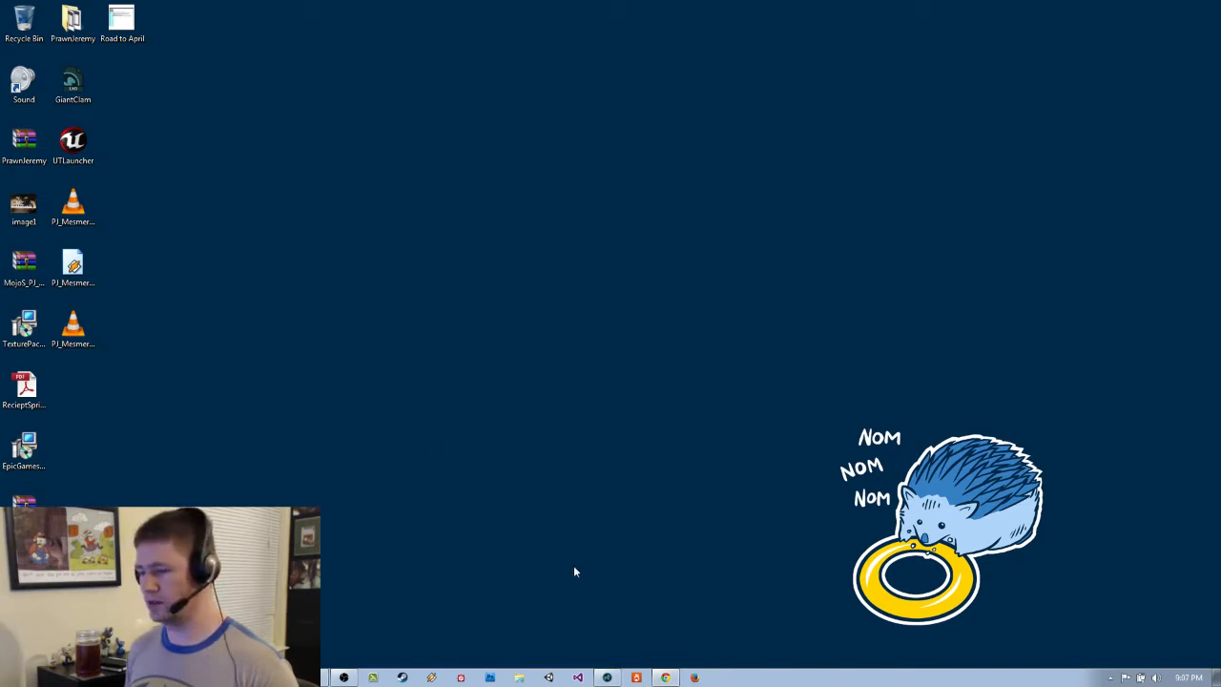
# Switch to MODO, bring up the CrabGameMeshWIP_0103.lxo scene and enlarge the schematic workspace to examine the crab and its node network
pyautogui.click(612, 677)
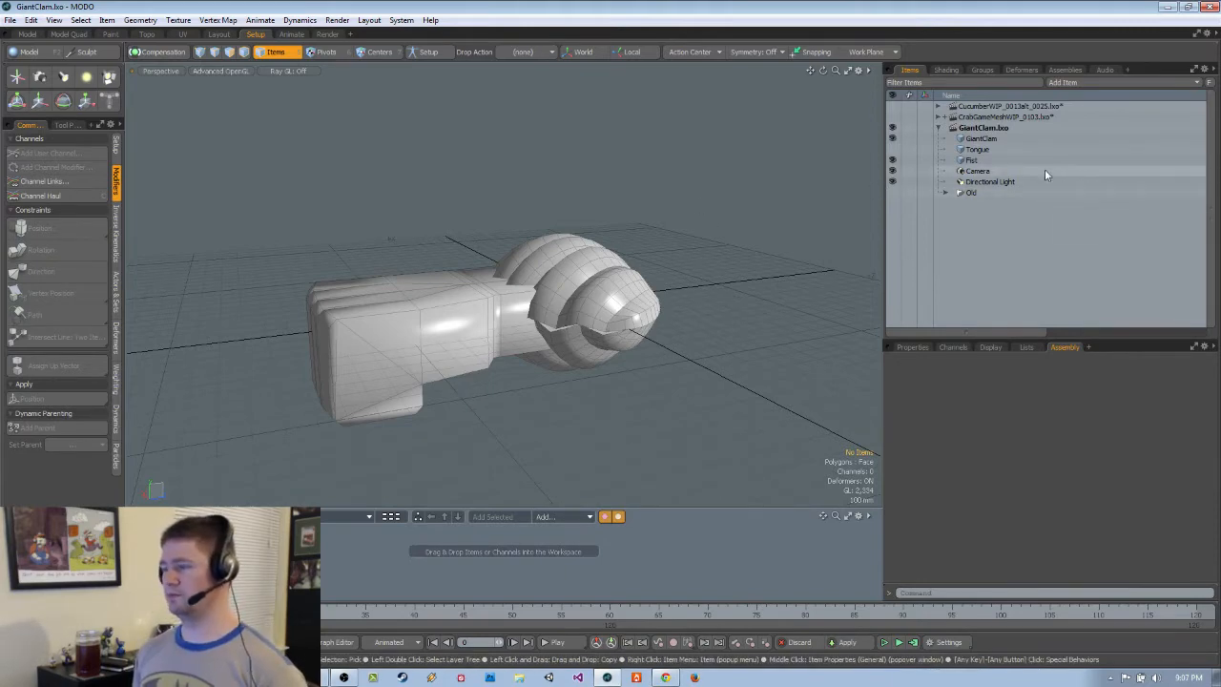
pyautogui.click(1001, 118)
pyautogui.keyDown('alt'); pyautogui.moveTo(811, 310); pyautogui.dragTo(608, 341); pyautogui.keyUp('alt')
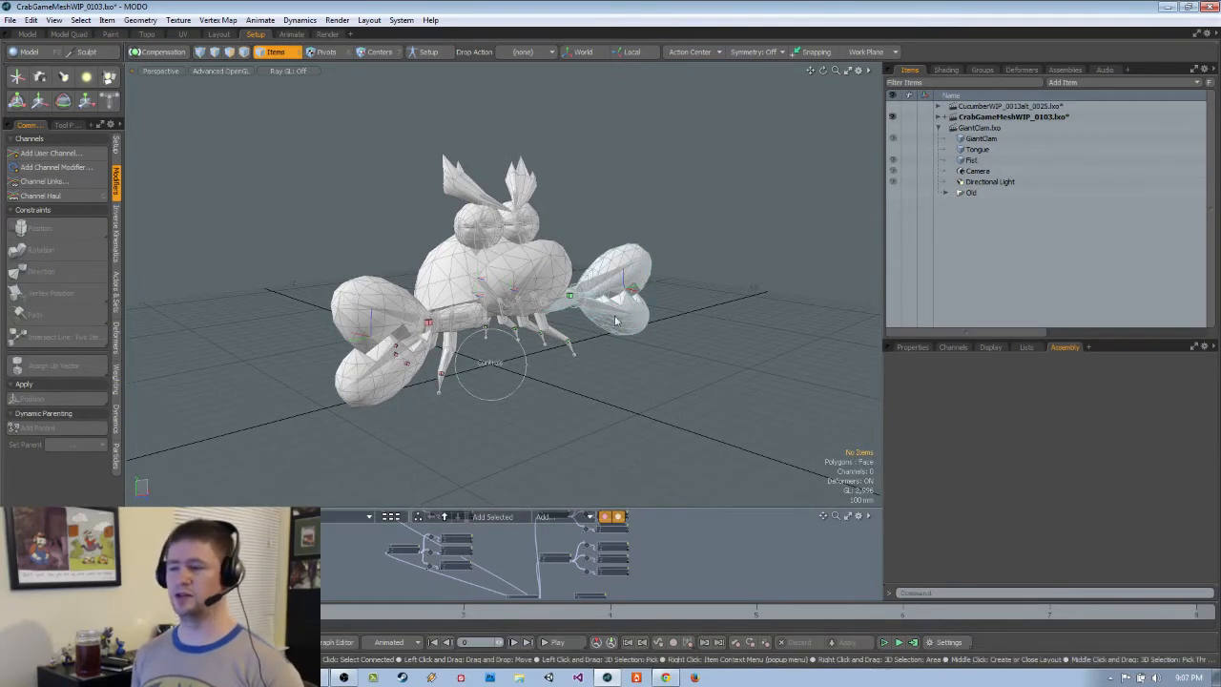
pyautogui.keyDown('alt'); pyautogui.moveTo(618, 373); pyautogui.dragTo(623, 417); pyautogui.keyUp('alt')
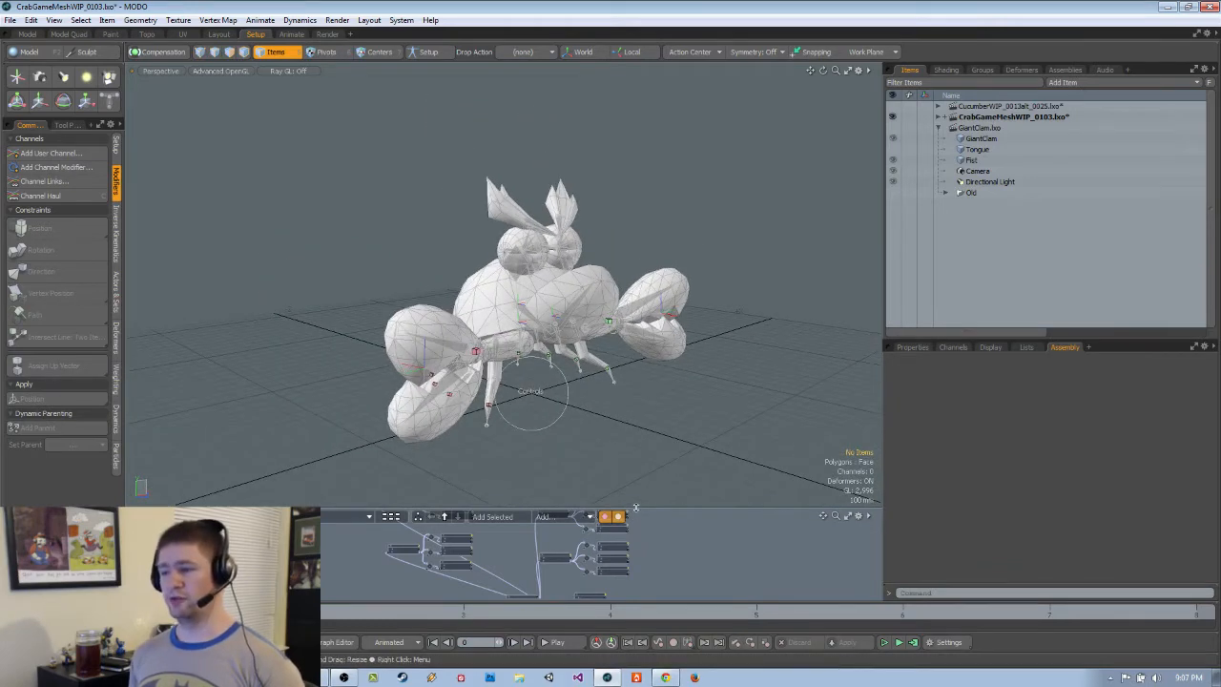
pyautogui.moveTo(636, 508); pyautogui.dragTo(645, 409)
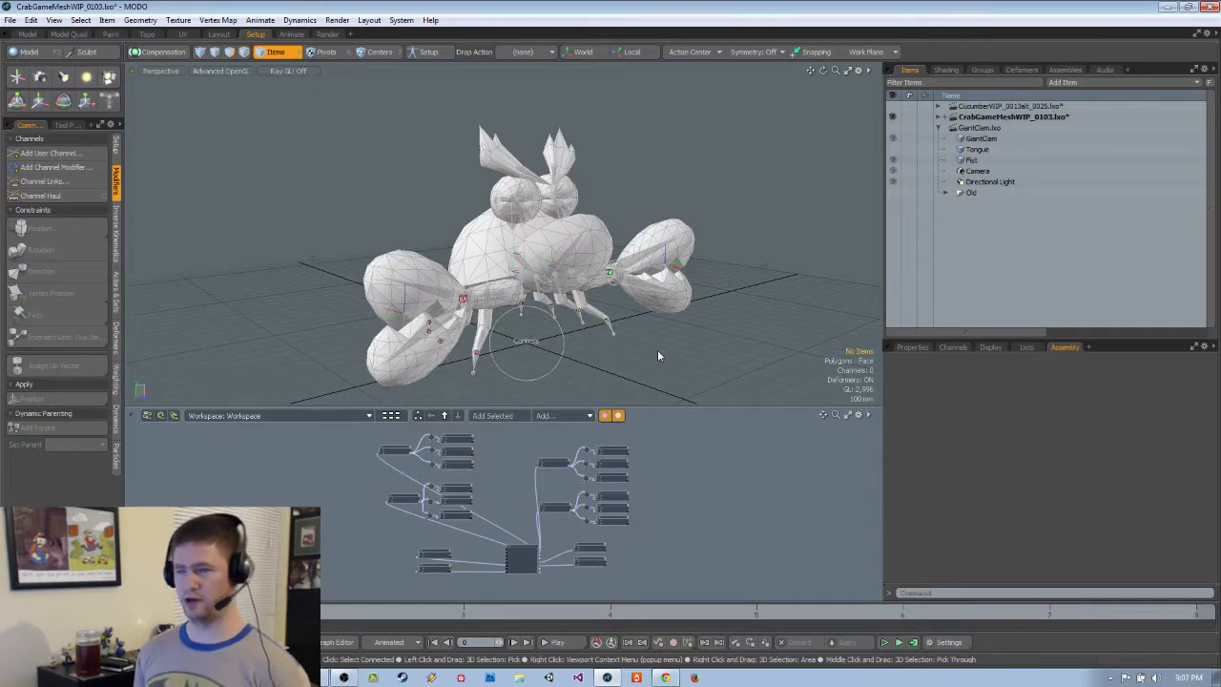
pyautogui.keyDown('alt'); pyautogui.moveTo(690, 298); pyautogui.dragTo(654, 326); pyautogui.keyUp('alt')
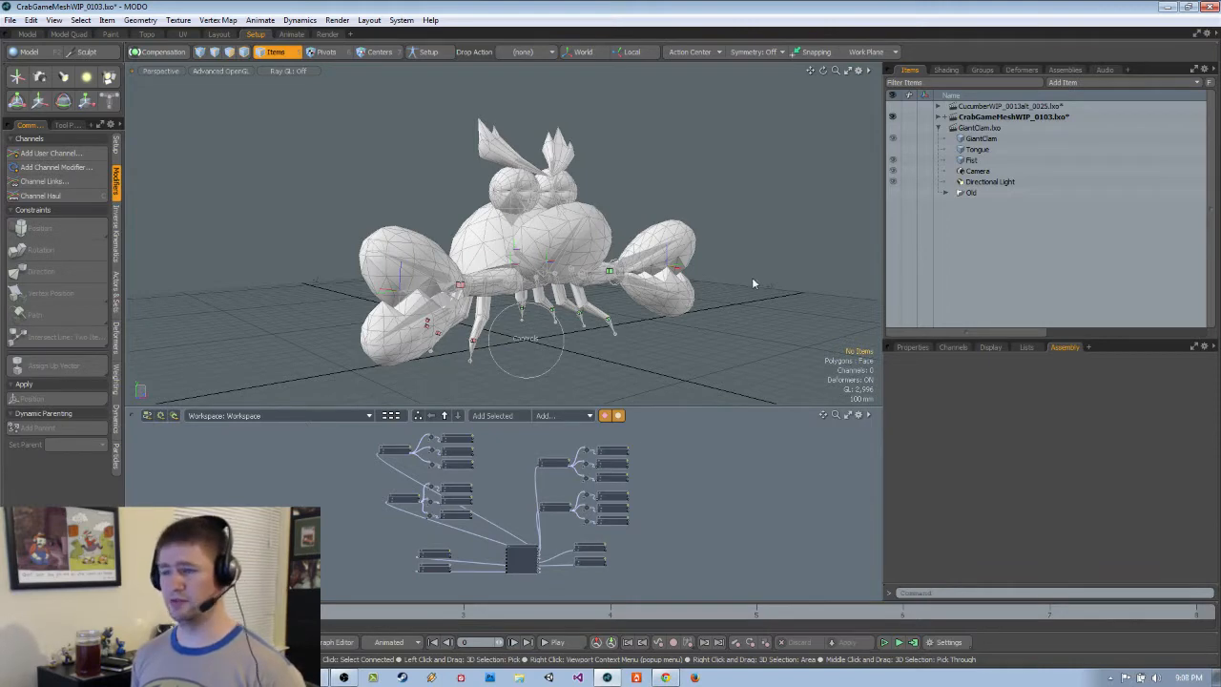
pyautogui.keyDown('alt'); pyautogui.moveTo(739, 265); pyautogui.dragTo(659, 272); pyautogui.keyUp('alt')
pyautogui.keyDown('alt'); pyautogui.moveTo(672, 339); pyautogui.dragTo(639, 345); pyautogui.keyUp('alt')
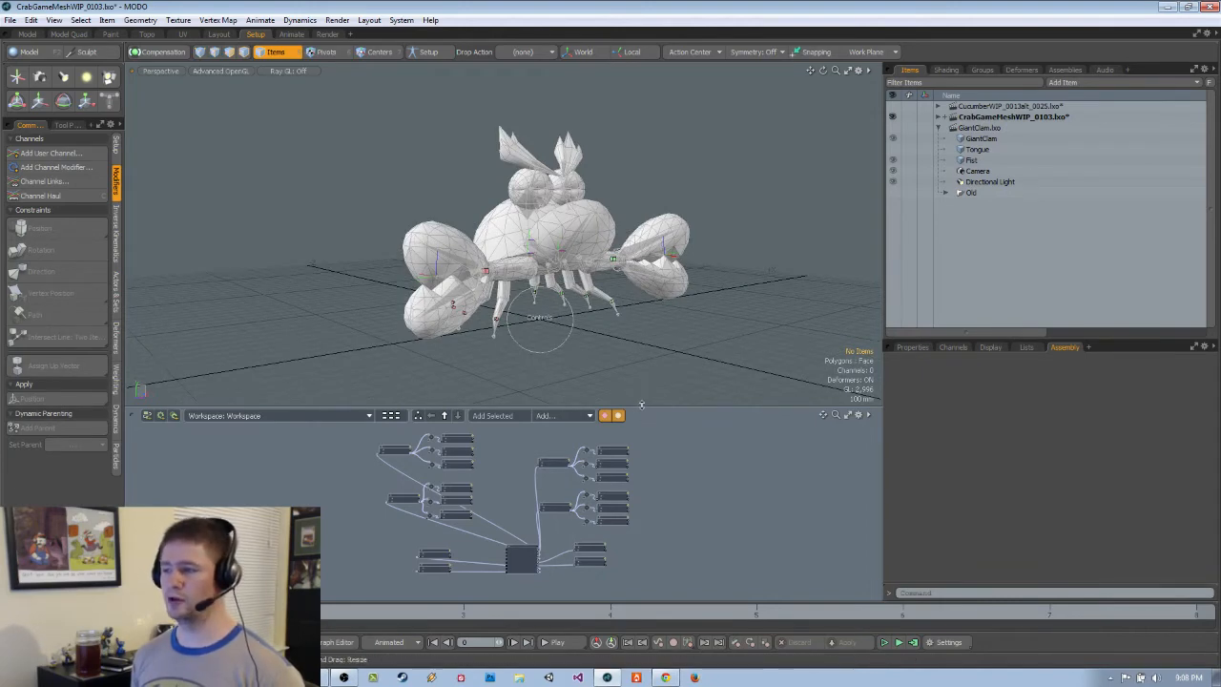
pyautogui.moveTo(644, 407); pyautogui.dragTo(644, 421)
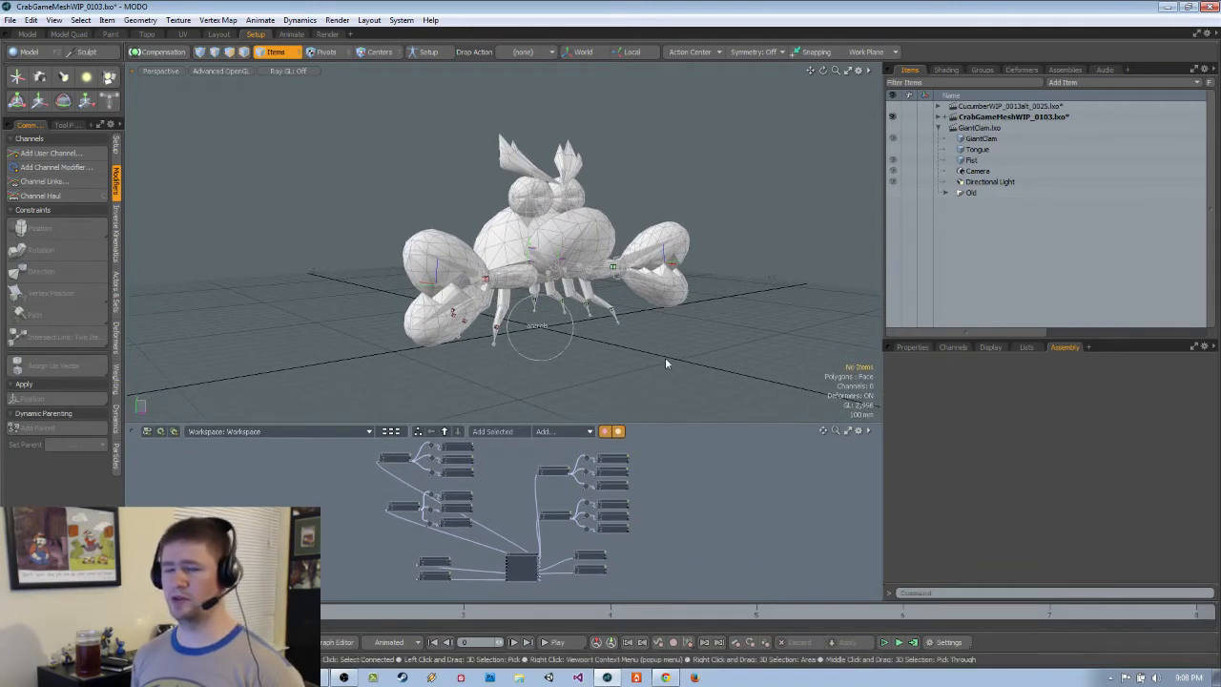
# Switch to the CucumberWIP_0013alt_0025.lxo scene and enlarge its schematic to examine the sea cucumber alongside its tooth nodes
pyautogui.click(981, 107)
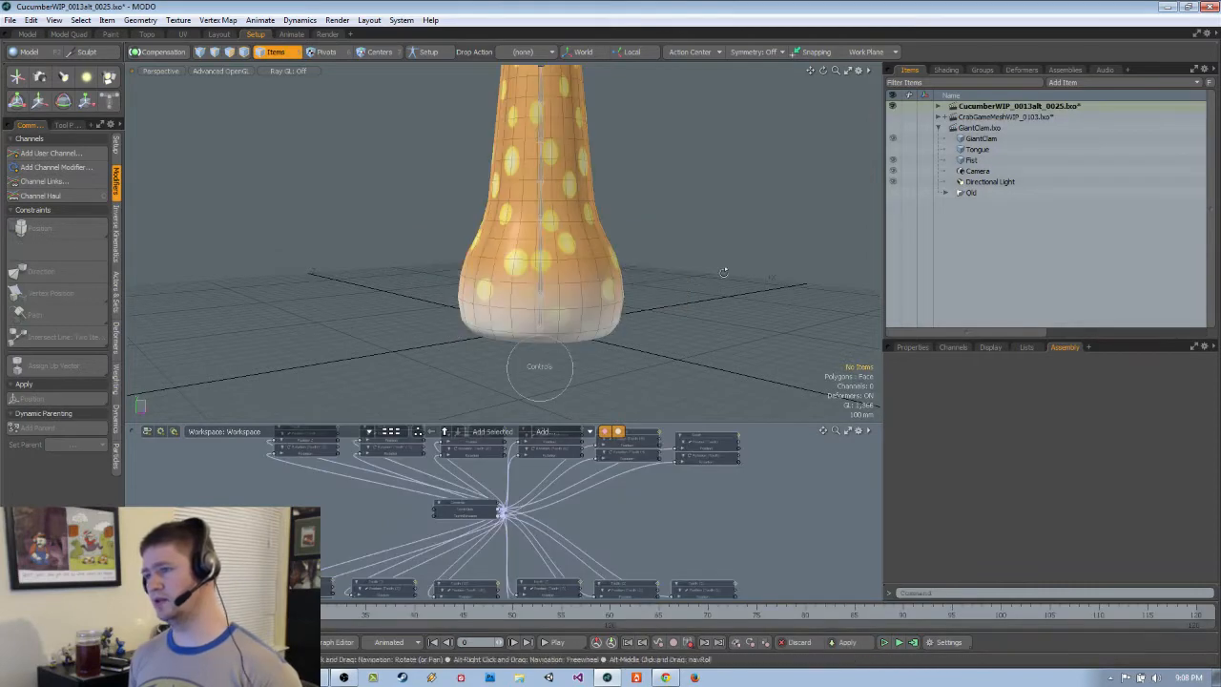
pyautogui.keyDown('alt'); pyautogui.moveTo(722, 262); pyautogui.dragTo(671, 274); pyautogui.keyUp('alt')
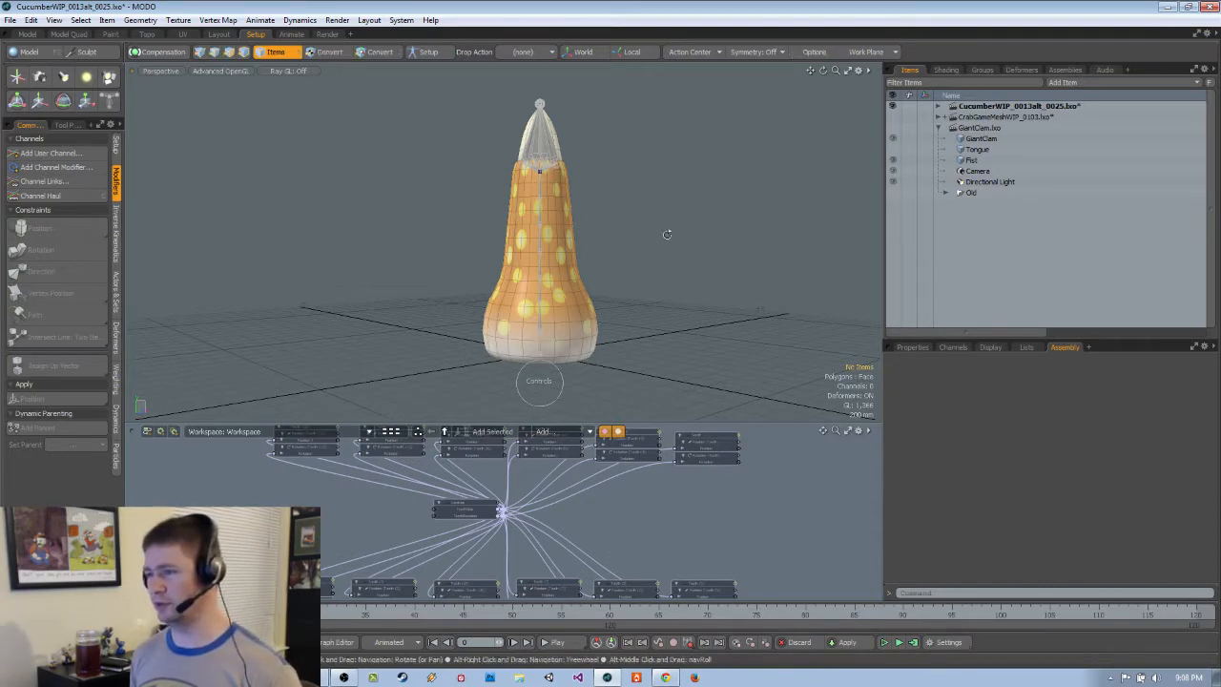
pyautogui.keyDown('alt'); pyautogui.moveTo(668, 229); pyautogui.dragTo(843, 221); pyautogui.keyUp('alt')
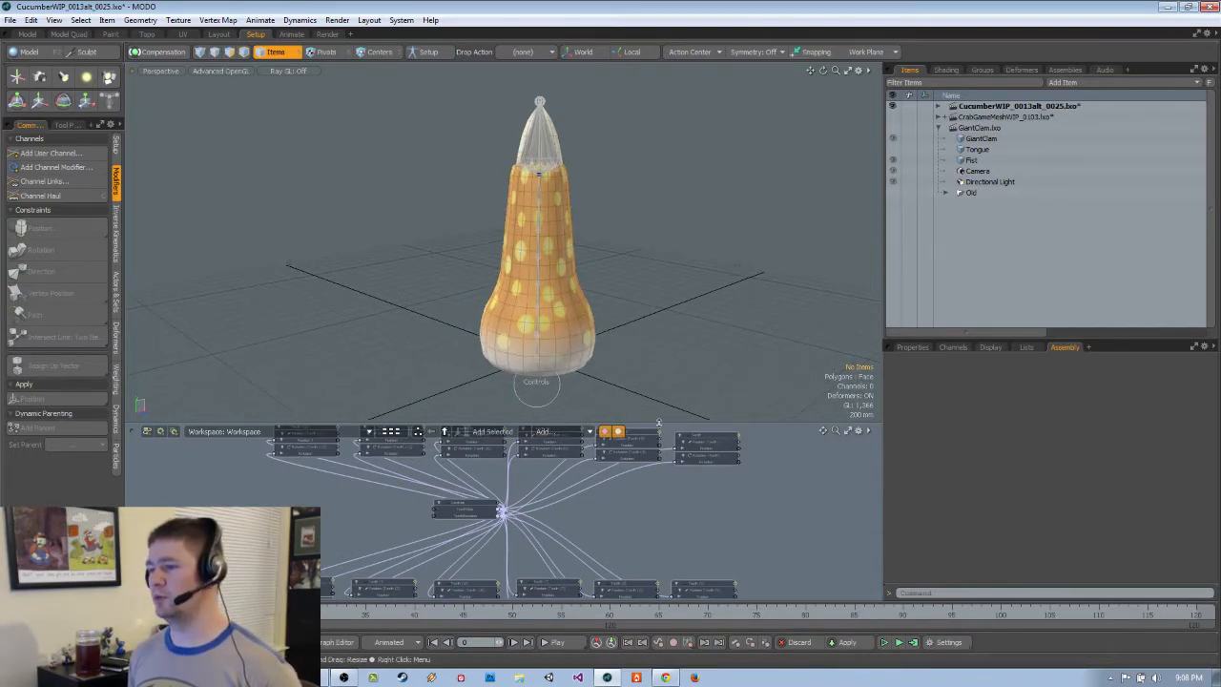
pyautogui.moveTo(668, 424); pyautogui.dragTo(668, 364)
pyautogui.keyDown('alt'); pyautogui.moveTo(692, 240); pyautogui.dragTo(668, 238); pyautogui.keyUp('alt')
# Expand the cucumber scene's item tree, look through the full Spine joint hierarchy, and collapse the Spine again
pyautogui.click(939, 106)
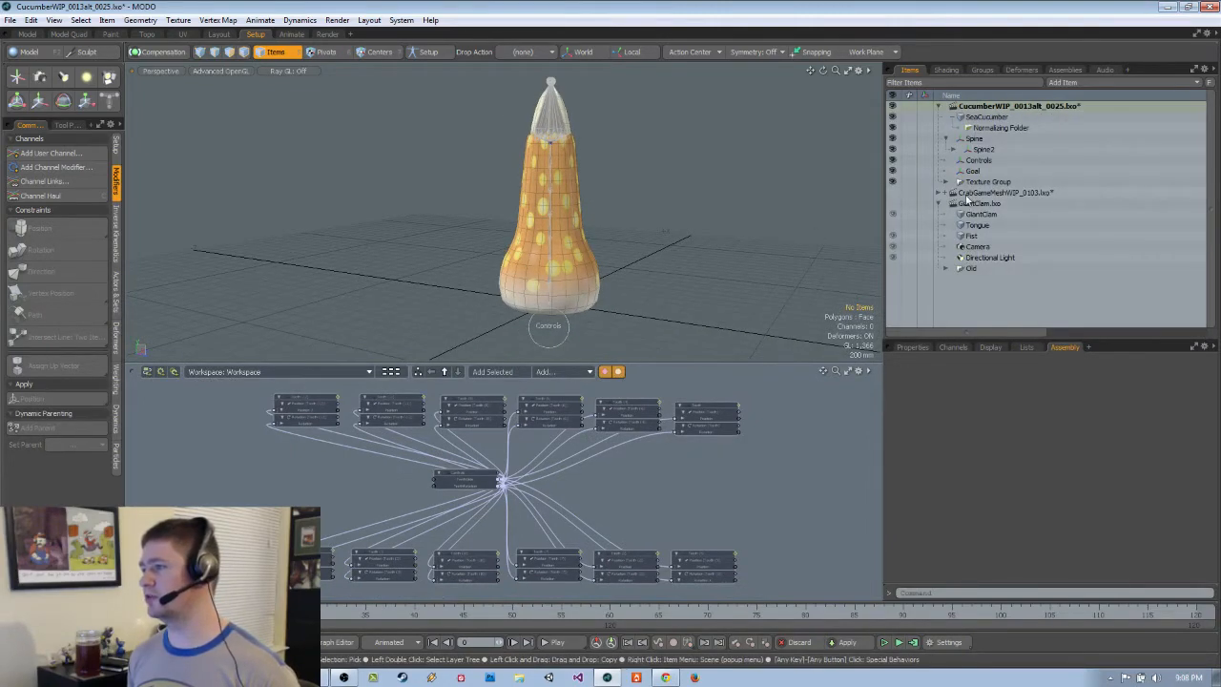
pyautogui.click(949, 139)
pyautogui.scroll(-5, 1055, 212)
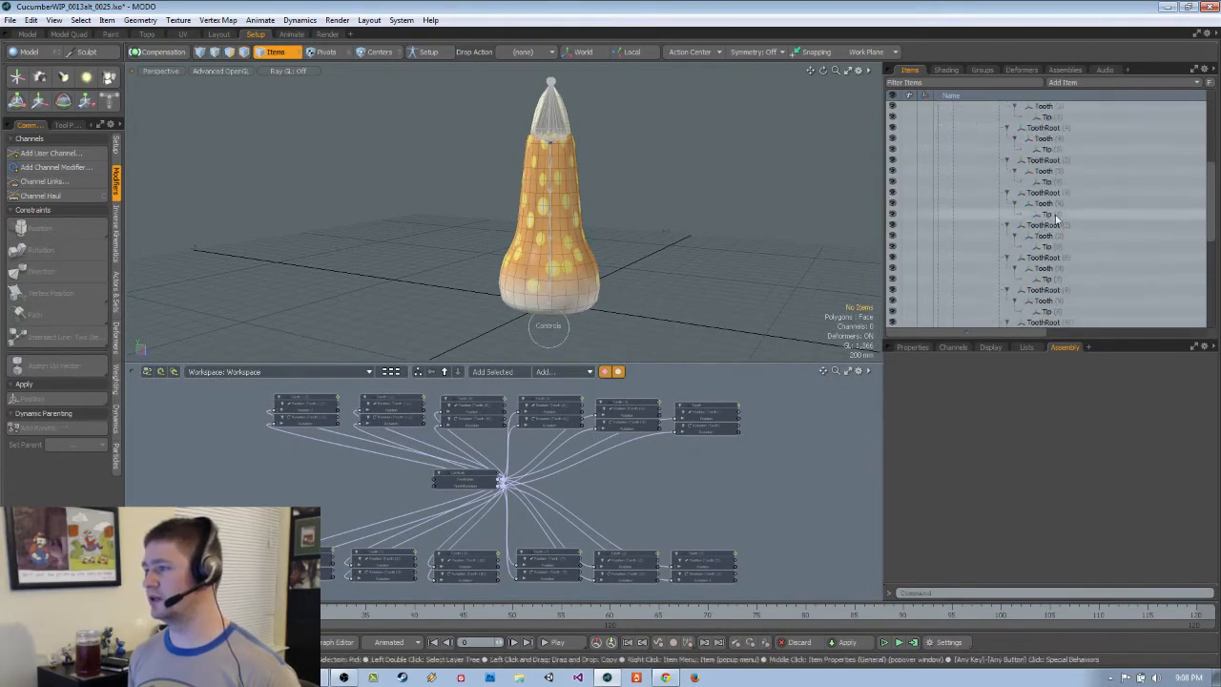
pyautogui.scroll(5, 1054, 217)
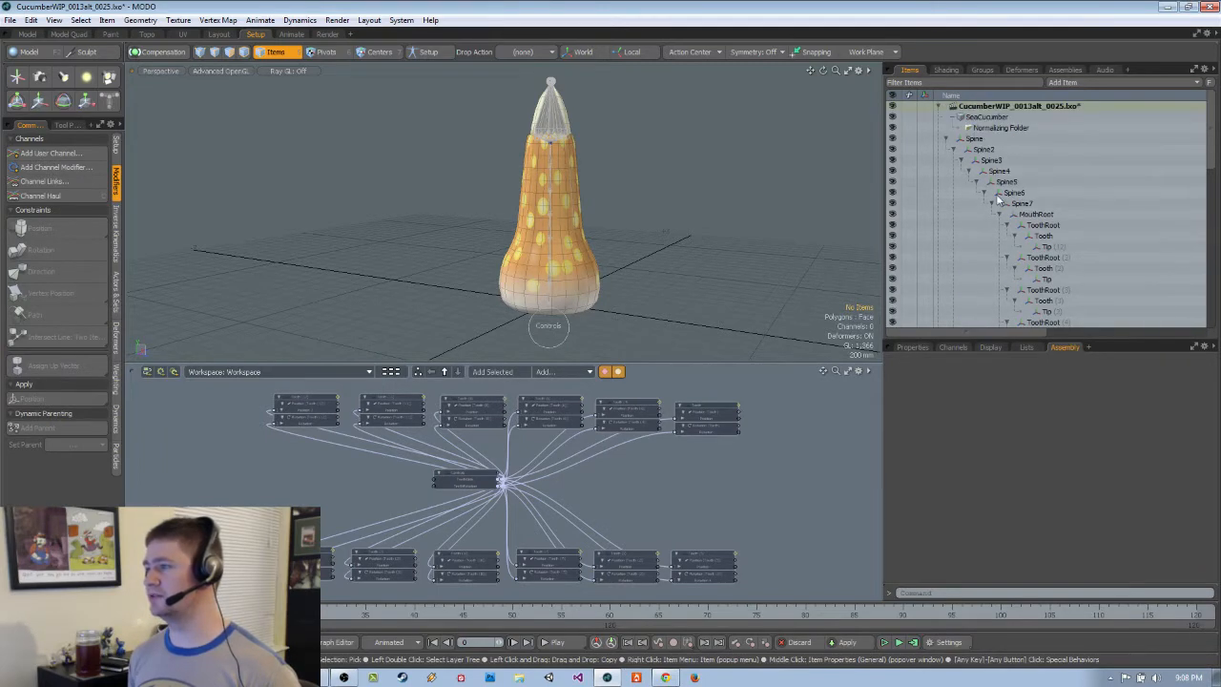
pyautogui.click(946, 140)
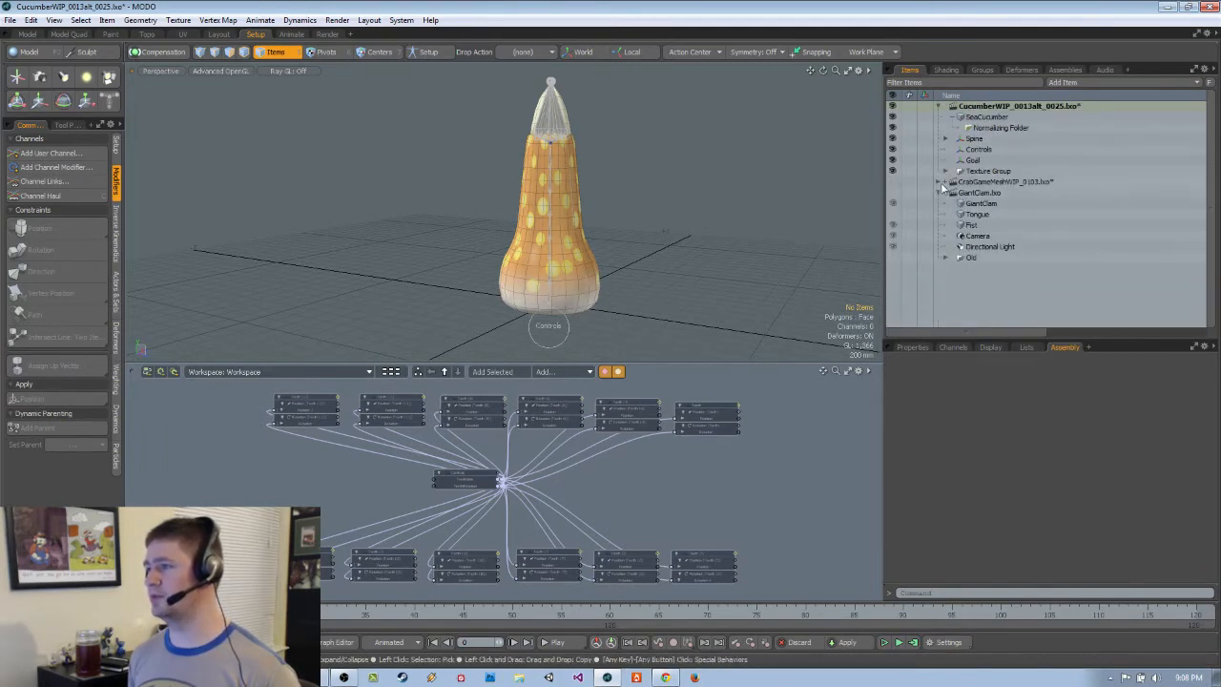
# Expand the crab scene's item tree and select the Rig group and its Root joint
pyautogui.click(941, 181)
pyautogui.scroll(-1, 958, 191)
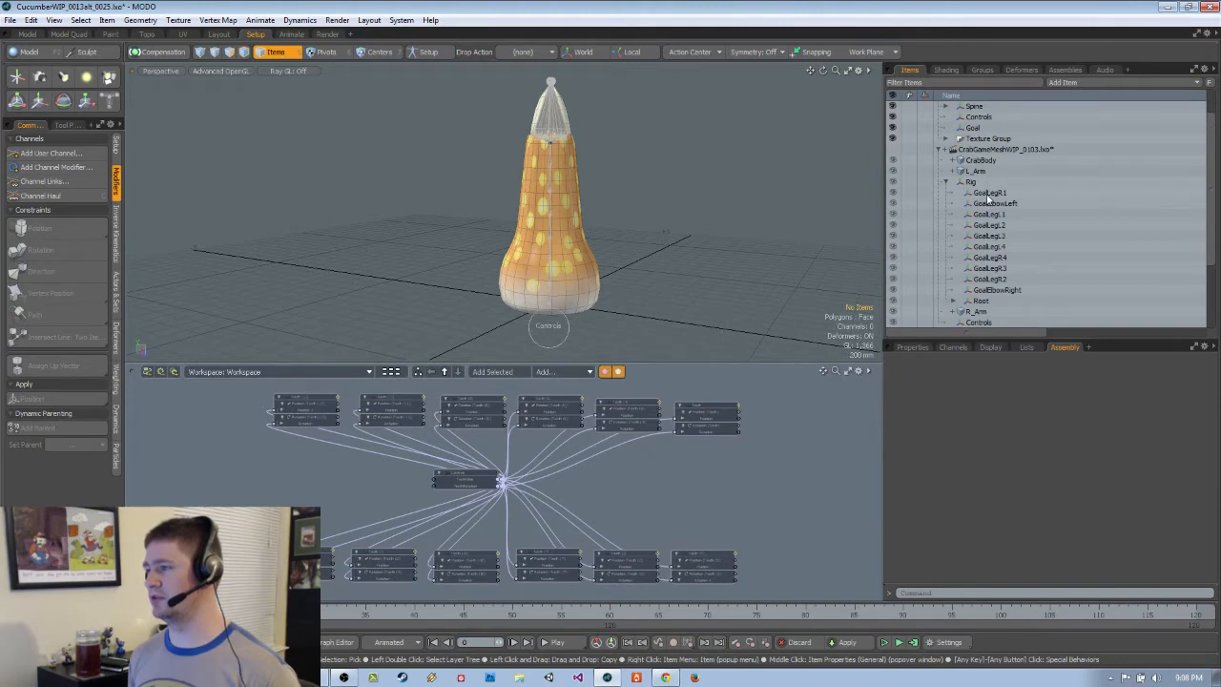
pyautogui.click(968, 182)
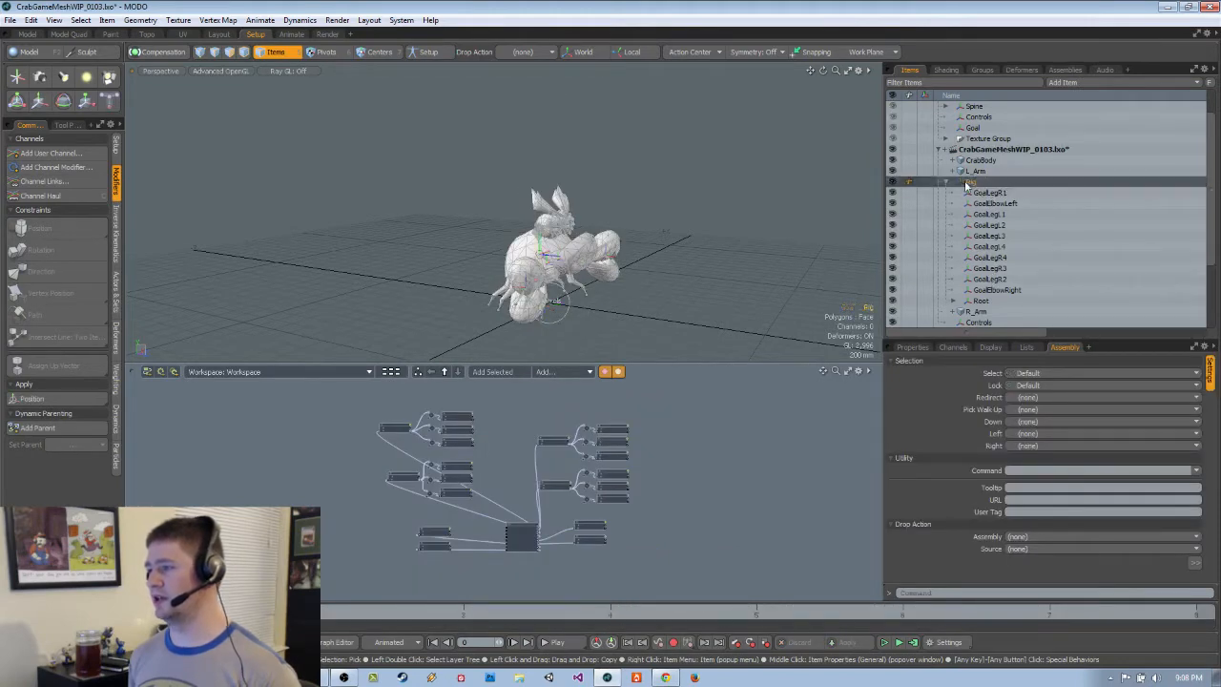
pyautogui.scroll(-1, 1022, 271)
pyautogui.click(965, 271)
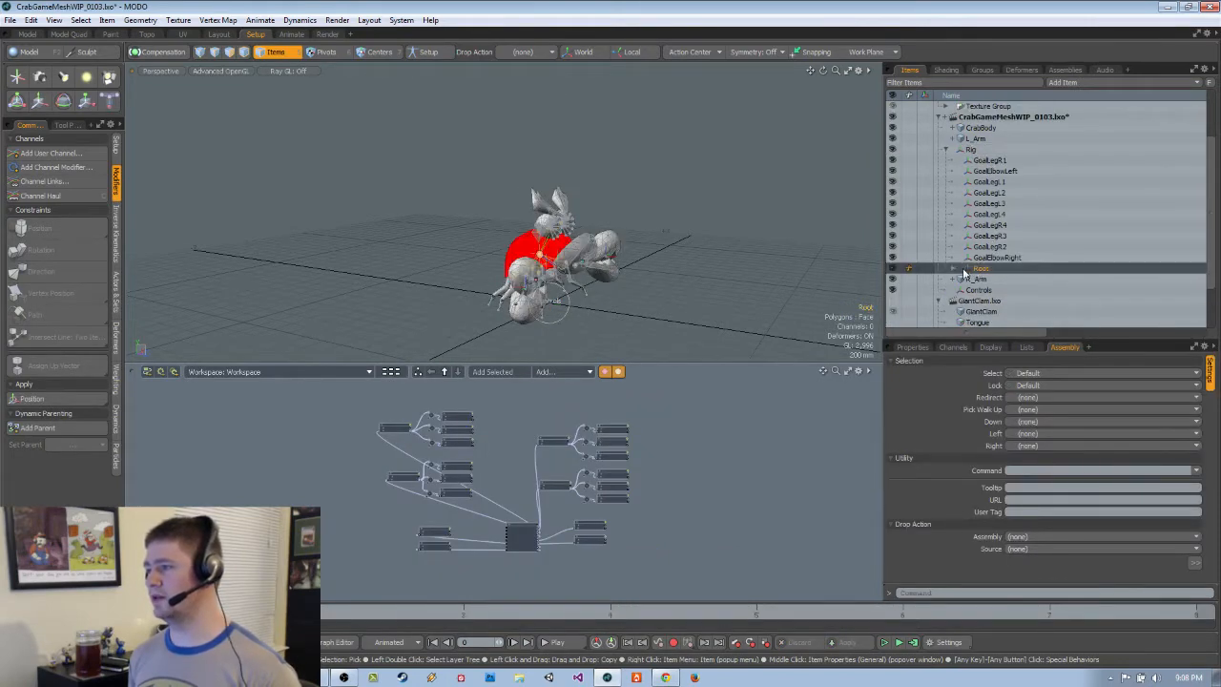
# Toggle the visibility of the L_Arm and CrabBody meshes to examine the crab's skeleton from the front
pyautogui.keyDown('alt'); pyautogui.moveTo(638, 261); pyautogui.dragTo(564, 257); pyautogui.keyUp('alt')
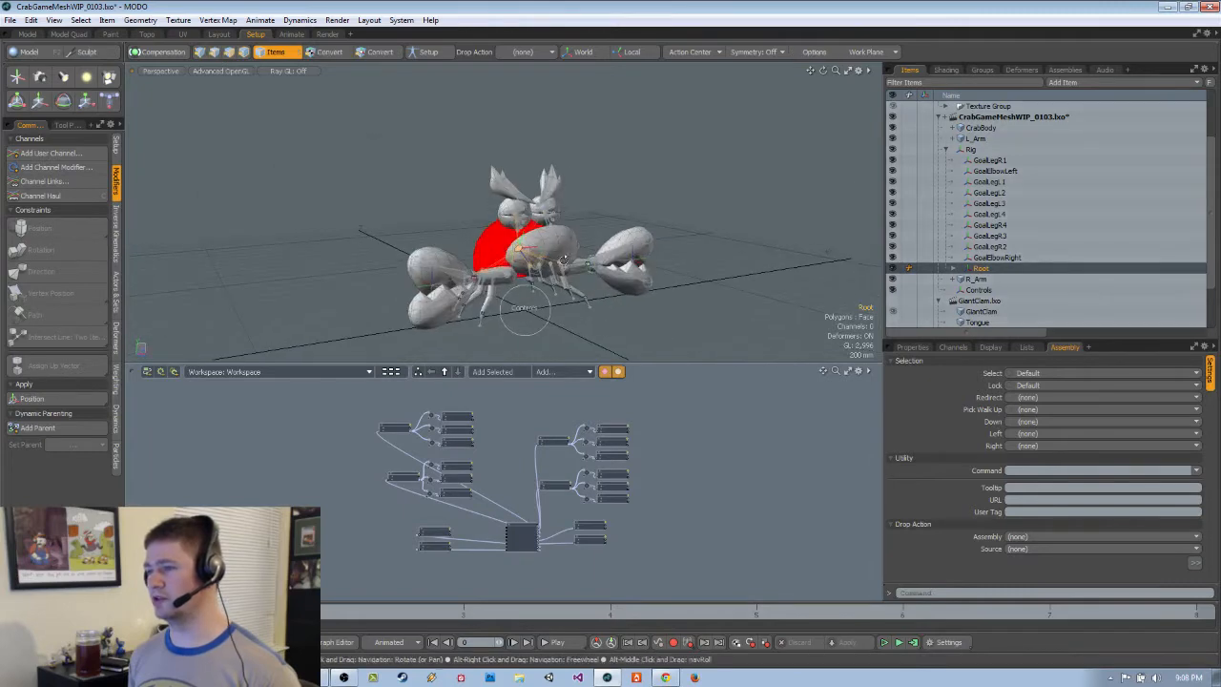
pyautogui.moveTo(698, 273)
pyautogui.keyDown('alt'); pyautogui.mouseDown()
pyautogui.moveTo(717, 274)
pyautogui.moveTo(681, 273)
pyautogui.mouseUp(); pyautogui.keyUp('alt')
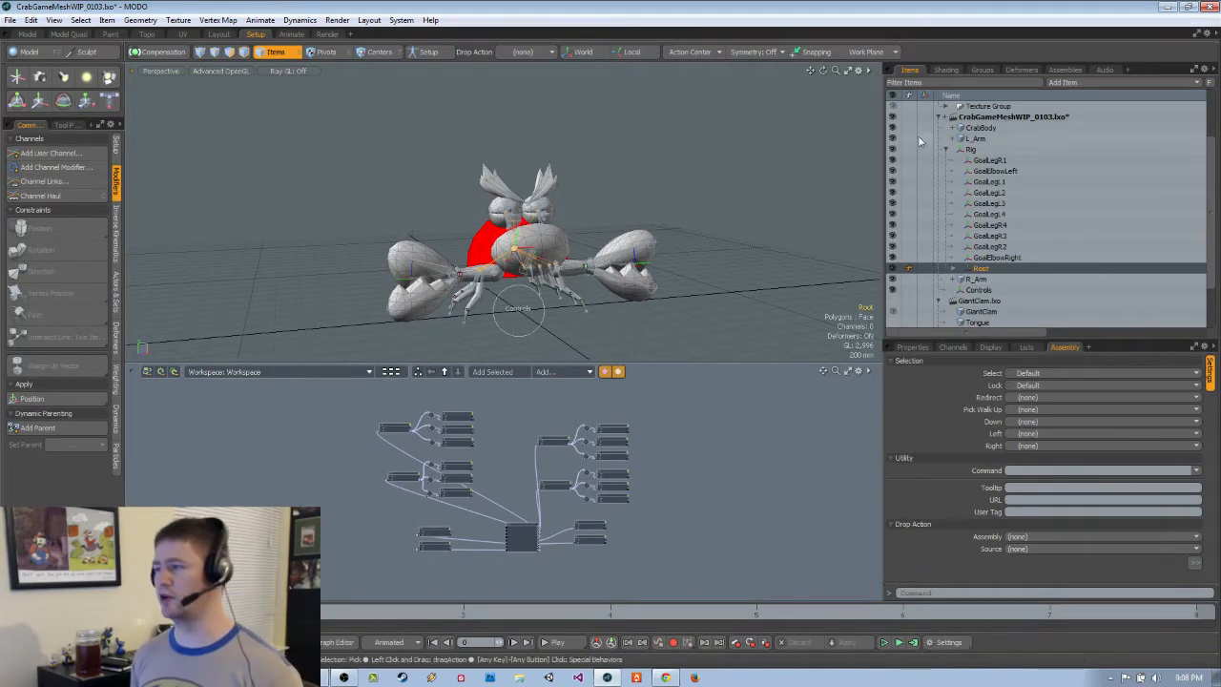
pyautogui.keyDown('alt'); pyautogui.moveTo(747, 239); pyautogui.dragTo(700, 240); pyautogui.keyUp('alt')
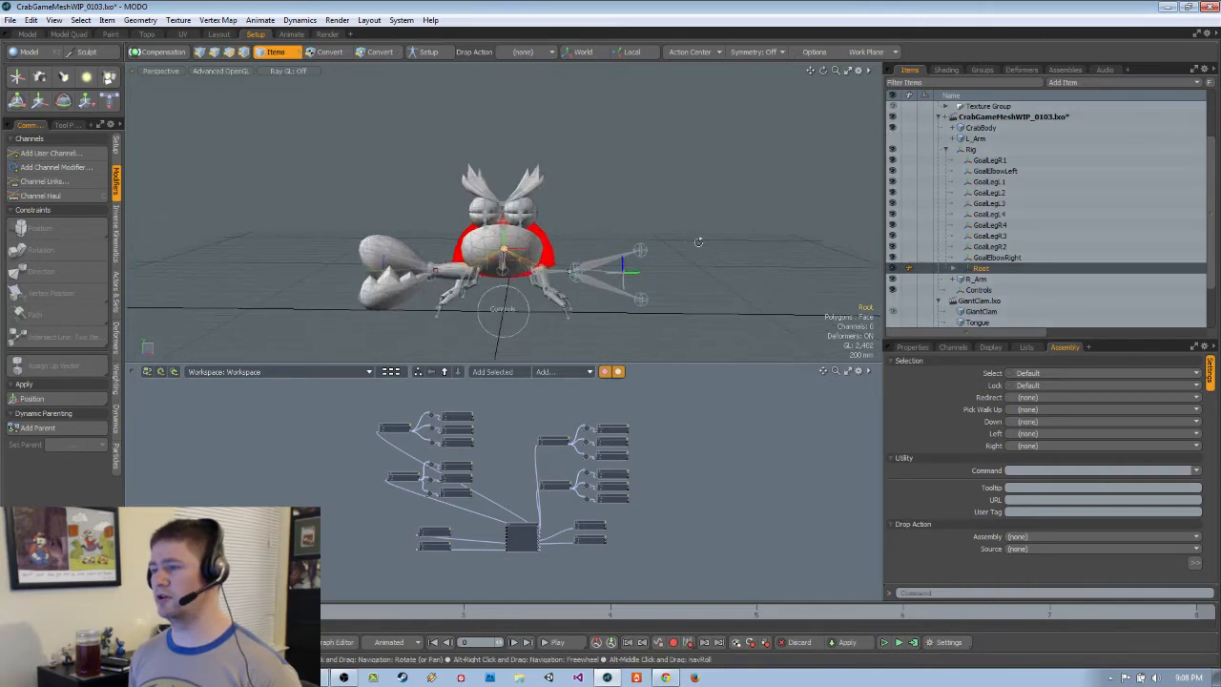
pyautogui.click(892, 139)
pyautogui.click(892, 127)
pyautogui.click(892, 128)
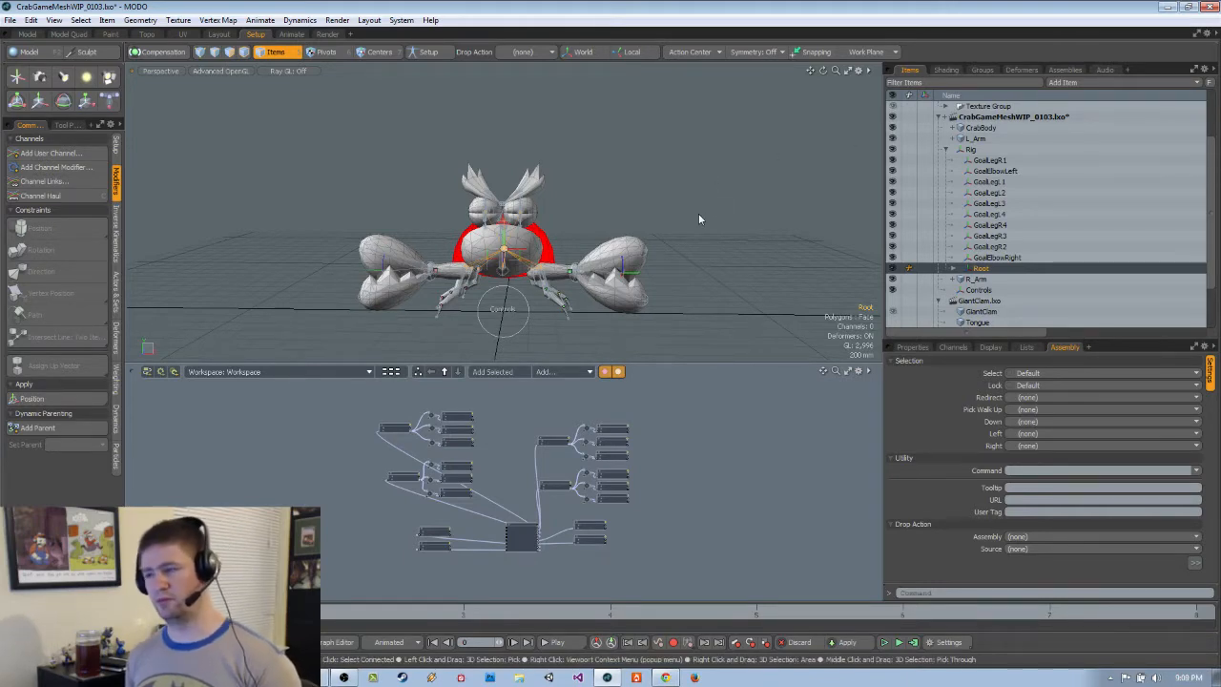
pyautogui.keyDown('alt'); pyautogui.moveTo(688, 215); pyautogui.dragTo(721, 217); pyautogui.keyUp('alt')
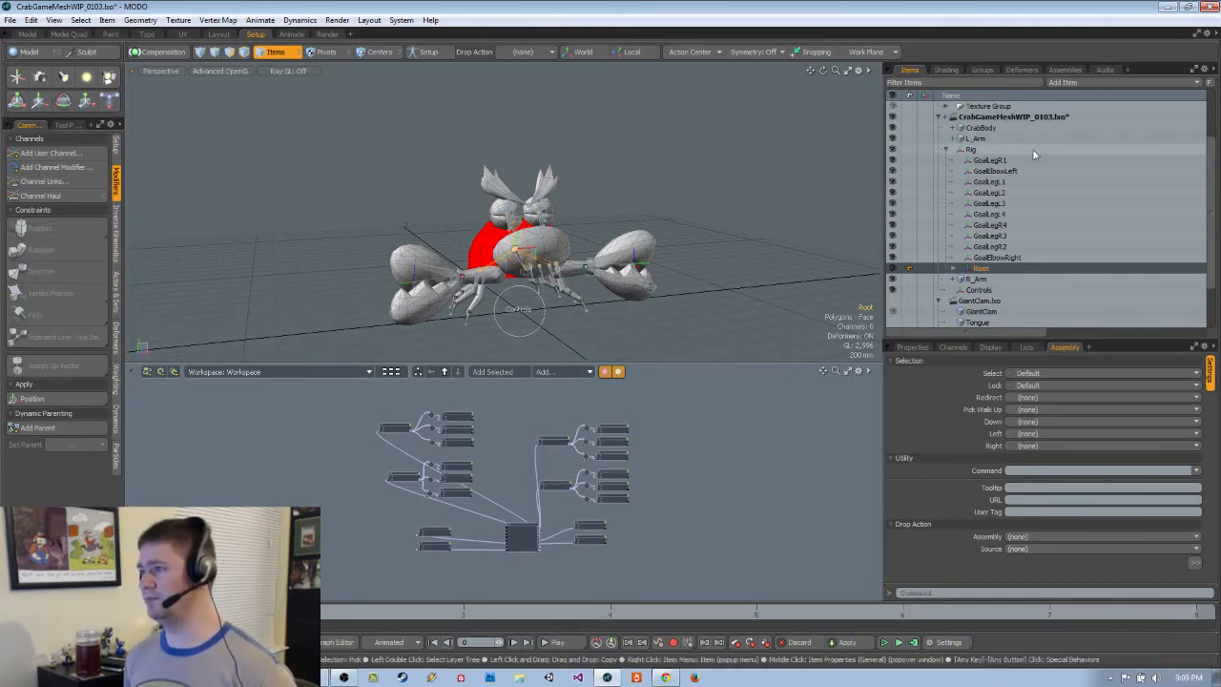
# Collapse and re-expand the crab scene's items, and select GoalLegR1 and GoalLegR4 in the Rig to inspect the leg goals
pyautogui.scroll(2, 925, 188)
pyautogui.click(931, 182)
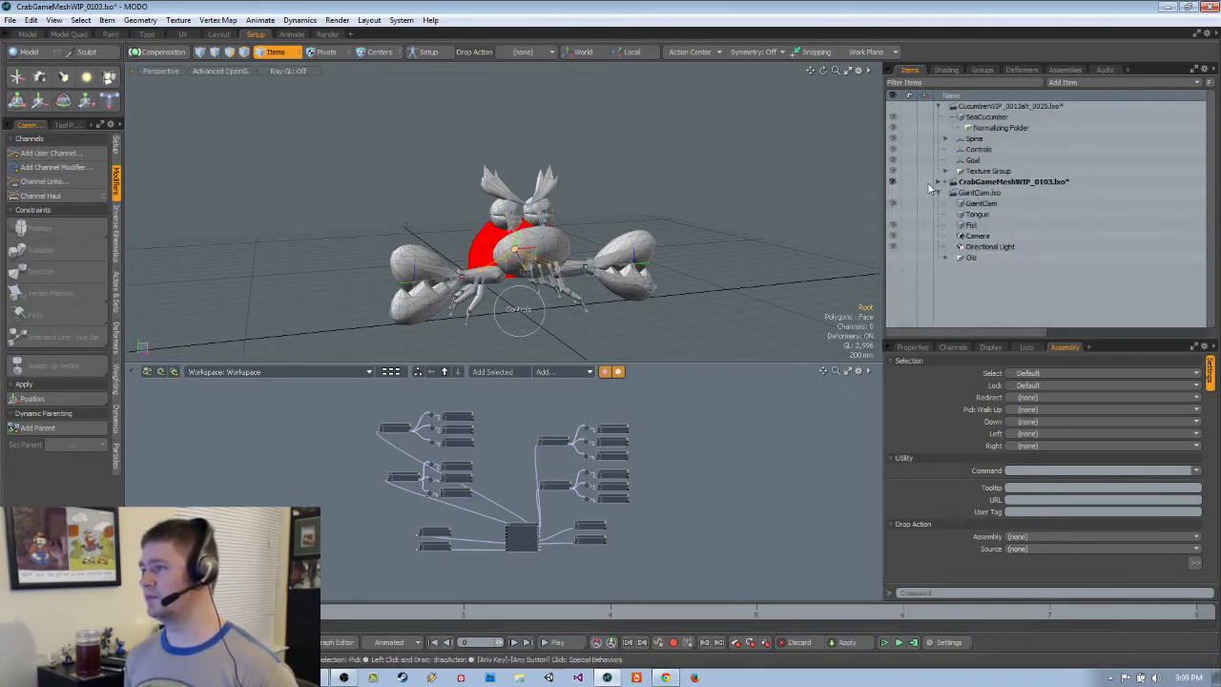
pyautogui.click(937, 181)
pyautogui.scroll(-1, 1011, 246)
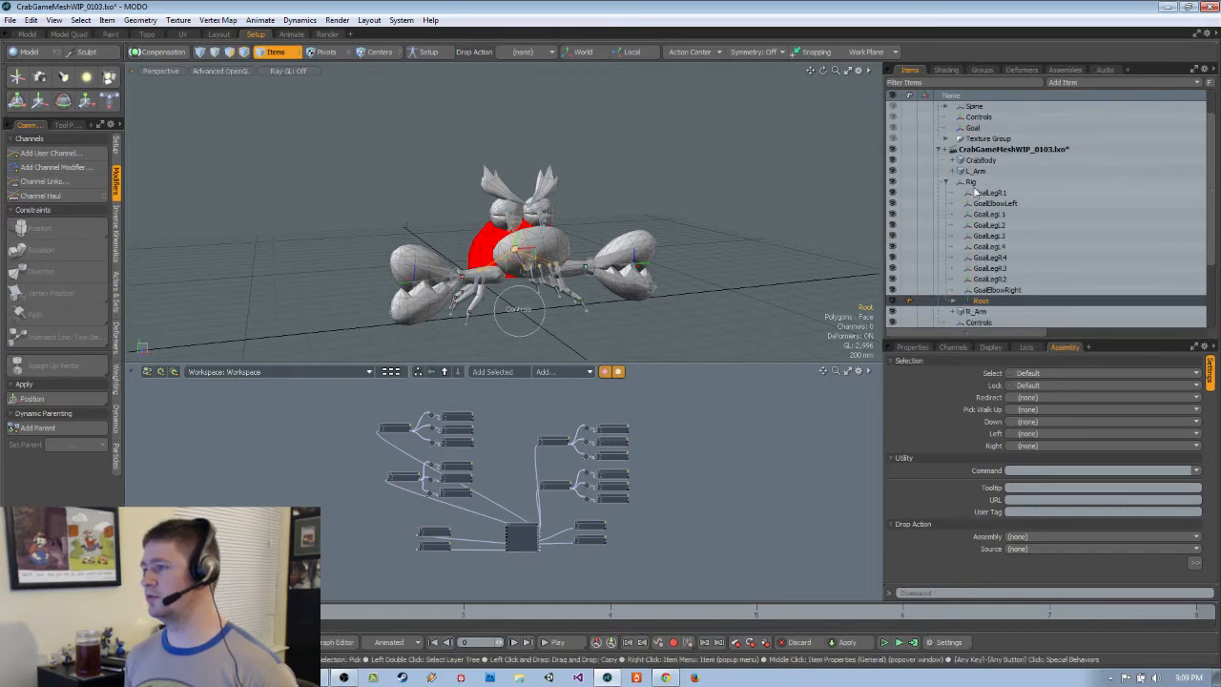
pyautogui.click(991, 194)
pyautogui.click(995, 259)
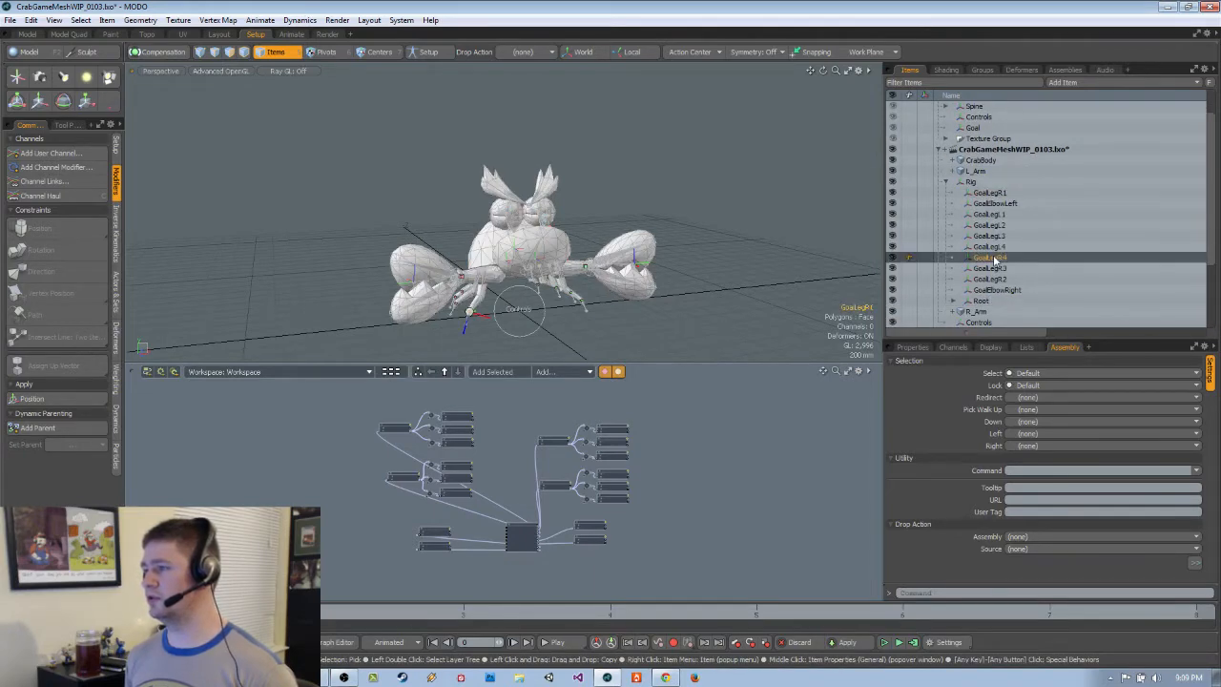
# Try transforming a rig item on the crab with the Transform tool, and drop the tool
pyautogui.keyDown('alt'); pyautogui.moveTo(534, 258); pyautogui.dragTo(566, 272); pyautogui.keyUp('alt')
pyautogui.scroll(3, 606, 260)
pyautogui.press('1')
pyautogui.press('5')
pyautogui.click(540, 206)
pyautogui.scroll(-3, 540, 206)
pyautogui.press('y')
pyautogui.moveTo(569, 198); pyautogui.dragTo(592, 262)
pyautogui.press('e')
pyautogui.press('q')
# Bring up the Channel Haul sliders of the crab's Controls item, enlarge the schematic area, and set EyelidRightTop to -44.0°
pyautogui.click(484, 277)
pyautogui.moveTo(628, 363); pyautogui.dragTo(689, 326)
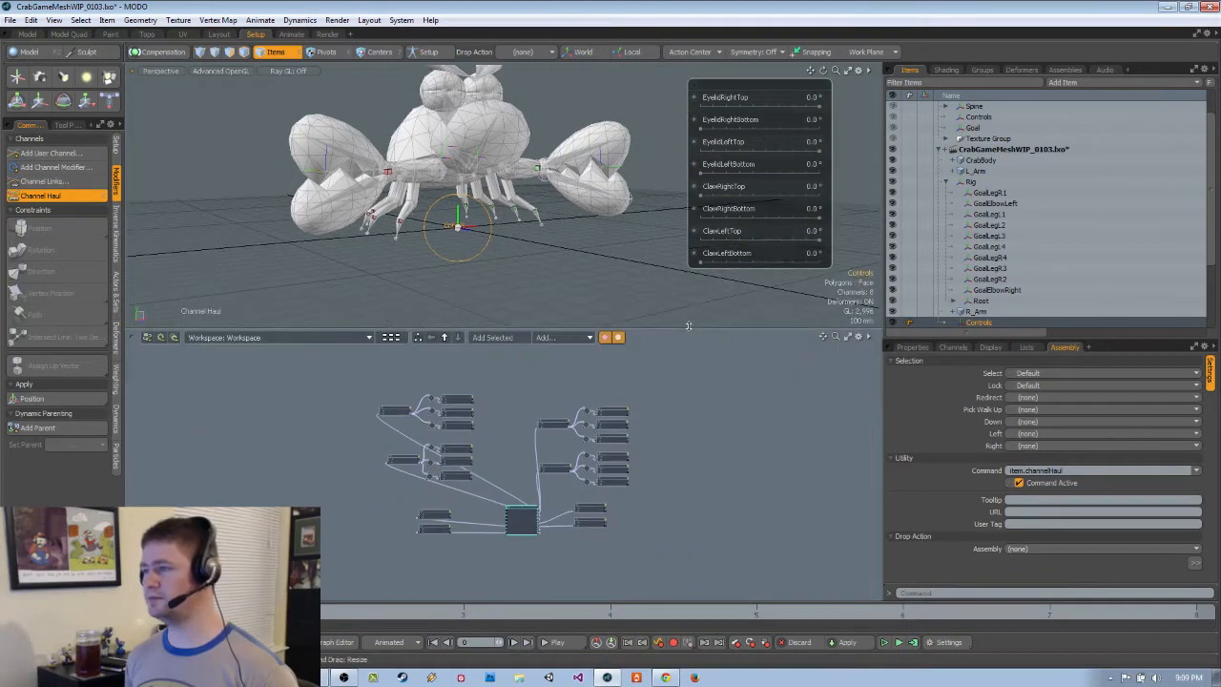
pyautogui.keyDown('alt'); pyautogui.moveTo(743, 110); pyautogui.dragTo(535, 131); pyautogui.keyUp('alt')
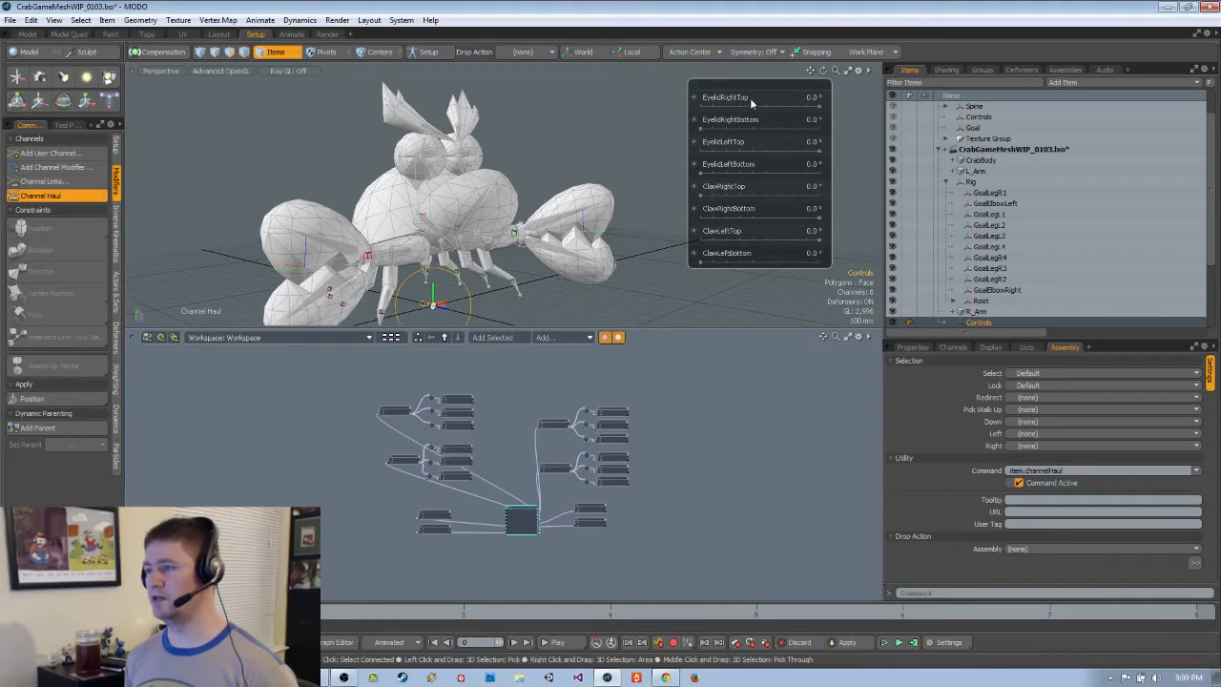
pyautogui.moveTo(772, 112); pyautogui.dragTo(725, 112)
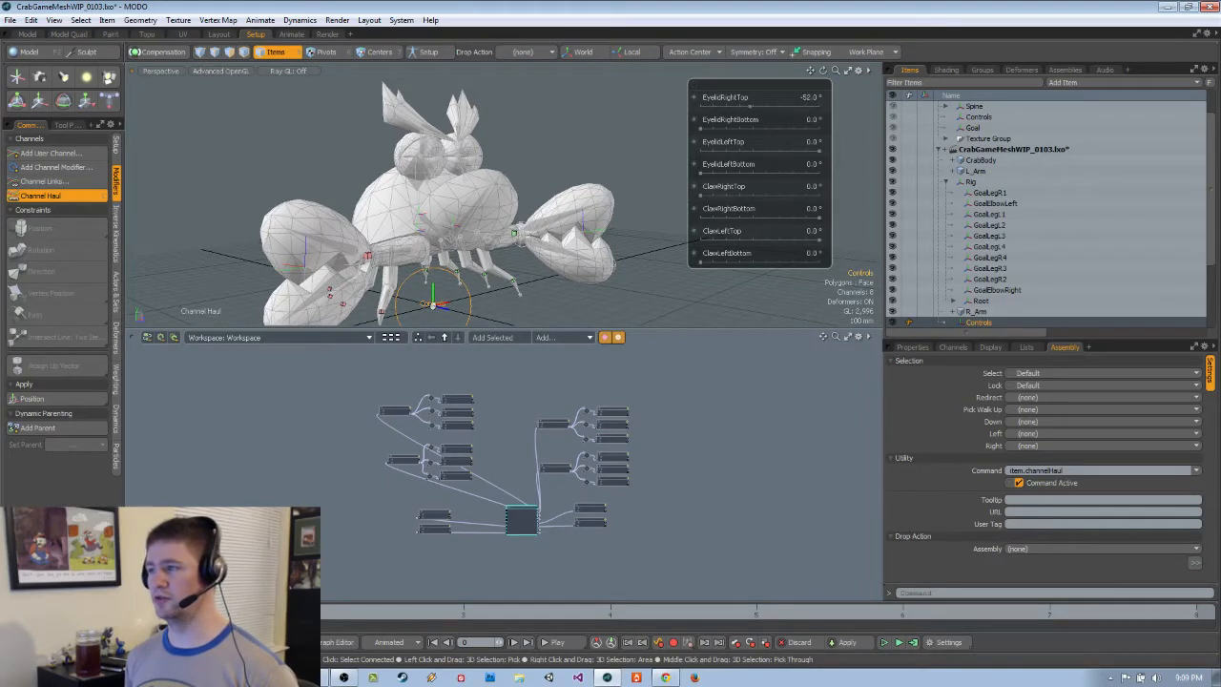
pyautogui.moveTo(763, 113); pyautogui.dragTo(769, 113)
pyautogui.scroll(5, 535, 206)
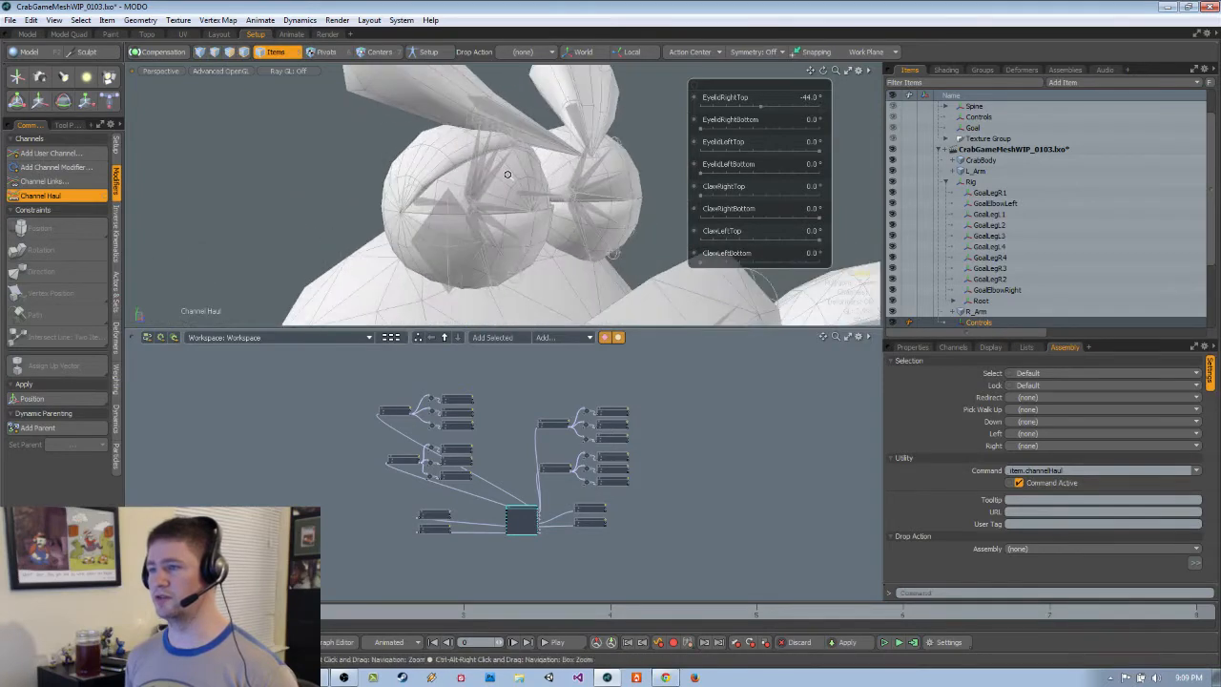
pyautogui.keyDown('alt'); pyautogui.moveTo(535, 205); pyautogui.dragTo(460, 189); pyautogui.keyUp('alt')
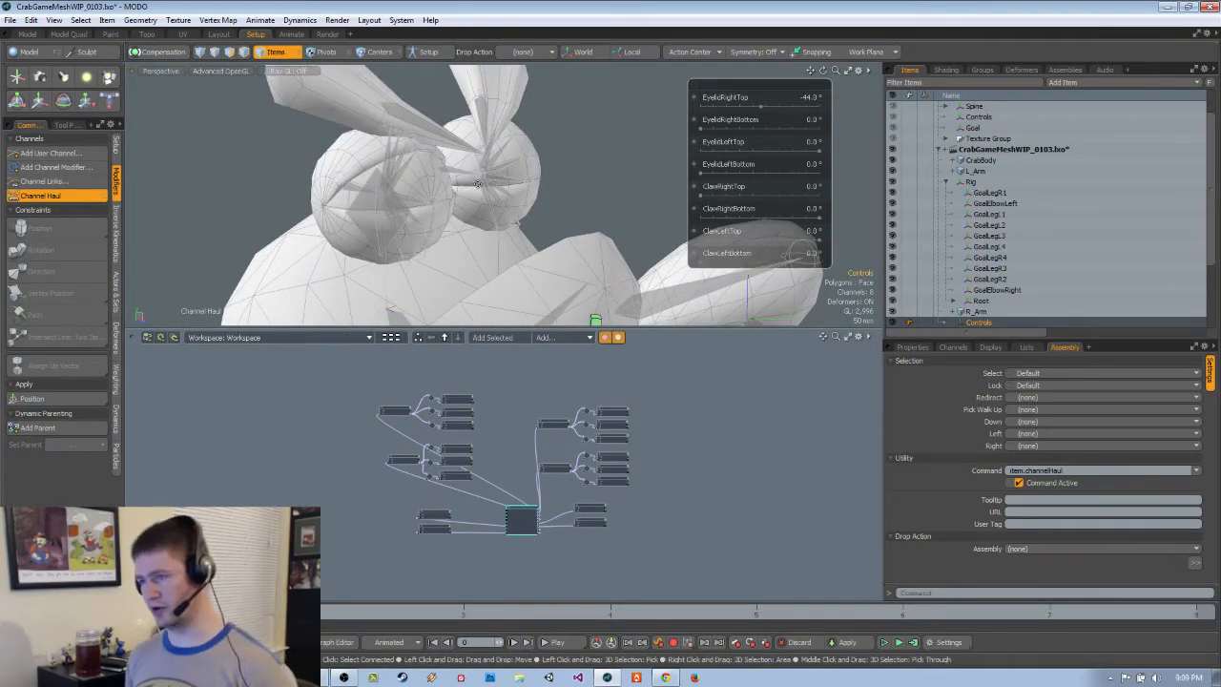
pyautogui.scroll(-5, 477, 183)
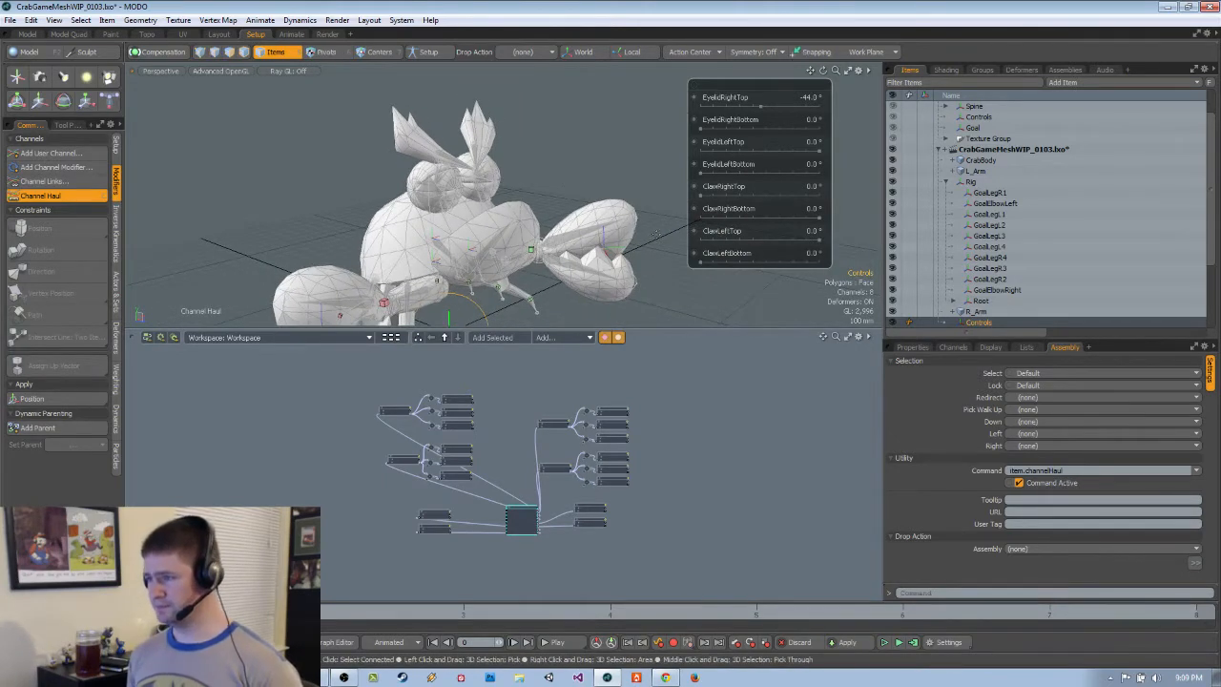
# Select the Controls item in the CucumberWIP scene and frame the whole sea cucumber with its control
pyautogui.scroll(-3, 1021, 267)
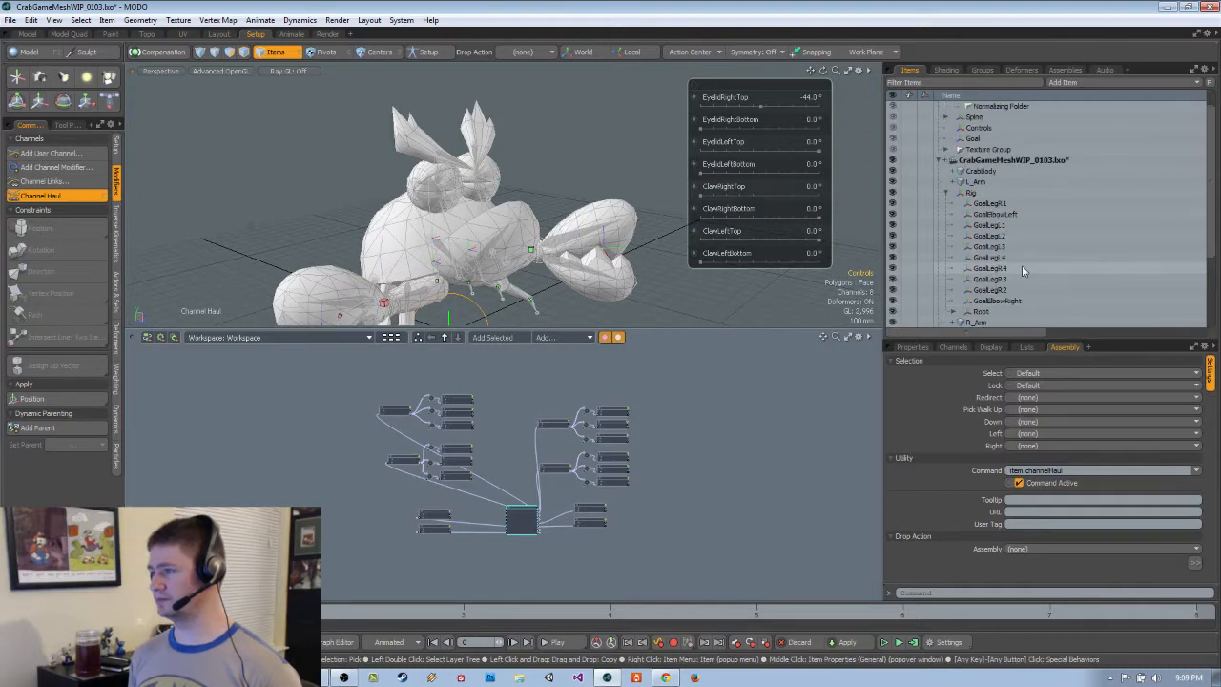
pyautogui.scroll(4, 1022, 265)
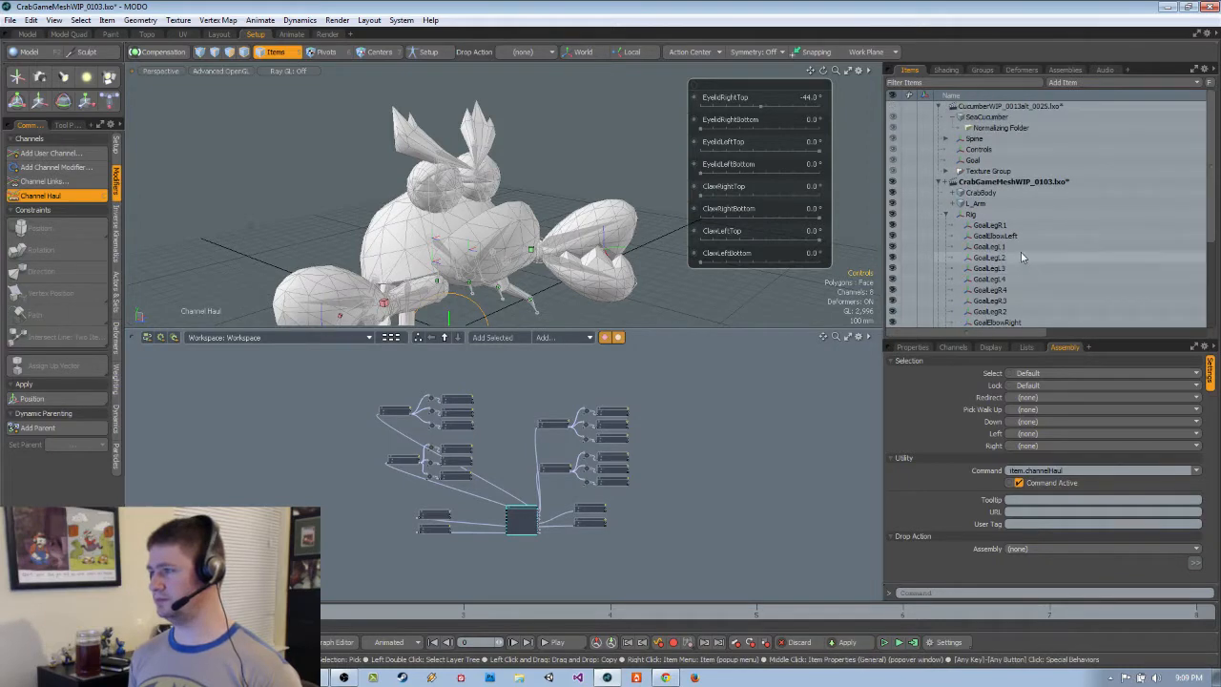
pyautogui.click(983, 151)
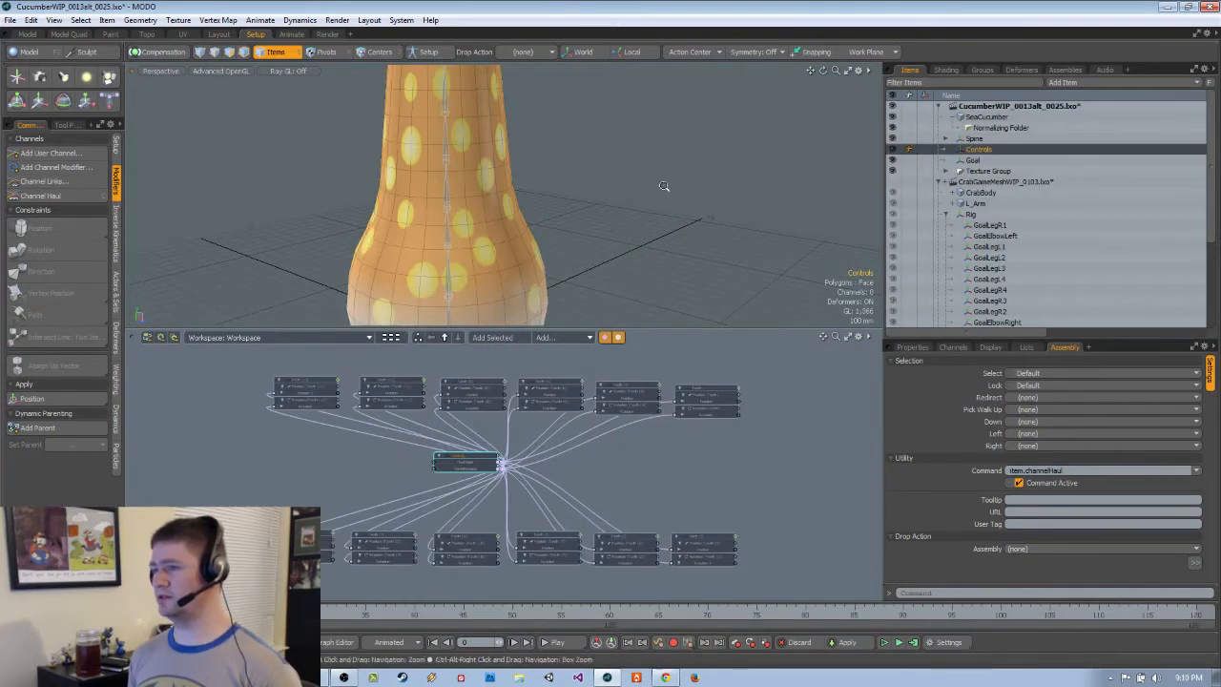
pyautogui.scroll(-2, 639, 283)
pyautogui.keyDown('alt'); pyautogui.keyDown('shift'); pyautogui.moveTo(561, 310); pyautogui.dragTo(542, 296); pyautogui.keyUp('shift'); pyautogui.keyUp('alt')
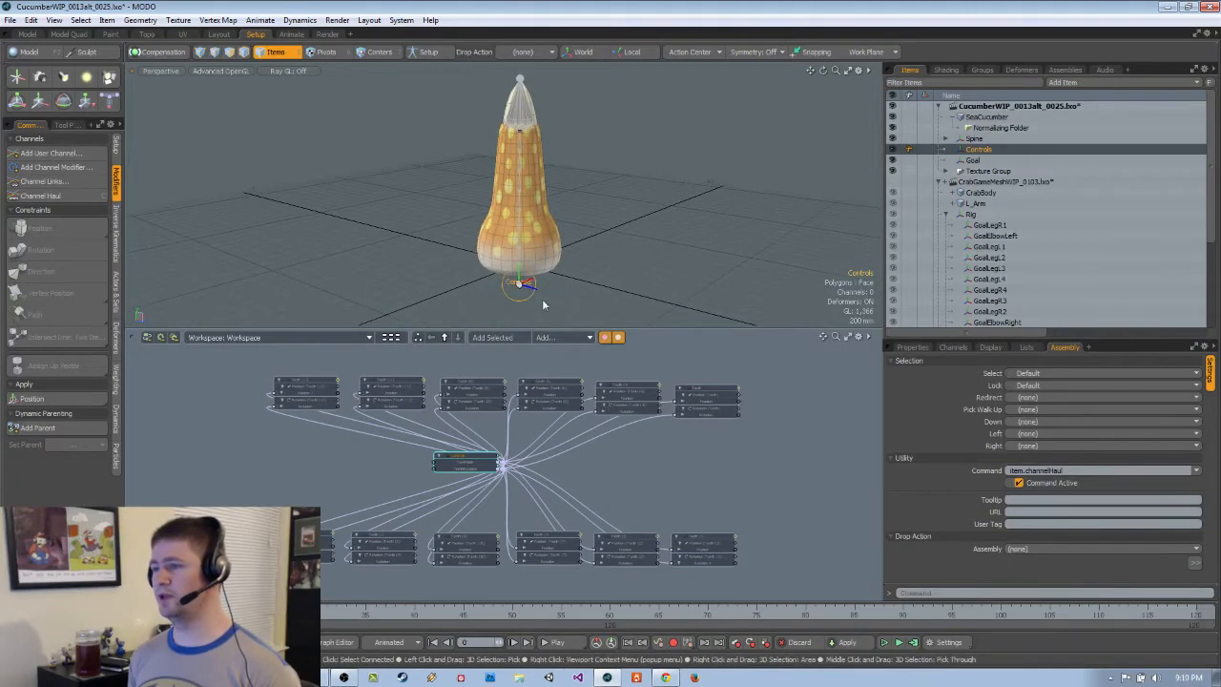
# Bring up the Channel Haul sliders of the sea cucumber's Controls item, adjust TeethSlide to spread the teeth, and deselect the control
pyautogui.click(562, 299)
pyautogui.click(518, 283)
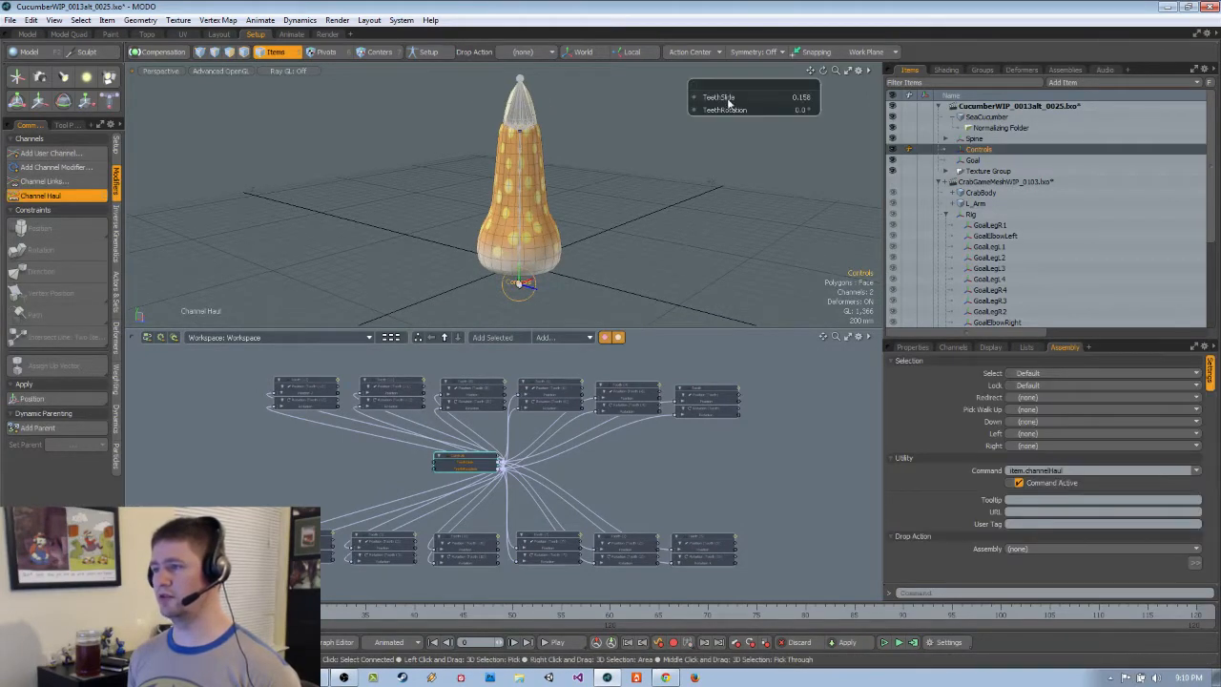
pyautogui.keyDown('alt'); pyautogui.moveTo(642, 160); pyautogui.dragTo(646, 199); pyautogui.keyUp('alt')
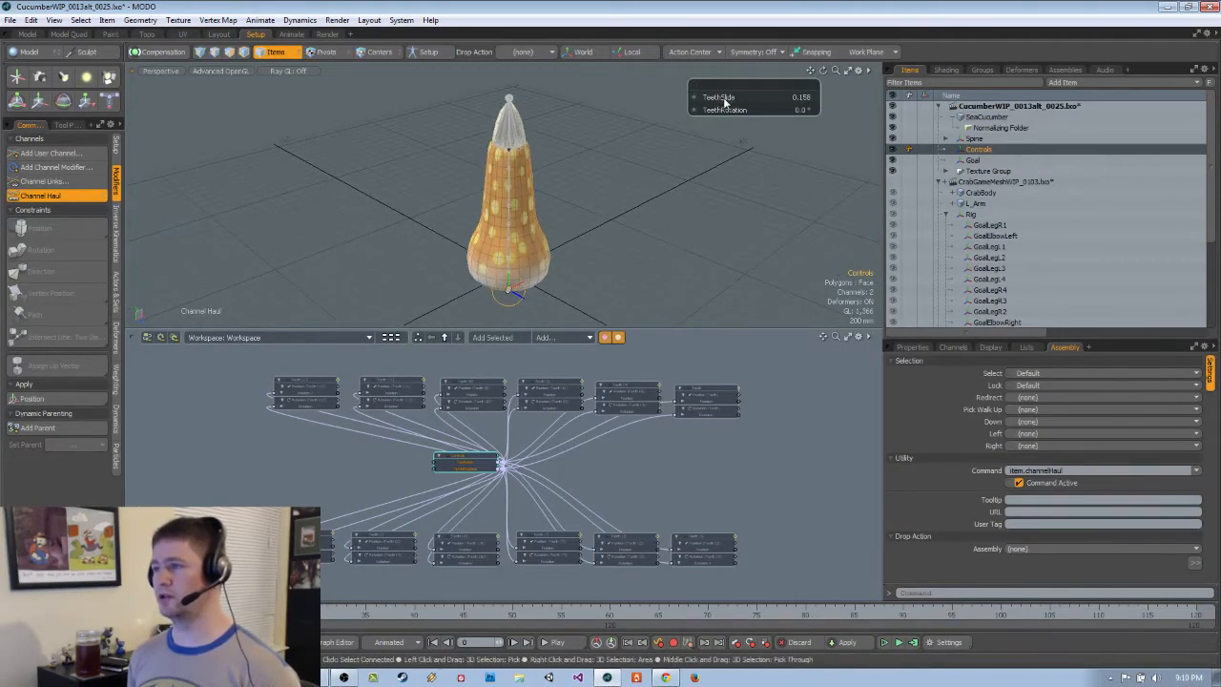
pyautogui.moveTo(724, 97); pyautogui.dragTo(695, 114)
pyautogui.keyDown('alt'); pyautogui.moveTo(681, 244); pyautogui.dragTo(635, 223); pyautogui.keyUp('alt')
pyautogui.press('space')
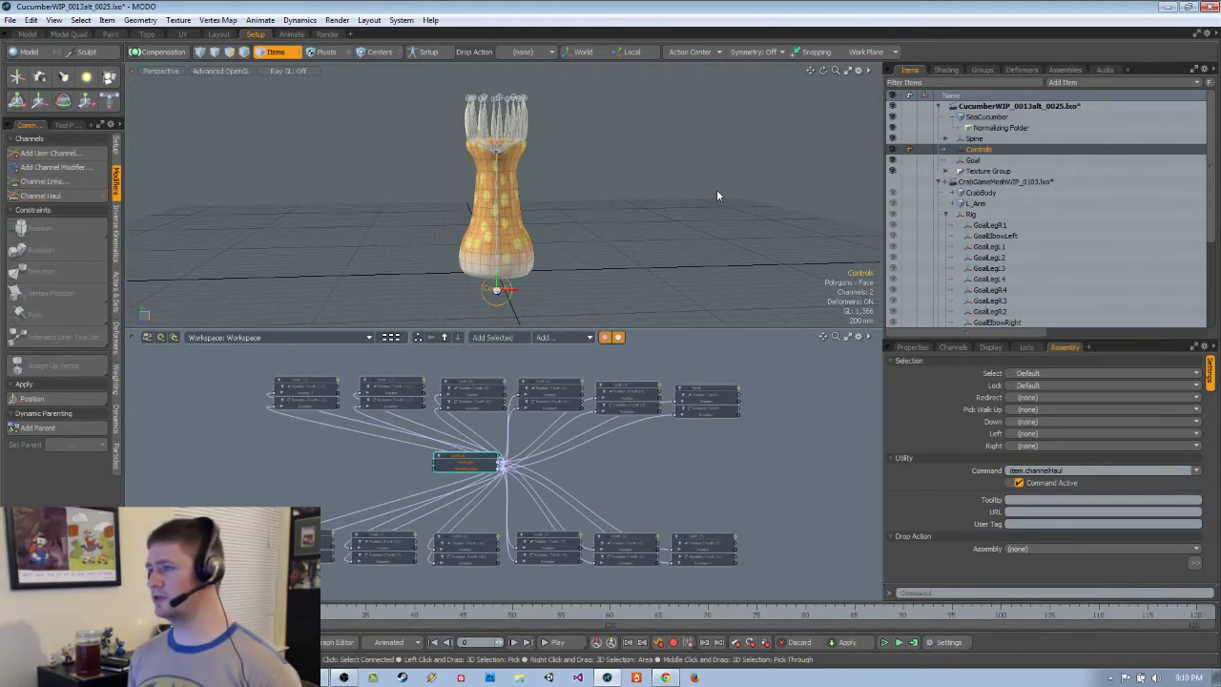
pyautogui.click(716, 188)
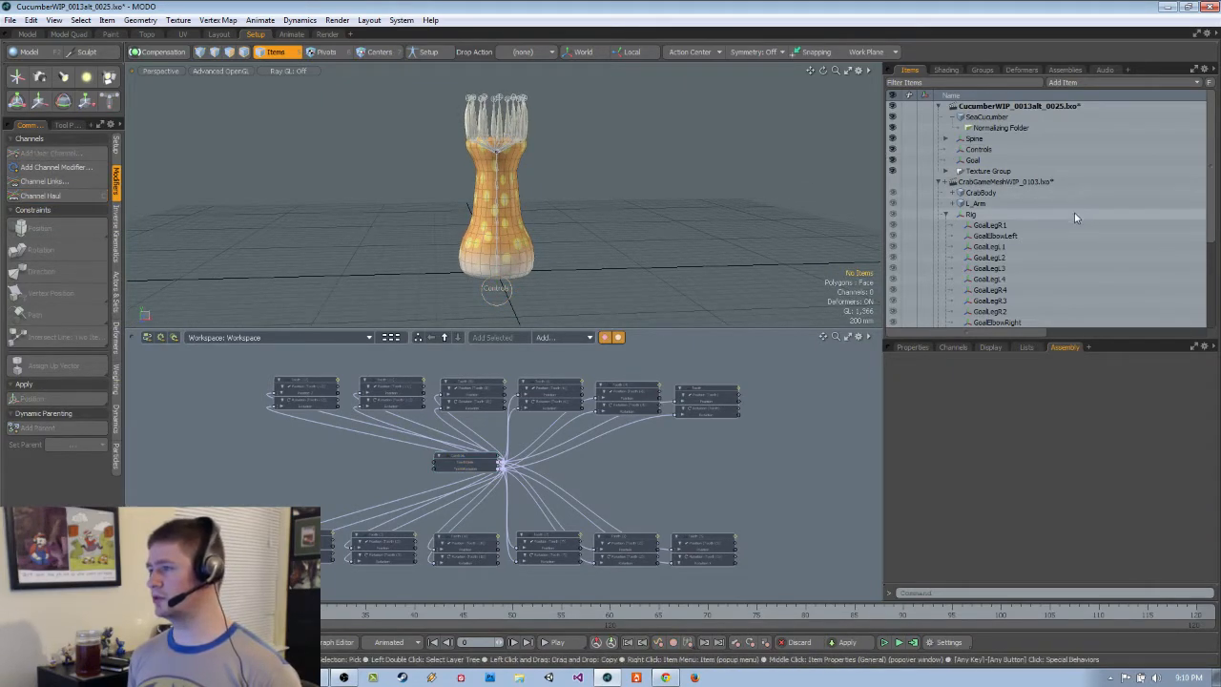
# Collapse the crab and sea cucumber scenes in the item list and make the GiantClam scene active
pyautogui.click(941, 182)
pyautogui.click(939, 106)
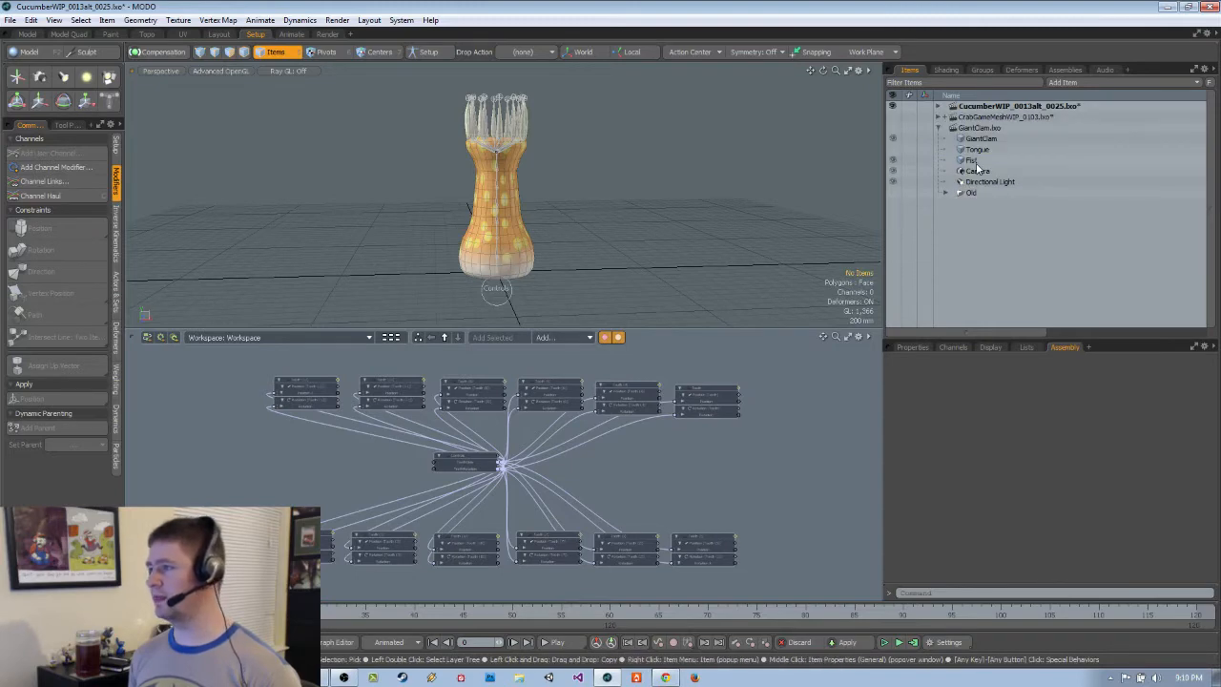
pyautogui.keyDown('alt'); pyautogui.moveTo(753, 210); pyautogui.dragTo(639, 207); pyautogui.keyUp('alt')
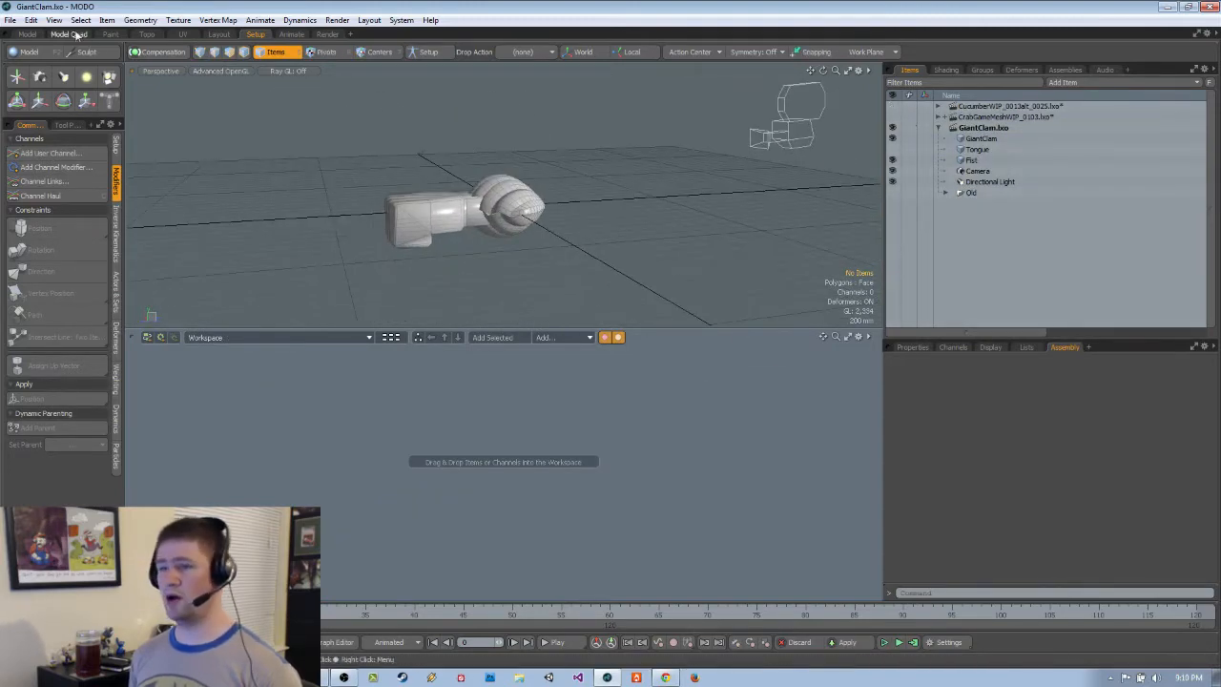
# Save the clam scene to the Desktop under the new name GiantClam2
pyautogui.click(9, 20)
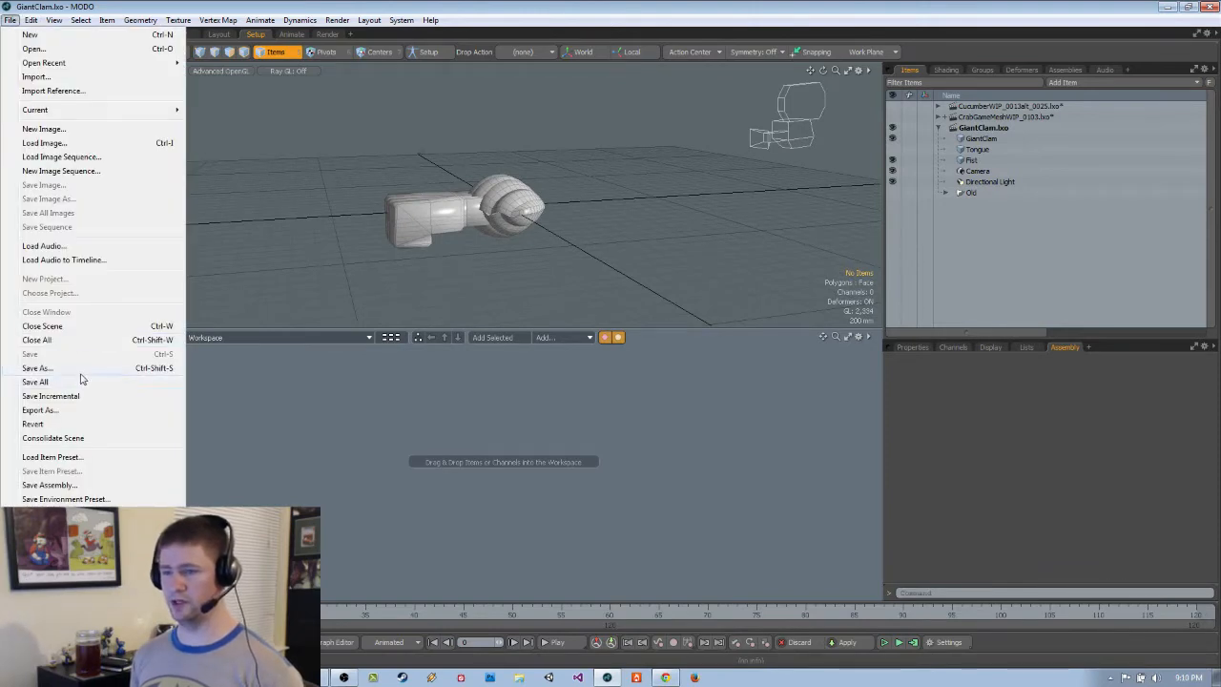
pyautogui.click(91, 368)
pyautogui.click(142, 303)
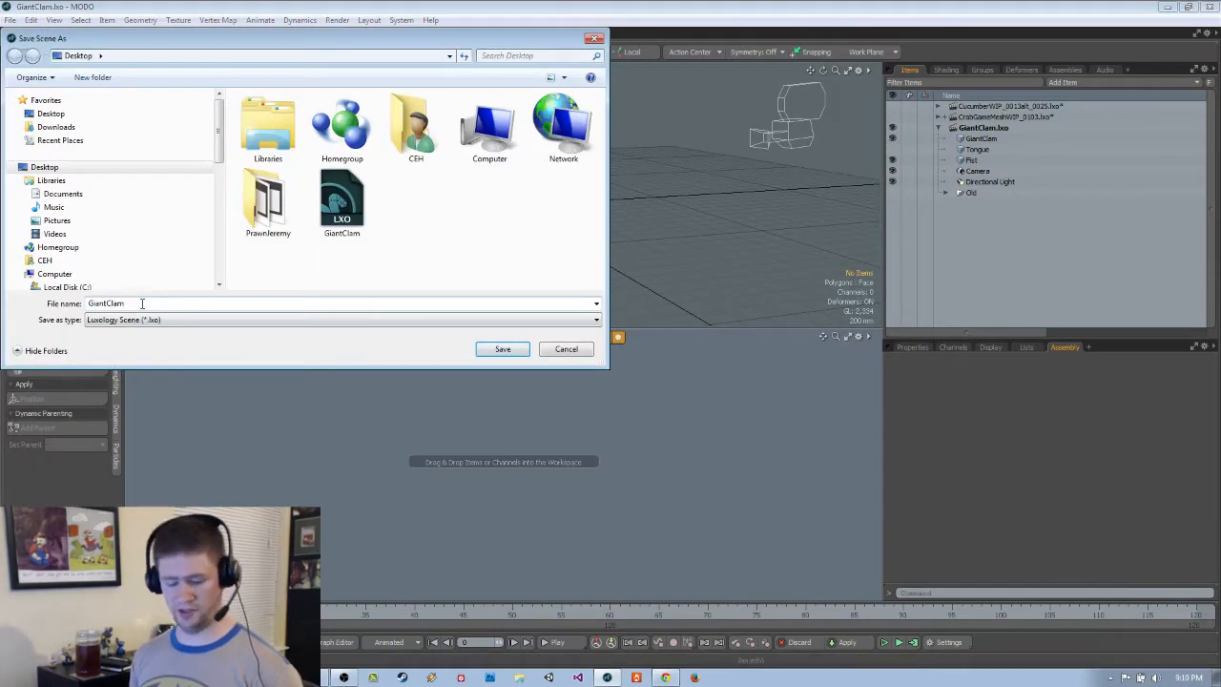
pyautogui.write('2')
pyautogui.click(499, 348)
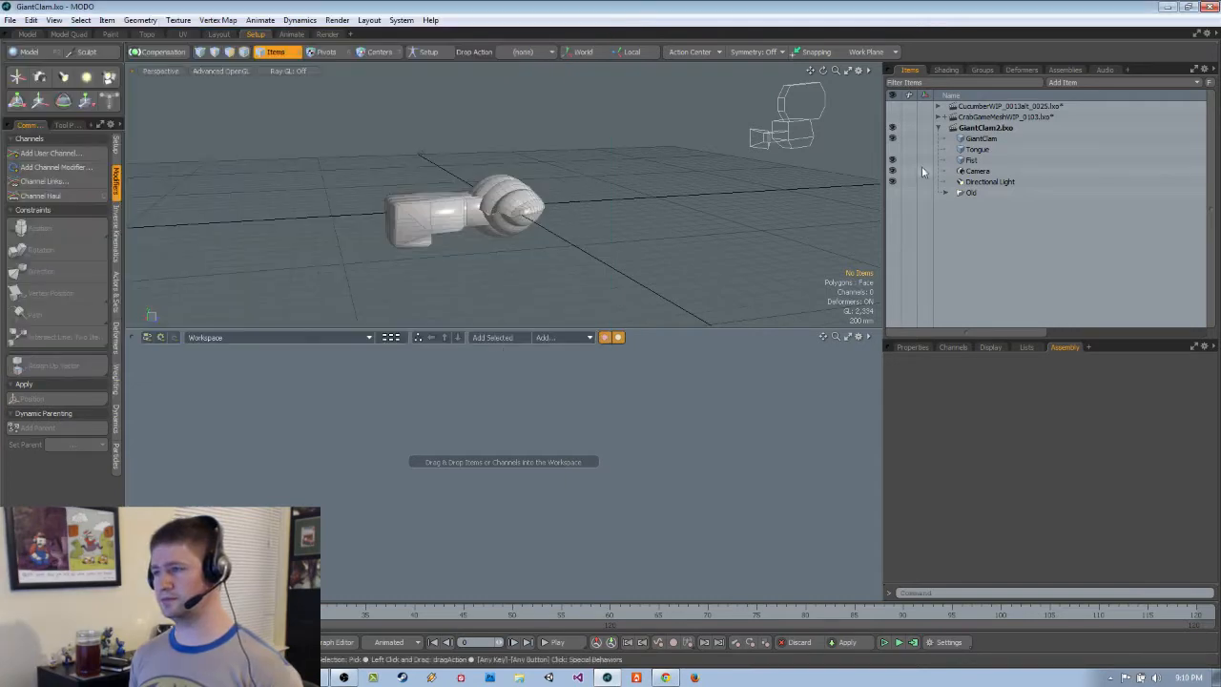
# Delete the Fist mesh from the GiantClam2 scene
pyautogui.click(980, 160)
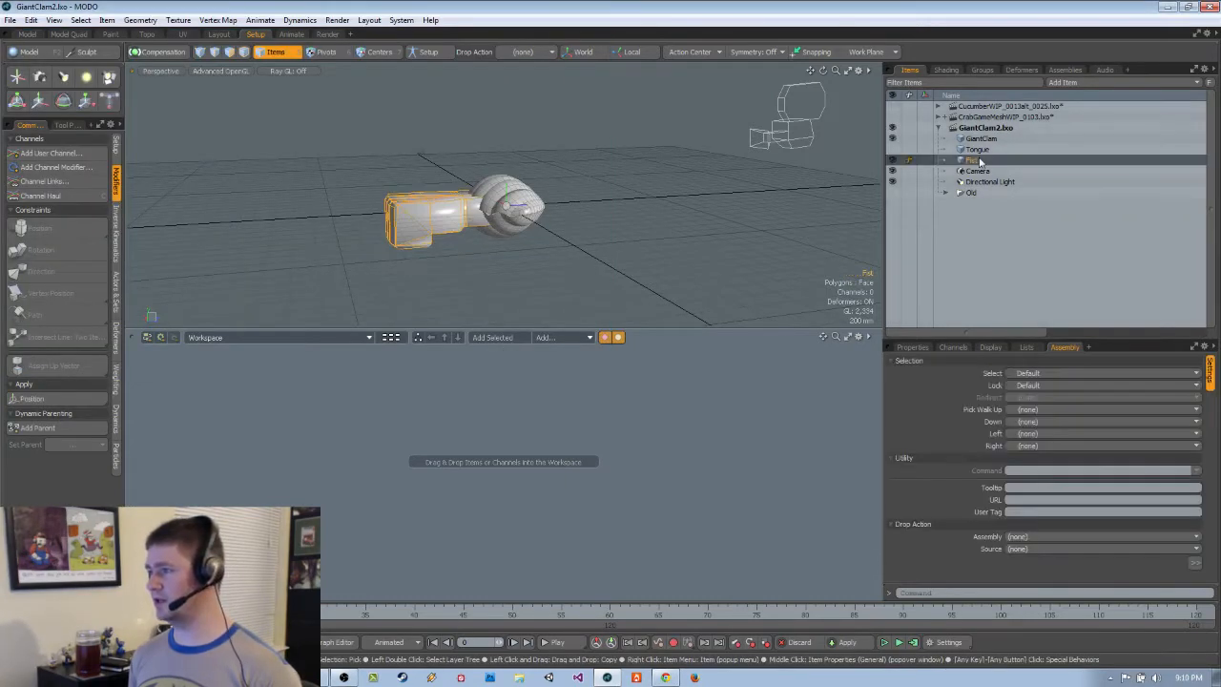
pyautogui.click(601, 198)
pyautogui.keyDown('alt'); pyautogui.moveTo(601, 199); pyautogui.dragTo(574, 231); pyautogui.keyUp('alt')
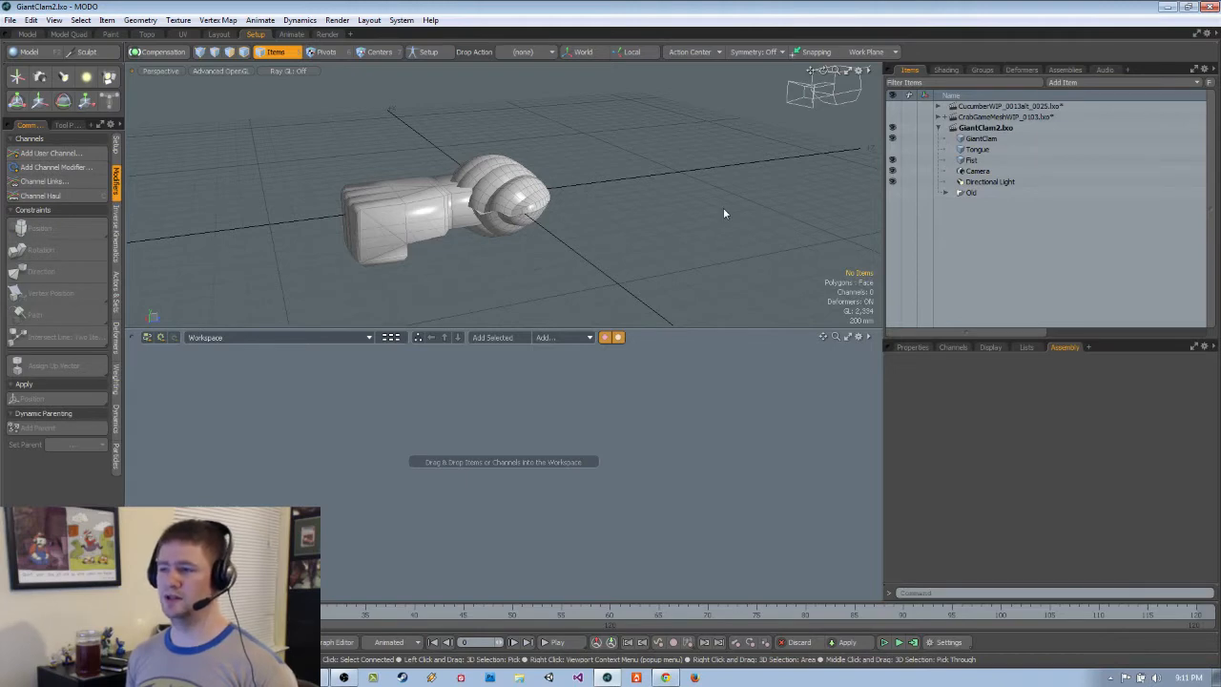
pyautogui.keyDown('alt'); pyautogui.moveTo(723, 213); pyautogui.dragTo(689, 206); pyautogui.keyUp('alt')
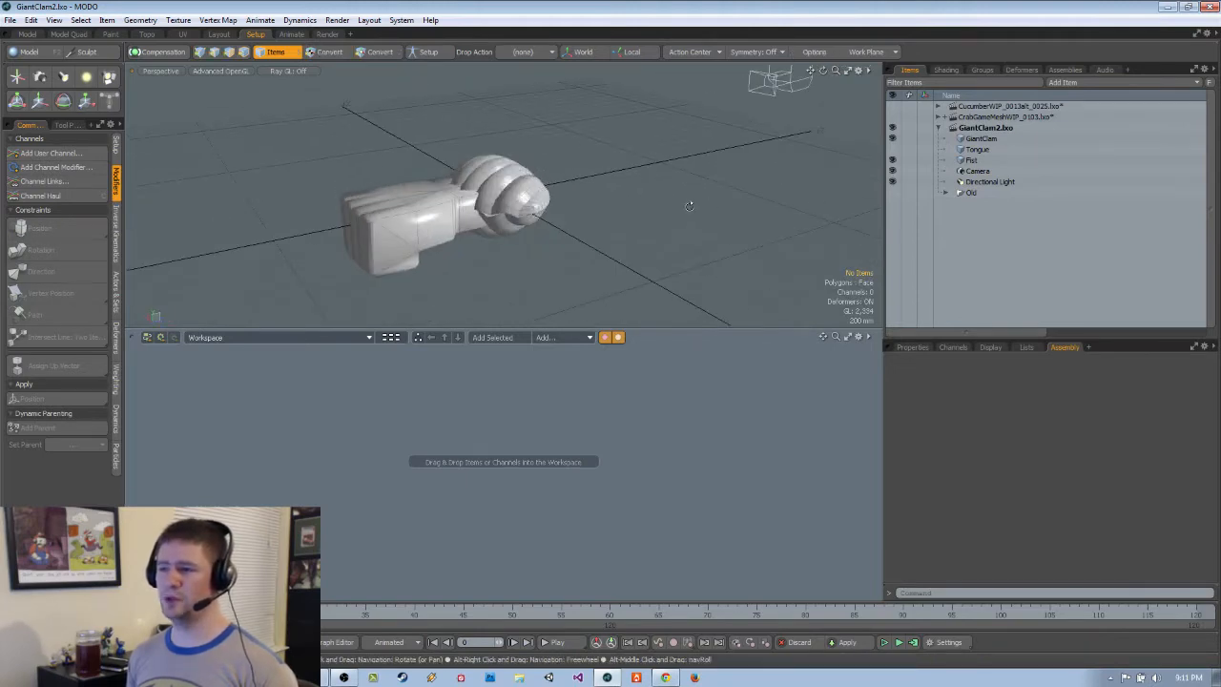
pyautogui.click(970, 160)
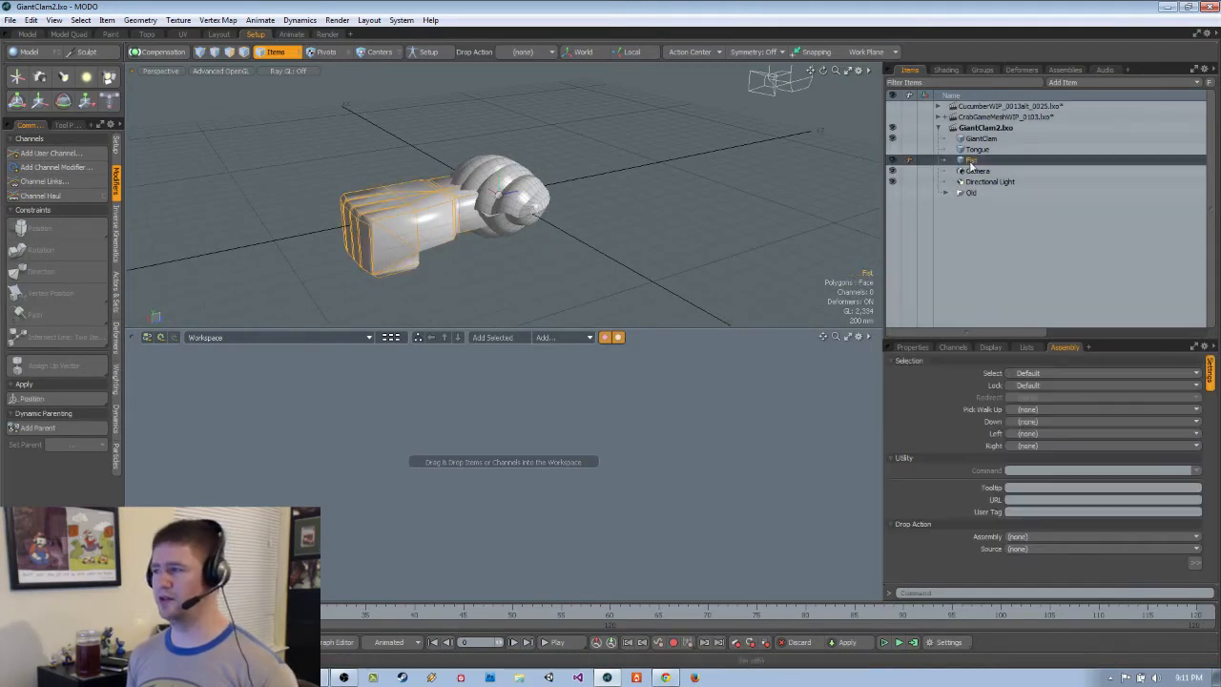
pyautogui.press('Delete')
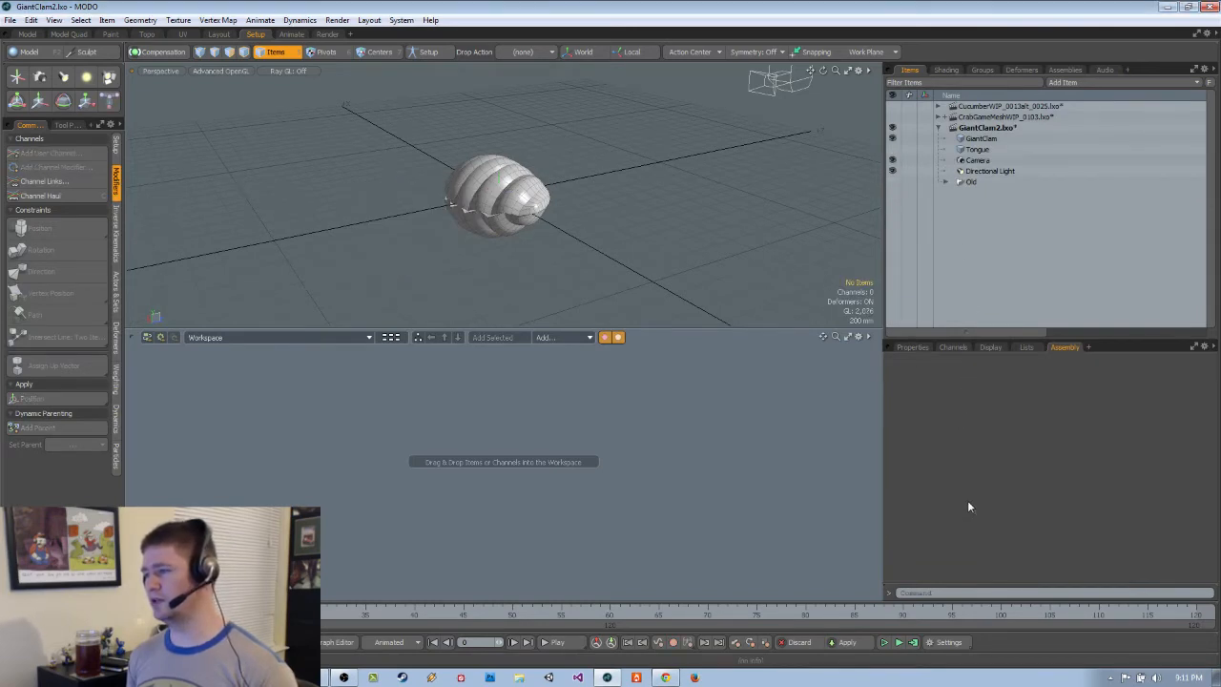
# Make the Tongue mesh visible and delete the Old group from the GiantClam2 scene
pyautogui.click(893, 150)
pyautogui.keyDown('alt'); pyautogui.moveTo(658, 195); pyautogui.dragTo(527, 262); pyautogui.keyUp('alt')
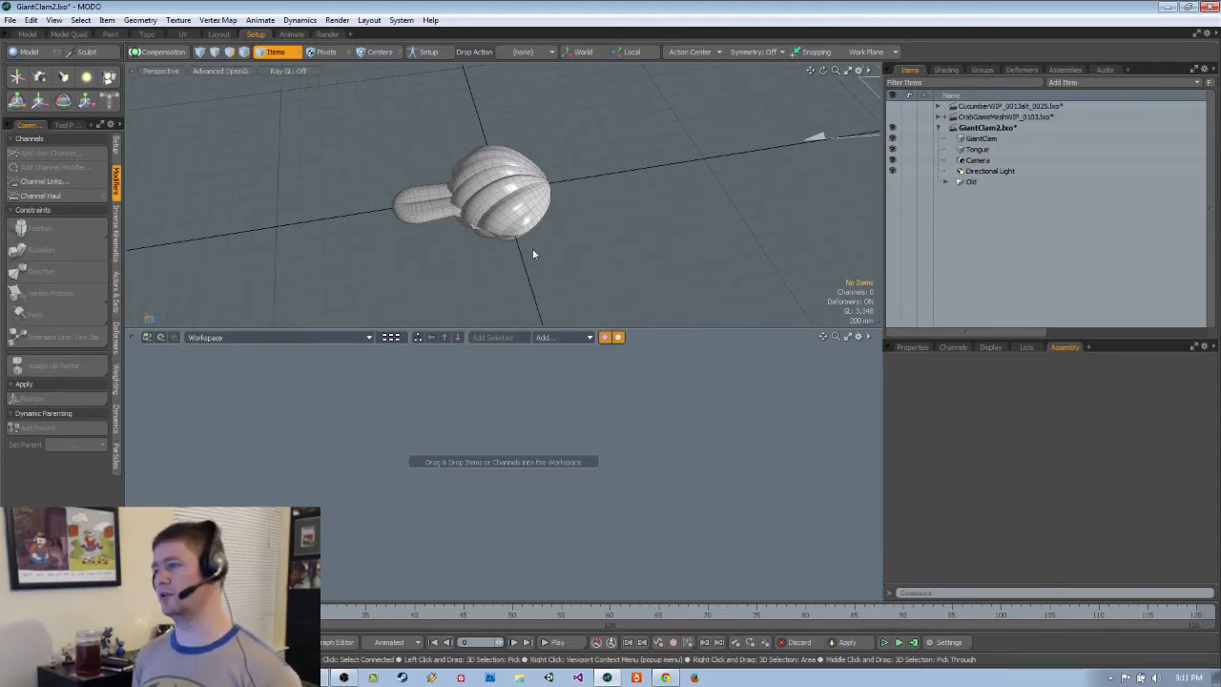
pyautogui.keyDown('alt'); pyautogui.moveTo(835, 185); pyautogui.dragTo(749, 218); pyautogui.keyUp('alt')
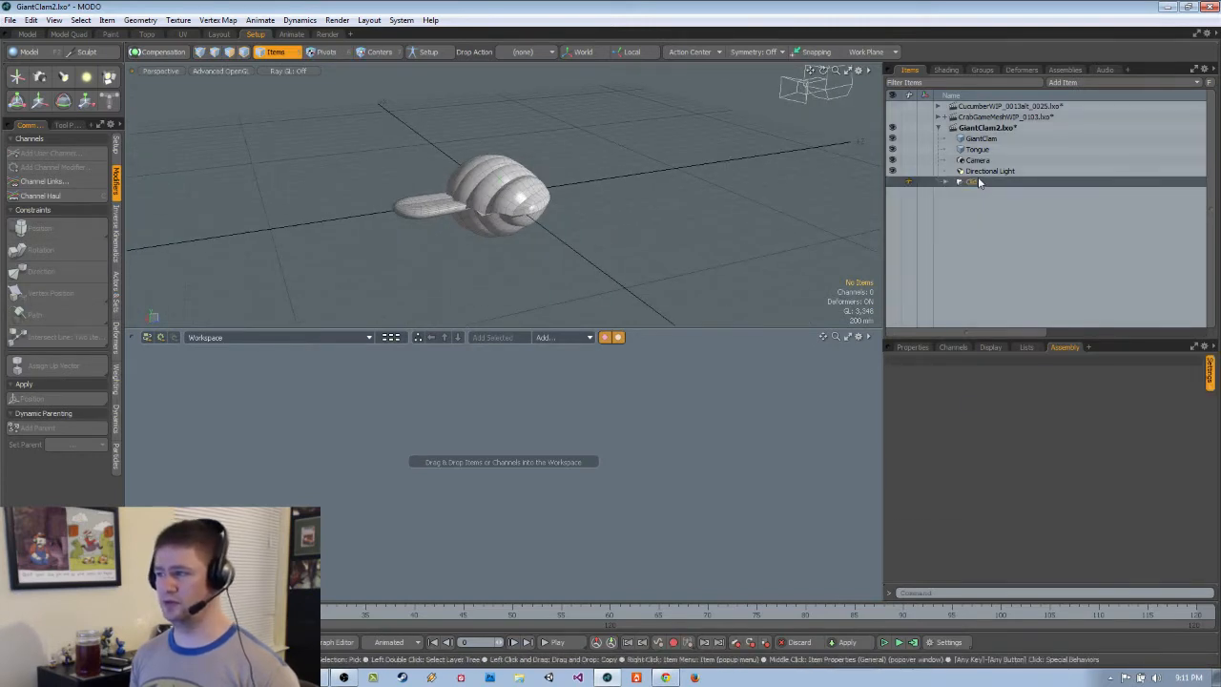
pyautogui.press('Delete')
pyautogui.click(675, 240)
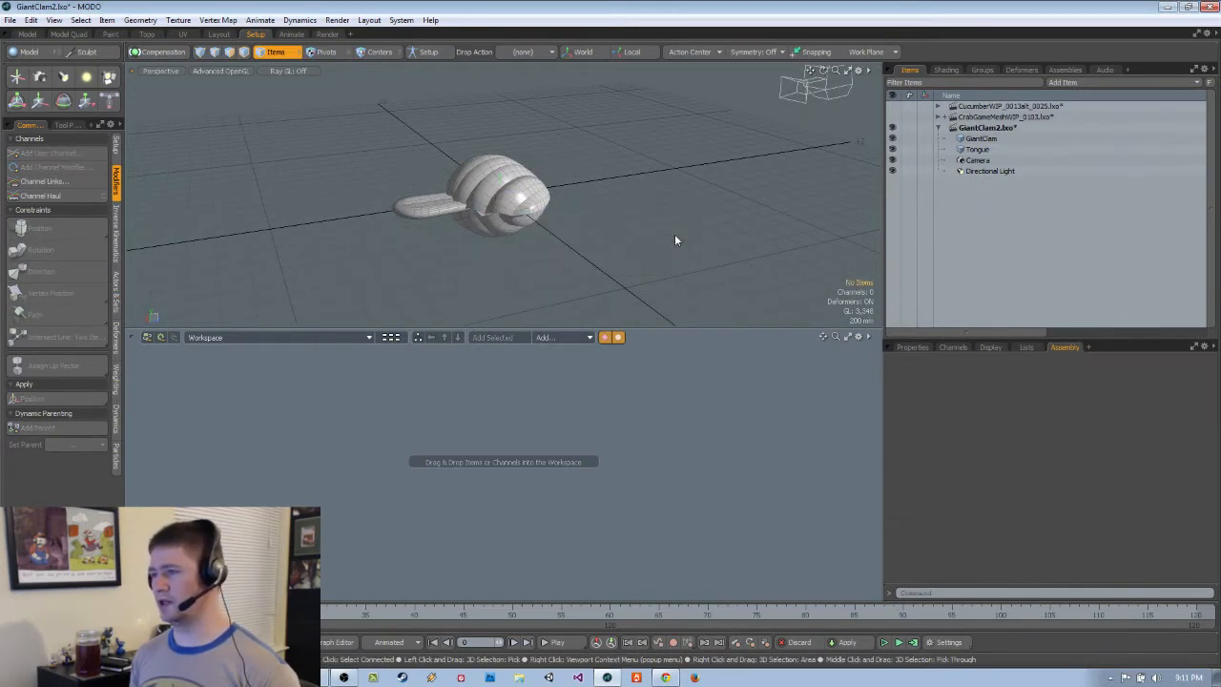
# Cut all polygons of the Tongue mesh and paste them into the GiantClam mesh
pyautogui.keyDown('alt'); pyautogui.moveTo(675, 240); pyautogui.dragTo(610, 227); pyautogui.keyUp('alt')
pyautogui.scroll(5, 572, 214)
pyautogui.keyDown('alt'); pyautogui.moveTo(534, 212); pyautogui.dragTo(563, 165); pyautogui.keyUp('alt')
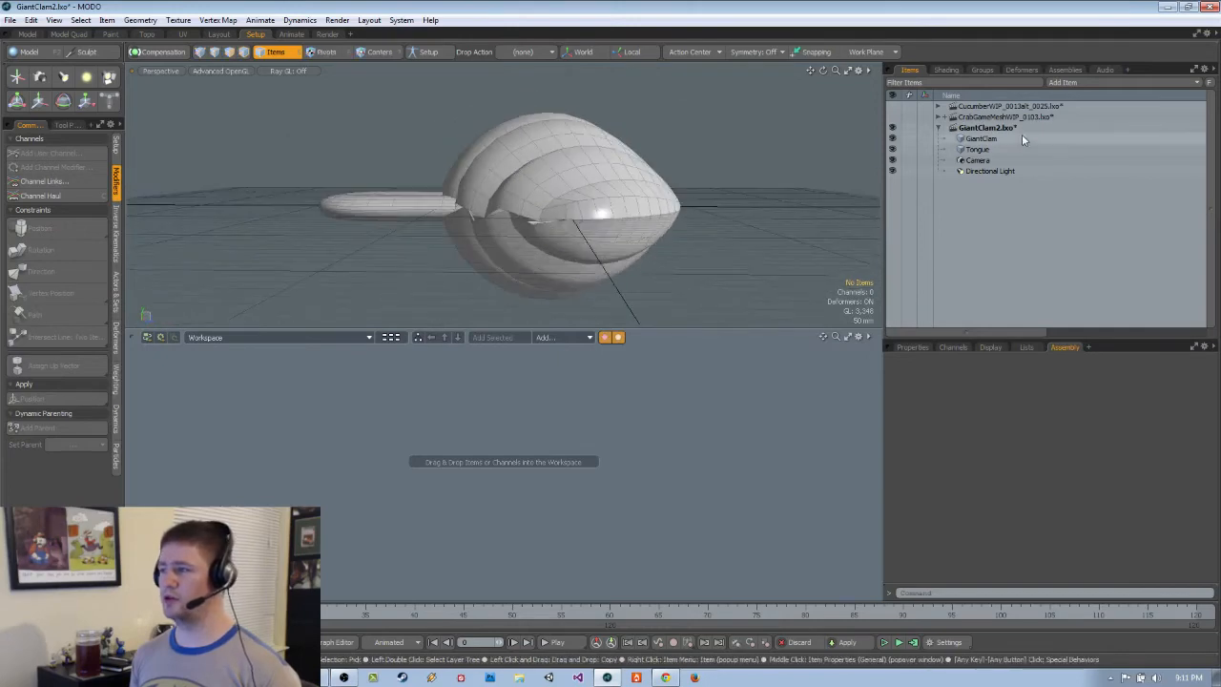
pyautogui.click(996, 149)
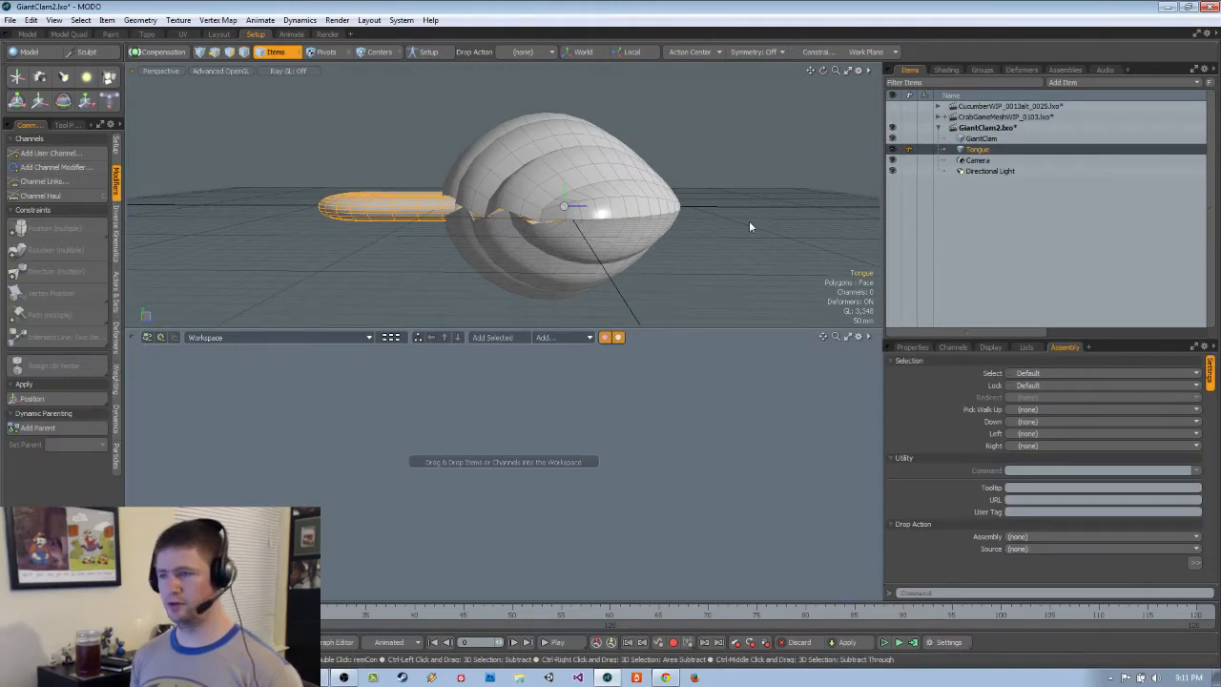
pyautogui.press('2')
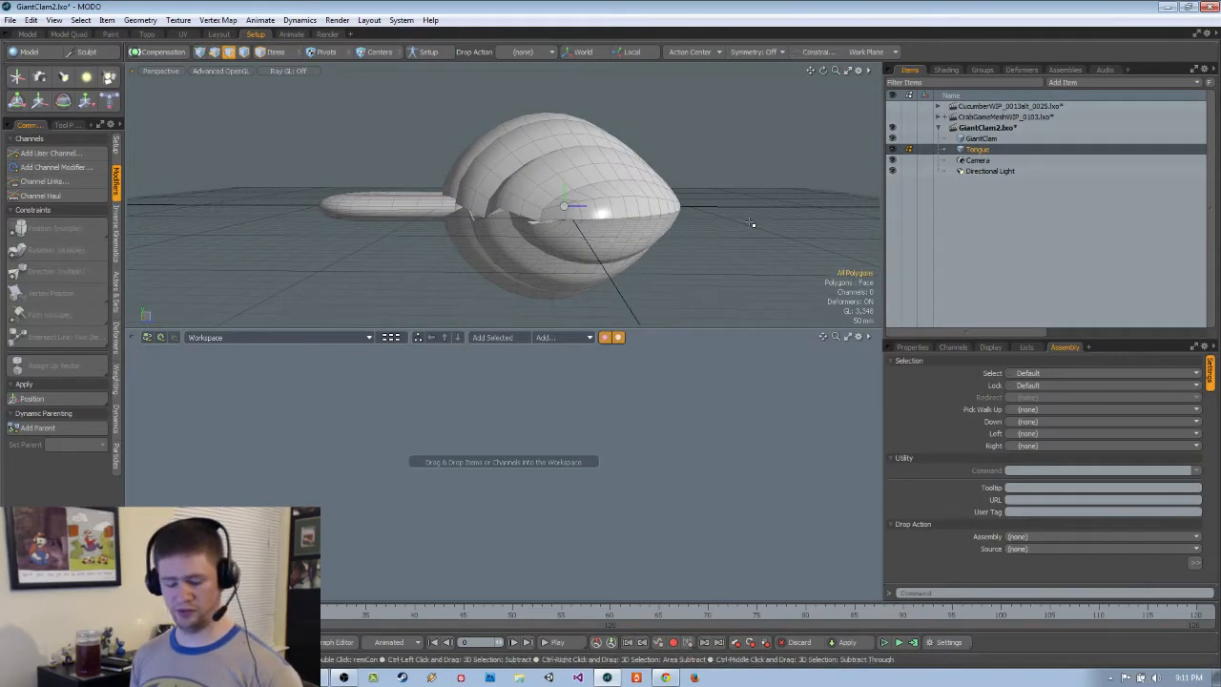
pyautogui.press('h')
pyautogui.keyDown('ctrl'); pyautogui.click(999, 141); pyautogui.keyUp('ctrl')
pyautogui.hotkey('ctrl', 'v')
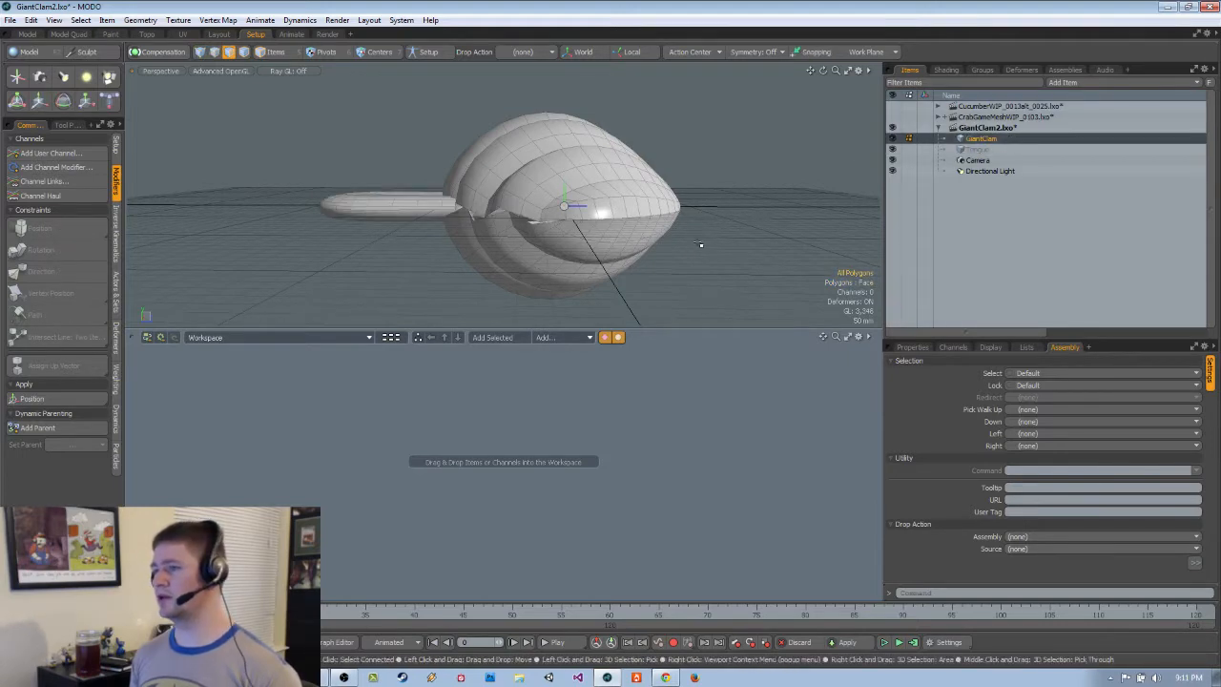
# Delete the emptied Tongue item and save the scene
pyautogui.keyDown('alt'); pyautogui.moveTo(521, 186); pyautogui.dragTo(646, 197); pyautogui.keyUp('alt')
pyautogui.click(1001, 150)
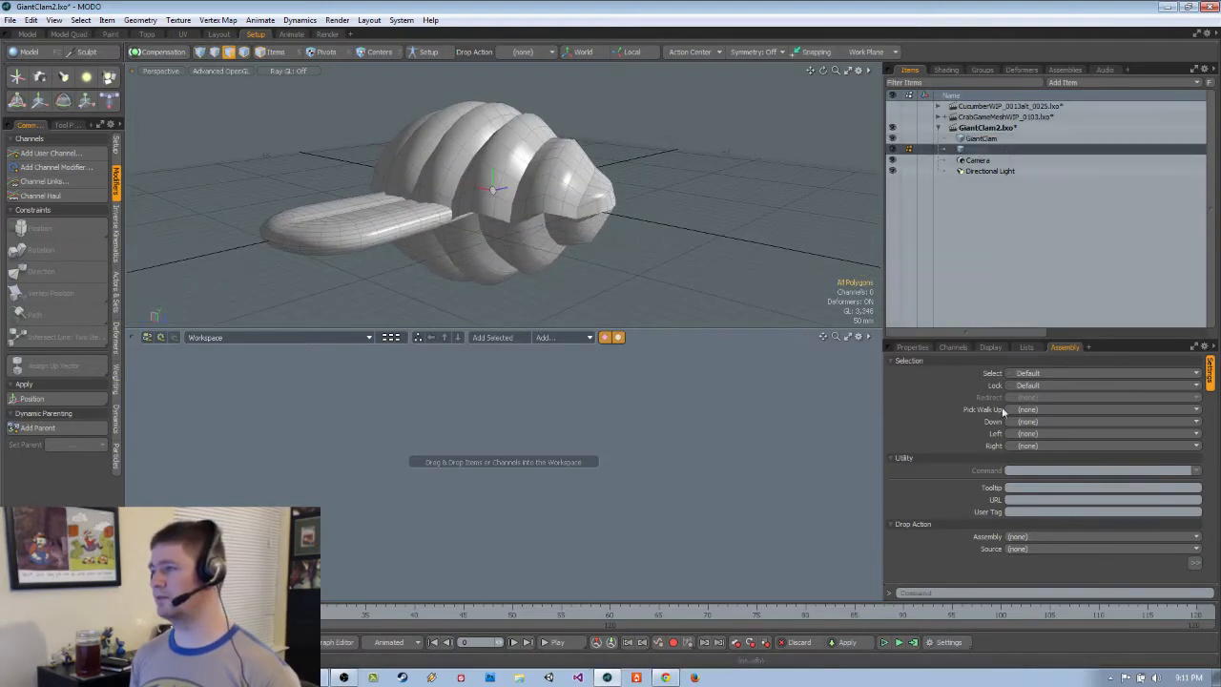
pyautogui.press('Delete')
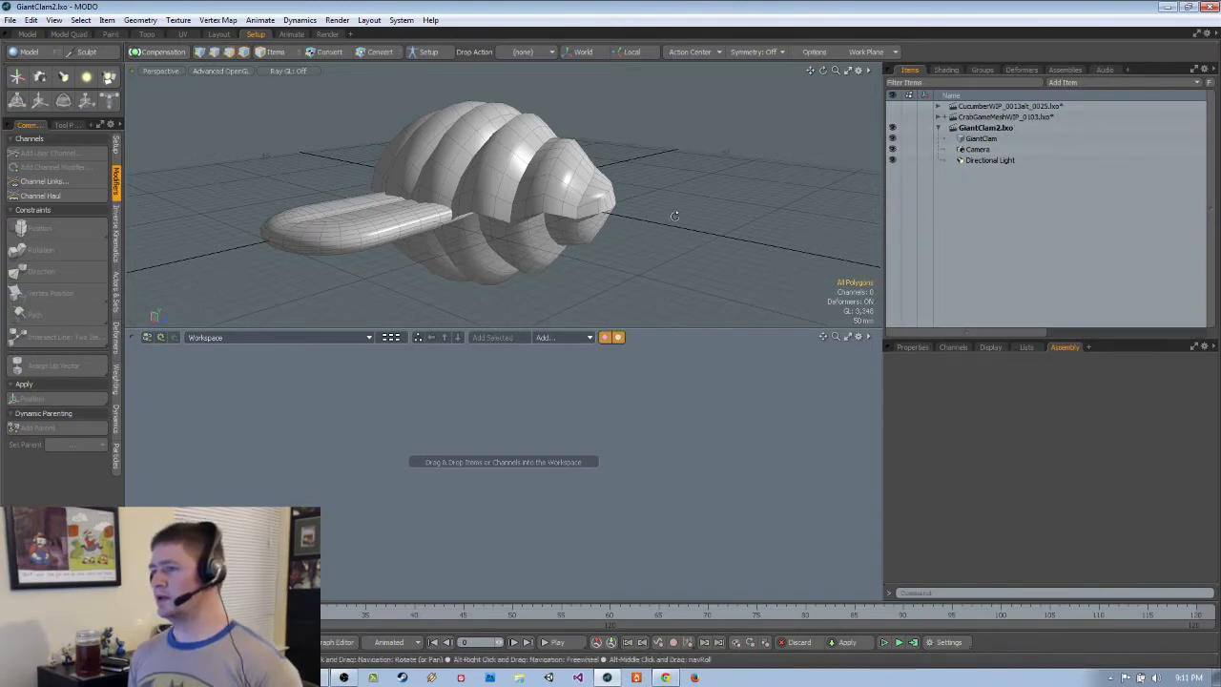
# Enlarge the 3D viewport and switch it to the Left orthographic view of the clam
pyautogui.keyDown('alt'); pyautogui.moveTo(649, 197); pyautogui.dragTo(560, 197); pyautogui.keyUp('alt')
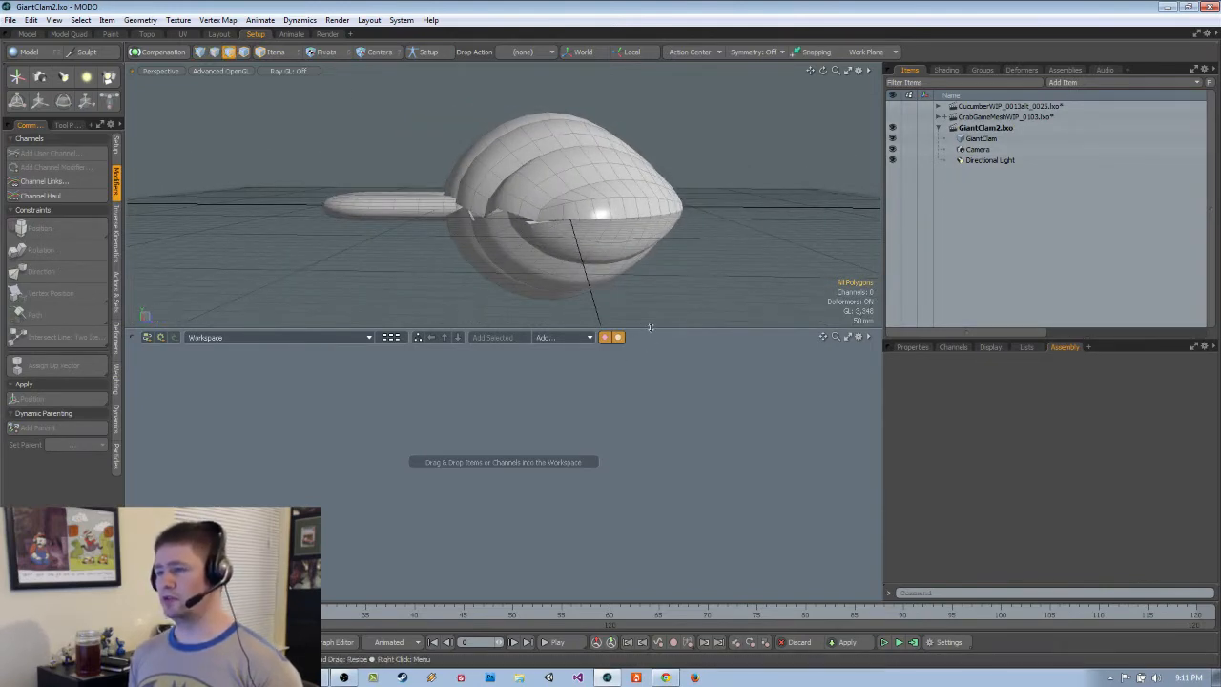
pyautogui.moveTo(645, 329); pyautogui.dragTo(645, 503)
pyautogui.hotkey('ctrl', 'space')
pyautogui.click(777, 347)
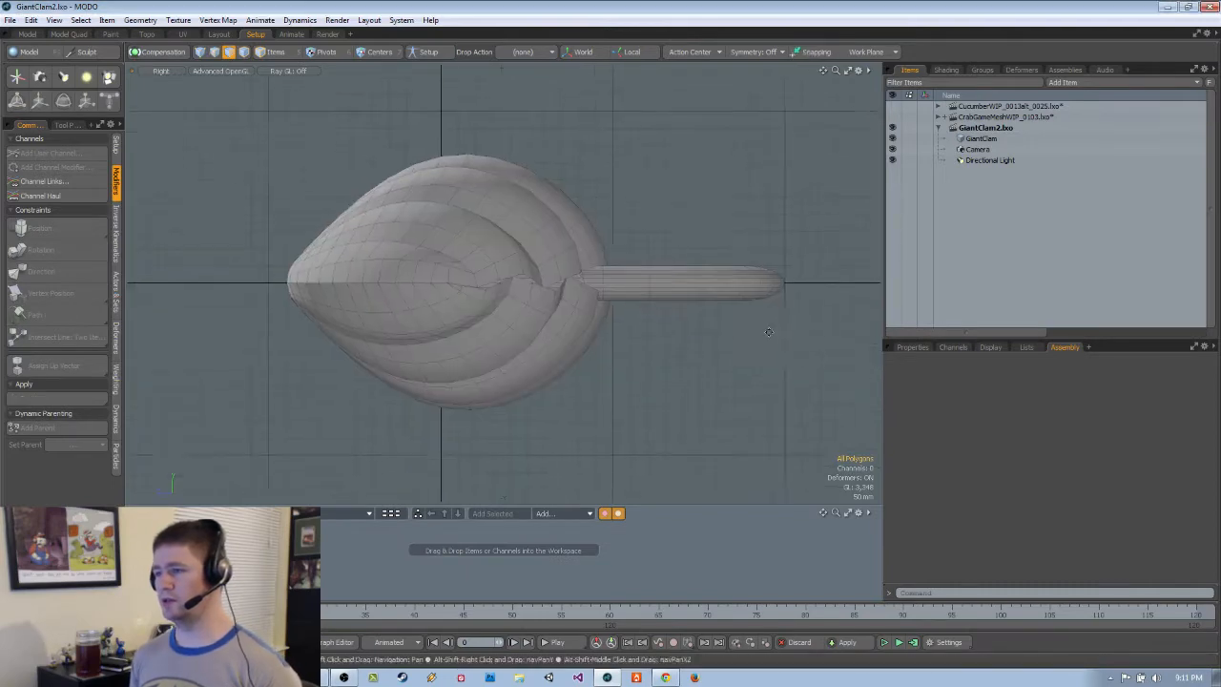
pyautogui.scroll(3, 658, 343)
pyautogui.keyDown('alt'); pyautogui.moveTo(659, 343); pyautogui.dragTo(607, 326); pyautogui.keyUp('alt')
pyautogui.scroll(-2, 651, 352)
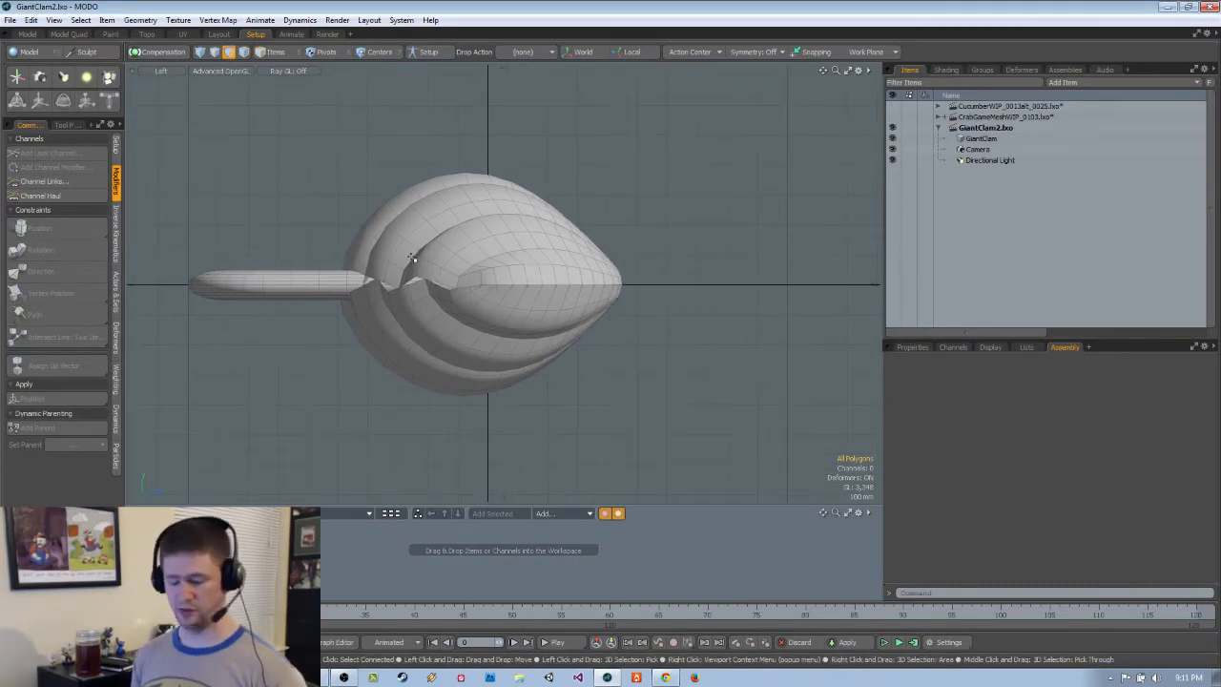
# Open the Model tool palette for access to the modelling and transform tools
pyautogui.click(66, 125)
pyautogui.click(34, 125)
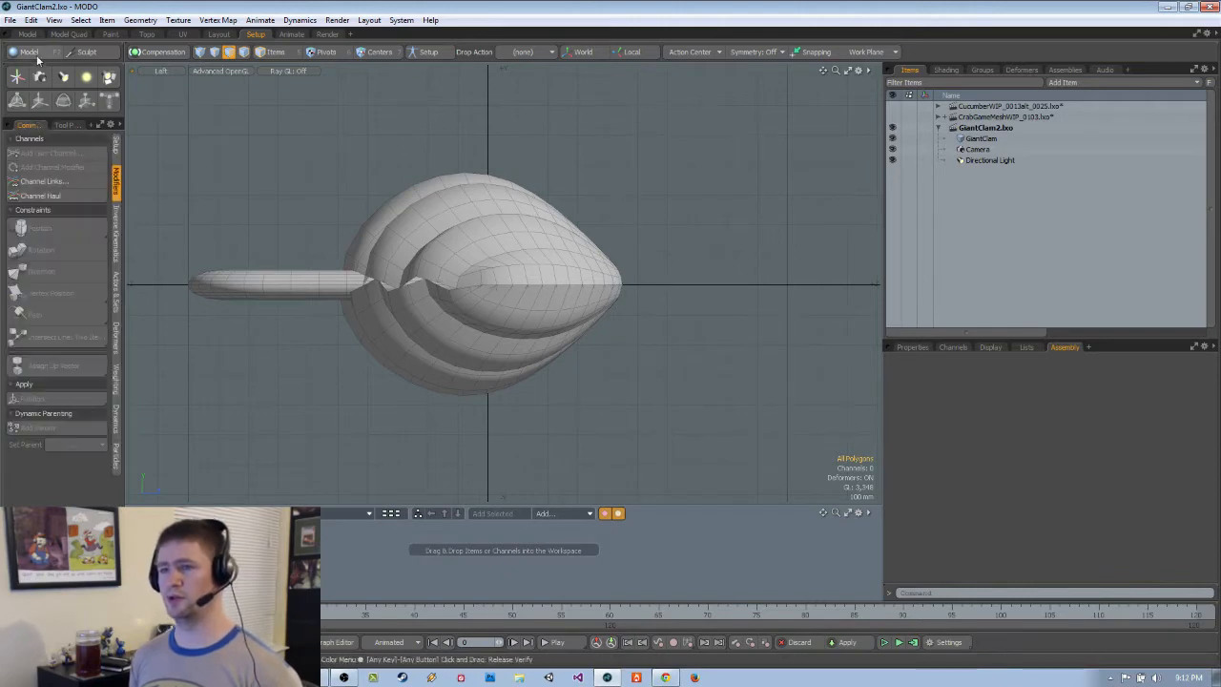
pyautogui.click(36, 52)
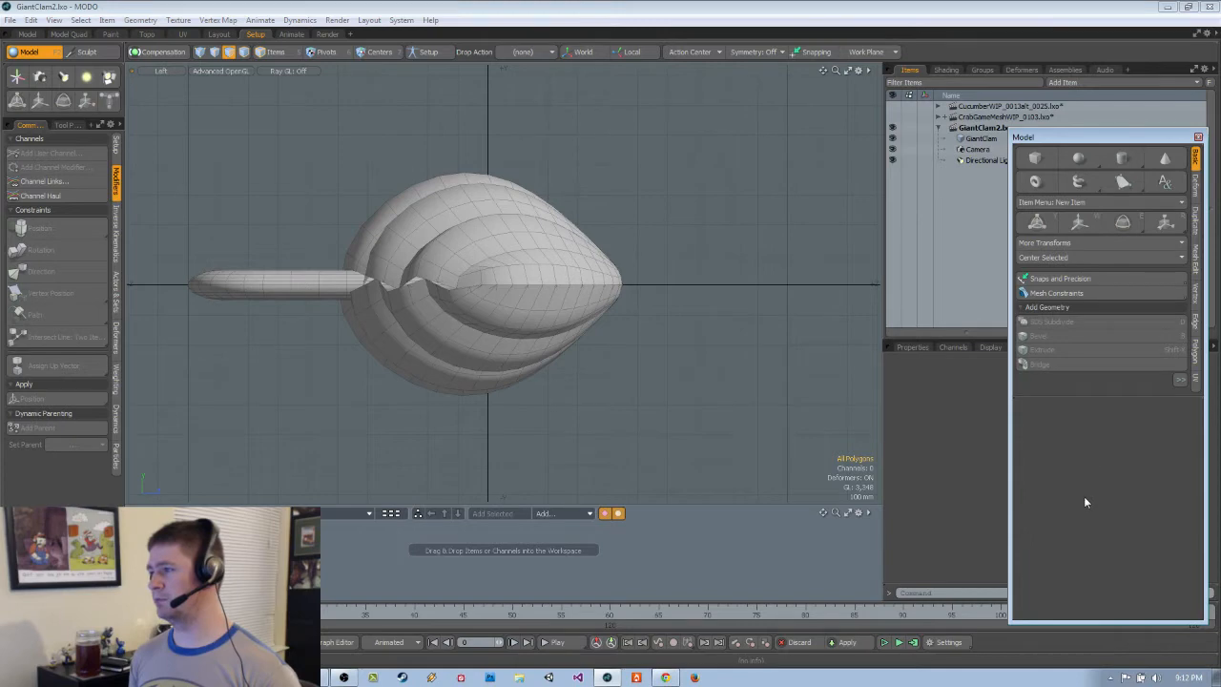
pyautogui.scroll(-3, 593, 377)
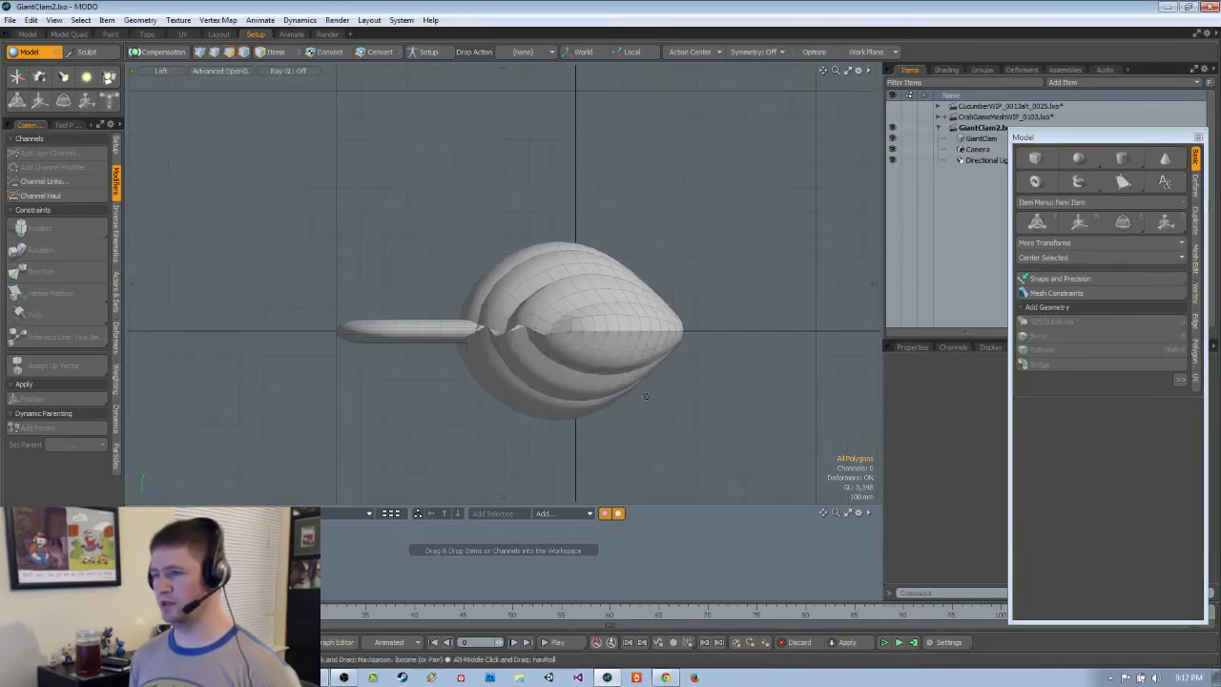
pyautogui.click(590, 347)
pyautogui.click(653, 247)
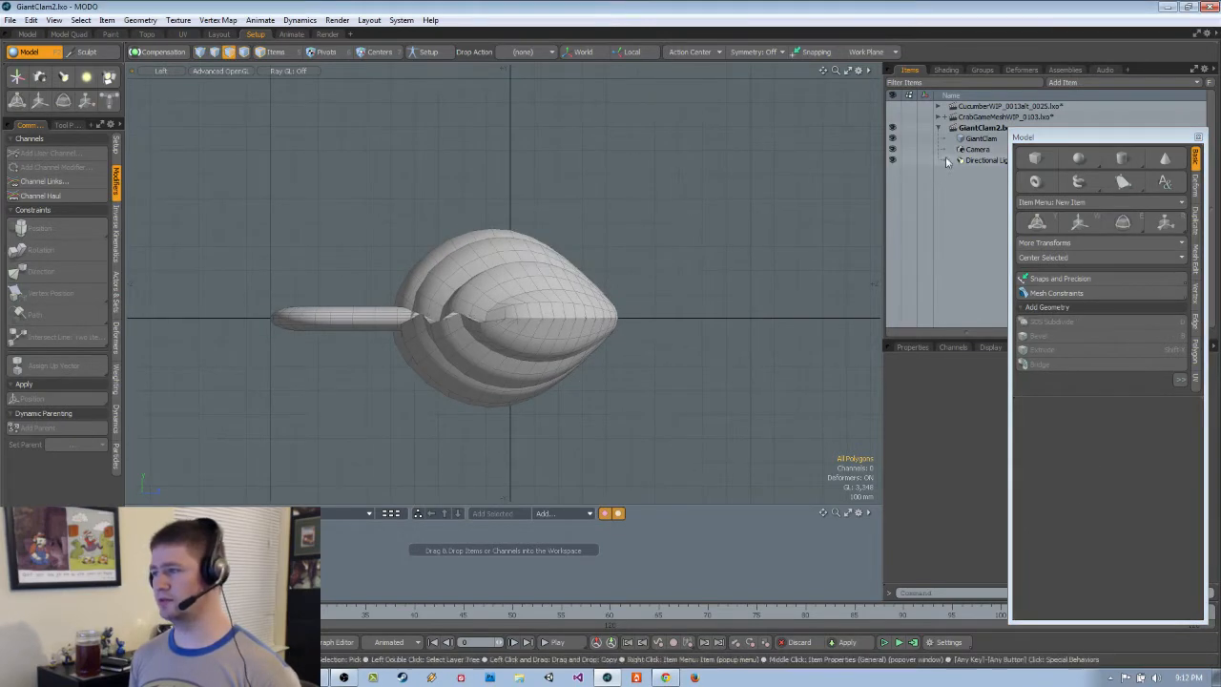
# Try the Move transform on the GiantClam mesh with the action center set to Automatic, and drop the tool
pyautogui.press('w')
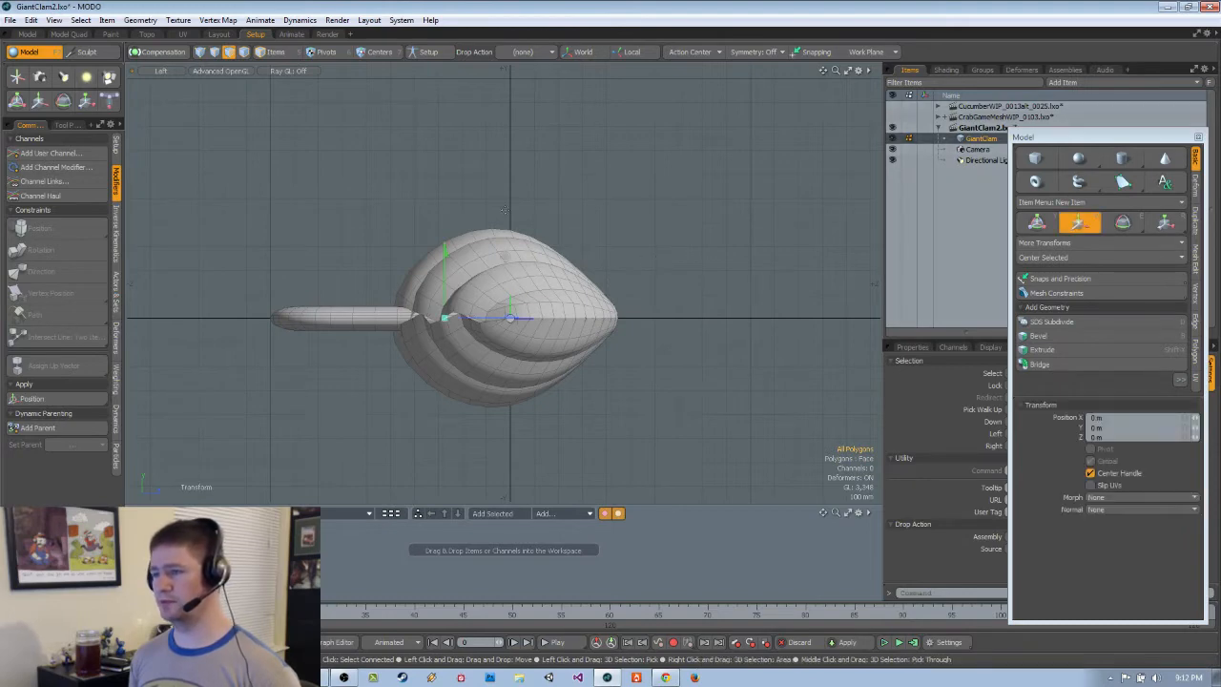
pyautogui.click(721, 55)
pyautogui.click(714, 79)
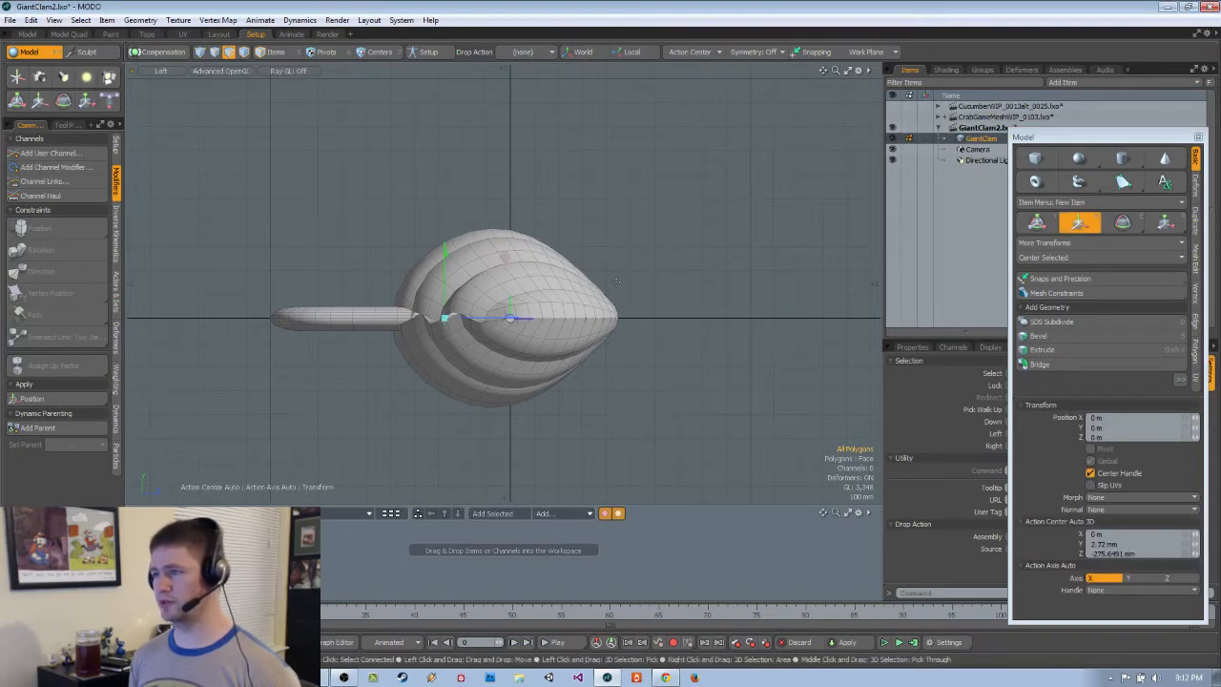
pyautogui.keyDown('alt'); pyautogui.moveTo(636, 200); pyautogui.dragTo(705, 297); pyautogui.keyUp('alt')
pyautogui.press('q')
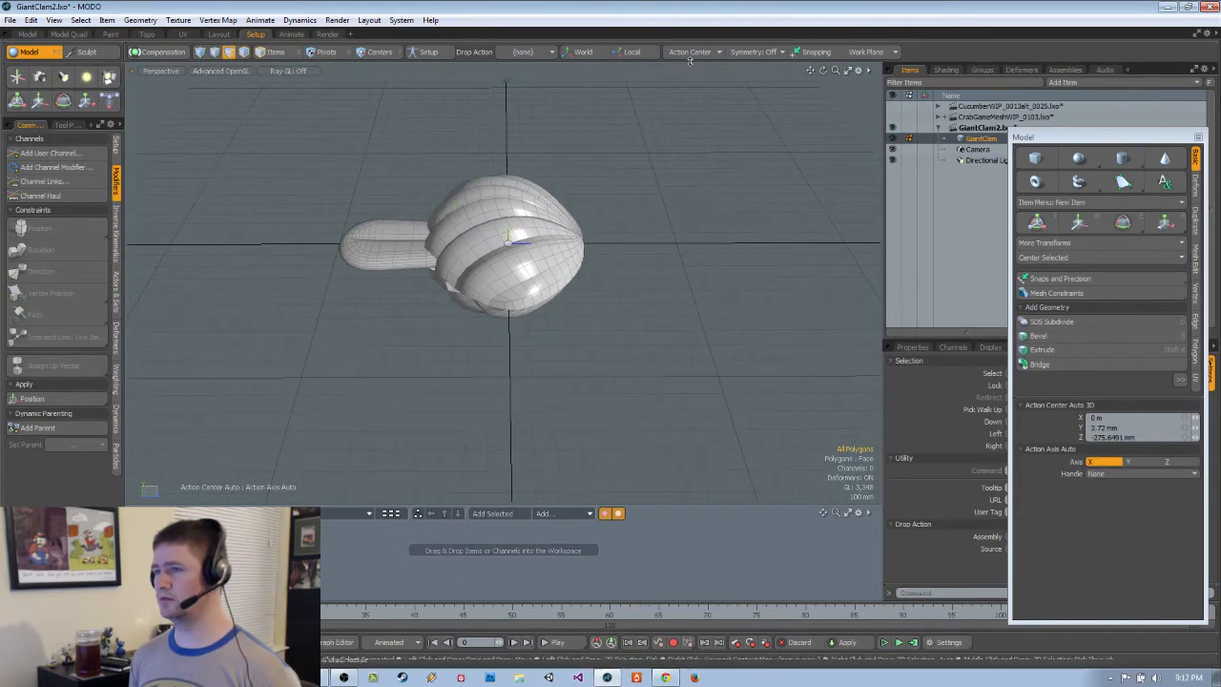
# Try raising the GiantClam mesh about 640 mm along Y with the Move transform in the Right view
pyautogui.press('w')
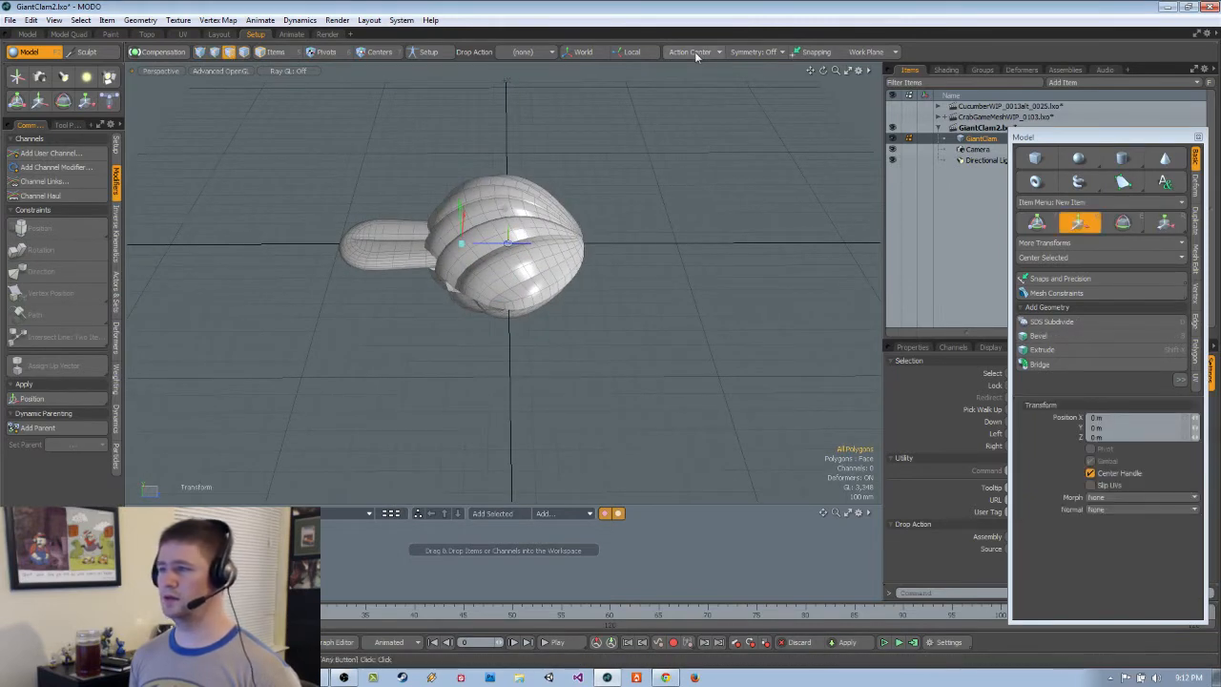
pyautogui.keyDown('alt'); pyautogui.moveTo(679, 250); pyautogui.dragTo(698, 269); pyautogui.keyUp('alt')
pyautogui.scroll(-1, 698, 269)
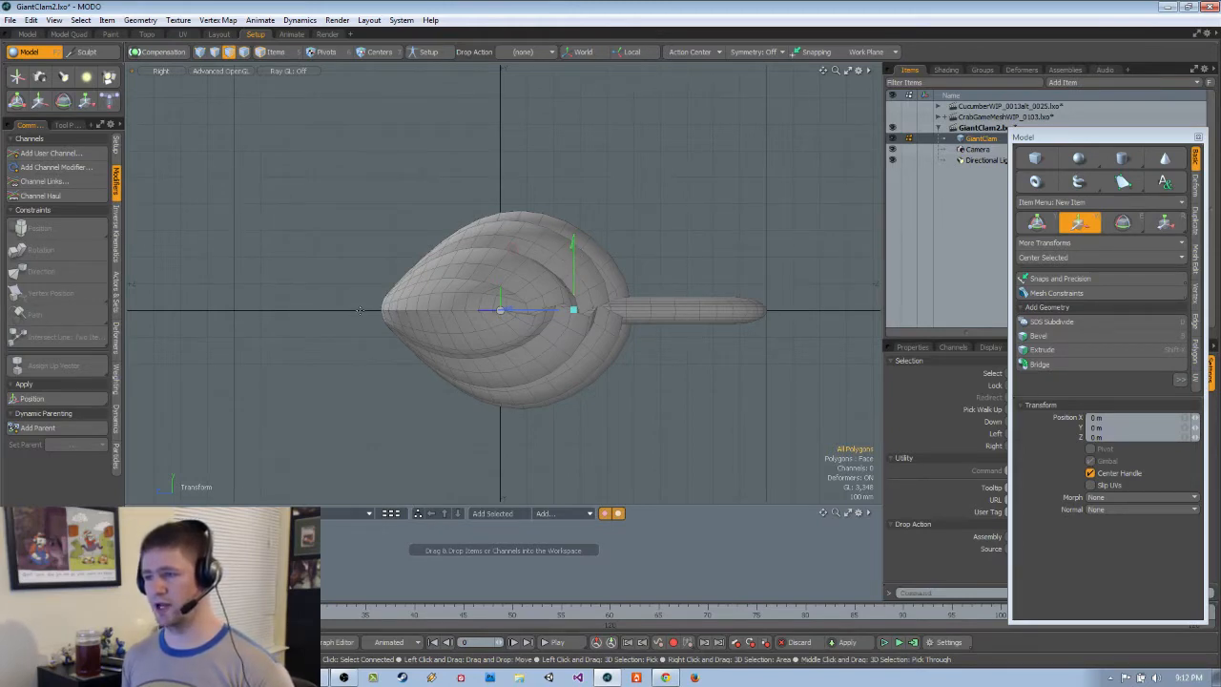
pyautogui.moveTo(573, 247); pyautogui.dragTo(573, 76)
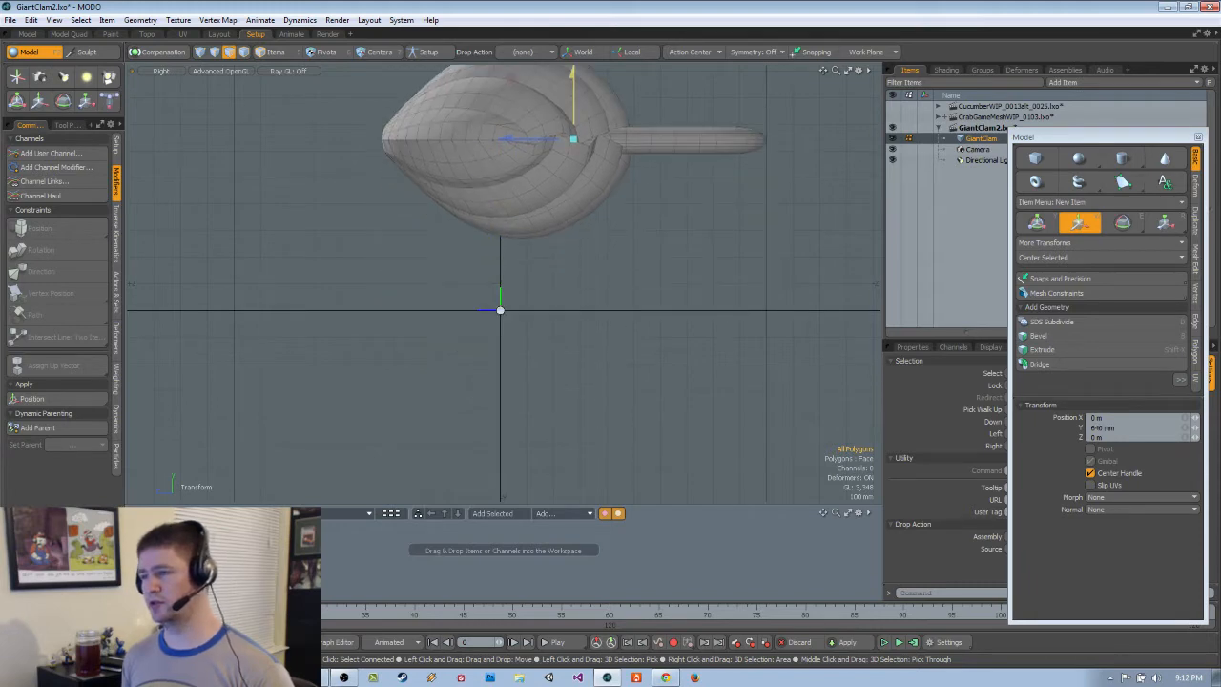
pyautogui.hotkey('ctrl', 'space')
pyautogui.click(649, 297)
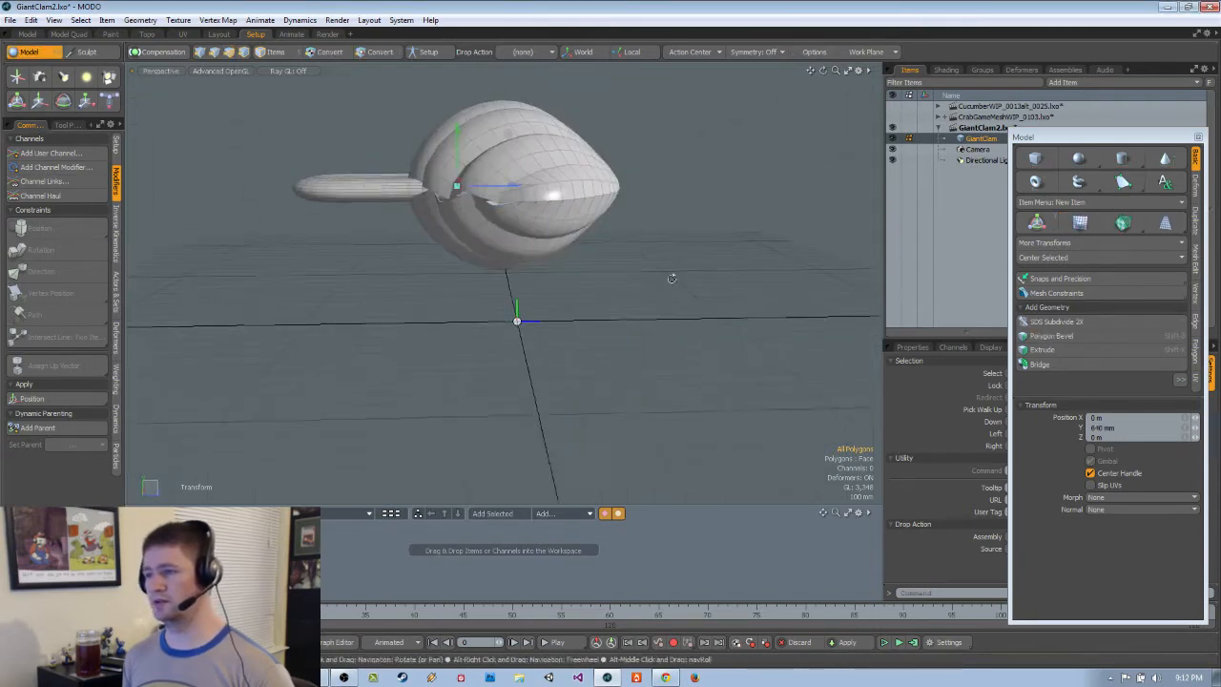
pyautogui.press('e')
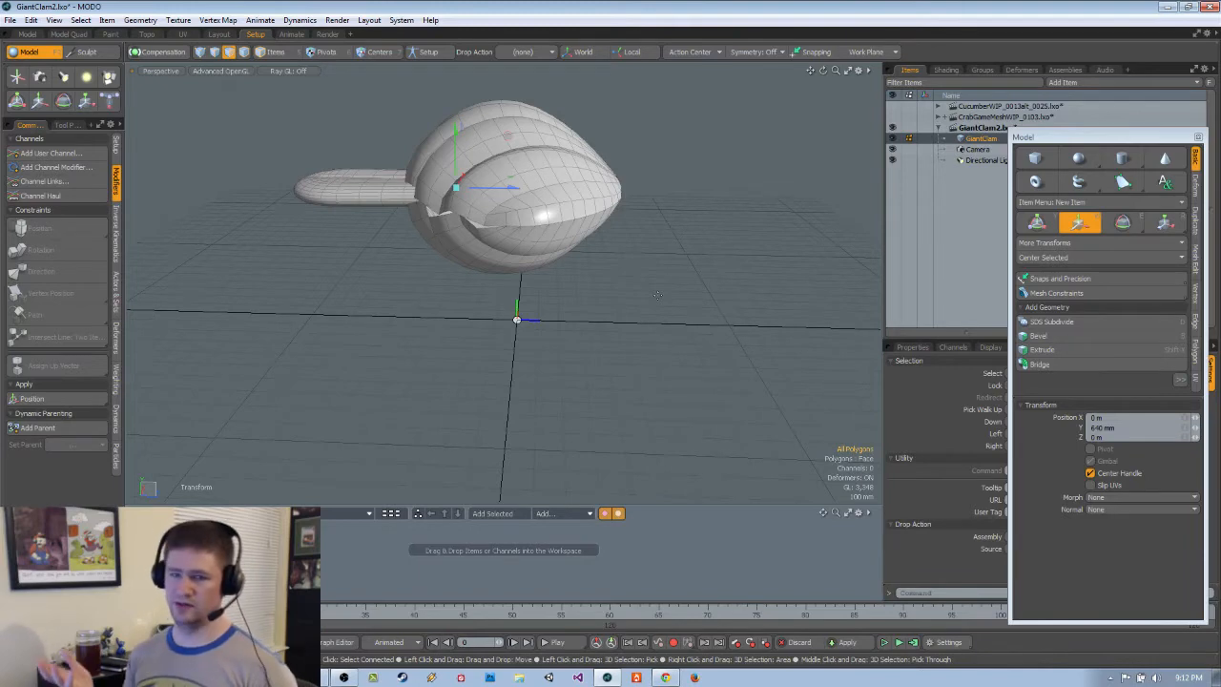
pyautogui.keyDown('alt'); pyautogui.moveTo(638, 299); pyautogui.dragTo(629, 330); pyautogui.keyUp('alt')
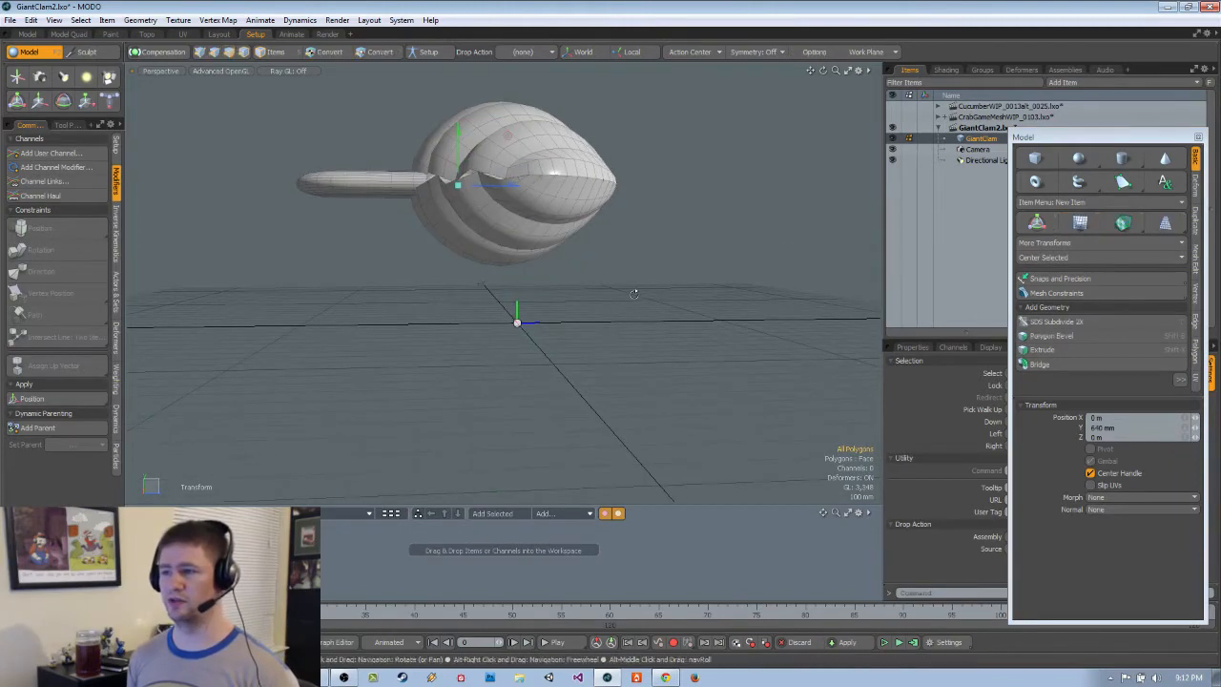
# Raise the GiantClam mesh about 475 mm along Y in the Left view, drop the tool and close the Model tool palette
pyautogui.hotkey('ctrl', 'space')
pyautogui.click(576, 296)
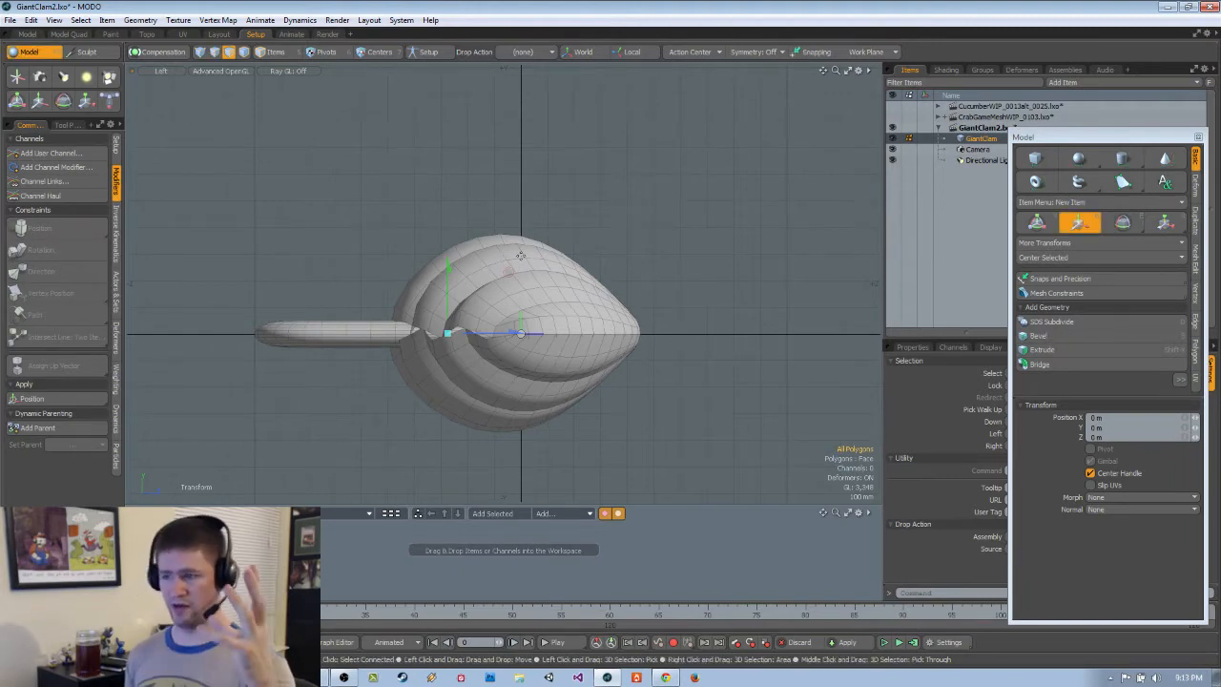
pyautogui.moveTo(449, 268); pyautogui.dragTo(449, 143)
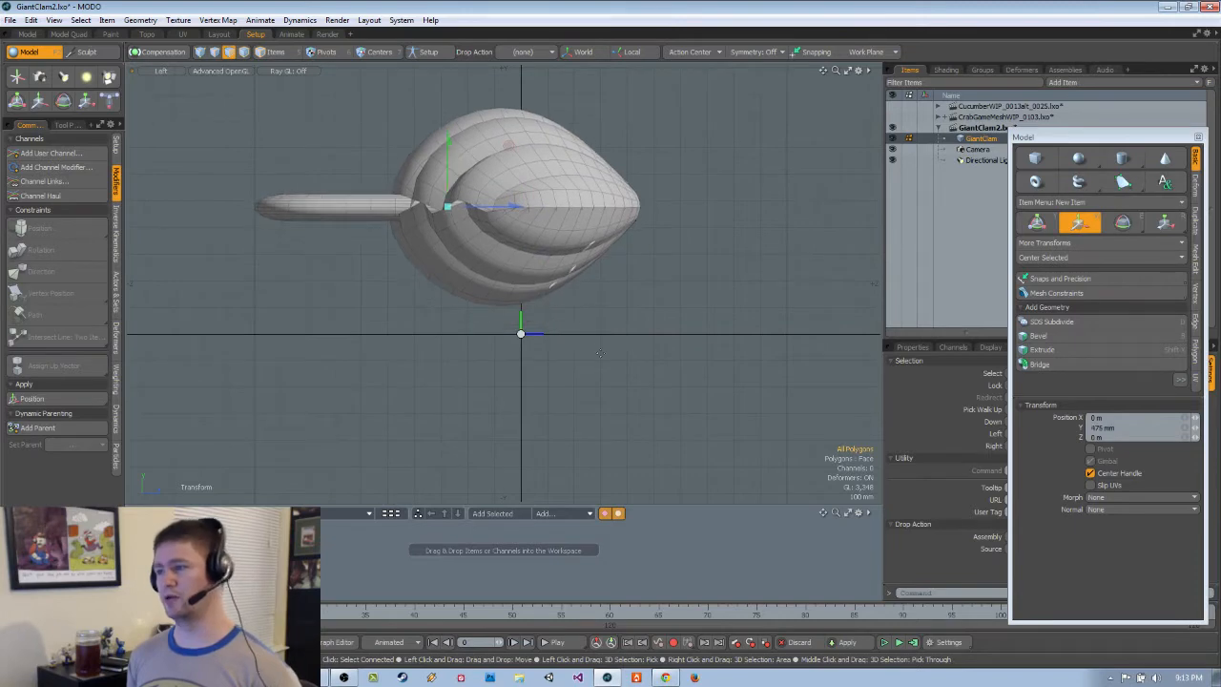
pyautogui.hotkey('ctrl', 'space')
pyautogui.click(701, 274)
pyautogui.keyDown('alt'); pyautogui.moveTo(704, 273); pyautogui.dragTo(693, 308); pyautogui.keyUp('alt')
pyautogui.press('q')
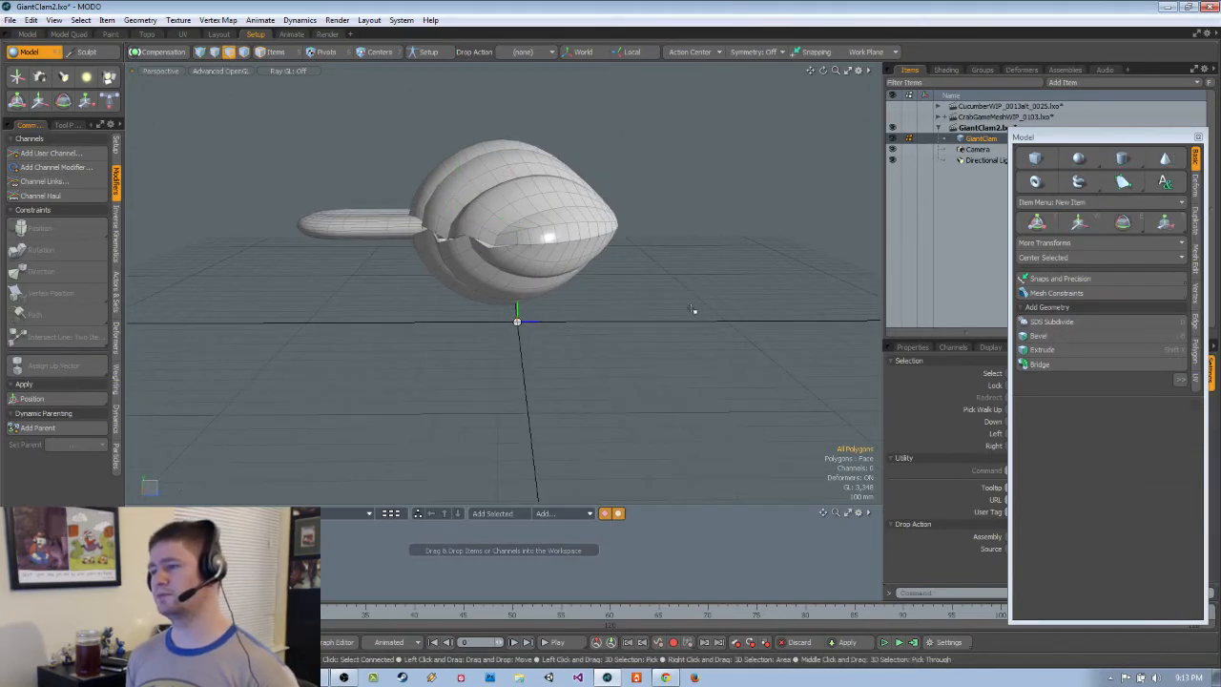
pyautogui.click(1198, 138)
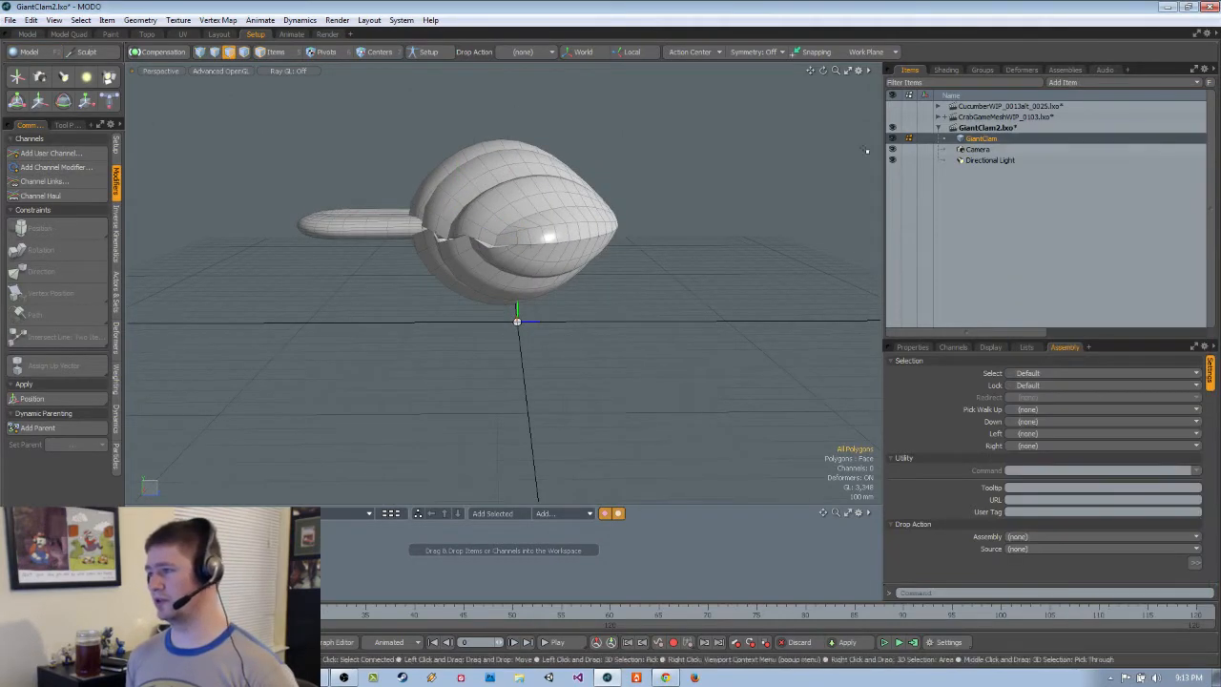
# Add a flat plane primitive at the origin as a new mesh item under the clam
pyautogui.click(28, 52)
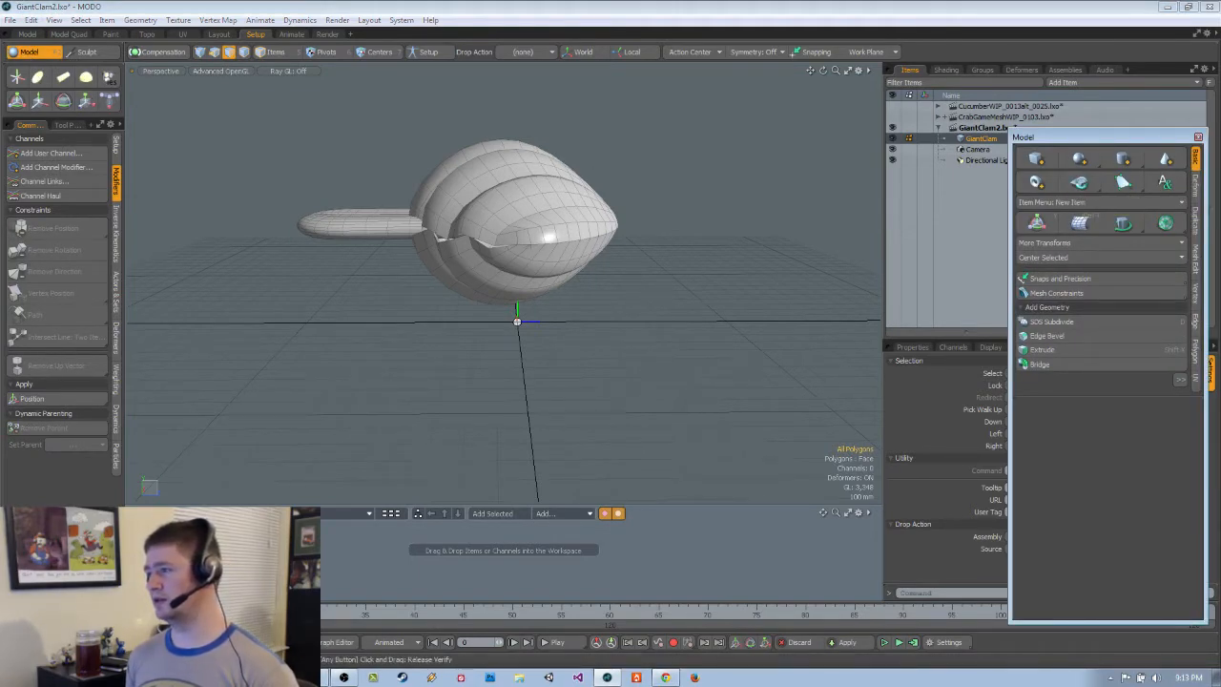
pyautogui.keyDown('shift'); pyautogui.click(1081, 184); pyautogui.keyUp('shift')
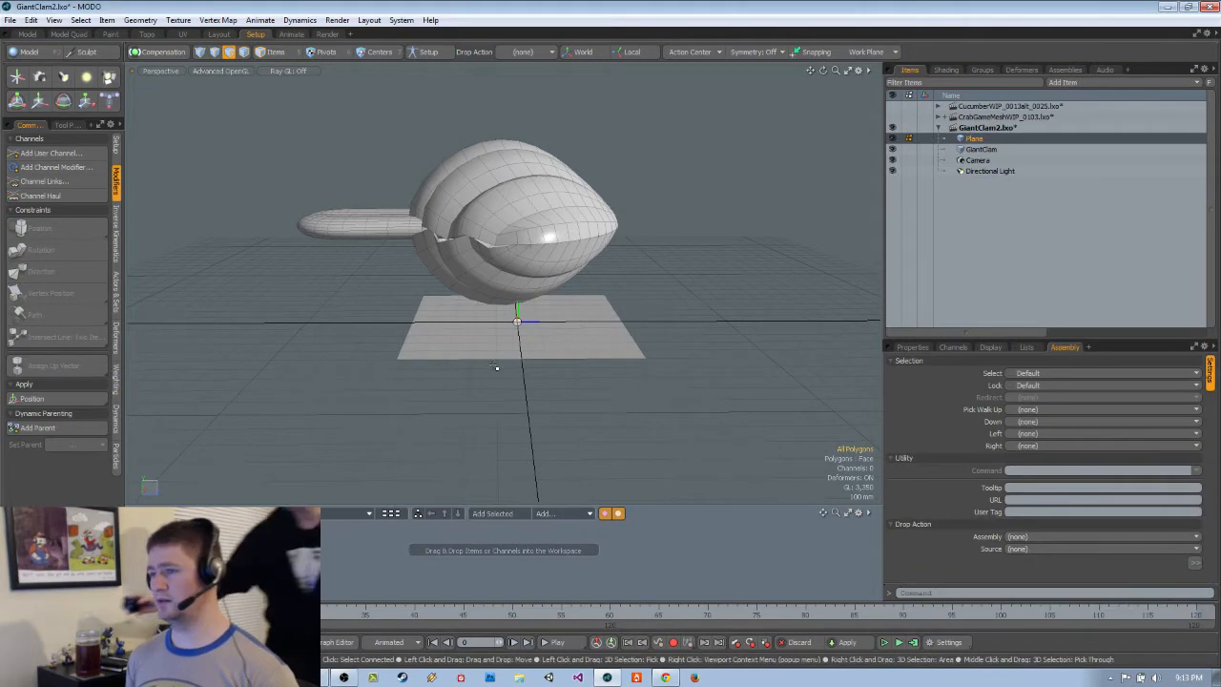
pyautogui.keyDown('alt'); pyautogui.moveTo(730, 291); pyautogui.dragTo(735, 265); pyautogui.keyUp('alt')
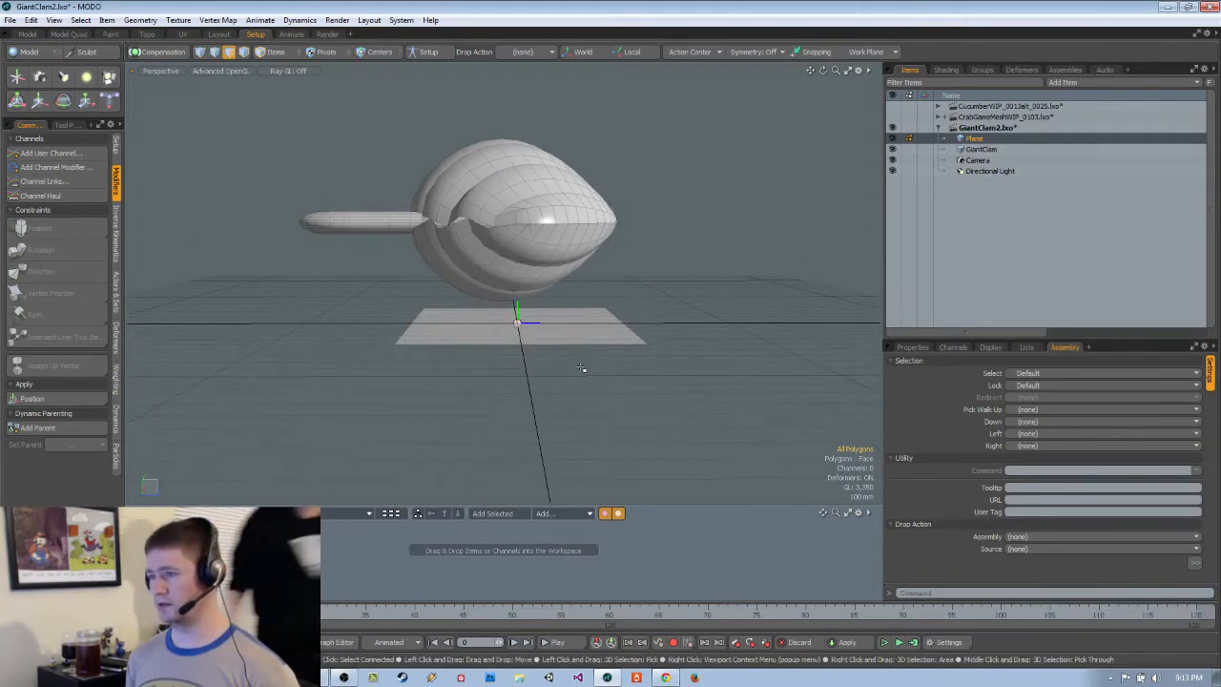
# Move the plane's polygon into the GiantClam mesh and select all clam polygons except the plane
pyautogui.press('h')
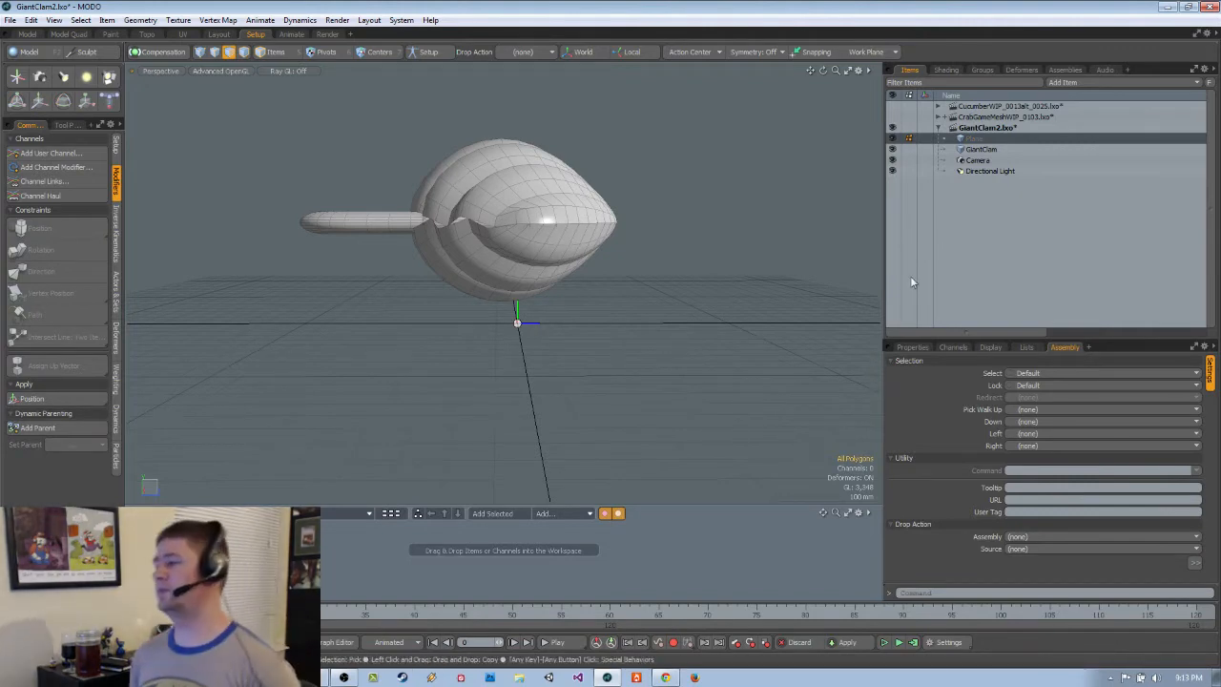
pyautogui.click(981, 149)
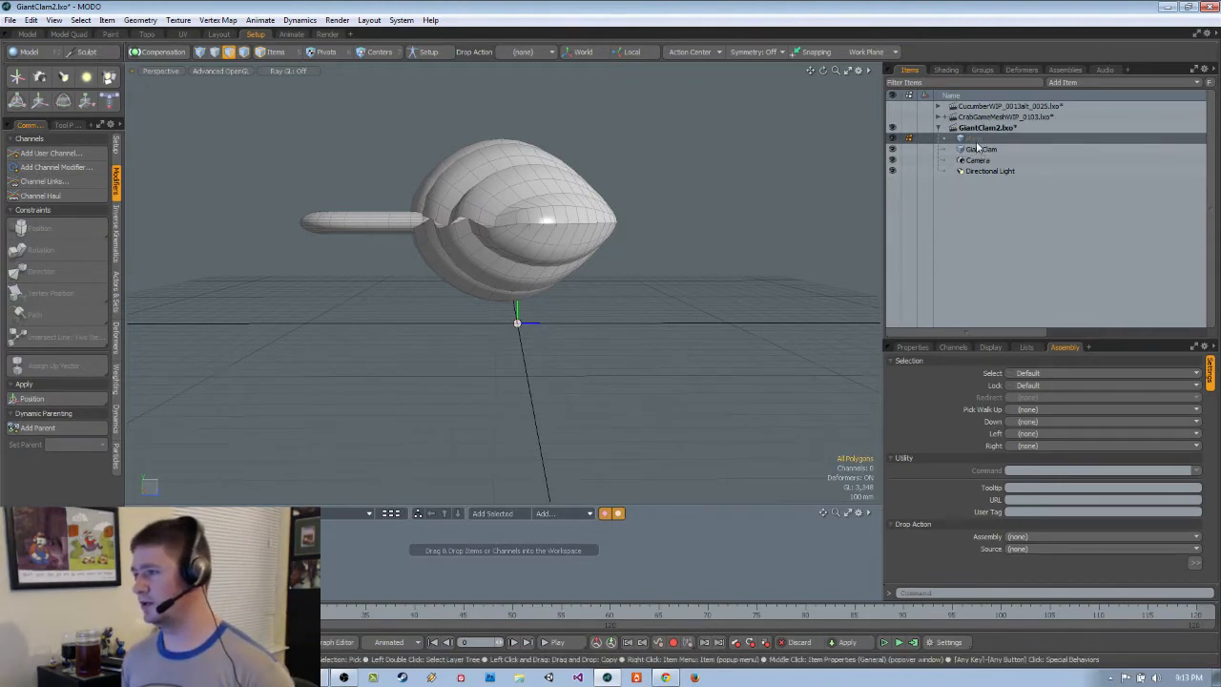
pyautogui.keyDown('alt'); pyautogui.moveTo(684, 234); pyautogui.dragTo(649, 305); pyautogui.keyUp('alt')
pyautogui.press('3')
pyautogui.click(554, 336)
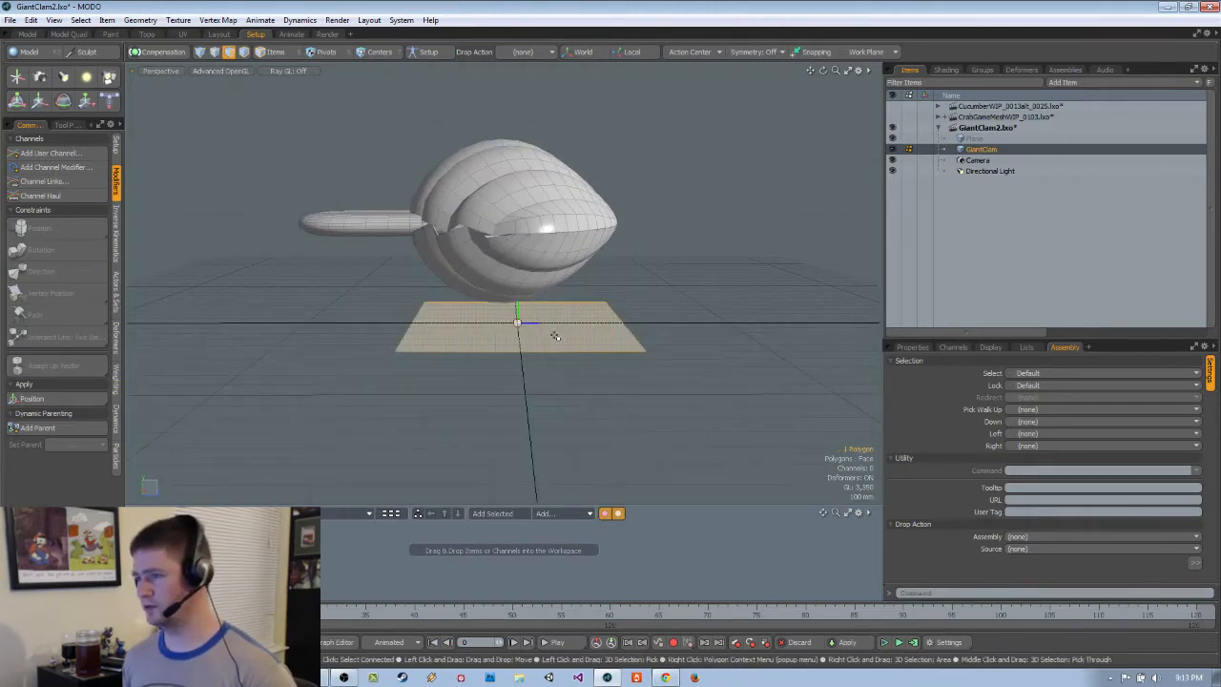
pyautogui.press('[')
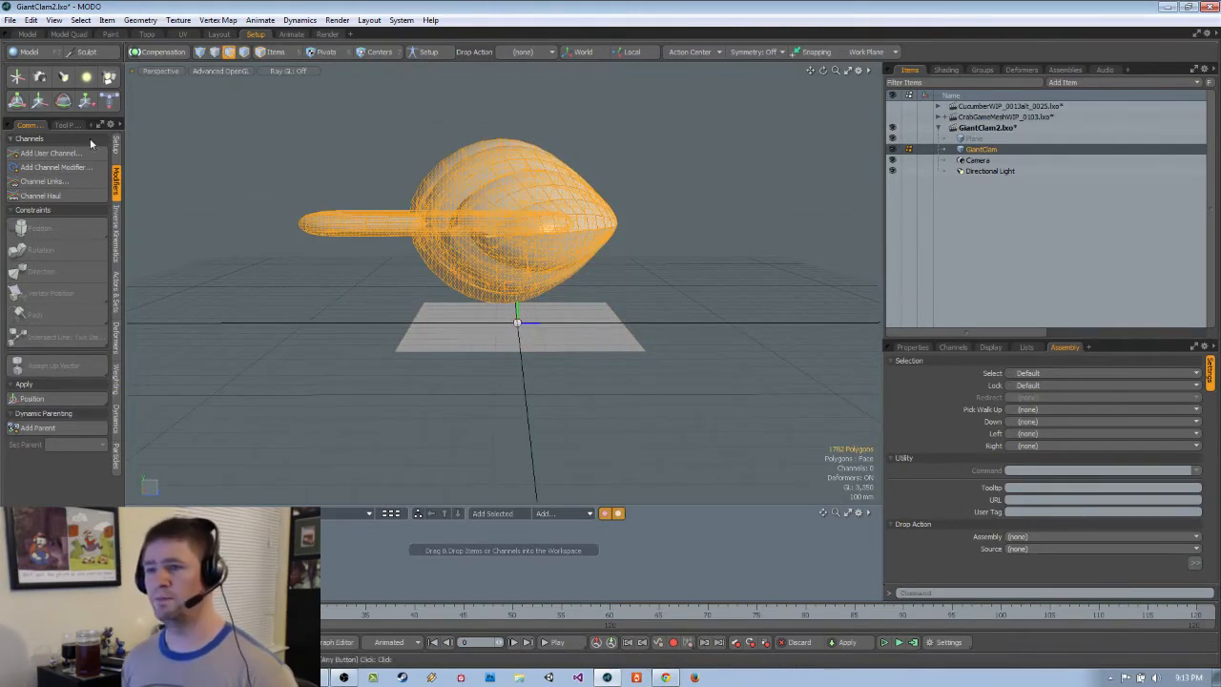
# Start an element-based move with Geometry Snap on the selected clam polygons and frame the clam's underside in the Left view
pyautogui.click(64, 125)
pyautogui.click(31, 126)
pyautogui.click(31, 52)
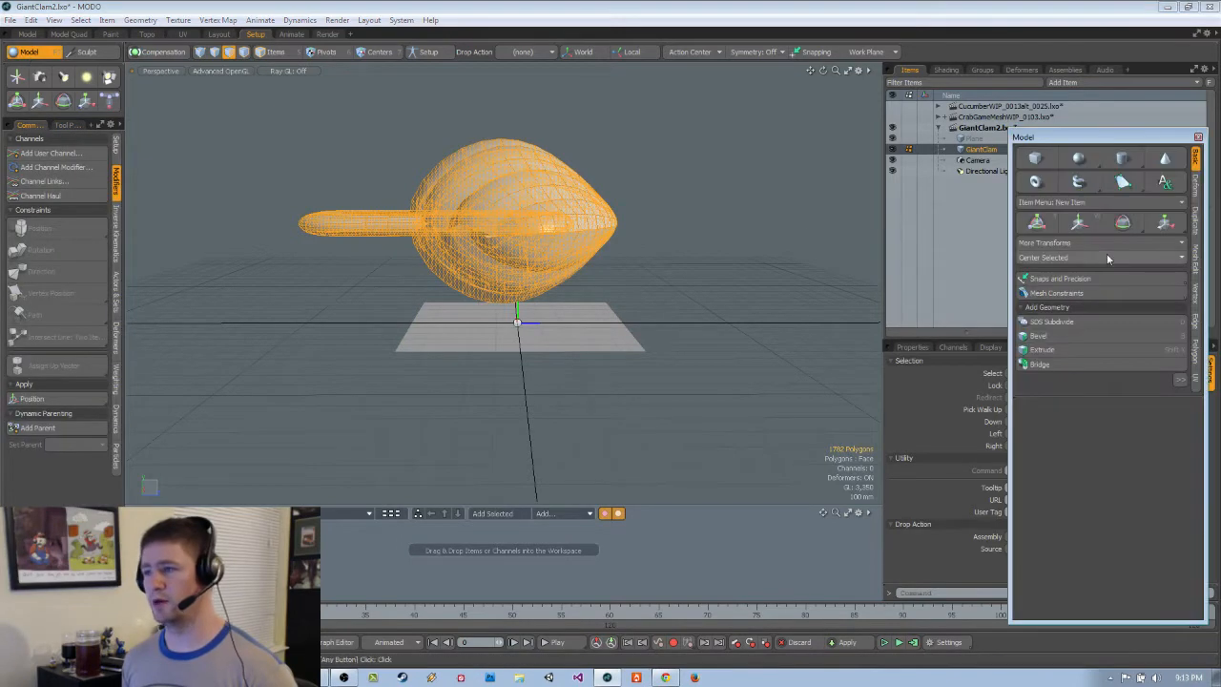
pyautogui.click(954, 247)
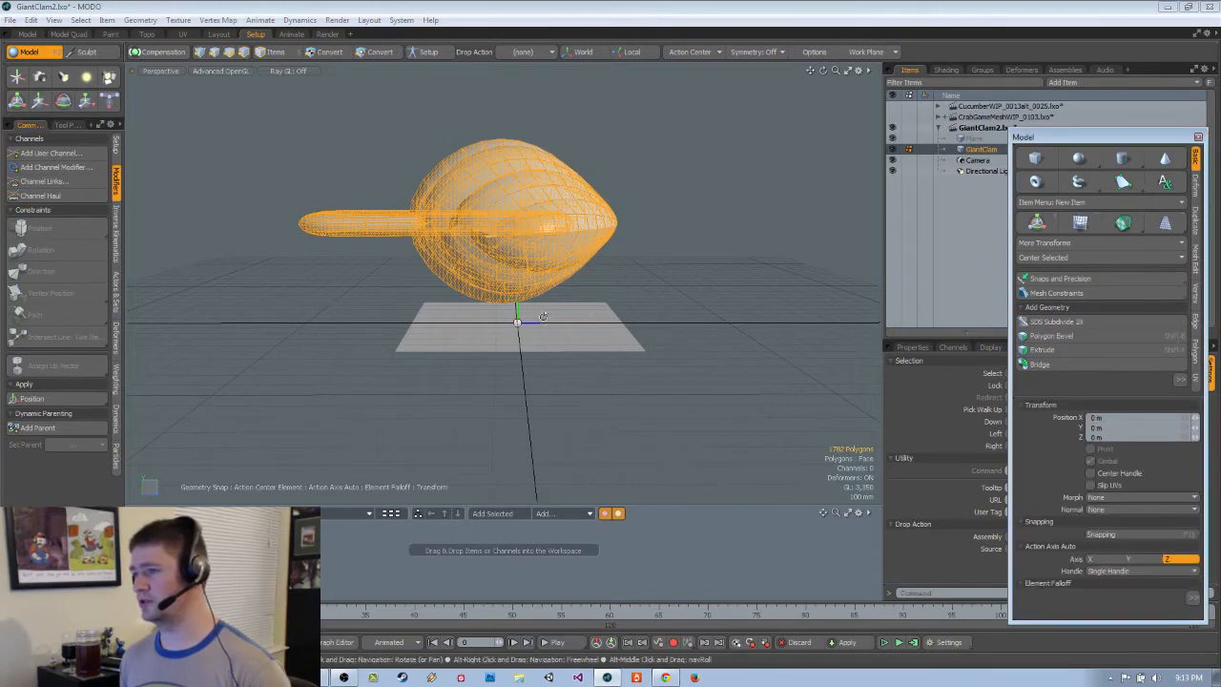
pyautogui.keyDown('alt'); pyautogui.moveTo(543, 317); pyautogui.dragTo(495, 321, button='middle'); pyautogui.keyUp('alt')
pyautogui.scroll(3, 494, 321)
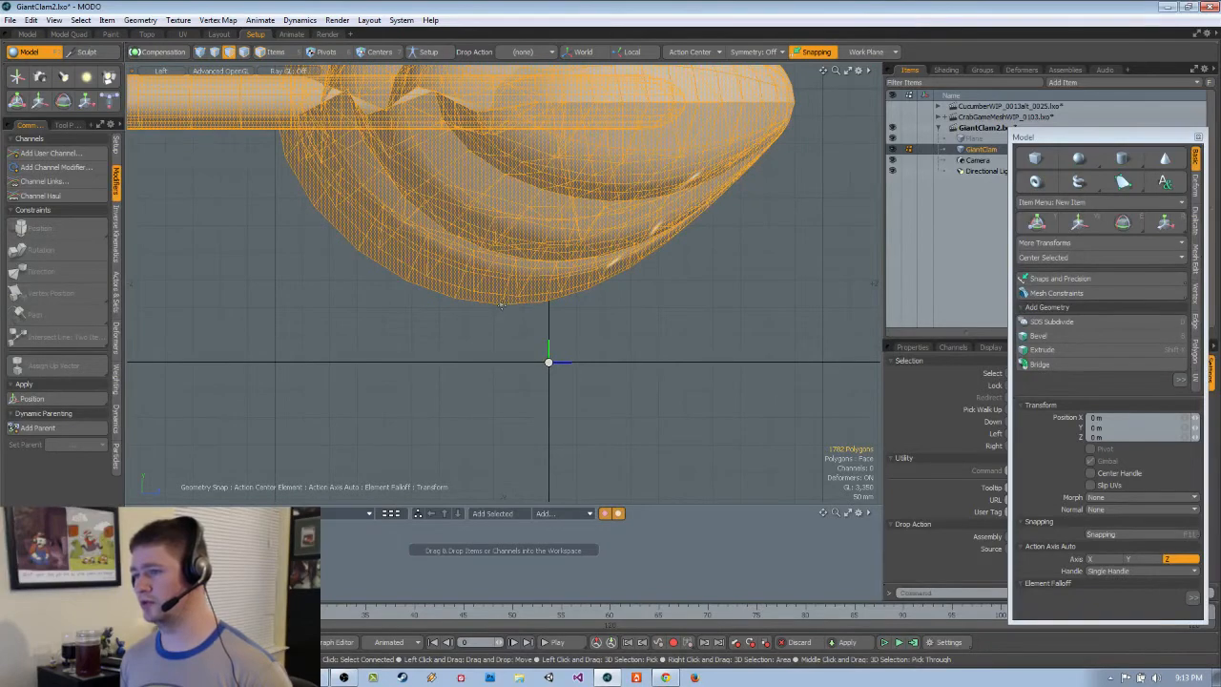
# Try lowering the clam about 10 mm along Y and set the viewport shading to Wireframe
pyautogui.moveTo(504, 246); pyautogui.dragTo(341, 309)
pyautogui.scroll(-3, 701, 319)
pyautogui.press('x')
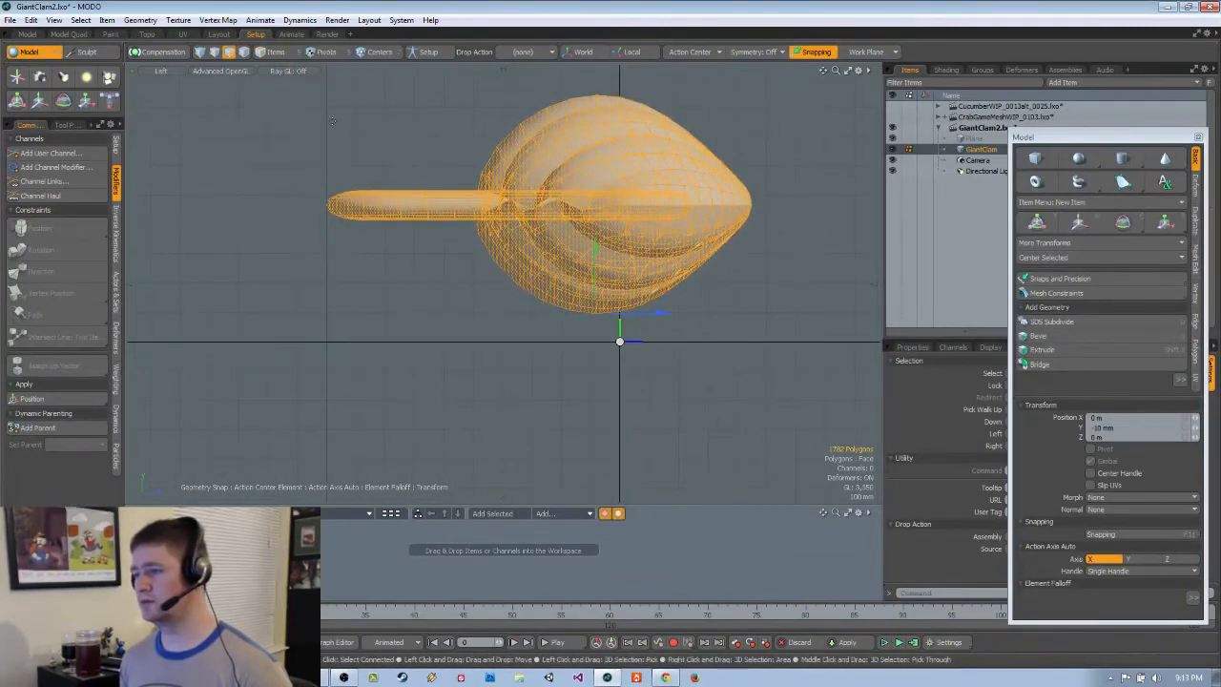
pyautogui.click(221, 71)
pyautogui.click(280, 96)
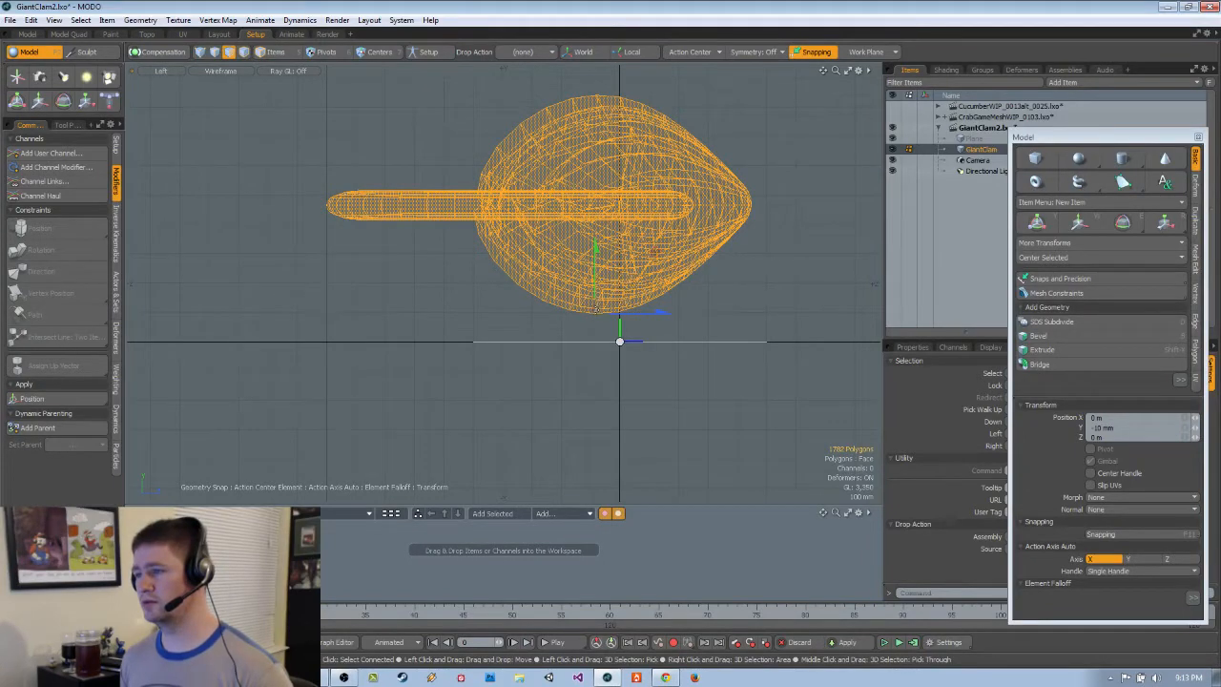
# Lower the clam polygons about 97 mm along Y with snapping so the shell's lowest point rests on the plane
pyautogui.moveTo(595, 312); pyautogui.dragTo(609, 330)
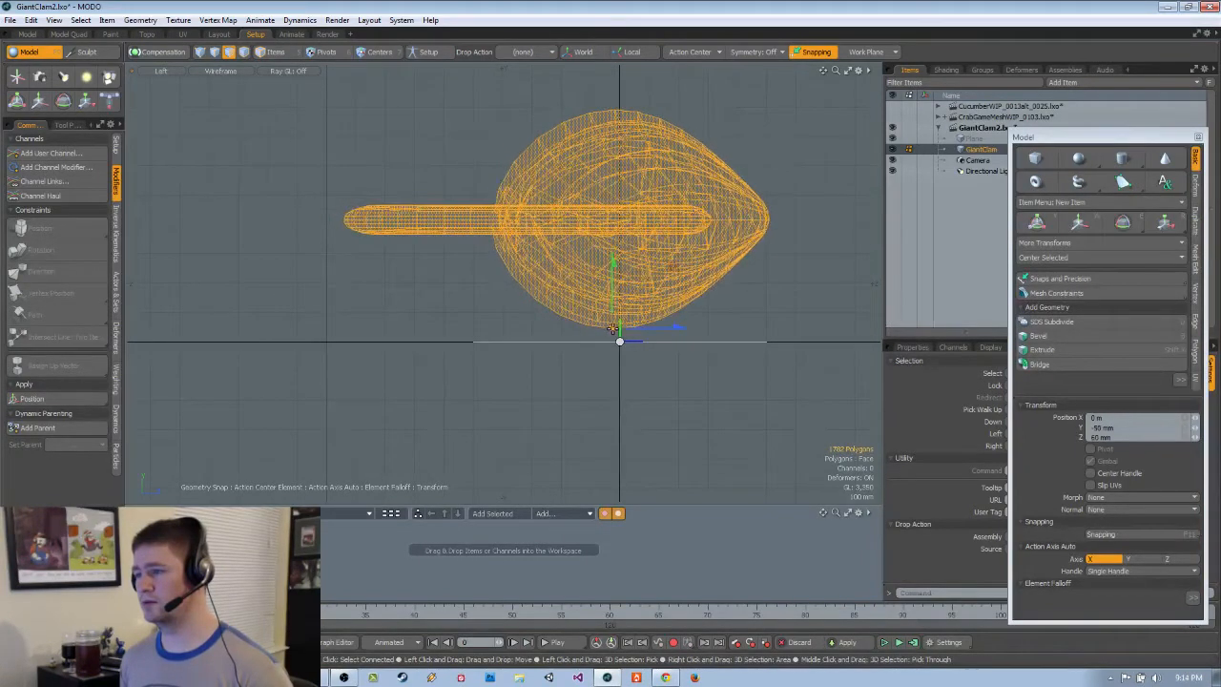
pyautogui.hotkey('ctrl', 'z')
pyautogui.scroll(1, 609, 330)
pyautogui.scroll(1, 582, 307)
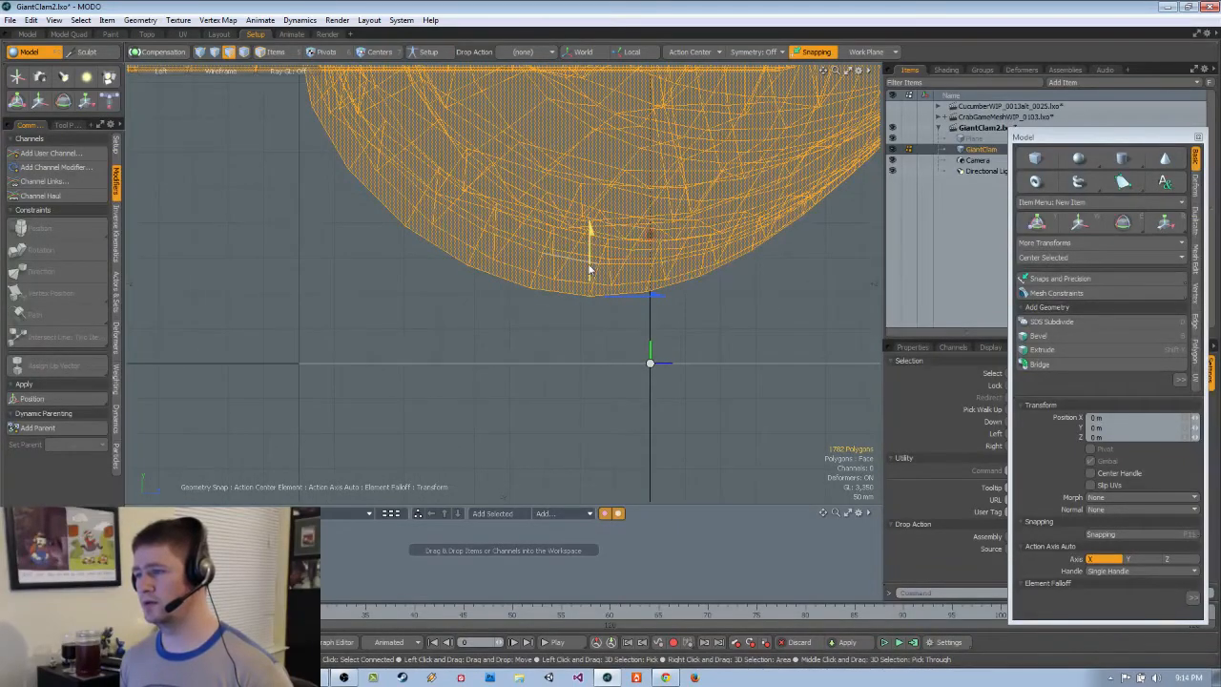
pyautogui.moveTo(591, 262); pyautogui.dragTo(290, 366)
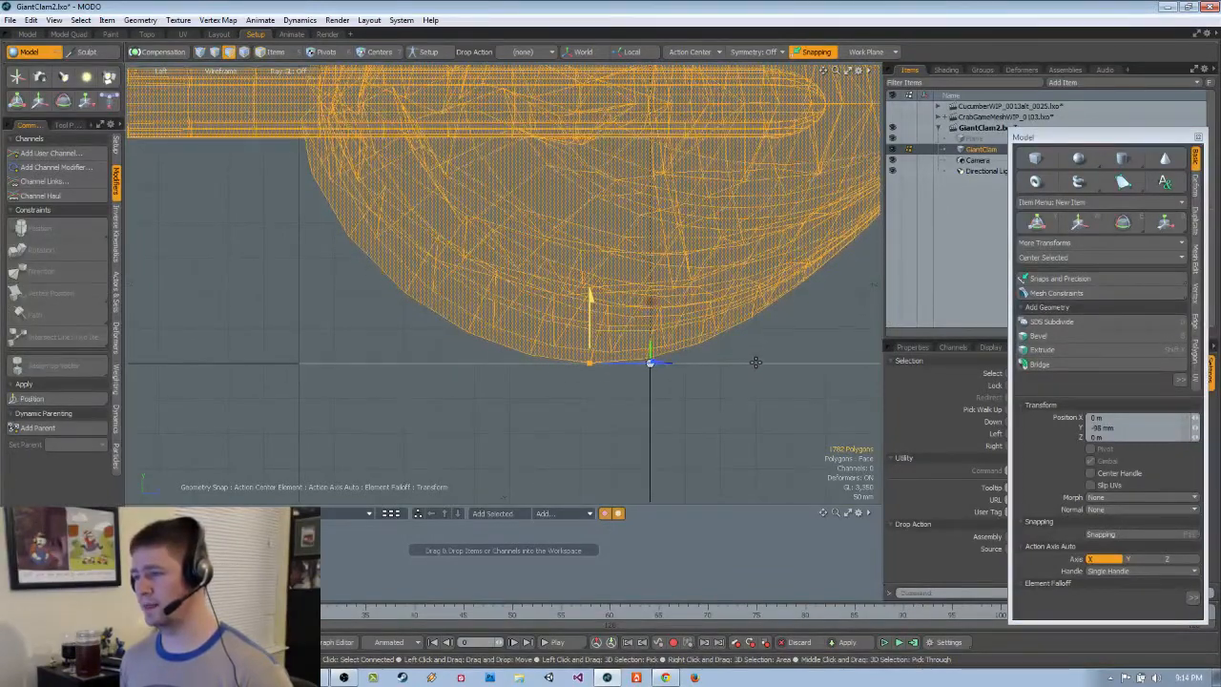
pyautogui.moveTo(756, 362); pyautogui.dragTo(758, 363)
pyautogui.scroll(-3, 596, 355)
pyautogui.keyDown('alt'); pyautogui.moveTo(696, 401); pyautogui.dragTo(642, 402); pyautogui.keyUp('alt')
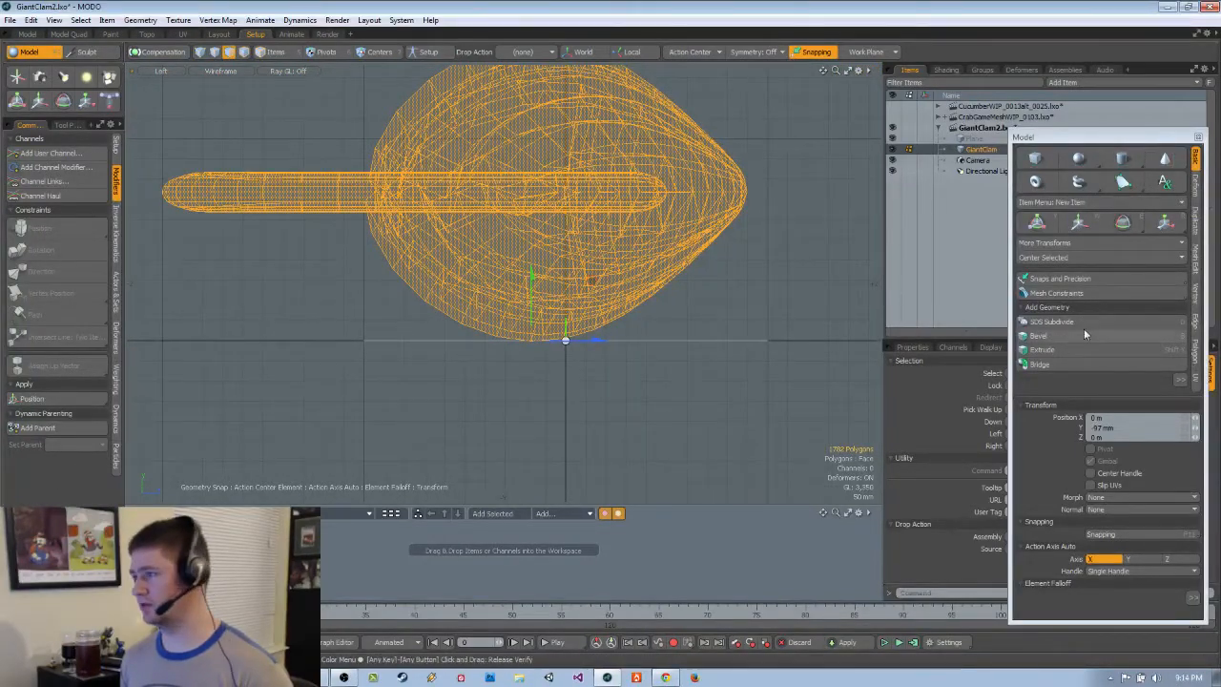
pyautogui.click(1020, 407)
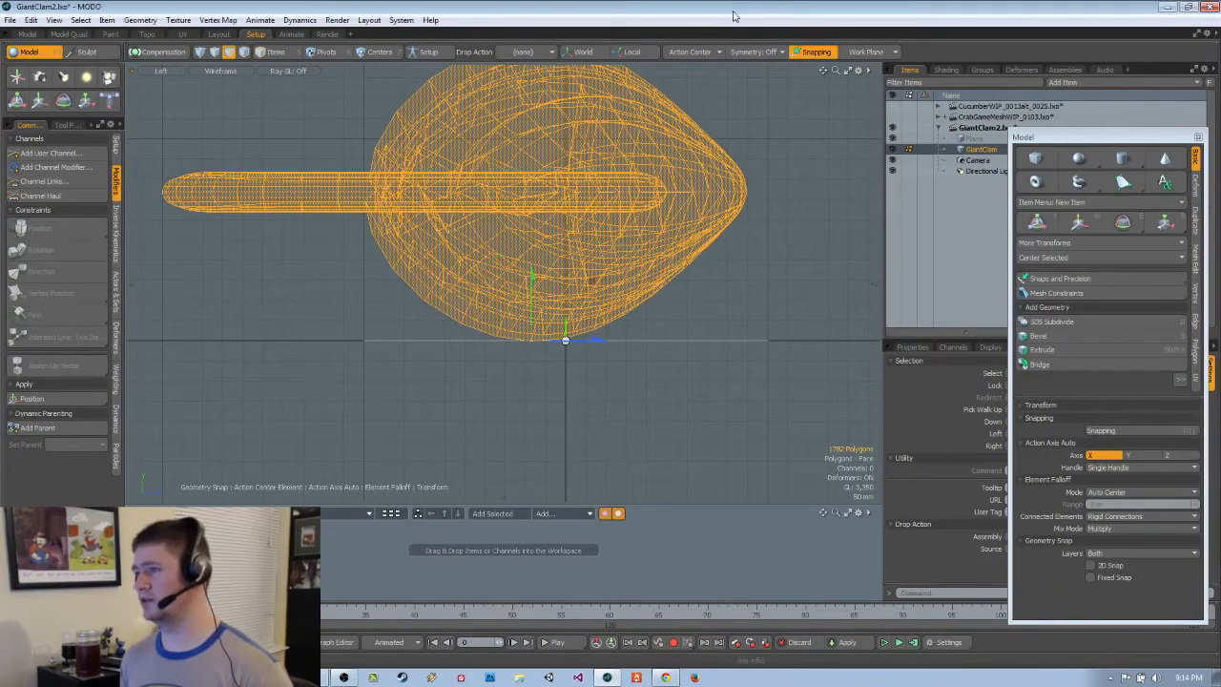
pyautogui.moveTo(530, 340)
pyautogui.mouseDown()
pyautogui.moveTo(516, 316)
pyautogui.moveTo(368, 339)
pyautogui.moveTo(524, 290)
pyautogui.moveTo(546, 331)
pyautogui.moveTo(537, 299)
pyautogui.moveTo(533, 336)
pyautogui.moveTo(525, 210)
pyautogui.moveTo(526, 338)
pyautogui.moveTo(363, 338)
pyautogui.mouseUp()
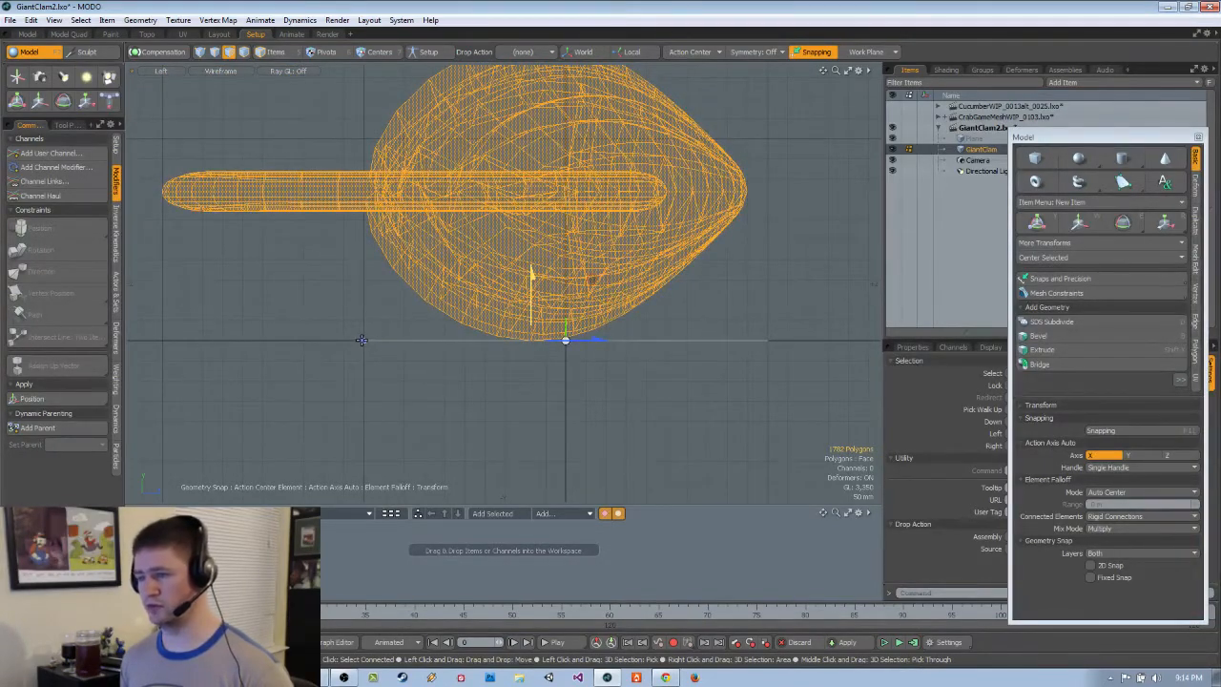
# Drop the move tool, delete the helper plane's polygon from the GiantClam mesh, close the Model tool palette and save the scene
pyautogui.moveTo(552, 355)
pyautogui.keyDown('ctrl'); pyautogui.keyDown('alt'); pyautogui.mouseDown()
pyautogui.moveTo(754, 330)
pyautogui.moveTo(638, 349)
pyautogui.moveTo(641, 362)
pyautogui.moveTo(563, 361)
pyautogui.mouseUp(); pyautogui.keyUp('alt'); pyautogui.keyUp('ctrl')
pyautogui.hotkey('ctrl', 'space')
pyautogui.press('q')
pyautogui.click(674, 316)
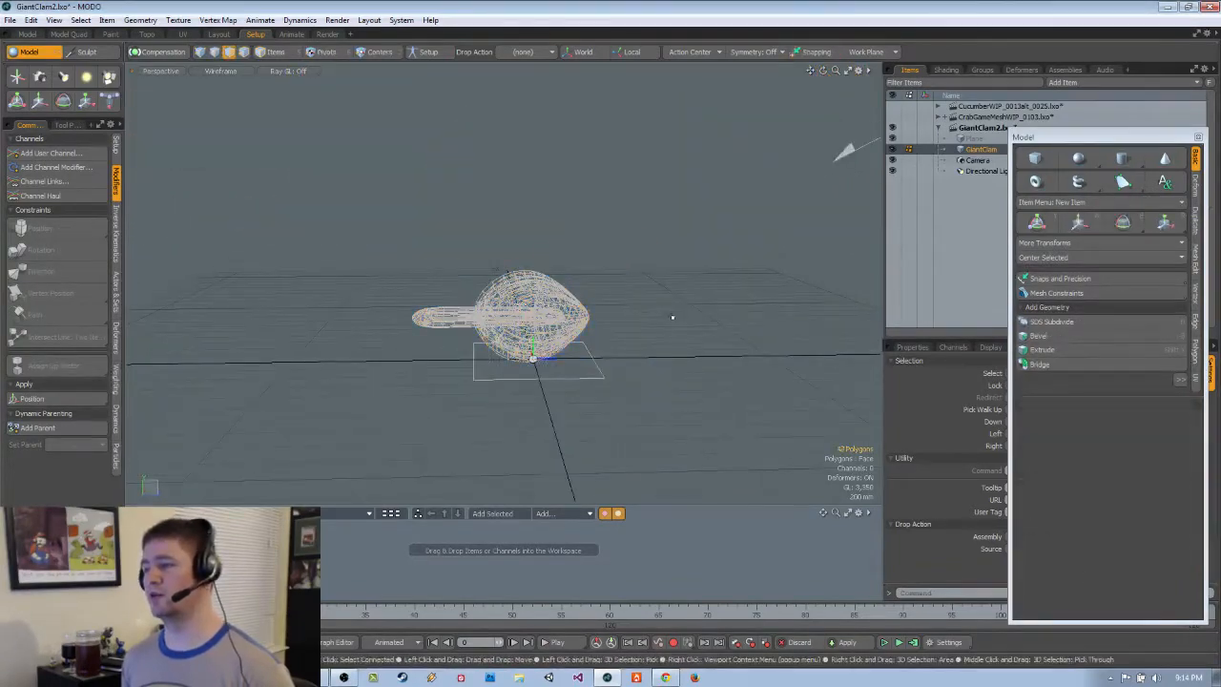
pyautogui.click(594, 366)
pyautogui.click(692, 318)
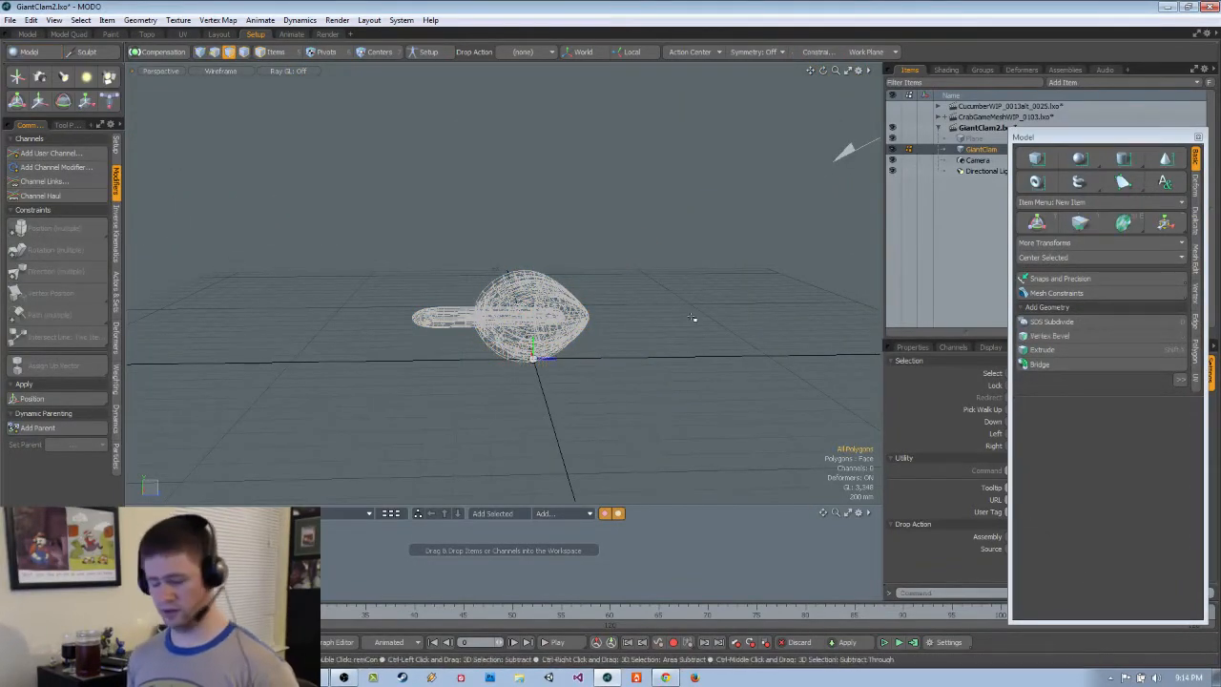
pyautogui.click(1199, 137)
# Show the clam in the Left view, add a Locator item to the scene and rename it Rig
pyautogui.hotkey('ctrl', 'space')
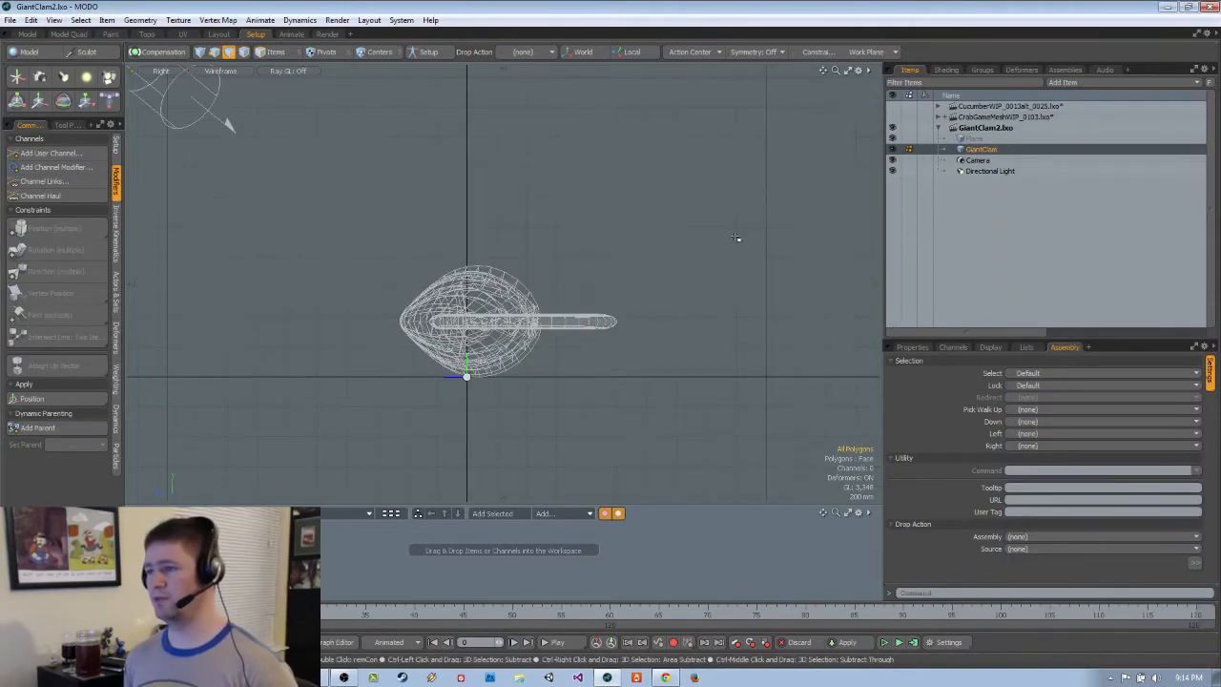
pyautogui.hotkey('ctrl', 'space')
pyautogui.scroll(5, 605, 242)
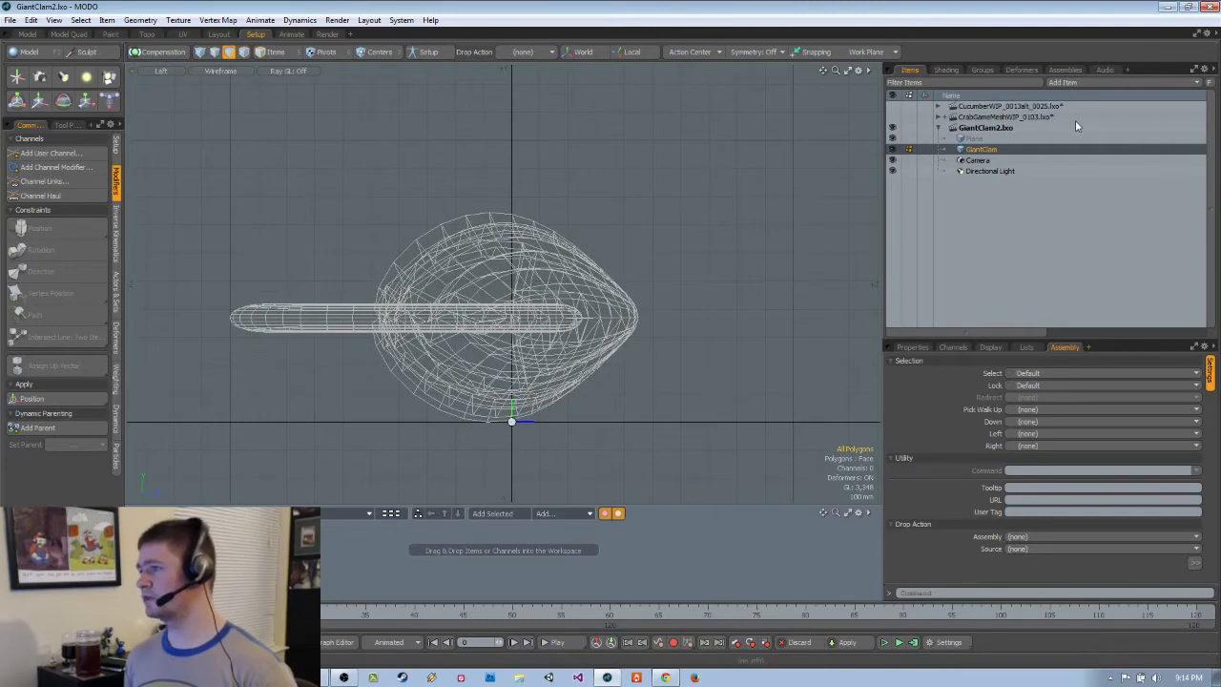
pyautogui.click(1062, 82)
pyautogui.click(972, 187)
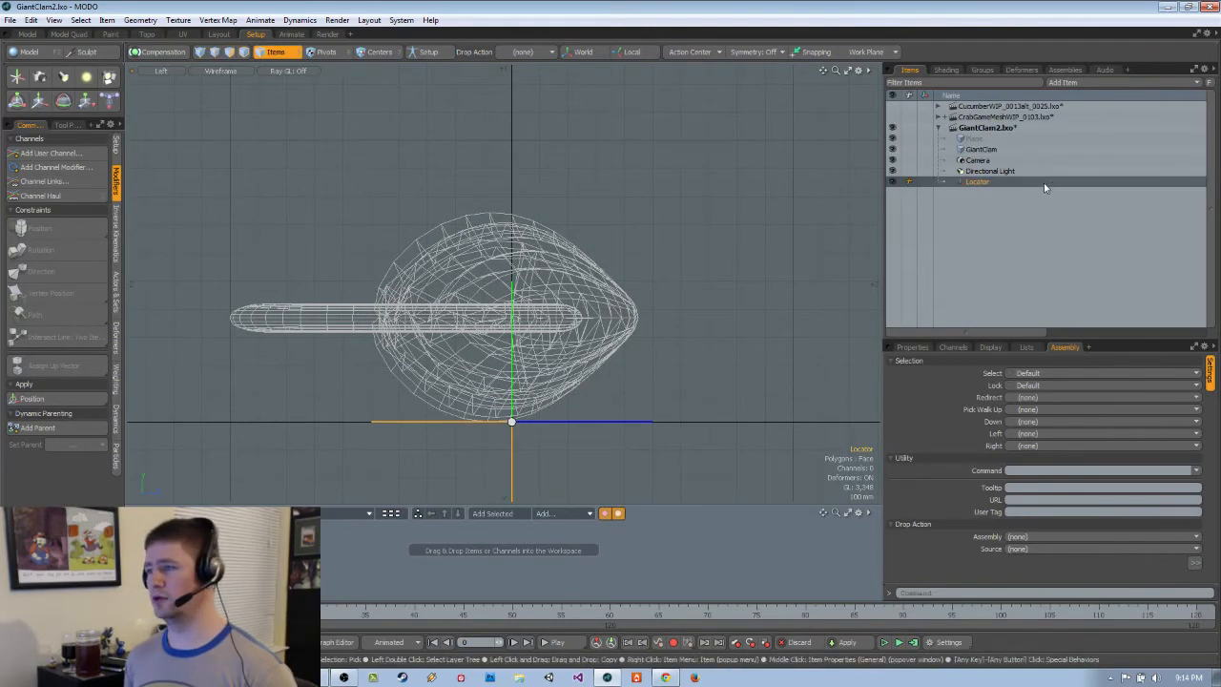
pyautogui.doubleClick(972, 187)
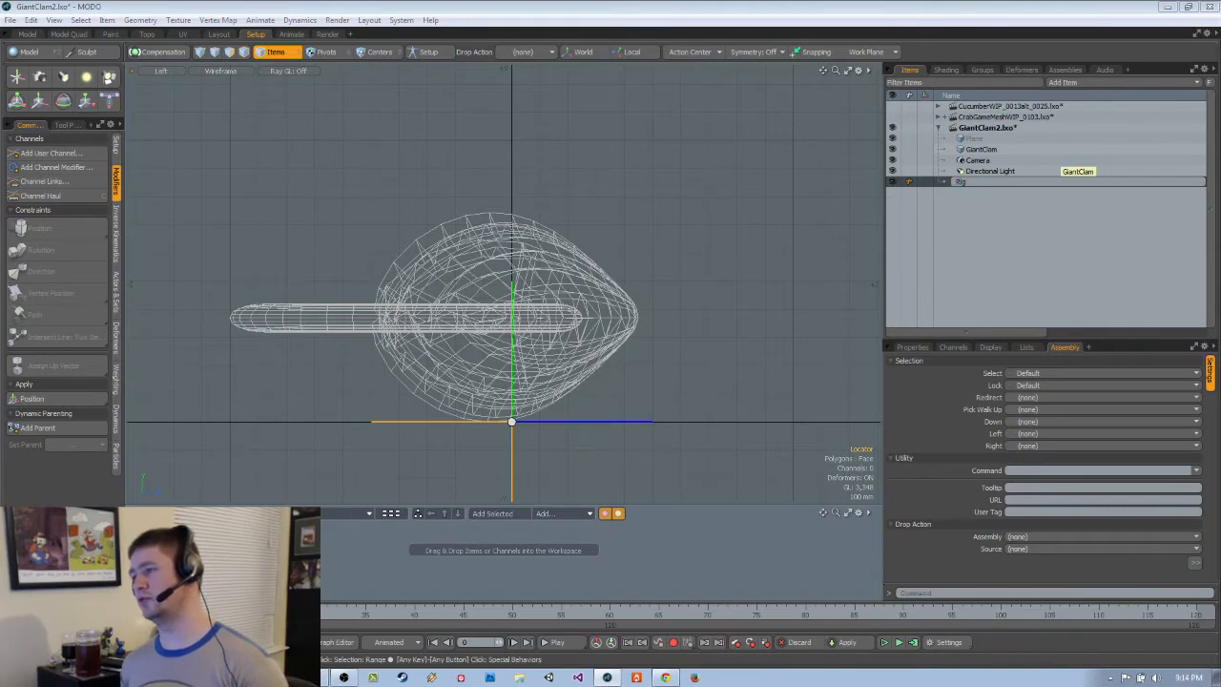
pyautogui.write('Rig')
pyautogui.press('Return')
pyautogui.click(673, 356)
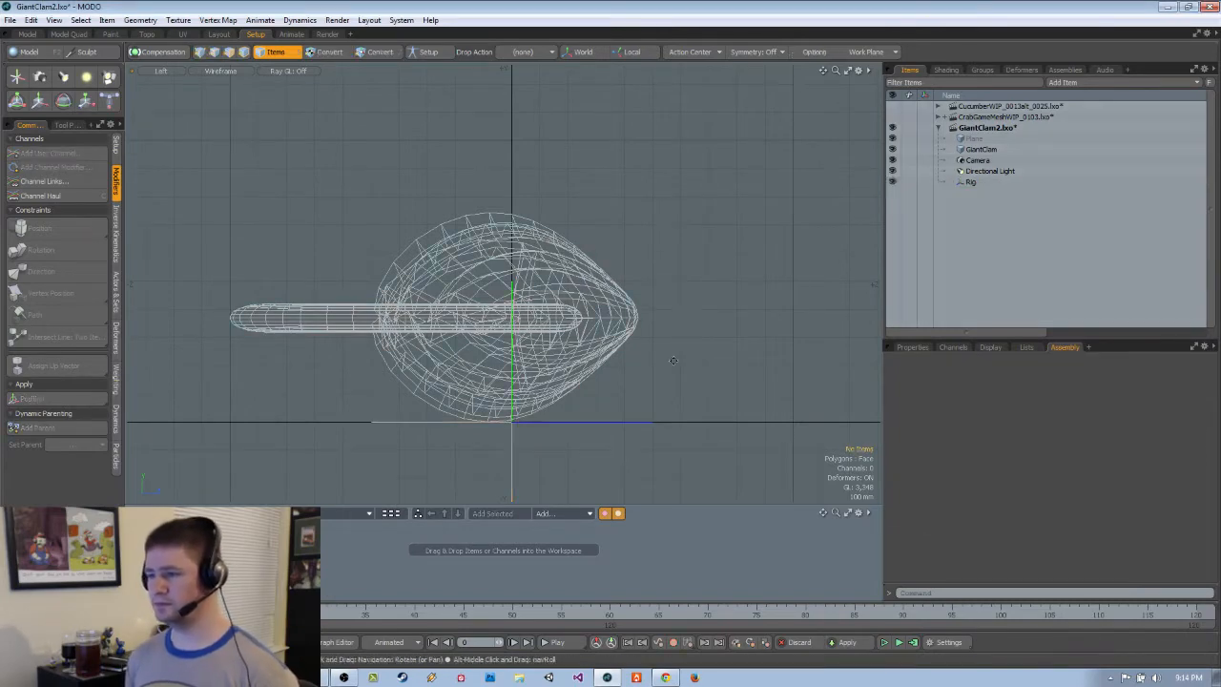
# Examine the clam mesh, its Rig locator and the GiantClam item's origin in the Left and Perspective views
pyautogui.keyDown('alt'); pyautogui.moveTo(673, 357); pyautogui.dragTo(701, 332); pyautogui.keyUp('alt')
pyautogui.scroll(1, 725, 345)
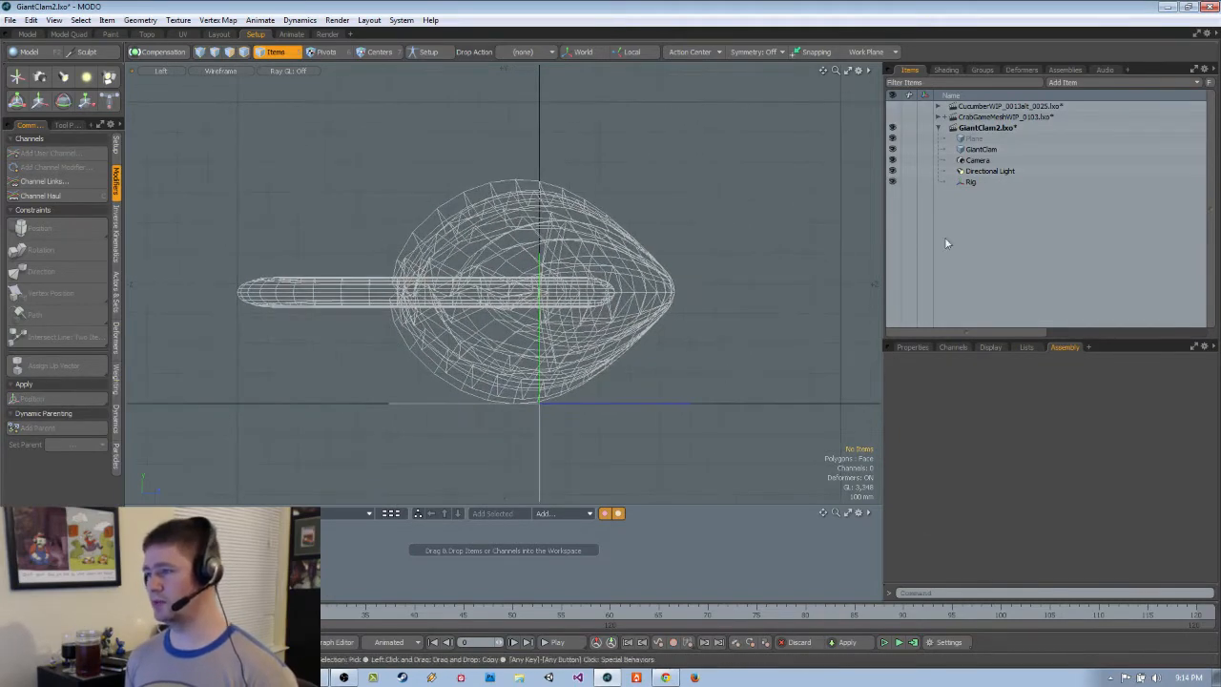
pyautogui.click(950, 182)
pyautogui.click(791, 308)
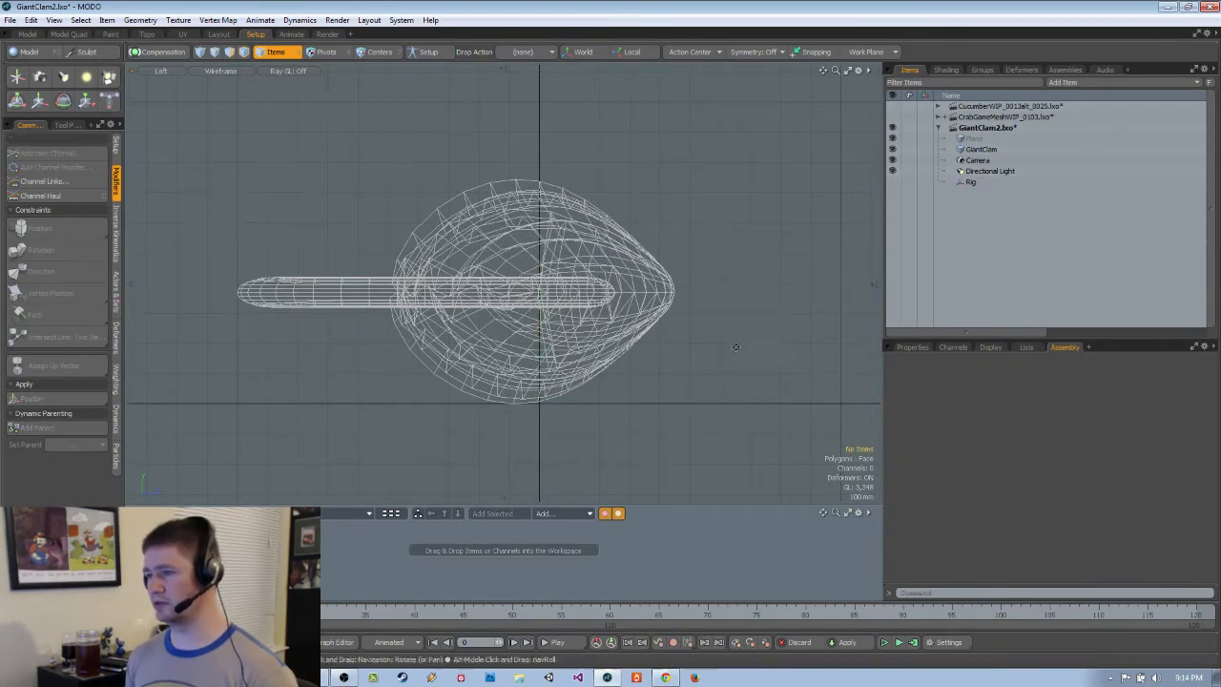
pyautogui.keyDown('alt'); pyautogui.moveTo(791, 308); pyautogui.dragTo(740, 362); pyautogui.keyUp('alt')
pyautogui.moveTo(666, 327)
pyautogui.keyDown('ctrl'); pyautogui.keyDown('alt'); pyautogui.mouseDown()
pyautogui.moveTo(687, 334)
pyautogui.moveTo(867, 115)
pyautogui.moveTo(668, 287)
pyautogui.moveTo(614, 361)
pyautogui.moveTo(741, 295)
pyautogui.moveTo(674, 320)
pyautogui.mouseUp(); pyautogui.keyUp('alt'); pyautogui.keyUp('ctrl')
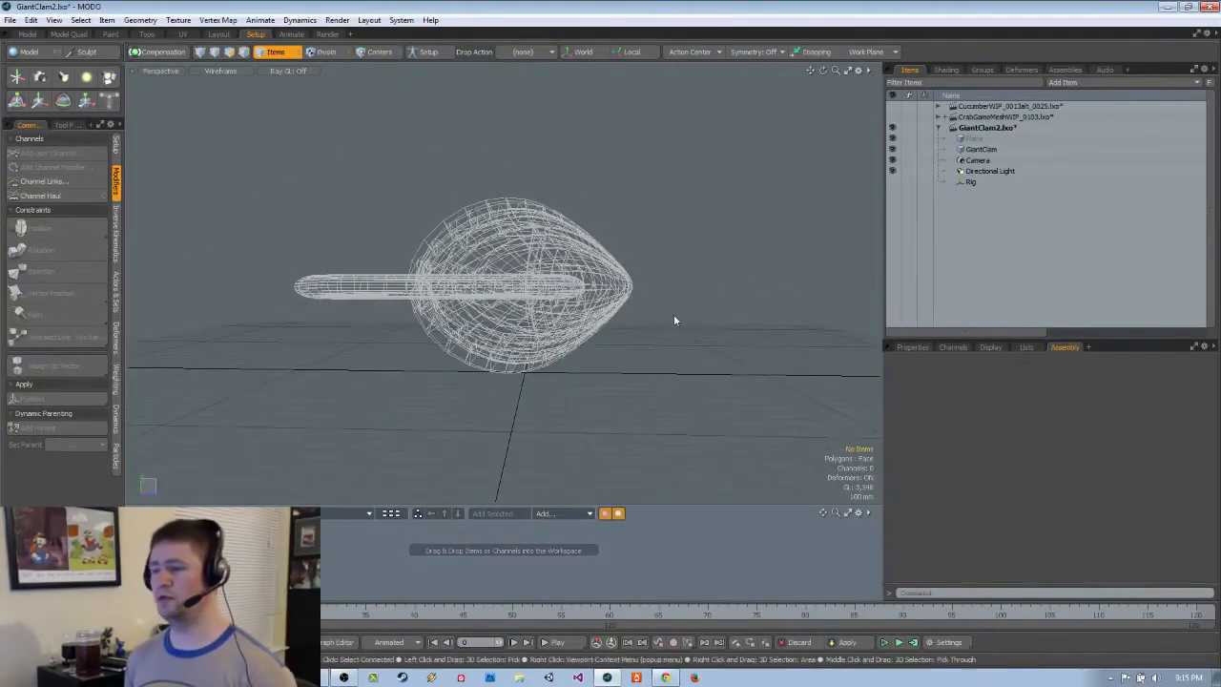
pyautogui.click(980, 149)
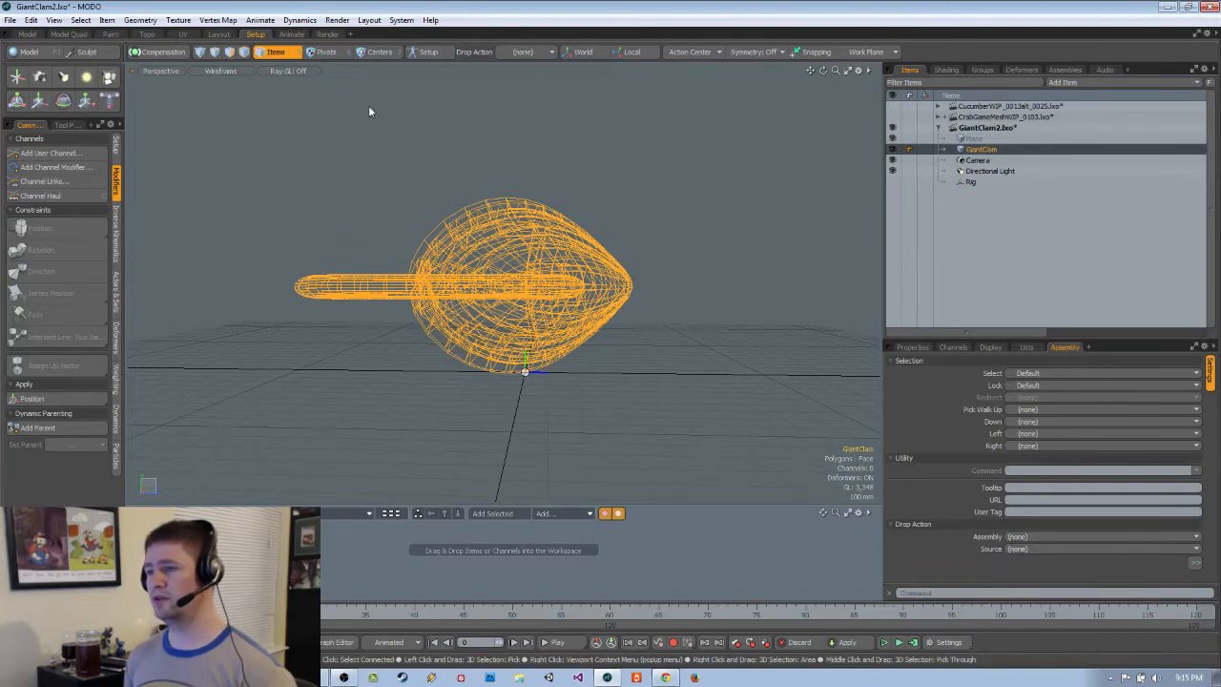
pyautogui.keyDown('alt'); pyautogui.moveTo(648, 387); pyautogui.dragTo(672, 373); pyautogui.keyUp('alt')
pyautogui.scroll(2, 637, 360)
pyautogui.click(674, 374)
# Show the Setup rigging tools, activate the Skeleton tool and view the clam in perspective
pyautogui.click(70, 126)
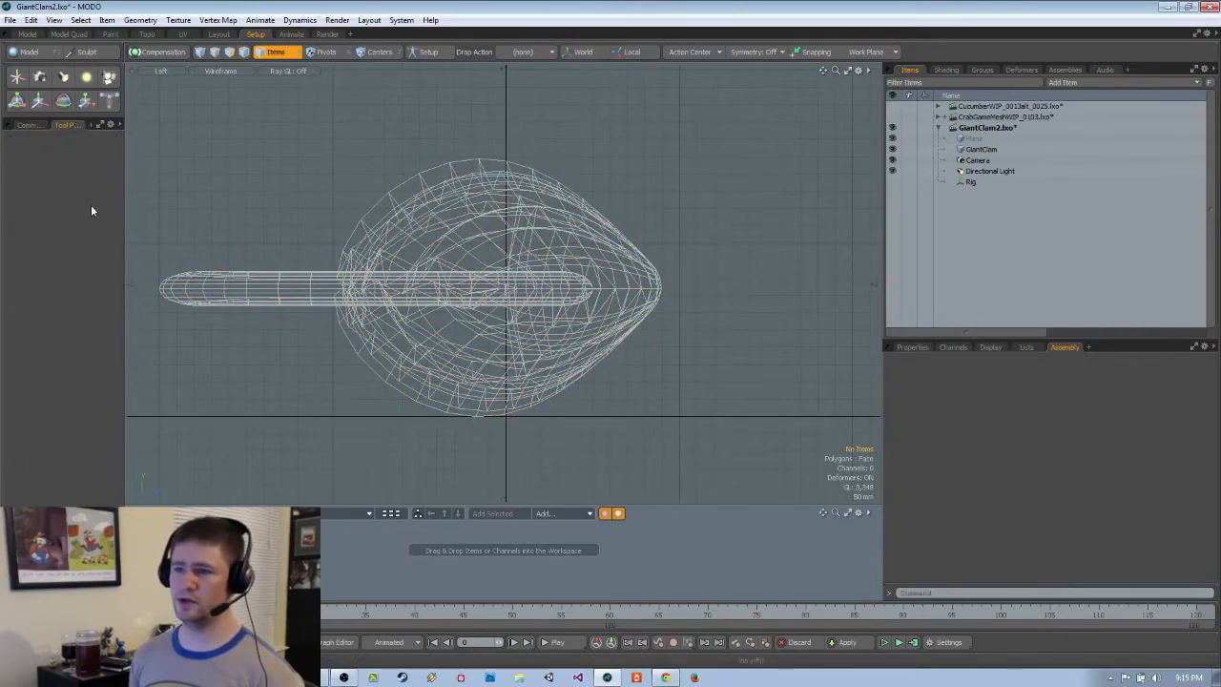
pyautogui.click(28, 125)
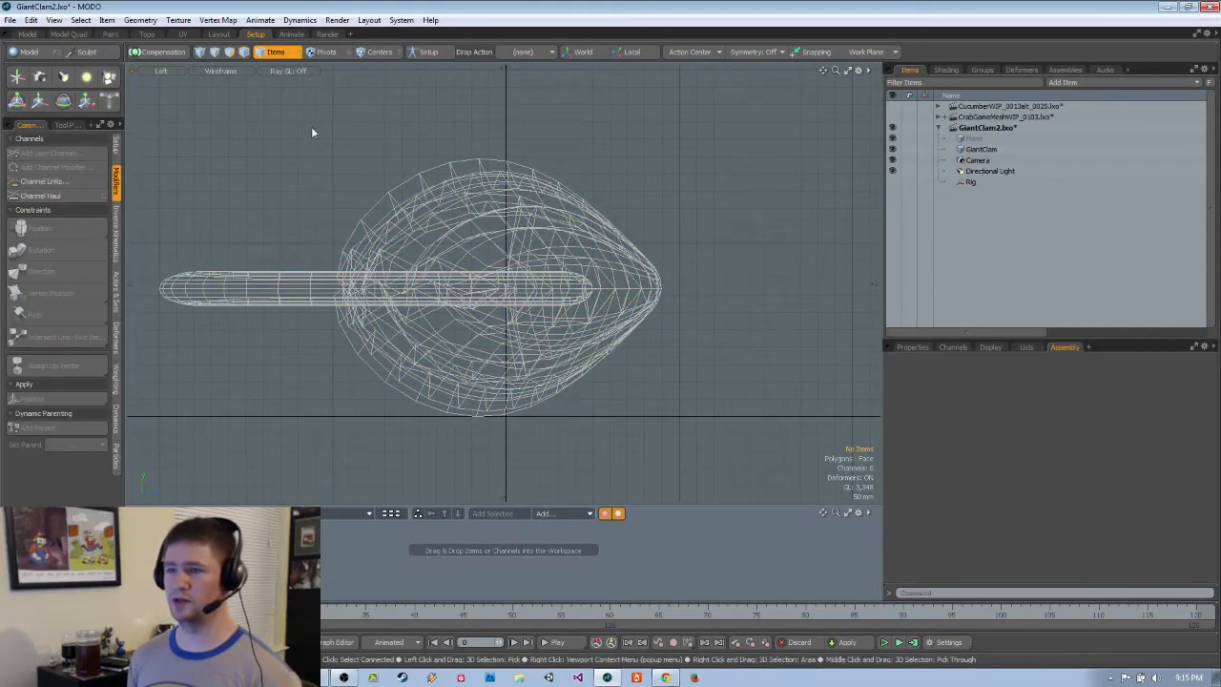
pyautogui.click(115, 145)
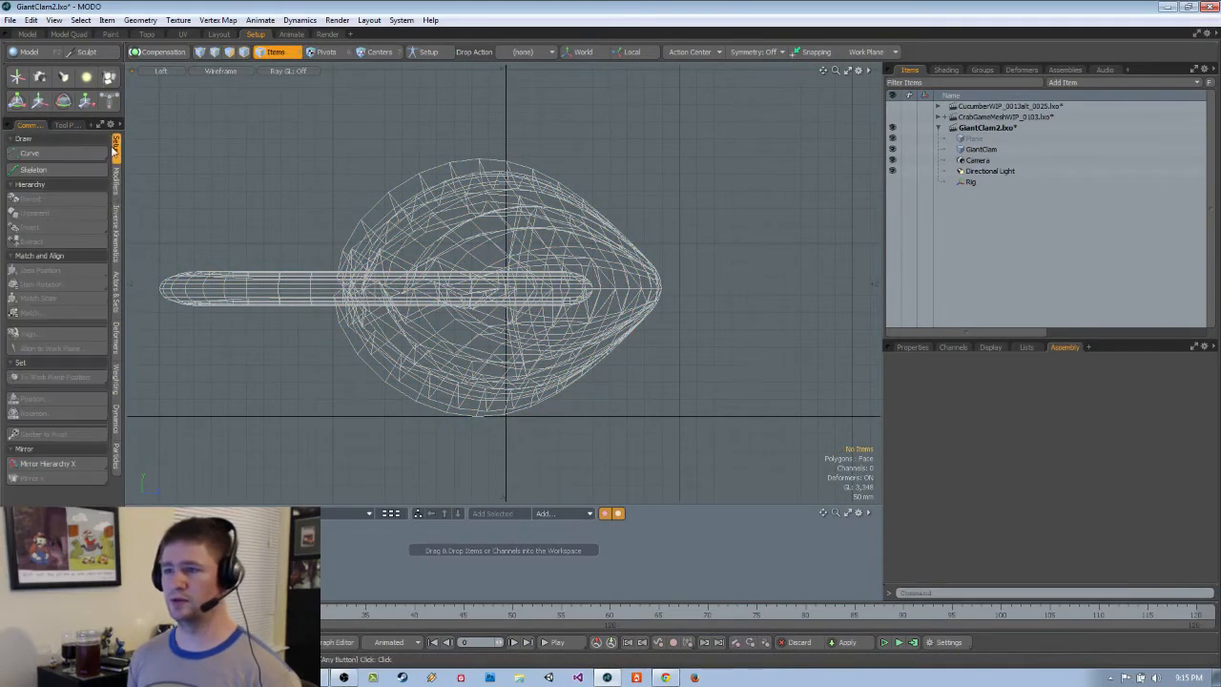
pyautogui.click(64, 172)
pyautogui.keyDown('alt'); pyautogui.keyDown('shift'); pyautogui.moveTo(571, 299); pyautogui.dragTo(604, 315); pyautogui.keyUp('shift'); pyautogui.keyUp('alt')
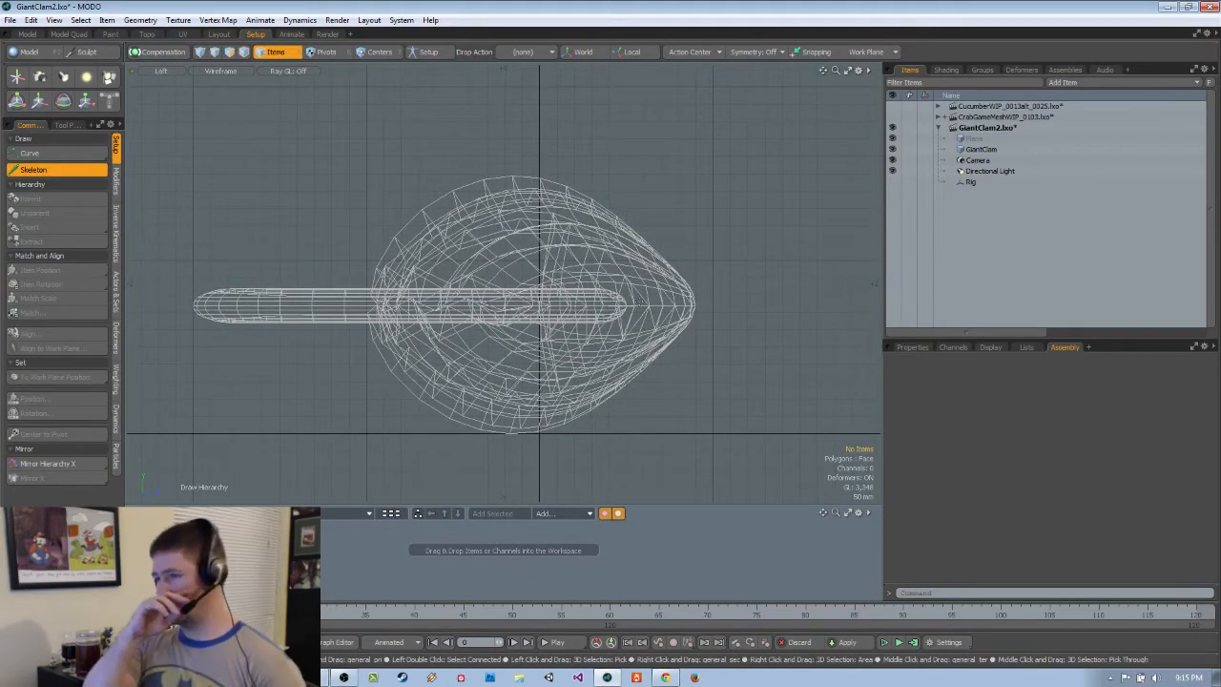
pyautogui.keyDown('alt'); pyautogui.keyDown('shift'); pyautogui.moveTo(640, 302); pyautogui.dragTo(665, 289); pyautogui.keyUp('shift'); pyautogui.keyUp('alt')
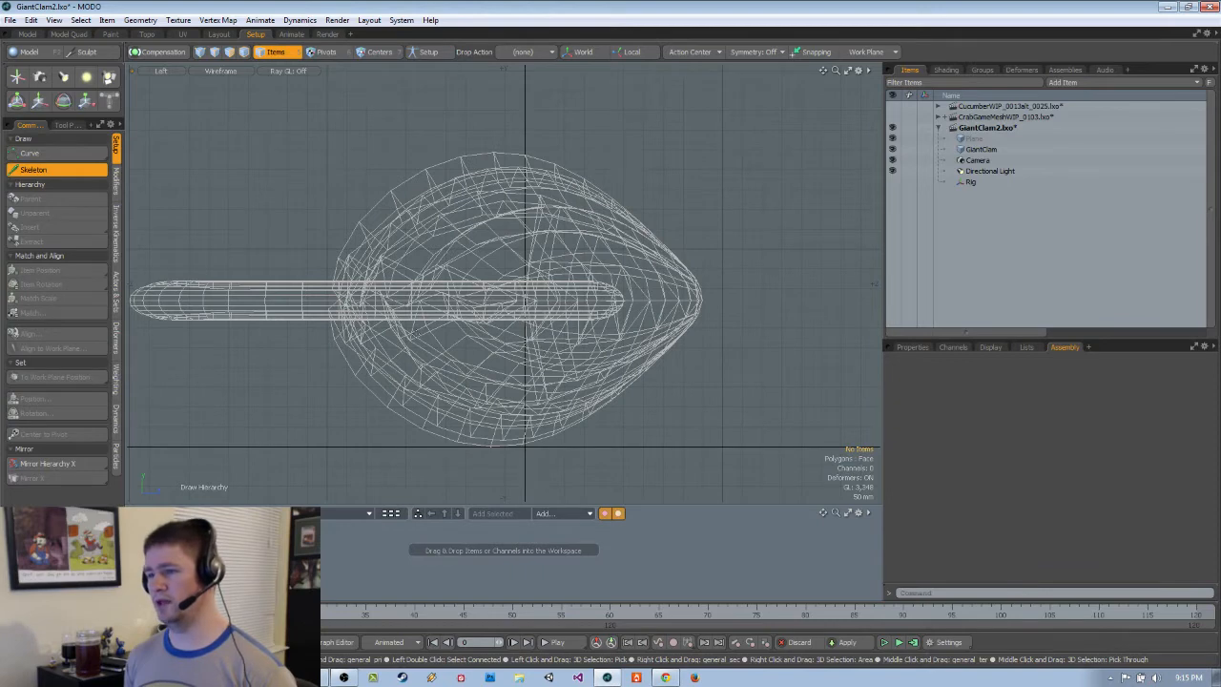
pyautogui.keyDown('alt'); pyautogui.moveTo(425, 367); pyautogui.dragTo(539, 284); pyautogui.keyUp('alt')
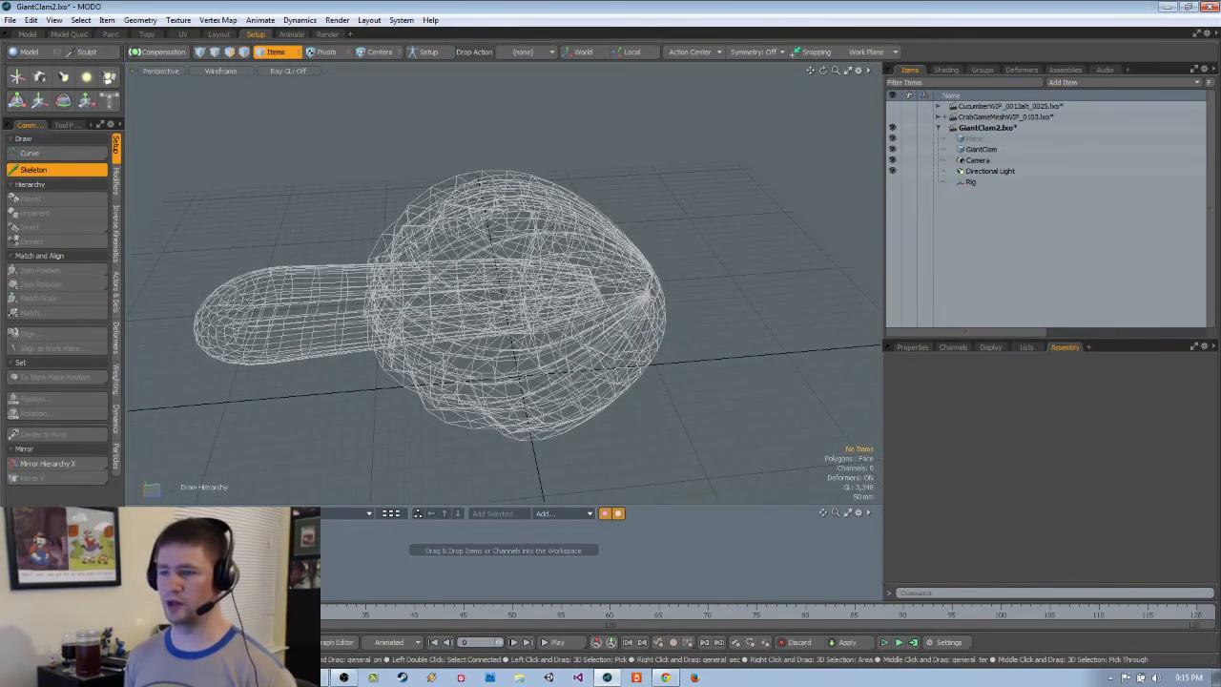
pyautogui.keyDown('alt'); pyautogui.moveTo(245, 303); pyautogui.dragTo(881, 251); pyautogui.keyUp('alt')
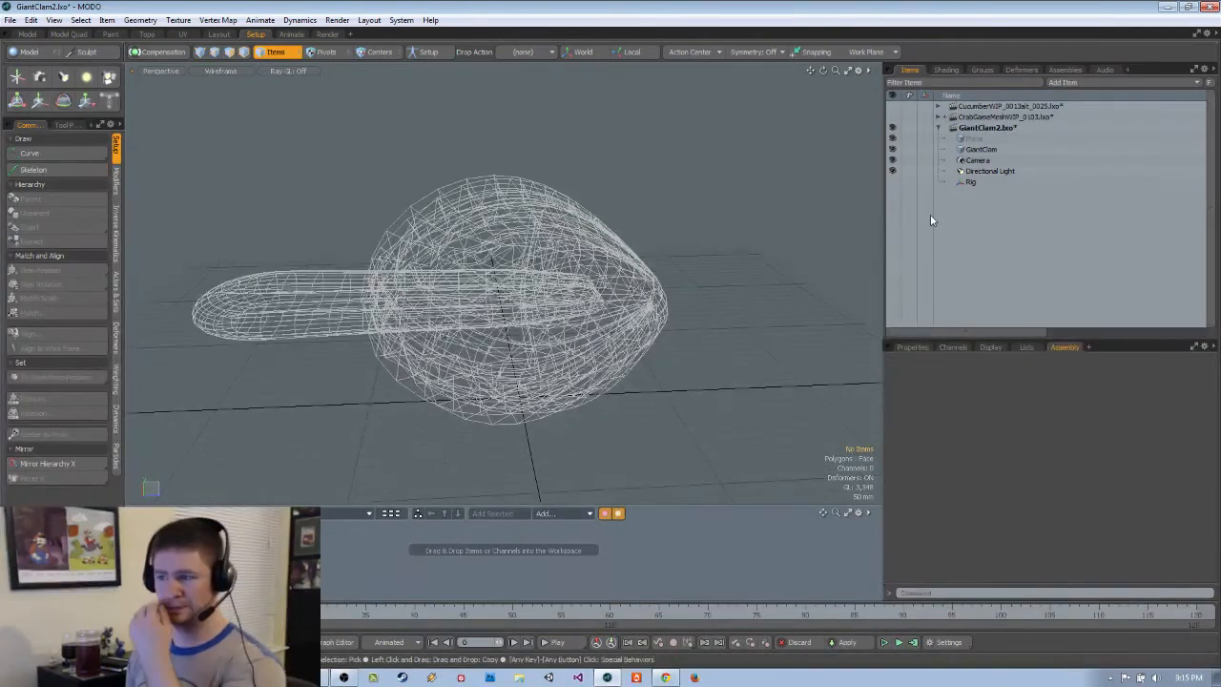
# Examine the sea cucumber's Spine in CucumberWIP_0013alt_0025.lxo and the crab's Rig and Root hierarchy in CrabGameMeshWIP_0103.lxo
pyautogui.click(986, 106)
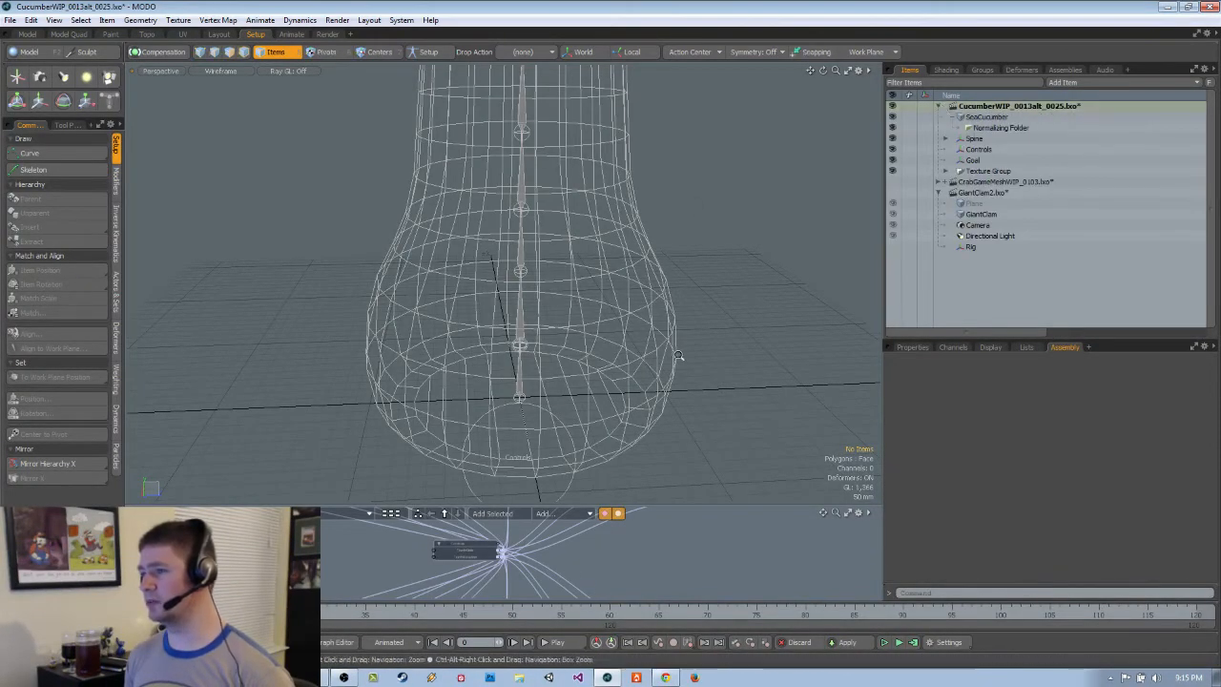
pyautogui.click(976, 139)
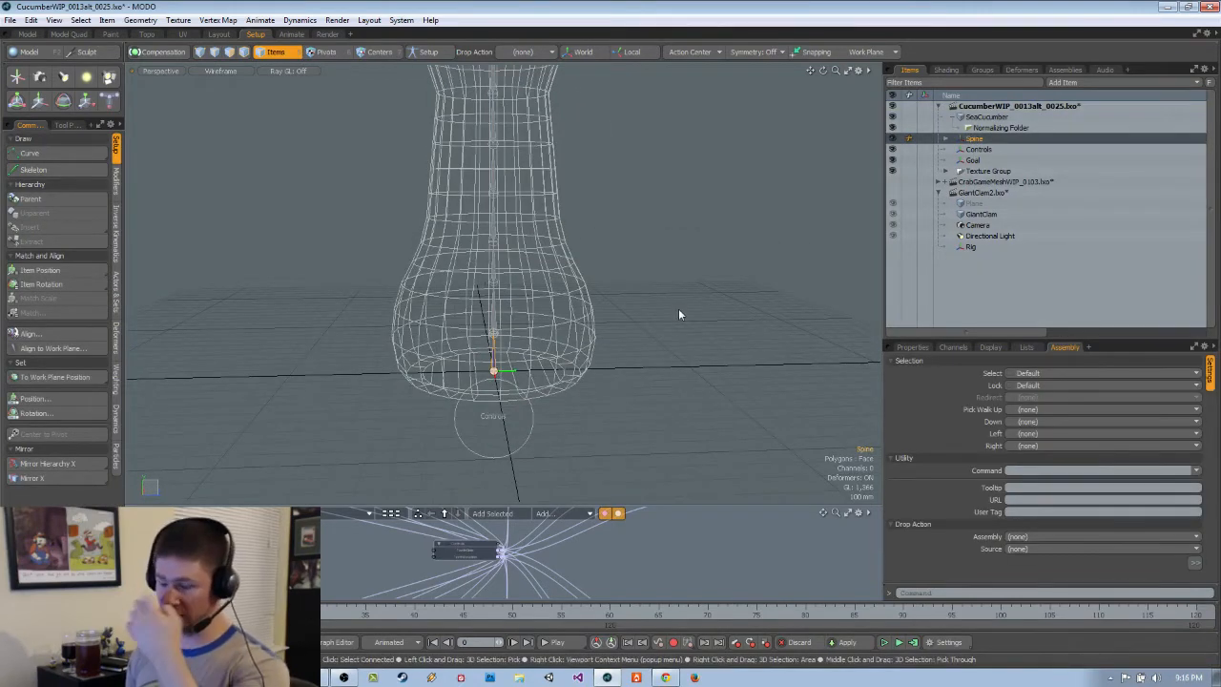
pyautogui.click(993, 182)
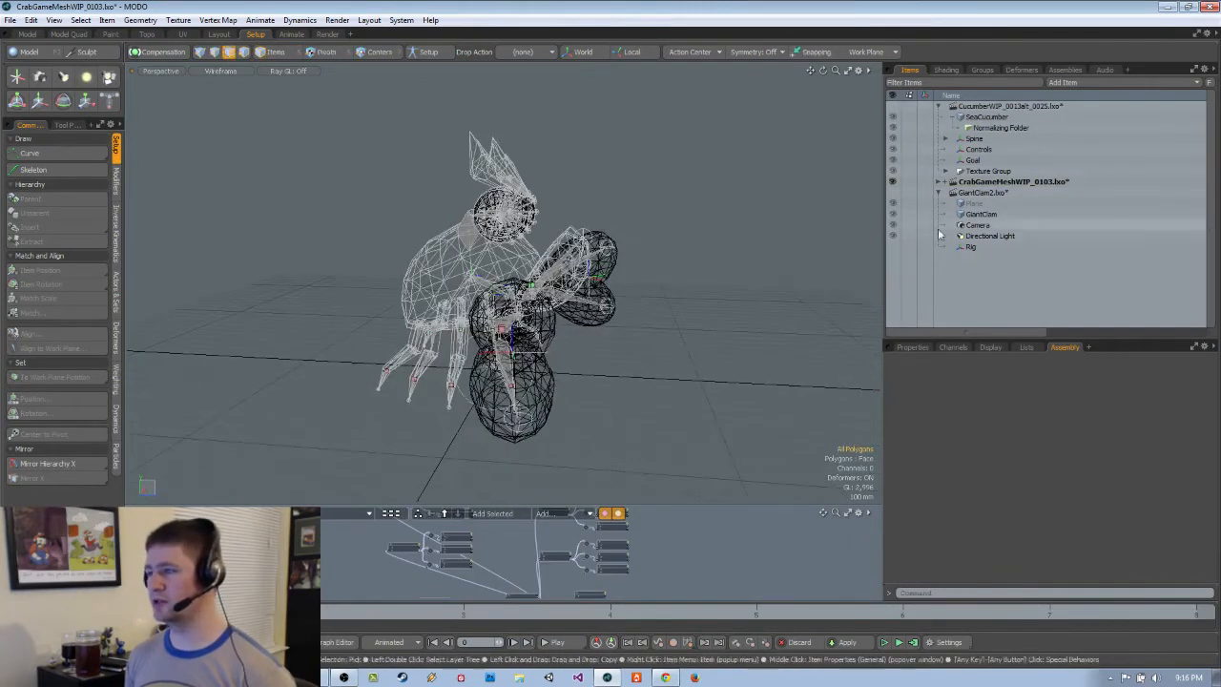
pyautogui.click(944, 181)
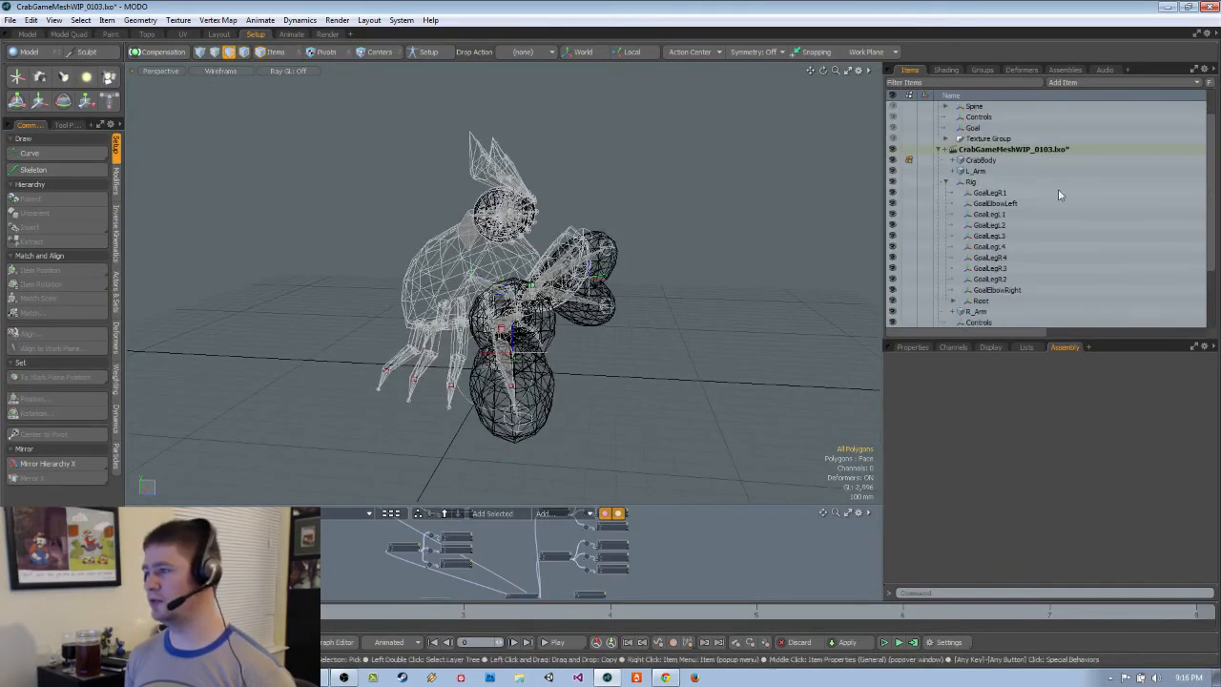
pyautogui.click(982, 301)
pyautogui.keyDown('alt'); pyautogui.moveTo(496, 250); pyautogui.dragTo(534, 253); pyautogui.keyUp('alt')
pyautogui.click(983, 182)
pyautogui.keyDown('alt'); pyautogui.moveTo(591, 297); pyautogui.dragTo(605, 299); pyautogui.keyUp('alt')
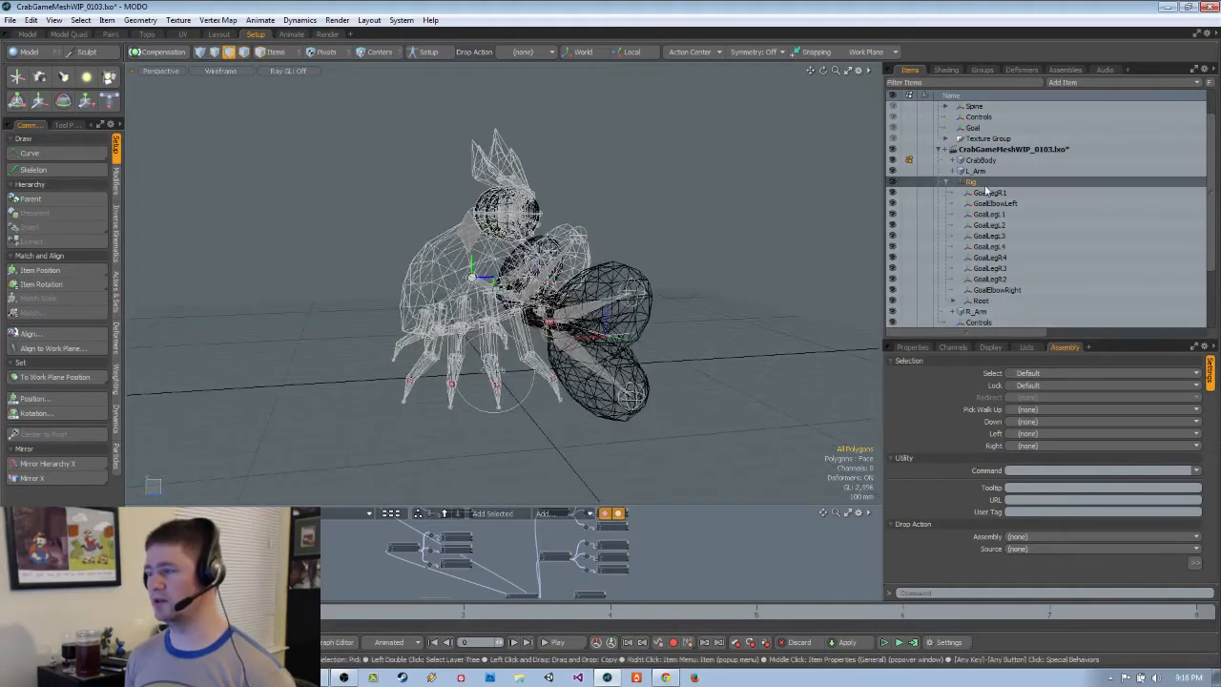
pyautogui.moveTo(495, 206); pyautogui.dragTo(439, 223)
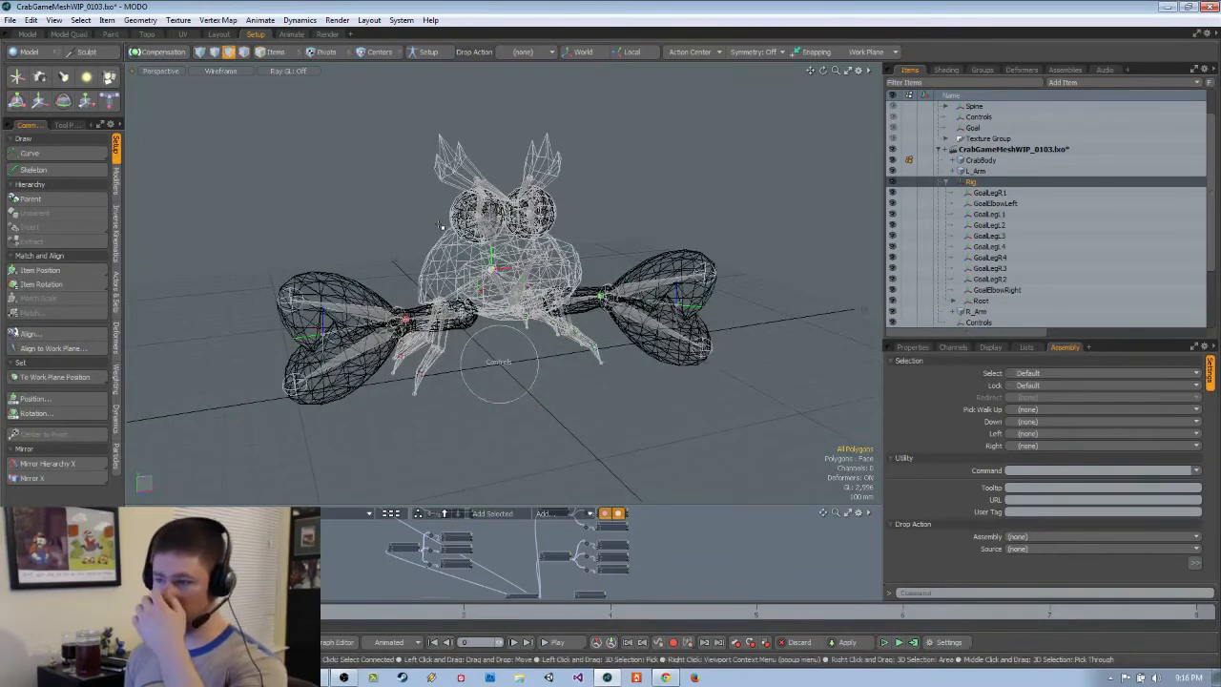
pyautogui.scroll(1, 1021, 188)
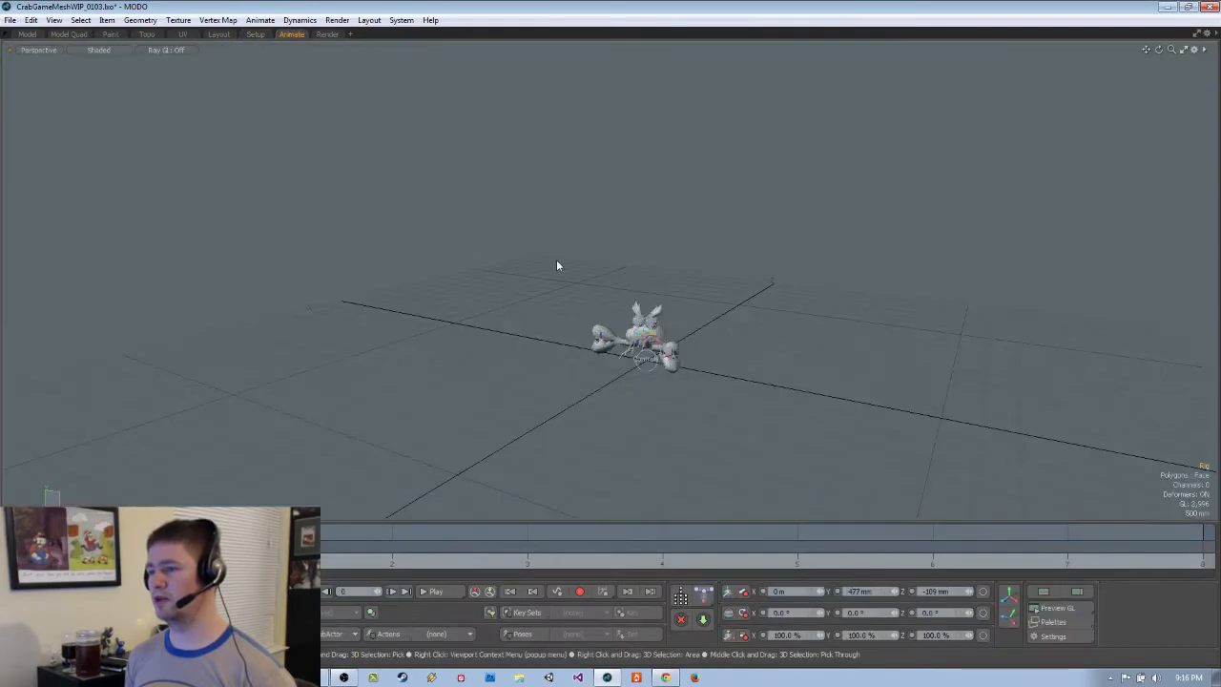
# Try raising the crab's Rig locator along Y in the Animate layout and undo the move
pyautogui.moveTo(557, 261)
pyautogui.keyDown('alt'); pyautogui.mouseDown()
pyautogui.moveTo(711, 342)
pyautogui.moveTo(901, 289)
pyautogui.mouseUp(); pyautogui.keyUp('alt')
pyautogui.click(1077, 592)
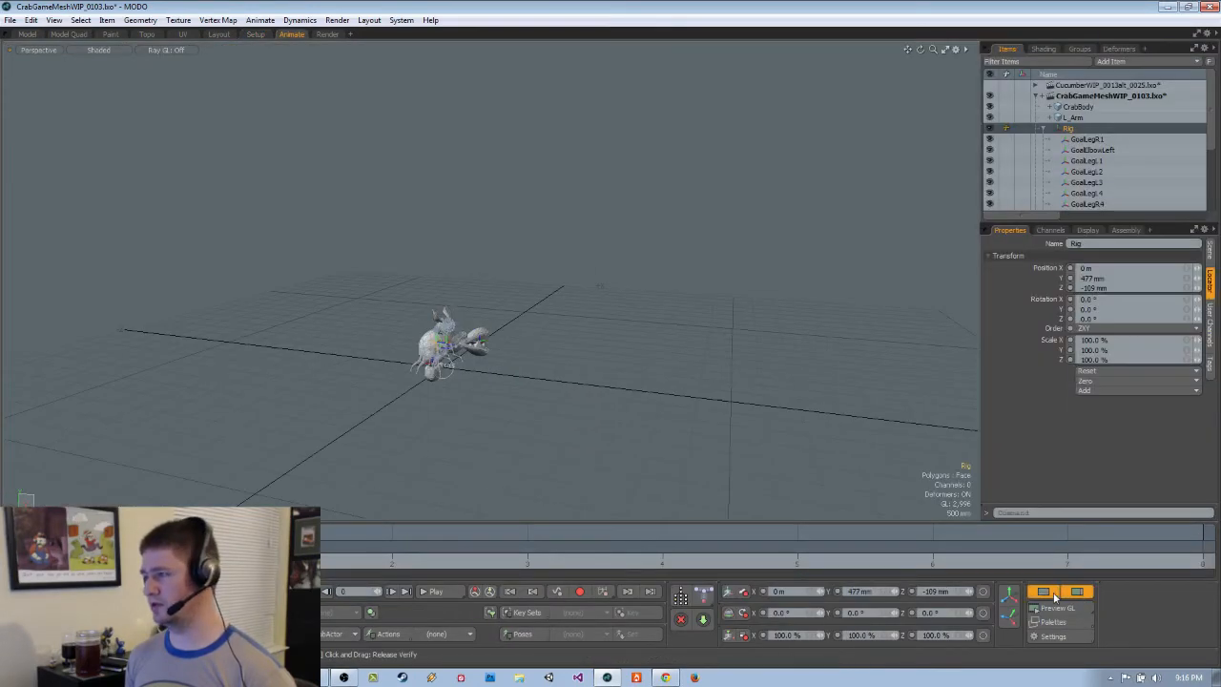
pyautogui.click(1053, 593)
pyautogui.keyDown('alt'); pyautogui.moveTo(540, 305); pyautogui.dragTo(501, 255); pyautogui.keyUp('alt')
pyautogui.moveTo(440, 189); pyautogui.dragTo(439, 147)
pyautogui.hotkey('ctrl', 'z')
pyautogui.scroll(-2, 1118, 153)
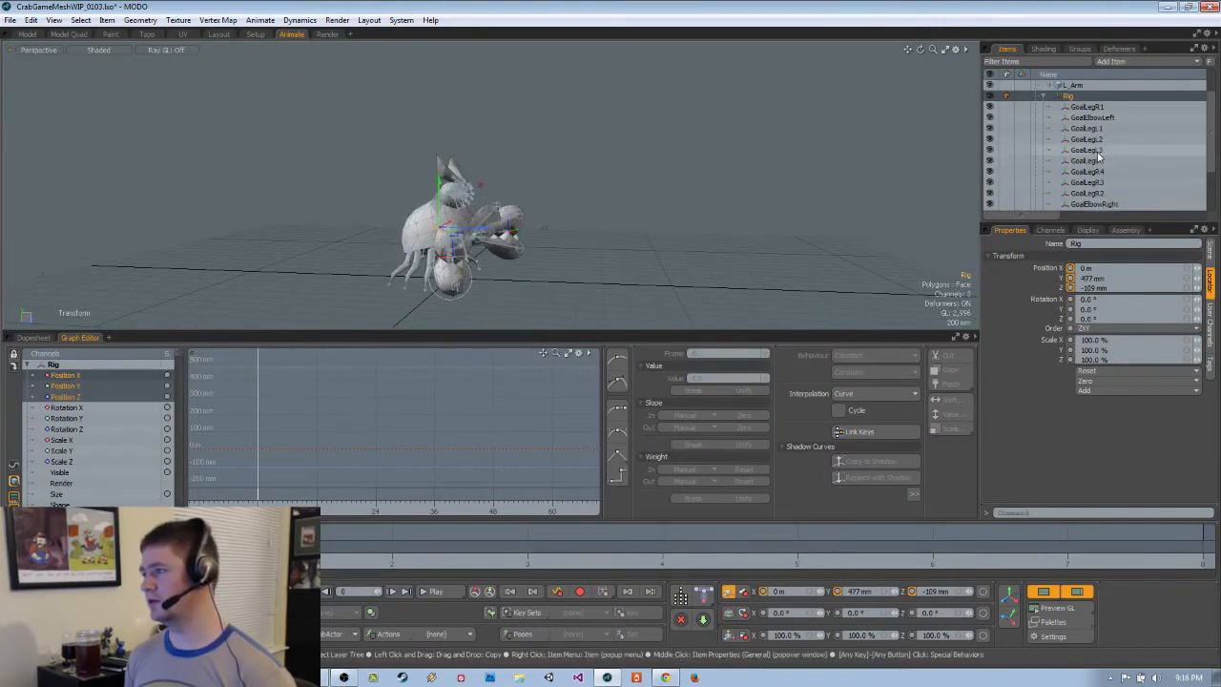
# Raise the crab's Root joint about 55 mm along Y, activate the rotate tool and undo the last change
pyautogui.click(1076, 182)
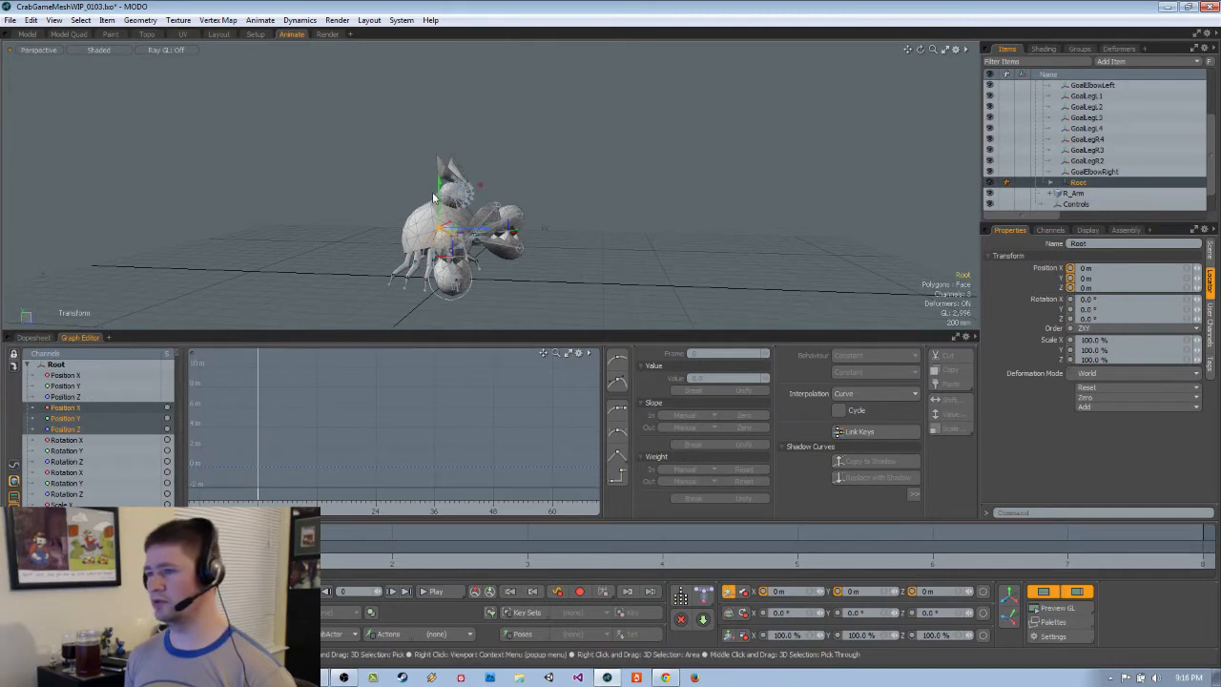
pyautogui.moveTo(544, 229)
pyautogui.mouseDown()
pyautogui.moveTo(544, 204)
pyautogui.moveTo(544, 245)
pyautogui.moveTo(543, 229)
pyautogui.mouseUp()
pyautogui.moveTo(470, 207); pyautogui.dragTo(472, 177)
pyautogui.press('e')
pyautogui.hotkey('ctrl', 'z')
# Collapse the crab scene and make GiantClam2.lxo the active scene in the Setup layout
pyautogui.scroll(10, 1077, 127)
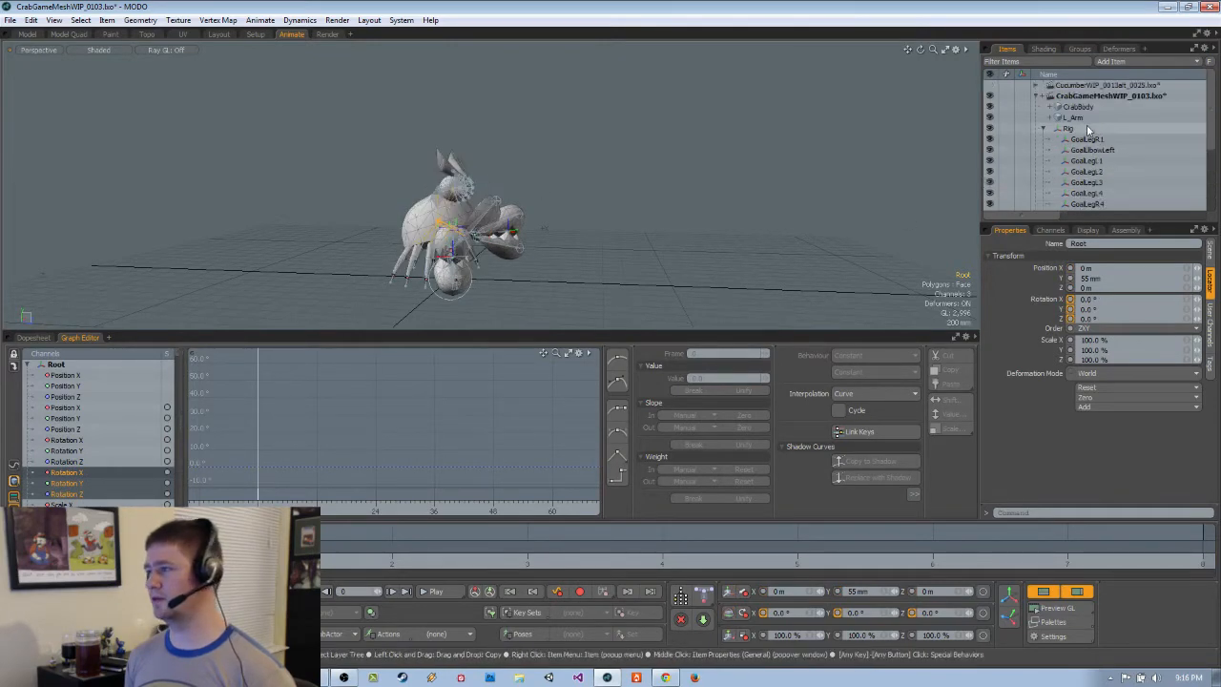
pyautogui.click(1037, 97)
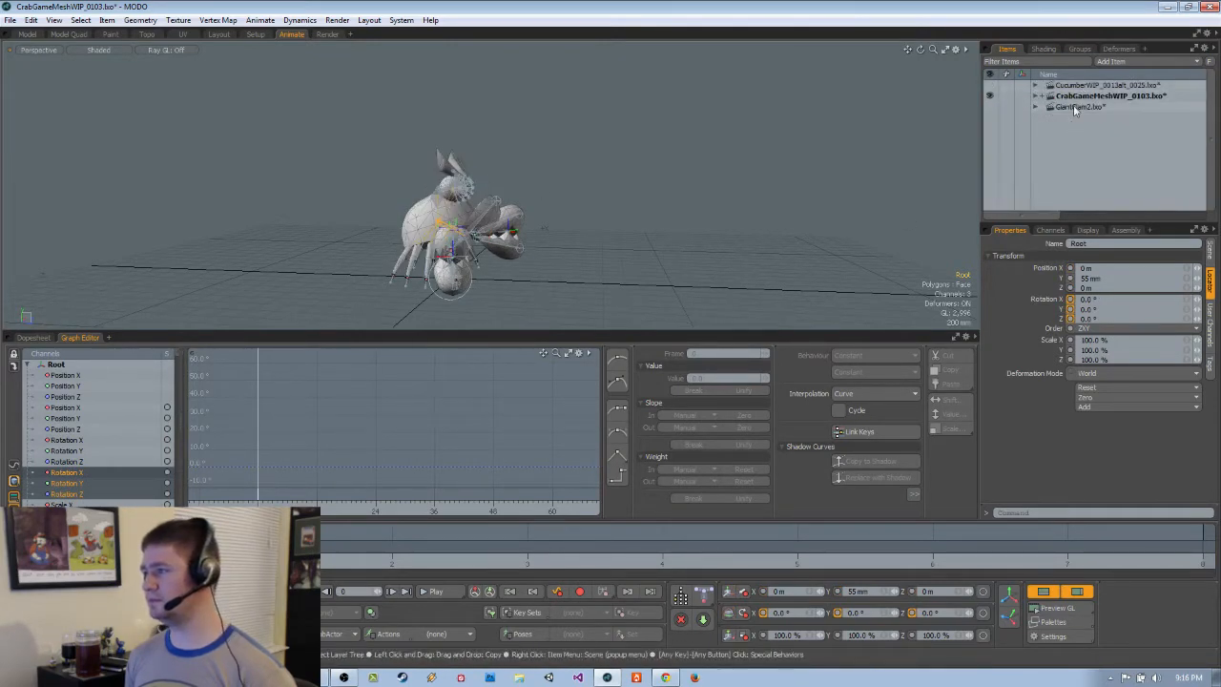
pyautogui.click(1078, 107)
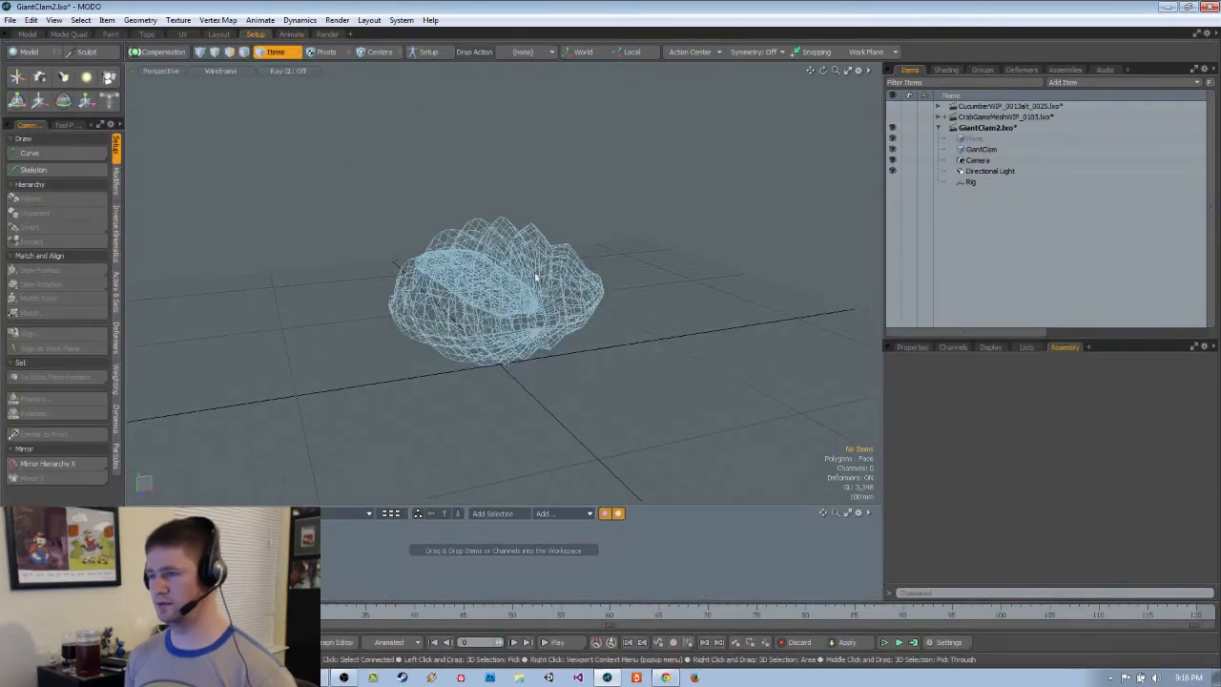
pyautogui.keyDown('alt'); pyautogui.moveTo(534, 268); pyautogui.dragTo(716, 343); pyautogui.keyUp('alt')
# Check the clam in the Back, Right and Front views and return to the Left view
pyautogui.hotkey('ctrl', 'space')
pyautogui.click(675, 361)
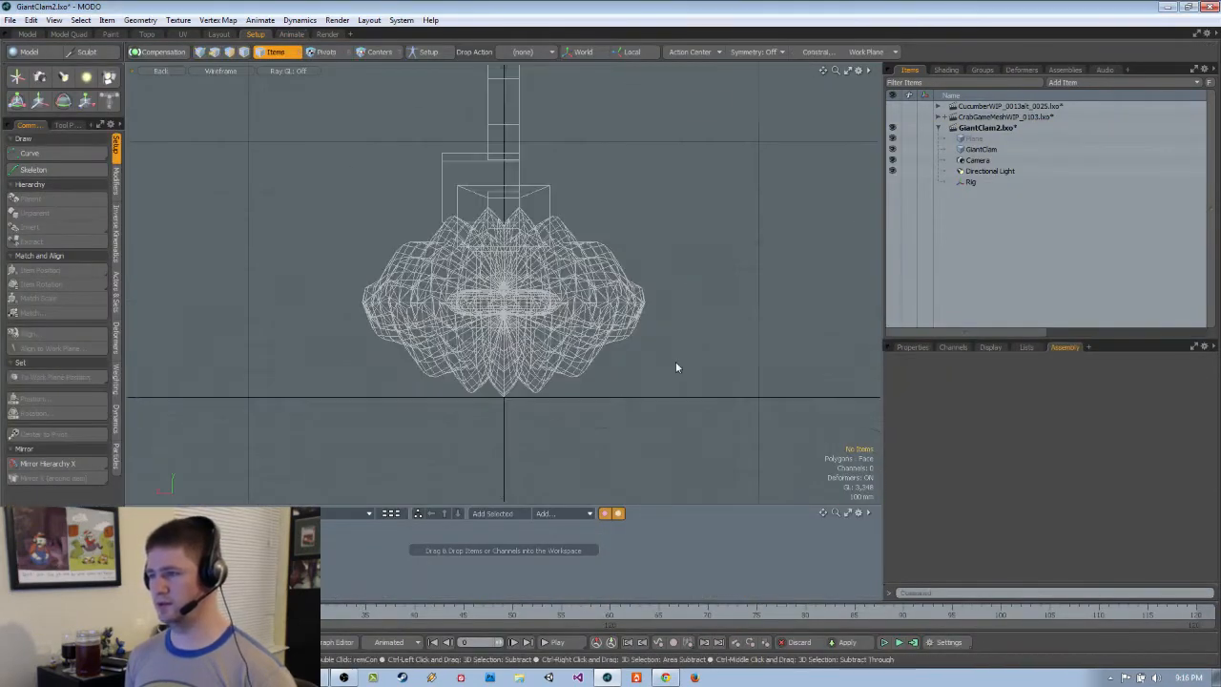
pyautogui.moveTo(627, 352)
pyautogui.keyDown('ctrl'); pyautogui.keyDown('alt'); pyautogui.mouseDown()
pyautogui.moveTo(643, 372)
pyautogui.moveTo(622, 363)
pyautogui.mouseUp(); pyautogui.keyUp('alt'); pyautogui.keyUp('ctrl')
pyautogui.hotkey('ctrl', 'space')
pyautogui.click(797, 349)
pyautogui.keyDown('alt'); pyautogui.keyDown('shift'); pyautogui.moveTo(622, 362); pyautogui.dragTo(601, 366); pyautogui.keyUp('shift'); pyautogui.keyUp('alt')
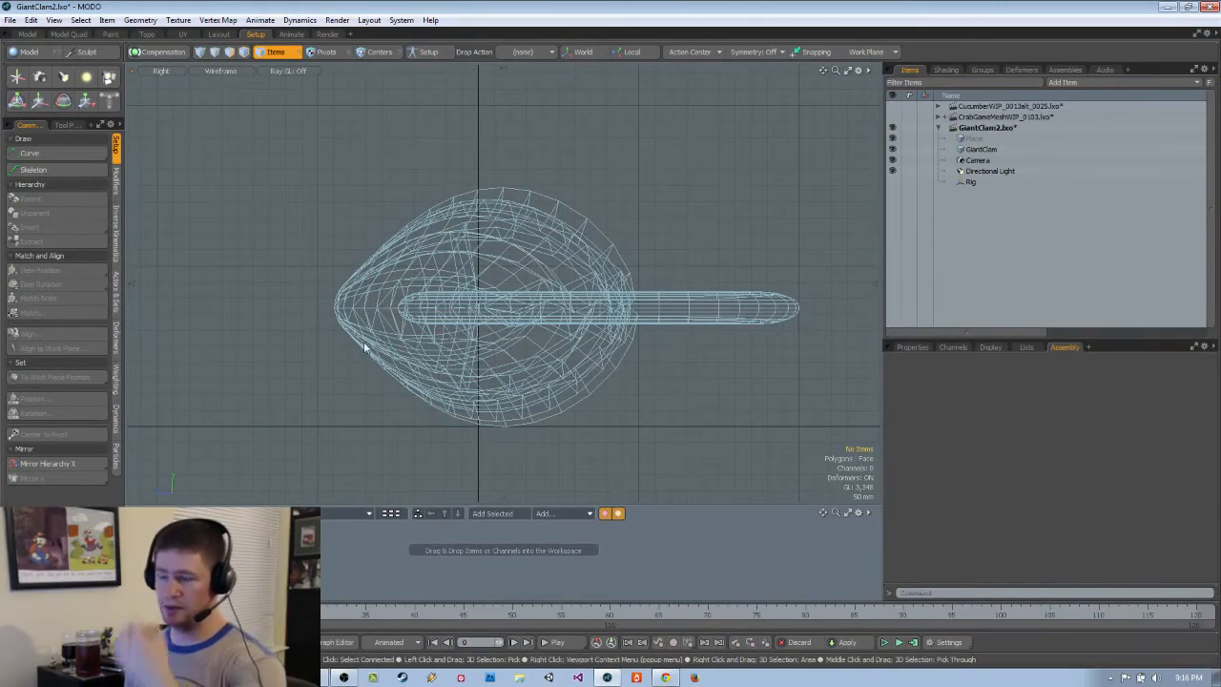
pyautogui.hotkey('ctrl', 'space')
pyautogui.click(464, 341)
pyautogui.hotkey('ctrl', 'space')
pyautogui.click(669, 369)
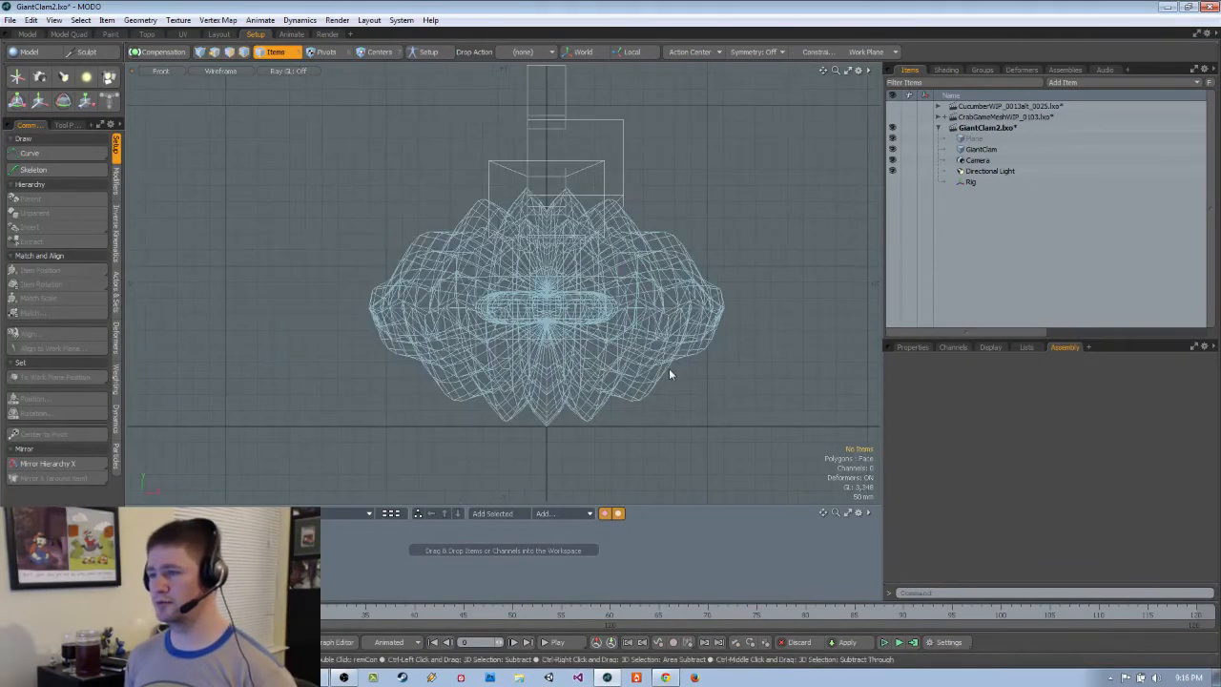
pyautogui.hotkey('ctrl', 'space')
pyautogui.click(864, 334)
pyautogui.hotkey('ctrl', 'space')
pyautogui.click(651, 349)
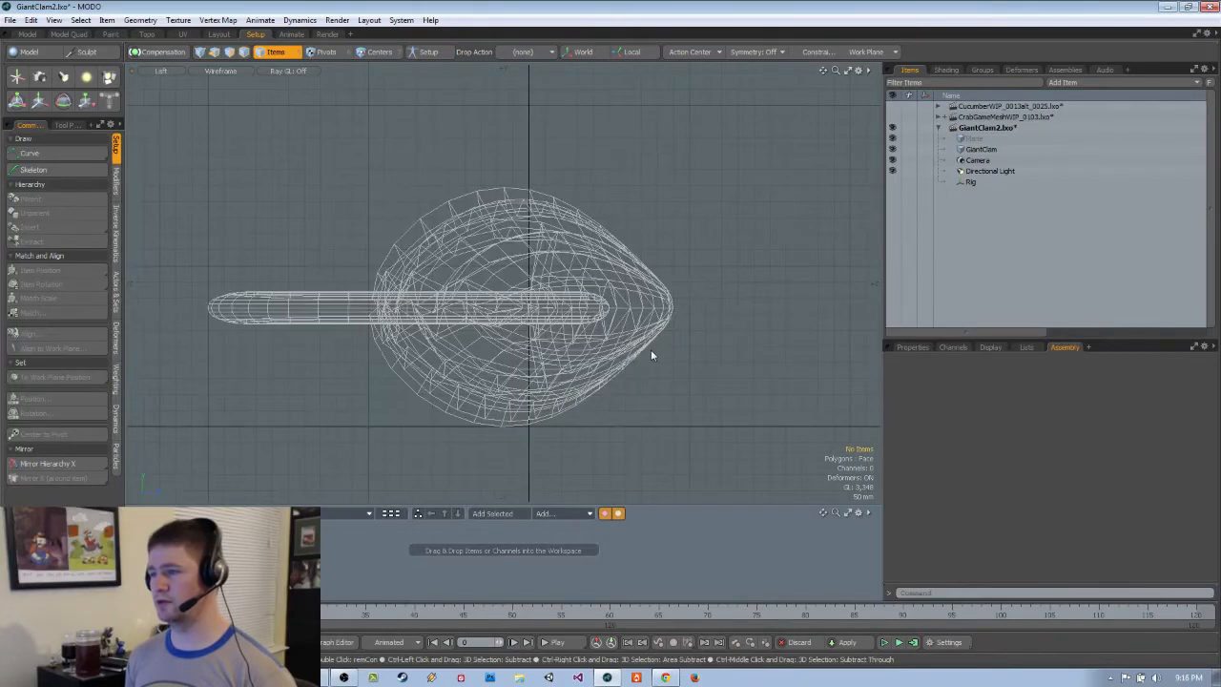
pyautogui.keyDown('ctrl'); pyautogui.keyDown('alt'); pyautogui.moveTo(616, 327); pyautogui.dragTo(616, 336); pyautogui.keyUp('alt'); pyautogui.keyUp('ctrl')
# Activate the Skeleton tool for the clam and turn on Snapping
pyautogui.click(43, 170)
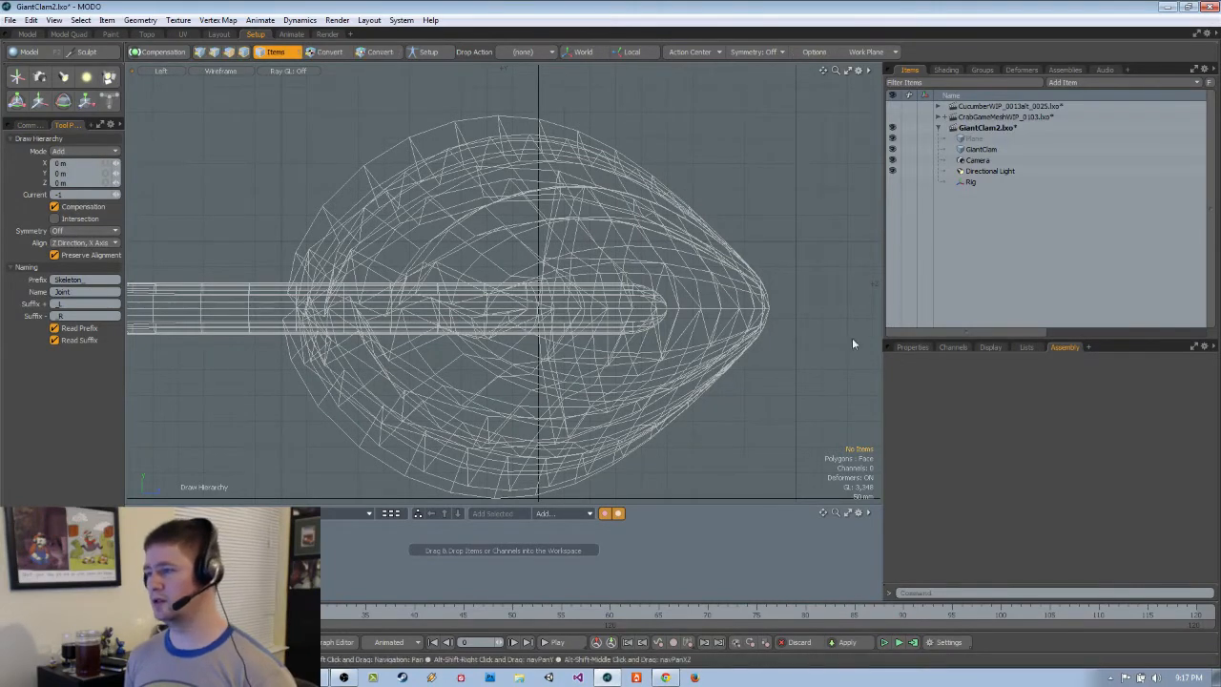
pyautogui.keyDown('alt'); pyautogui.keyDown('shift'); pyautogui.moveTo(852, 338); pyautogui.dragTo(661, 322); pyautogui.keyUp('shift'); pyautogui.keyUp('alt')
pyautogui.keyDown('ctrl'); pyautogui.keyDown('alt'); pyautogui.moveTo(661, 322); pyautogui.dragTo(653, 298); pyautogui.keyUp('alt'); pyautogui.keyUp('ctrl')
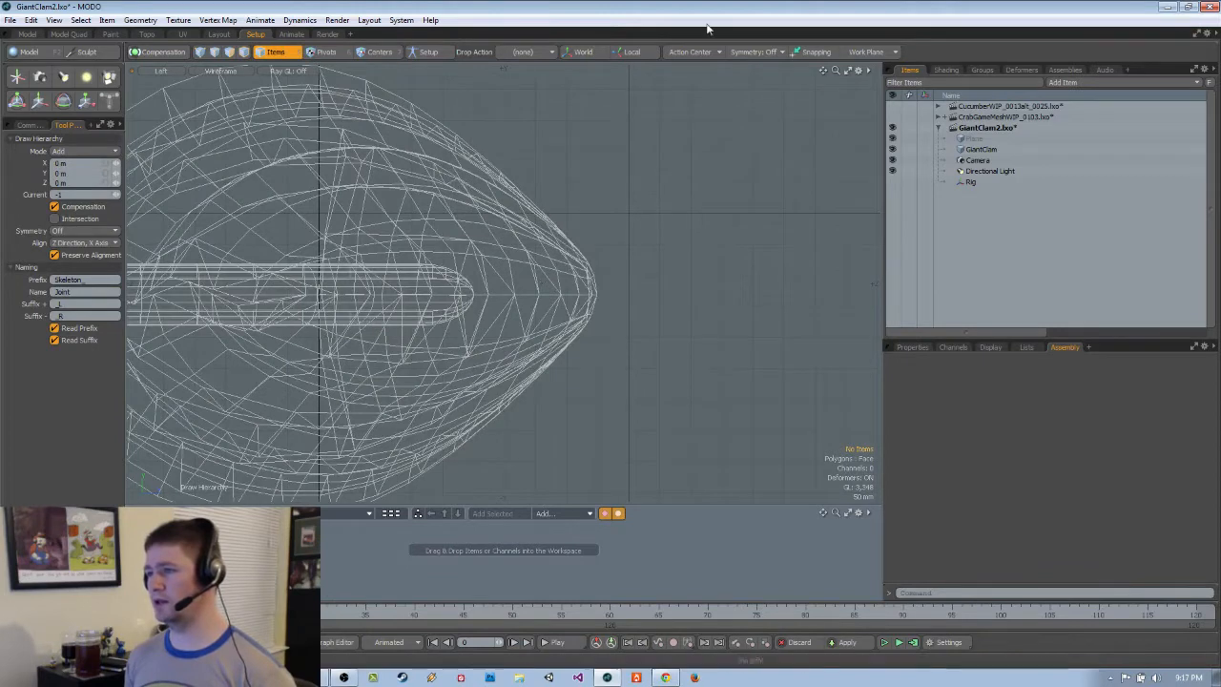
pyautogui.click(803, 54)
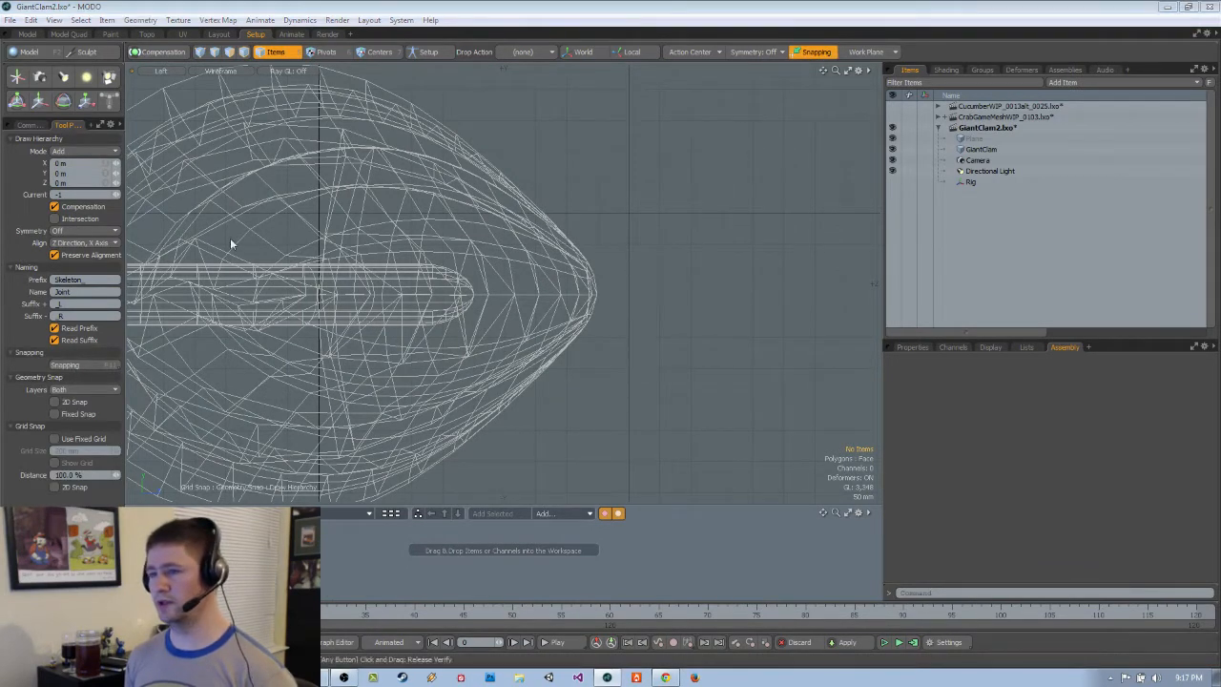
# Place the first skeleton joint on the clam's hinge vertex, at about Y 369 mm and Z 436 mm on the centre line
pyautogui.hotkey('ctrl', 'space')
pyautogui.click(650, 303)
pyautogui.keyDown('alt'); pyautogui.moveTo(645, 307); pyautogui.dragTo(575, 315); pyautogui.keyUp('alt')
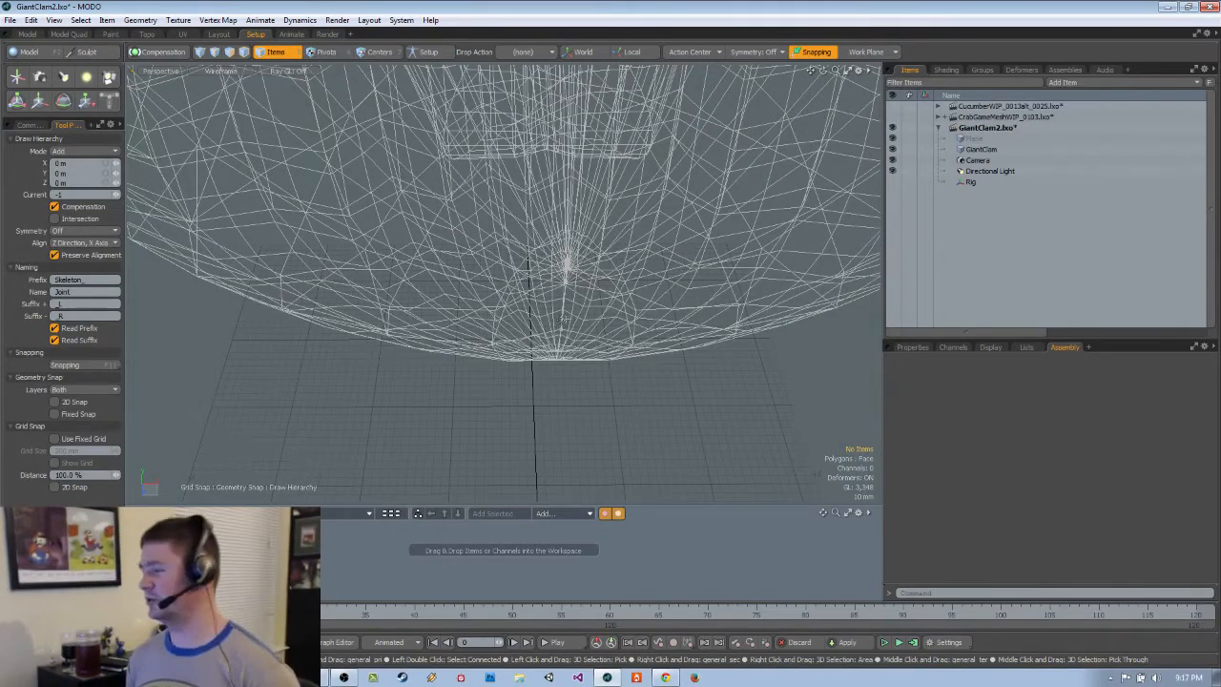
pyautogui.keyDown('alt'); pyautogui.moveTo(549, 386); pyautogui.dragTo(702, 434); pyautogui.keyUp('alt')
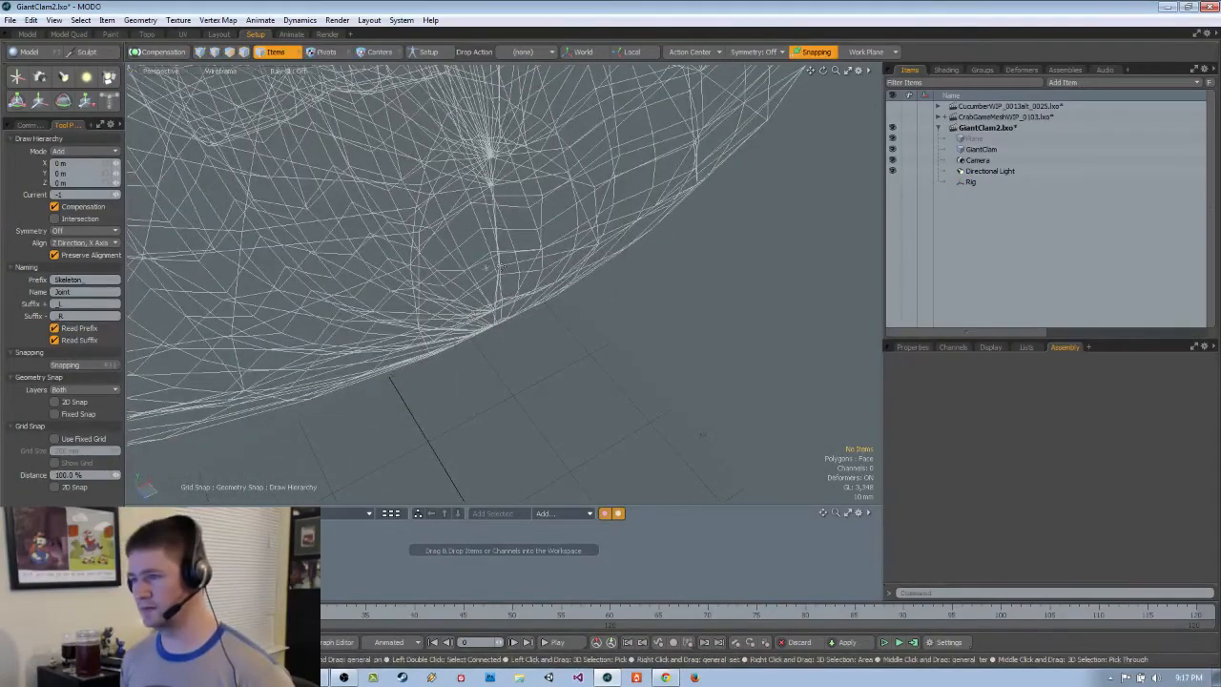
pyautogui.click(496, 267)
pyautogui.keyDown('alt'); pyautogui.moveTo(496, 267); pyautogui.dragTo(873, 283); pyautogui.keyUp('alt')
# In the Left view, add a second joint under the lower shell at Y 0 m and Z -86 mm, and expand the root joint's hierarchy
pyautogui.hotkey('ctrl', 'space')
pyautogui.click(587, 287)
pyautogui.scroll(-5, 628, 286)
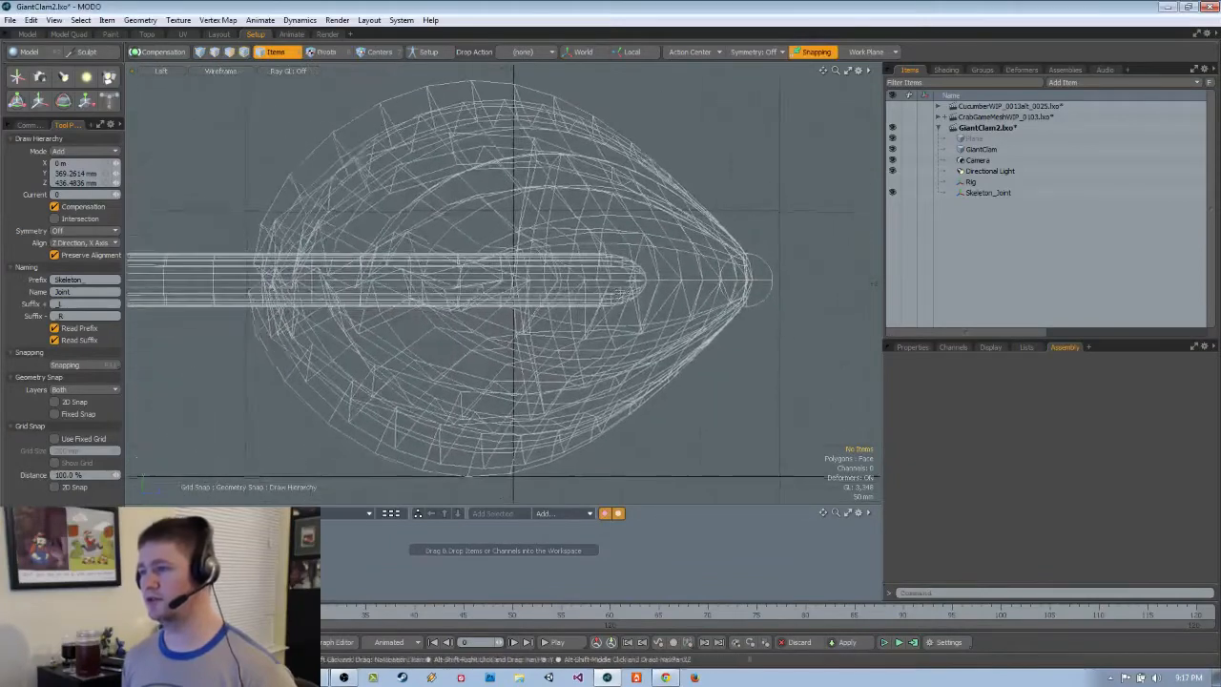
pyautogui.scroll(-2, 618, 295)
pyautogui.keyDown('alt'); pyautogui.keyDown('shift'); pyautogui.moveTo(618, 295); pyautogui.dragTo(561, 289); pyautogui.keyUp('shift'); pyautogui.keyUp('alt')
pyautogui.scroll(1, 594, 284)
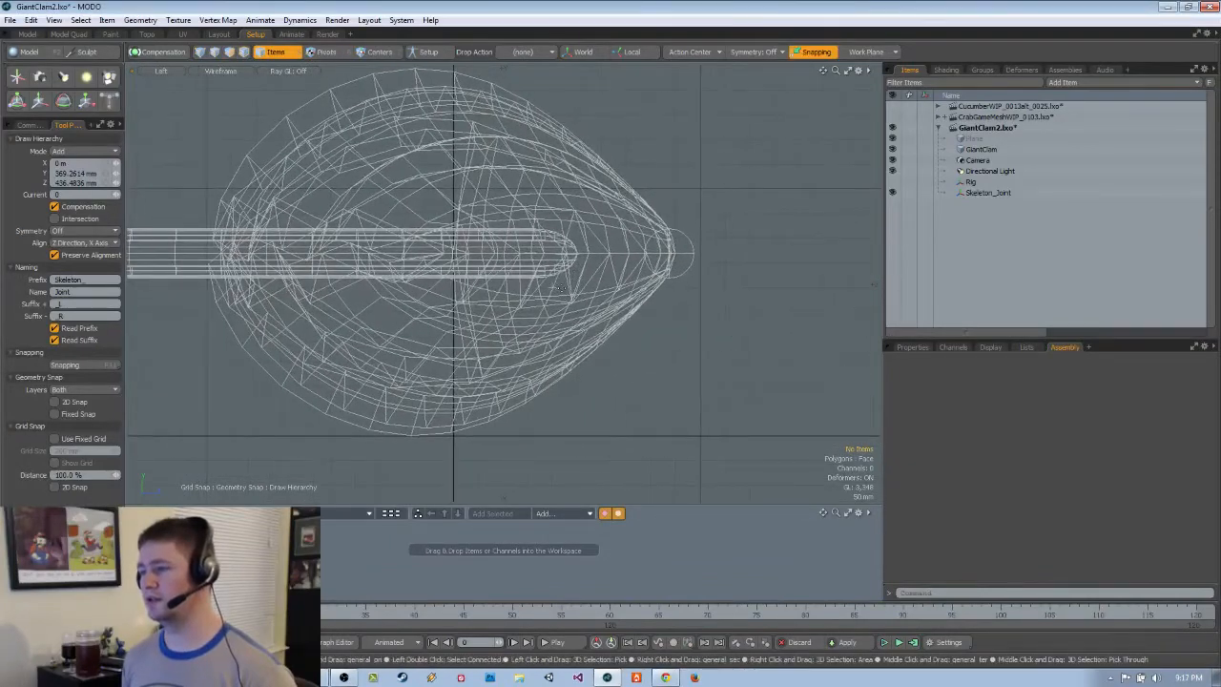
pyautogui.click(409, 435)
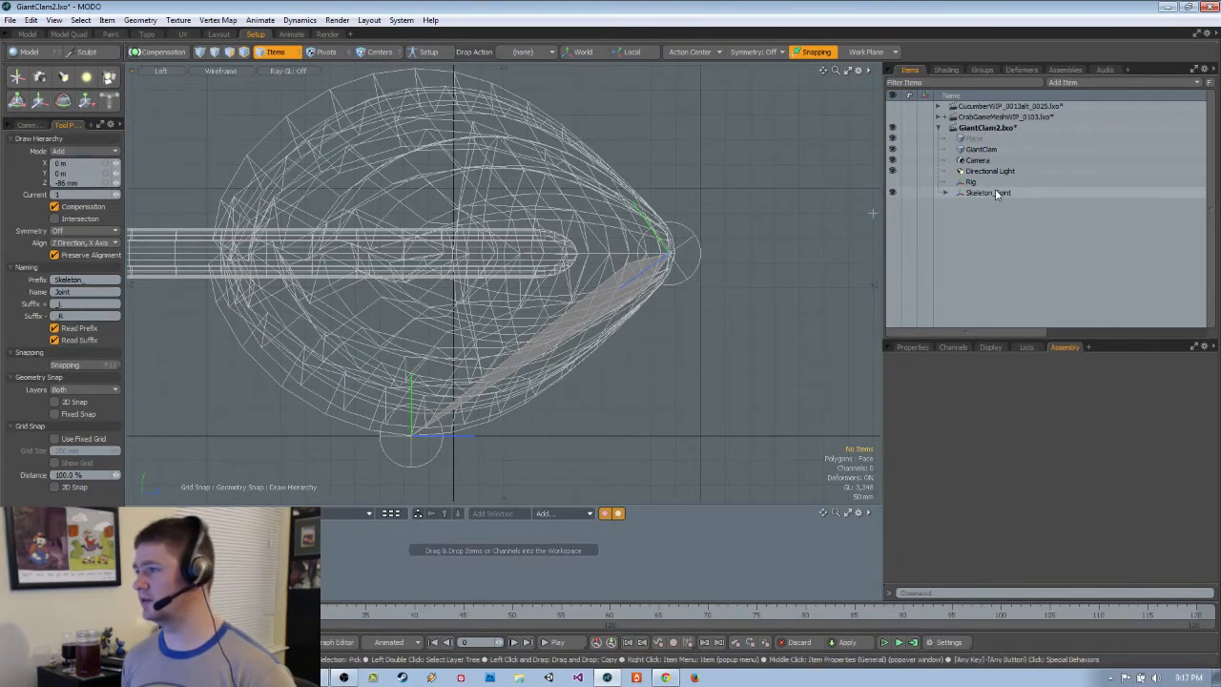
pyautogui.click(945, 193)
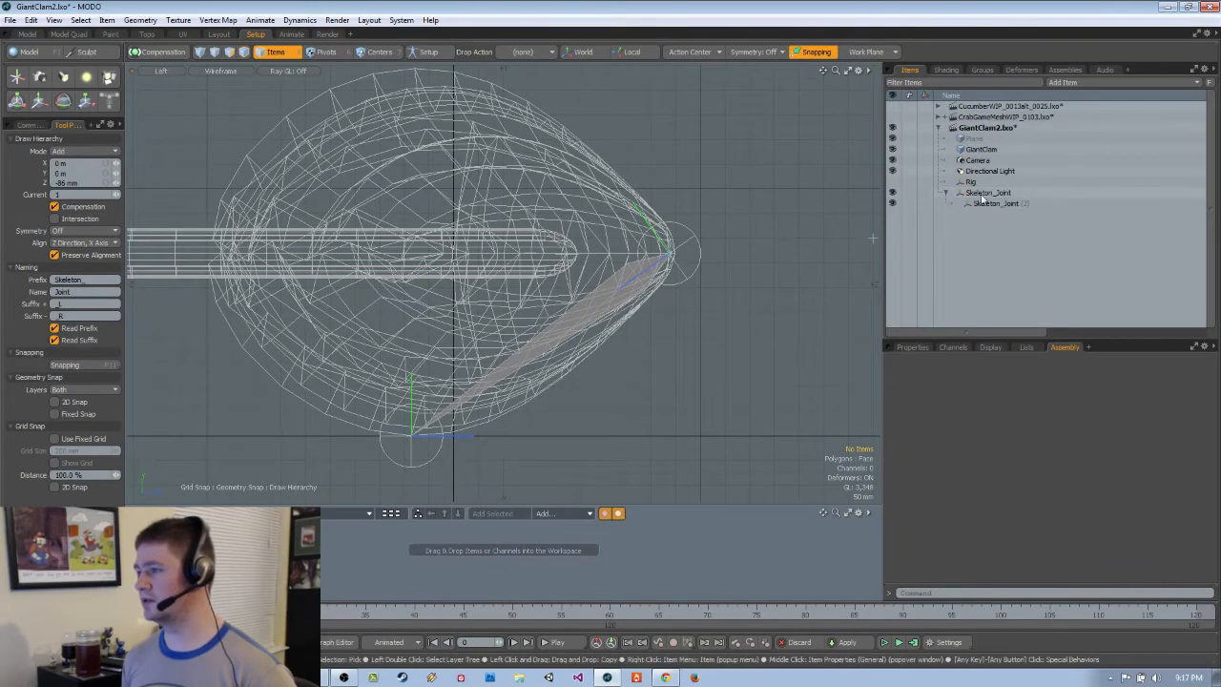
# Try to add an upper shell joint at Y 744 mm and Z -78 mm with the hinge joint selected, and undo it
pyautogui.click(670, 256)
pyautogui.keyDown('alt'); pyautogui.moveTo(444, 92); pyautogui.dragTo(427, 97); pyautogui.keyUp('alt')
pyautogui.click(434, 97)
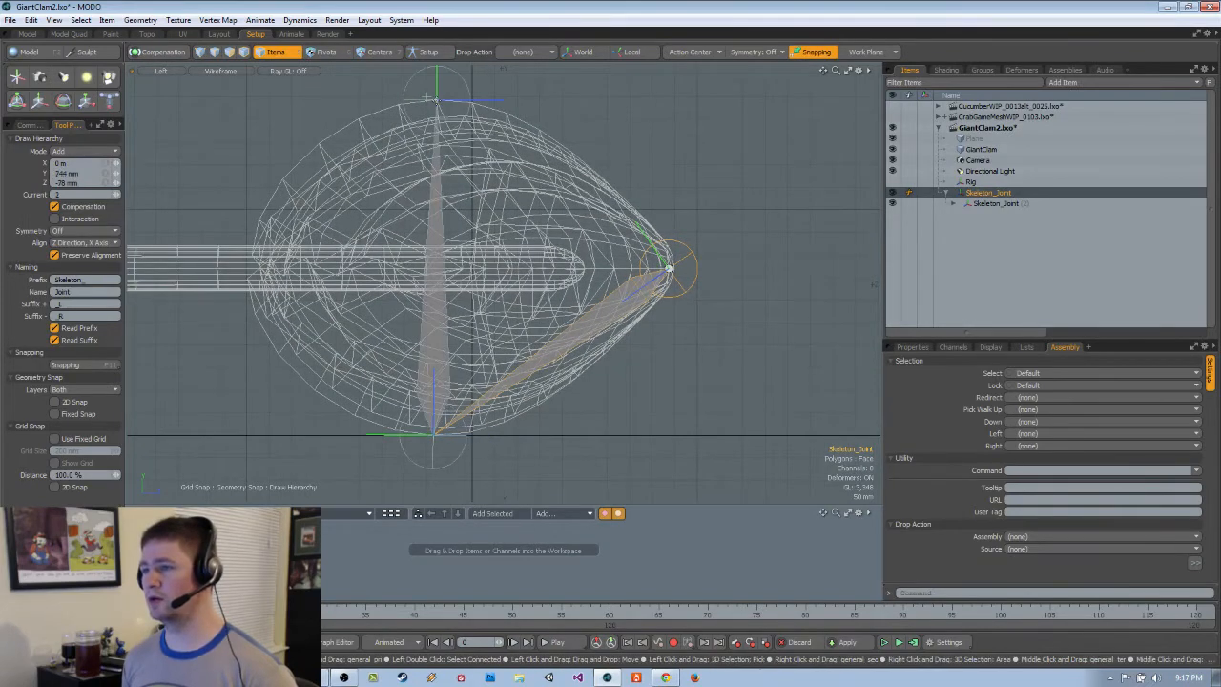
pyautogui.hotkey('ctrl', 'z')
pyautogui.click(994, 204)
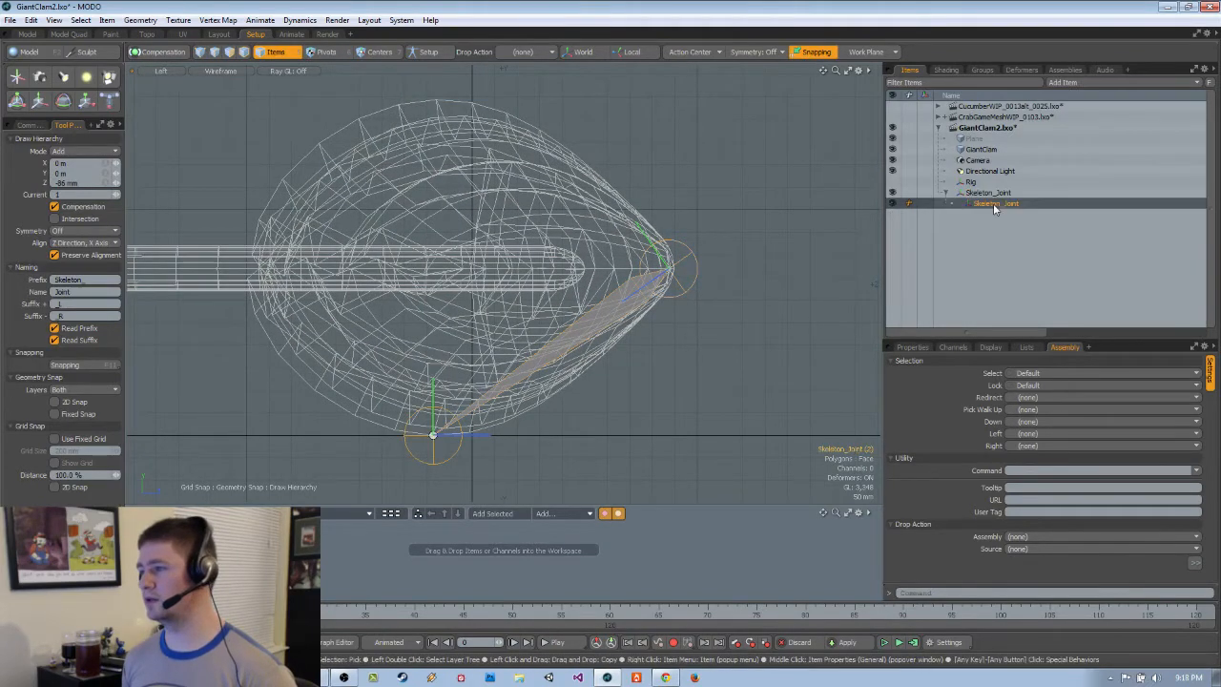
pyautogui.click(990, 195)
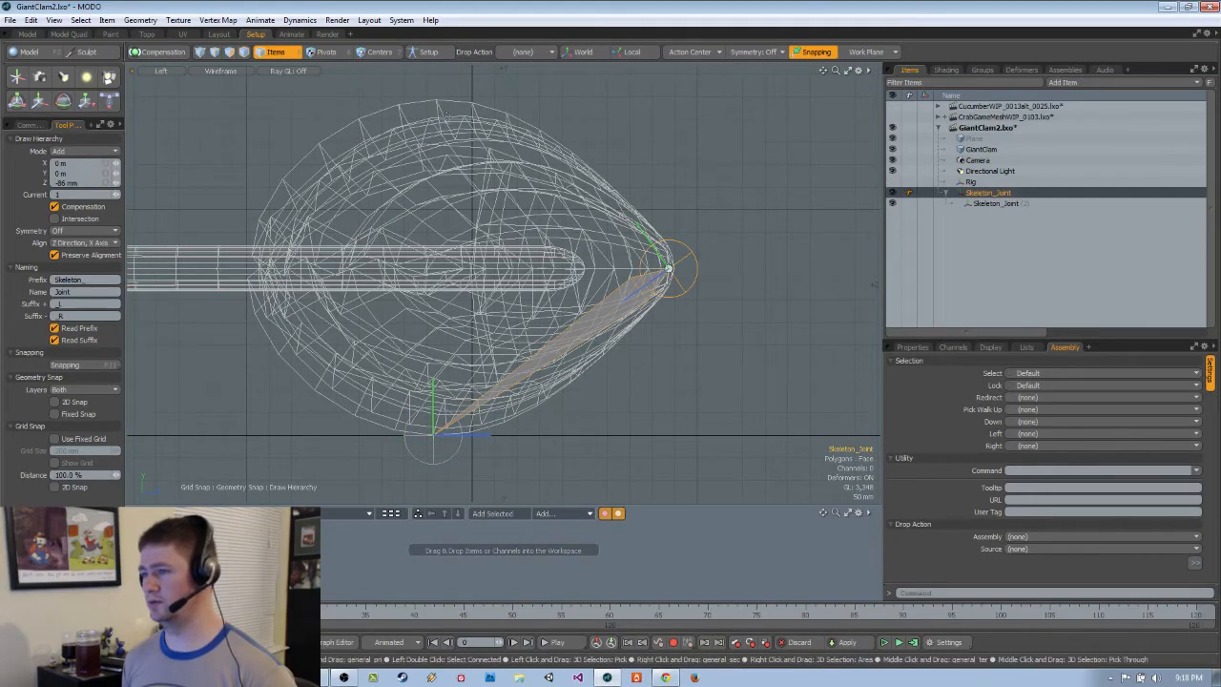
pyautogui.click(436, 98)
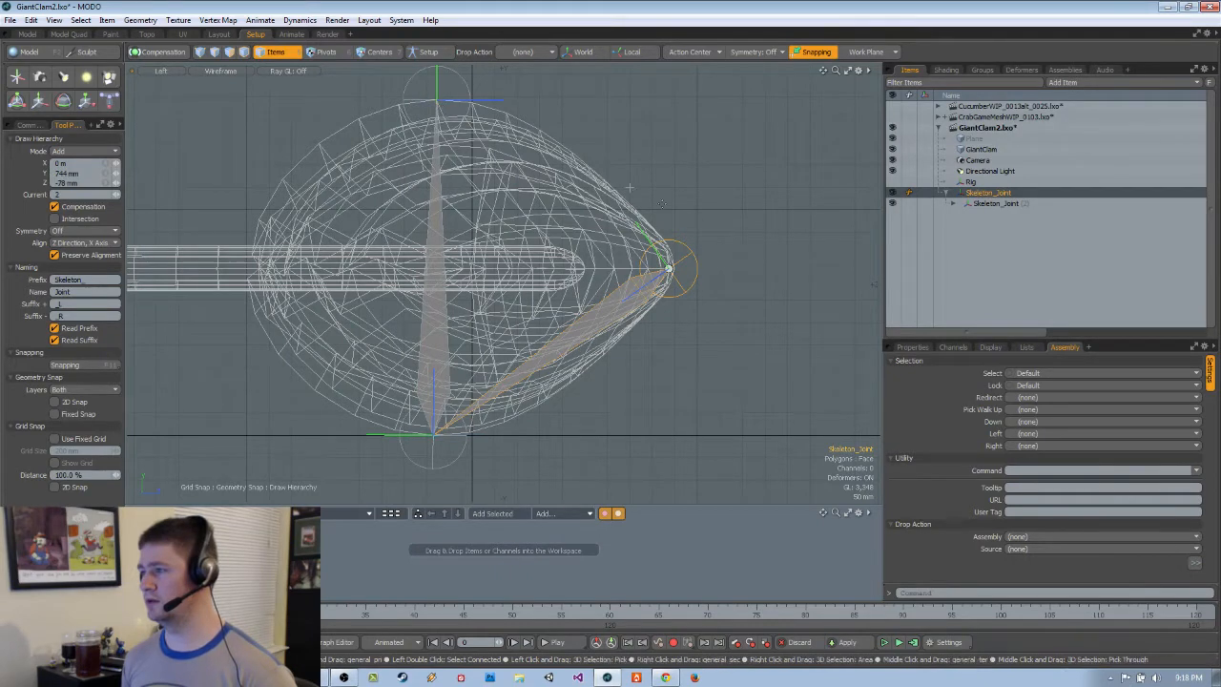
pyautogui.hotkey('ctrl', 'z')
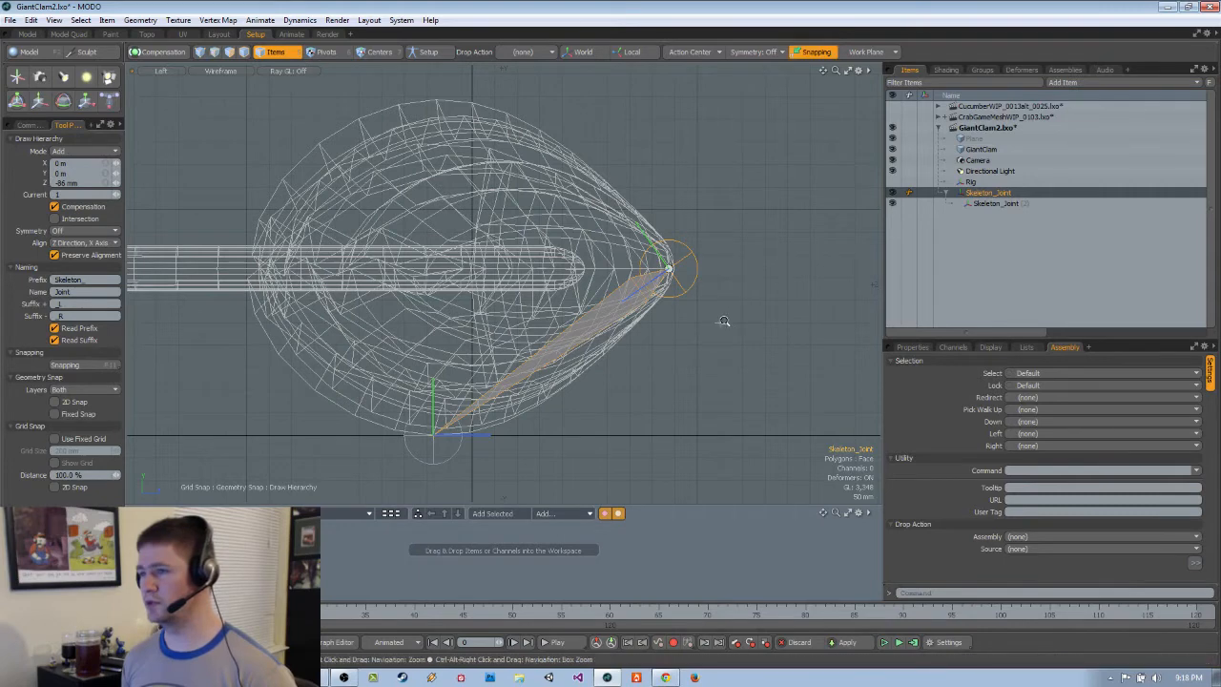
# Restart the Skeleton tool from the hinge joint and add a separate child joint at the peak of the upper shell
pyautogui.scroll(5, 706, 284)
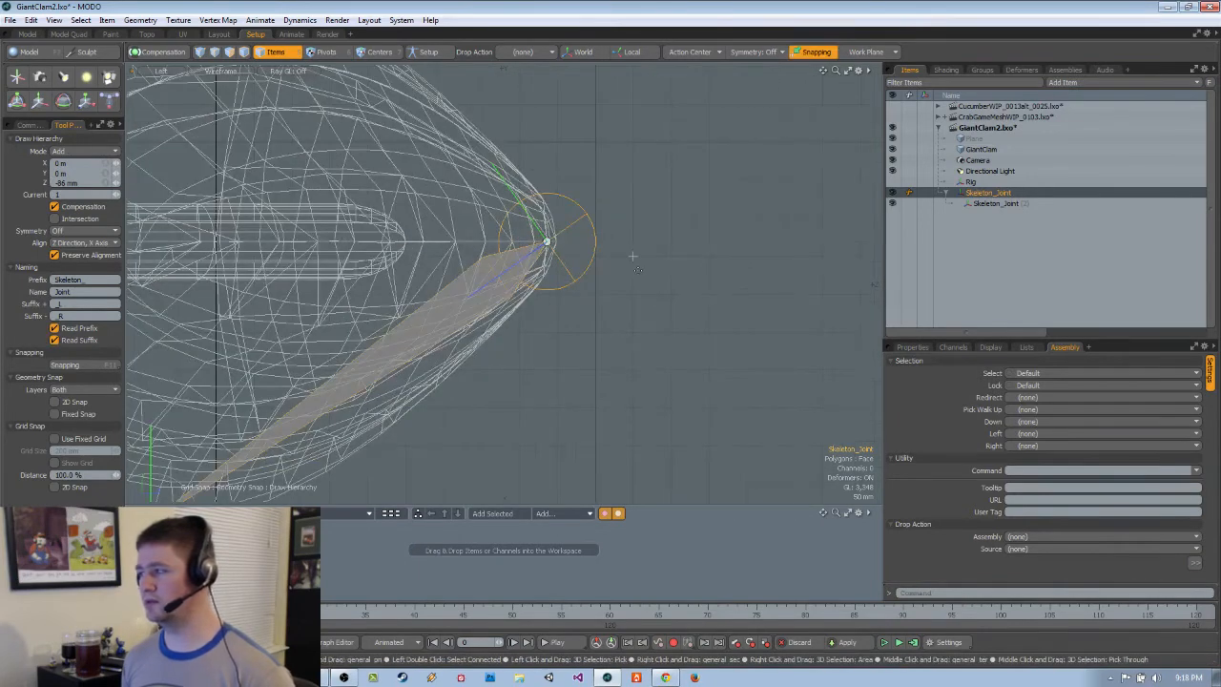
pyautogui.press('q')
pyautogui.scroll(-3, 706, 275)
pyautogui.click(684, 284)
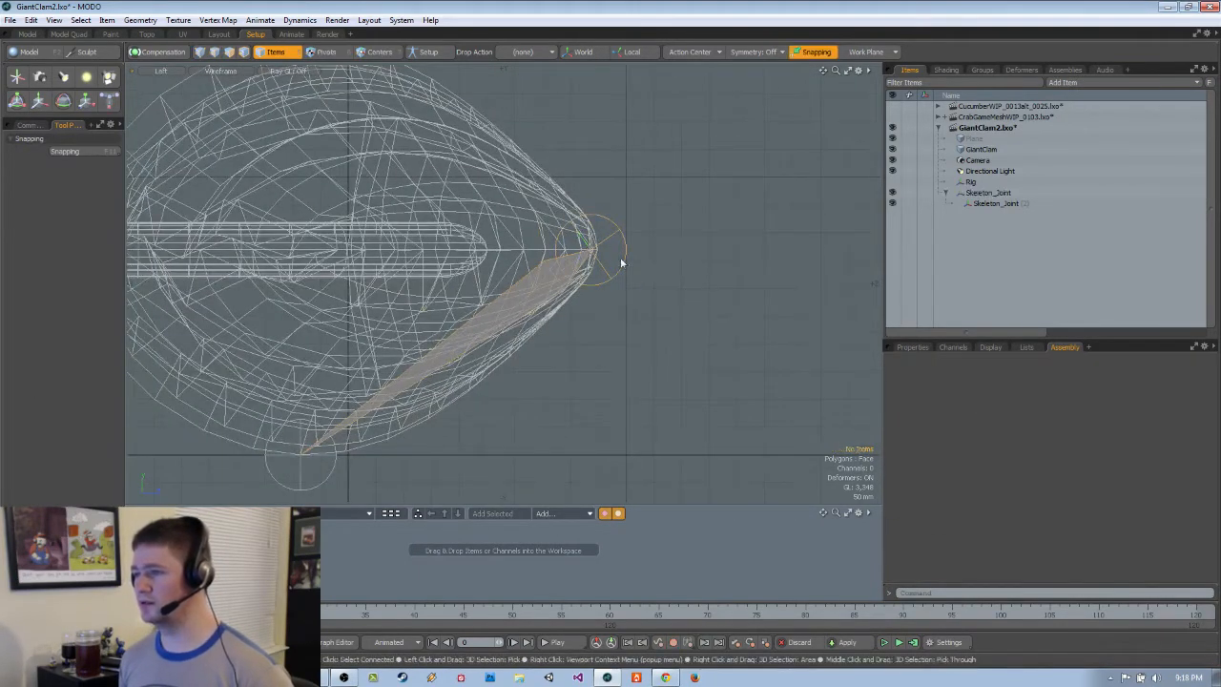
pyautogui.click(619, 239)
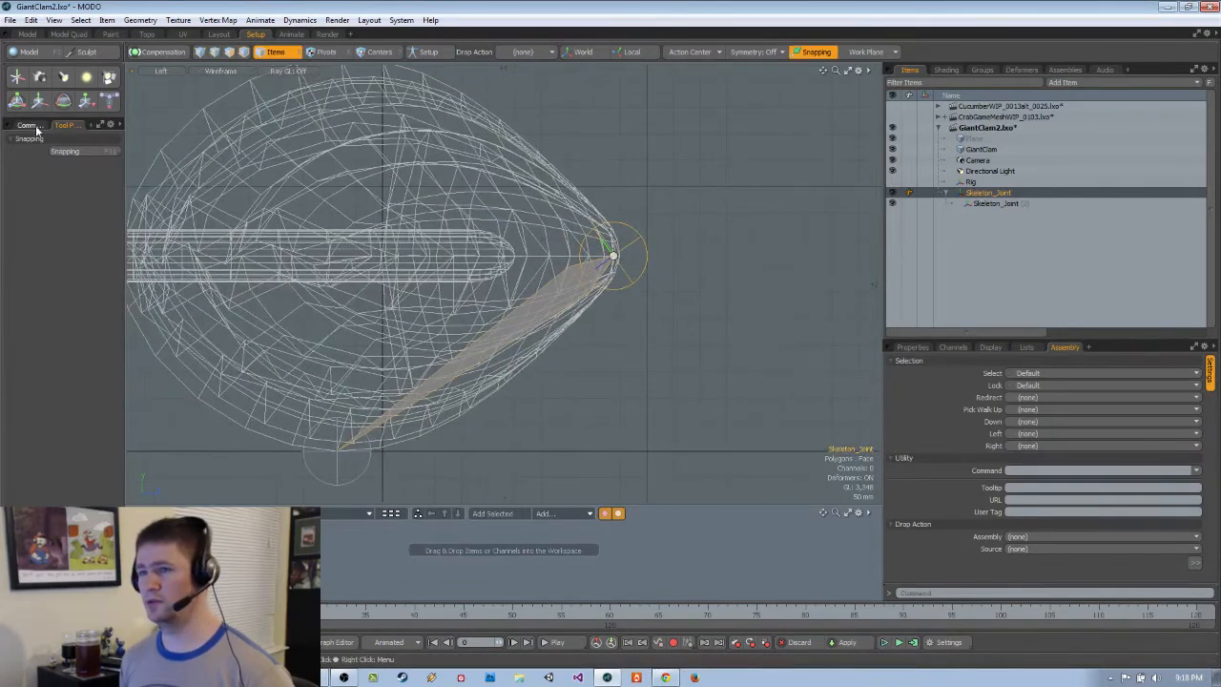
pyautogui.click(29, 125)
pyautogui.click(34, 169)
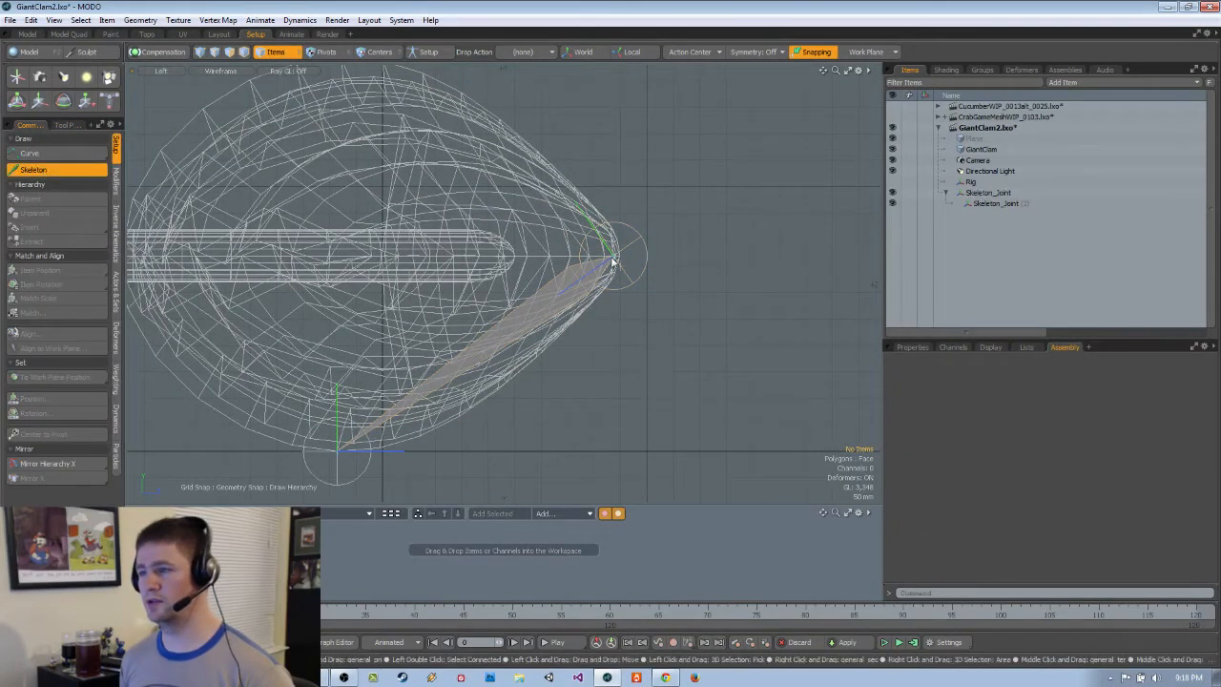
pyautogui.scroll(5, 618, 255)
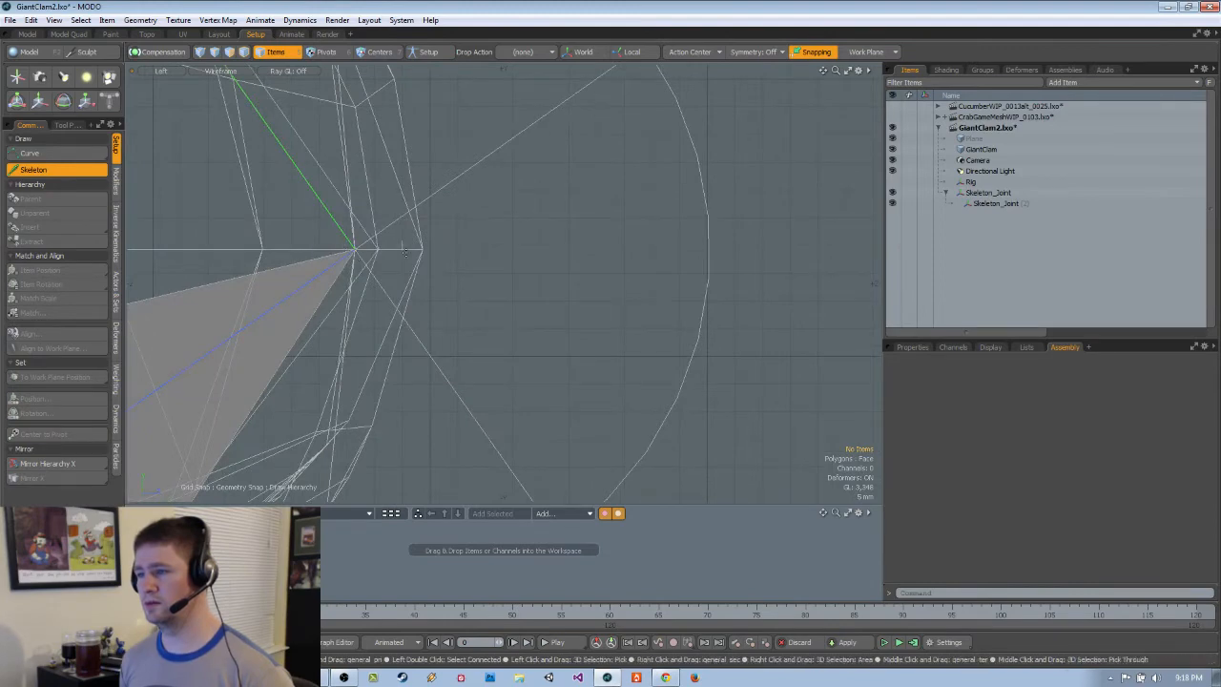
pyautogui.scroll(-6, 354, 253)
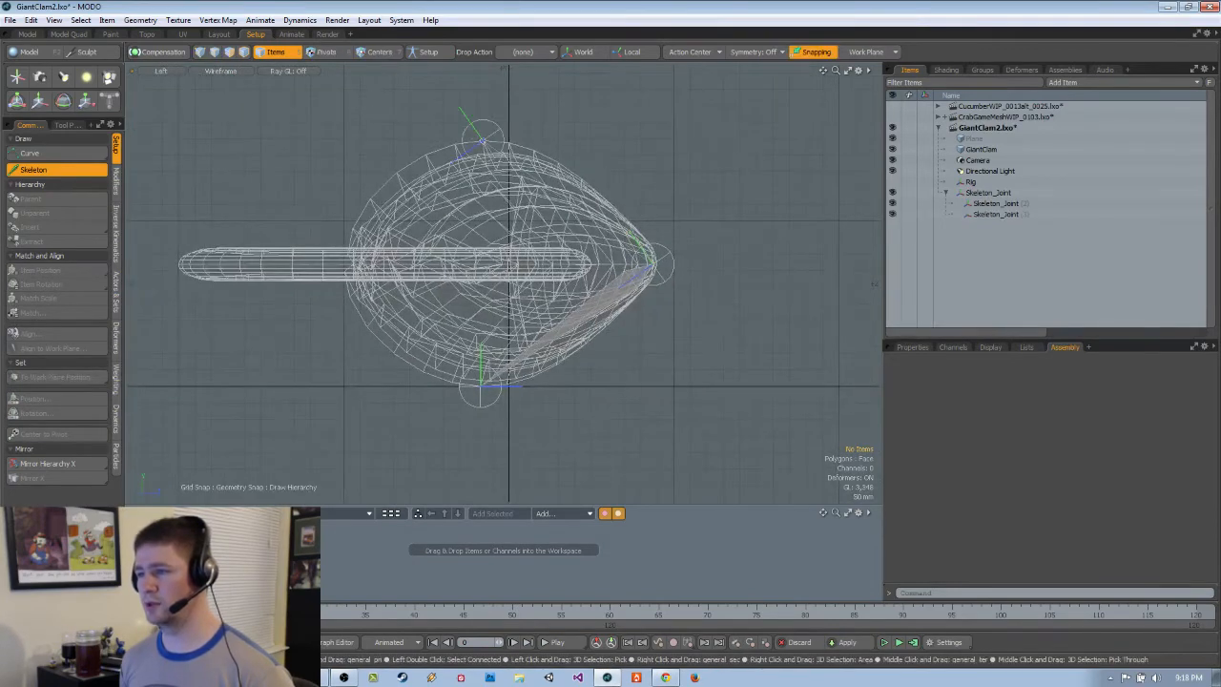
# Branch another child joint off the hinge joint to the near end of the clam's long inner body, at Y 370 mm and Z 250 mm
pyautogui.scroll(2, 658, 319)
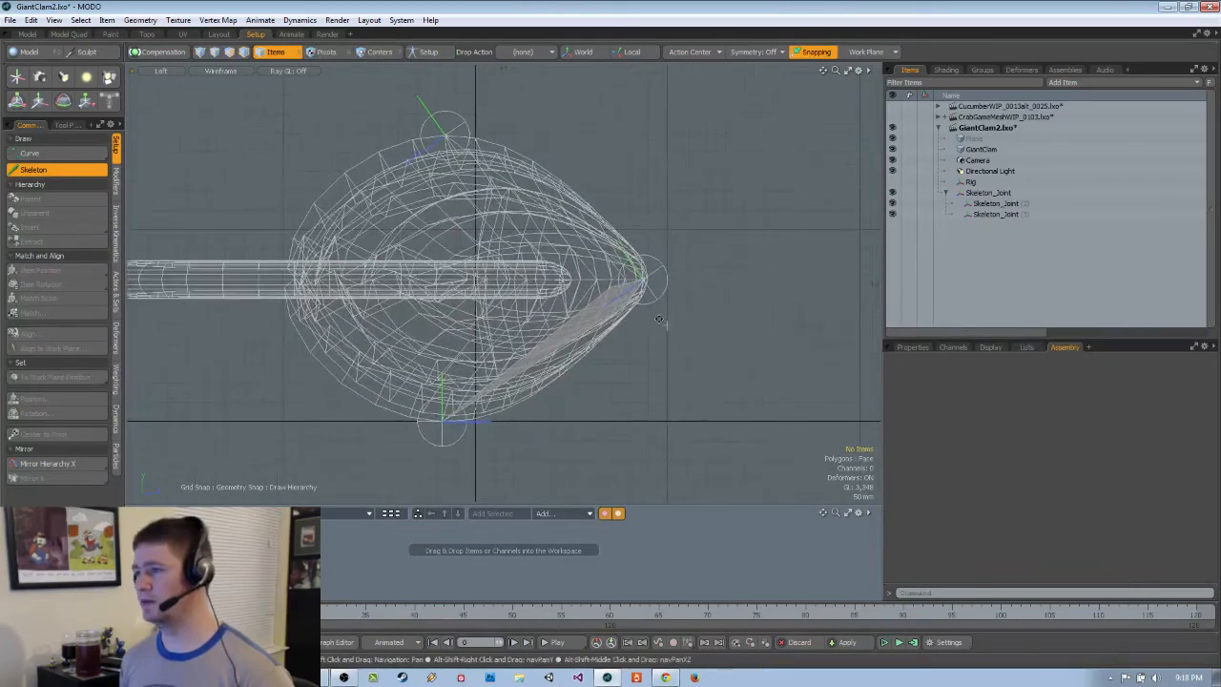
pyautogui.scroll(1, 684, 315)
pyautogui.scroll(-1, 744, 307)
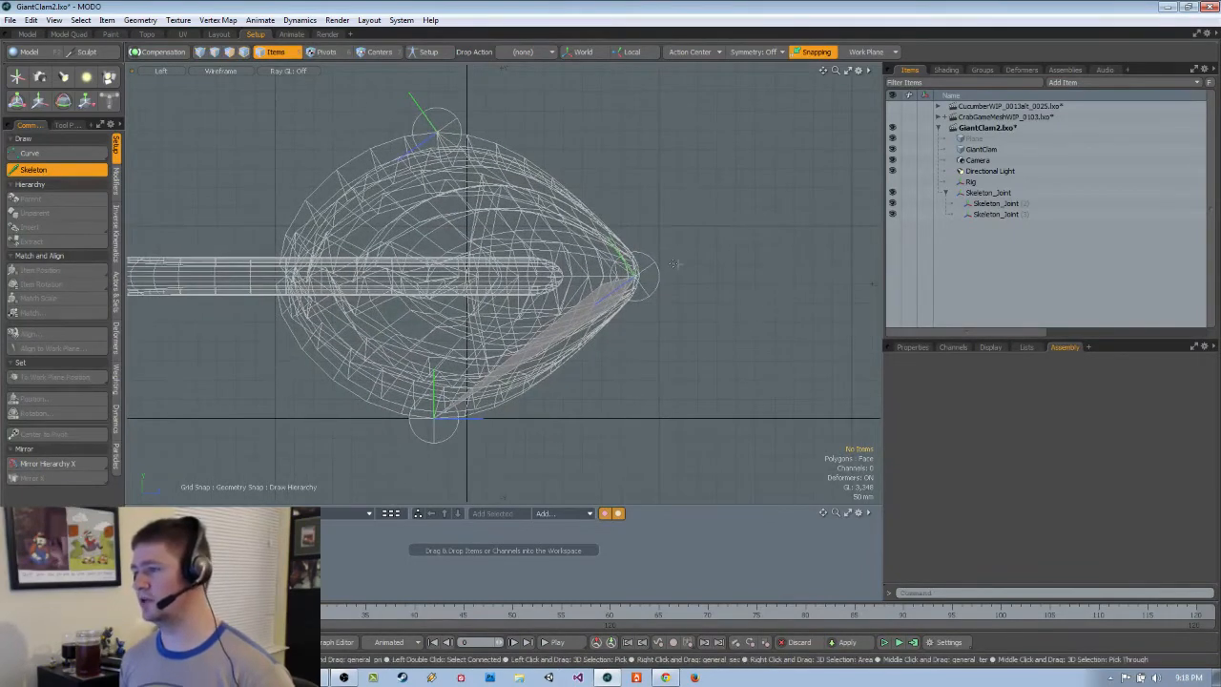
pyautogui.scroll(4, 632, 279)
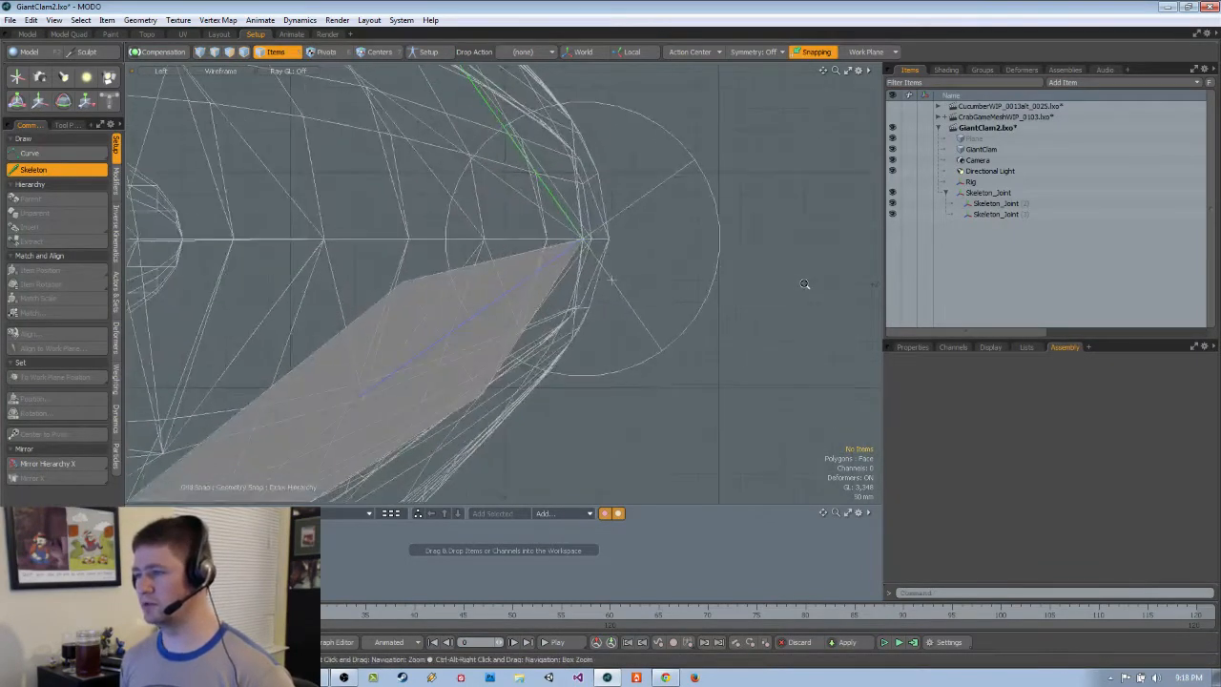
pyautogui.scroll(3, 593, 249)
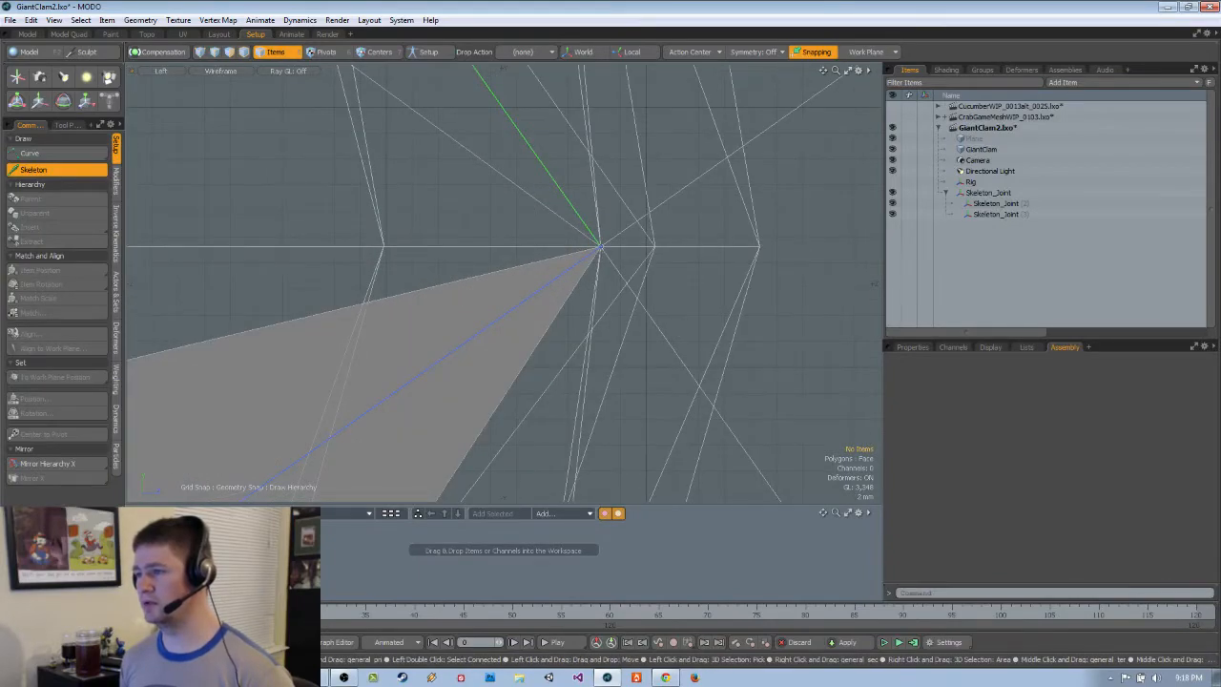
pyautogui.scroll(-7, 758, 250)
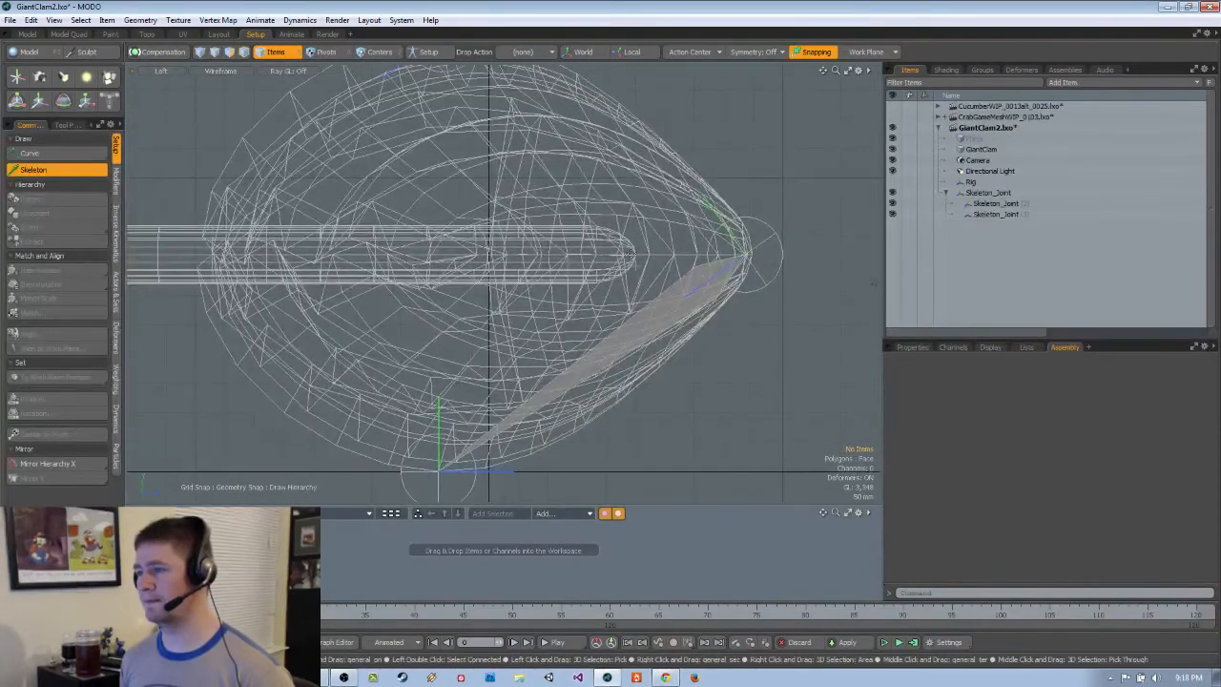
pyautogui.click(636, 254)
pyautogui.keyDown('ctrl'); pyautogui.keyDown('alt'); pyautogui.moveTo(637, 255); pyautogui.dragTo(479, 274); pyautogui.keyUp('alt'); pyautogui.keyUp('ctrl')
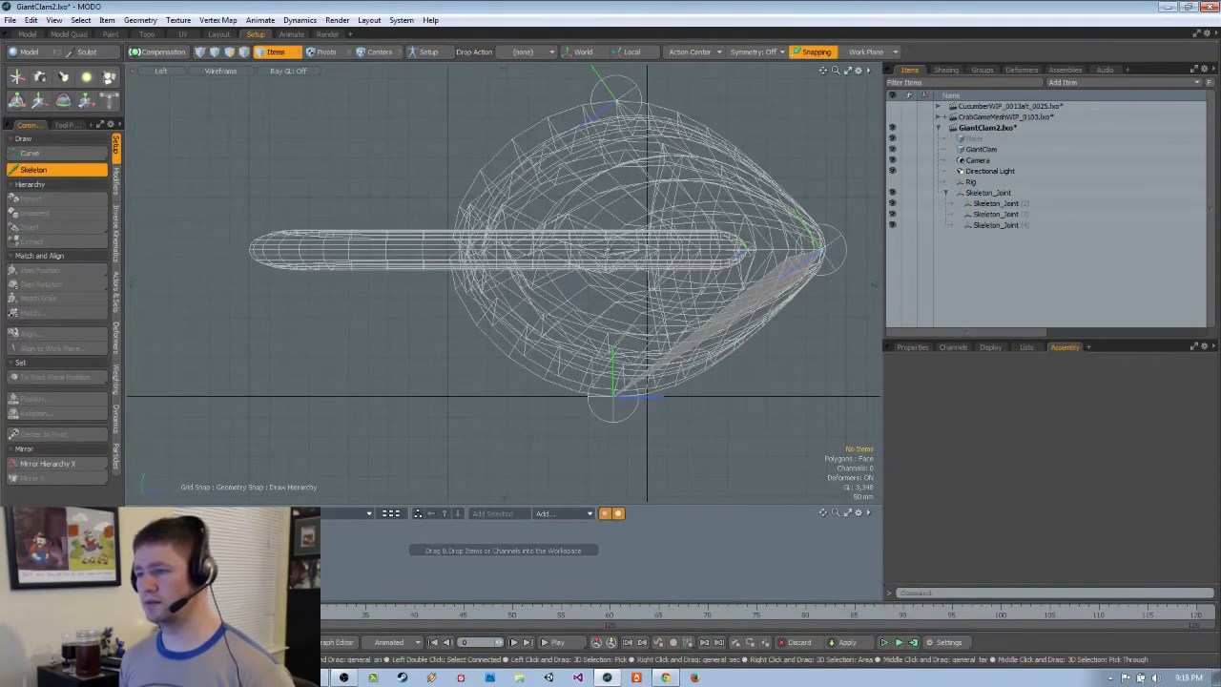
# Check the placement of the new joints in the Top view and return to the Left view
pyautogui.keyDown('alt'); pyautogui.keyDown('shift'); pyautogui.moveTo(644, 253); pyautogui.dragTo(622, 296); pyautogui.keyUp('shift'); pyautogui.keyUp('alt')
pyautogui.hotkey('ctrl', 'space')
pyautogui.click(615, 204)
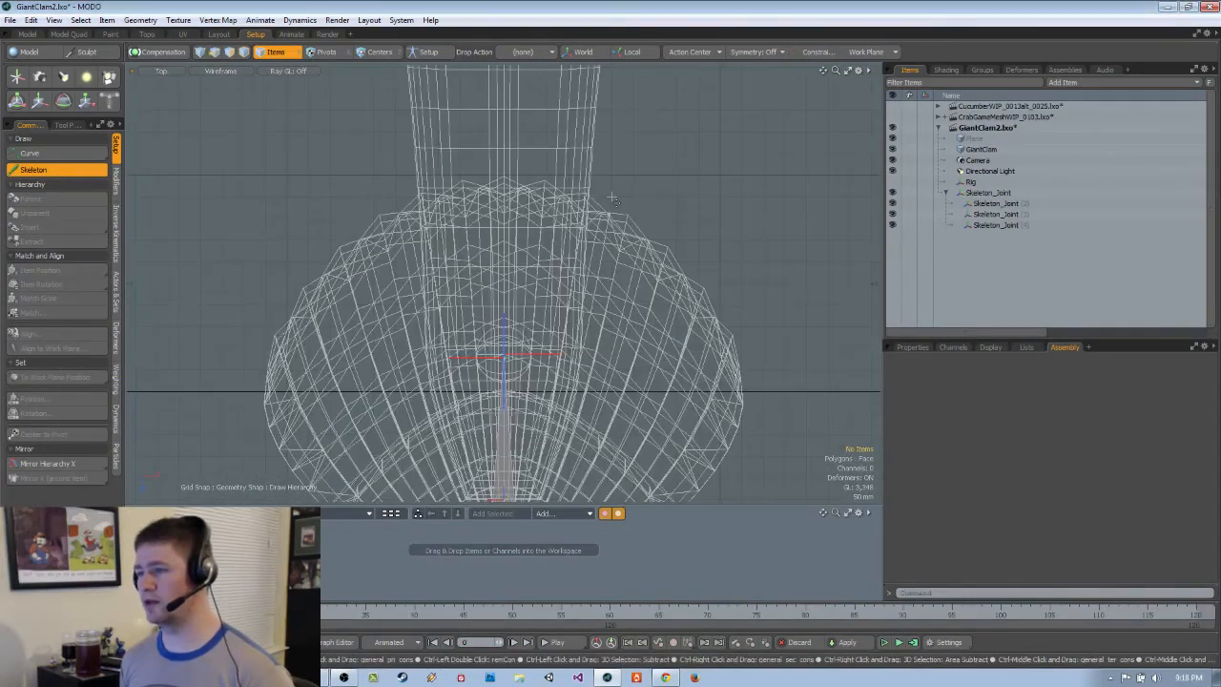
pyautogui.scroll(-3, 613, 203)
pyautogui.scroll(2, 614, 204)
pyautogui.hotkey('ctrl', 'space')
pyautogui.click(528, 227)
pyautogui.keyDown('ctrl'); pyautogui.keyDown('alt'); pyautogui.moveTo(554, 236); pyautogui.dragTo(626, 218); pyautogui.keyUp('alt'); pyautogui.keyUp('ctrl')
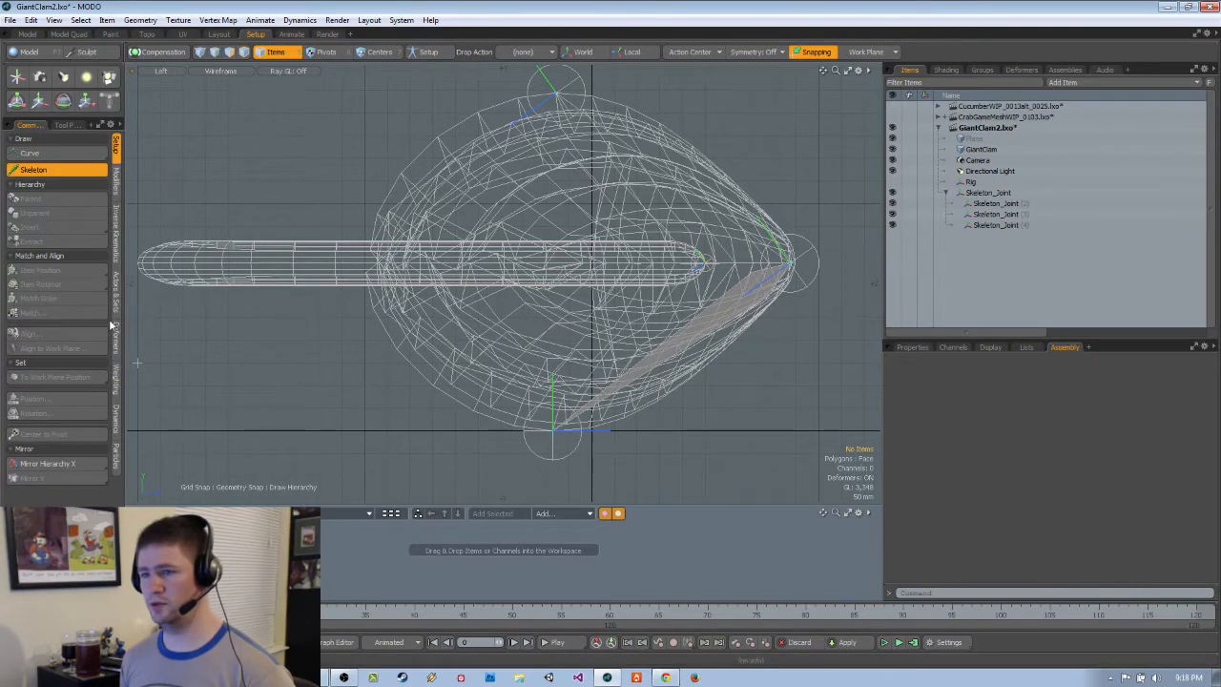
# Undo the latest change to the inner body joint, leave the Skeleton tool and select that joint's locator
pyautogui.click(59, 126)
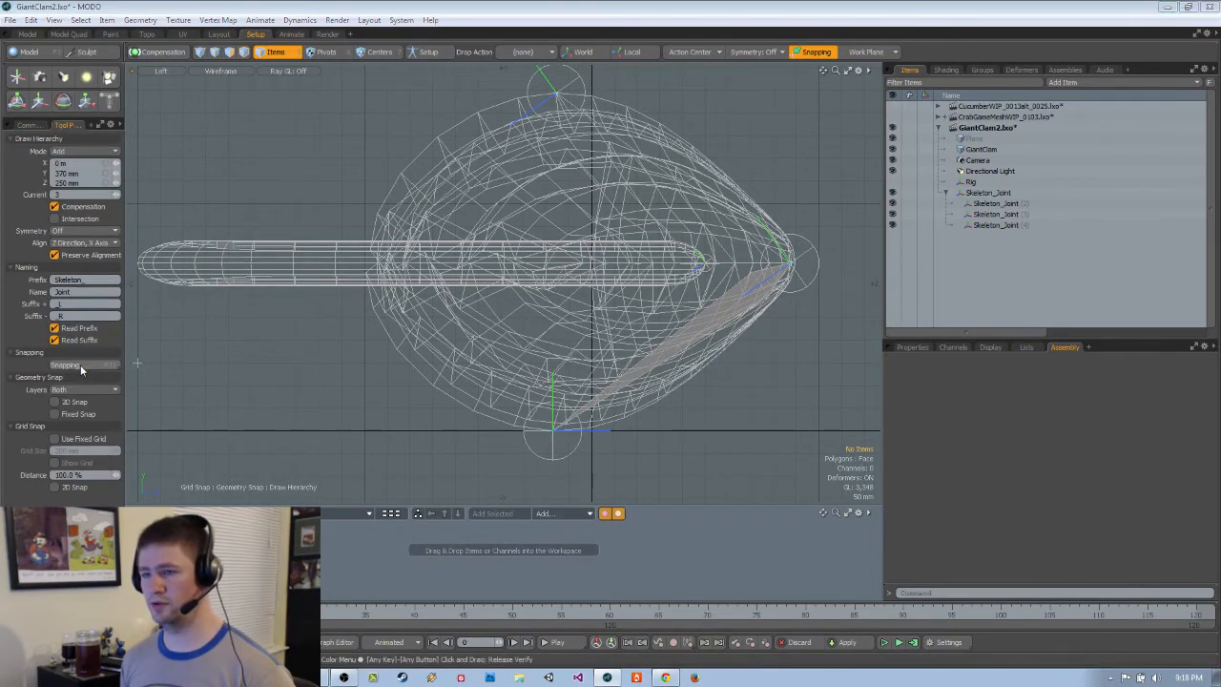
pyautogui.hotkey('ctrl', 'z')
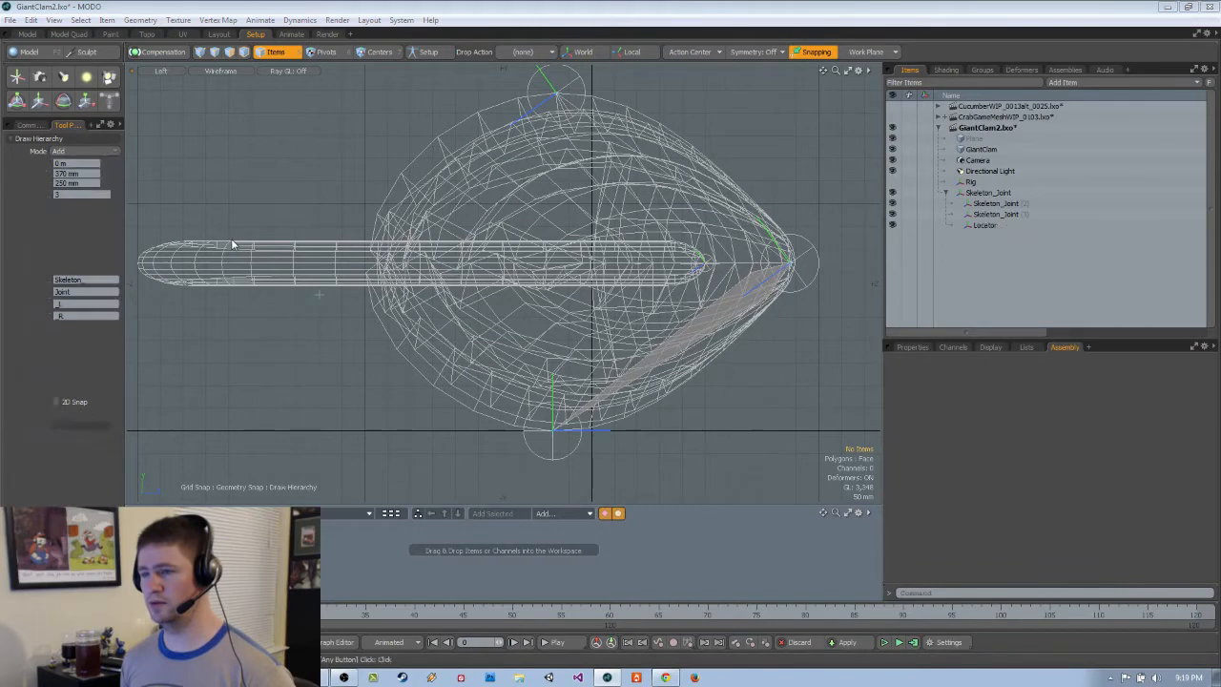
pyautogui.click(493, 10)
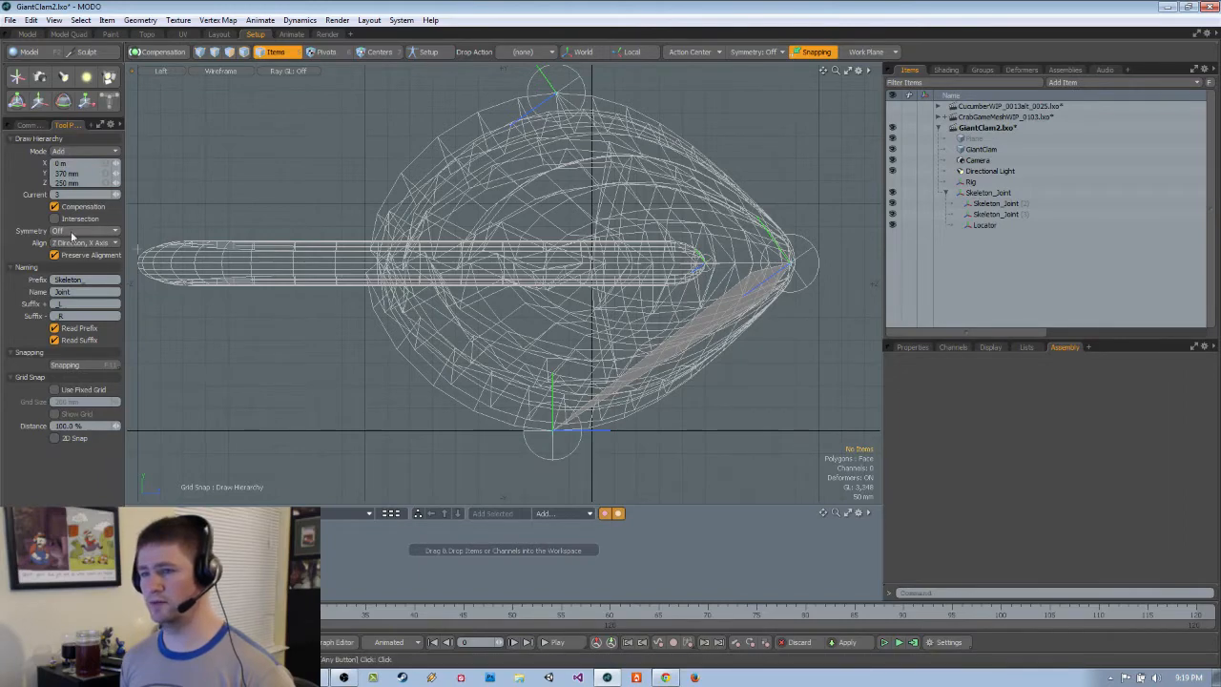
pyautogui.moveTo(618, 260)
pyautogui.keyDown('ctrl'); pyautogui.keyDown('alt'); pyautogui.mouseDown()
pyautogui.moveTo(689, 252)
pyautogui.moveTo(592, 250)
pyautogui.mouseUp(); pyautogui.keyUp('alt'); pyautogui.keyUp('ctrl')
pyautogui.press('space')
pyautogui.click(989, 226)
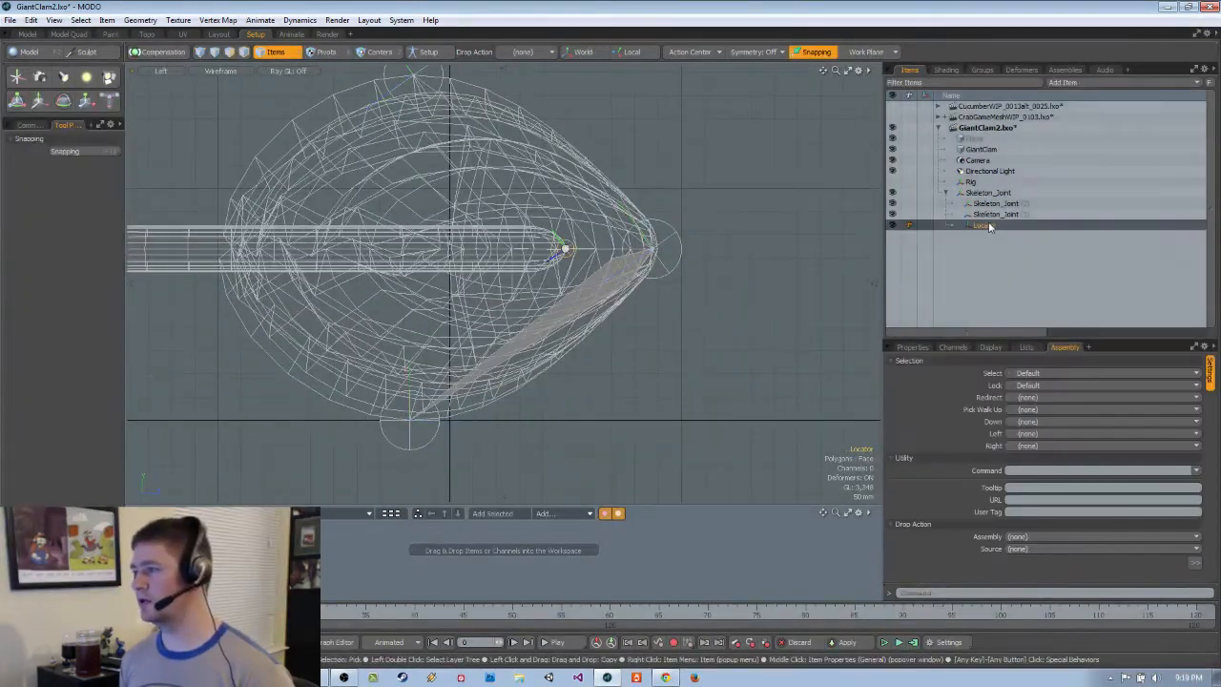
# Select the hinge joint and examine its pivot with the Rotate tool, leaving the tool without rotating
pyautogui.keyDown('ctrl'); pyautogui.keyDown('alt'); pyautogui.moveTo(687, 330); pyautogui.dragTo(618, 300); pyautogui.keyUp('alt'); pyautogui.keyUp('ctrl')
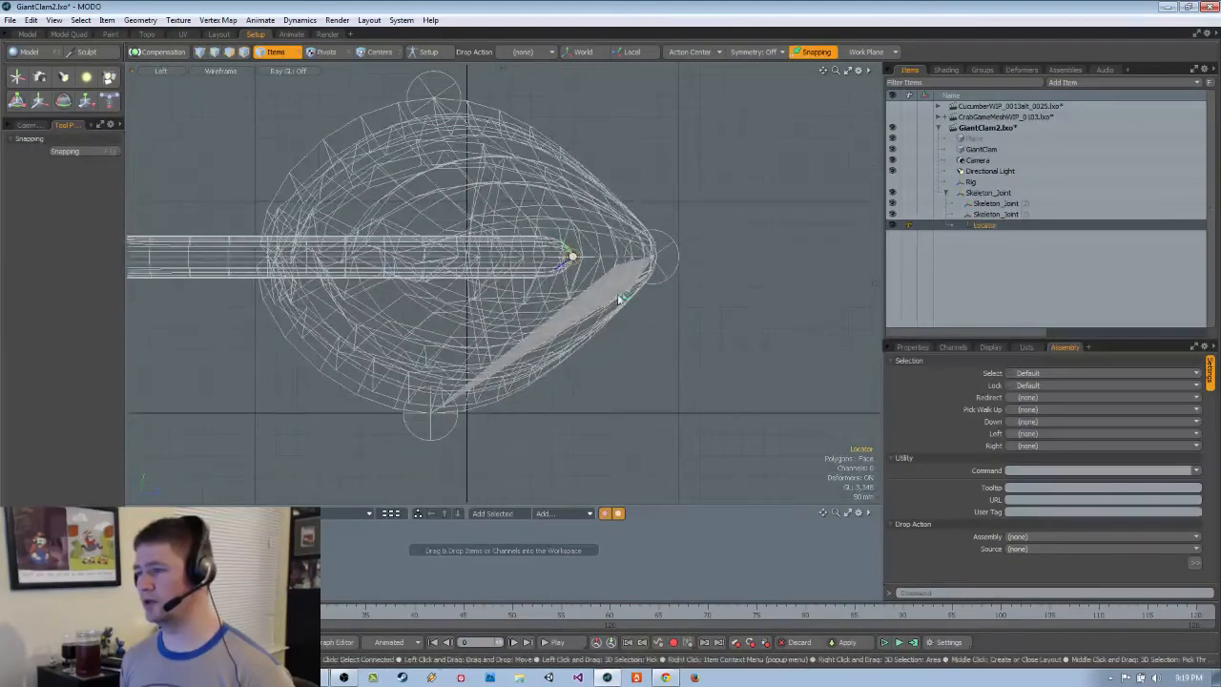
pyautogui.click(674, 273)
pyautogui.keyDown('alt'); pyautogui.moveTo(696, 283); pyautogui.dragTo(754, 318); pyautogui.keyUp('alt')
pyautogui.keyDown('ctrl'); pyautogui.keyDown('alt'); pyautogui.moveTo(753, 317); pyautogui.dragTo(727, 319); pyautogui.keyUp('alt'); pyautogui.keyUp('ctrl')
pyautogui.press('e')
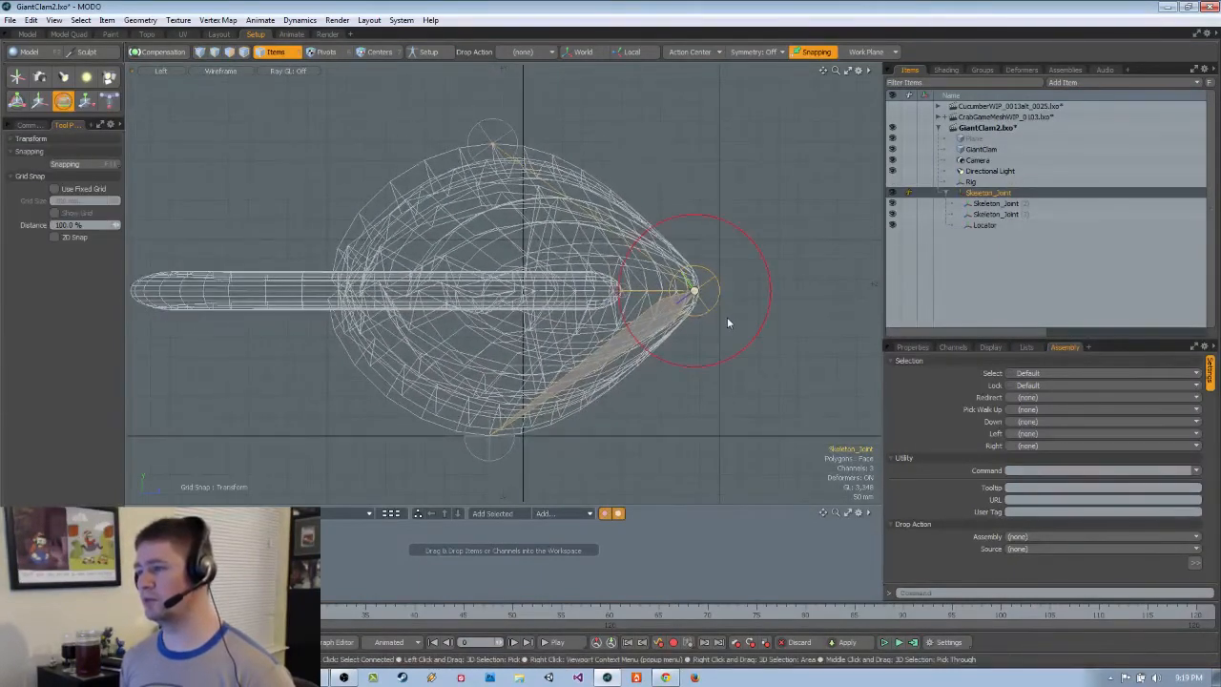
pyautogui.press('space')
# Try to move the lower shell joint with the Move tool, and undo the move
pyautogui.click(997, 203)
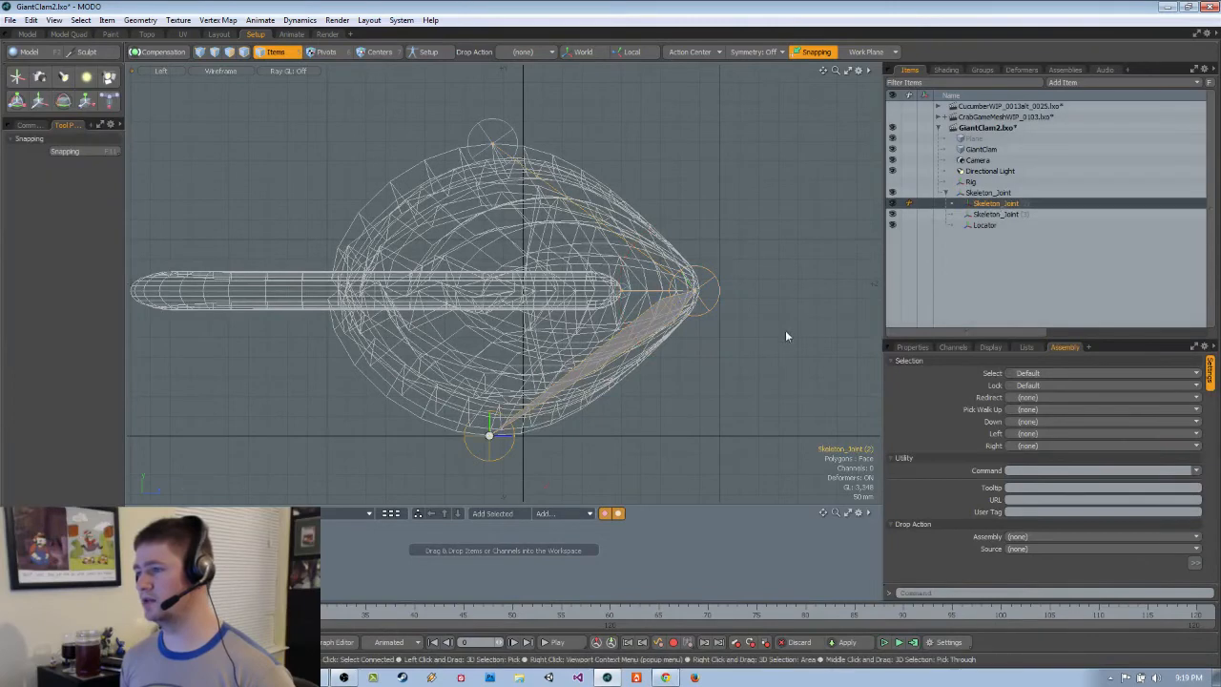
pyautogui.press('w')
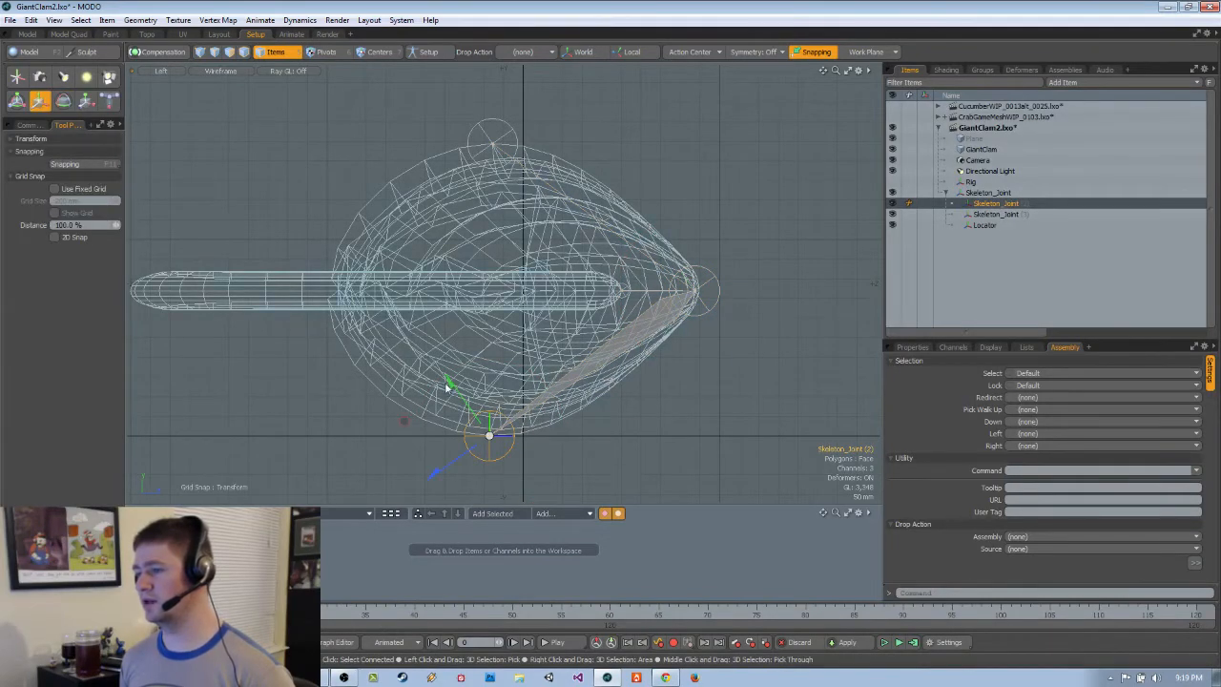
pyautogui.moveTo(445, 386); pyautogui.dragTo(410, 324)
pyautogui.hotkey('ctrl', 'z')
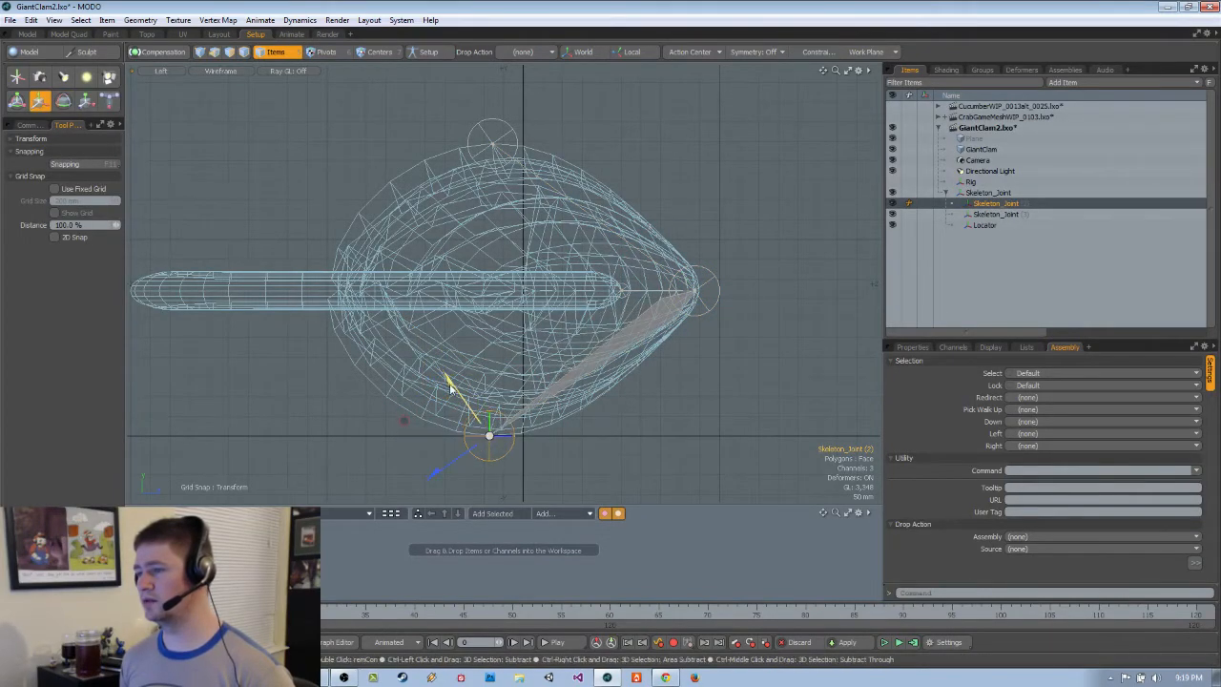
# Try to move the inner body locator and the upper shell joint, undo the move and leave the Move tool
pyautogui.click(990, 225)
pyautogui.press('x')
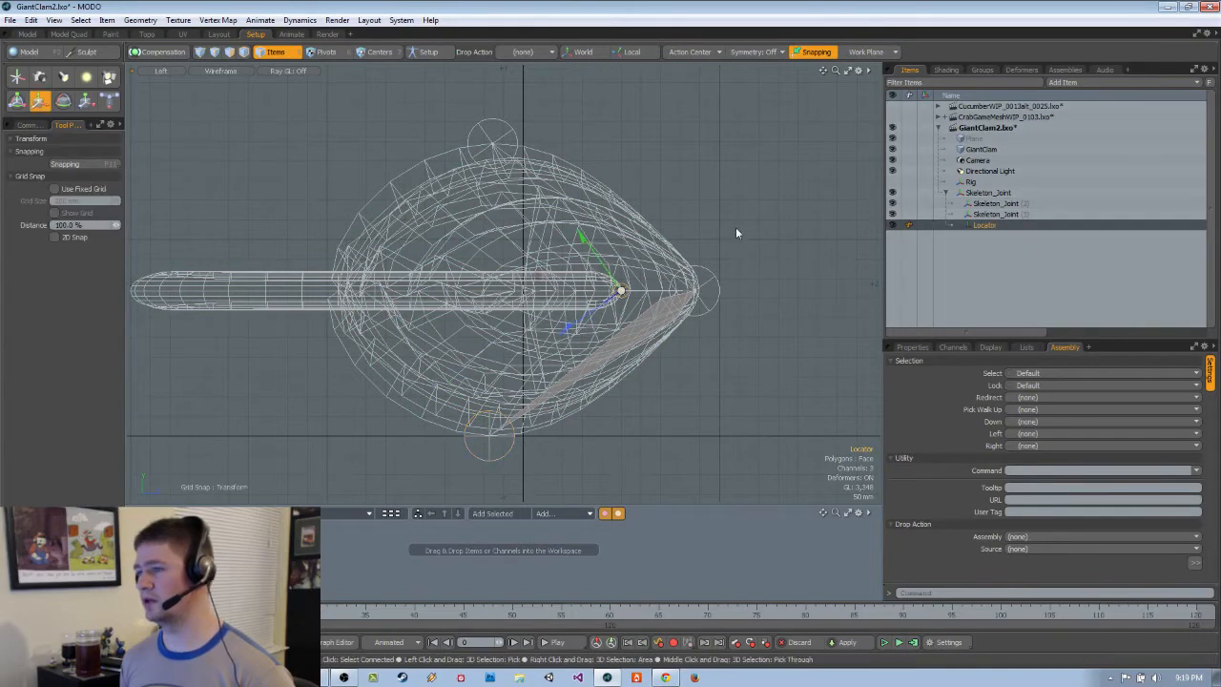
pyautogui.moveTo(531, 307); pyautogui.dragTo(516, 267)
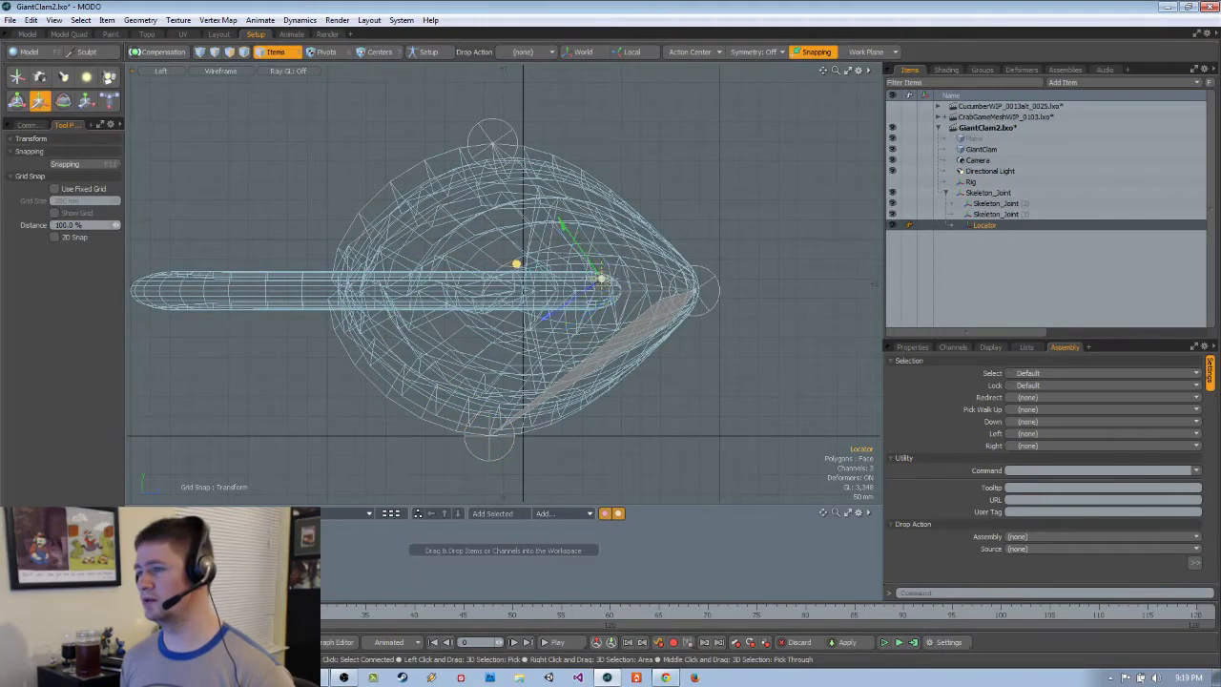
pyautogui.click(992, 215)
pyautogui.moveTo(399, 134)
pyautogui.mouseDown()
pyautogui.moveTo(436, 147)
pyautogui.moveTo(398, 125)
pyautogui.mouseUp()
pyautogui.hotkey('ctrl', 'z')
pyautogui.press('x')
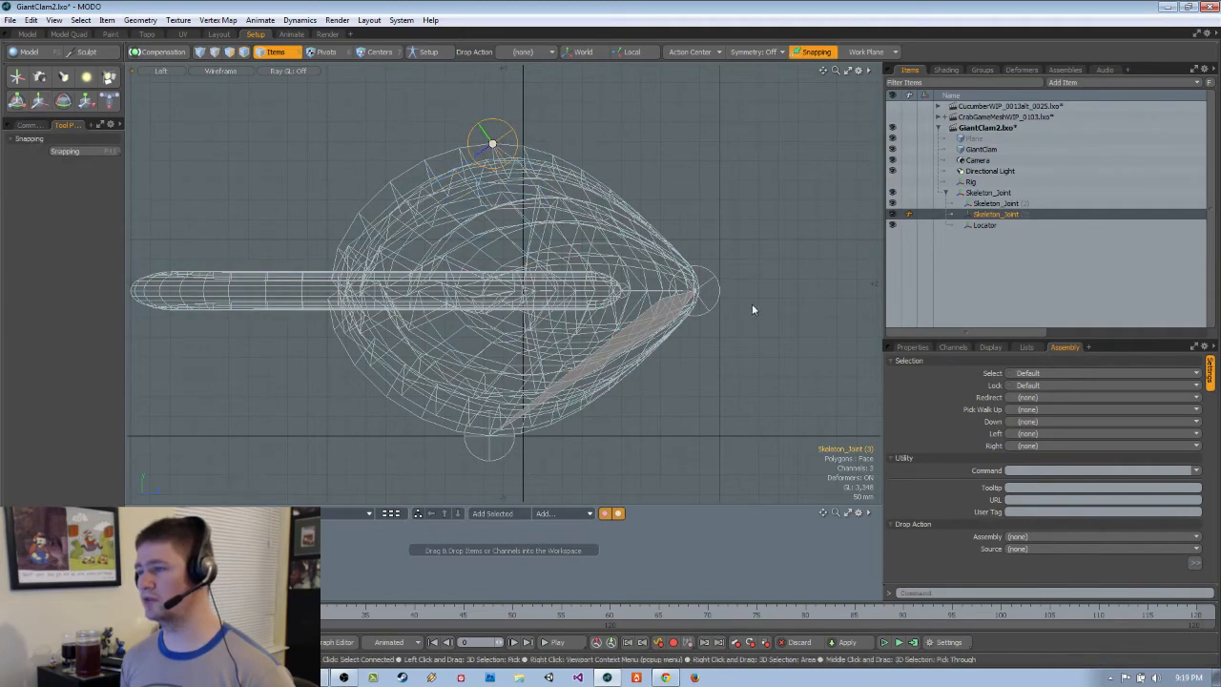
pyautogui.scroll(3, 763, 301)
pyautogui.scroll(-3, 692, 324)
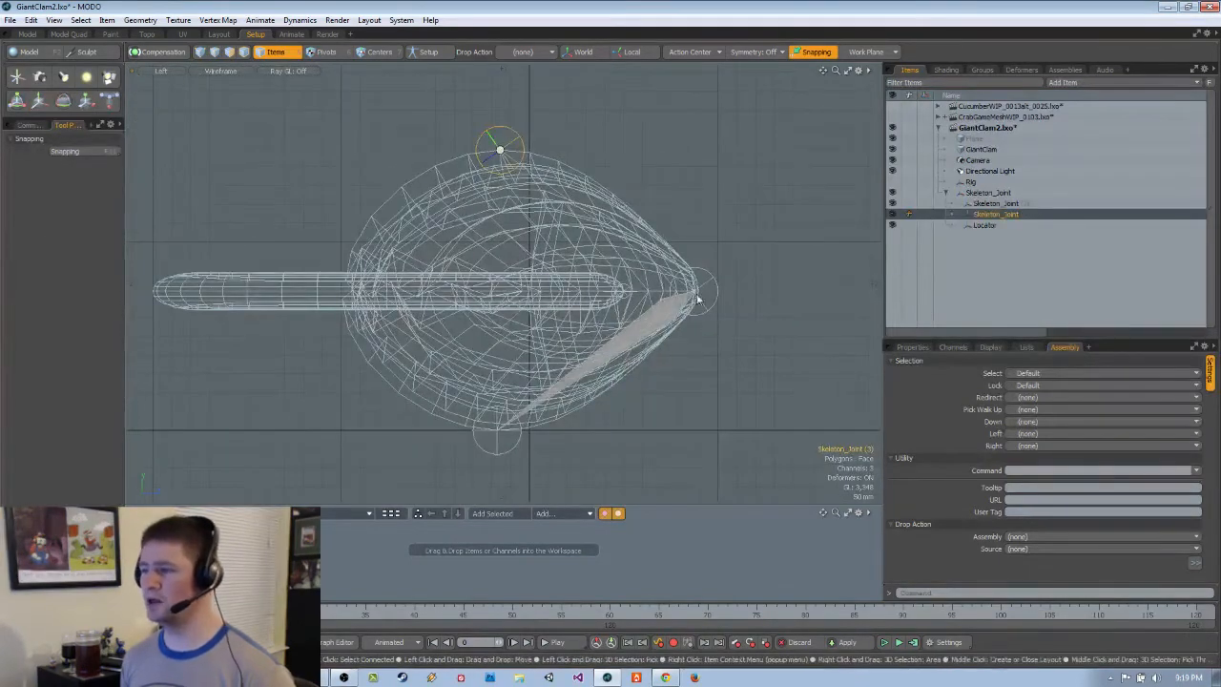
pyautogui.click(713, 281)
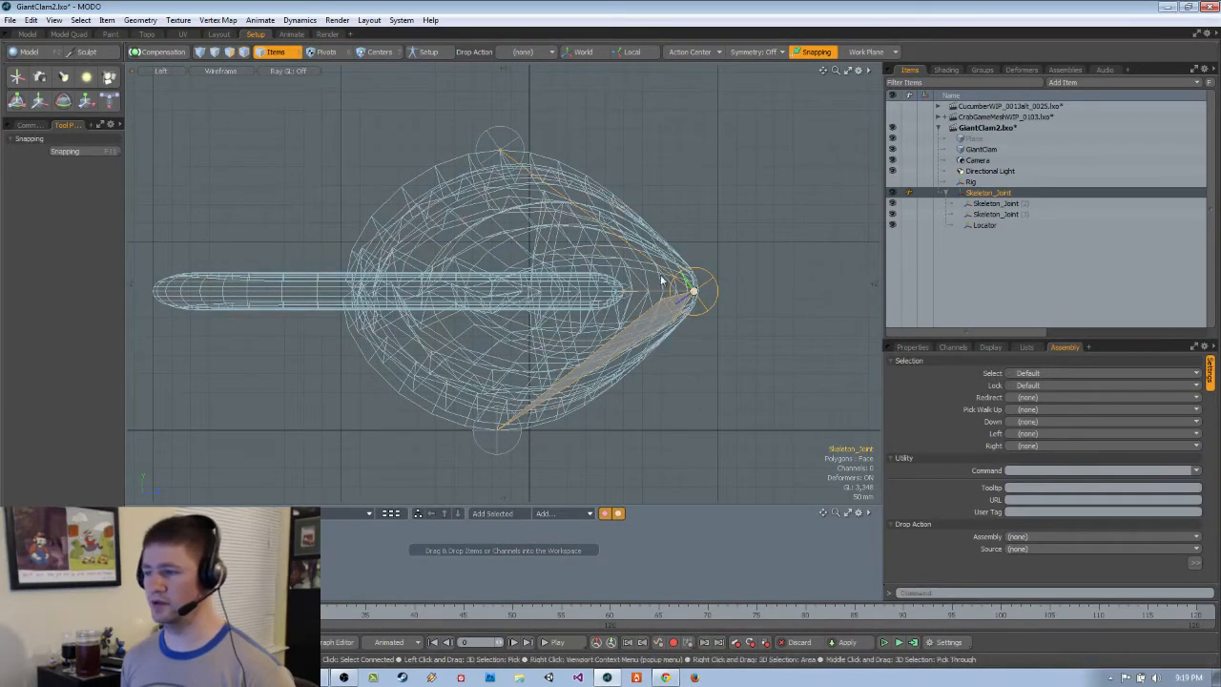
pyautogui.click(728, 260)
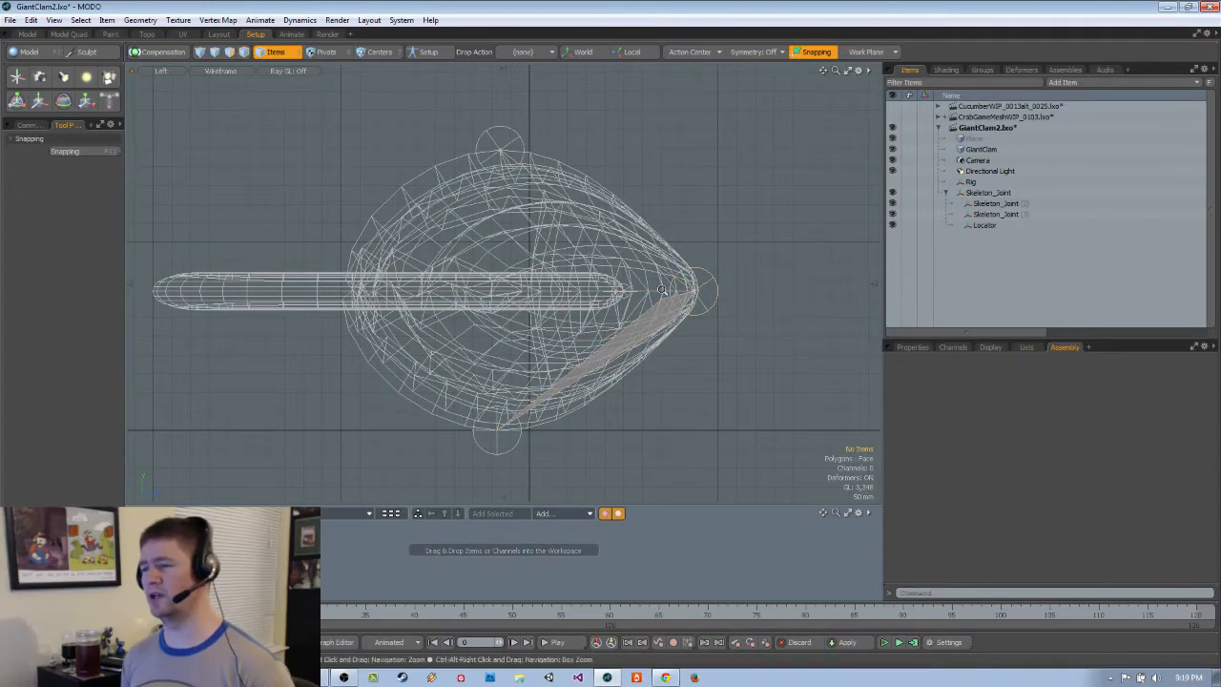
pyautogui.scroll(5, 754, 300)
pyautogui.scroll(-4, 749, 281)
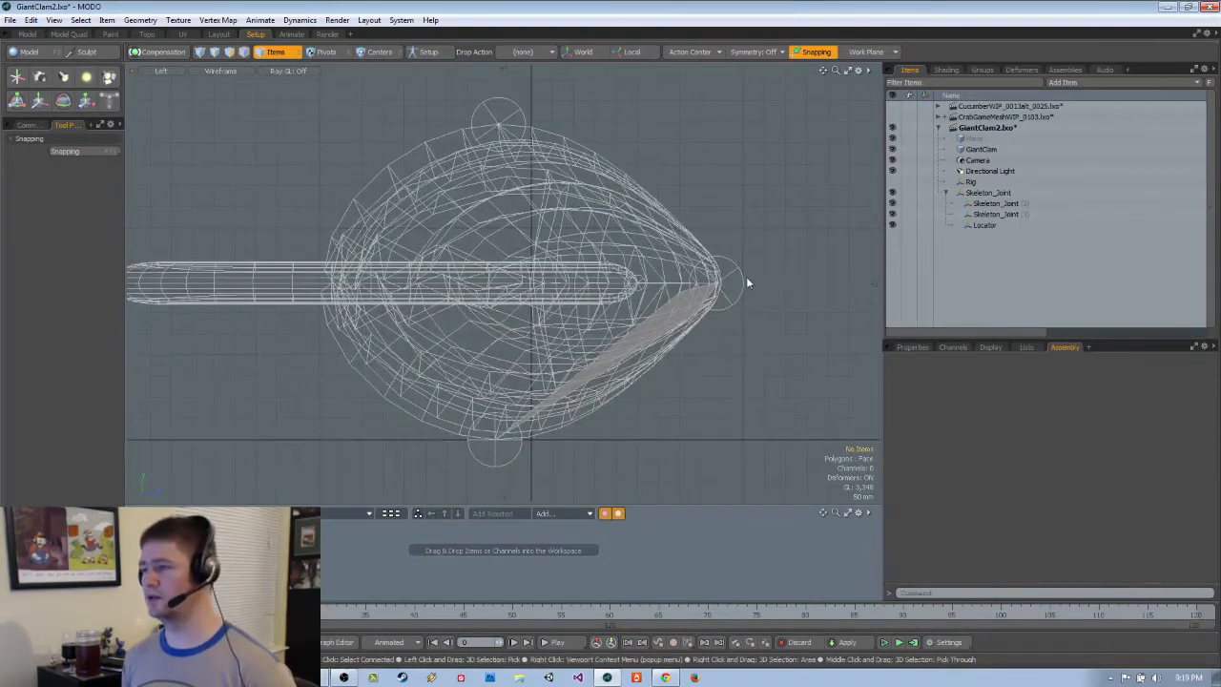
# Duplicate the inner body locator, check the copy's transform properties and delete the copy
pyautogui.click(638, 282)
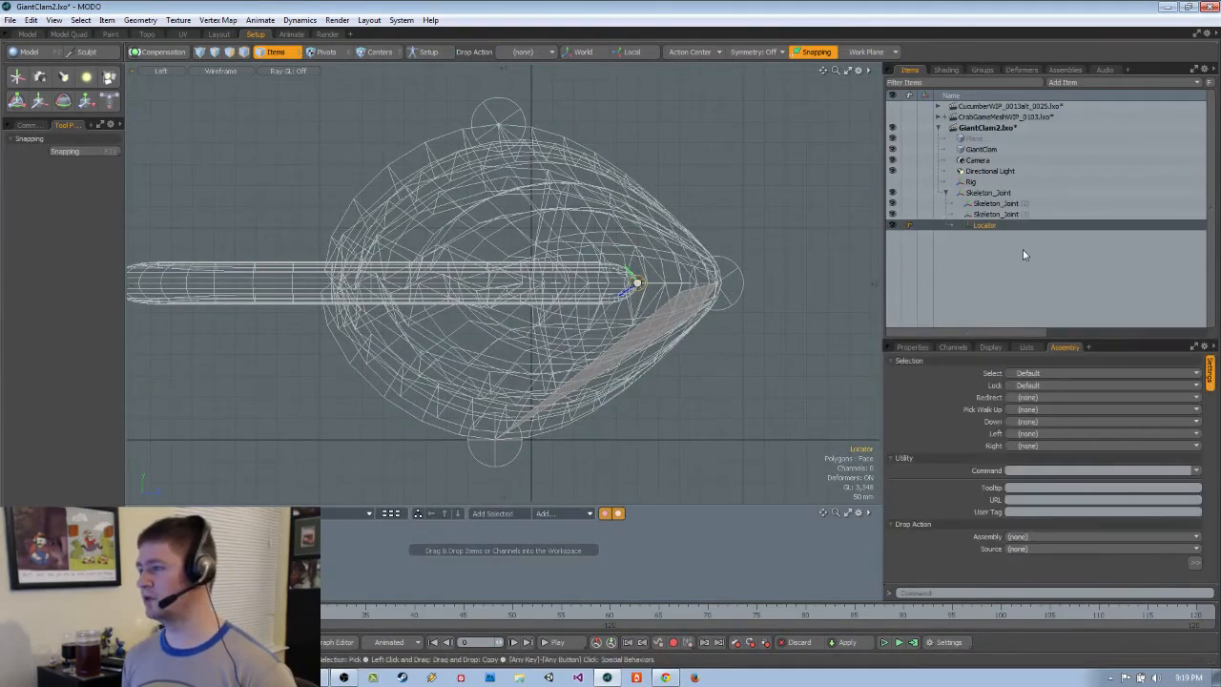
pyautogui.moveTo(760, 315)
pyautogui.keyDown('alt'); pyautogui.keyDown('shift'); pyautogui.mouseDown()
pyautogui.moveTo(788, 322)
pyautogui.moveTo(761, 323)
pyautogui.mouseUp(); pyautogui.keyUp('shift'); pyautogui.keyUp('alt')
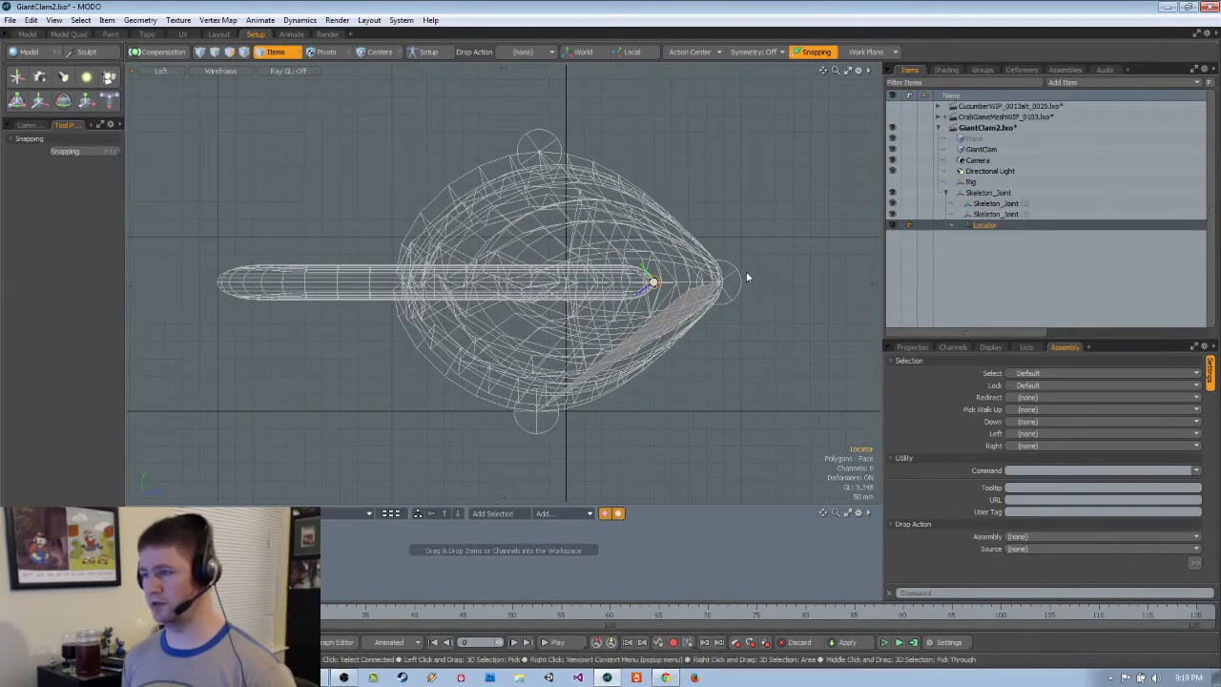
pyautogui.hotkey('ctrl', 'd')
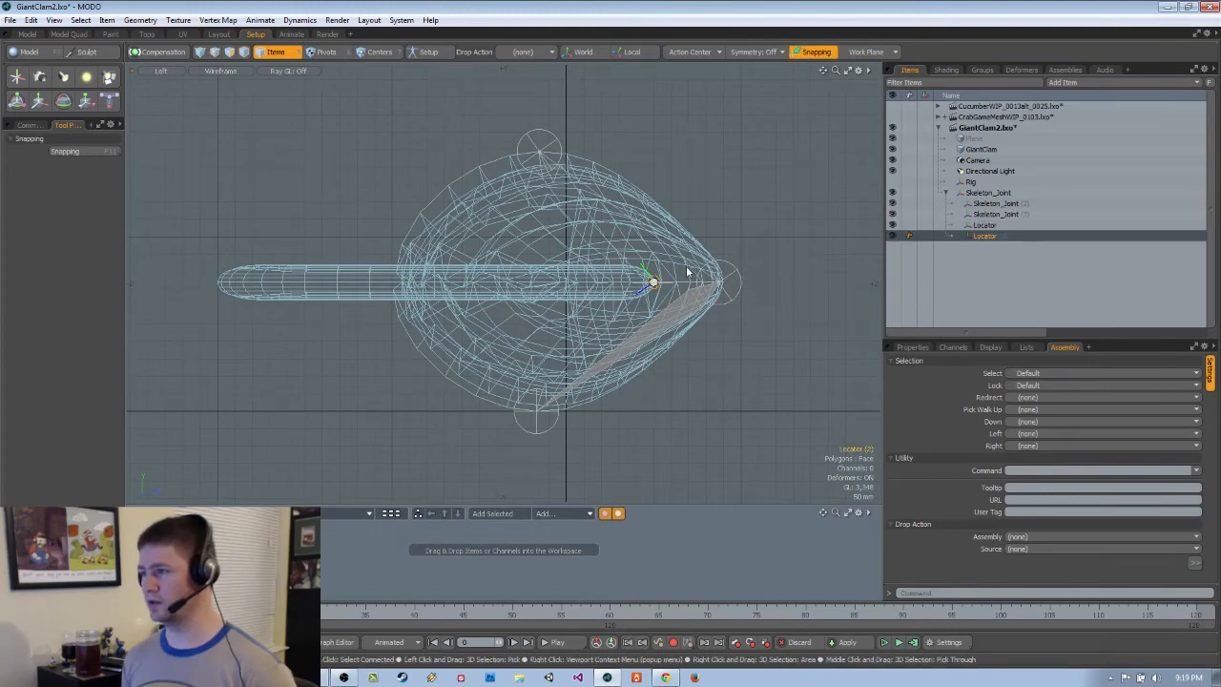
pyautogui.press('w')
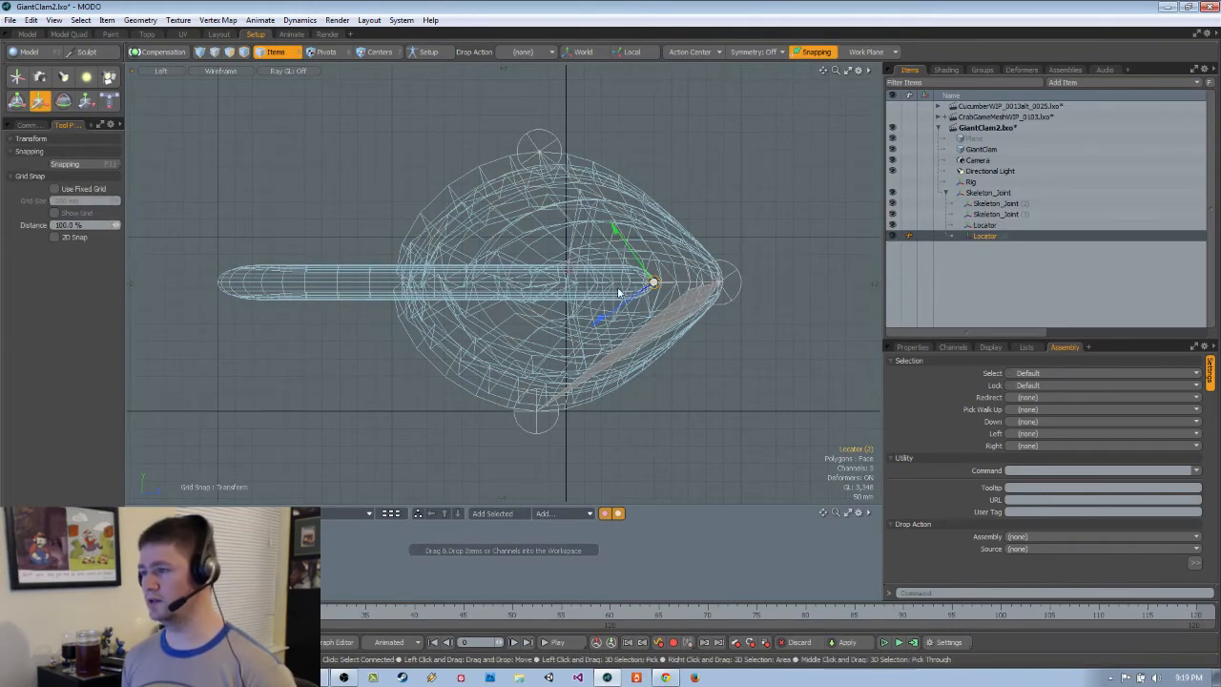
pyautogui.keyDown('ctrl'); pyautogui.keyDown('alt'); pyautogui.moveTo(714, 300); pyautogui.dragTo(794, 258); pyautogui.keyUp('alt'); pyautogui.keyUp('ctrl')
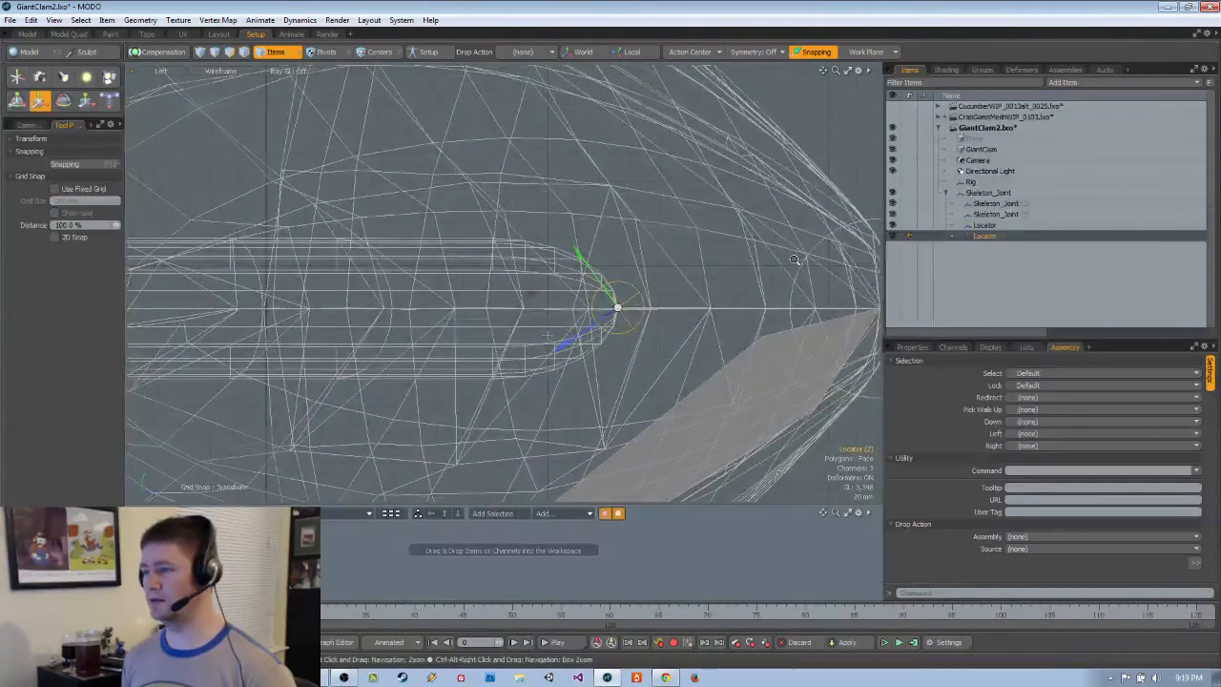
pyautogui.press('a')
pyautogui.click(912, 347)
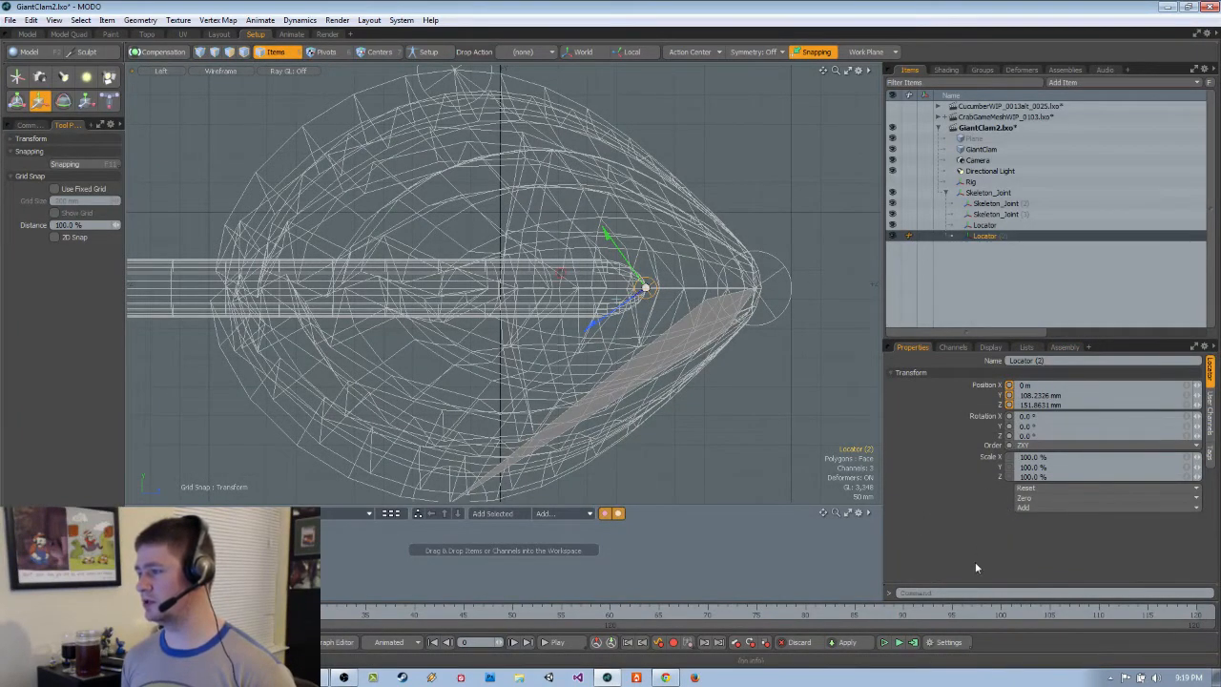
pyautogui.press('Delete')
# Convert the inner body locator into a skeleton joint with the Skeleton tool
pyautogui.keyDown('alt'); pyautogui.moveTo(735, 389); pyautogui.dragTo(646, 379); pyautogui.keyUp('alt')
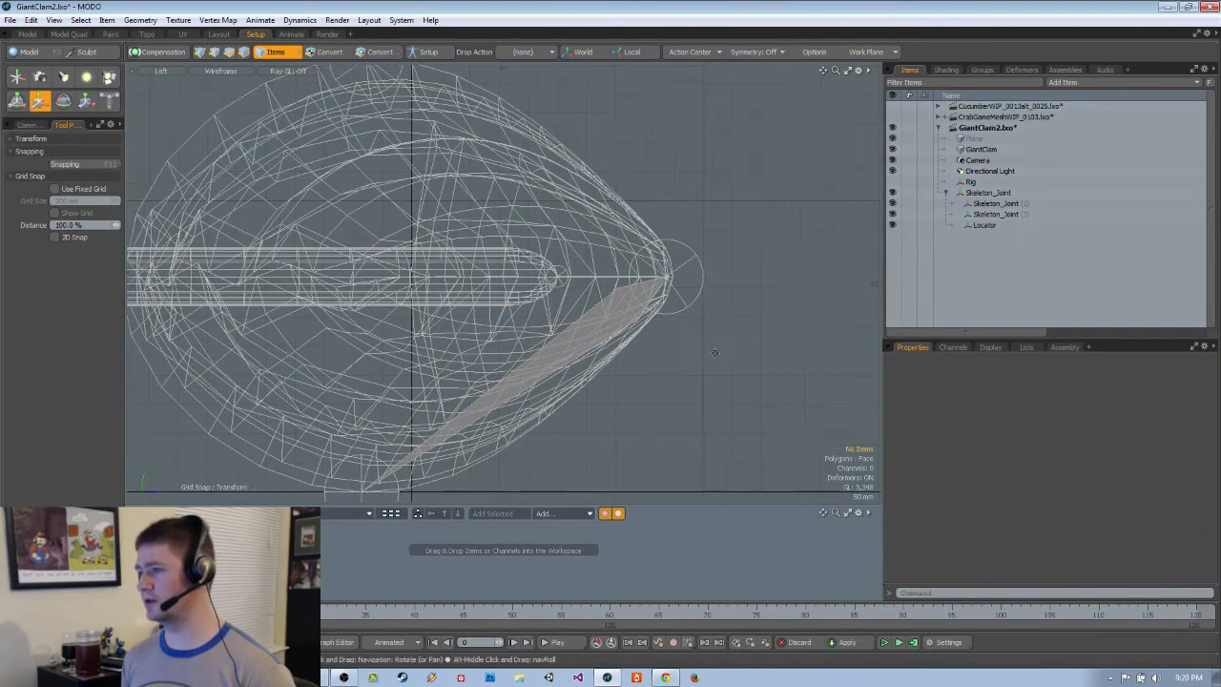
pyautogui.click(982, 225)
pyautogui.click(29, 125)
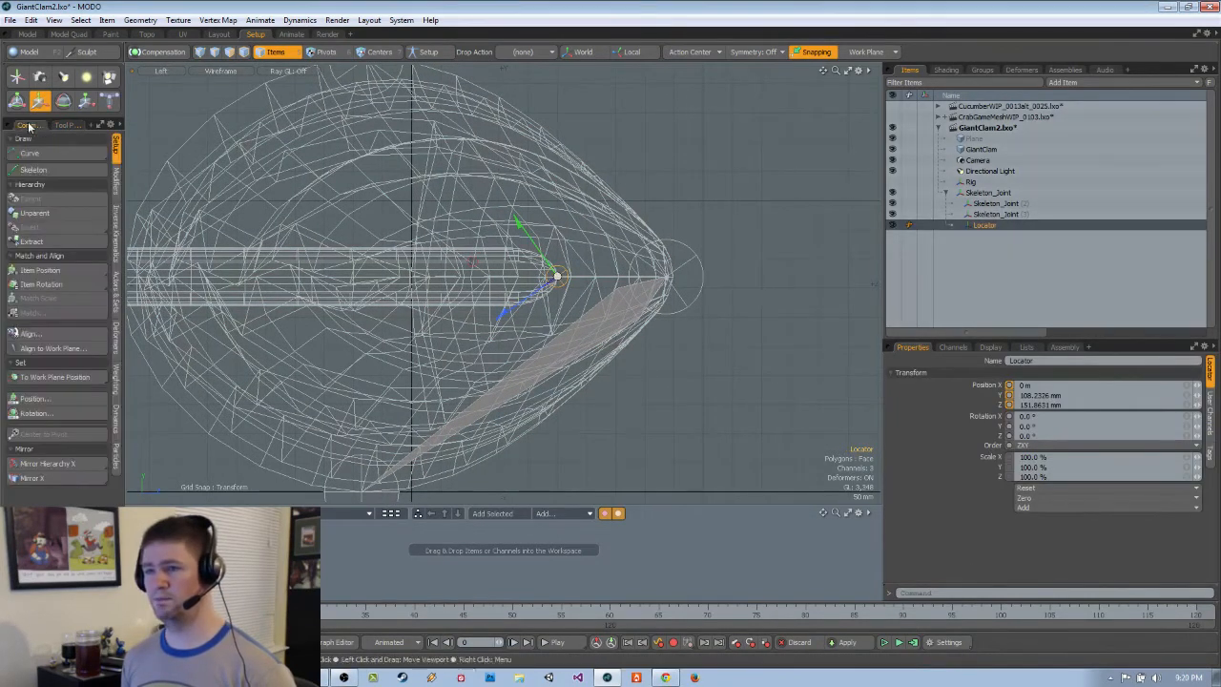
pyautogui.click(34, 170)
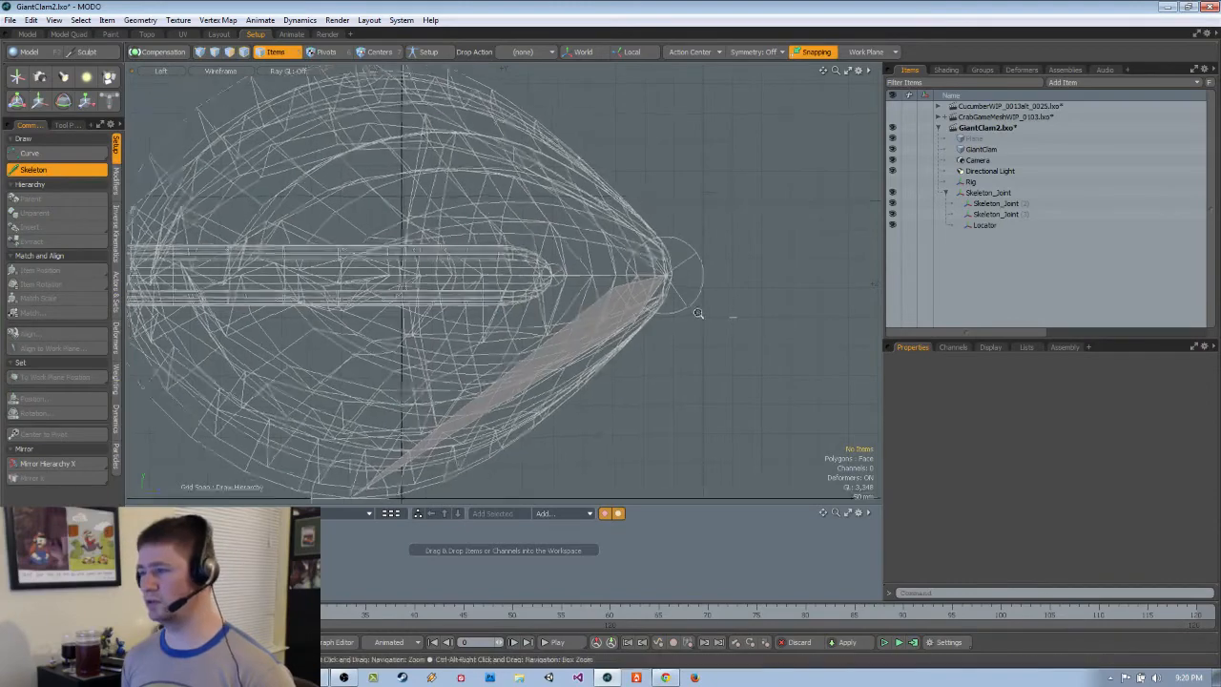
pyautogui.scroll(3, 788, 327)
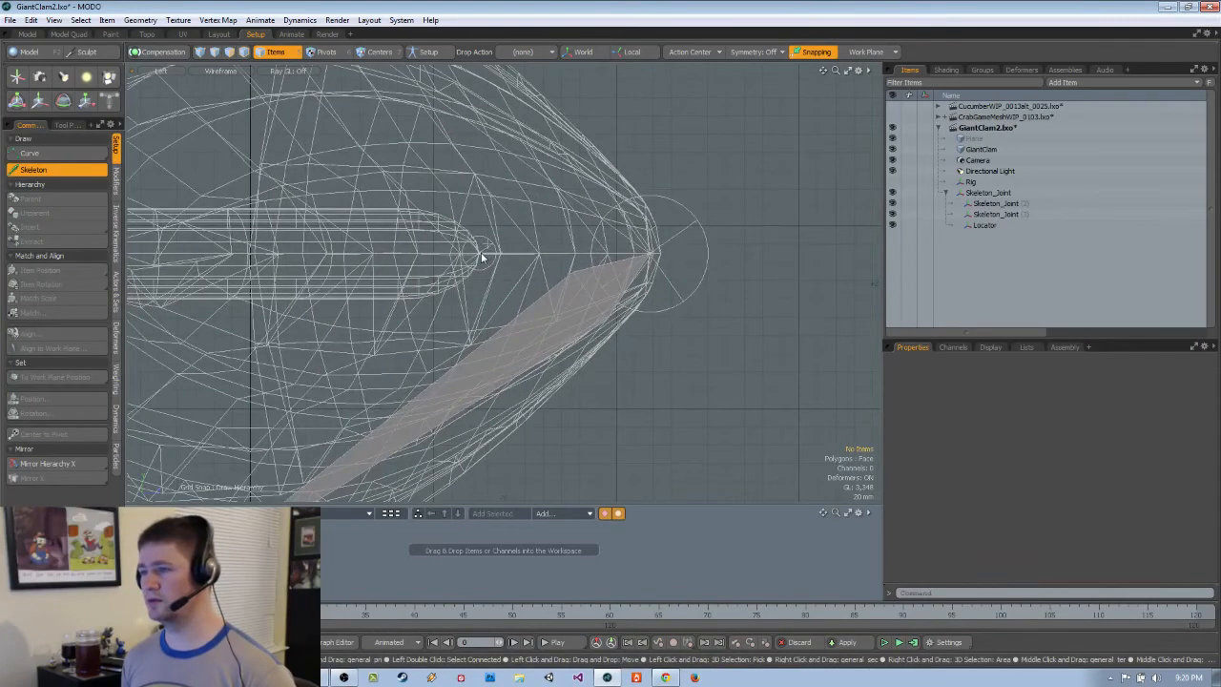
pyautogui.click(482, 258)
# Turn on geometry snapping for the Skeleton tool
pyautogui.keyDown('ctrl'); pyautogui.keyDown('alt'); pyautogui.moveTo(513, 267); pyautogui.dragTo(468, 274); pyautogui.keyUp('alt'); pyautogui.keyUp('ctrl')
pyautogui.keyDown('ctrl'); pyautogui.keyDown('alt'); pyautogui.moveTo(468, 274); pyautogui.dragTo(587, 259); pyautogui.keyUp('alt'); pyautogui.keyUp('ctrl')
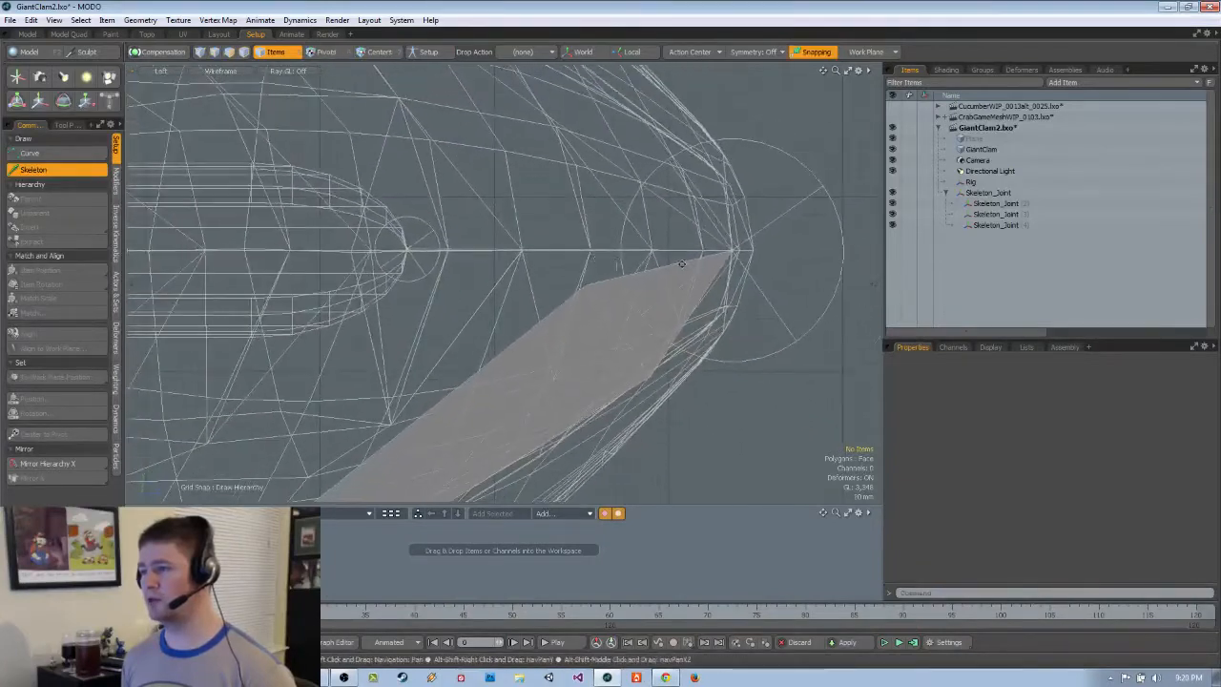
pyautogui.keyDown('alt'); pyautogui.keyDown('shift'); pyautogui.moveTo(682, 263); pyautogui.dragTo(621, 243); pyautogui.keyUp('shift'); pyautogui.keyUp('alt')
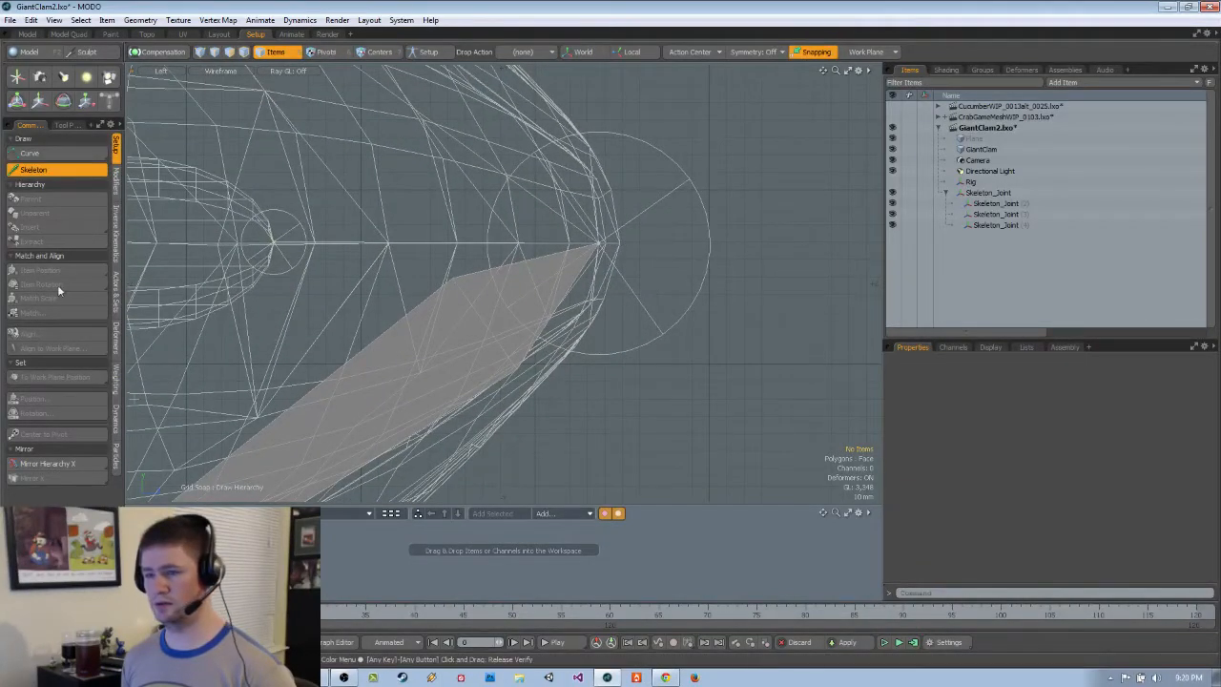
pyautogui.click(71, 124)
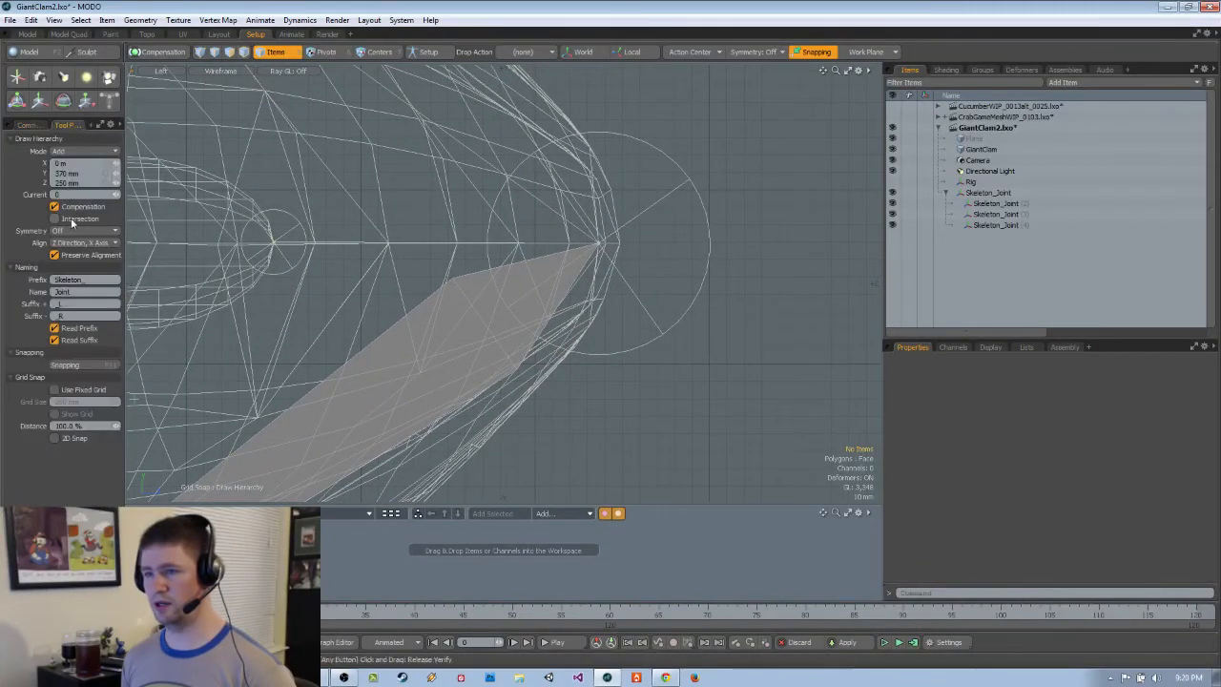
pyautogui.click(75, 365)
pyautogui.click(230, 271)
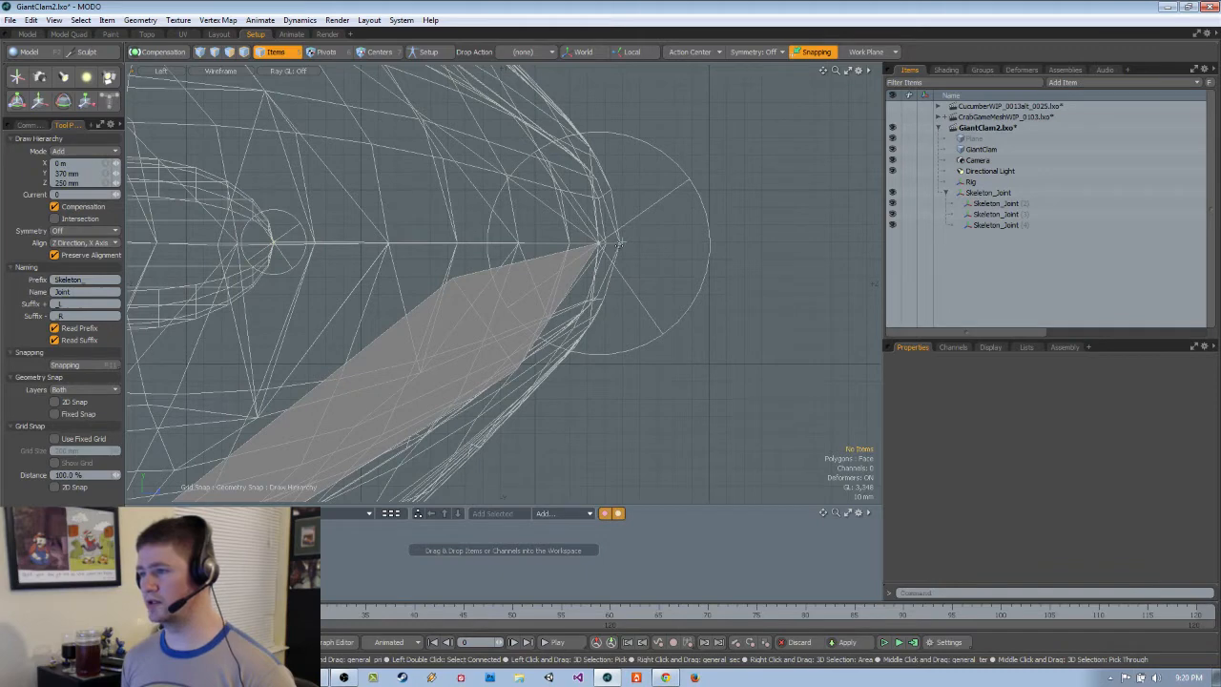
# Draw a child joint from the inner body joint to the shell hinge, at about Y 369.5 mm and Z 448.5 mm
pyautogui.click(618, 243)
pyautogui.scroll(-3, 662, 308)
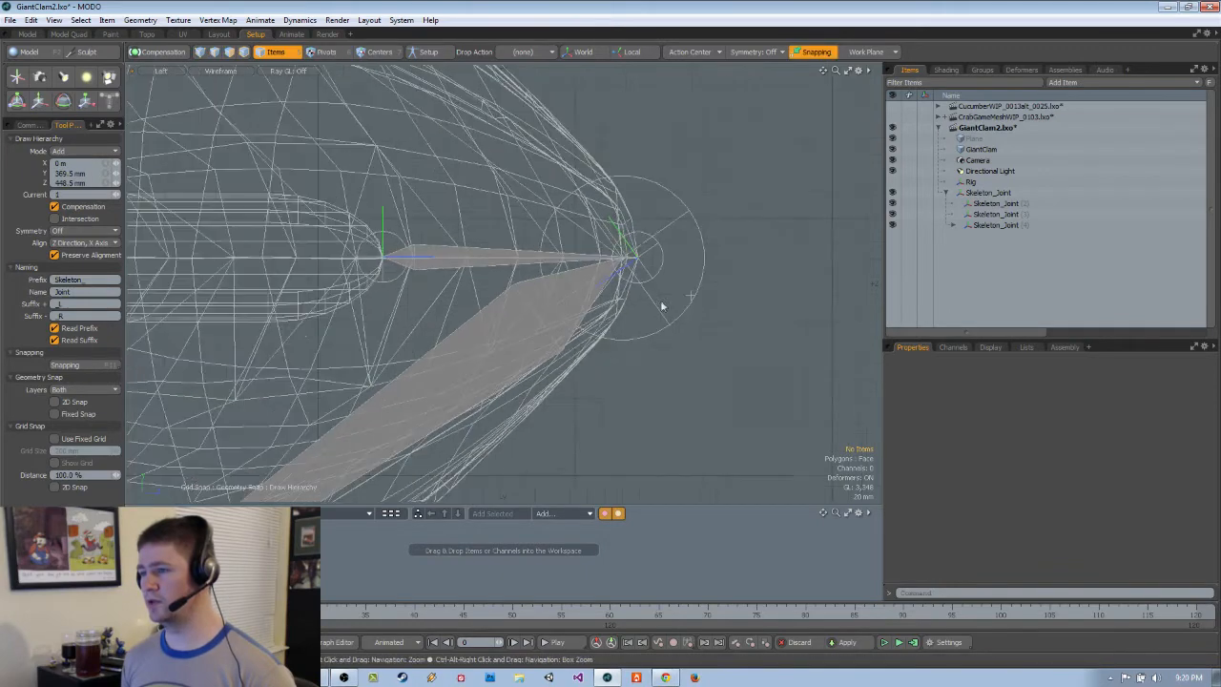
pyautogui.scroll(-2, 711, 288)
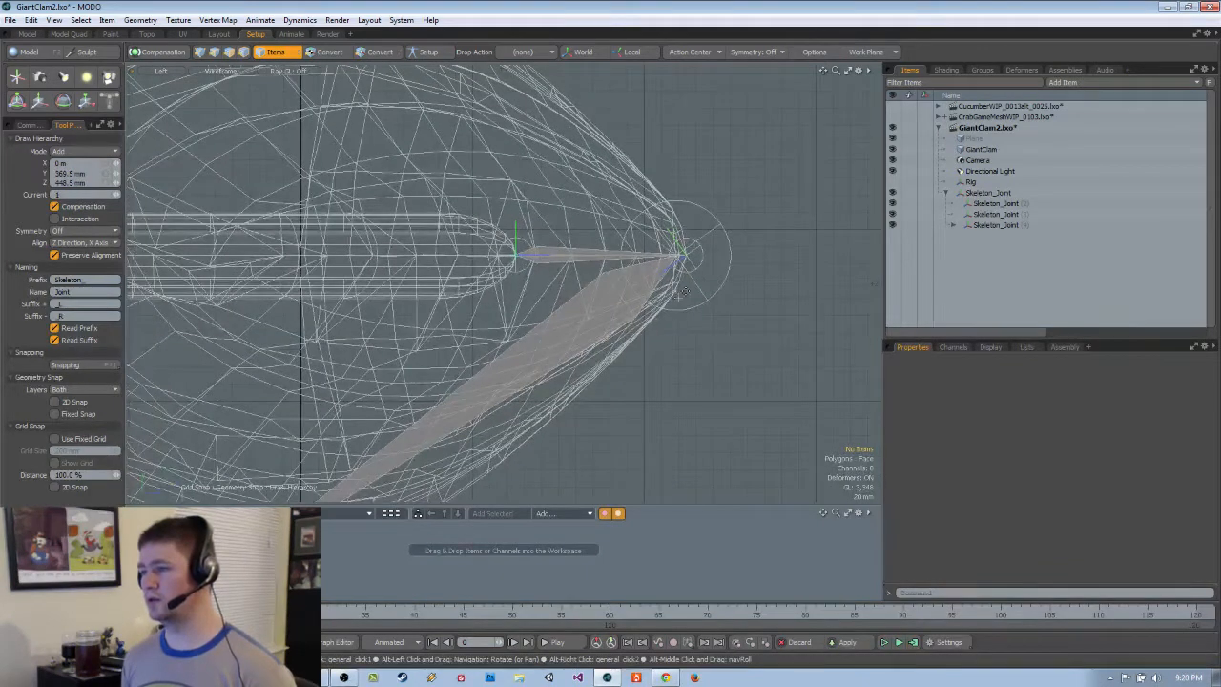
pyautogui.moveTo(744, 273); pyautogui.dragTo(621, 272, button='middle')
pyautogui.keyDown('ctrl'); pyautogui.keyDown('alt'); pyautogui.moveTo(621, 272); pyautogui.dragTo(554, 288); pyautogui.keyUp('alt'); pyautogui.keyUp('ctrl')
pyautogui.keyDown('alt'); pyautogui.keyDown('shift'); pyautogui.moveTo(554, 288); pyautogui.dragTo(758, 268); pyautogui.keyUp('shift'); pyautogui.keyUp('alt')
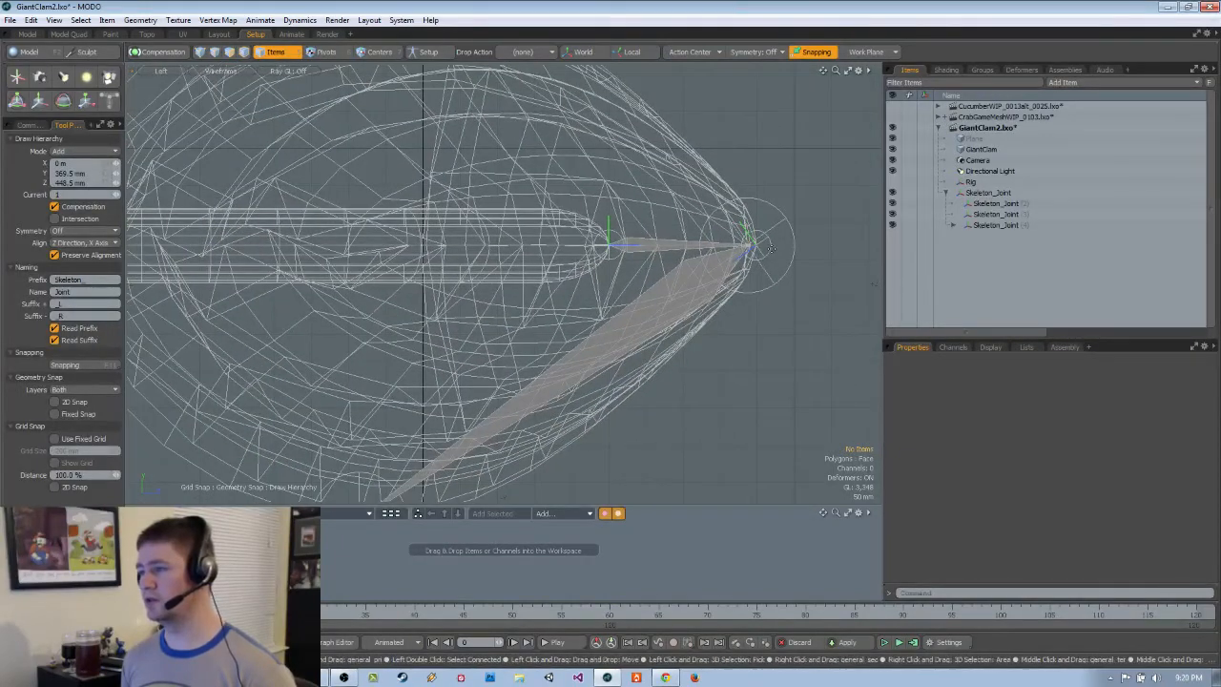
# Leave the Skeleton tool and move the new child joint along Z into the inner body, to about -193 mm
pyautogui.press('space')
pyautogui.click(763, 246)
pyautogui.press('w')
pyautogui.click(559, 249)
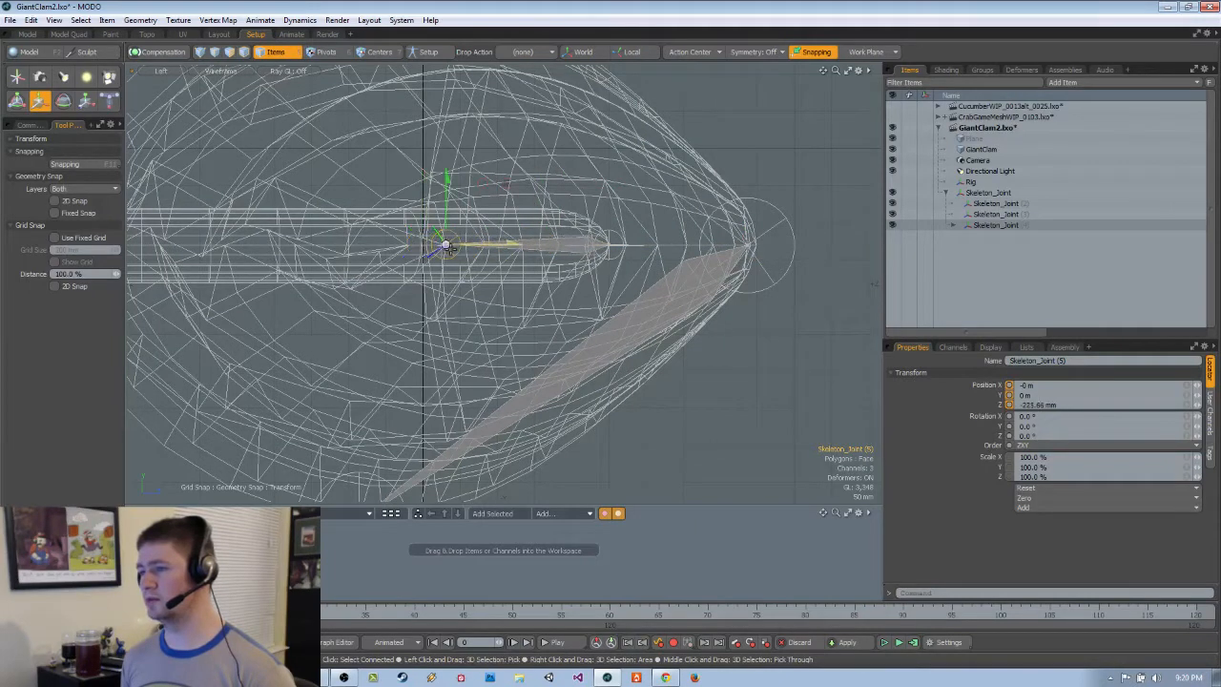
pyautogui.click(608, 244)
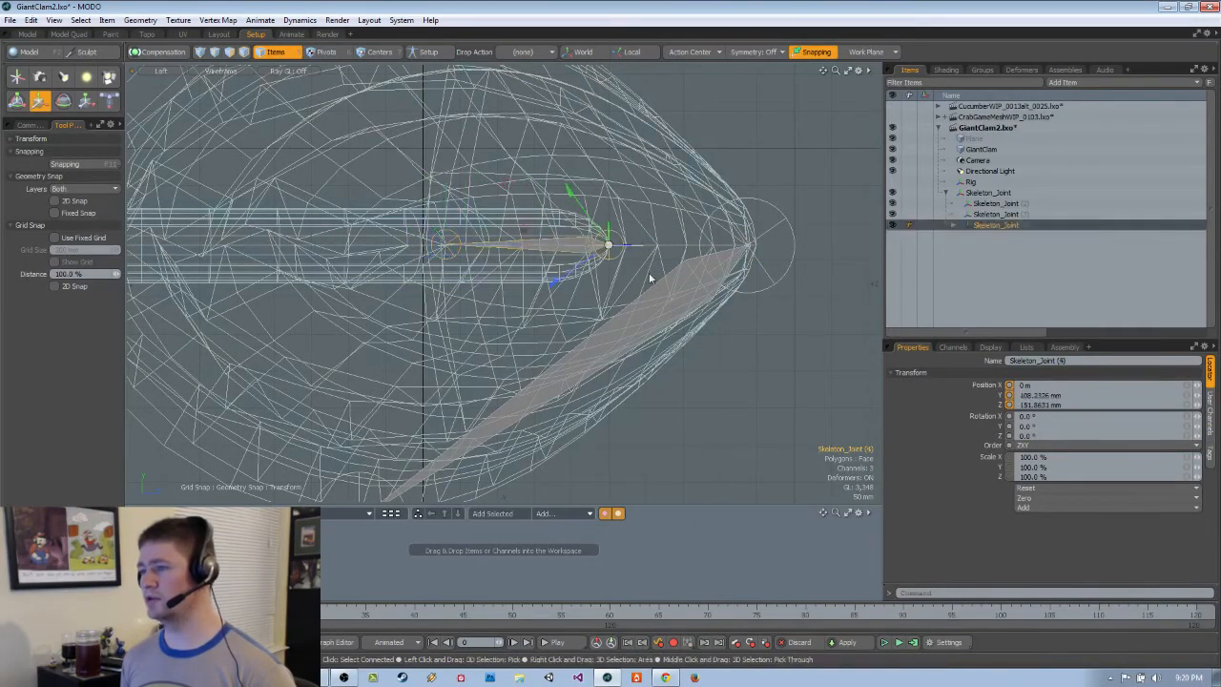
pyautogui.click(448, 244)
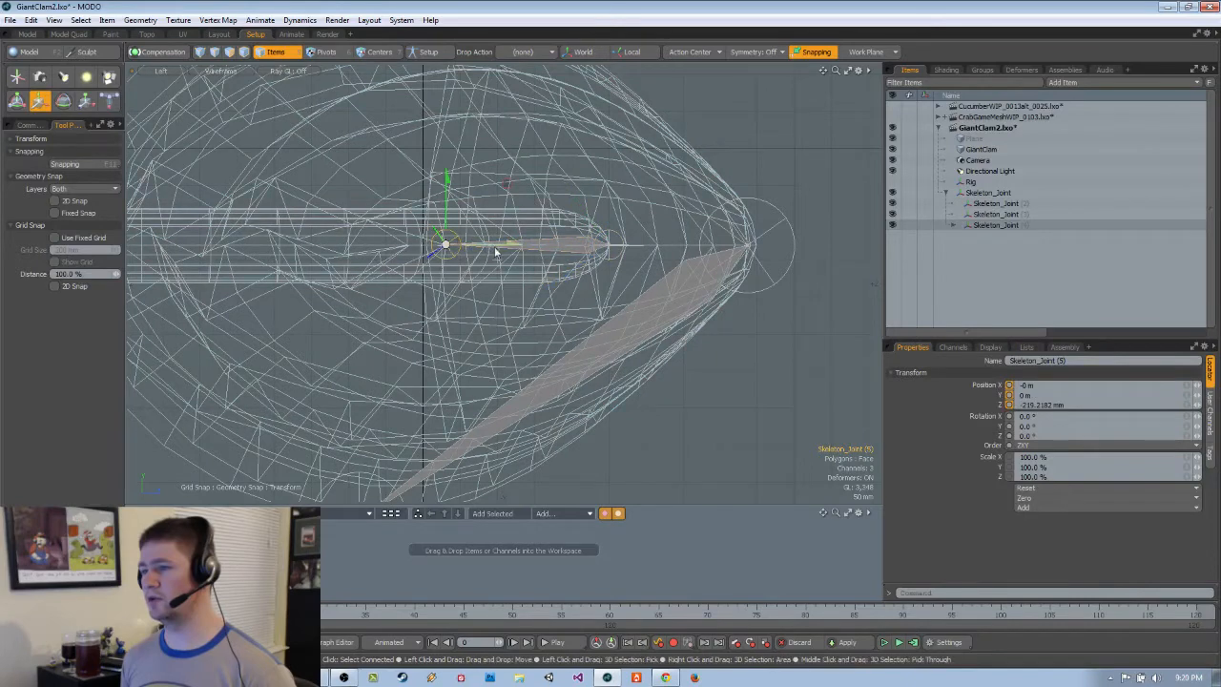
pyautogui.keyDown('alt'); pyautogui.keyDown('shift'); pyautogui.moveTo(457, 242); pyautogui.dragTo(595, 238); pyautogui.keyUp('shift'); pyautogui.keyUp('alt')
pyautogui.scroll(-2, 595, 238)
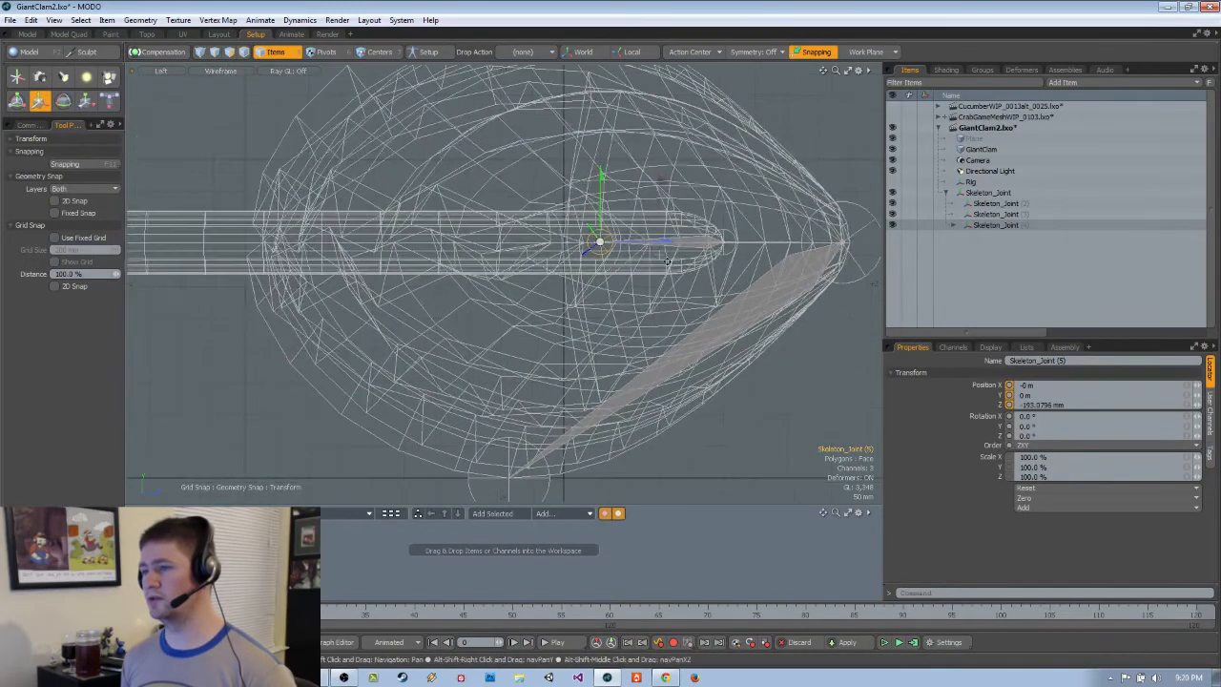
# Duplicate the child joint deeper into the inner body at about Z -350 mm and parent the copy to the original child joint
pyautogui.press('x')
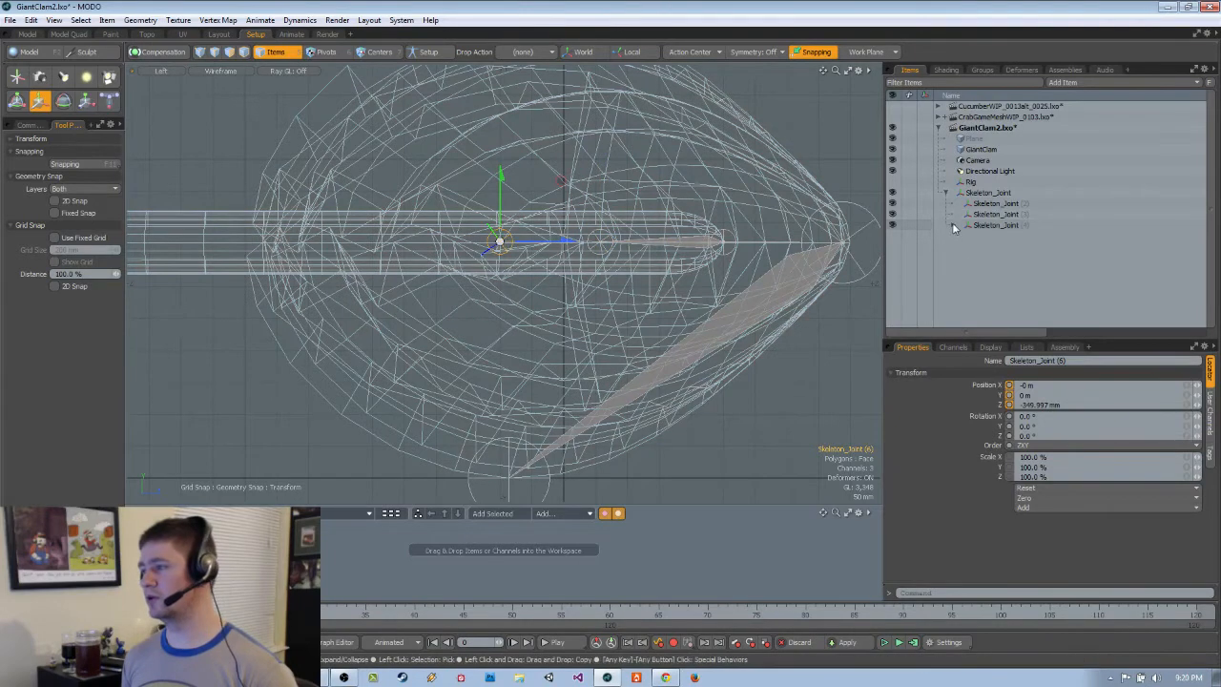
pyautogui.click(992, 248)
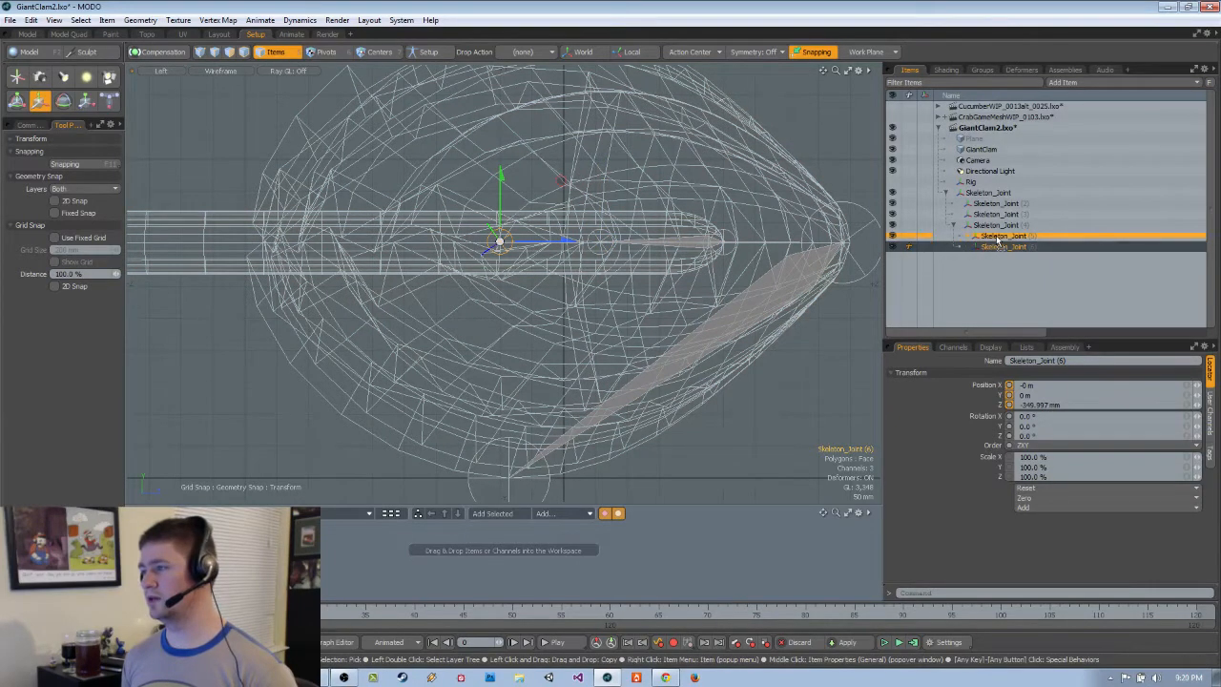
pyautogui.moveTo(997, 245); pyautogui.dragTo(998, 238)
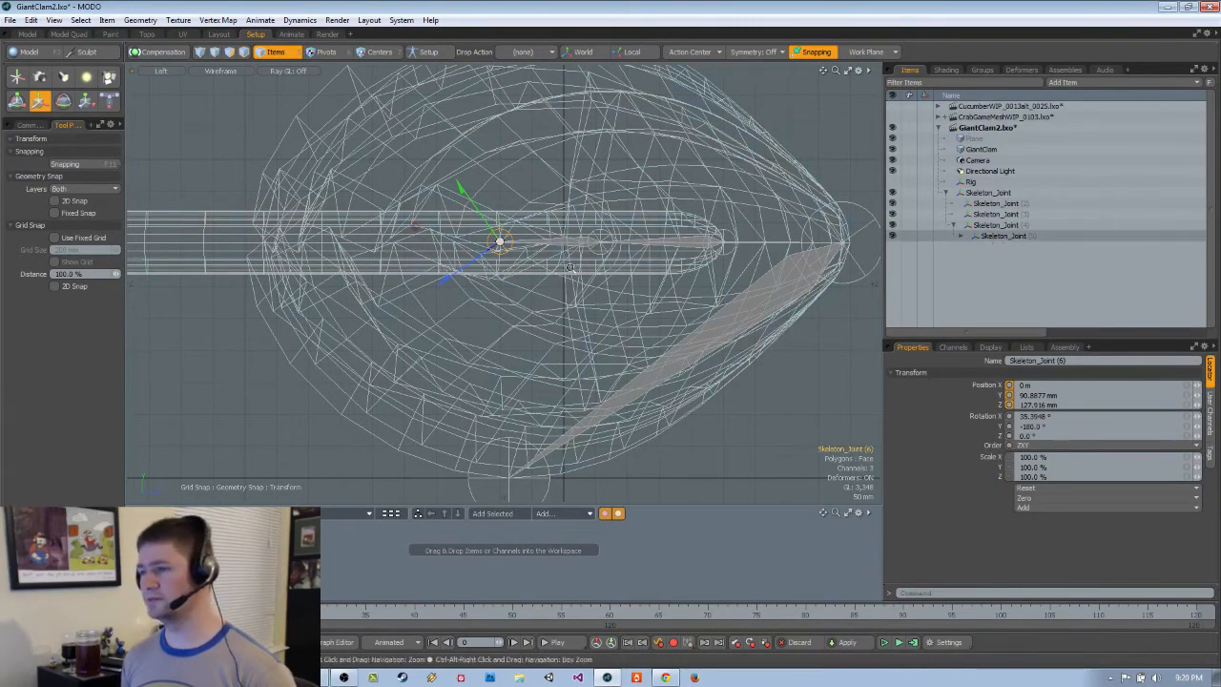
# Check the joints of the inner body chain and delete the middle one together with its child joint
pyautogui.scroll(1, 582, 252)
pyautogui.click(592, 247)
pyautogui.keyDown('alt'); pyautogui.moveTo(681, 254); pyautogui.dragTo(624, 257); pyautogui.keyUp('alt')
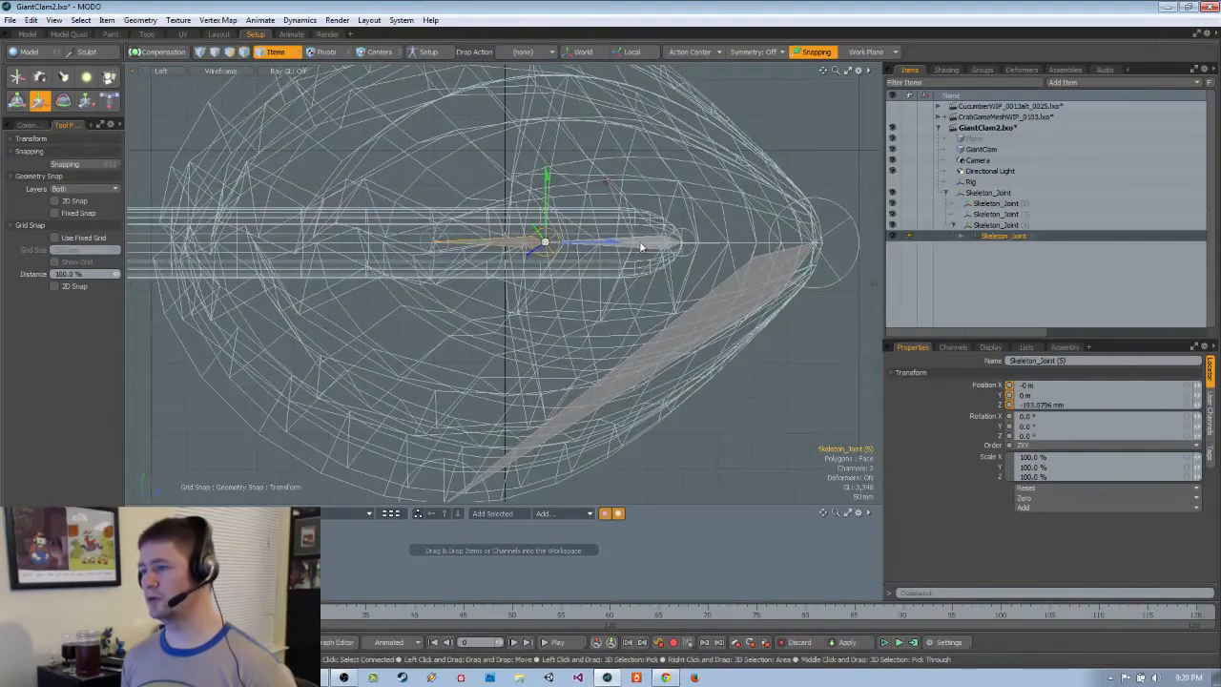
pyautogui.click(639, 241)
pyautogui.click(512, 247)
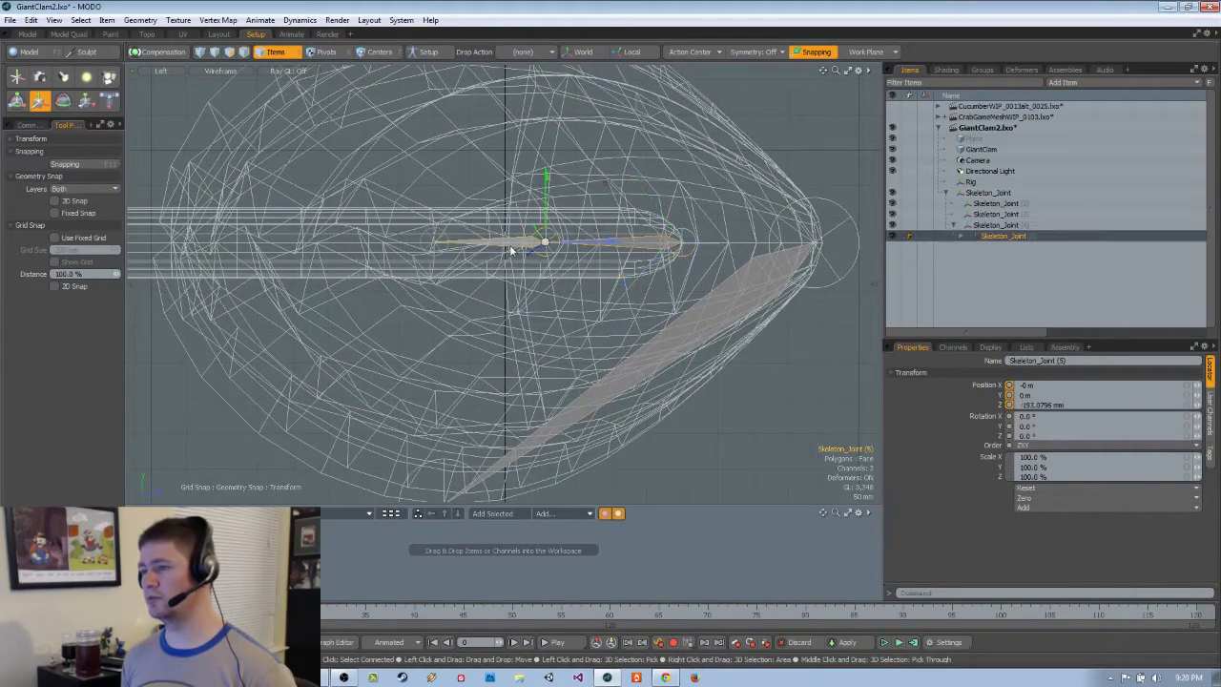
pyautogui.click(449, 241)
pyautogui.keyDown('alt'); pyautogui.moveTo(450, 242); pyautogui.dragTo(617, 310); pyautogui.keyUp('alt')
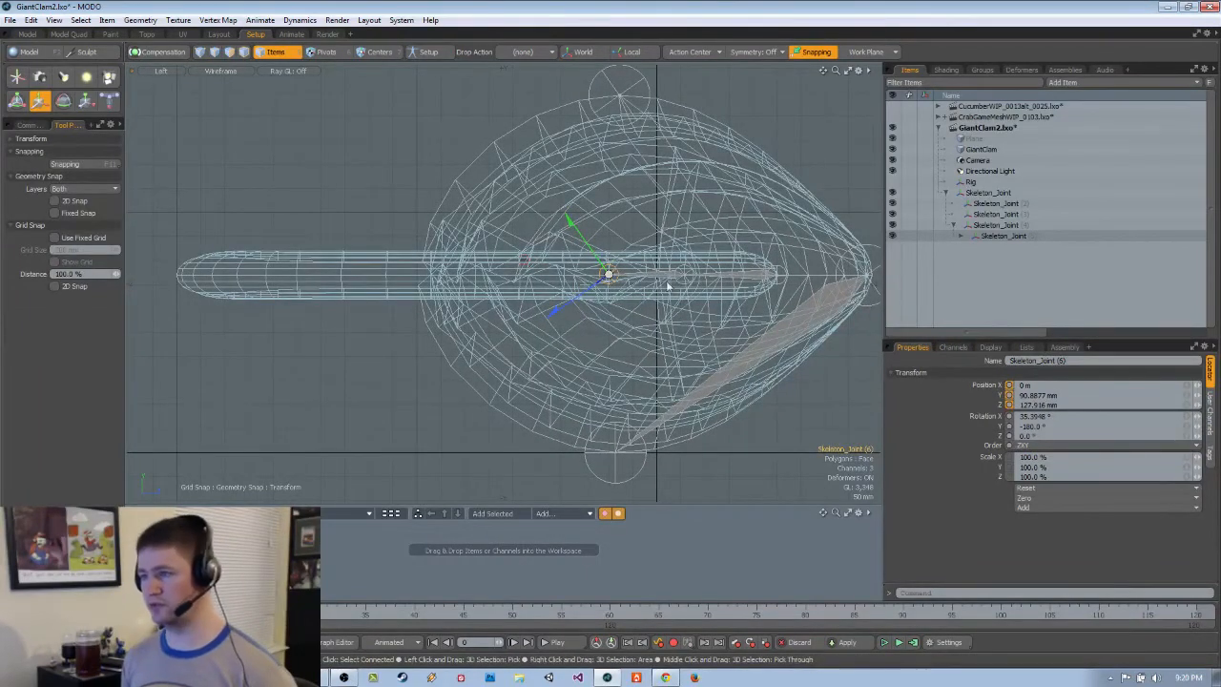
pyautogui.click(985, 238)
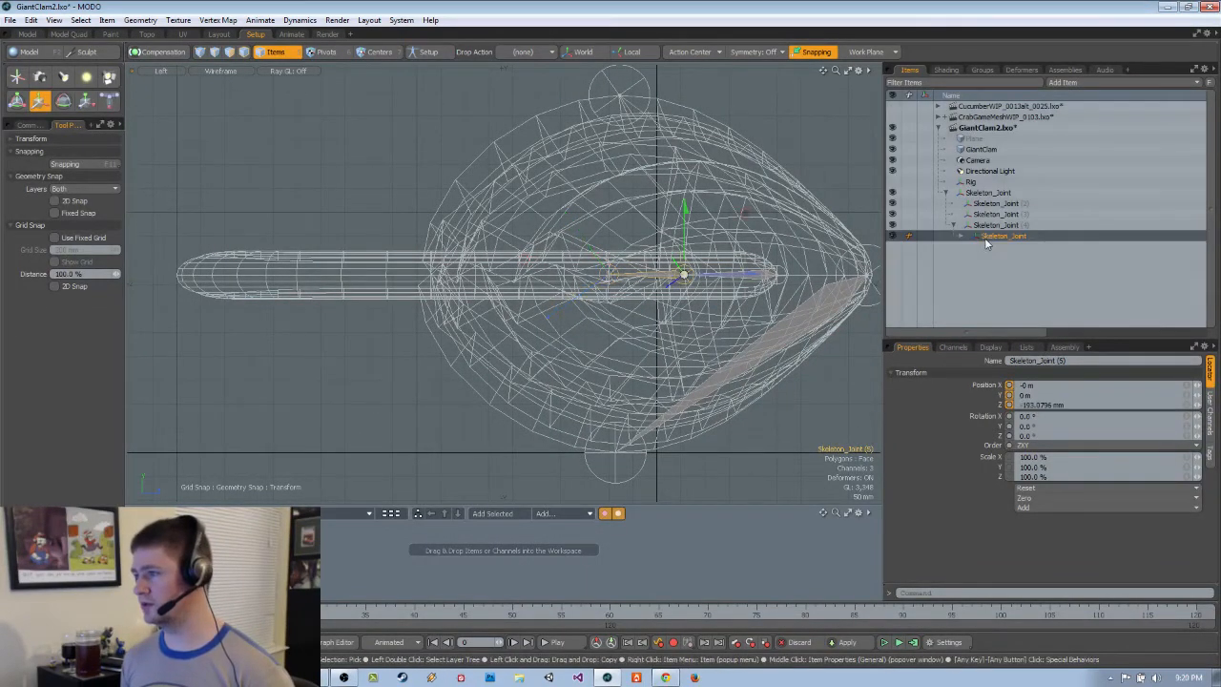
pyautogui.press('Delete')
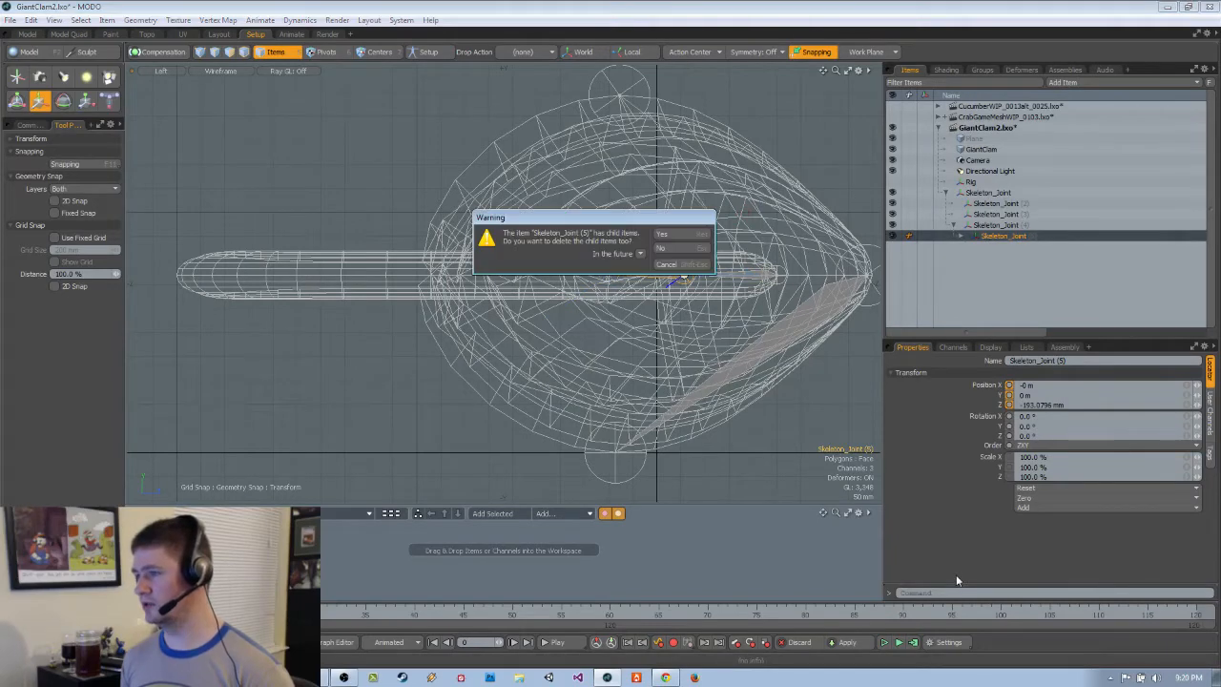
pyautogui.click(668, 248)
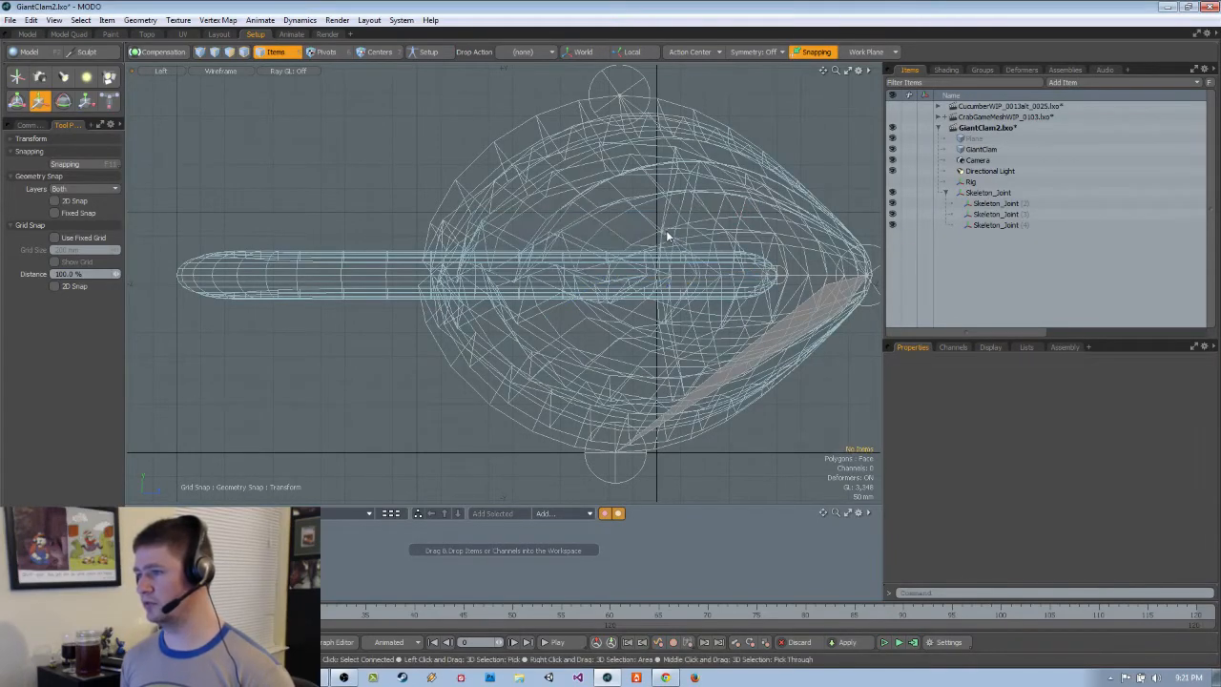
# Clone the inner body's joint nearest the hinge once, offset about -116 mm along Z into the body
pyautogui.click(1002, 225)
pyautogui.keyDown('alt'); pyautogui.keyDown('shift'); pyautogui.moveTo(643, 300); pyautogui.dragTo(606, 286); pyautogui.keyUp('shift'); pyautogui.keyUp('alt')
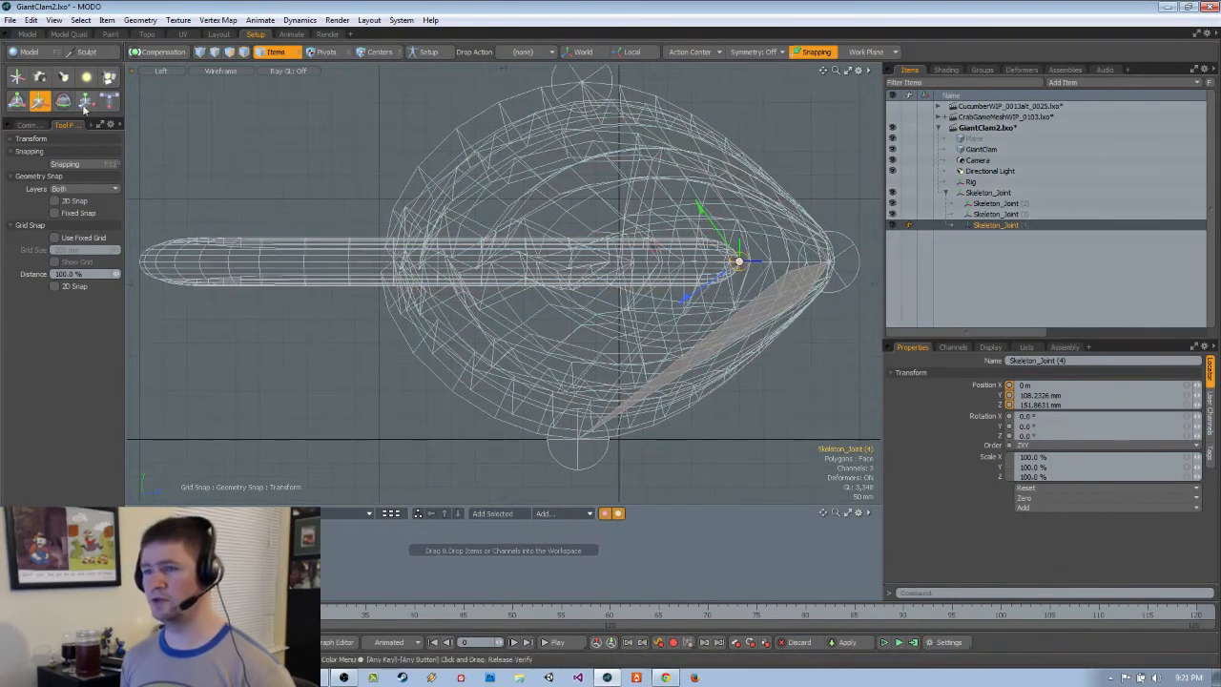
pyautogui.click(28, 126)
pyautogui.click(67, 125)
pyautogui.click(30, 52)
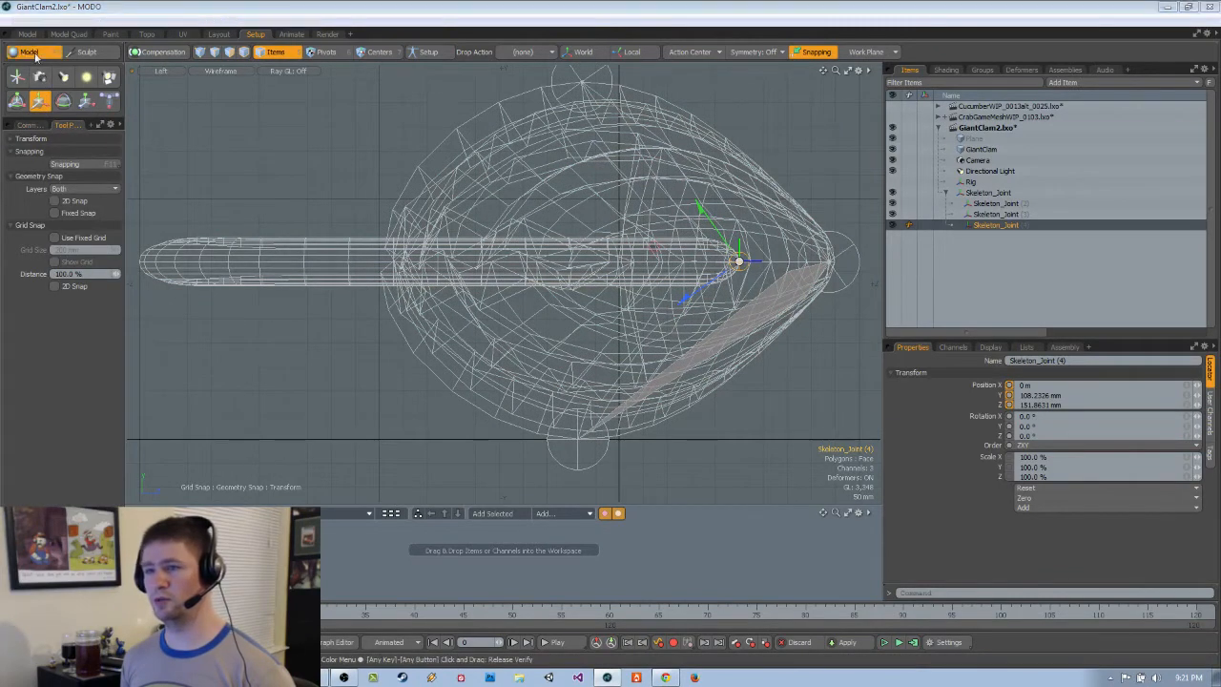
pyautogui.click(1199, 218)
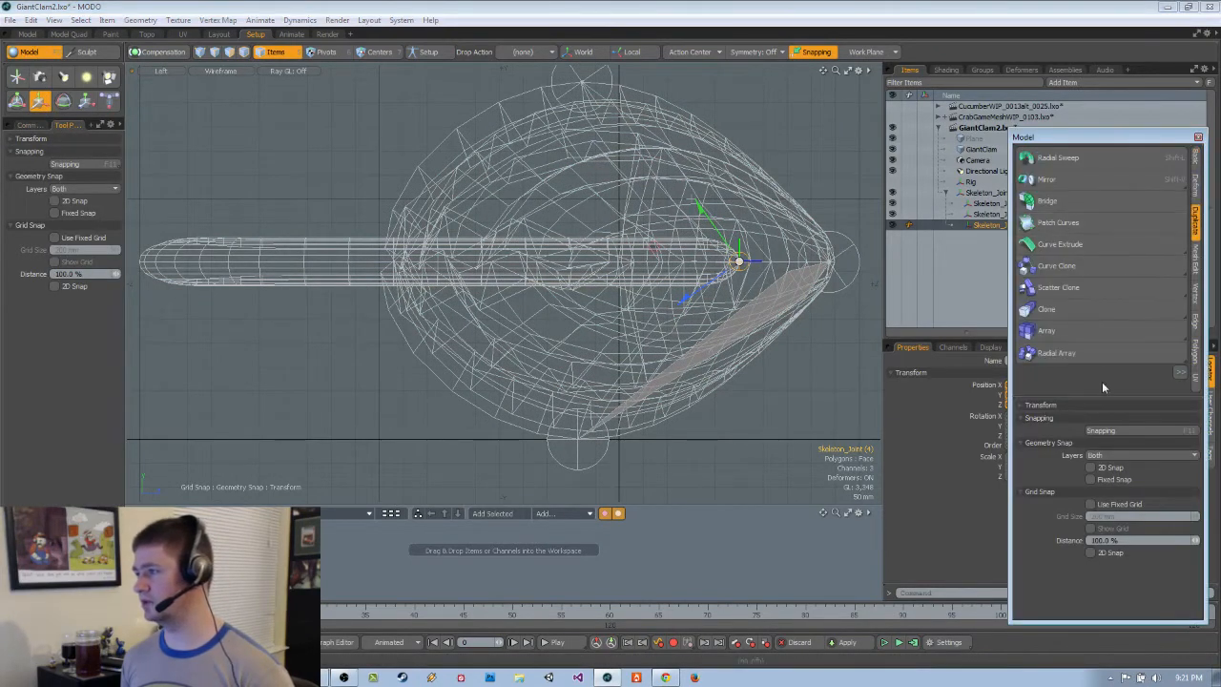
pyautogui.moveTo(1100, 394)
pyautogui.mouseDown()
pyautogui.moveTo(1090, 532)
pyautogui.moveTo(1082, 476)
pyautogui.mouseUp()
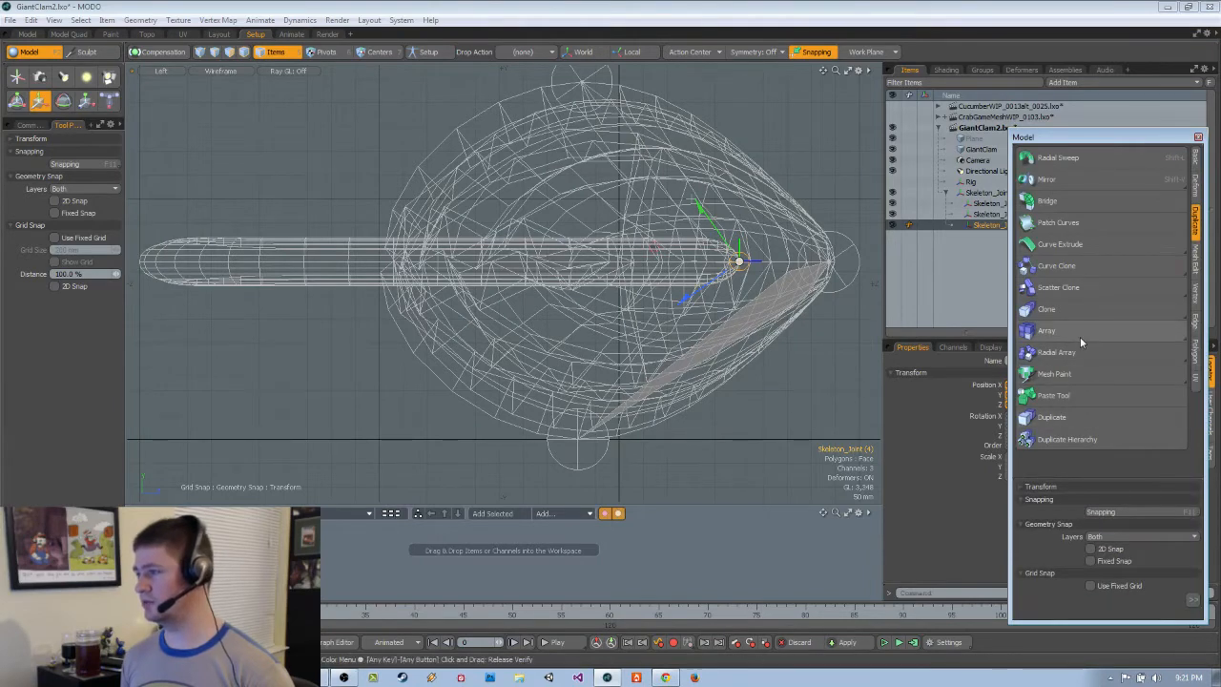
pyautogui.click(1073, 311)
pyautogui.click(645, 260)
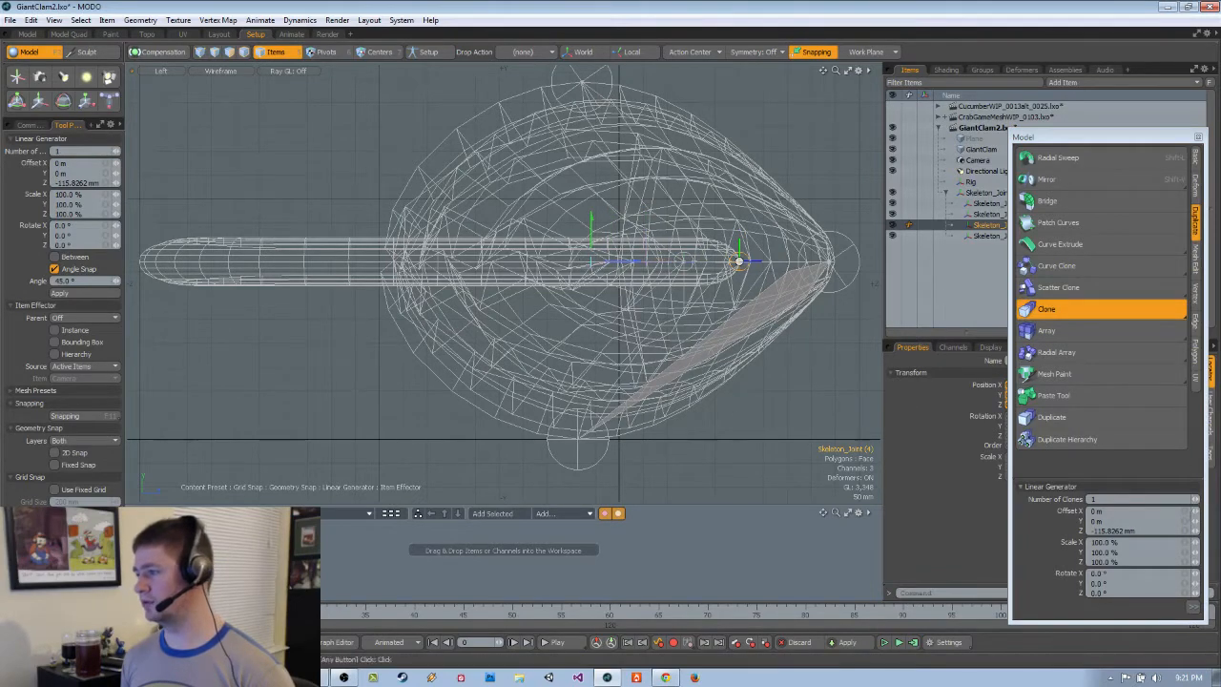
# Check the cloned joint in the perspective view, leave the Clone tool and clear the selection
pyautogui.keyDown('alt'); pyautogui.moveTo(725, 362); pyautogui.dragTo(629, 382); pyautogui.keyUp('alt')
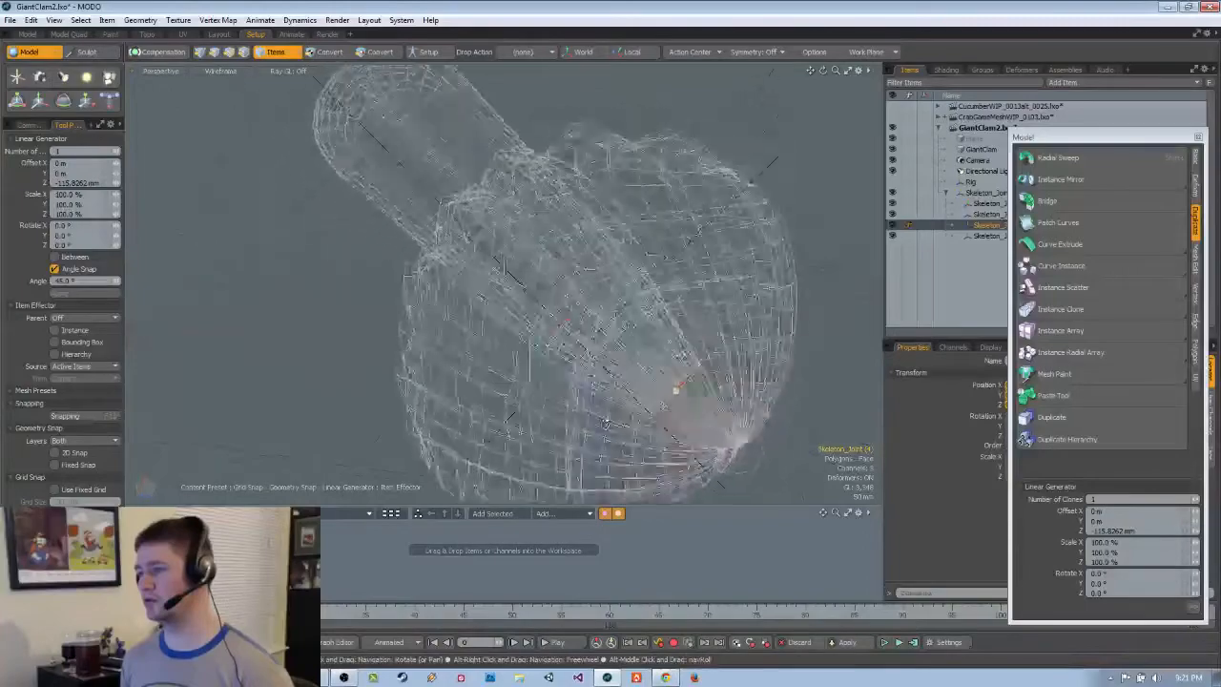
pyautogui.hotkey('ctrl', 'space')
pyautogui.click(573, 380)
pyautogui.moveTo(561, 322)
pyautogui.keyDown('alt'); pyautogui.mouseDown()
pyautogui.moveTo(730, 216)
pyautogui.moveTo(754, 289)
pyautogui.moveTo(894, 181)
pyautogui.mouseUp(); pyautogui.keyUp('alt')
pyautogui.press('space')
pyautogui.hotkey('ctrl', 'z')
pyautogui.press('space')
pyautogui.click(752, 293)
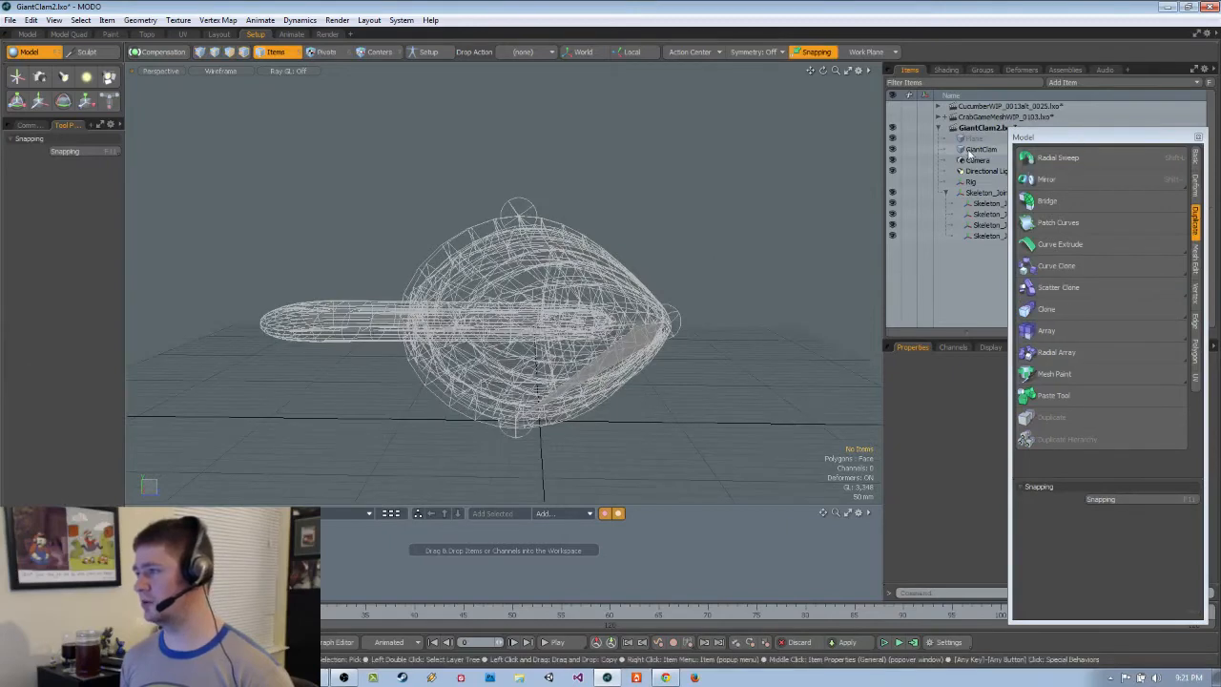
# Select the shell polygons of the GiantClam mesh and delete them, keeping only the inner body
pyautogui.click(980, 149)
pyautogui.press('1')
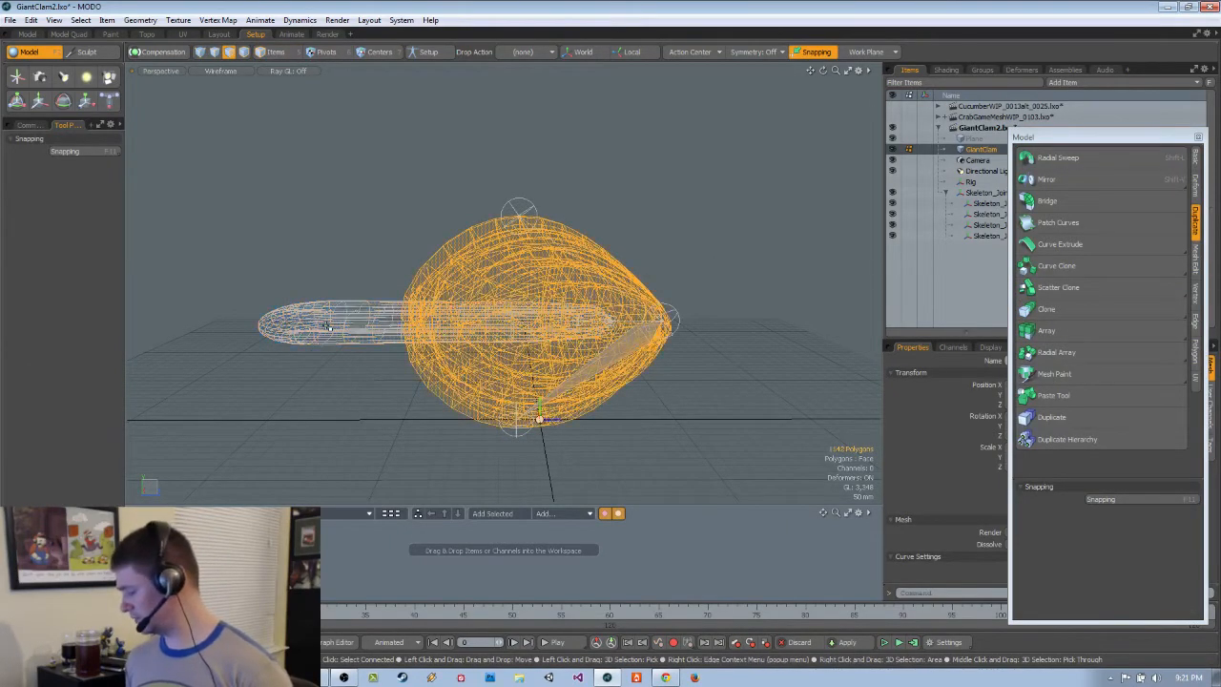
pyautogui.press('Delete')
pyautogui.keyDown('alt'); pyautogui.moveTo(475, 372); pyautogui.dragTo(619, 347); pyautogui.keyUp('alt')
pyautogui.scroll(5, 619, 346)
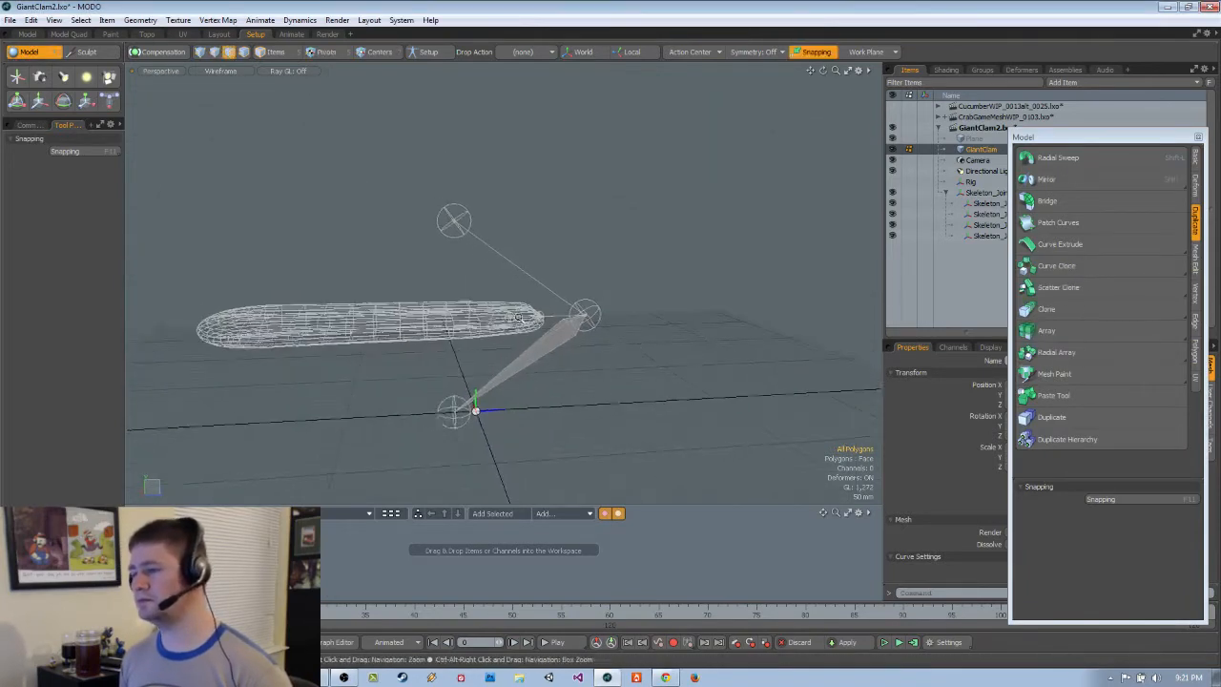
# Switch to item selection, select the cloned joint inside the inner body and show it from the top
pyautogui.press('5')
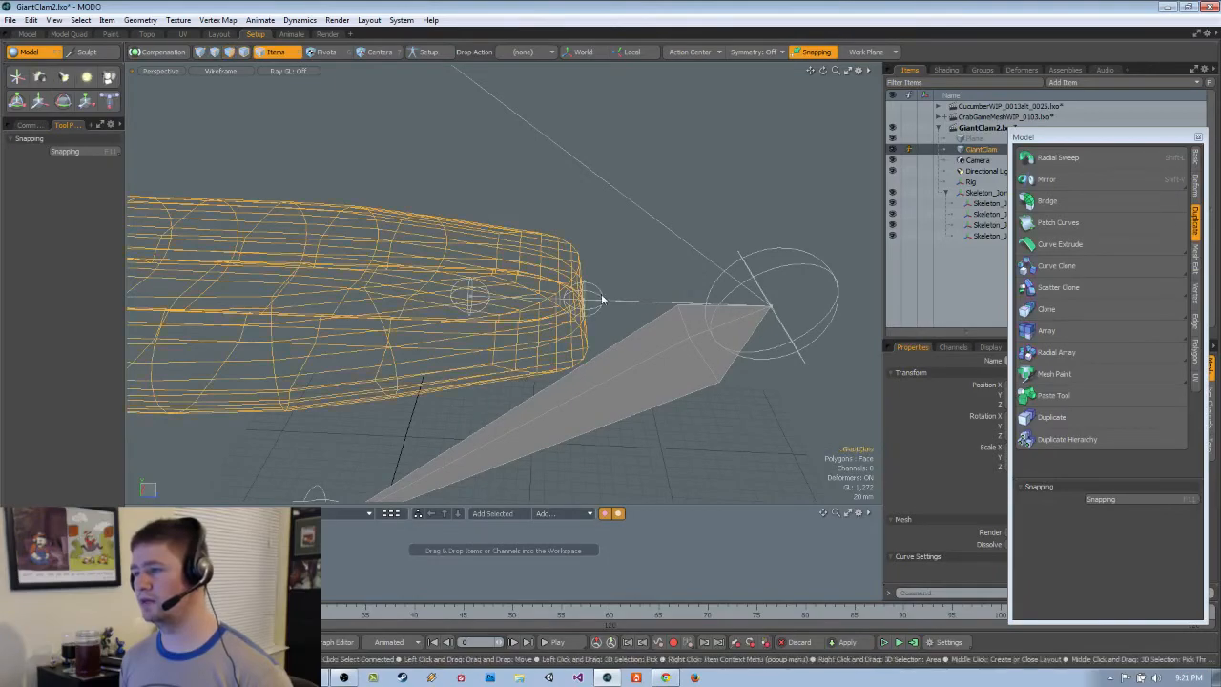
pyautogui.click(602, 297)
pyautogui.keyDown('alt'); pyautogui.moveTo(602, 299); pyautogui.dragTo(572, 320); pyautogui.keyUp('alt')
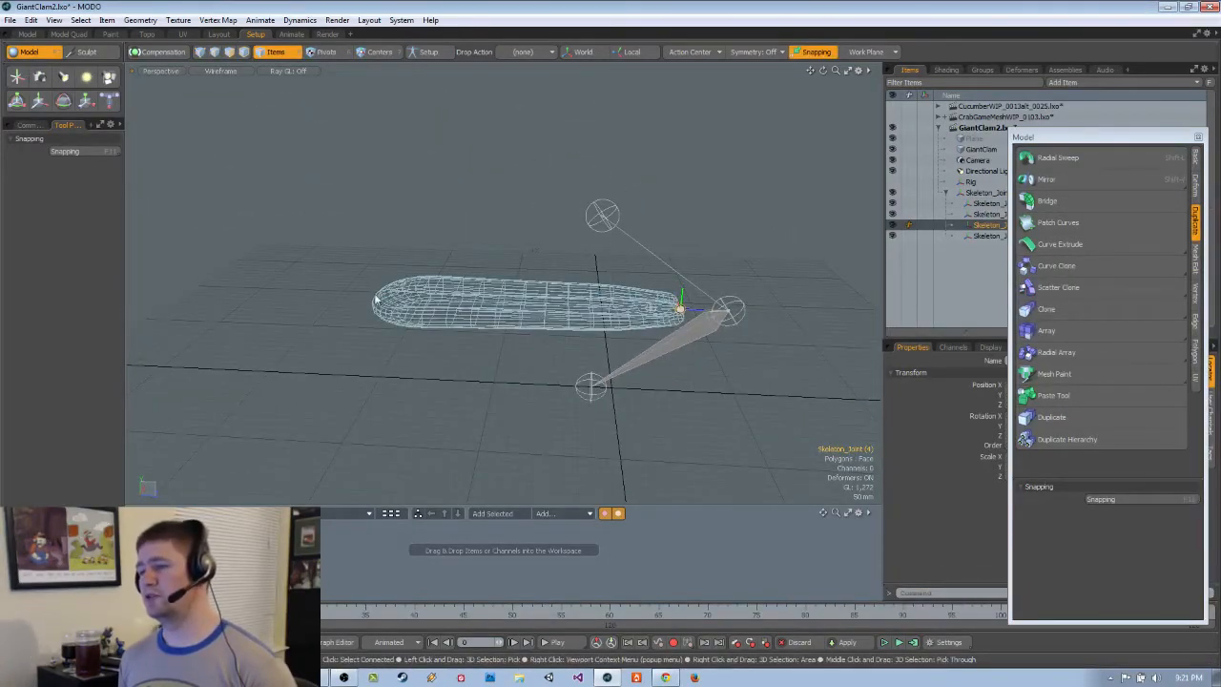
pyautogui.keyDown('ctrl'); pyautogui.keyDown('alt'); pyautogui.moveTo(656, 311); pyautogui.dragTo(605, 310); pyautogui.keyUp('alt'); pyautogui.keyUp('ctrl')
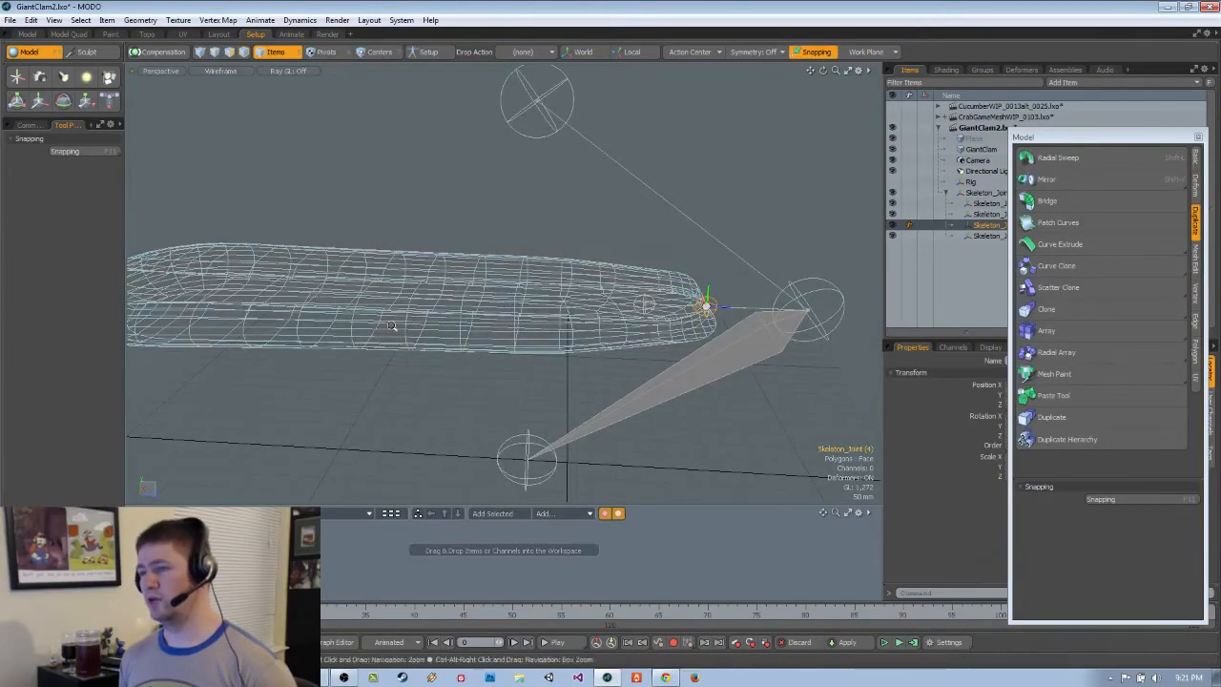
pyautogui.keyDown('ctrl'); pyautogui.keyDown('alt'); pyautogui.moveTo(390, 325); pyautogui.dragTo(230, 305); pyautogui.keyUp('alt'); pyautogui.keyUp('ctrl')
pyautogui.keyDown('ctrl'); pyautogui.keyDown('alt'); pyautogui.moveTo(762, 311); pyautogui.dragTo(616, 245); pyautogui.keyUp('alt'); pyautogui.keyUp('ctrl')
pyautogui.click(615, 253)
pyautogui.hotkey('ctrl', 'space')
pyautogui.click(648, 199)
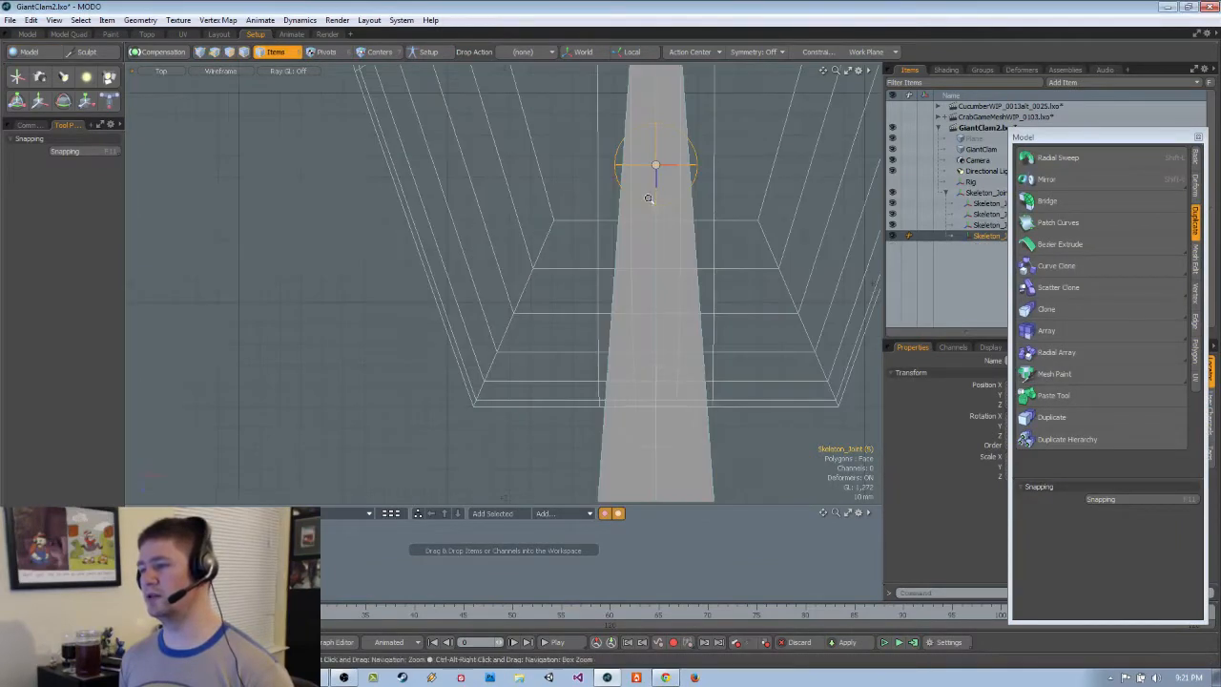
# Examine where the cloned joint sits relative to the hinge bone and the inner body's narrow end
pyautogui.keyDown('ctrl'); pyautogui.keyDown('alt'); pyautogui.moveTo(649, 198); pyautogui.dragTo(599, 239); pyautogui.keyUp('alt'); pyautogui.keyUp('ctrl')
pyautogui.moveTo(599, 239)
pyautogui.keyDown('alt'); pyautogui.keyDown('shift'); pyautogui.mouseDown()
pyautogui.moveTo(649, 262)
pyautogui.moveTo(602, 254)
pyautogui.mouseUp(); pyautogui.keyUp('shift'); pyautogui.keyUp('alt')
pyautogui.keyDown('alt'); pyautogui.keyDown('shift'); pyautogui.moveTo(602, 254); pyautogui.dragTo(632, 341); pyautogui.keyUp('shift'); pyautogui.keyUp('alt')
pyautogui.keyDown('alt'); pyautogui.keyDown('shift'); pyautogui.moveTo(668, 267); pyautogui.dragTo(572, 325); pyautogui.keyUp('shift'); pyautogui.keyUp('alt')
pyautogui.keyDown('alt'); pyautogui.keyDown('shift'); pyautogui.moveTo(572, 325); pyautogui.dragTo(573, 276); pyautogui.keyUp('shift'); pyautogui.keyUp('alt')
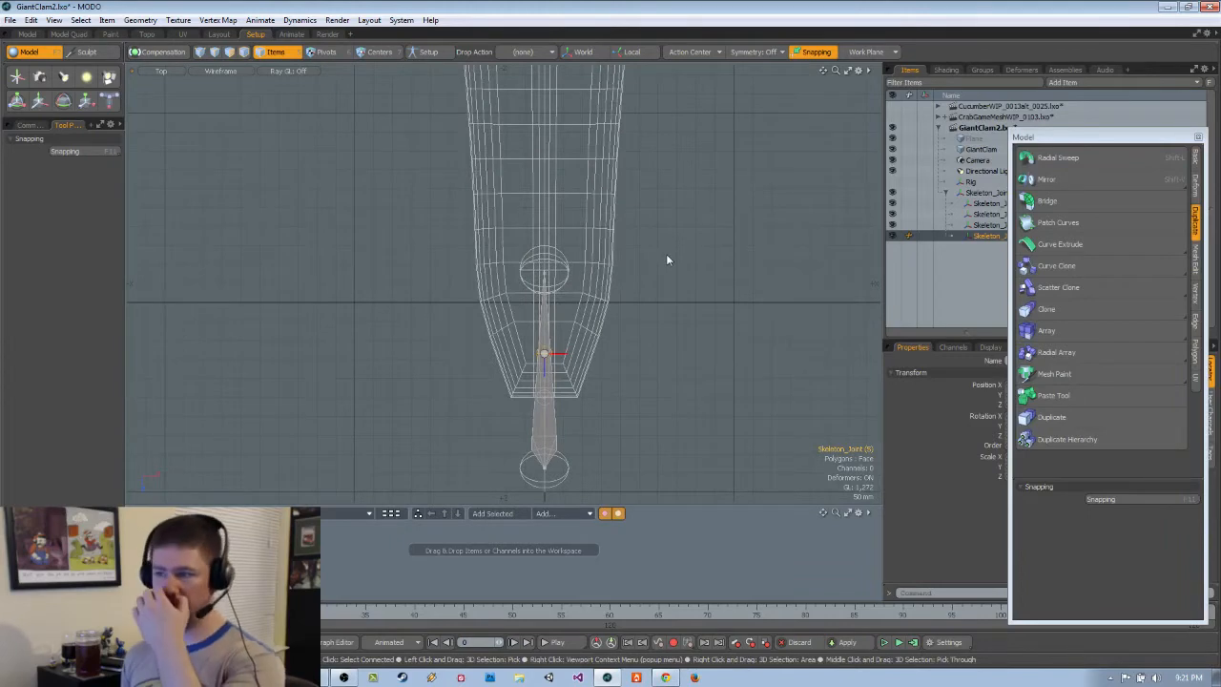
pyautogui.keyDown('ctrl'); pyautogui.keyDown('alt'); pyautogui.moveTo(639, 296); pyautogui.dragTo(609, 350); pyautogui.keyUp('alt'); pyautogui.keyUp('ctrl')
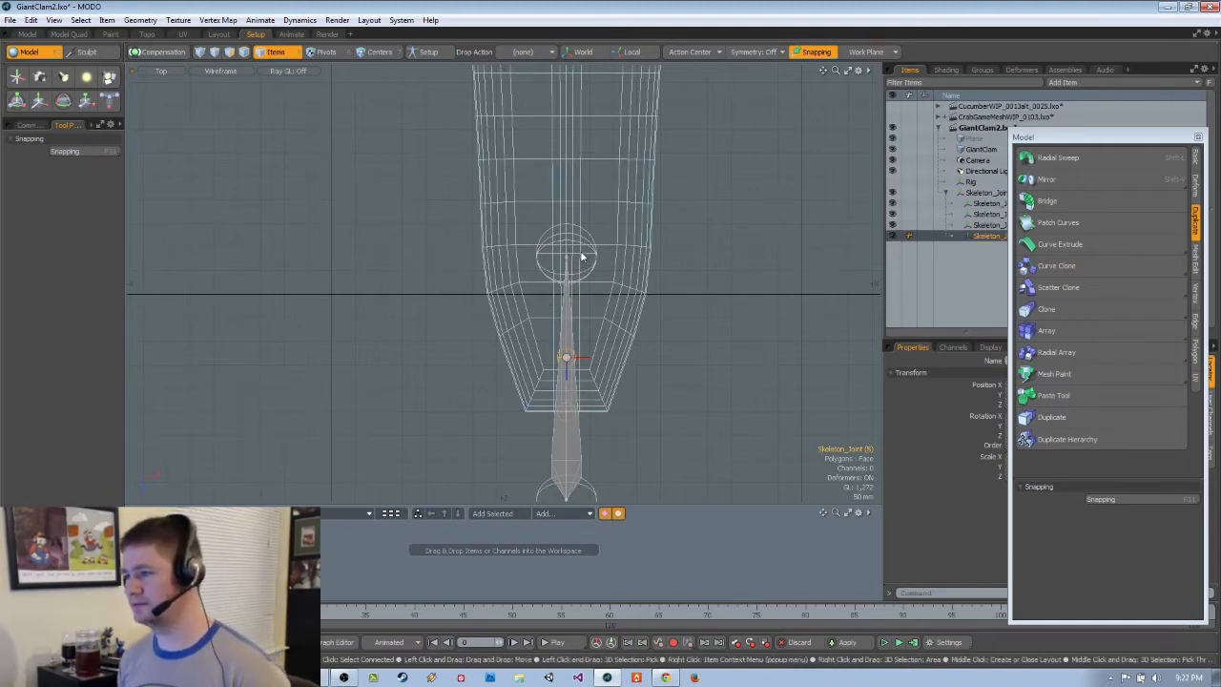
pyautogui.scroll(3, 676, 281)
pyautogui.scroll(-2, 658, 270)
pyautogui.keyDown('alt'); pyautogui.moveTo(657, 270); pyautogui.dragTo(795, 263); pyautogui.keyUp('alt')
pyautogui.scroll(8, 794, 263)
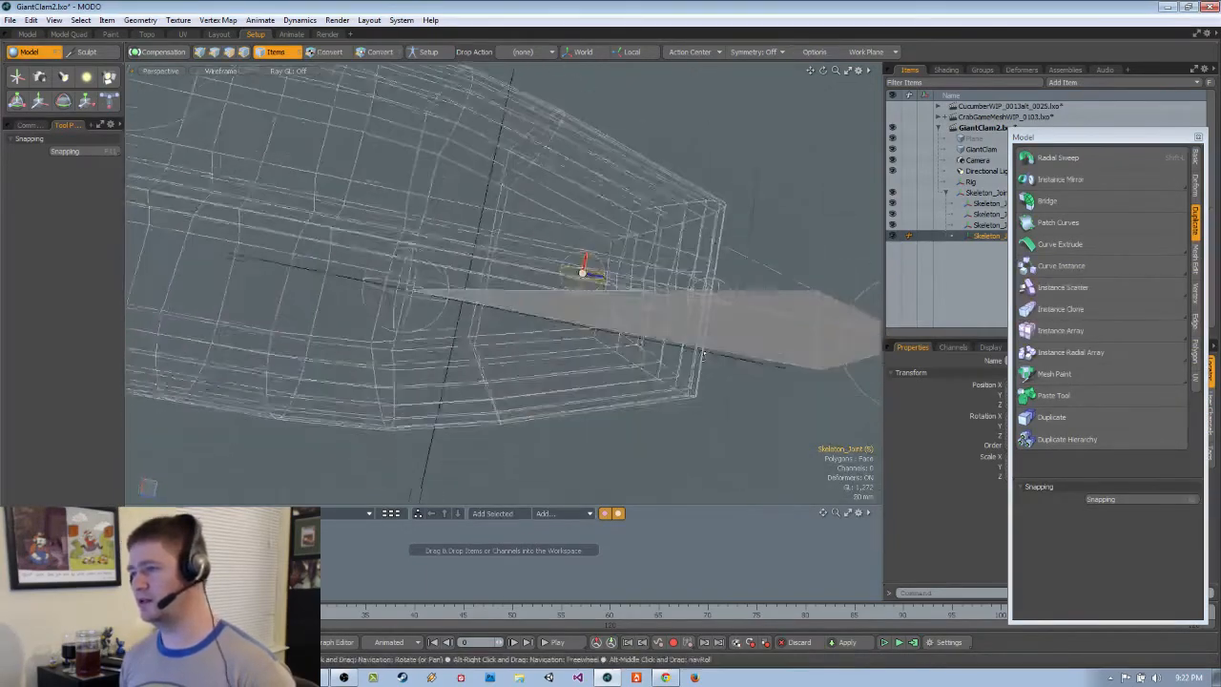
pyautogui.keyDown('alt'); pyautogui.moveTo(584, 278); pyautogui.dragTo(842, 259); pyautogui.keyUp('alt')
# Move the Model palette clear of the item list and hide the three child joints above the cloned joint
pyautogui.press('x')
pyautogui.press('x')
pyautogui.moveTo(1078, 140); pyautogui.dragTo(1047, 286)
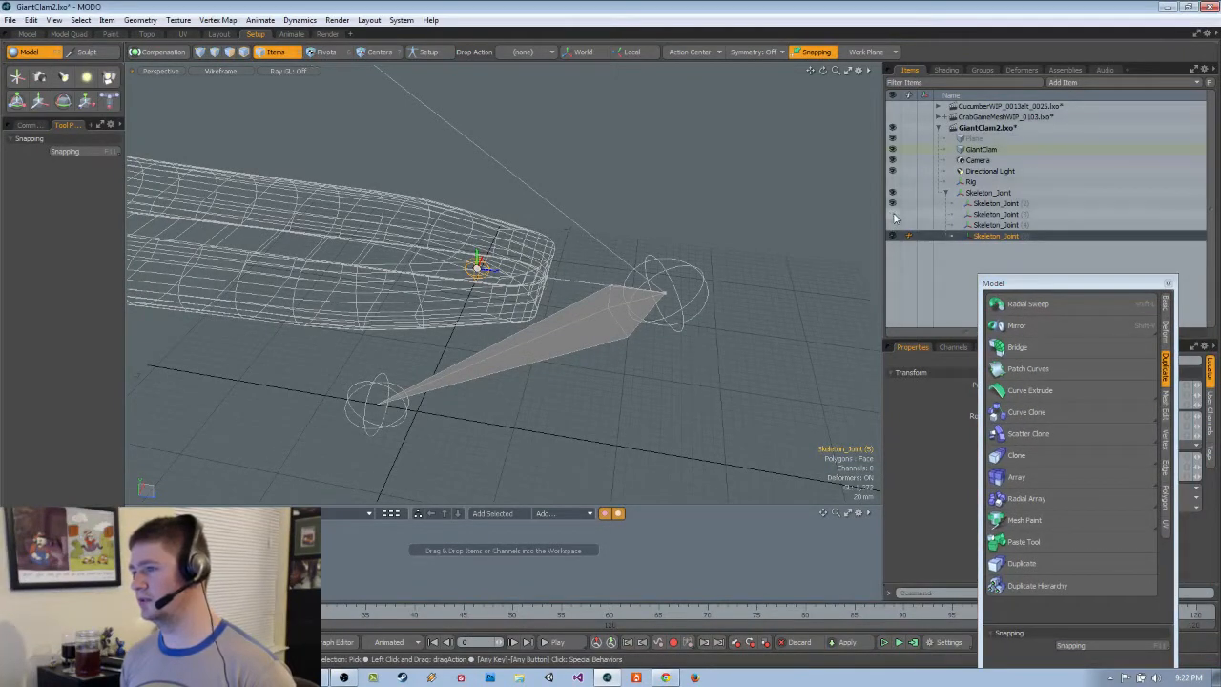
pyautogui.keyDown('alt'); pyautogui.moveTo(689, 229); pyautogui.dragTo(600, 218); pyautogui.keyUp('alt')
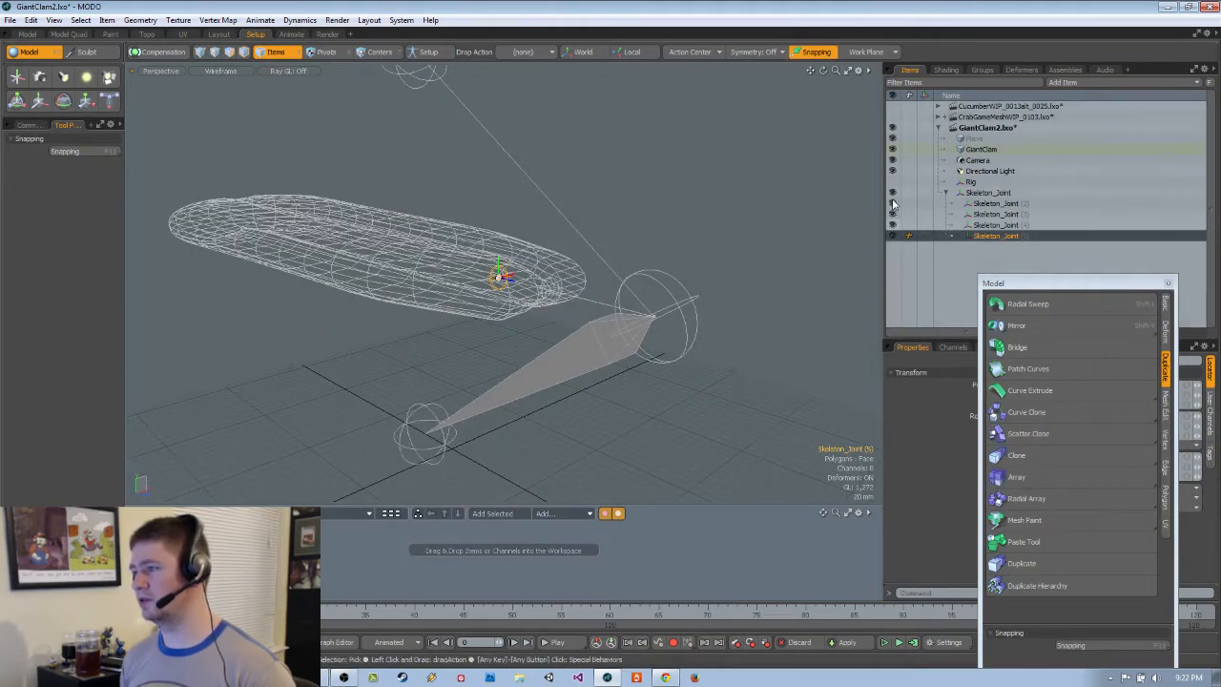
pyautogui.moveTo(844, 239)
pyautogui.keyDown('alt'); pyautogui.mouseDown()
pyautogui.moveTo(811, 246)
pyautogui.moveTo(833, 244)
pyautogui.mouseUp(); pyautogui.keyUp('alt')
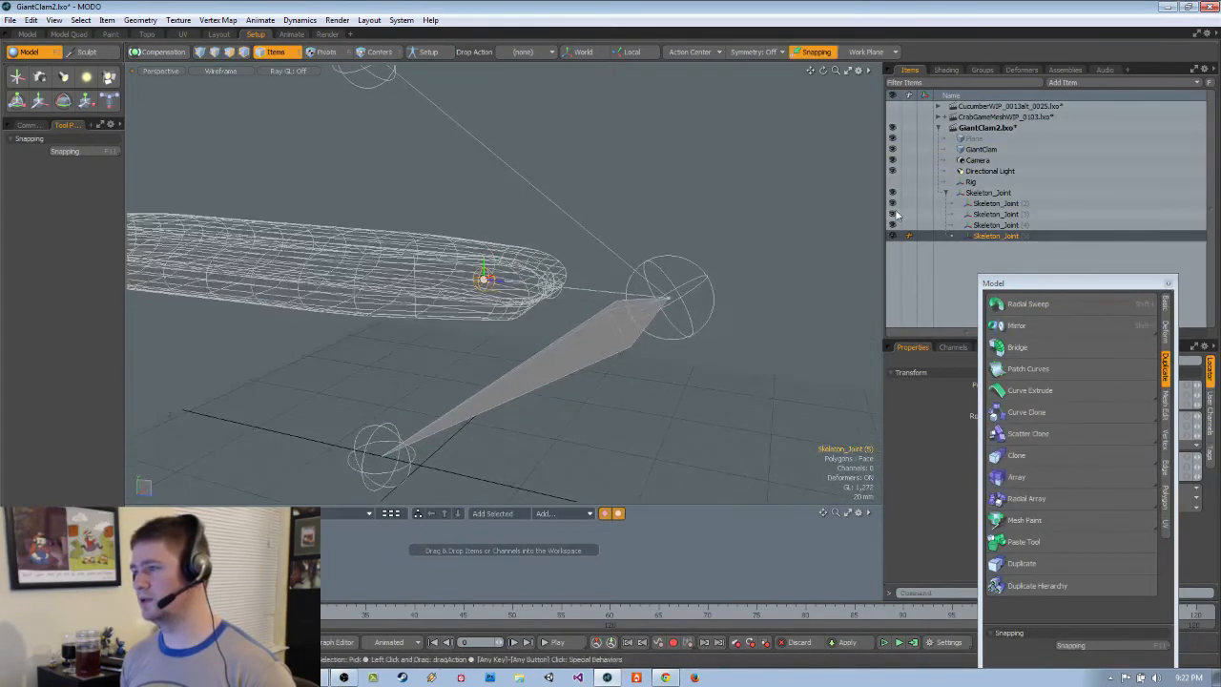
pyautogui.press('x')
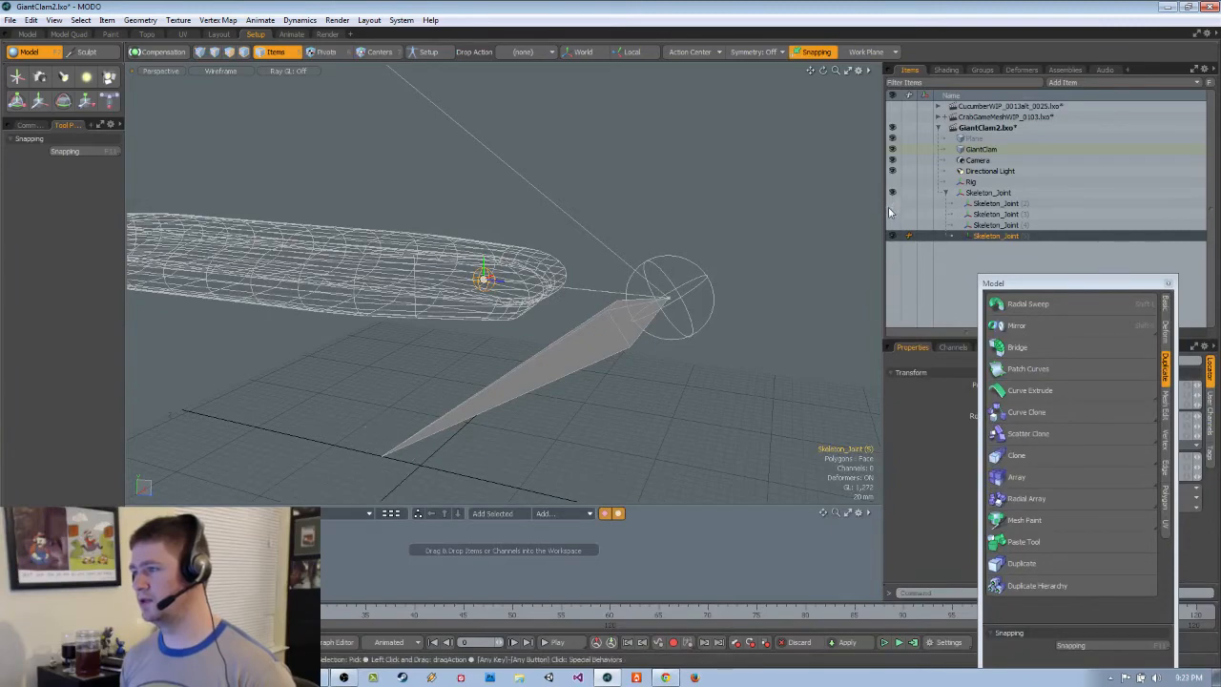
# Examine the remaining visible child joint's alignment with the inner body's edge rows in perspective and top views
pyautogui.keyDown('alt'); pyautogui.moveTo(630, 250); pyautogui.dragTo(621, 337); pyautogui.keyUp('alt')
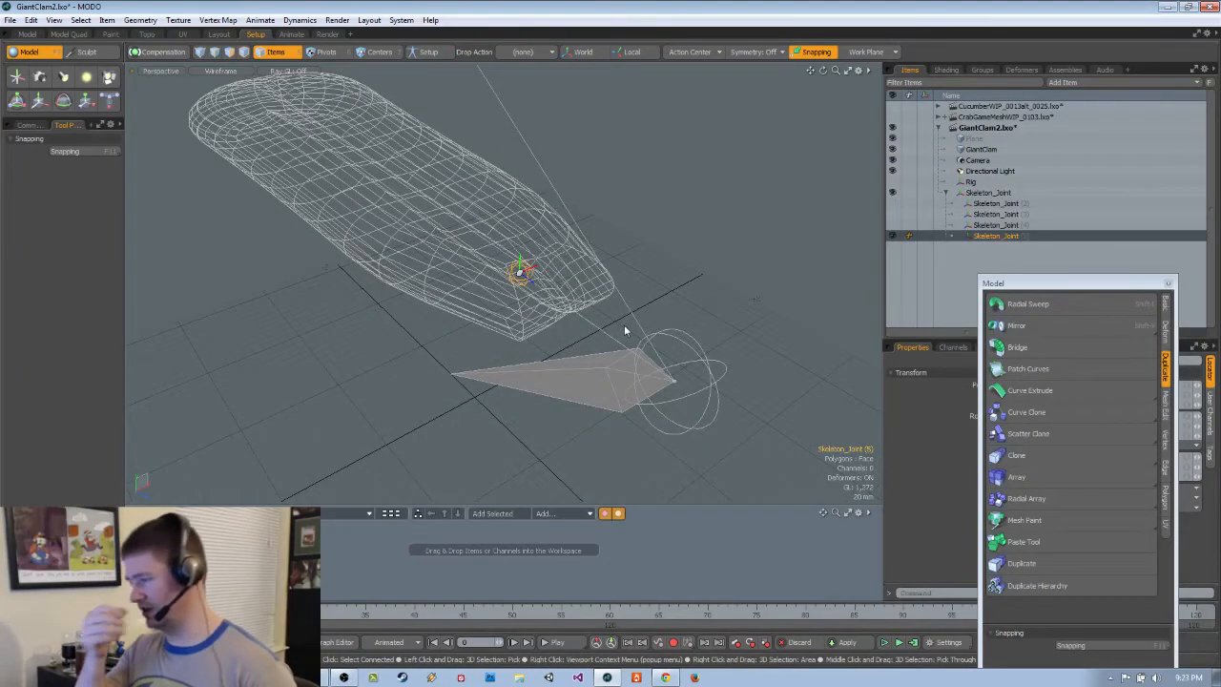
pyautogui.keyDown('alt'); pyautogui.moveTo(632, 321); pyautogui.dragTo(599, 296); pyautogui.keyUp('alt')
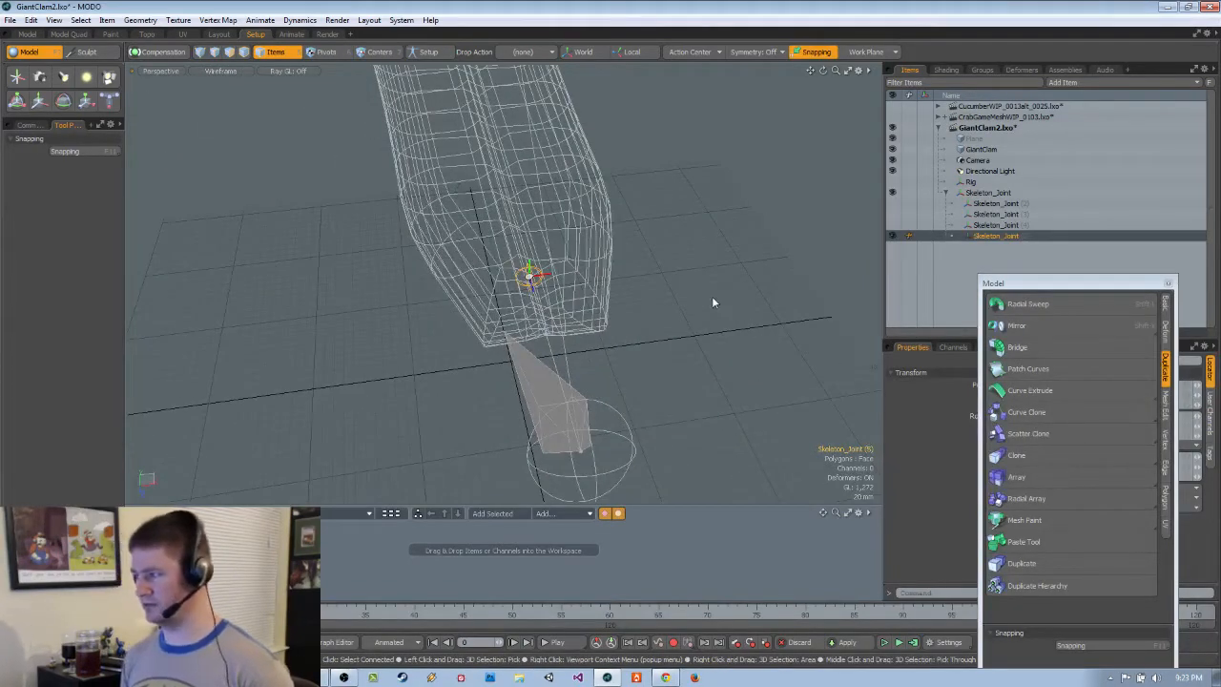
pyautogui.keyDown('alt'); pyautogui.moveTo(712, 303); pyautogui.dragTo(799, 246); pyautogui.keyUp('alt')
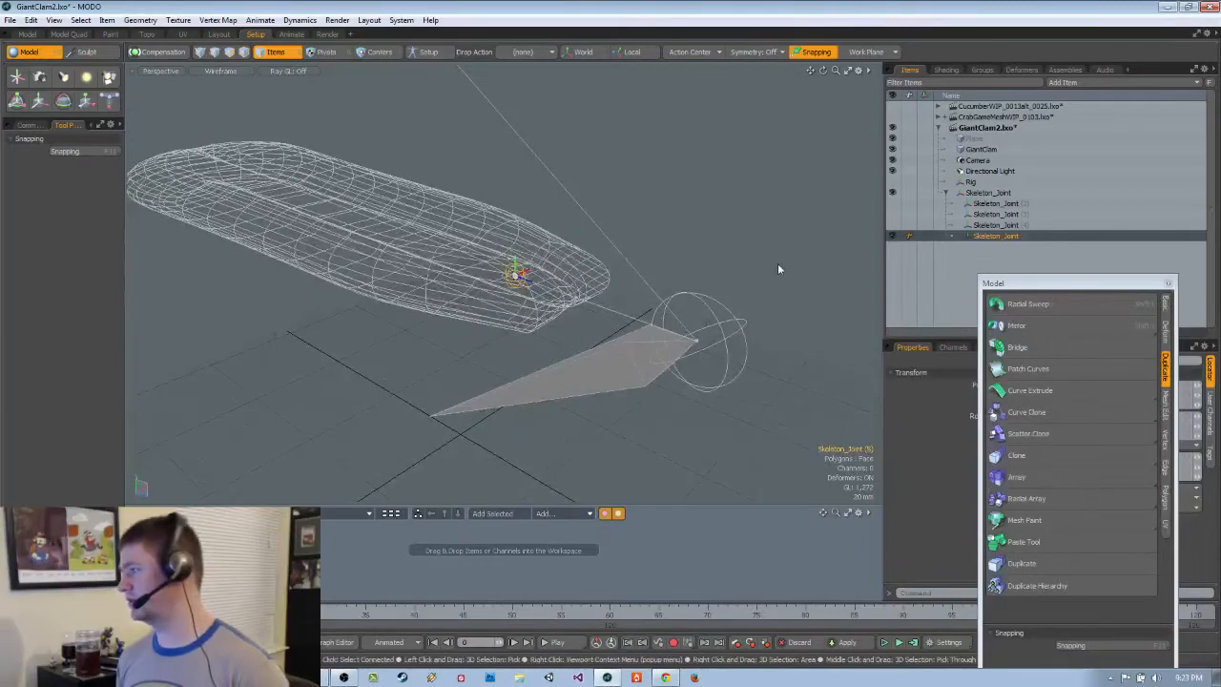
pyautogui.keyDown('alt'); pyautogui.moveTo(752, 343); pyautogui.dragTo(556, 403); pyautogui.keyUp('alt')
pyautogui.hotkey('ctrl', 'space')
pyautogui.click(565, 302)
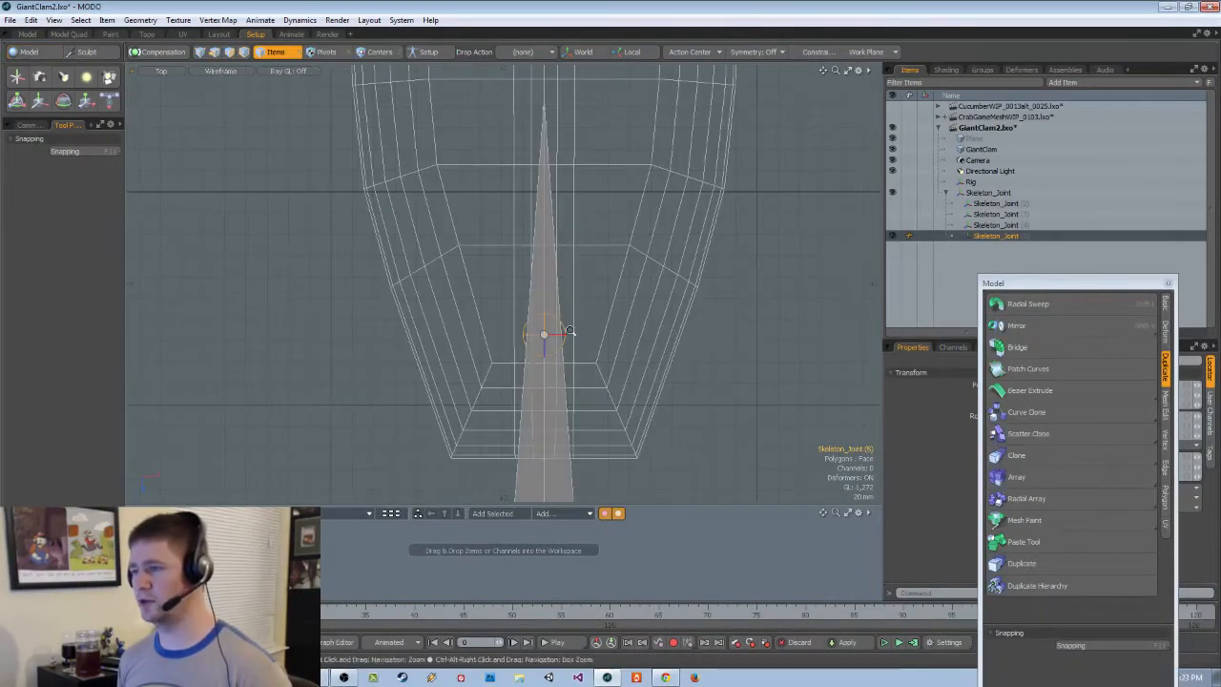
pyautogui.scroll(-1, 588, 307)
pyautogui.keyDown('alt'); pyautogui.keyDown('shift'); pyautogui.moveTo(591, 304); pyautogui.dragTo(577, 334); pyautogui.keyUp('shift'); pyautogui.keyUp('alt')
pyautogui.scroll(-3, 578, 333)
pyautogui.press('w')
pyautogui.scroll(3, 607, 331)
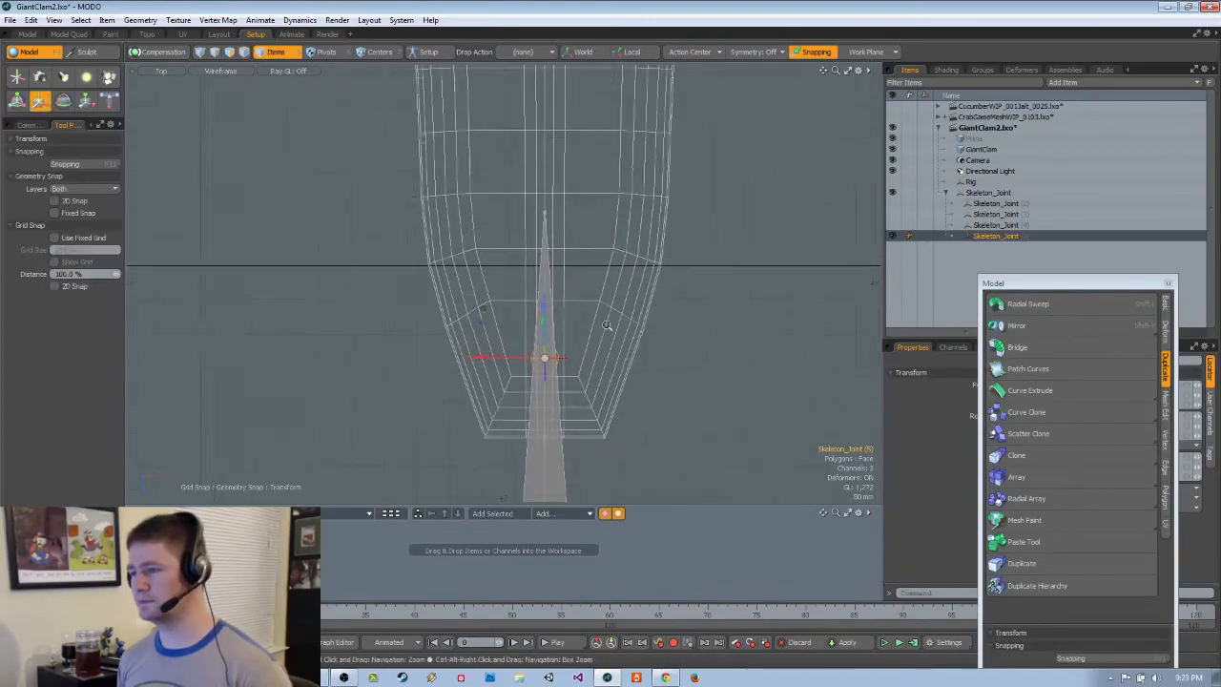
pyautogui.hotkey('ctrl', 'space')
pyautogui.click(722, 274)
pyautogui.keyDown('alt'); pyautogui.moveTo(722, 274); pyautogui.dragTo(573, 369); pyautogui.keyUp('alt')
pyautogui.scroll(4, 630, 276)
pyautogui.hotkey('ctrl', 'space')
pyautogui.click(572, 323)
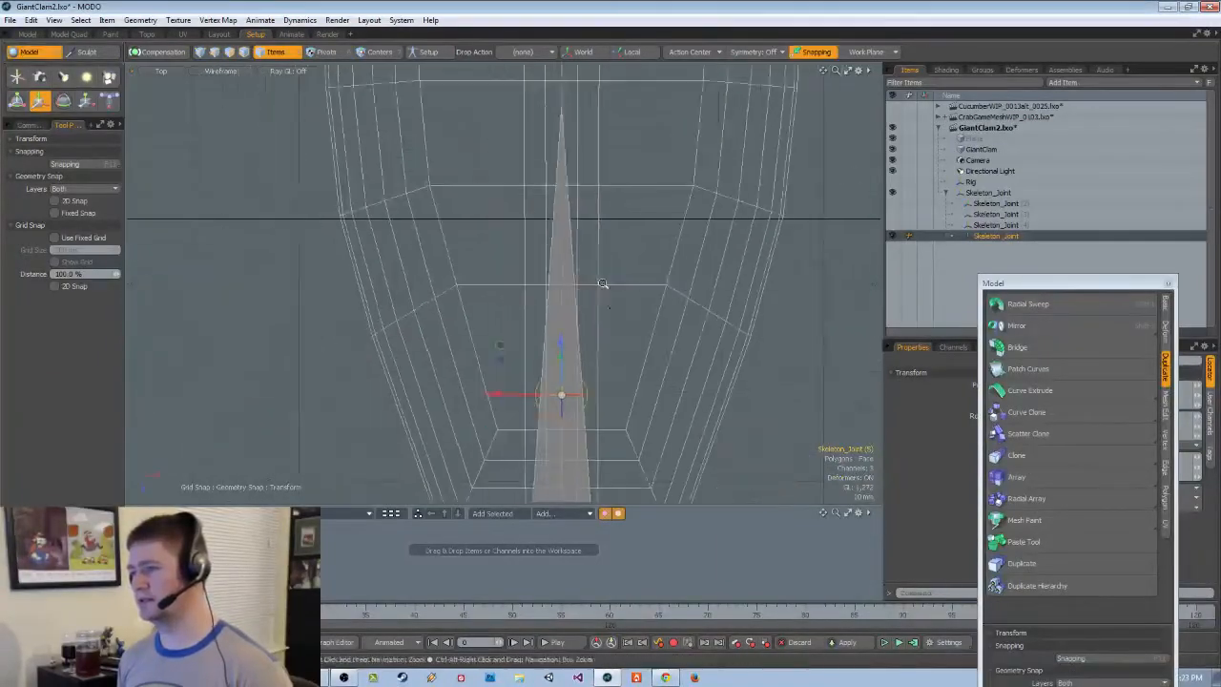
pyautogui.keyDown('alt'); pyautogui.moveTo(555, 258); pyautogui.dragTo(612, 317); pyautogui.keyUp('alt')
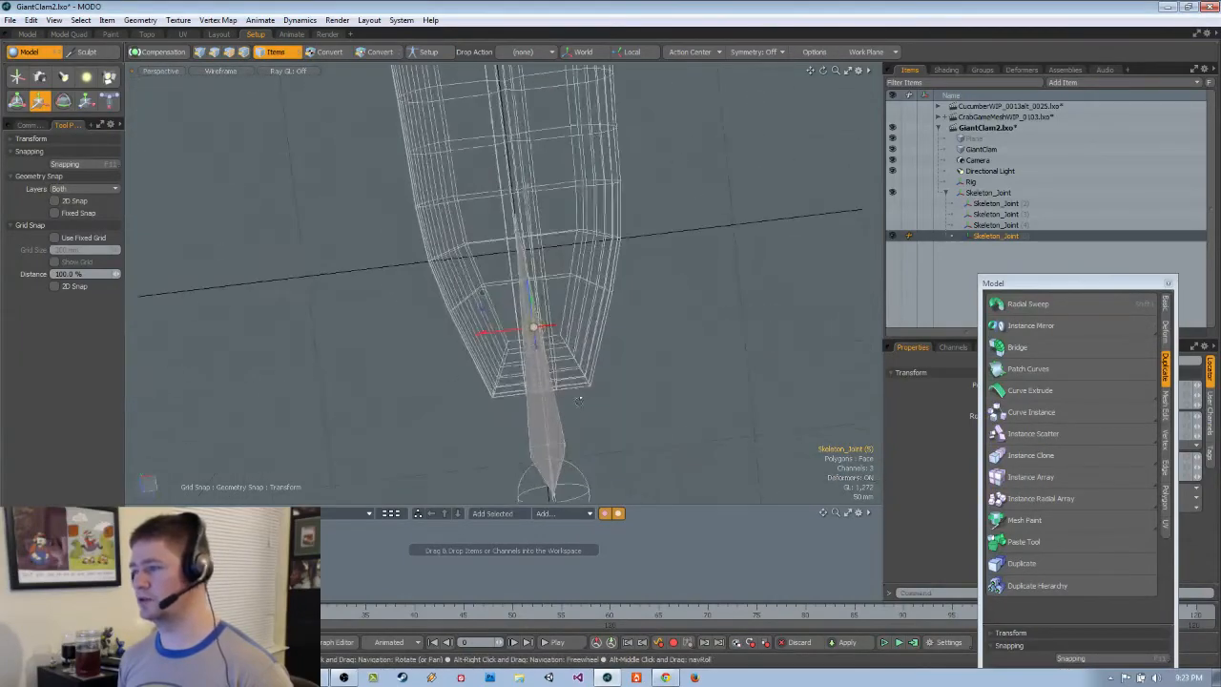
pyautogui.hotkey('ctrl', 'space')
pyautogui.click(612, 268)
pyautogui.keyDown('ctrl'); pyautogui.keyDown('alt'); pyautogui.moveTo(611, 266); pyautogui.dragTo(576, 310); pyautogui.keyUp('alt'); pyautogui.keyUp('ctrl')
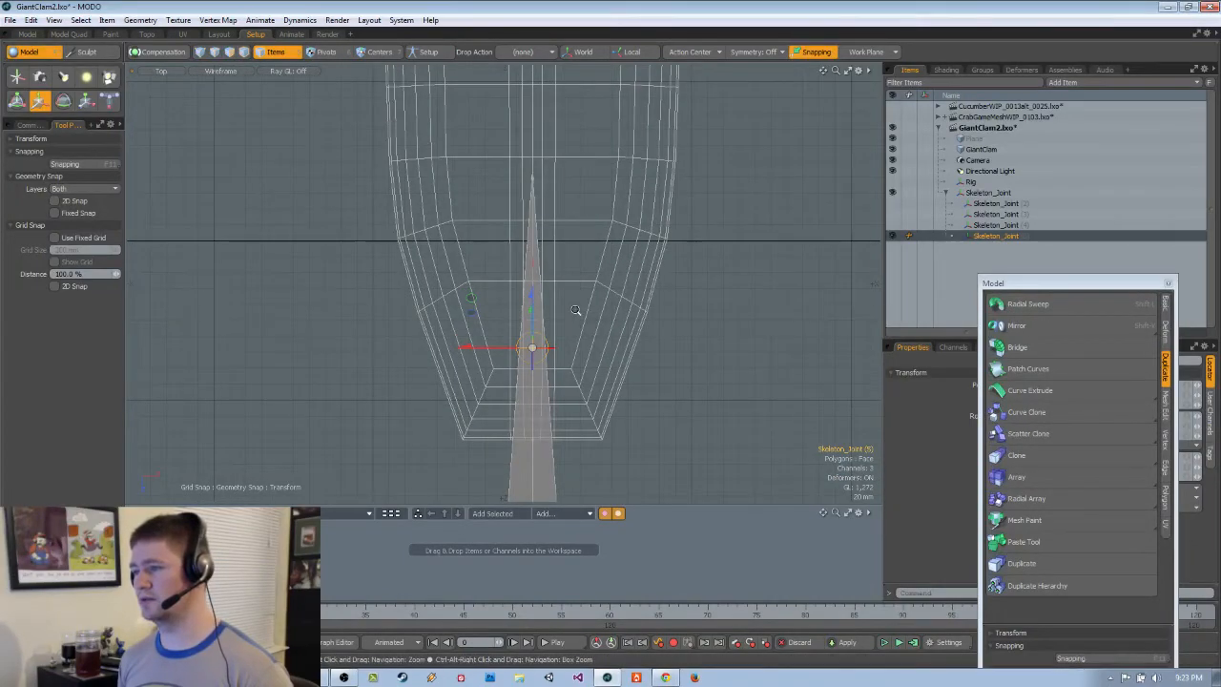
# With the Skeleton tool, draw a joint chain from the cloned joint along the inner body's centre line, placing joints on edge rows
pyautogui.click(31, 125)
pyautogui.click(45, 169)
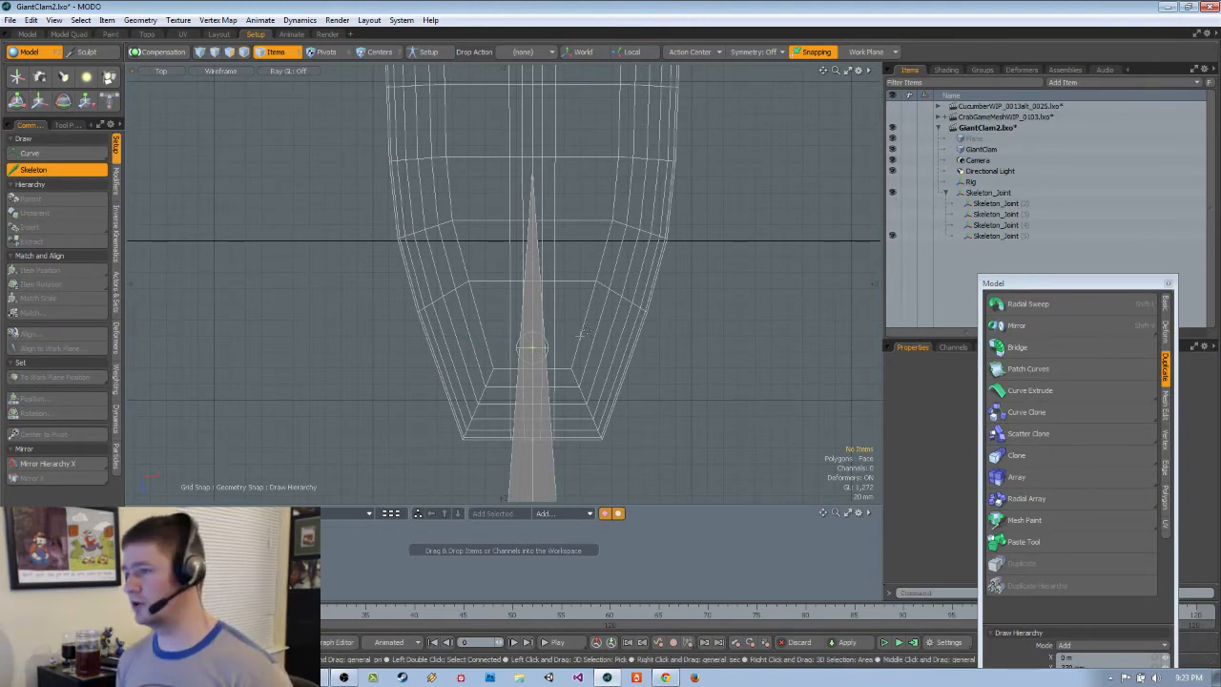
pyautogui.scroll(1, 534, 315)
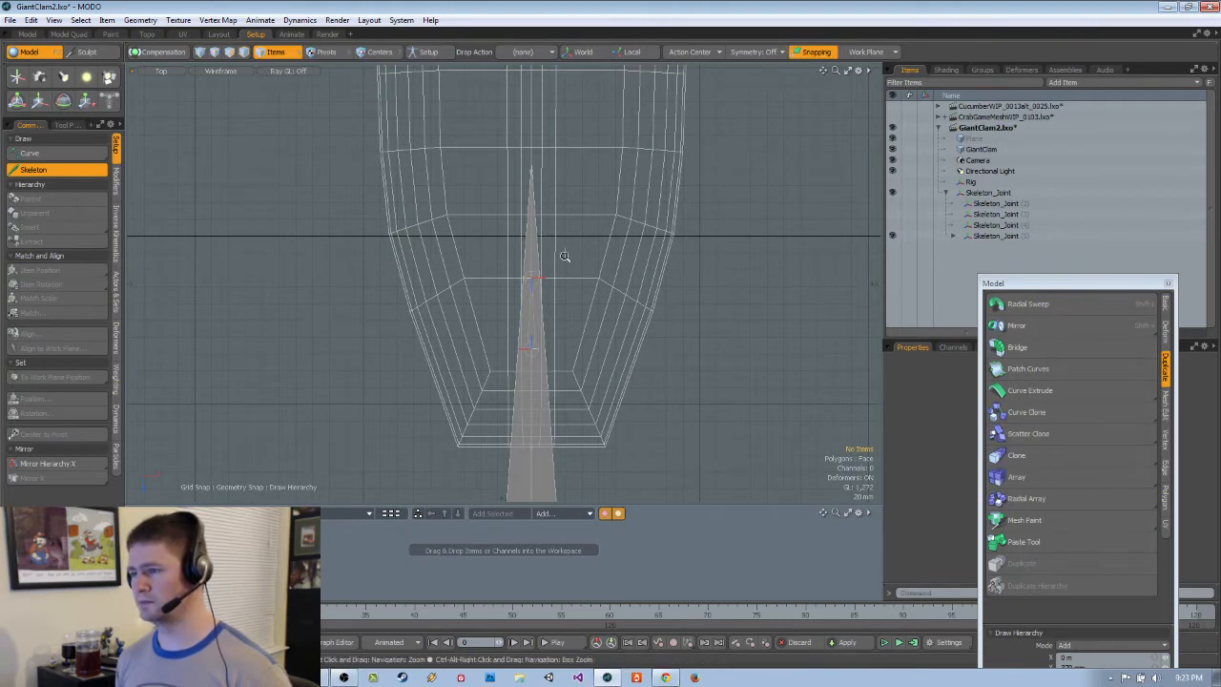
pyautogui.keyDown('ctrl'); pyautogui.keyDown('alt'); pyautogui.moveTo(565, 255); pyautogui.dragTo(528, 358); pyautogui.keyUp('alt'); pyautogui.keyUp('ctrl')
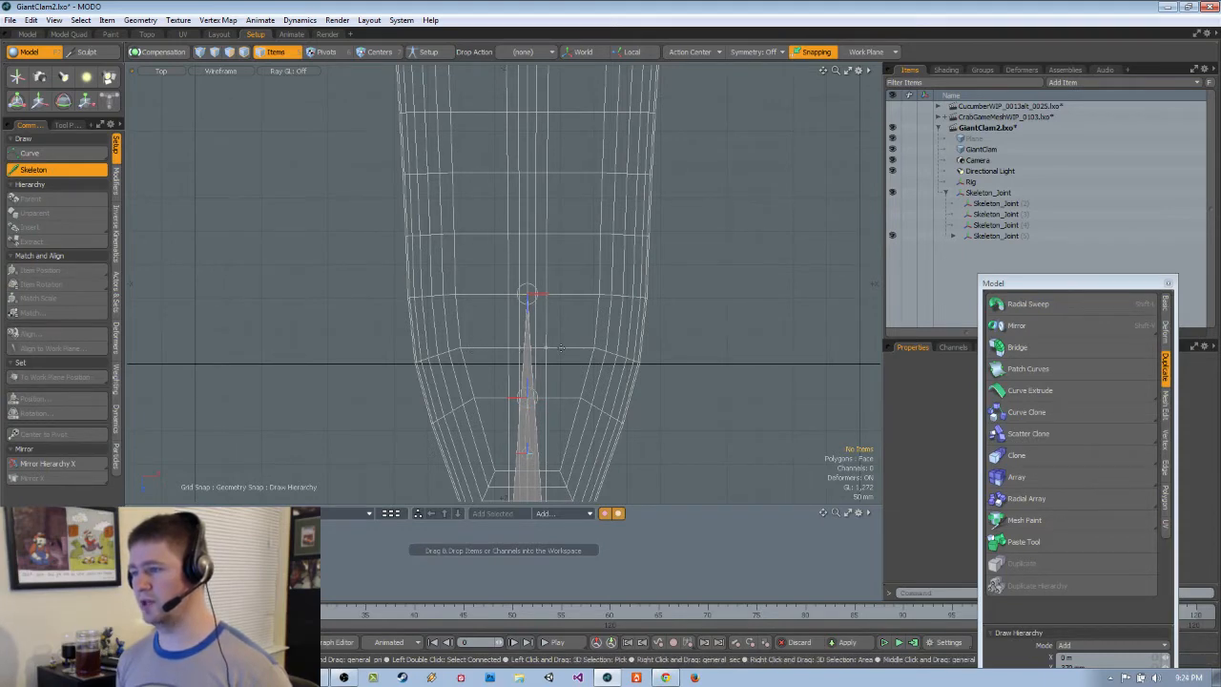
pyautogui.keyDown('alt'); pyautogui.keyDown('shift'); pyautogui.moveTo(560, 264); pyautogui.dragTo(547, 390); pyautogui.keyUp('shift'); pyautogui.keyUp('alt')
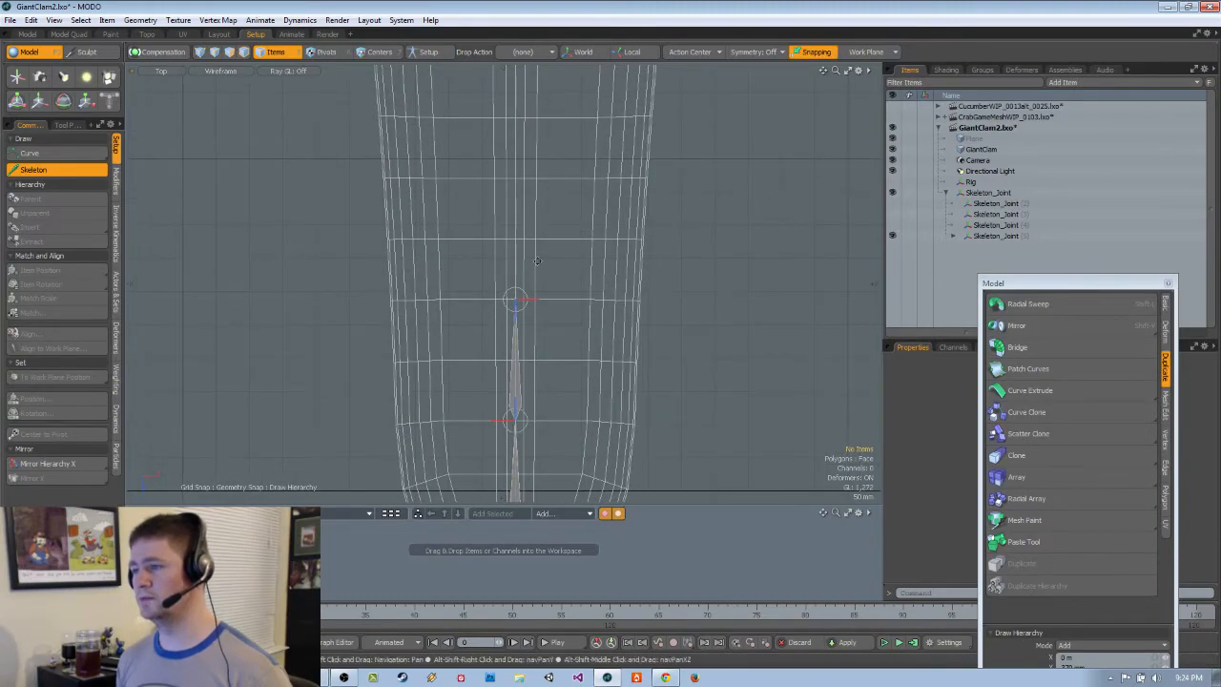
# Continue the joint chain along the inner body's centre line, adding joints up to its rounded far end
pyautogui.keyDown('alt'); pyautogui.keyDown('shift'); pyautogui.moveTo(515, 183); pyautogui.dragTo(509, 338); pyautogui.keyUp('shift'); pyautogui.keyUp('alt')
pyautogui.click(505, 267)
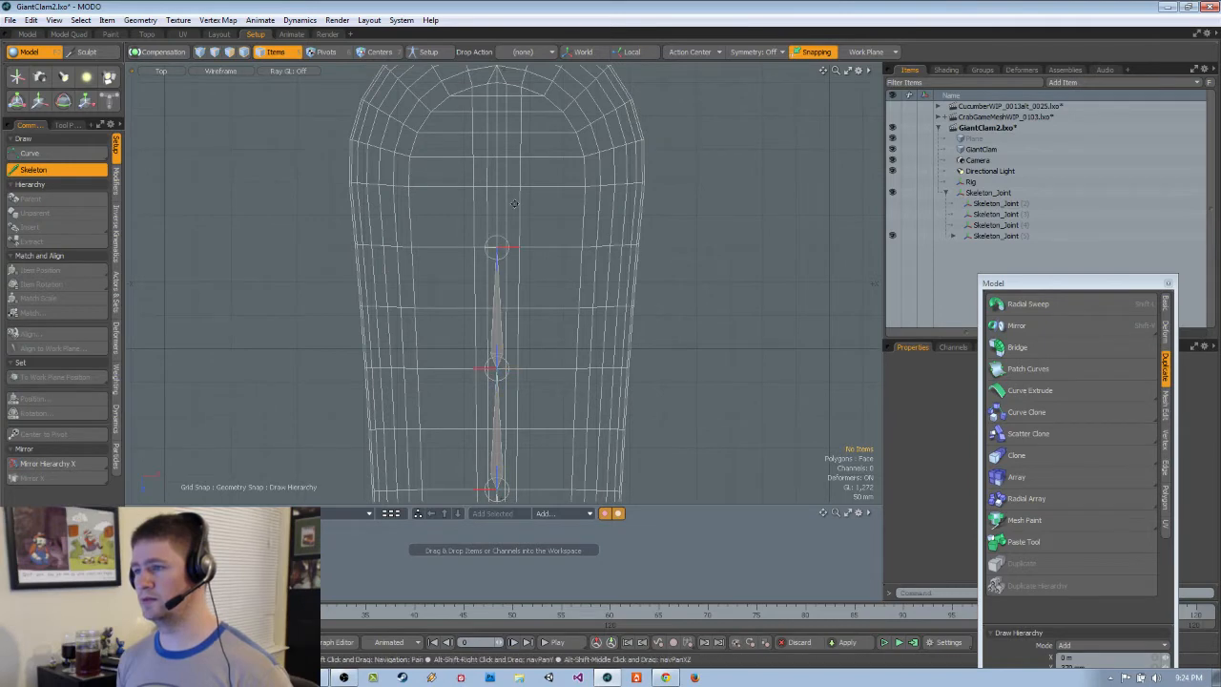
pyautogui.keyDown('alt'); pyautogui.keyDown('shift'); pyautogui.moveTo(502, 214); pyautogui.dragTo(509, 333); pyautogui.keyUp('shift'); pyautogui.keyUp('alt')
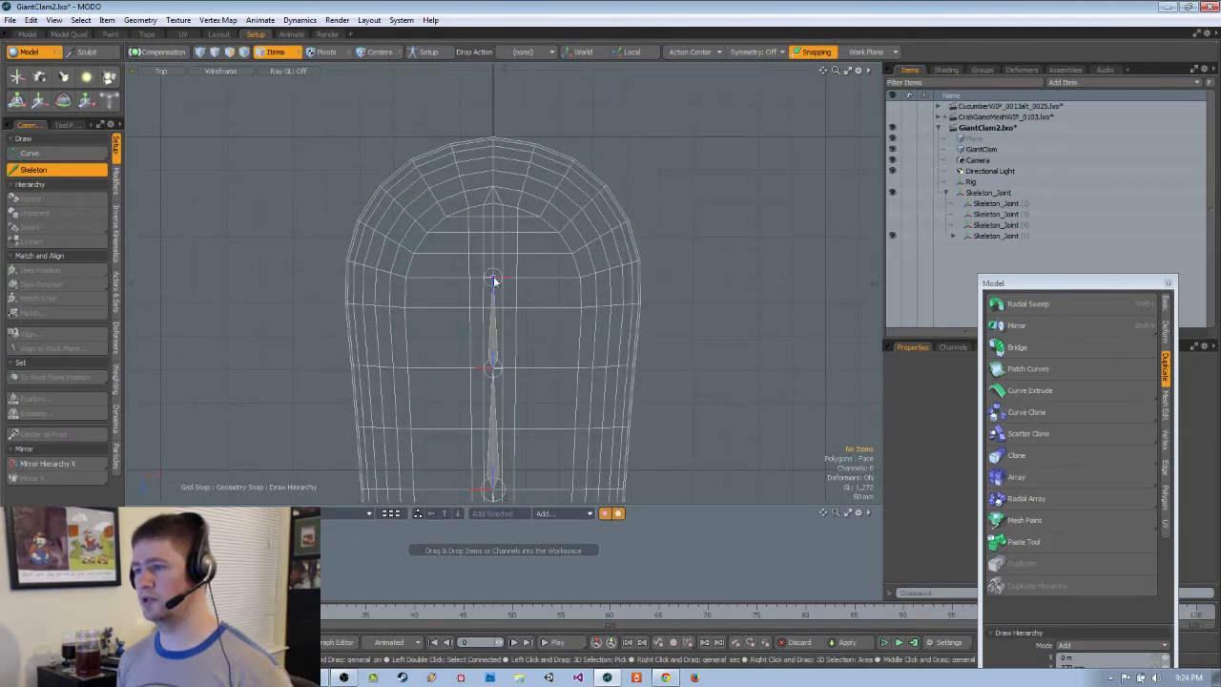
pyautogui.keyDown('alt'); pyautogui.keyDown('shift'); pyautogui.moveTo(494, 280); pyautogui.dragTo(494, 326); pyautogui.keyUp('shift'); pyautogui.keyUp('alt')
pyautogui.scroll(1, 493, 283)
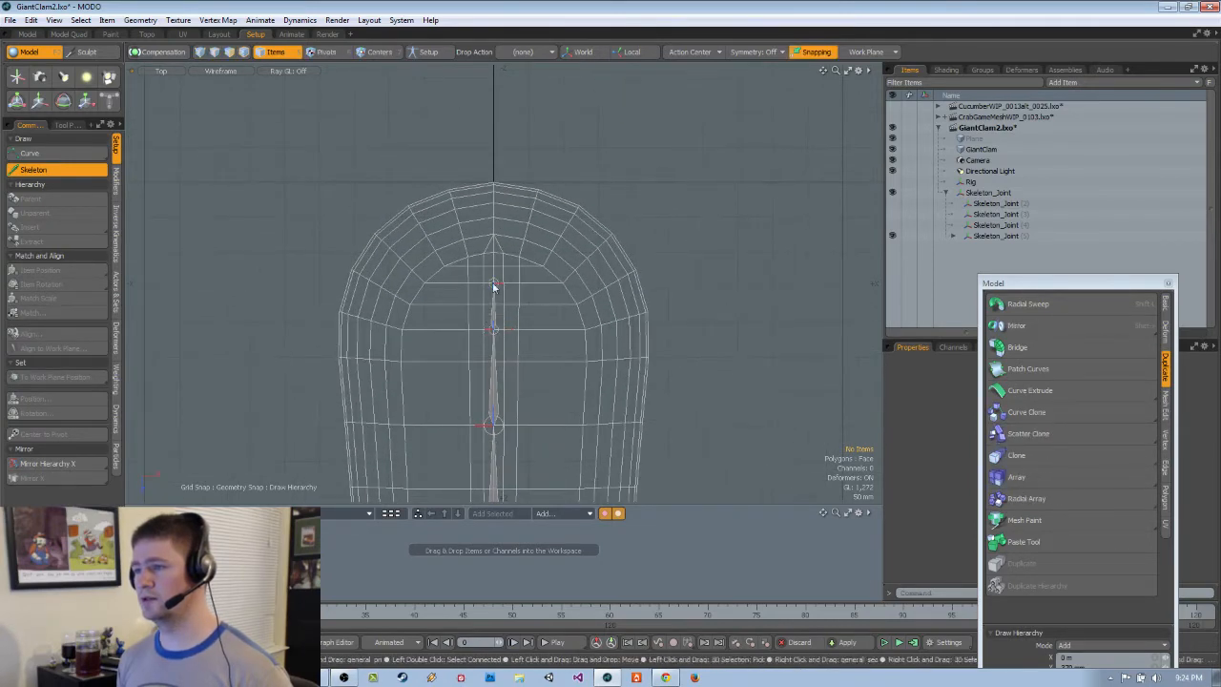
# Examine the joint chain's alignment with the inner body's edge rows in top and perspective views, from base to rounded end
pyautogui.scroll(2, 494, 287)
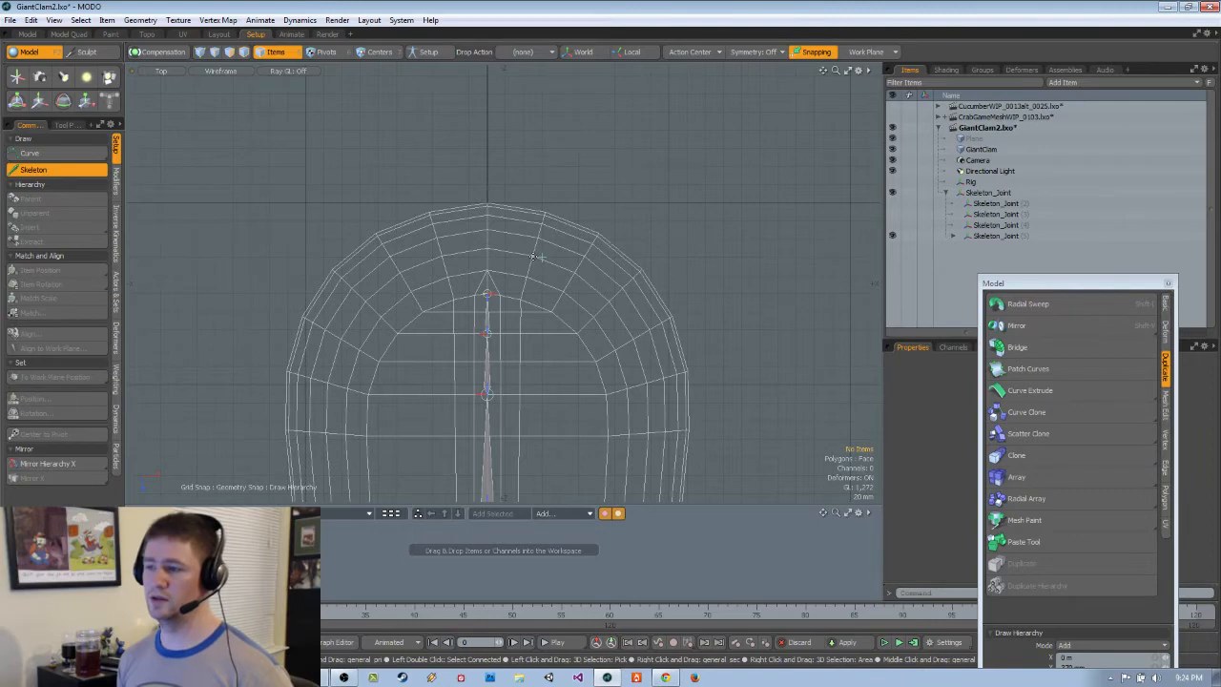
pyautogui.scroll(-1, 572, 257)
pyautogui.hotkey('ctrl', 'space')
pyautogui.click(684, 235)
pyautogui.keyDown('alt'); pyautogui.moveTo(654, 276); pyautogui.dragTo(771, 132); pyautogui.keyUp('alt')
pyautogui.keyDown('alt'); pyautogui.keyDown('shift'); pyautogui.moveTo(784, 332); pyautogui.dragTo(563, 290); pyautogui.keyUp('shift'); pyautogui.keyUp('alt')
pyautogui.hotkey('ctrl', 'space')
pyautogui.click(566, 221)
pyautogui.scroll(-1, 565, 221)
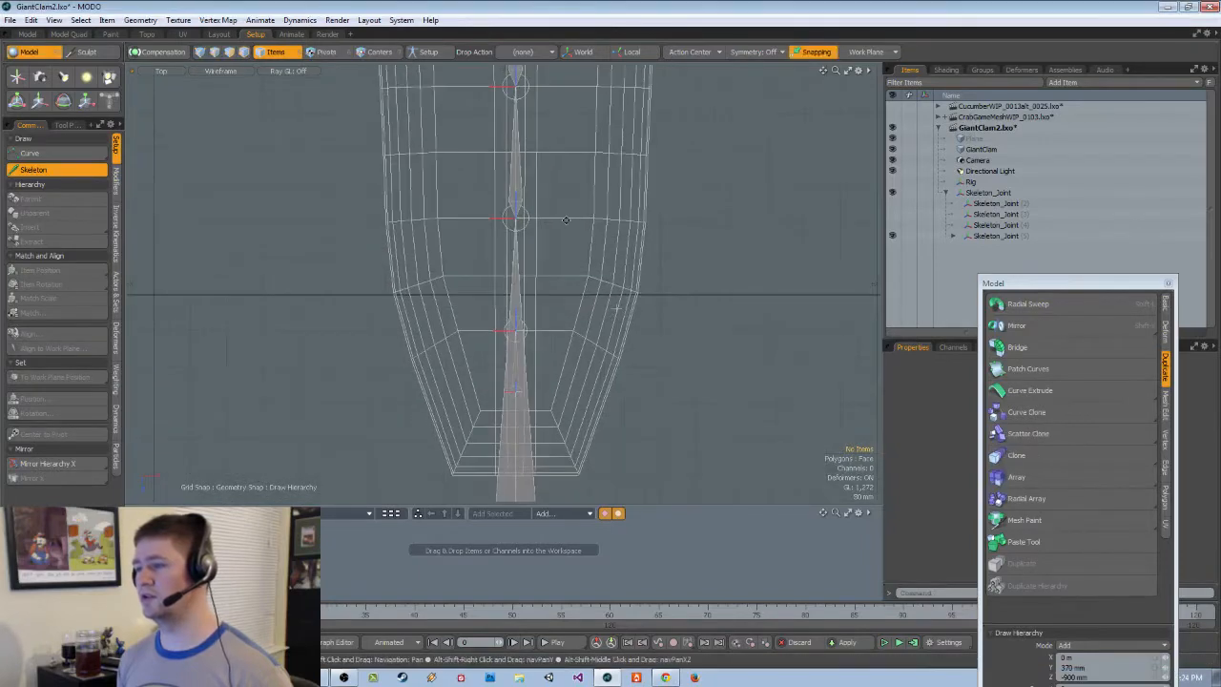
pyautogui.keyDown('alt'); pyautogui.keyDown('shift'); pyautogui.moveTo(566, 221); pyautogui.dragTo(542, 668); pyautogui.keyUp('shift'); pyautogui.keyUp('alt')
pyautogui.scroll(-3, 570, 396)
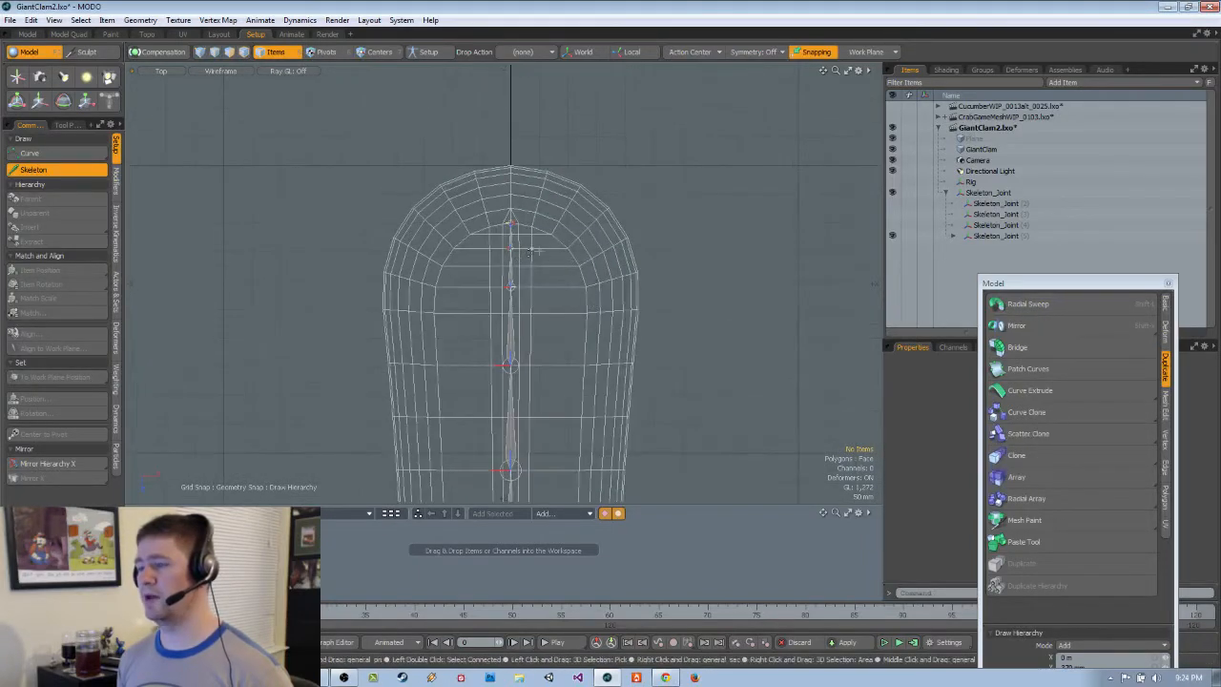
pyautogui.keyDown('alt'); pyautogui.keyDown('shift'); pyautogui.moveTo(565, 193); pyautogui.dragTo(559, 258); pyautogui.keyUp('shift'); pyautogui.keyUp('alt')
pyautogui.scroll(3, 559, 258)
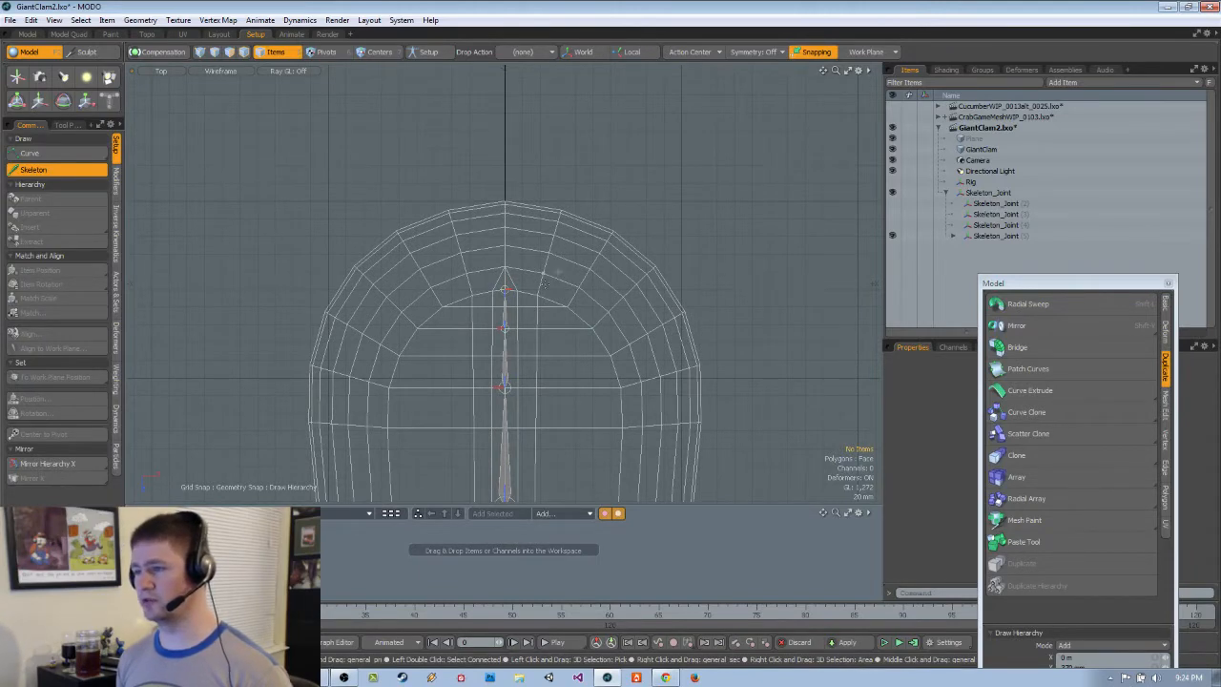
# Finish the joint chain with an end joint at the inner body's rounded tip and leave the Skeleton tool
pyautogui.moveTo(545, 284)
pyautogui.keyDown('ctrl'); pyautogui.keyDown('alt'); pyautogui.mouseDown()
pyautogui.moveTo(578, 273)
pyautogui.moveTo(541, 281)
pyautogui.mouseUp(); pyautogui.keyUp('alt'); pyautogui.keyUp('ctrl')
pyautogui.keyDown('ctrl'); pyautogui.keyDown('alt'); pyautogui.moveTo(616, 292); pyautogui.dragTo(592, 299); pyautogui.keyUp('alt'); pyautogui.keyUp('ctrl')
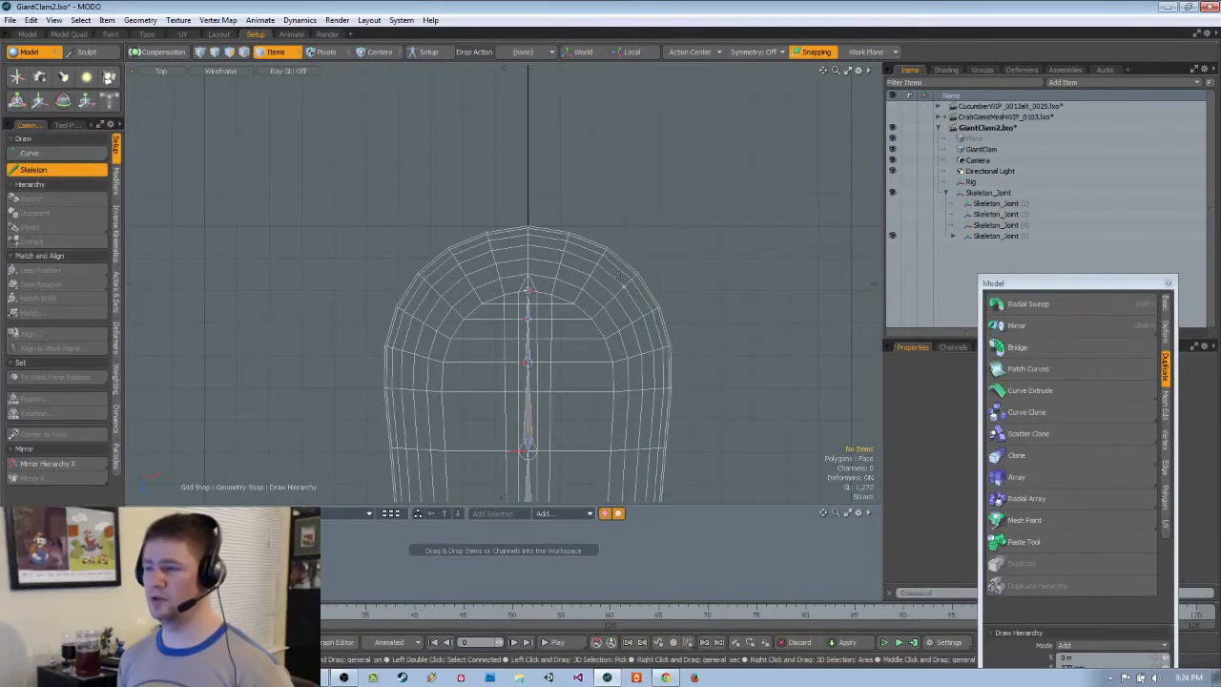
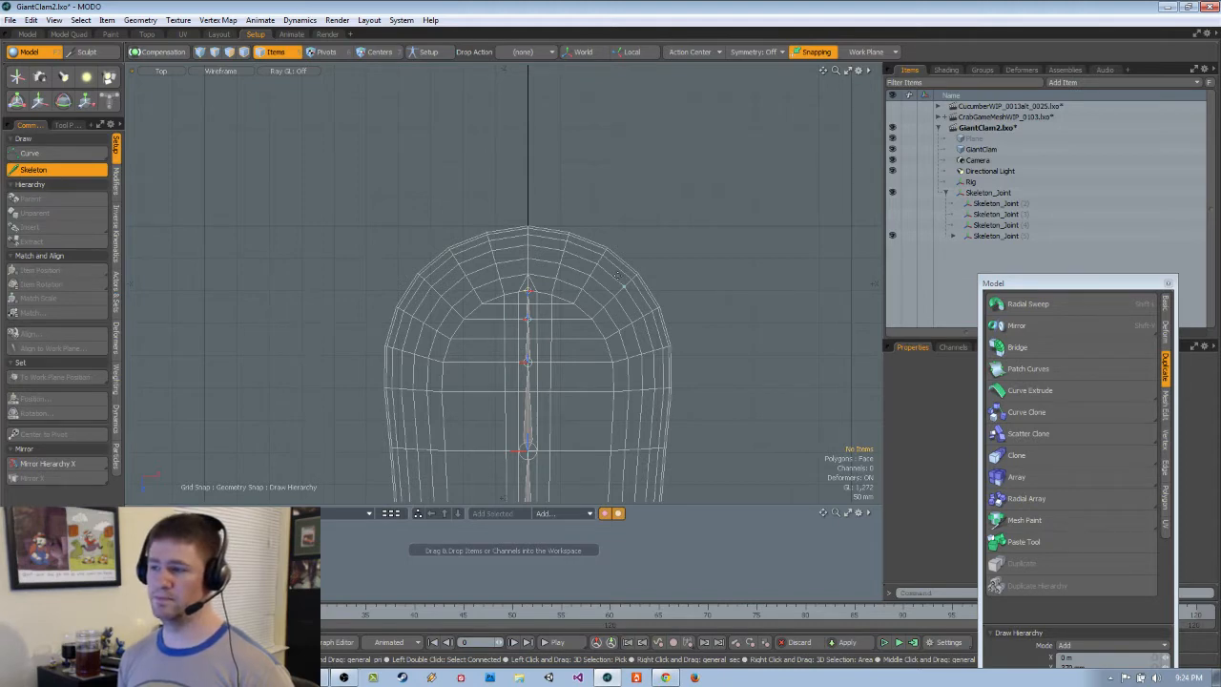
pyautogui.scroll(5, 534, 226)
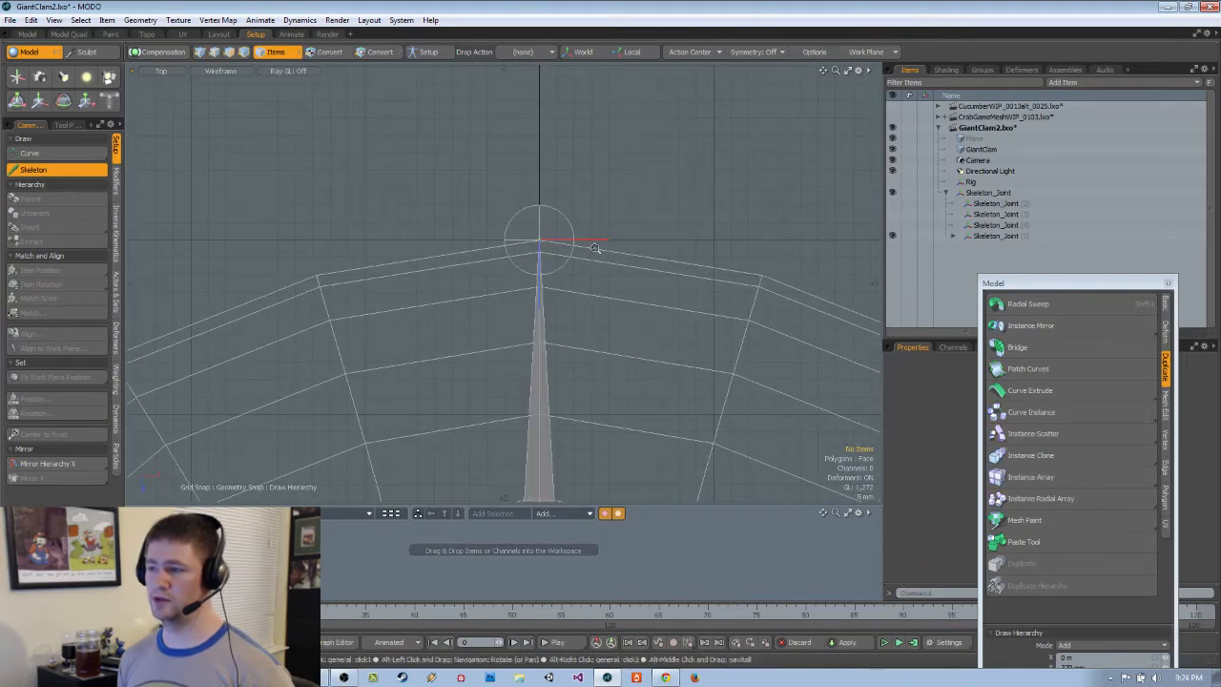
pyautogui.scroll(-5, 572, 287)
pyautogui.keyDown('alt'); pyautogui.moveTo(645, 386); pyautogui.dragTo(632, 321); pyautogui.keyUp('alt')
pyautogui.press('q')
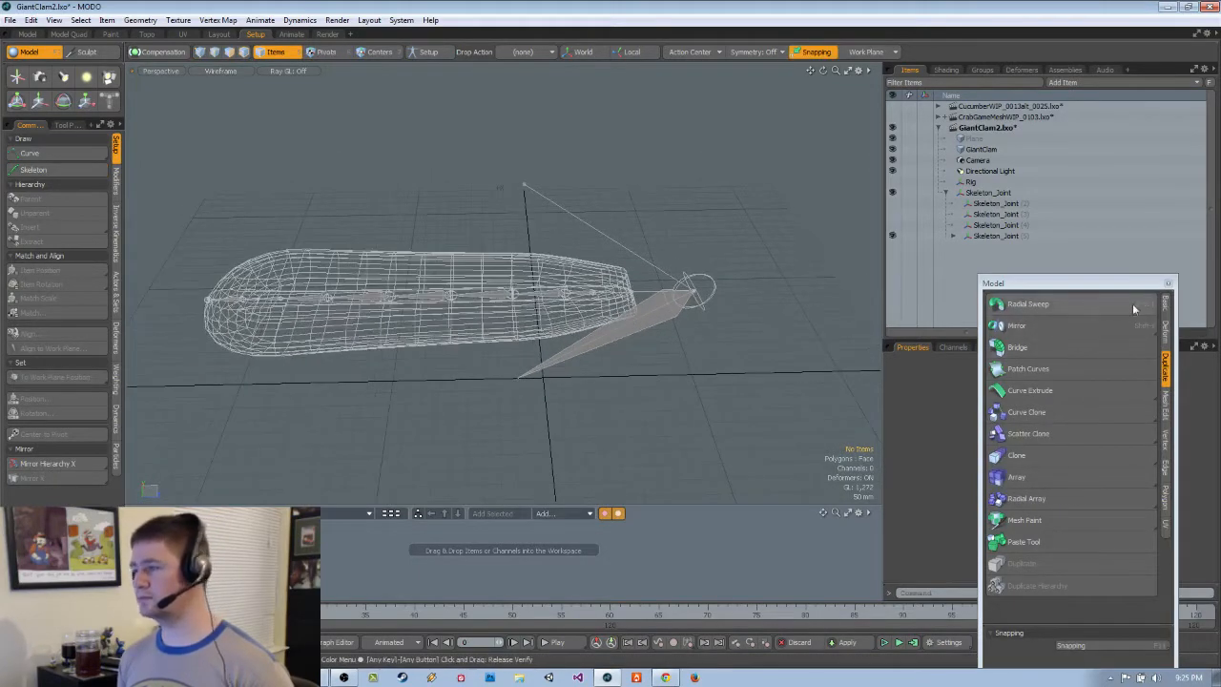
# Close the floating Model palette and unhide the three hidden child joints of the skeleton's root joint
pyautogui.click(801, 314)
pyautogui.keyDown('alt'); pyautogui.moveTo(806, 313); pyautogui.dragTo(773, 315); pyautogui.keyUp('alt')
pyautogui.click(953, 236)
pyautogui.click(953, 235)
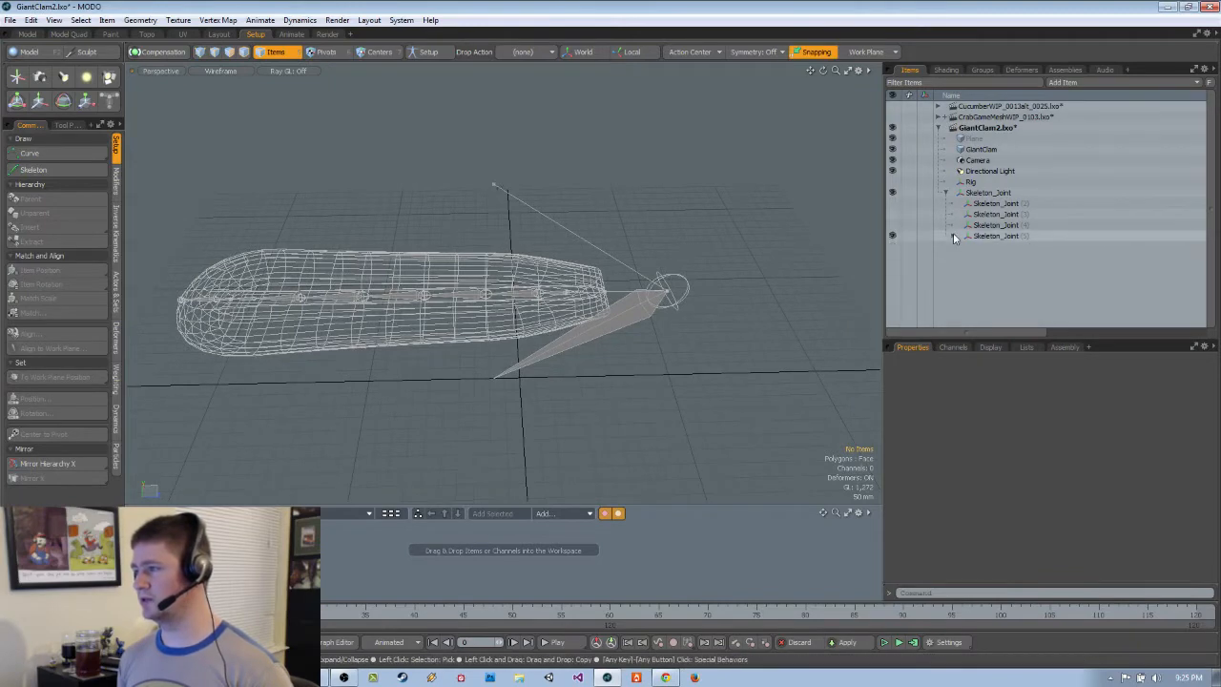
pyautogui.keyDown('alt'); pyautogui.moveTo(591, 380); pyautogui.dragTo(589, 319); pyautogui.keyUp('alt')
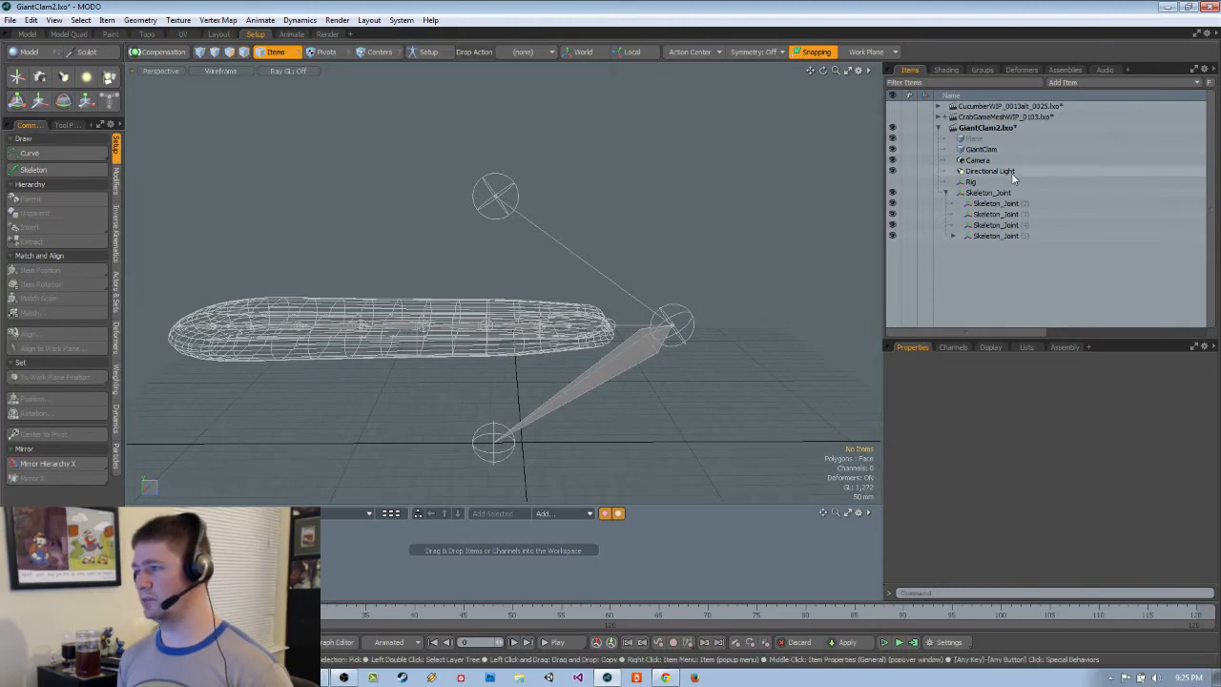
# Unhide all hidden polygons of the GiantClam mesh and set the viewport shading to Advanced OpenGL
pyautogui.click(998, 149)
pyautogui.keyDown('alt'); pyautogui.moveTo(643, 230); pyautogui.dragTo(652, 191); pyautogui.keyUp('alt')
pyautogui.press('2')
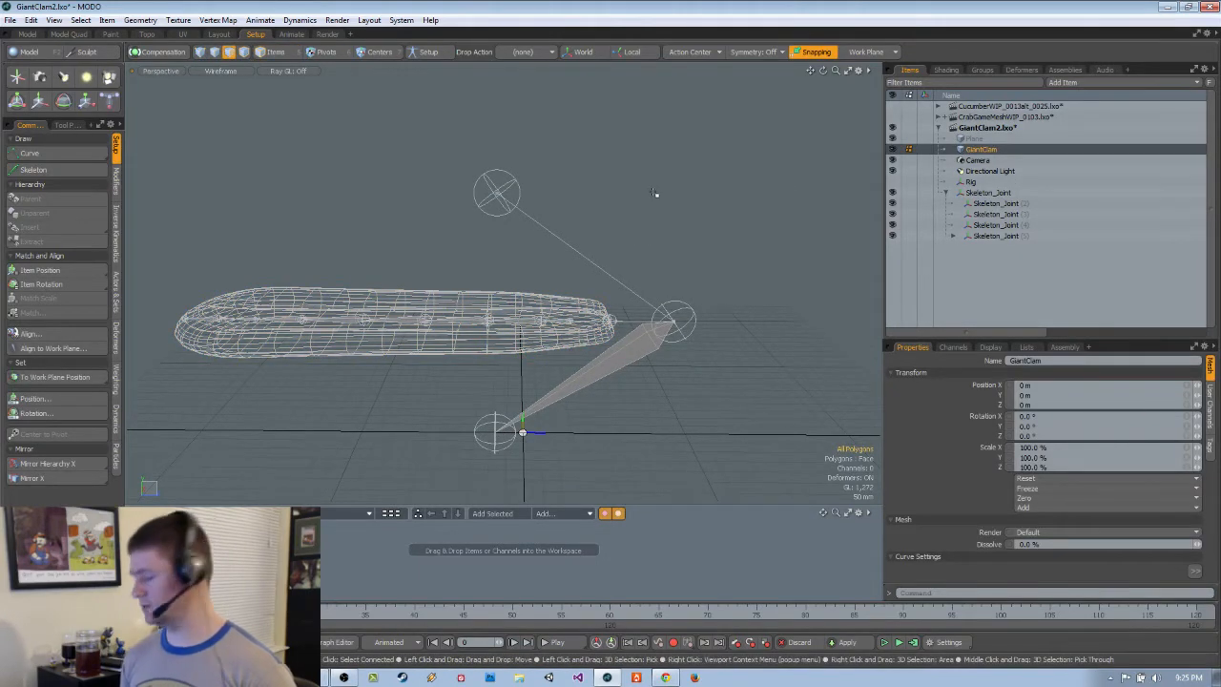
pyautogui.press('u')
pyautogui.keyDown('alt'); pyautogui.moveTo(654, 193); pyautogui.dragTo(801, 305); pyautogui.keyUp('alt')
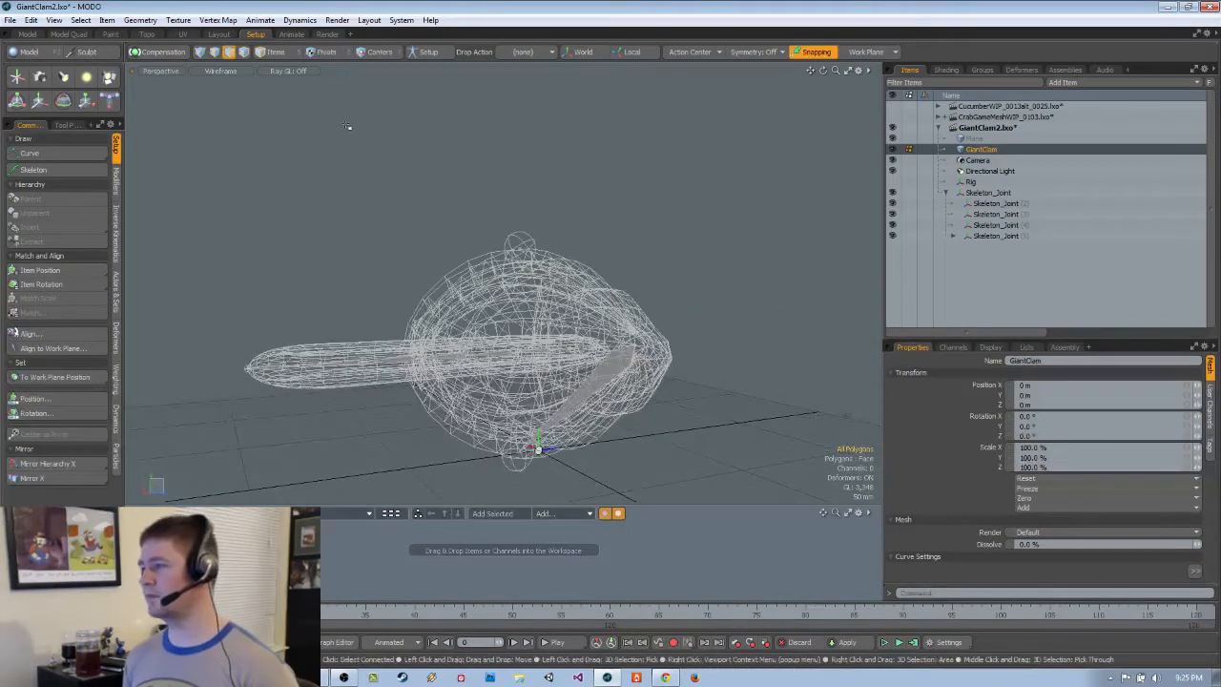
pyautogui.click(226, 131)
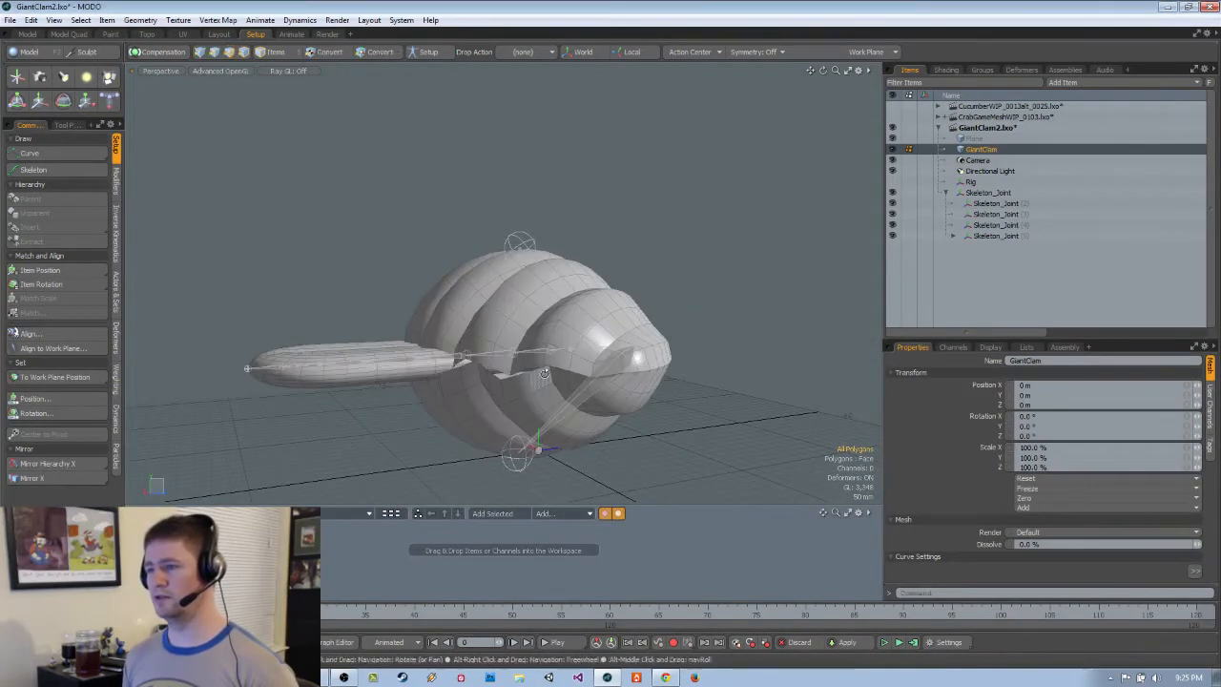
pyautogui.keyDown('ctrl'); pyautogui.keyDown('alt'); pyautogui.moveTo(420, 320); pyautogui.dragTo(549, 329); pyautogui.keyUp('alt'); pyautogui.keyUp('ctrl')
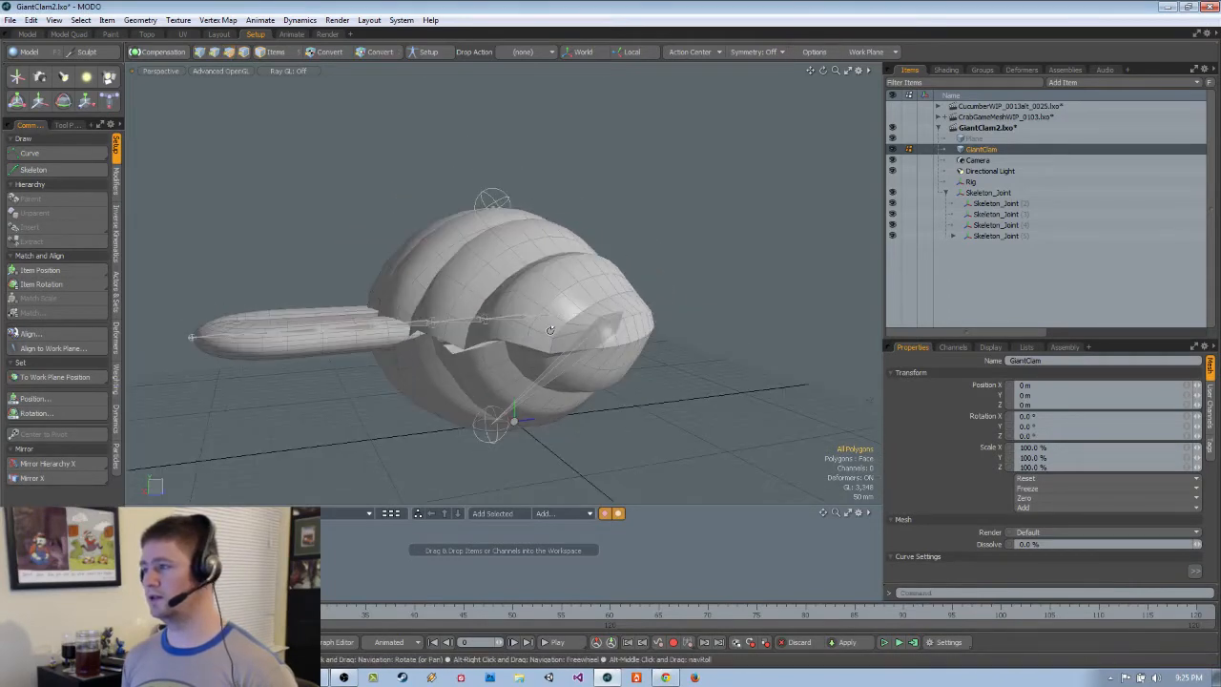
# Save the scene under the new file name GiantClam3 on the Desktop
pyautogui.click(10, 20)
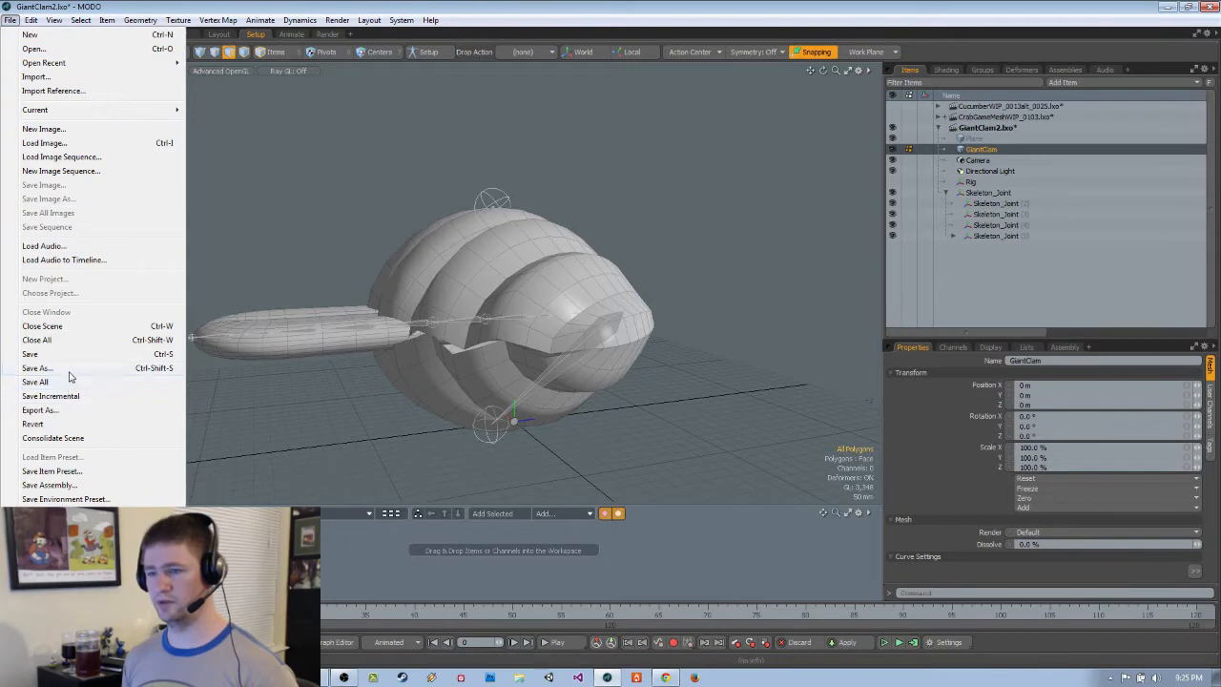
pyautogui.click(66, 370)
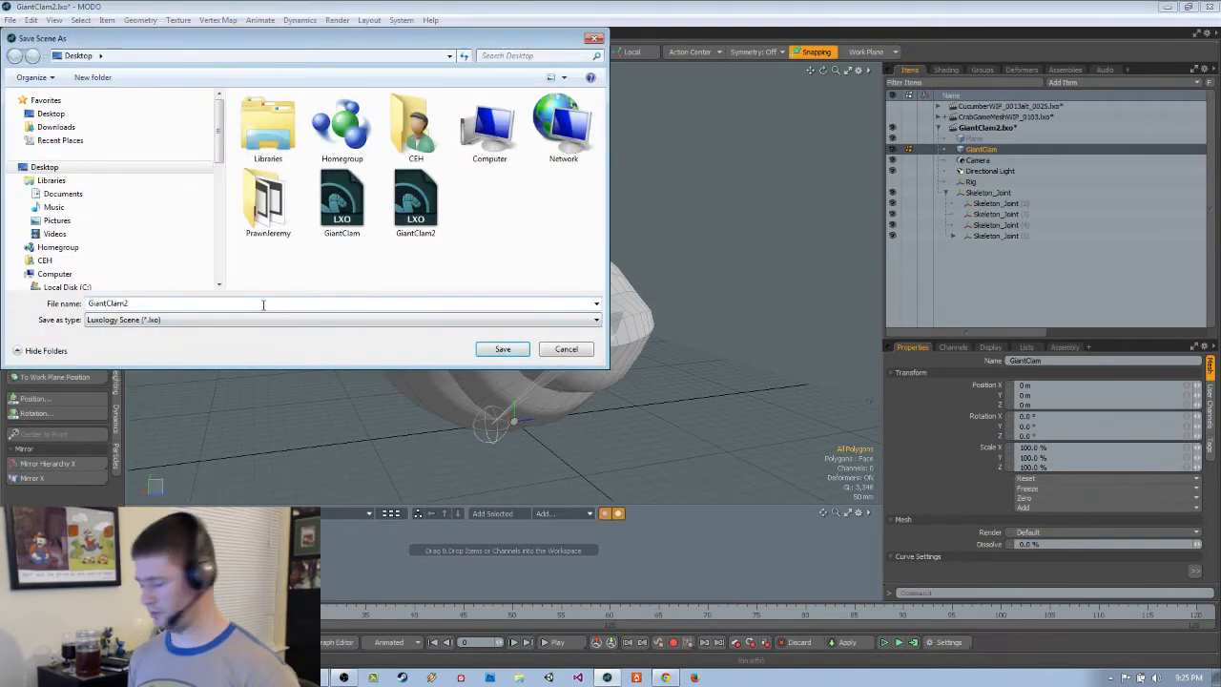
pyautogui.press('Return')
pyautogui.keyDown('alt'); pyautogui.moveTo(330, 264); pyautogui.dragTo(715, 257); pyautogui.keyUp('alt')
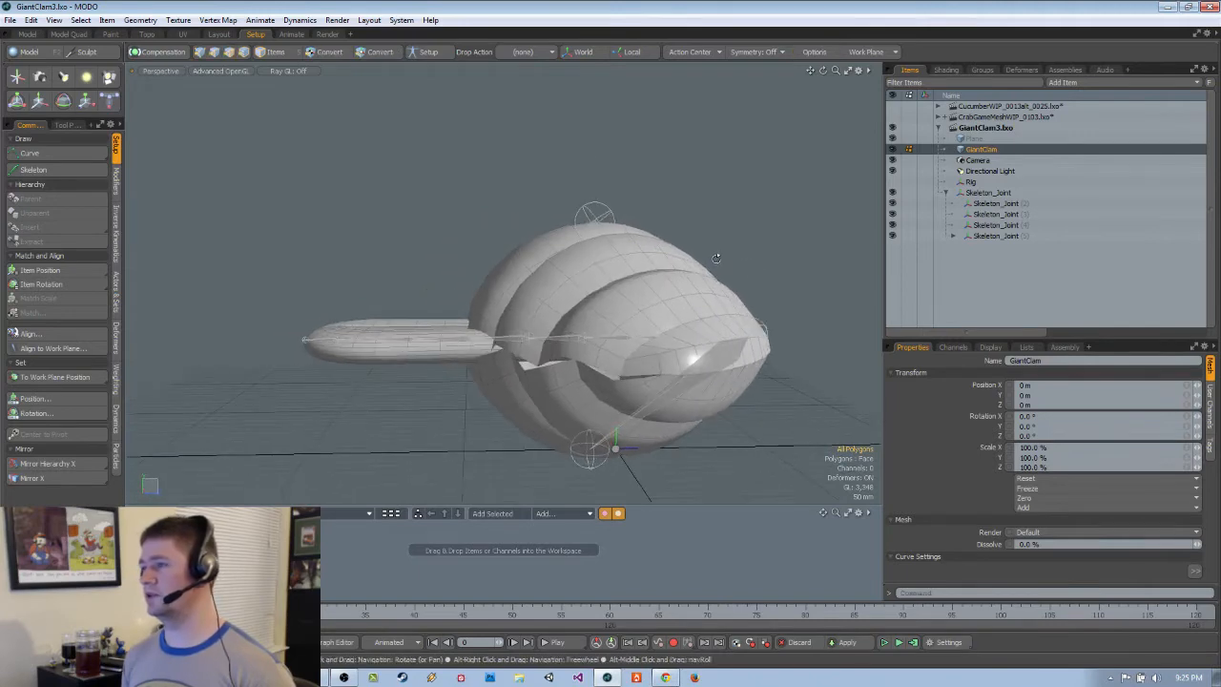
# Turn on Setup mode and rename the skeleton's topmost parent joint as Root
pyautogui.click(431, 53)
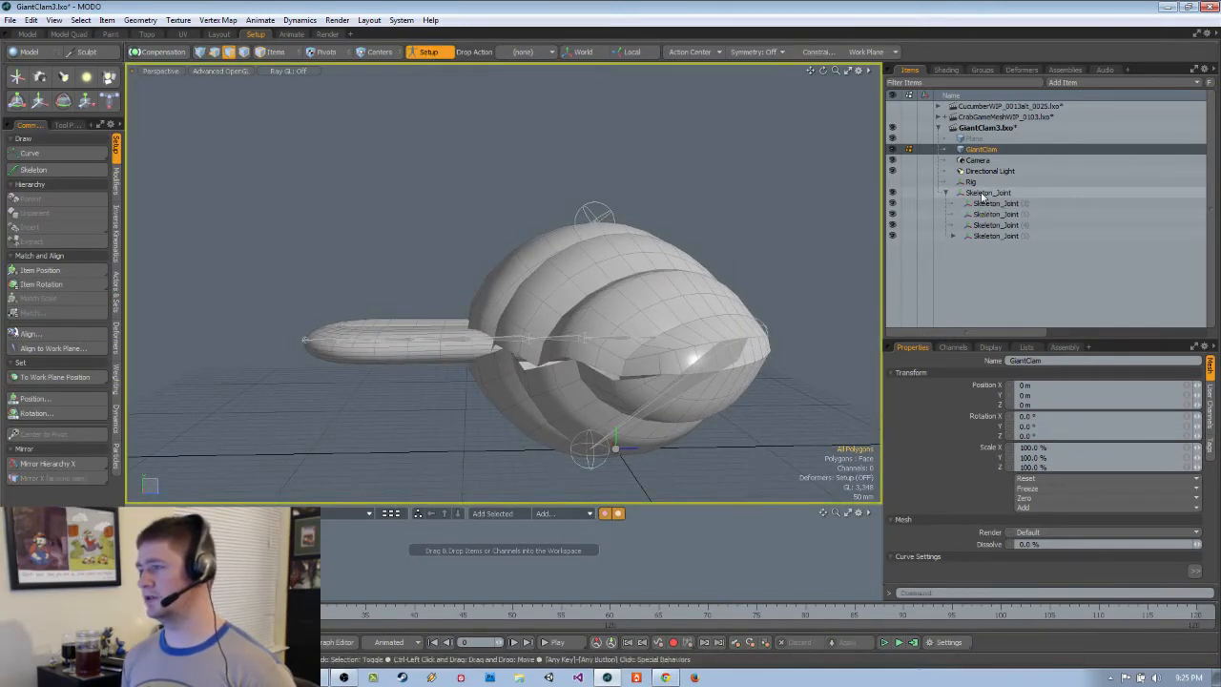
pyautogui.click(983, 193)
pyautogui.doubleClick(988, 194)
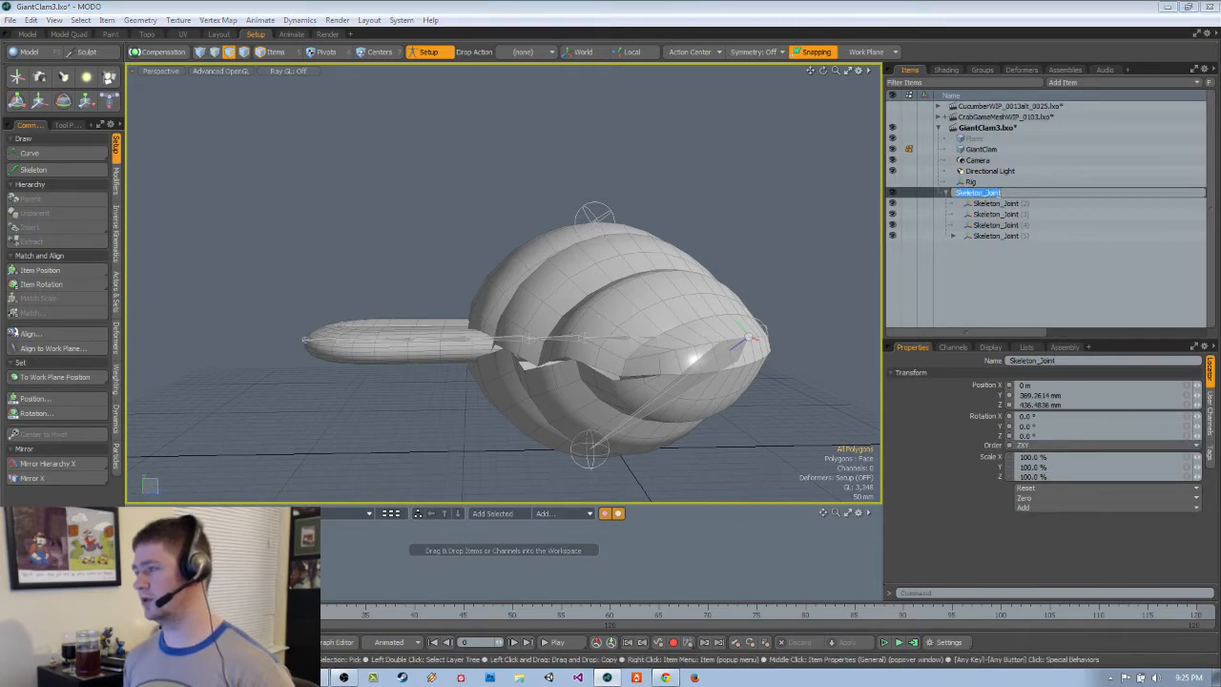
pyautogui.write('Root')
pyautogui.press('Return')
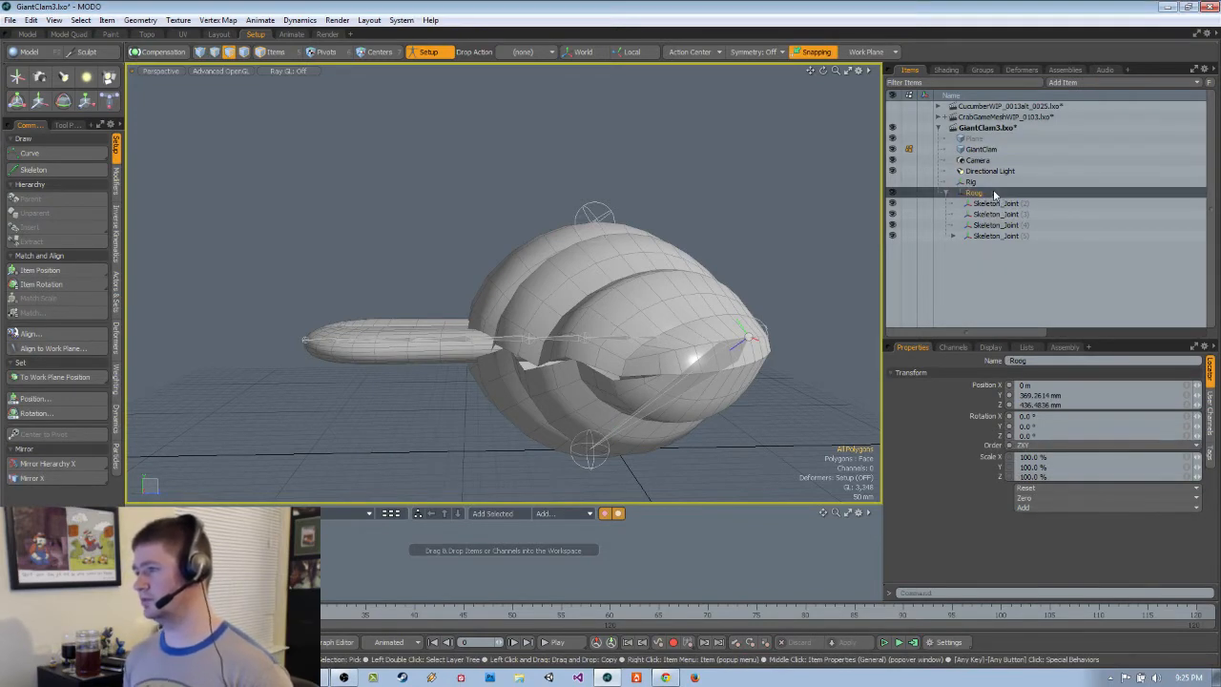
pyautogui.doubleClick(991, 191)
pyautogui.write('Roo')
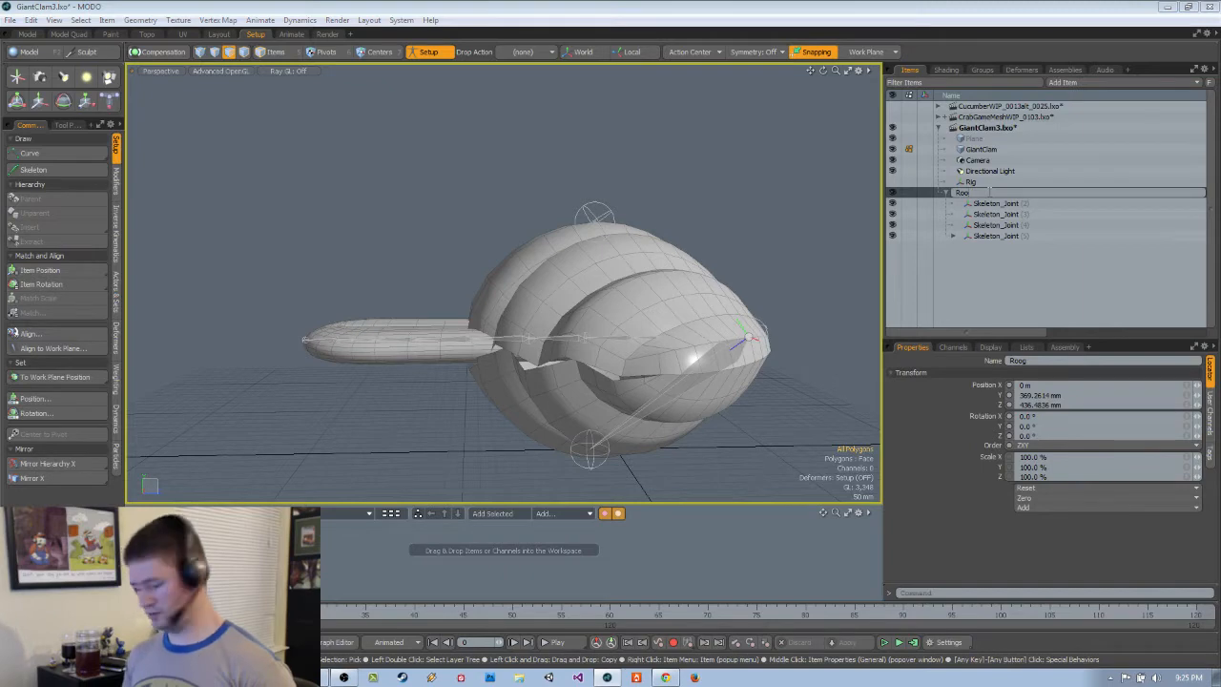
pyautogui.write('t')
pyautogui.press('Return')
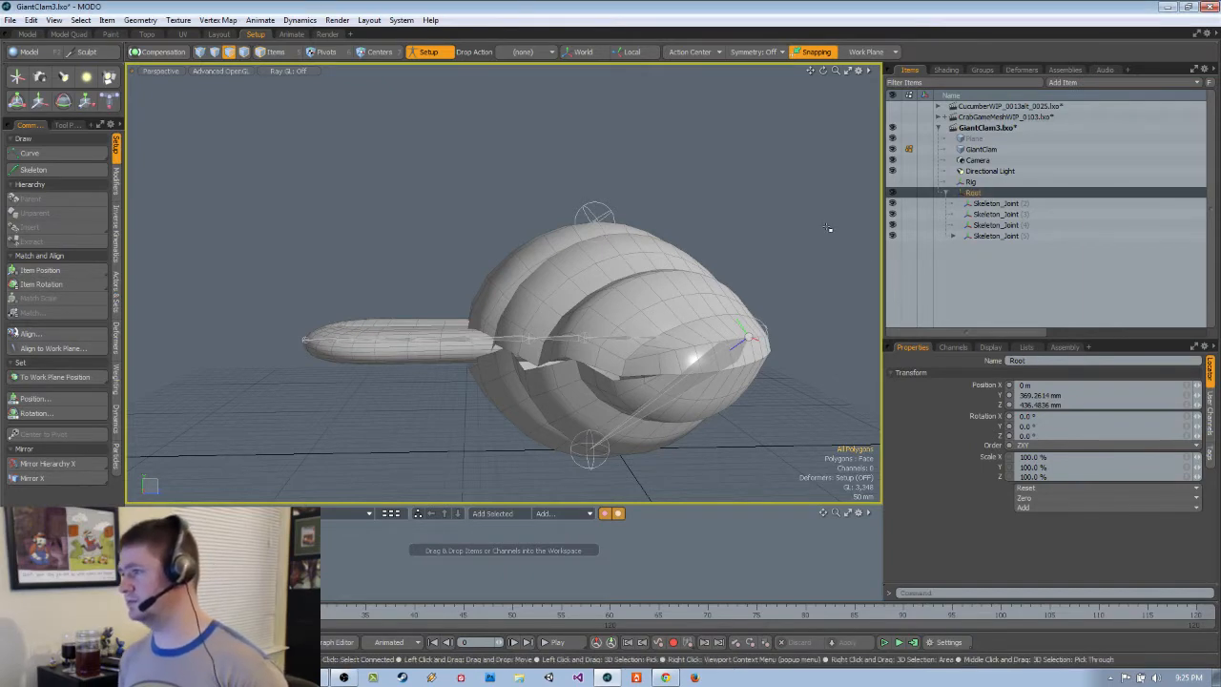
# Bind the GiantClam mesh to the Root joint hierarchy with Smooth (Distance) bind type, Medium falloff and Bind as Segments on
pyautogui.keyDown('alt'); pyautogui.moveTo(688, 215); pyautogui.dragTo(711, 234); pyautogui.keyUp('alt')
pyautogui.keyDown('ctrl'); pyautogui.click(992, 148); pyautogui.keyUp('ctrl')
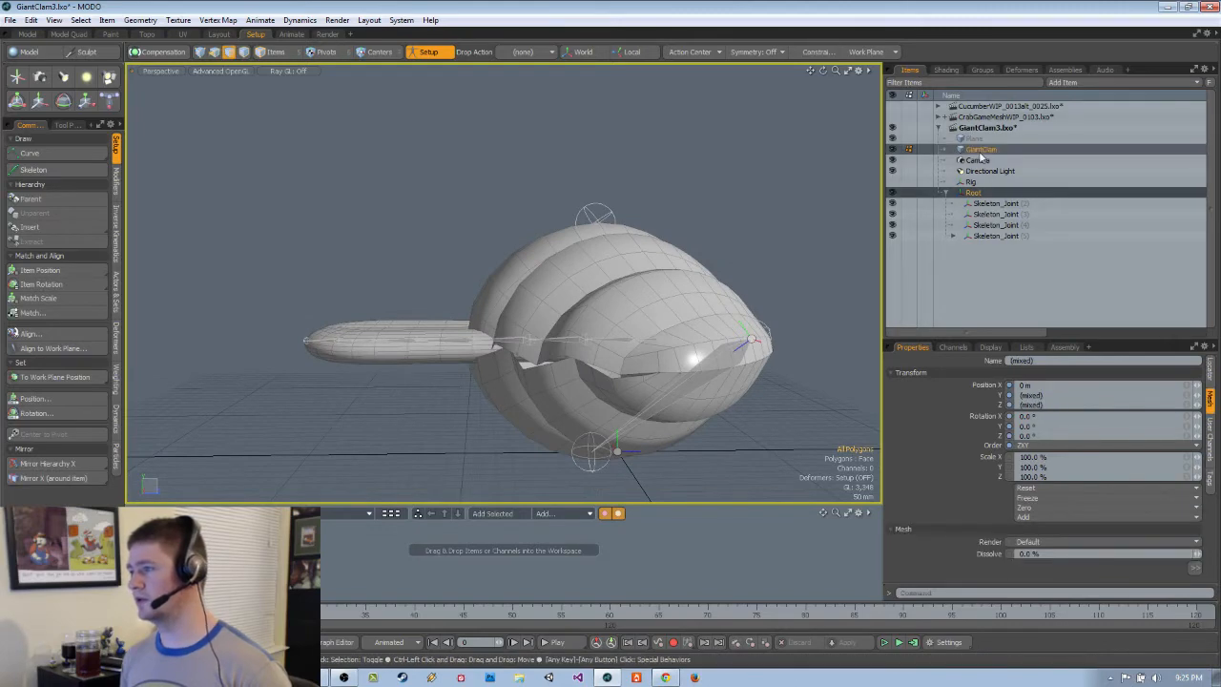
pyautogui.click(271, 53)
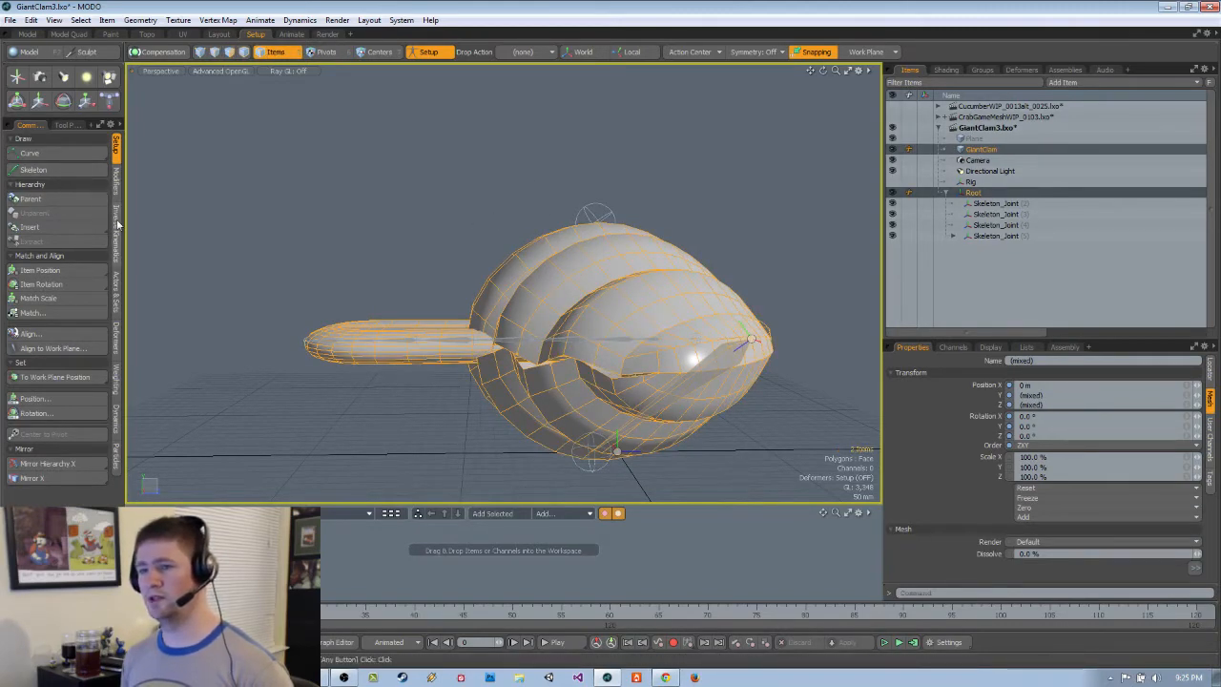
pyautogui.click(116, 179)
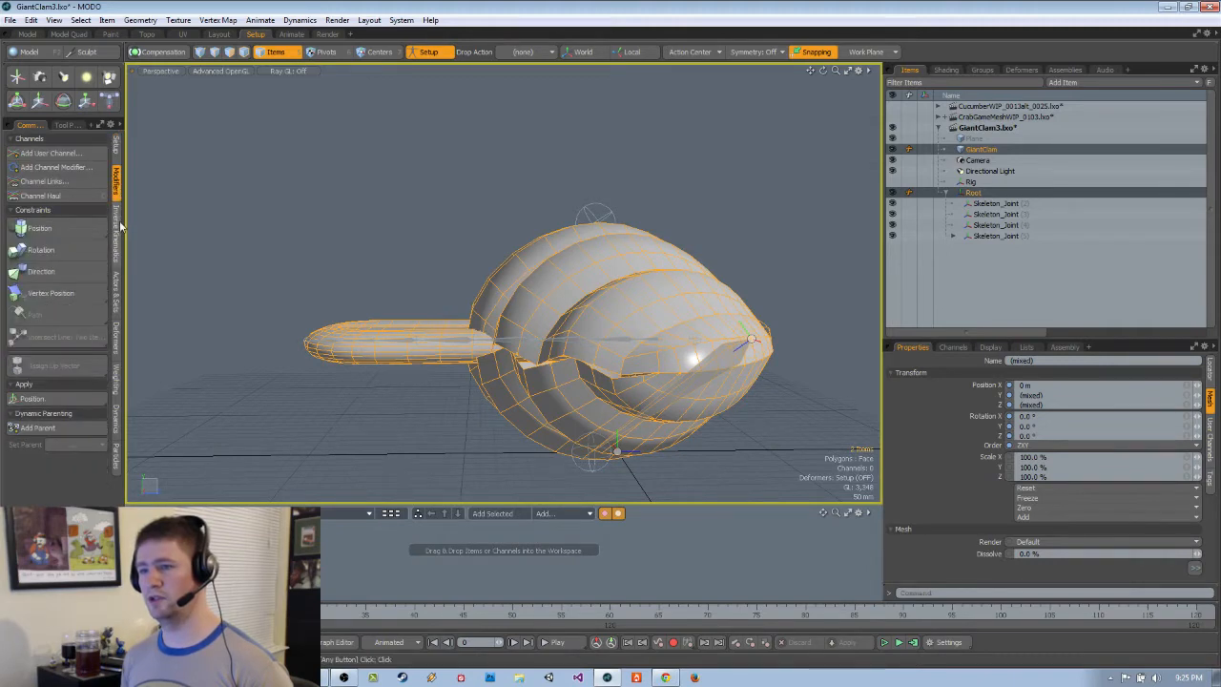
pyautogui.click(116, 322)
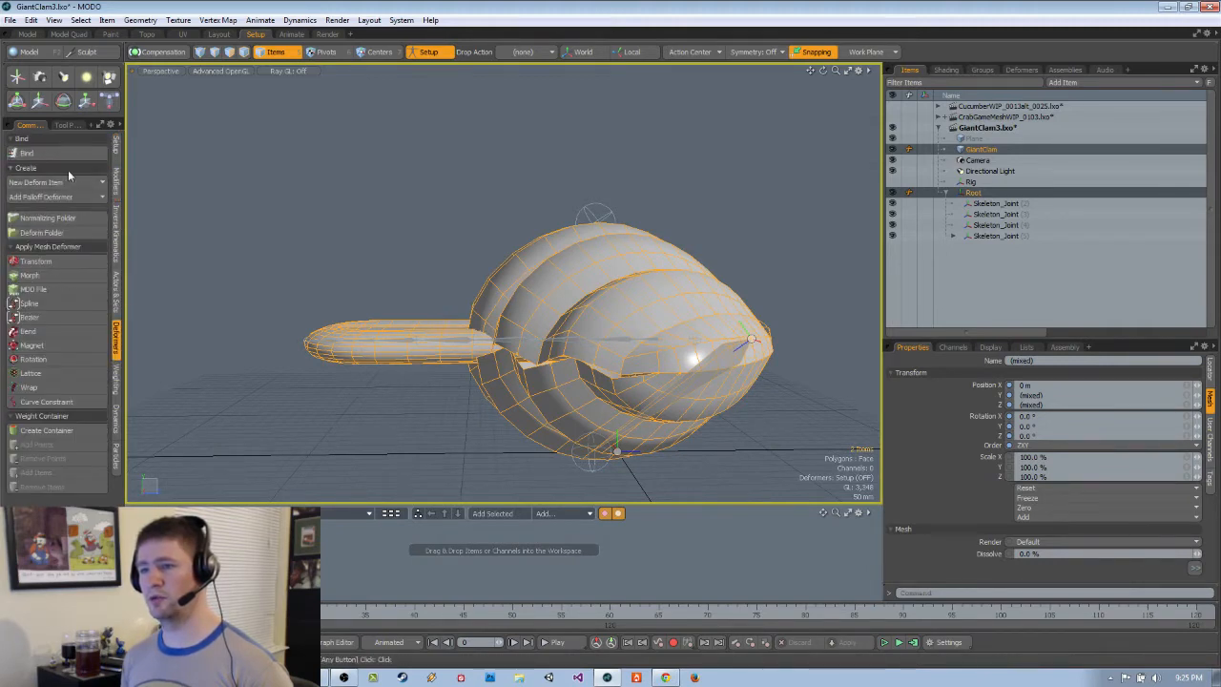
pyautogui.click(26, 153)
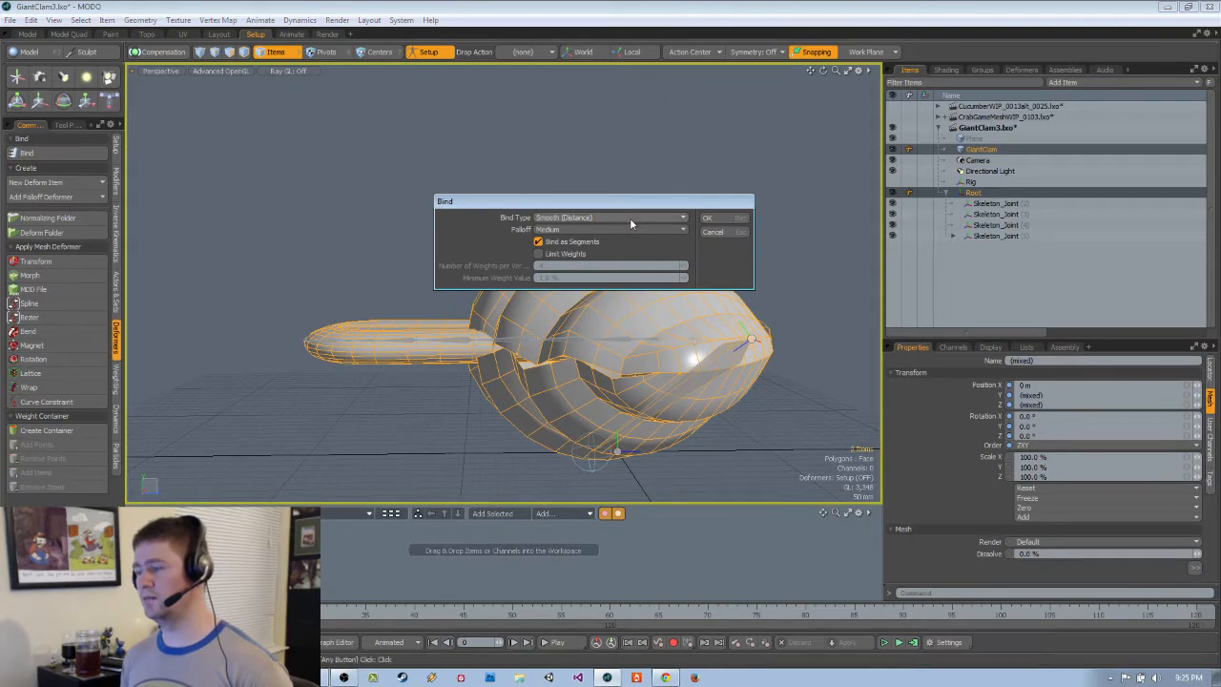
pyautogui.click(708, 218)
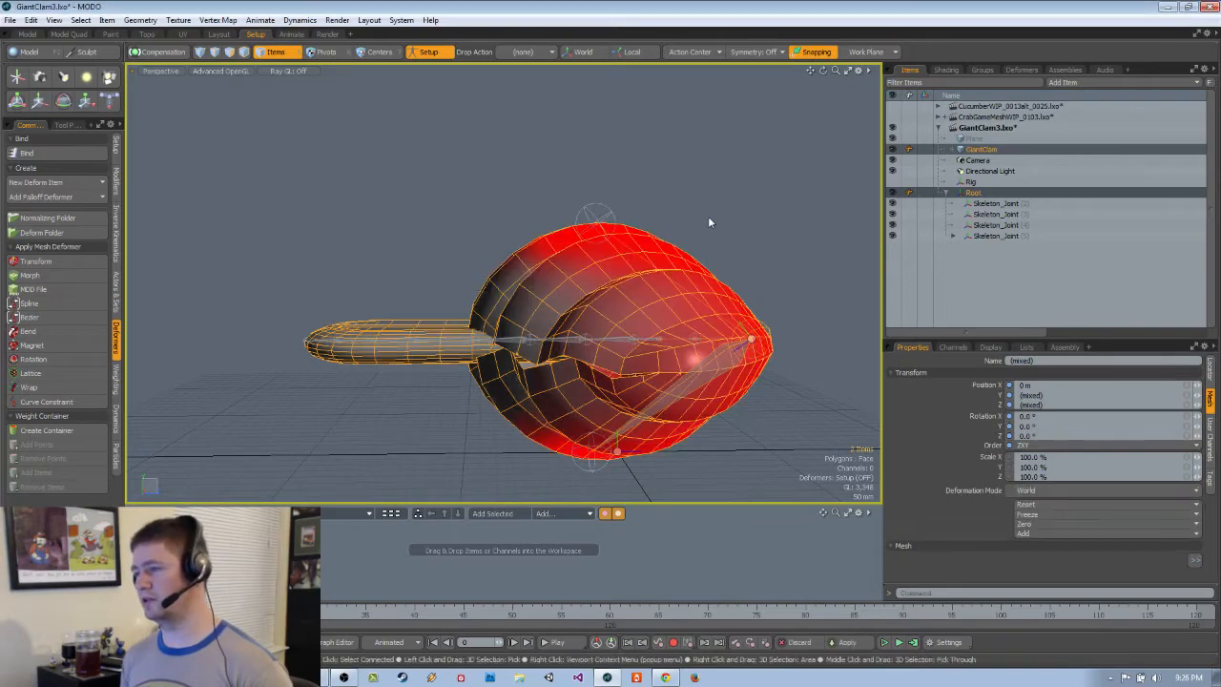
# Turn off Setup mode and check the bound clam from several angles with child joints (2) and (3) selected in turn
pyautogui.keyDown('alt'); pyautogui.moveTo(708, 217); pyautogui.dragTo(572, 134); pyautogui.keyUp('alt')
pyautogui.keyDown('alt'); pyautogui.moveTo(578, 277); pyautogui.dragTo(832, 289); pyautogui.keyUp('alt')
pyautogui.press('Down')
pyautogui.press('x')
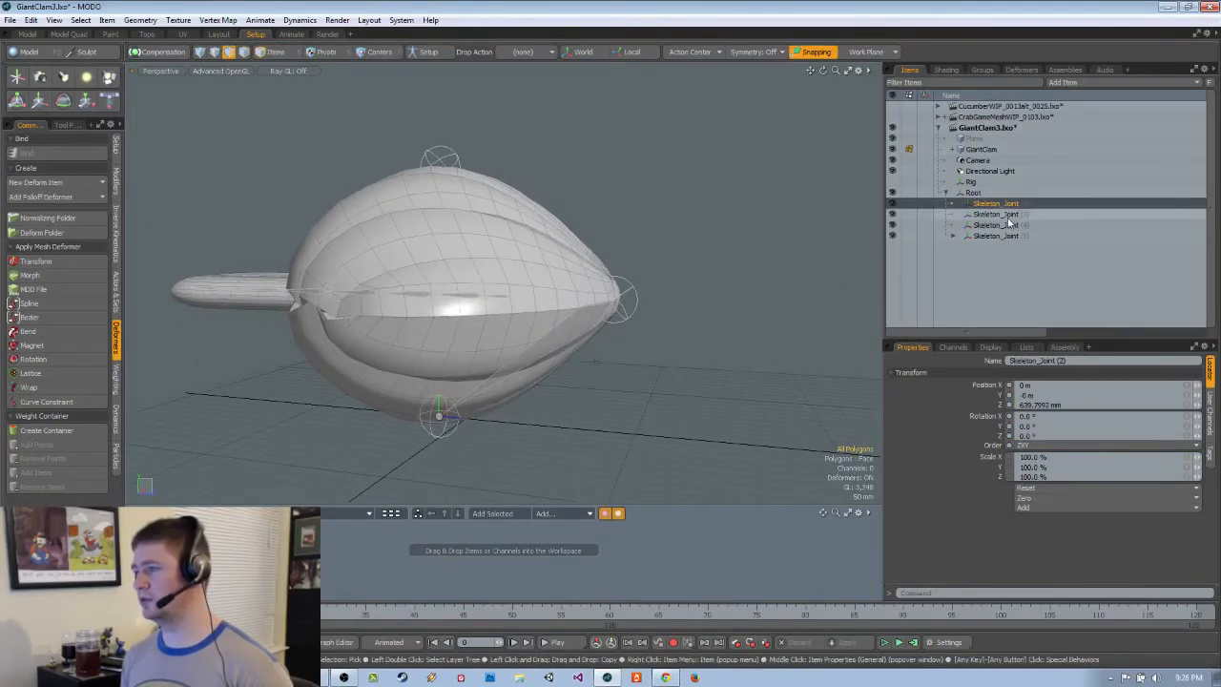
pyautogui.click(997, 215)
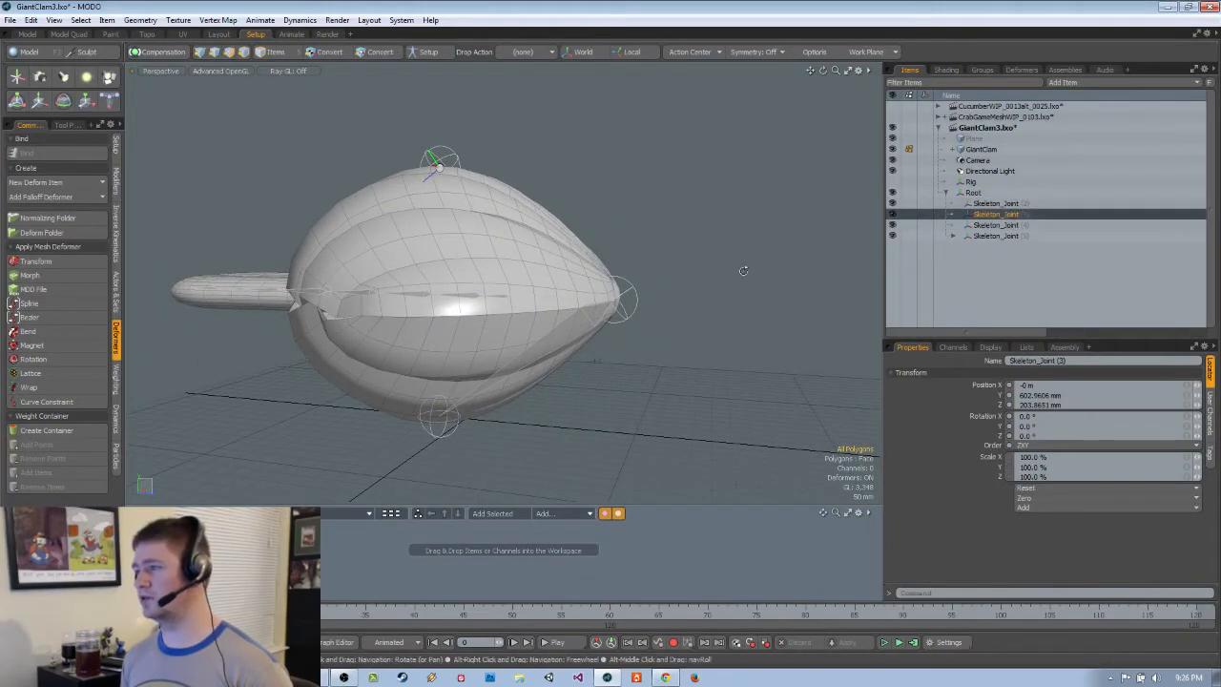
pyautogui.keyDown('alt'); pyautogui.moveTo(611, 286); pyautogui.dragTo(602, 333); pyautogui.keyUp('alt')
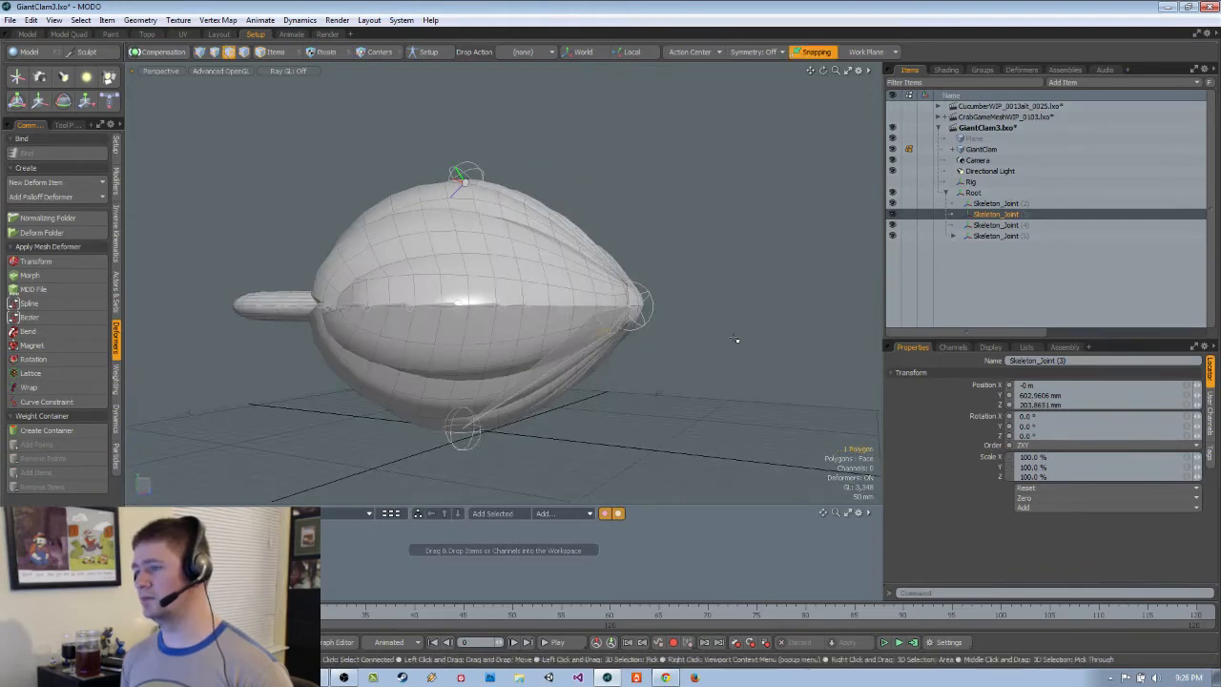
# In Items mode, select the Root joint and examine its weight influence on the clam shell from different angles
pyautogui.press('5')
pyautogui.click(595, 329)
pyautogui.keyDown('alt'); pyautogui.moveTo(698, 322); pyautogui.dragTo(728, 273); pyautogui.keyUp('alt')
pyautogui.press('x')
pyautogui.click(711, 310)
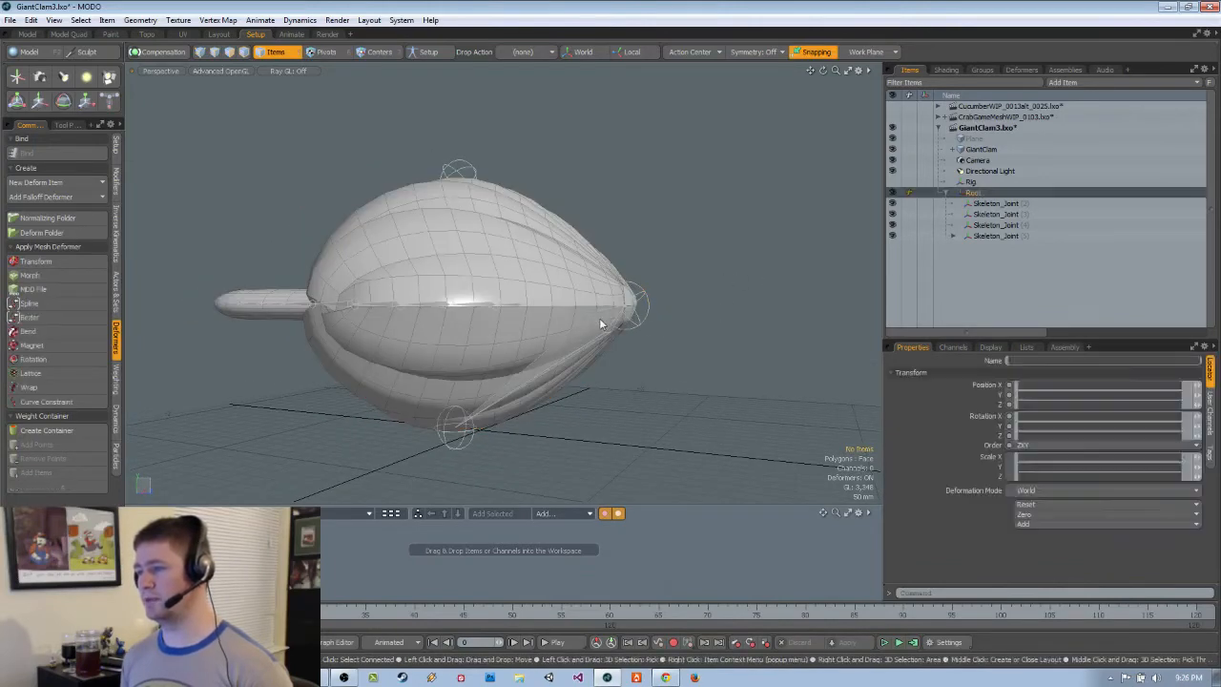
pyautogui.click(599, 324)
pyautogui.click(728, 299)
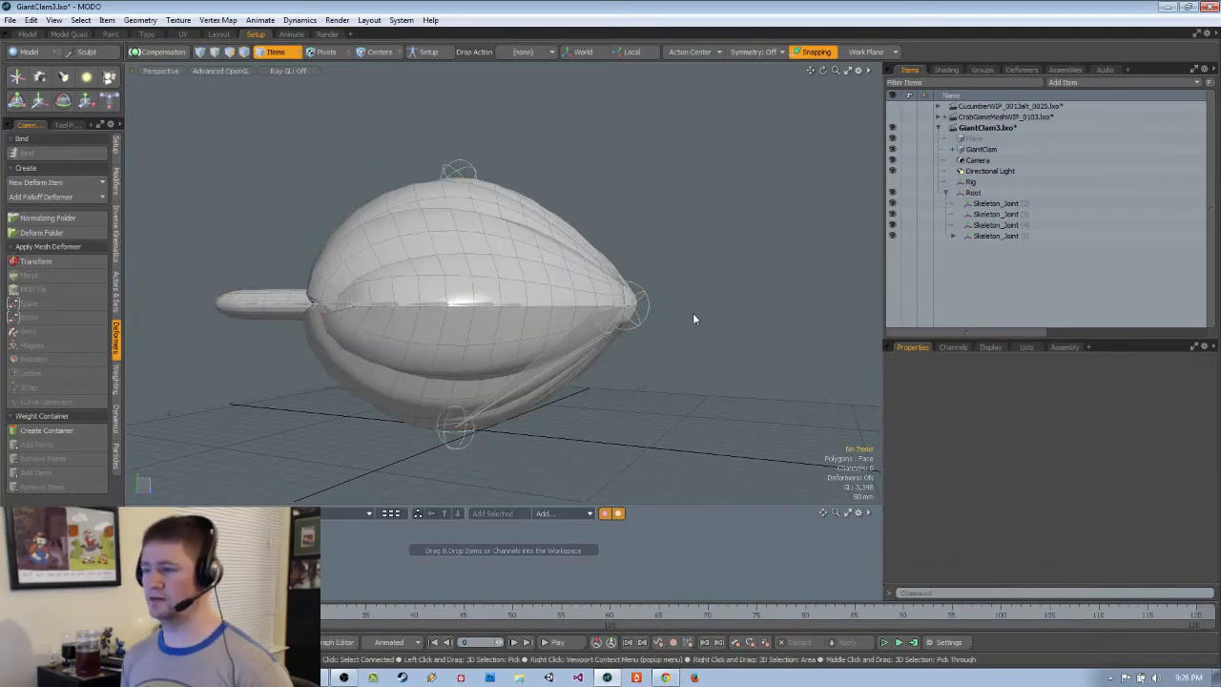
pyautogui.click(596, 321)
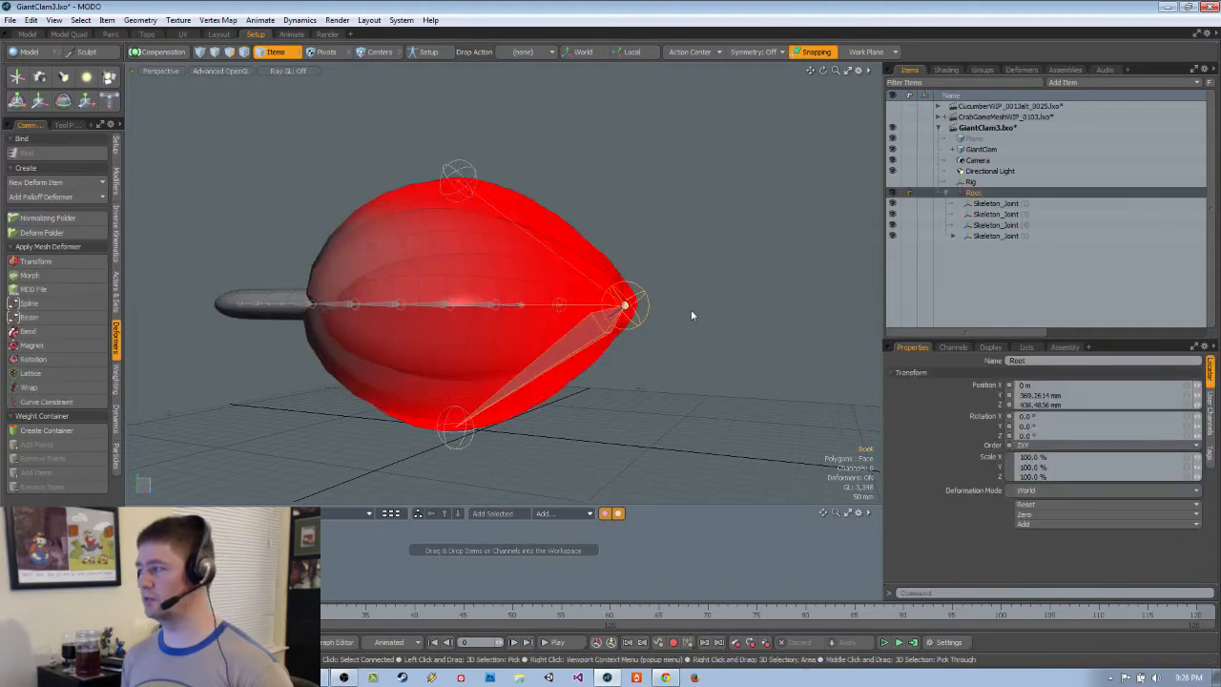
pyautogui.keyDown('alt'); pyautogui.moveTo(691, 310); pyautogui.dragTo(676, 356); pyautogui.keyUp('alt')
pyautogui.click(769, 279)
pyautogui.click(983, 194)
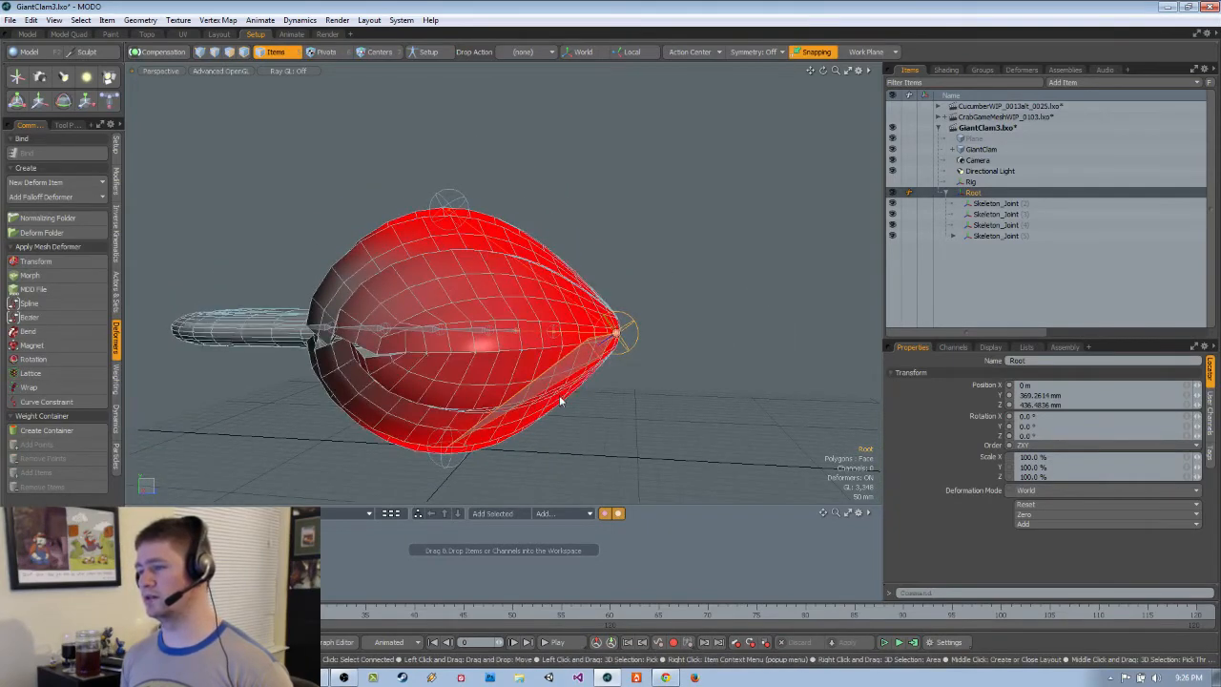
# Compare the weight influence of Skeleton_Joint (2) and the Root joint on the clam shell from different angles
pyautogui.keyDown('alt'); pyautogui.moveTo(561, 403); pyautogui.dragTo(632, 368); pyautogui.keyUp('alt')
pyautogui.click(468, 462)
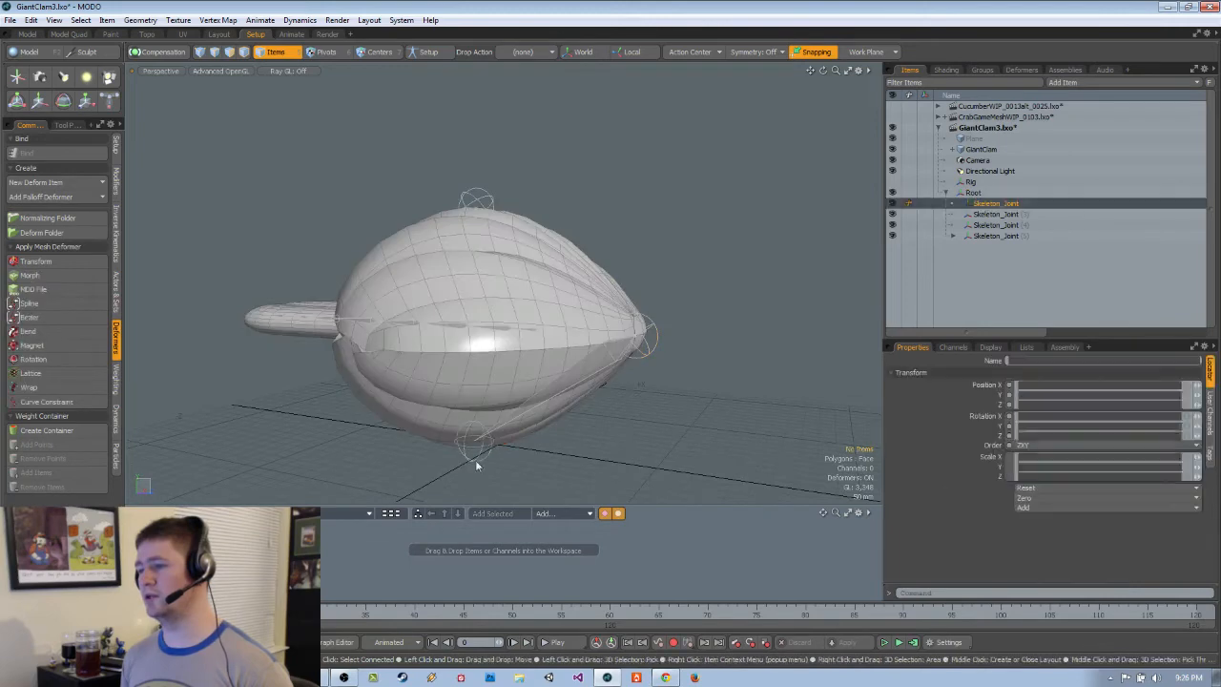
pyautogui.keyDown('alt'); pyautogui.moveTo(475, 460); pyautogui.dragTo(647, 378); pyautogui.keyUp('alt')
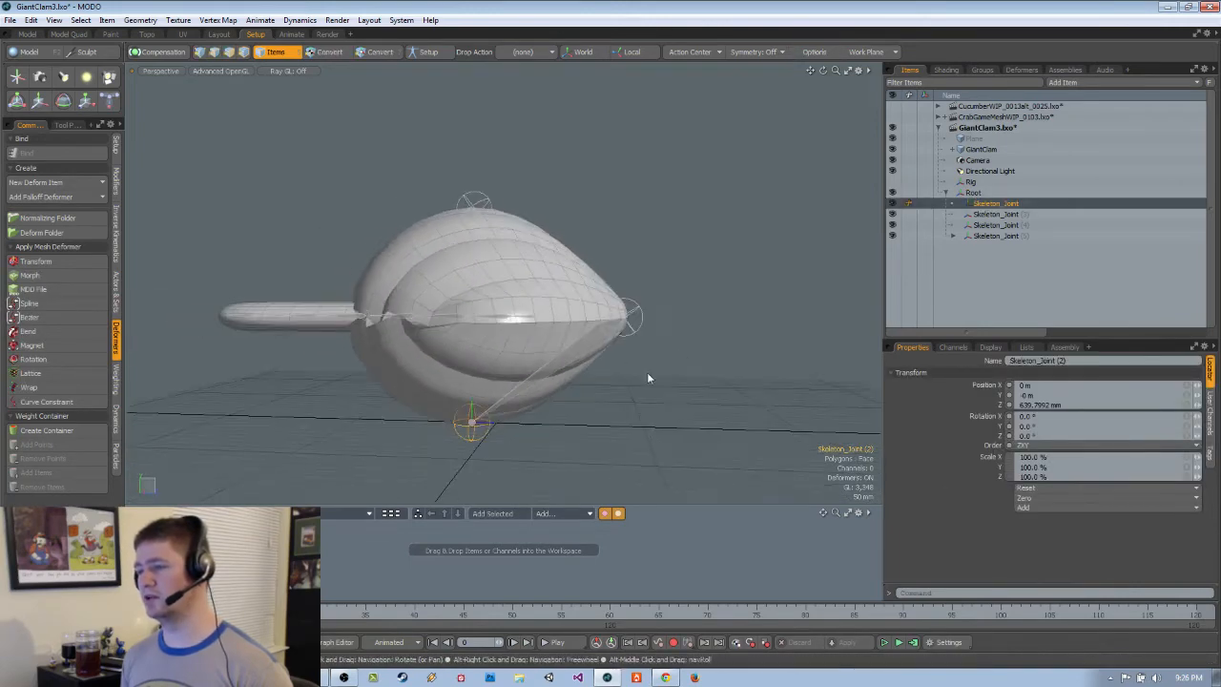
pyautogui.click(625, 318)
pyautogui.keyDown('alt'); pyautogui.moveTo(625, 319); pyautogui.dragTo(695, 312); pyautogui.keyUp('alt')
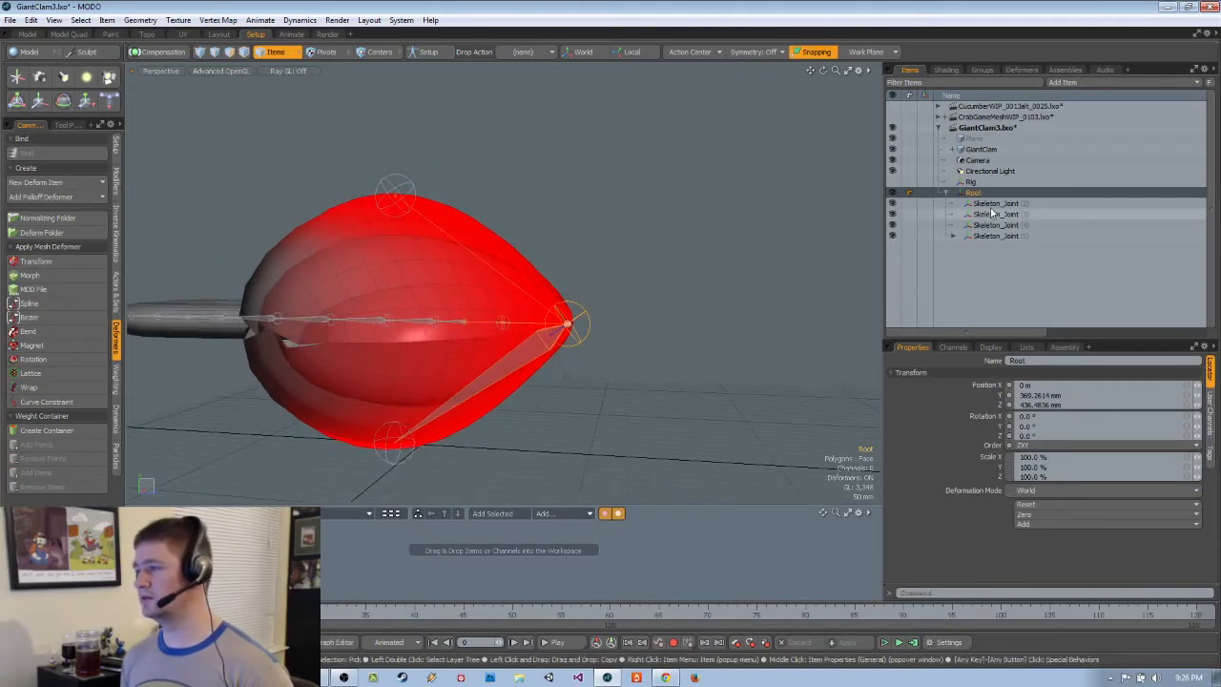
# Undo the recent selections and the binding of the GiantClam mesh to the Root joint hierarchy
pyautogui.hotkey('ctrl', 'z')
pyautogui.hotkey('ctrl', 'z')
pyautogui.hotkey('ctrl', 'z')
pyautogui.hotkey('ctrl', 'z')
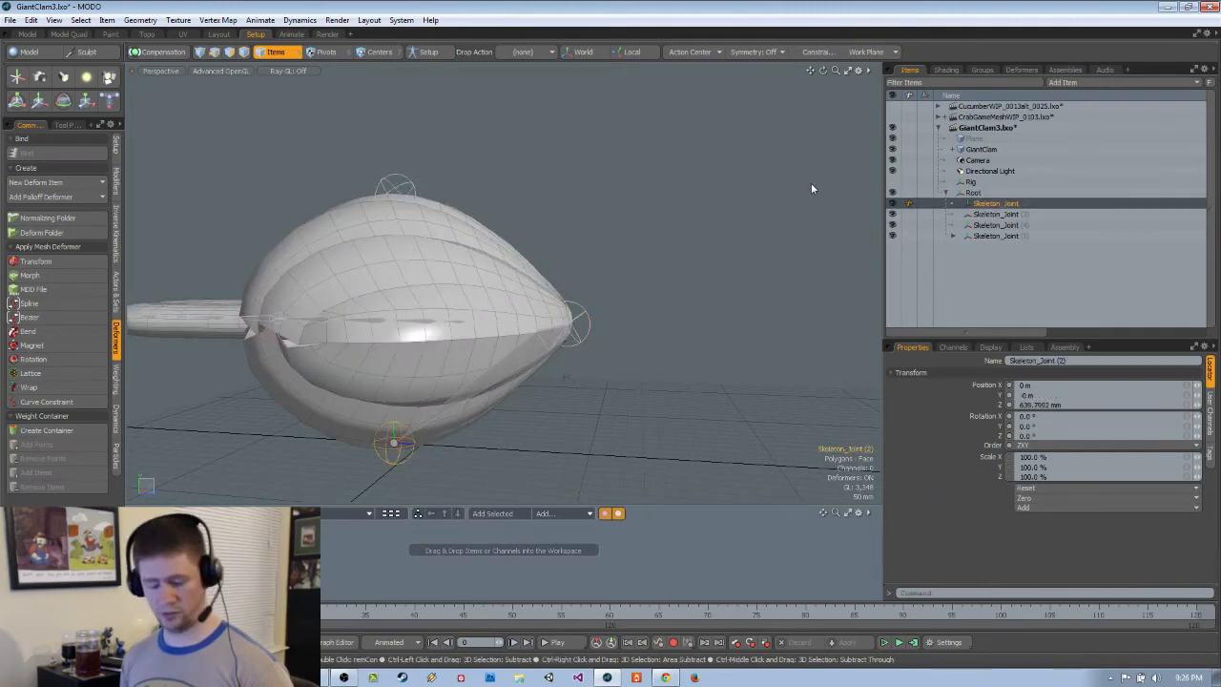
pyautogui.hotkey('ctrl', 'z')
pyautogui.hotkey('ctrl', 'z')
pyautogui.hotkey('ctrl', 'z')
pyautogui.hotkey('ctrl', 'z')
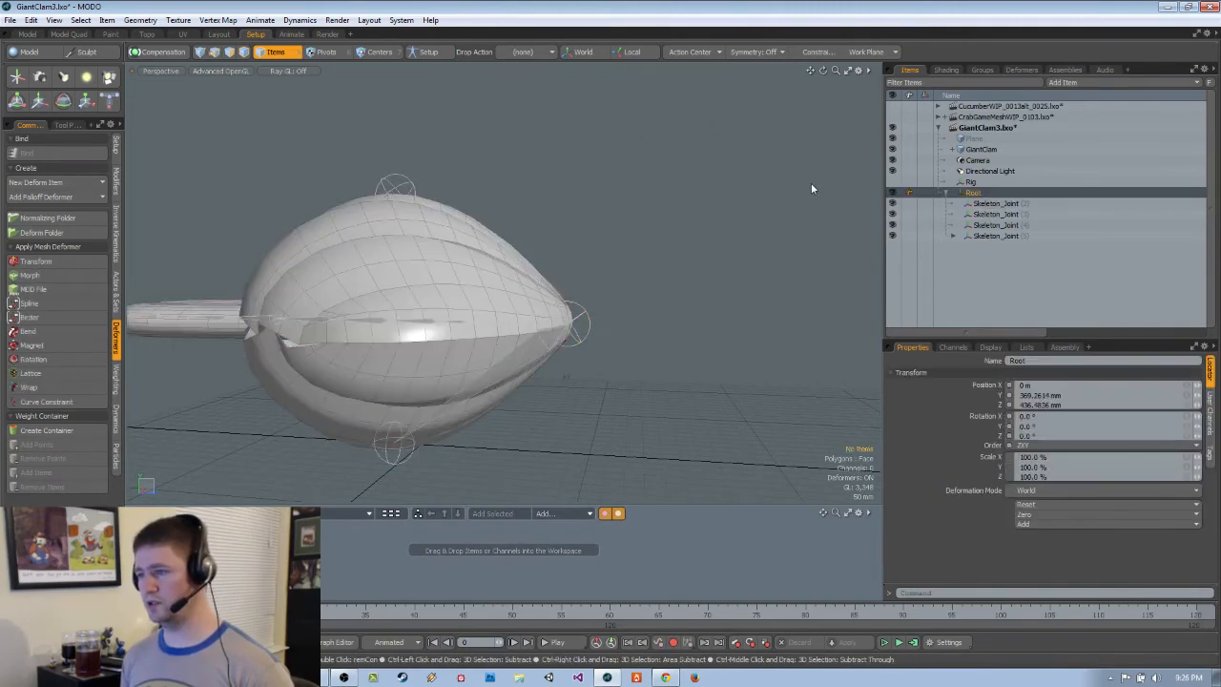
pyautogui.hotkey('ctrl', 'z')
pyautogui.hotkey('ctrl', 'z')
pyautogui.hotkey('ctrl', 'z')
pyautogui.hotkey('ctrl', 'z')
pyautogui.hotkey('ctrl', 'z')
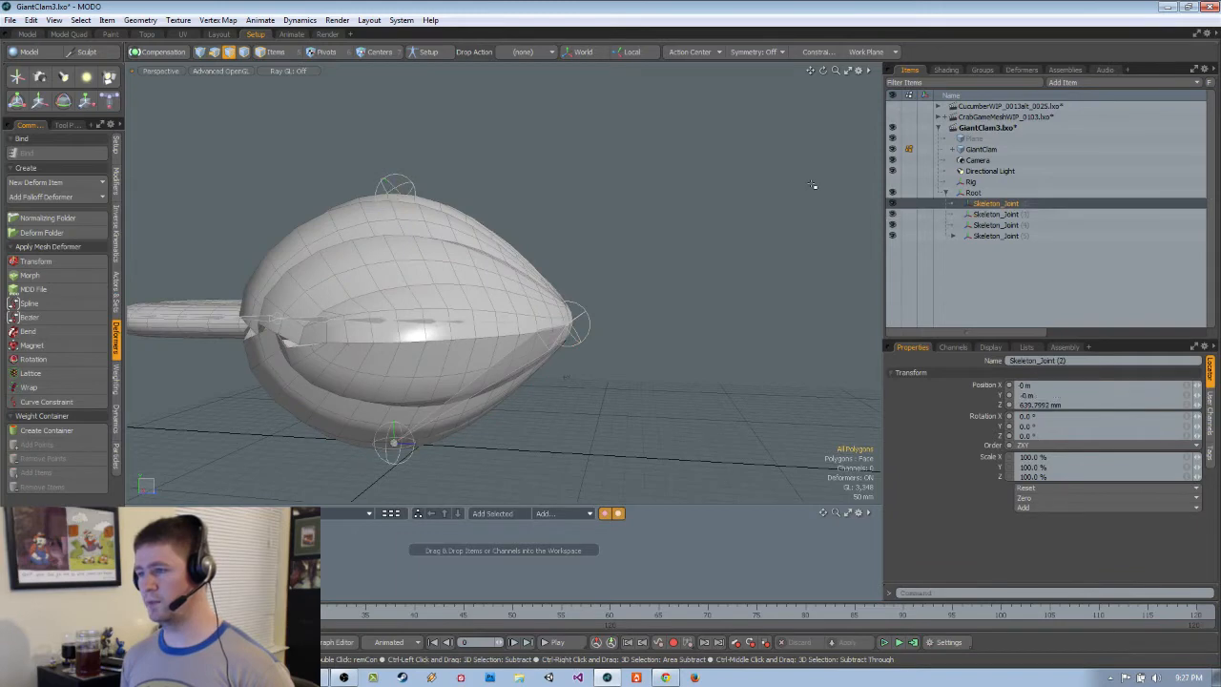
pyautogui.hotkey('ctrl', 'z')
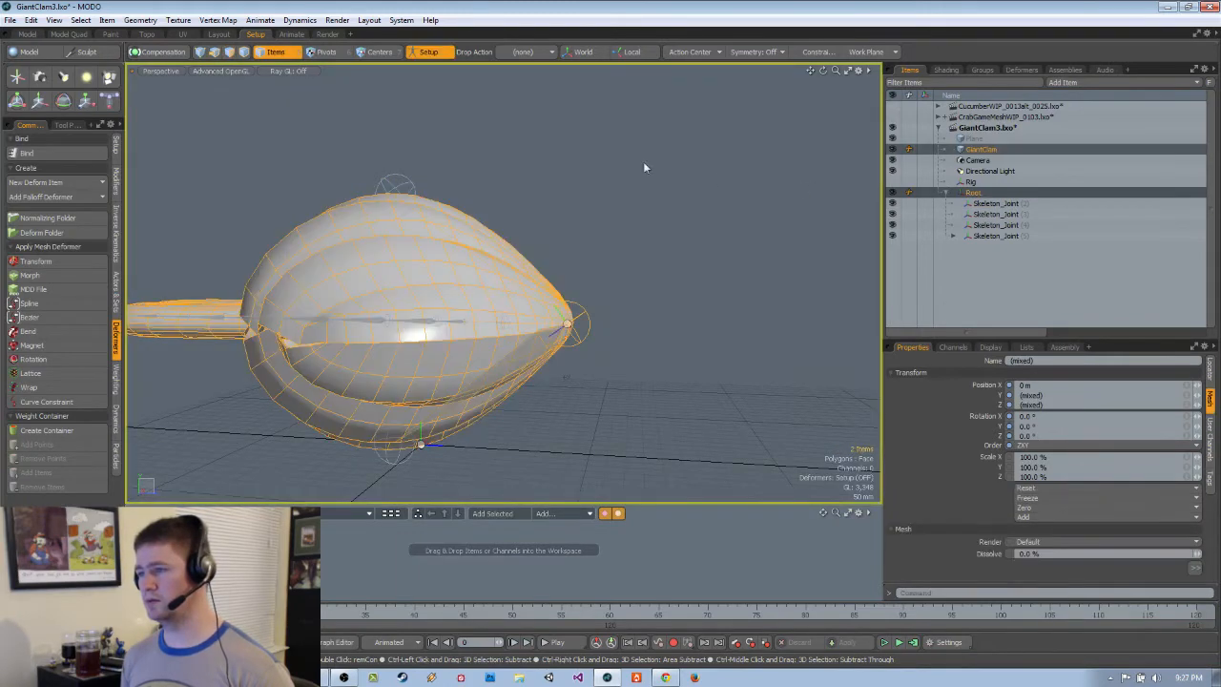
# Turn off Setup mode and rename the Root joint as Bottom
pyautogui.click(643, 162)
pyautogui.click(421, 51)
pyautogui.keyDown('alt'); pyautogui.moveTo(668, 271); pyautogui.dragTo(754, 277); pyautogui.keyUp('alt')
pyautogui.click(970, 203)
pyautogui.click(971, 194)
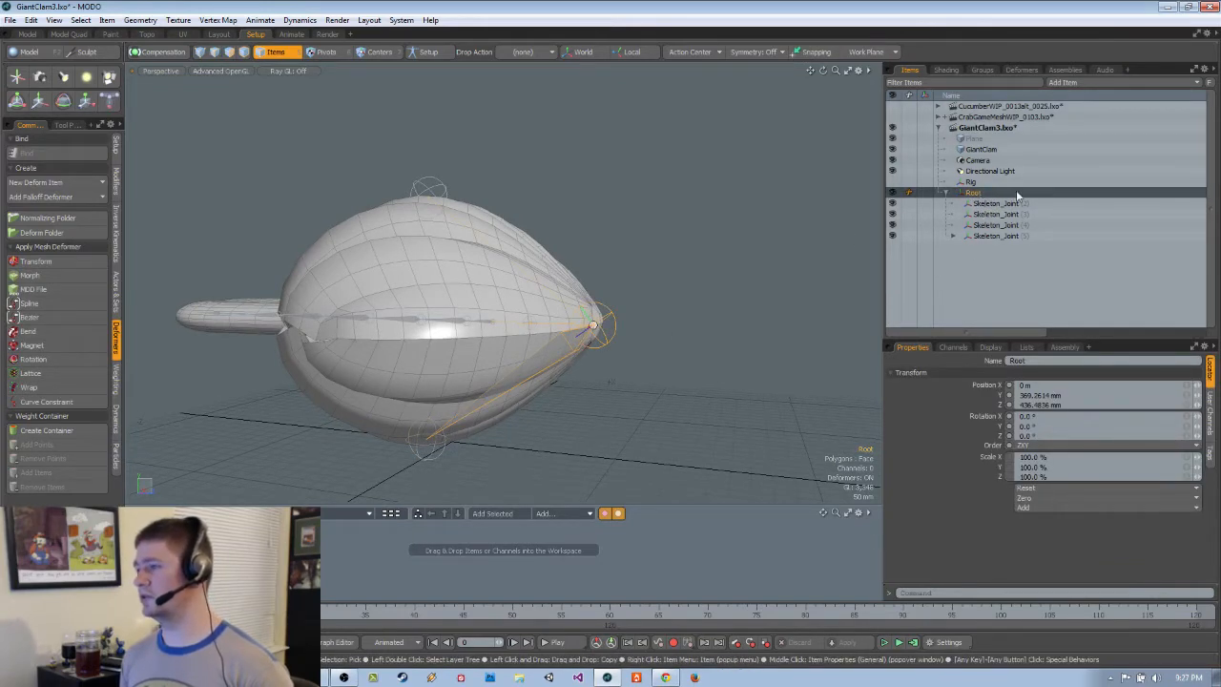
pyautogui.doubleClick(1017, 195)
pyautogui.write('Bottom')
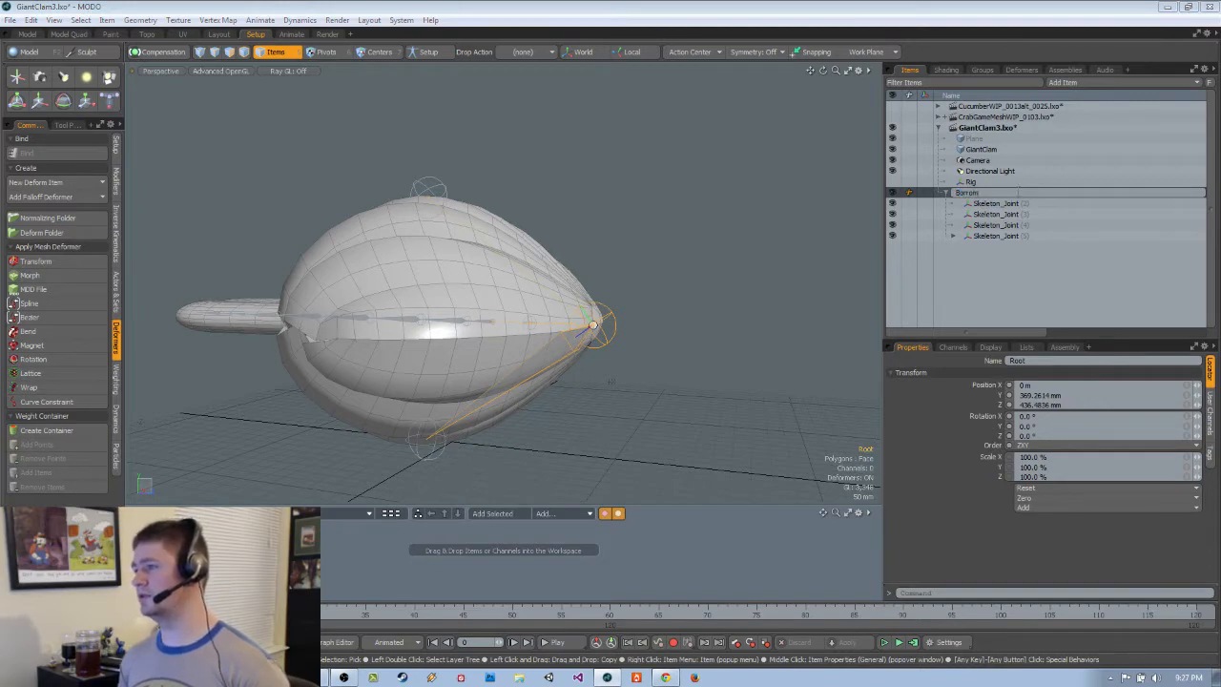
pyautogui.press('Return')
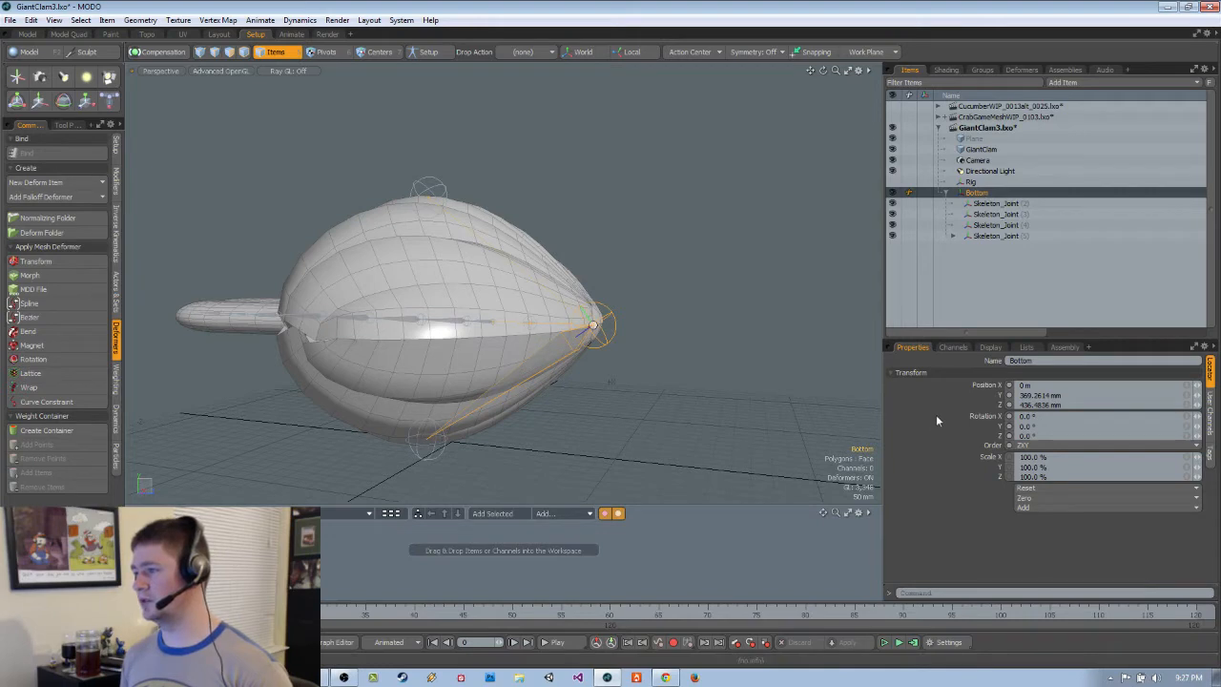
# Duplicate the Bottom joint, name the copy Top, and place it directly above Bottom in the item list
pyautogui.hotkey('ctrl', 'd')
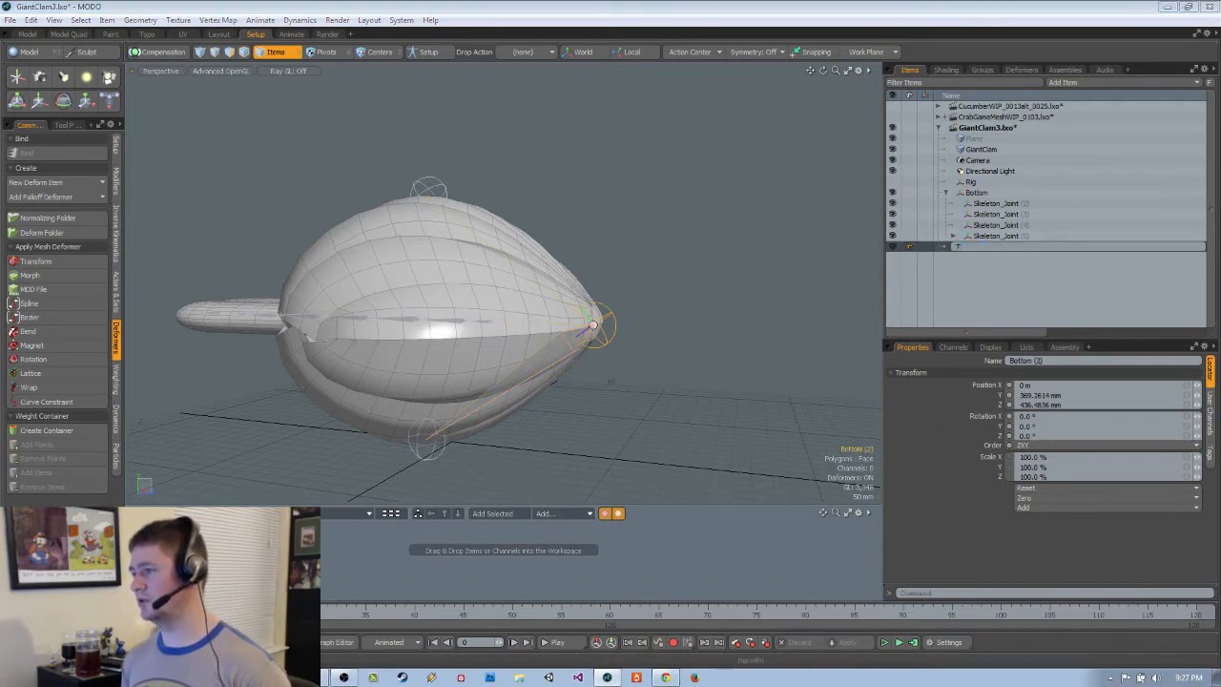
pyautogui.press('Return')
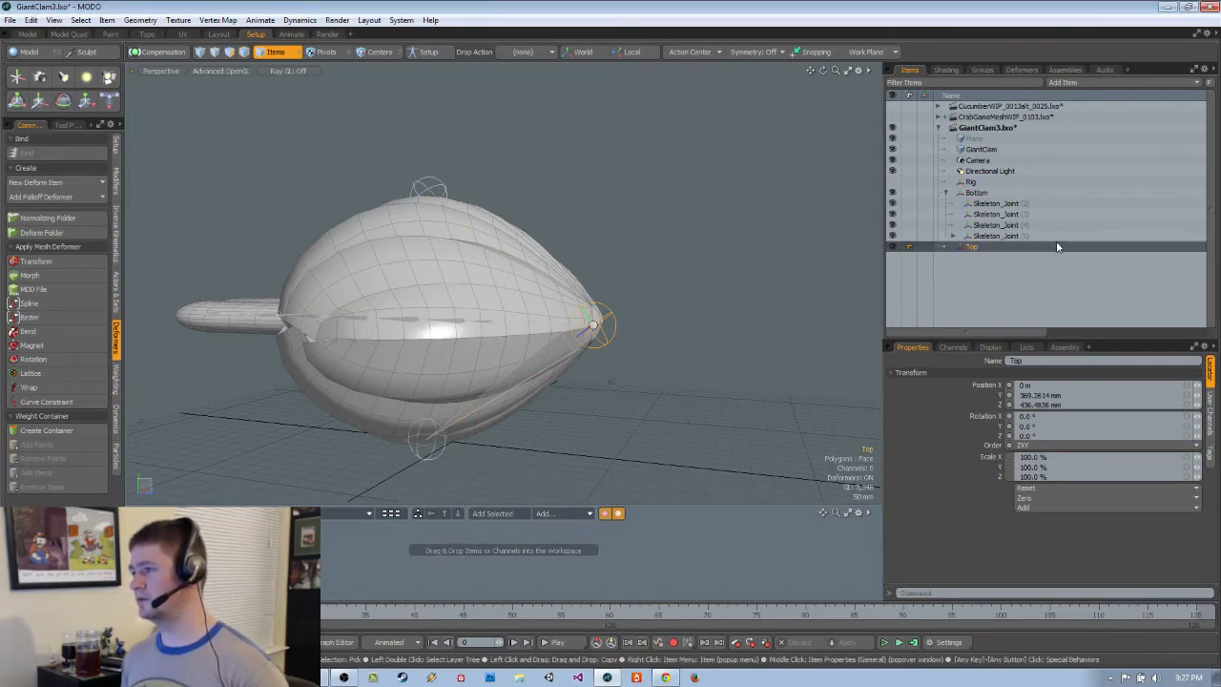
pyautogui.moveTo(998, 205); pyautogui.dragTo(996, 191)
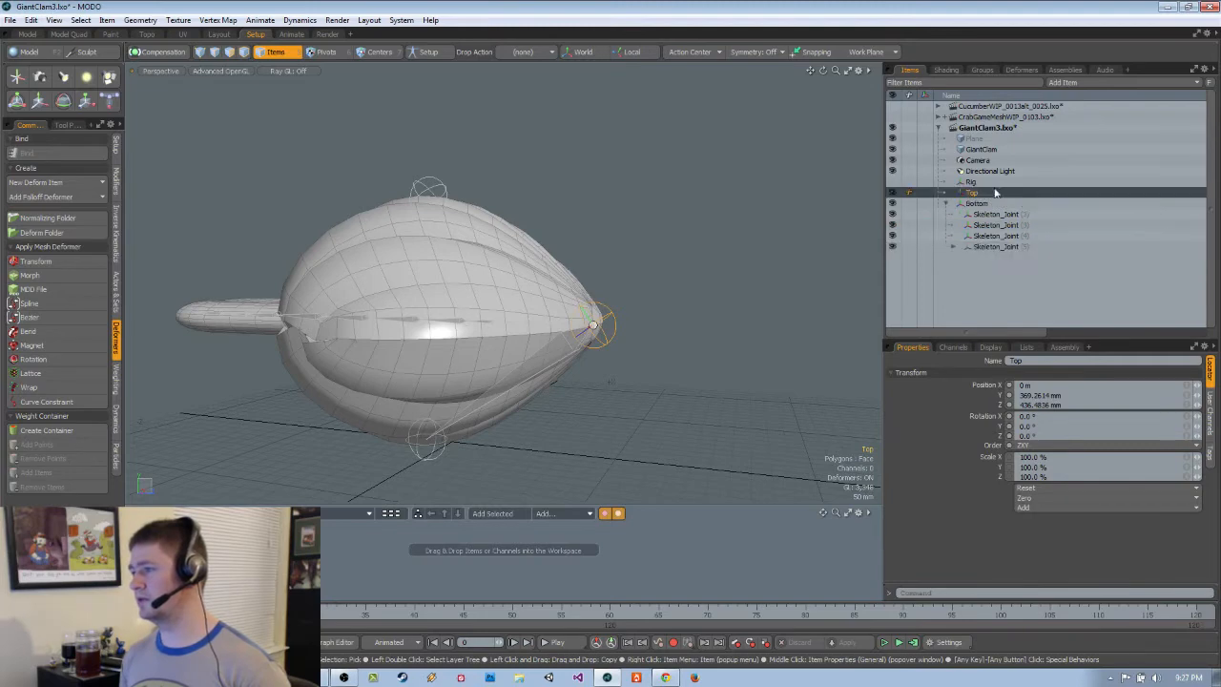
# Duplicate the Top joint and name the copy Root
pyautogui.click(17, 79)
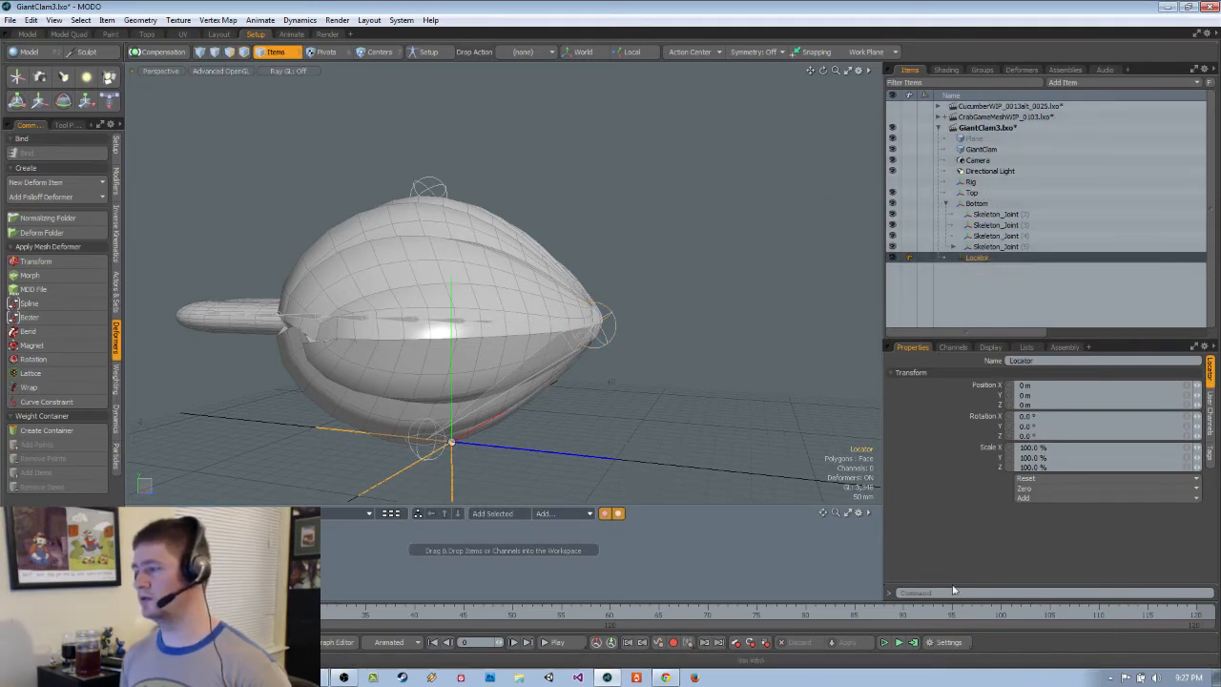
pyautogui.press('Delete')
pyautogui.click(975, 203)
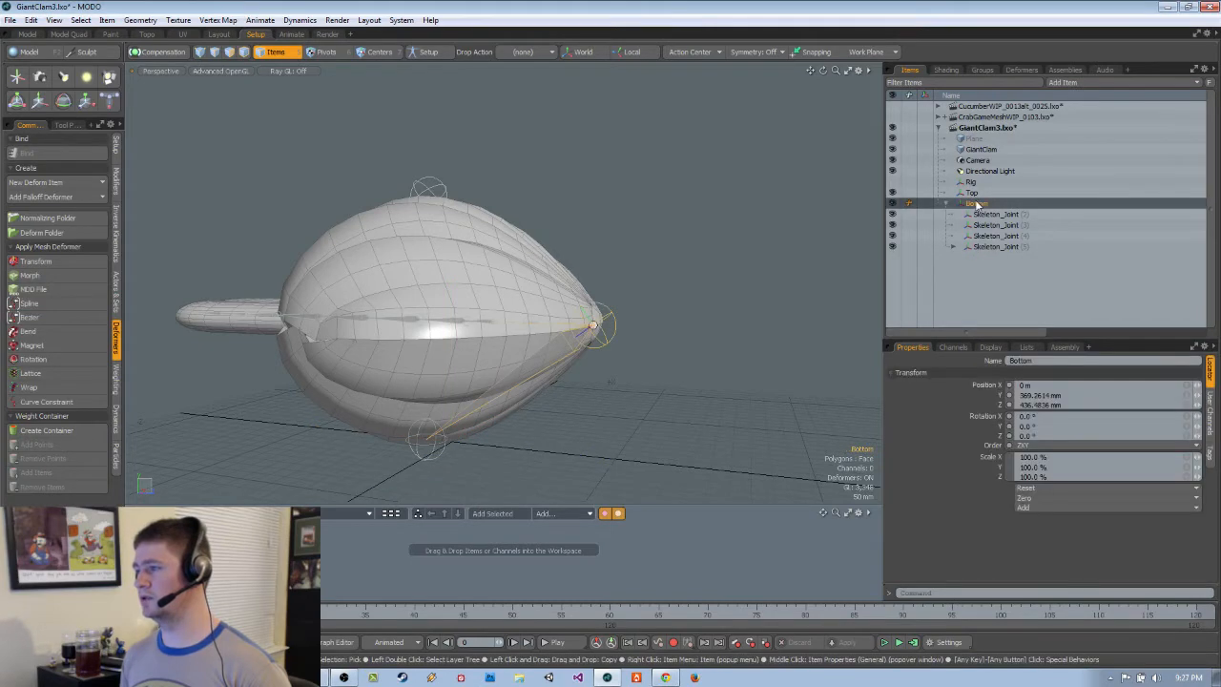
pyautogui.moveTo(969, 197); pyautogui.dragTo(970, 194)
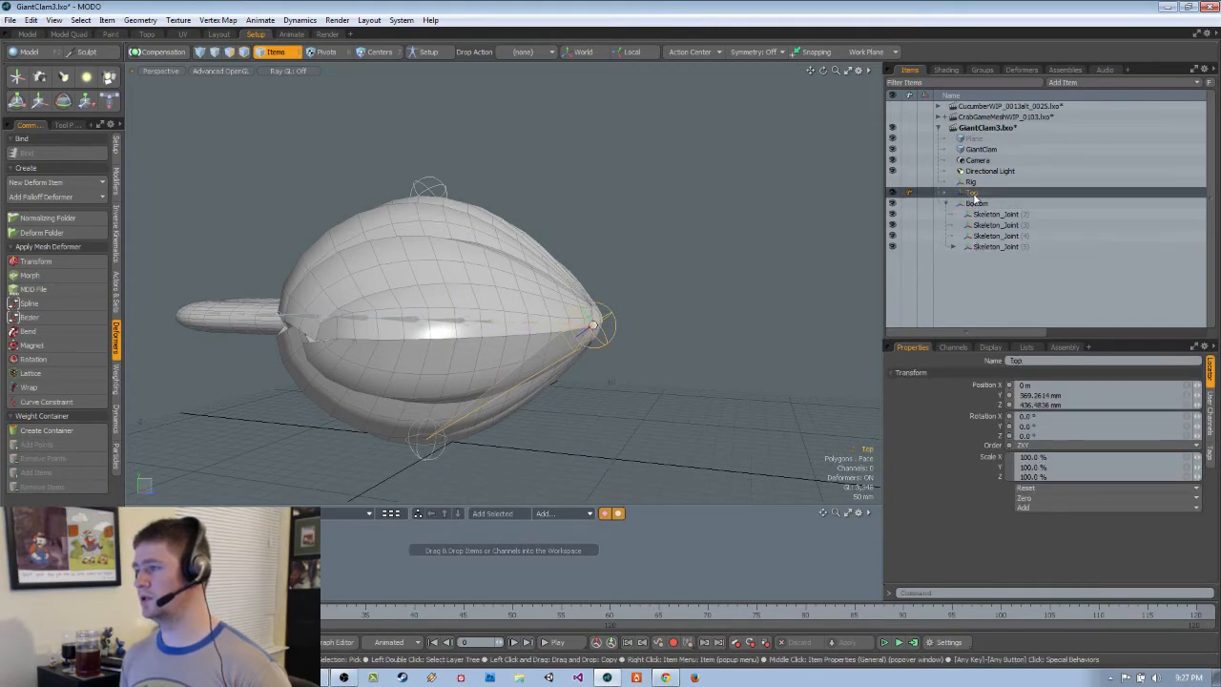
pyautogui.hotkey('ctrl', 'd')
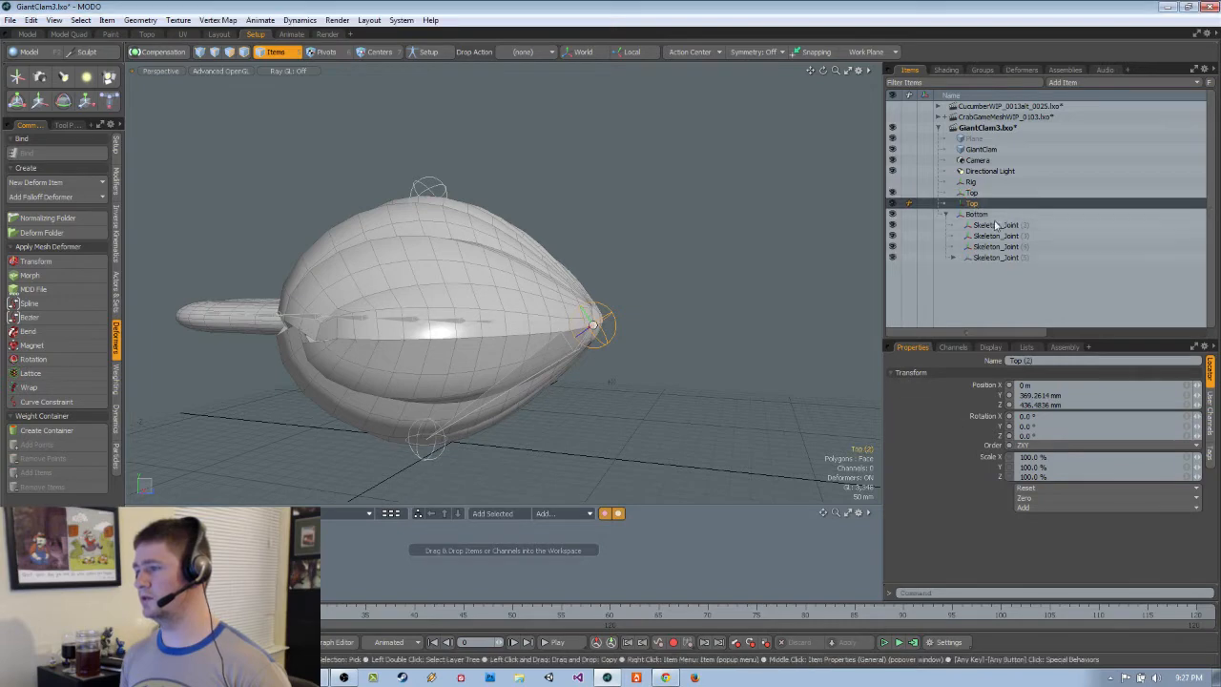
pyautogui.write('Root')
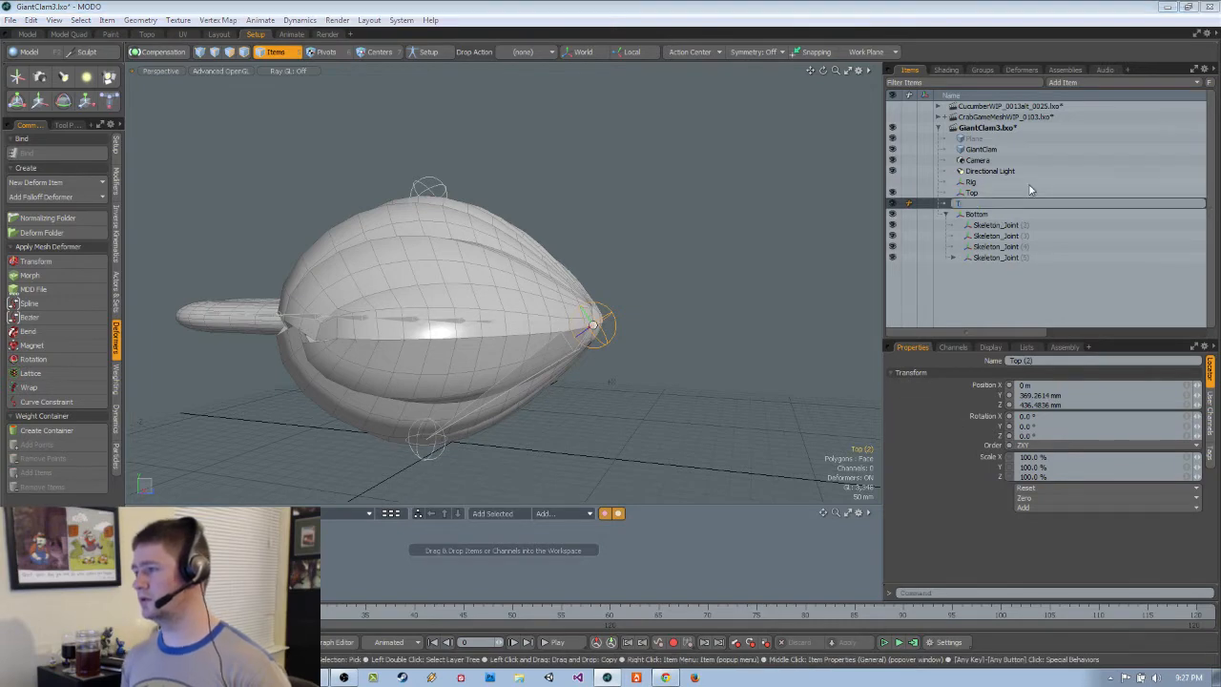
pyautogui.press('Return')
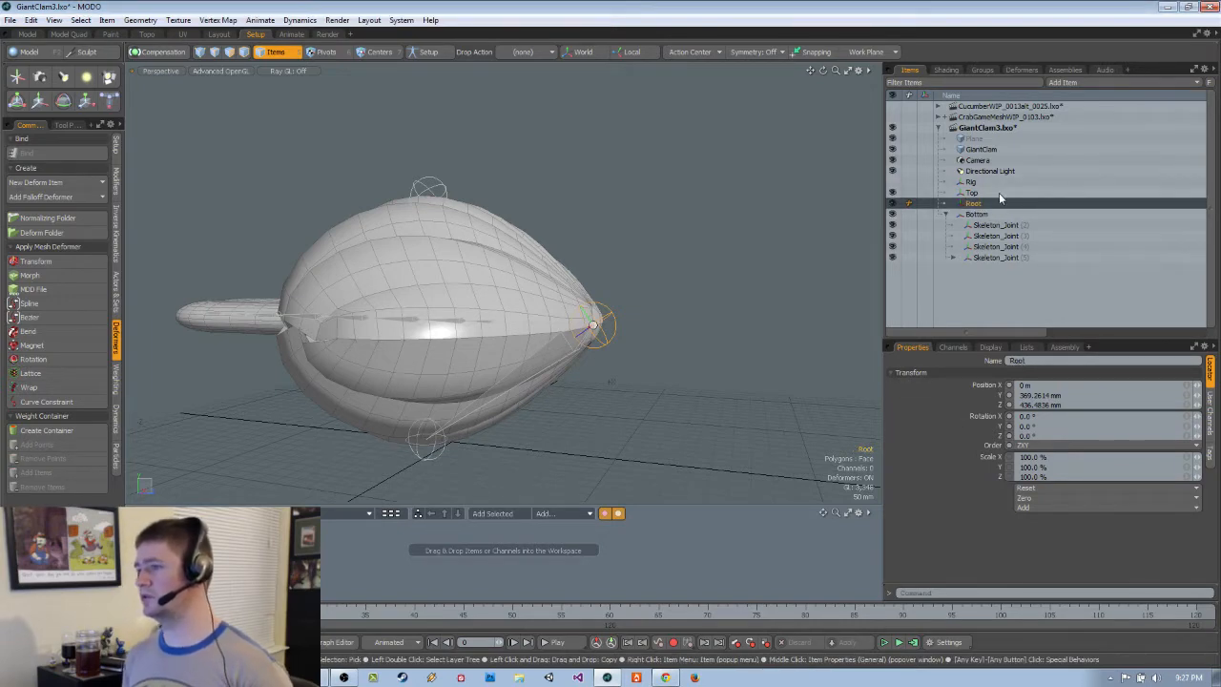
# Parent the Top and Bottom joints under the new Root joint and expand its hierarchy
pyautogui.click(998, 193)
pyautogui.keyDown('shift'); pyautogui.click(977, 214); pyautogui.keyUp('shift')
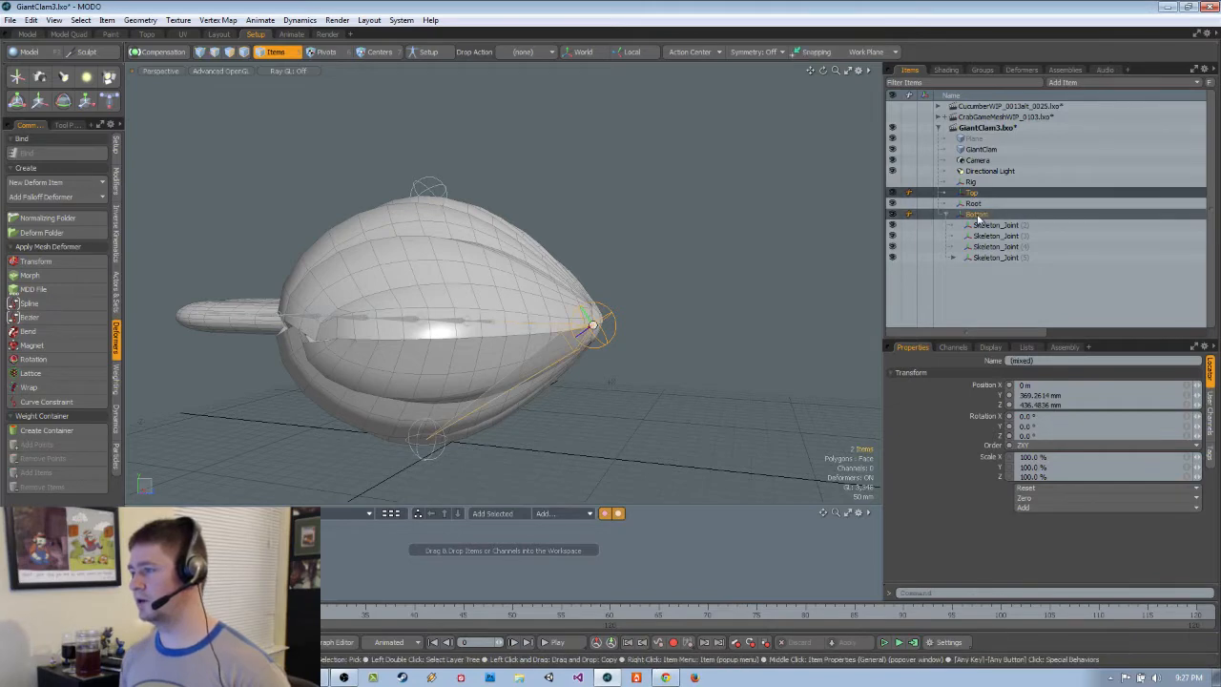
pyautogui.moveTo(978, 208); pyautogui.dragTo(979, 202)
pyautogui.click(944, 196)
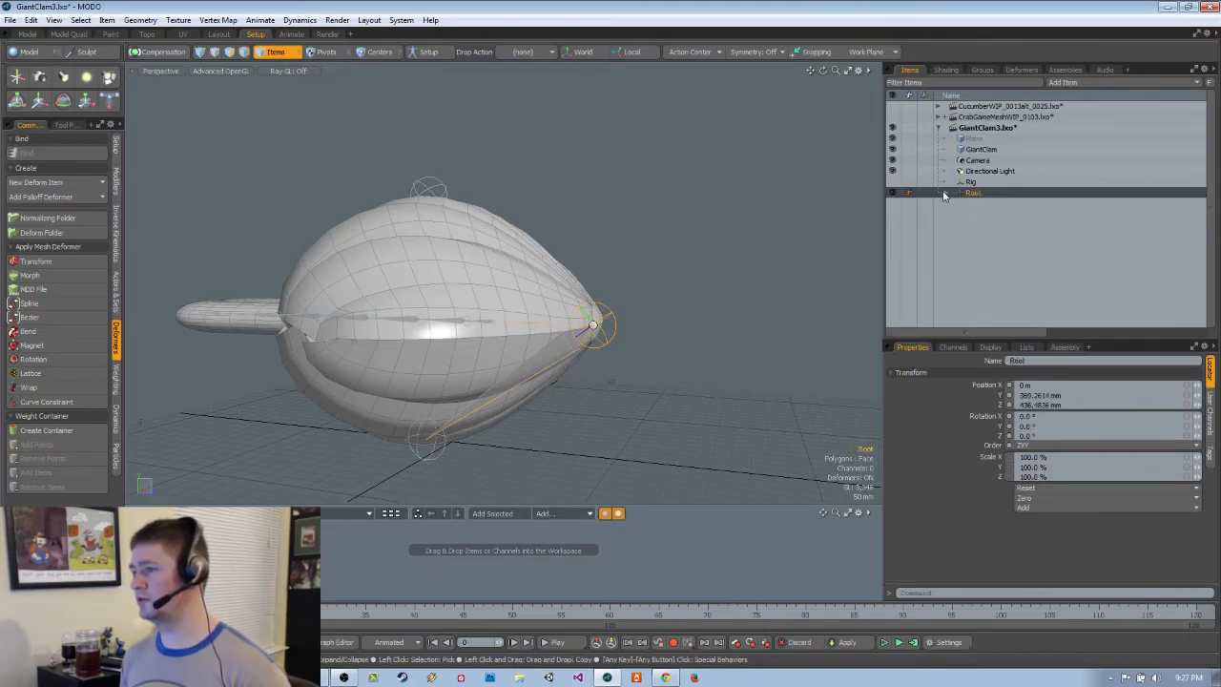
pyautogui.click(945, 194)
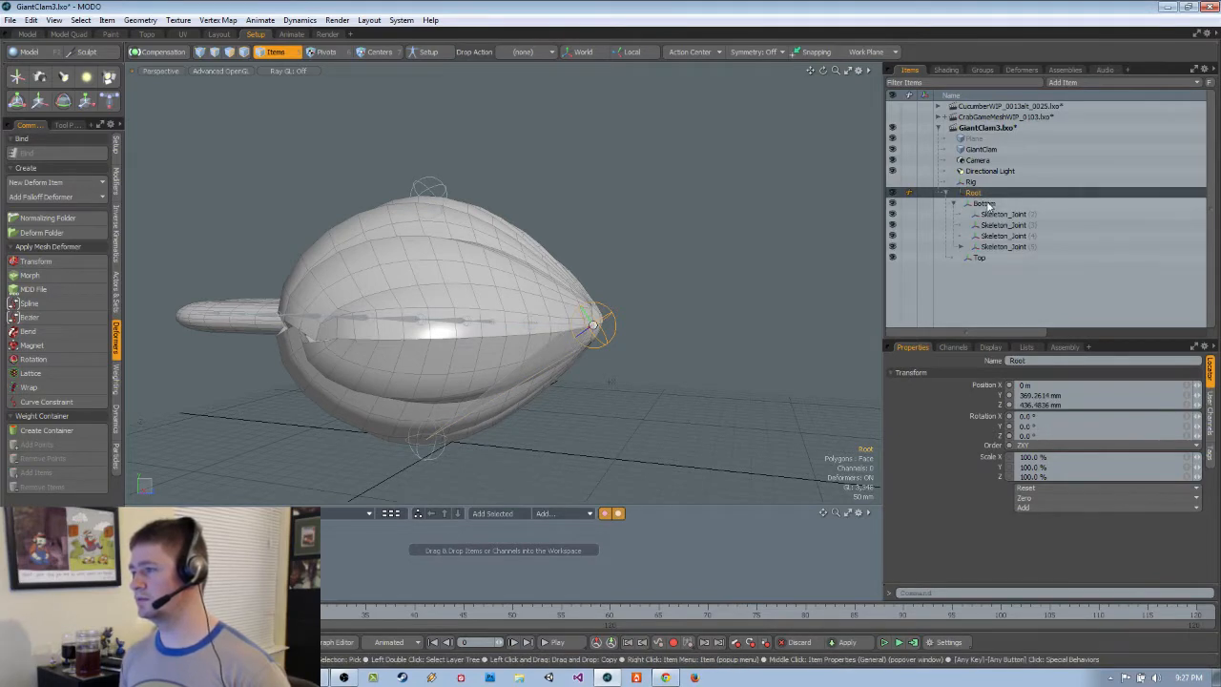
# Check the joints under Bottom one by one to identify the upper shell's joint, and select Skeleton_Joint (3)
pyautogui.click(982, 205)
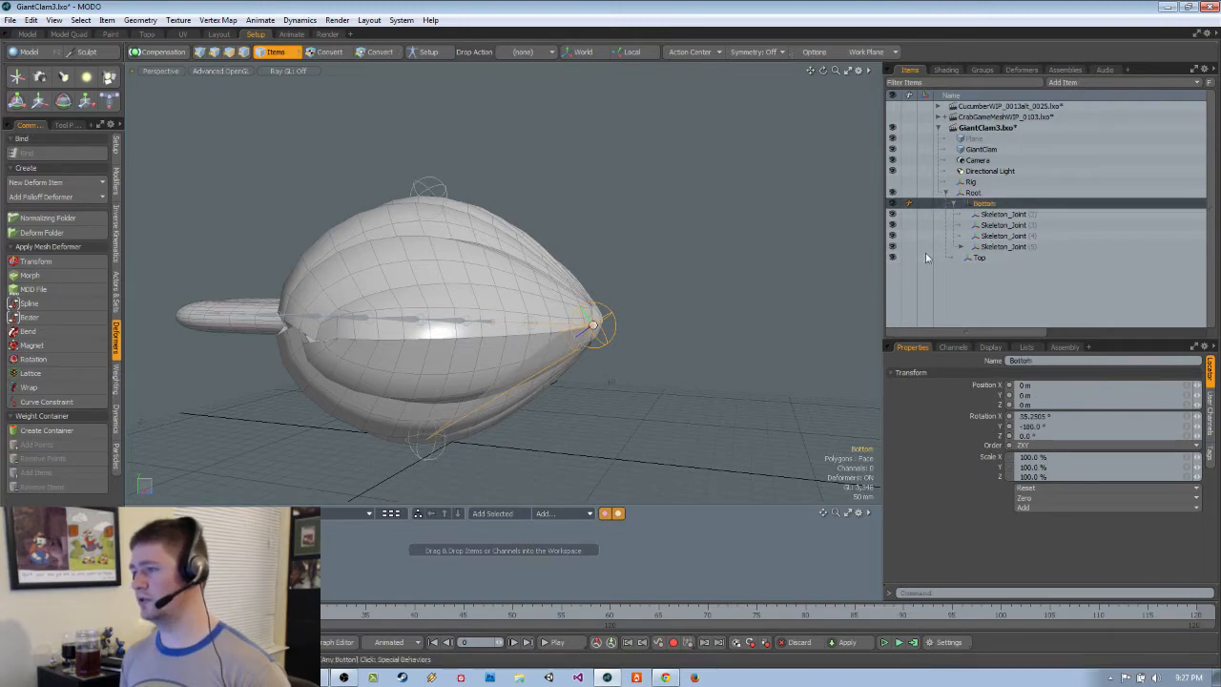
pyautogui.click(994, 216)
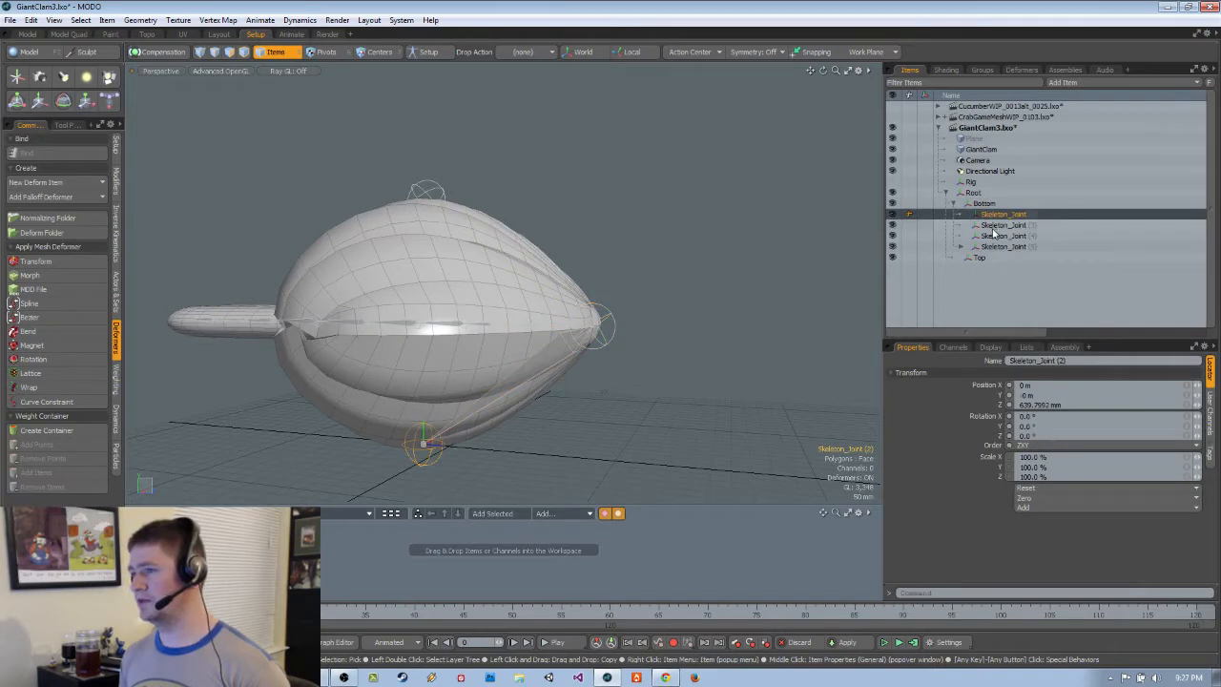
pyautogui.click(993, 226)
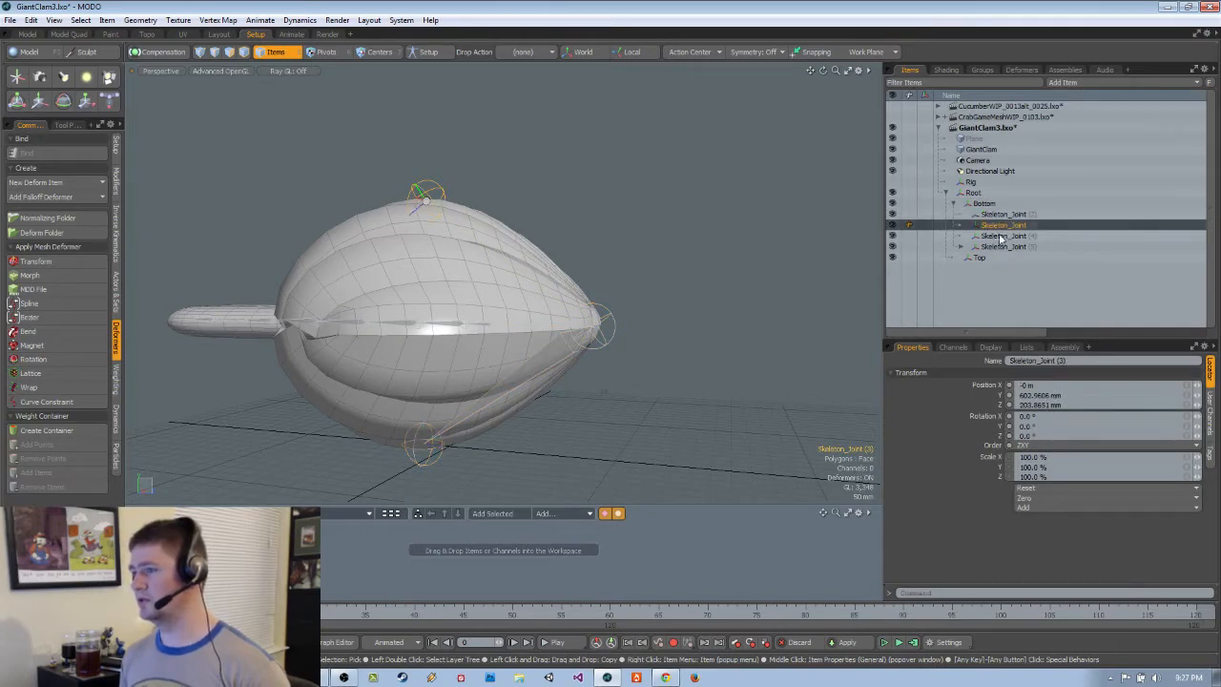
pyautogui.click(999, 237)
pyautogui.click(1003, 226)
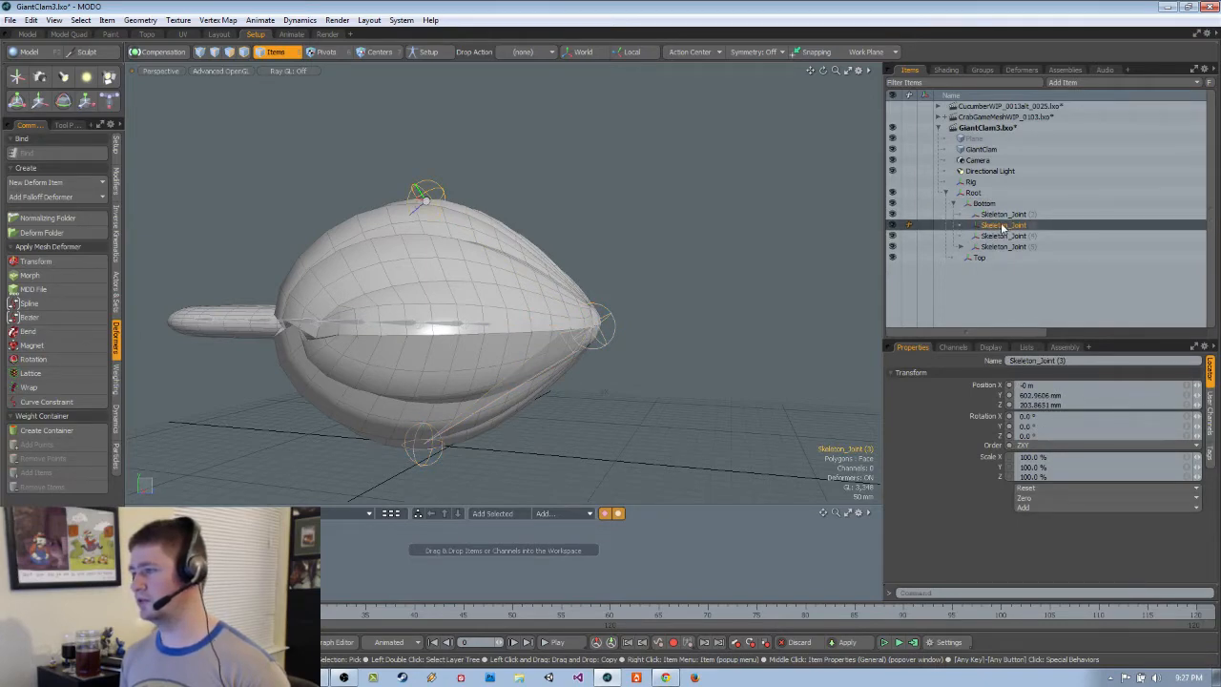
# Parent the upper shell's Skeleton_Joint (3) under Top and rename Skeleton_Joint (4) as TongueRoot
pyautogui.moveTo(1003, 262); pyautogui.dragTo(1002, 255)
pyautogui.click(1007, 226)
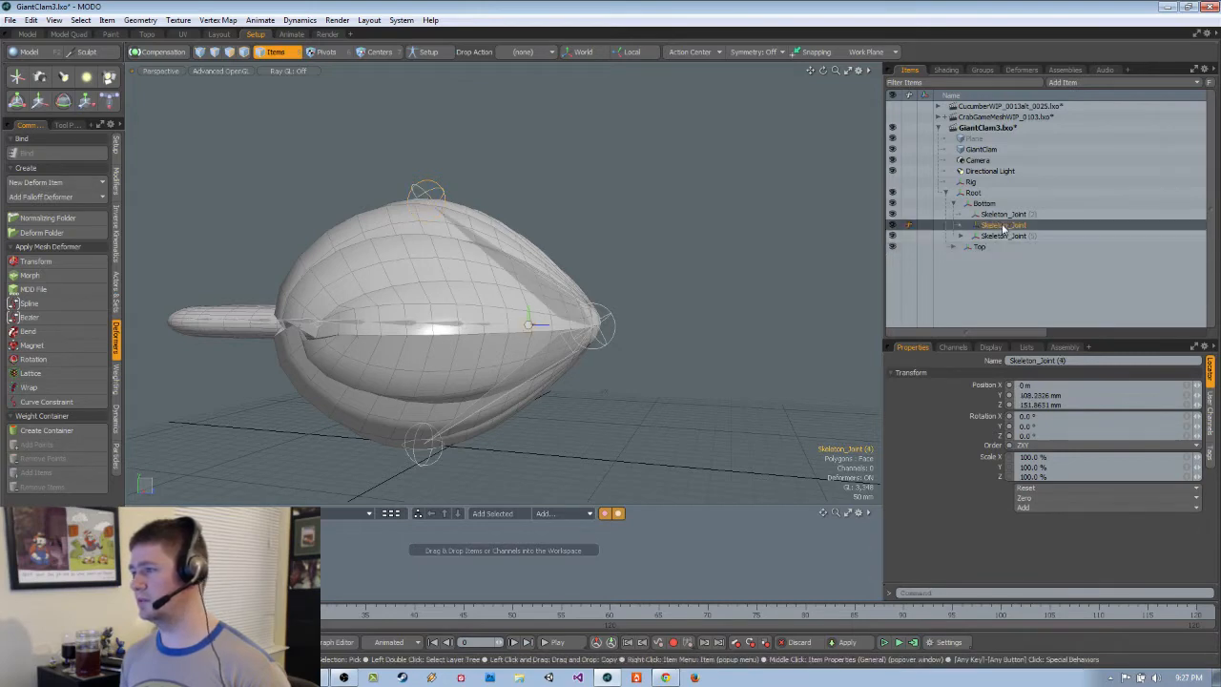
pyautogui.doubleClick(1004, 229)
pyautogui.write('T')
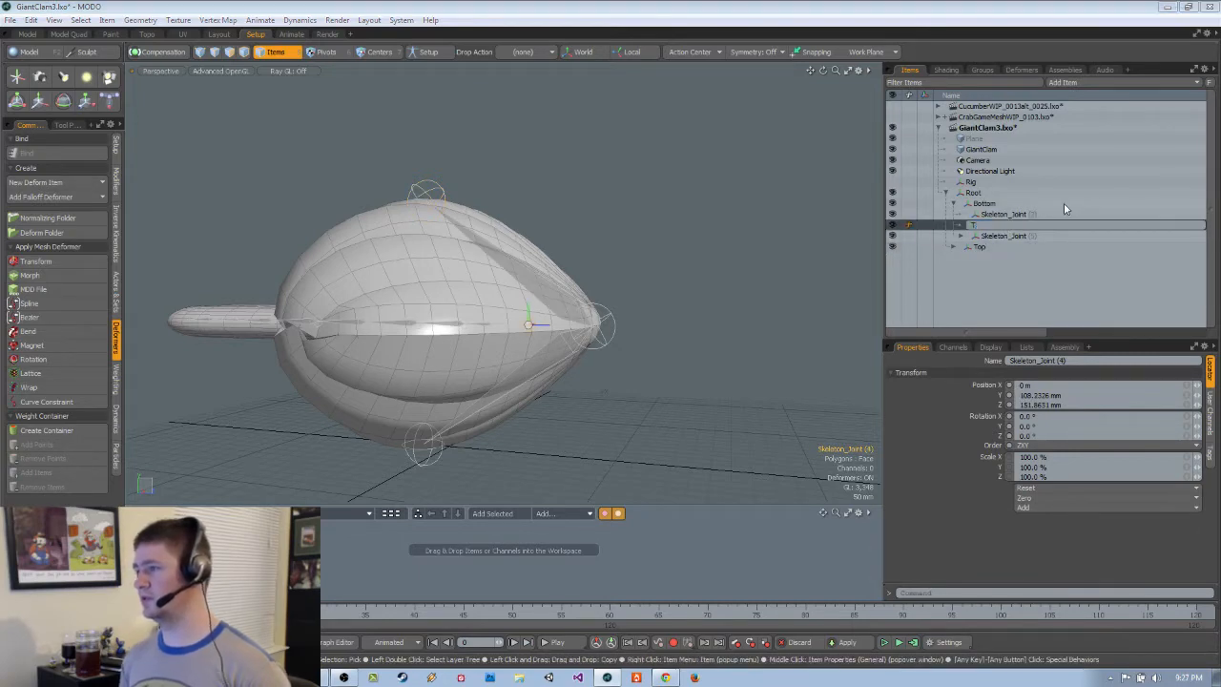
pyautogui.write('ongueR')
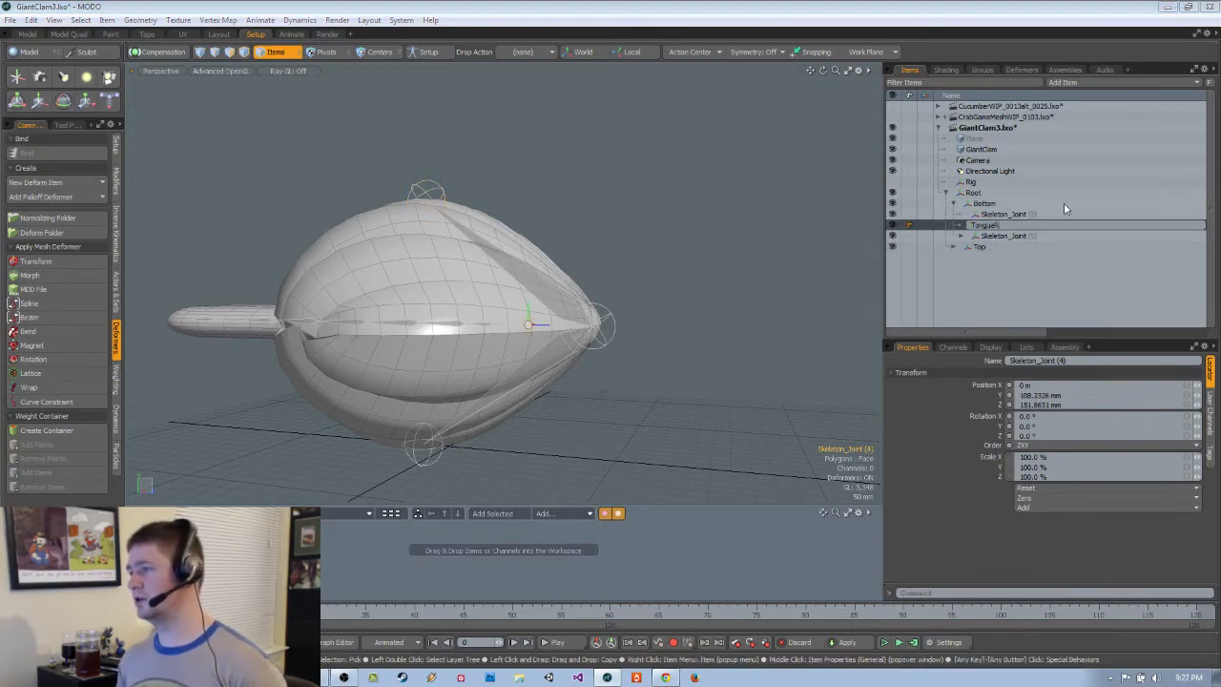
pyautogui.write('oot')
pyautogui.press('Return')
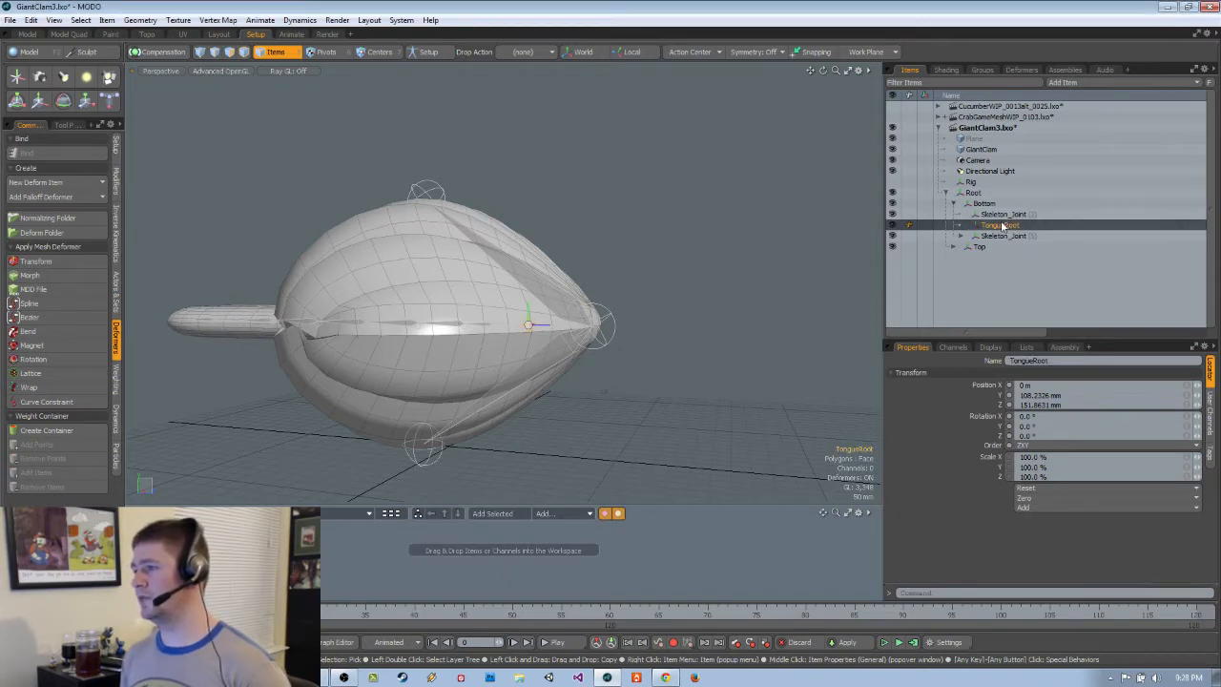
# Move TongueRoot out of Bottom to sit directly under Root, and inspect the joints at the tongue's base
pyautogui.moveTo(1004, 196)
pyautogui.mouseDown()
pyautogui.moveTo(995, 238)
pyautogui.moveTo(994, 198)
pyautogui.mouseUp()
pyautogui.keyDown('alt'); pyautogui.moveTo(678, 287); pyautogui.dragTo(711, 303); pyautogui.keyUp('alt')
pyautogui.keyDown('ctrl'); pyautogui.keyDown('alt'); pyautogui.moveTo(711, 303); pyautogui.dragTo(616, 339); pyautogui.keyUp('alt'); pyautogui.keyUp('ctrl')
pyautogui.scroll(5, 659, 321)
pyautogui.click(499, 275)
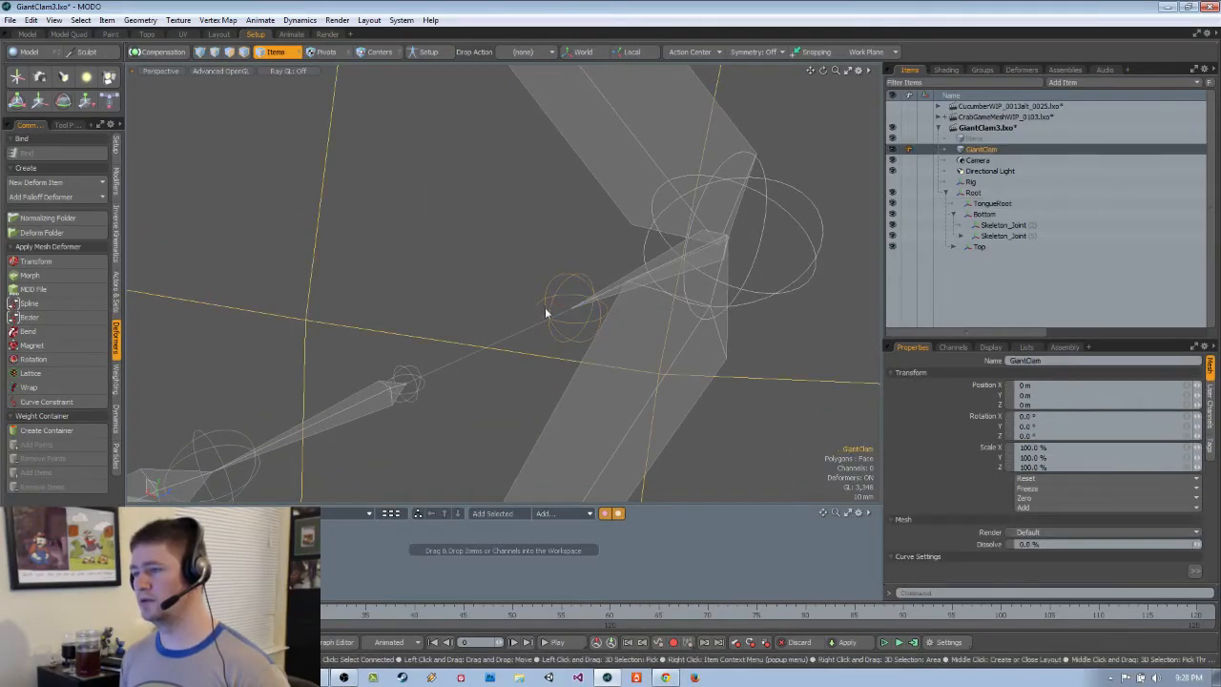
pyautogui.keyDown('alt'); pyautogui.moveTo(547, 311); pyautogui.dragTo(593, 314); pyautogui.keyUp('alt')
pyautogui.click(594, 315)
pyautogui.hotkey('shift', 'a')
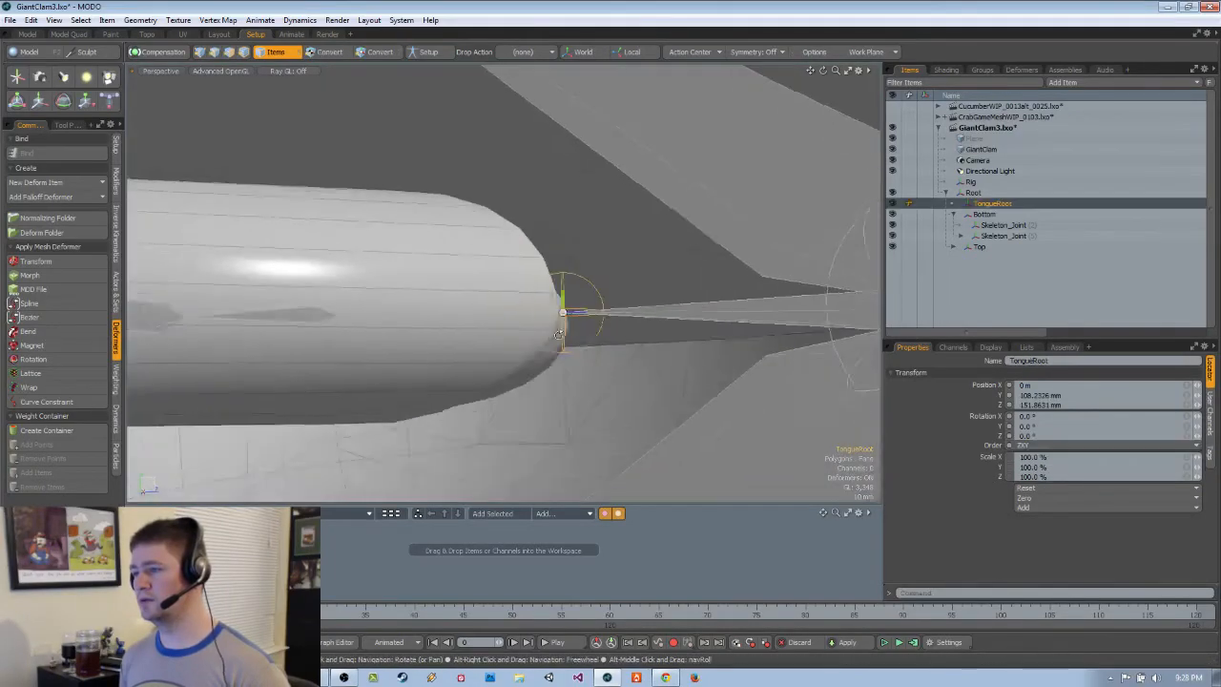
pyautogui.keyDown('alt'); pyautogui.moveTo(492, 330); pyautogui.dragTo(614, 317); pyautogui.keyUp('alt')
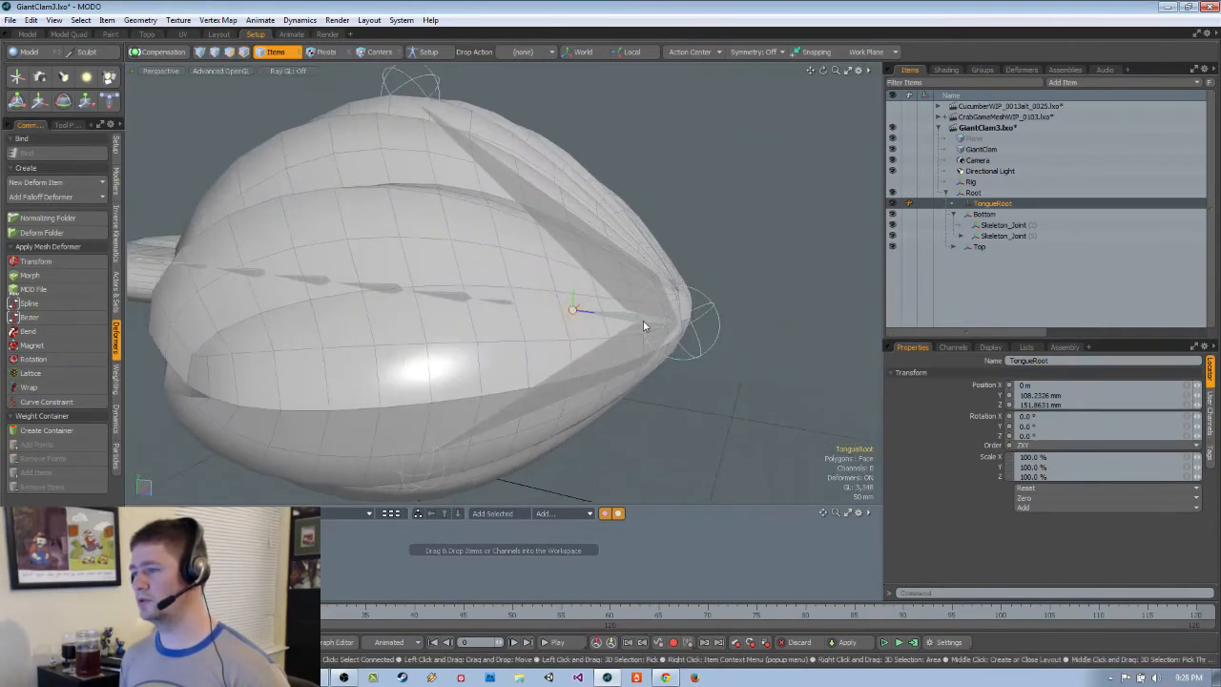
pyautogui.click(643, 321)
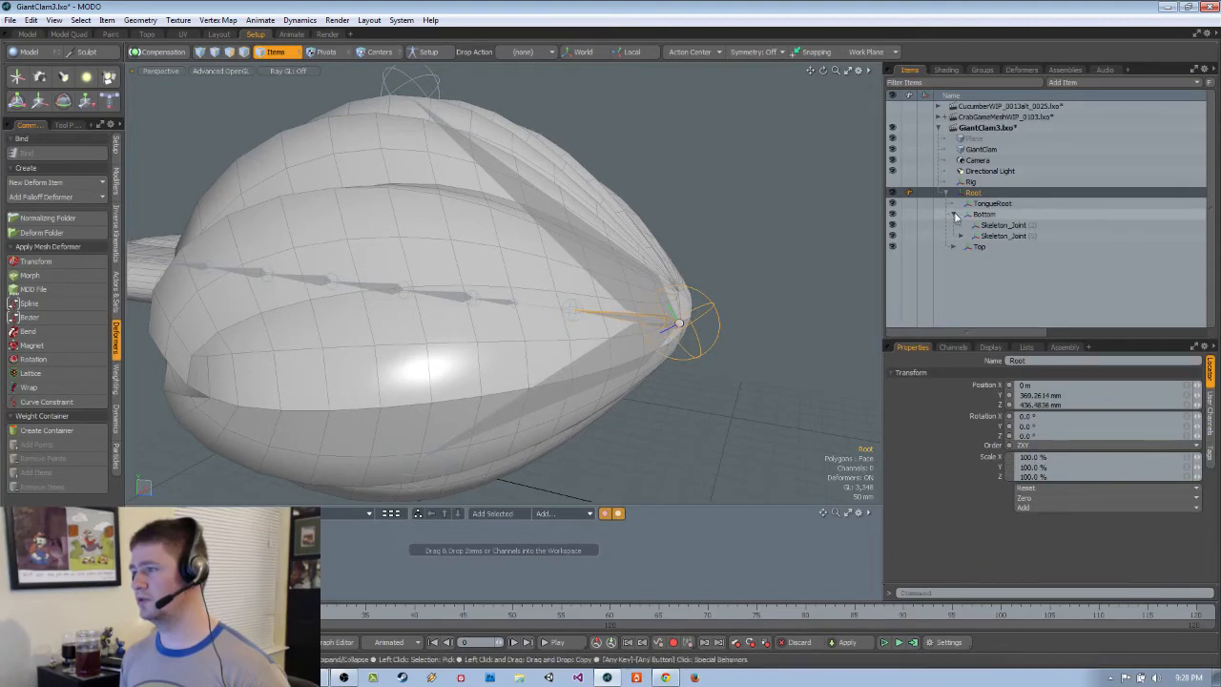
# Parent the tongue chain's first Skeleton_Joint from Bottom to TongueRoot
pyautogui.click(954, 215)
pyautogui.click(993, 203)
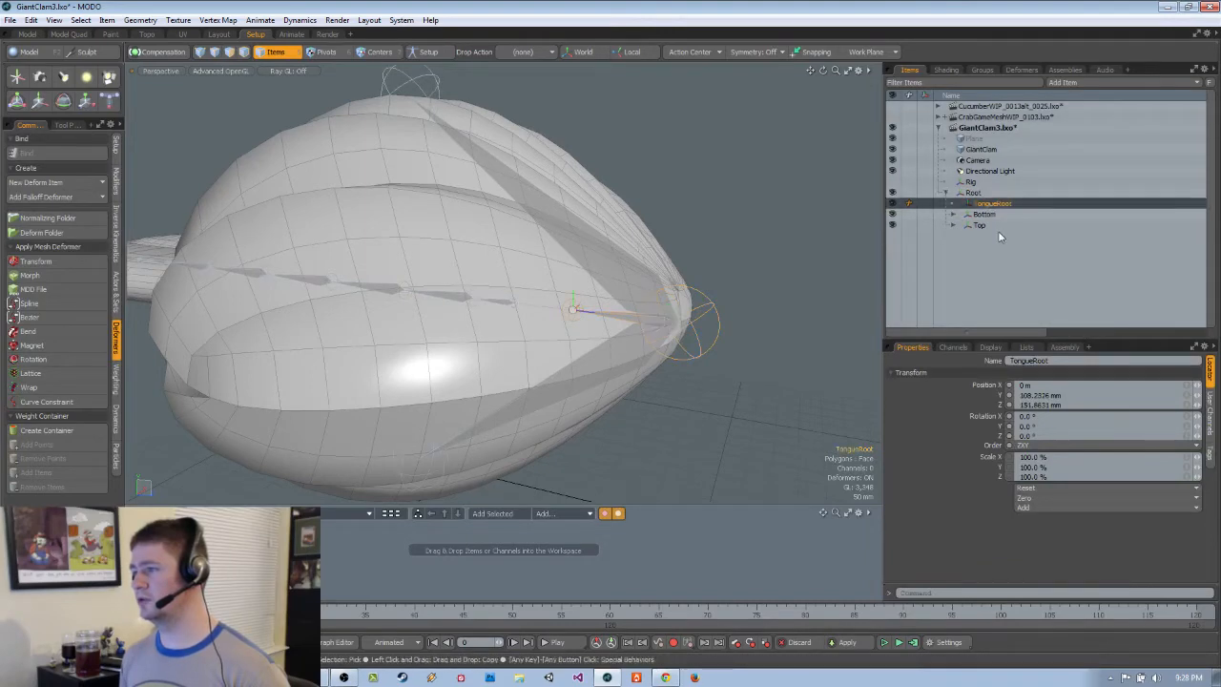
pyautogui.click(954, 215)
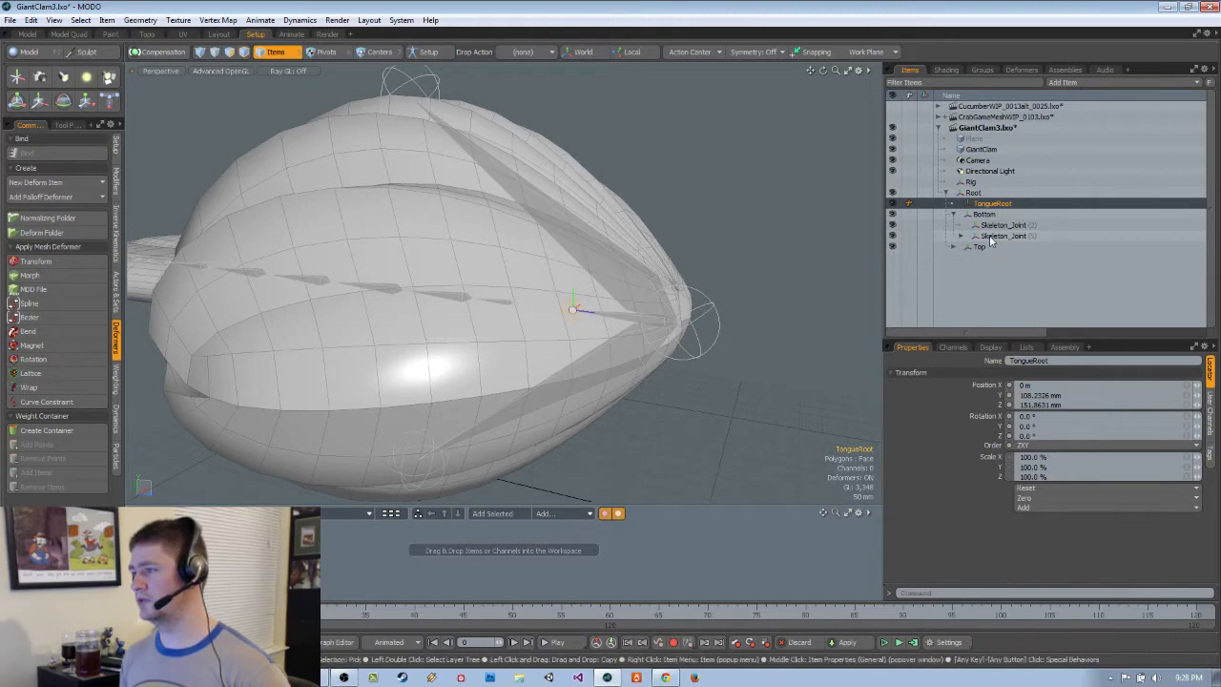
pyautogui.click(991, 238)
pyautogui.moveTo(990, 239); pyautogui.dragTo(998, 204)
pyautogui.keyDown('alt'); pyautogui.moveTo(611, 362); pyautogui.dragTo(713, 342); pyautogui.keyUp('alt')
pyautogui.click(714, 375)
pyautogui.scroll(-2, 714, 375)
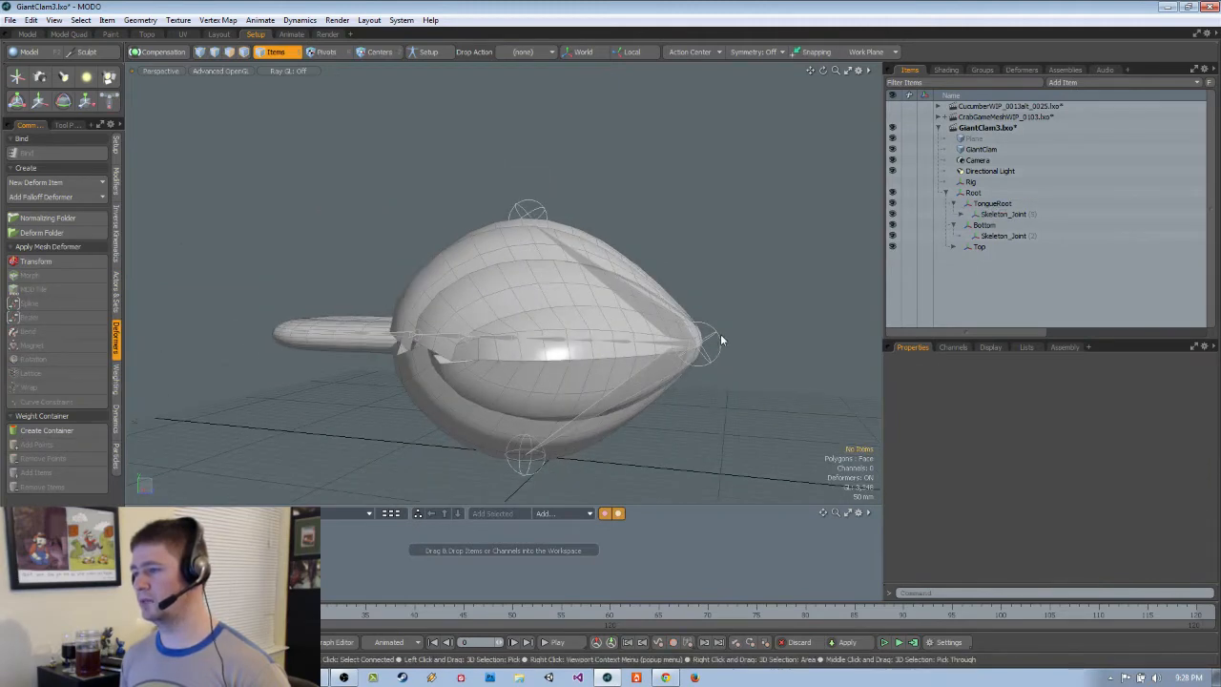
# Clear the item selection and save the scene
pyautogui.click(720, 334)
pyautogui.click(770, 382)
pyautogui.keyDown('alt'); pyautogui.moveTo(770, 382); pyautogui.dragTo(744, 382); pyautogui.keyUp('alt')
pyautogui.hotkey('ctrl', 's')
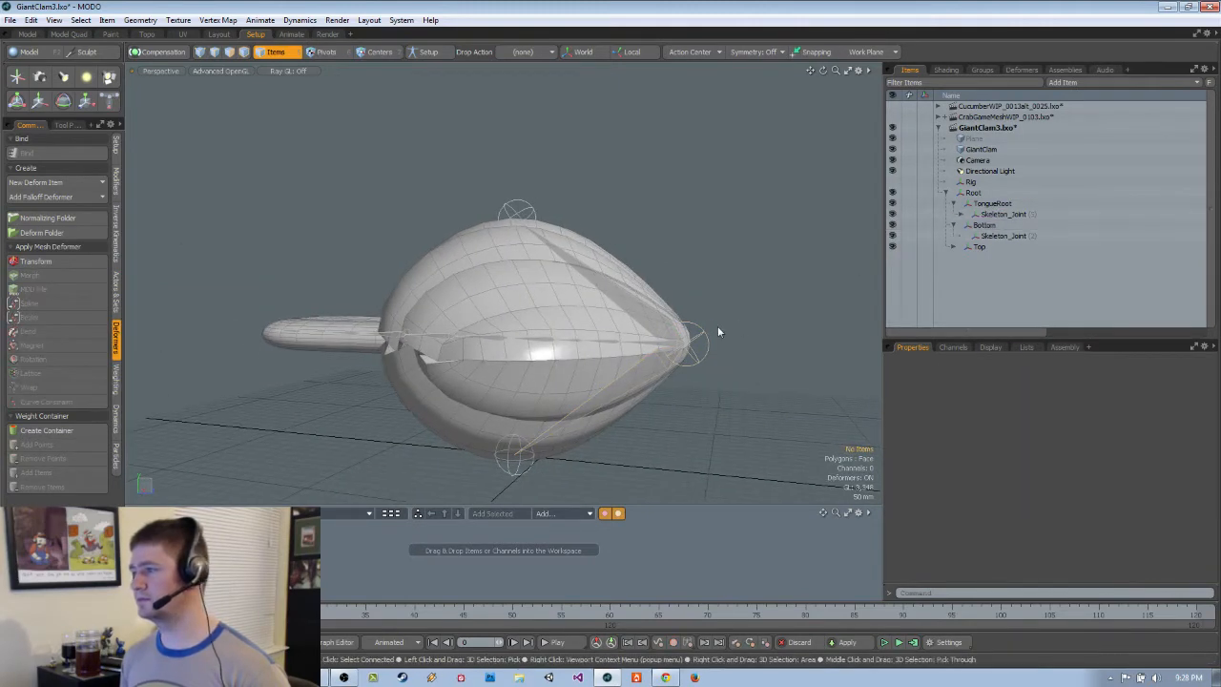
# In Setup mode, bind the GiantClam mesh to the Root skeleton with Smooth (Distance), Medium falloff and Bind as Segments
pyautogui.click(995, 193)
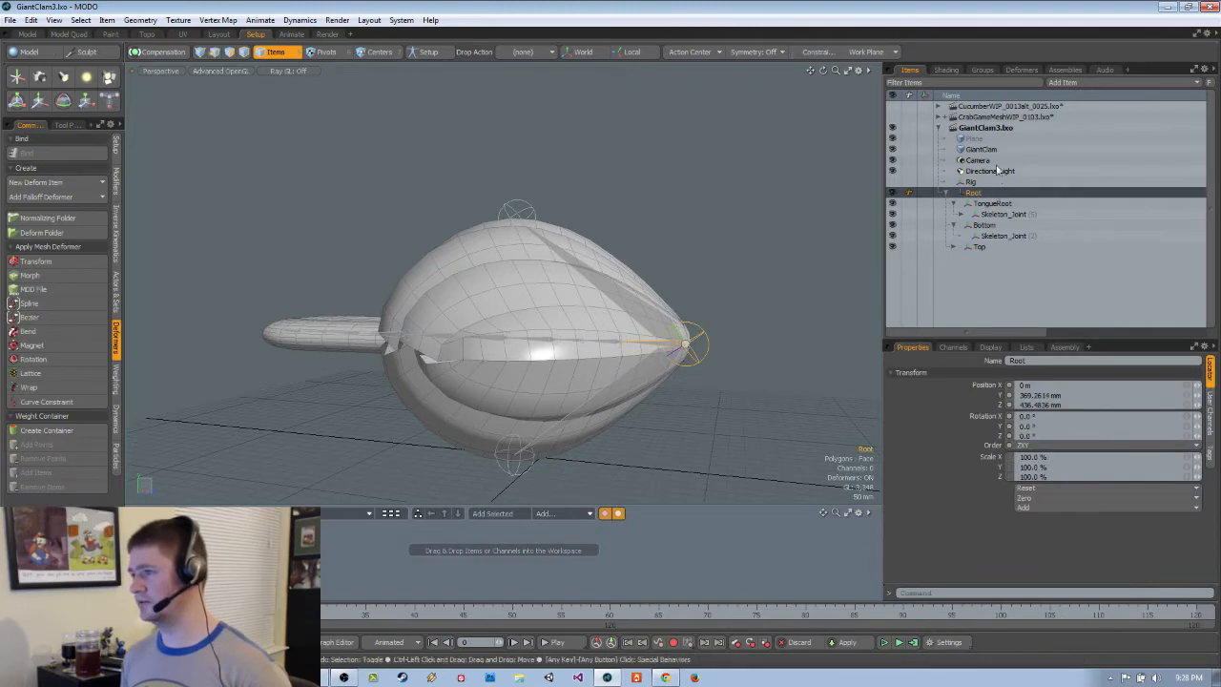
pyautogui.keyDown('ctrl'); pyautogui.click(994, 150); pyautogui.keyUp('ctrl')
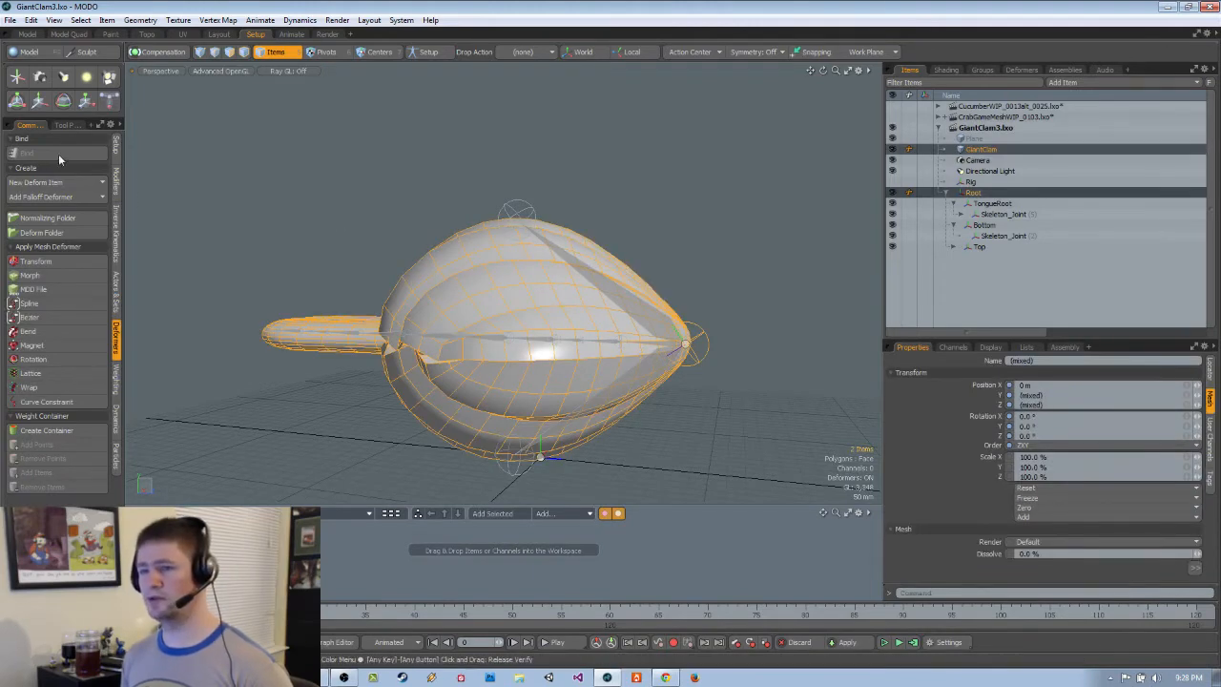
pyautogui.click(422, 52)
pyautogui.click(25, 153)
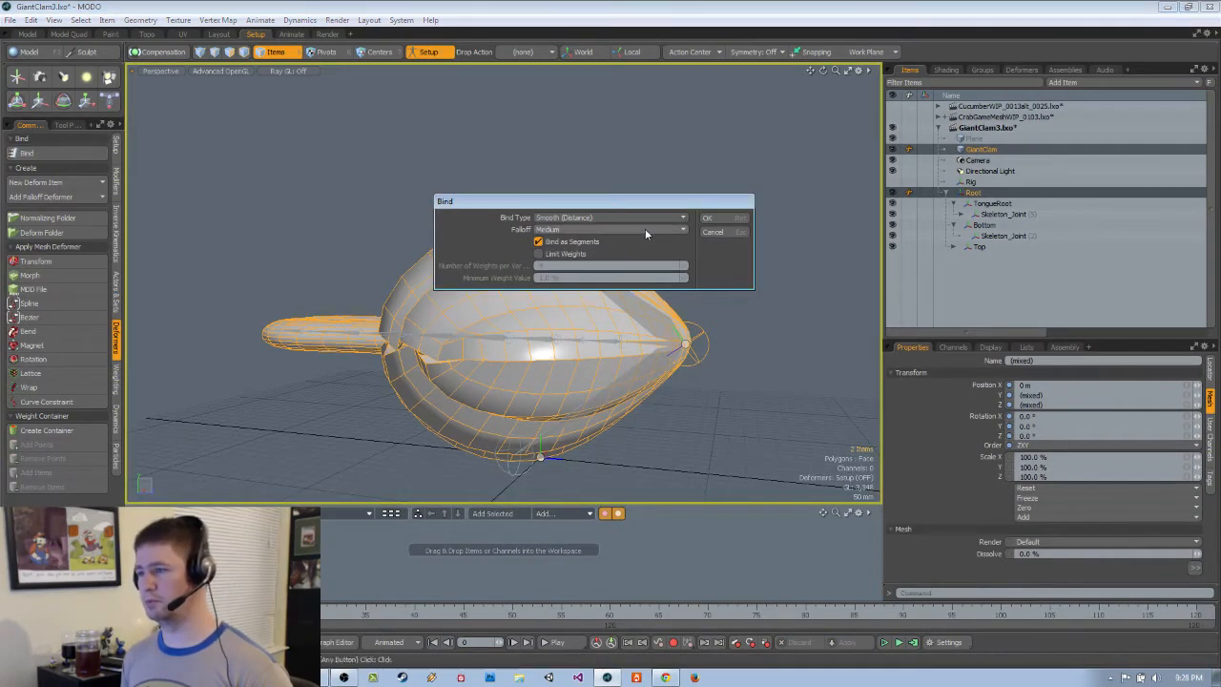
pyautogui.click(707, 219)
pyautogui.keyDown('alt'); pyautogui.moveTo(748, 292); pyautogui.dragTo(486, 84); pyautogui.keyUp('alt')
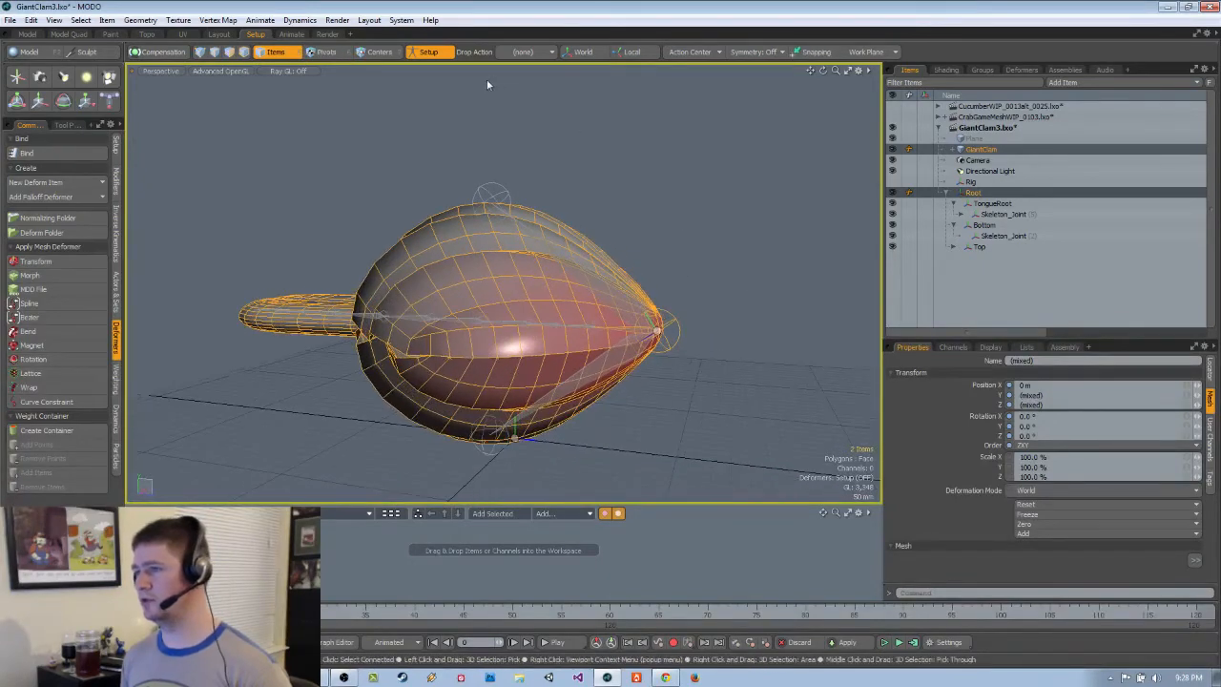
# Test the binding by rotating the Root joint, and undo the rotation
pyautogui.click(977, 192)
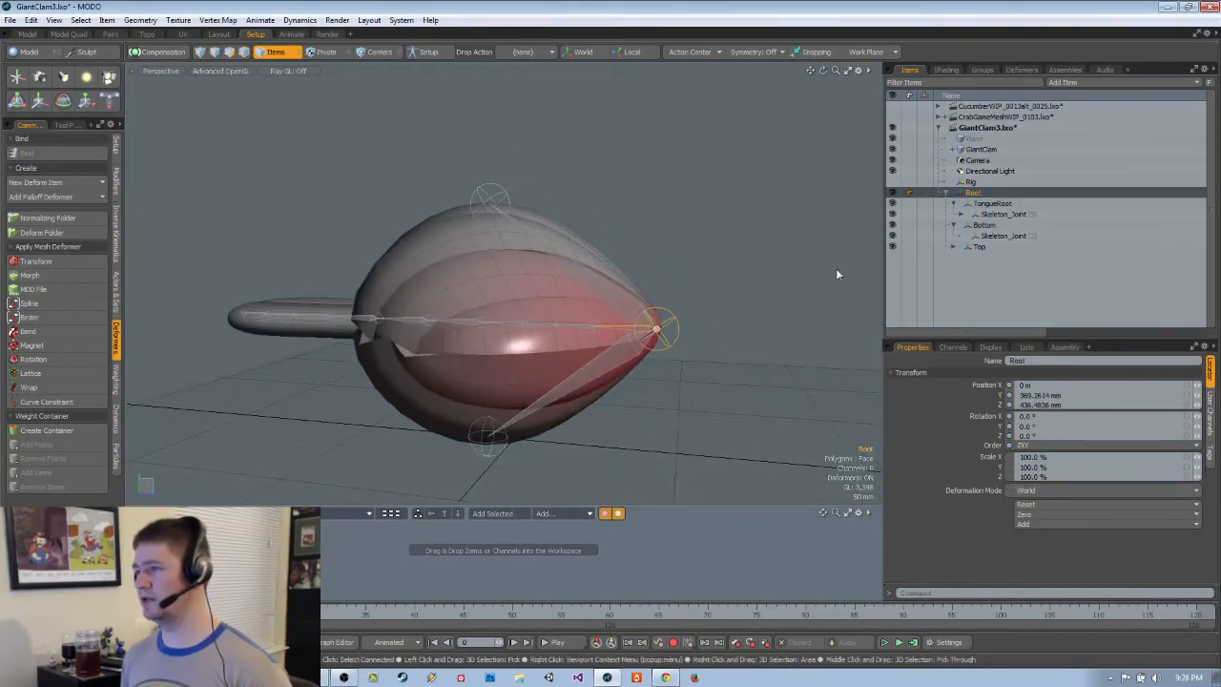
pyautogui.press('e')
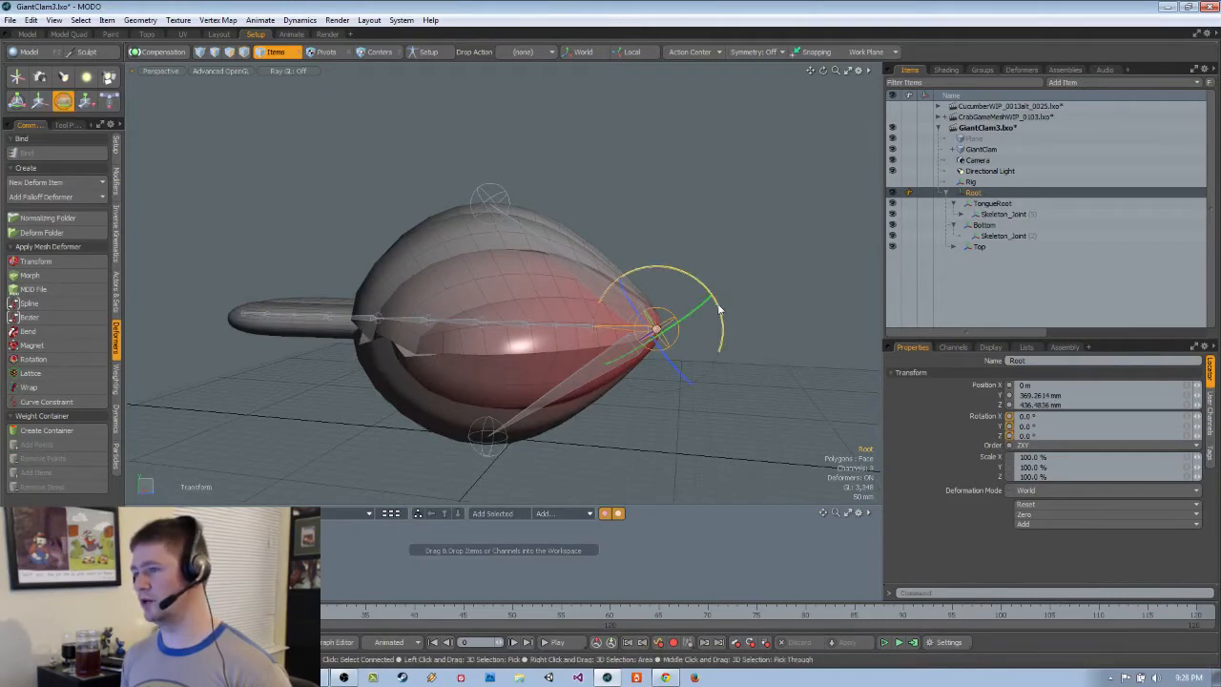
pyautogui.moveTo(725, 313); pyautogui.dragTo(723, 329)
pyautogui.hotkey('ctrl', 'z')
pyautogui.press('q')
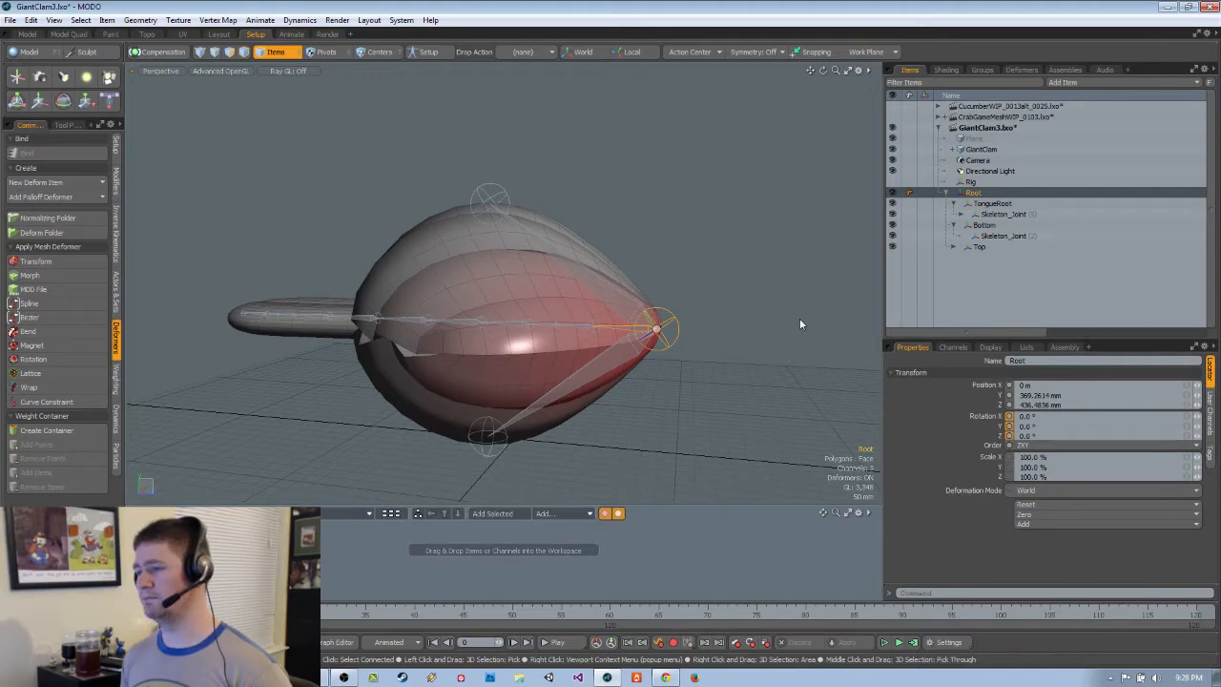
# Review the weights of TongueRoot and Bottom, test-rotate the Top joint, undo the rotation and clear the selection
pyautogui.click(1010, 203)
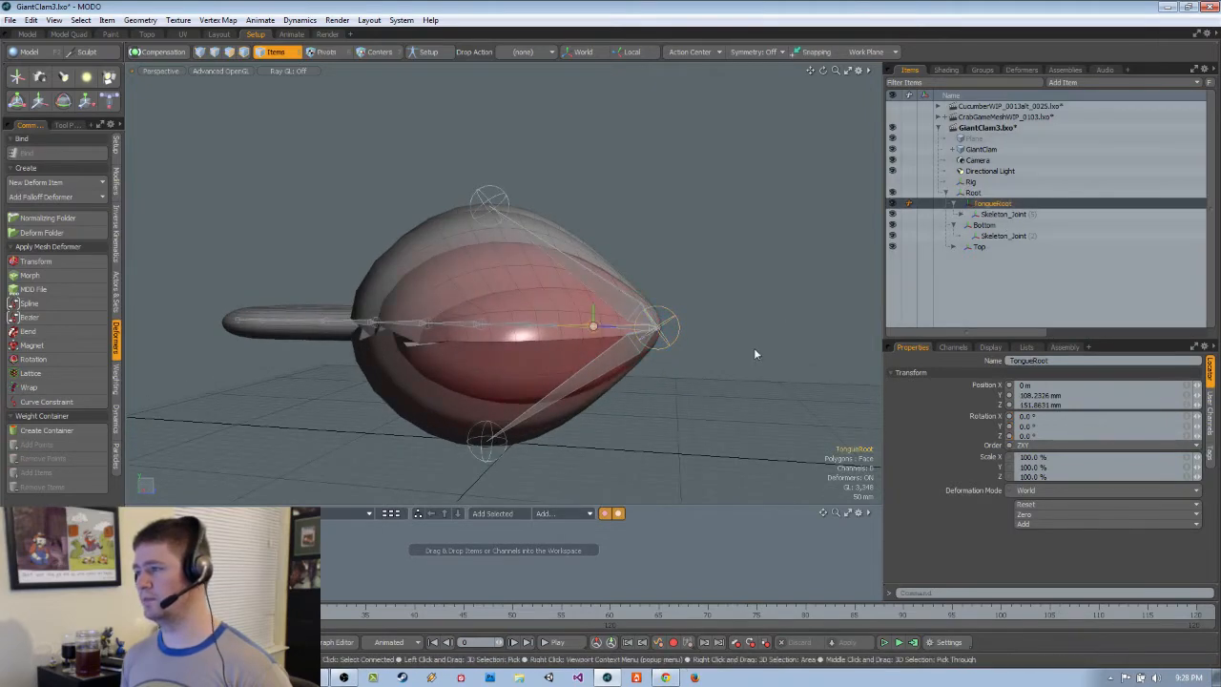
pyautogui.click(953, 204)
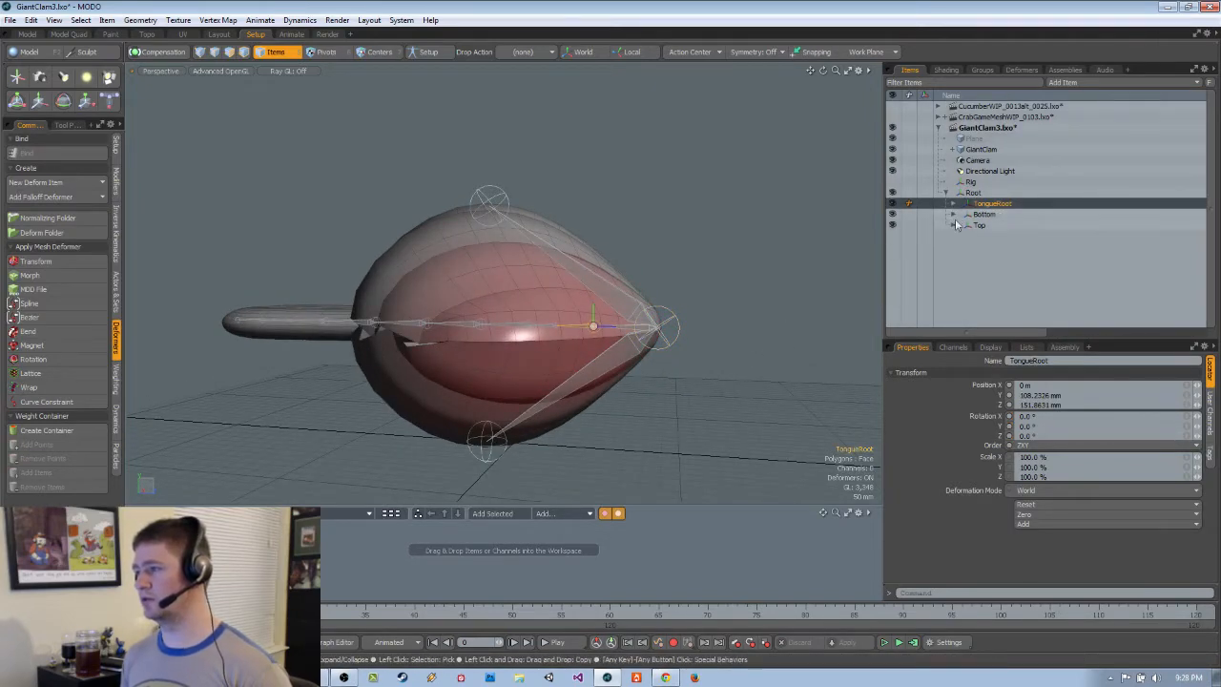
pyautogui.click(983, 214)
pyautogui.click(979, 226)
pyautogui.press('e')
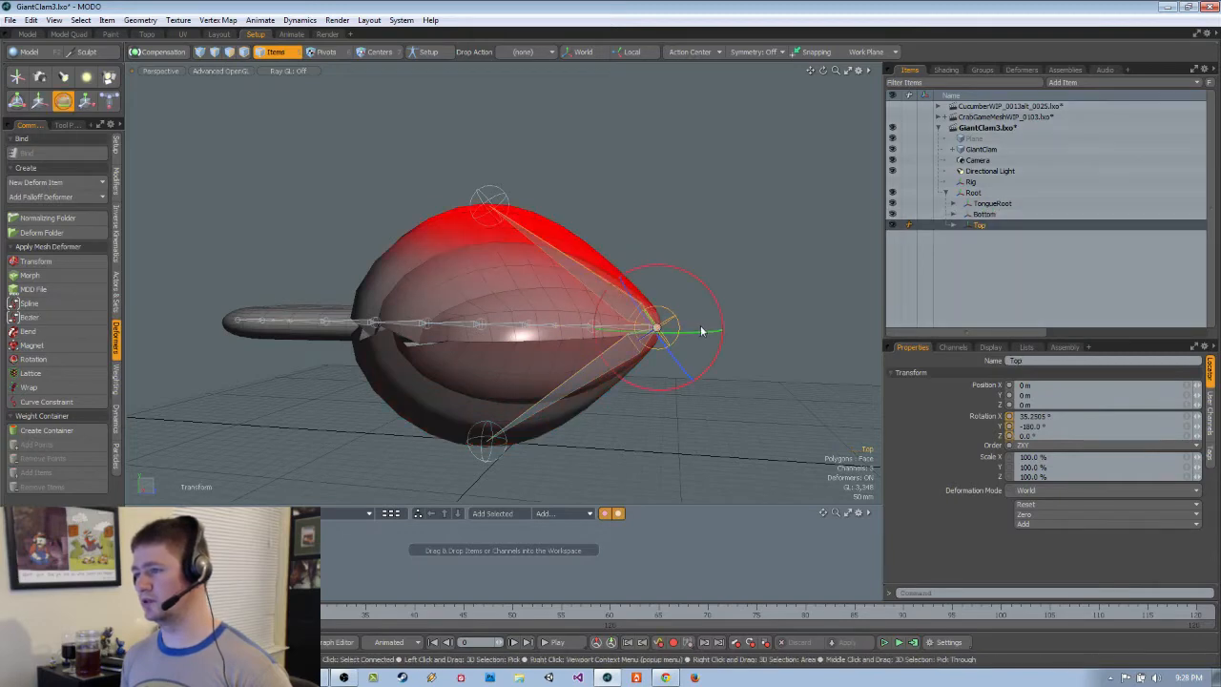
pyautogui.moveTo(704, 330); pyautogui.dragTo(732, 317)
pyautogui.hotkey('ctrl', 'z')
pyautogui.keyDown('alt'); pyautogui.moveTo(633, 368); pyautogui.dragTo(697, 375); pyautogui.keyUp('alt')
pyautogui.press('q')
pyautogui.click(697, 375)
pyautogui.keyDown('alt'); pyautogui.moveTo(496, 378); pyautogui.dragTo(568, 398); pyautogui.keyUp('alt')
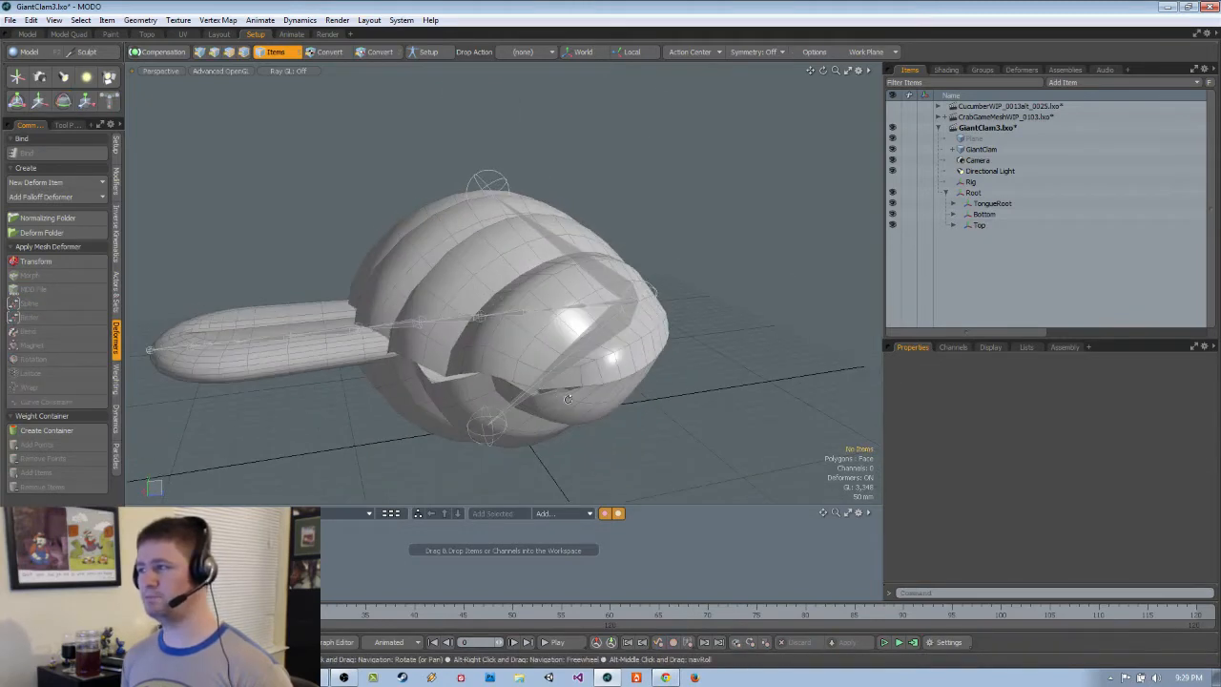
pyautogui.keyDown('alt'); pyautogui.moveTo(666, 284); pyautogui.dragTo(680, 254); pyautogui.keyUp('alt')
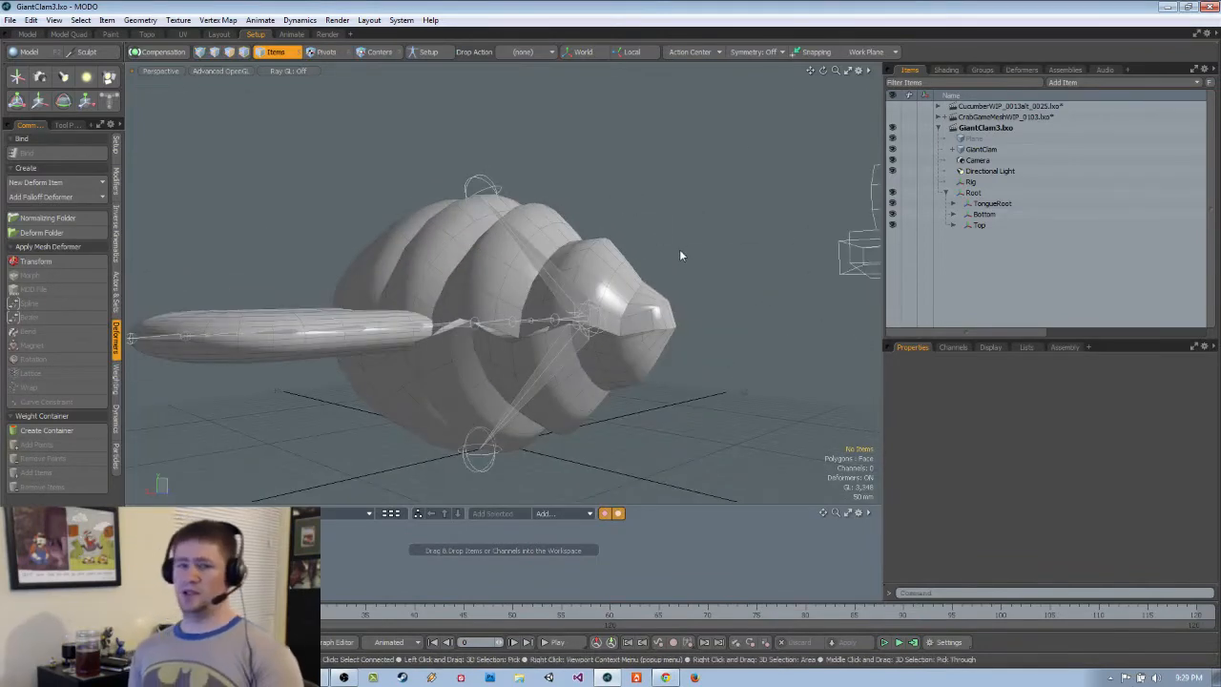
# Select all polygons of the upper shell and inspect the weights of the Bottom and Top joints on the clam
pyautogui.press('3')
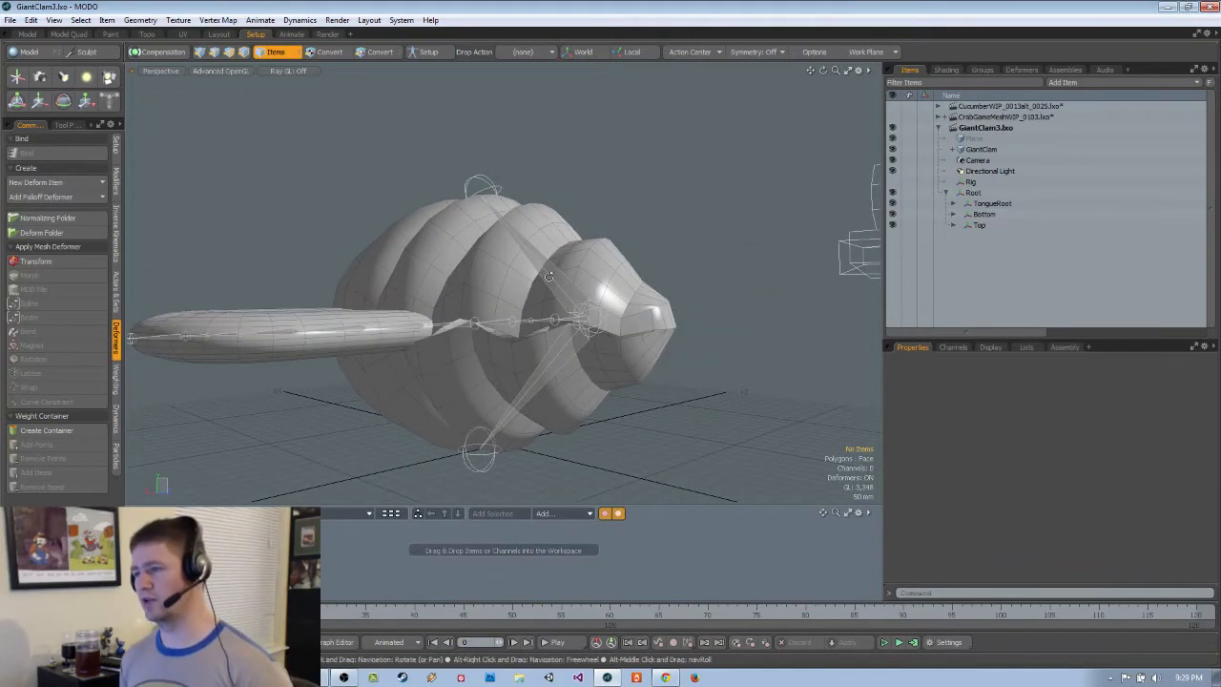
pyautogui.moveTo(667, 253)
pyautogui.keyDown('alt'); pyautogui.mouseDown()
pyautogui.moveTo(544, 294)
pyautogui.moveTo(676, 267)
pyautogui.mouseUp(); pyautogui.keyUp('alt')
pyautogui.doubleClick(553, 281)
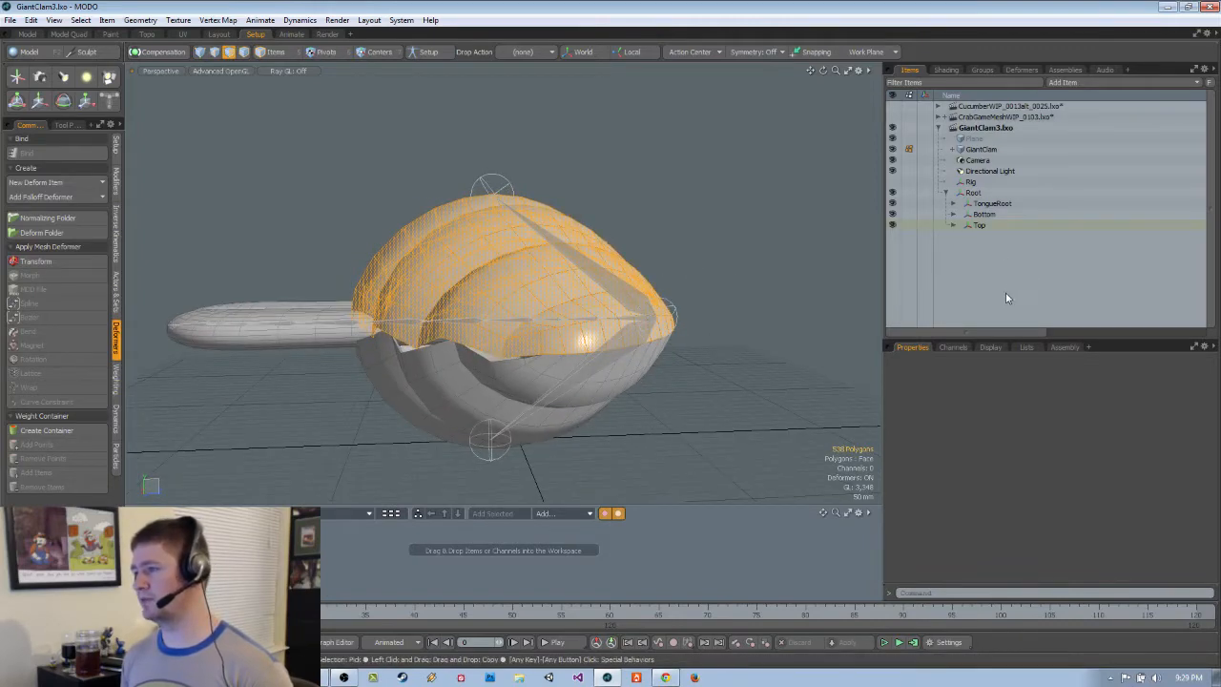
pyautogui.click(930, 214)
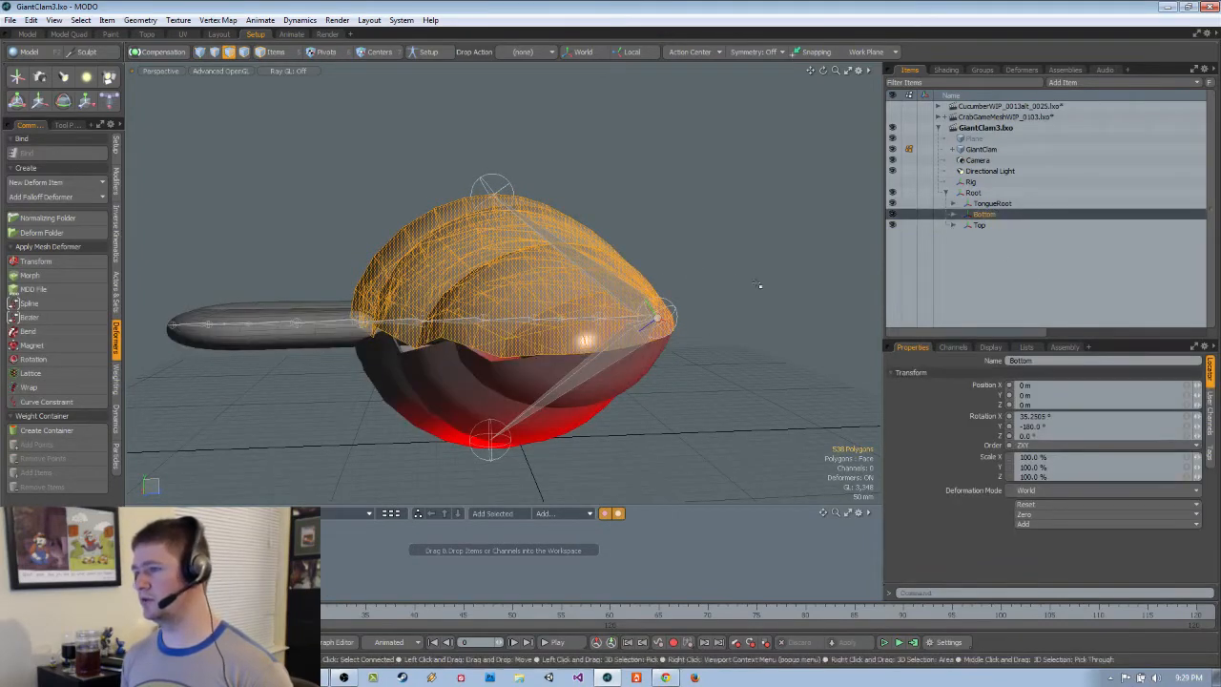
pyautogui.click(982, 226)
pyautogui.press('3')
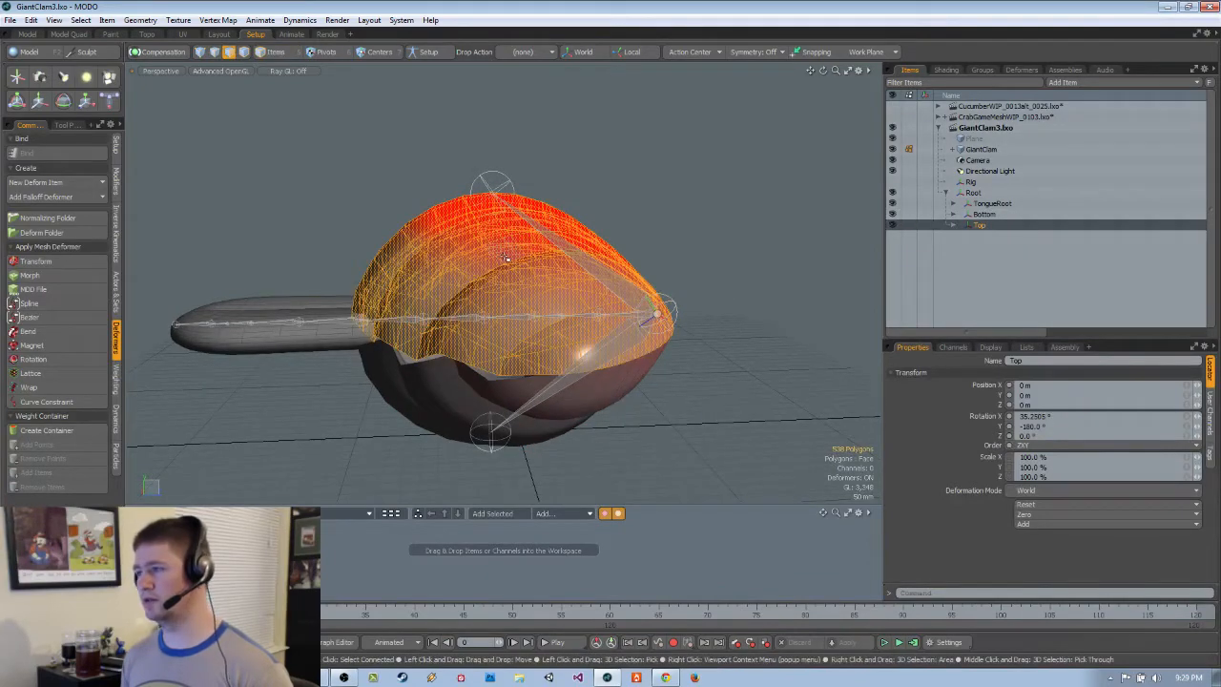
pyautogui.keyDown('alt'); pyautogui.moveTo(504, 266); pyautogui.dragTo(574, 290); pyautogui.keyUp('alt')
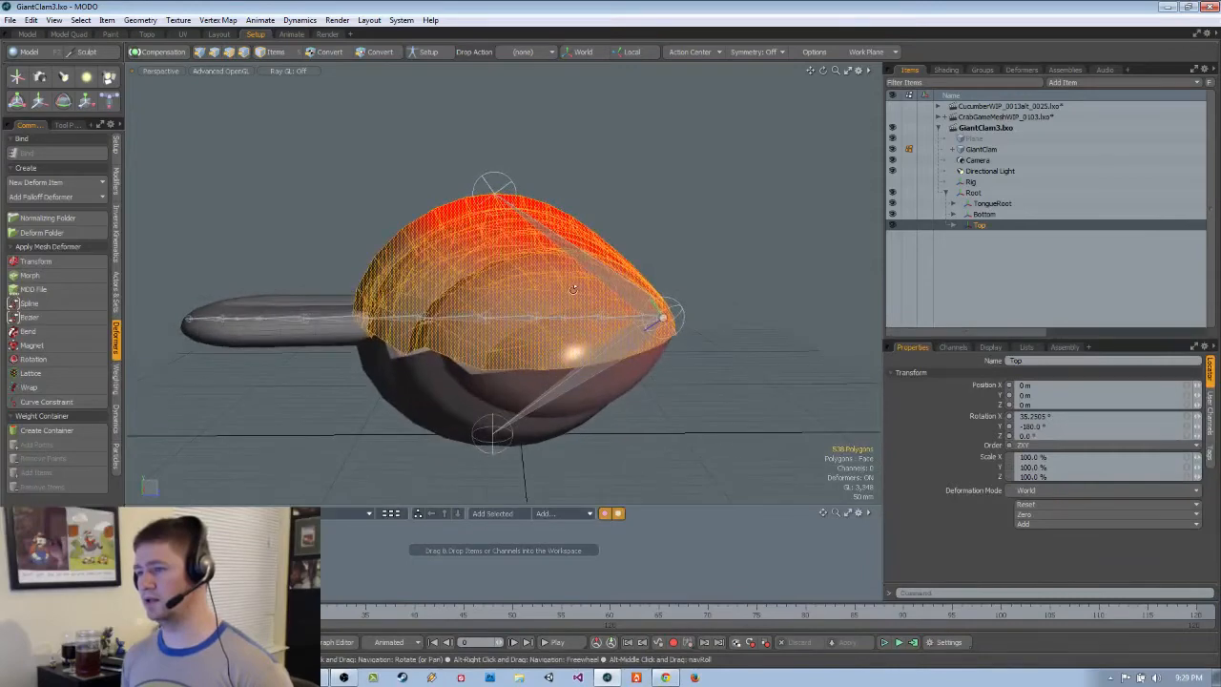
# Bring up the weighting tools, enlarge the item list, and expand Top and Bottom to inspect their child joints
pyautogui.click(116, 374)
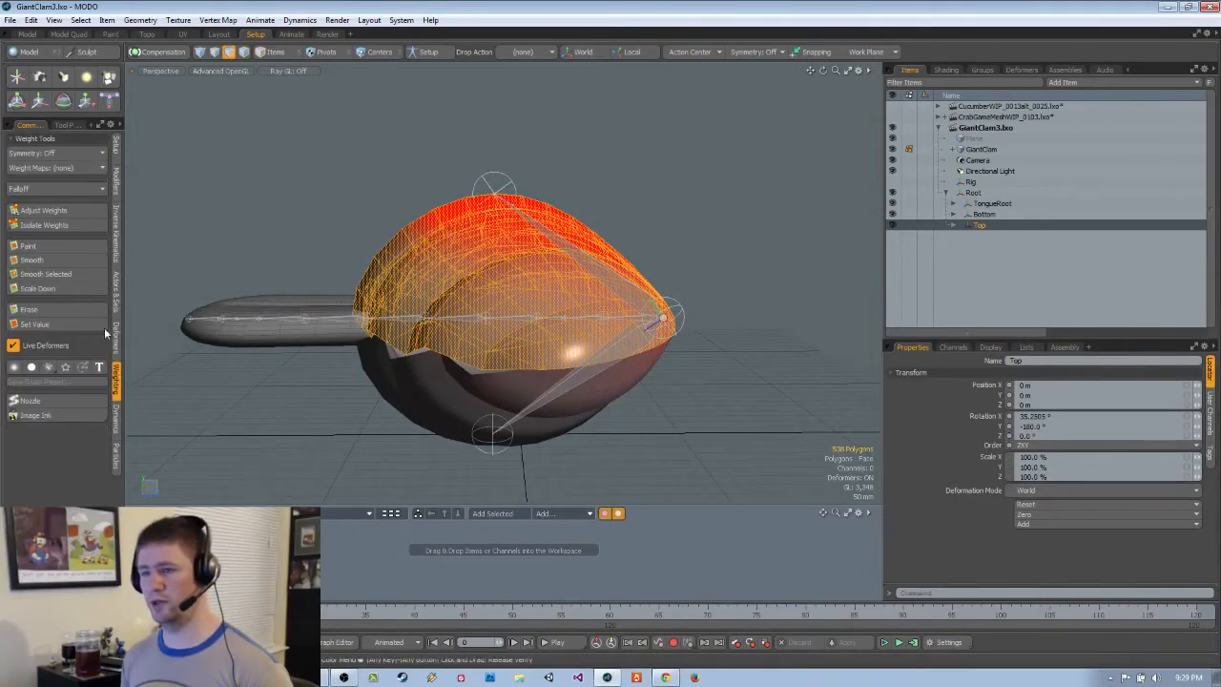
pyautogui.keyDown('alt'); pyautogui.moveTo(496, 315); pyautogui.dragTo(615, 300); pyautogui.keyUp('alt')
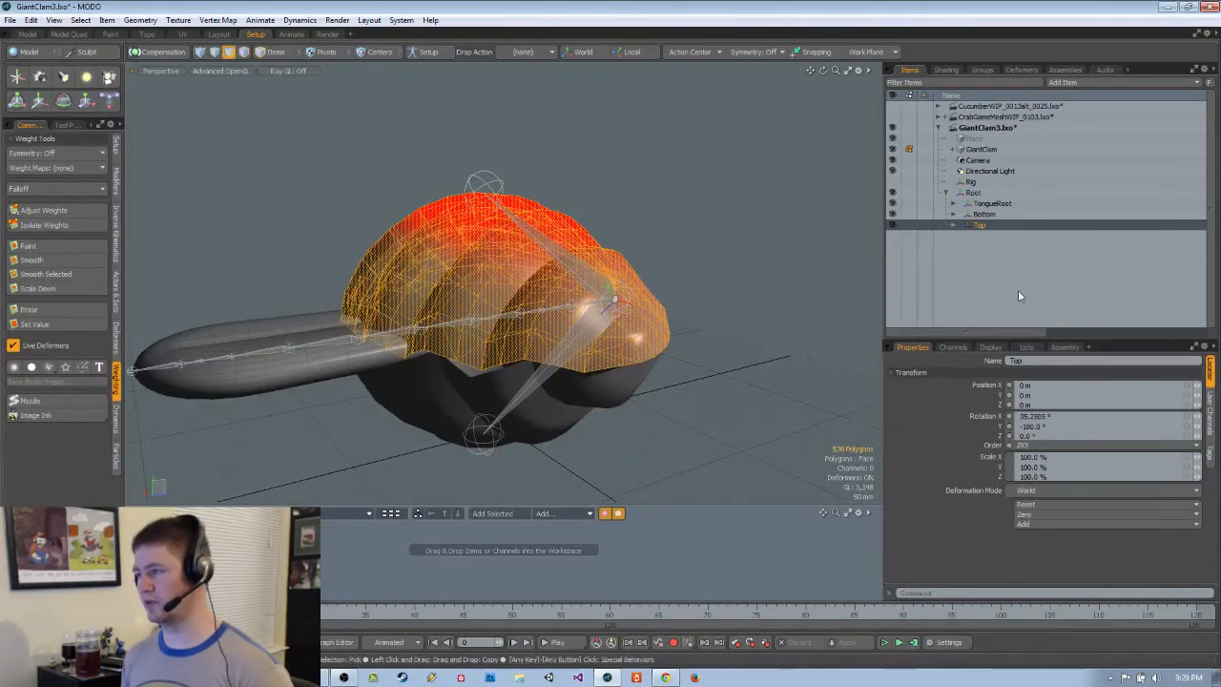
pyautogui.moveTo(1022, 338)
pyautogui.mouseDown()
pyautogui.moveTo(1021, 449)
pyautogui.moveTo(1022, 360)
pyautogui.mouseUp()
pyautogui.click(952, 226)
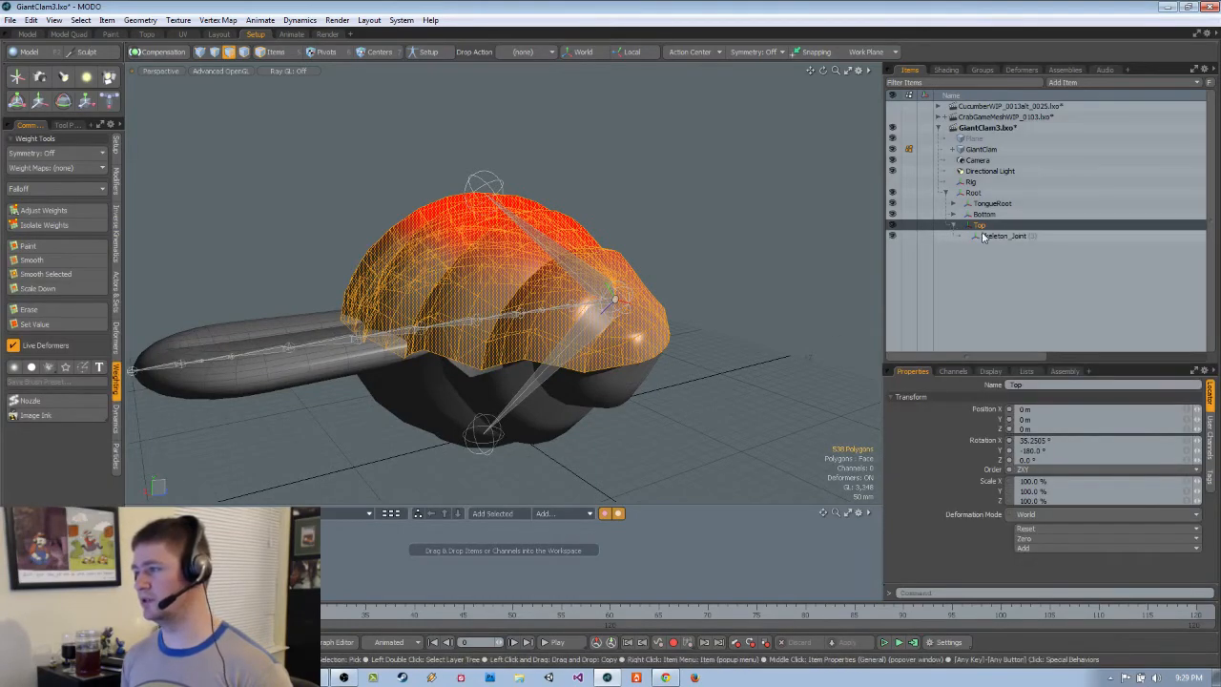
pyautogui.click(980, 236)
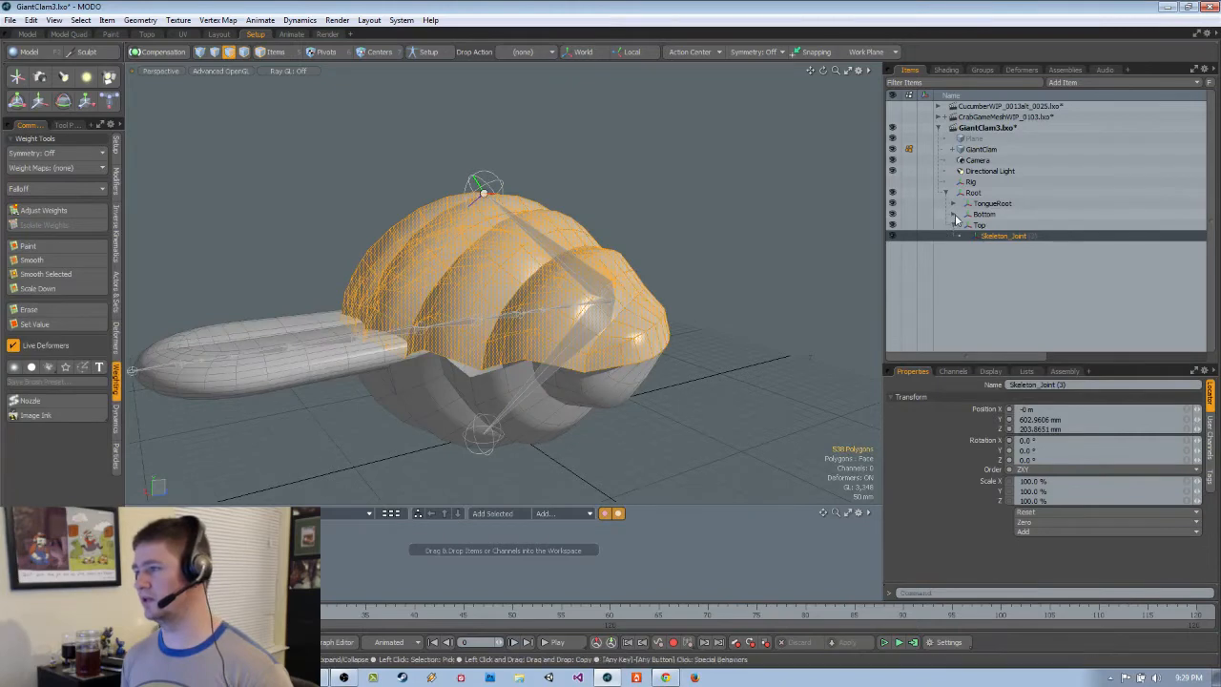
pyautogui.click(954, 215)
# Adjust the Bottom joint's weights by -100% on all vertices, with Additive and Normalize on
pyautogui.click(961, 216)
pyautogui.keyDown('alt'); pyautogui.moveTo(649, 286); pyautogui.dragTo(725, 285); pyautogui.keyUp('alt')
pyautogui.press('5')
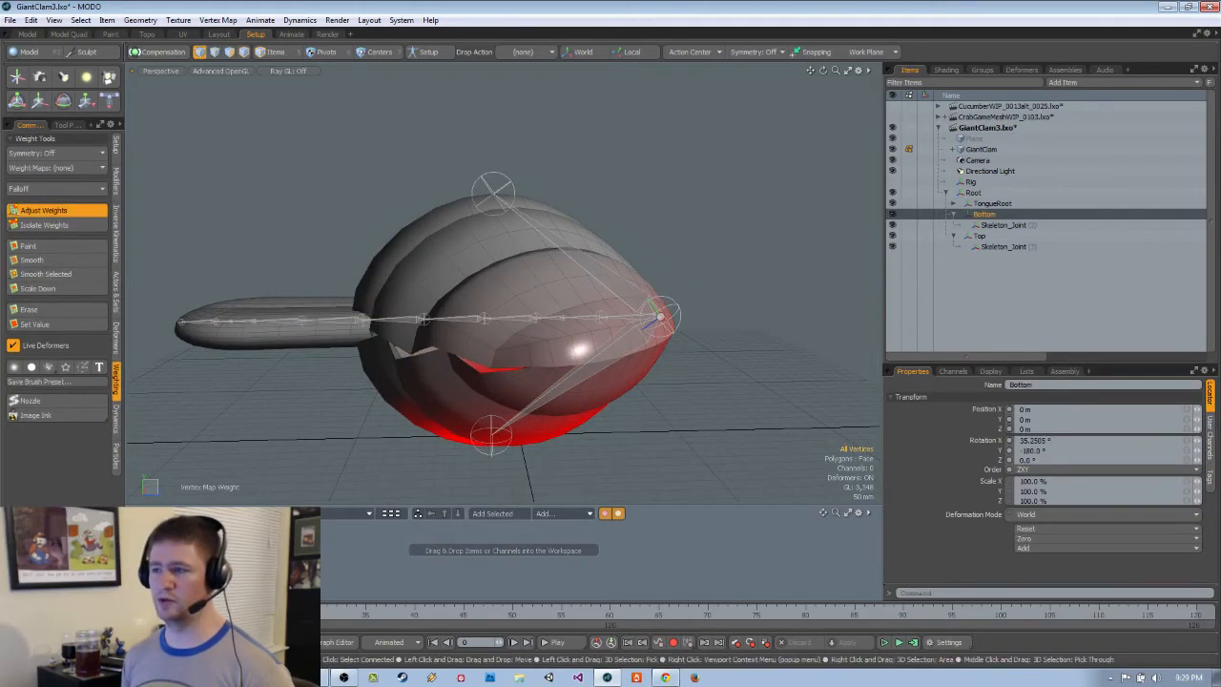
pyautogui.click(65, 126)
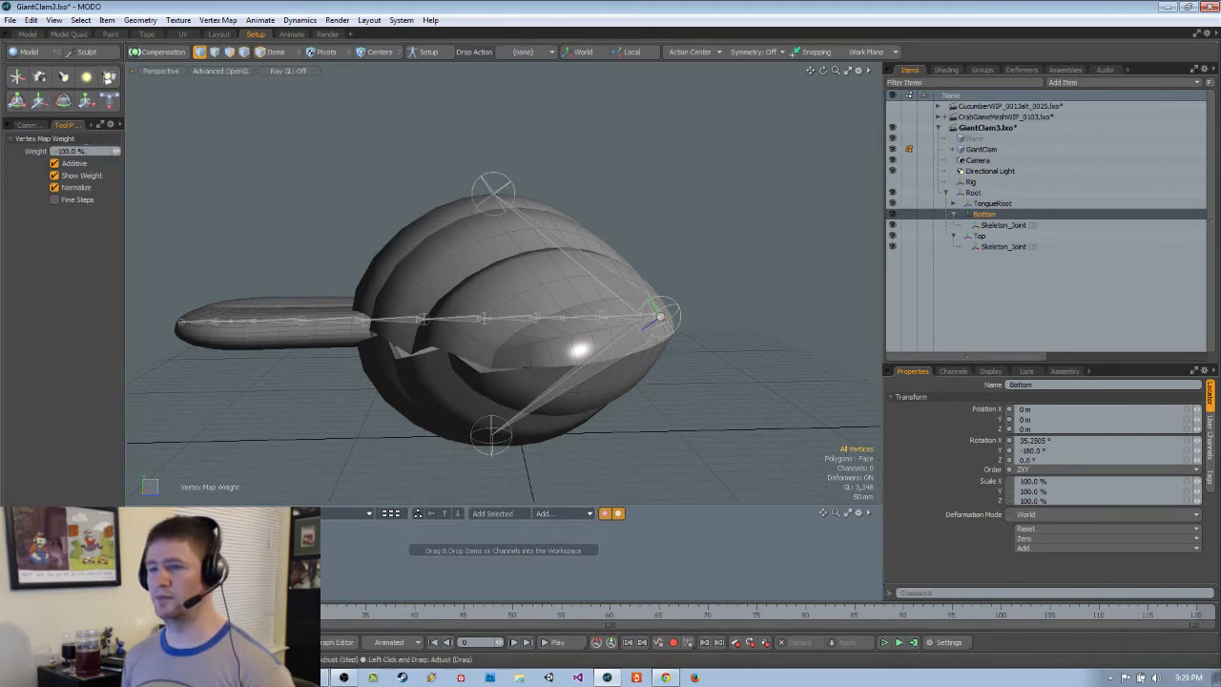
# Set the weights of the Bottom and Top joints to 0% on all vertices, with Additive off and Normalize on
pyautogui.press('Return')
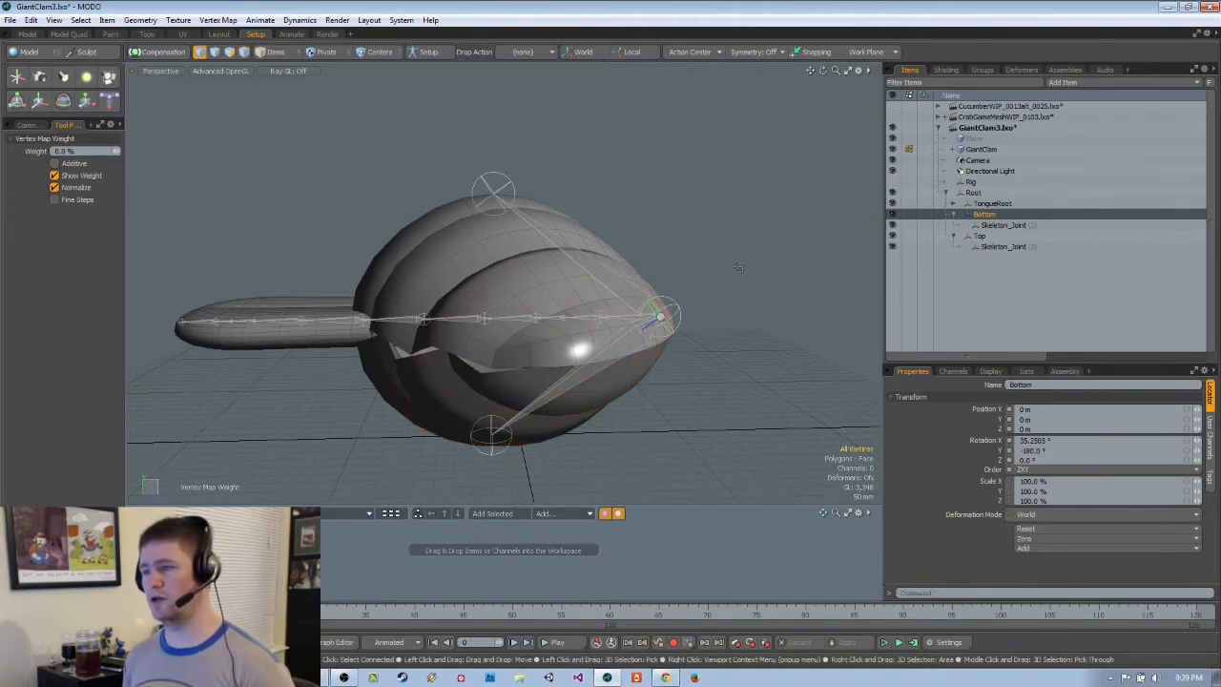
pyautogui.click(1000, 225)
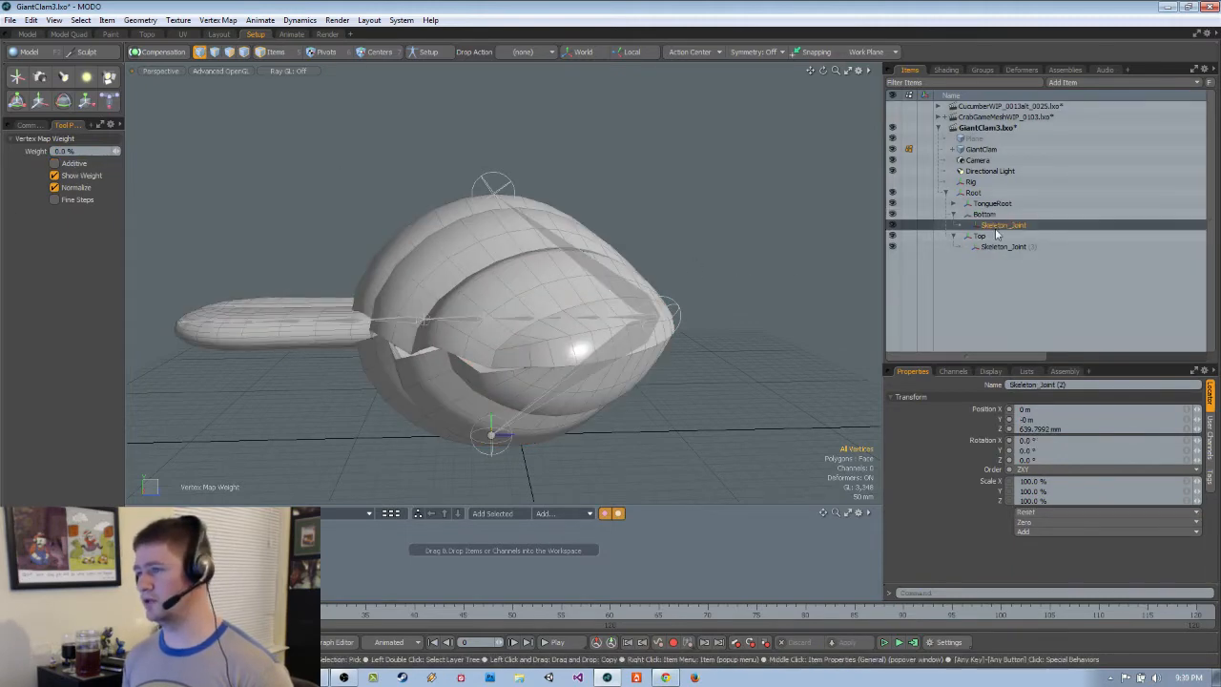
pyautogui.click(994, 237)
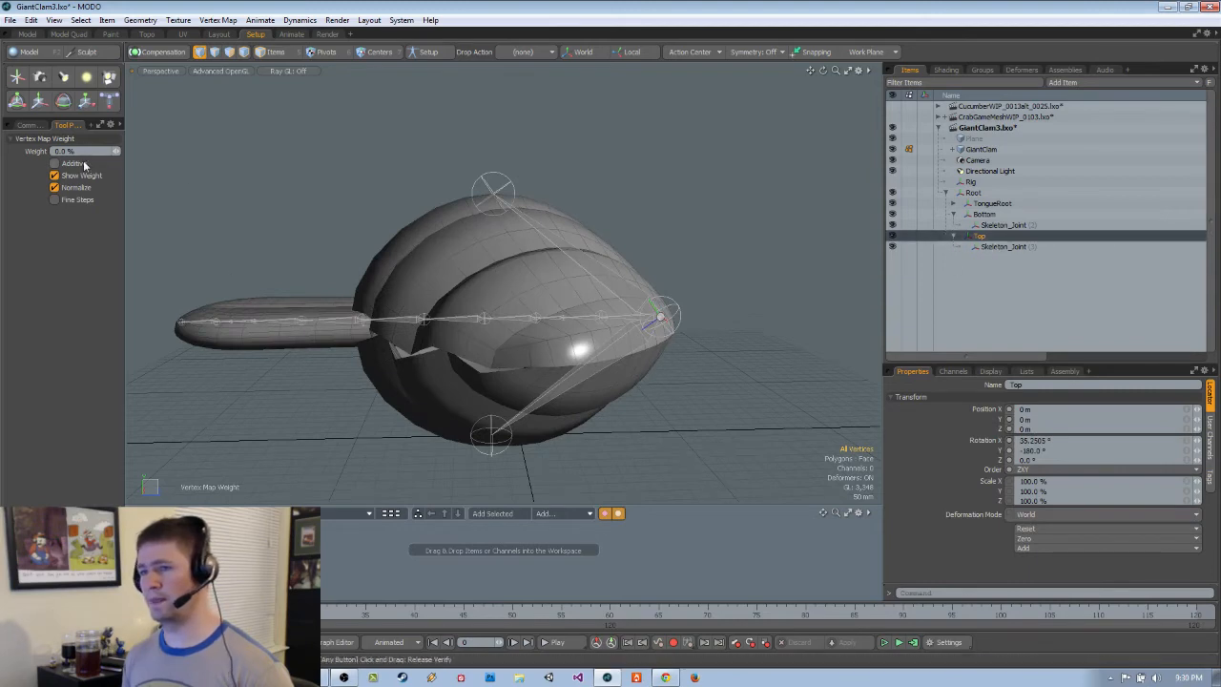
pyautogui.click(29, 125)
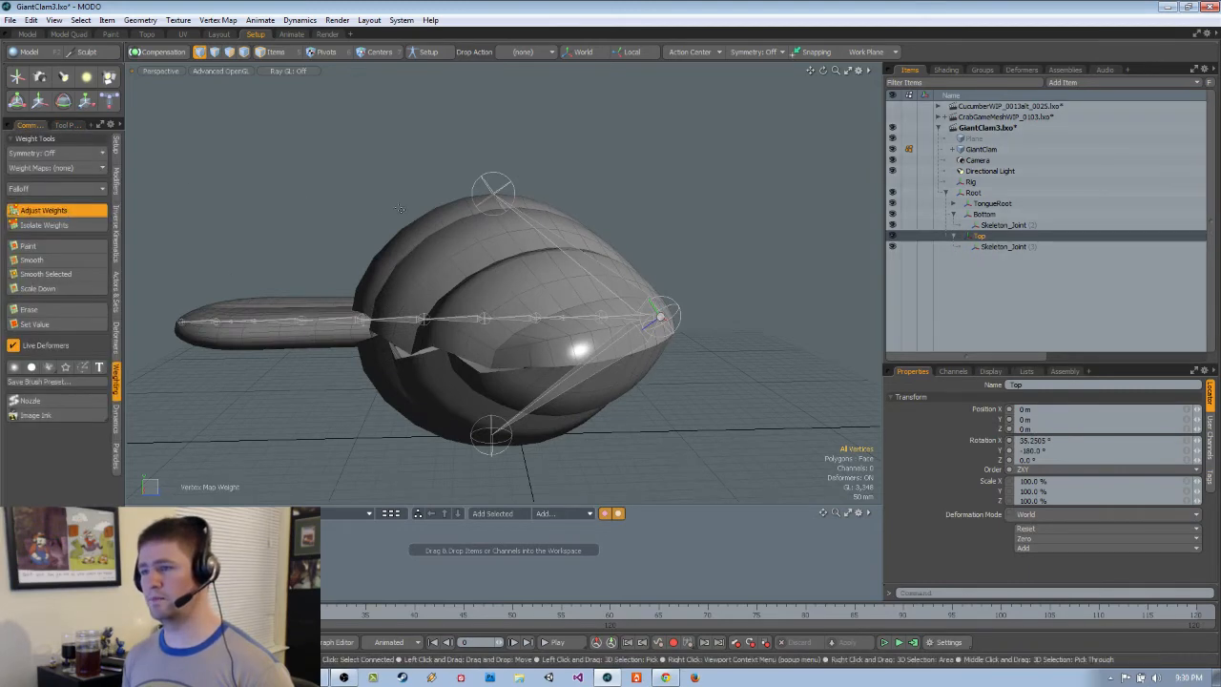
pyautogui.moveTo(298, 188)
pyautogui.keyDown('alt'); pyautogui.mouseDown()
pyautogui.moveTo(225, 202)
pyautogui.moveTo(317, 195)
pyautogui.mouseUp(); pyautogui.keyUp('alt')
pyautogui.press('space')
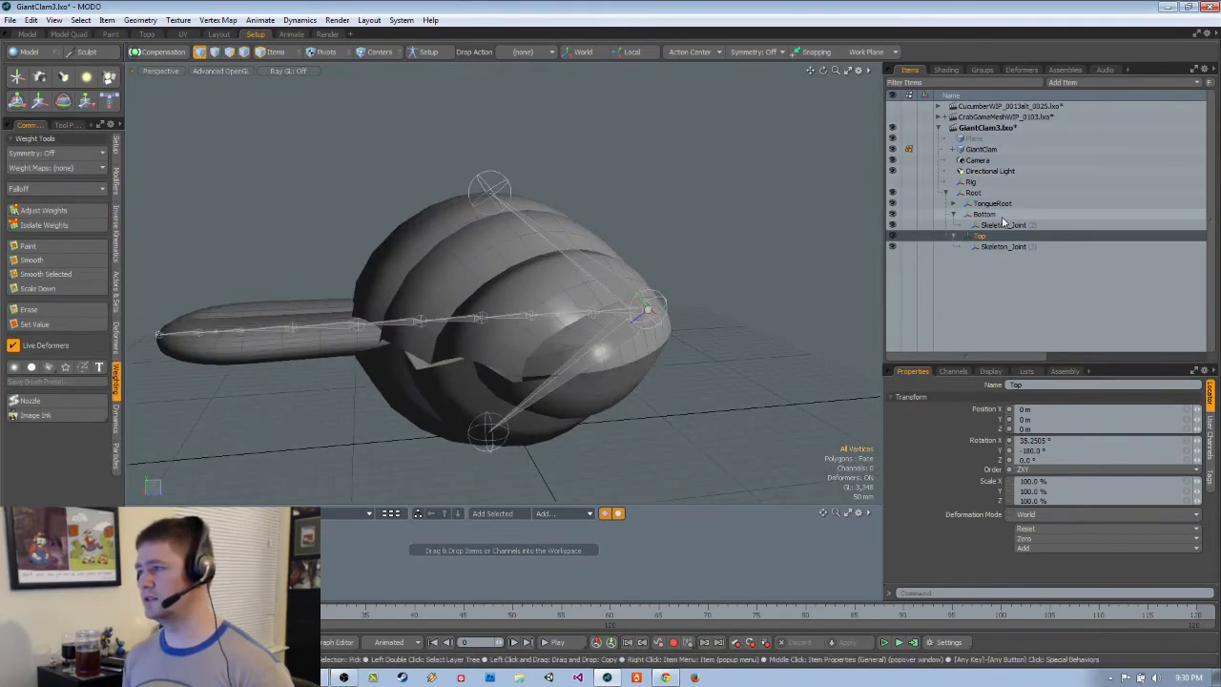
# Expand the TongueRoot hierarchy and set the weights of TongueRoot and its first child joints to 0% with Adjust Weights
pyautogui.click(992, 204)
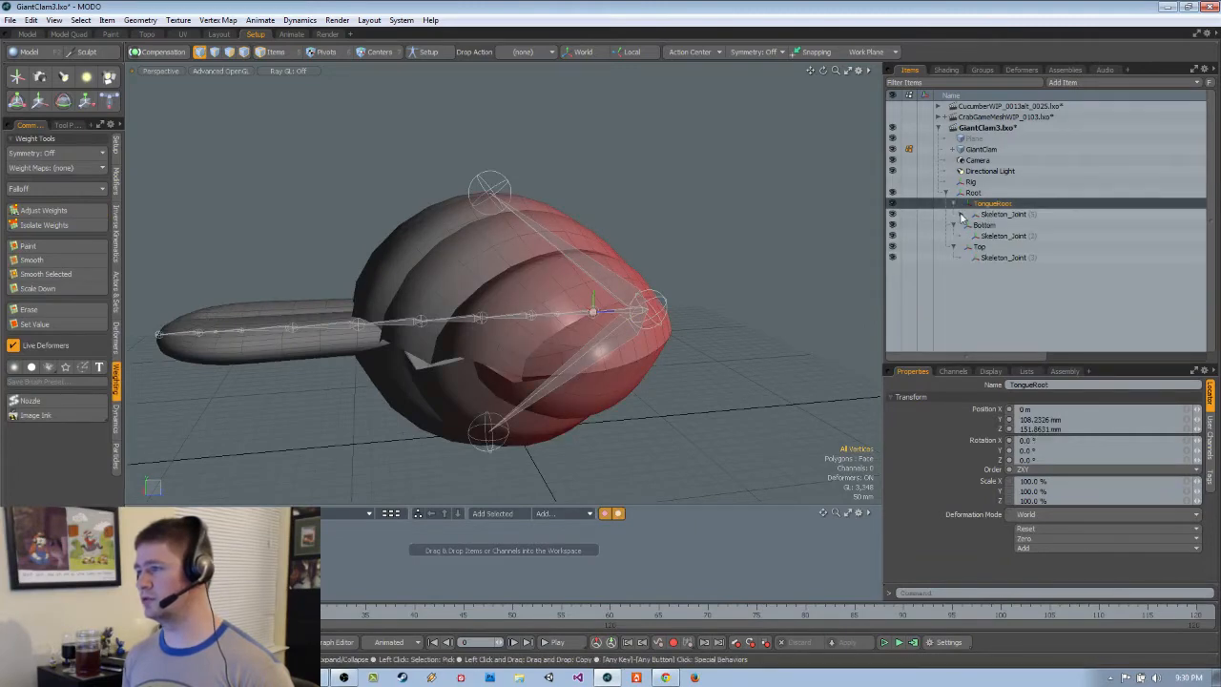
pyautogui.click(953, 204)
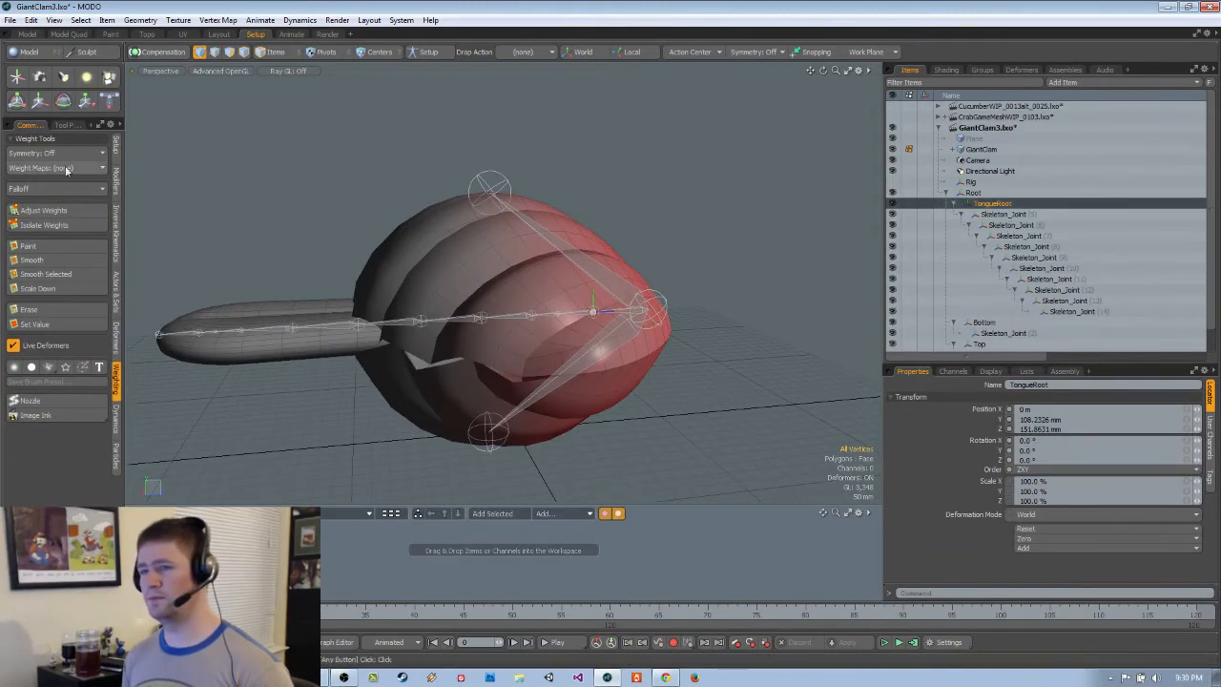
pyautogui.click(52, 210)
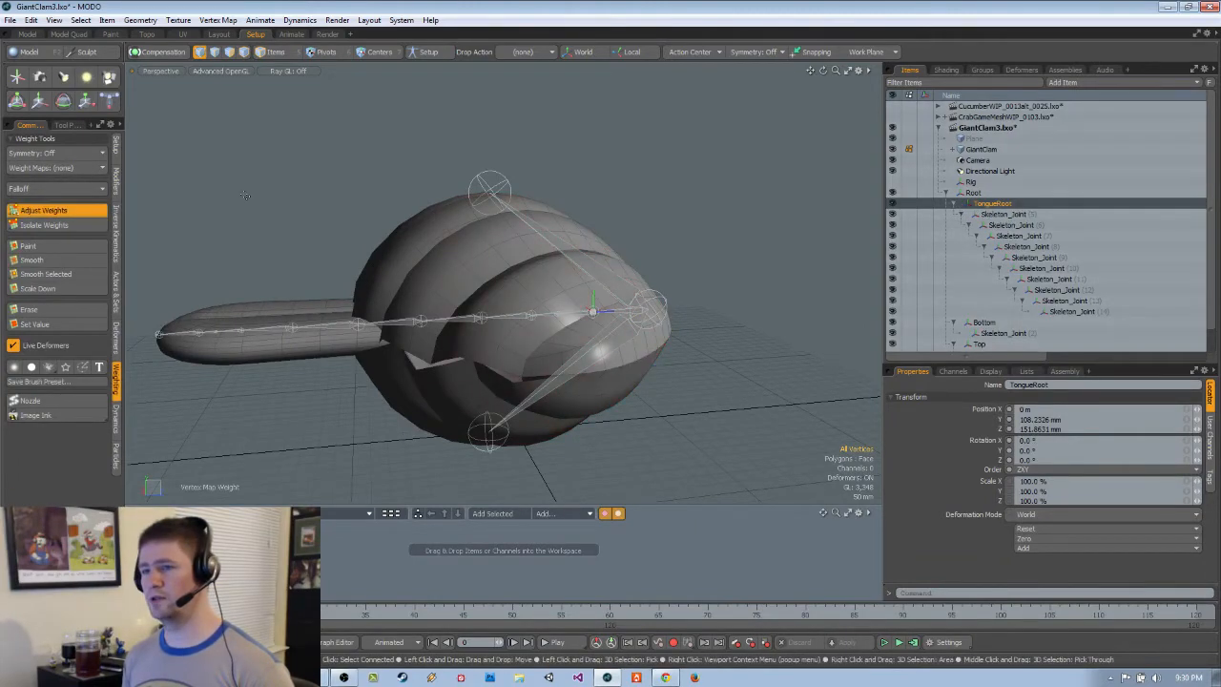
pyautogui.click(995, 214)
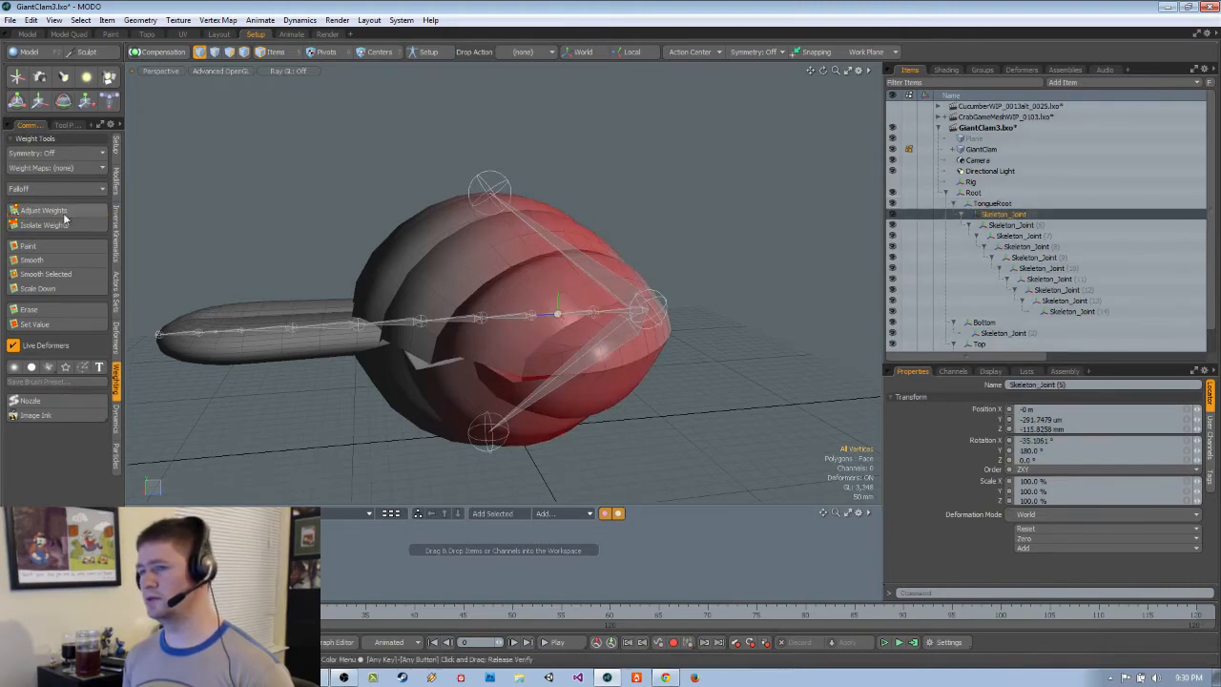
pyautogui.click(1033, 228)
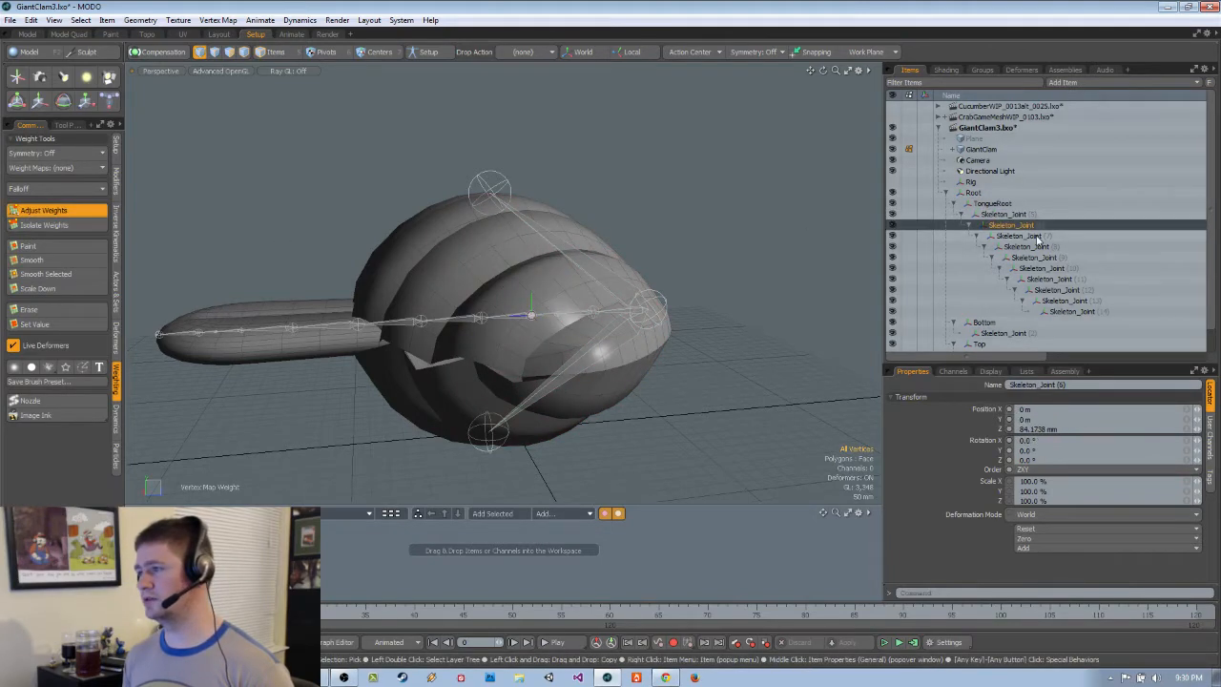
# Set the weights of the remaining tongue joints, Skeleton_Joint (7) through (14), to 0% one after another
pyautogui.click(1036, 236)
pyautogui.click(1041, 247)
pyautogui.press('Down')
pyautogui.press('Down')
pyautogui.press('Down')
pyautogui.press('Down')
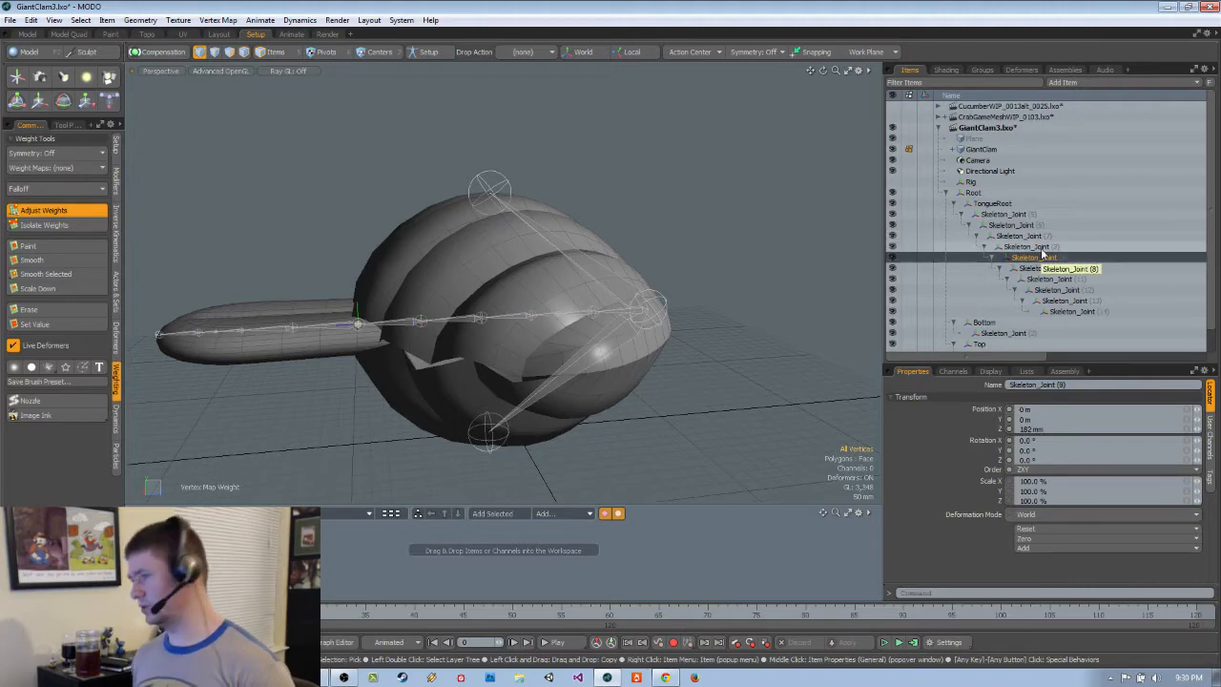
pyautogui.press('Down')
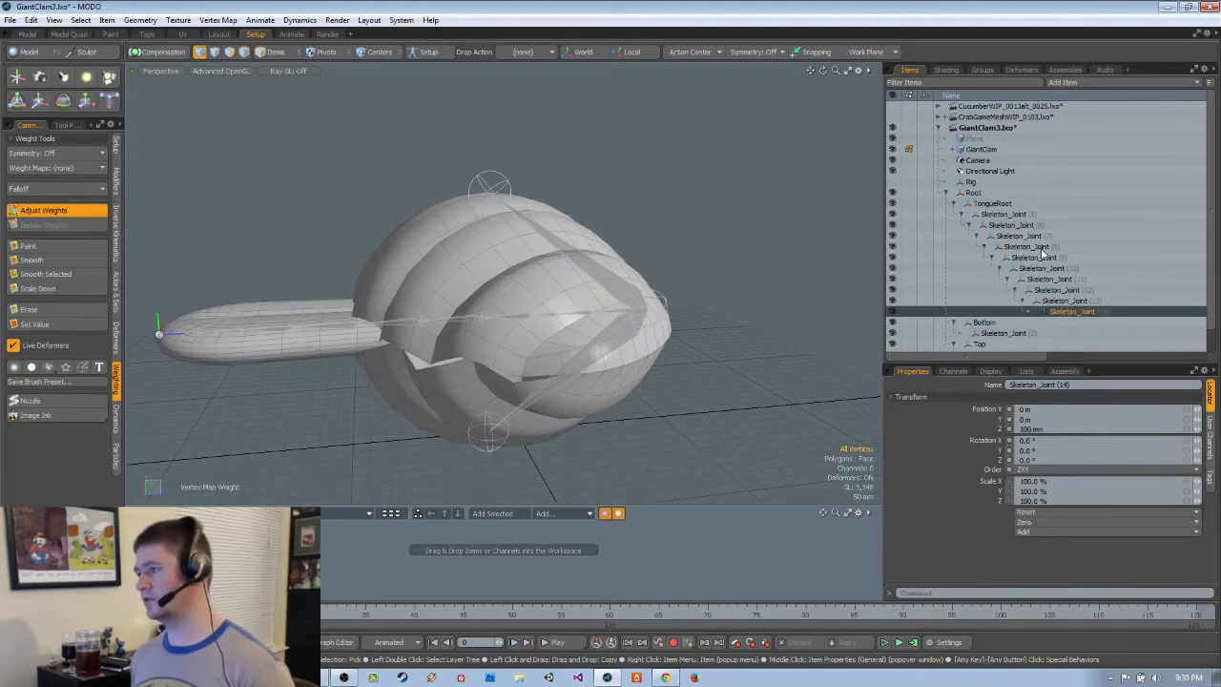
# Adjust the Root joint's weights to 0% on the whole clam mesh
pyautogui.press('space')
pyautogui.click(973, 192)
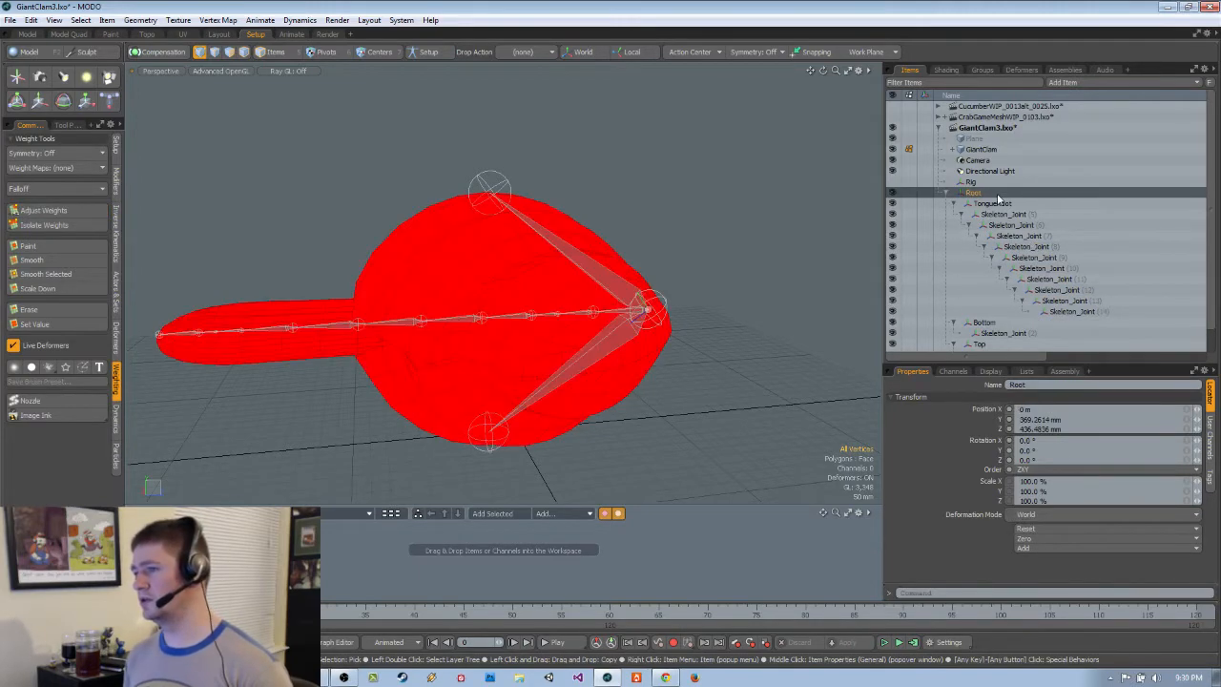
pyautogui.click(46, 210)
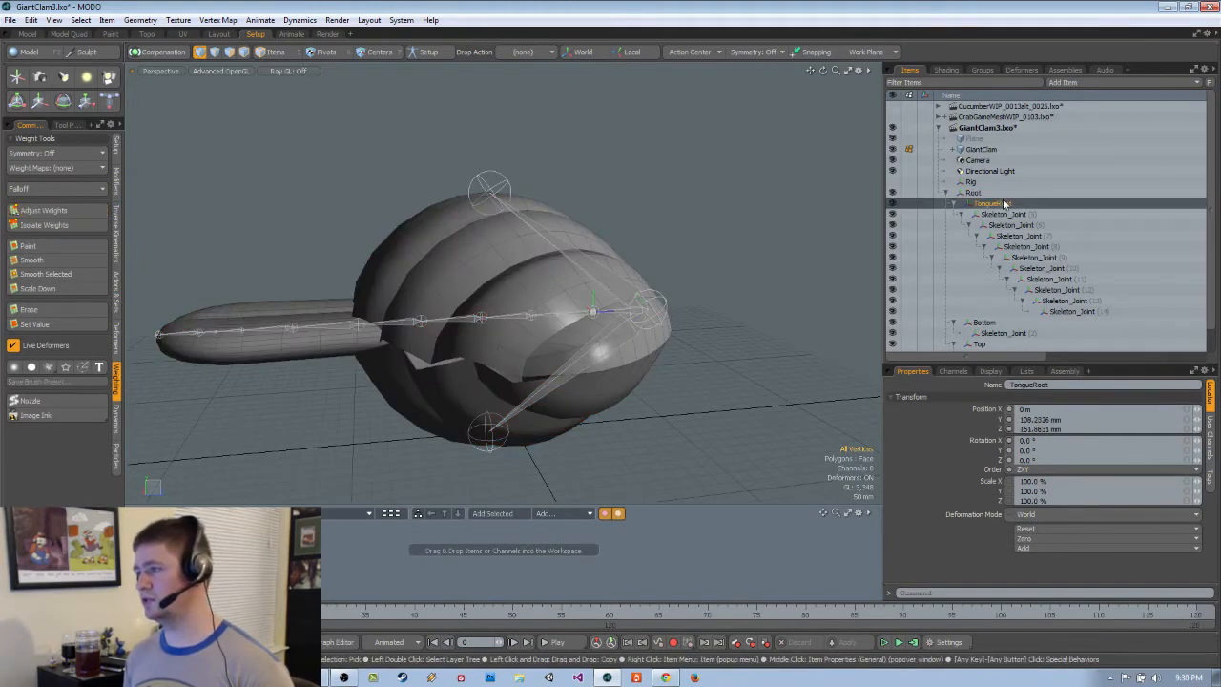
# Check each joint from TongueRoot down to the child of Top for leftover weights on the mesh
pyautogui.press('Down')
pyautogui.press('Down')
pyautogui.press('Down')
pyautogui.press('Down')
pyautogui.press('Down')
pyautogui.press('Down')
pyautogui.press('Down')
pyautogui.press('Down')
pyautogui.press('Down')
pyautogui.press('Down')
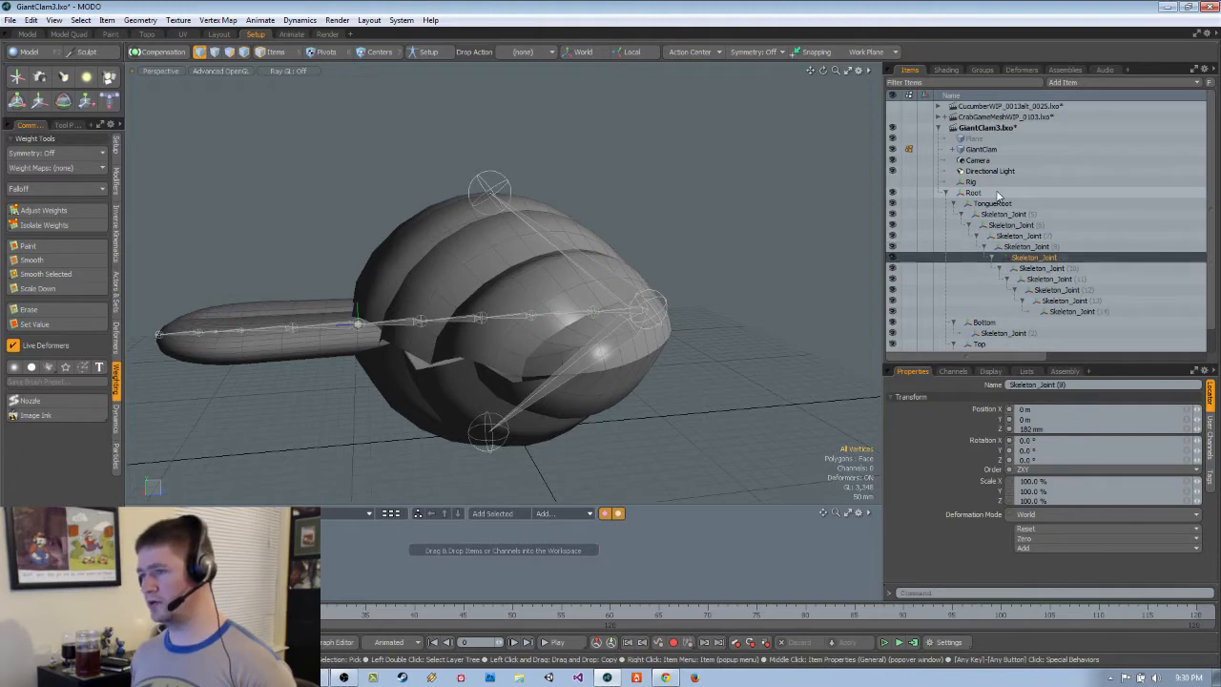
pyautogui.press('Down')
pyautogui.press('Down')
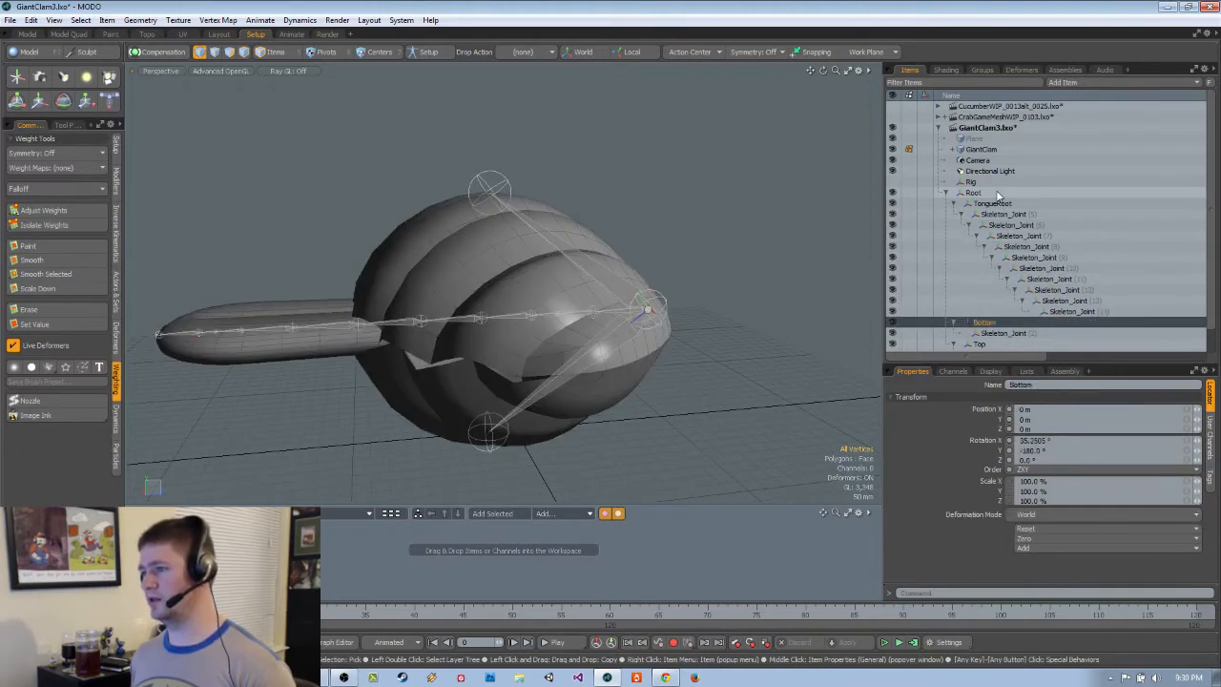
pyautogui.press('Down')
pyautogui.press('Down')
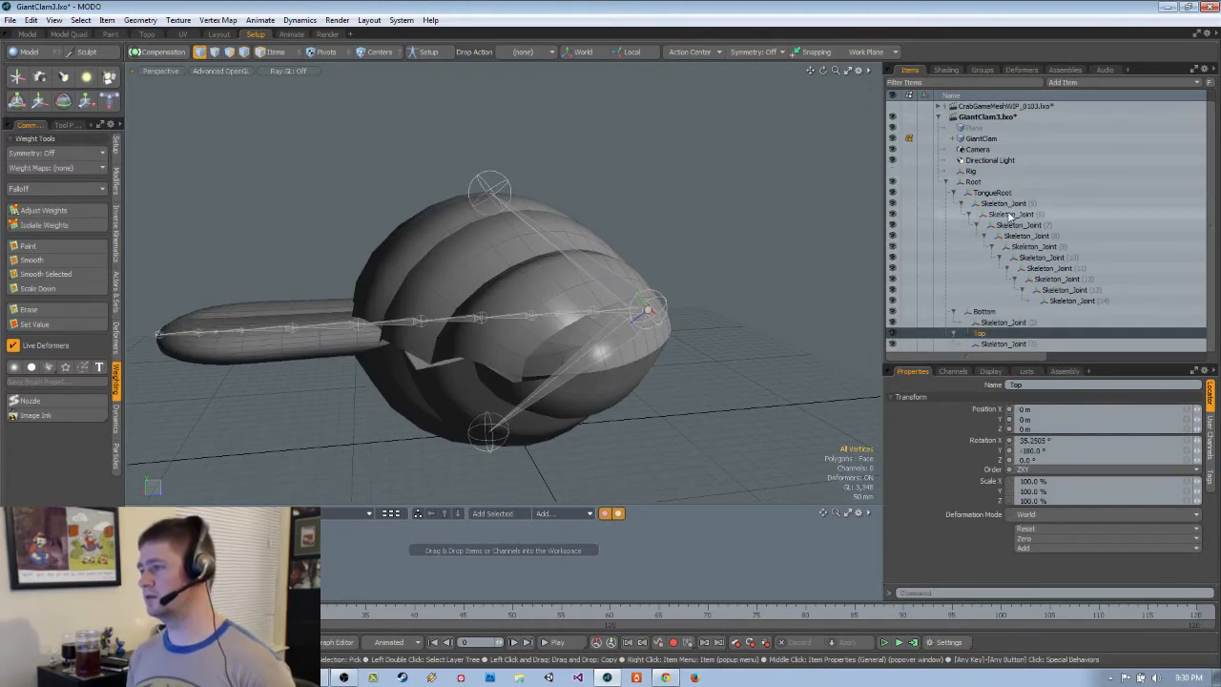
pyautogui.press('Down')
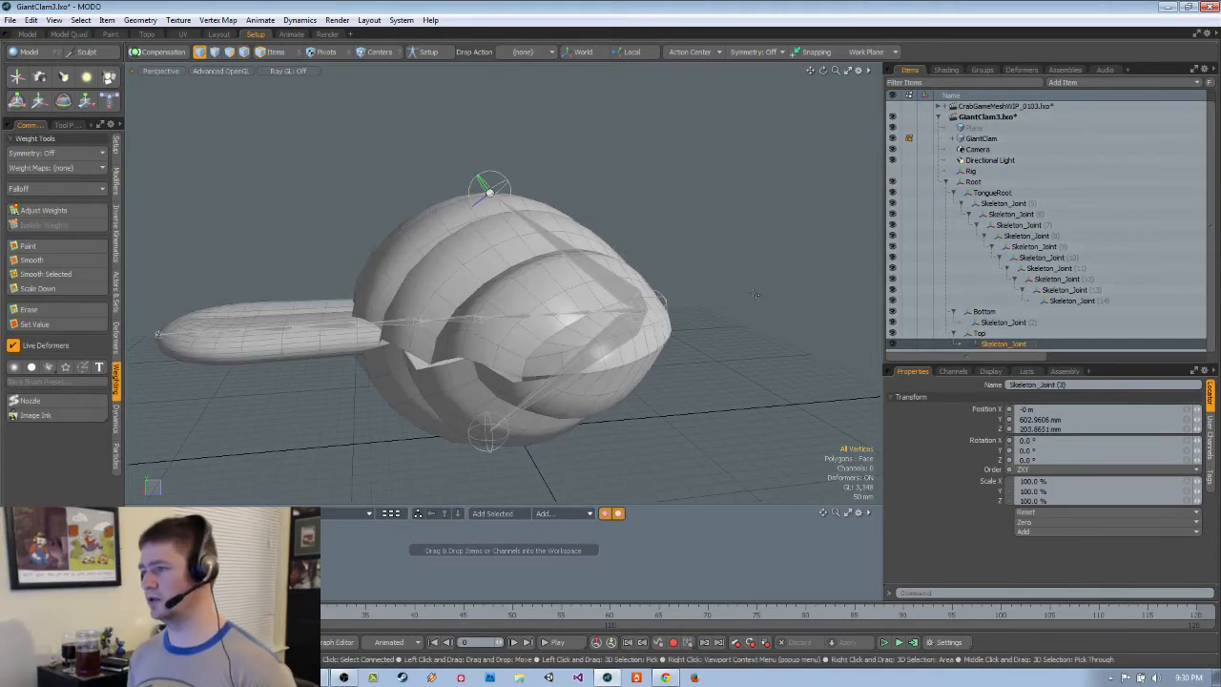
# Select the GiantClam mesh together with the Top joint and return to component editing
pyautogui.press('5')
pyautogui.click(649, 289)
pyautogui.keyDown('alt'); pyautogui.moveTo(649, 289); pyautogui.dragTo(622, 289); pyautogui.keyUp('alt')
pyautogui.click(556, 291)
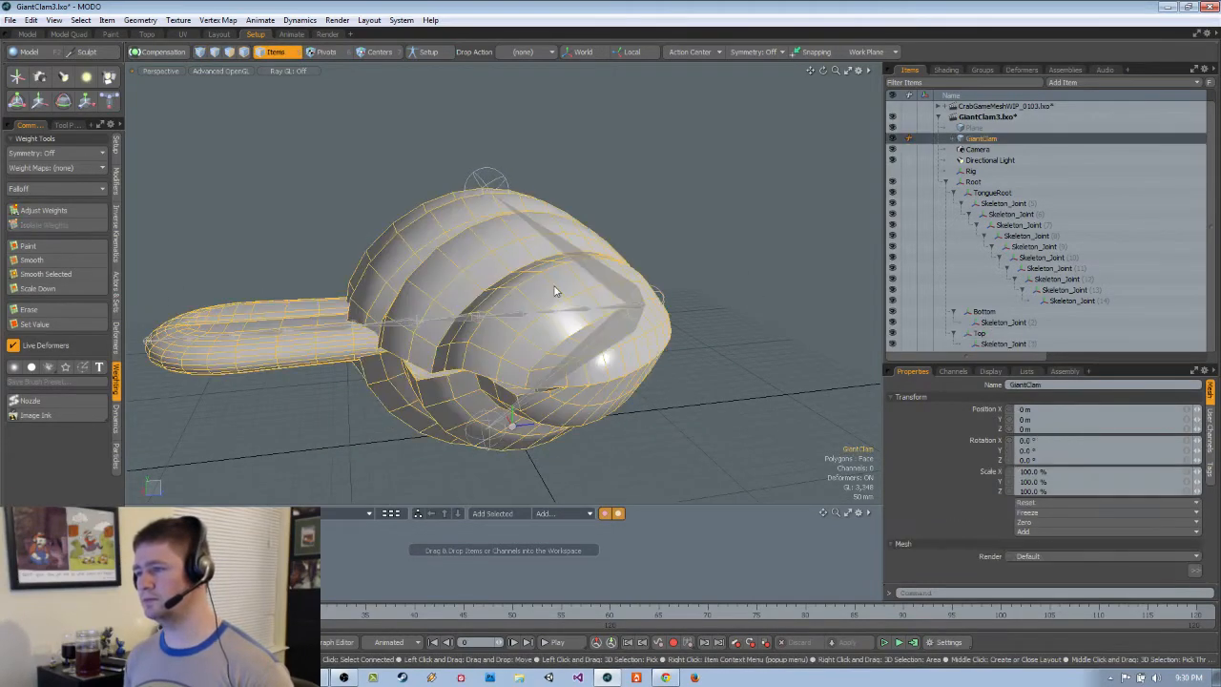
pyautogui.click(613, 278)
pyautogui.keyDown('shift'); pyautogui.click(576, 293); pyautogui.keyUp('shift')
pyautogui.press('1')
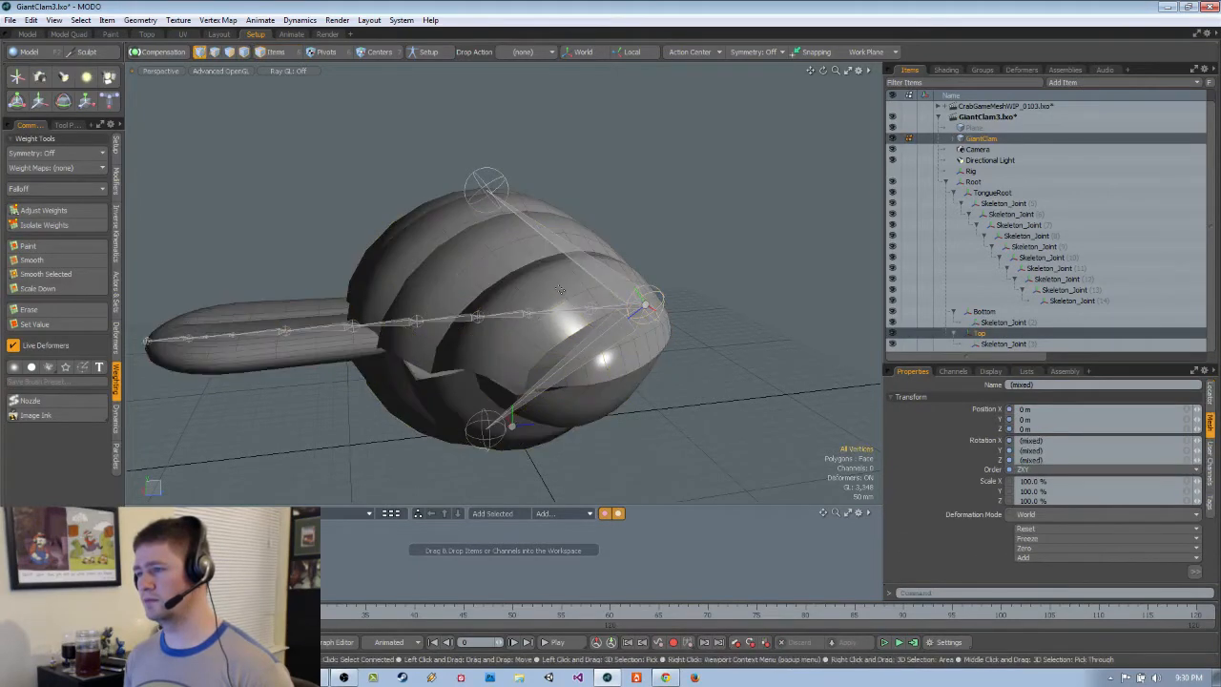
# Set the Top joint's weights to 100% on the upper shell polygons, with Normalize on
pyautogui.press('space')
pyautogui.press('space')
pyautogui.keyDown('alt'); pyautogui.moveTo(735, 259); pyautogui.dragTo(713, 239); pyautogui.keyUp('alt')
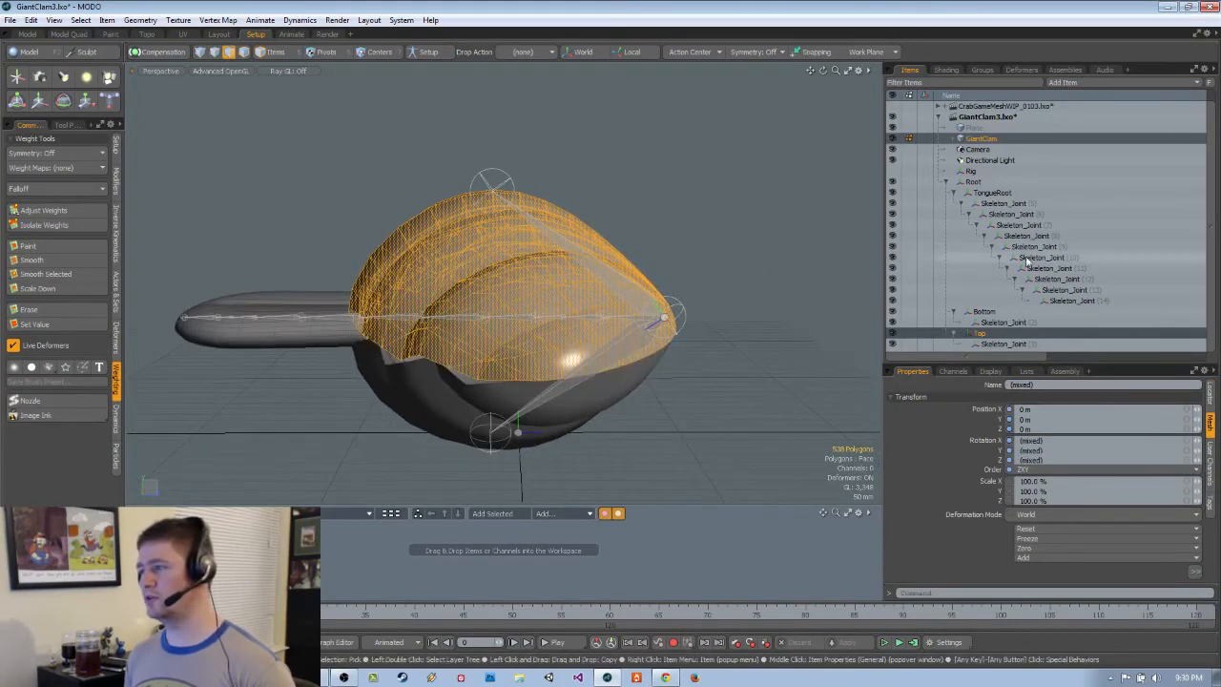
pyautogui.click(40, 211)
pyautogui.click(67, 127)
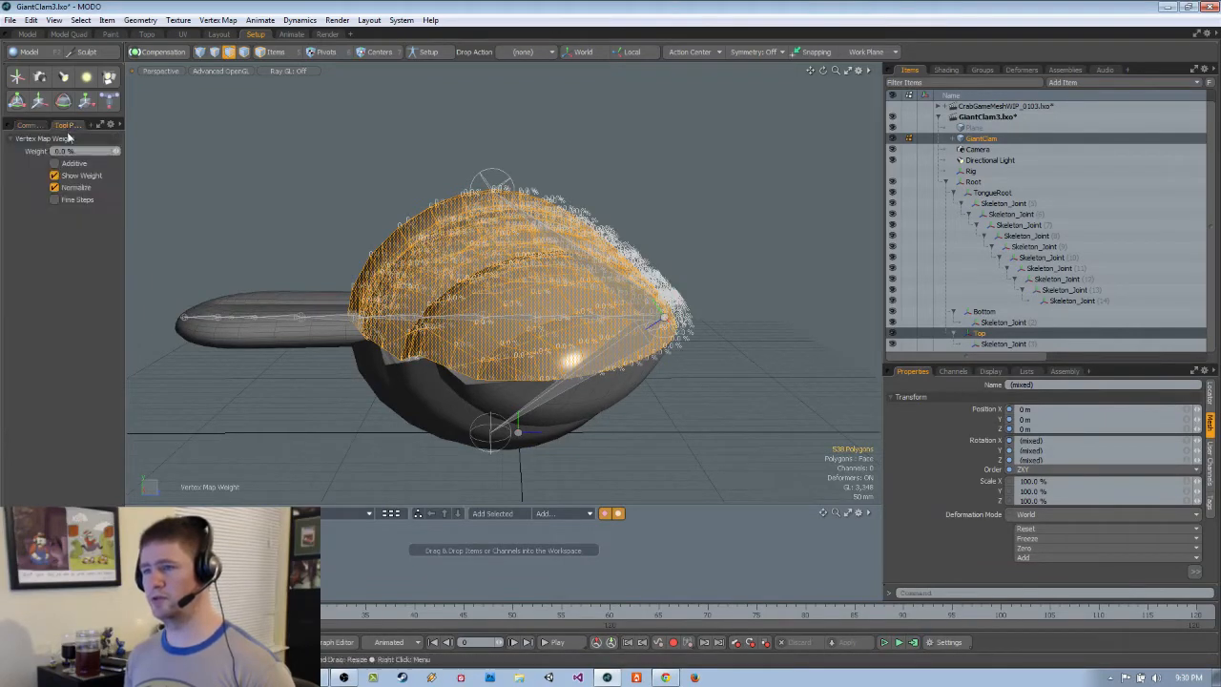
pyautogui.moveTo(116, 151); pyautogui.dragTo(174, 151)
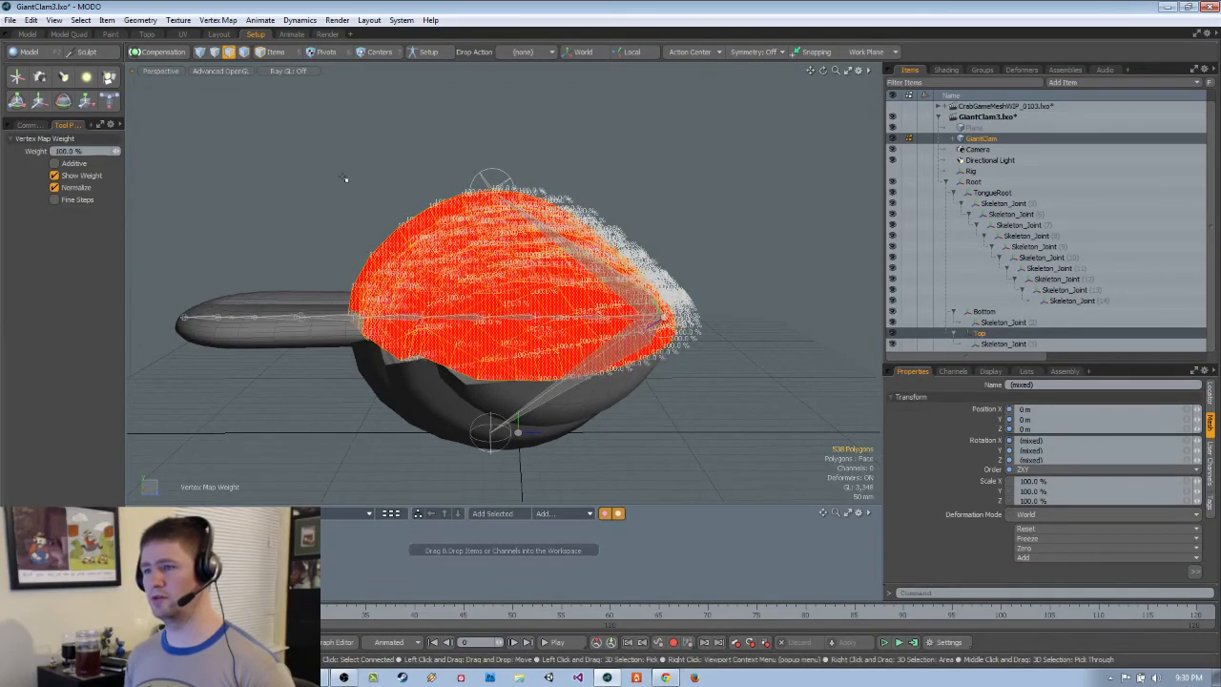
pyautogui.moveTo(345, 179)
pyautogui.keyDown('alt'); pyautogui.mouseDown()
pyautogui.moveTo(468, 132)
pyautogui.moveTo(397, 147)
pyautogui.moveTo(355, 183)
pyautogui.mouseUp(); pyautogui.keyUp('alt')
pyautogui.press('space')
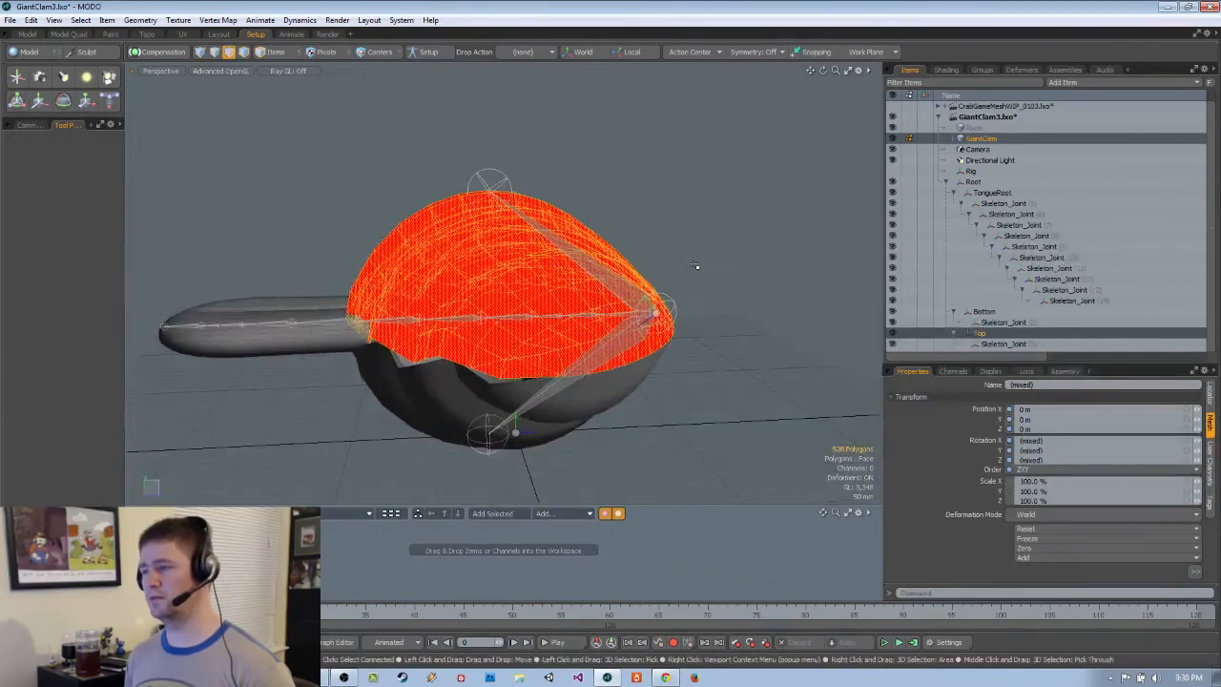
# Hide the upper shell polygons to expose the inner surface at the hinge
pyautogui.scroll(3, 654, 319)
pyautogui.keyDown('alt'); pyautogui.moveTo(649, 314); pyautogui.dragTo(449, 283); pyautogui.keyUp('alt')
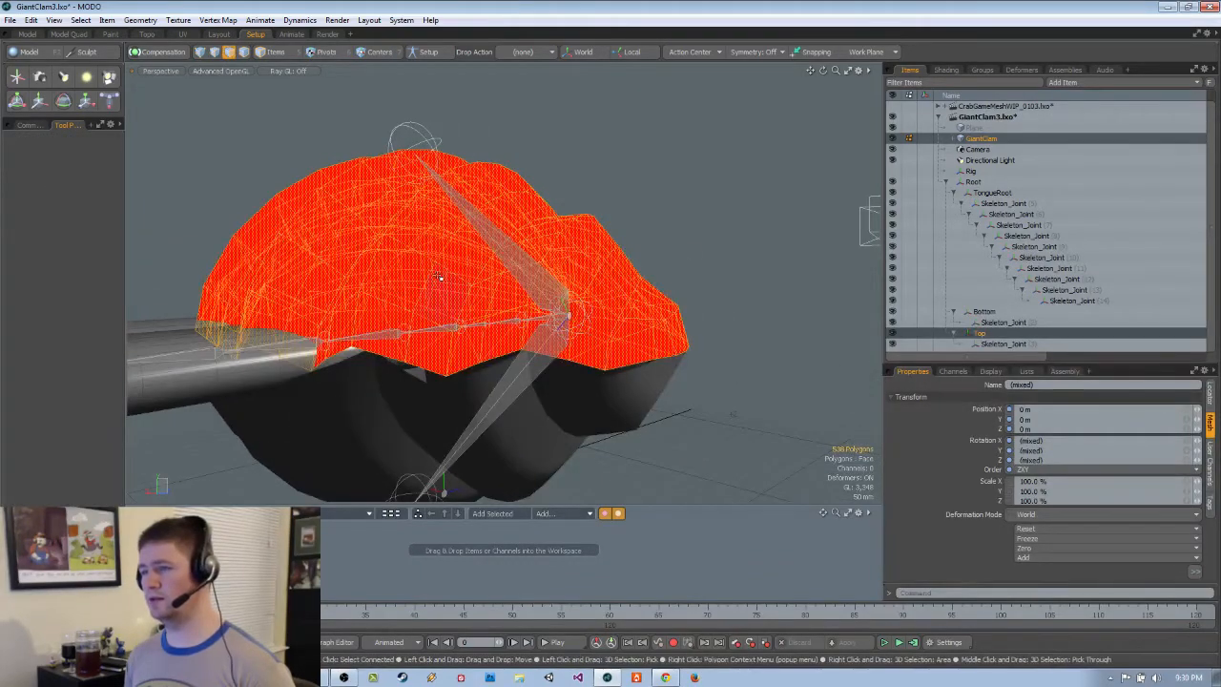
pyautogui.press('h')
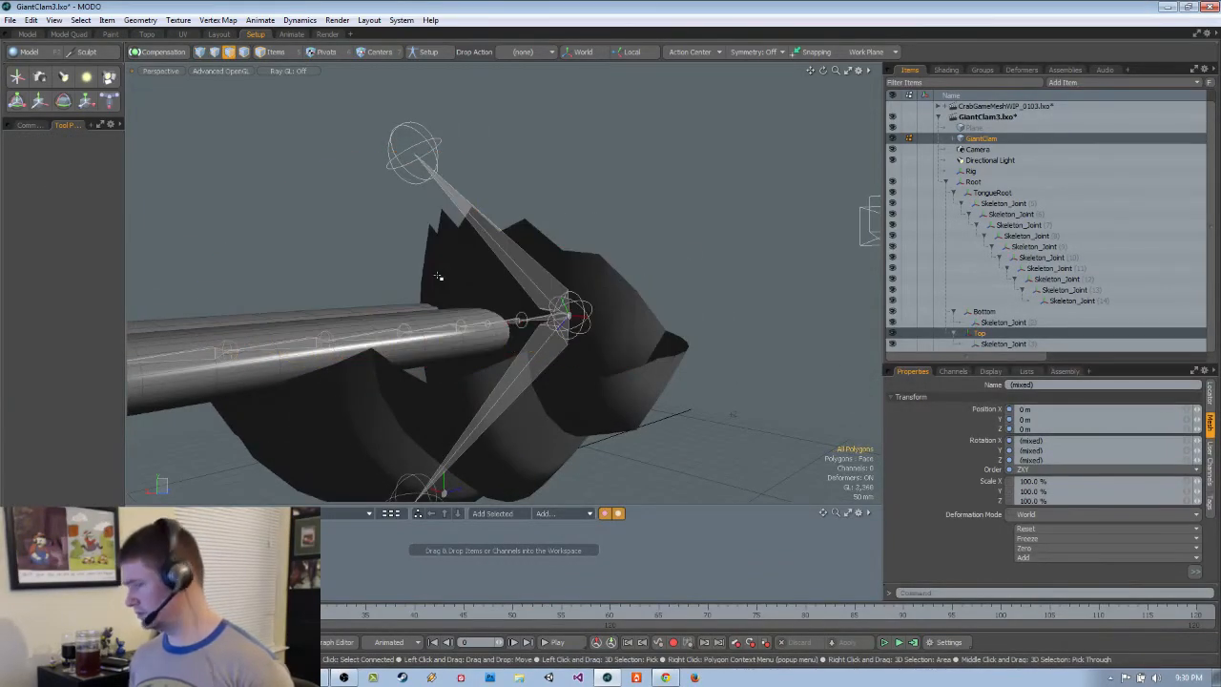
pyautogui.press('u')
pyautogui.keyDown('alt'); pyautogui.moveTo(437, 275); pyautogui.dragTo(619, 296); pyautogui.keyUp('alt')
pyautogui.press('h')
pyautogui.press('1')
pyautogui.press('5')
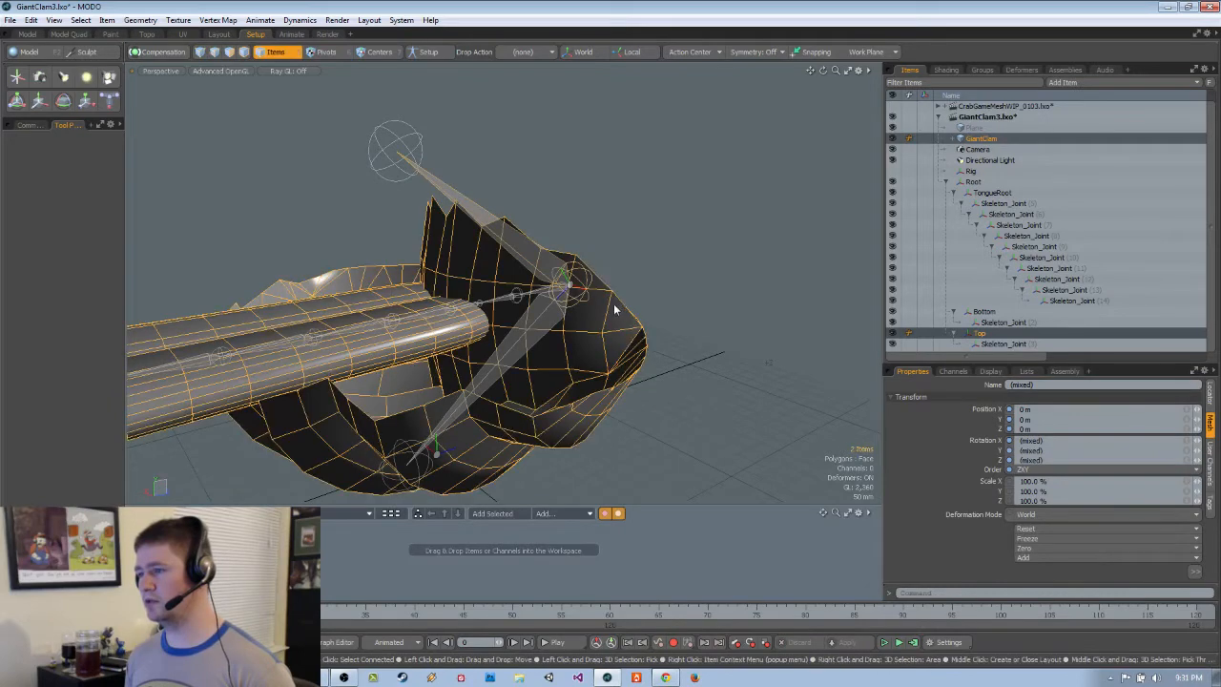
# Select the connected inner wall polygons at the hinge and hide all other geometry to isolate that piece
pyautogui.press('1')
pyautogui.press('3')
pyautogui.doubleClick(618, 322)
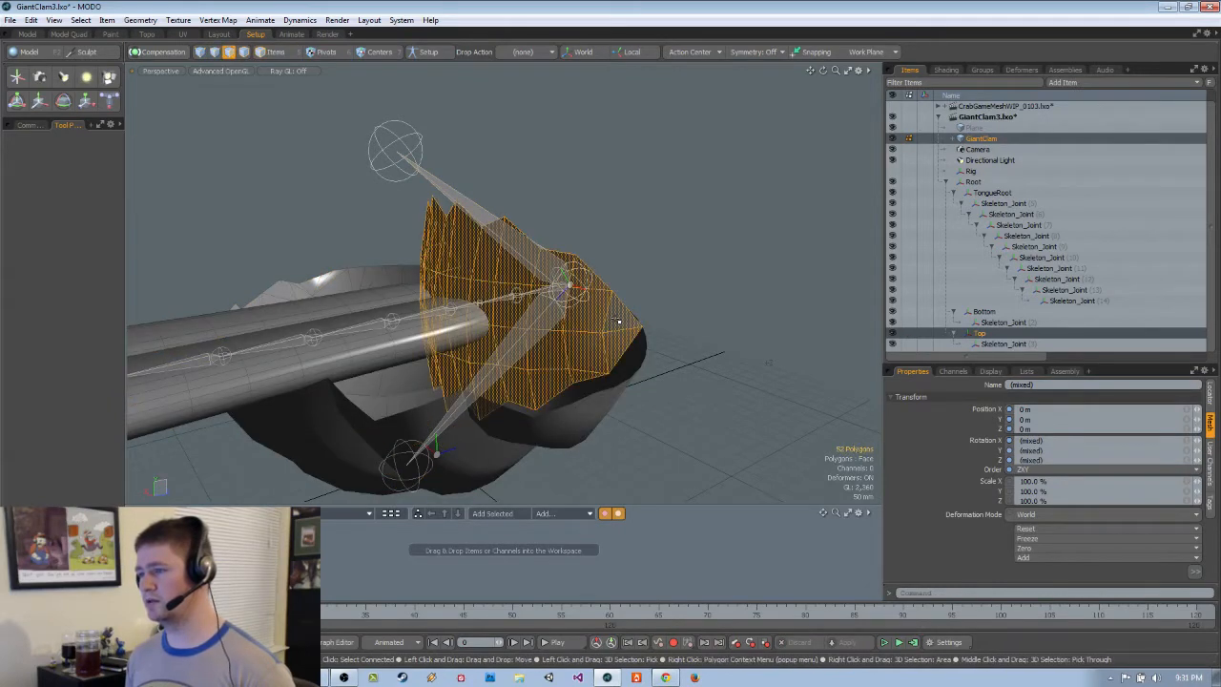
pyautogui.press('Delete')
pyautogui.hotkey('ctrl', 'z')
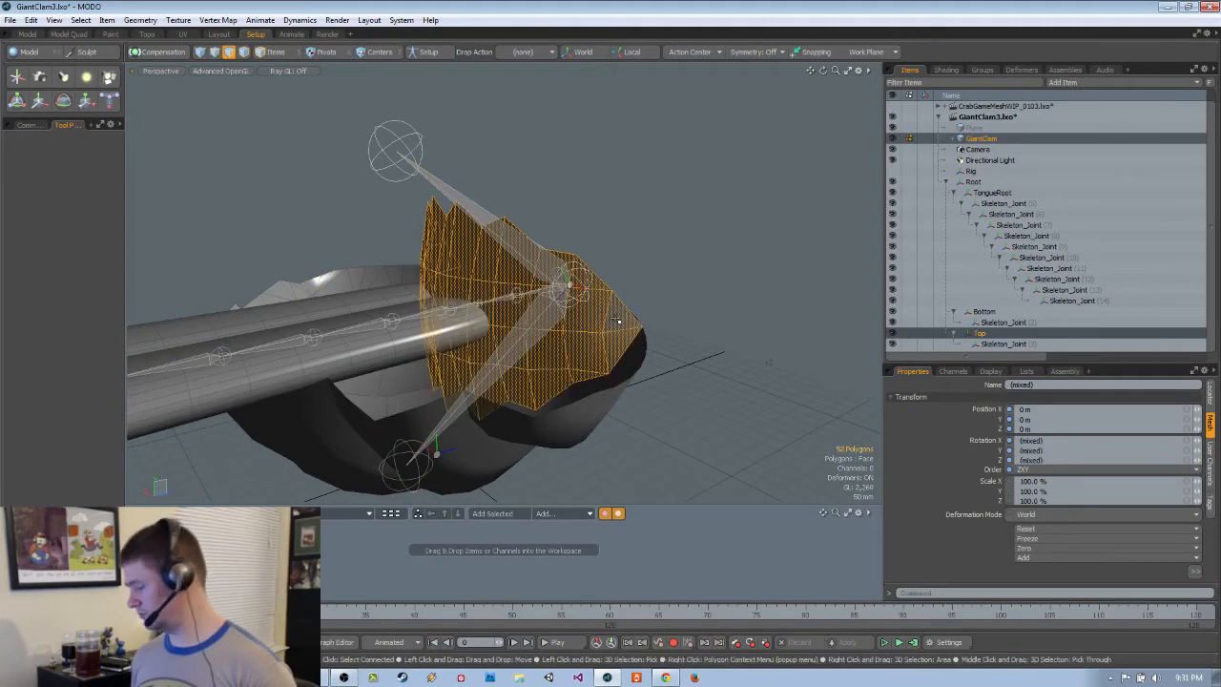
pyautogui.press('[')
pyautogui.press('h')
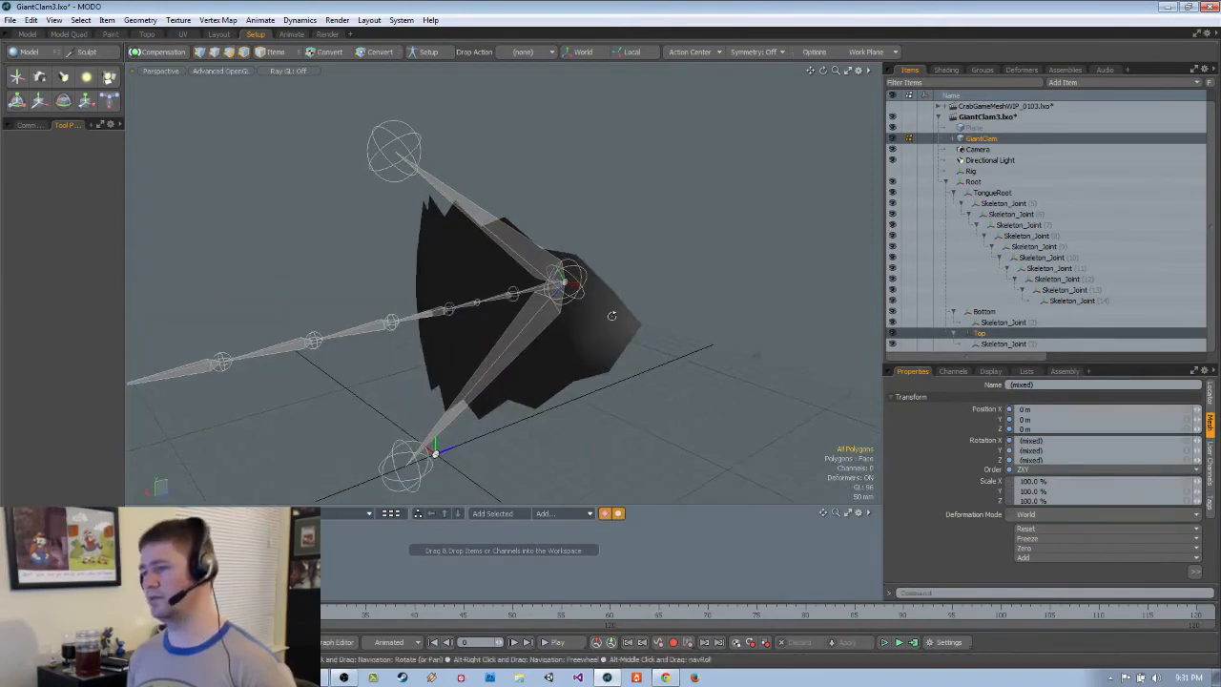
# Select the jagged upper border edges of the isolated inner wall and set the Top joint's weights there to 100%
pyautogui.press('2')
pyautogui.keyDown('alt'); pyautogui.moveTo(610, 286); pyautogui.dragTo(714, 225); pyautogui.keyUp('alt')
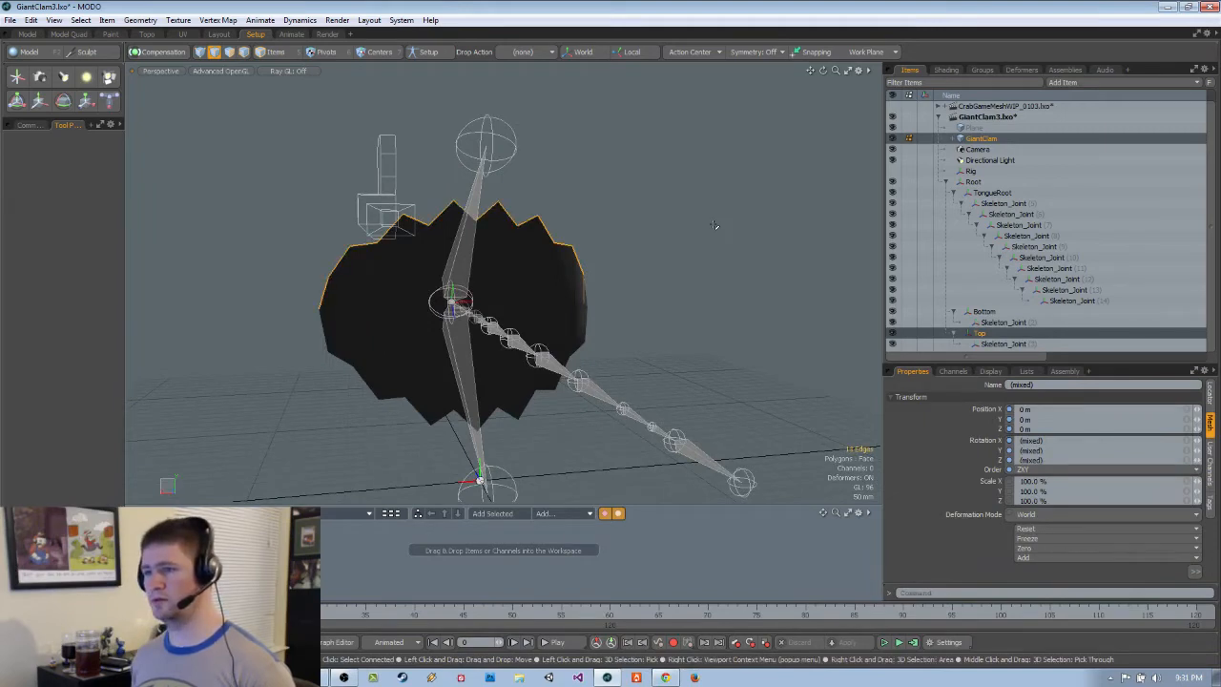
pyautogui.keyDown('alt'); pyautogui.moveTo(715, 225); pyautogui.dragTo(670, 198); pyautogui.keyUp('alt')
pyautogui.click(27, 125)
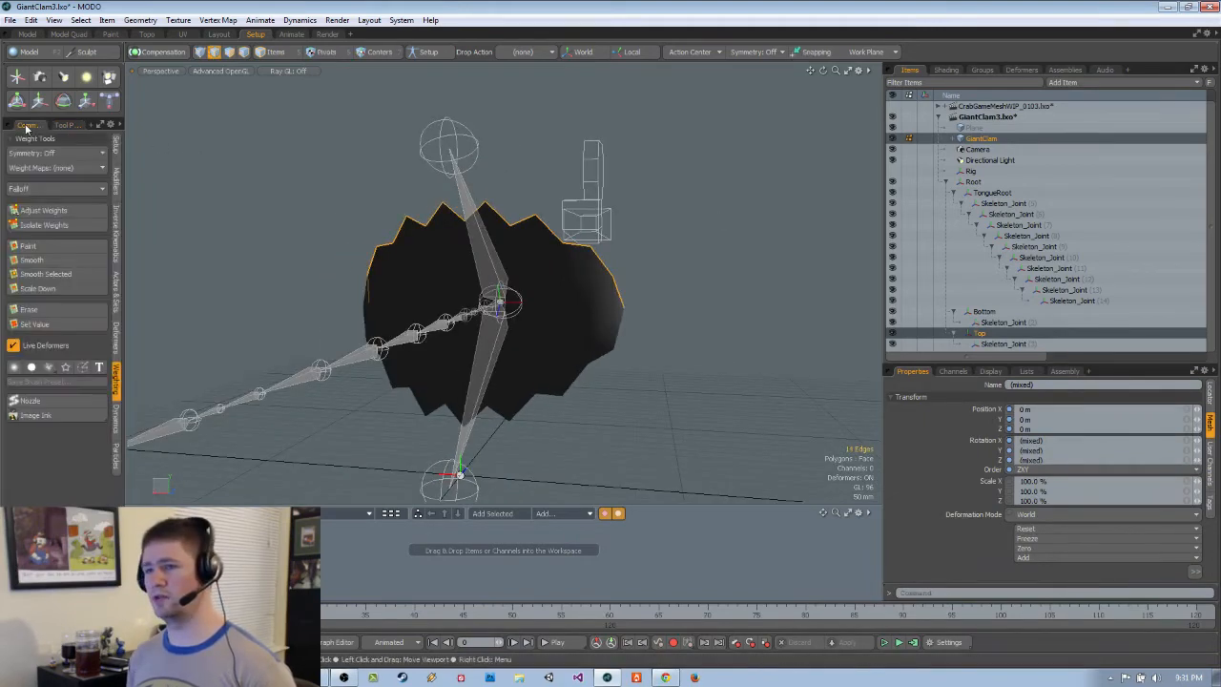
pyautogui.click(40, 213)
pyautogui.keyDown('alt'); pyautogui.moveTo(476, 276); pyautogui.dragTo(632, 284); pyautogui.keyUp('alt')
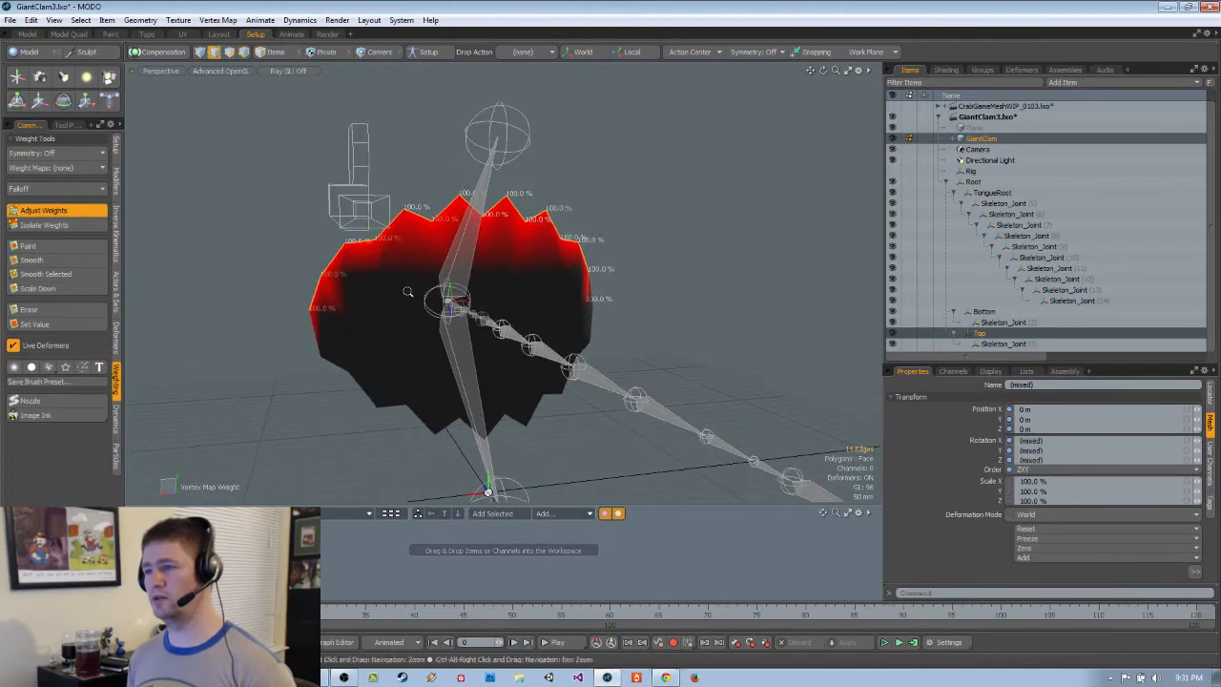
pyautogui.press('q')
# Select the horizontal edge row just below the inner wall's upper jagged border and set the Top joint's weights there to 75%
pyautogui.keyDown('alt'); pyautogui.moveTo(347, 303); pyautogui.dragTo(606, 292); pyautogui.keyUp('alt')
pyautogui.click(359, 275)
pyautogui.keyDown('shift'); pyautogui.click(392, 273); pyautogui.keyUp('shift')
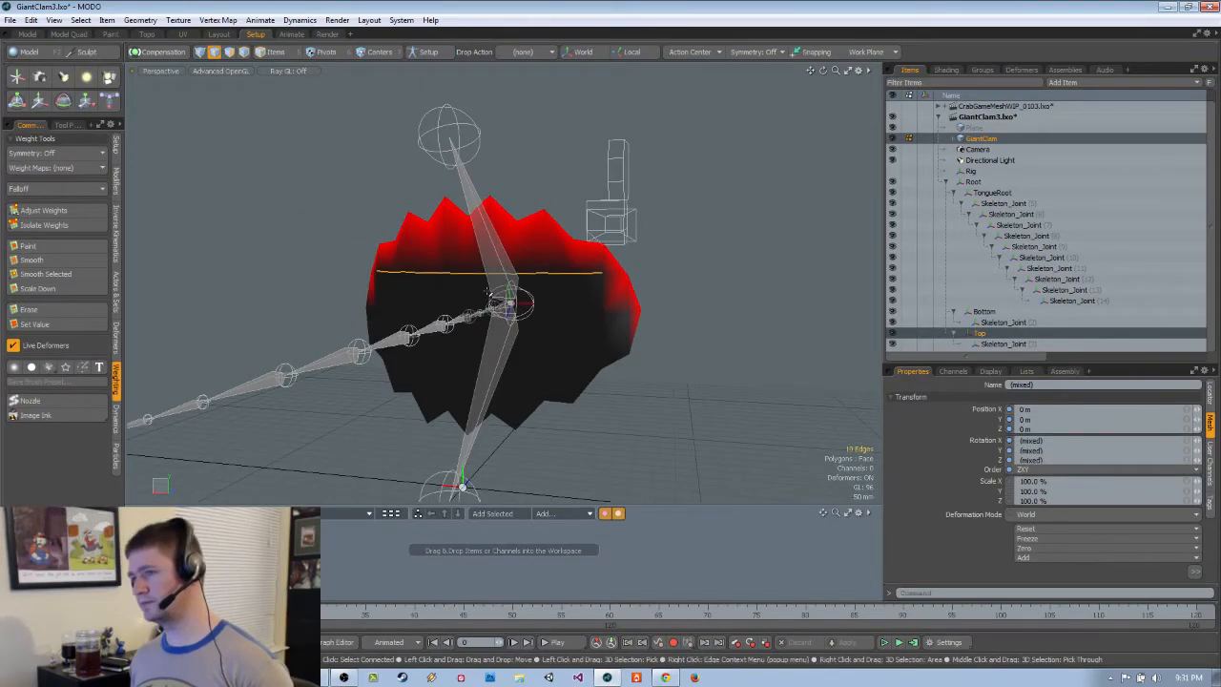
pyautogui.keyDown('alt'); pyautogui.moveTo(489, 290); pyautogui.dragTo(238, 277); pyautogui.keyUp('alt')
pyautogui.click(65, 125)
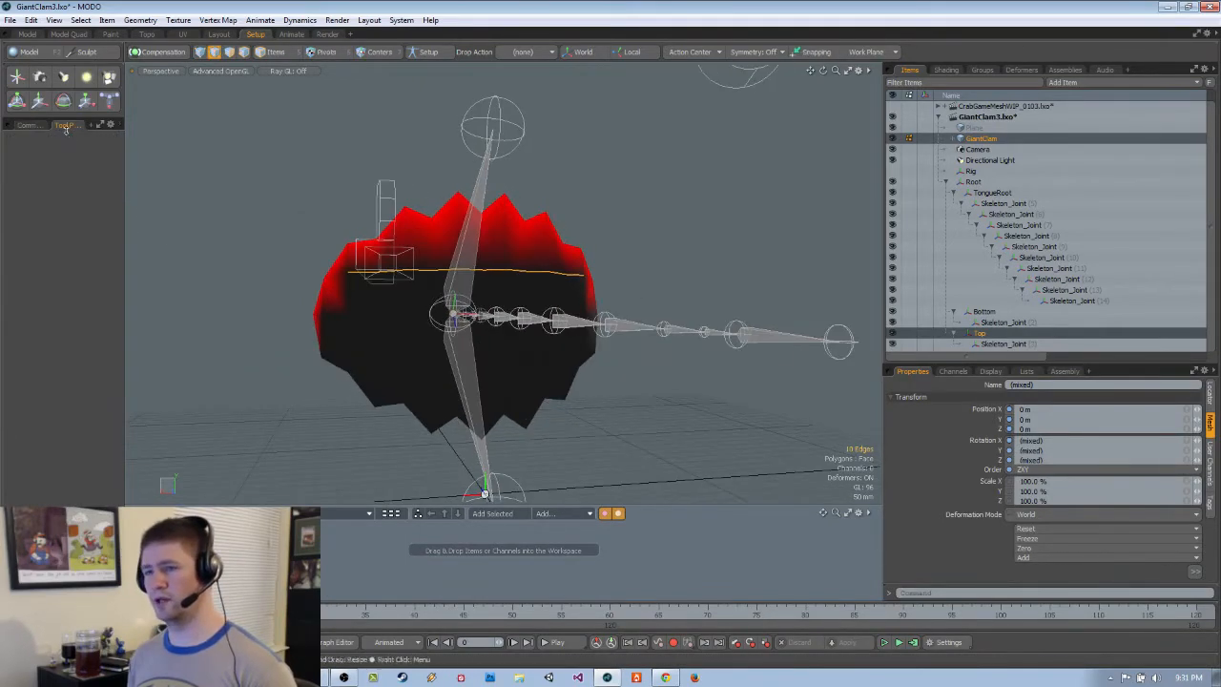
pyautogui.click(29, 125)
pyautogui.click(116, 145)
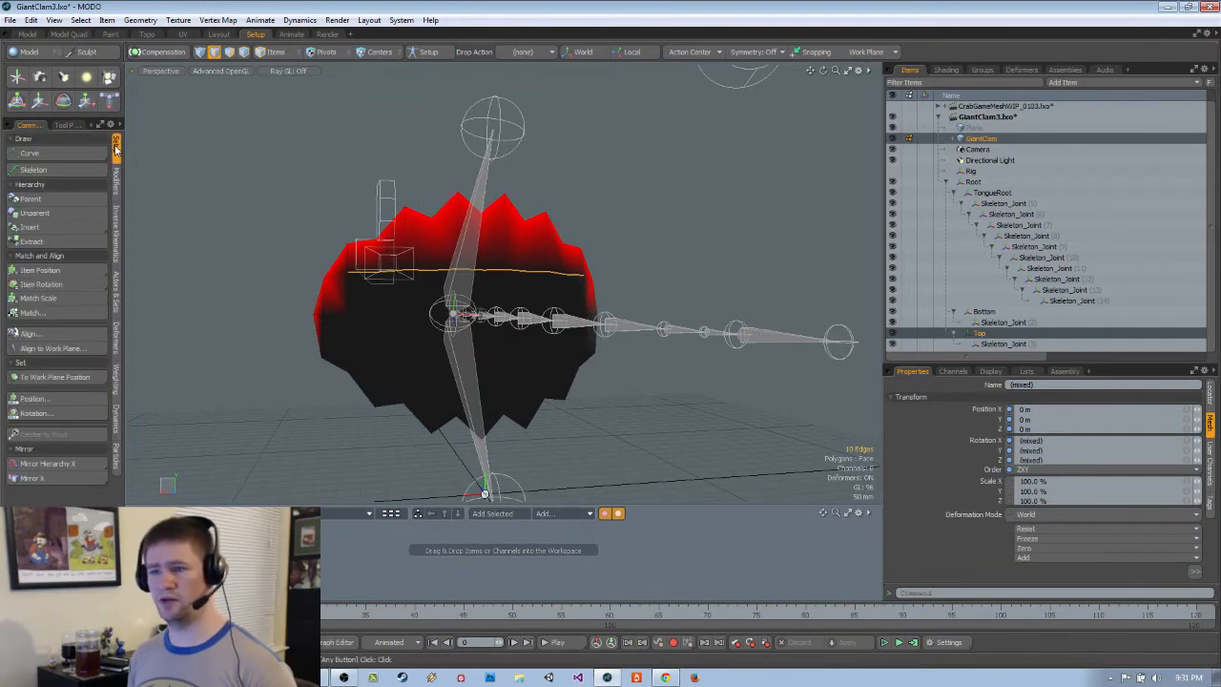
pyautogui.moveTo(153, 143)
pyautogui.keyDown('alt'); pyautogui.mouseDown()
pyautogui.moveTo(290, 125)
pyautogui.moveTo(382, 143)
pyautogui.moveTo(220, 90)
pyautogui.moveTo(176, 124)
pyautogui.mouseUp(); pyautogui.keyUp('alt')
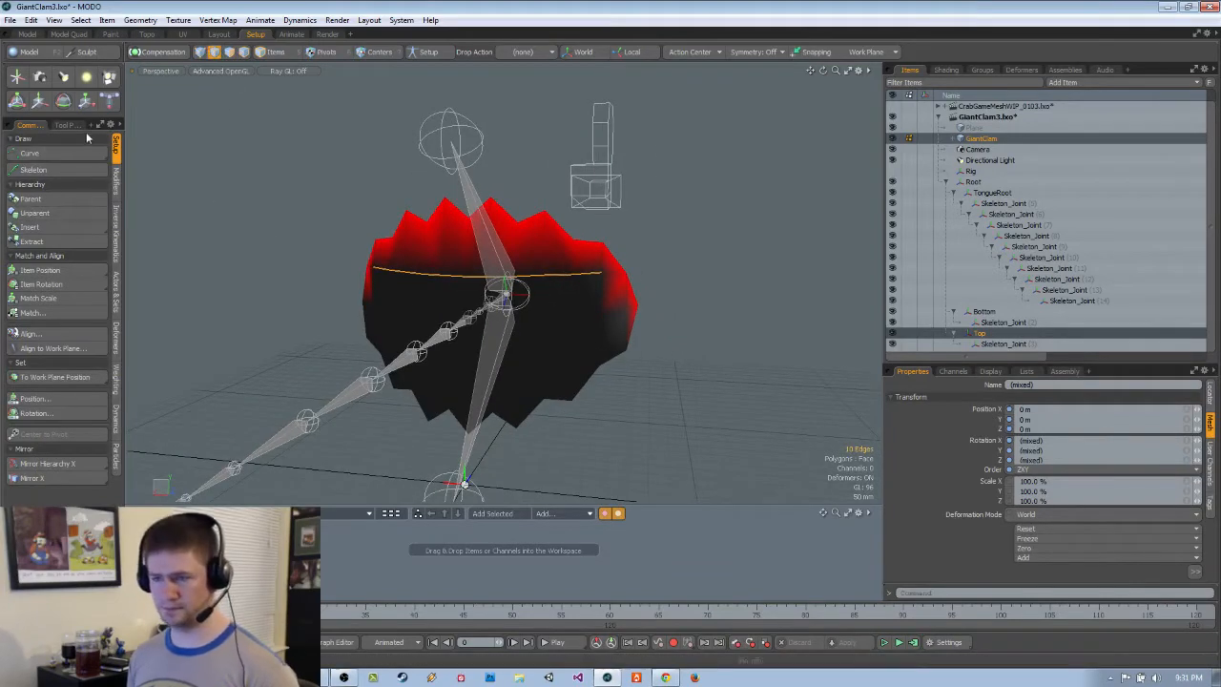
pyautogui.click(118, 387)
pyautogui.click(43, 214)
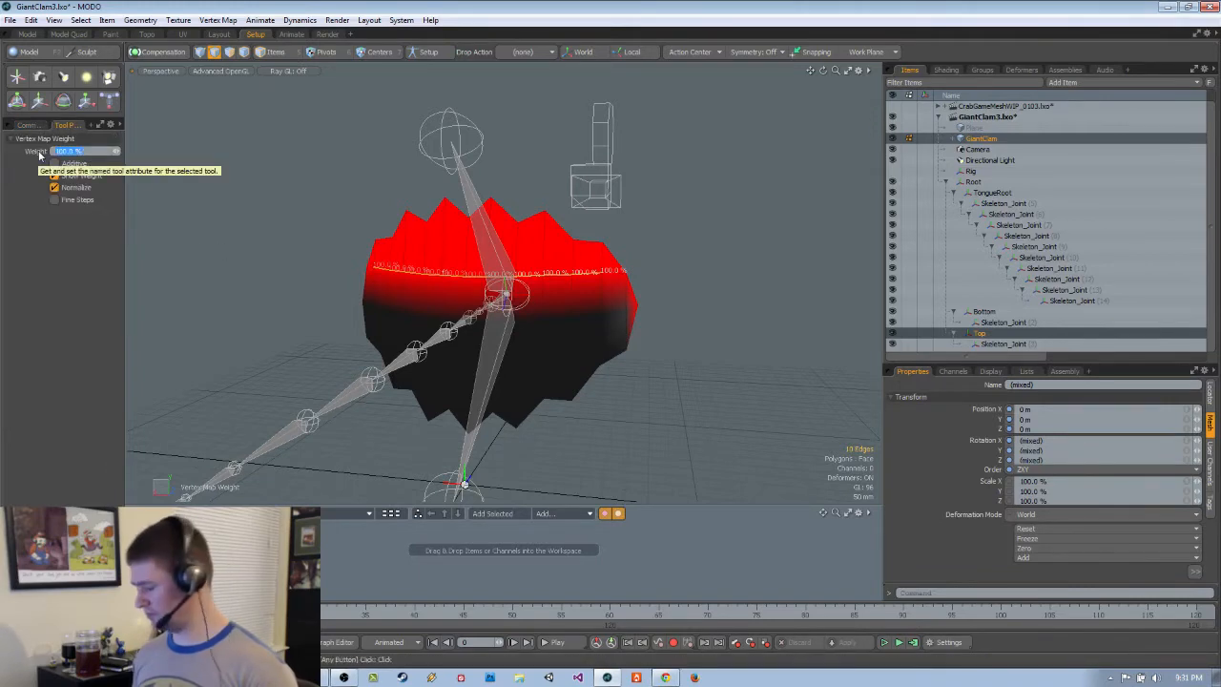
pyautogui.press('Return')
pyautogui.keyDown('alt'); pyautogui.moveTo(244, 355); pyautogui.dragTo(406, 359); pyautogui.keyUp('alt')
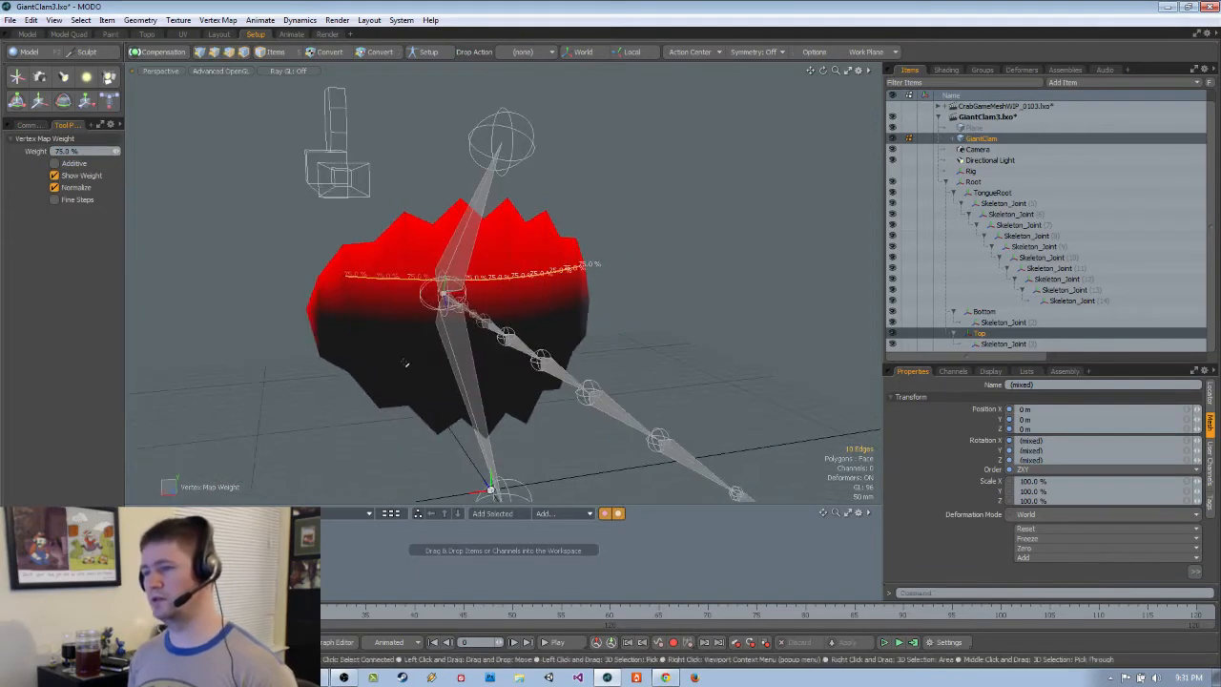
pyautogui.press('space')
# Select the middle horizontal edge row of the inner wall and set the Top joint's weights there to 50%
pyautogui.click(335, 332)
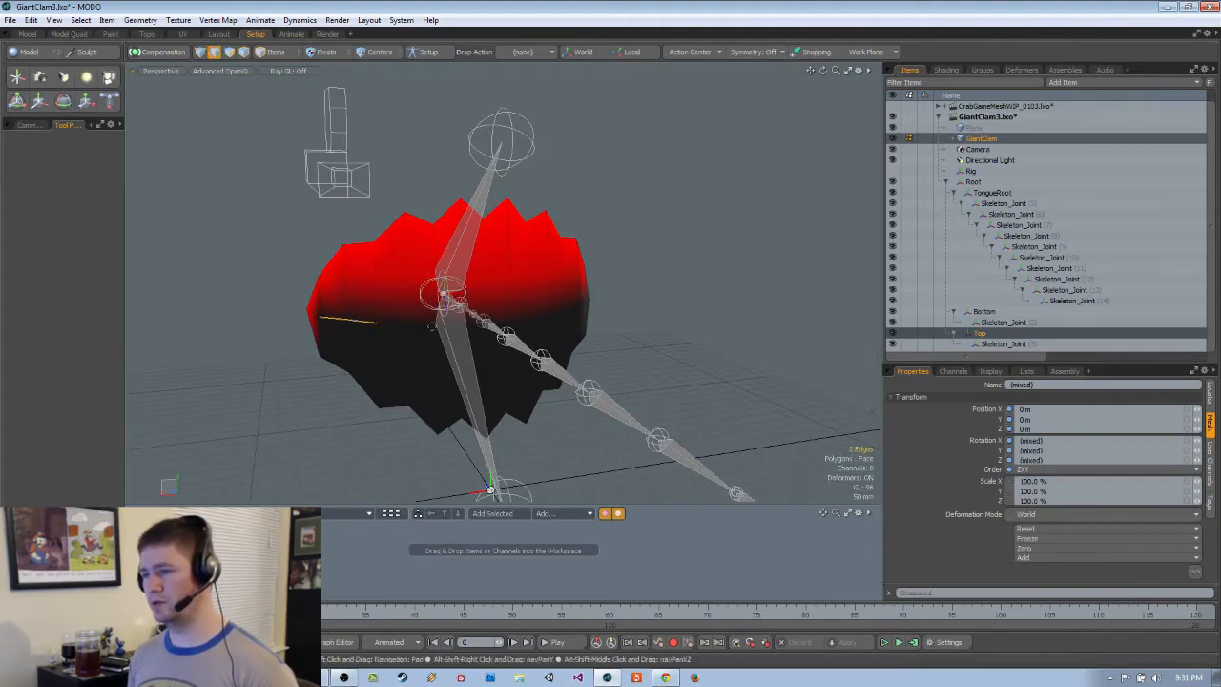
pyautogui.keyDown('alt'); pyautogui.moveTo(327, 319); pyautogui.dragTo(320, 323); pyautogui.keyUp('alt')
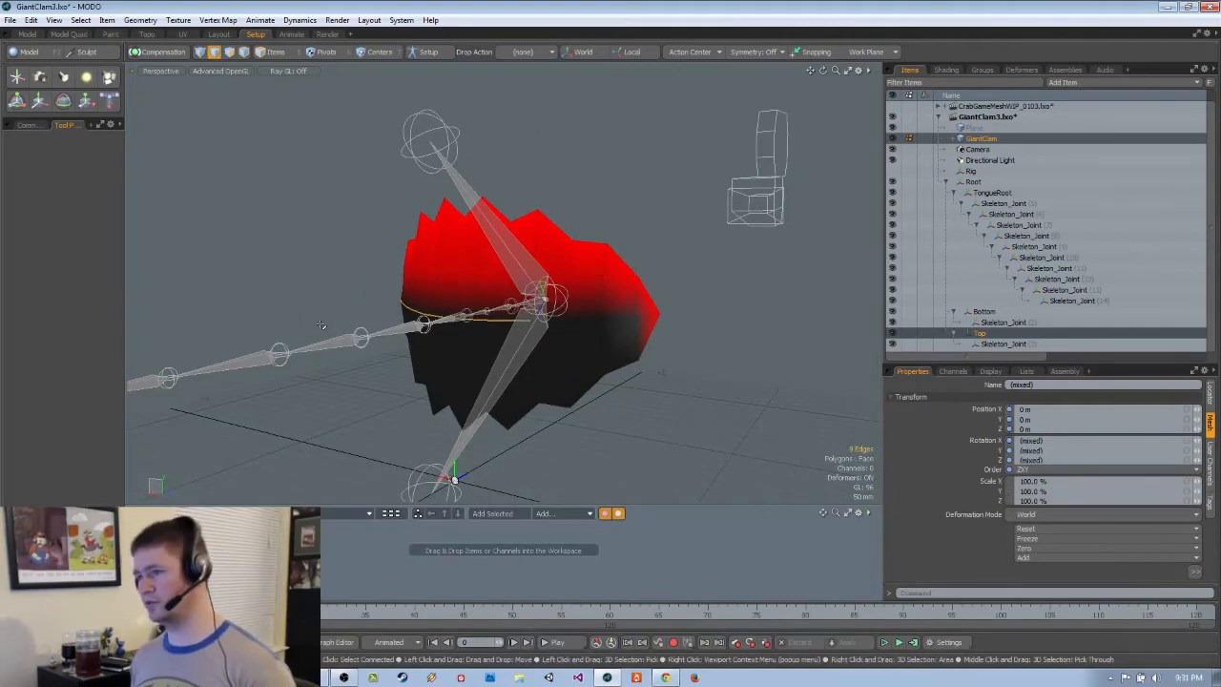
pyautogui.click(29, 125)
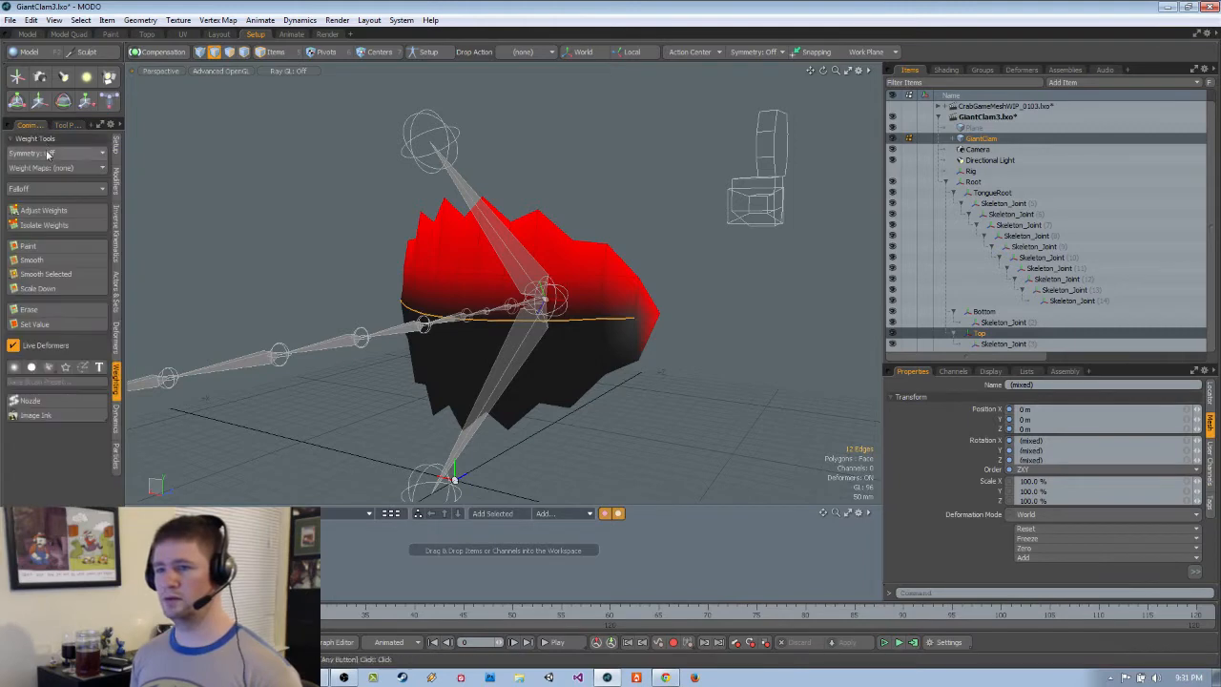
pyautogui.click(43, 210)
pyautogui.click(67, 125)
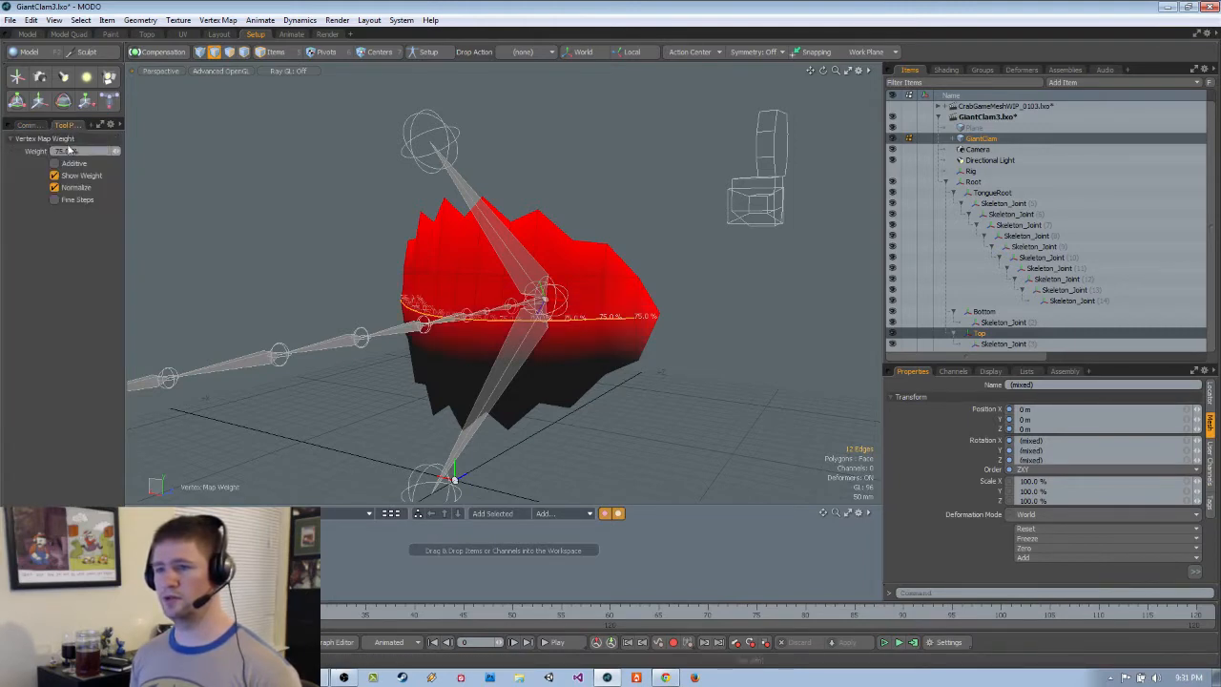
pyautogui.write('50')
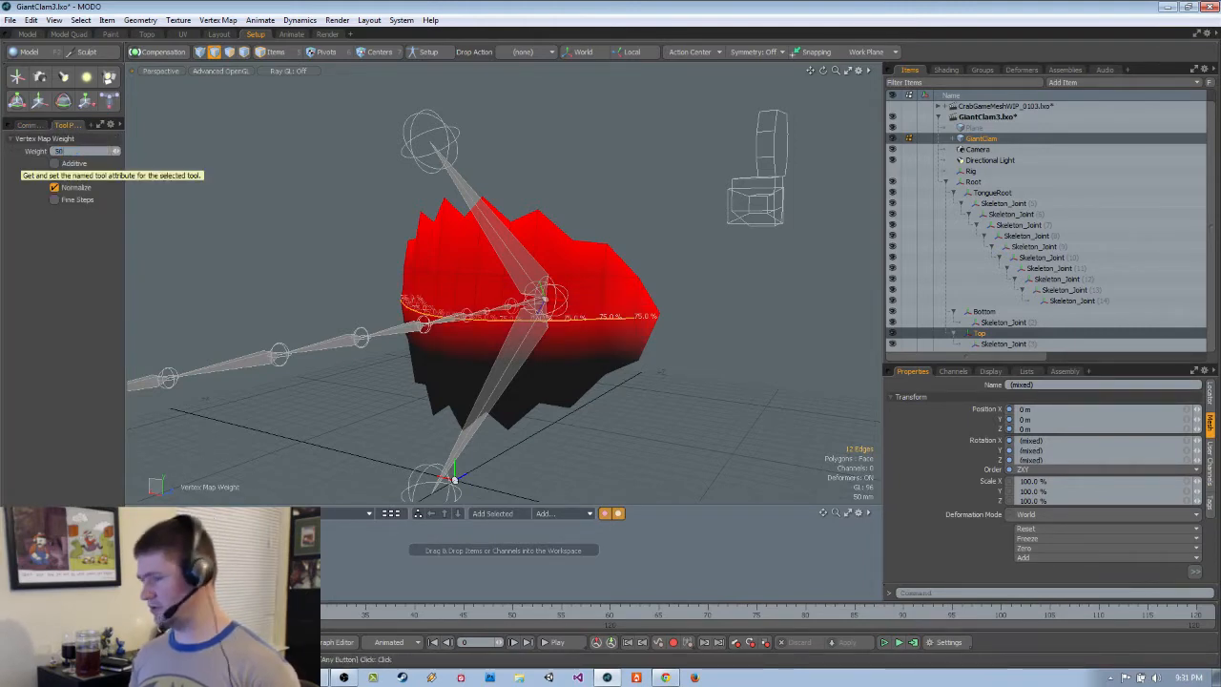
pyautogui.press('Return')
pyautogui.keyDown('alt'); pyautogui.moveTo(669, 199); pyautogui.dragTo(681, 314); pyautogui.keyUp('alt')
pyautogui.press('space')
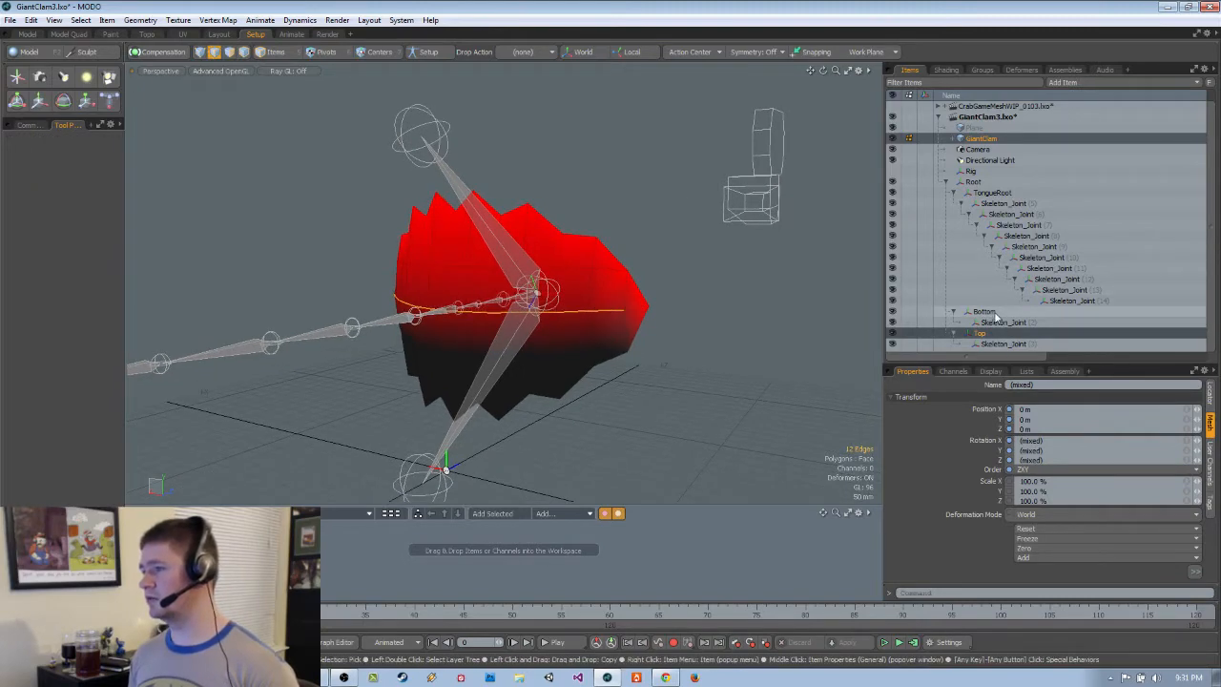
# Select the Bottom joint together with the GiantClam mesh and apply 50% weights to the inner wall's middle edge row
pyautogui.click(983, 312)
pyautogui.keyDown('alt'); pyautogui.moveTo(711, 324); pyautogui.dragTo(648, 292); pyautogui.keyUp('alt')
pyautogui.press('w')
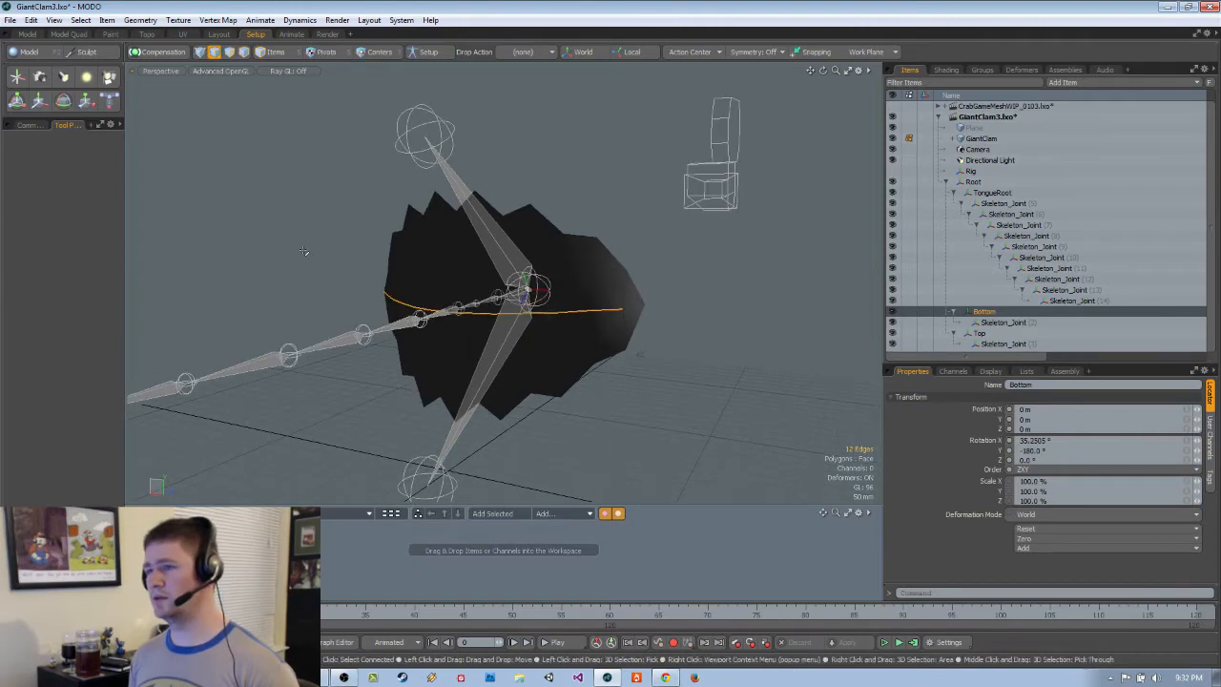
pyautogui.click(28, 125)
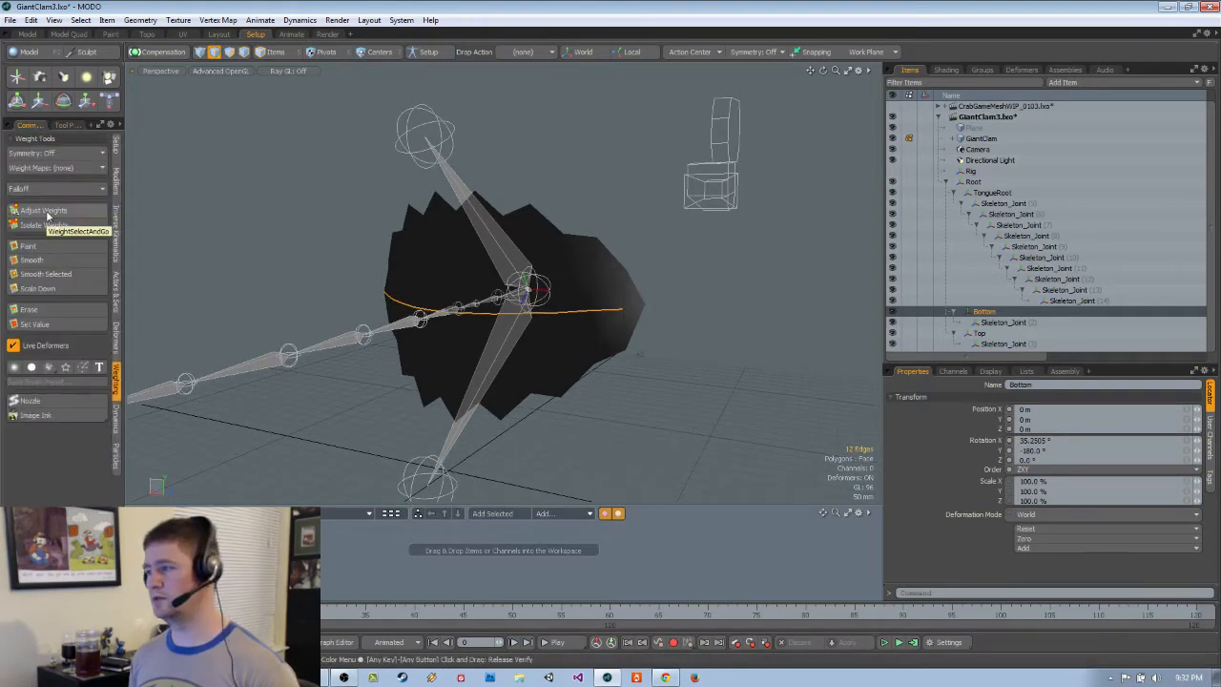
pyautogui.keyDown('shift'); pyautogui.click(1014, 139); pyautogui.keyUp('shift')
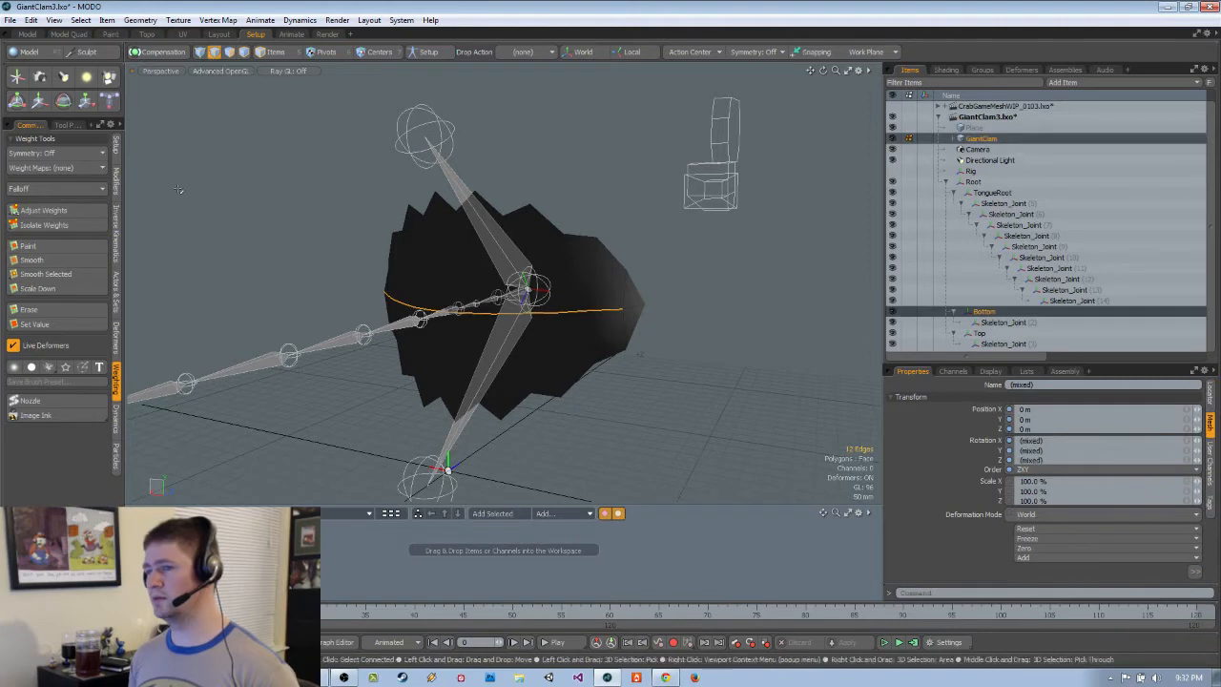
pyautogui.click(58, 210)
pyautogui.keyDown('alt'); pyautogui.moveTo(351, 317); pyautogui.dragTo(693, 336); pyautogui.keyUp('alt')
pyautogui.press('space')
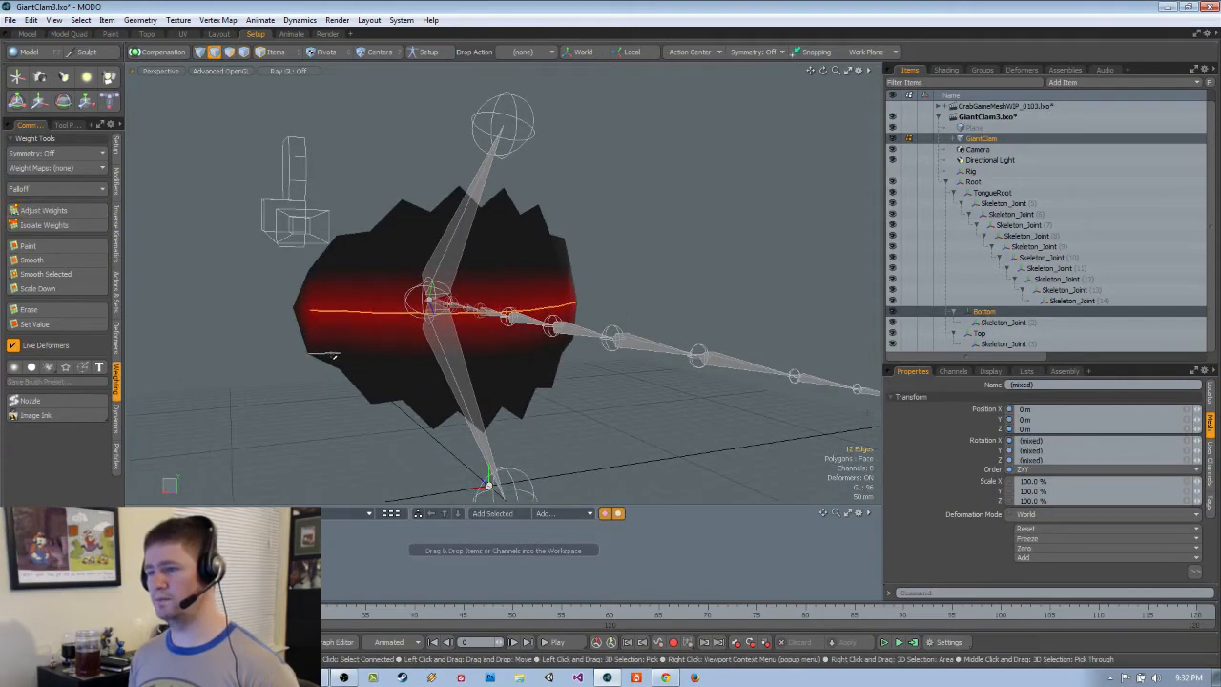
# Select the jagged lower border edges of the inner wall and raise the Bottom joint's weights there to 100%
pyautogui.keyDown('shift'); pyautogui.click(308, 350); pyautogui.keyUp('shift')
pyautogui.keyDown('alt'); pyautogui.moveTo(376, 387); pyautogui.dragTo(337, 391); pyautogui.keyUp('alt')
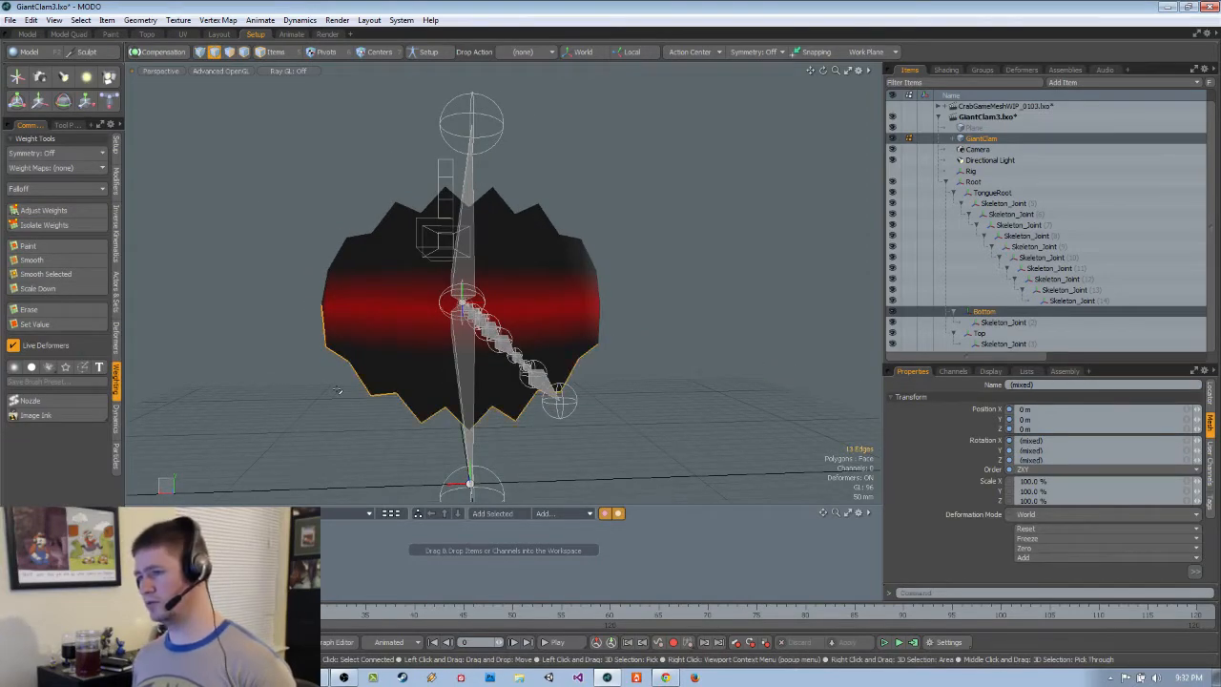
pyautogui.click(78, 211)
pyautogui.moveTo(181, 250); pyautogui.dragTo(249, 295)
pyautogui.press('space')
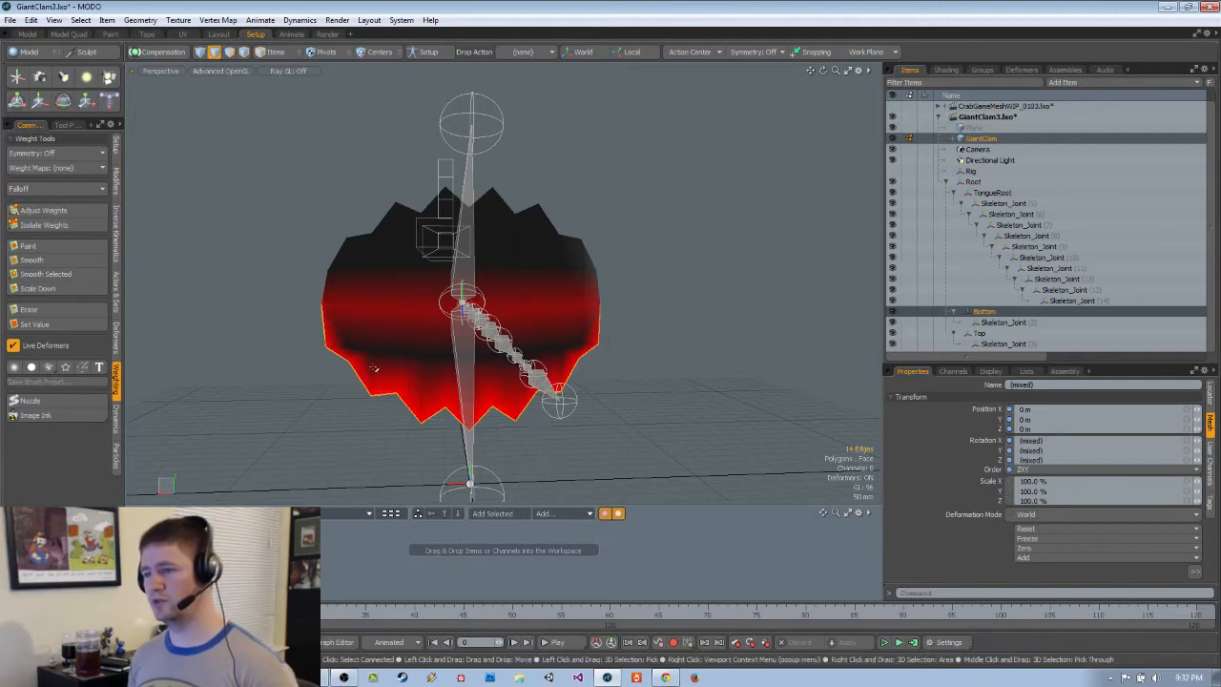
# Select the horizontal edge row just above the lower jagged border and adjust the Bottom joint's weights there
pyautogui.keyDown('shift'); pyautogui.click(382, 348); pyautogui.keyUp('shift')
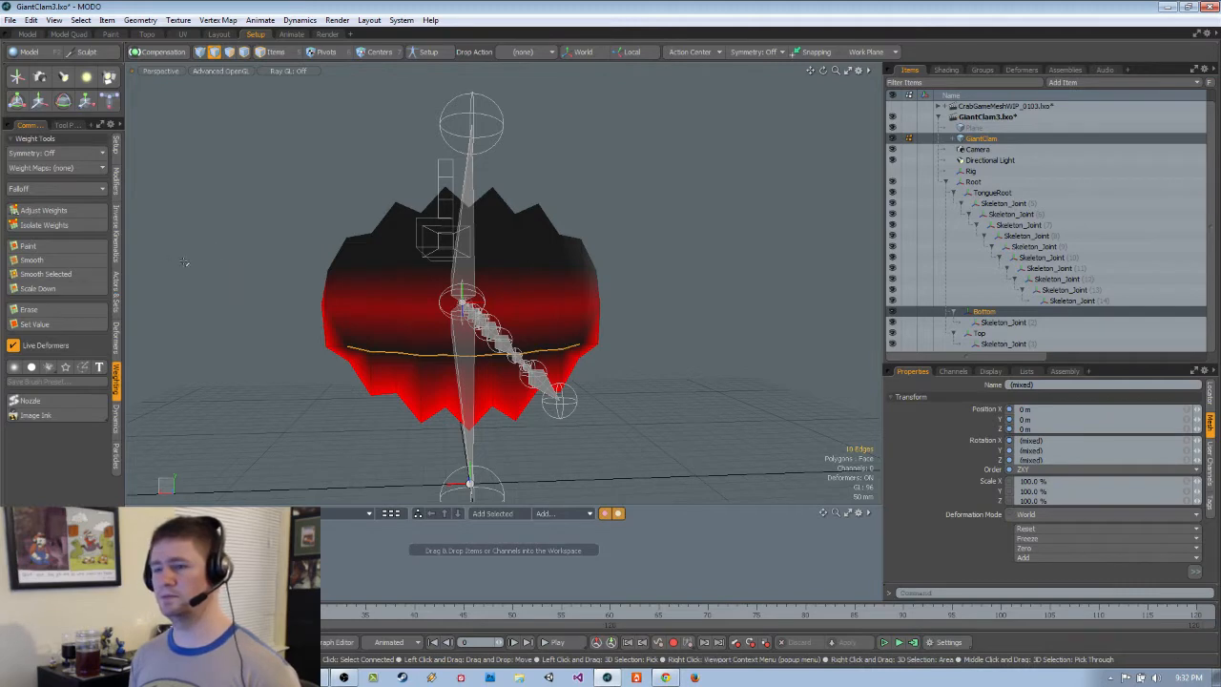
pyautogui.click(80, 210)
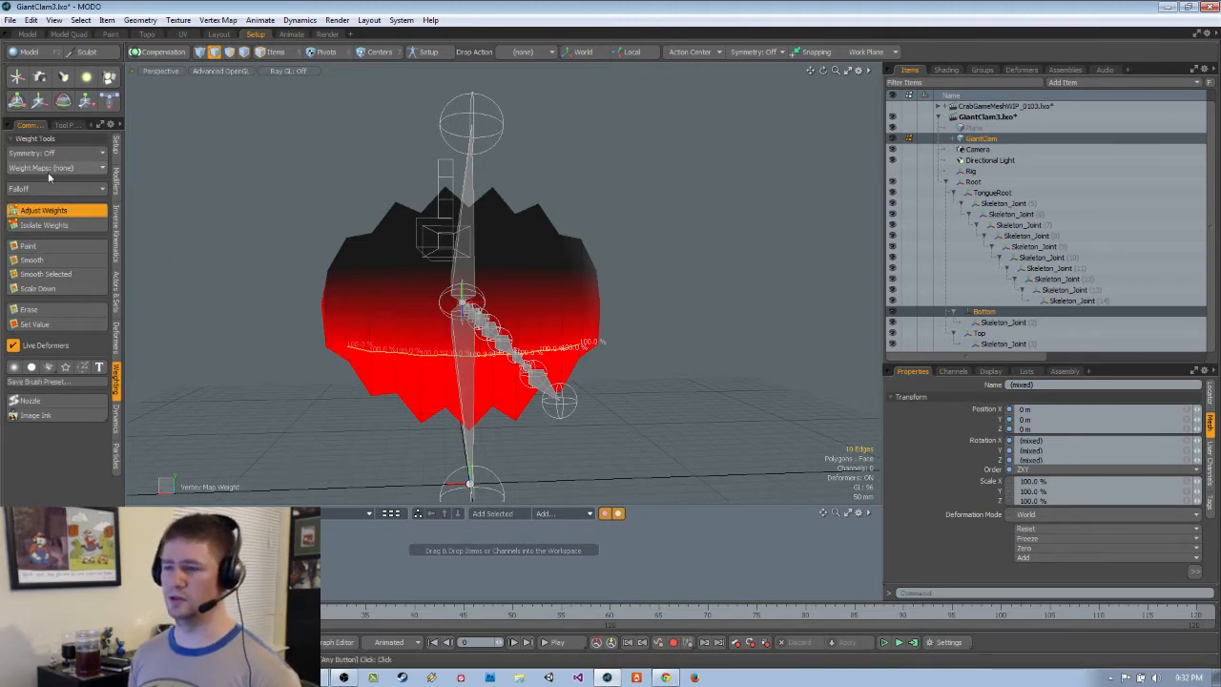
pyautogui.click(65, 124)
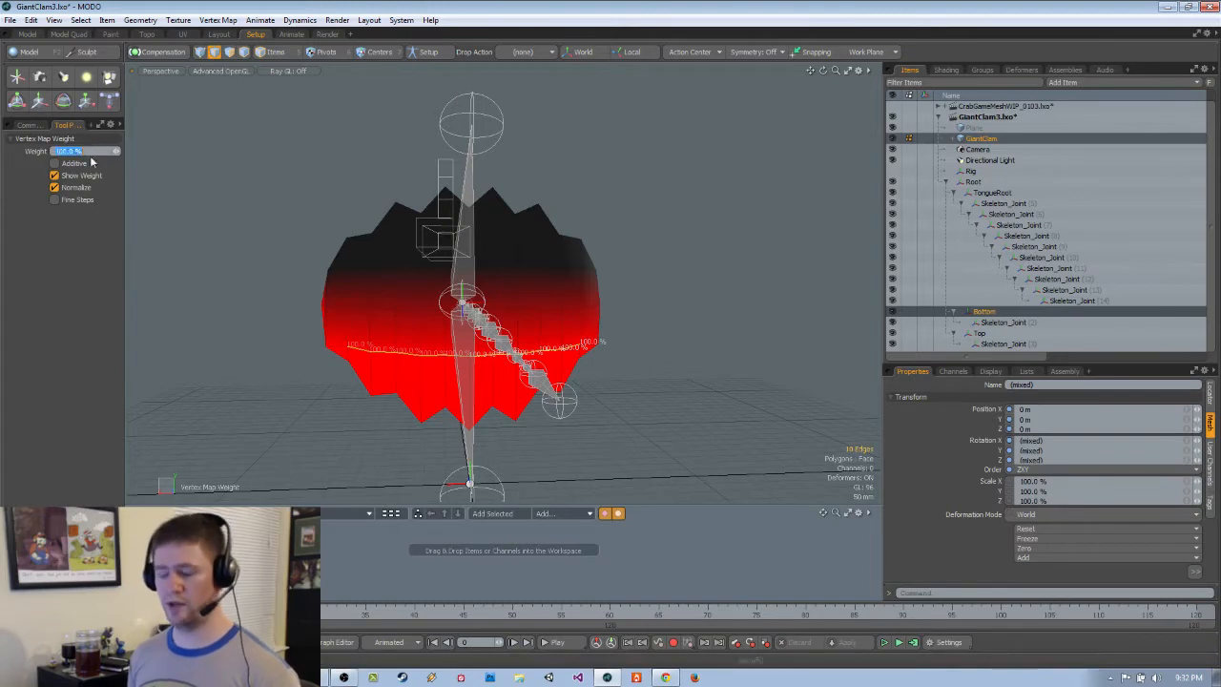
pyautogui.press('space')
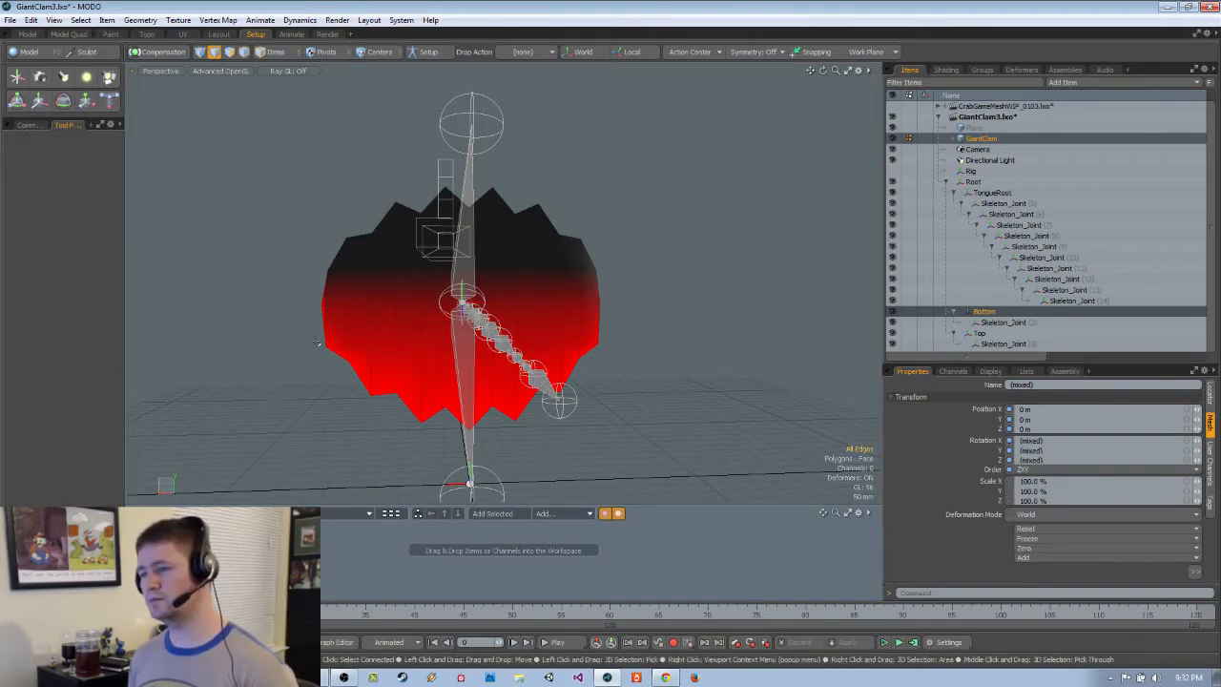
# Select the horizontal edge row below the upper jagged border and set the Bottom joint's weights there to 25%
pyautogui.keyDown('alt'); pyautogui.moveTo(358, 267); pyautogui.dragTo(434, 246); pyautogui.keyUp('alt')
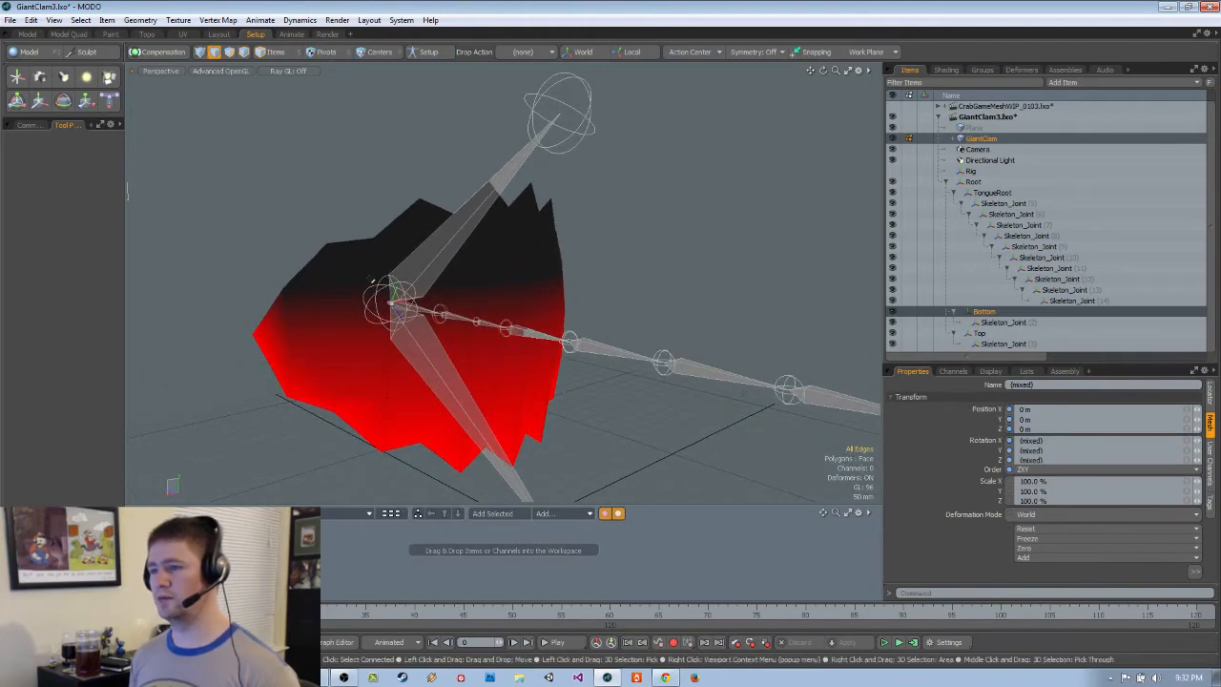
pyautogui.keyDown('alt'); pyautogui.moveTo(325, 287); pyautogui.dragTo(400, 267); pyautogui.keyUp('alt')
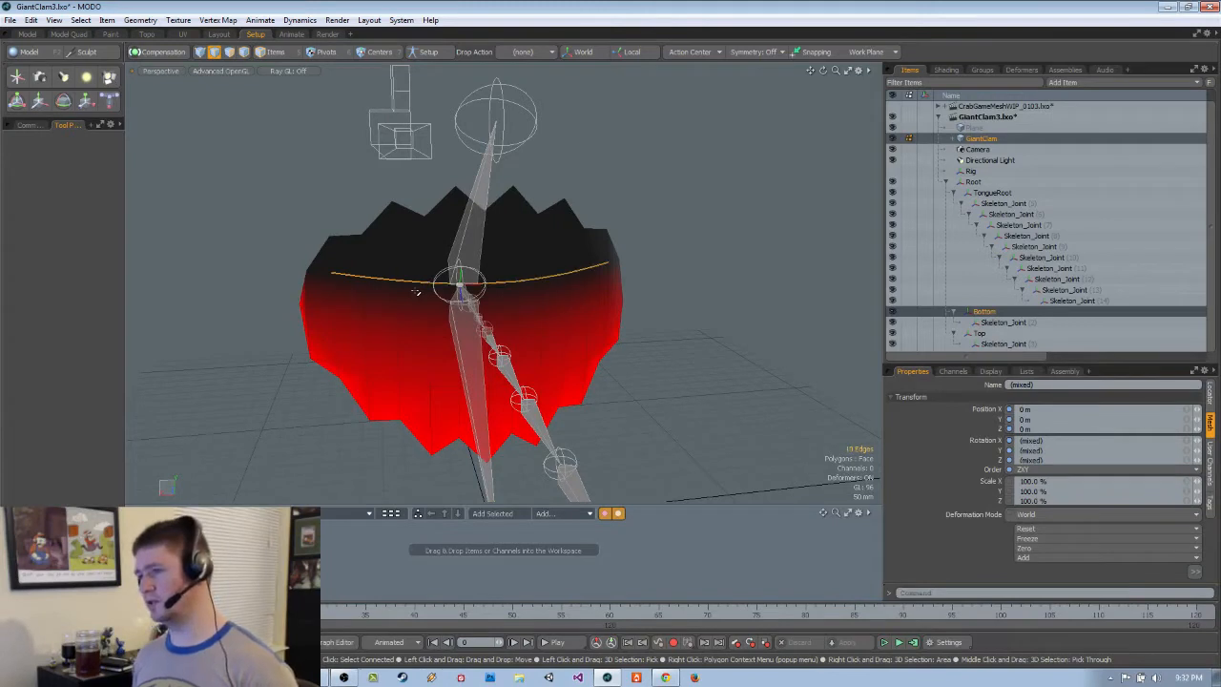
pyautogui.click(29, 125)
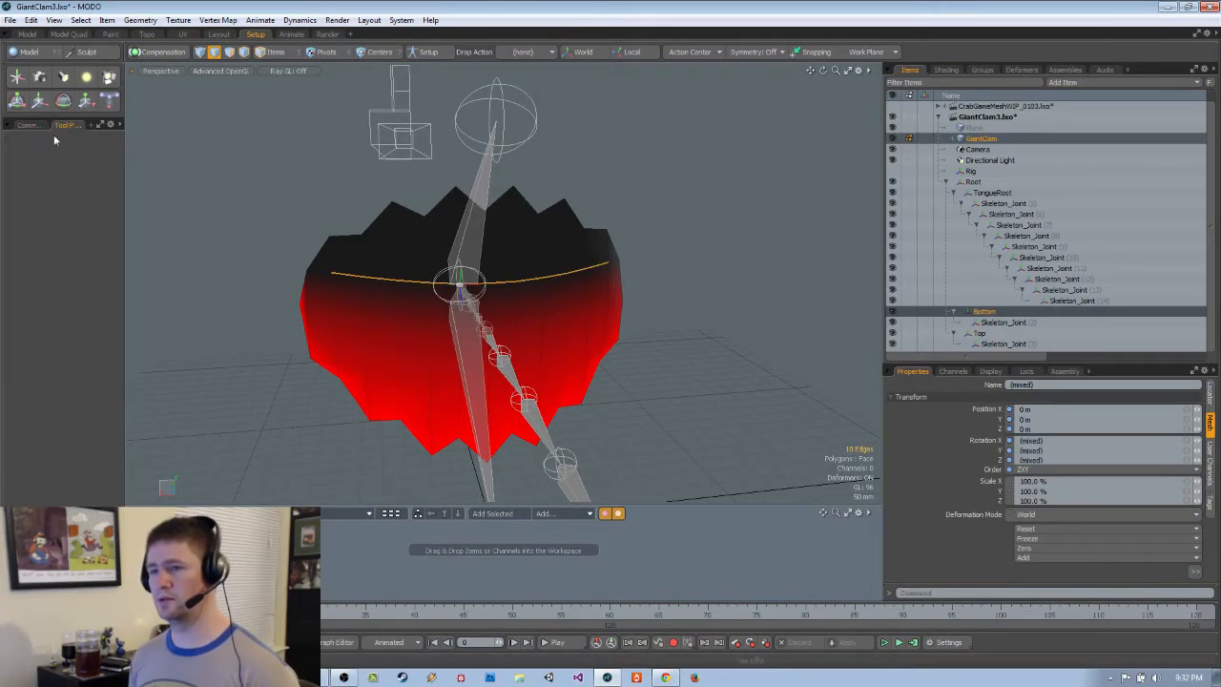
pyautogui.click(43, 209)
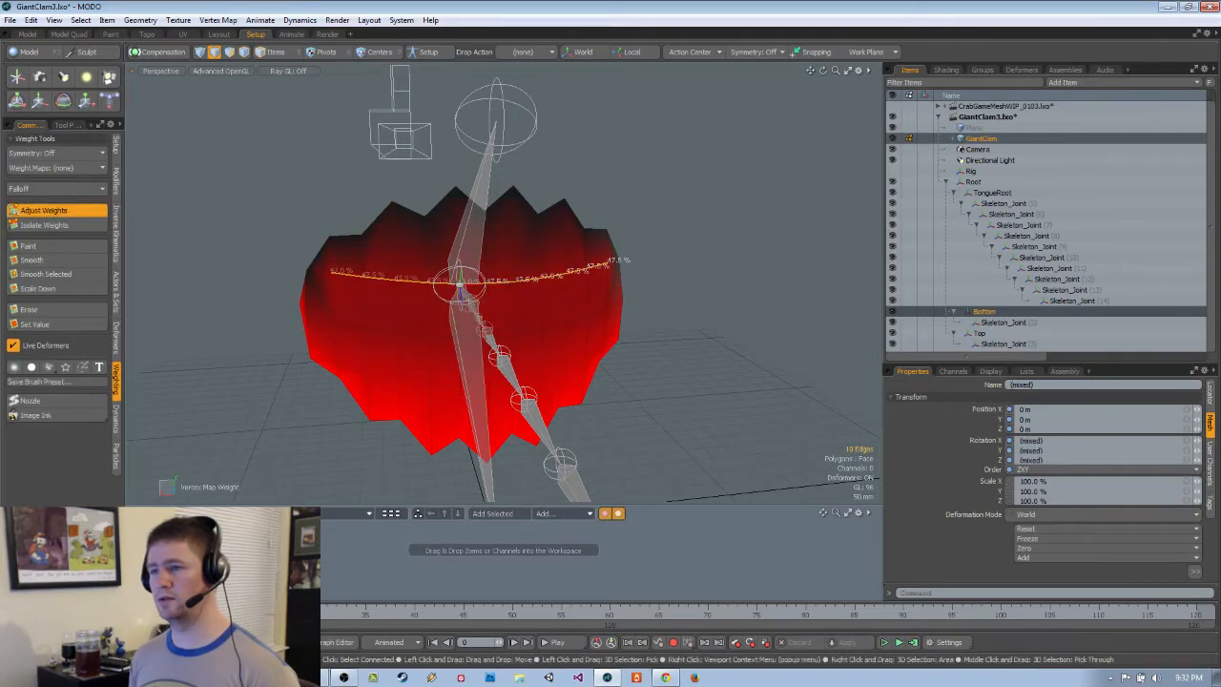
pyautogui.click(67, 125)
pyautogui.write('25.0')
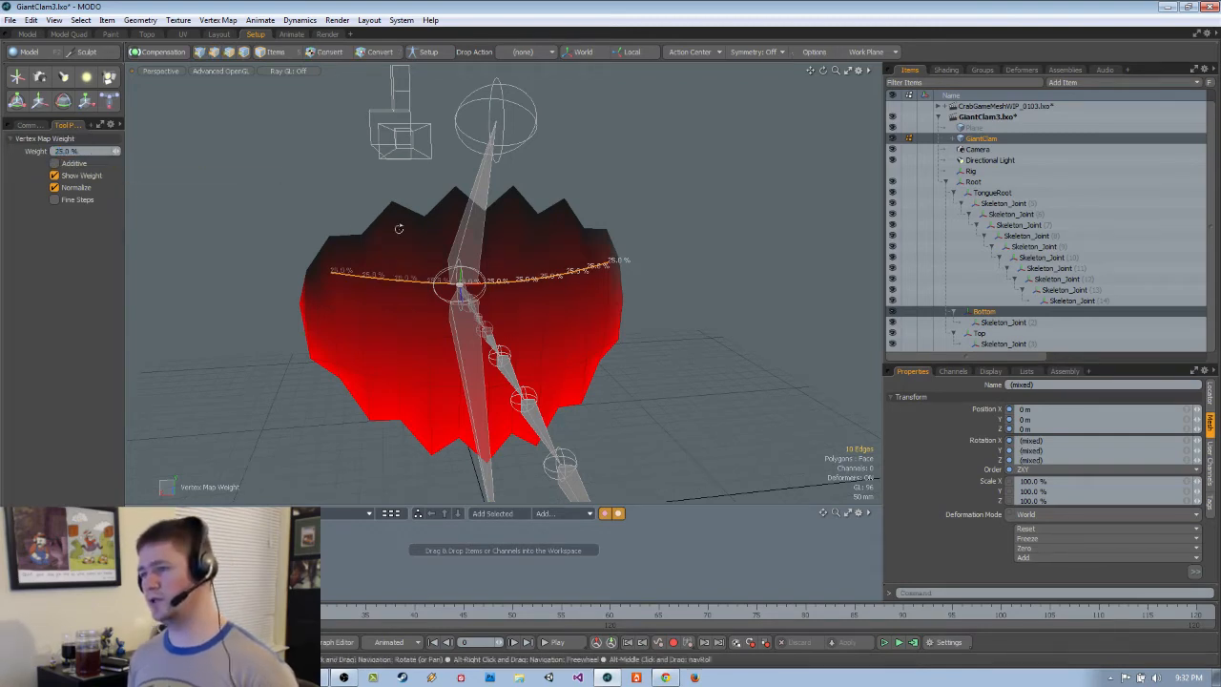
pyautogui.keyDown('alt'); pyautogui.moveTo(401, 229); pyautogui.dragTo(699, 398); pyautogui.keyUp('alt')
pyautogui.press('q')
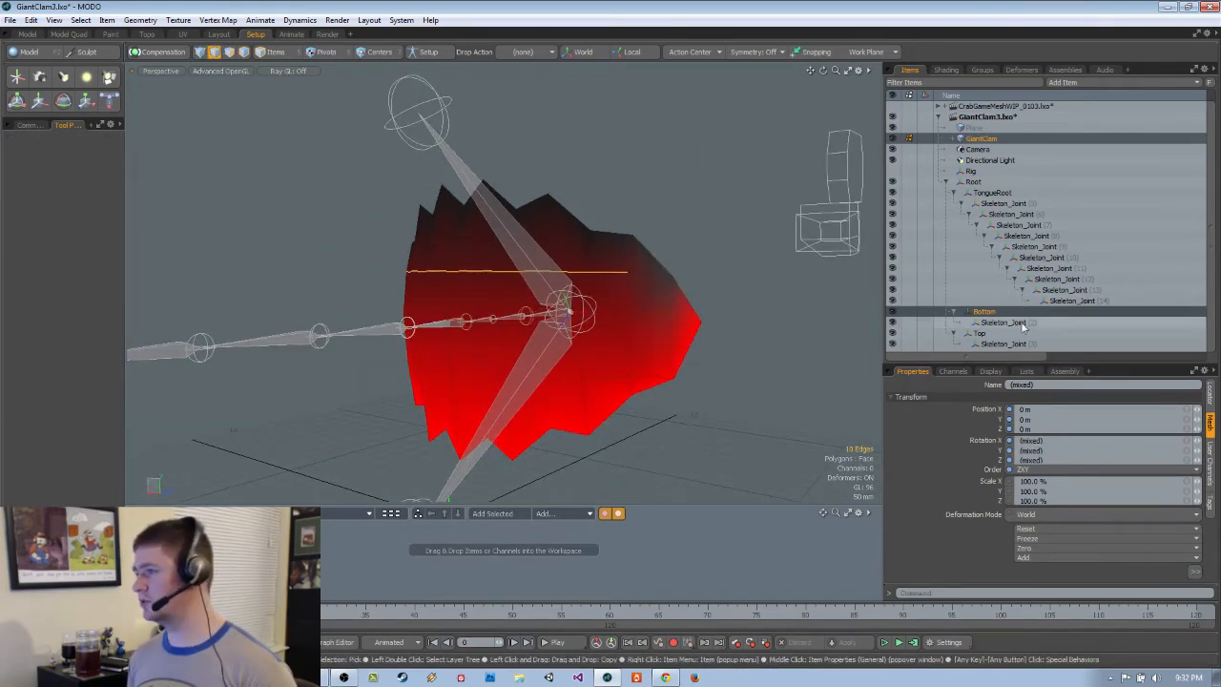
# Select the Top joint with the mesh and apply 25% weights to the edge row just above the lower jagged border
pyautogui.click(998, 334)
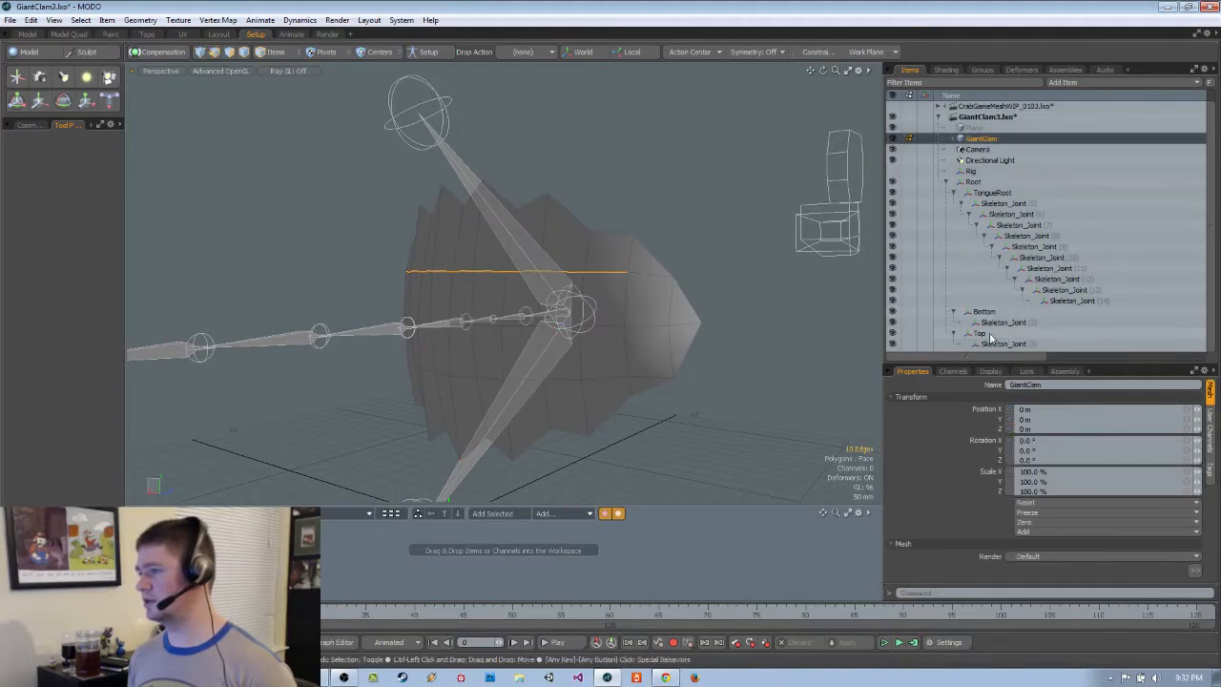
pyautogui.keyDown('alt'); pyautogui.moveTo(598, 332); pyautogui.dragTo(398, 378); pyautogui.keyUp('alt')
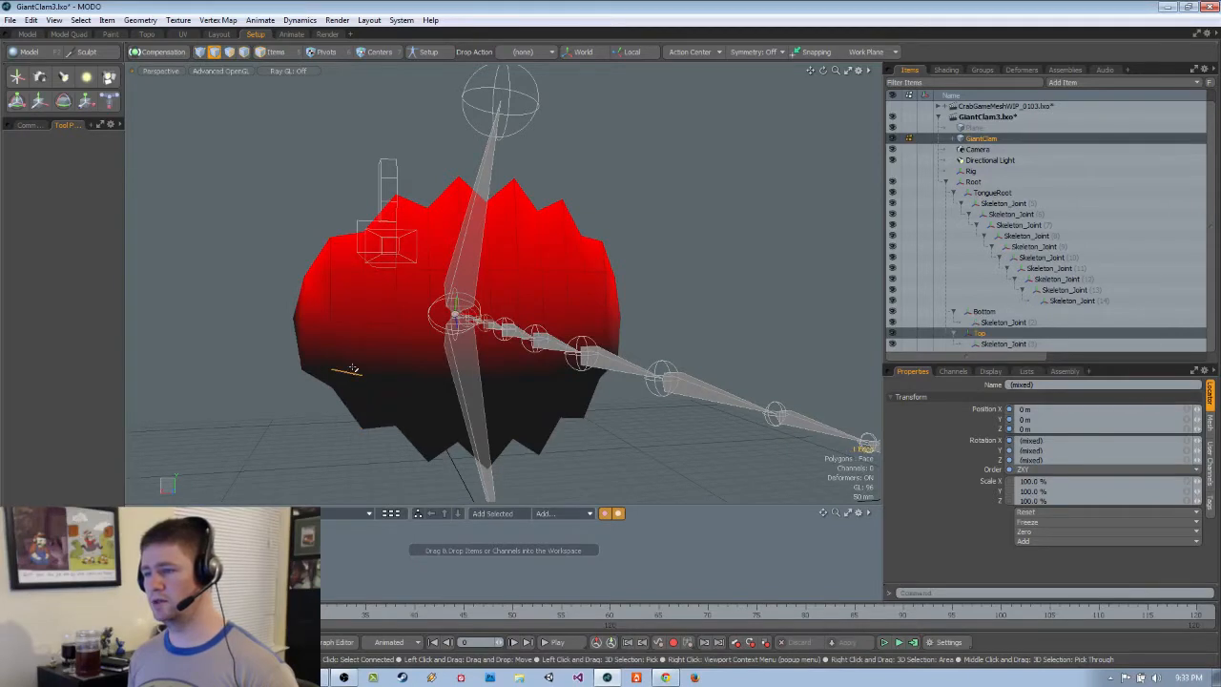
pyautogui.keyDown('alt'); pyautogui.moveTo(450, 404); pyautogui.dragTo(346, 396); pyautogui.keyUp('alt')
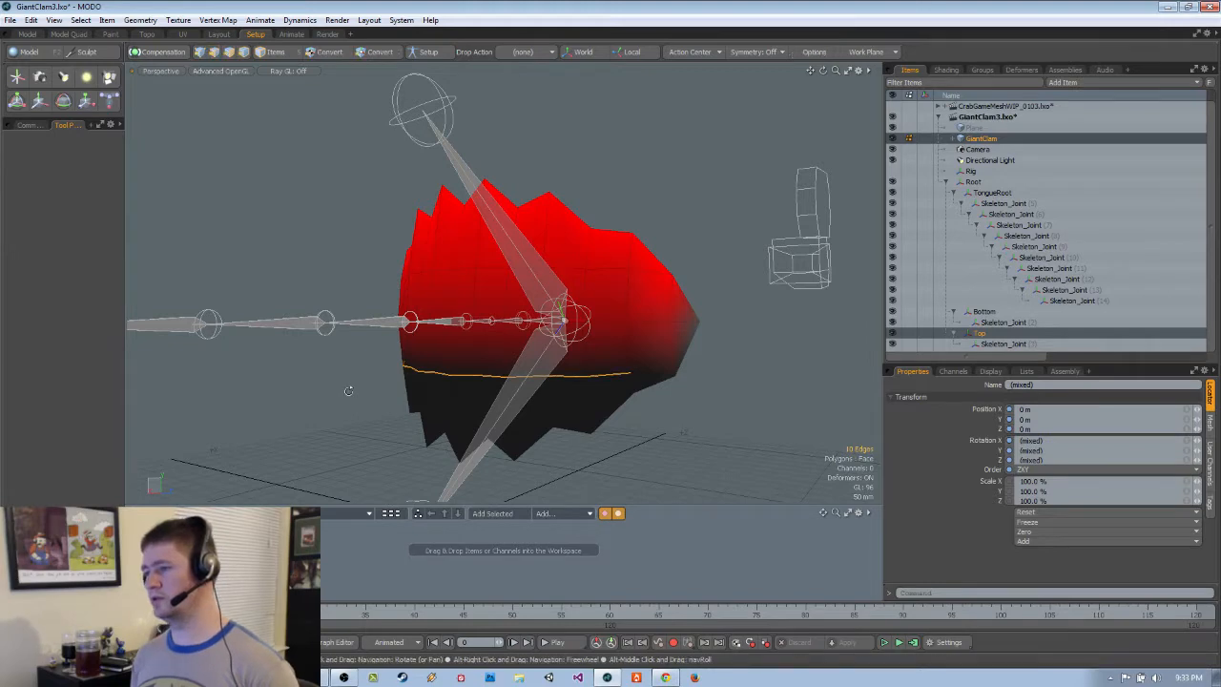
pyautogui.keyDown('alt'); pyautogui.moveTo(346, 396); pyautogui.dragTo(505, 393); pyautogui.keyUp('alt')
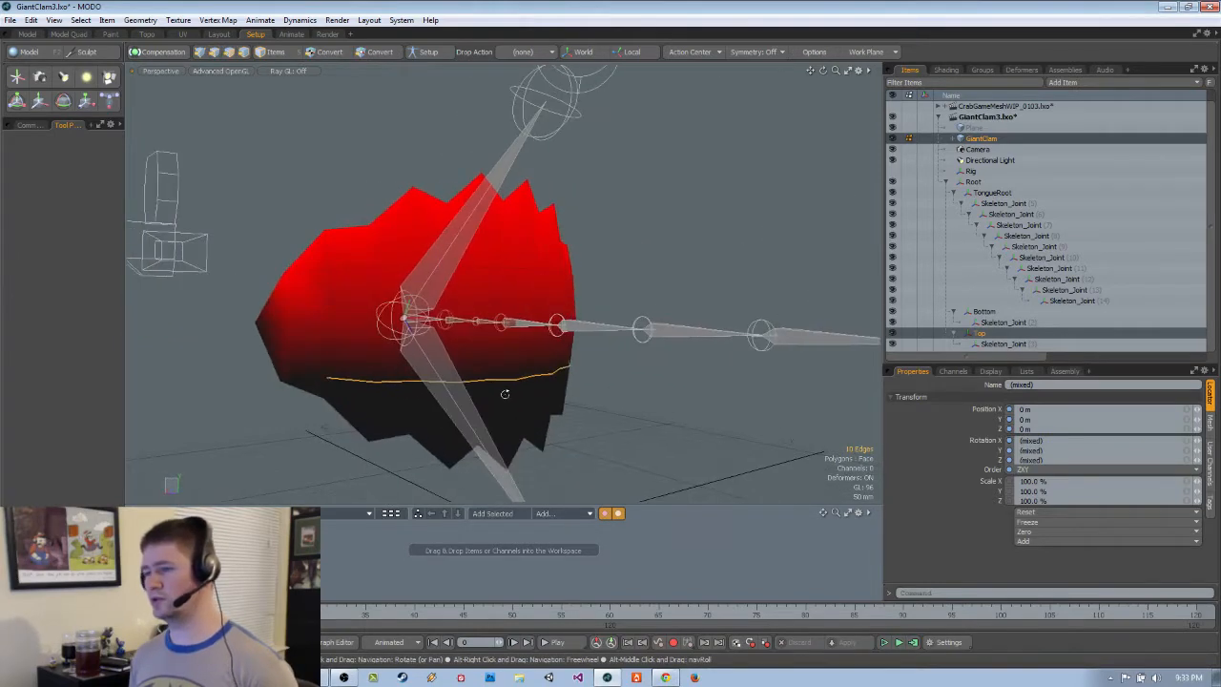
pyautogui.click(43, 125)
pyautogui.click(43, 210)
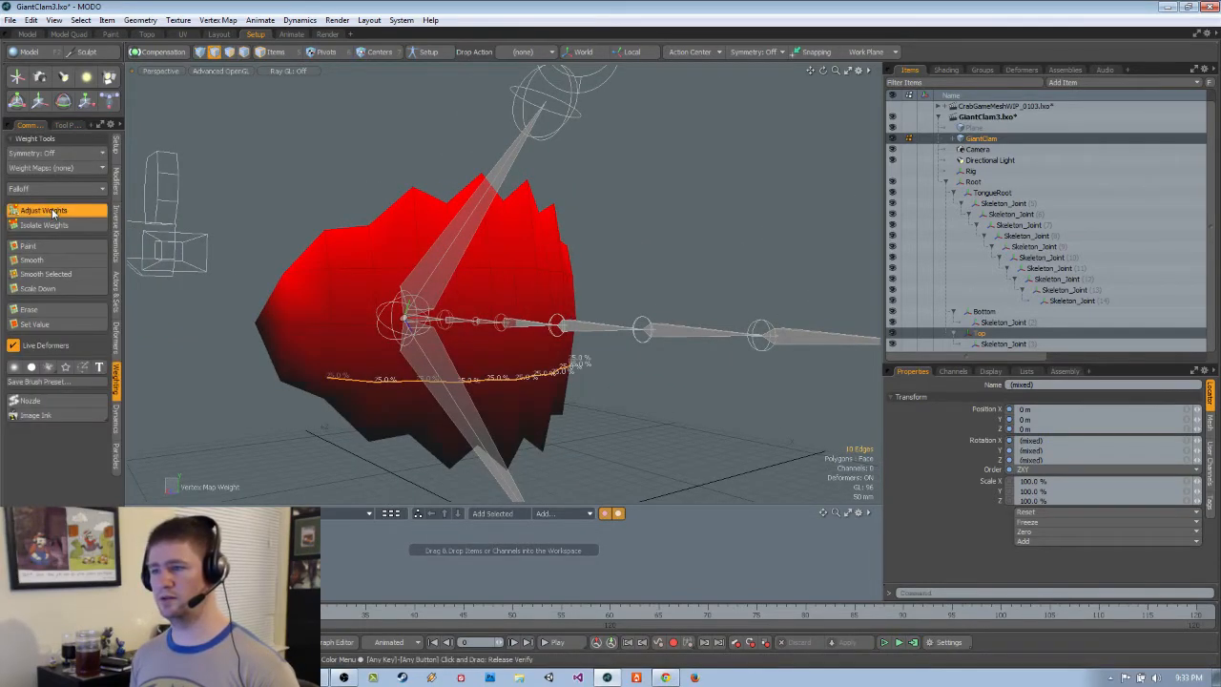
pyautogui.keyDown('alt'); pyautogui.moveTo(571, 366); pyautogui.dragTo(582, 410); pyautogui.keyUp('alt')
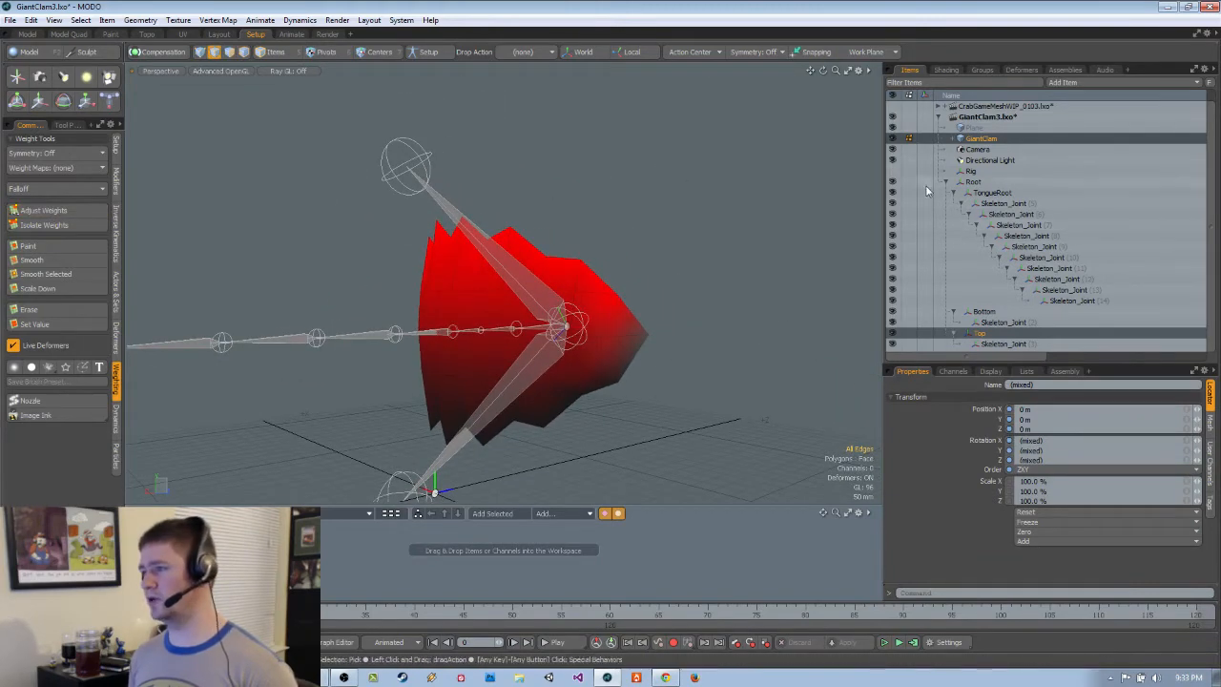
# Show the whole clam again and rotate the Top joint to swing the upper shell open and test the inner wall's deformation
pyautogui.press('5')
pyautogui.keyDown('alt'); pyautogui.moveTo(799, 180); pyautogui.dragTo(548, 329); pyautogui.keyUp('alt')
pyautogui.click(603, 296)
pyautogui.press('e')
pyautogui.scroll(-3, 570, 308)
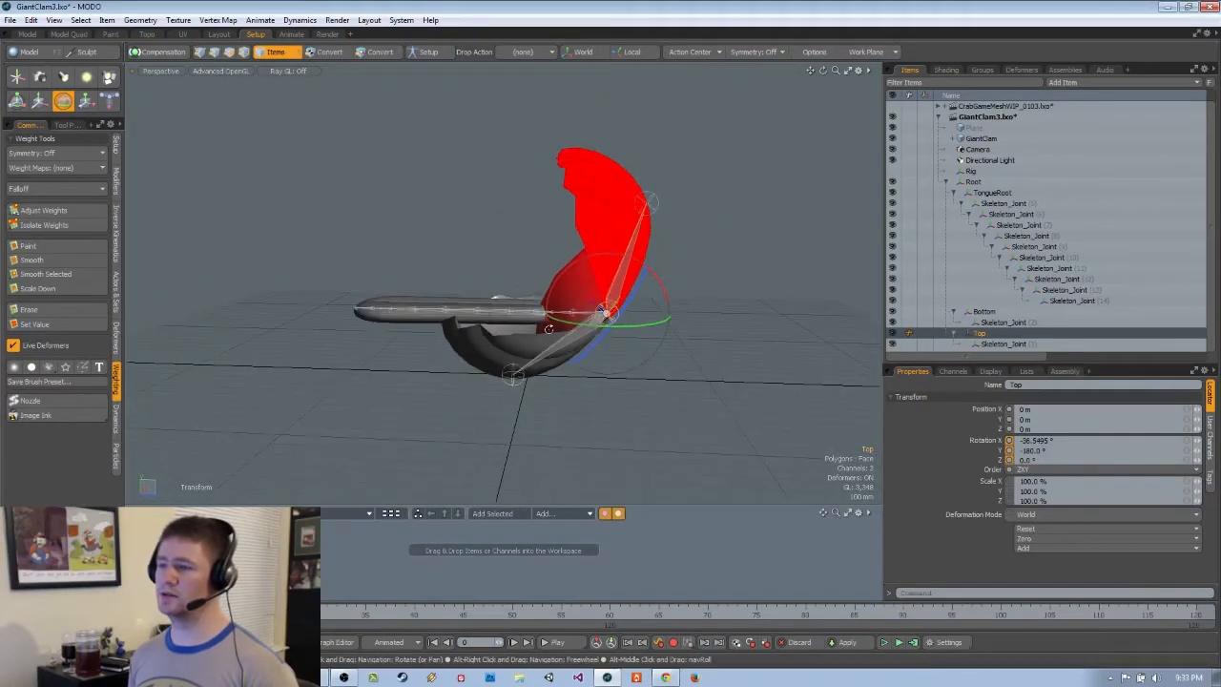
# Return the upper shell to its closed pose with the Top joint's X rotation at 35.2505°
pyautogui.keyDown('ctrl'); pyautogui.keyDown('alt'); pyautogui.moveTo(549, 280); pyautogui.dragTo(607, 328); pyautogui.keyUp('alt'); pyautogui.keyUp('ctrl')
pyautogui.keyDown('alt'); pyautogui.moveTo(573, 328); pyautogui.dragTo(554, 330); pyautogui.keyUp('alt')
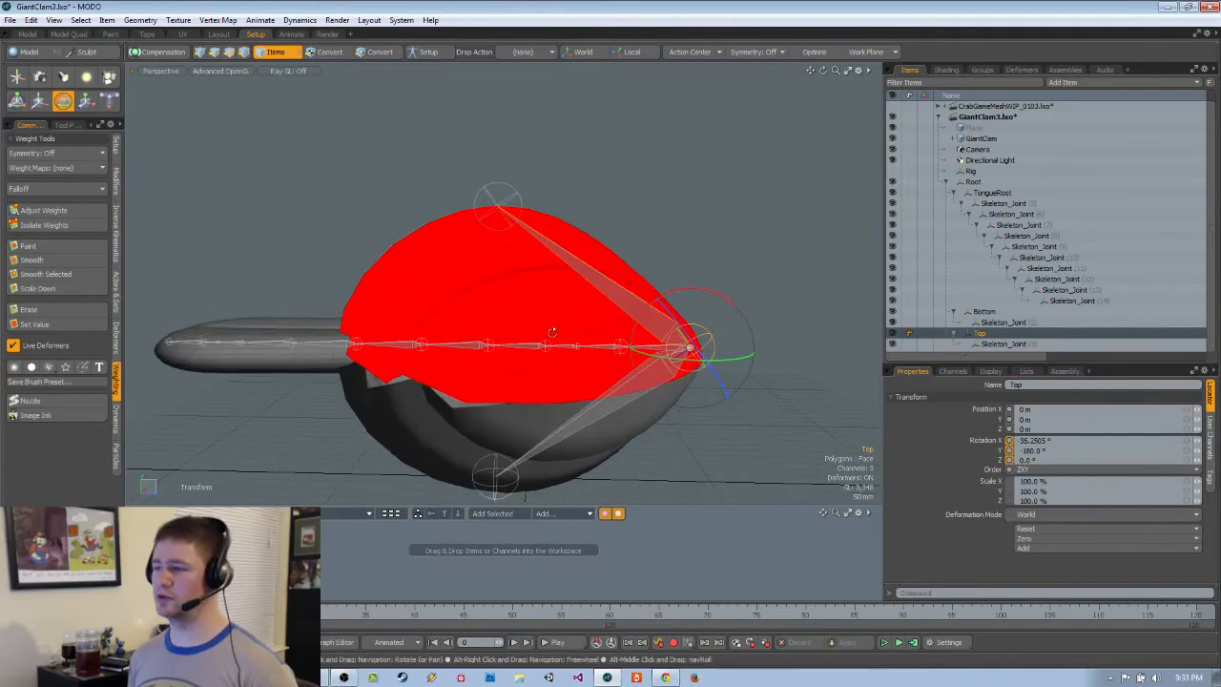
pyautogui.press('space')
# Check the weights of the Bottom and Top joints, then clear the selection and enlarge the item list
pyautogui.keyDown('alt'); pyautogui.moveTo(621, 368); pyautogui.dragTo(643, 344); pyautogui.keyUp('alt')
pyautogui.click(642, 340)
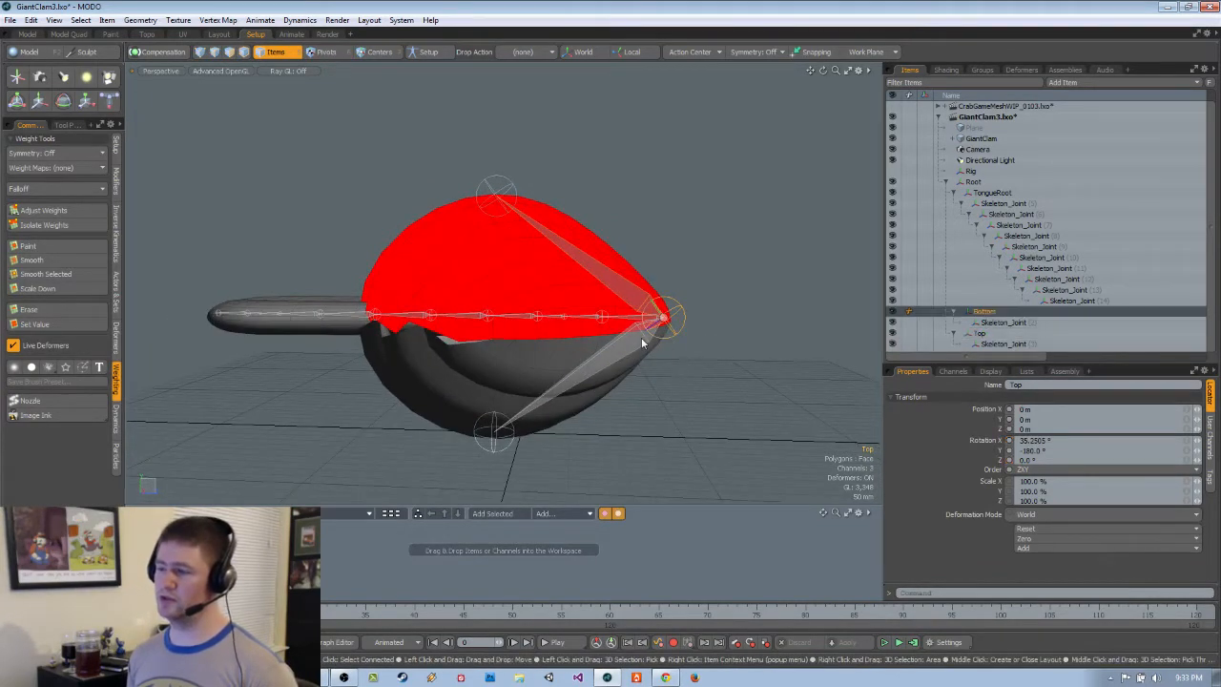
pyautogui.click(633, 294)
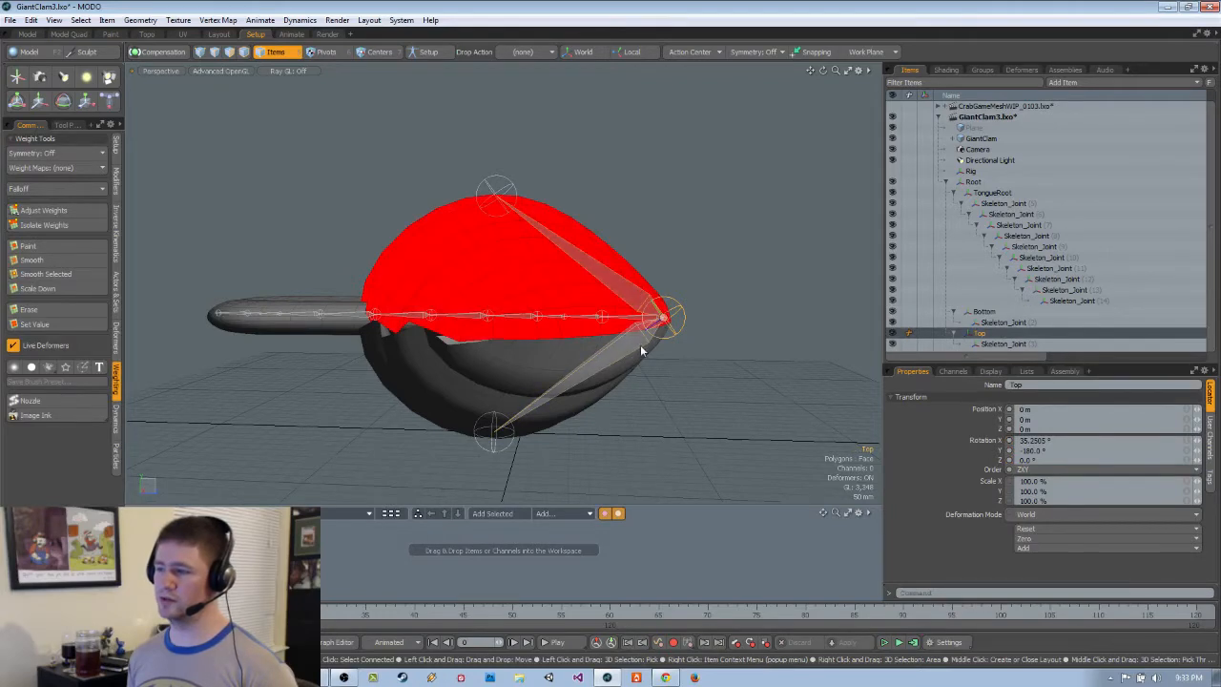
pyautogui.click(728, 303)
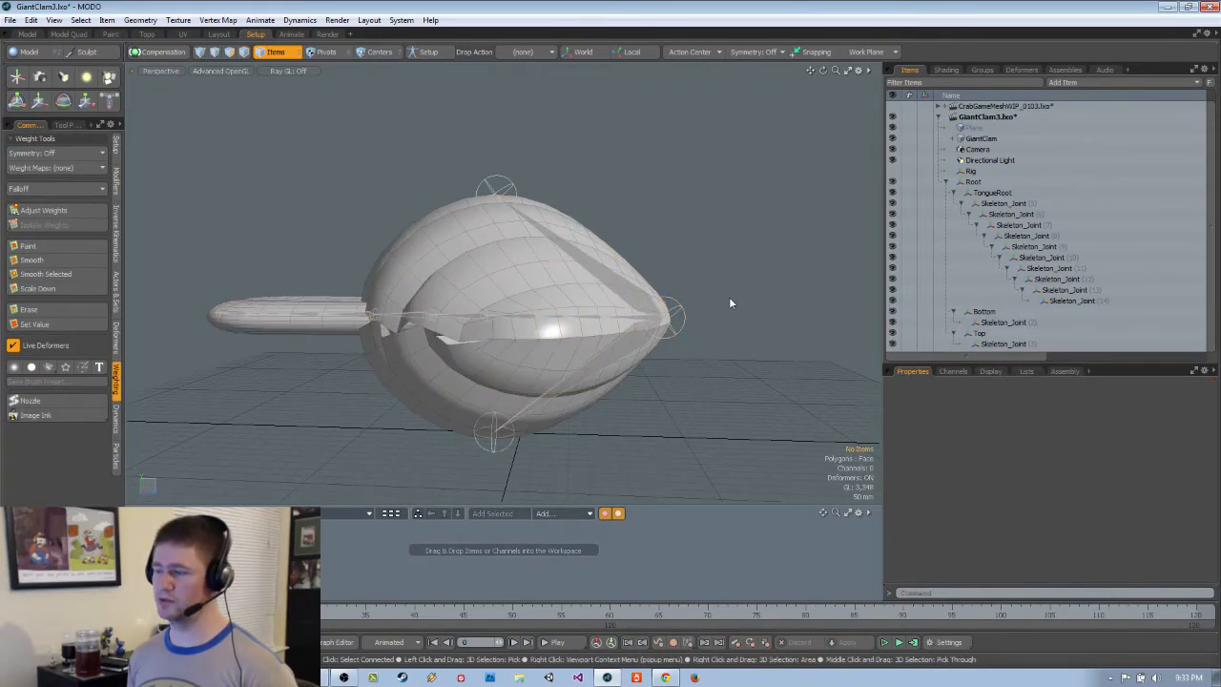
pyautogui.moveTo(1043, 357); pyautogui.dragTo(1045, 444)
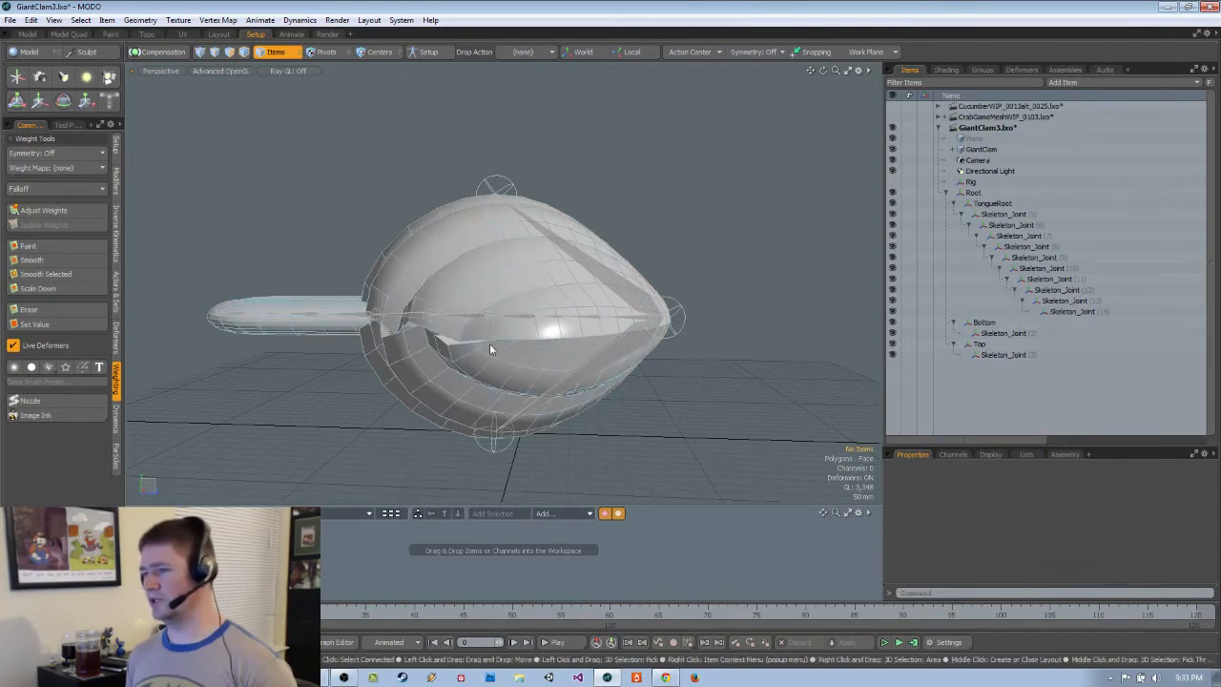
# Select the Bottom joint and all connected lower shell polygons, and assign them to that joint with Adjust Weights
pyautogui.click(513, 367)
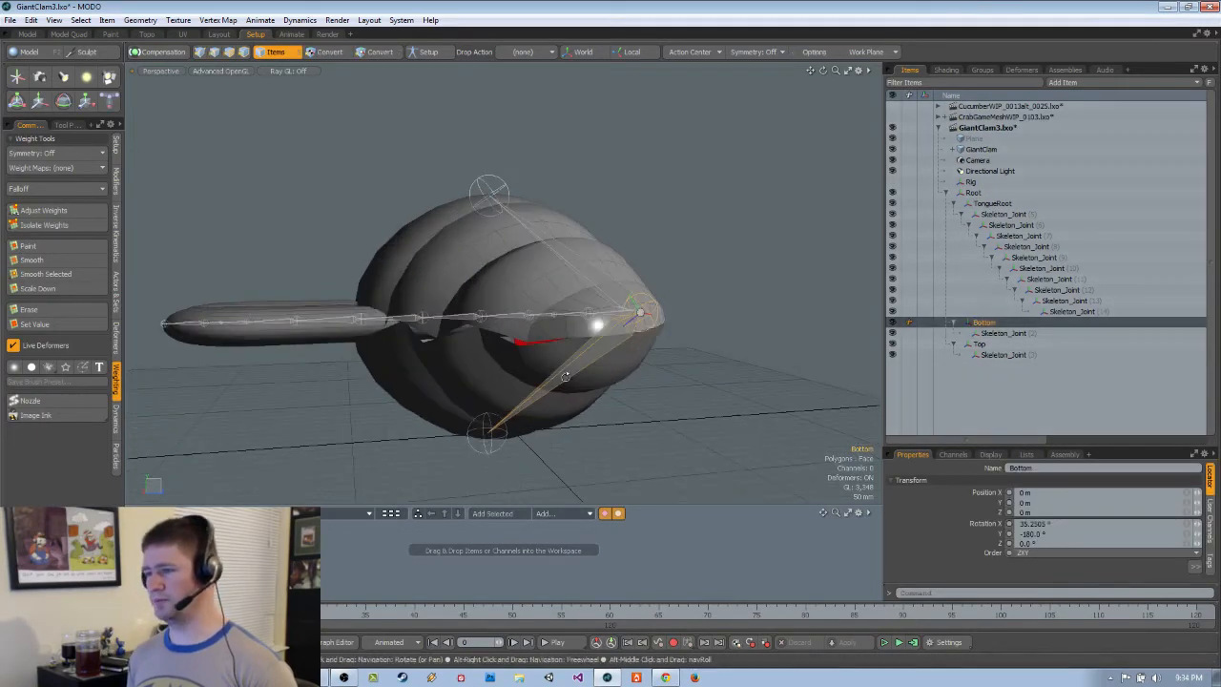
pyautogui.press('2')
pyautogui.keyDown('shift'); pyautogui.click(477, 378); pyautogui.keyUp('shift')
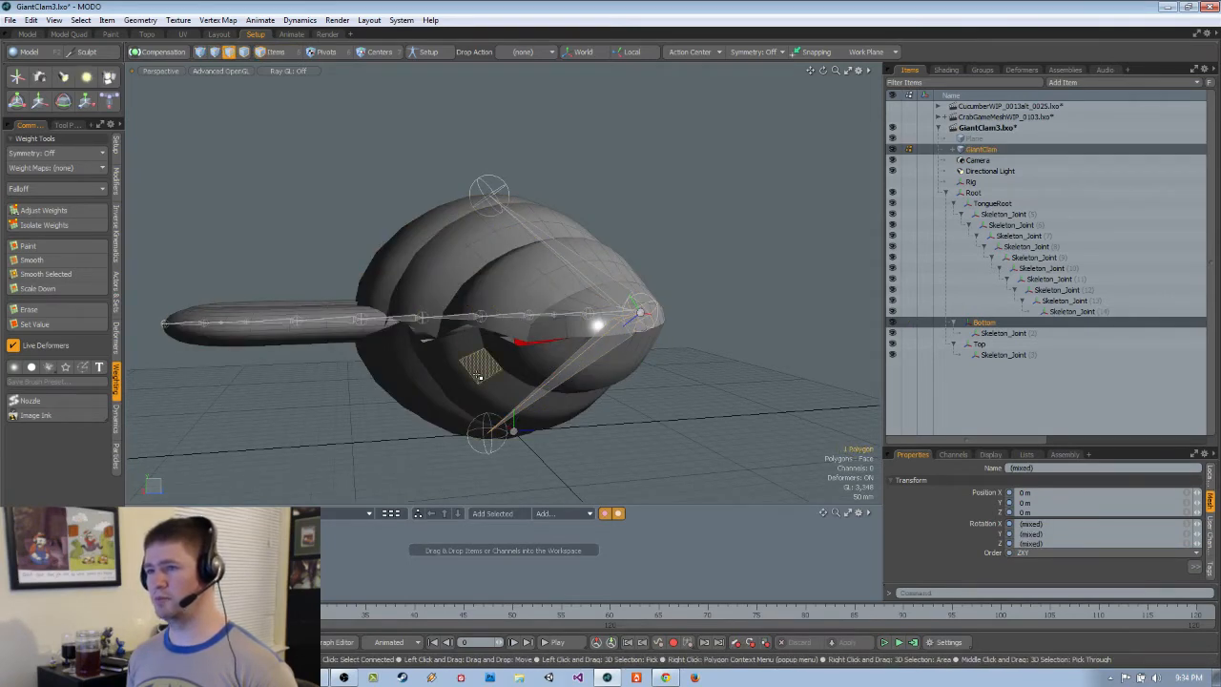
pyautogui.doubleClick(479, 377)
pyautogui.click(72, 212)
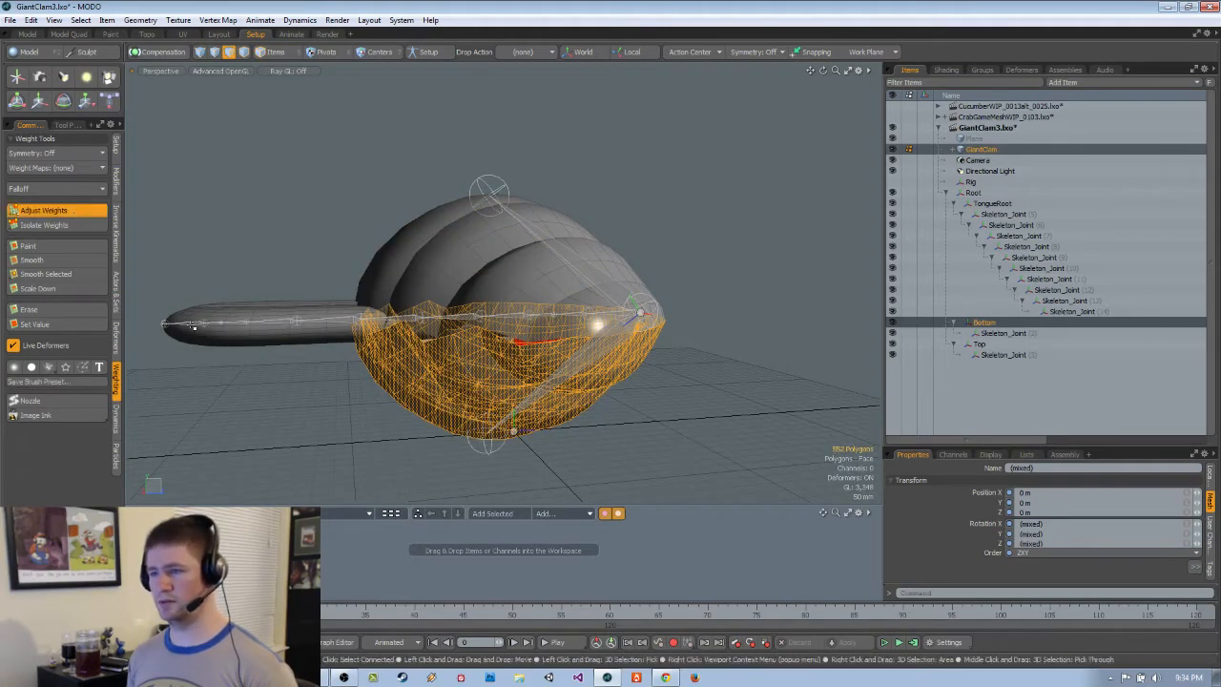
pyautogui.keyDown('alt'); pyautogui.moveTo(422, 437); pyautogui.dragTo(515, 448); pyautogui.keyUp('alt')
pyautogui.press('space')
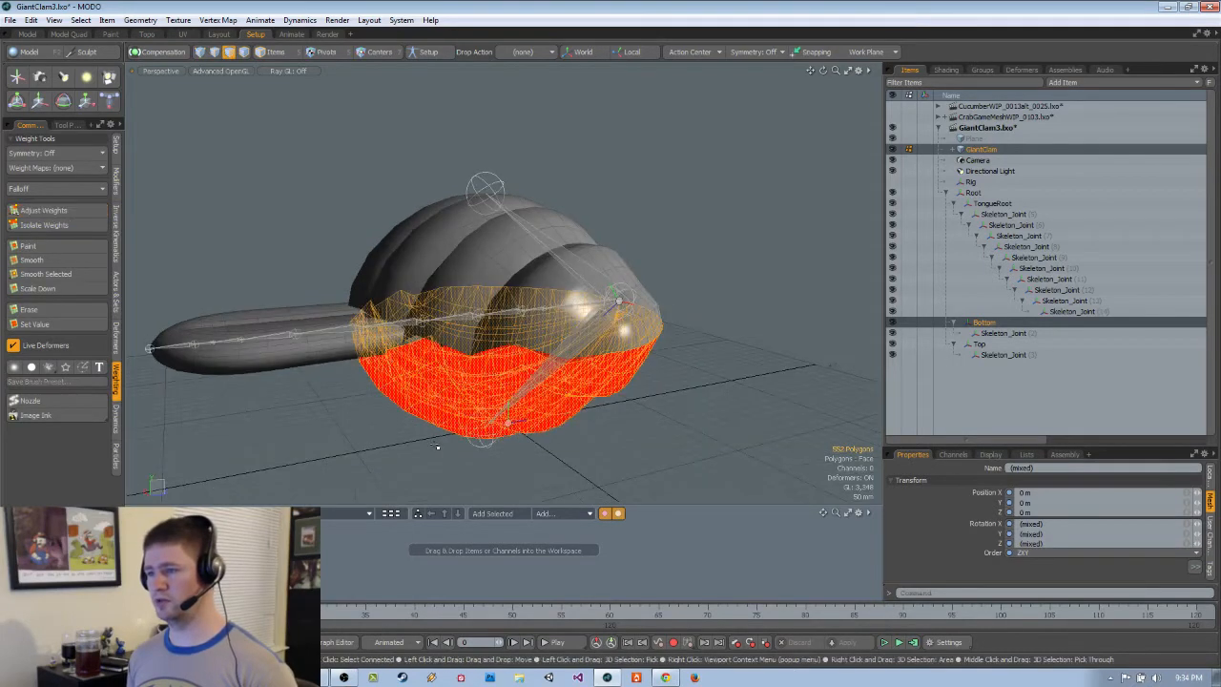
# Clear the polygon selection and examine the TongueRoot joint's position and influence on the clam mesh
pyautogui.click(791, 428)
pyautogui.keyDown('alt'); pyautogui.moveTo(791, 428); pyautogui.dragTo(701, 418); pyautogui.keyUp('alt')
pyautogui.click(1040, 203)
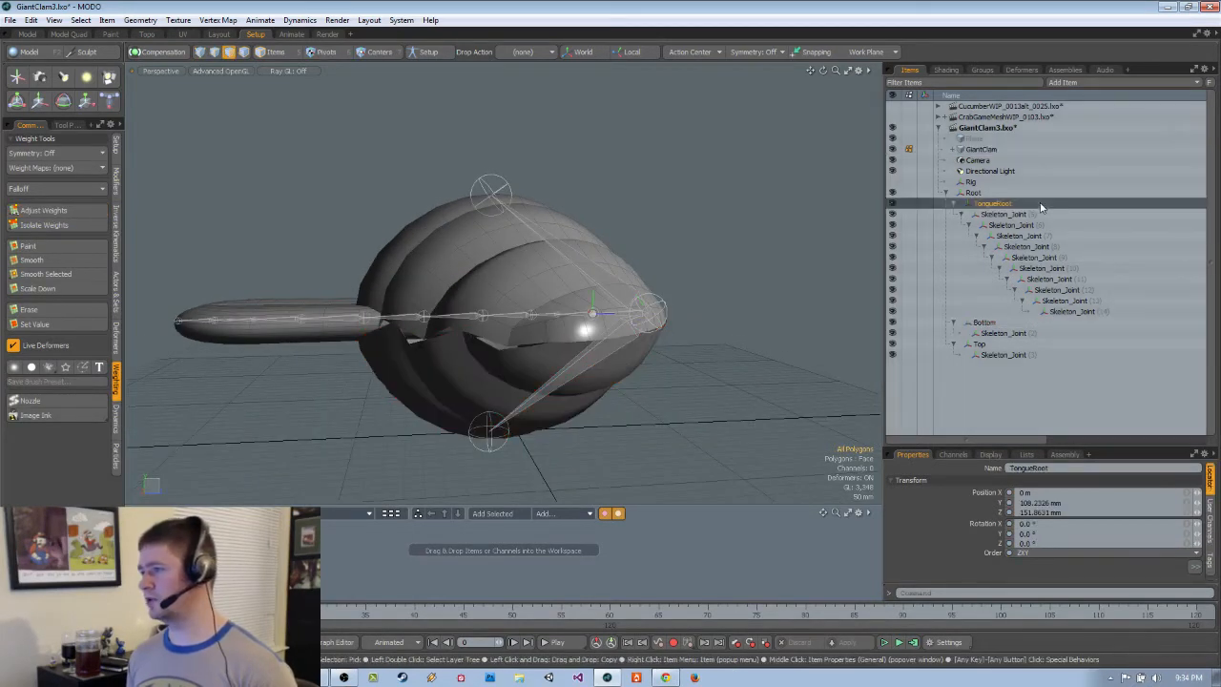
pyautogui.keyDown('alt'); pyautogui.moveTo(668, 363); pyautogui.dragTo(675, 318); pyautogui.keyUp('alt')
pyautogui.press('5')
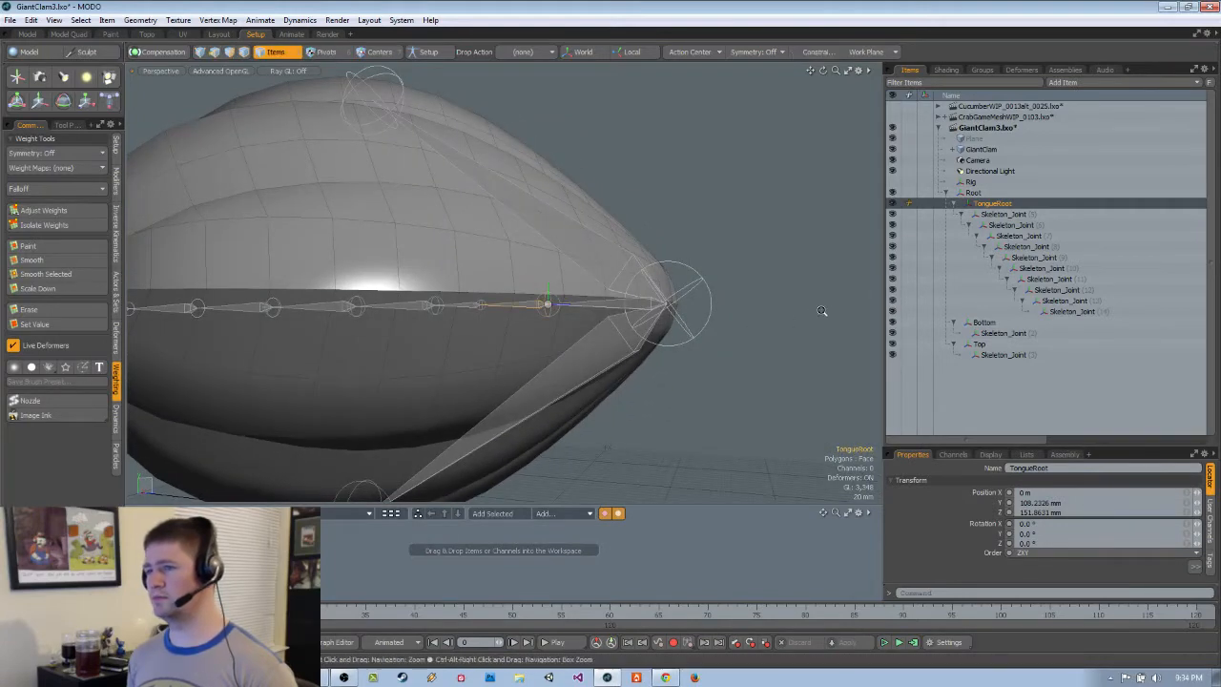
pyautogui.keyDown('alt'); pyautogui.moveTo(828, 308); pyautogui.dragTo(655, 333); pyautogui.keyUp('alt')
pyautogui.press('r')
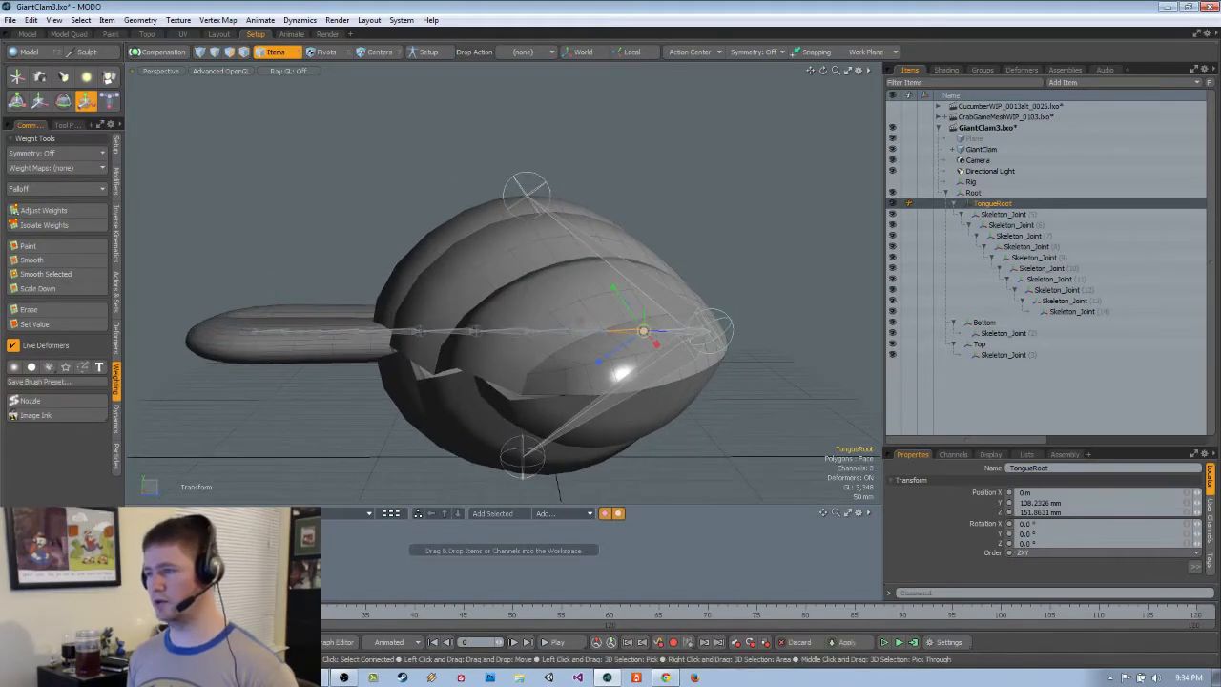
pyautogui.press('q')
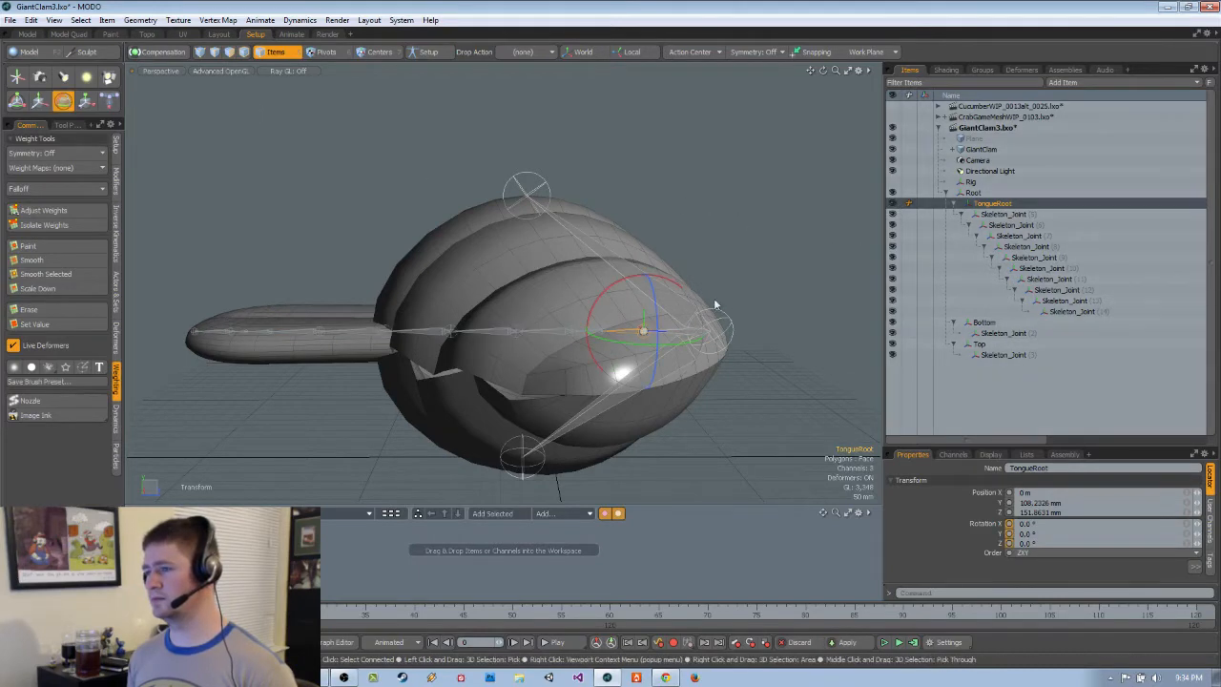
pyautogui.press('e')
pyautogui.click(759, 217)
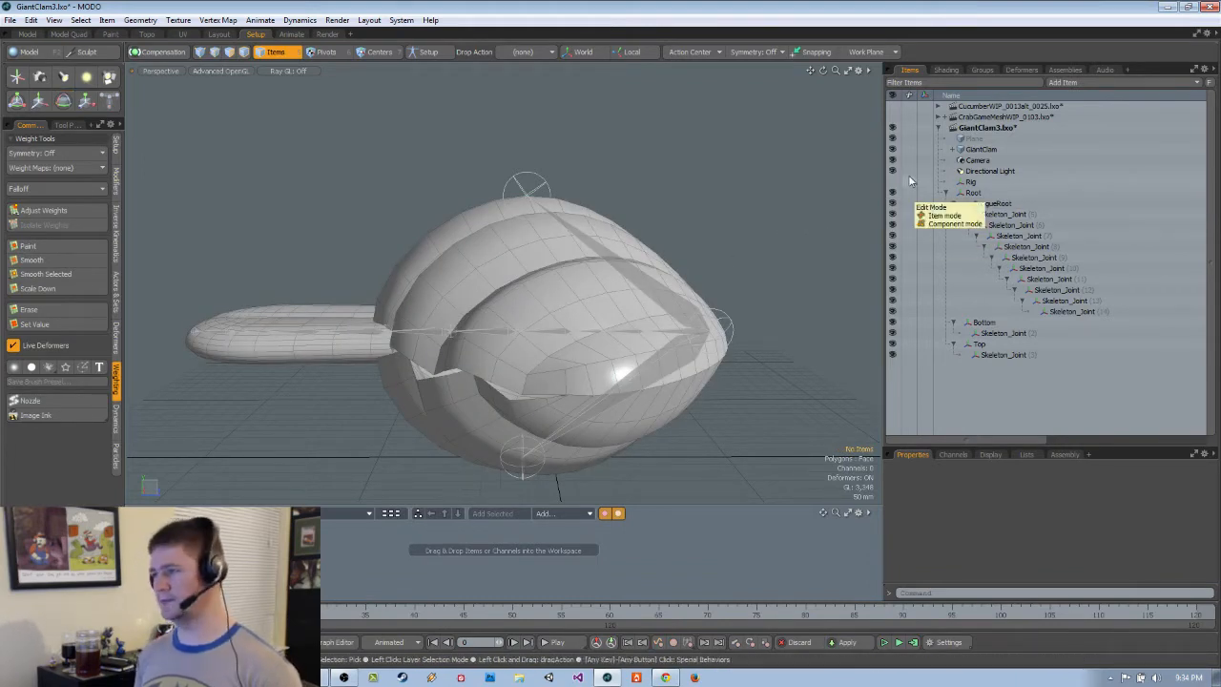
pyautogui.click(1004, 213)
pyautogui.click(994, 204)
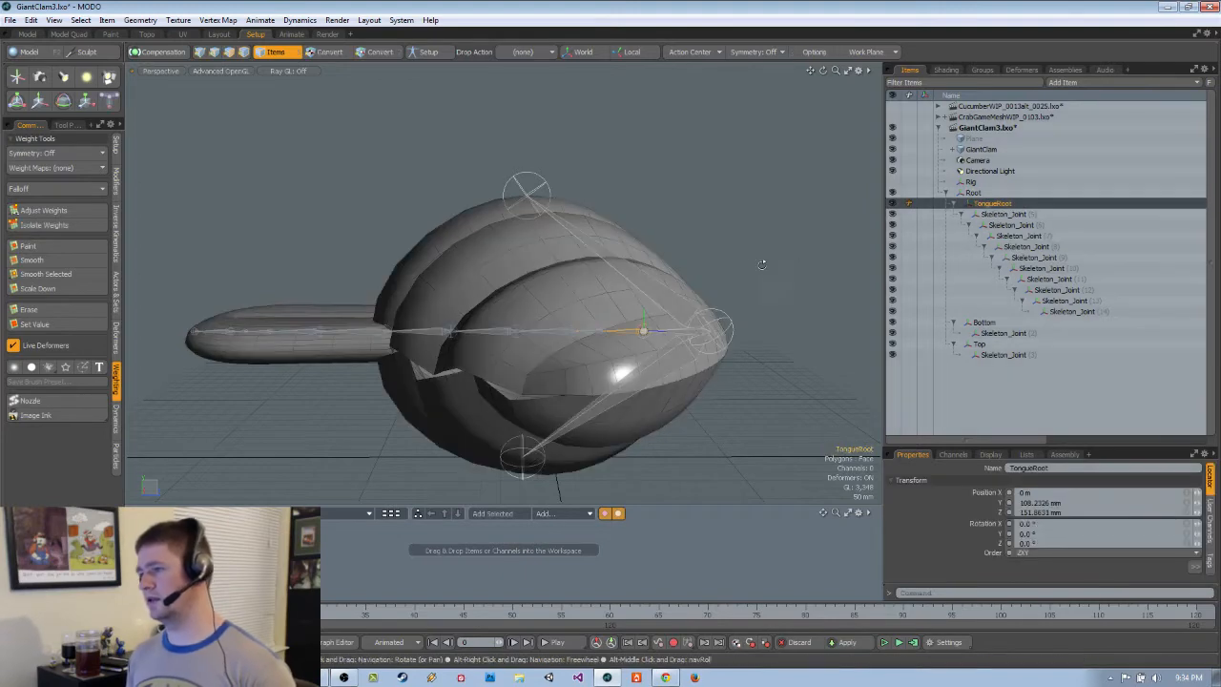
# Select the tongue's connected polygons in the GiantClam mesh and hide the rest of the mesh to isolate it
pyautogui.click(981, 149)
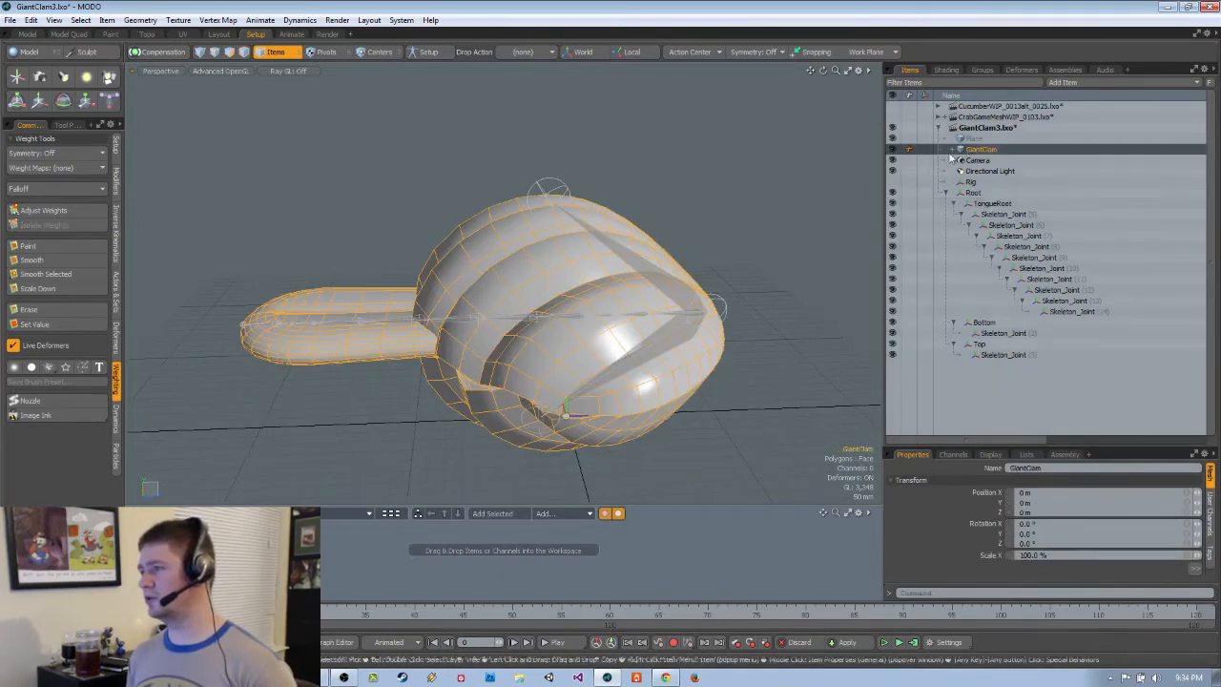
pyautogui.press('1')
pyautogui.doubleClick(358, 303)
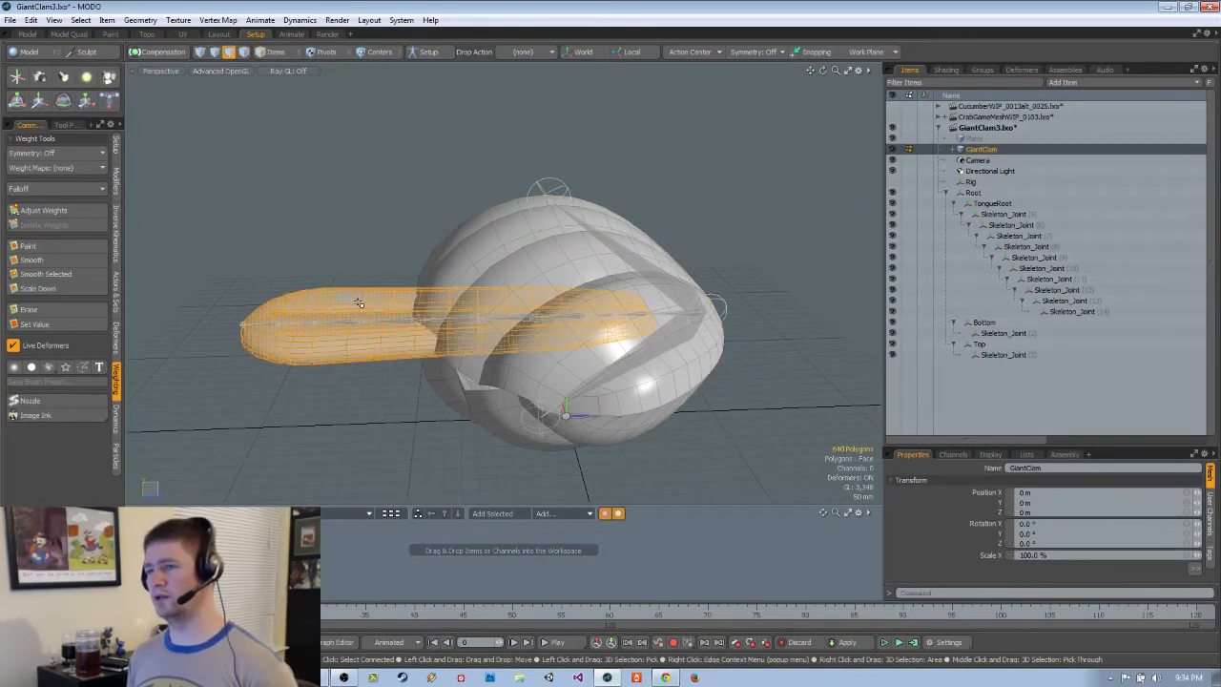
pyautogui.press('[')
pyautogui.press('h')
pyautogui.keyDown('alt'); pyautogui.moveTo(359, 303); pyautogui.dragTo(369, 355); pyautogui.keyUp('alt')
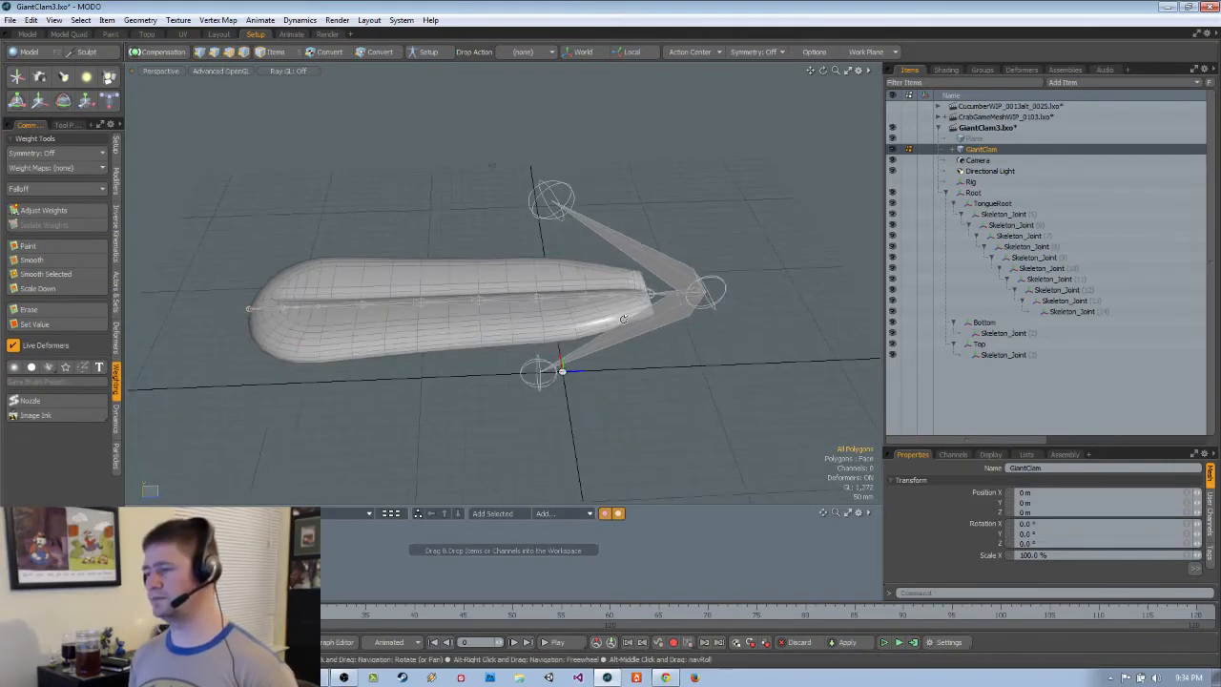
# Examine how the TongueRoot joint lines up with the base of the isolated tongue from several angles
pyautogui.click(1002, 203)
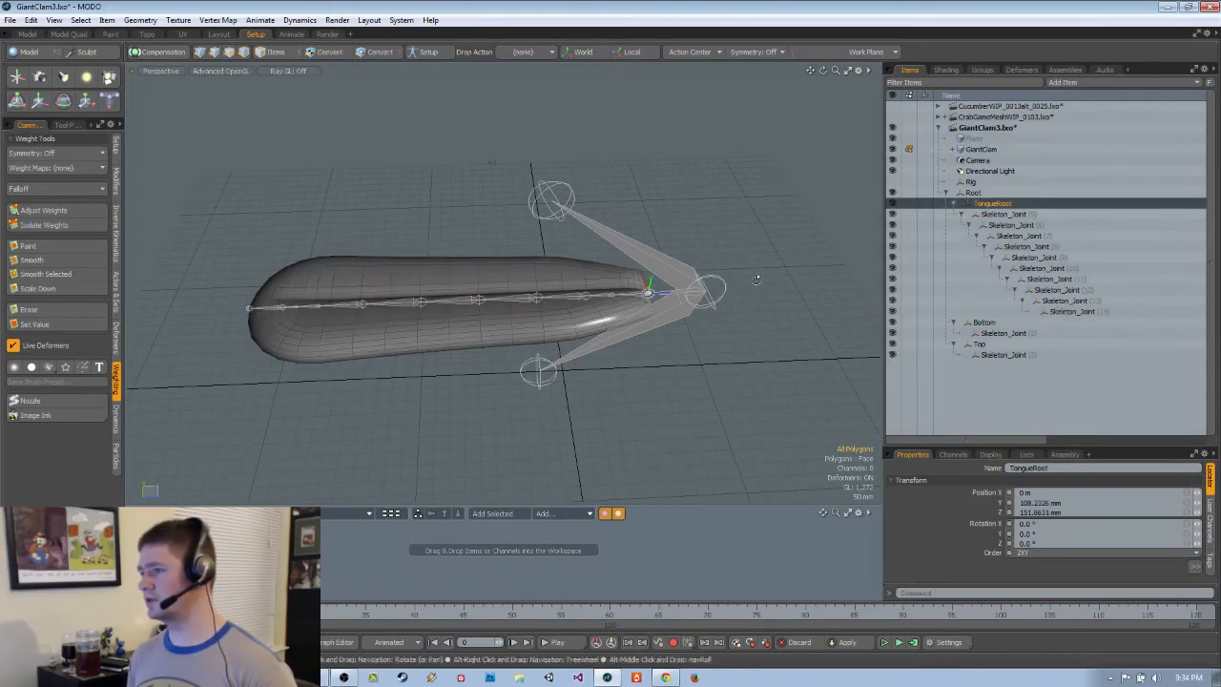
pyautogui.scroll(5, 721, 301)
pyautogui.keyDown('alt'); pyautogui.moveTo(762, 343); pyautogui.dragTo(668, 394); pyautogui.keyUp('alt')
pyautogui.press('5')
pyautogui.scroll(-3, 744, 315)
pyautogui.scroll(3, 691, 335)
pyautogui.hotkey('ctrl', 'space')
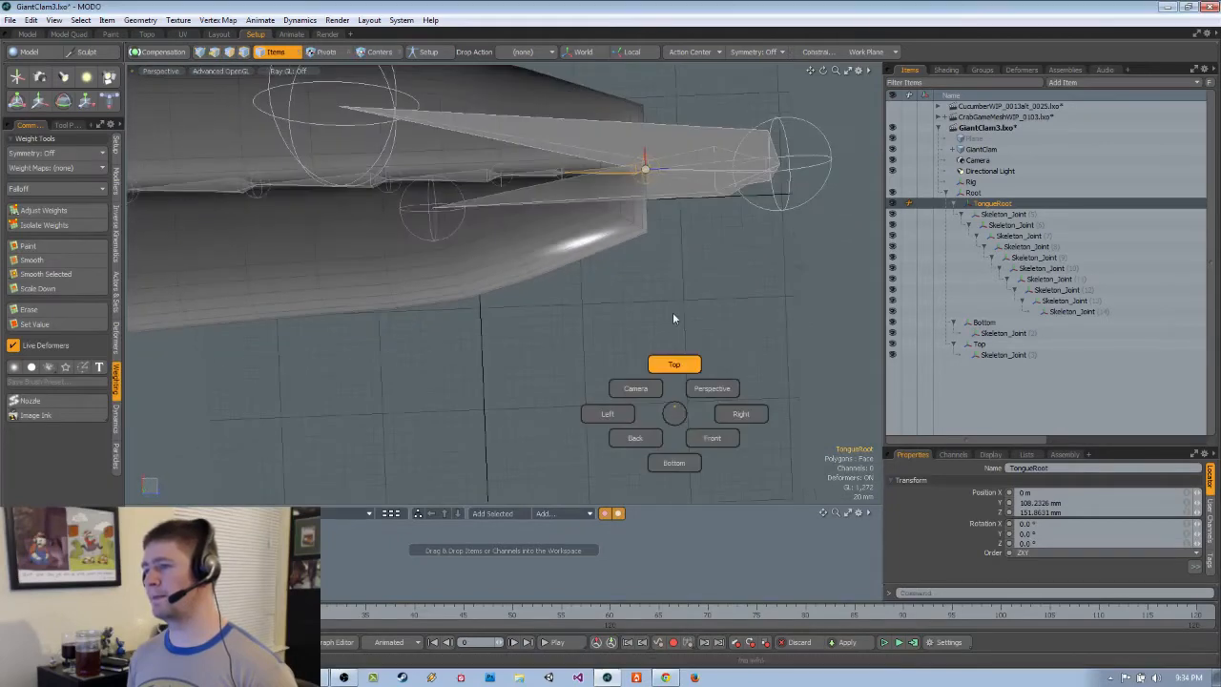
pyautogui.click(670, 359)
pyautogui.keyDown('alt'); pyautogui.moveTo(640, 318); pyautogui.dragTo(629, 406); pyautogui.keyUp('alt')
pyautogui.scroll(-3, 530, 295)
pyautogui.scroll(3, 592, 325)
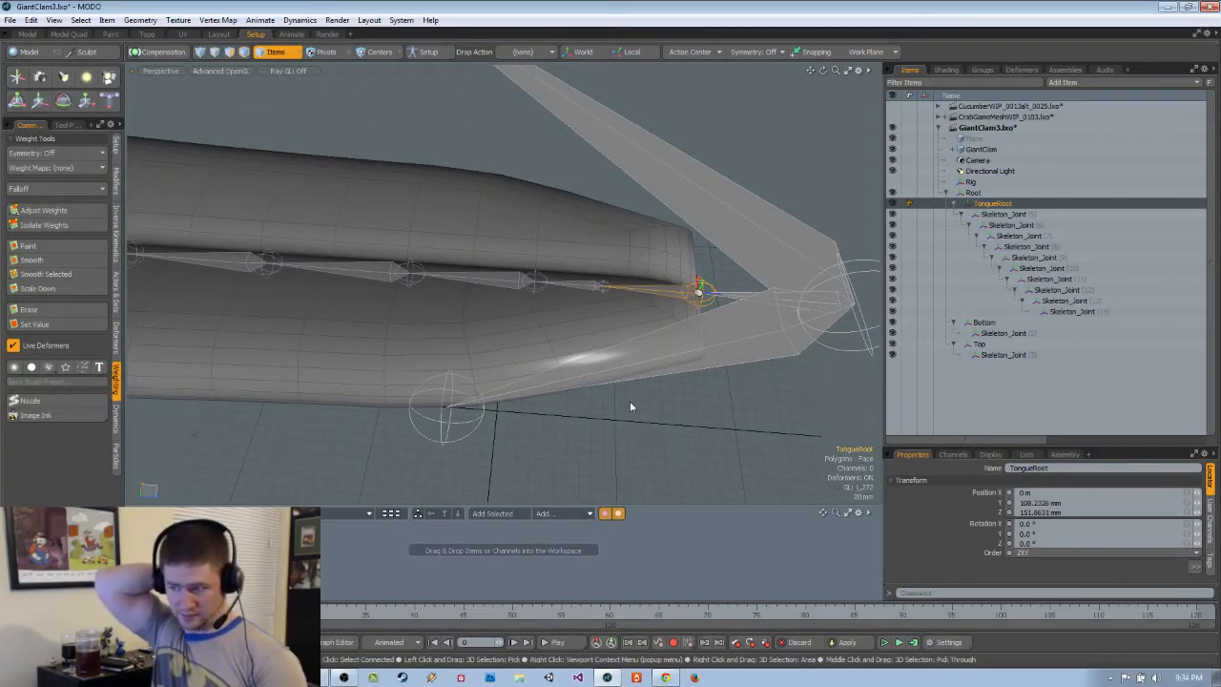
# Select Skeleton_Joint (13) near the tongue tip and, with a changed lasso style, select the tip's vertices in the Top view
pyautogui.keyDown('alt'); pyautogui.moveTo(630, 407); pyautogui.dragTo(1006, 306); pyautogui.keyUp('alt')
pyautogui.scroll(4, 477, 293)
pyautogui.click(475, 293)
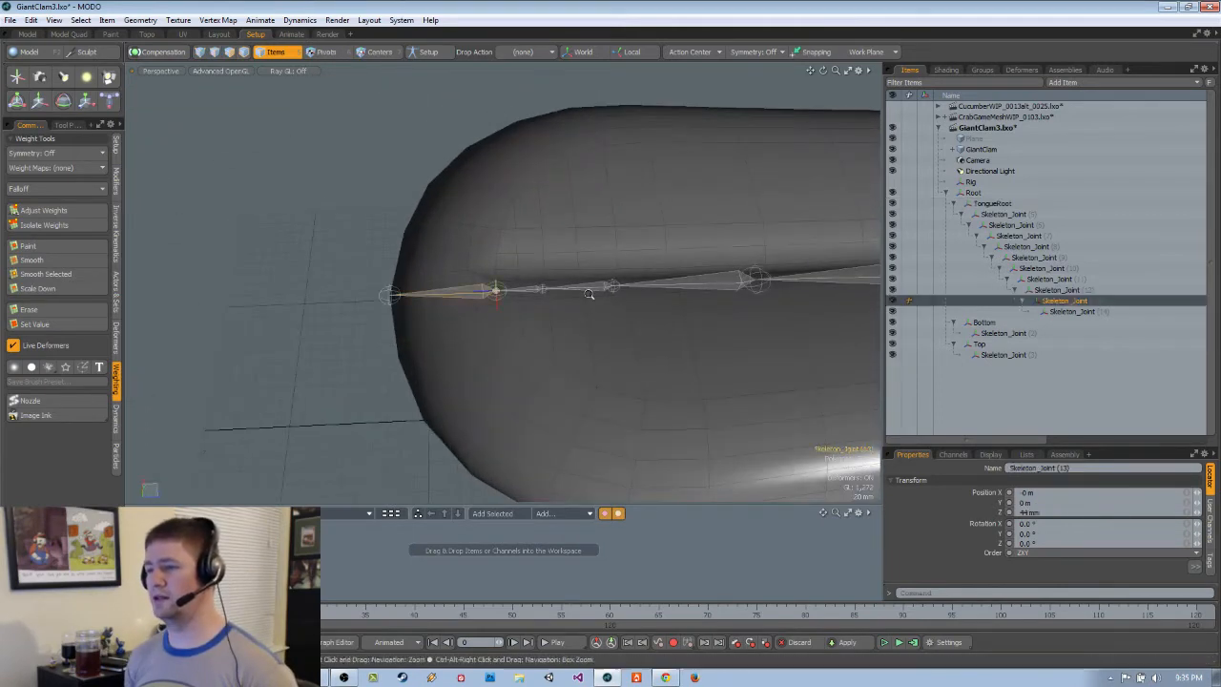
pyautogui.scroll(2, 530, 301)
pyautogui.keyDown('alt'); pyautogui.moveTo(529, 301); pyautogui.dragTo(585, 265); pyautogui.keyUp('alt')
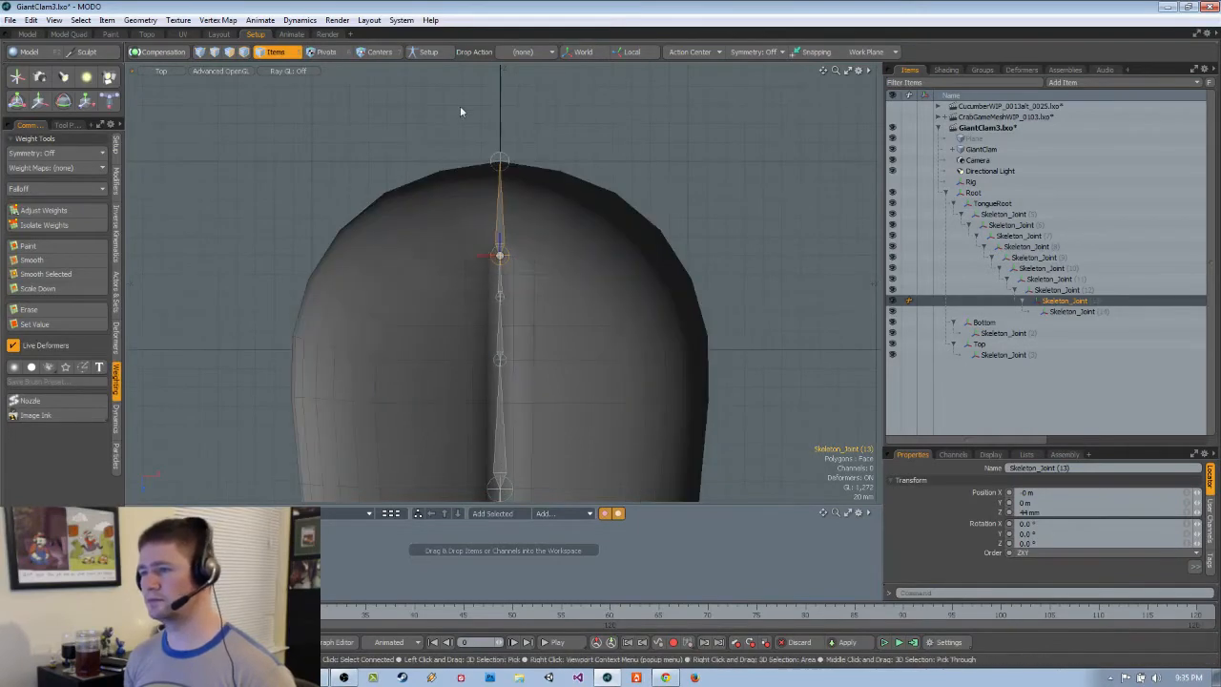
pyautogui.click(81, 21)
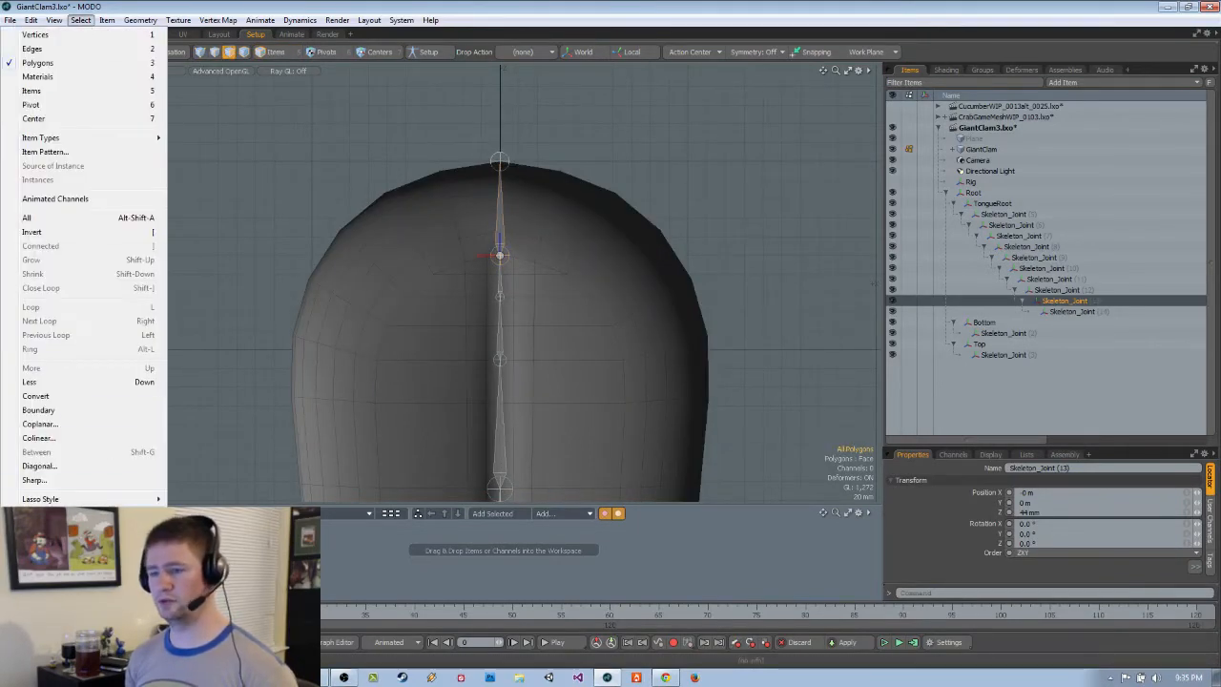
pyautogui.click(195, 498)
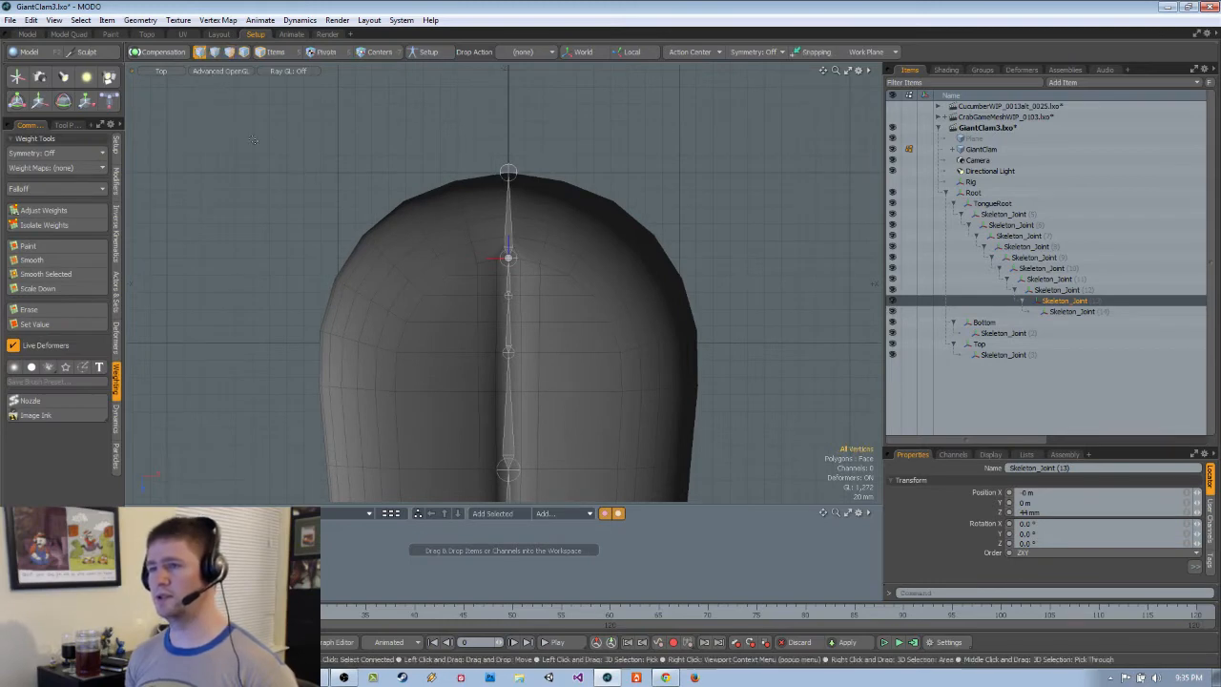
pyautogui.moveTo(221, 107); pyautogui.dragTo(881, 272)
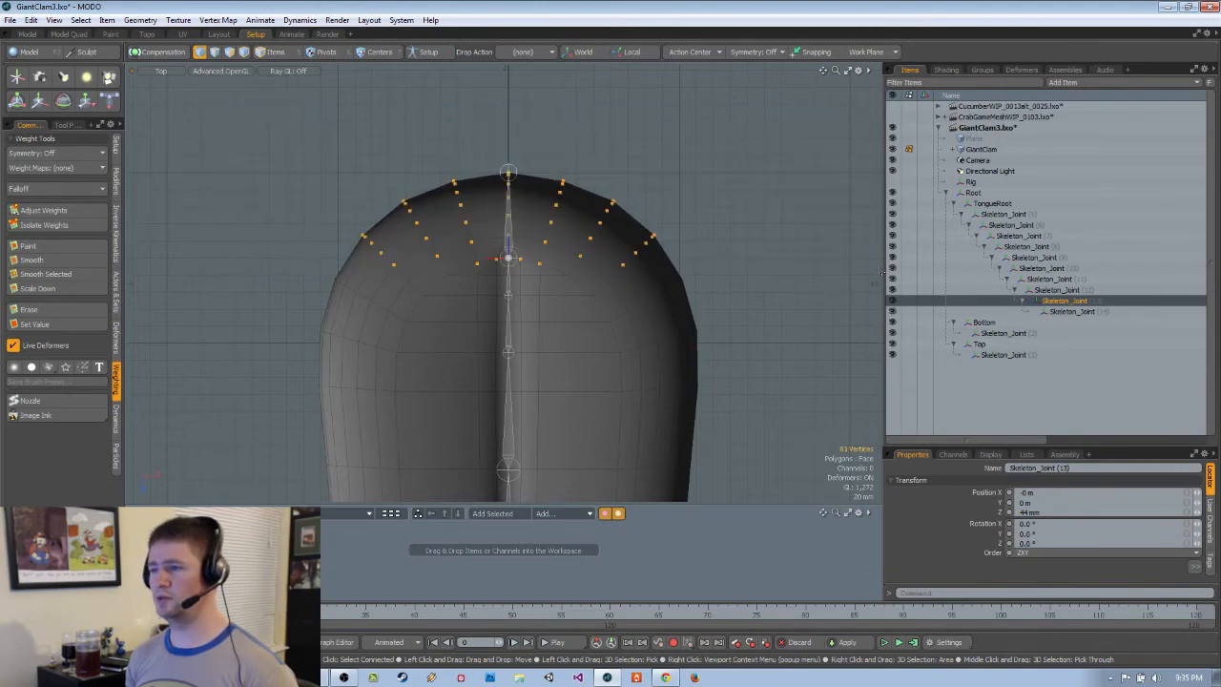
# Select Skeleton_Joint (12) behind the tongue tip and compare its position with the surrounding edge loops
pyautogui.keyDown('ctrl'); pyautogui.keyDown('alt'); pyautogui.moveTo(505, 259); pyautogui.dragTo(466, 292); pyautogui.keyUp('alt'); pyautogui.keyUp('ctrl')
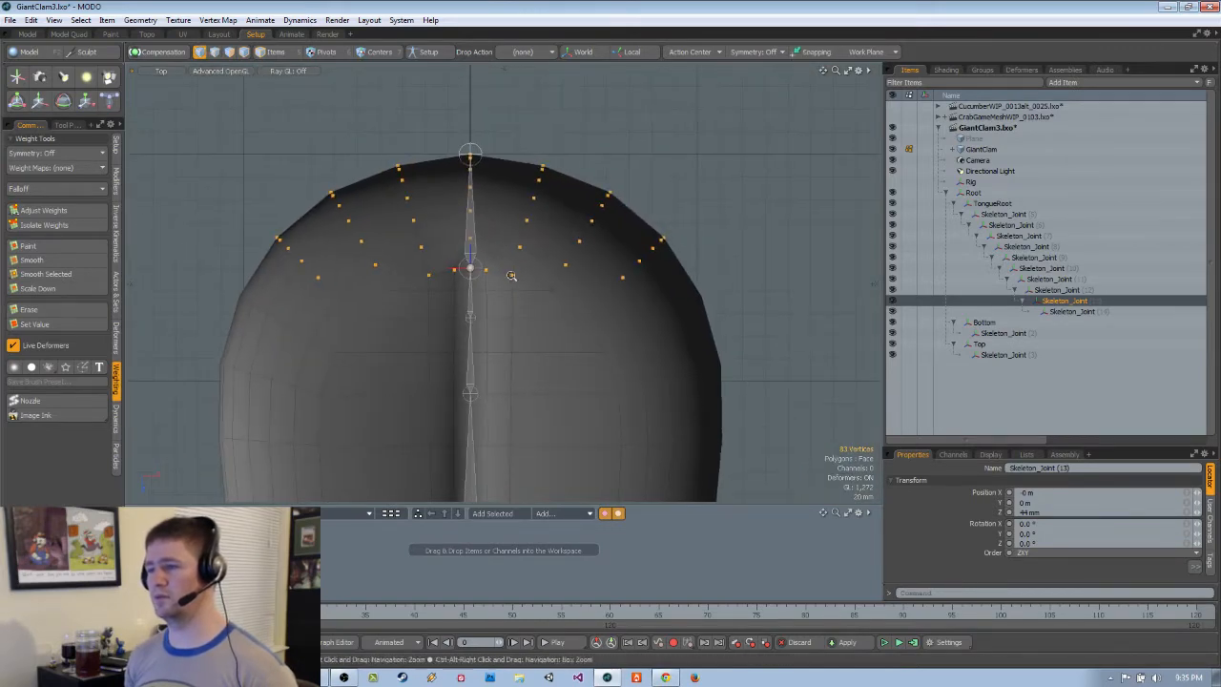
pyautogui.press('5')
pyautogui.click(470, 251)
pyautogui.keyDown('ctrl'); pyautogui.keyDown('alt'); pyautogui.moveTo(535, 273); pyautogui.dragTo(580, 292); pyautogui.keyUp('alt'); pyautogui.keyUp('ctrl')
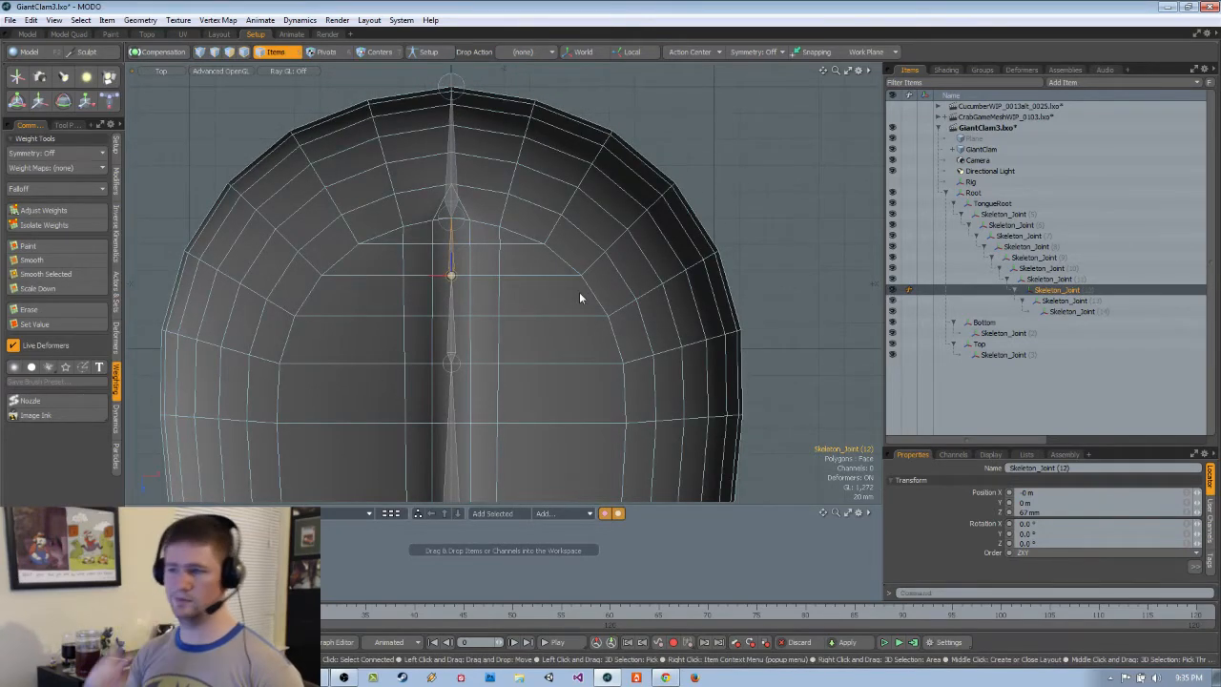
pyautogui.keyDown('ctrl'); pyautogui.keyDown('alt'); pyautogui.moveTo(578, 294); pyautogui.dragTo(526, 284); pyautogui.keyUp('alt'); pyautogui.keyUp('ctrl')
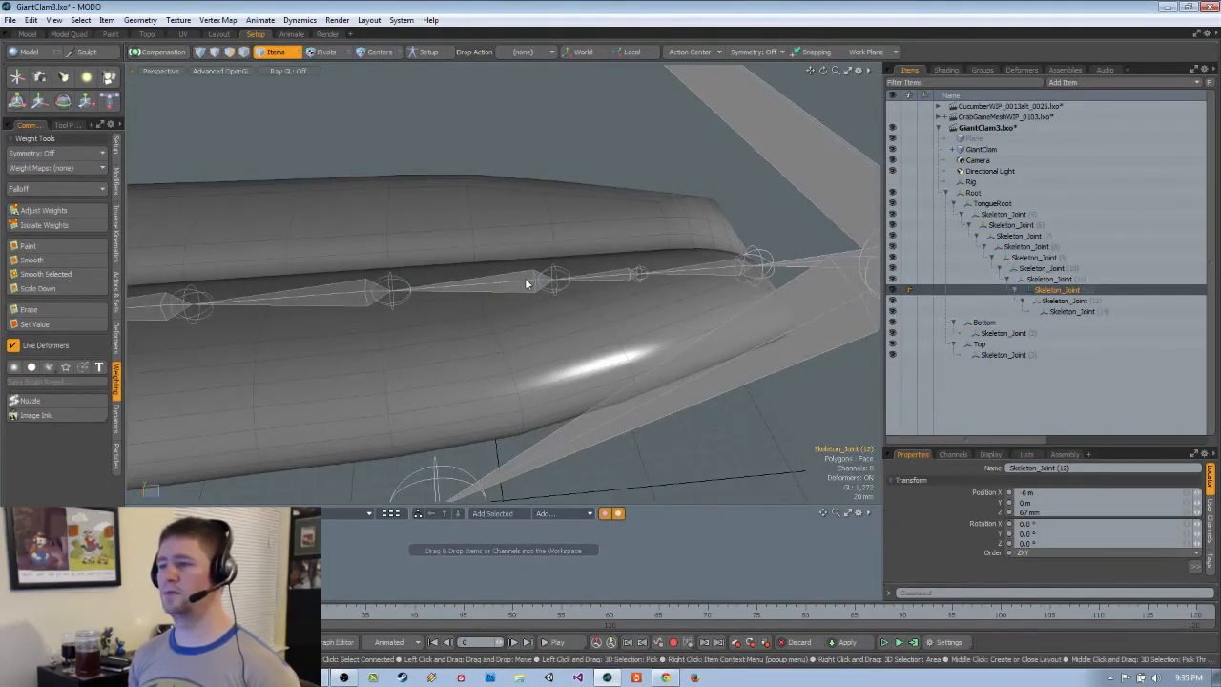
# Inspect Skeleton_Joint (6) against the tongue's tapered base in the Top view, then clear the joint selection
pyautogui.press('`')
pyautogui.click(567, 254)
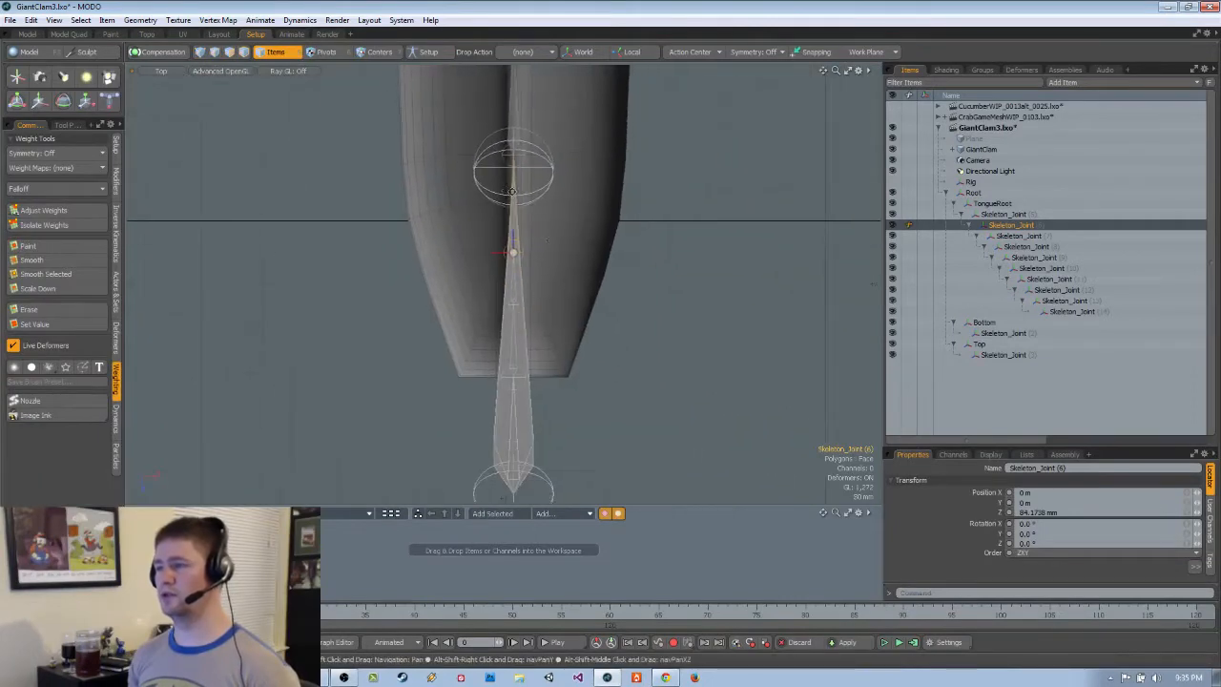
pyautogui.hotkey('ctrl', 'space')
pyautogui.keyDown('ctrl'); pyautogui.keyDown('alt'); pyautogui.moveTo(529, 248); pyautogui.dragTo(446, 283); pyautogui.keyUp('alt'); pyautogui.keyUp('ctrl')
pyautogui.click(607, 259)
pyautogui.hotkey('ctrl', 'space')
pyautogui.click(449, 249)
pyautogui.keyDown('alt'); pyautogui.keyDown('shift'); pyautogui.moveTo(480, 204); pyautogui.dragTo(511, 302); pyautogui.keyUp('shift'); pyautogui.keyUp('alt')
pyautogui.keyDown('alt'); pyautogui.keyDown('shift'); pyautogui.moveTo(511, 303); pyautogui.dragTo(479, 314); pyautogui.keyUp('shift'); pyautogui.keyUp('alt')
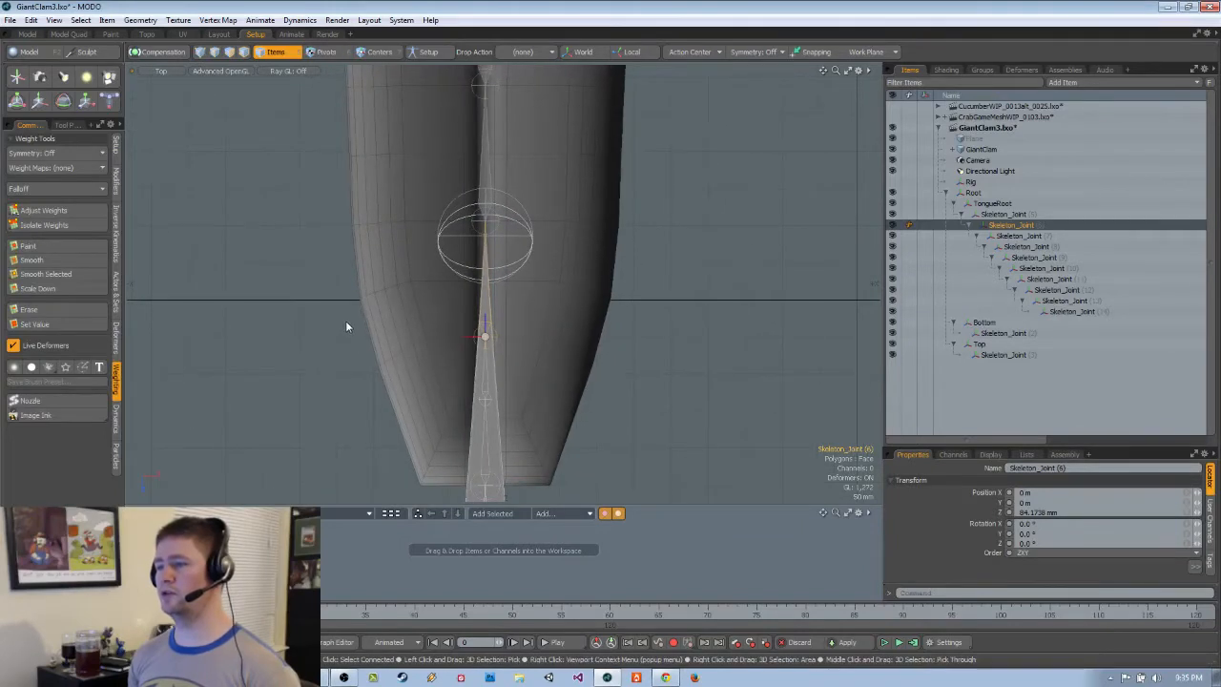
pyautogui.moveTo(345, 321); pyautogui.dragTo(302, 337, button='right')
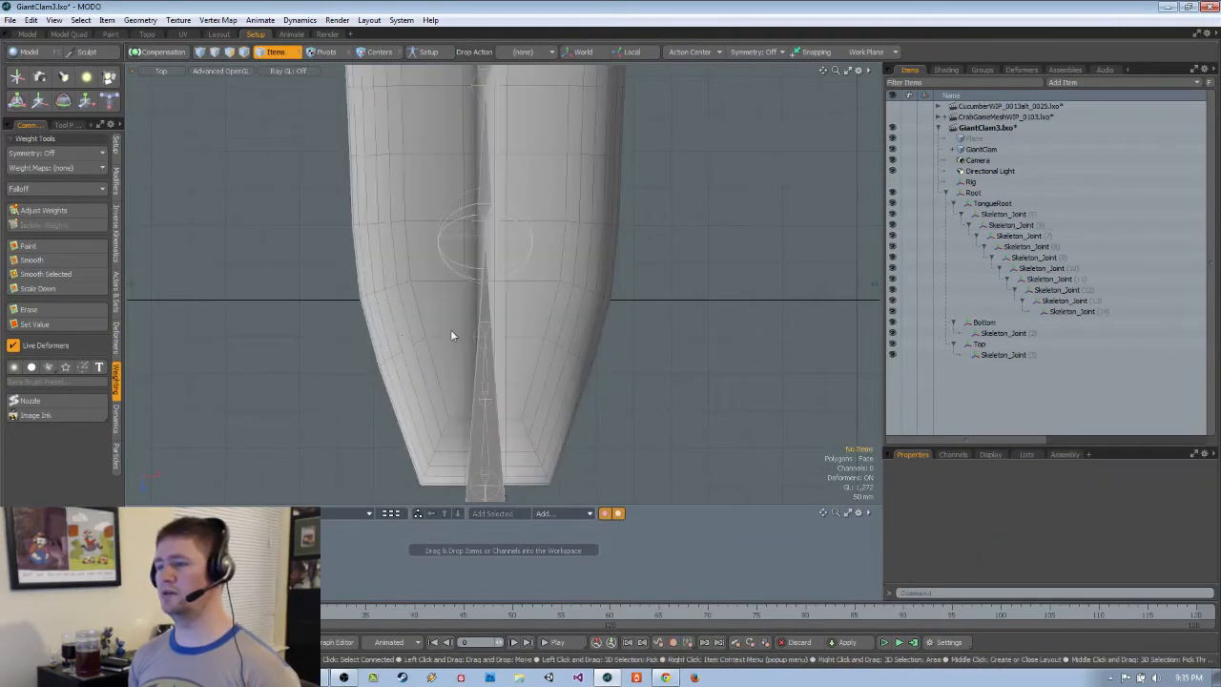
# Select Skeleton_Joint (5) near the tongue's base and compare its position with the surrounding edge loops in the Top view
pyautogui.keyDown('alt'); pyautogui.moveTo(496, 332); pyautogui.dragTo(605, 315); pyautogui.keyUp('alt')
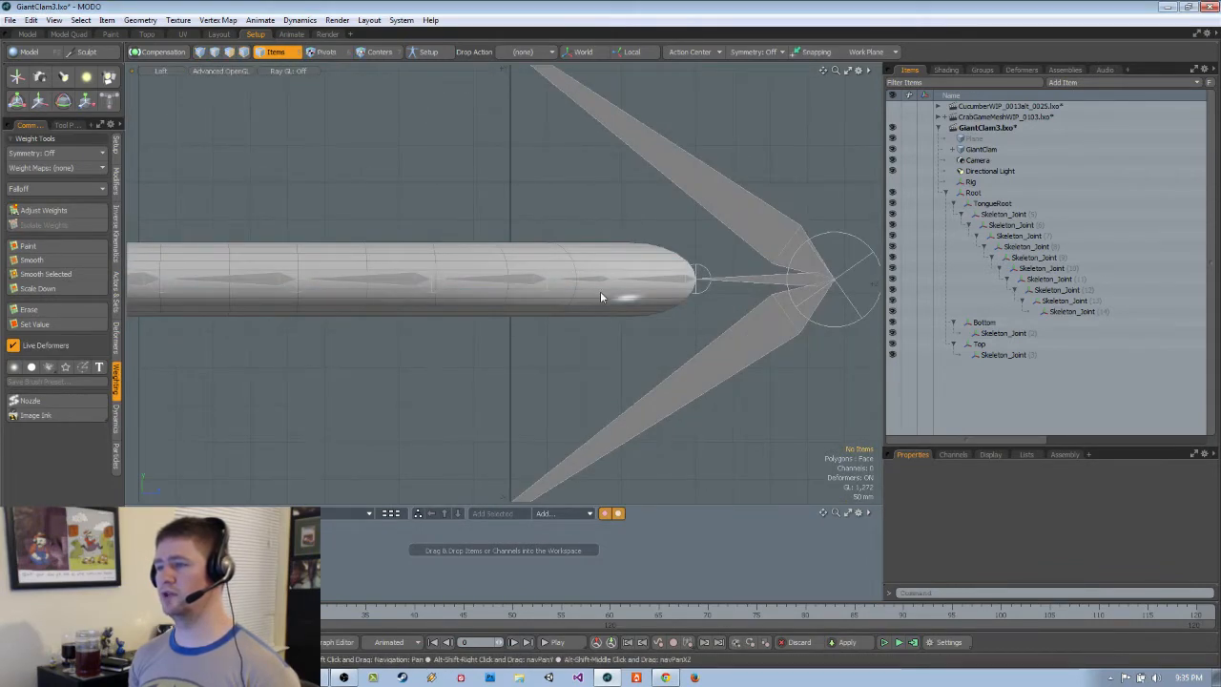
pyautogui.click(594, 282)
pyautogui.hotkey('ctrl', 'space')
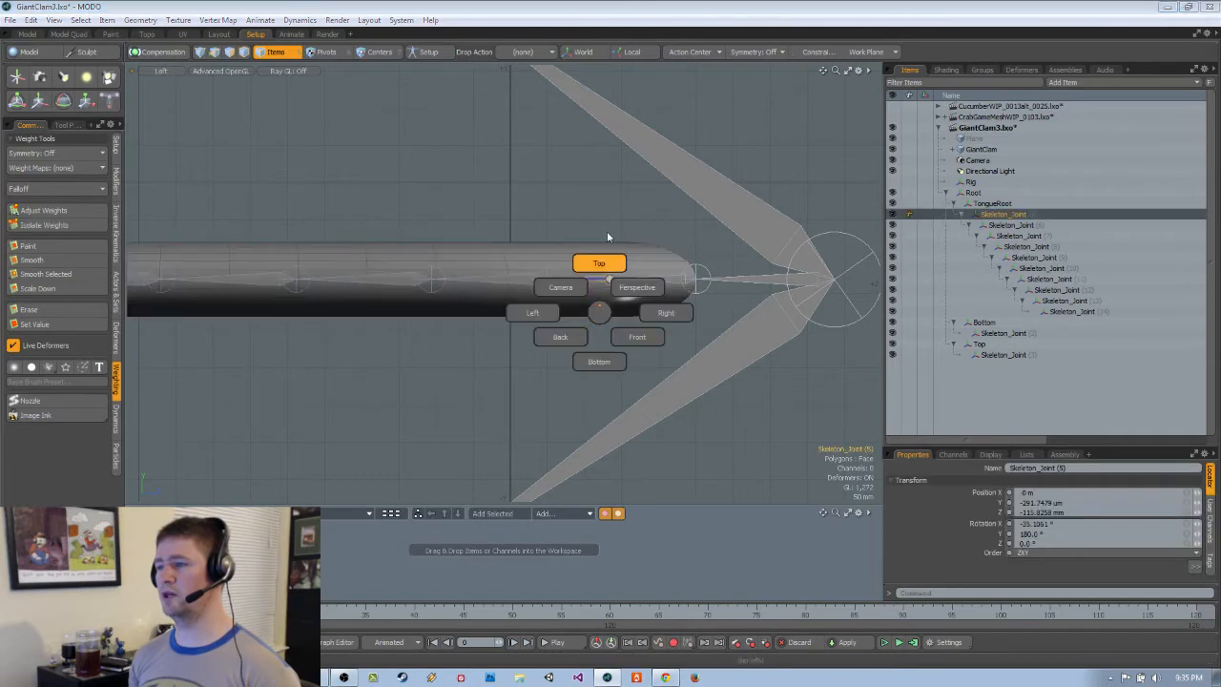
pyautogui.click(607, 237)
pyautogui.hotkey('ctrl', 'space')
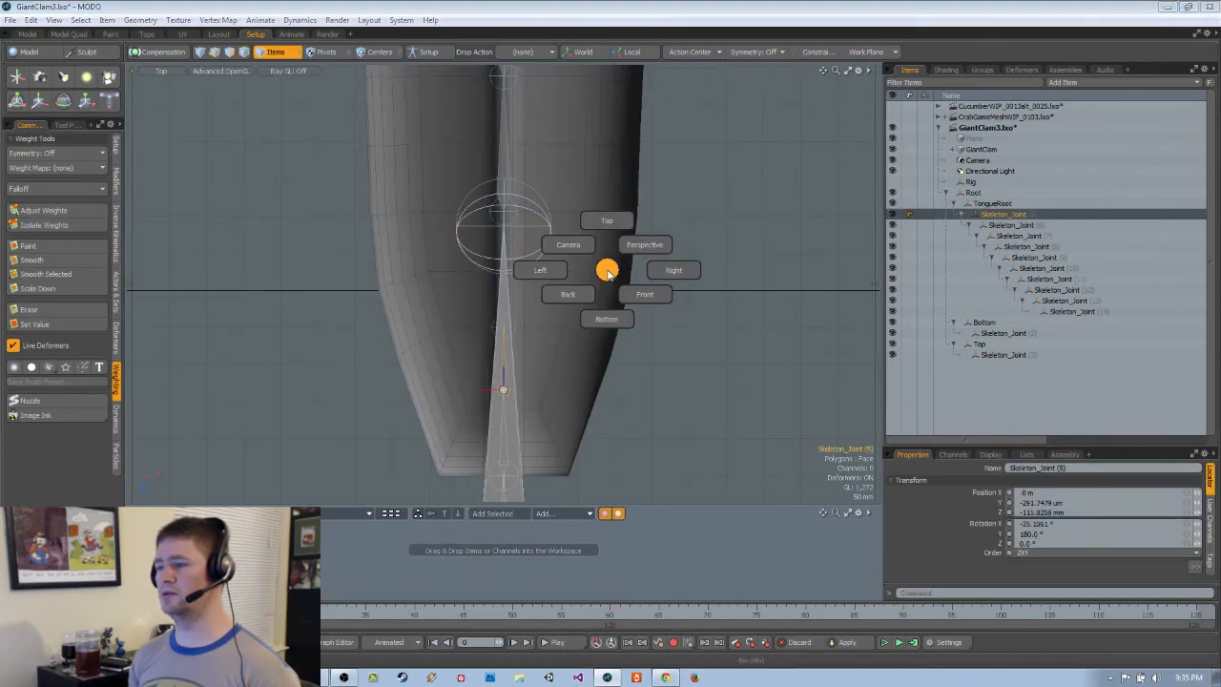
pyautogui.click(630, 262)
# Select Skeleton_Joint (6) together with the GiantClam mesh and show the tapered tongue base in the Top view
pyautogui.click(531, 283)
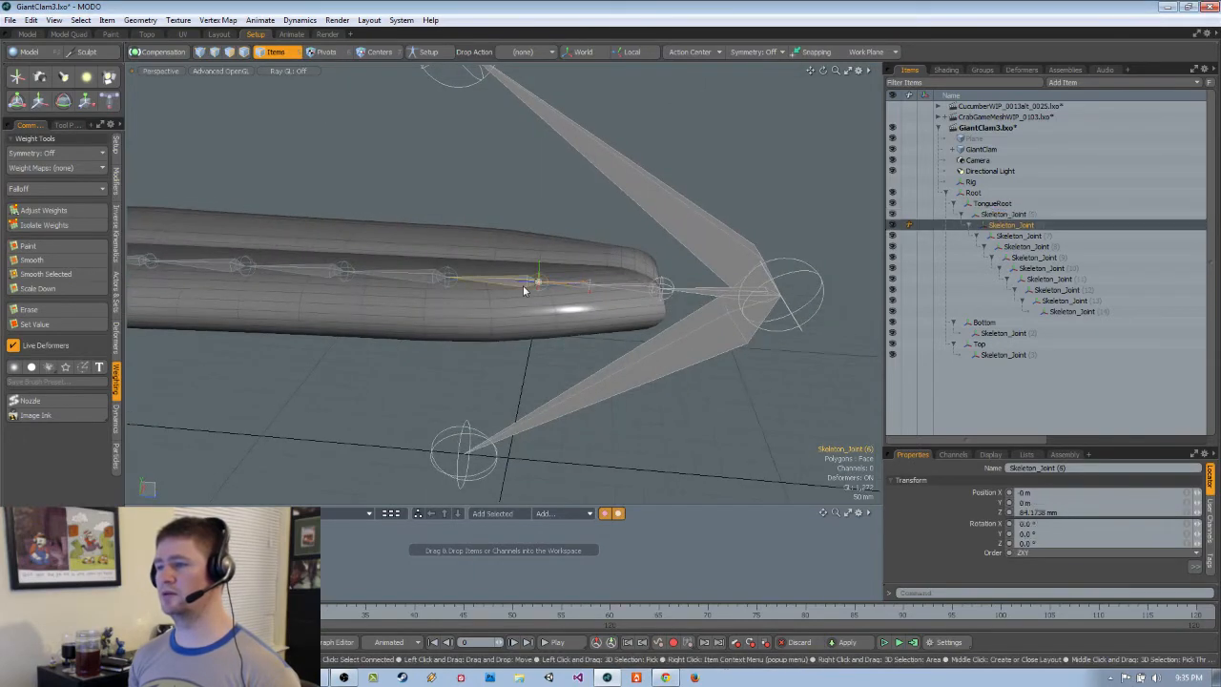
pyautogui.hotkey('ctrl', 'space')
pyautogui.click(522, 213)
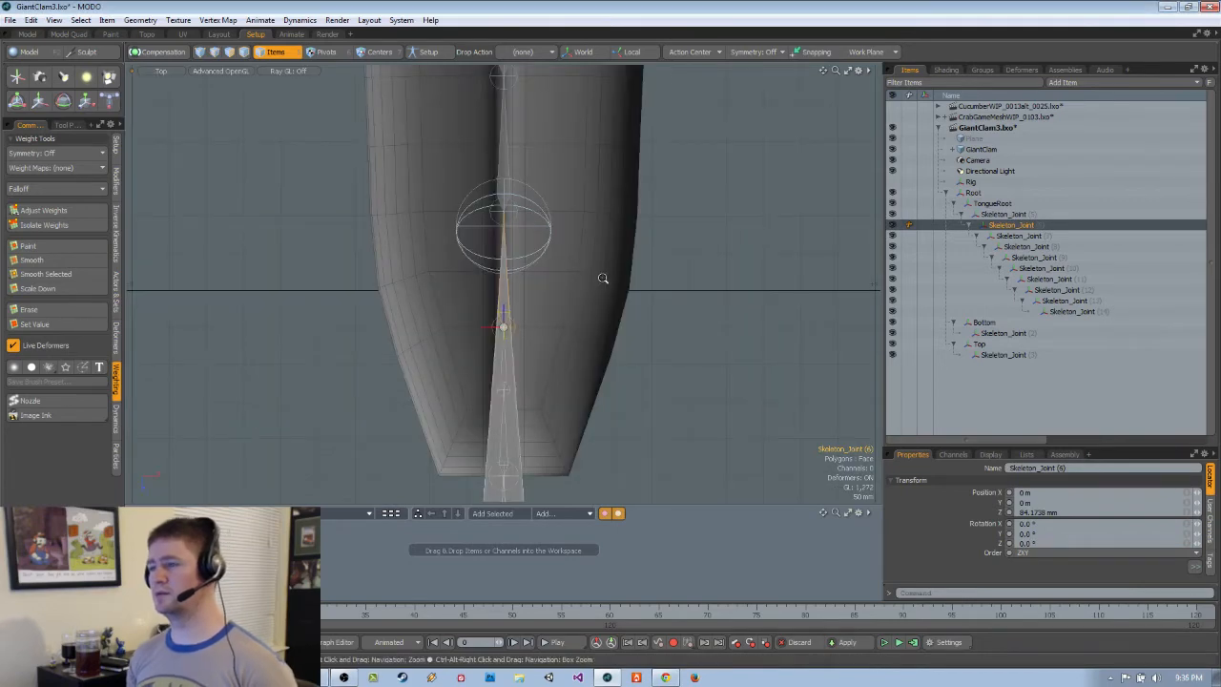
pyautogui.keyDown('ctrl'); pyautogui.keyDown('alt'); pyautogui.moveTo(603, 278); pyautogui.dragTo(603, 298); pyautogui.keyUp('alt'); pyautogui.keyUp('ctrl')
pyautogui.keyDown('ctrl'); pyautogui.click(997, 149); pyautogui.keyUp('ctrl')
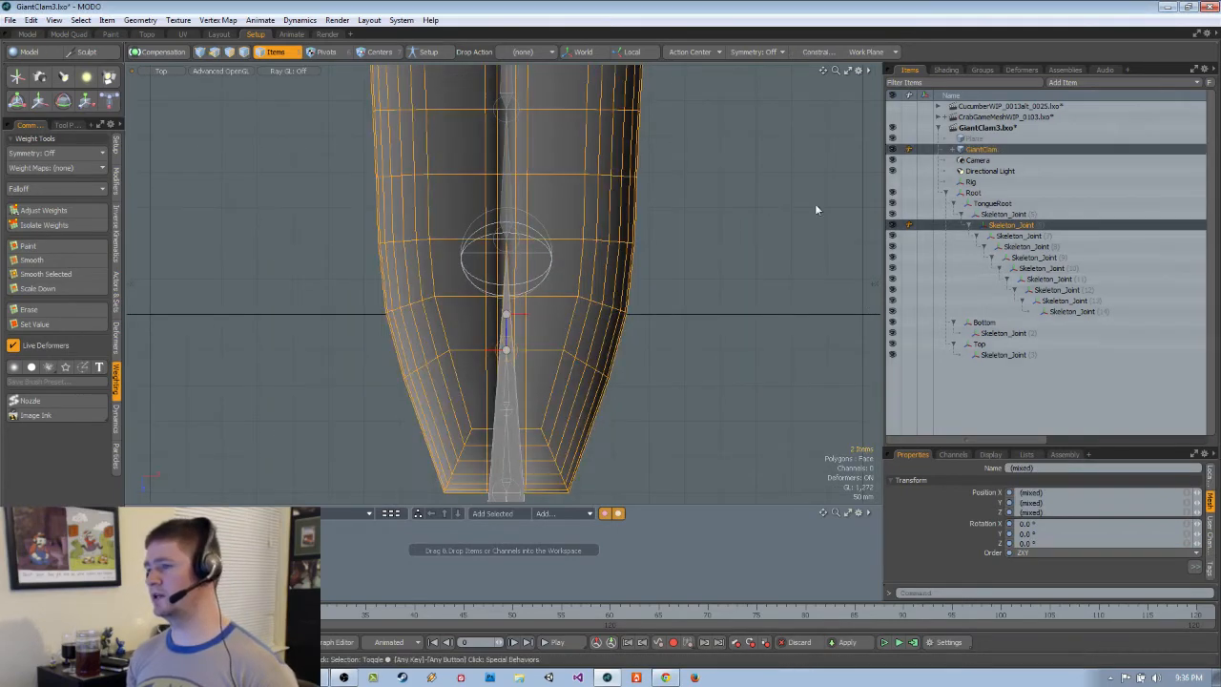
# Select the ring of tongue vertices around Skeleton_Joint (6) and check the selection in the Perspective view
pyautogui.click(200, 52)
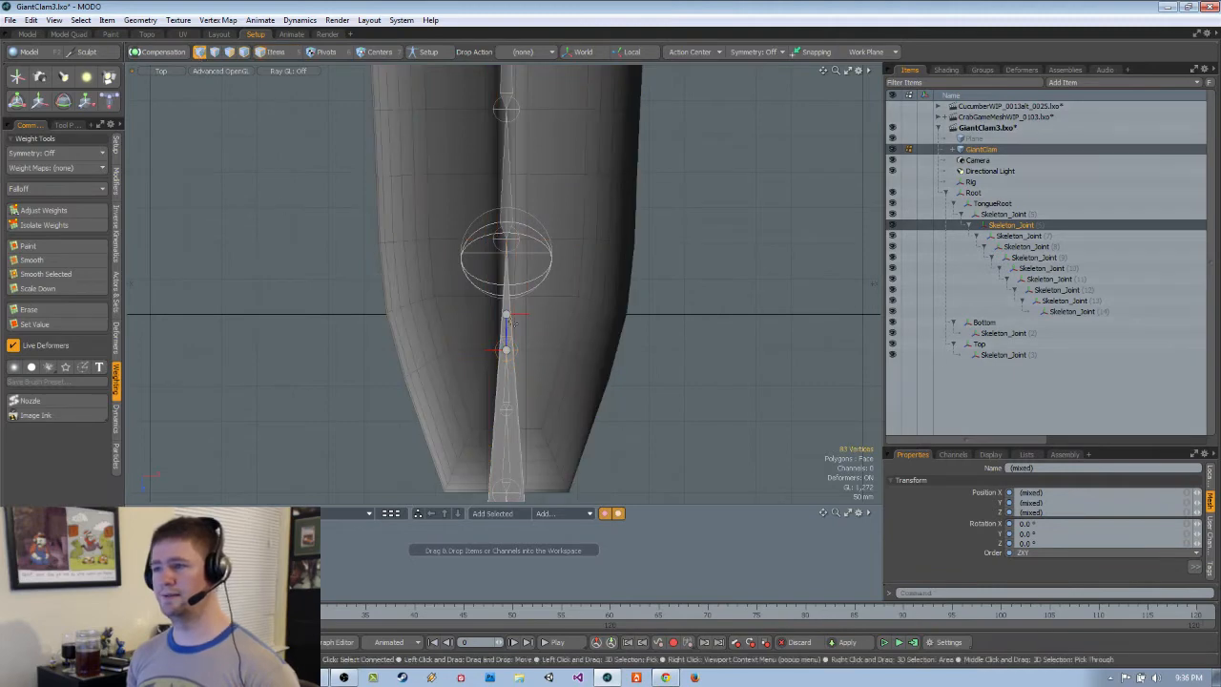
pyautogui.keyDown('alt'); pyautogui.keyDown('shift'); pyautogui.moveTo(595, 304); pyautogui.dragTo(579, 312); pyautogui.keyUp('shift'); pyautogui.keyUp('alt')
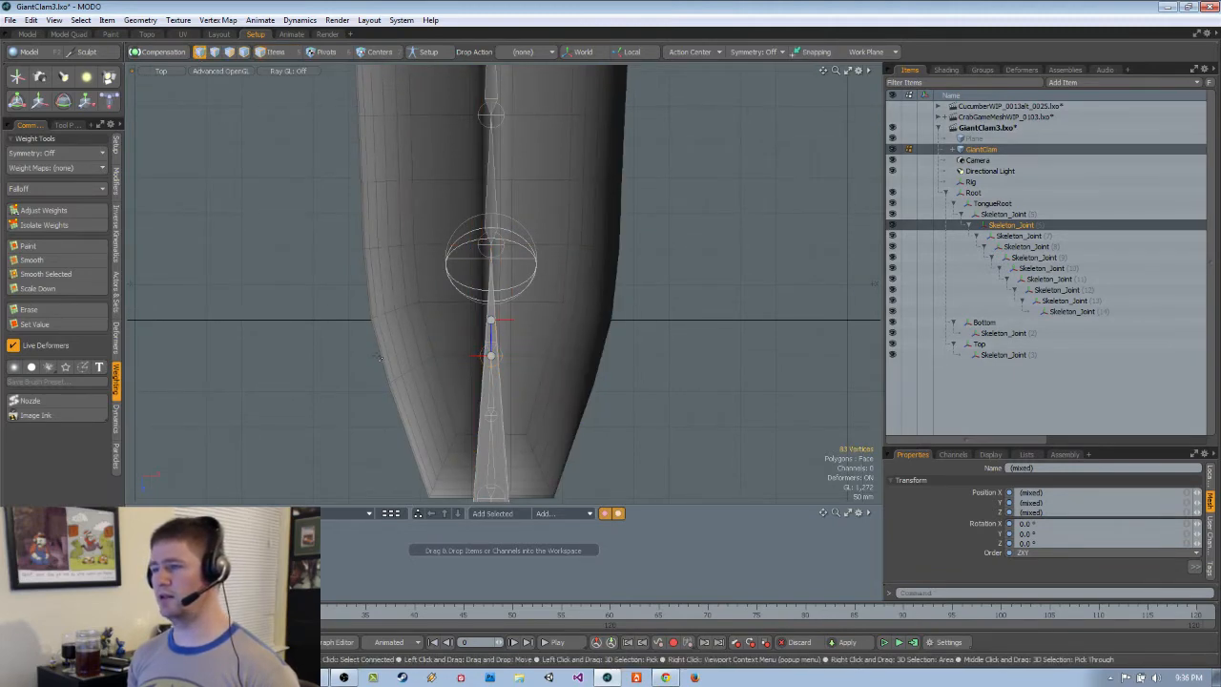
pyautogui.moveTo(612, 389); pyautogui.dragTo(612, 389, button='right')
pyautogui.hotkey('ctrl', 'space')
pyautogui.click(655, 387)
pyautogui.scroll(5, 642, 335)
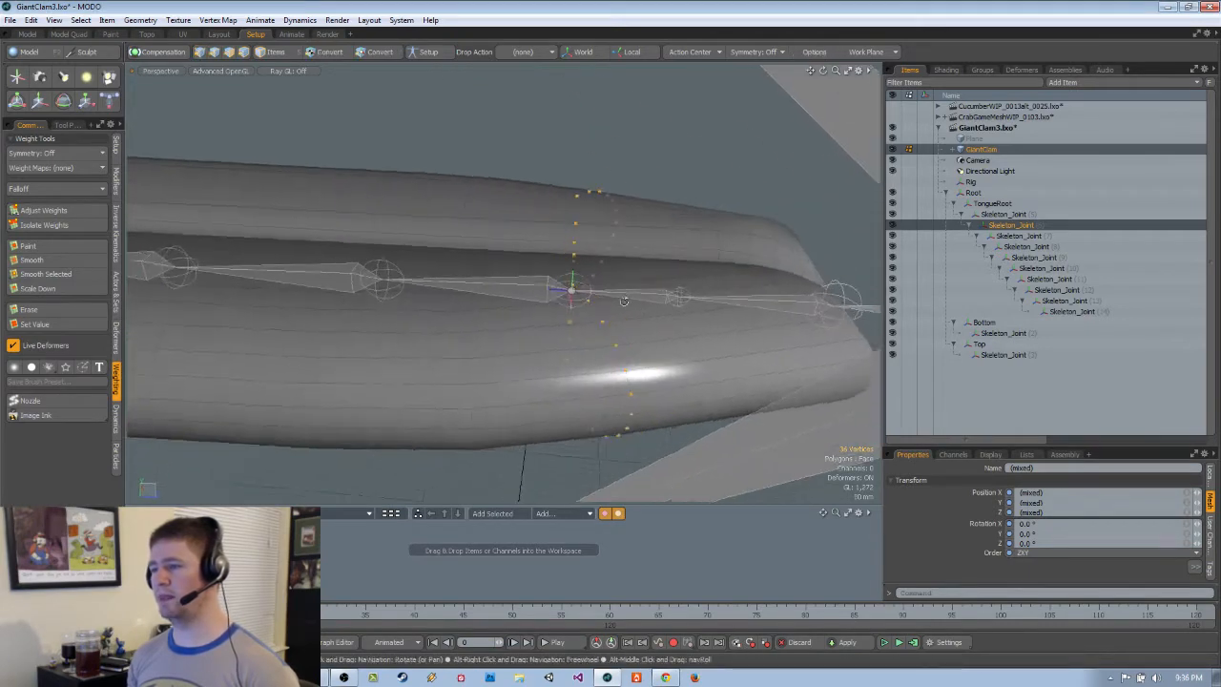
pyautogui.keyDown('alt'); pyautogui.moveTo(642, 335); pyautogui.dragTo(544, 304); pyautogui.keyUp('alt')
# Adjust the selected vertex ring's weight for Skeleton_Joint (6) to 100%
pyautogui.click(42, 210)
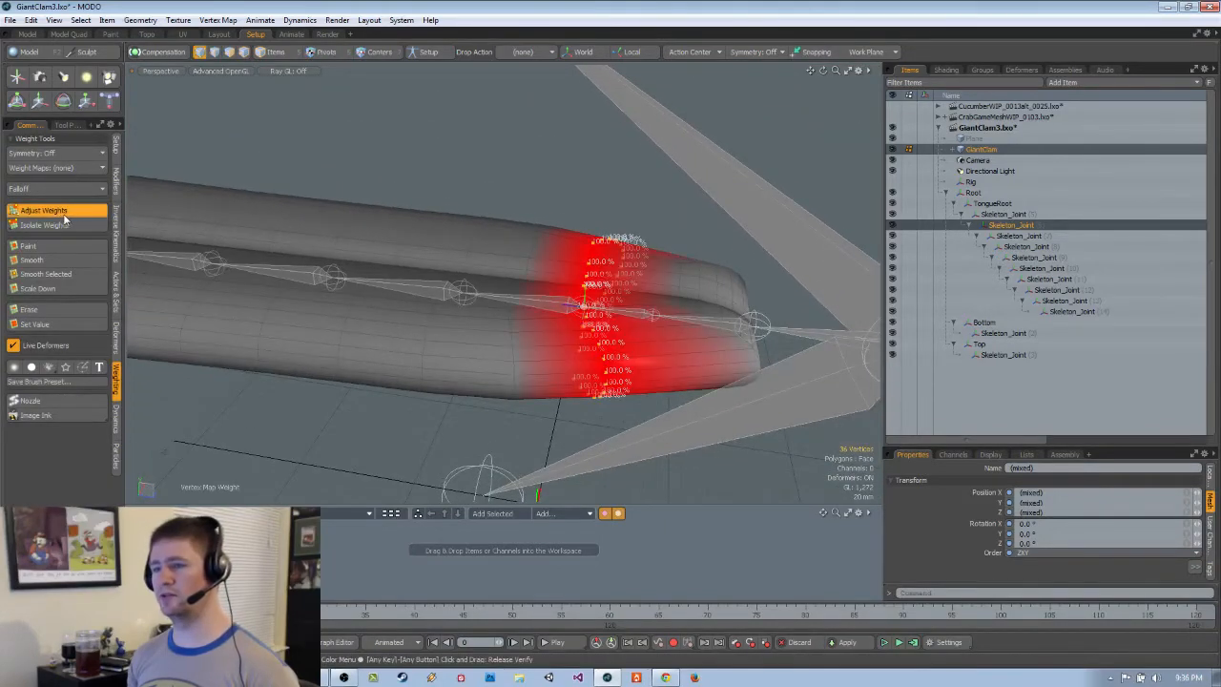
pyautogui.click(64, 125)
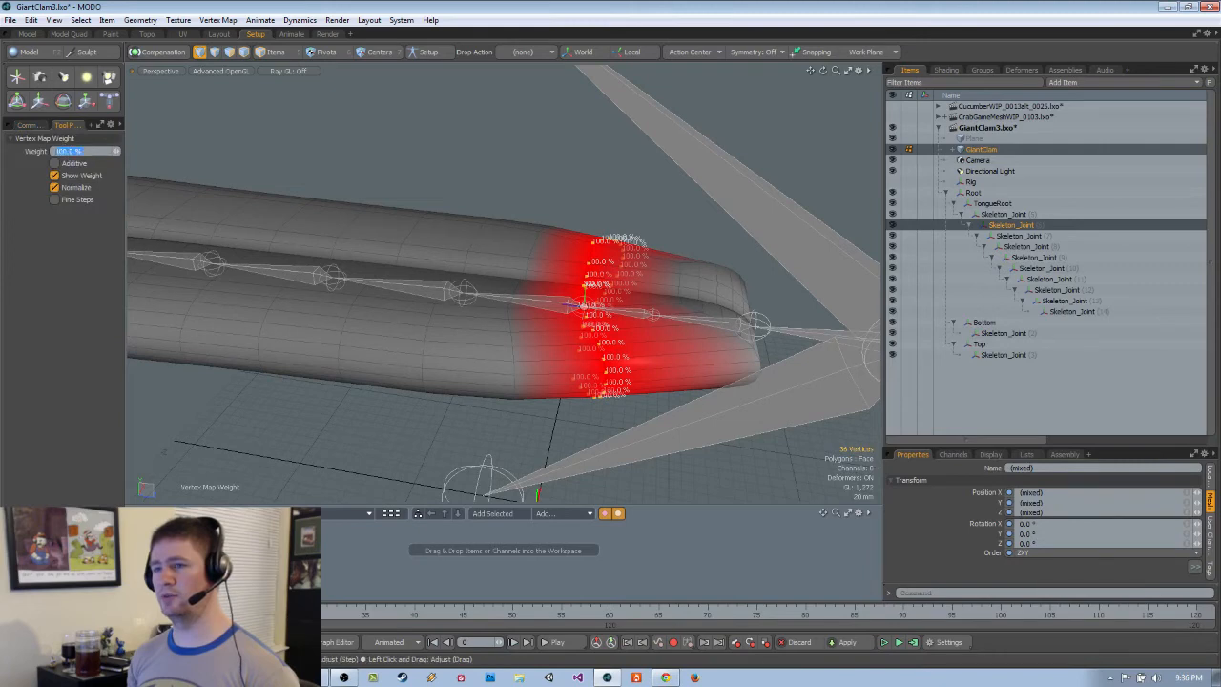
pyautogui.click(569, 305)
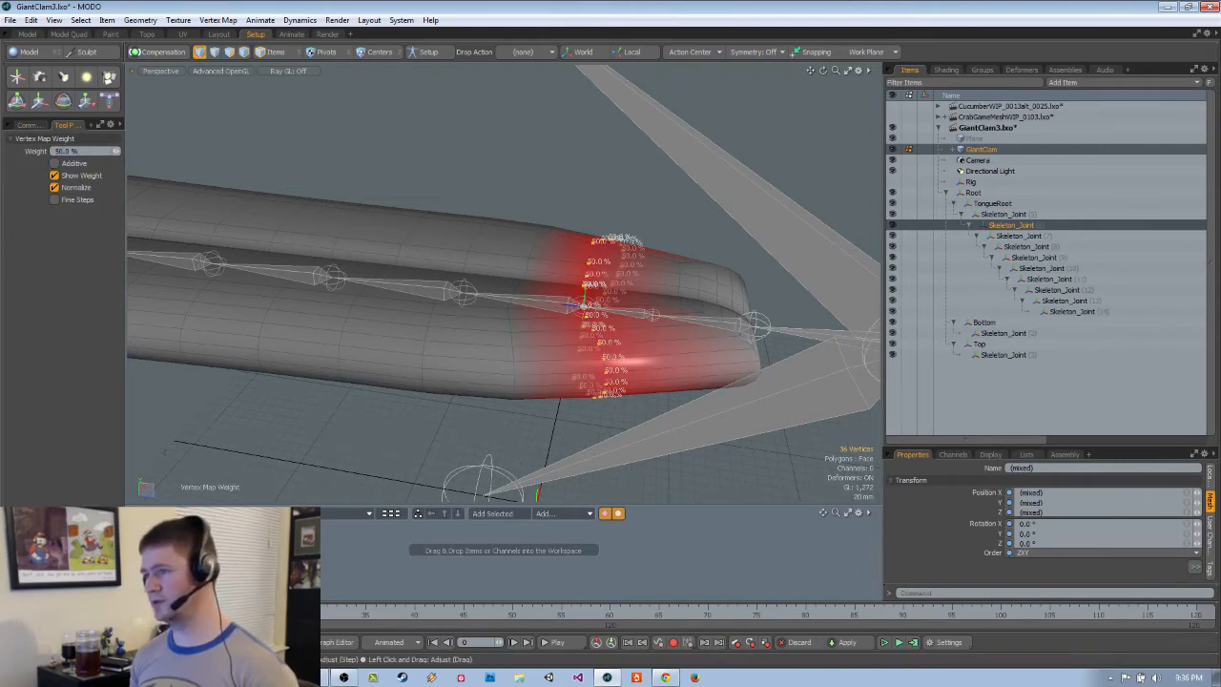
pyautogui.keyDown('alt'); pyautogui.moveTo(640, 265); pyautogui.dragTo(310, 251); pyautogui.keyUp('alt')
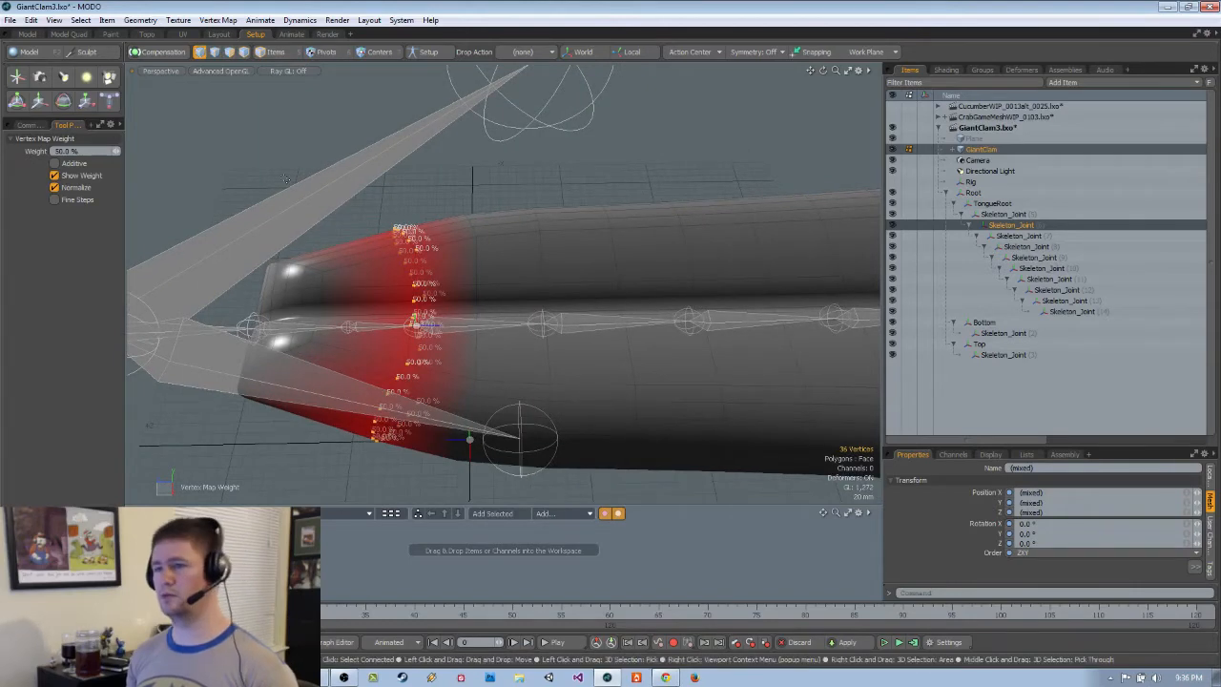
pyautogui.moveTo(396, 200); pyautogui.dragTo(473, 198)
pyautogui.keyDown('alt'); pyautogui.moveTo(501, 260); pyautogui.dragTo(484, 286); pyautogui.keyUp('alt')
pyautogui.press('space')
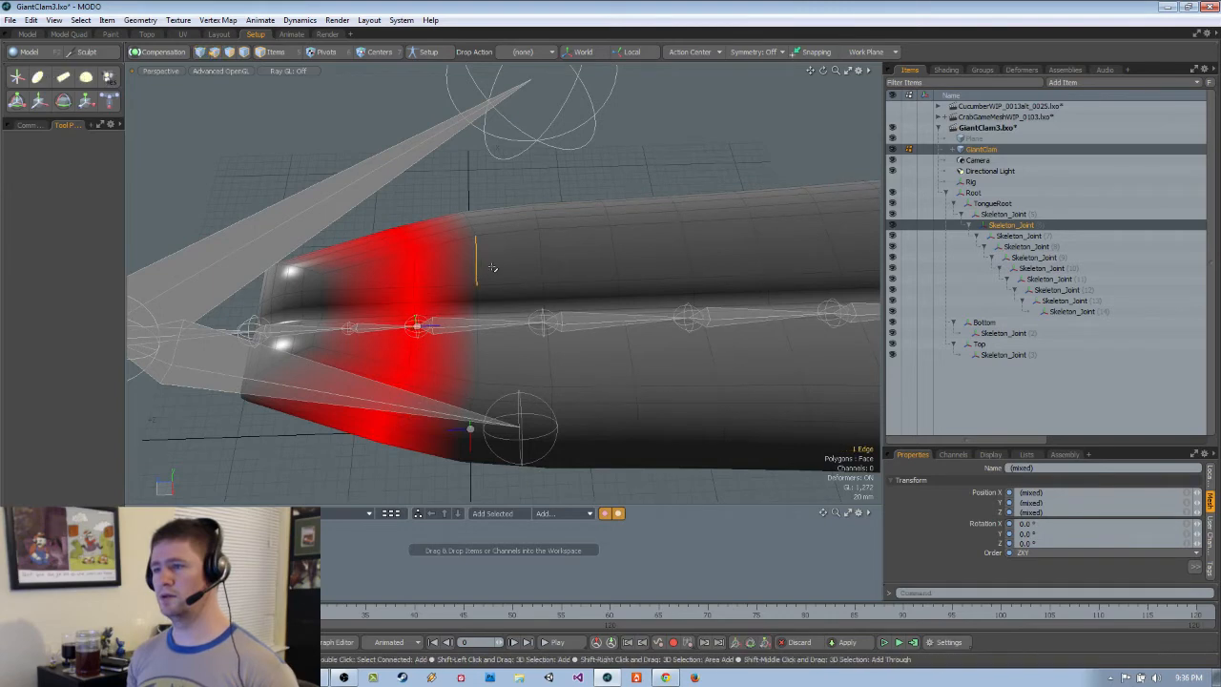
# Weight the edge loop between Skeleton_Joint (6) and Skeleton_Joint (7) at 50% for Skeleton_Joint (6)
pyautogui.click(29, 125)
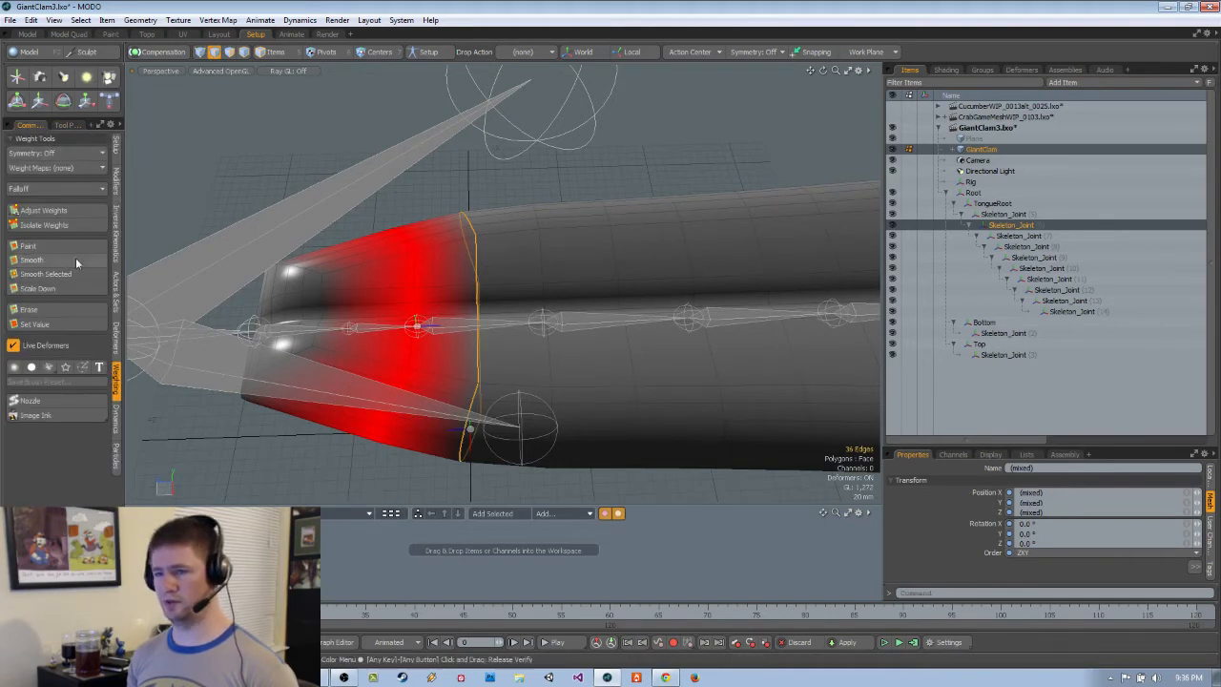
pyautogui.click(43, 209)
pyautogui.moveTo(520, 185); pyautogui.dragTo(491, 185)
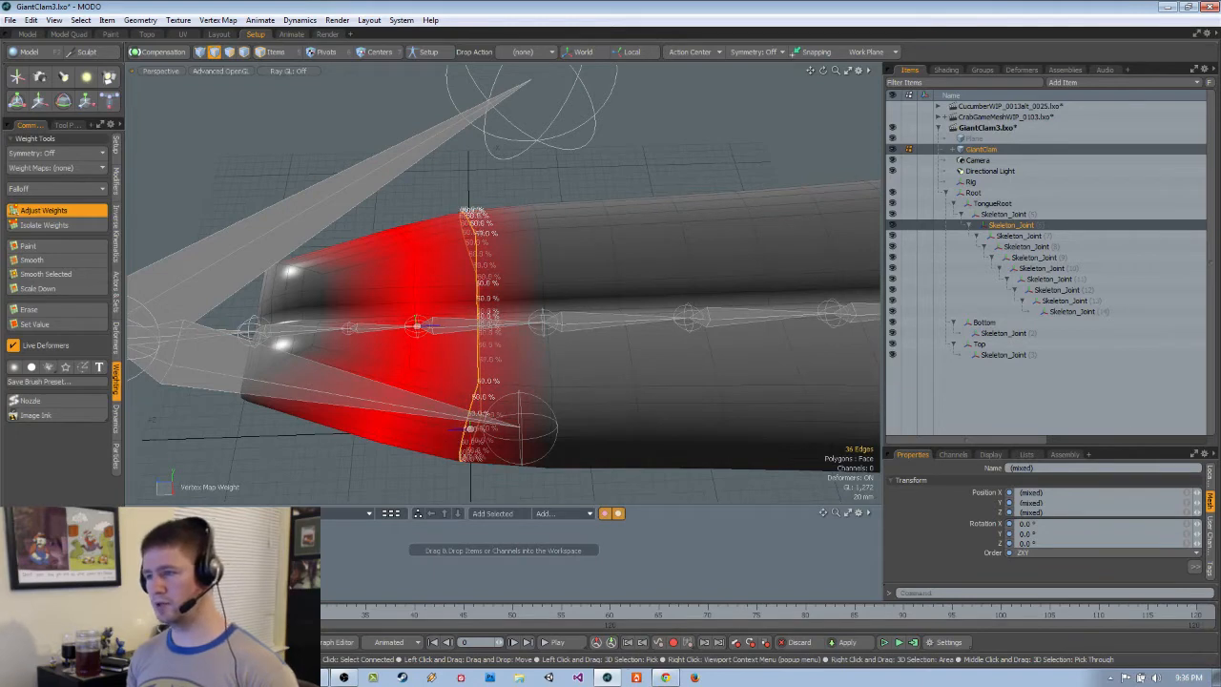
pyautogui.press('q')
pyautogui.keyDown('alt'); pyautogui.moveTo(519, 185); pyautogui.dragTo(540, 262); pyautogui.keyUp('alt')
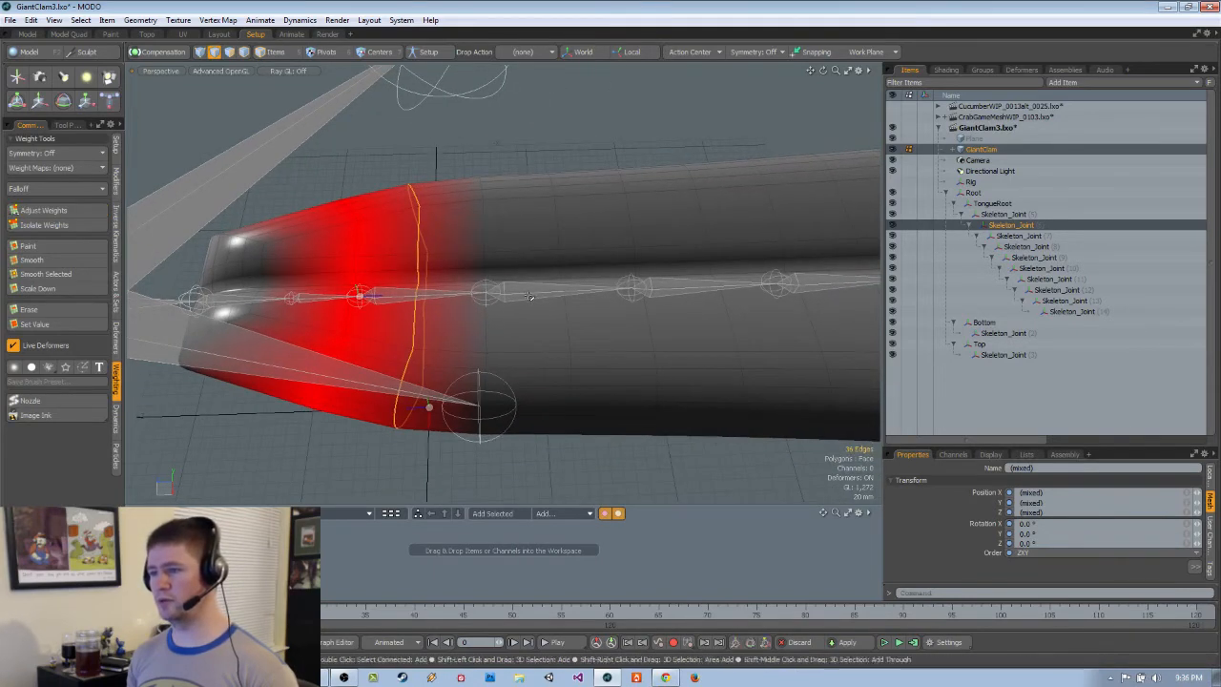
# Select Skeleton_Joint (7) and give it partial weight on the edge loop between it and Skeleton_Joint (6)
pyautogui.press('5')
pyautogui.click(521, 298)
pyautogui.press('2')
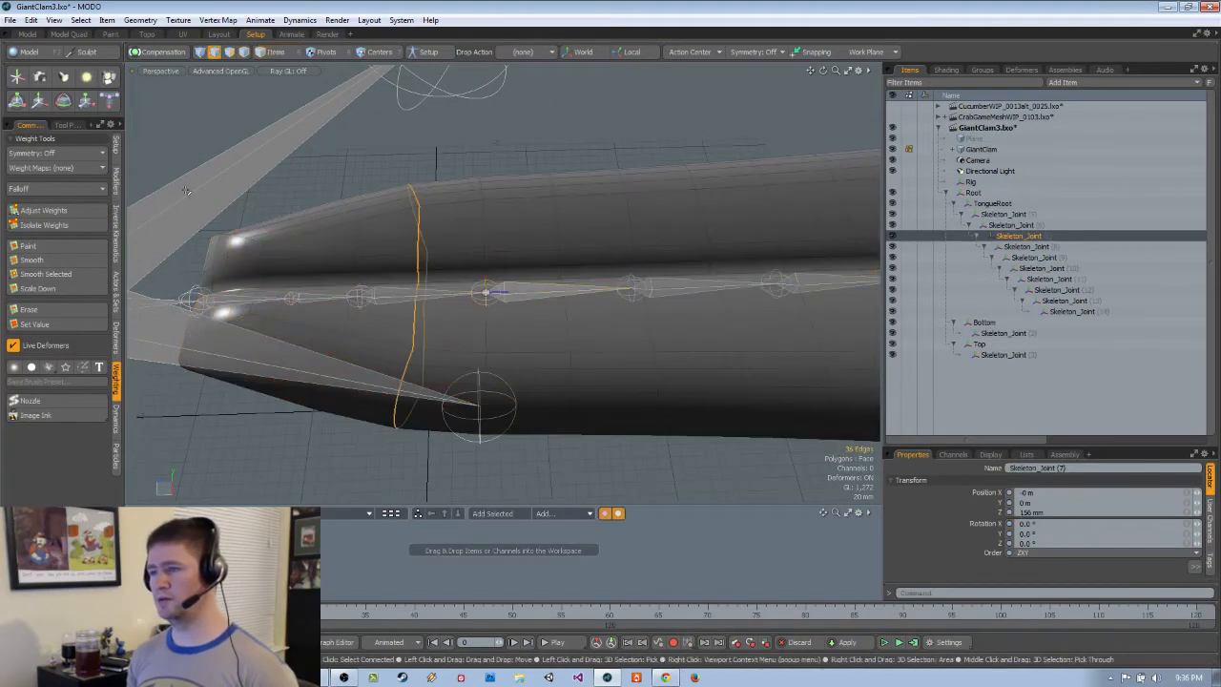
pyautogui.click(56, 210)
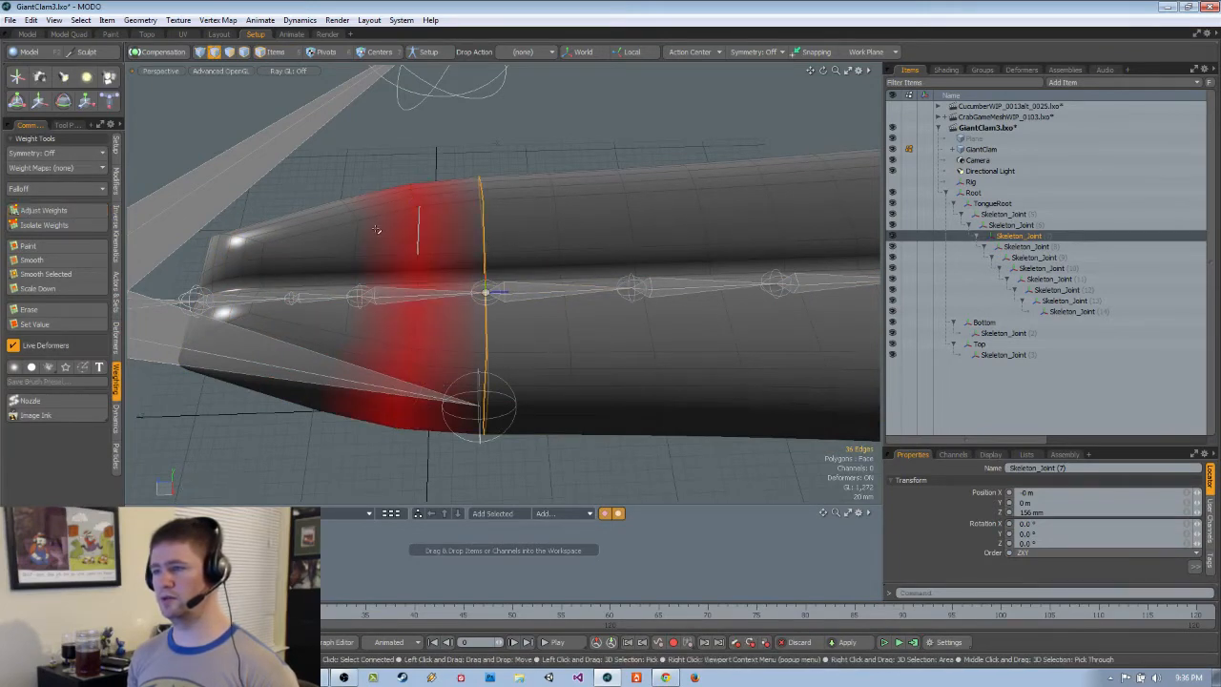
# Give the edge loop at Skeleton_Joint (7) full weight for that joint
pyautogui.moveTo(563, 167); pyautogui.dragTo(615, 172)
pyautogui.keyDown('alt'); pyautogui.keyDown('shift'); pyautogui.moveTo(582, 251); pyautogui.dragTo(467, 287); pyautogui.keyUp('shift'); pyautogui.keyUp('alt')
pyautogui.press('q')
# Weight the edge loop between Skeleton_Joint (7) and Skeleton_Joint (8) at 50% for Skeleton_Joint (7), checking the falloff along the tongue
pyautogui.press('5')
pyautogui.press('2')
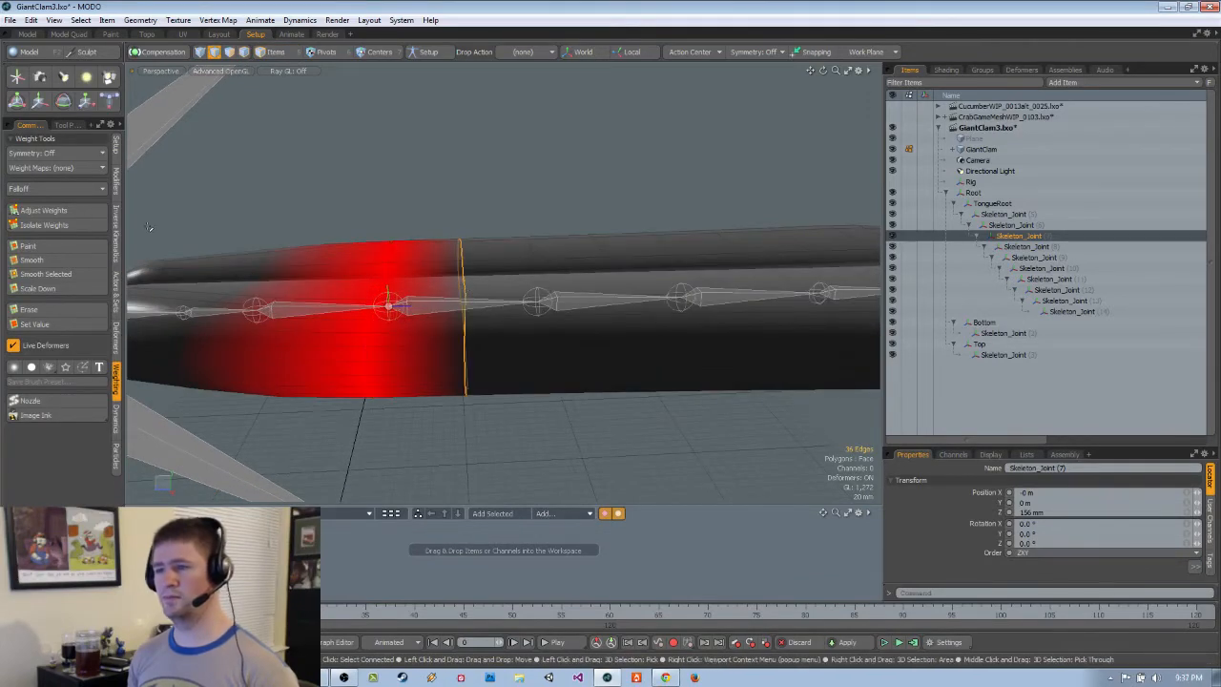
pyautogui.click(64, 125)
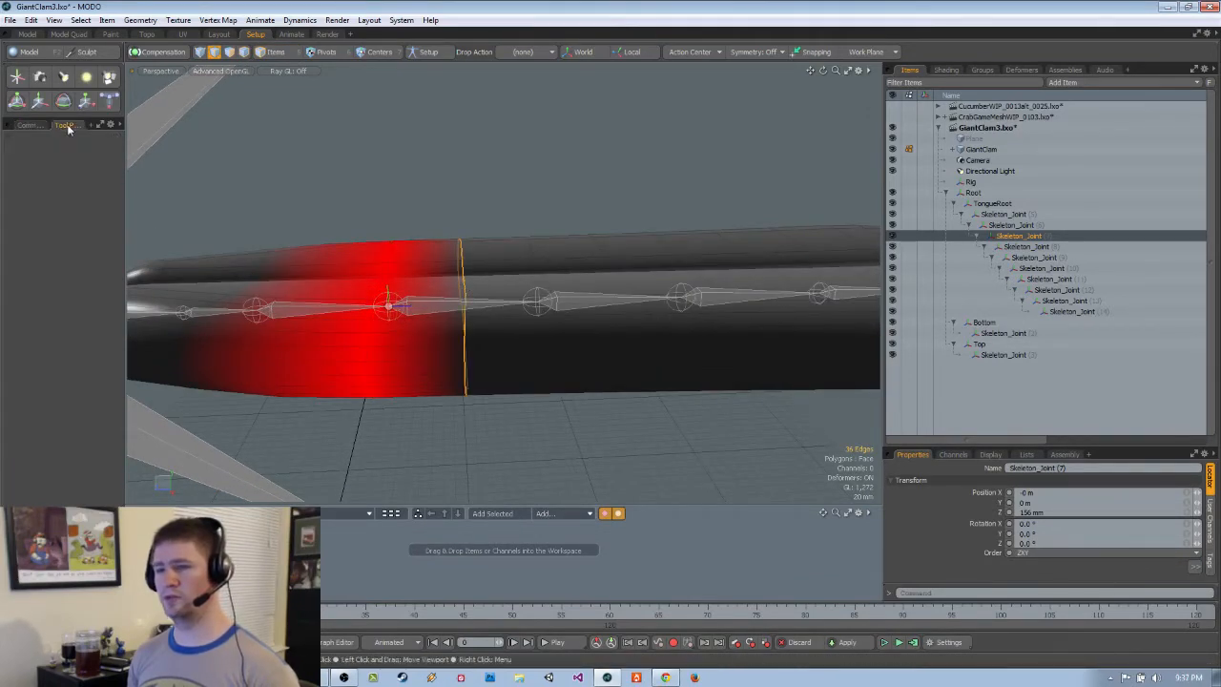
pyautogui.click(34, 128)
pyautogui.click(43, 210)
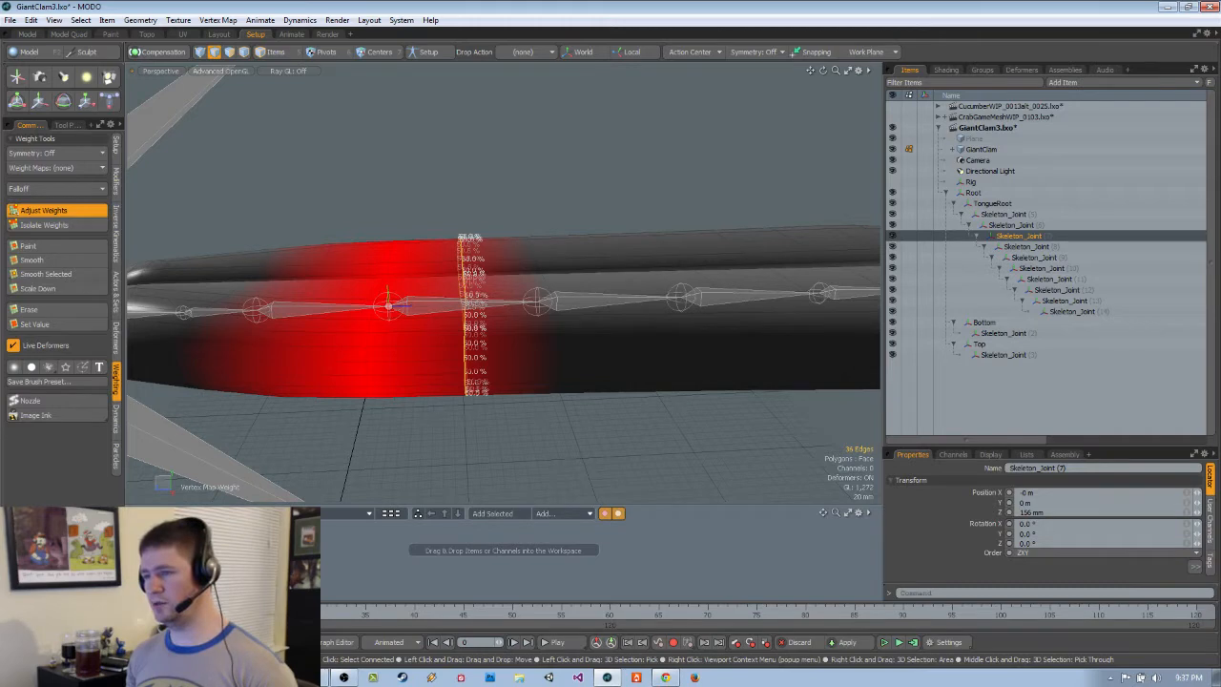
pyautogui.keyDown('alt'); pyautogui.moveTo(600, 196); pyautogui.dragTo(611, 339); pyautogui.keyUp('alt')
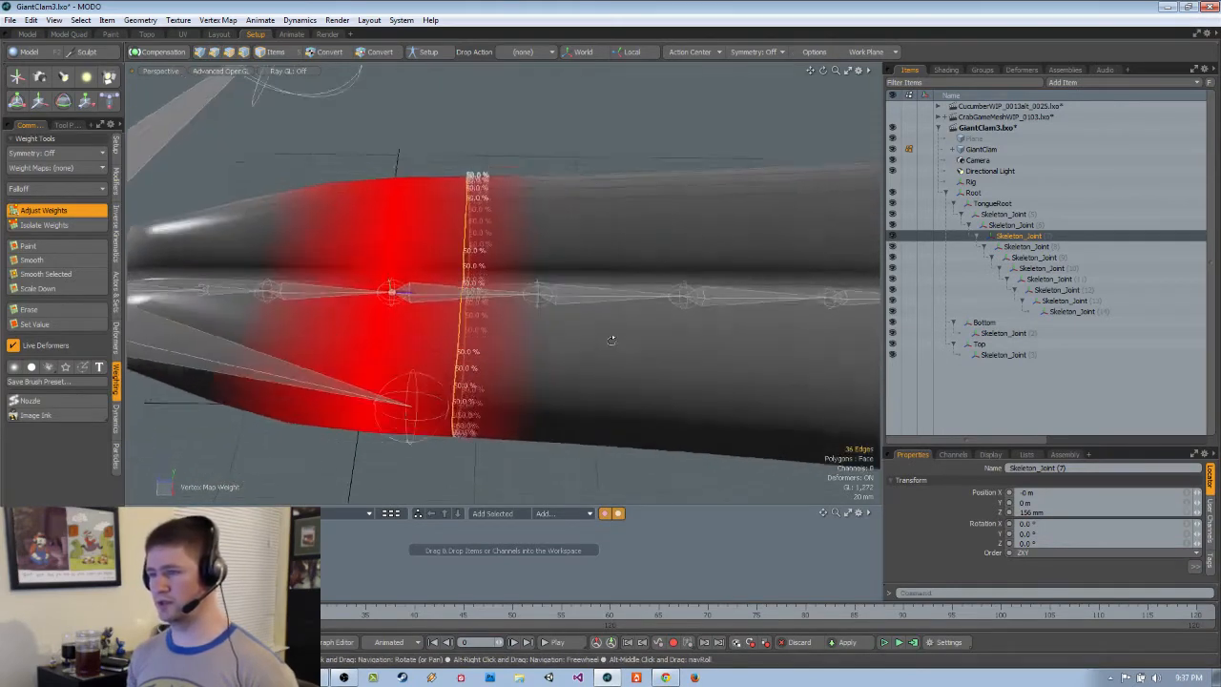
pyautogui.scroll(-4, 629, 305)
pyautogui.keyDown('alt'); pyautogui.keyDown('shift'); pyautogui.moveTo(640, 292); pyautogui.dragTo(433, 267); pyautogui.keyUp('shift'); pyautogui.keyUp('alt')
pyautogui.scroll(3, 374, 309)
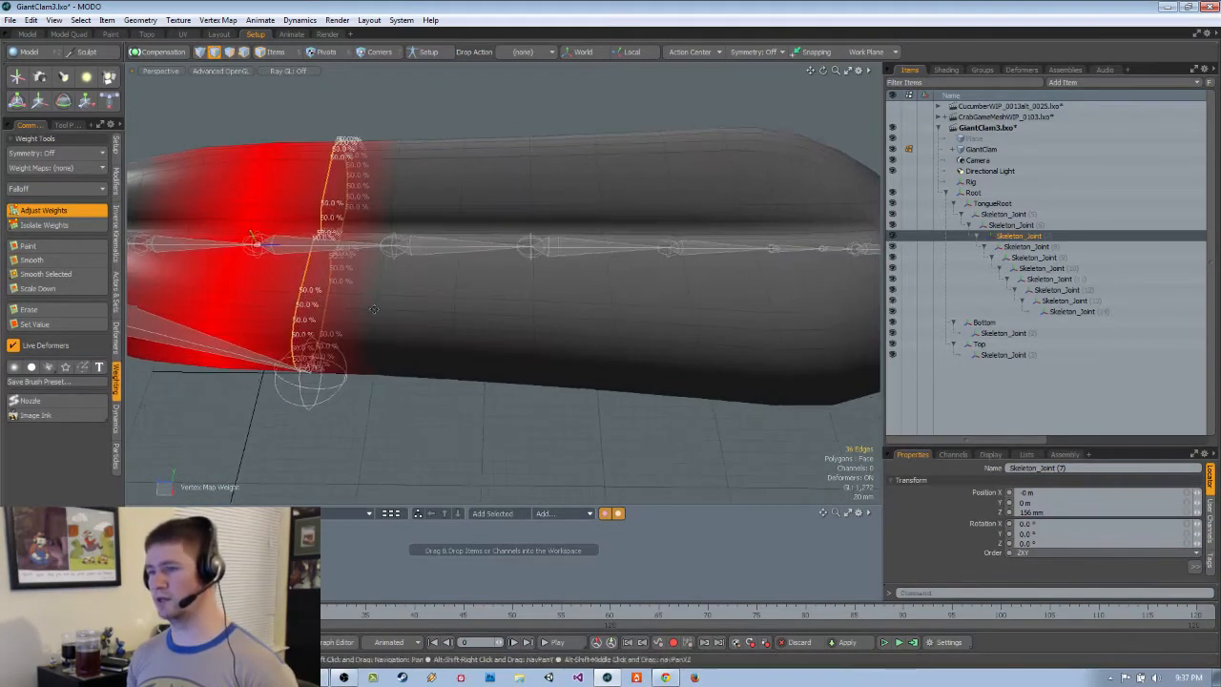
pyautogui.keyDown('alt'); pyautogui.keyDown('shift'); pyautogui.moveTo(374, 309); pyautogui.dragTo(483, 286); pyautogui.keyUp('shift'); pyautogui.keyUp('alt')
pyautogui.keyDown('ctrl'); pyautogui.keyDown('alt'); pyautogui.moveTo(412, 275); pyautogui.dragTo(513, 284); pyautogui.keyUp('alt'); pyautogui.keyUp('ctrl')
pyautogui.press('q')
# Select Skeleton_Joint (8) and the tongue's edge loop that encircles it
pyautogui.press('5')
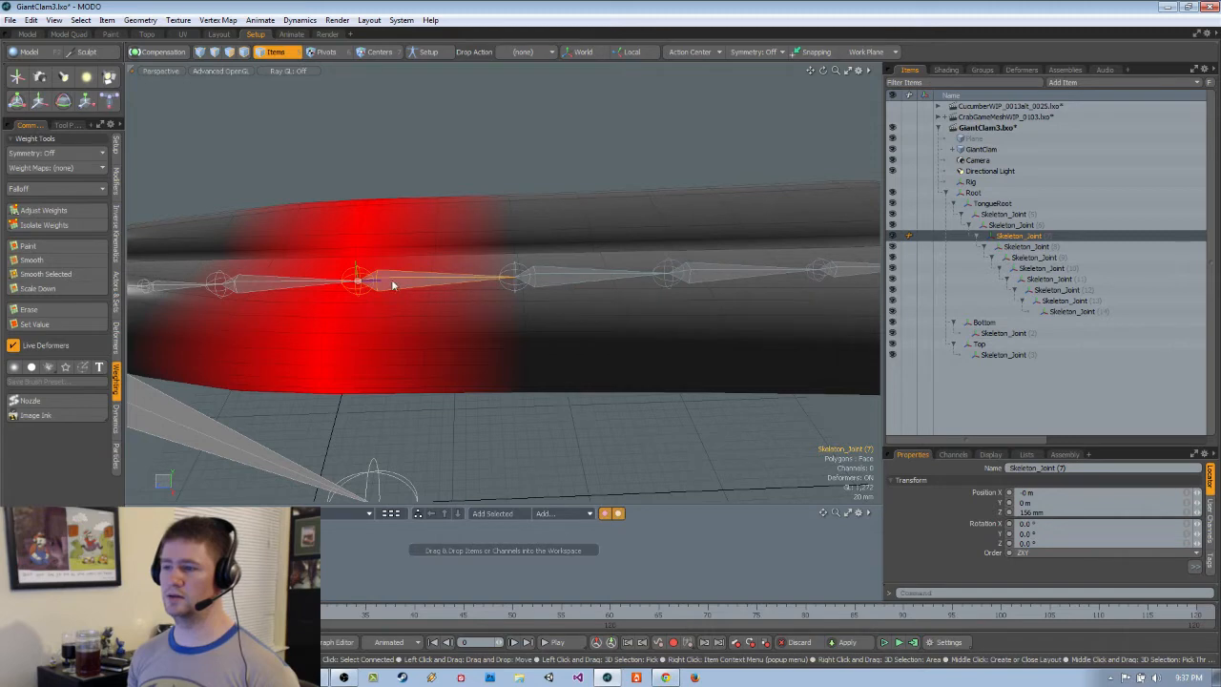
pyautogui.keyDown('alt'); pyautogui.keyDown('shift'); pyautogui.moveTo(411, 283); pyautogui.dragTo(460, 280); pyautogui.keyUp('shift'); pyautogui.keyUp('alt')
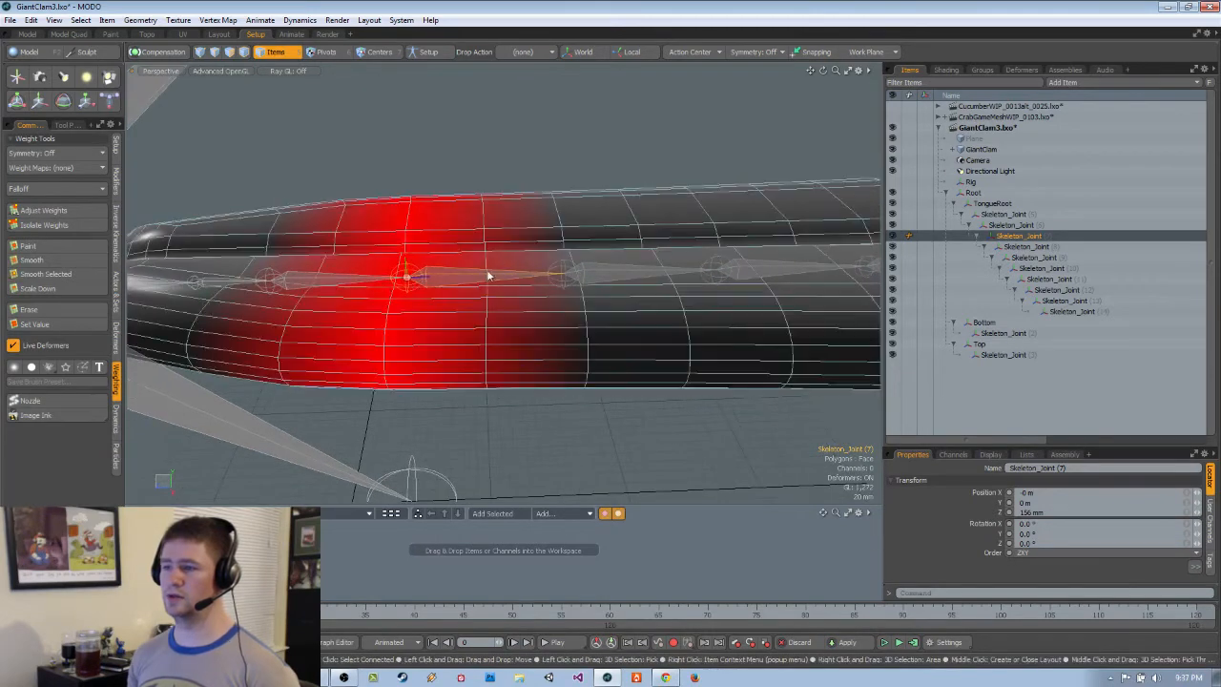
pyautogui.keyDown('alt'); pyautogui.keyDown('shift'); pyautogui.moveTo(566, 275); pyautogui.dragTo(497, 282); pyautogui.keyUp('shift'); pyautogui.keyUp('alt')
pyautogui.click(497, 281)
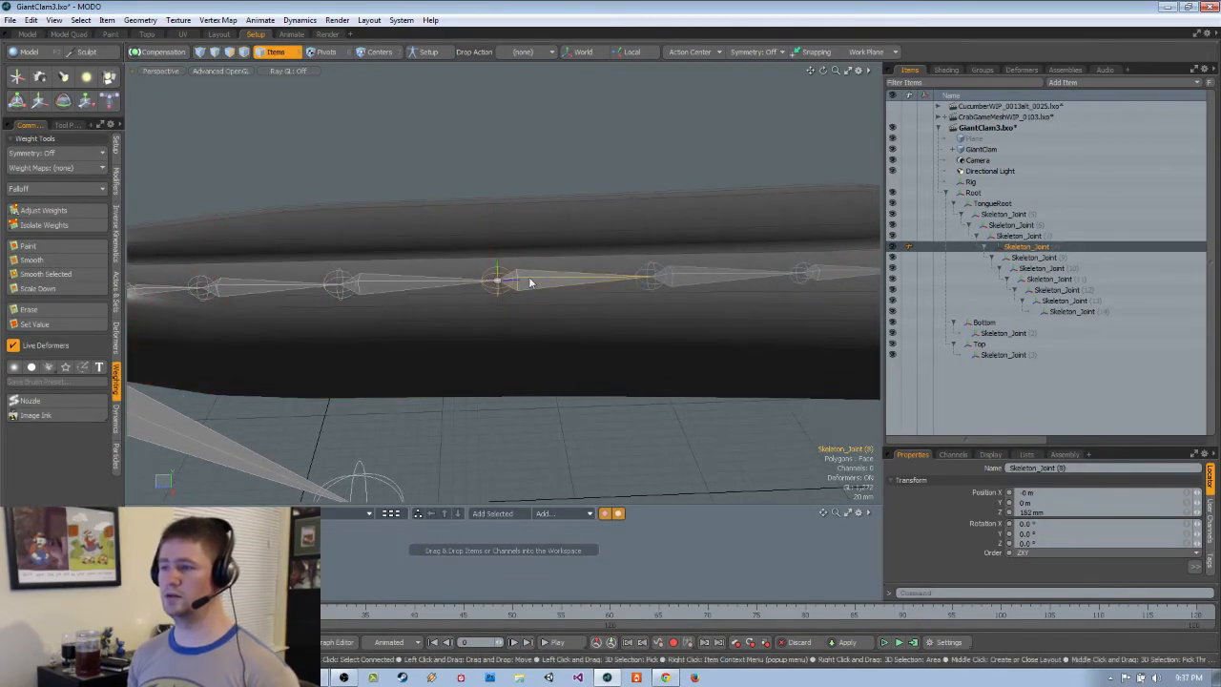
pyautogui.press('2')
pyautogui.doubleClick(496, 224)
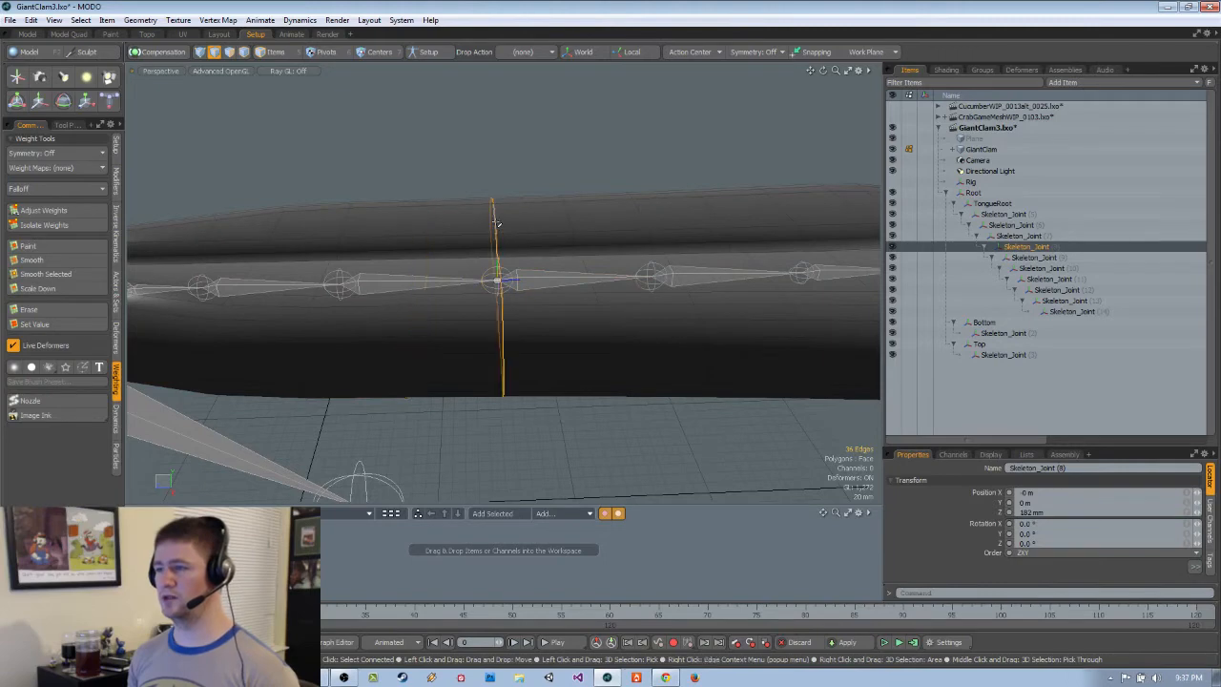
# Adjust the encircling edge loop's weight for Skeleton_Joint (8) to 100%
pyautogui.click(53, 211)
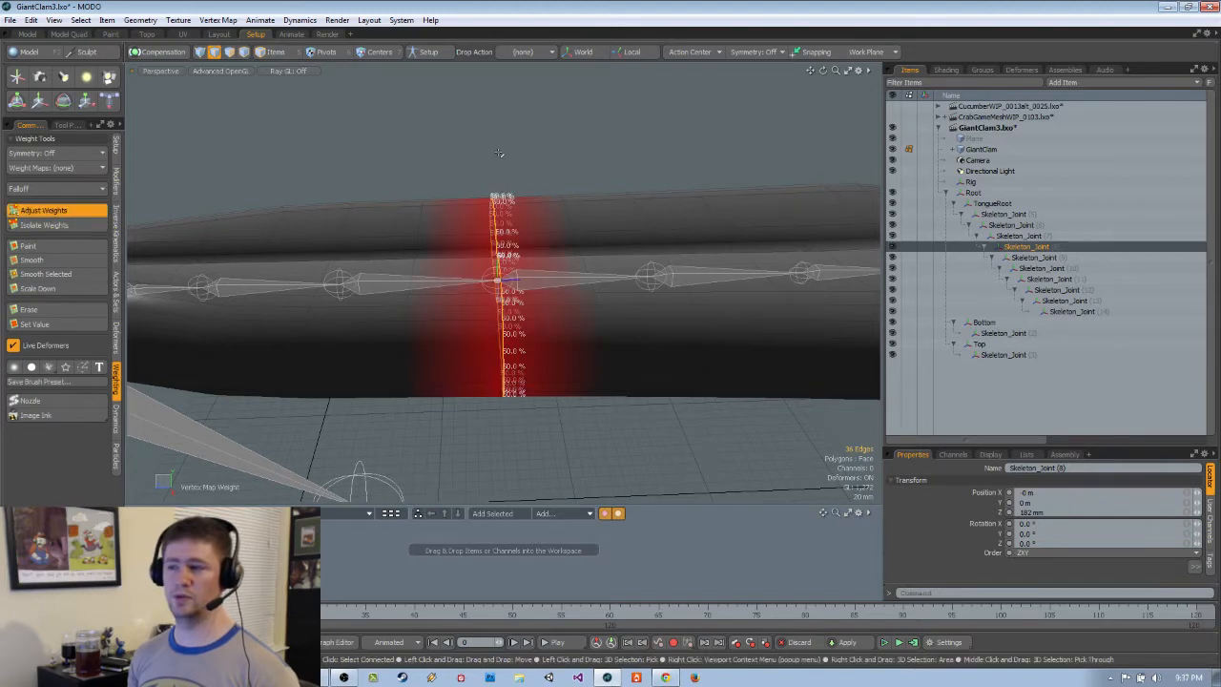
pyautogui.keyDown('alt'); pyautogui.moveTo(499, 152); pyautogui.dragTo(516, 149); pyautogui.keyUp('alt')
pyautogui.moveTo(420, 152); pyautogui.dragTo(457, 152)
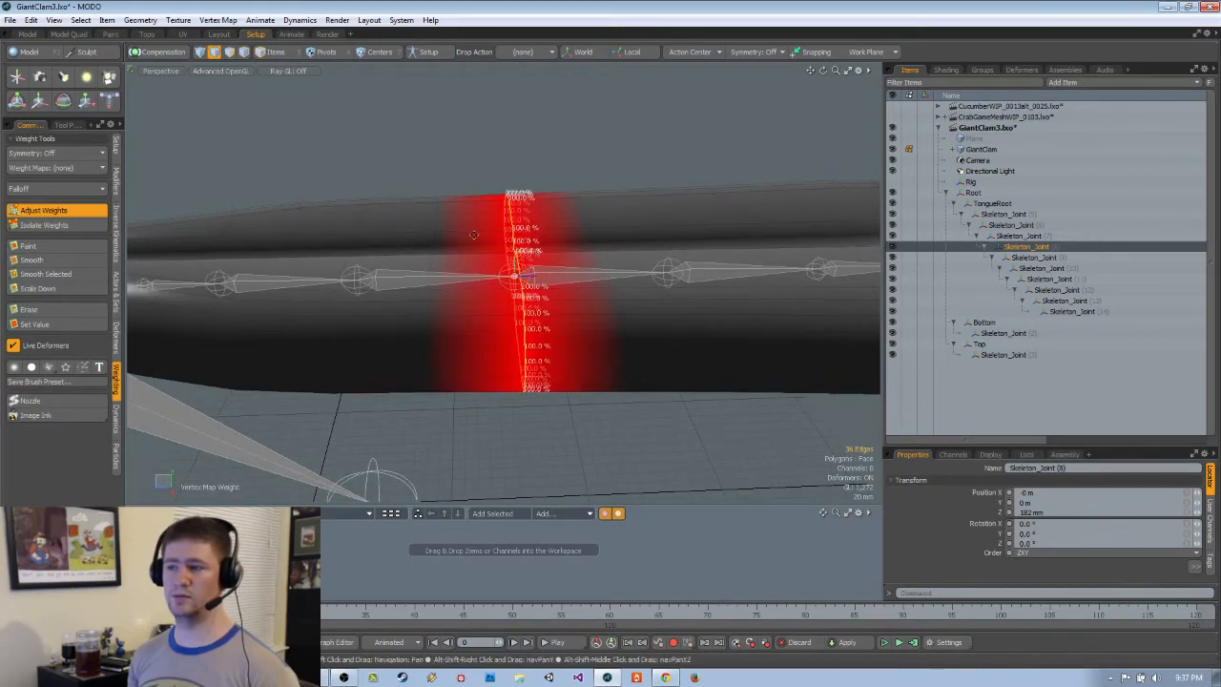
pyautogui.keyDown('alt'); pyautogui.moveTo(473, 234); pyautogui.dragTo(492, 303); pyautogui.keyUp('alt')
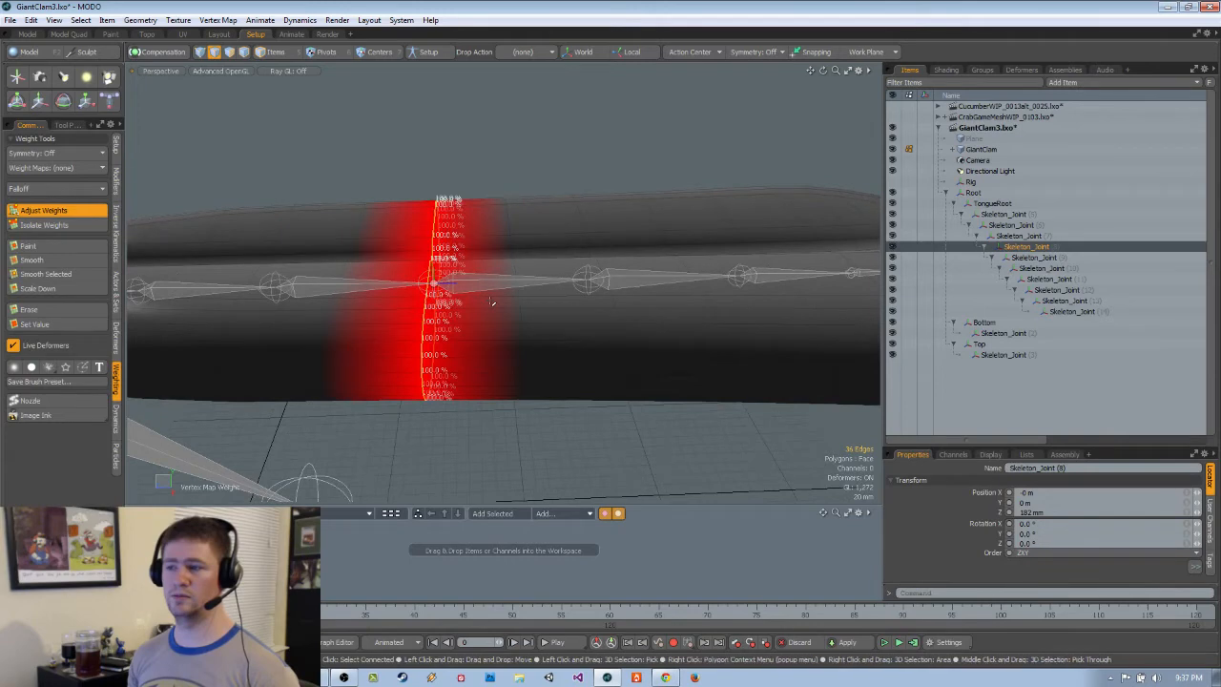
pyautogui.press('space')
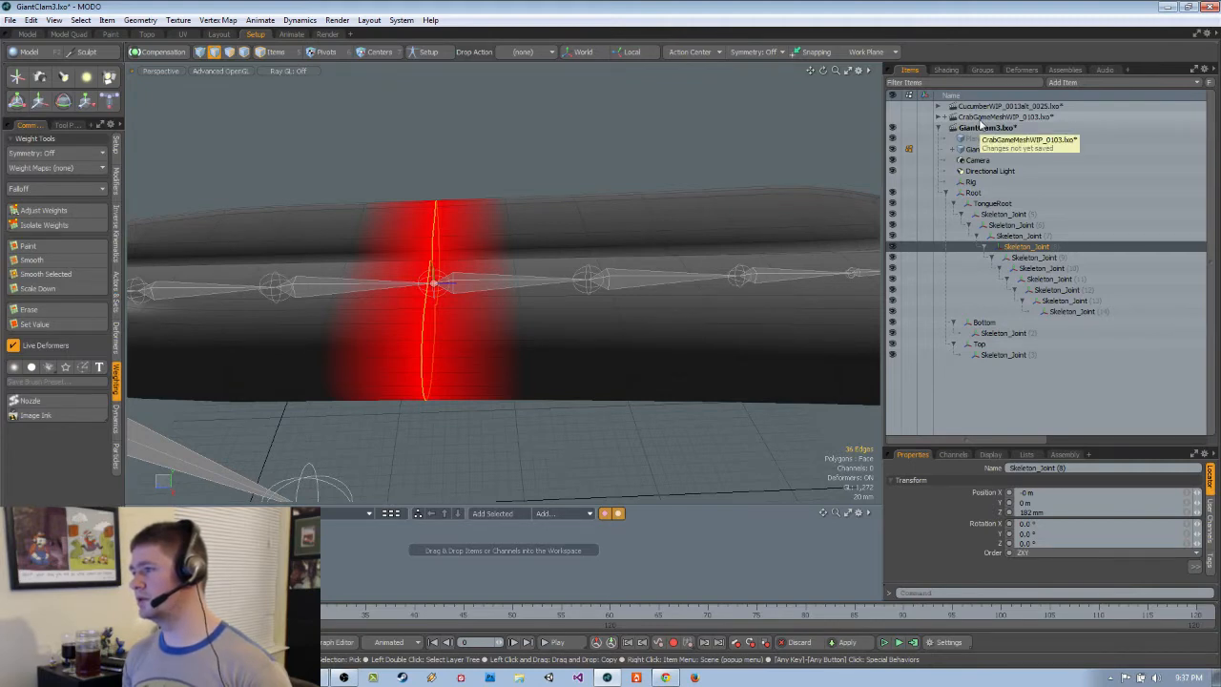
# Switch to the CucumberWIP_0013alt_0025.lxo scene and select its Spine2 joint in the Right view to examine the SeaCucumber mesh's weighting
pyautogui.click(993, 106)
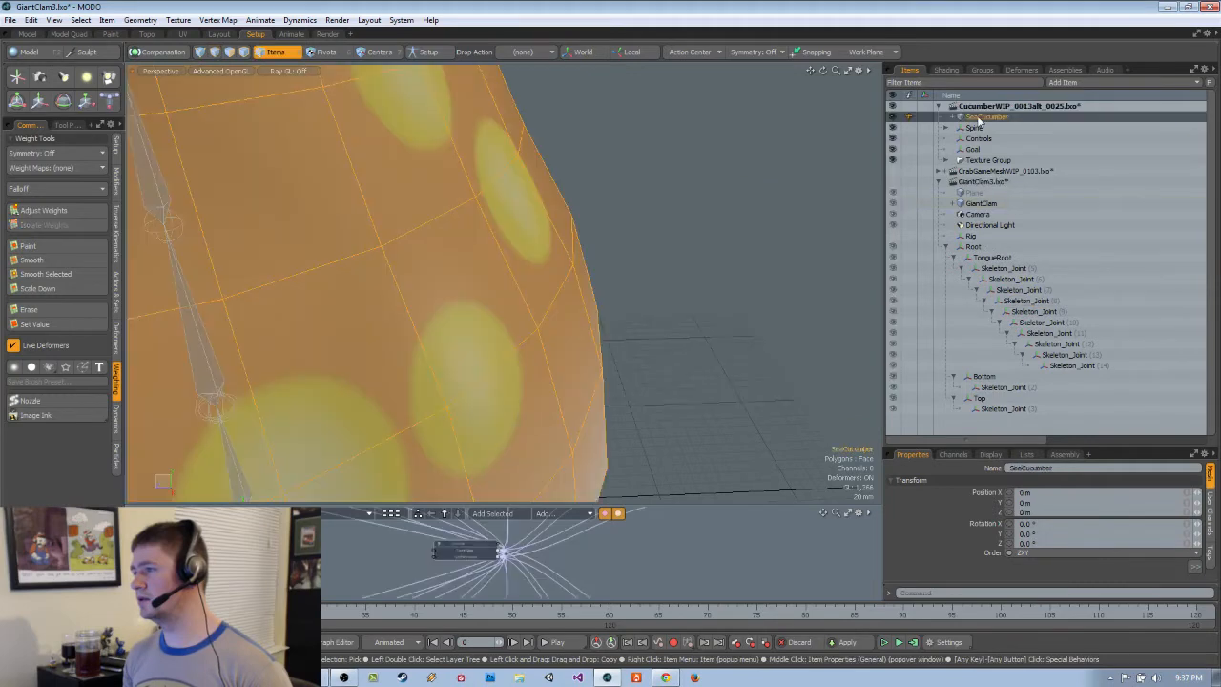
pyautogui.click(977, 116)
pyautogui.hotkey('shift', 'a')
pyautogui.hotkey('ctrl', 'space')
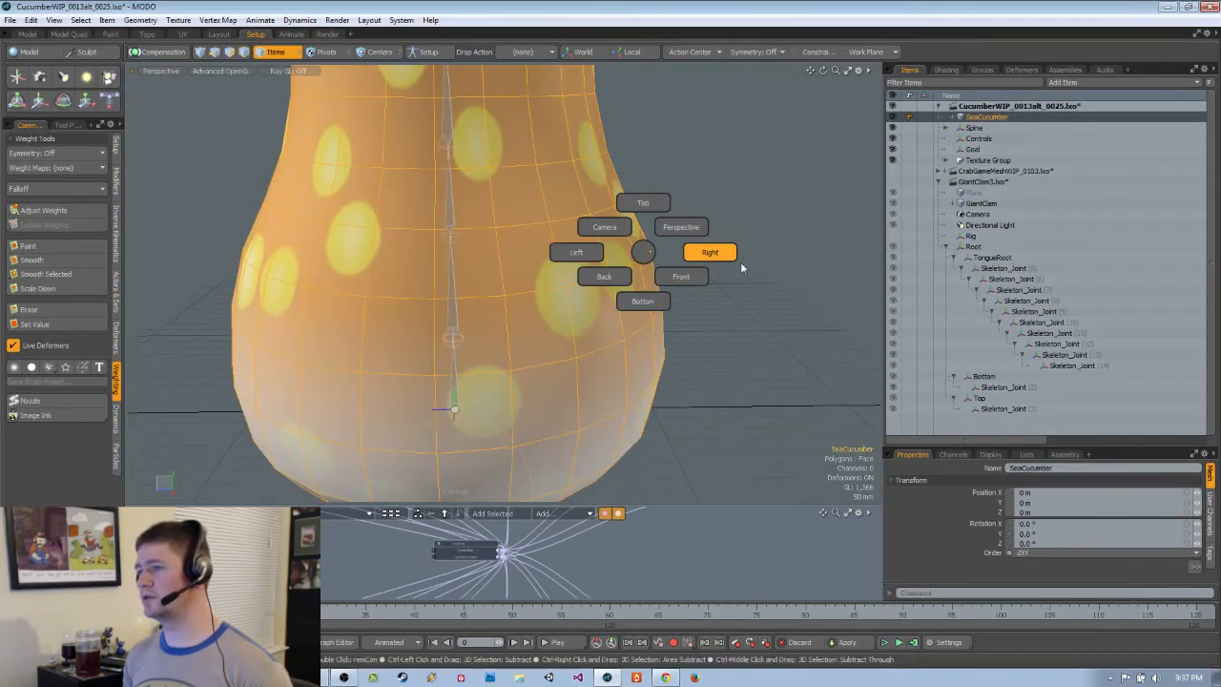
pyautogui.click(741, 261)
pyautogui.keyDown('alt'); pyautogui.keyDown('shift'); pyautogui.moveTo(742, 261); pyautogui.dragTo(477, 372); pyautogui.keyUp('shift'); pyautogui.keyUp('alt')
pyautogui.click(475, 370)
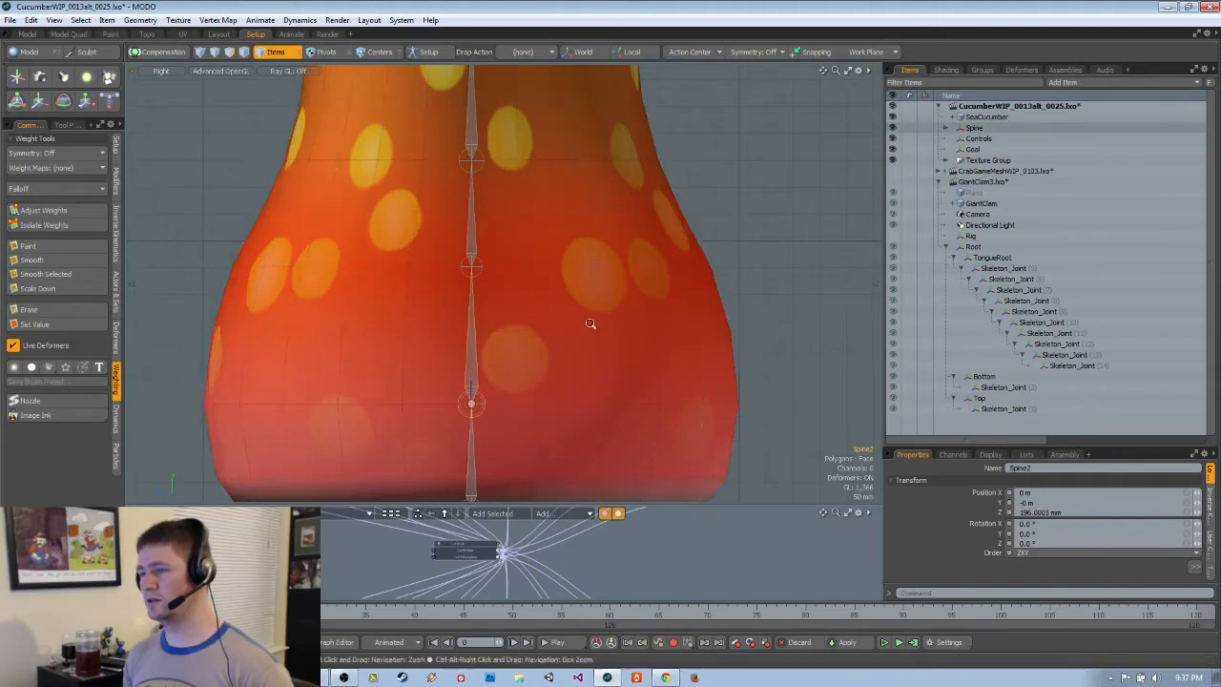
# Select the Spine3 joint and the sea cucumber's lower vertices to examine their individual weight values
pyautogui.scroll(-2, 588, 322)
pyautogui.scroll(1, 551, 318)
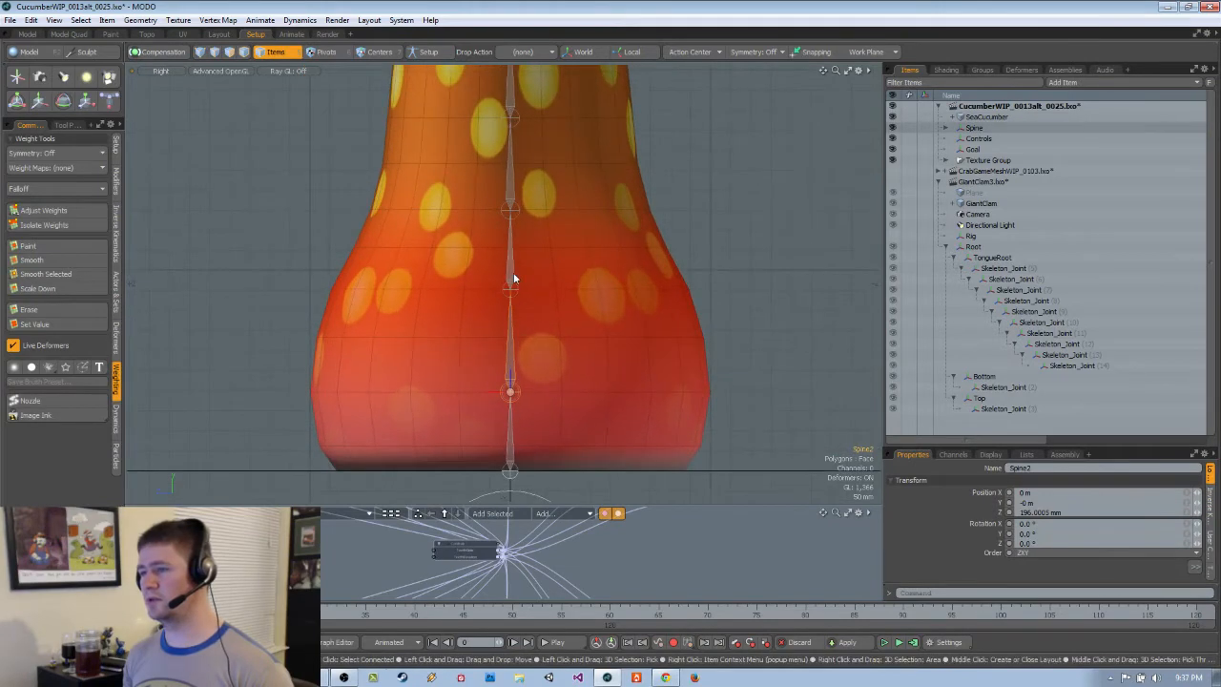
pyautogui.click(513, 274)
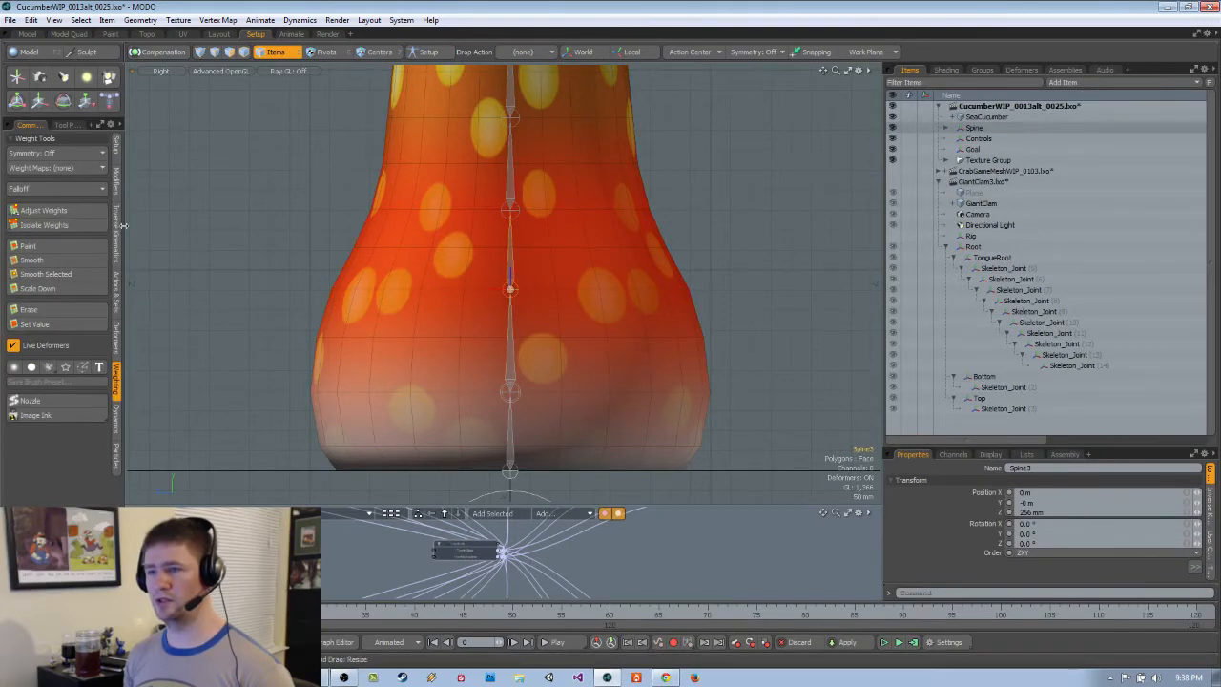
pyautogui.press('1')
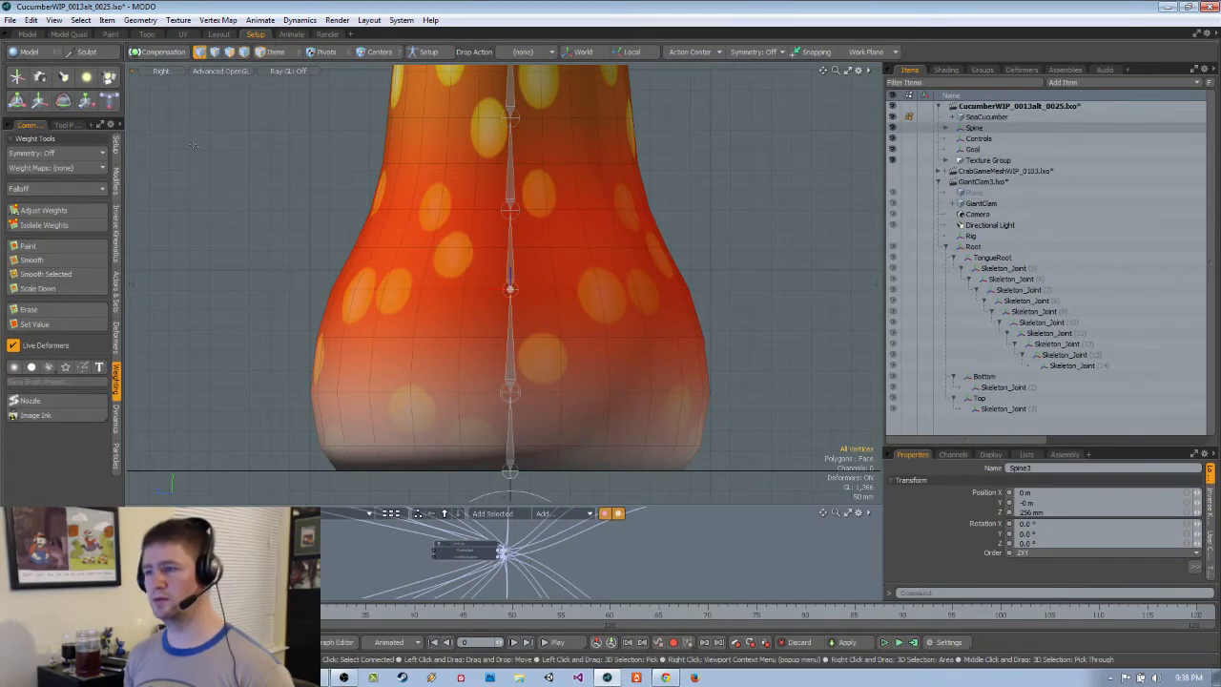
pyautogui.moveTo(191, 139); pyautogui.dragTo(701, 427, button='right')
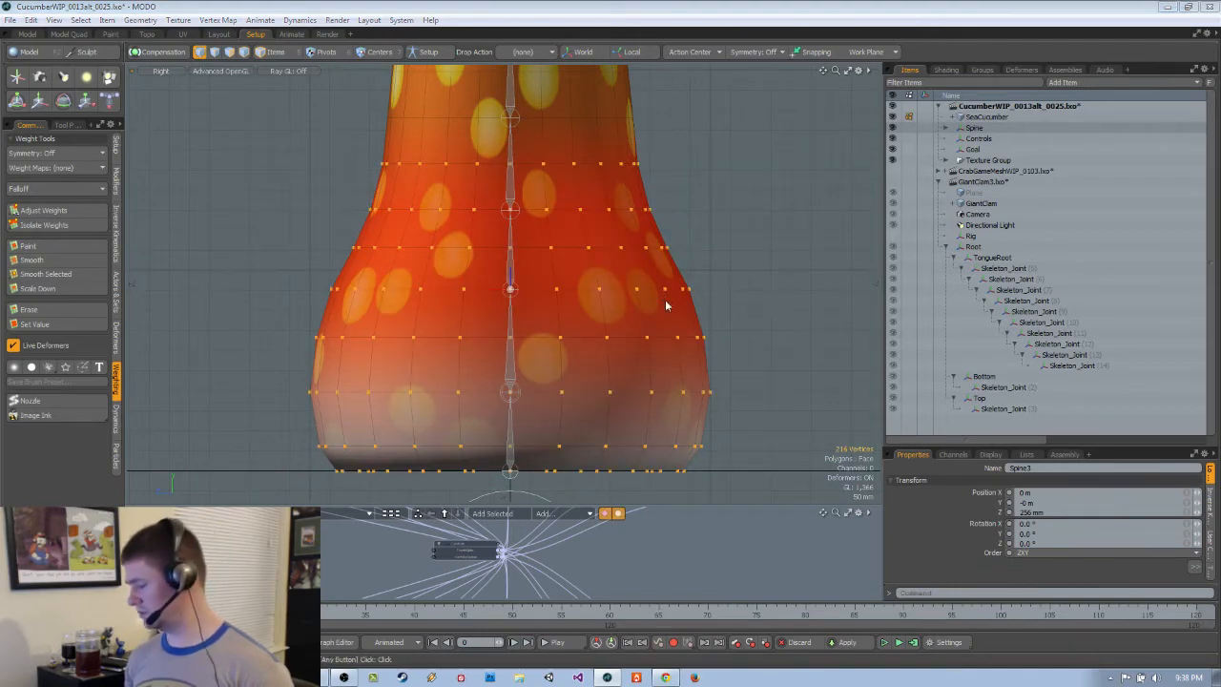
pyautogui.click(670, 391)
pyautogui.keyDown('alt'); pyautogui.keyDown('shift'); pyautogui.moveTo(677, 247); pyautogui.dragTo(595, 409); pyautogui.keyUp('shift'); pyautogui.keyUp('alt')
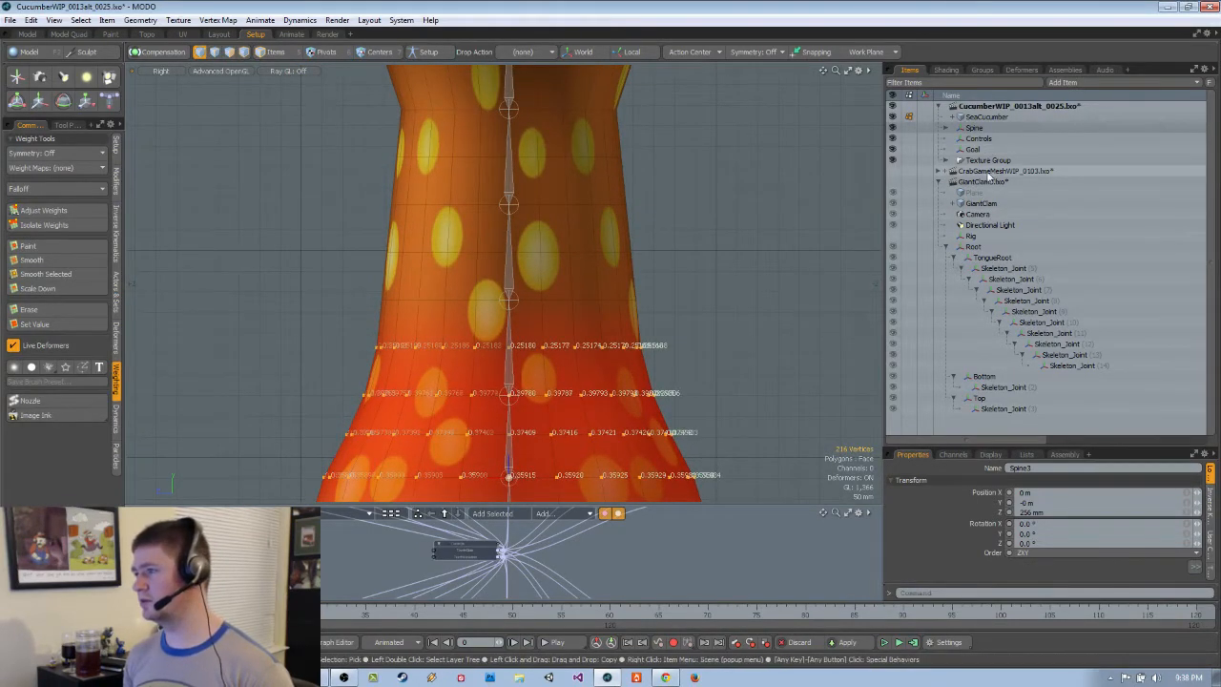
# Switch to the CrabGameMeshWIP_0103.lxo scene and select the R_Leg2 joint to examine the crab leg's weighting
pyautogui.click(964, 173)
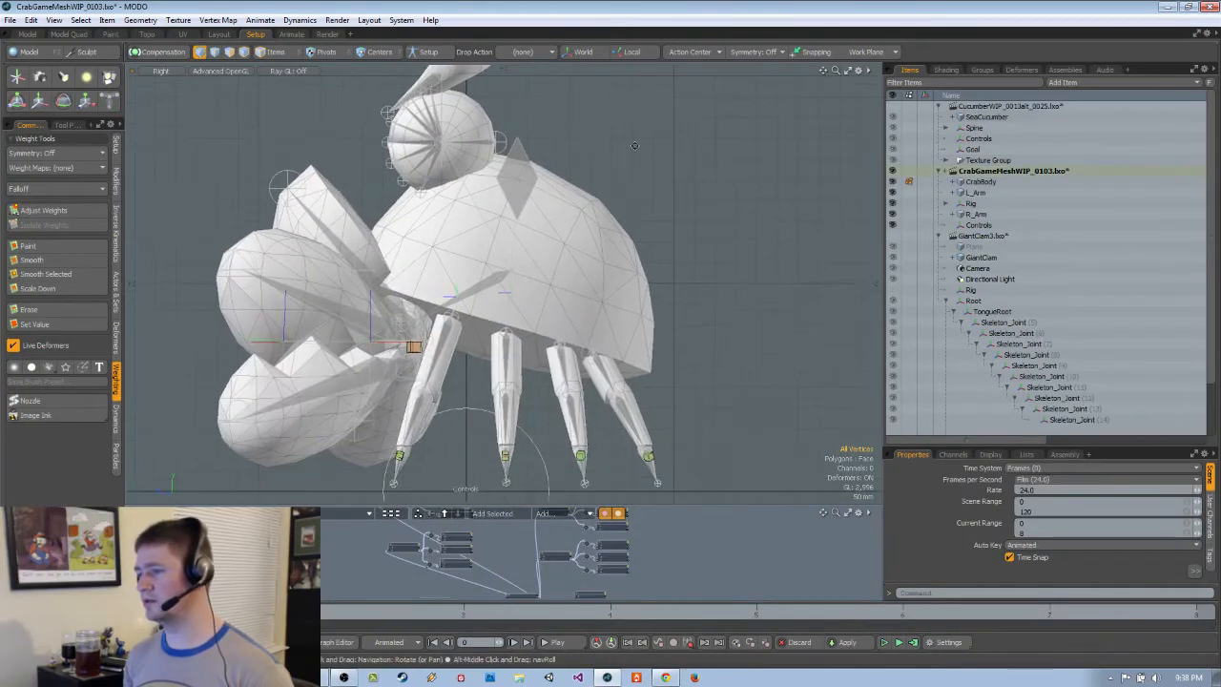
pyautogui.keyDown('alt'); pyautogui.moveTo(610, 424); pyautogui.dragTo(629, 308); pyautogui.keyUp('alt')
pyautogui.scroll(3, 658, 341)
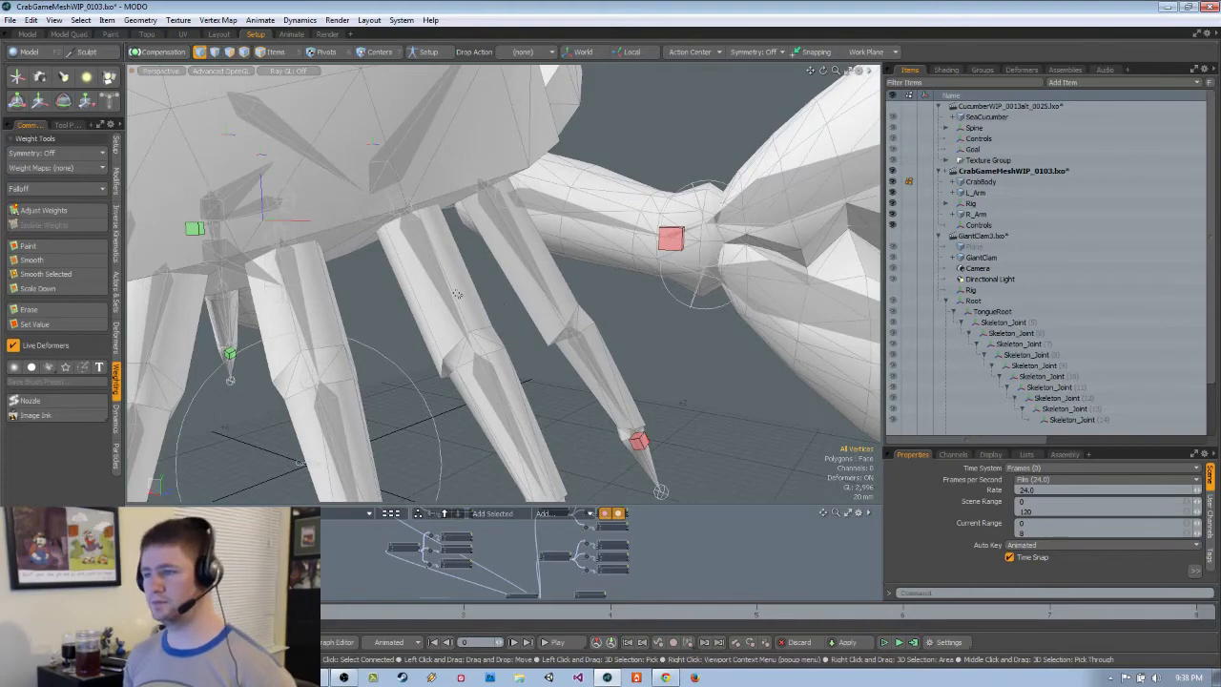
pyautogui.press('5')
pyautogui.scroll(-3, 436, 276)
pyautogui.keyDown('alt'); pyautogui.moveTo(449, 272); pyautogui.dragTo(601, 360); pyautogui.keyUp('alt')
pyautogui.click(466, 332)
pyautogui.scroll(4, 481, 322)
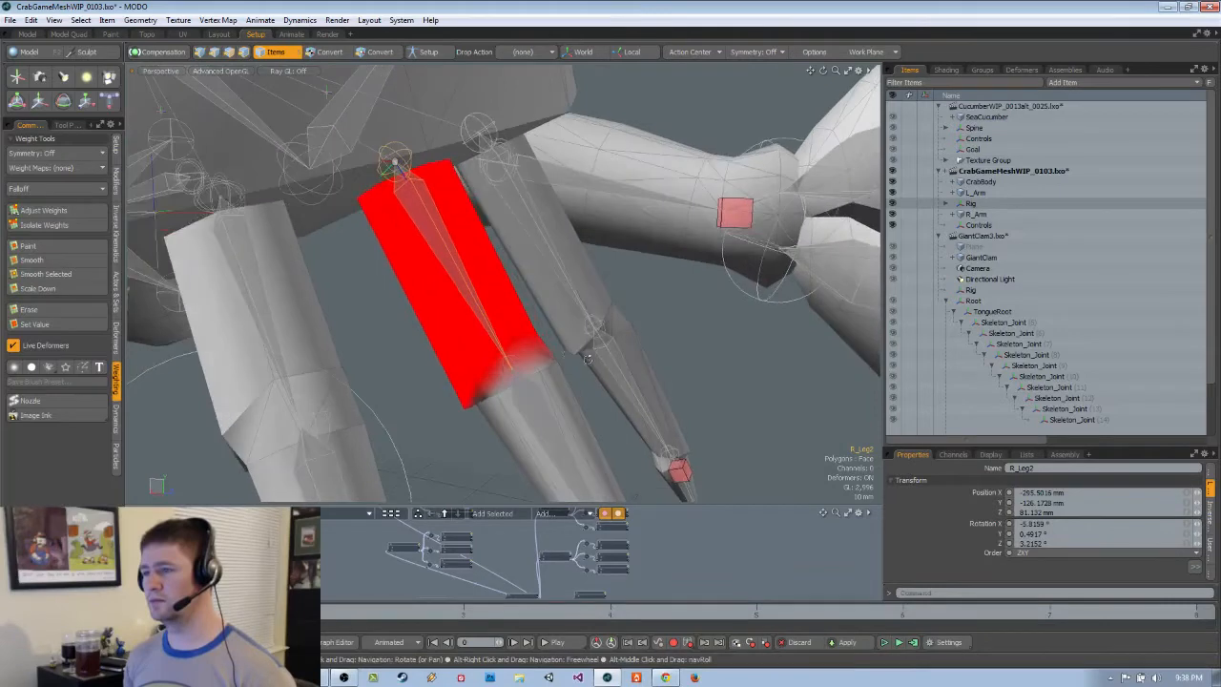
# Select the crab body's vertices to examine the R_Leg2 weight values around the leg joints
pyautogui.click(201, 52)
pyautogui.press('[')
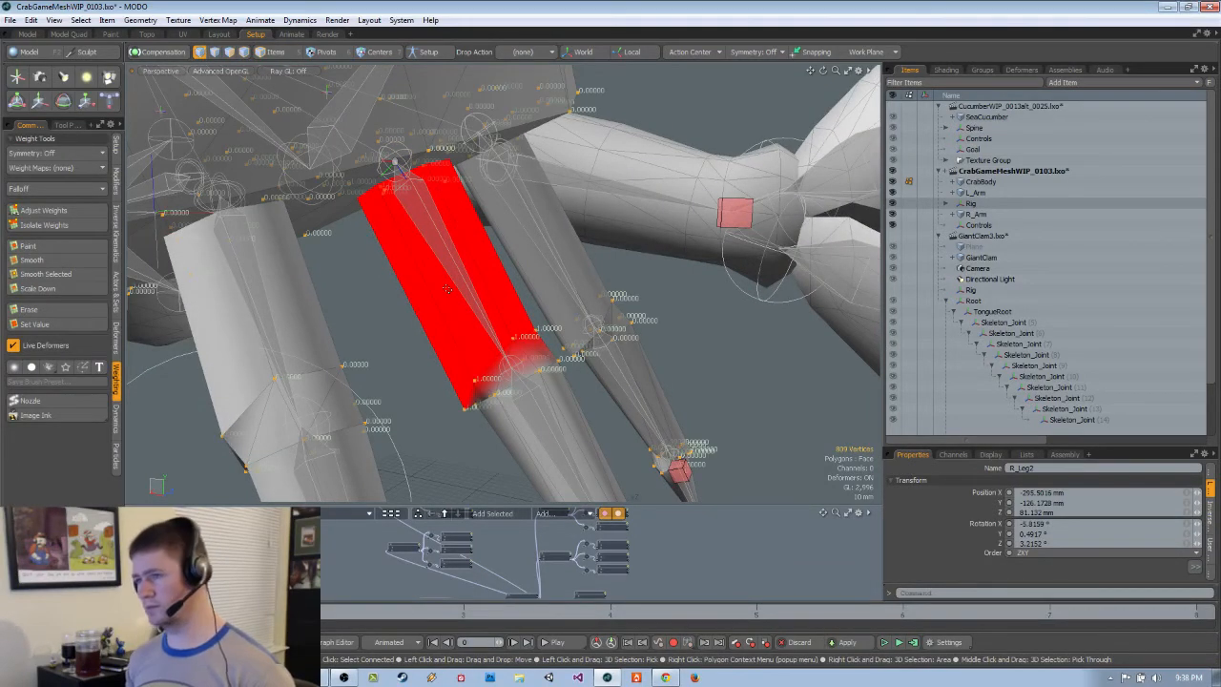
pyautogui.keyDown('alt'); pyautogui.moveTo(504, 360); pyautogui.dragTo(548, 334); pyautogui.keyUp('alt')
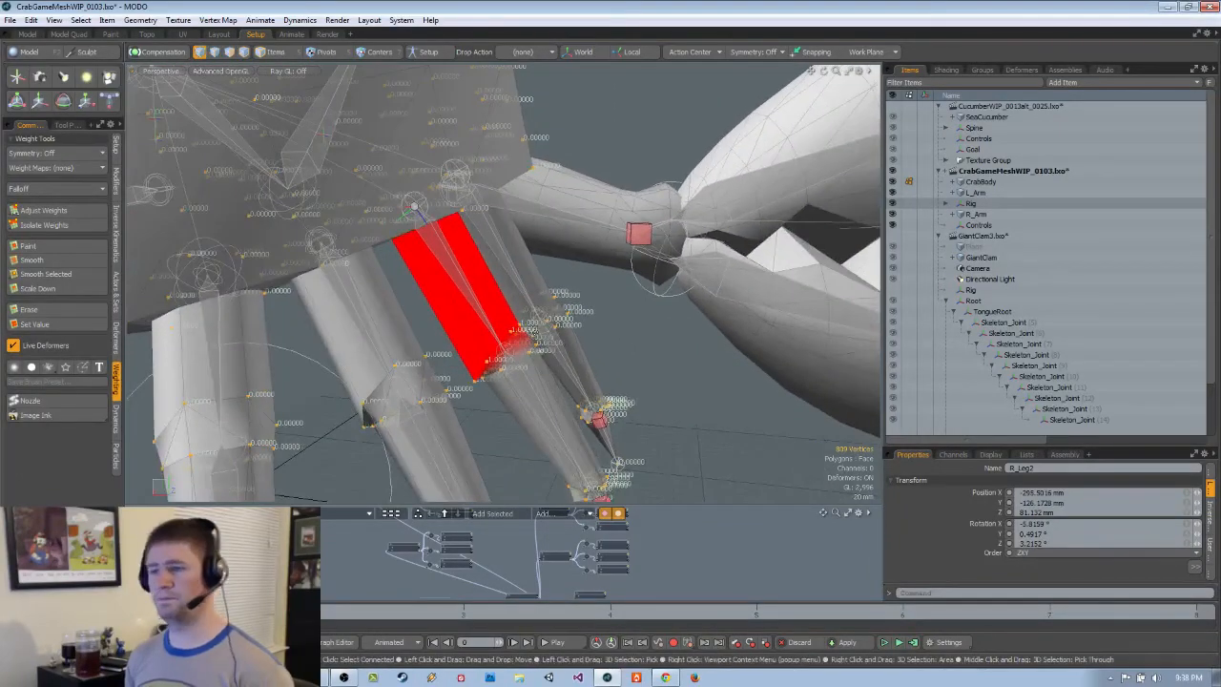
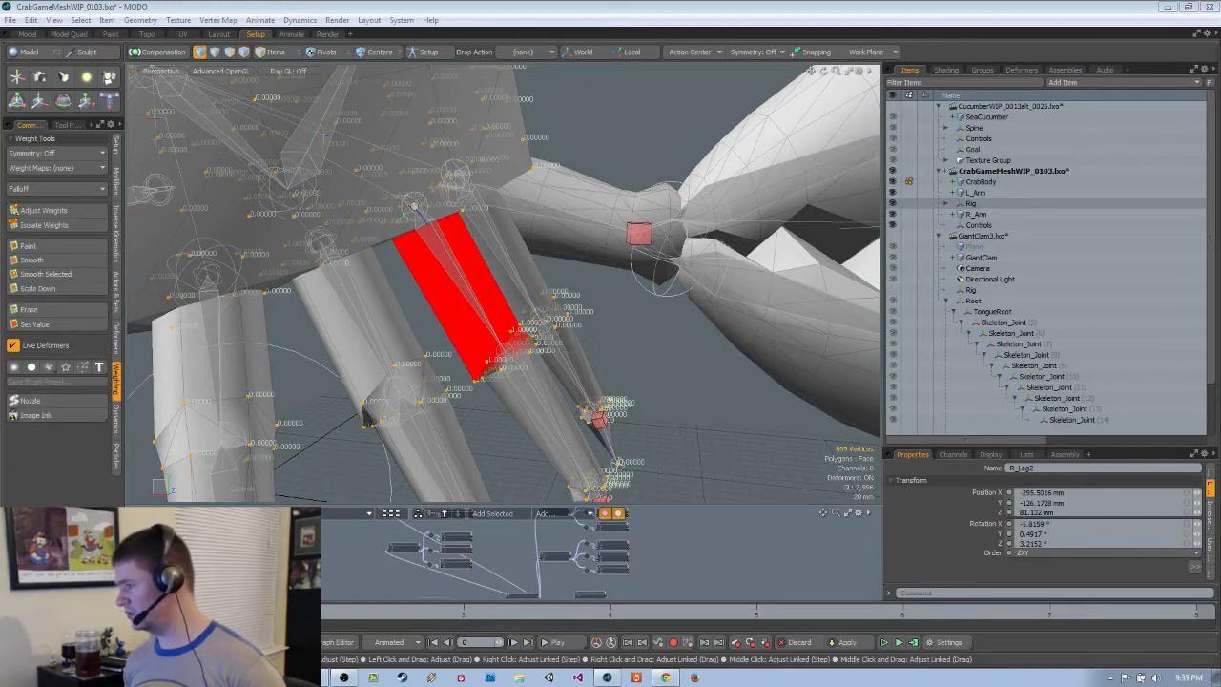
# Open the PrawnJeremyGameMeshWIP_0160.lxo scene and select its PrawnJeremy mesh as another weighting reference
pyautogui.press('super+e')
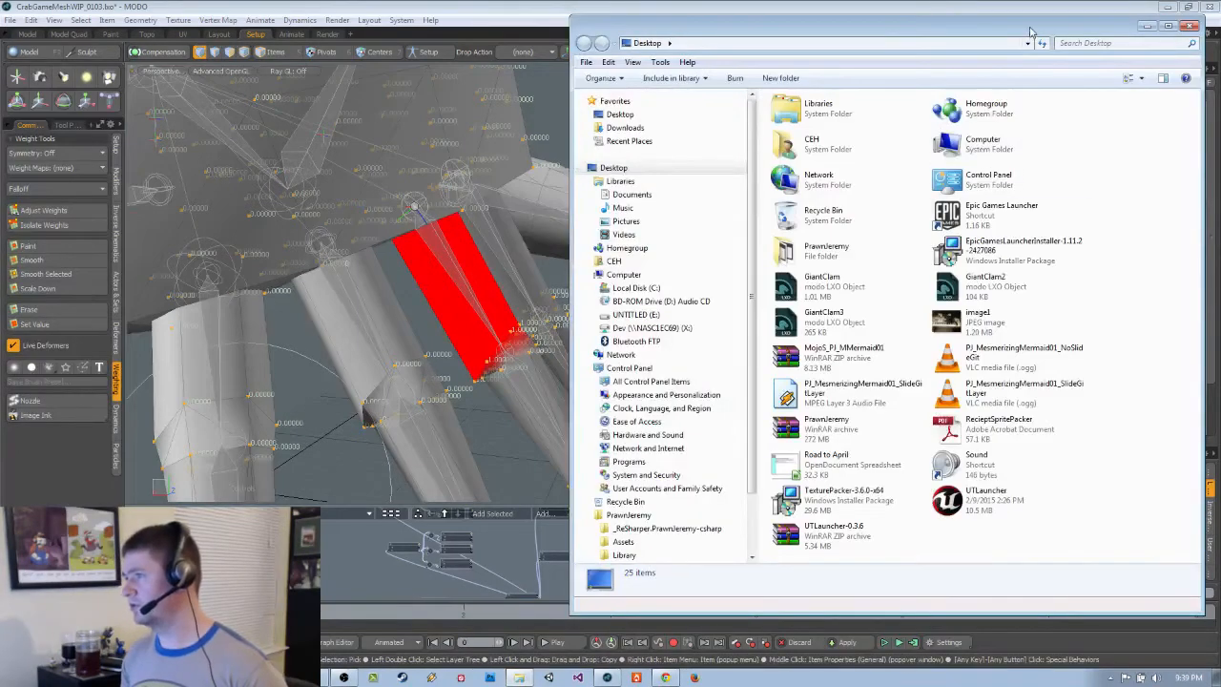
pyautogui.moveTo(1031, 30); pyautogui.dragTo(1220, 17)
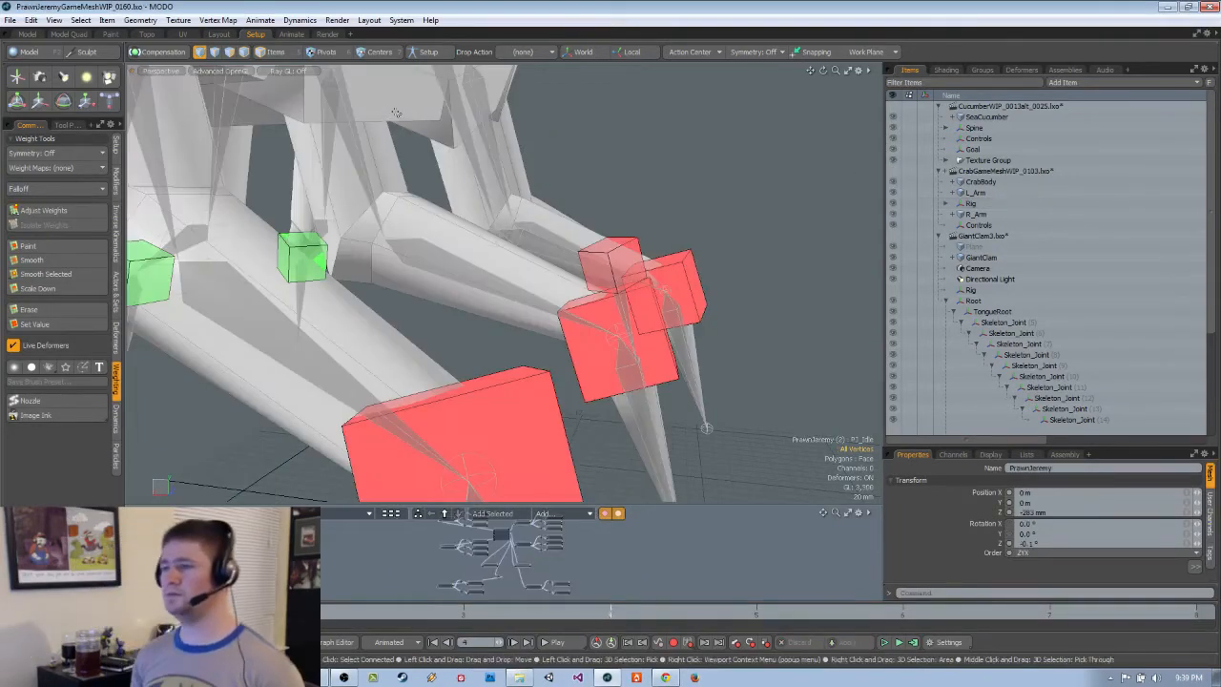
pyautogui.keyDown('ctrl'); pyautogui.keyDown('alt'); pyautogui.moveTo(489, 259); pyautogui.dragTo(348, 266); pyautogui.keyUp('alt'); pyautogui.keyUp('ctrl')
pyautogui.press('5')
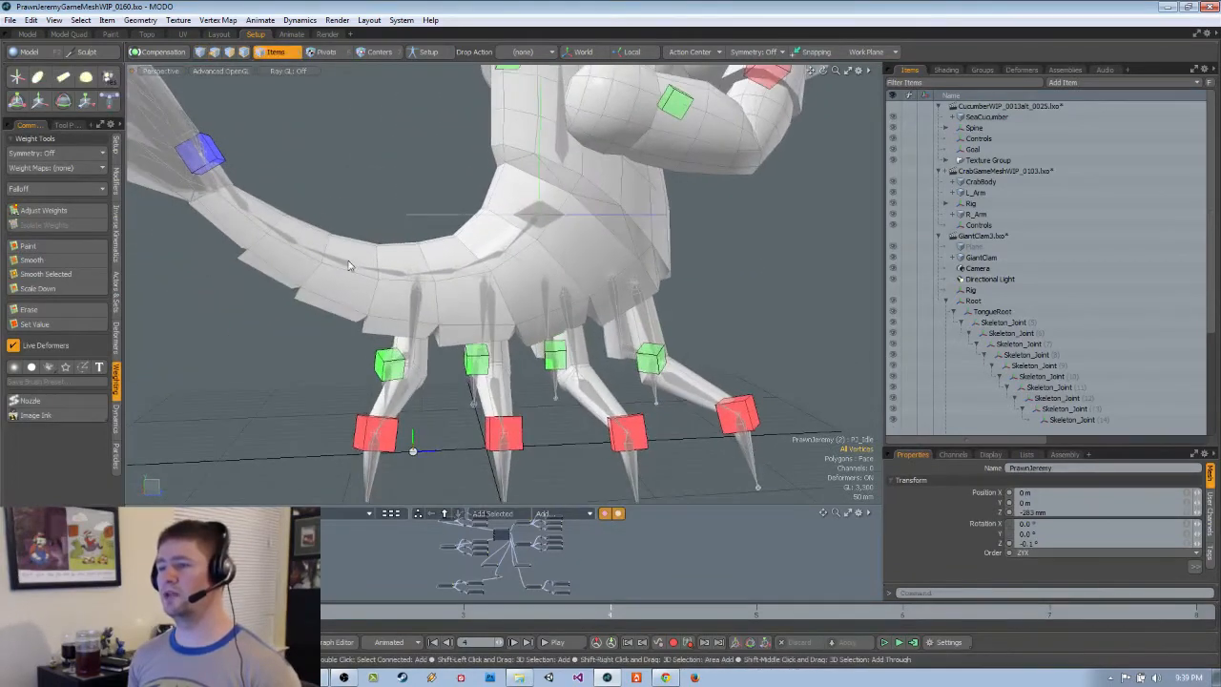
pyautogui.hotkey('ctrl', 'space')
pyautogui.click(350, 217)
pyautogui.hotkey('ctrl', 'space')
pyautogui.click(590, 255)
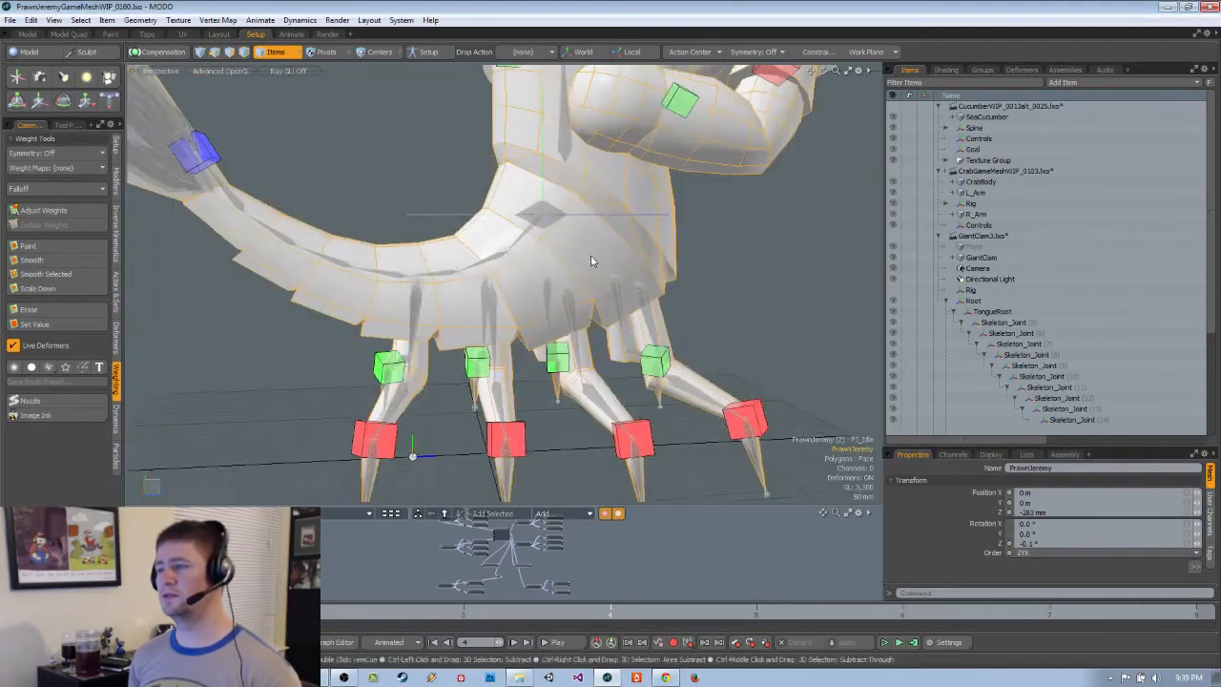
# Show the prawn's tail in the Left view and select Skeleton_Tail5 to examine its weighting
pyautogui.keyDown('alt'); pyautogui.moveTo(412, 448); pyautogui.dragTo(509, 398); pyautogui.keyUp('alt')
pyautogui.keyDown('ctrl'); pyautogui.keyDown('alt'); pyautogui.moveTo(405, 224); pyautogui.dragTo(523, 230); pyautogui.keyUp('alt'); pyautogui.keyUp('ctrl')
pyautogui.hotkey('ctrl', 'space')
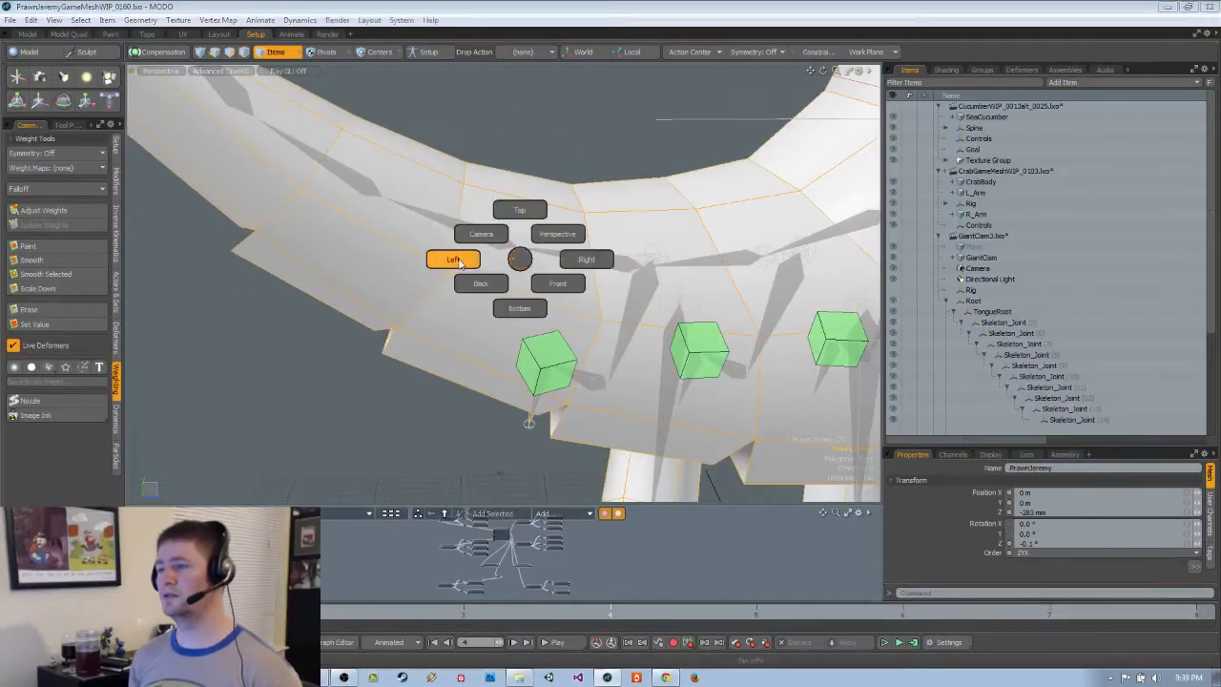
pyautogui.click(453, 260)
pyautogui.keyDown('ctrl'); pyautogui.keyDown('alt'); pyautogui.moveTo(483, 280); pyautogui.dragTo(443, 297); pyautogui.keyUp('alt'); pyautogui.keyUp('ctrl')
pyautogui.keyDown('alt'); pyautogui.keyDown('shift'); pyautogui.moveTo(494, 328); pyautogui.dragTo(475, 304); pyautogui.keyUp('shift'); pyautogui.keyUp('alt')
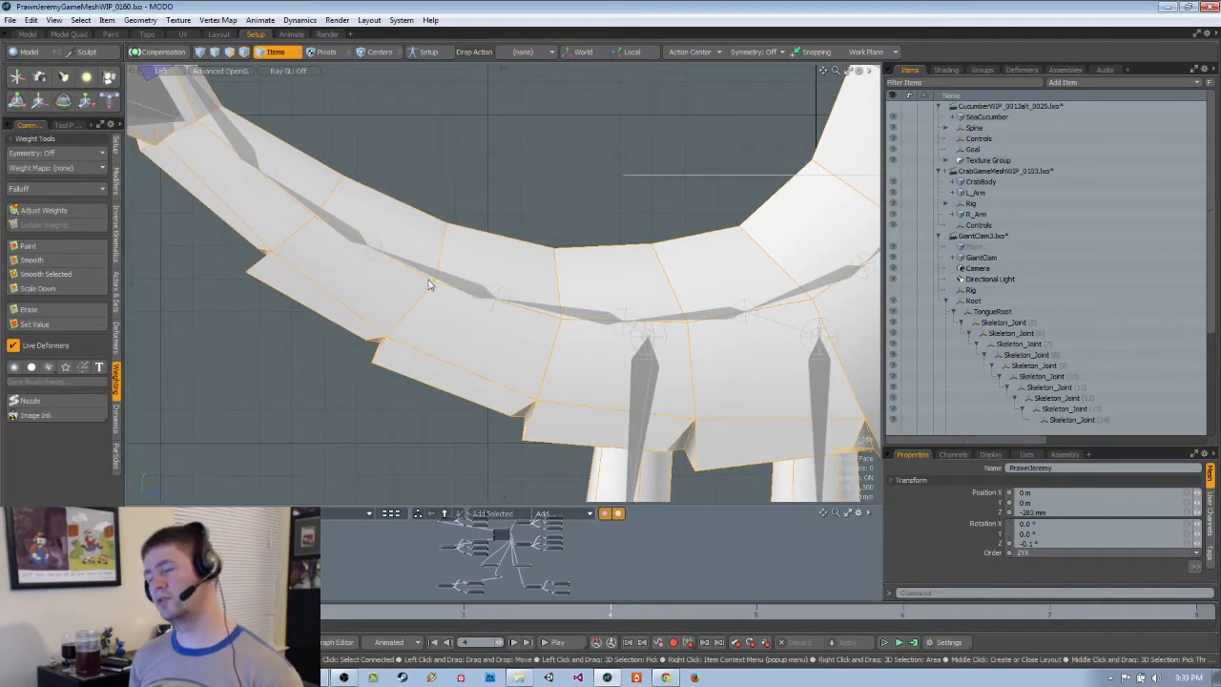
pyautogui.click(453, 285)
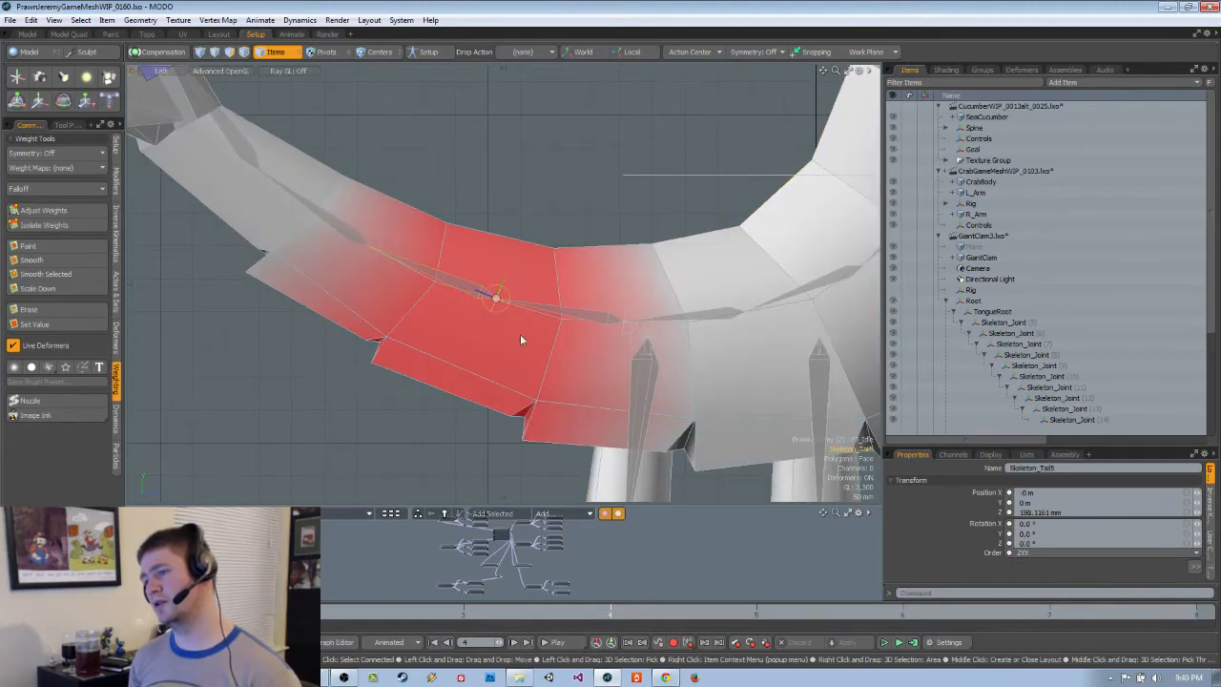
# Compare the weight falloff of Skeleton_Tail4 with that of Skeleton_Tail5 along the prawn's tail
pyautogui.click(570, 314)
pyautogui.keyDown('alt'); pyautogui.keyDown('shift'); pyautogui.moveTo(606, 298); pyautogui.dragTo(560, 308); pyautogui.keyUp('shift'); pyautogui.keyUp('alt')
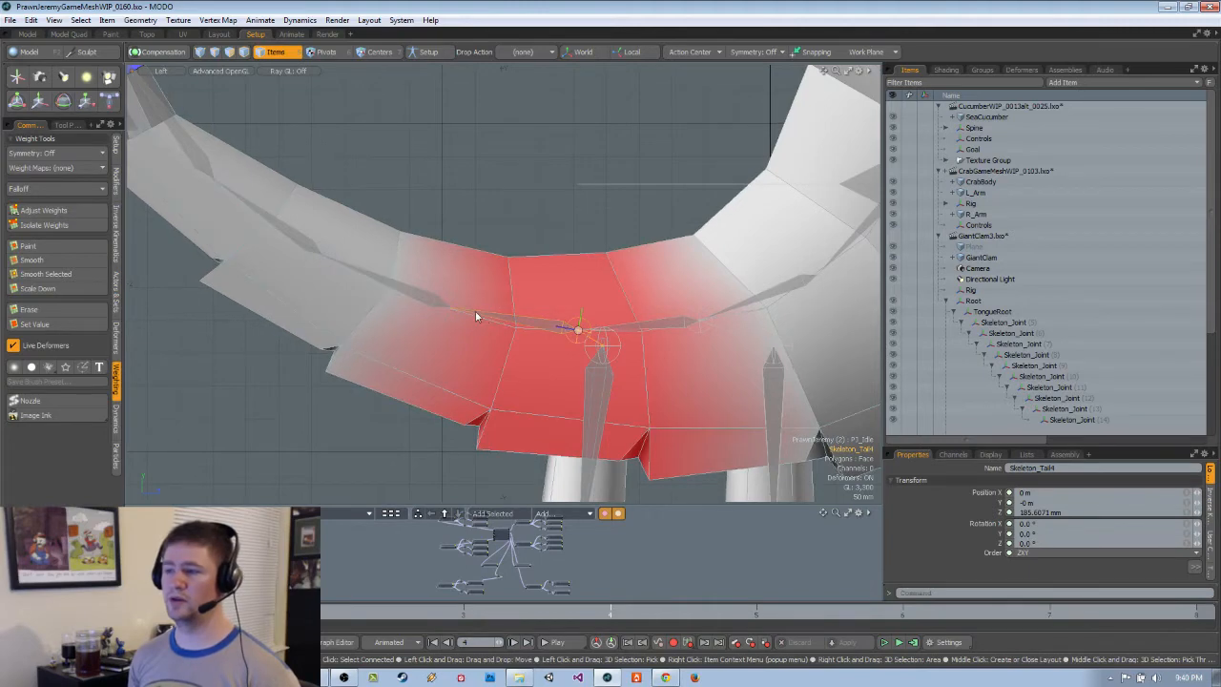
pyautogui.keyDown('alt'); pyautogui.keyDown('shift'); pyautogui.moveTo(423, 299); pyautogui.dragTo(432, 328); pyautogui.keyUp('shift'); pyautogui.keyUp('alt')
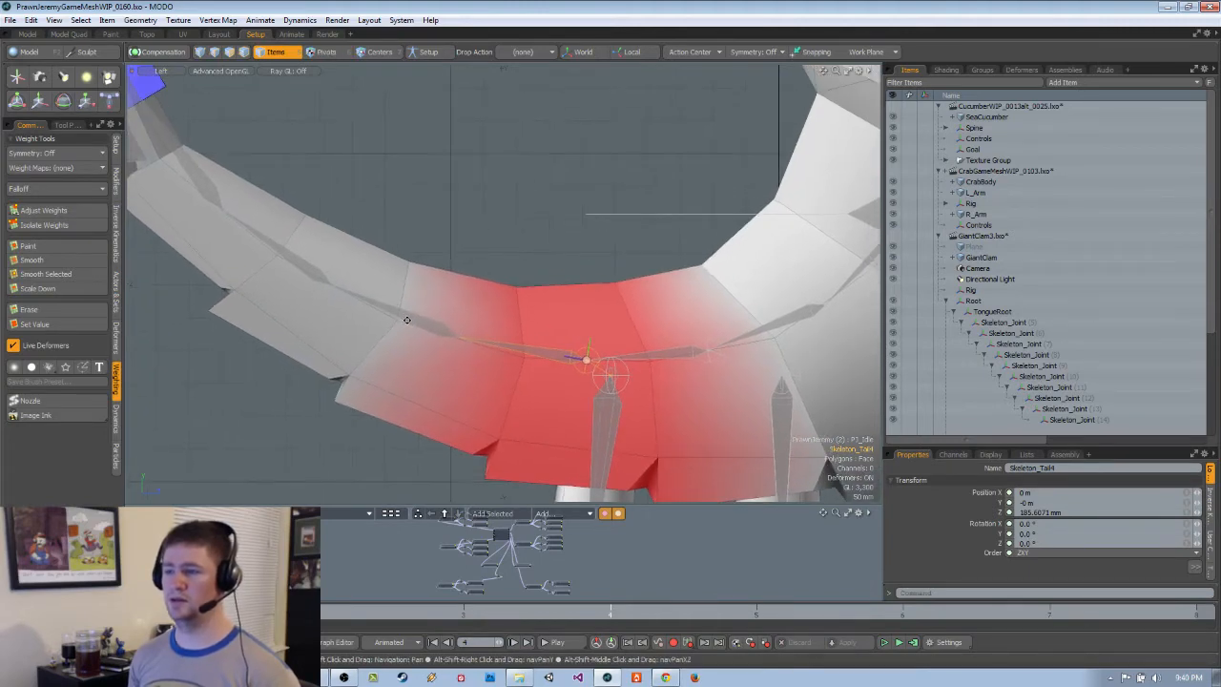
pyautogui.click(409, 316)
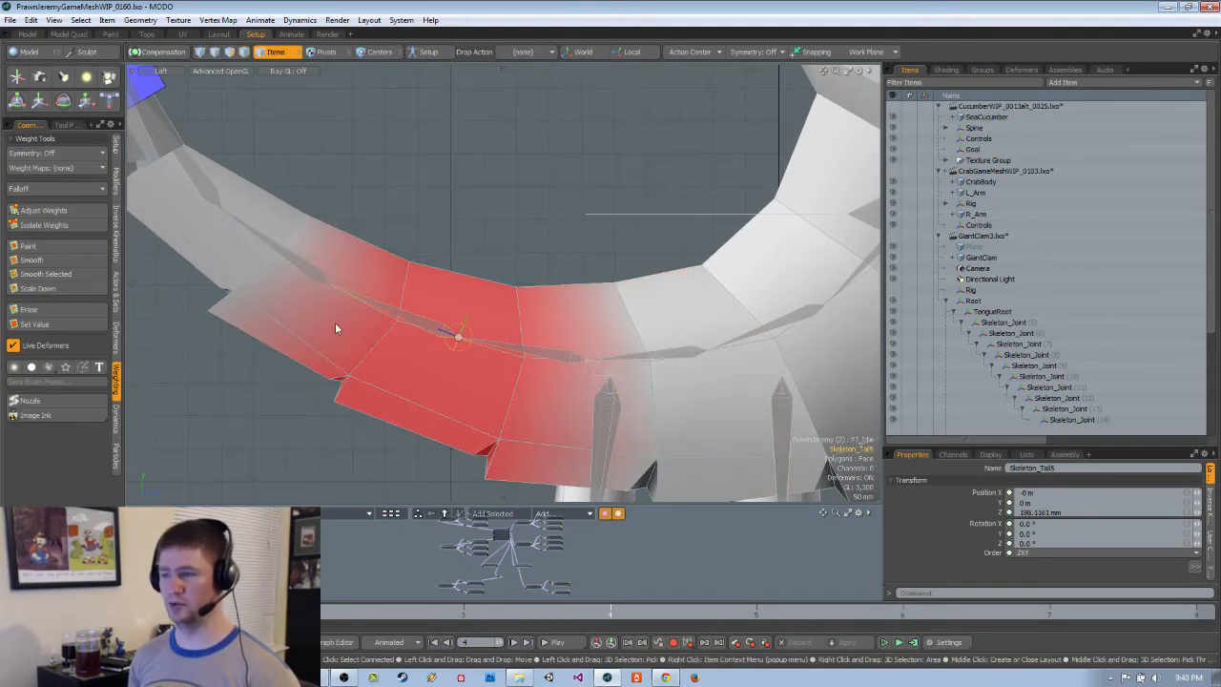
pyautogui.scroll(-5, 466, 358)
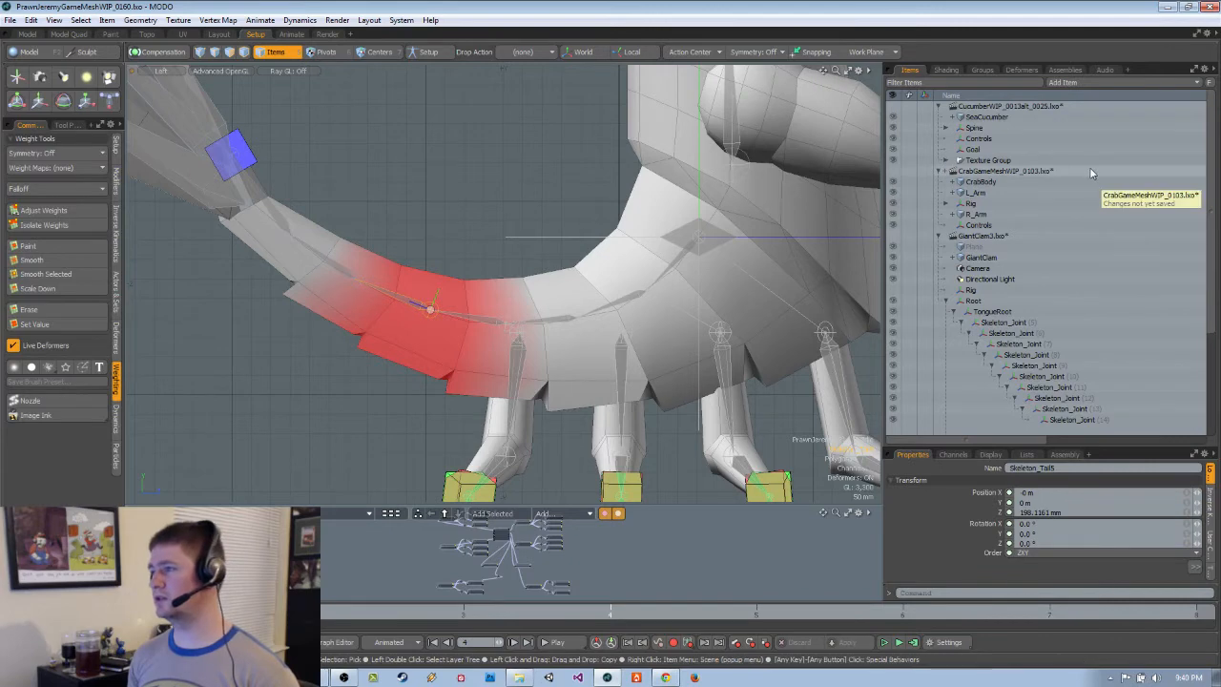
# Return to the GiantClam3.lxo scene and select the GiantClam mesh in a perspective view
pyautogui.click(992, 172)
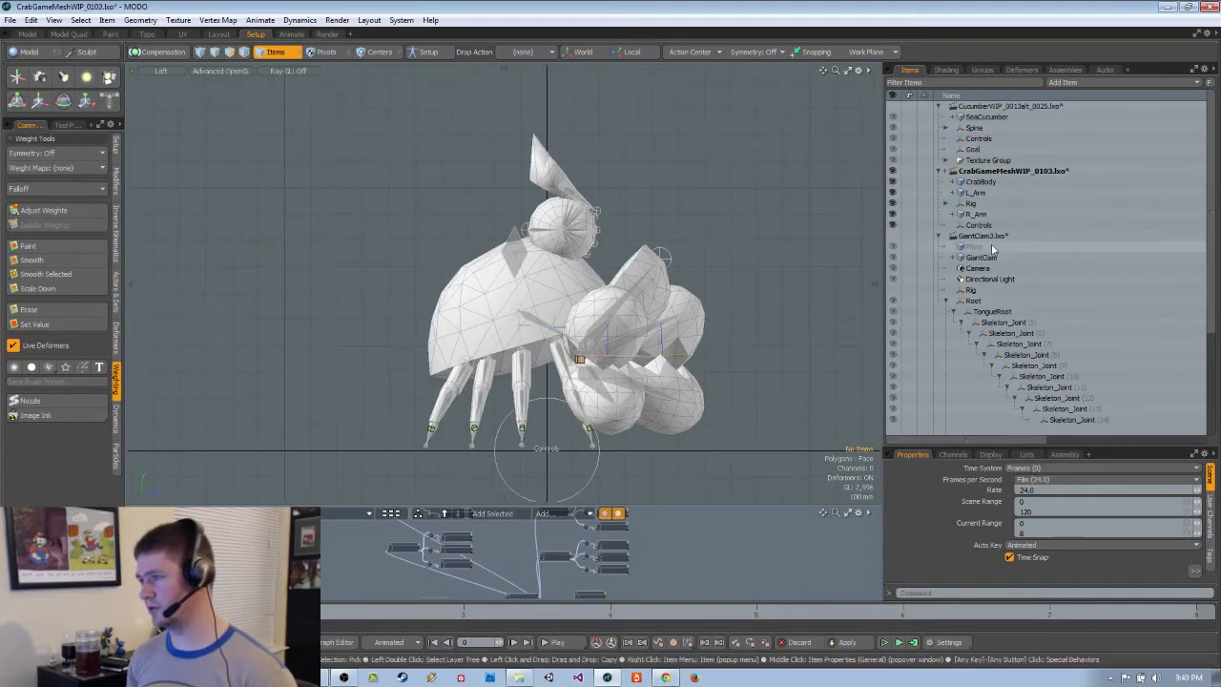
pyautogui.click(988, 236)
pyautogui.keyDown('alt'); pyautogui.moveTo(678, 337); pyautogui.dragTo(696, 301); pyautogui.keyUp('alt')
pyautogui.press('1')
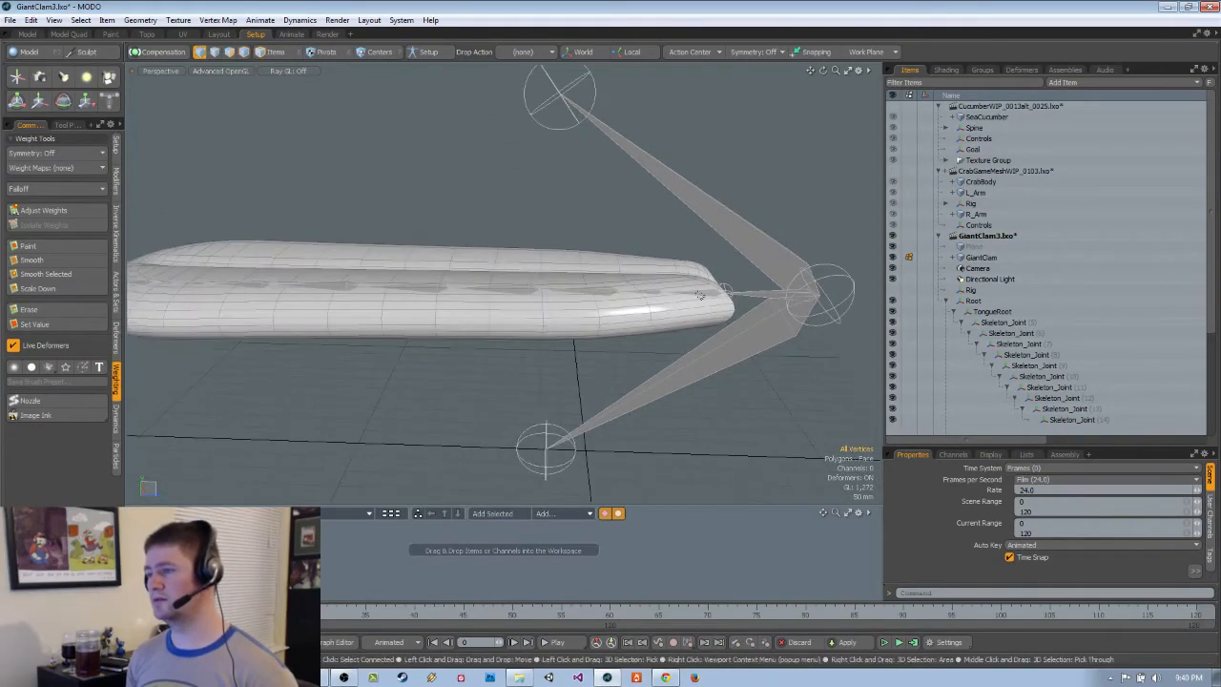
pyautogui.click(999, 258)
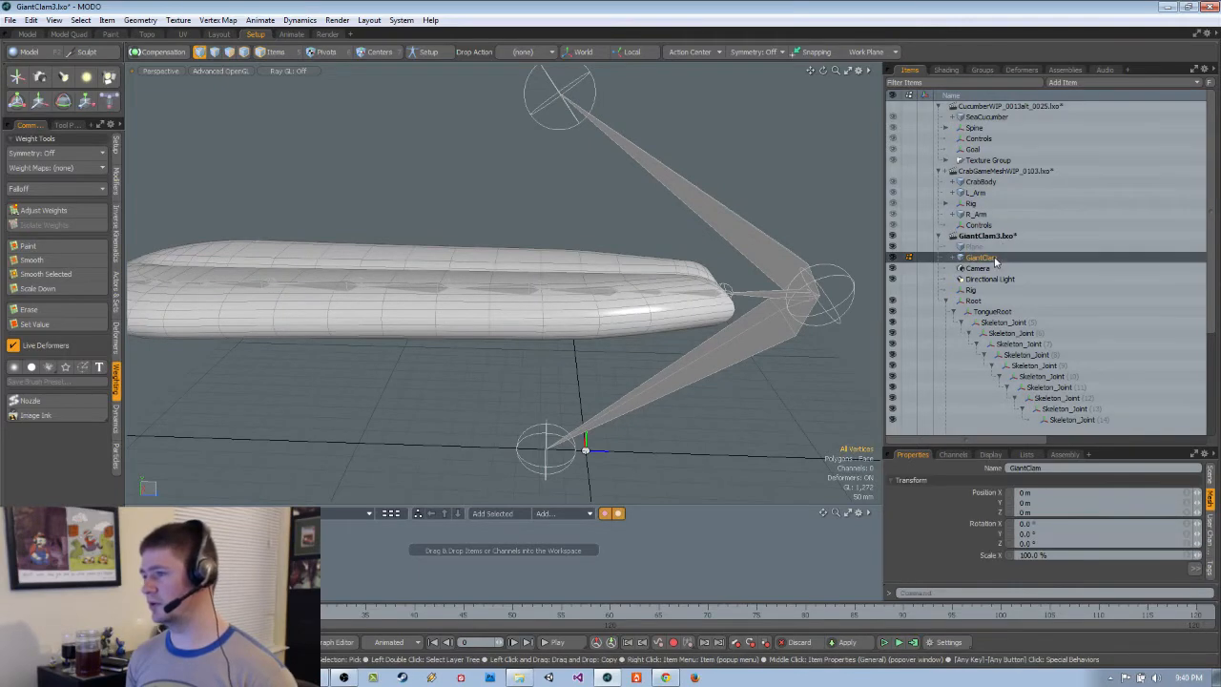
pyautogui.keyDown('alt'); pyautogui.moveTo(660, 290); pyautogui.dragTo(617, 310); pyautogui.keyUp('alt')
# Go through the tongue's joints from TongueRoot to Skeleton_Joint (6) to inspect their weighting
pyautogui.press('5')
pyautogui.click(706, 295)
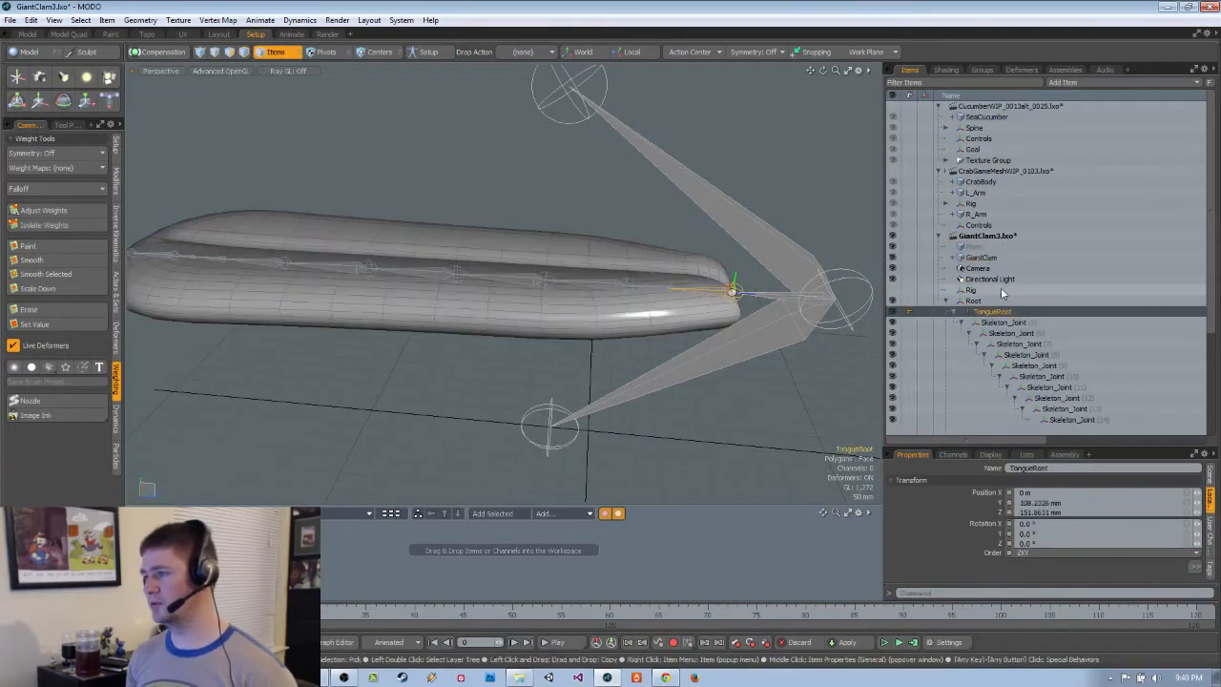
pyautogui.press('Down')
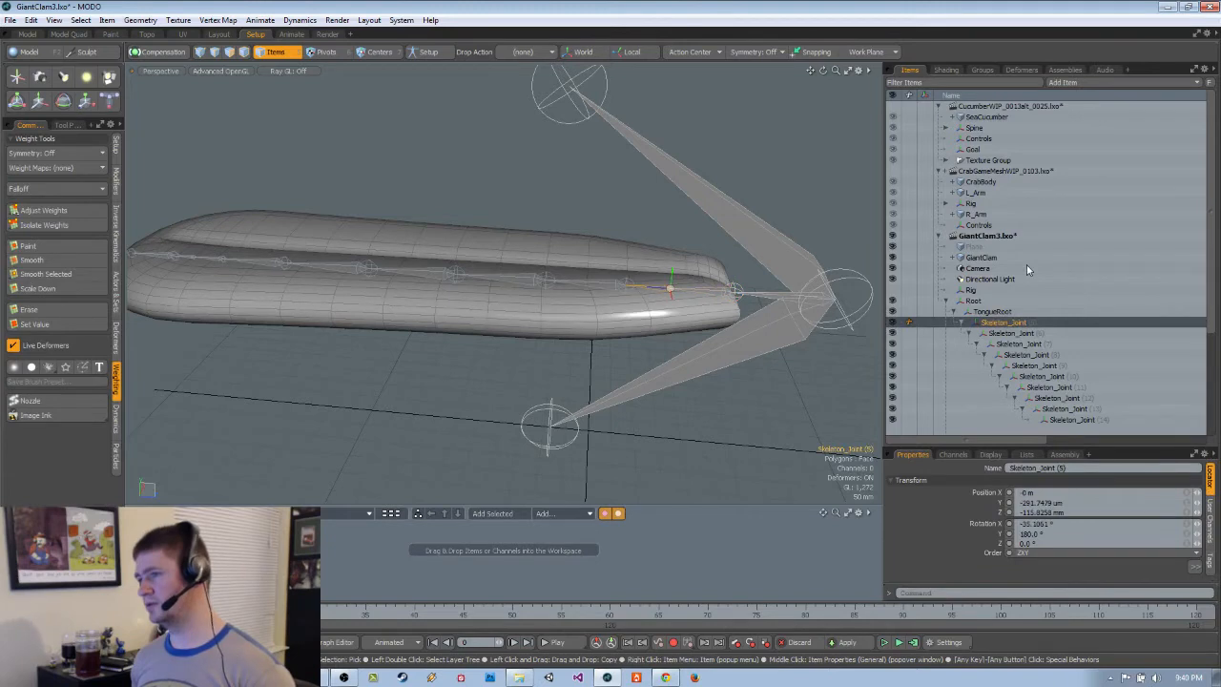
pyautogui.press('Down')
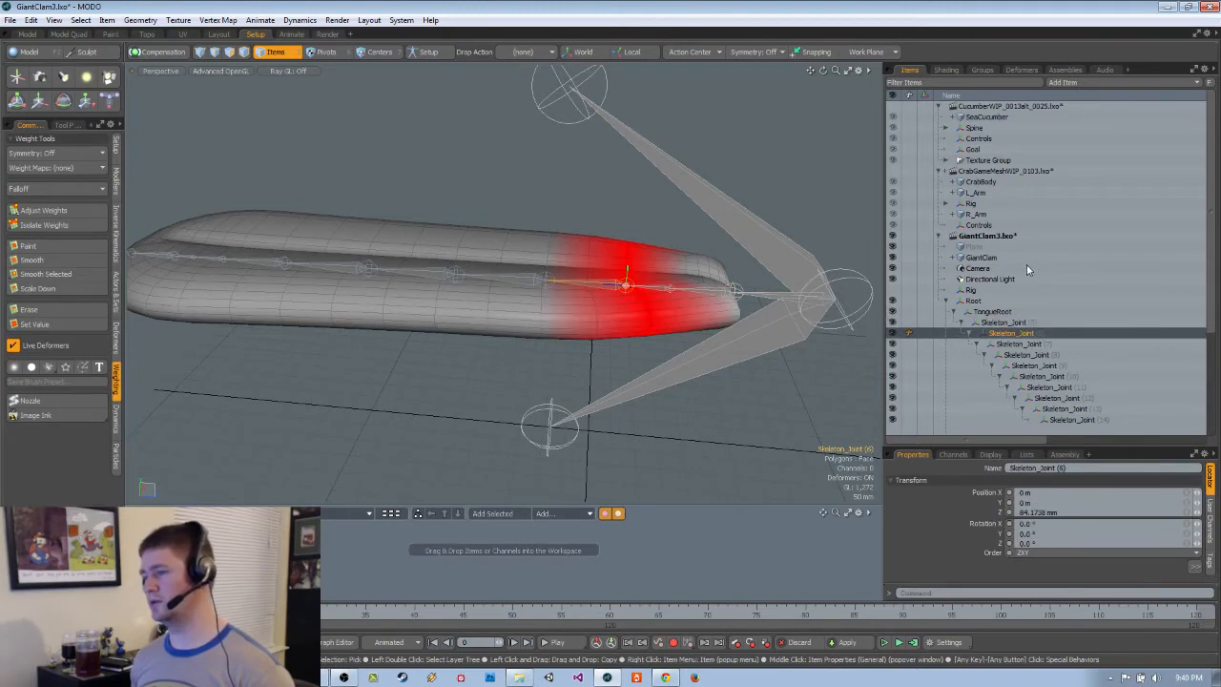
pyautogui.keyDown('alt'); pyautogui.moveTo(668, 329); pyautogui.dragTo(645, 303); pyautogui.keyUp('alt')
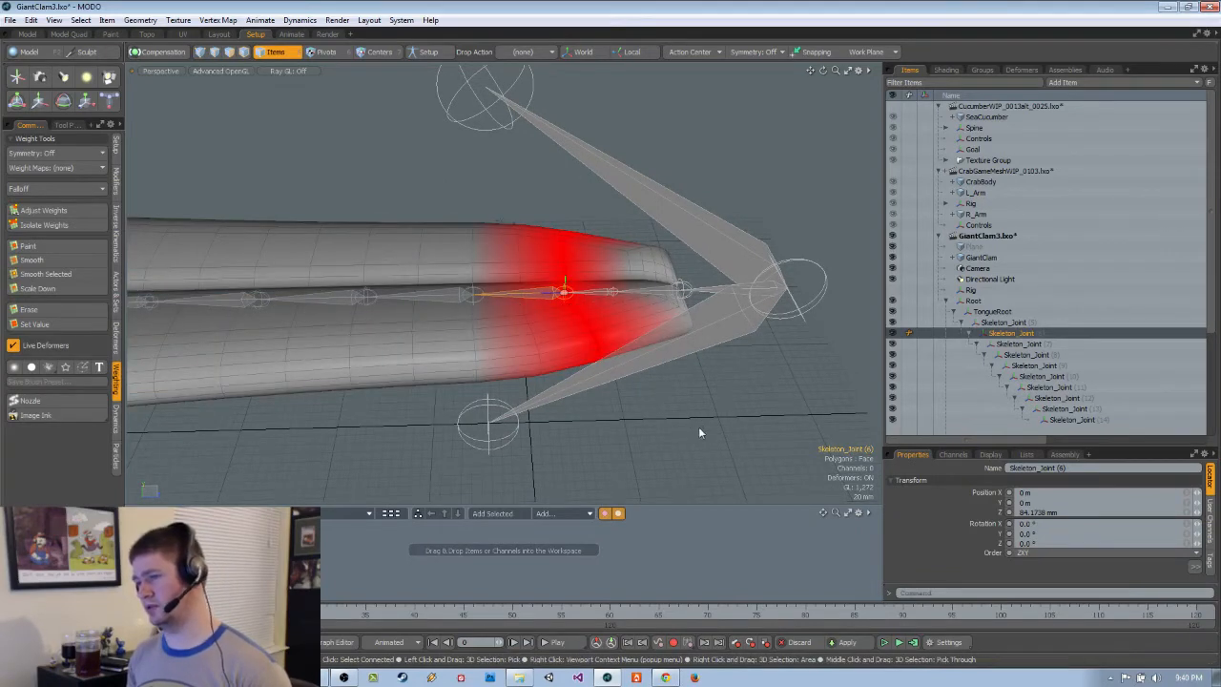
pyautogui.keyDown('alt'); pyautogui.moveTo(699, 432); pyautogui.dragTo(691, 393); pyautogui.keyUp('alt')
# Test the tongue's bend by rotating Skeleton_Joint (6) about 13° around X, and undo the rotation
pyautogui.press('e')
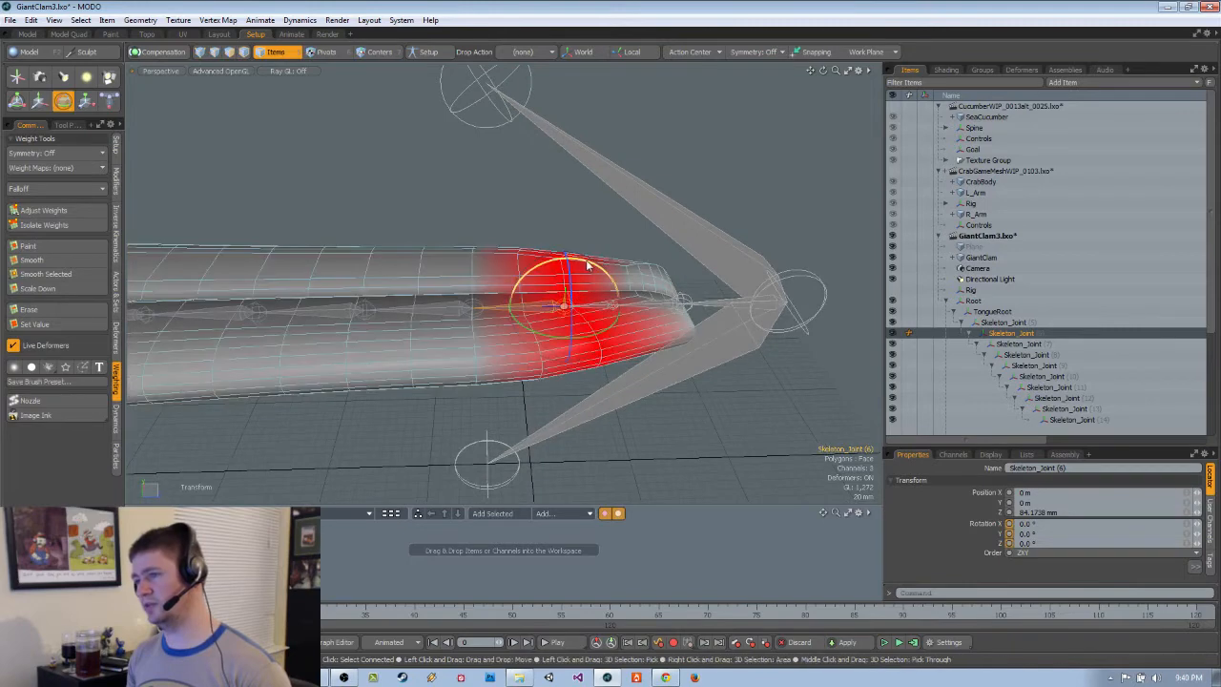
pyautogui.moveTo(591, 266); pyautogui.dragTo(593, 306)
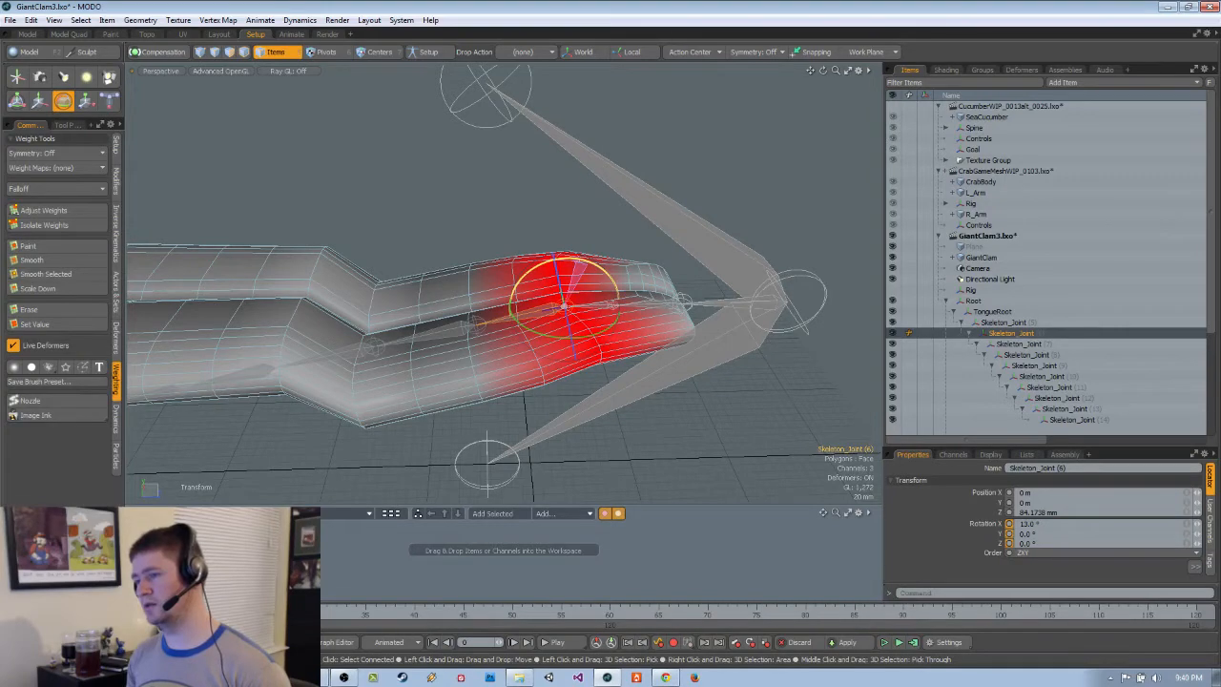
pyautogui.moveTo(577, 262)
pyautogui.mouseDown()
pyautogui.moveTo(607, 278)
pyautogui.moveTo(574, 262)
pyautogui.mouseUp()
pyautogui.hotkey('ctrl', 'z')
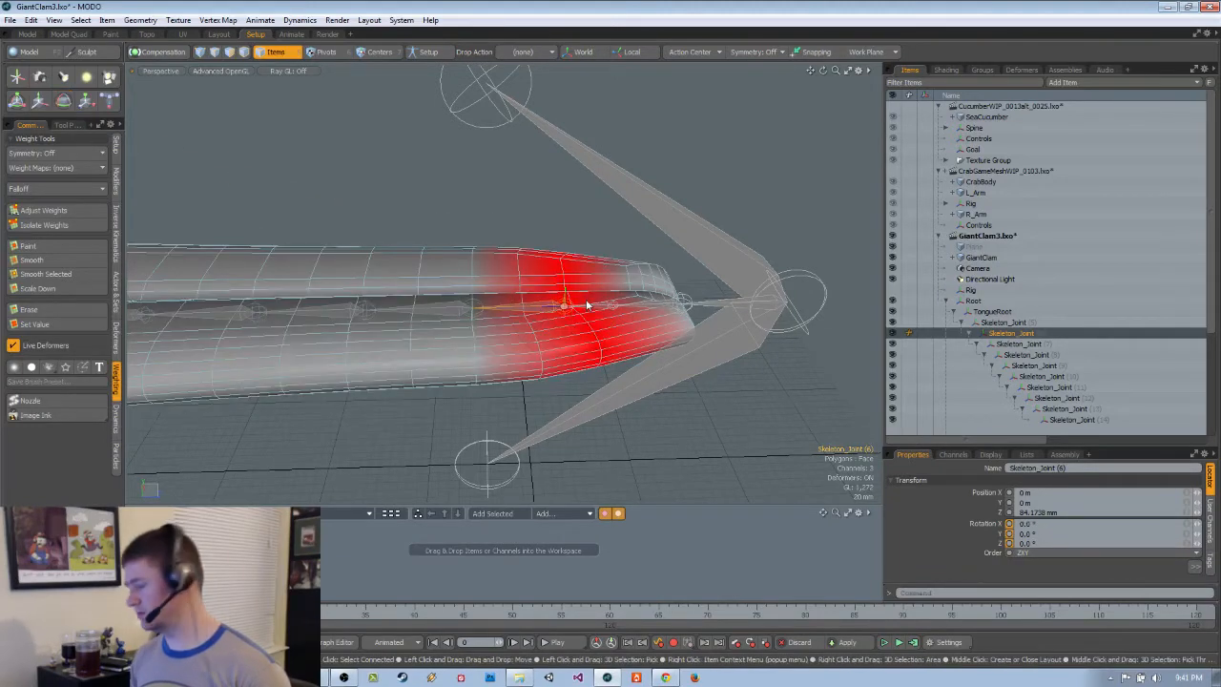
# Rotate Skeleton_Joint (7) to about -25.5° around X to test how the weighted tongue section deforms
pyautogui.press('Down')
pyautogui.press('e')
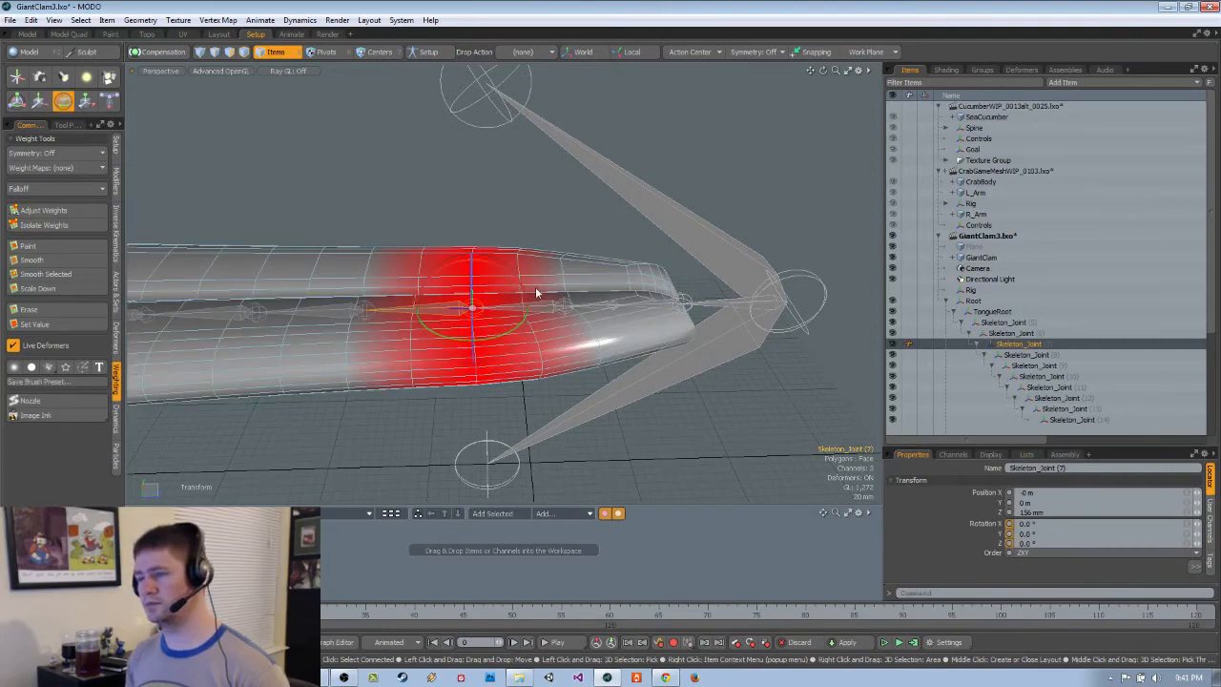
pyautogui.moveTo(507, 275); pyautogui.dragTo(523, 287)
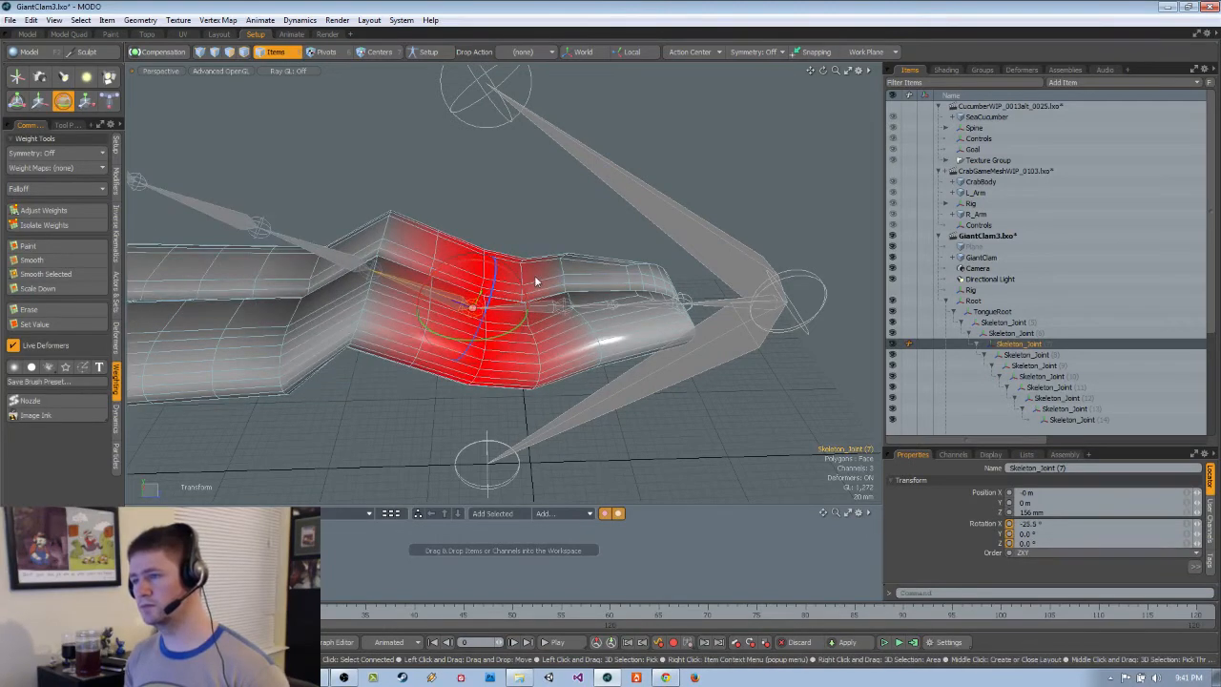
pyautogui.press('q')
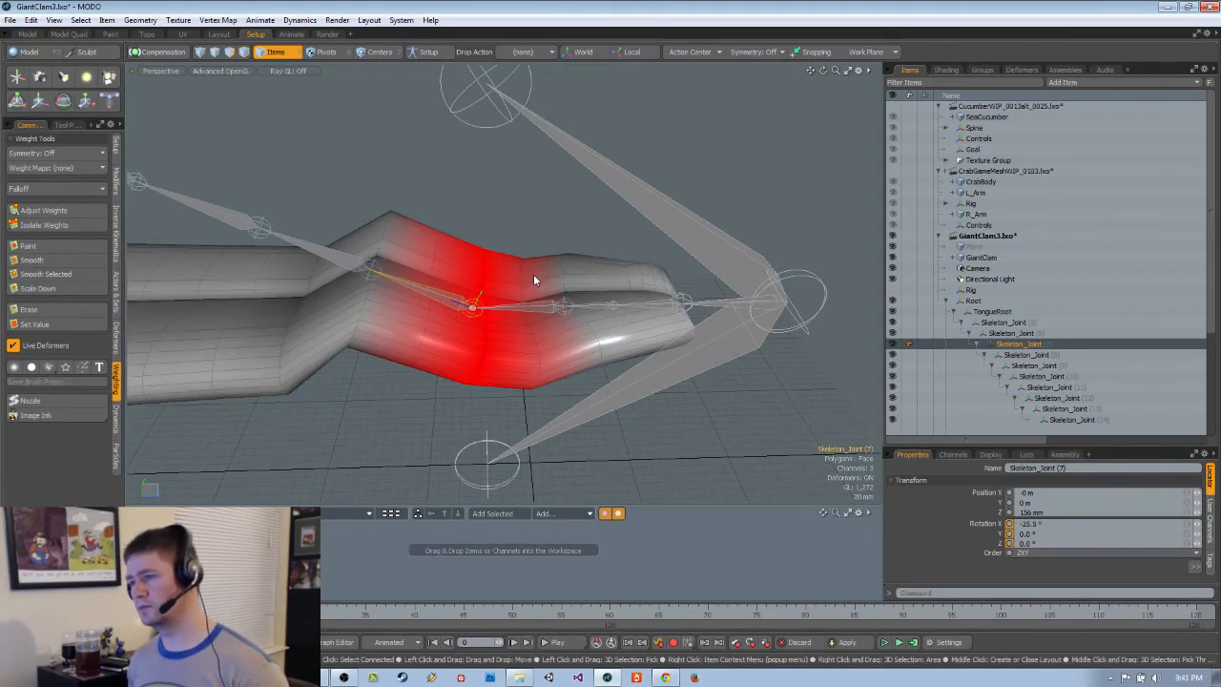
# Test the tongue's bend by rotating Skeleton_Joint (6) to about -27° around X, and undo the test rotations of both joints
pyautogui.press('Up')
pyautogui.press('e')
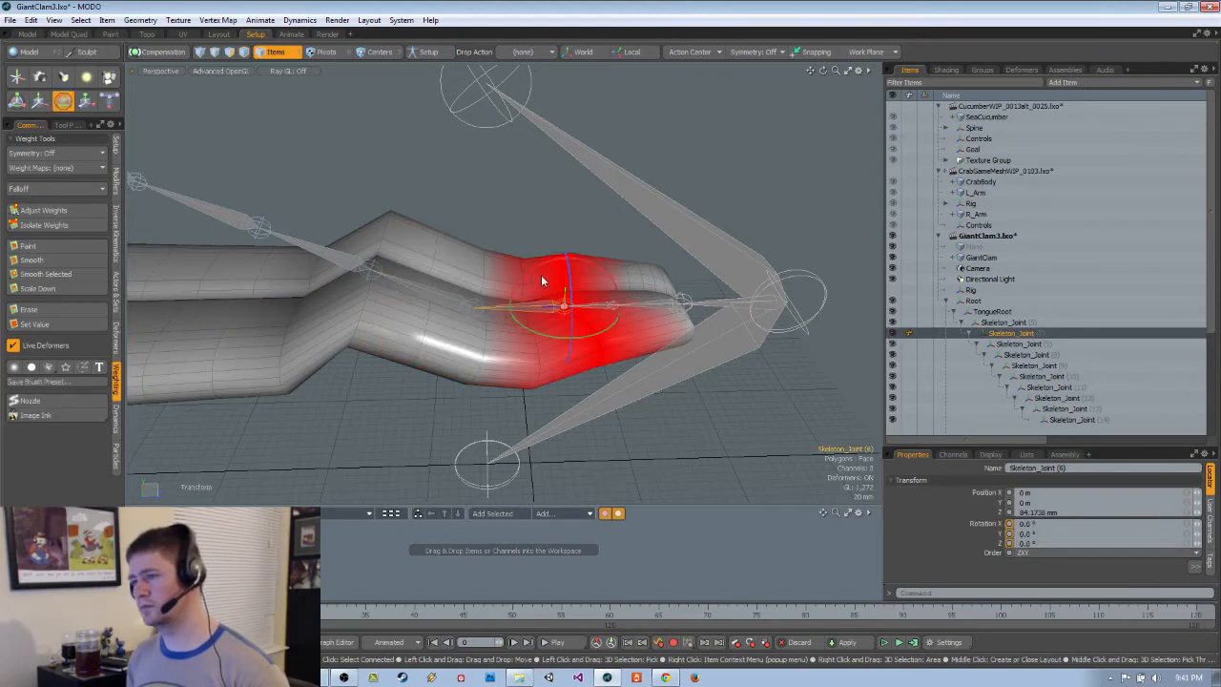
pyautogui.moveTo(587, 270); pyautogui.dragTo(293, 288)
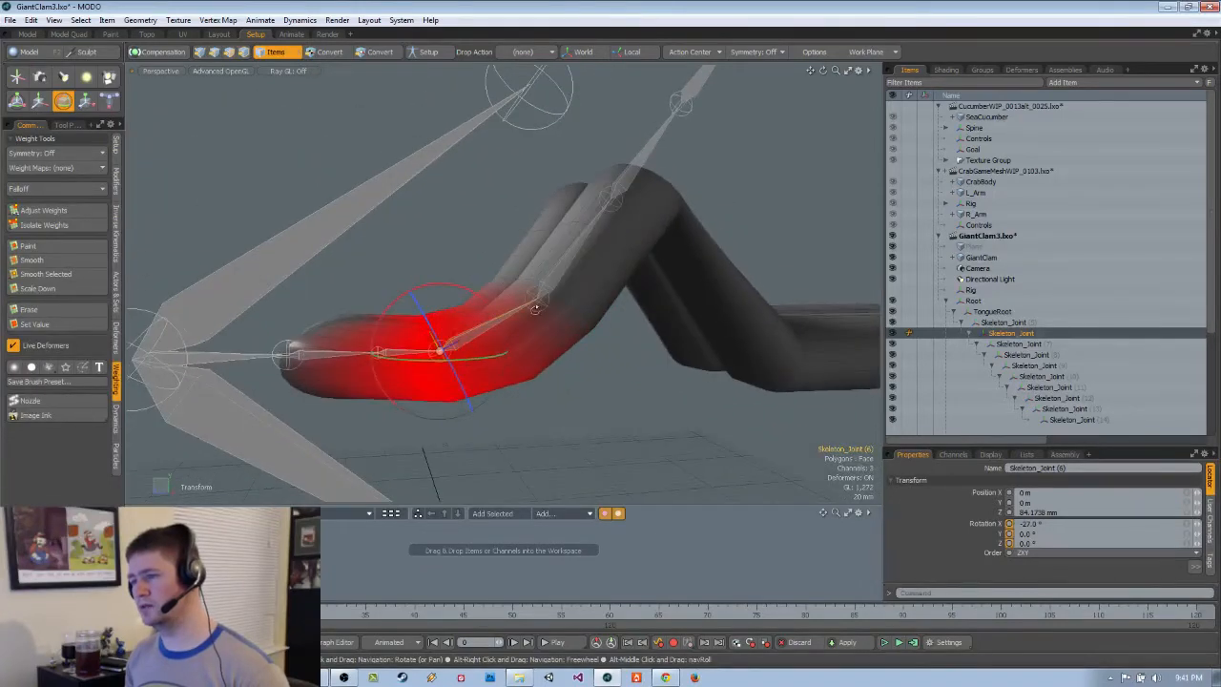
pyautogui.hotkey('ctrl', 'z')
pyautogui.hotkey('ctrl', 'z')
pyautogui.hotkey('ctrl', 'z')
pyautogui.hotkey('ctrl', 'z')
pyautogui.hotkey('ctrl', 'z')
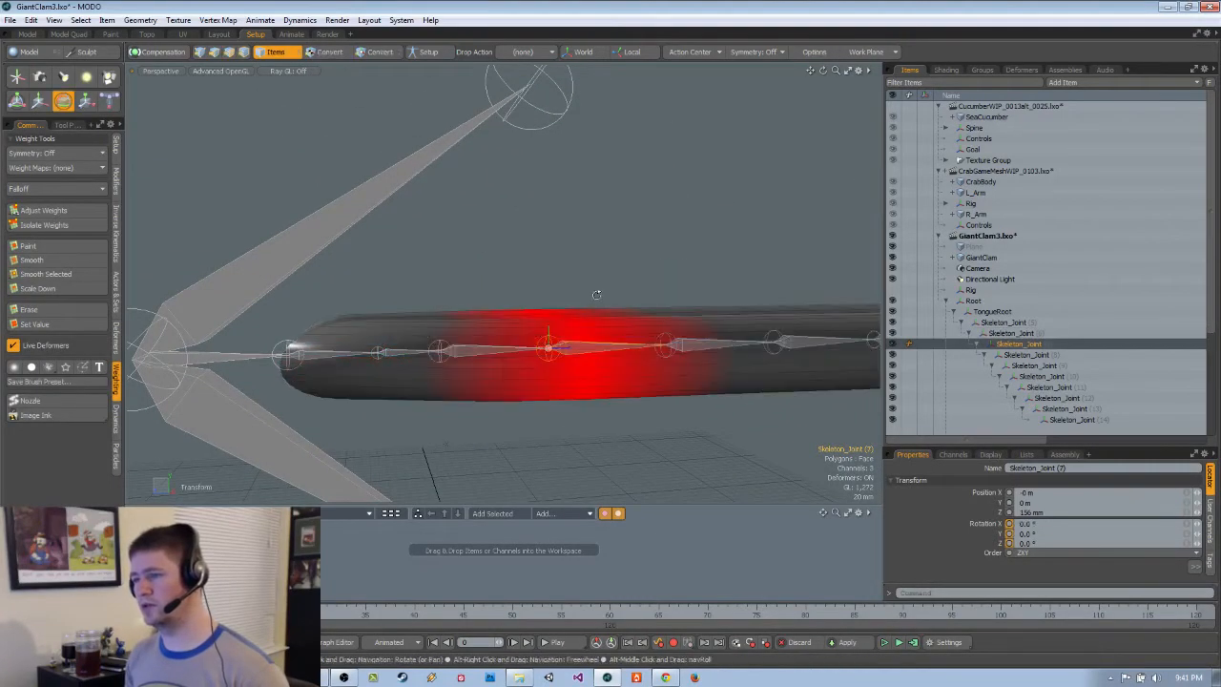
# Select Skeleton_Joint (8) and set its weight to 50% on the edge loop between it and Skeleton_Joint (7)
pyautogui.keyDown('alt'); pyautogui.moveTo(597, 294); pyautogui.dragTo(495, 343); pyautogui.keyUp('alt')
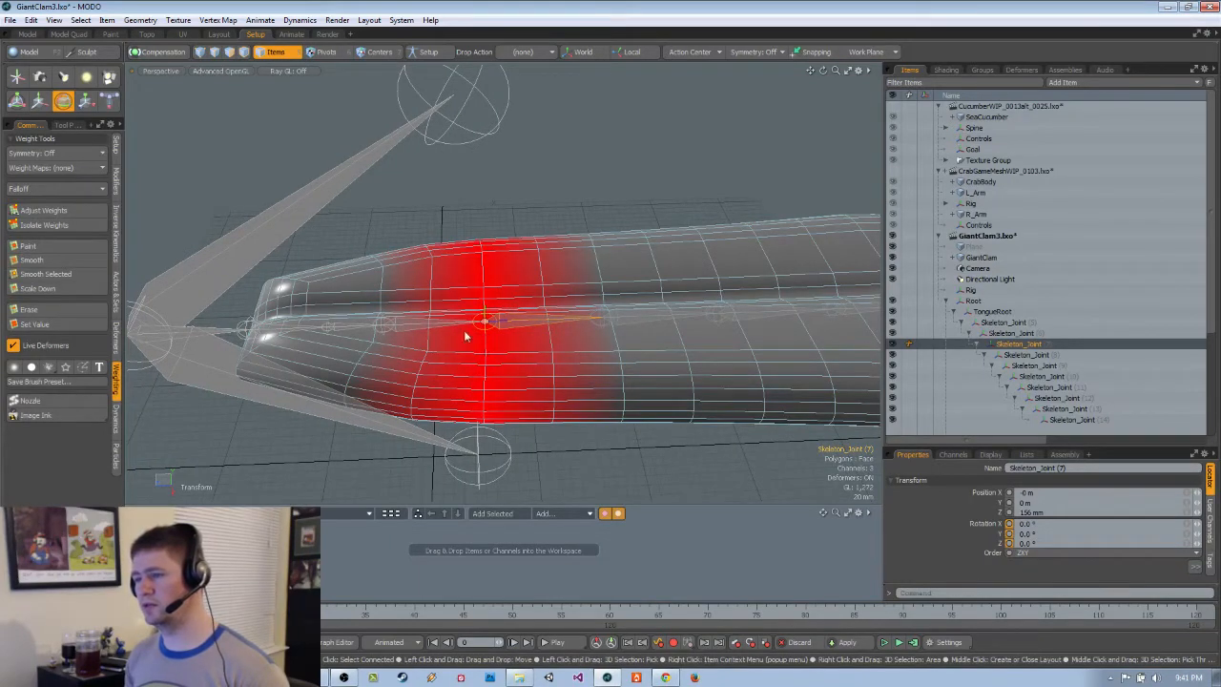
pyautogui.keyDown('alt'); pyautogui.moveTo(546, 342); pyautogui.dragTo(469, 329); pyautogui.keyUp('alt')
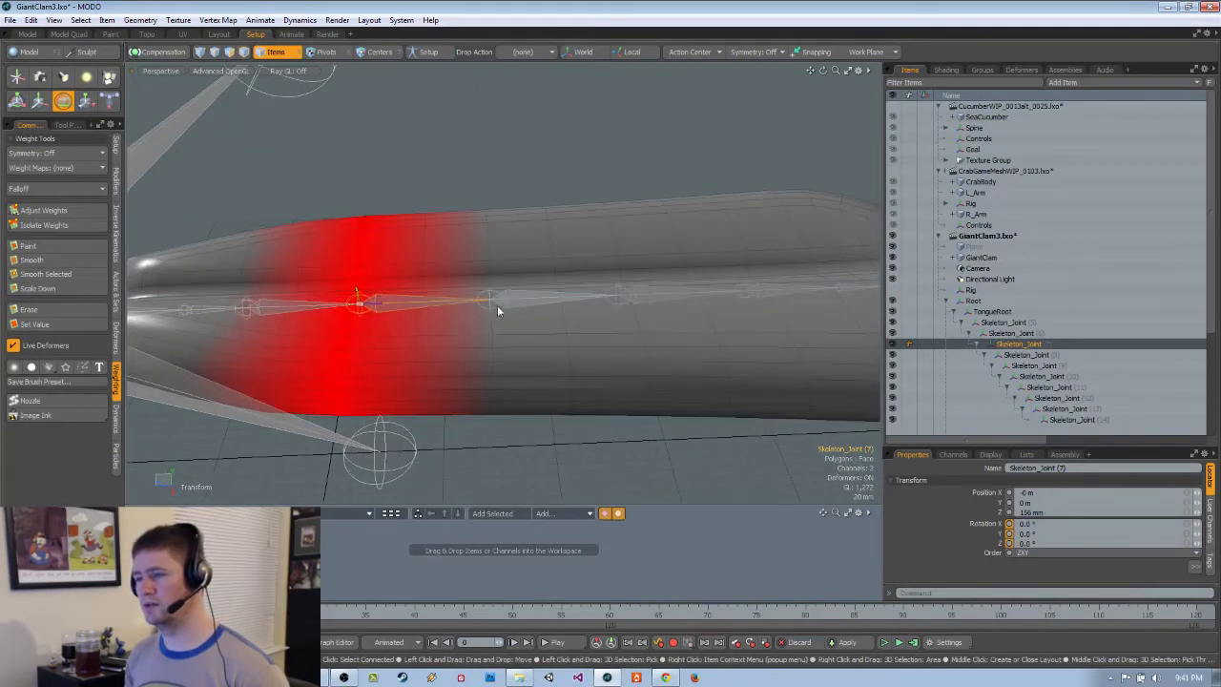
pyautogui.click(524, 301)
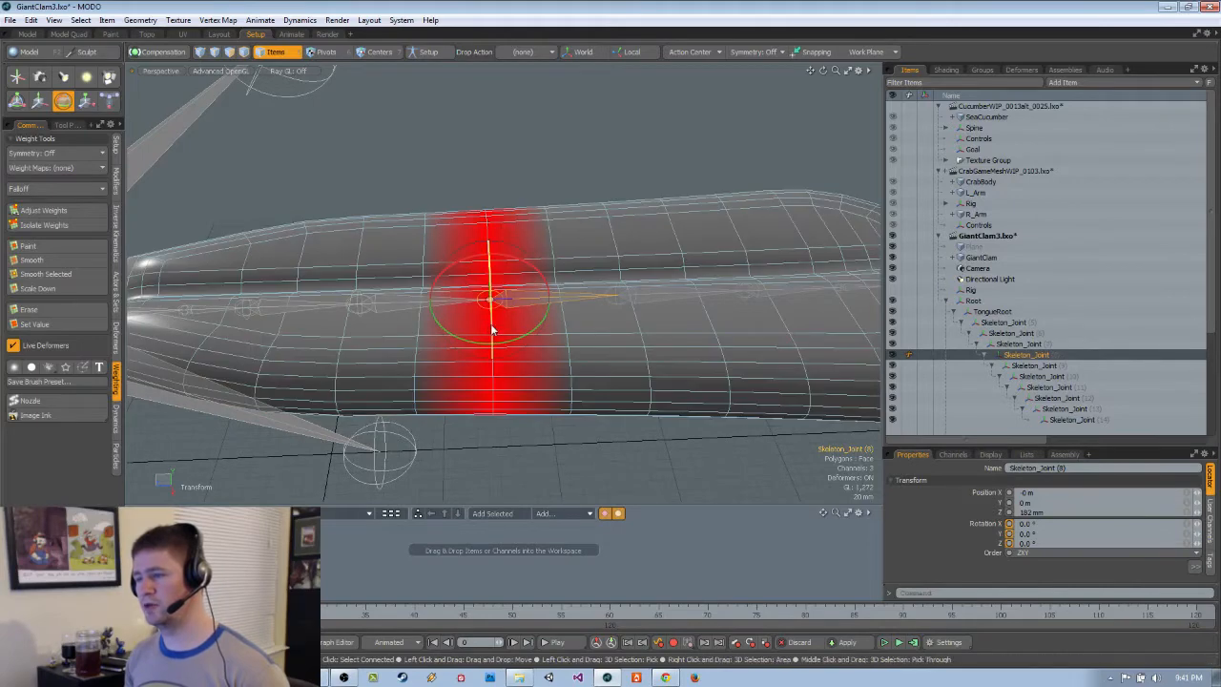
pyautogui.press('1')
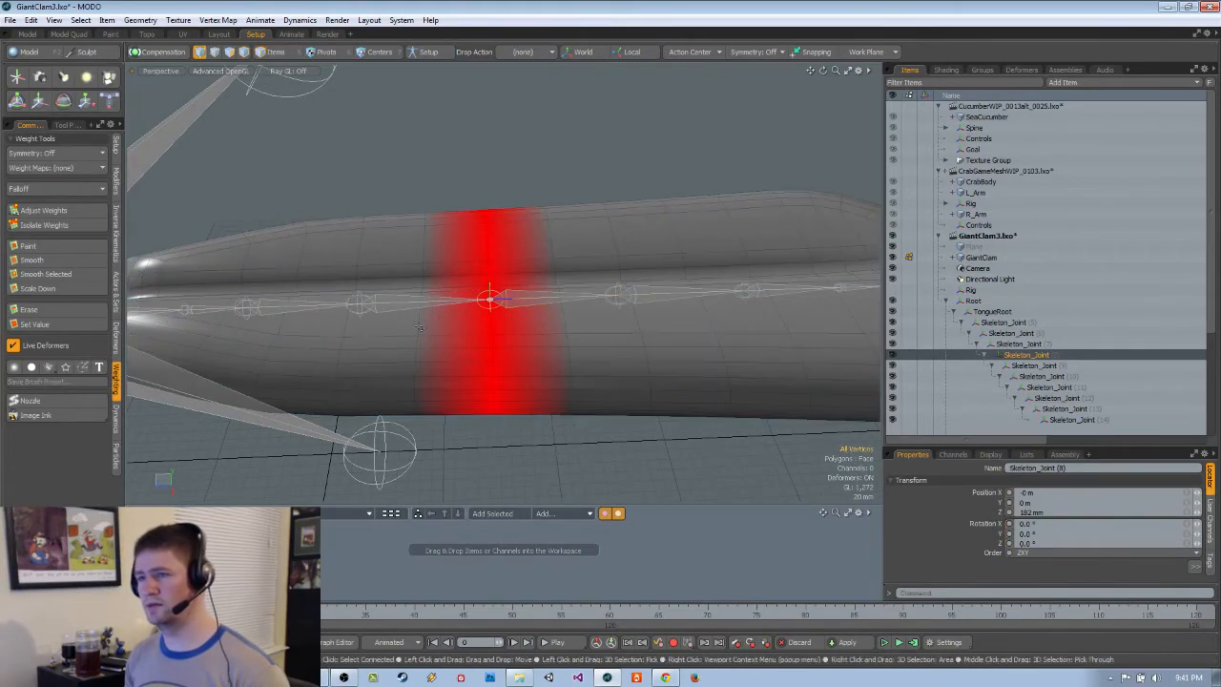
pyautogui.click(57, 210)
pyautogui.moveTo(497, 299); pyautogui.dragTo(458, 299)
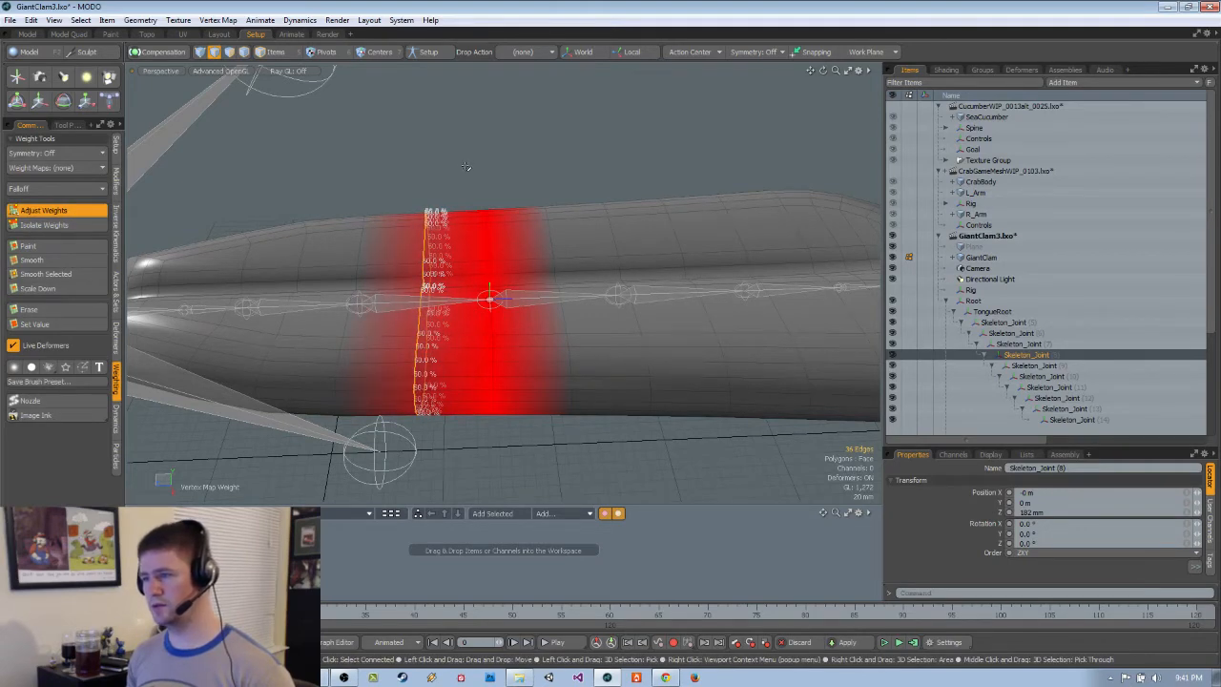
pyautogui.keyDown('alt'); pyautogui.moveTo(465, 167); pyautogui.dragTo(508, 286); pyautogui.keyUp('alt')
pyautogui.press('space')
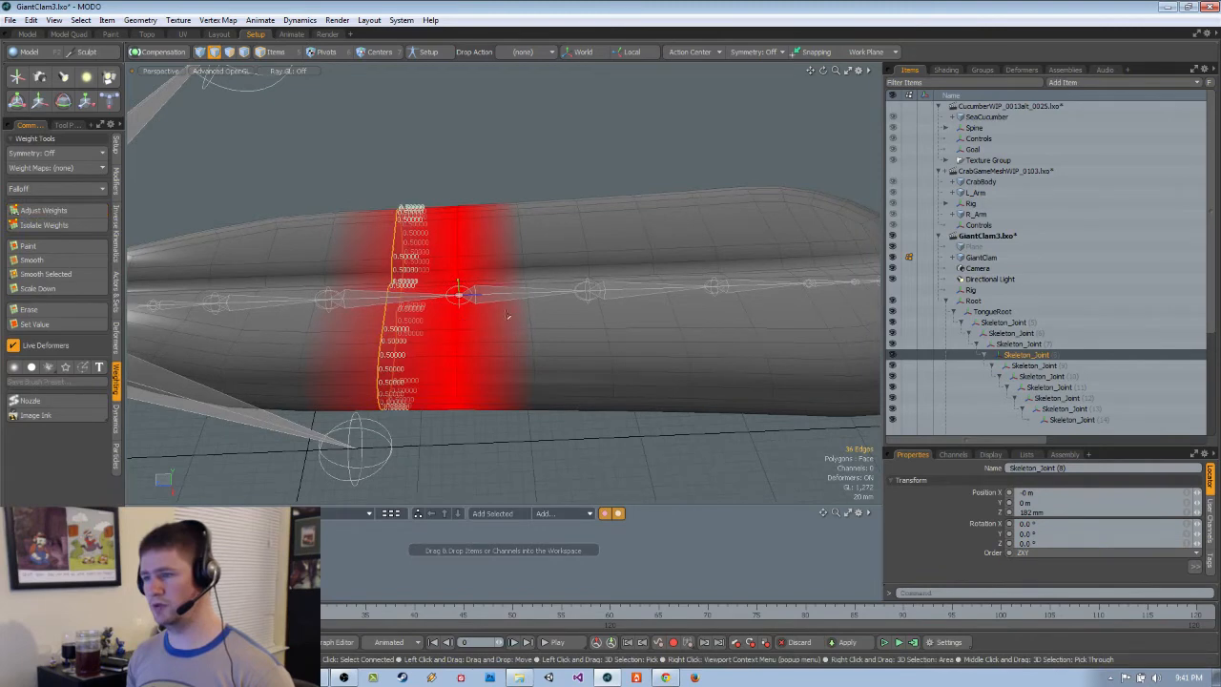
# Give the edge loop between Skeleton_Joint (8) and Skeleton_Joint (9) a 50% weight for Skeleton_Joint (8)
pyautogui.doubleClick(532, 305)
pyautogui.keyDown('alt'); pyautogui.keyDown('shift'); pyautogui.moveTo(579, 305); pyautogui.dragTo(186, 262); pyautogui.keyUp('shift'); pyautogui.keyUp('alt')
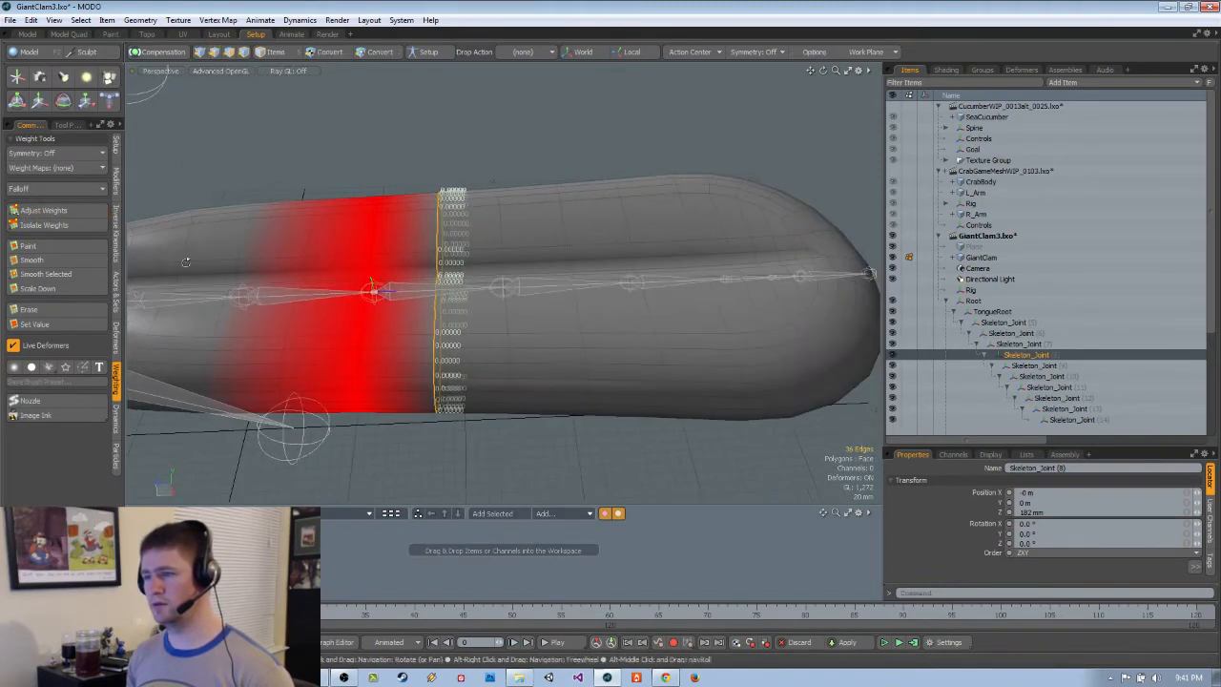
pyautogui.keyDown('shift'); pyautogui.click(43, 210); pyautogui.keyUp('shift')
pyautogui.keyDown('alt'); pyautogui.moveTo(534, 273); pyautogui.dragTo(487, 278); pyautogui.keyUp('alt')
pyautogui.scroll(1, 487, 278)
pyautogui.press('space')
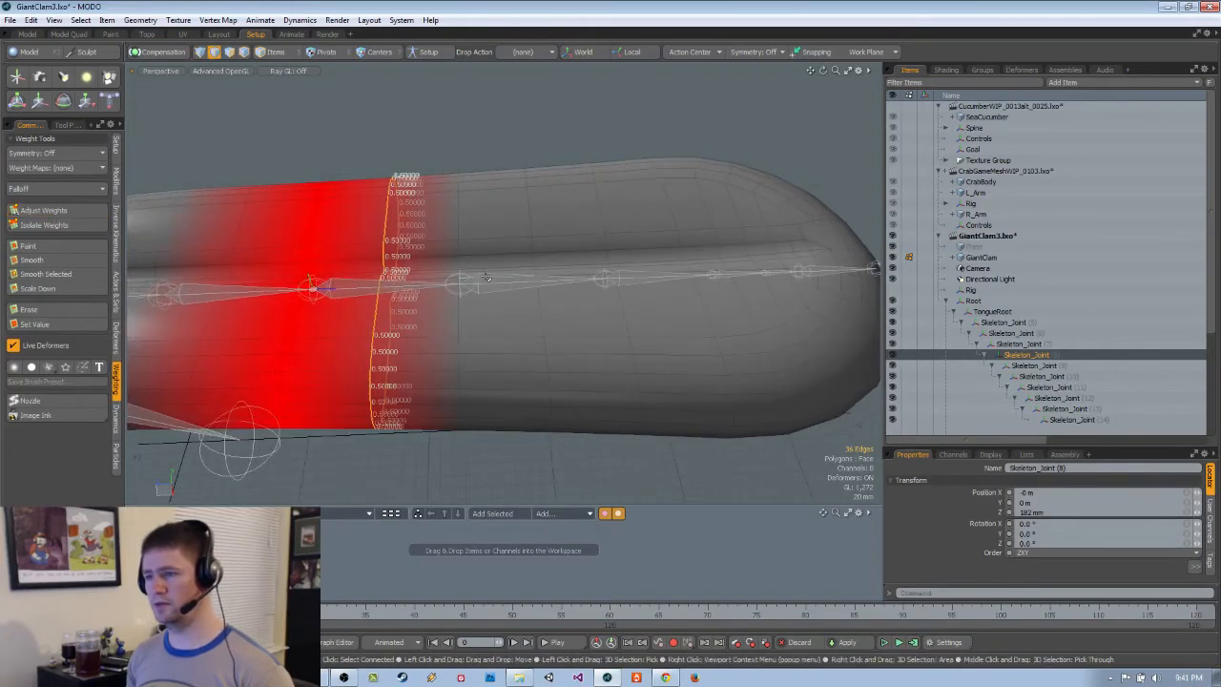
# Select Skeleton_Joint (9) and weight the edge loops on both sides of it to 50%
pyautogui.press('5')
pyautogui.click(488, 286)
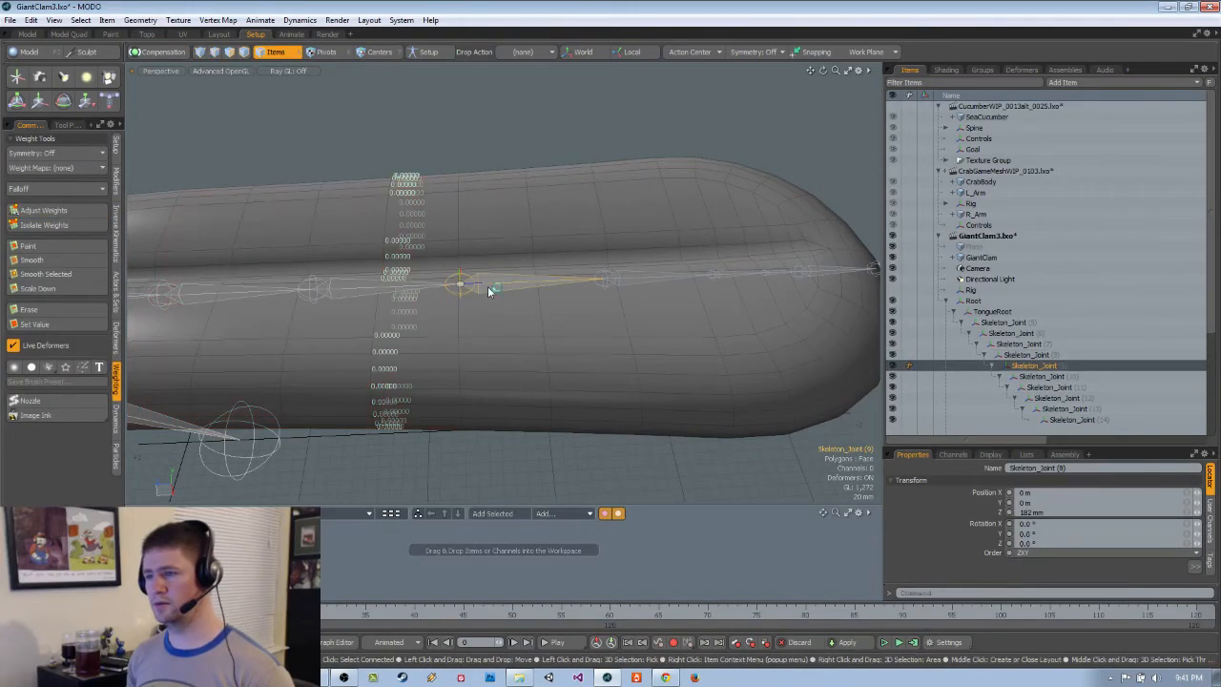
pyautogui.keyDown('alt'); pyautogui.moveTo(488, 287); pyautogui.dragTo(496, 286); pyautogui.keyUp('alt')
pyautogui.press('2')
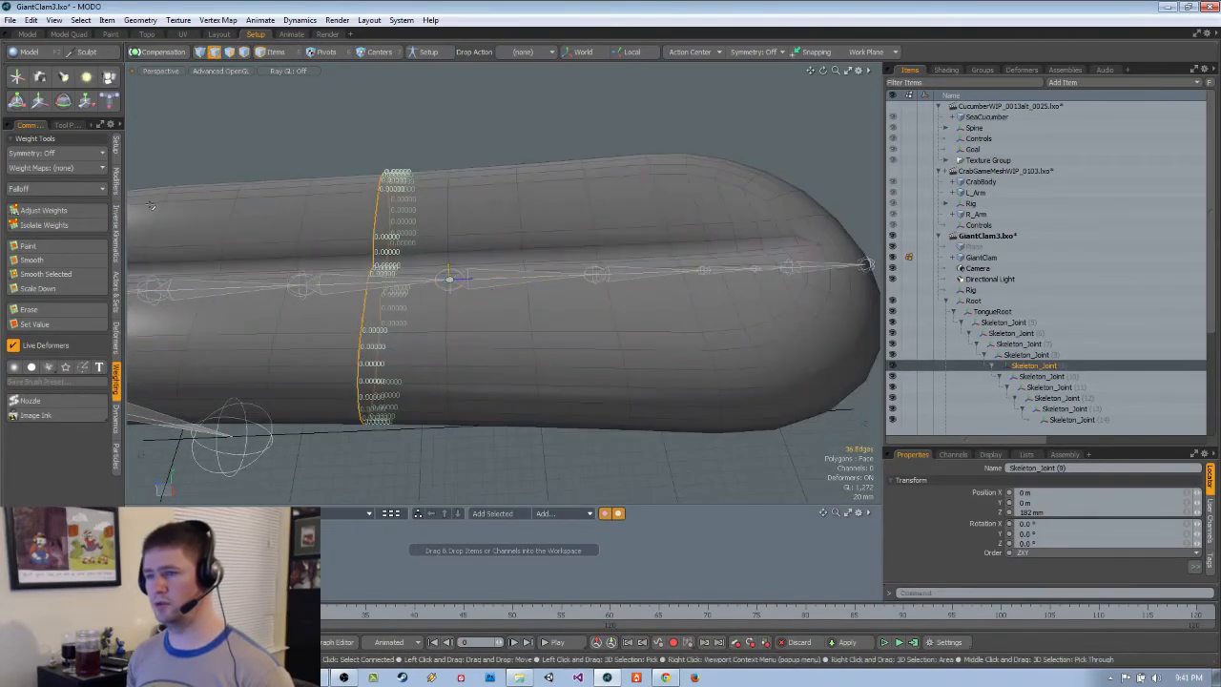
pyautogui.keyDown('shift'); pyautogui.click(72, 211); pyautogui.keyUp('shift')
pyautogui.press('space')
pyautogui.doubleClick(530, 307)
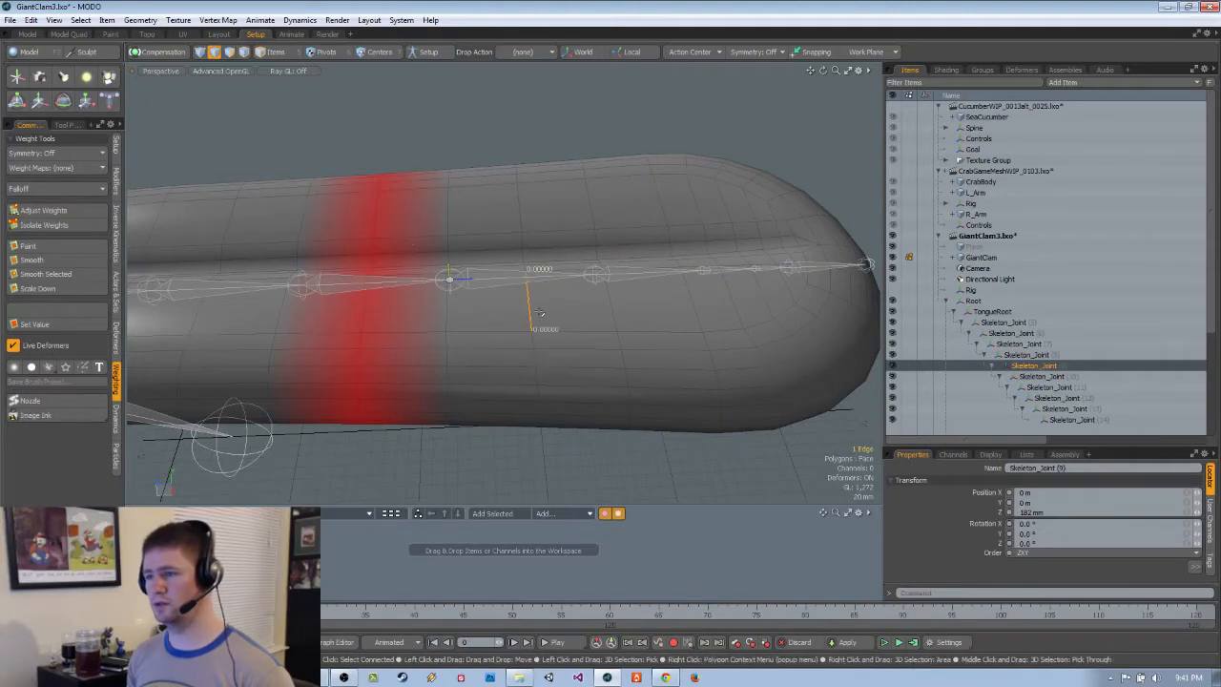
pyautogui.keyDown('shift'); pyautogui.click(71, 212); pyautogui.keyUp('shift')
pyautogui.press('space')
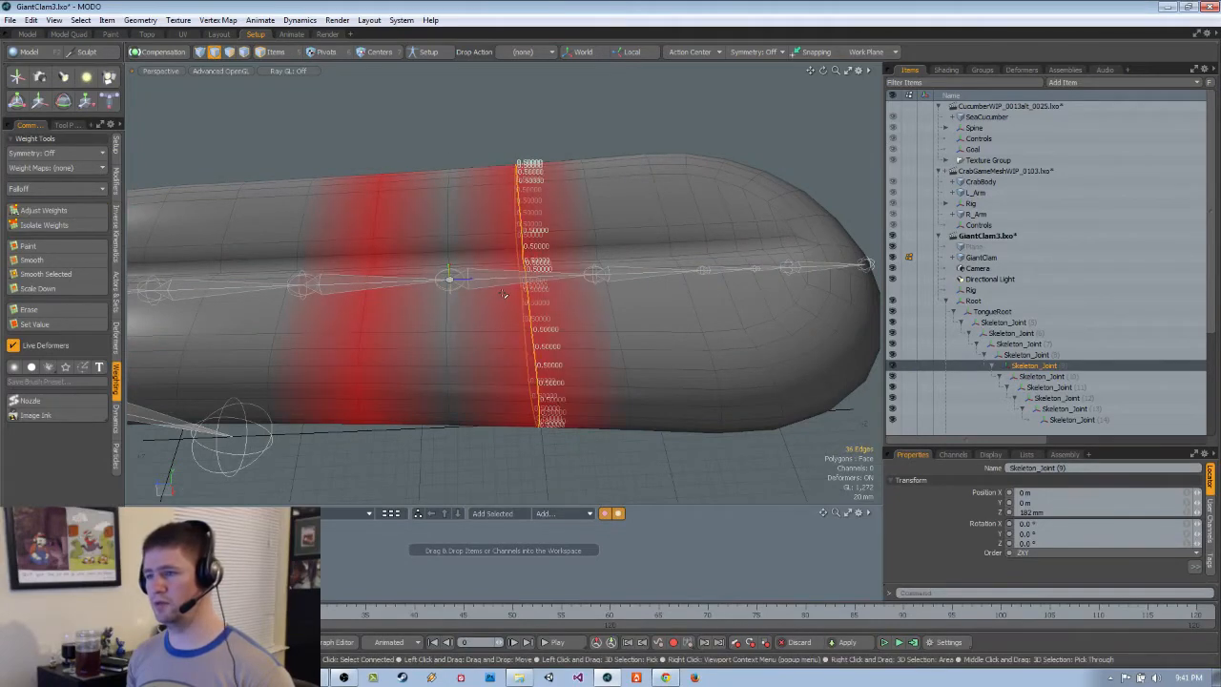
# Set the edge loop running through Skeleton_Joint (9) to 100% weight for that joint
pyautogui.doubleClick(448, 308)
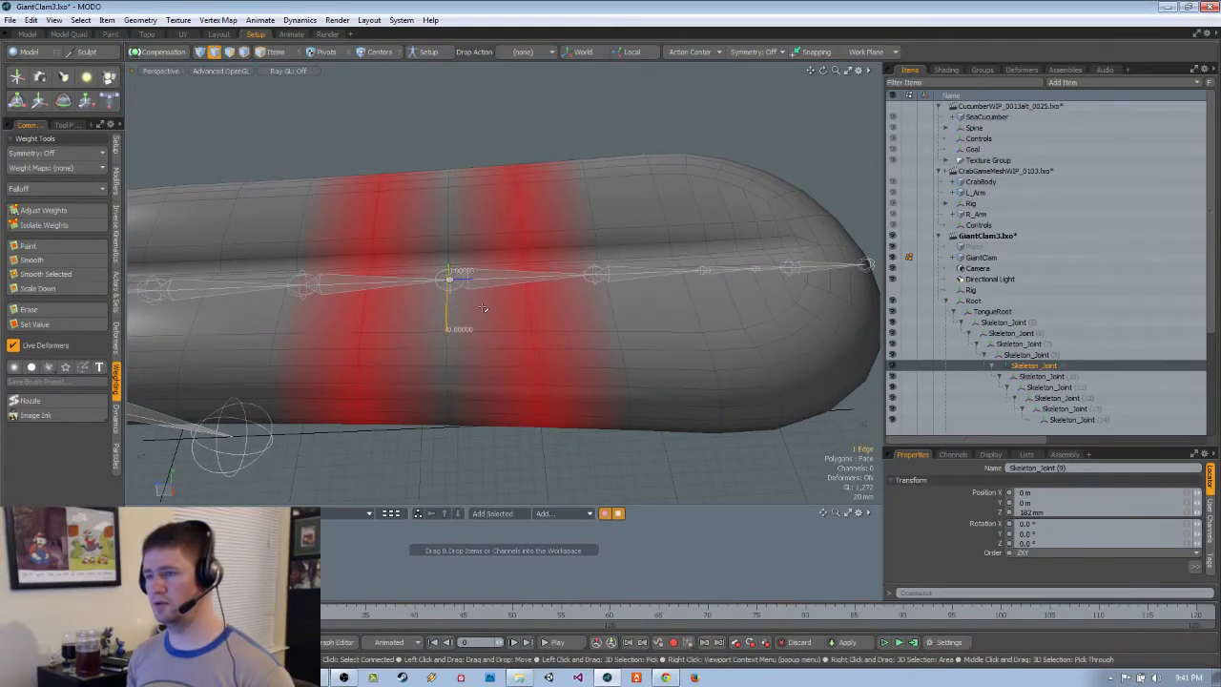
pyautogui.keyDown('shift'); pyautogui.click(72, 209); pyautogui.keyUp('shift')
pyautogui.moveTo(319, 135)
pyautogui.mouseDown()
pyautogui.moveTo(333, 131)
pyautogui.moveTo(315, 135)
pyautogui.mouseUp()
pyautogui.press('space')
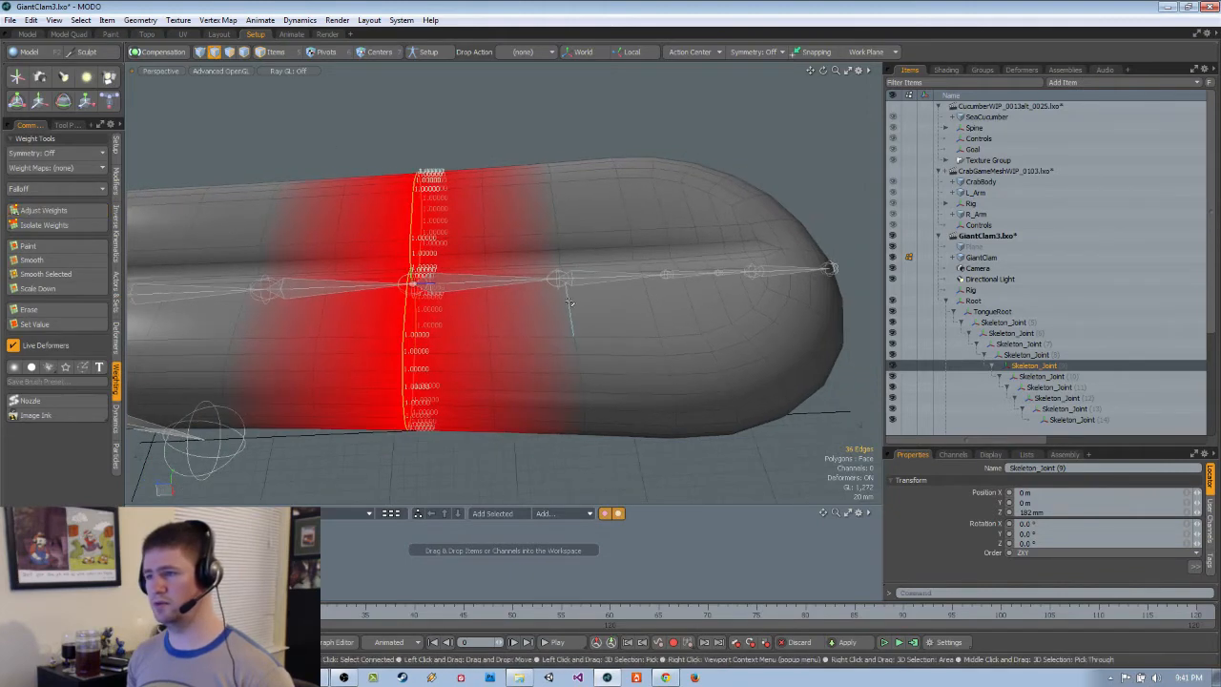
# Select Skeleton_Joint (10) and weight the edge loop running through it to 100%
pyautogui.press('5')
pyautogui.click(604, 277)
pyautogui.keyDown('alt'); pyautogui.moveTo(604, 276); pyautogui.dragTo(512, 321); pyautogui.keyUp('alt')
pyautogui.press('2')
pyautogui.doubleClick(325, 305)
pyautogui.doubleClick(479, 306)
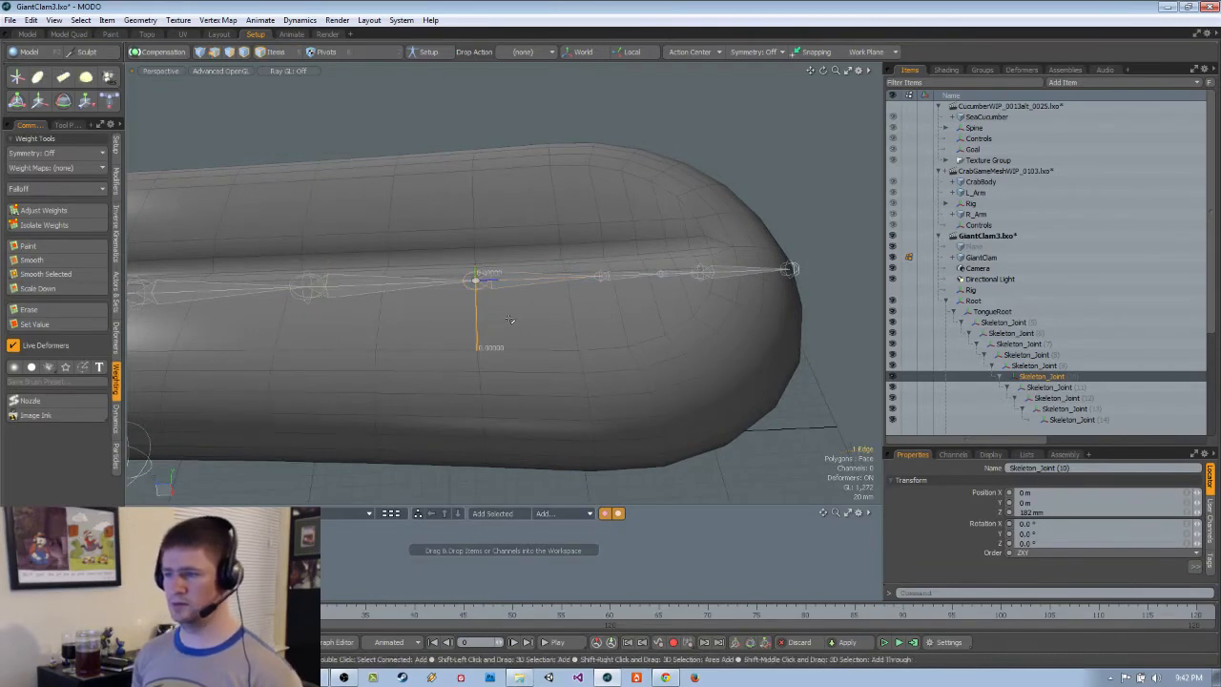
pyautogui.click(75, 212)
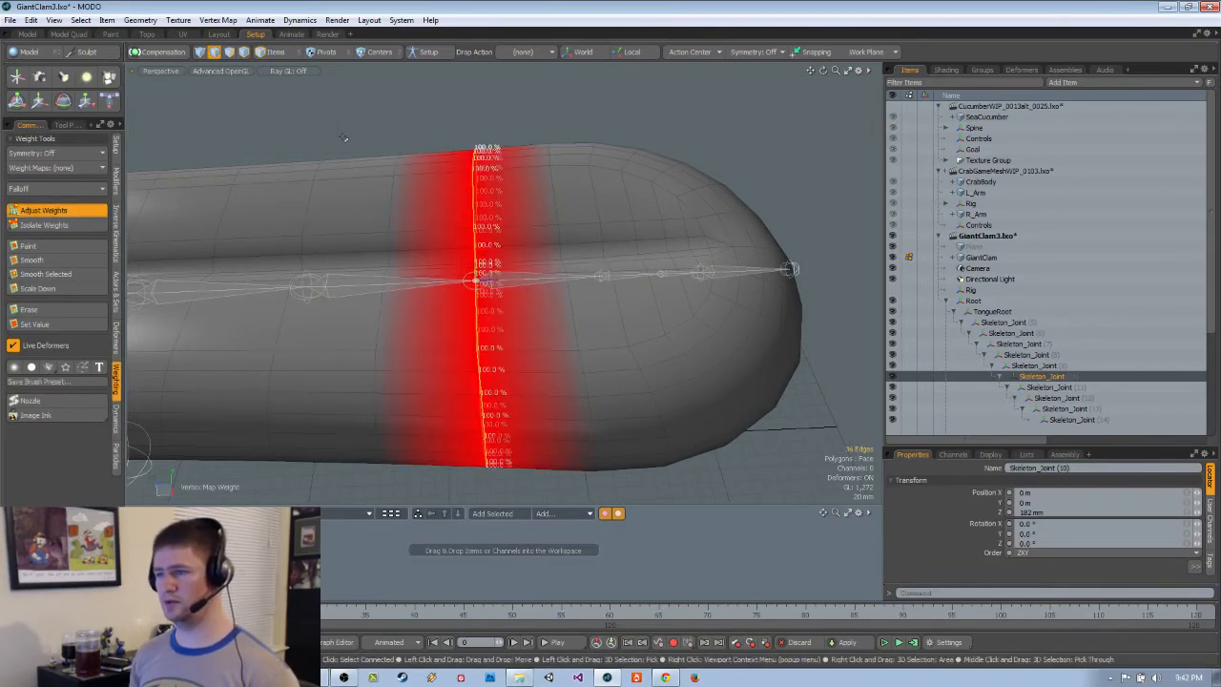
# Weight the edge loops on both sides of Skeleton_Joint (10) to 50% for that joint
pyautogui.press('q')
pyautogui.doubleClick(390, 216)
pyautogui.click(61, 214)
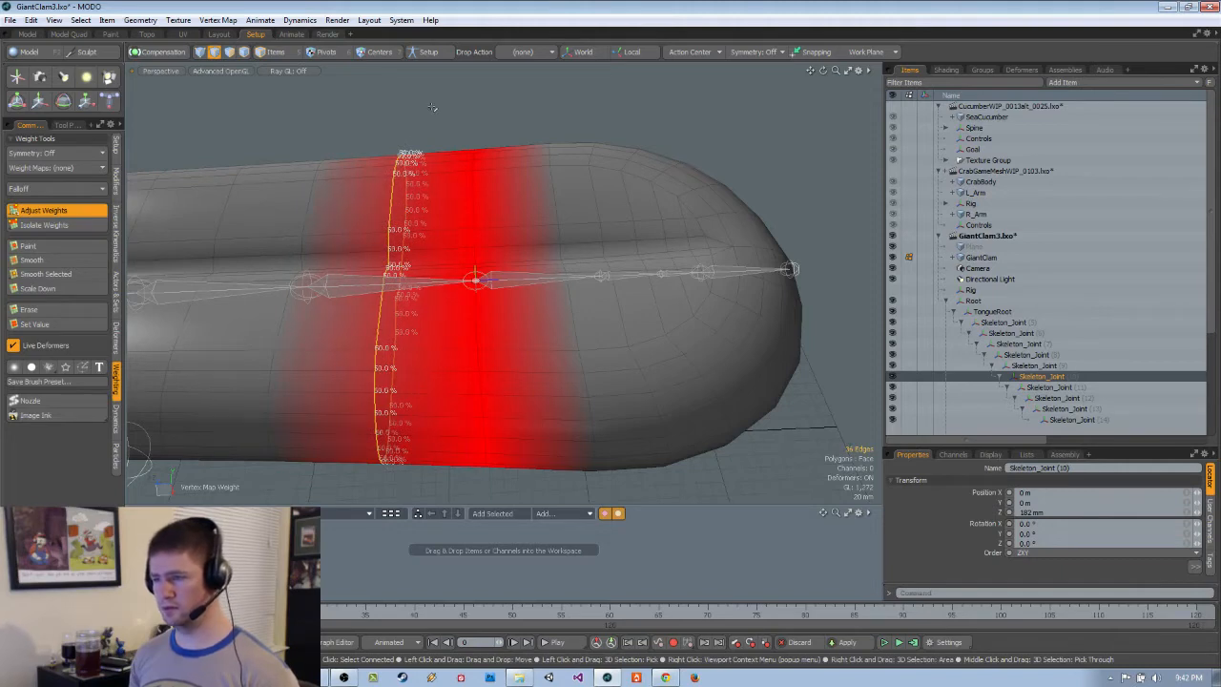
pyautogui.press('q')
pyautogui.doubleClick(591, 307)
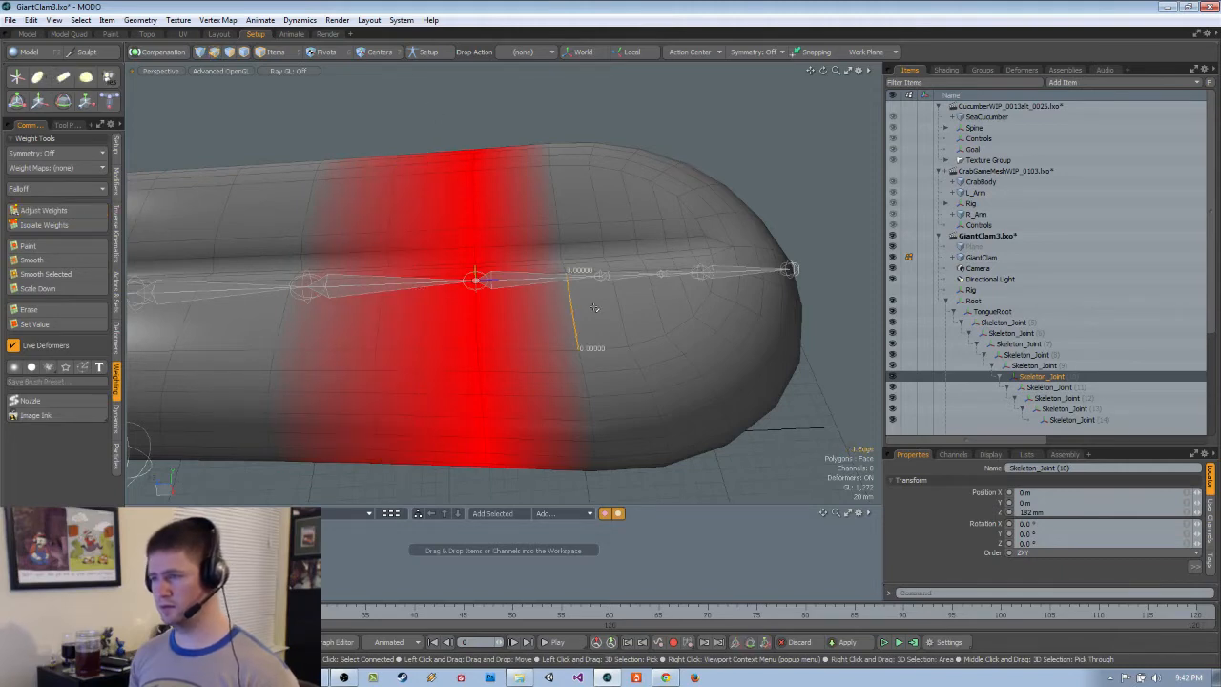
pyautogui.click(63, 213)
pyautogui.keyDown('alt'); pyautogui.moveTo(692, 211); pyautogui.dragTo(518, 214); pyautogui.keyUp('alt')
pyautogui.press('q')
# Select Skeleton_Joint (11) and weight the edge loops on both sides of it to 50%
pyautogui.press('5')
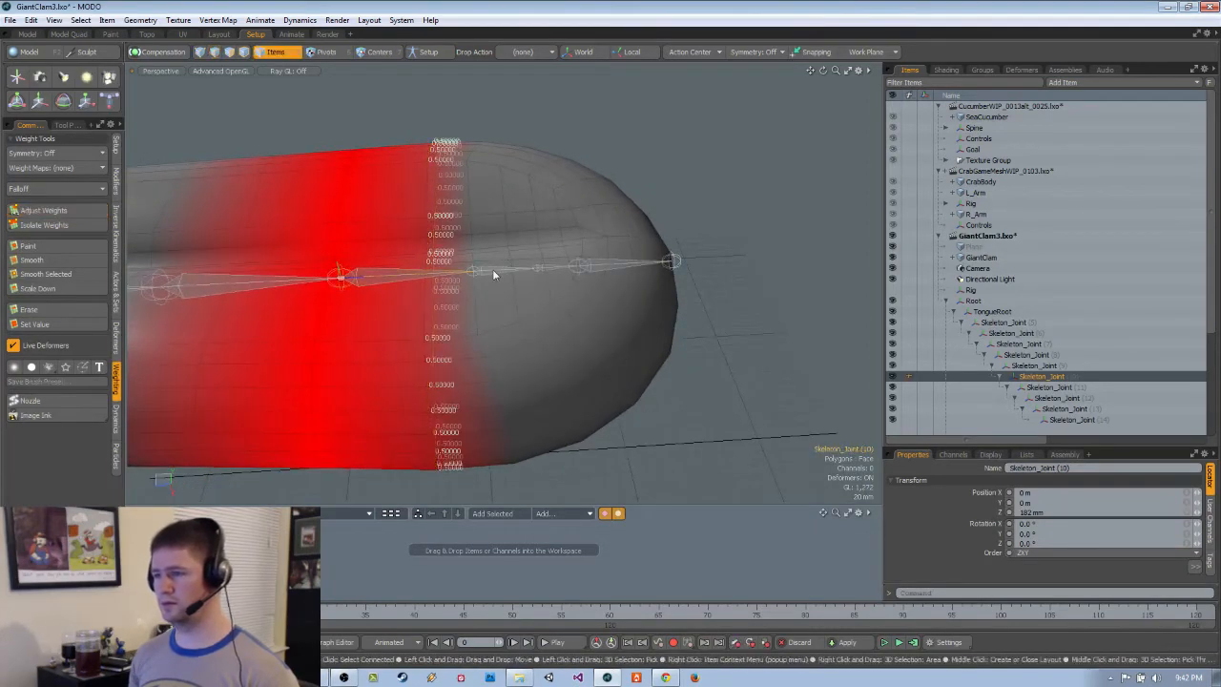
pyautogui.click(491, 276)
pyautogui.press('2')
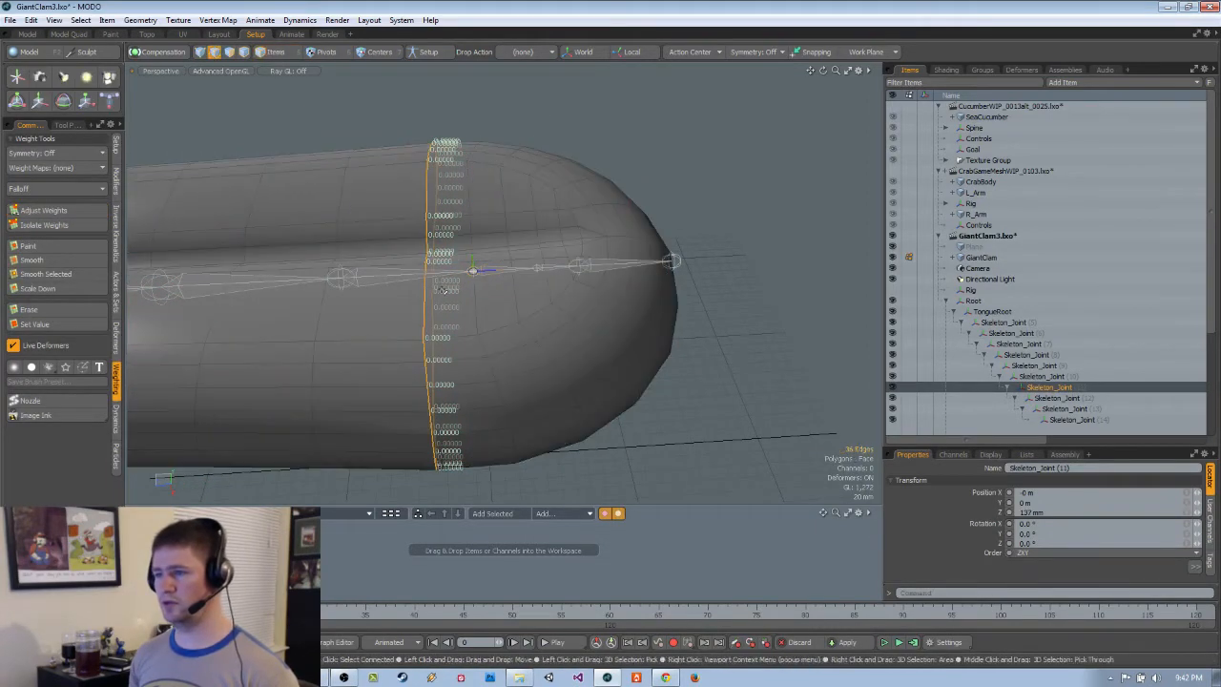
pyautogui.click(73, 208)
pyautogui.keyDown('alt'); pyautogui.moveTo(527, 286); pyautogui.dragTo(458, 285); pyautogui.keyUp('alt')
pyautogui.press('q')
pyautogui.click(517, 290)
pyautogui.doubleClick(518, 290)
pyautogui.press('q')
# Set the edge loop running through Skeleton_Joint (11) to 100% weight for that joint
pyautogui.doubleClick(453, 291)
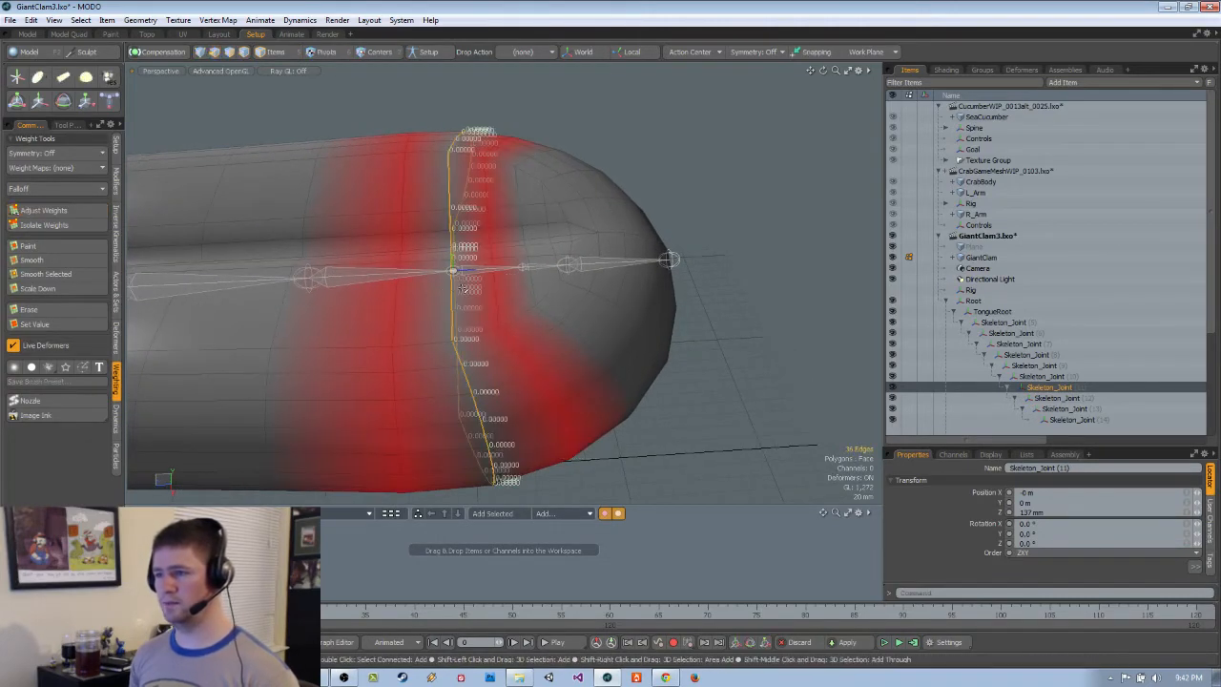
pyautogui.click(73, 212)
pyautogui.moveTo(416, 218)
pyautogui.mouseDown()
pyautogui.moveTo(464, 217)
pyautogui.moveTo(438, 215)
pyautogui.mouseUp()
pyautogui.press('q')
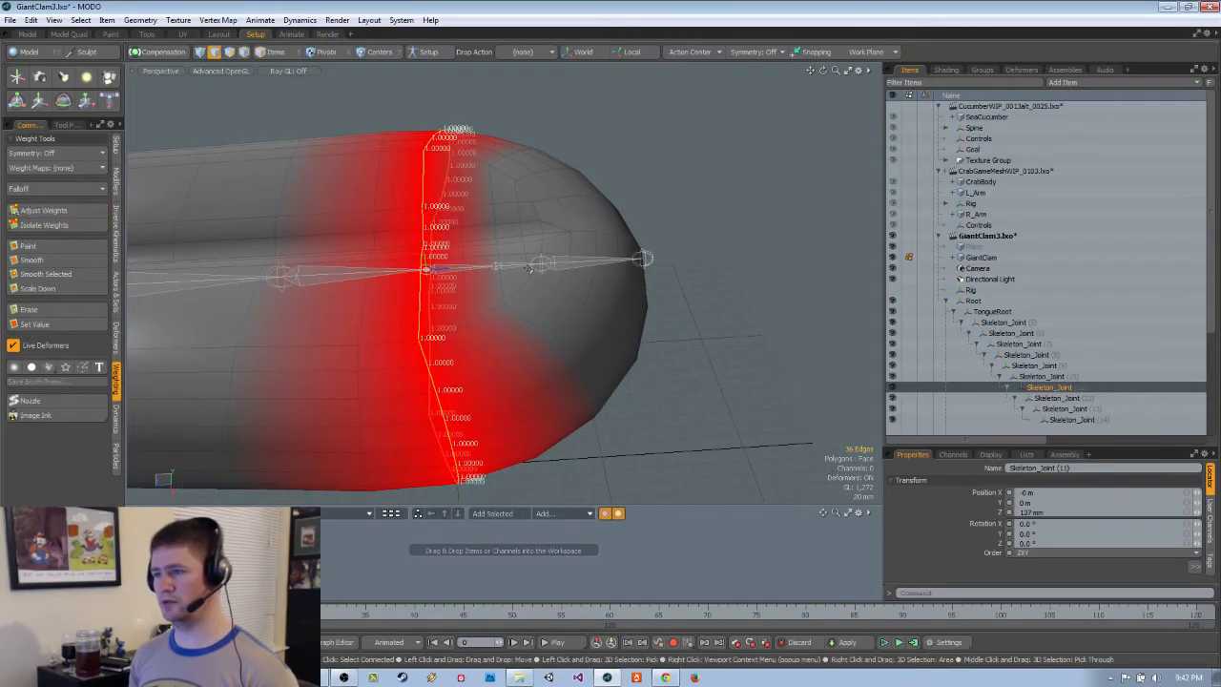
# Select Skeleton_Joint (12) and weight the edge loops on both sides of it to 50%
pyautogui.press('5')
pyautogui.click(512, 265)
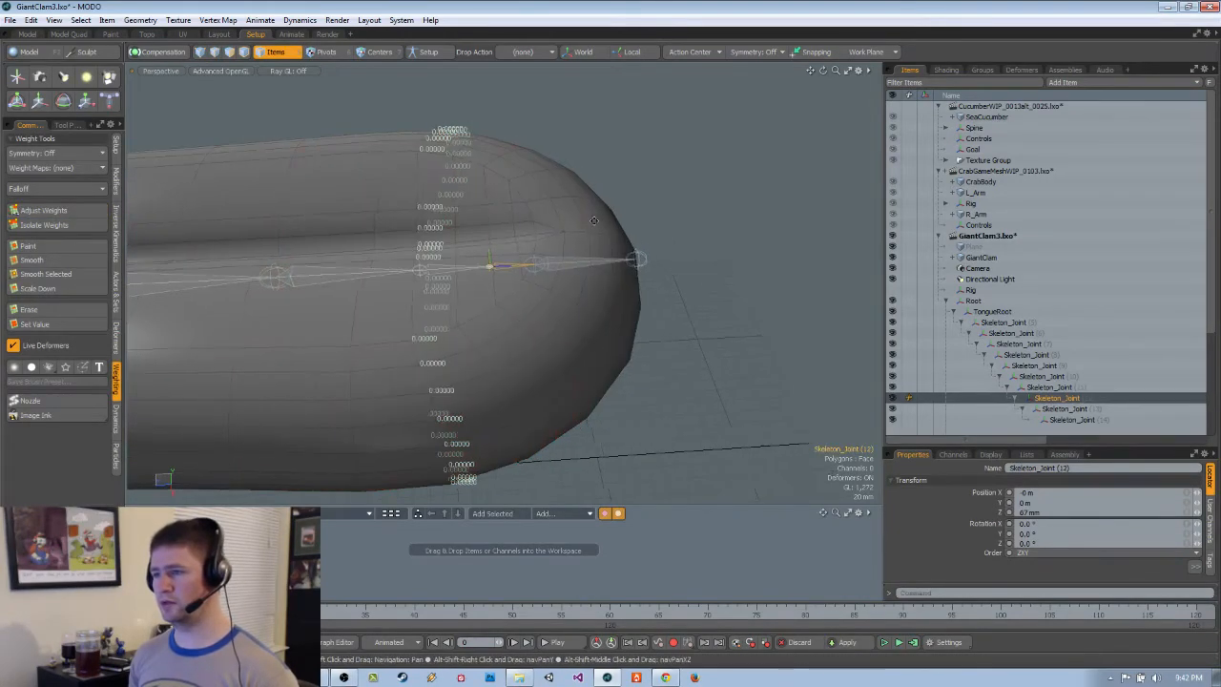
pyautogui.keyDown('alt'); pyautogui.moveTo(511, 265); pyautogui.dragTo(482, 286); pyautogui.keyUp('alt')
pyautogui.press('2')
pyautogui.doubleClick(417, 286)
pyautogui.click(43, 210)
pyautogui.press('space')
pyautogui.doubleClick(483, 286)
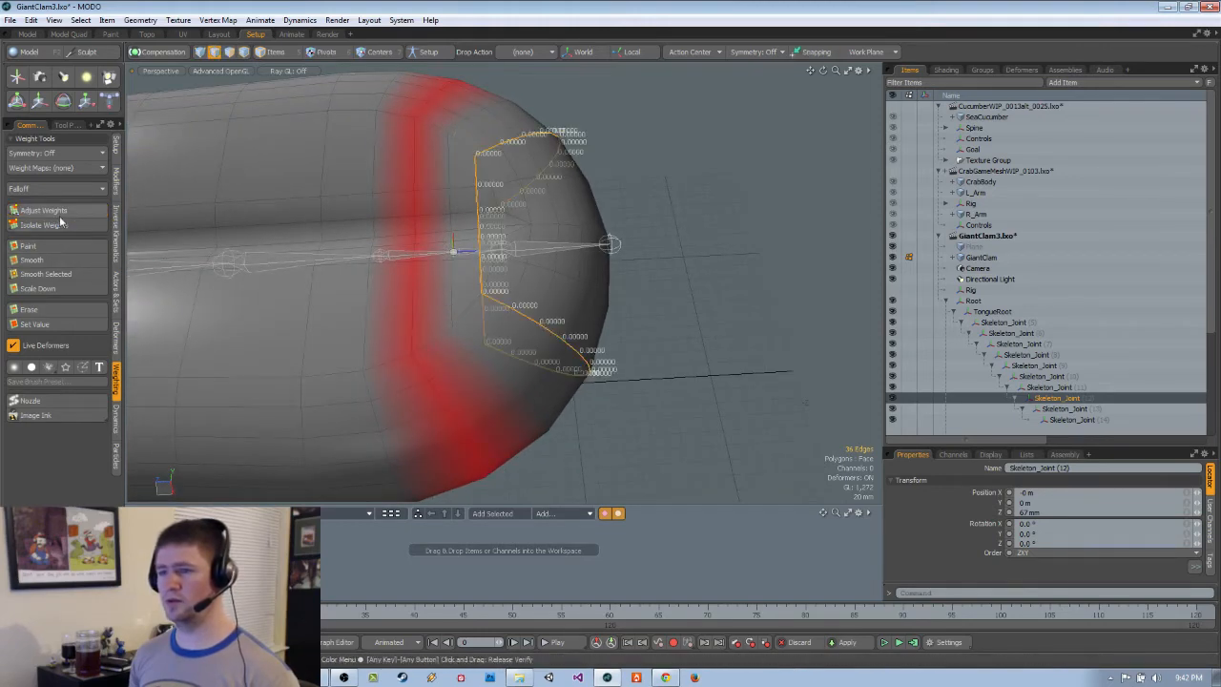
pyautogui.click(60, 212)
pyautogui.moveTo(565, 258); pyautogui.dragTo(607, 257)
pyautogui.press('space')
# Raise the weight of the edge loop running through Skeleton_Joint (12) for that joint
pyautogui.doubleClick(452, 271)
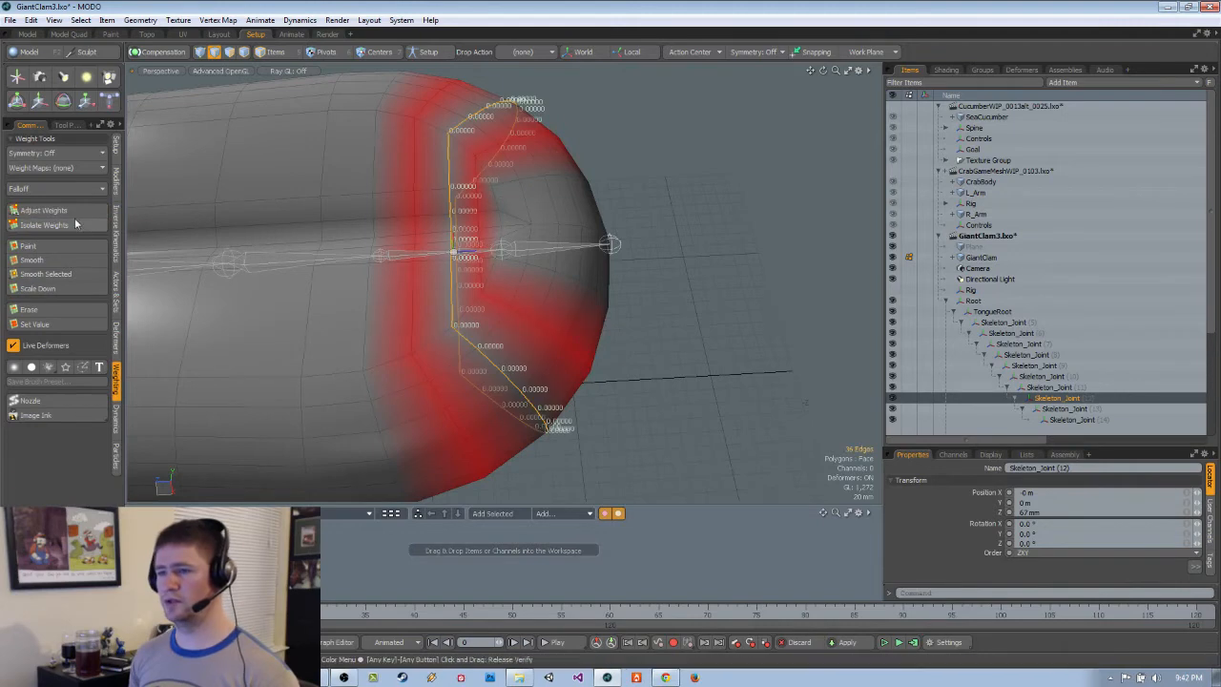
pyautogui.click(74, 213)
pyautogui.moveTo(505, 252); pyautogui.dragTo(409, 282)
pyautogui.press('space')
# Select Skeleton_Joint (13) and set its weight to 50% on the edge loop between it and Skeleton_Joint (12)
pyautogui.press('5')
pyautogui.click(498, 250)
pyautogui.press('2')
pyautogui.doubleClick(496, 265)
pyautogui.click(416, 277)
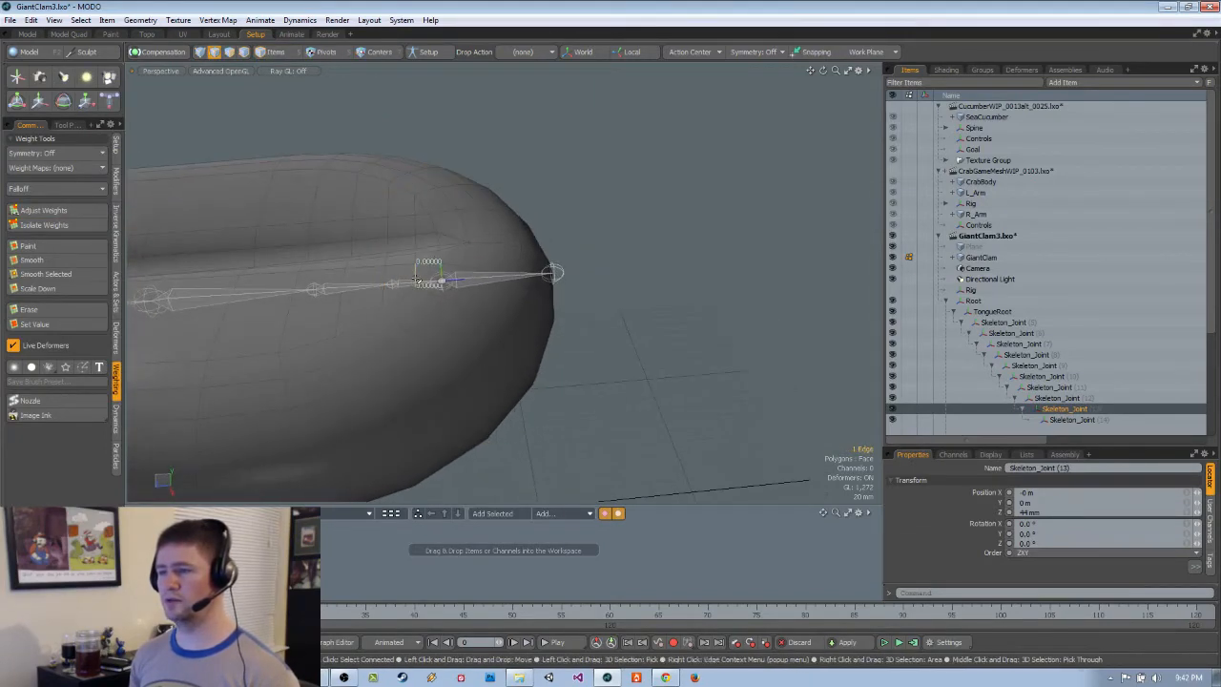
pyautogui.moveTo(501, 326); pyautogui.dragTo(517, 296, button='right')
pyautogui.press('l')
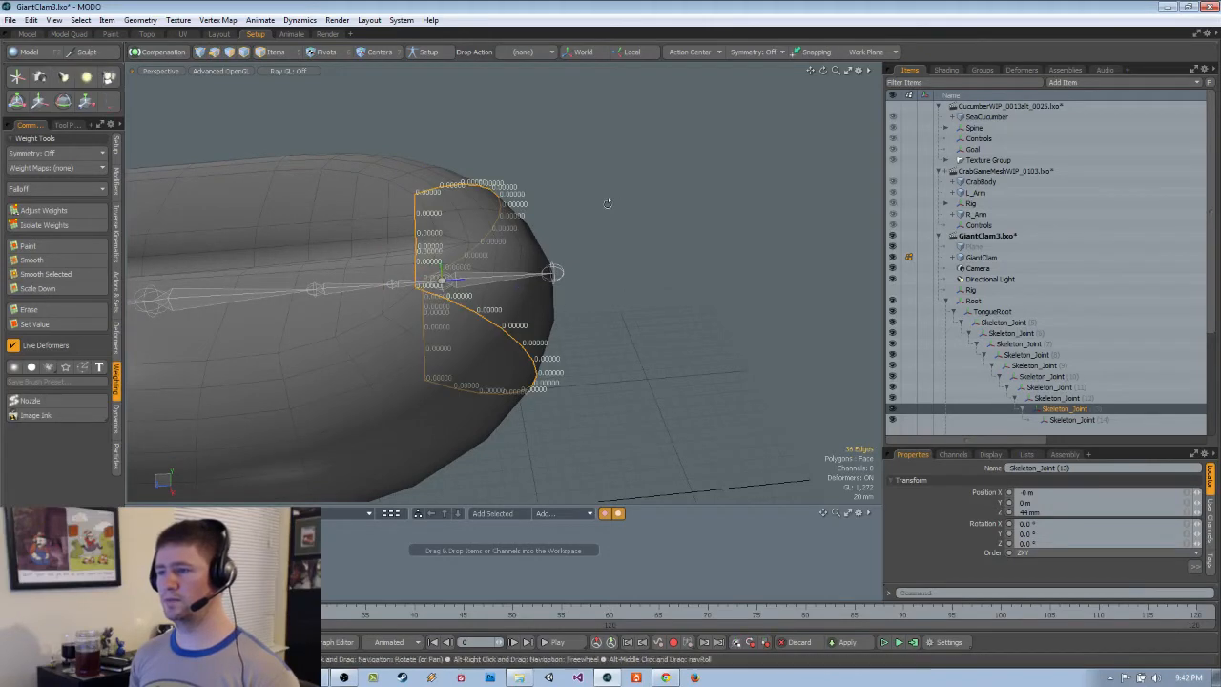
pyautogui.click(64, 216)
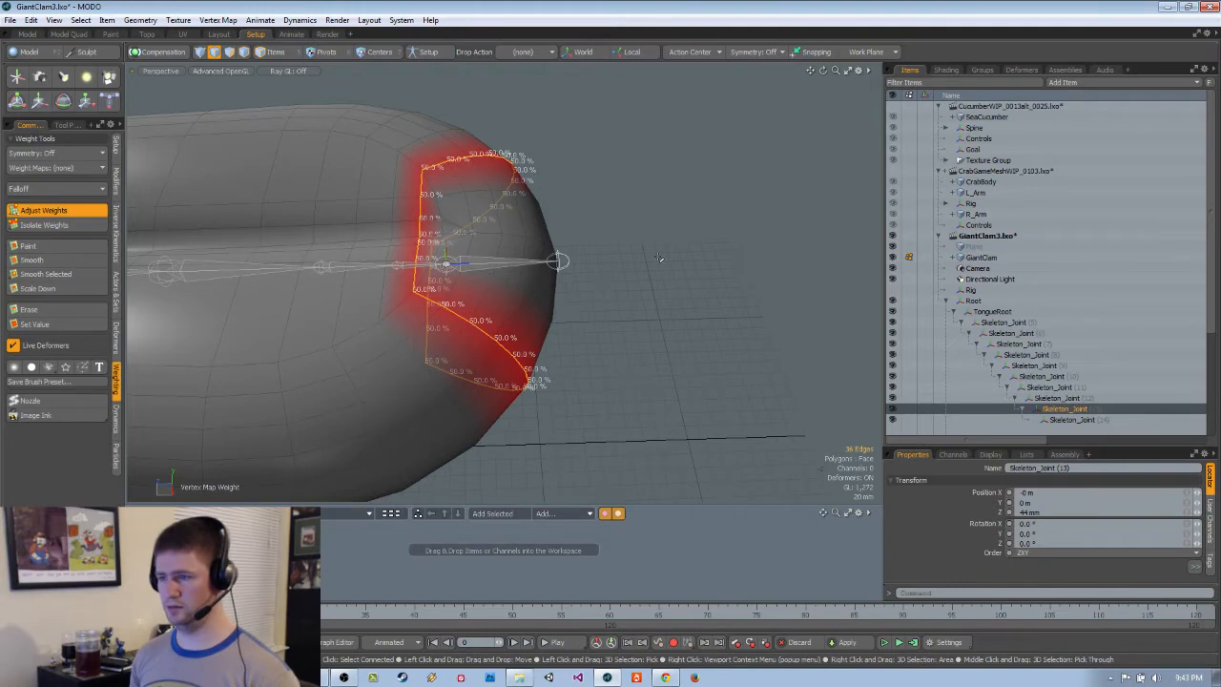
pyautogui.keyDown('alt'); pyautogui.moveTo(658, 257); pyautogui.dragTo(614, 271); pyautogui.keyUp('alt')
pyautogui.press('space')
# Select the polygons capping the tongue's tip around Skeleton_Joint (13) and set their weight for that joint to 50%
pyautogui.press('5')
pyautogui.press('2')
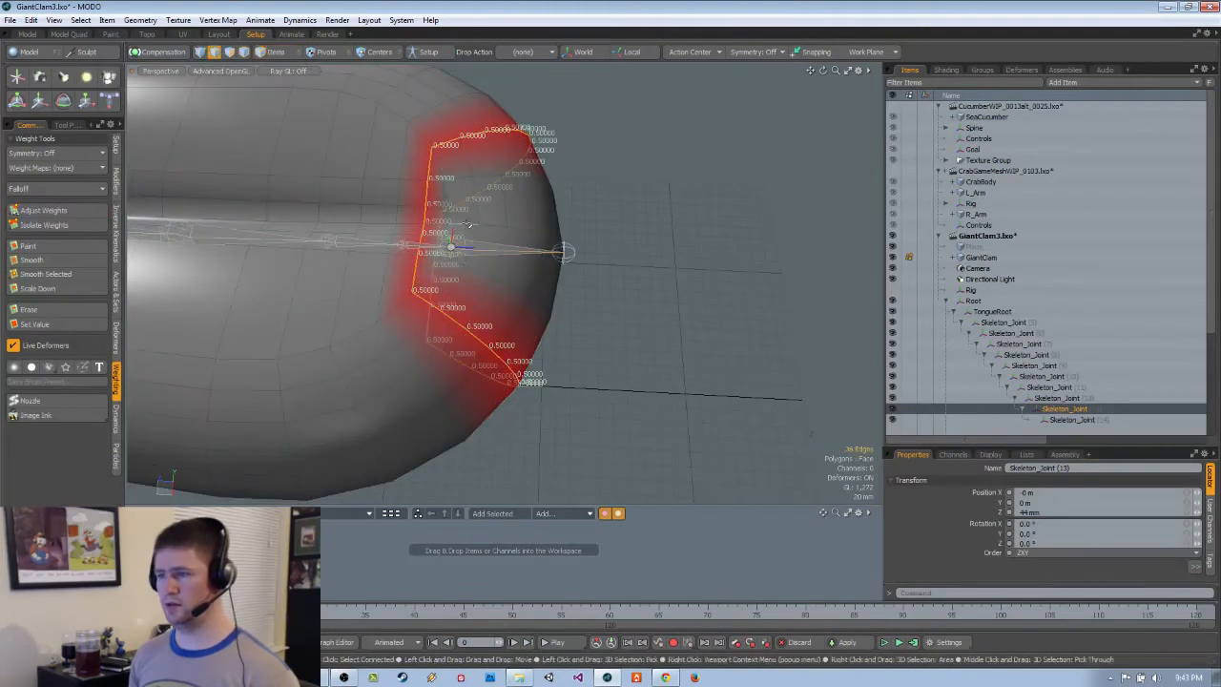
pyautogui.keyDown('alt'); pyautogui.moveTo(468, 225); pyautogui.dragTo(521, 254); pyautogui.keyUp('alt')
pyautogui.press('3')
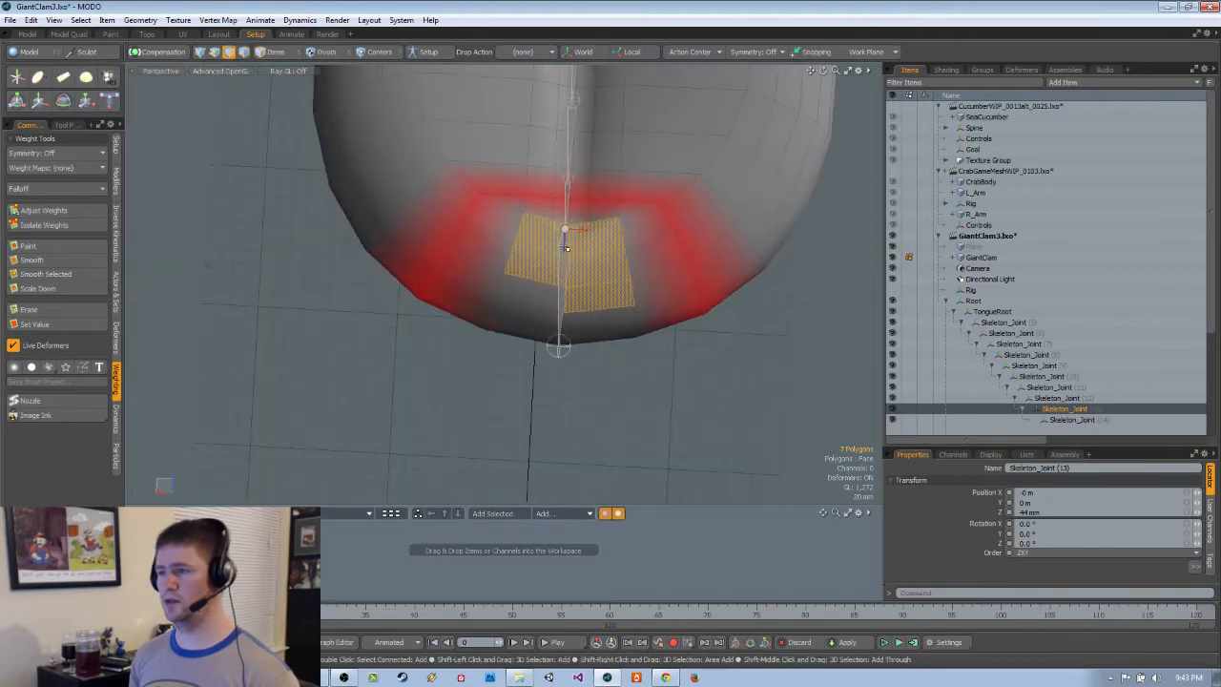
pyautogui.keyDown('shift'); pyautogui.click(512, 329); pyautogui.keyUp('shift')
pyautogui.moveTo(512, 329)
pyautogui.keyDown('alt'); pyautogui.mouseDown()
pyautogui.moveTo(549, 296)
pyautogui.moveTo(549, 332)
pyautogui.moveTo(534, 220)
pyautogui.mouseUp(); pyautogui.keyUp('alt')
pyautogui.moveTo(618, 346)
pyautogui.keyDown('shift'); pyautogui.mouseDown()
pyautogui.moveTo(633, 190)
pyautogui.moveTo(594, 359)
pyautogui.moveTo(586, 285)
pyautogui.mouseUp(); pyautogui.keyUp('shift')
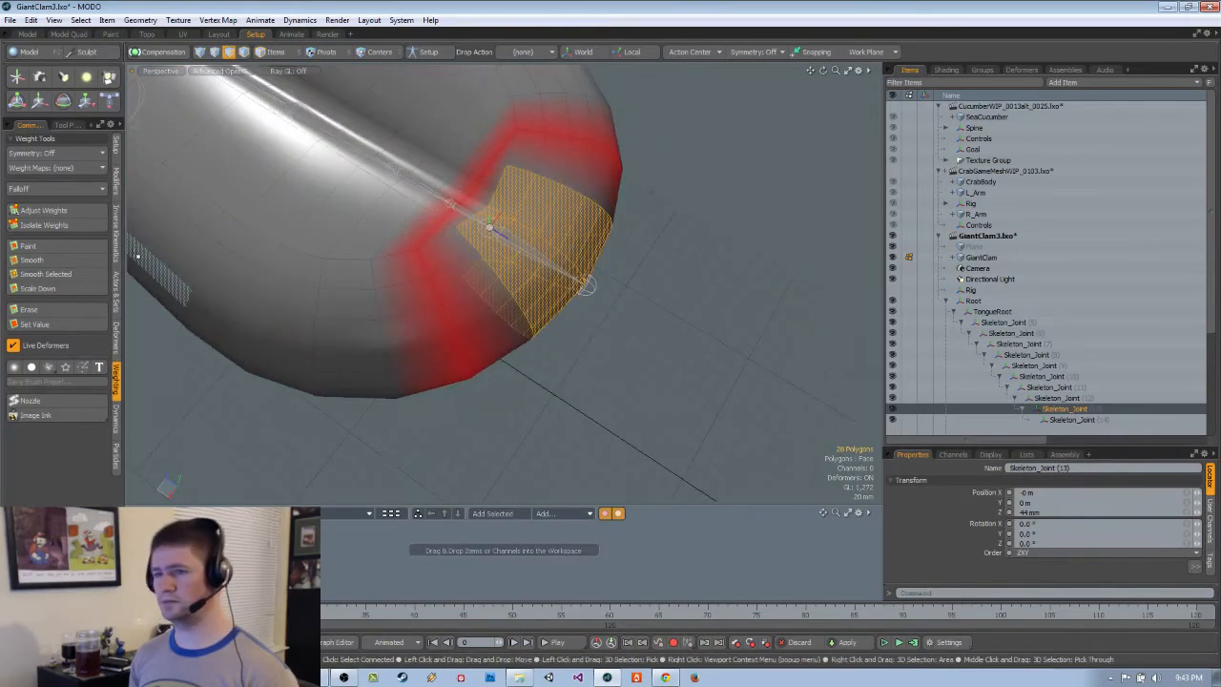
pyautogui.click(15, 212)
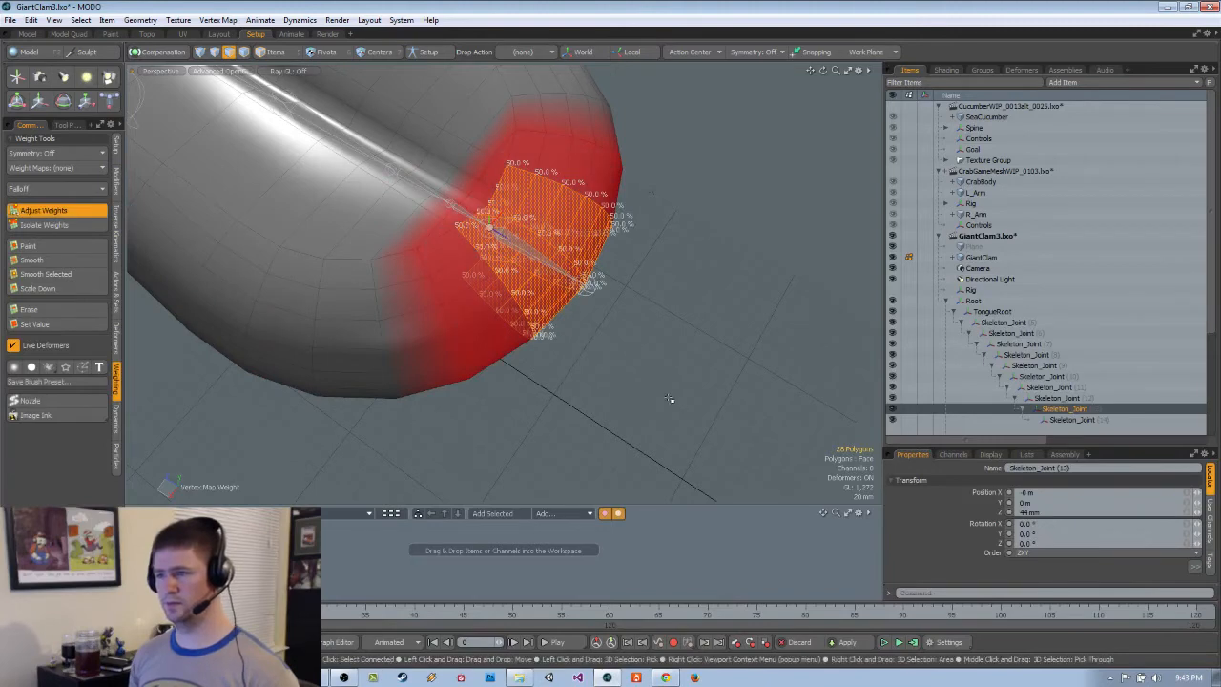
# Finish adjusting the Skeleton_Joint (13) weights and inspect the tongue tip's weighted area from the front, side and above
pyautogui.keyDown('alt'); pyautogui.moveTo(615, 429); pyautogui.dragTo(592, 421); pyautogui.keyUp('alt')
pyautogui.press('space')
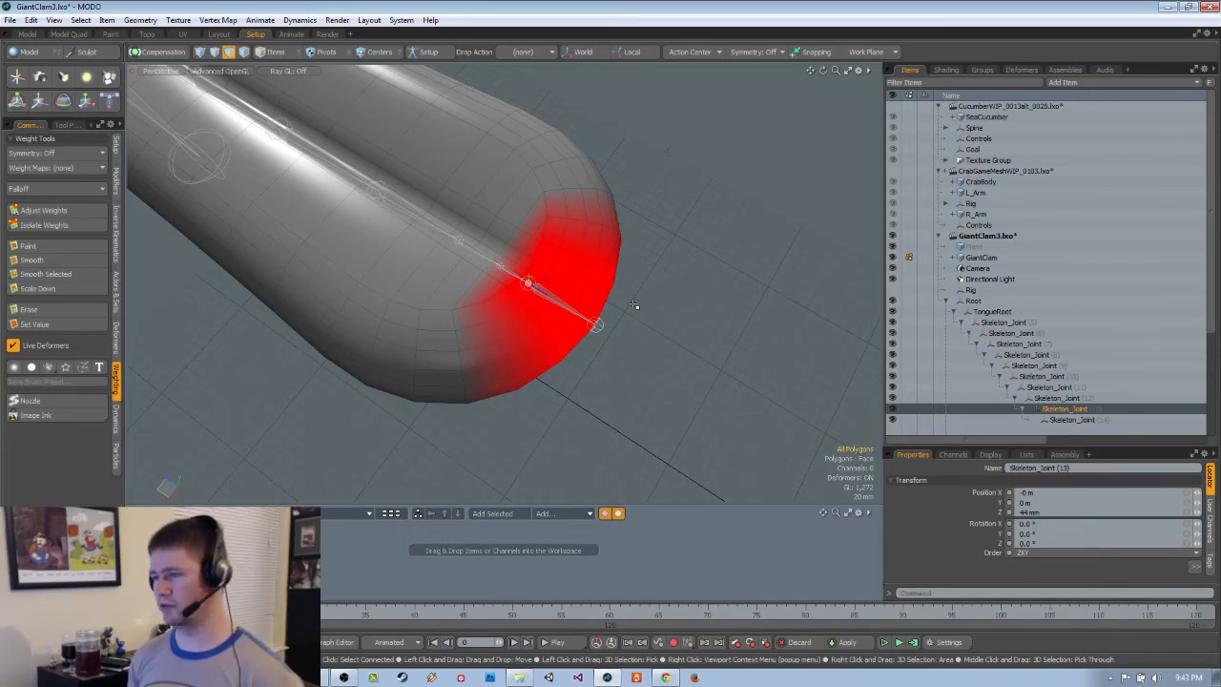
pyautogui.press('alt')
pyautogui.keyDown('alt'); pyautogui.moveTo(783, 295); pyautogui.dragTo(621, 192); pyautogui.keyUp('alt')
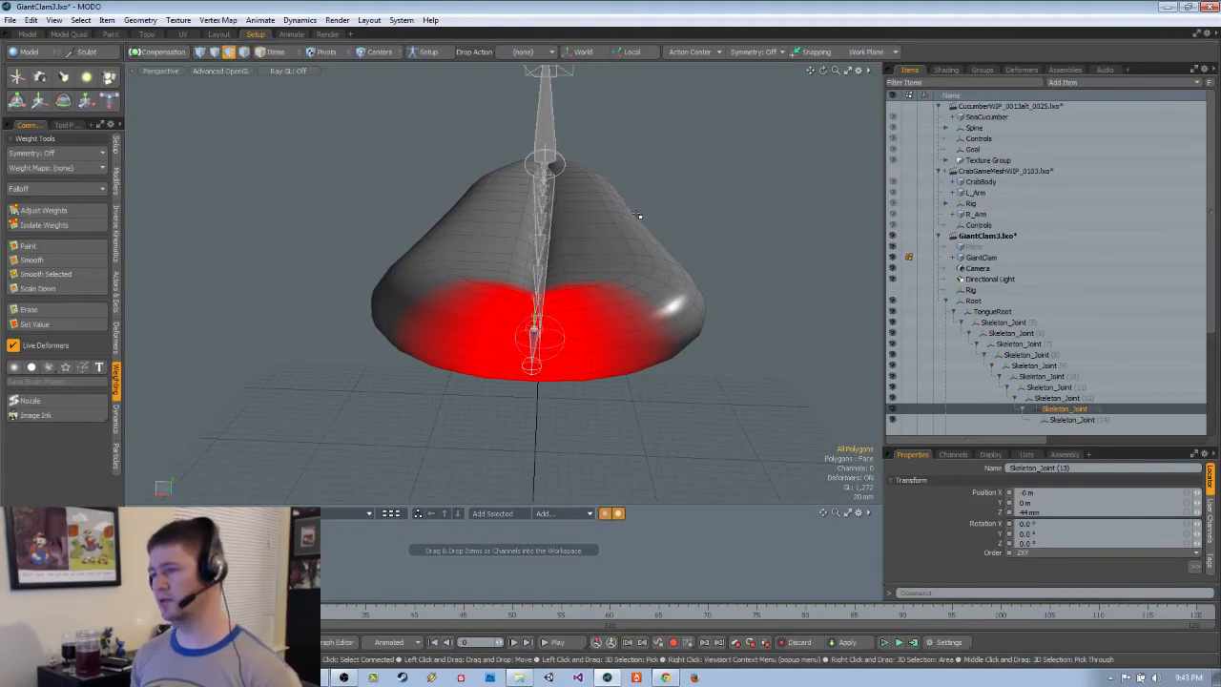
pyautogui.keyDown('alt'); pyautogui.moveTo(638, 216); pyautogui.dragTo(544, 350); pyautogui.keyUp('alt')
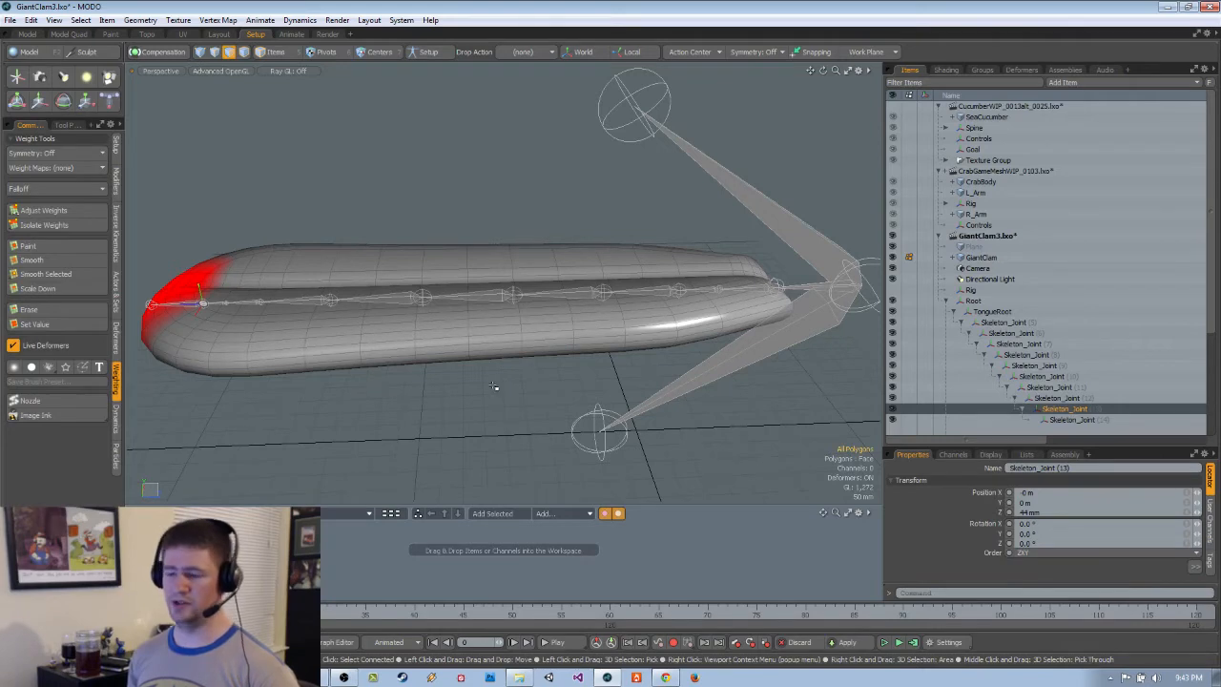
pyautogui.keyDown('alt'); pyautogui.moveTo(494, 386); pyautogui.dragTo(439, 359); pyautogui.keyUp('alt')
pyautogui.keyDown('alt'); pyautogui.moveTo(451, 412); pyautogui.dragTo(448, 367); pyautogui.keyUp('alt')
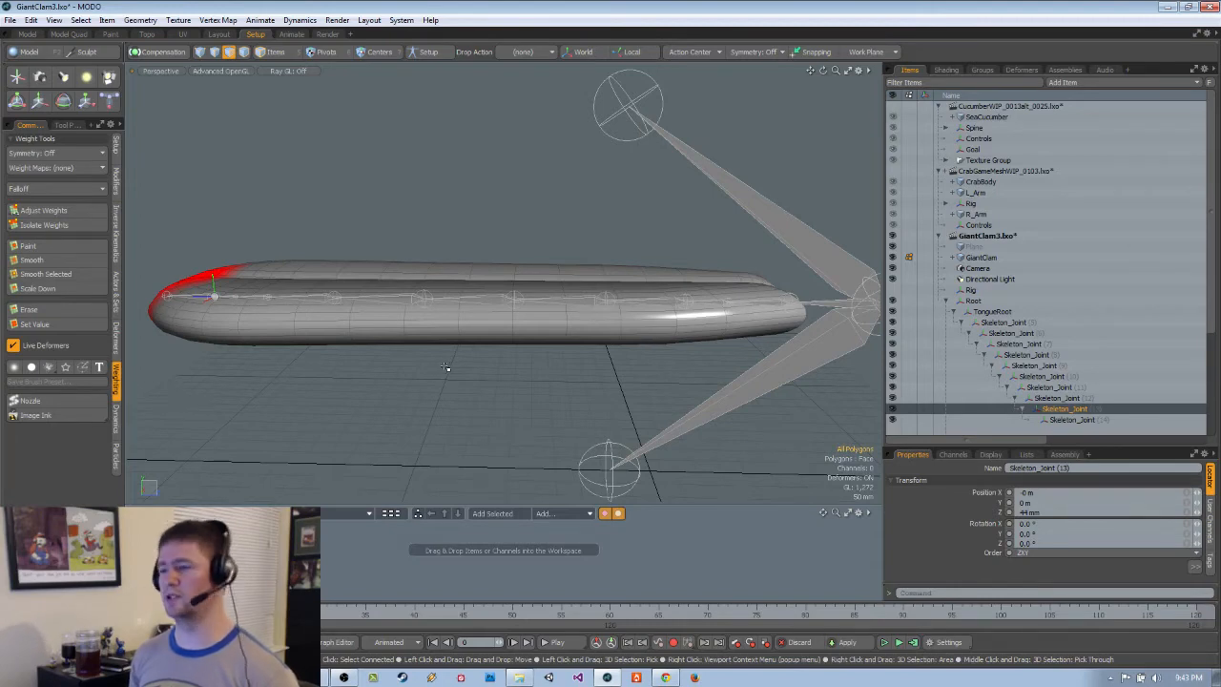
pyautogui.keyDown('alt'); pyautogui.moveTo(445, 367); pyautogui.dragTo(455, 419); pyautogui.keyUp('alt')
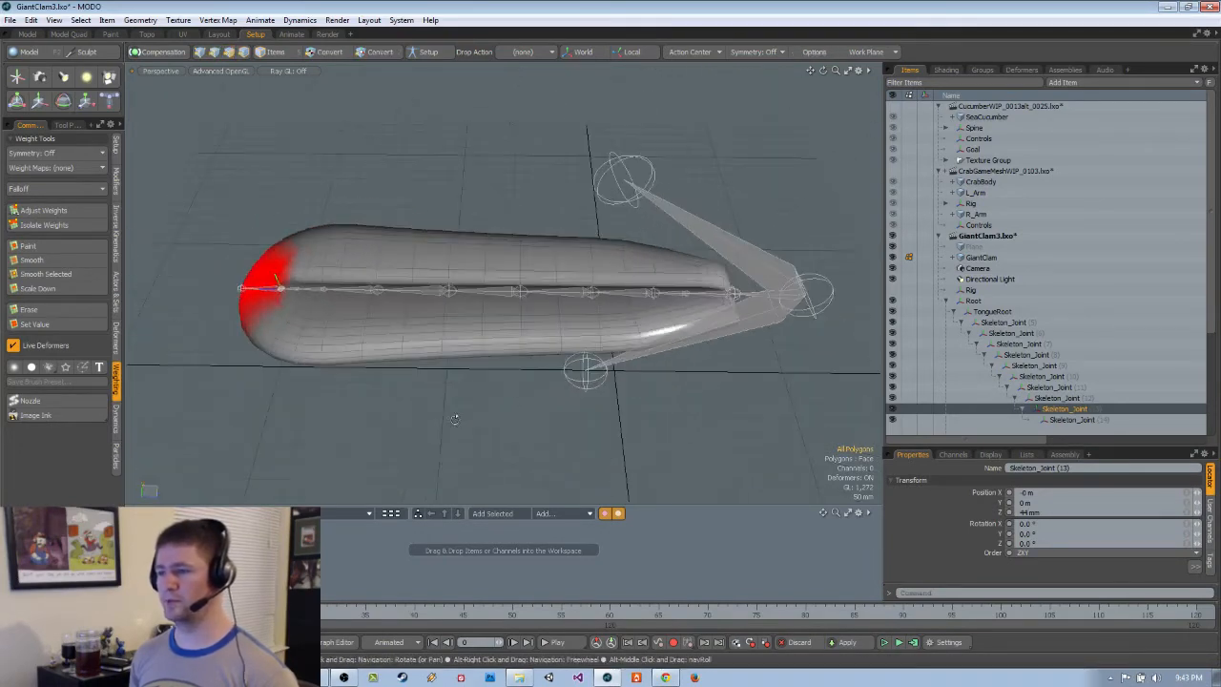
pyautogui.scroll(-1, 1083, 422)
# Step through the tongue joints from Skeleton_Joint (14) back to Skeleton_Joint (6), examining each joint's weighted area
pyautogui.click(1076, 389)
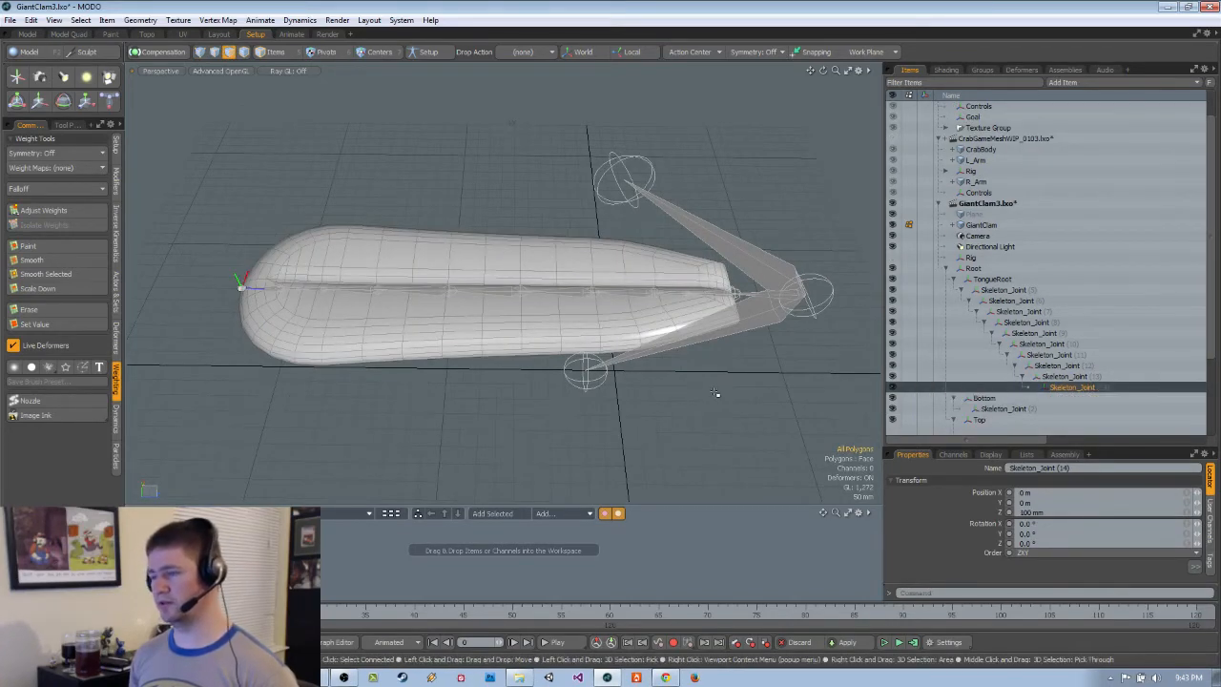
pyautogui.press('Up')
pyautogui.press('Up')
pyautogui.press('Up')
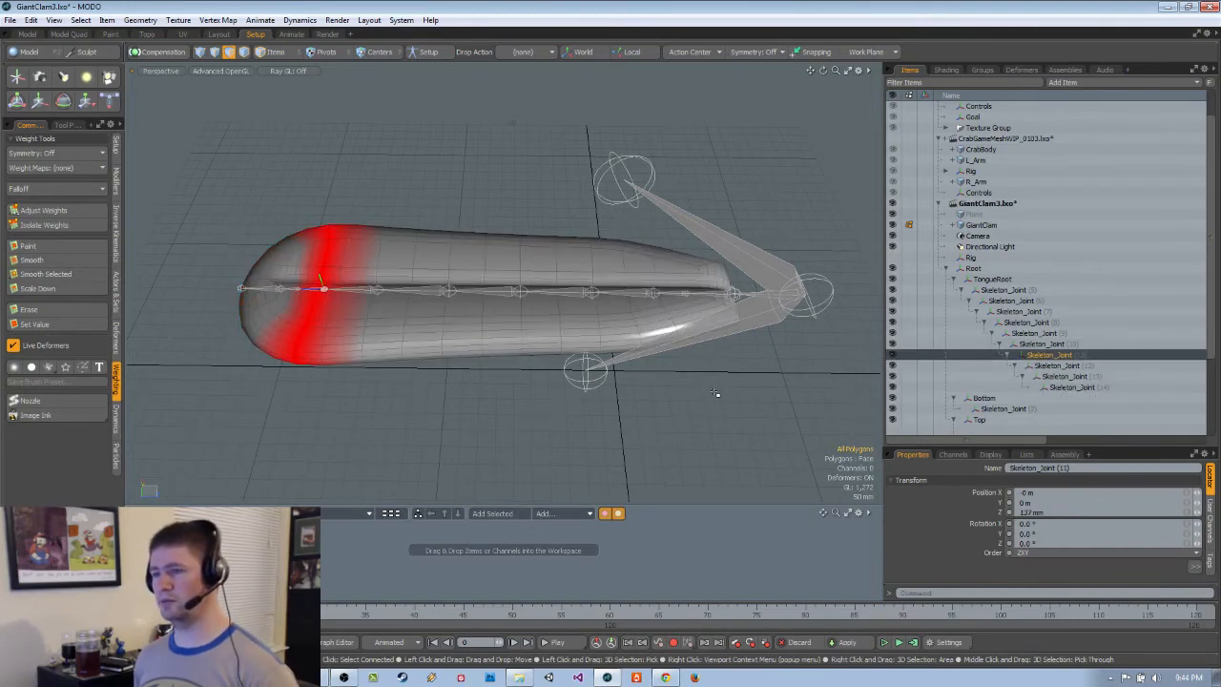
pyautogui.press('Up')
pyautogui.press('Up')
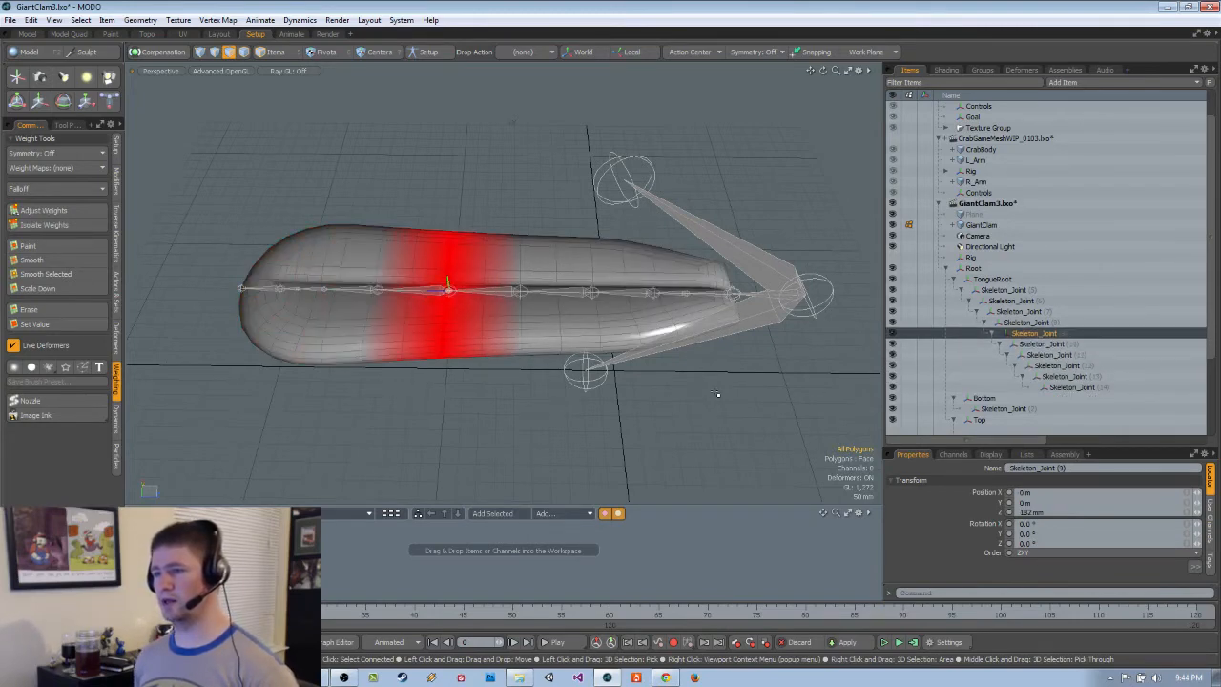
pyautogui.press('Up')
pyautogui.press('Up')
pyautogui.press('Up')
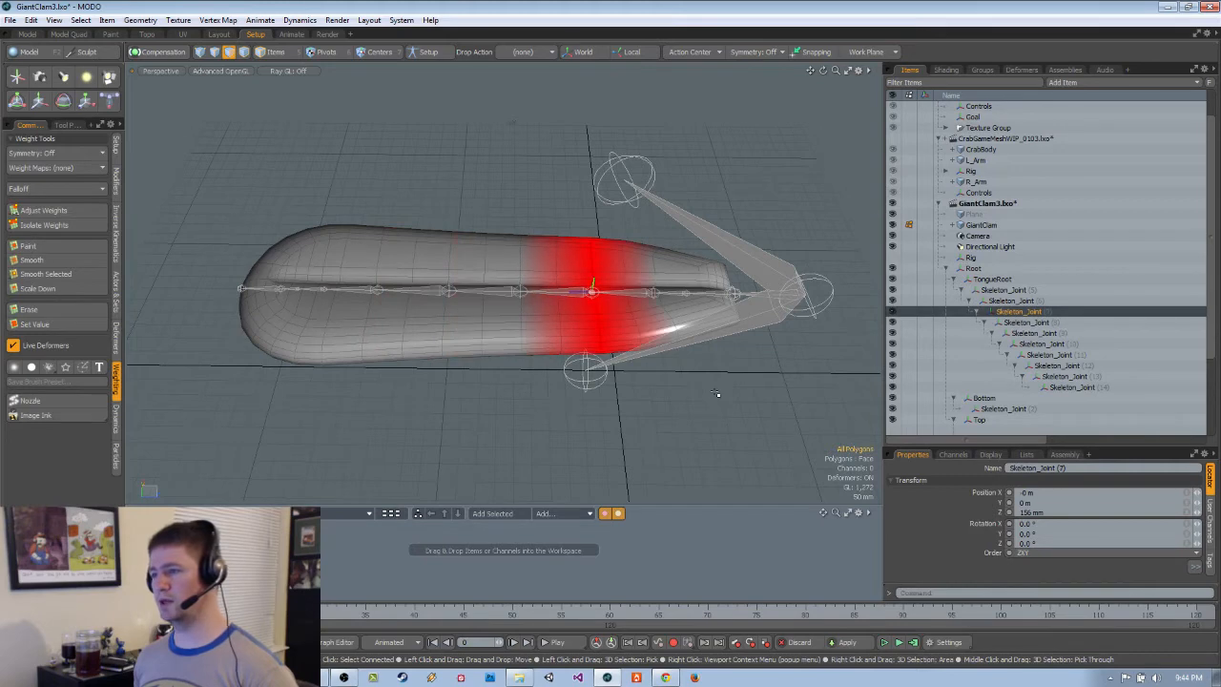
pyautogui.press('Up')
pyautogui.press('Down')
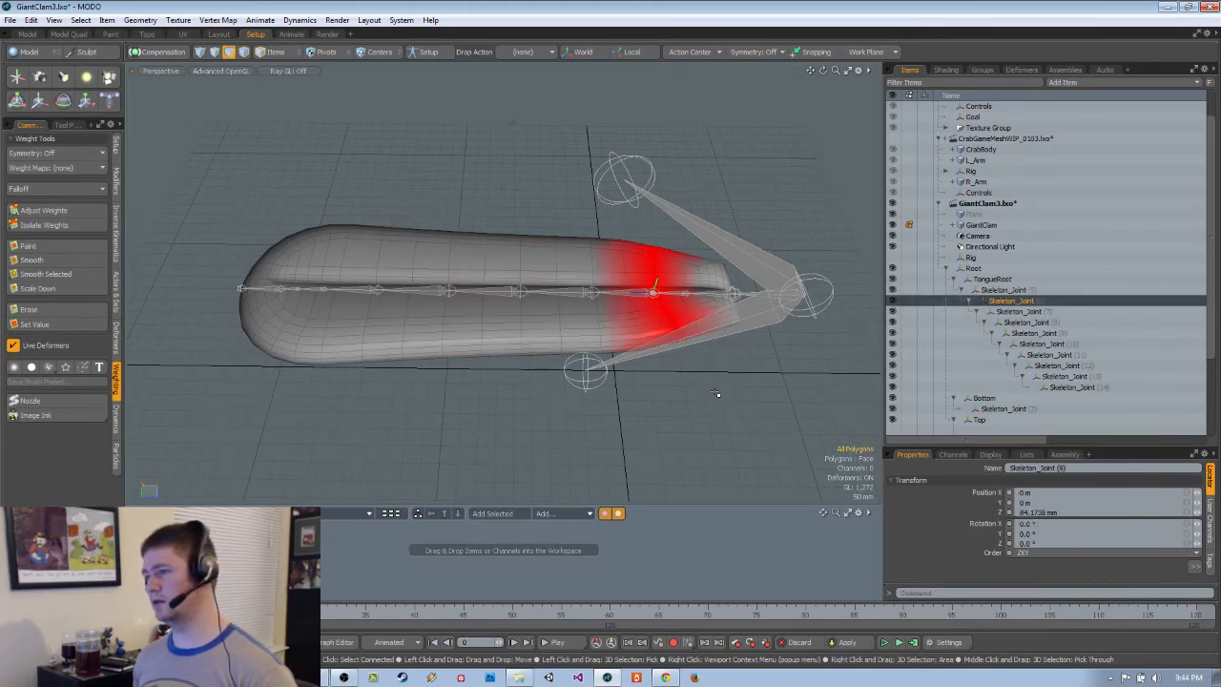
# Compare the weighted areas of Skeleton_Joint (5), (6) and (7) near the base of the tongue
pyautogui.keyDown('alt'); pyautogui.keyDown('shift'); pyautogui.moveTo(677, 286); pyautogui.dragTo(593, 280); pyautogui.keyUp('shift'); pyautogui.keyUp('alt')
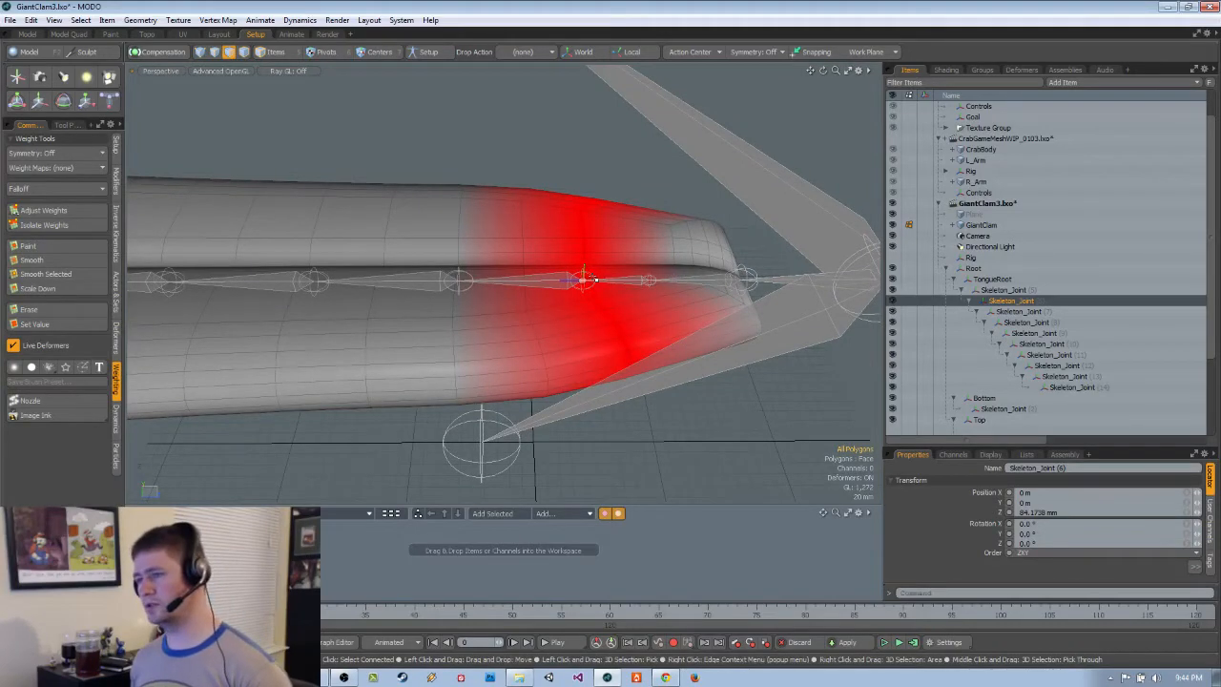
pyautogui.click(1017, 311)
pyautogui.click(992, 290)
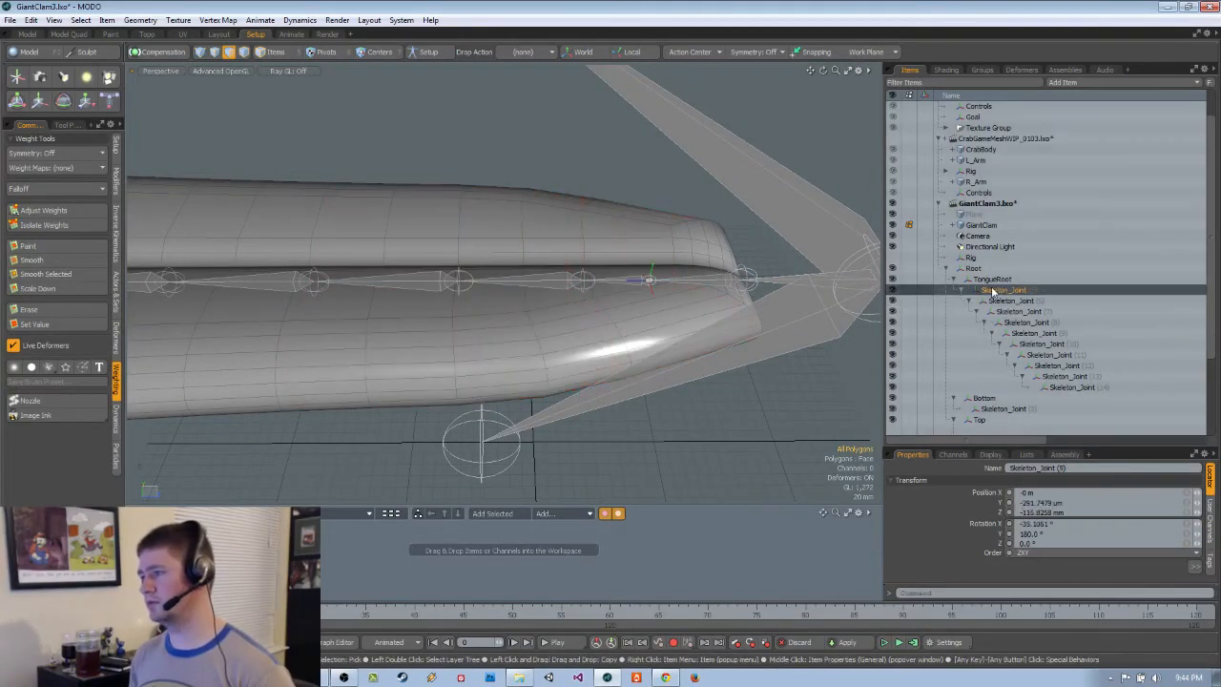
pyautogui.press('Down')
pyautogui.press('Down')
pyautogui.press('Down')
pyautogui.press('Up')
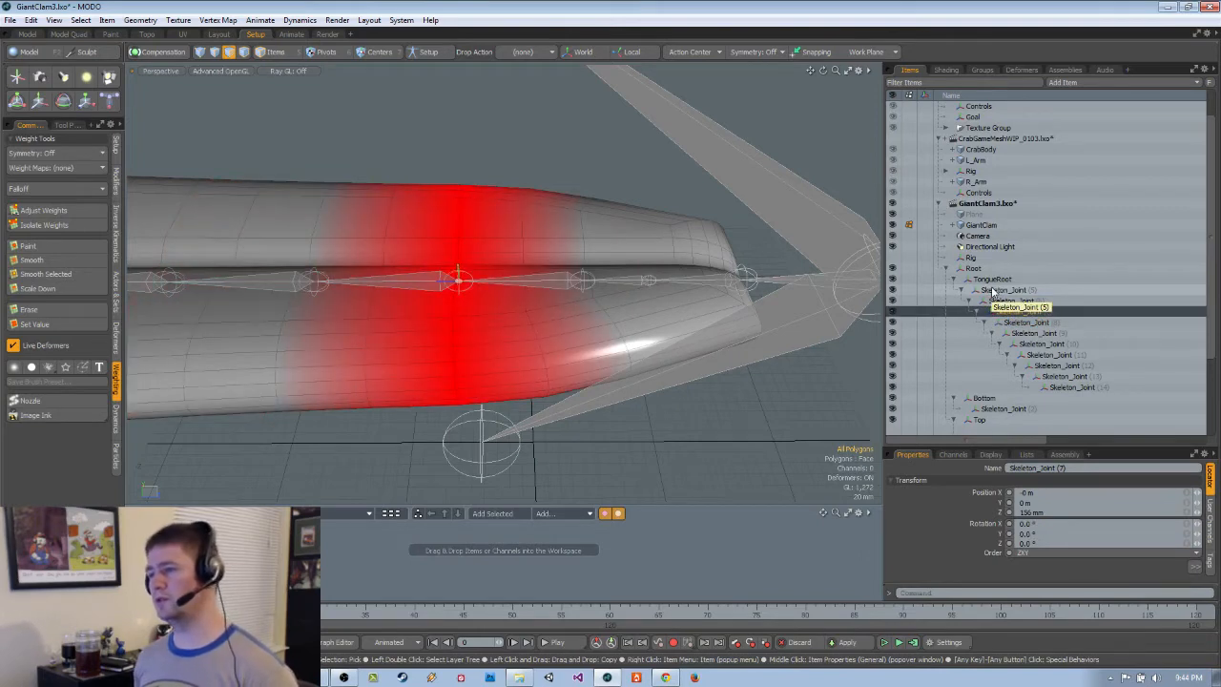
pyautogui.press('Up')
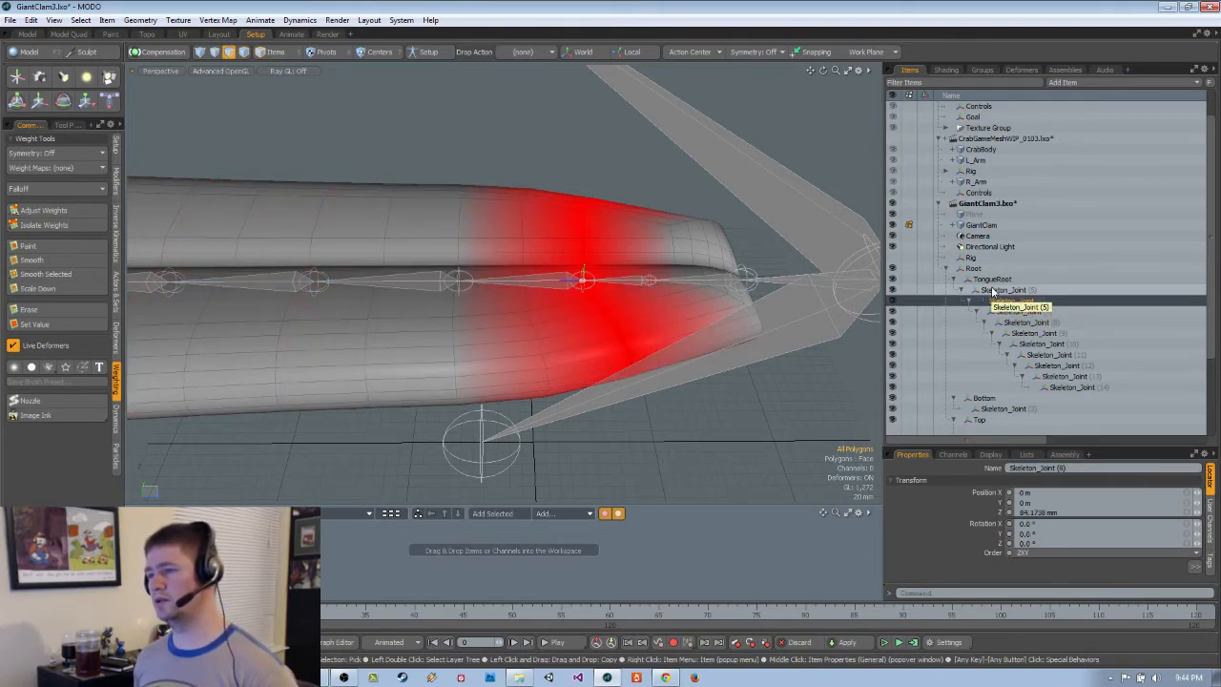
pyautogui.press('Down')
pyautogui.press('Up')
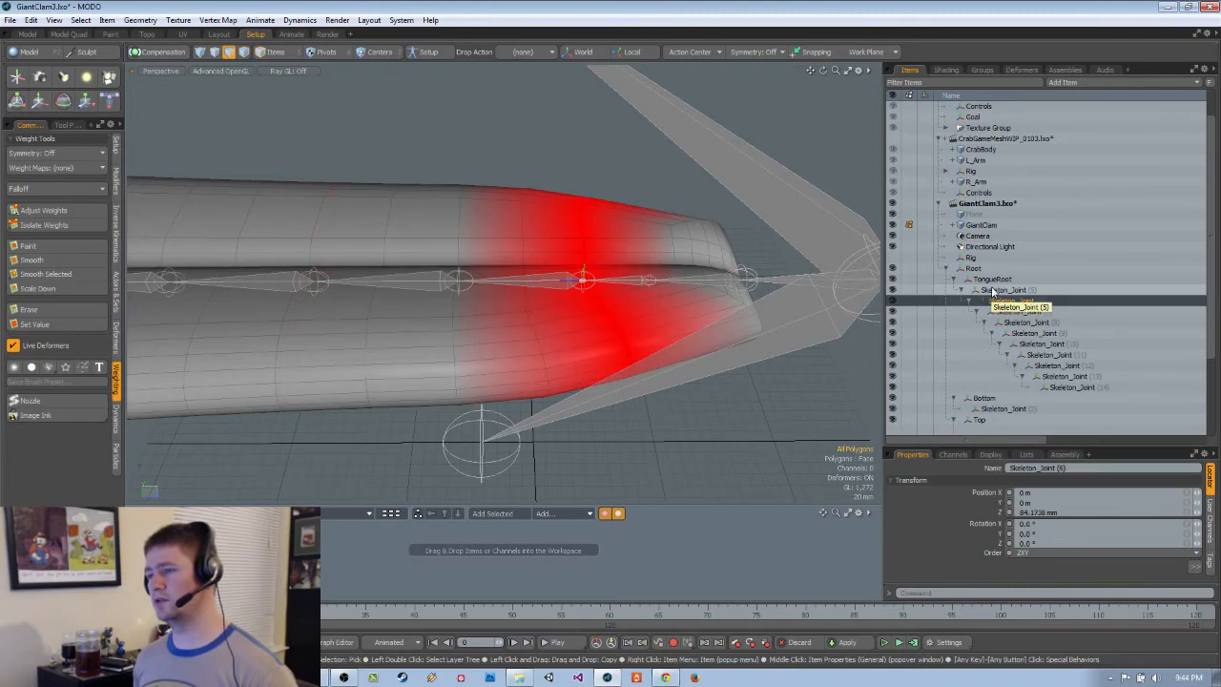
# Reselect Skeleton_Joint (6) and examine how its weights line up with the edge loops and joints at the tongue's base
pyautogui.keyDown('alt'); pyautogui.moveTo(657, 300); pyautogui.dragTo(605, 236); pyautogui.keyUp('alt')
pyautogui.press('3')
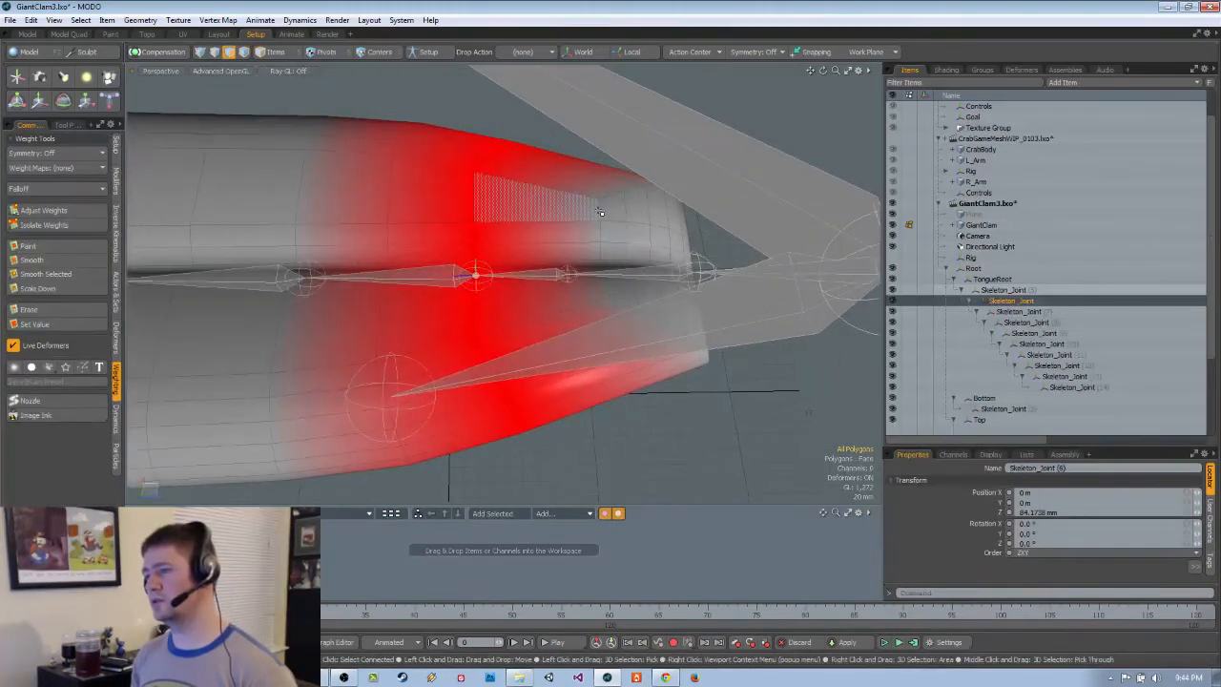
pyautogui.click(599, 209)
pyautogui.press('5')
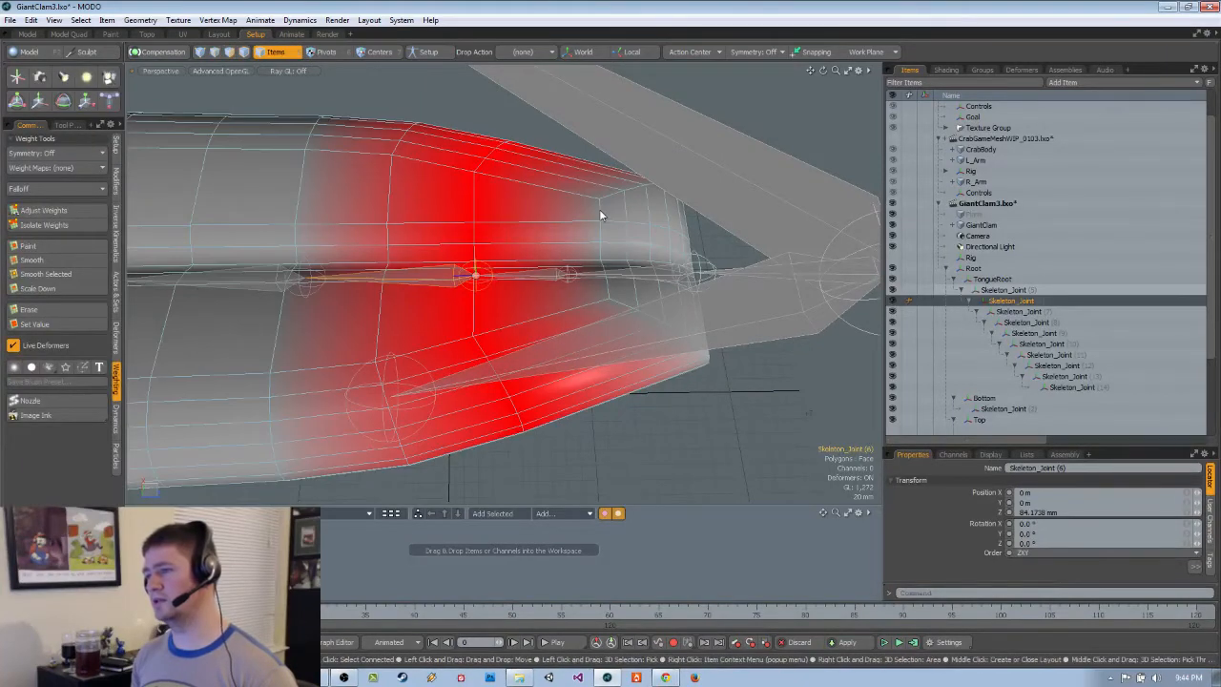
pyautogui.click(599, 209)
pyautogui.press('3')
pyautogui.press('5')
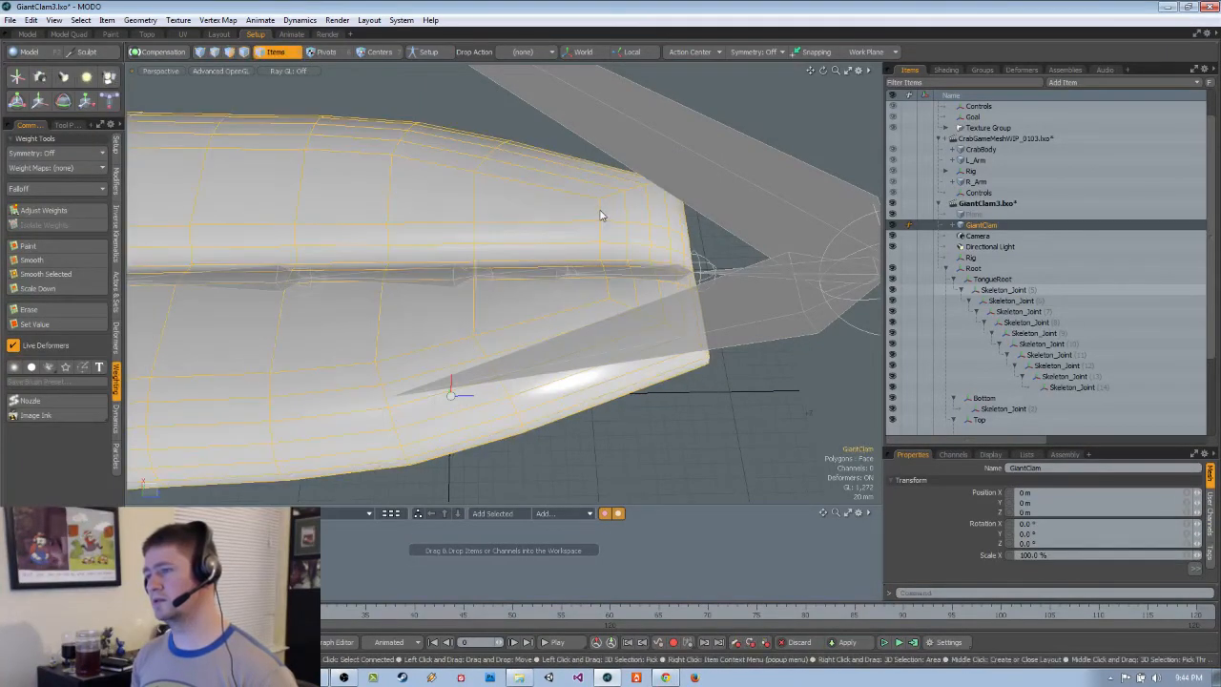
pyautogui.press('3')
pyautogui.press('5')
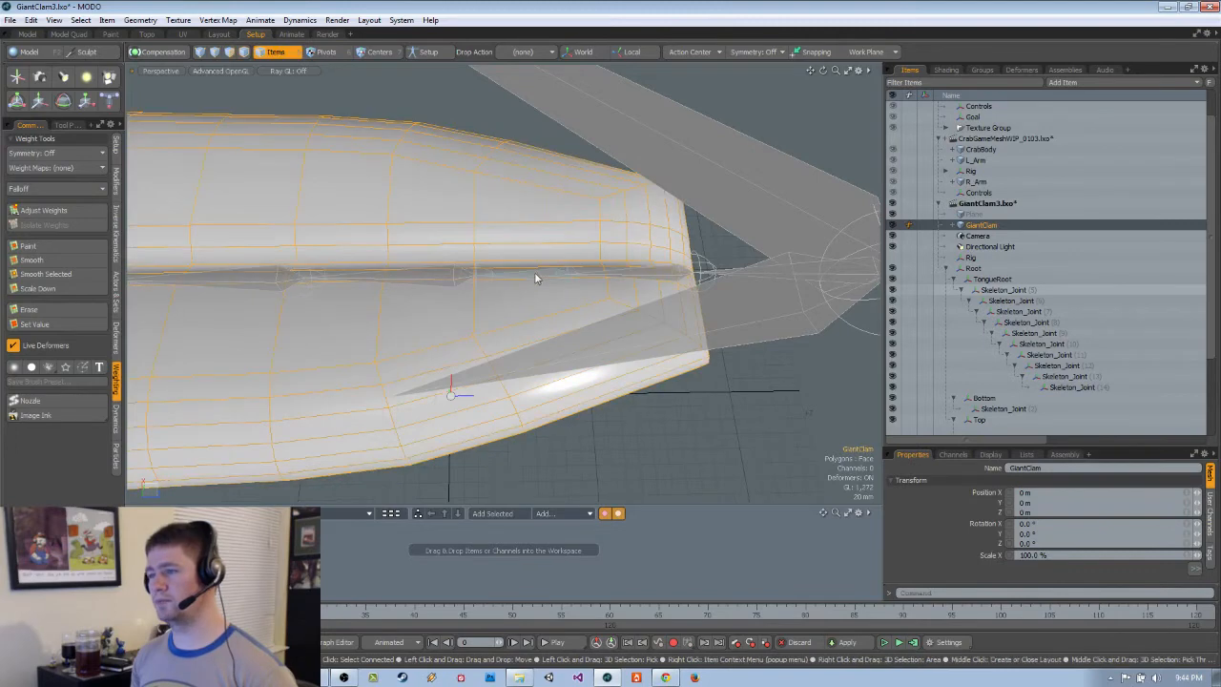
pyautogui.click(527, 272)
pyautogui.click(445, 278)
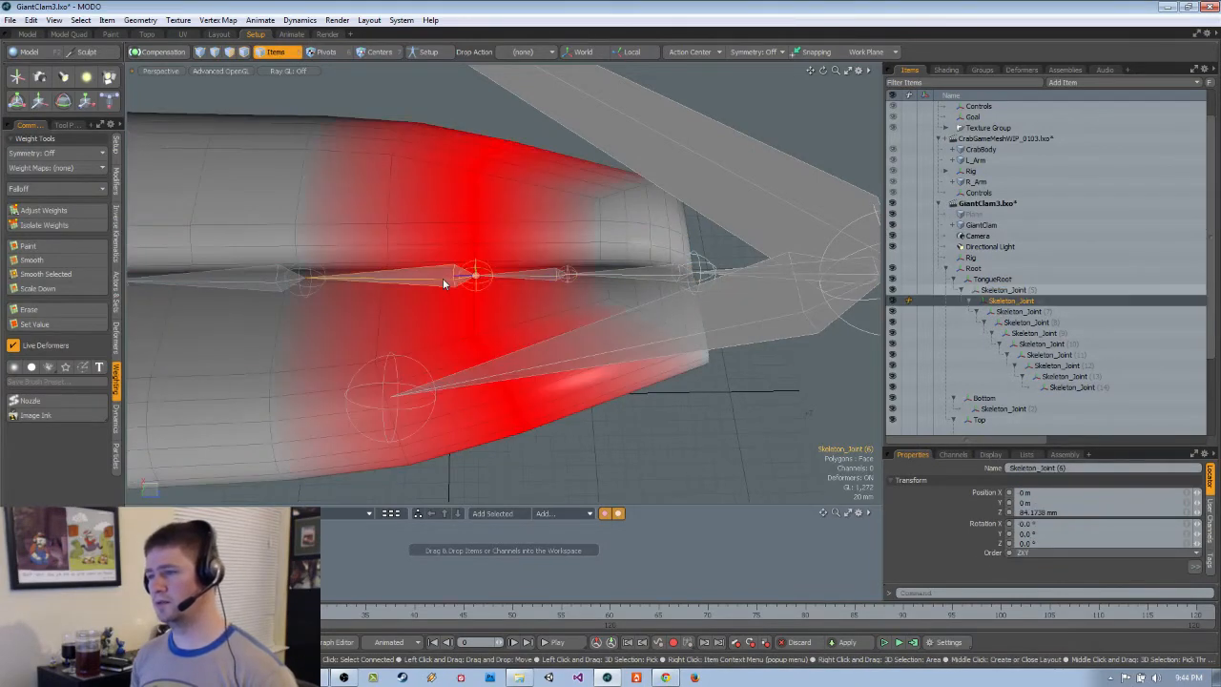
pyautogui.keyDown('alt'); pyautogui.moveTo(477, 308); pyautogui.dragTo(575, 305); pyautogui.keyUp('alt')
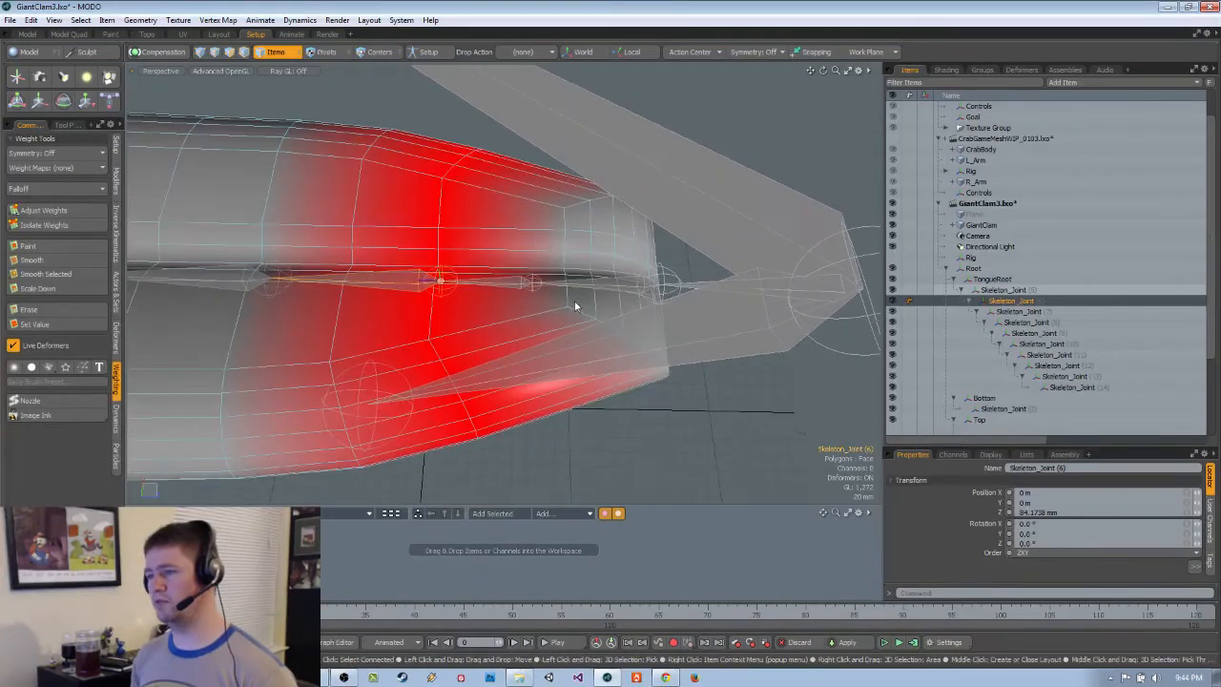
pyautogui.keyDown('alt'); pyautogui.moveTo(564, 242); pyautogui.dragTo(445, 288); pyautogui.keyUp('alt')
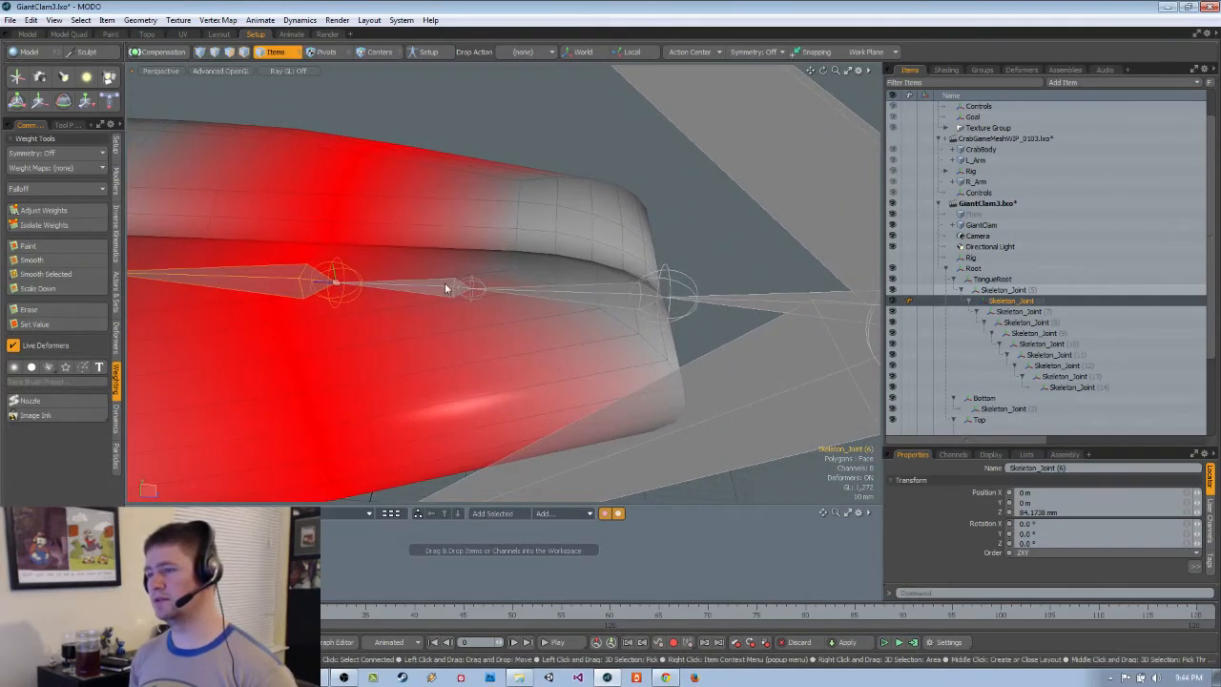
# In setup mode, delete Skeleton_Joint (5) from the tongue chain using the Skeleton tool's Delete mode
pyautogui.click(445, 288)
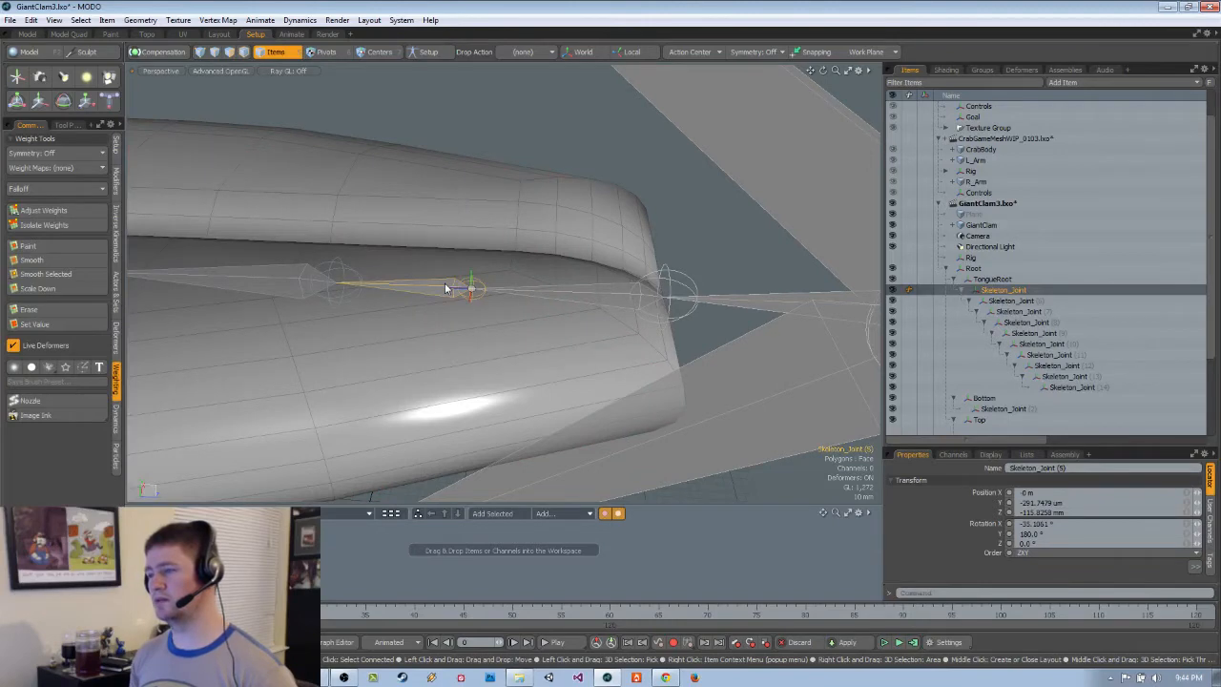
pyautogui.click(446, 54)
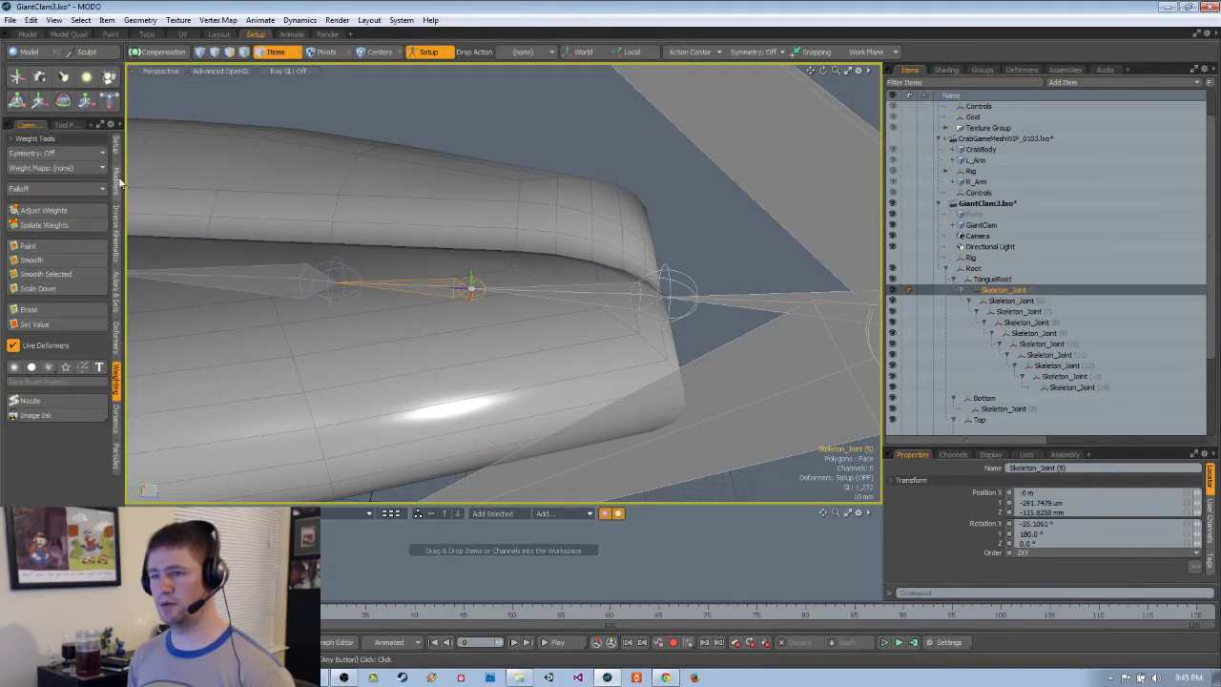
pyautogui.click(115, 145)
pyautogui.click(60, 171)
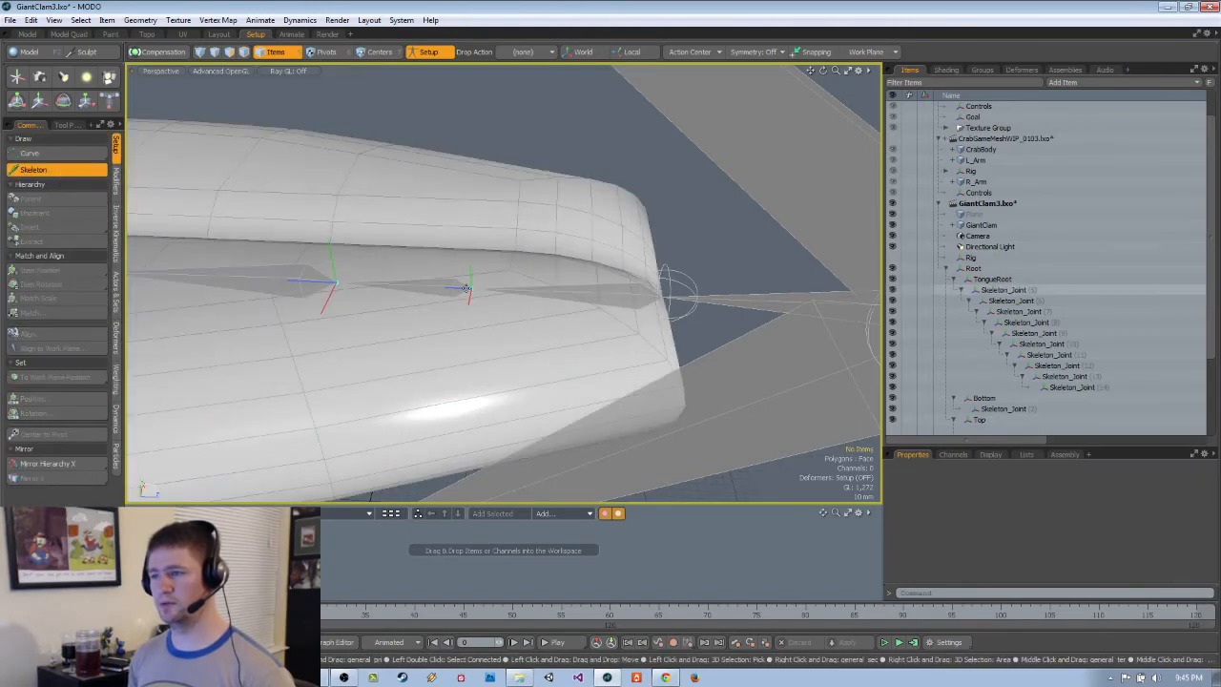
pyautogui.click(64, 124)
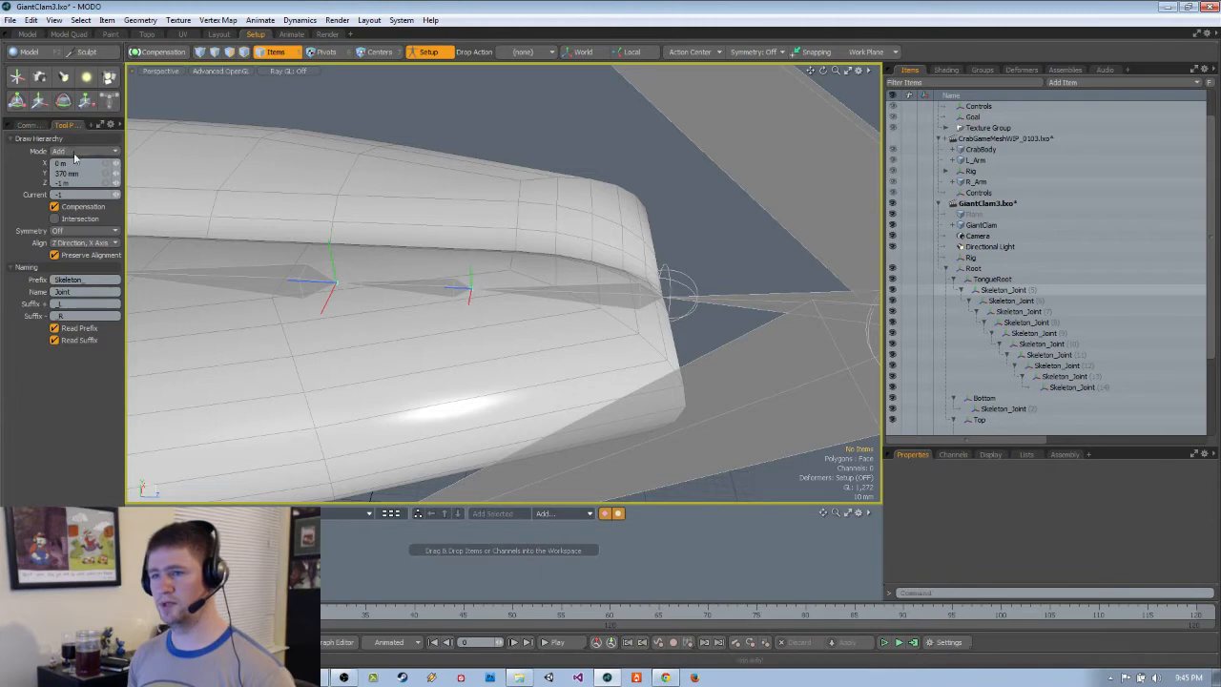
pyautogui.click(77, 151)
pyautogui.click(77, 164)
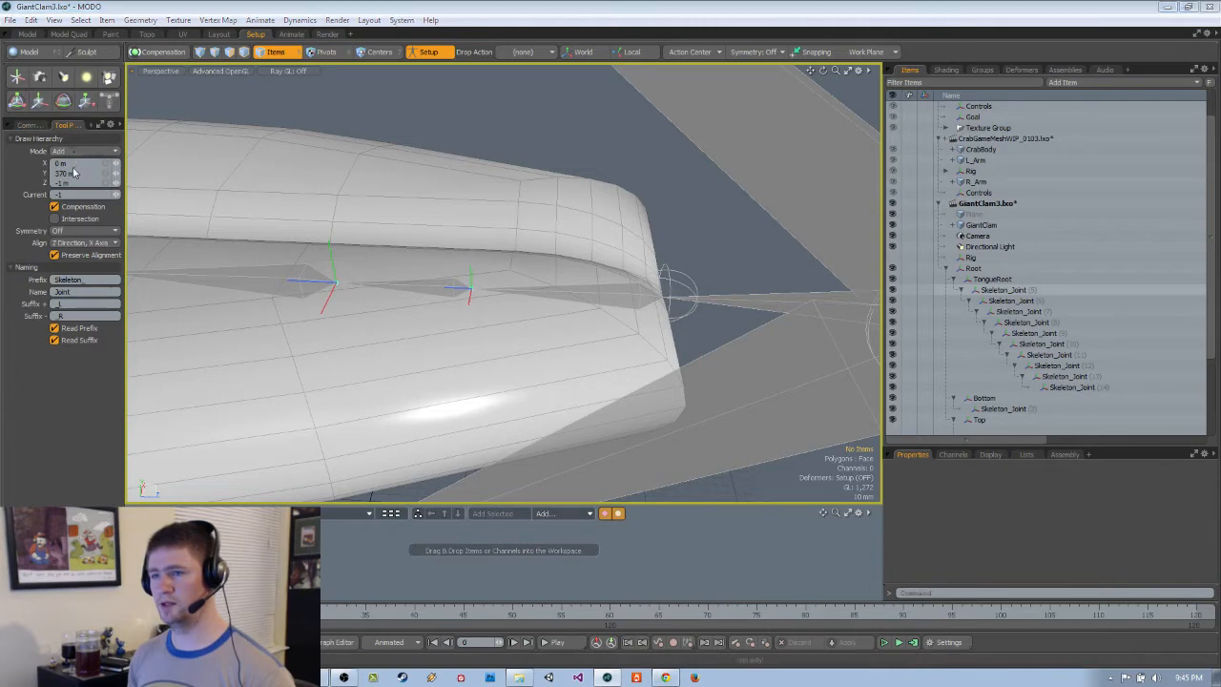
pyautogui.click(470, 289)
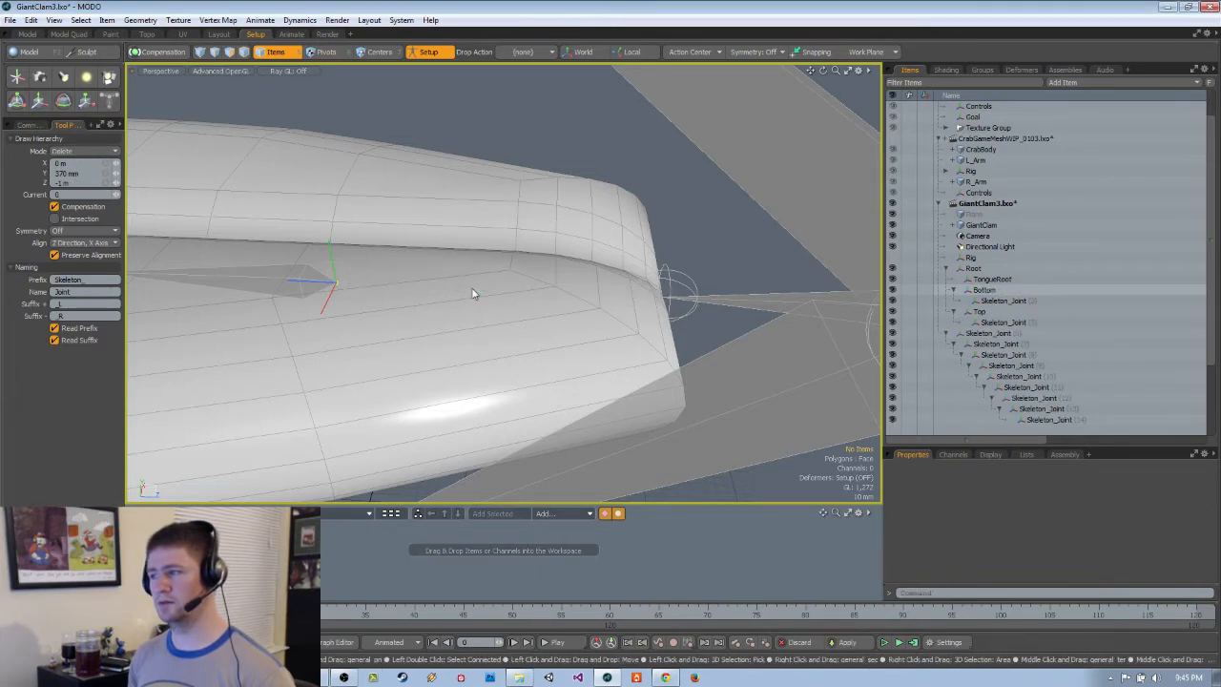
# Undo the joint deletion, check the joint hierarchy under TongueRoot, and redo the deletion
pyautogui.scroll(-3, 1053, 320)
pyautogui.hotkey('ctrl', 'z')
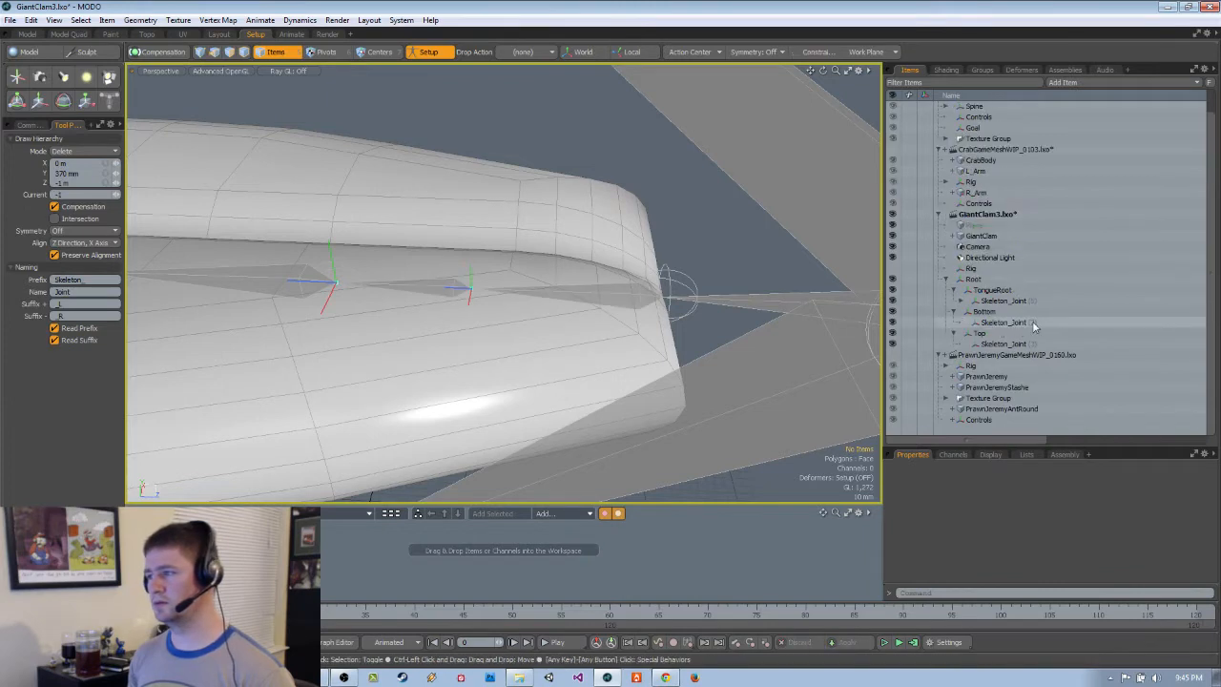
pyautogui.click(962, 301)
pyautogui.hotkey('ctrl', 'shift', 'z')
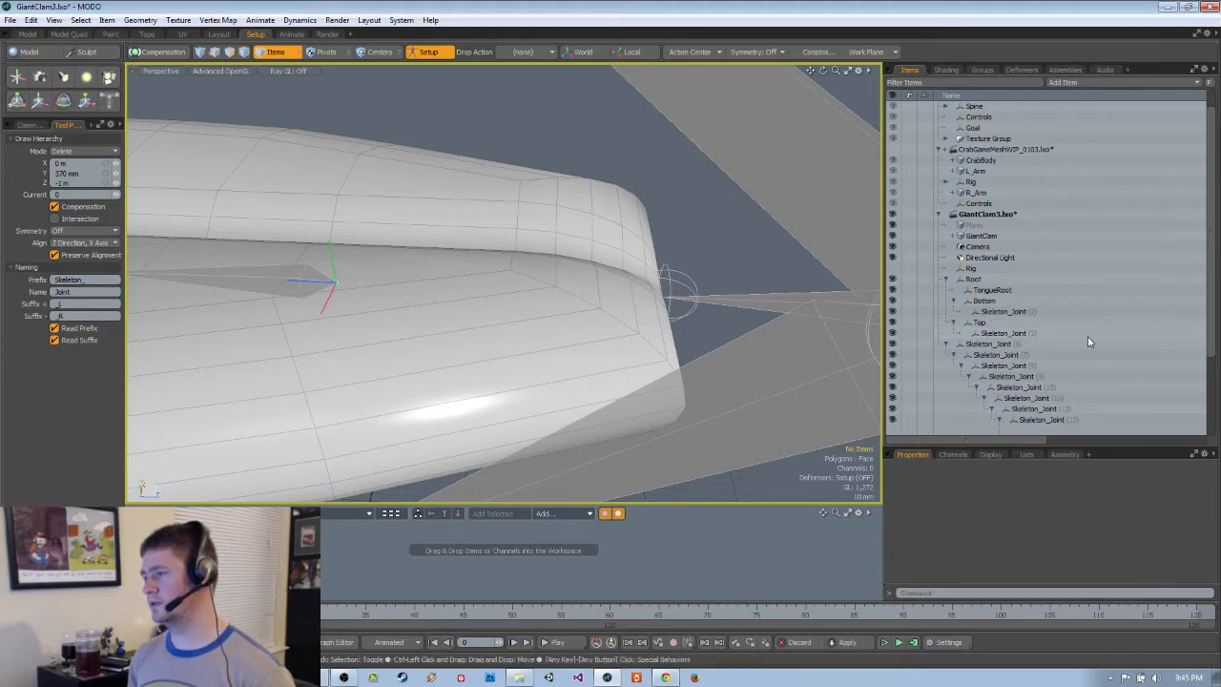
# Parent the Skeleton_Joint (6) chain to TongueRoot, drop the Skeleton tool and leave setup mode
pyautogui.scroll(-2, 1055, 334)
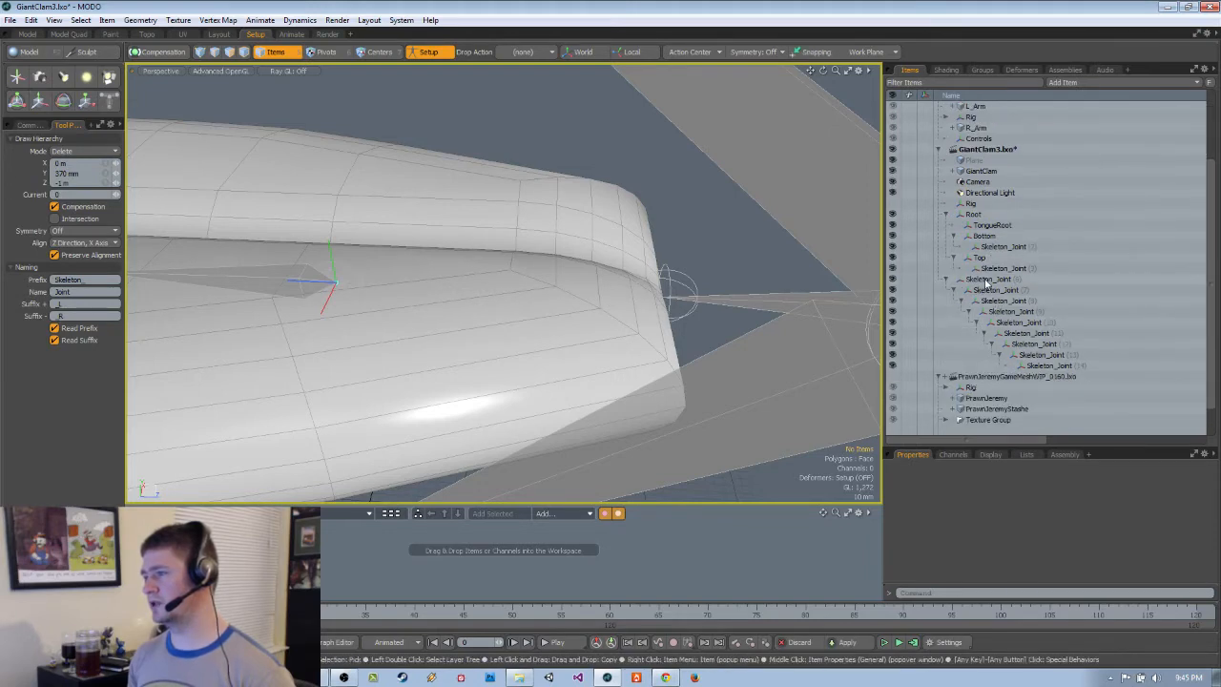
pyautogui.moveTo(987, 280); pyautogui.dragTo(1003, 229)
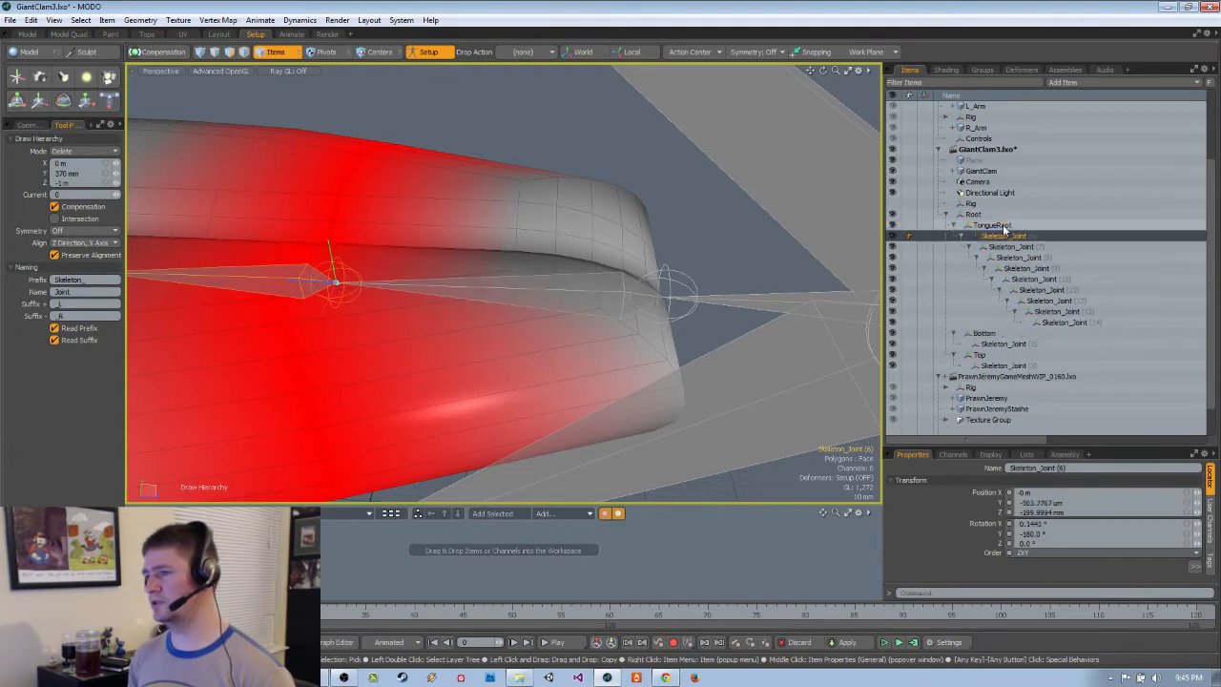
pyautogui.moveTo(483, 283)
pyautogui.keyDown('alt'); pyautogui.mouseDown()
pyautogui.moveTo(486, 295)
pyautogui.moveTo(537, 292)
pyautogui.mouseUp(); pyautogui.keyUp('alt')
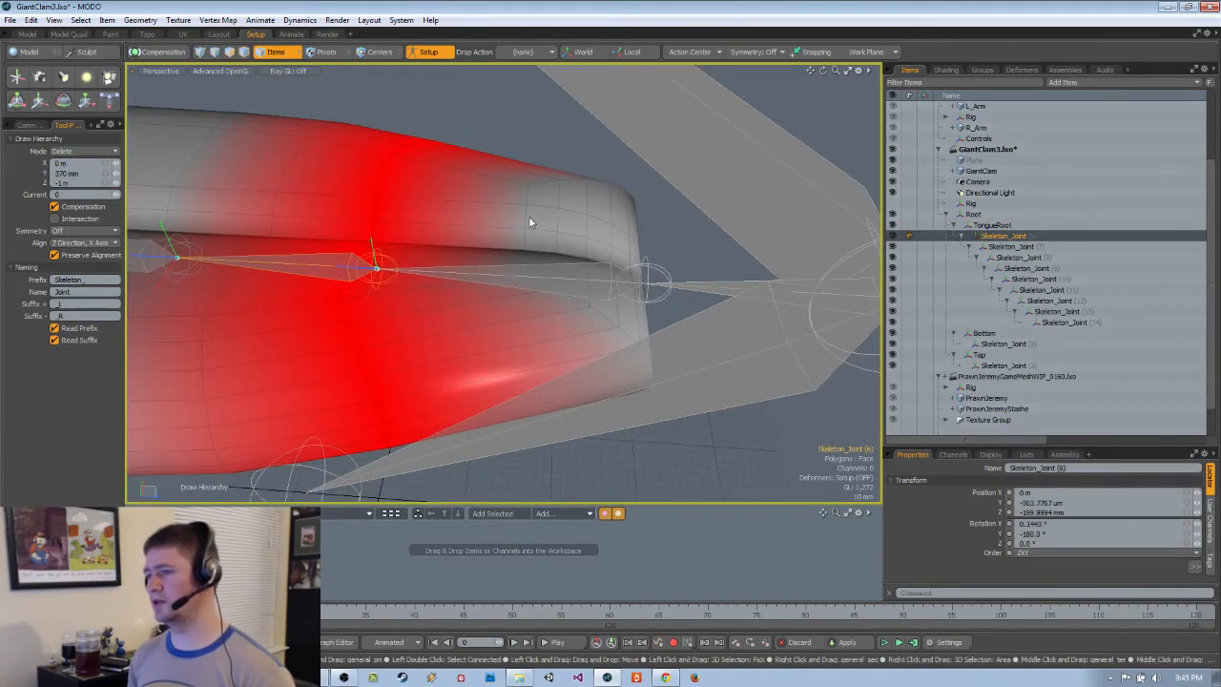
pyautogui.press('q')
pyautogui.click(428, 53)
# Select Skeleton_Joint (6) and the edge loops around the upper and lower halves of the tongue's root end
pyautogui.moveTo(502, 250)
pyautogui.keyDown('alt'); pyautogui.mouseDown()
pyautogui.moveTo(551, 266)
pyautogui.moveTo(506, 269)
pyautogui.mouseUp(); pyautogui.keyUp('alt')
pyautogui.click(551, 267)
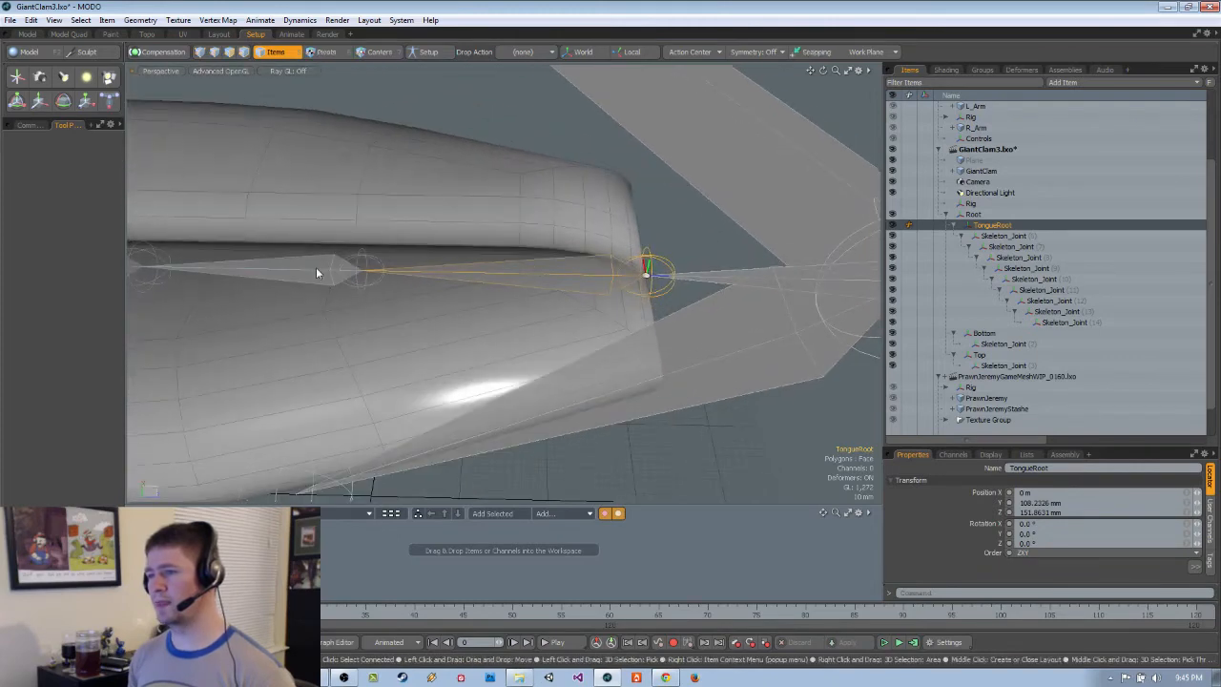
pyautogui.click(319, 268)
pyautogui.press('3')
pyautogui.click(510, 199)
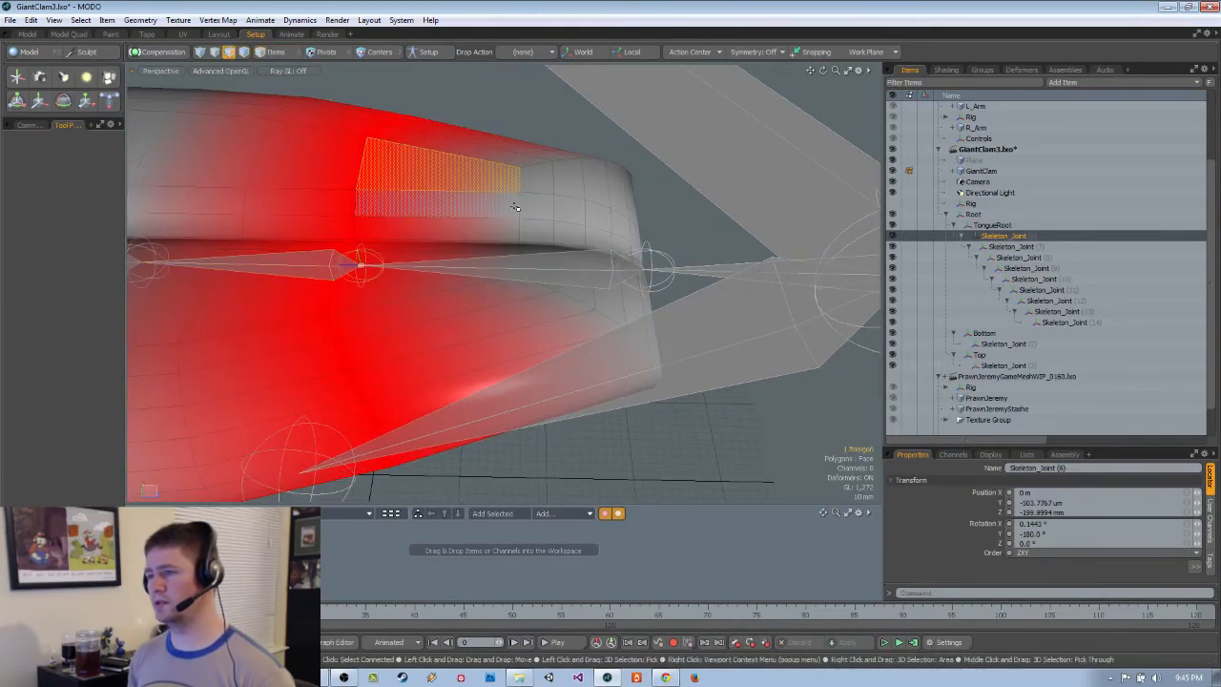
pyautogui.press('2')
pyautogui.click(515, 199)
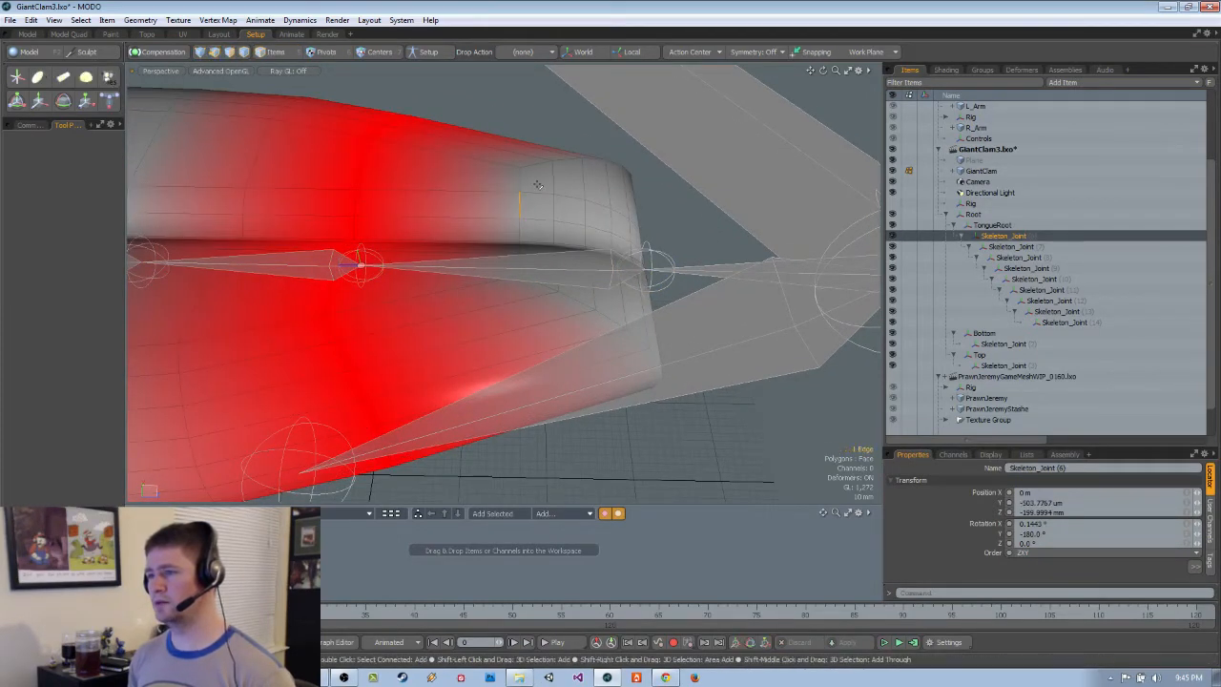
pyautogui.keyDown('alt'); pyautogui.moveTo(537, 185); pyautogui.dragTo(204, 232); pyautogui.keyUp('alt')
pyautogui.press('l')
pyautogui.keyDown('shift'); pyautogui.click(606, 336); pyautogui.keyUp('shift')
pyautogui.press('l')
pyautogui.keyDown('shift'); pyautogui.click(523, 260); pyautogui.keyUp('shift')
# Adjust the selected edge loops' weights for Skeleton_Joint (6) to about 48%
pyautogui.click(29, 125)
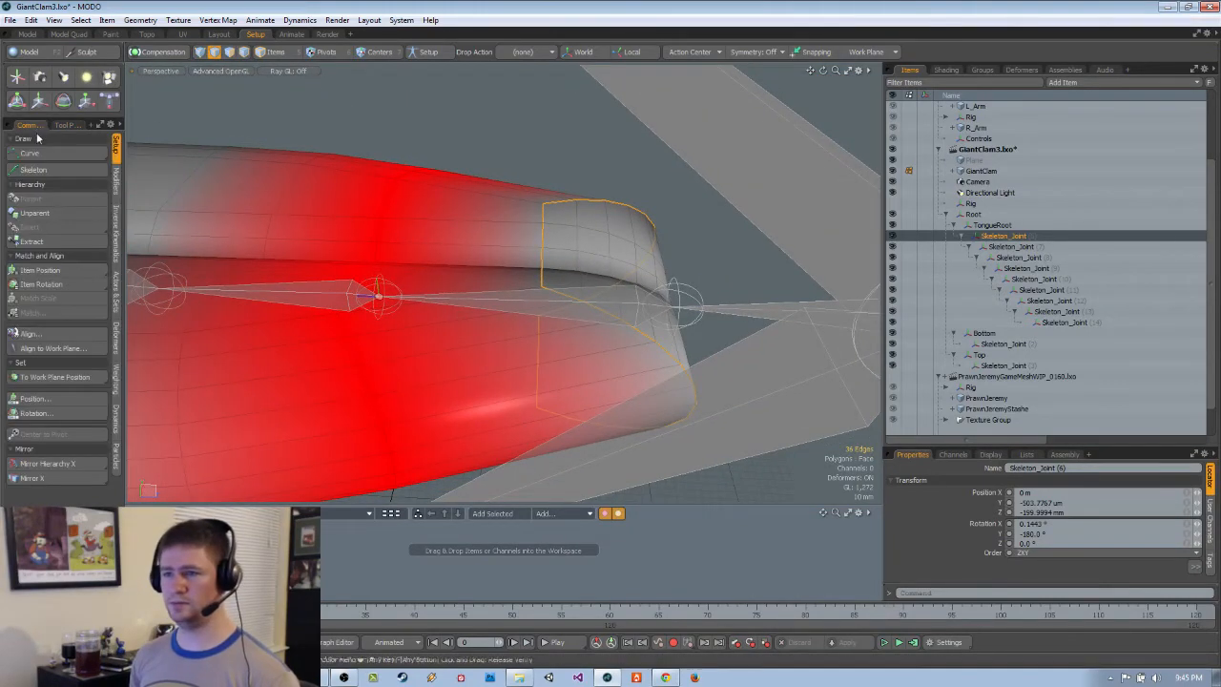
pyautogui.click(117, 179)
pyautogui.click(115, 383)
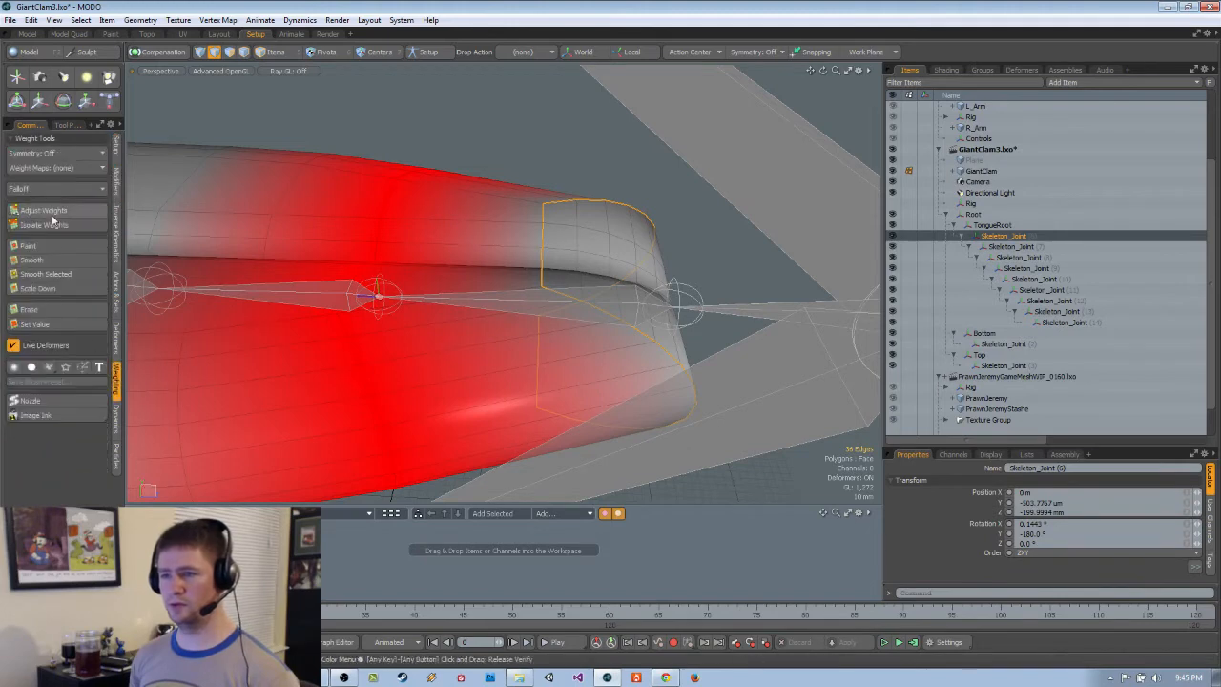
pyautogui.click(53, 218)
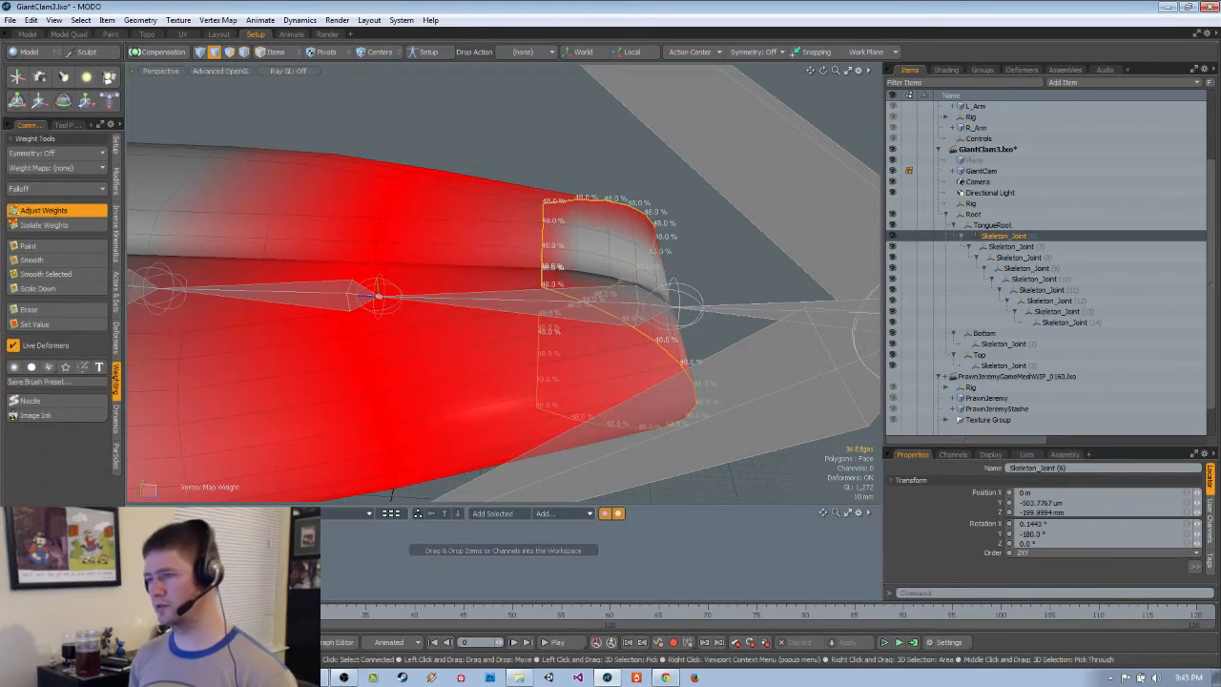
# Select TongueRoot and raise its weights on the same edge loops with Adjust Weights
pyautogui.keyDown('alt'); pyautogui.moveTo(378, 297); pyautogui.dragTo(553, 278); pyautogui.keyUp('alt')
pyautogui.press('5')
pyautogui.click(591, 298)
pyautogui.press('2')
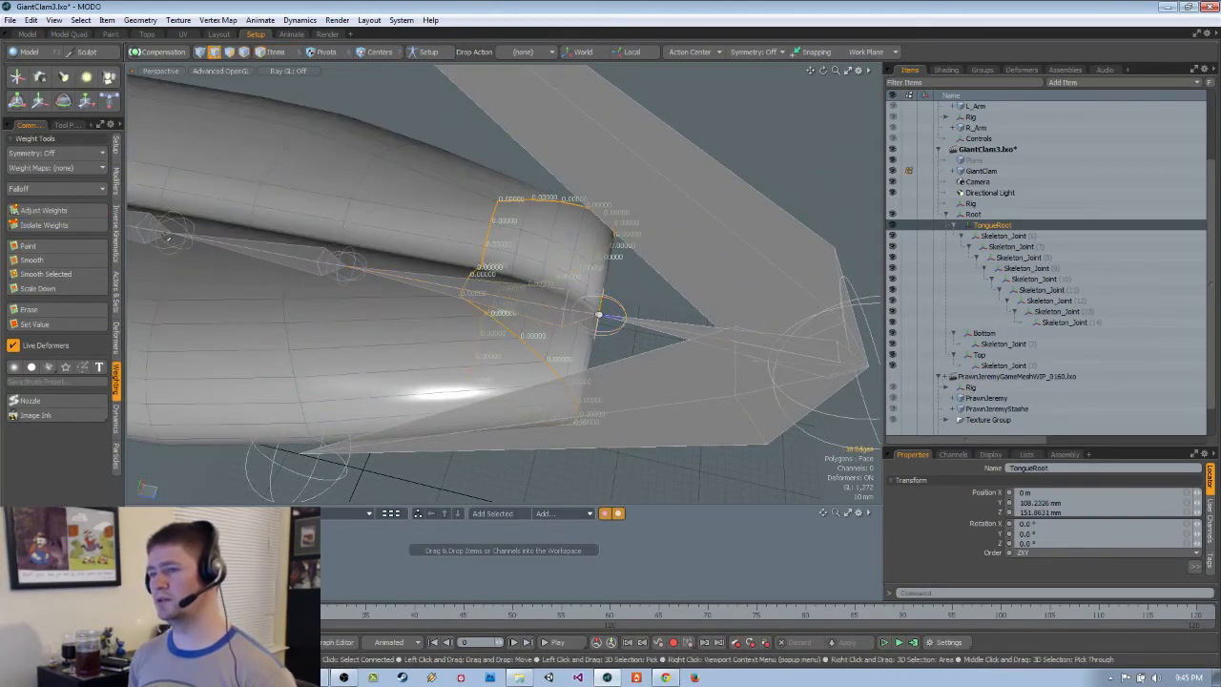
pyautogui.click(82, 215)
pyautogui.keyDown('alt'); pyautogui.moveTo(400, 250); pyautogui.dragTo(536, 345); pyautogui.keyUp('alt')
pyautogui.press('space')
# Select the polygons enclosed by the edge loops at the tongue's root end and weight them 100% to TongueRoot
pyautogui.press('3')
pyautogui.moveTo(540, 303)
pyautogui.keyDown('shift'); pyautogui.mouseDown()
pyautogui.moveTo(572, 357)
pyautogui.moveTo(534, 191)
pyautogui.moveTo(408, 206)
pyautogui.moveTo(509, 312)
pyautogui.mouseUp(); pyautogui.keyUp('shift')
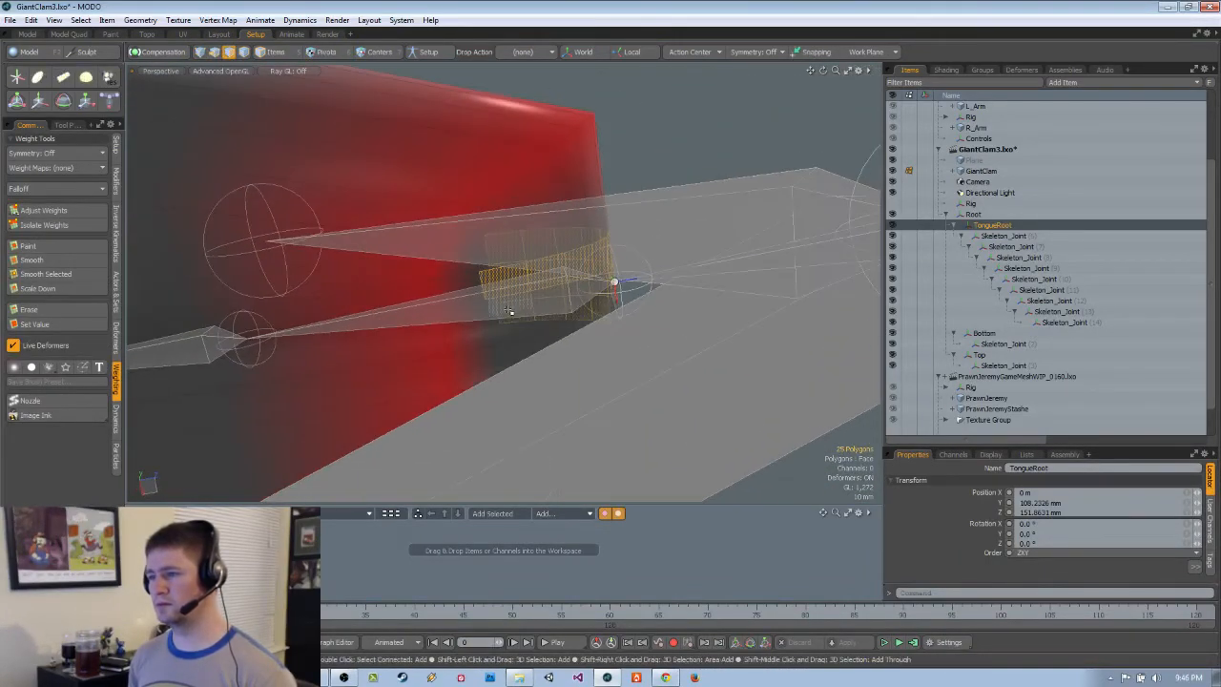
pyautogui.keyDown('alt'); pyautogui.moveTo(586, 297); pyautogui.dragTo(411, 283); pyautogui.keyUp('alt')
pyautogui.click(43, 210)
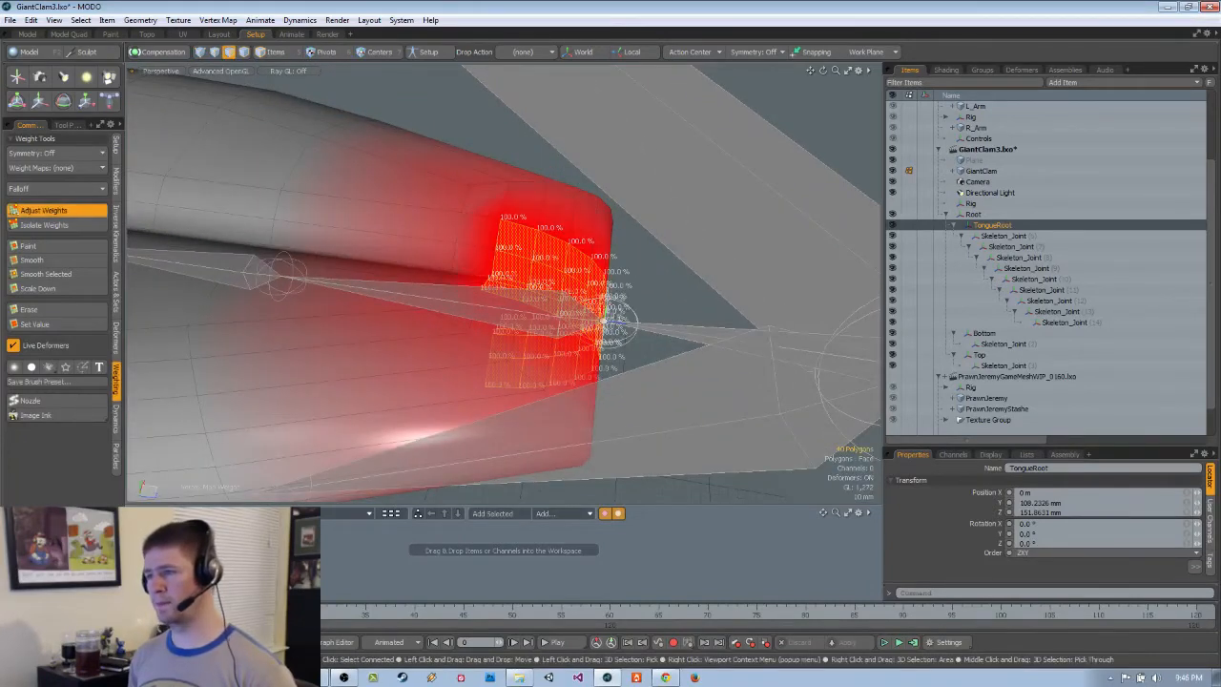
pyautogui.press('space')
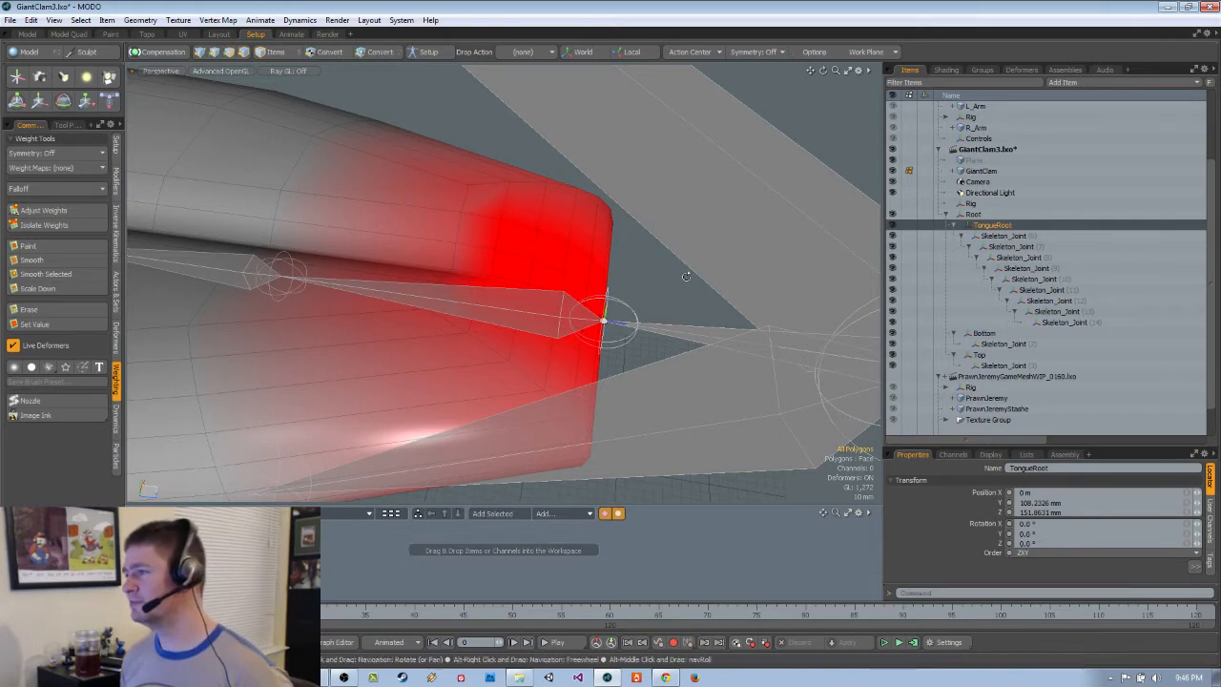
# Clear the polygon selection and save the scene under the new name GiantClam4
pyautogui.keyDown('alt'); pyautogui.moveTo(658, 232); pyautogui.dragTo(667, 295); pyautogui.keyUp('alt')
pyautogui.scroll(-8, 654, 305)
pyautogui.press('1')
pyautogui.keyDown('alt'); pyautogui.moveTo(650, 417); pyautogui.dragTo(709, 409); pyautogui.keyUp('alt')
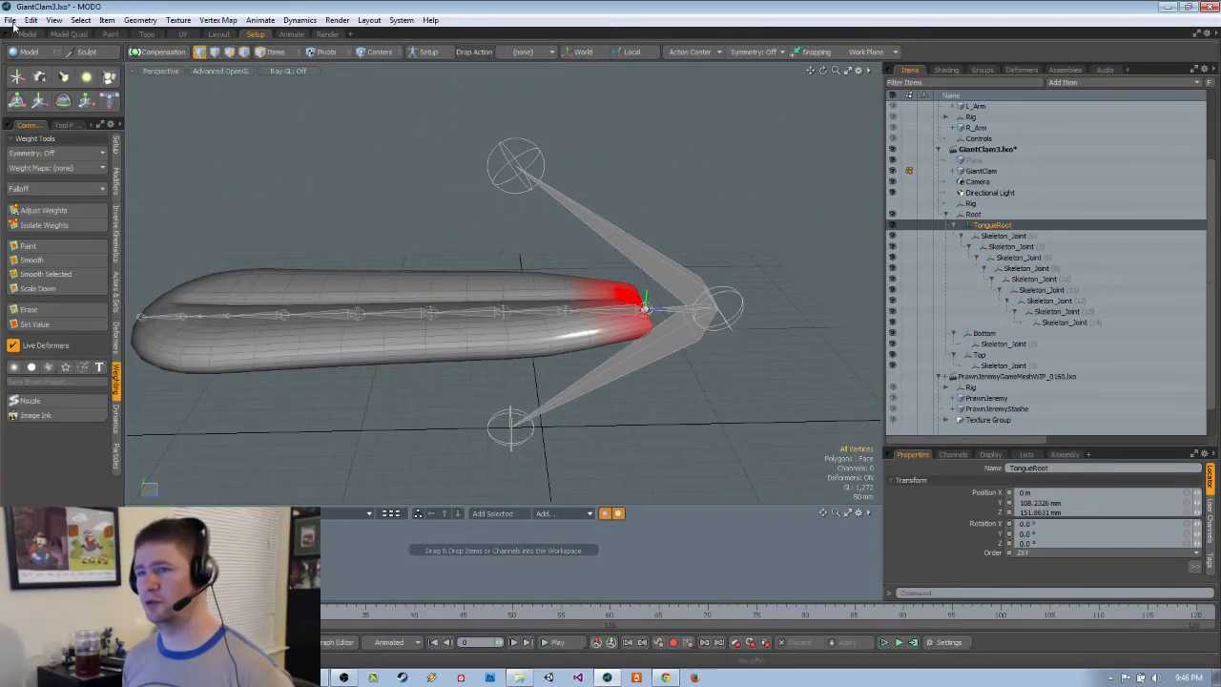
pyautogui.click(10, 20)
pyautogui.click(38, 375)
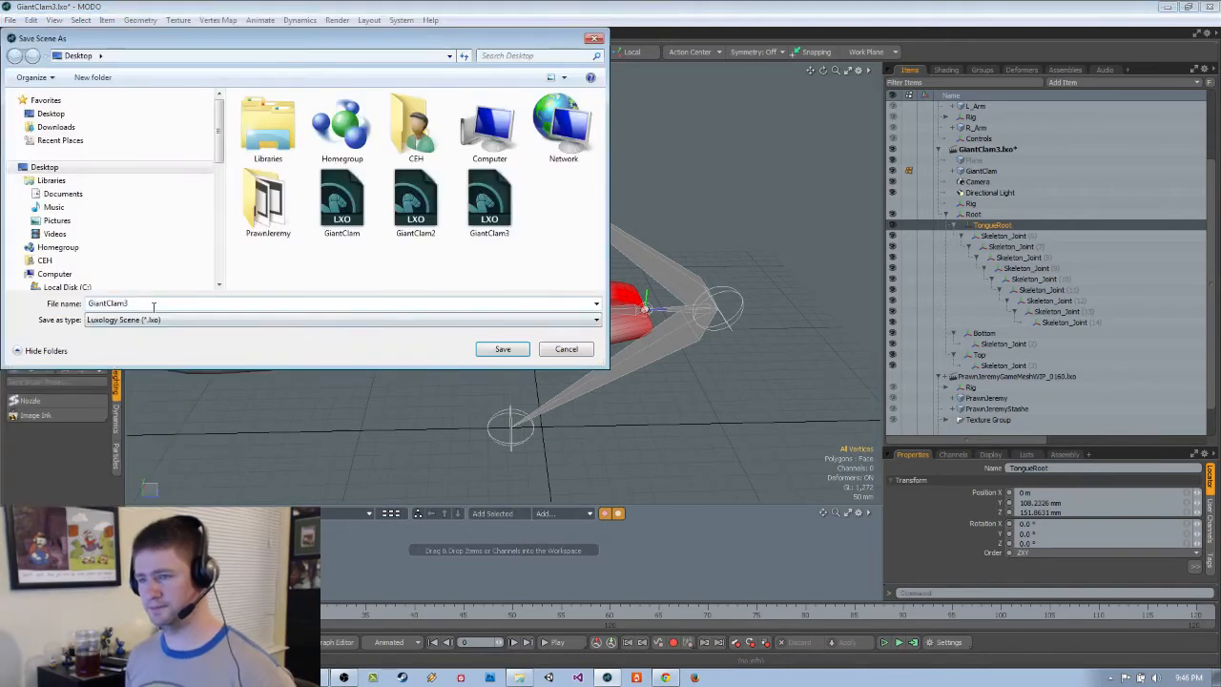
pyautogui.press('BackSpace')
pyautogui.write('4')
pyautogui.press('Return')
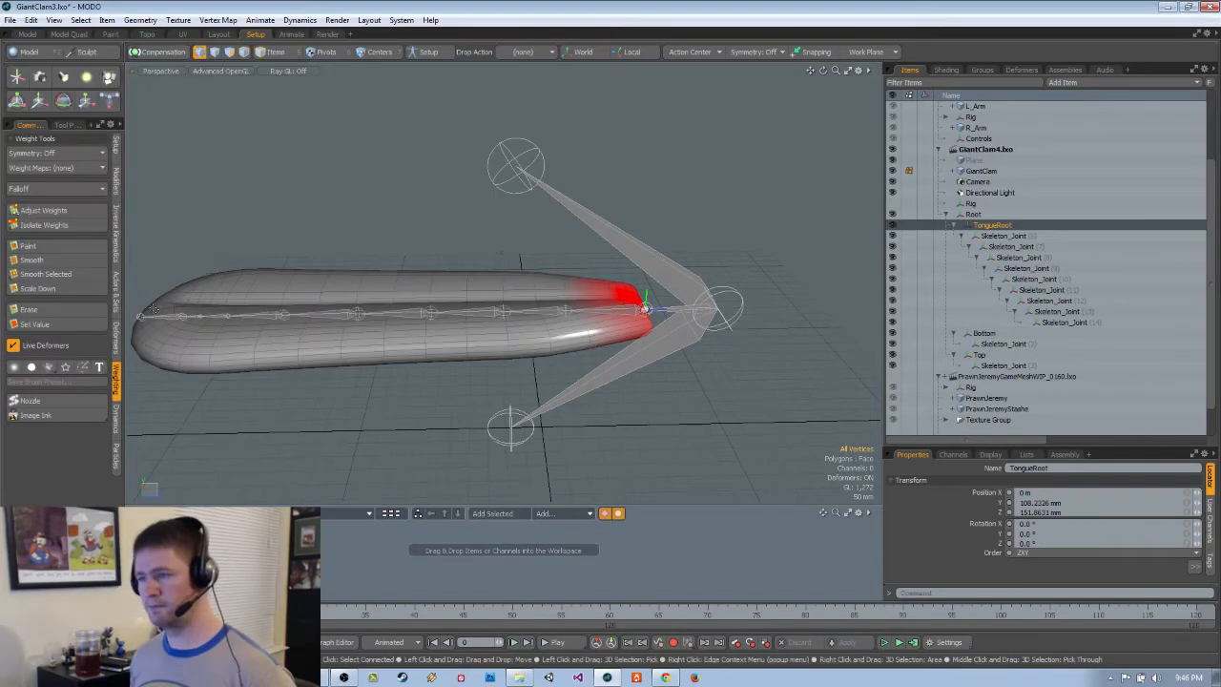
# Test-rotate the Root joint to check the rig, and undo the rotation
pyautogui.keyDown('alt'); pyautogui.moveTo(676, 334); pyautogui.dragTo(679, 357); pyautogui.keyUp('alt')
pyautogui.scroll(-2, 667, 361)
pyautogui.scroll(-2, 601, 385)
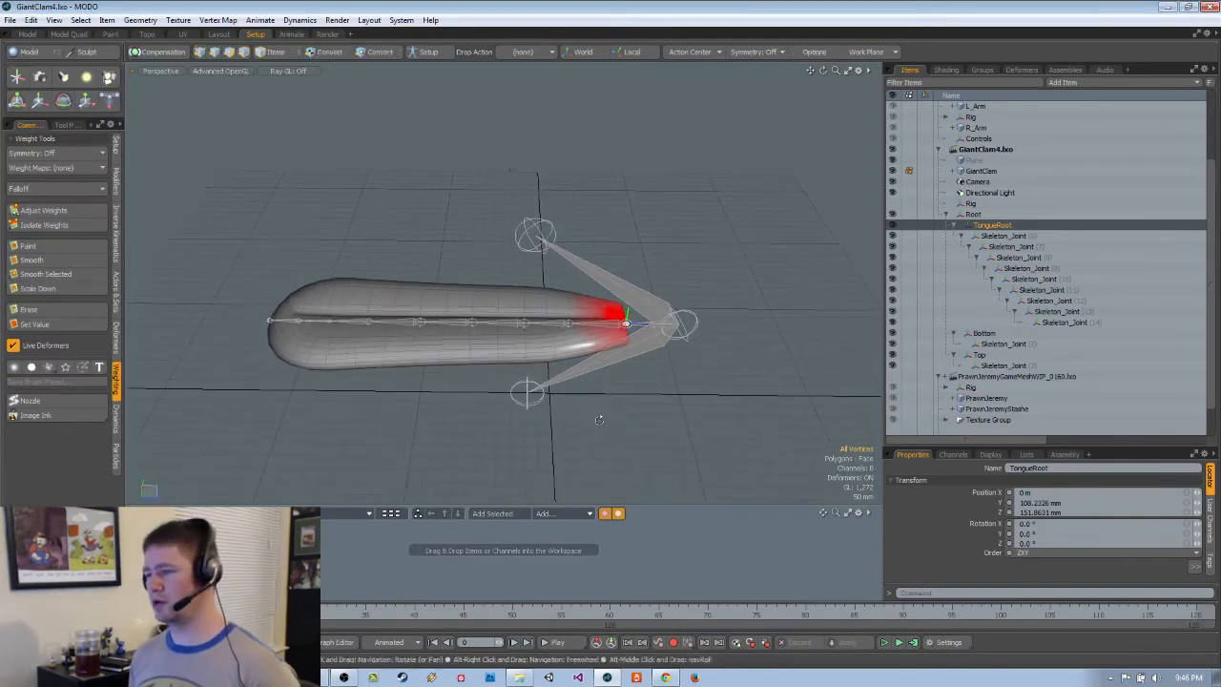
pyautogui.keyDown('alt'); pyautogui.keyDown('shift'); pyautogui.moveTo(597, 437); pyautogui.dragTo(611, 382); pyautogui.keyUp('shift'); pyautogui.keyUp('alt')
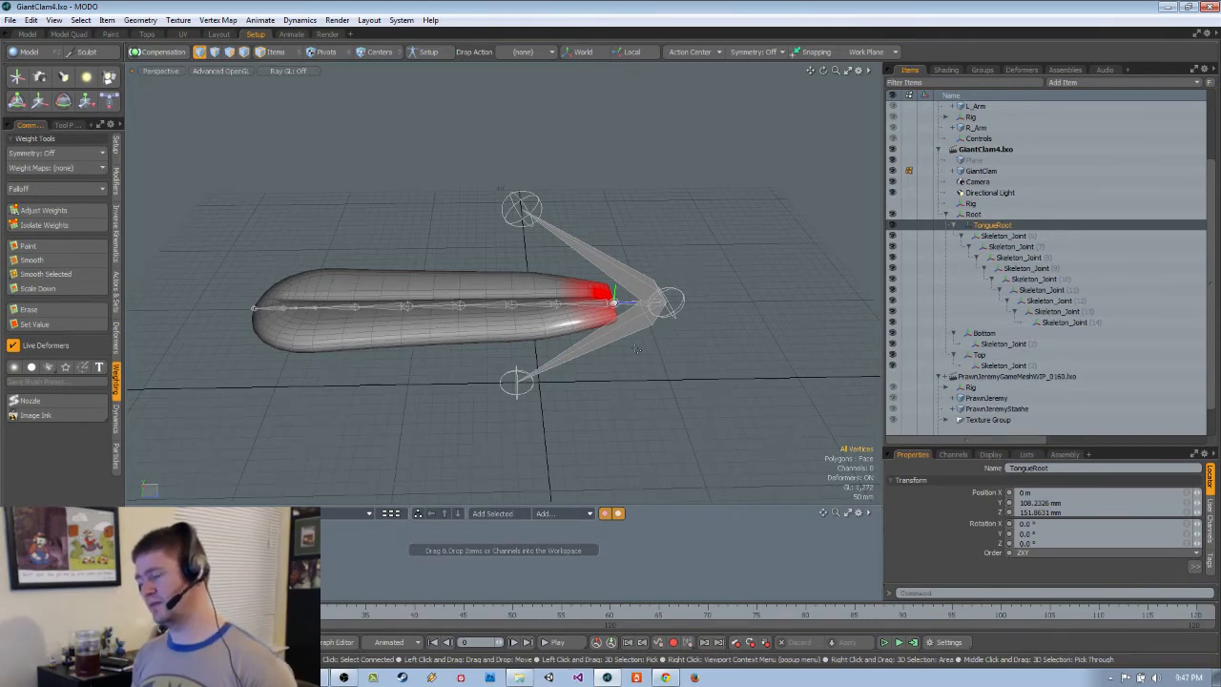
pyautogui.keyDown('alt'); pyautogui.moveTo(636, 348); pyautogui.dragTo(707, 326); pyautogui.keyUp('alt')
pyautogui.keyDown('ctrl'); pyautogui.keyDown('alt'); pyautogui.moveTo(707, 325); pyautogui.dragTo(750, 324); pyautogui.keyUp('alt'); pyautogui.keyUp('ctrl')
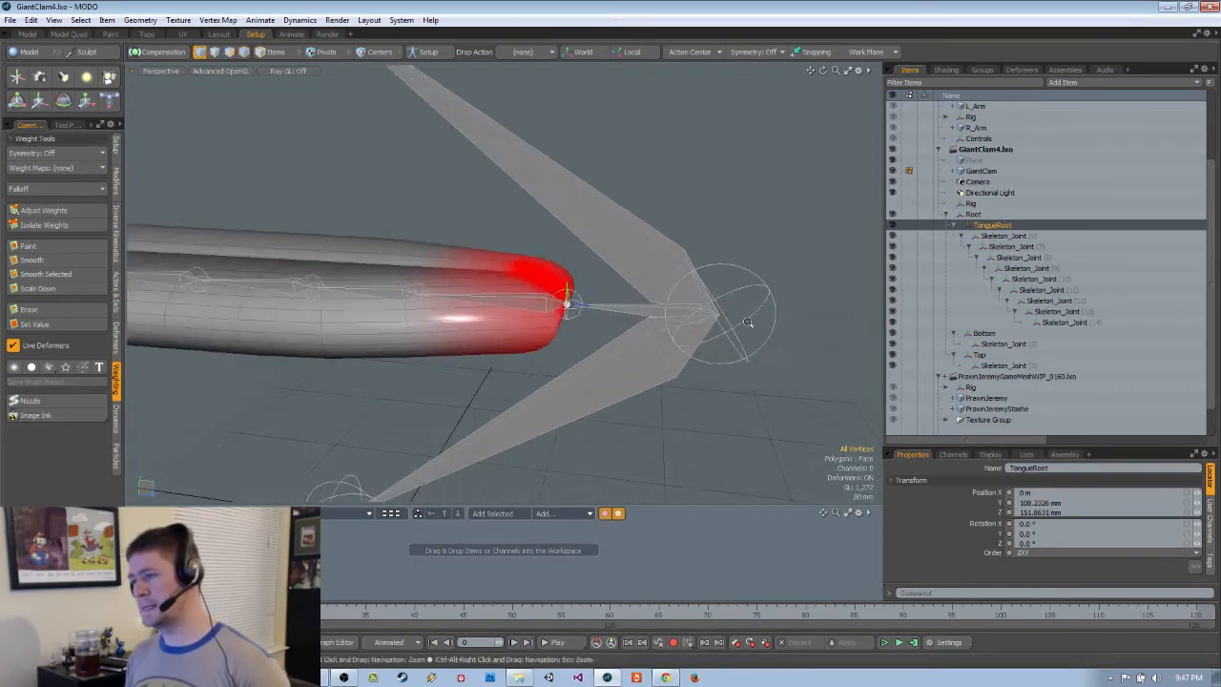
pyautogui.press('5')
pyautogui.click(714, 313)
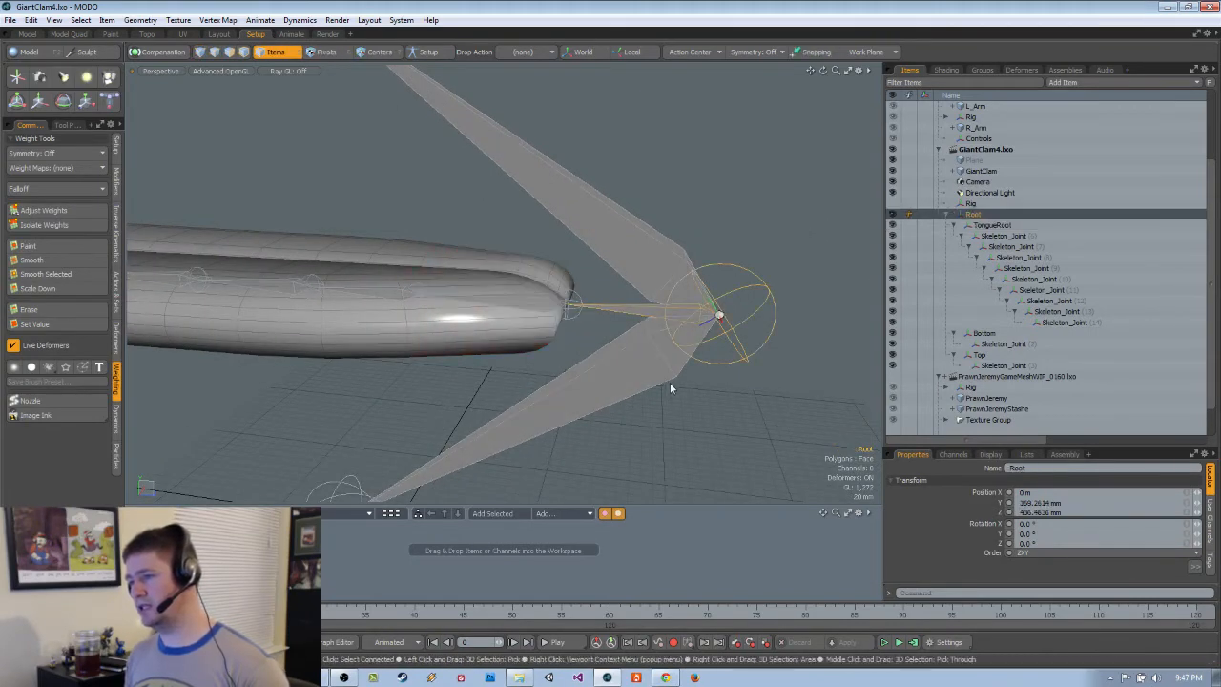
pyautogui.click(726, 267)
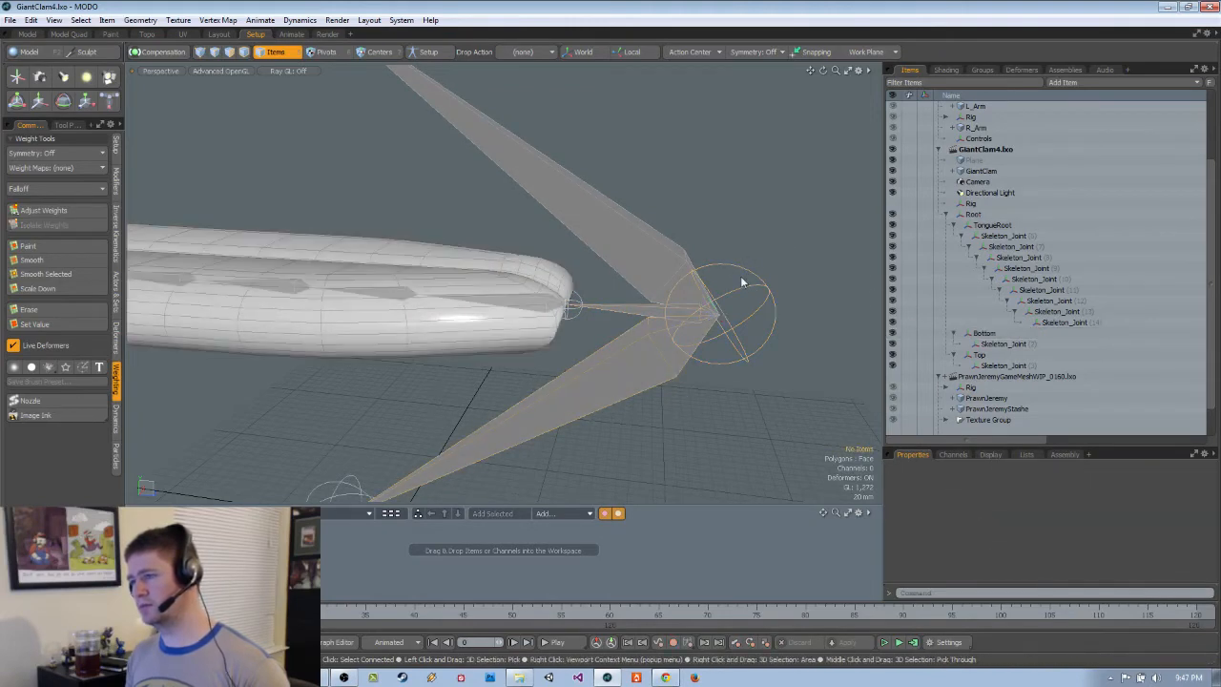
pyautogui.click(614, 307)
pyautogui.press('e')
pyautogui.moveTo(764, 275); pyautogui.dragTo(789, 278)
pyautogui.hotkey('ctrl', 'z')
pyautogui.press('space')
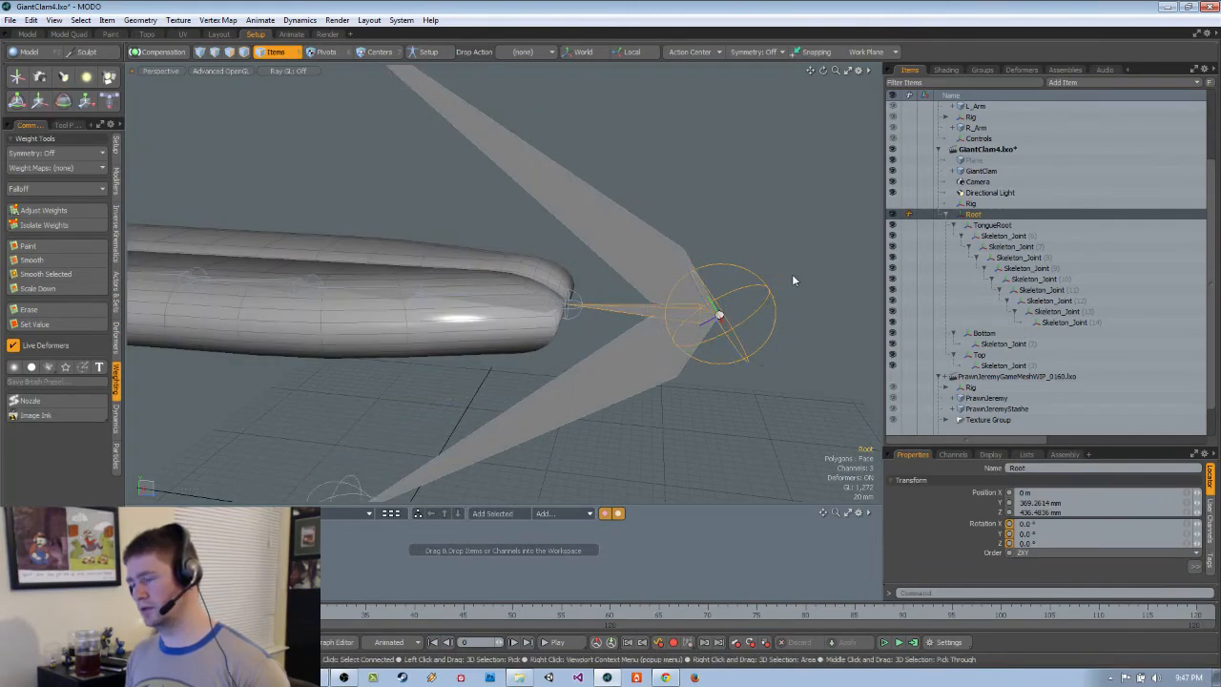
# Test-rotate TongueRoot by 23° about X to check the tongue's deformation, and undo the rotation
pyautogui.click(793, 277)
pyautogui.click(635, 305)
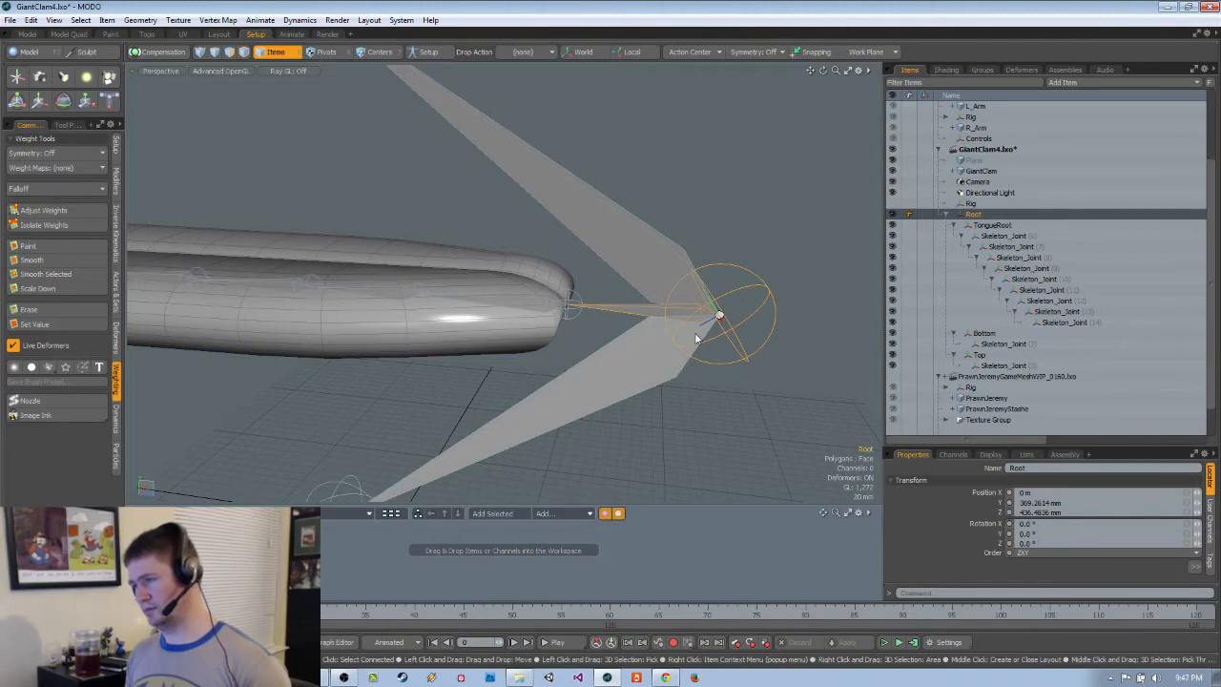
pyautogui.click(625, 321)
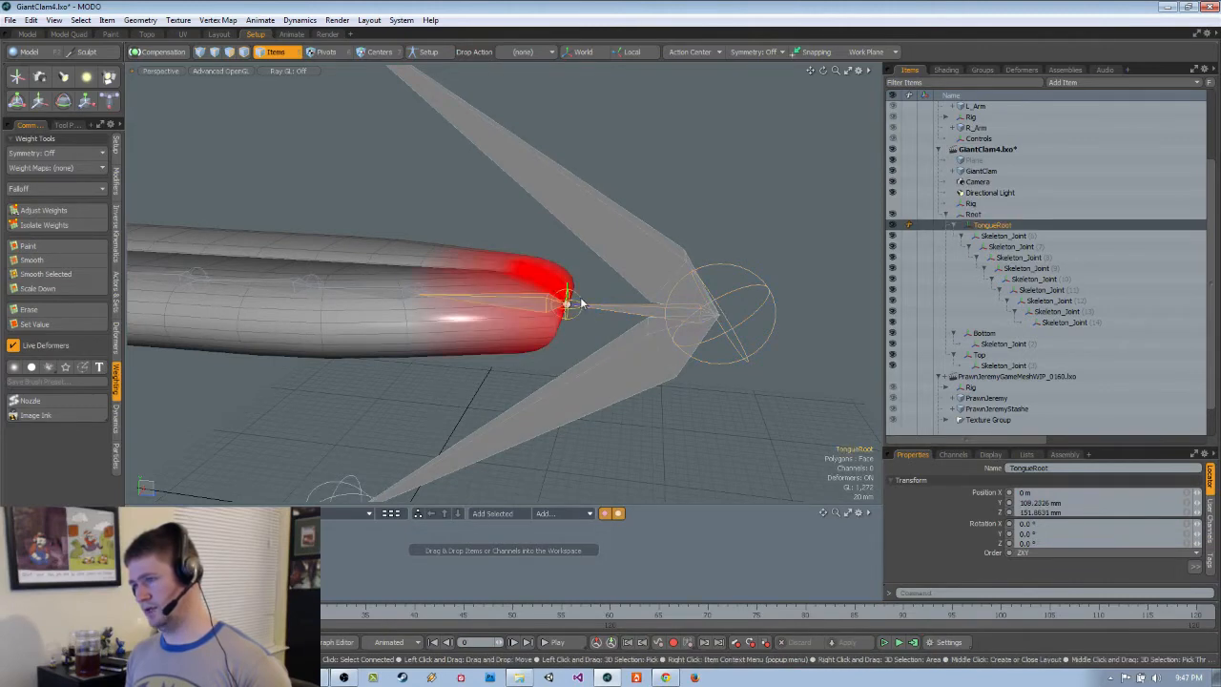
pyautogui.press('e')
pyautogui.moveTo(613, 272); pyautogui.dragTo(646, 289)
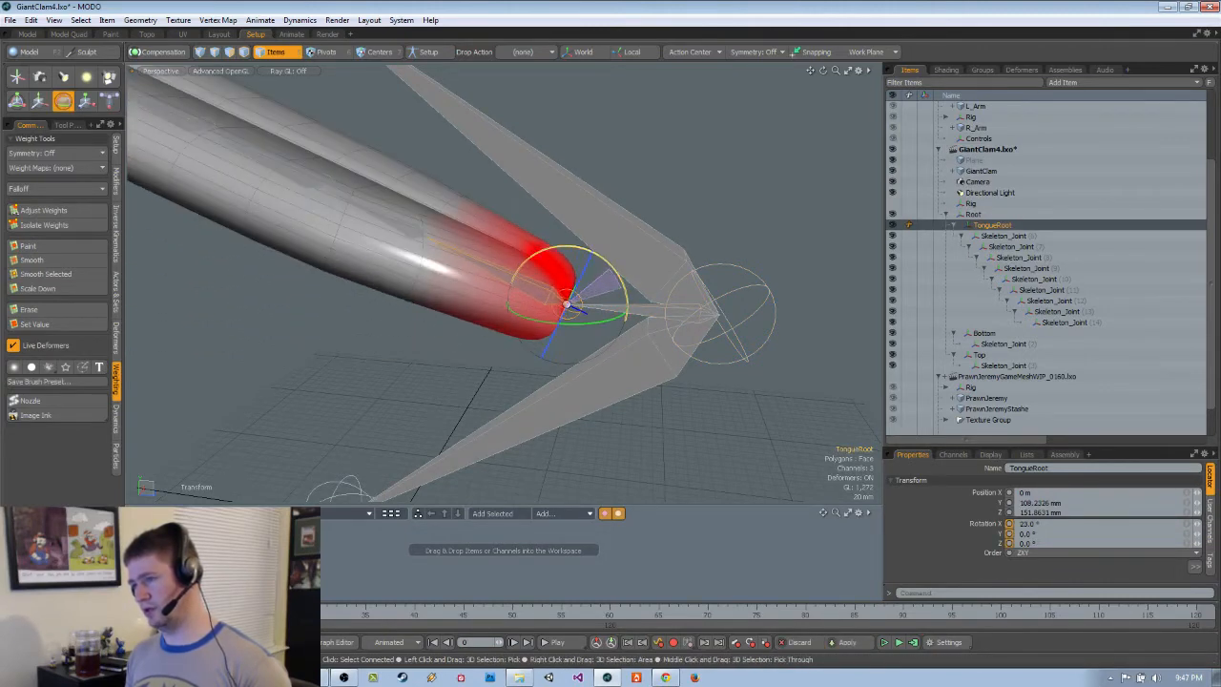
pyautogui.hotkey('ctrl', 'z')
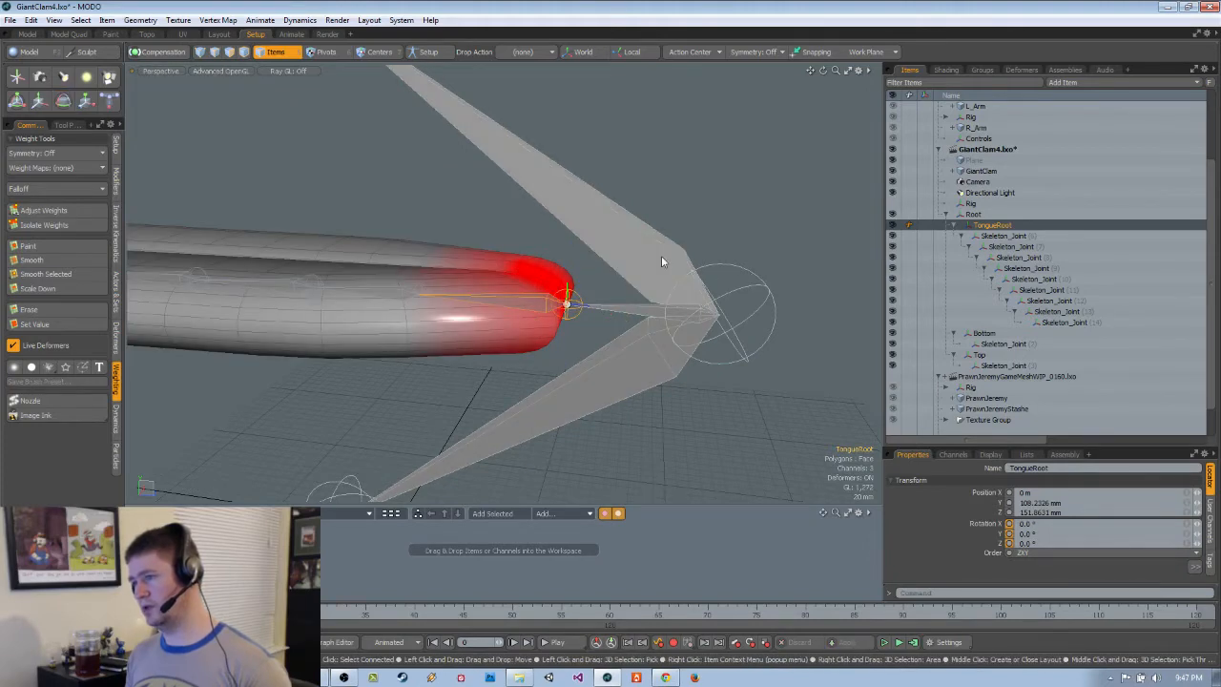
# Test-rotate the Top joint about X, undo the rotation and drop the transform tool
pyautogui.click(660, 255)
pyautogui.moveTo(710, 246); pyautogui.dragTo(742, 238)
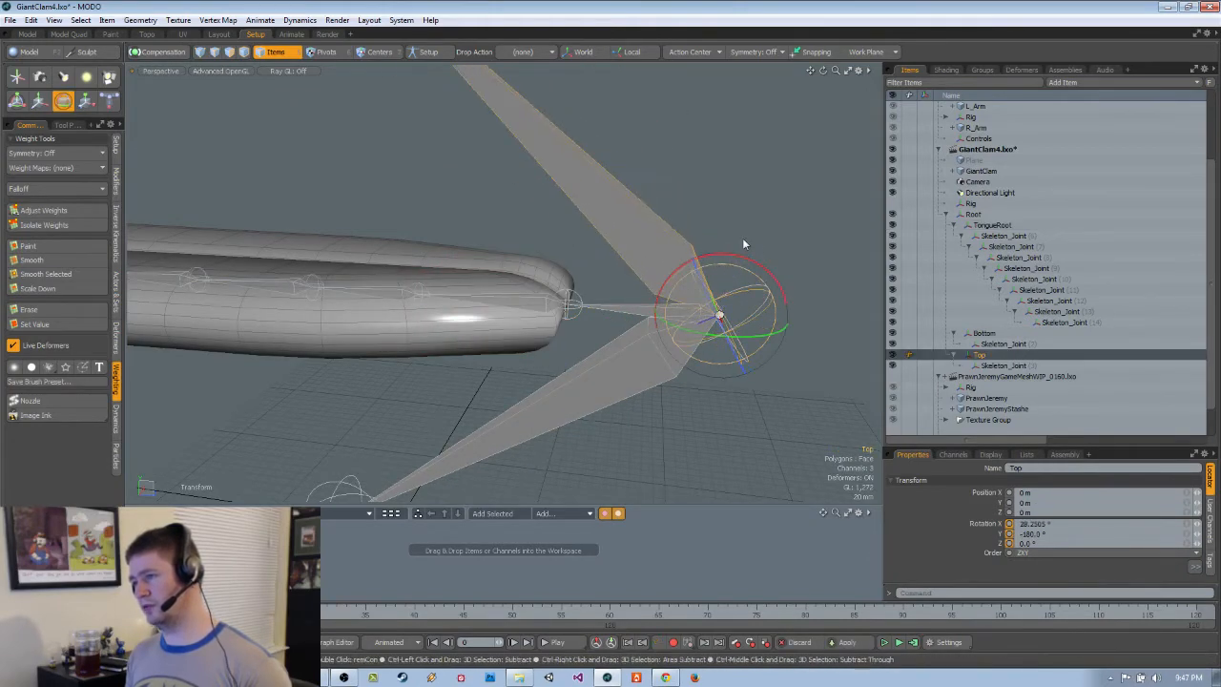
pyautogui.click(748, 226)
# Select TongueRoot together with the tongue's tip joint and turn on setup mode
pyautogui.scroll(-3, 749, 231)
pyautogui.keyDown('alt'); pyautogui.keyDown('shift'); pyautogui.moveTo(602, 287); pyautogui.dragTo(670, 330); pyautogui.keyUp('shift'); pyautogui.keyUp('alt')
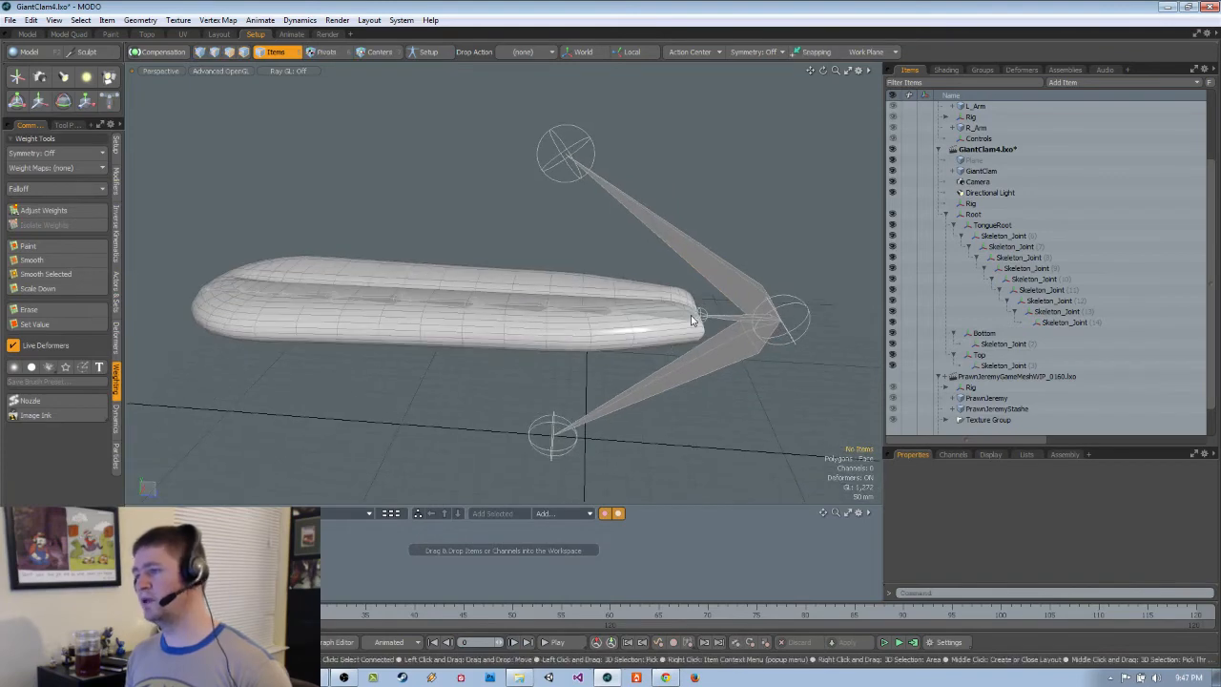
pyautogui.click(699, 316)
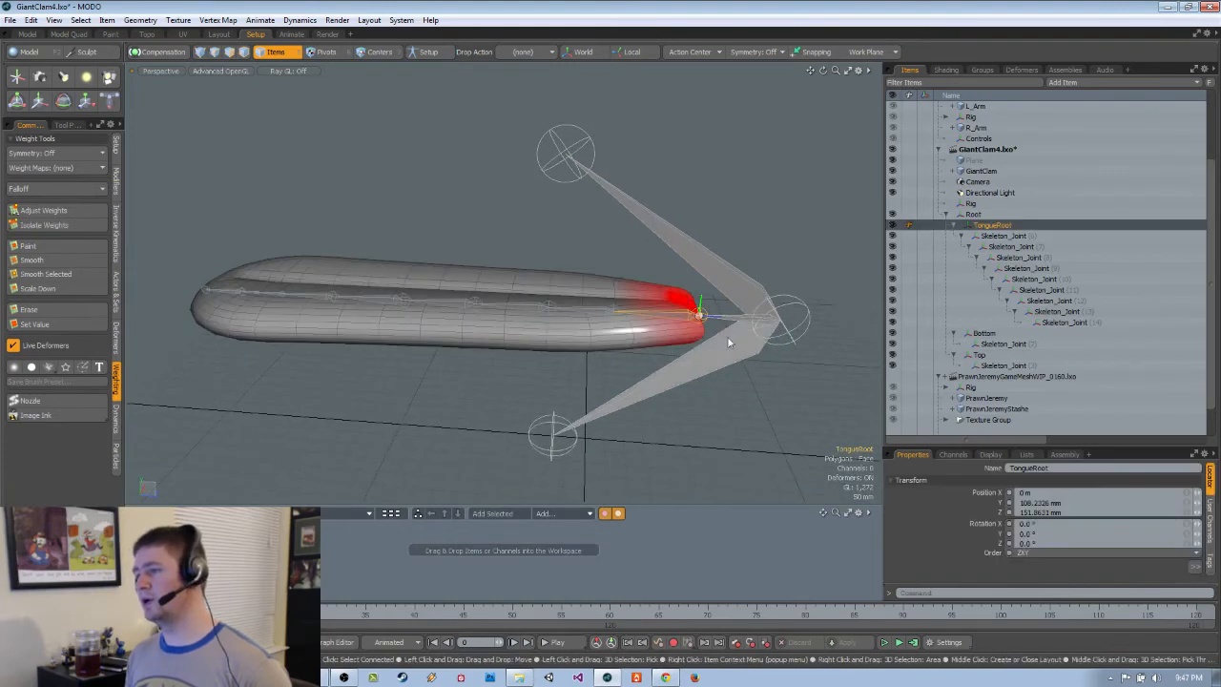
pyautogui.keyDown('shift'); pyautogui.click(204, 288); pyautogui.keyUp('shift')
pyautogui.click(426, 52)
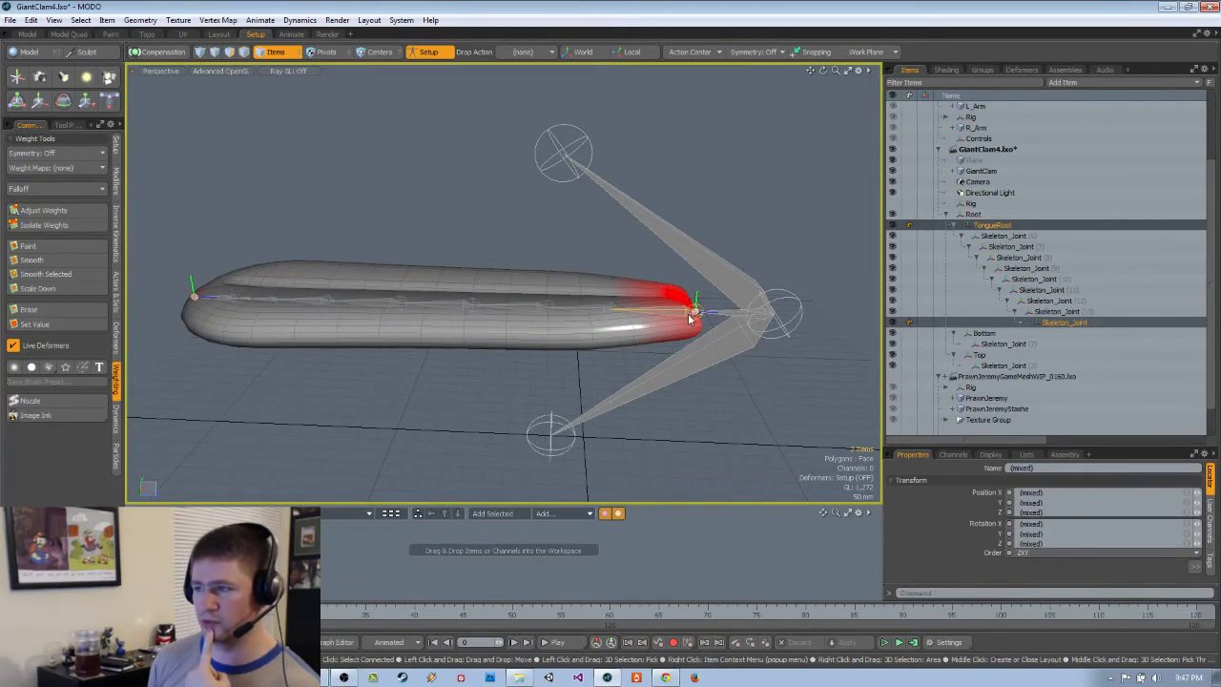
# Select Skeleton_Joint (13) near the tongue's tip and bring up the inverse kinematics tools
pyautogui.click(231, 297)
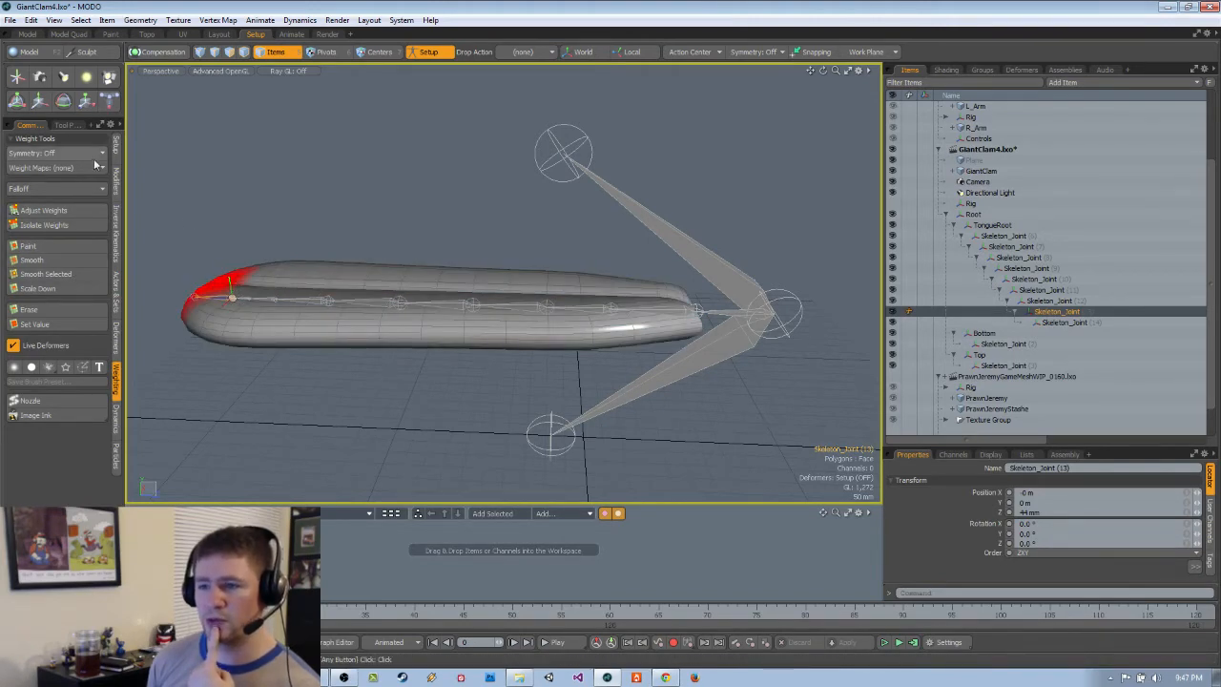
pyautogui.click(117, 208)
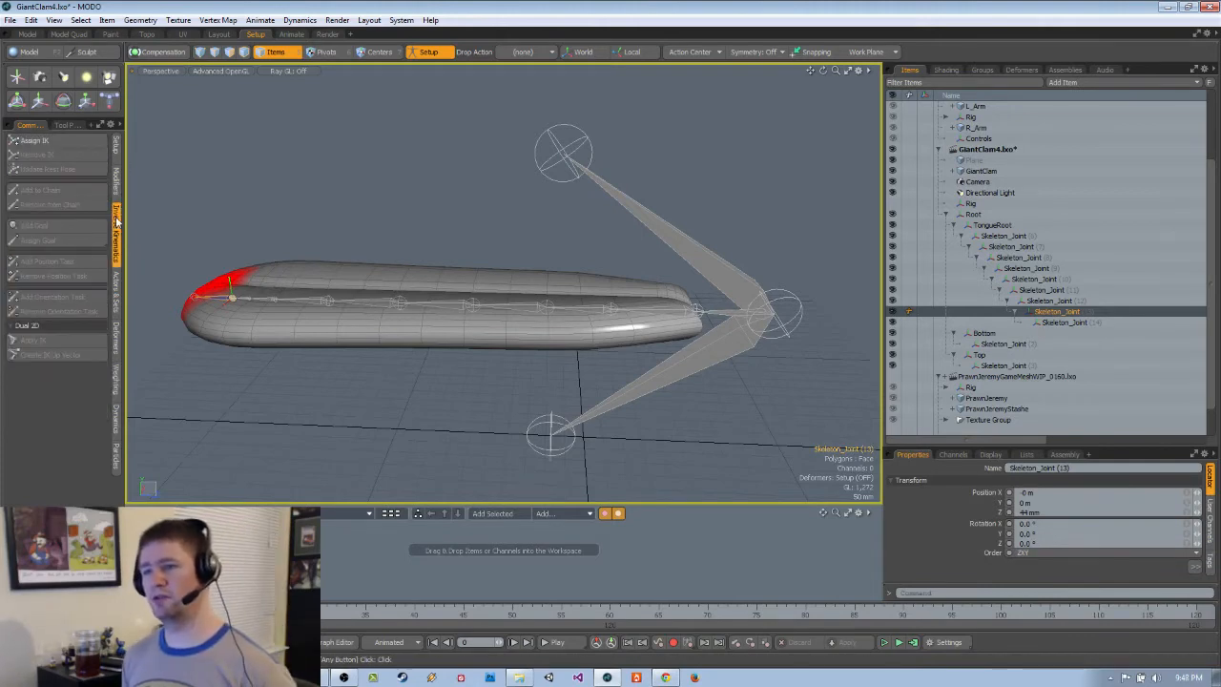
pyautogui.click(36, 141)
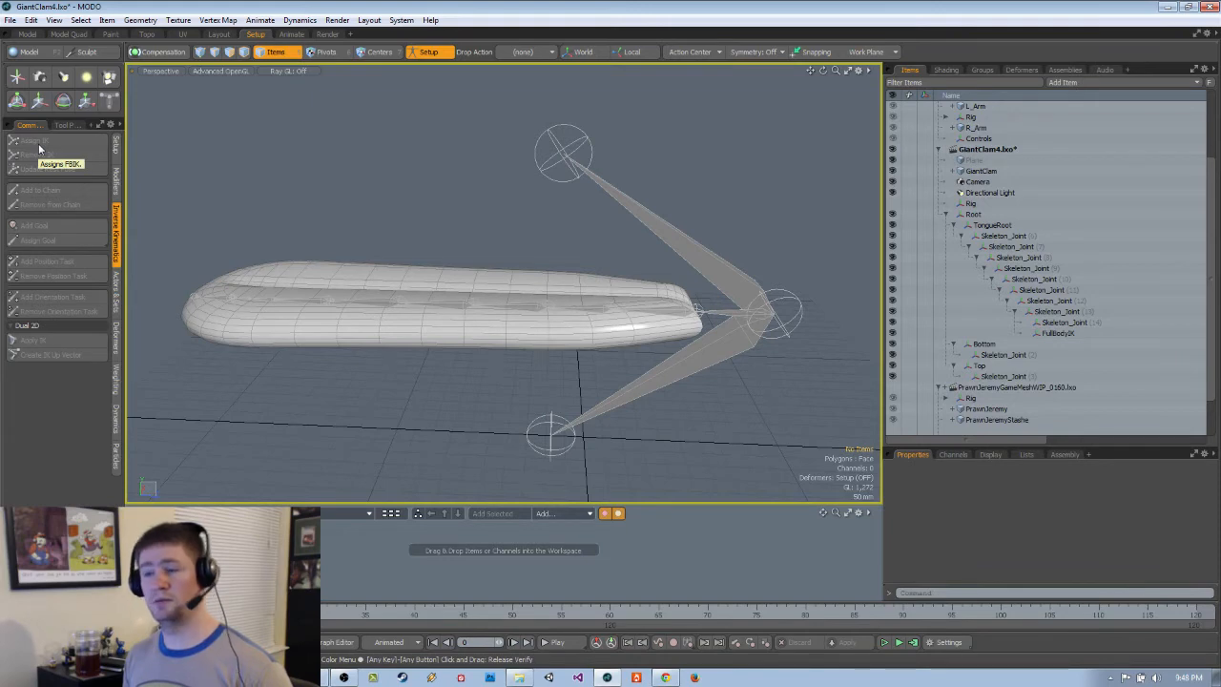
pyautogui.click(233, 297)
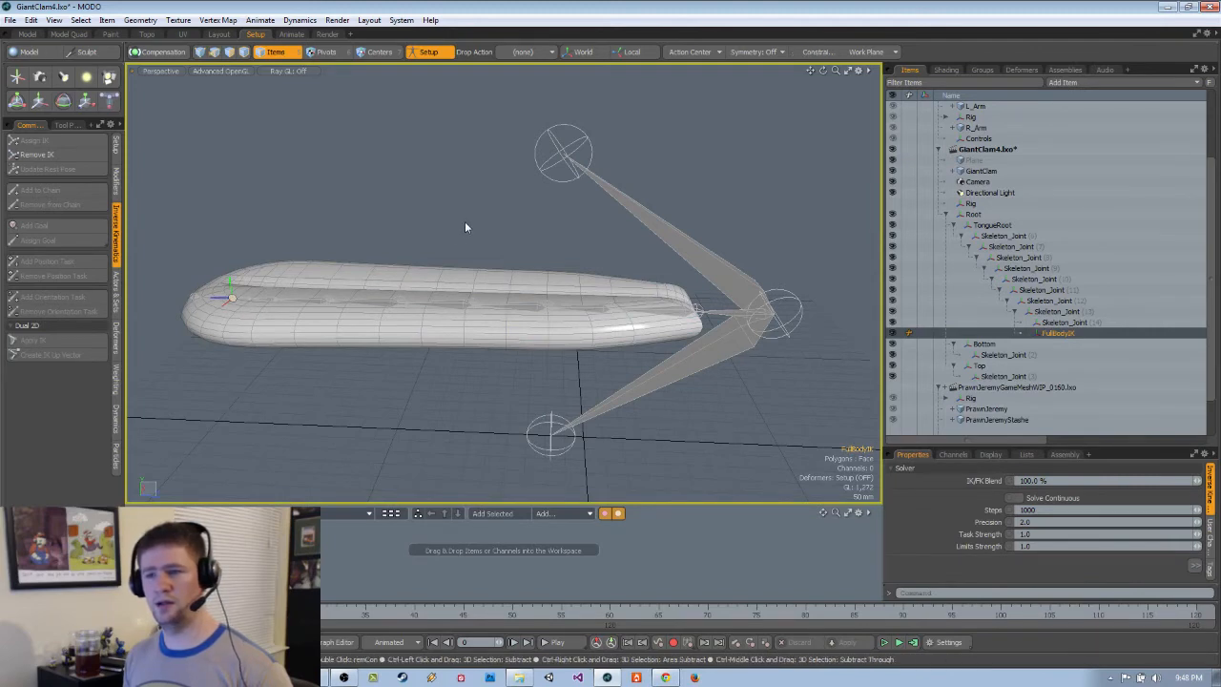
pyautogui.hotkey('ctrl', 'z')
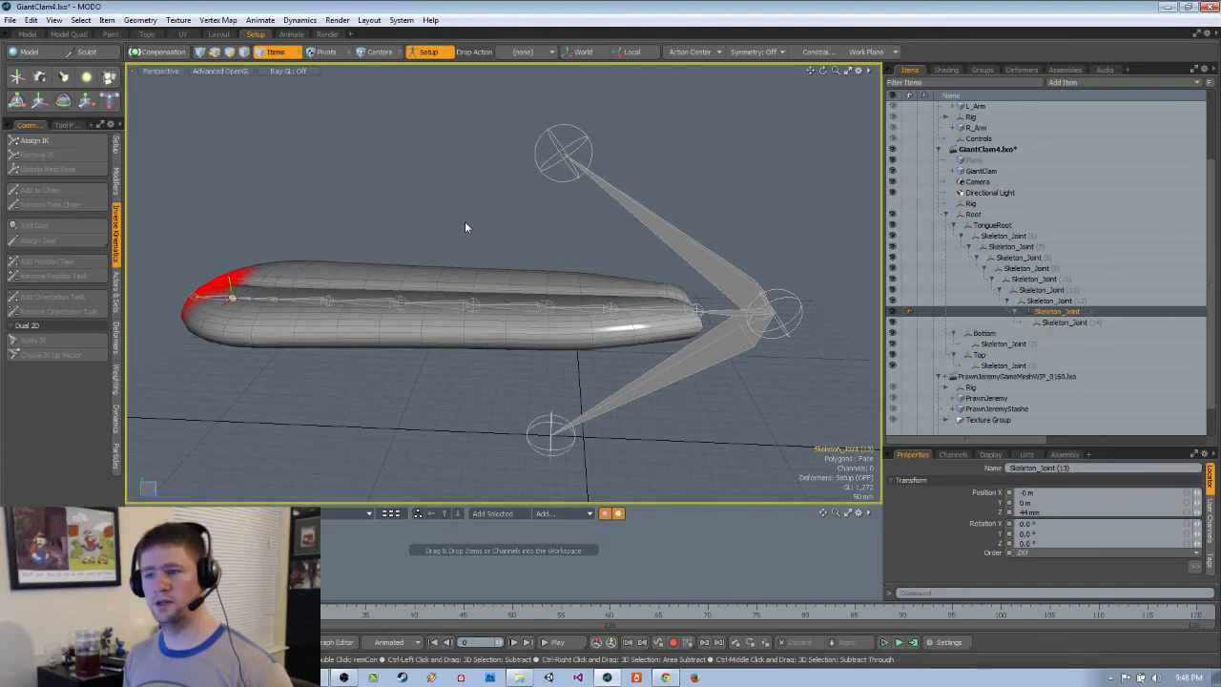
pyautogui.hotkey('ctrl', 'z')
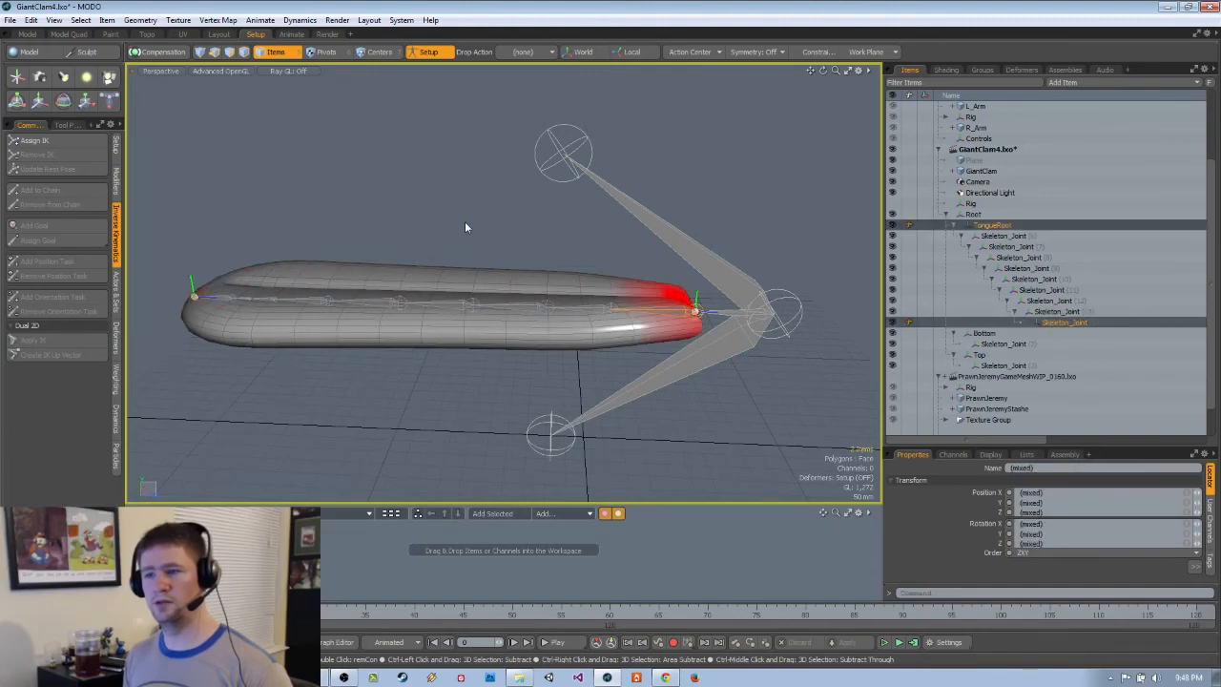
pyautogui.hotkey('ctrl', 'z')
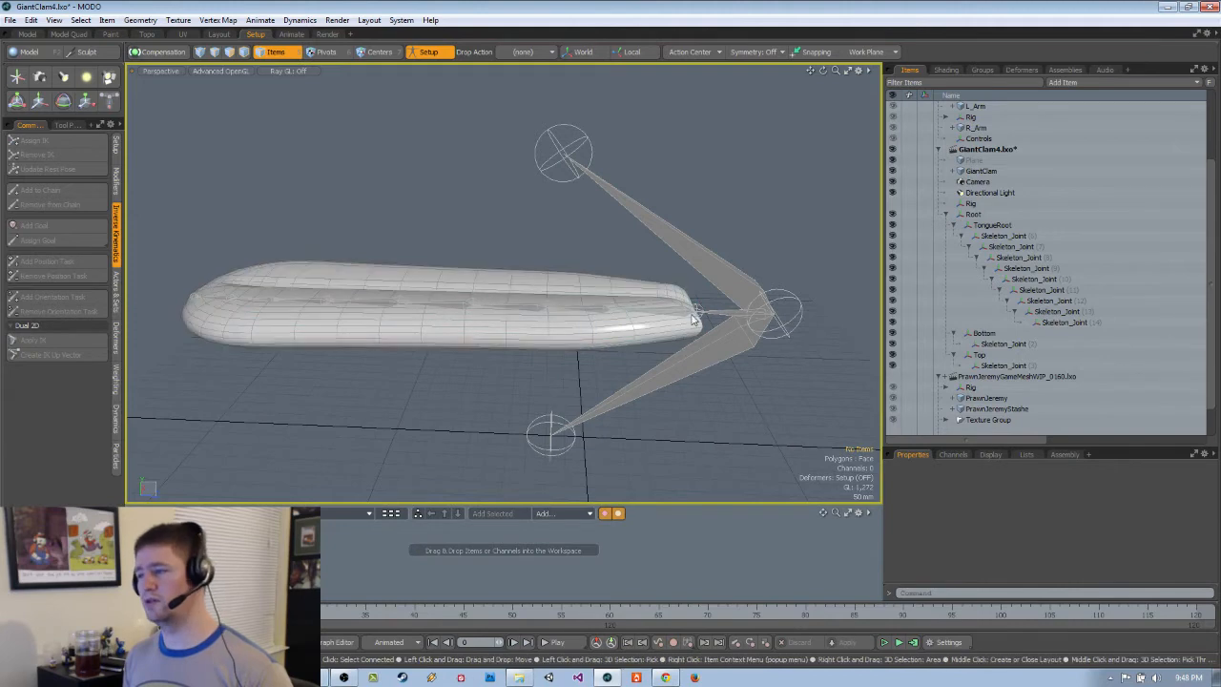
# Assign IK from TongueRoot to Skeleton_Joint (13), the joint just before the tongue tip, and add a goal for it
pyautogui.click(689, 315)
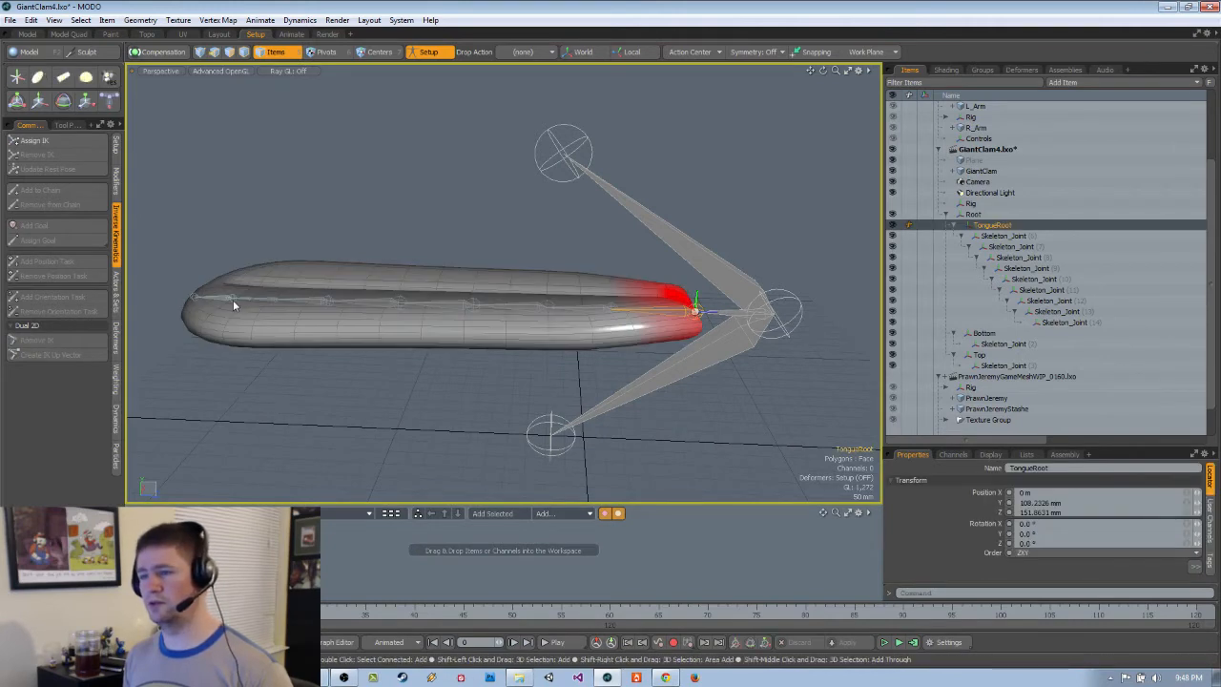
pyautogui.keyDown('shift'); pyautogui.click(230, 297); pyautogui.keyUp('shift')
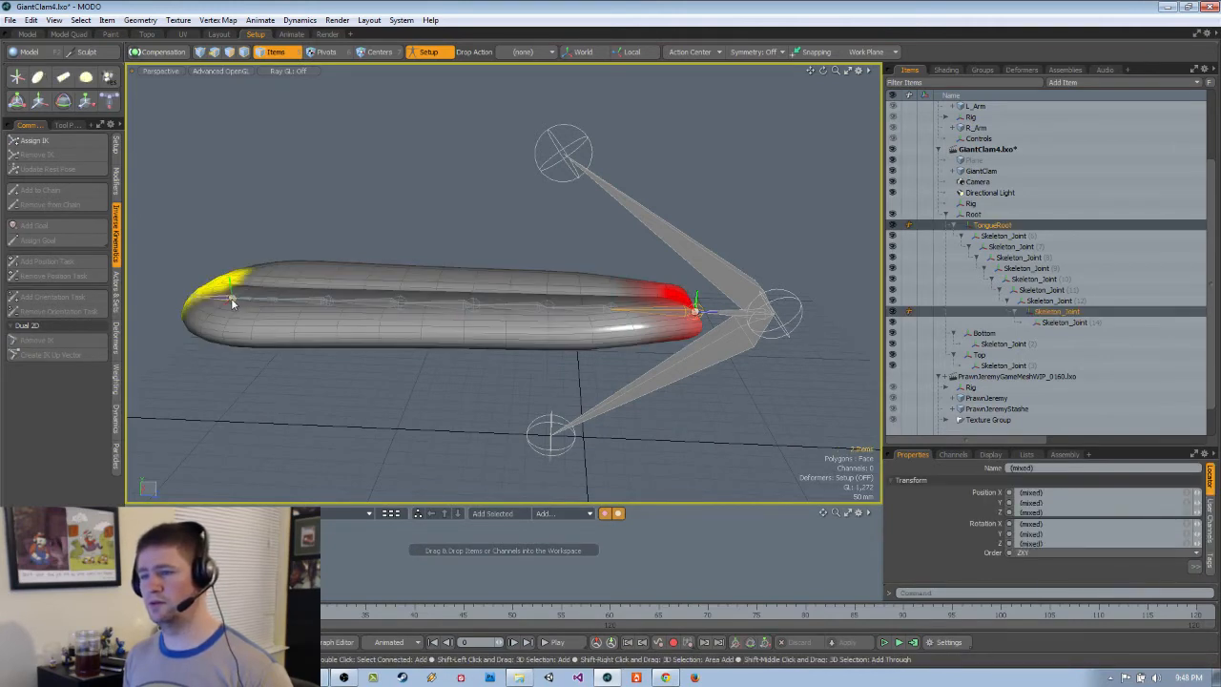
pyautogui.click(76, 142)
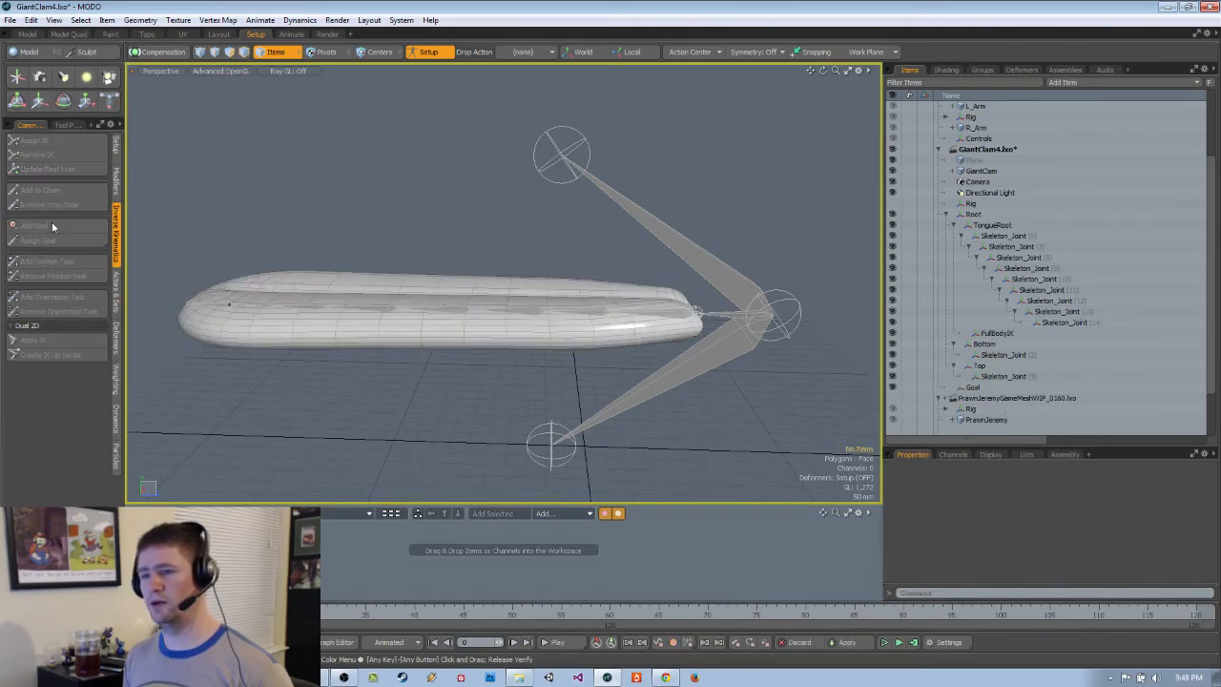
pyautogui.keyDown('alt'); pyautogui.moveTo(405, 270); pyautogui.dragTo(720, 305); pyautogui.keyUp('alt')
pyautogui.click(275, 310)
pyautogui.press('a')
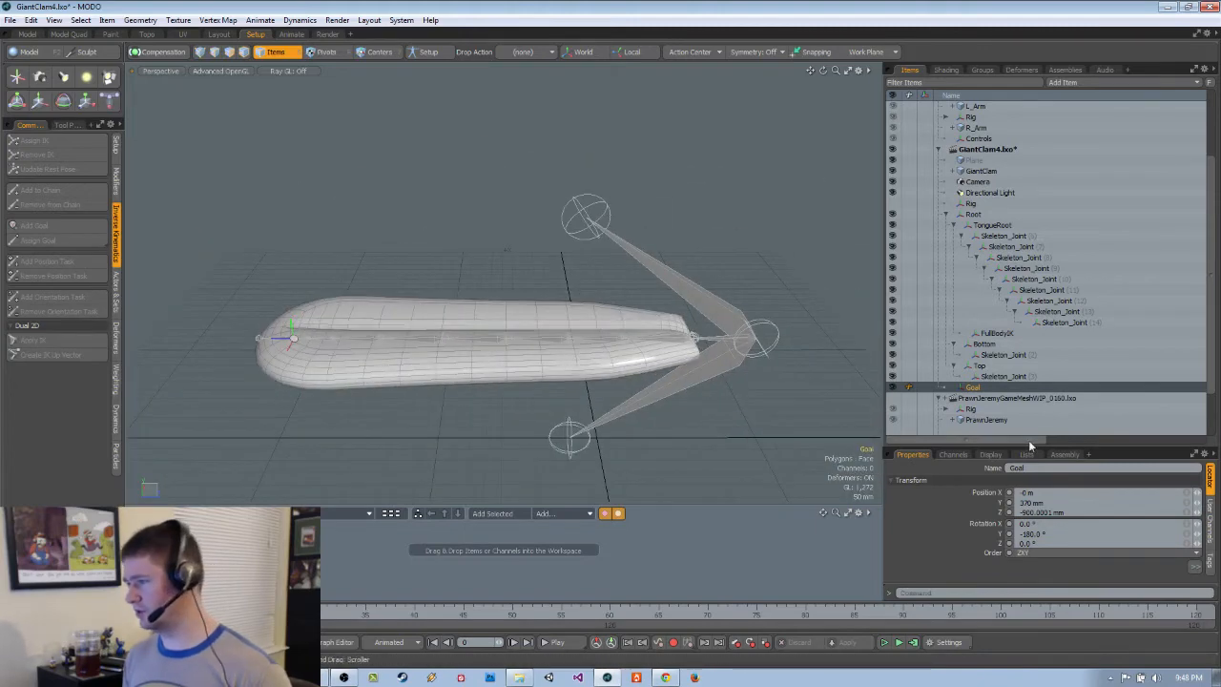
# Rename the new goal as GoalTongue
pyautogui.click(973, 389)
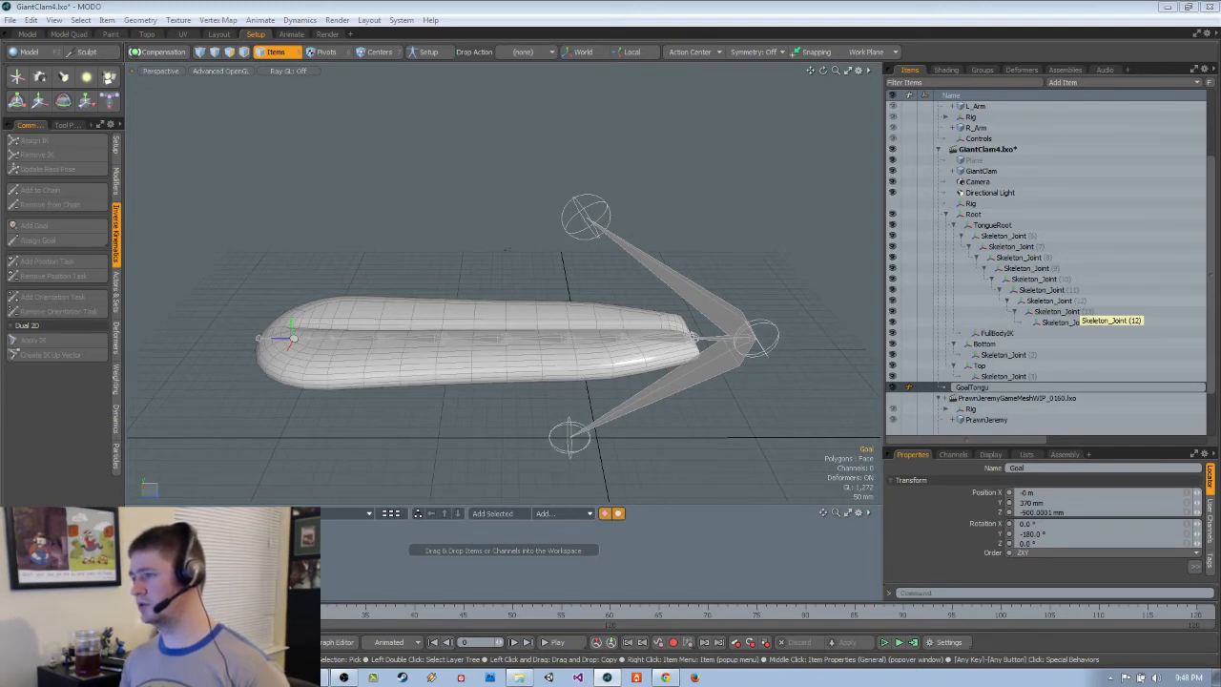
pyautogui.press('Return')
pyautogui.scroll(3, 1038, 318)
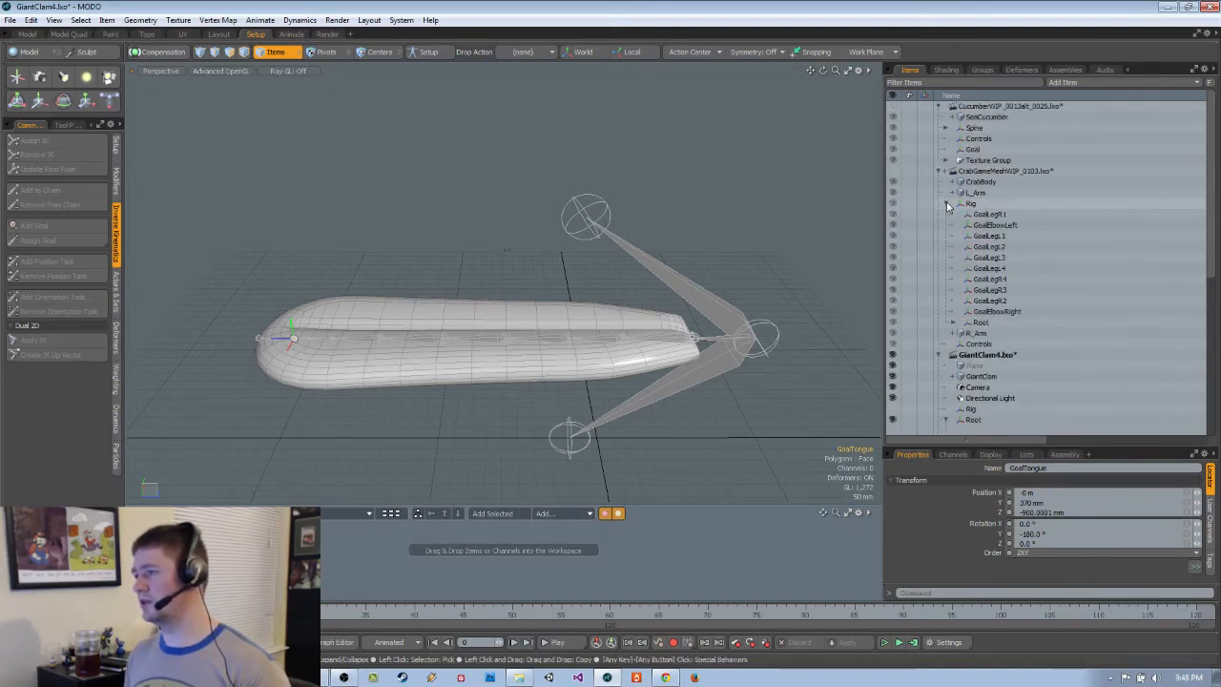
pyautogui.scroll(-3, 1042, 305)
pyautogui.scroll(-1, 1042, 305)
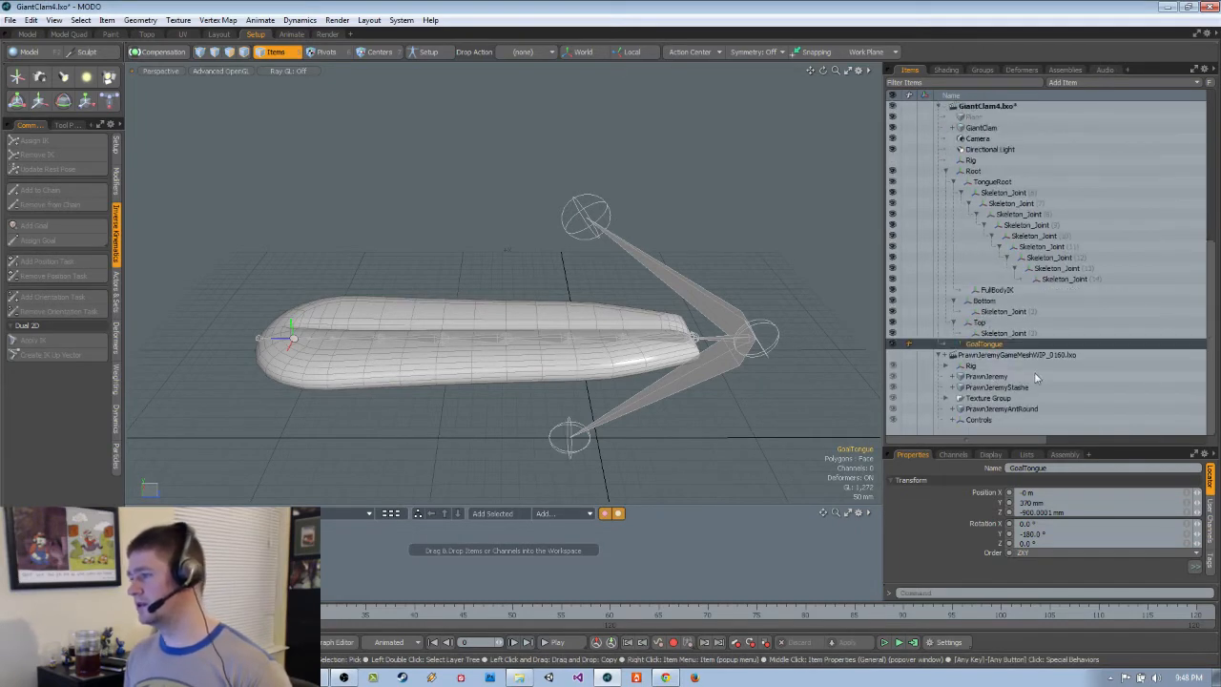
# Give GoalTongue a custom solid box shape in Replace style, sized 50 mm in X, Y and Z
pyautogui.click(1065, 455)
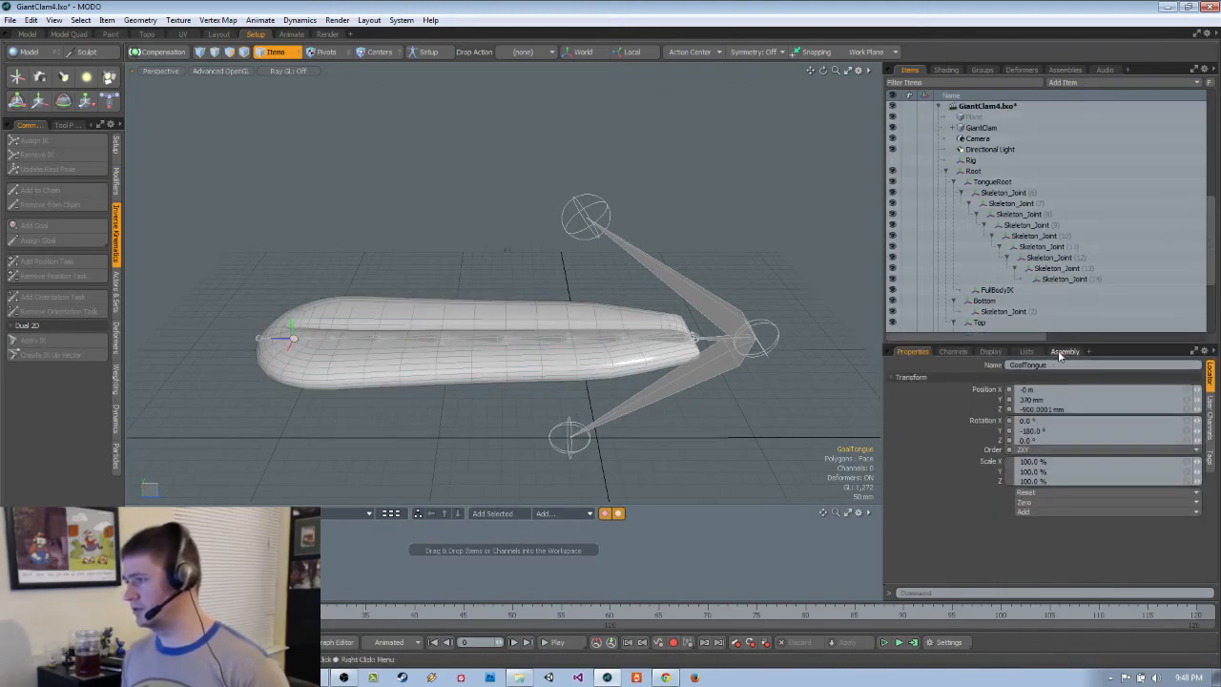
pyautogui.click(1023, 352)
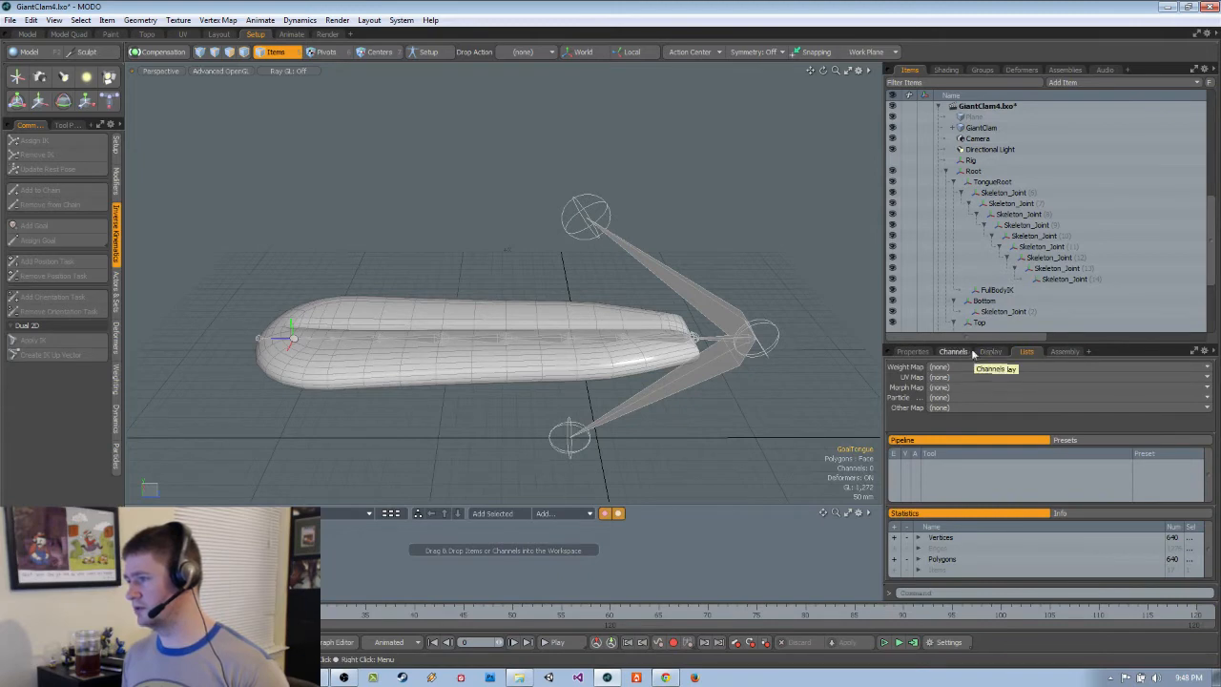
pyautogui.click(916, 352)
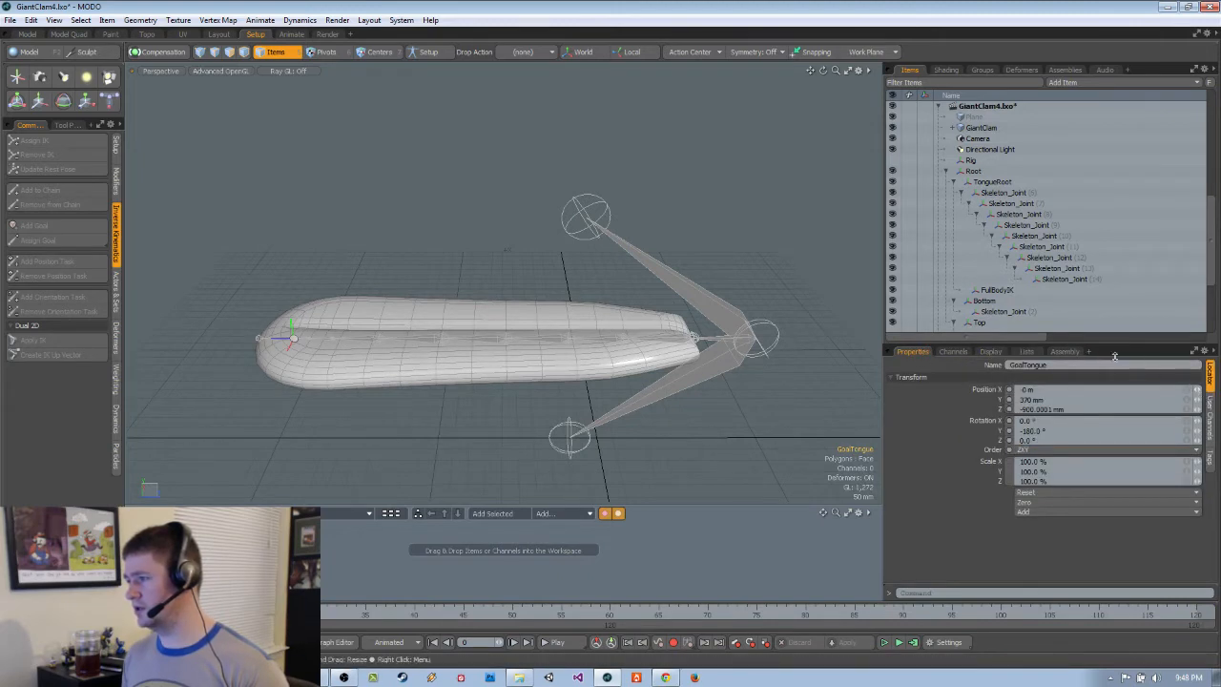
pyautogui.moveTo(1116, 346); pyautogui.dragTo(1115, 293)
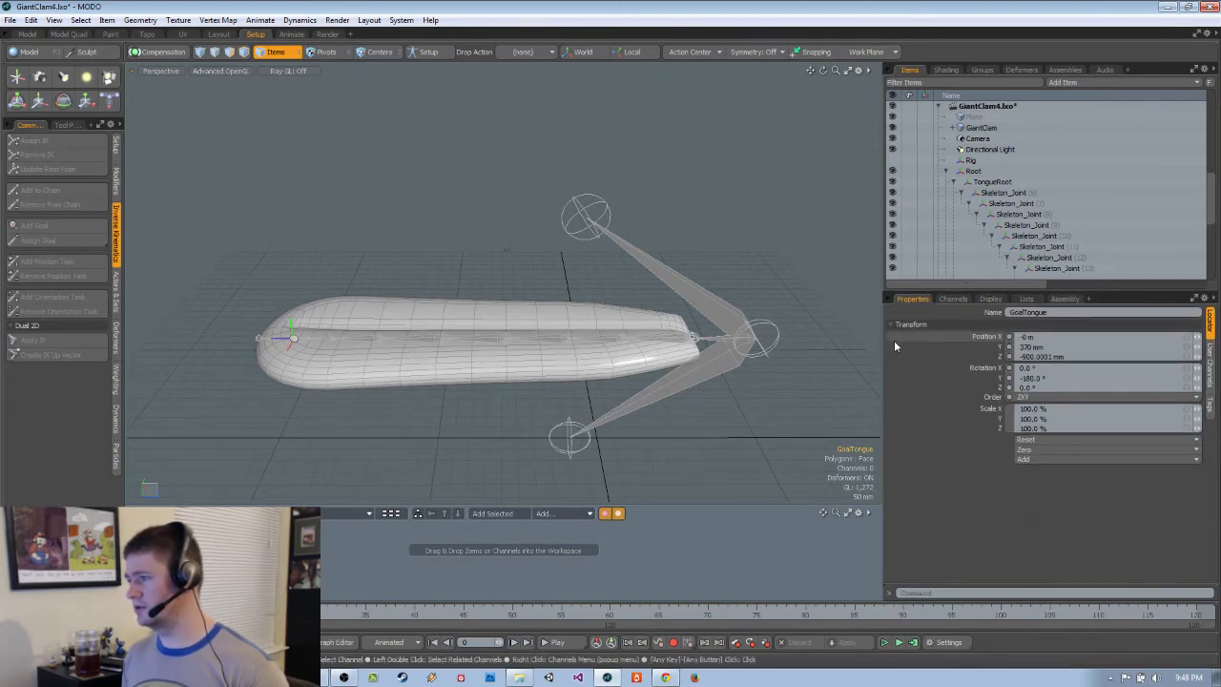
pyautogui.click(990, 299)
pyautogui.click(1208, 386)
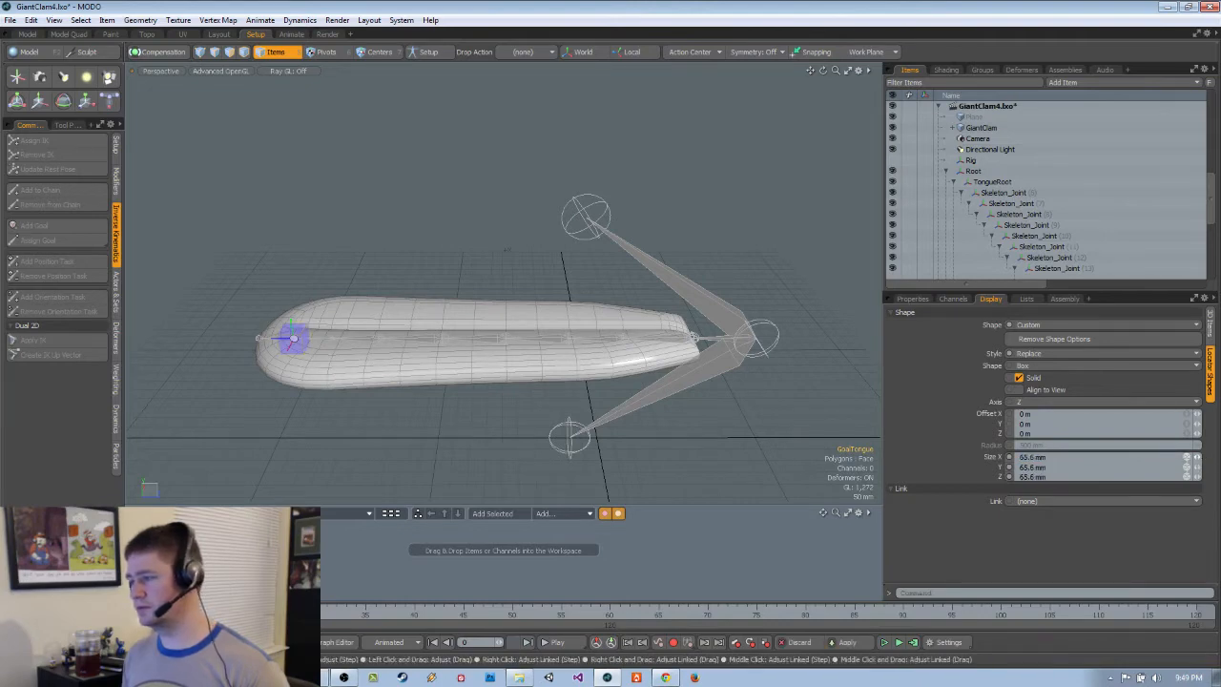
pyautogui.click(1133, 457)
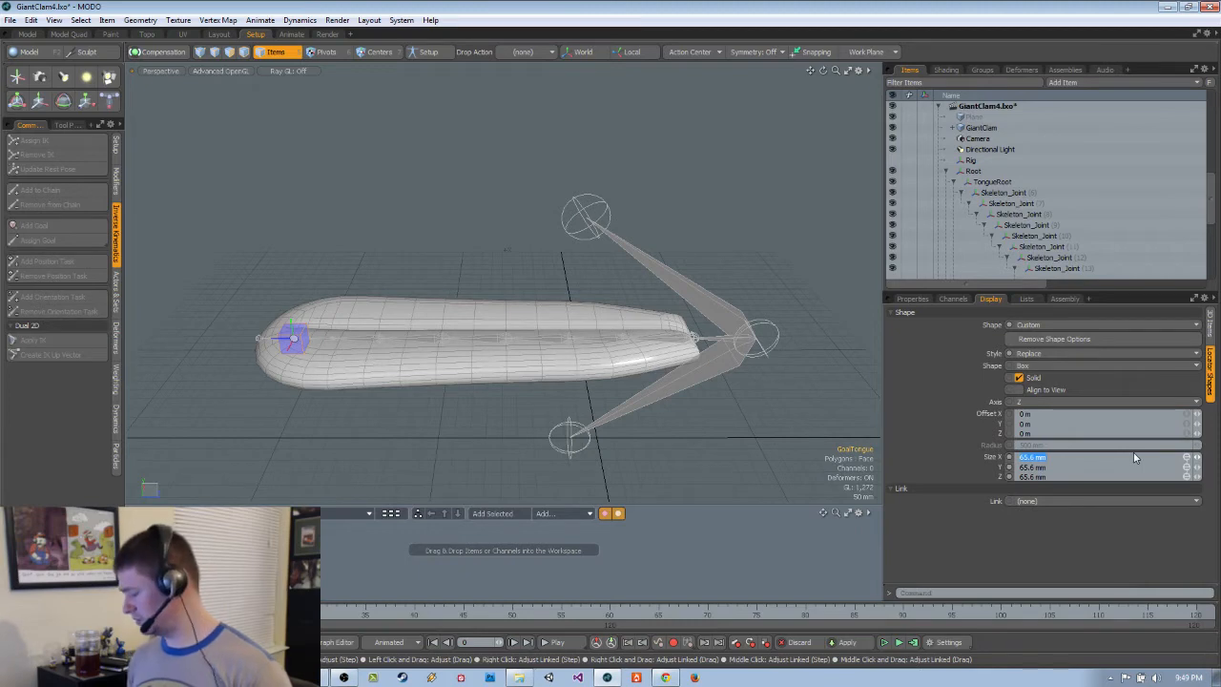
pyautogui.write('50')
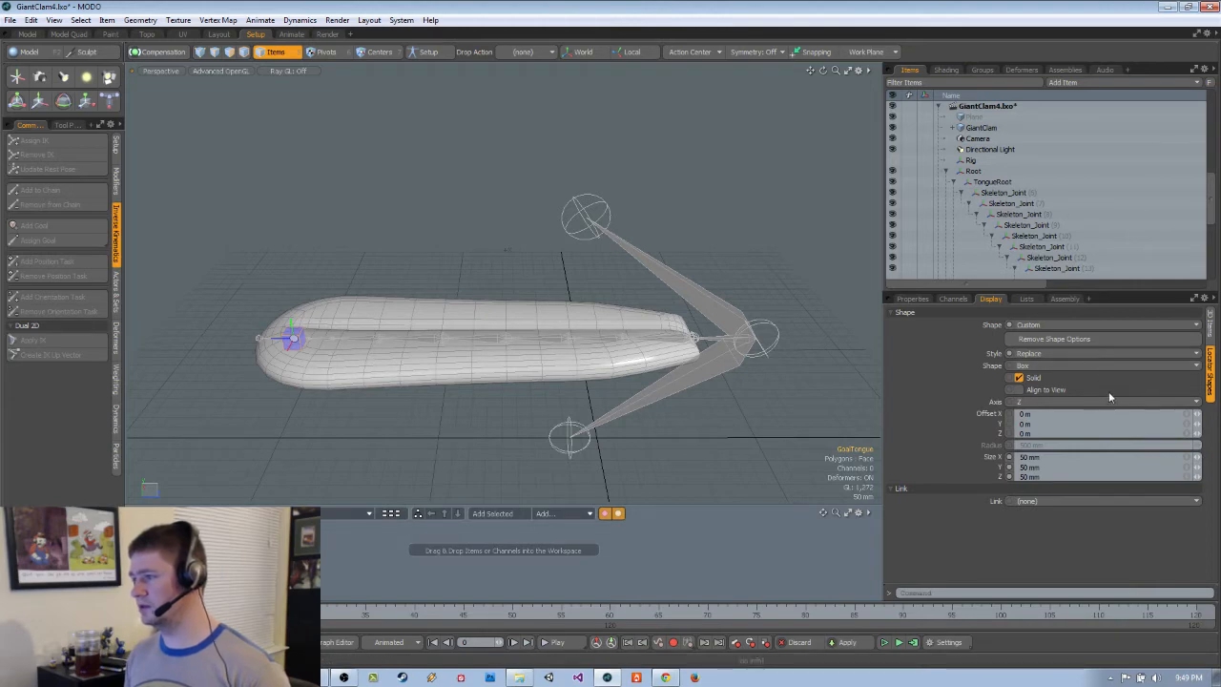
# Change GoalTongue's custom shape to a sphere with a 50 mm radius
pyautogui.click(1102, 366)
pyautogui.click(1111, 413)
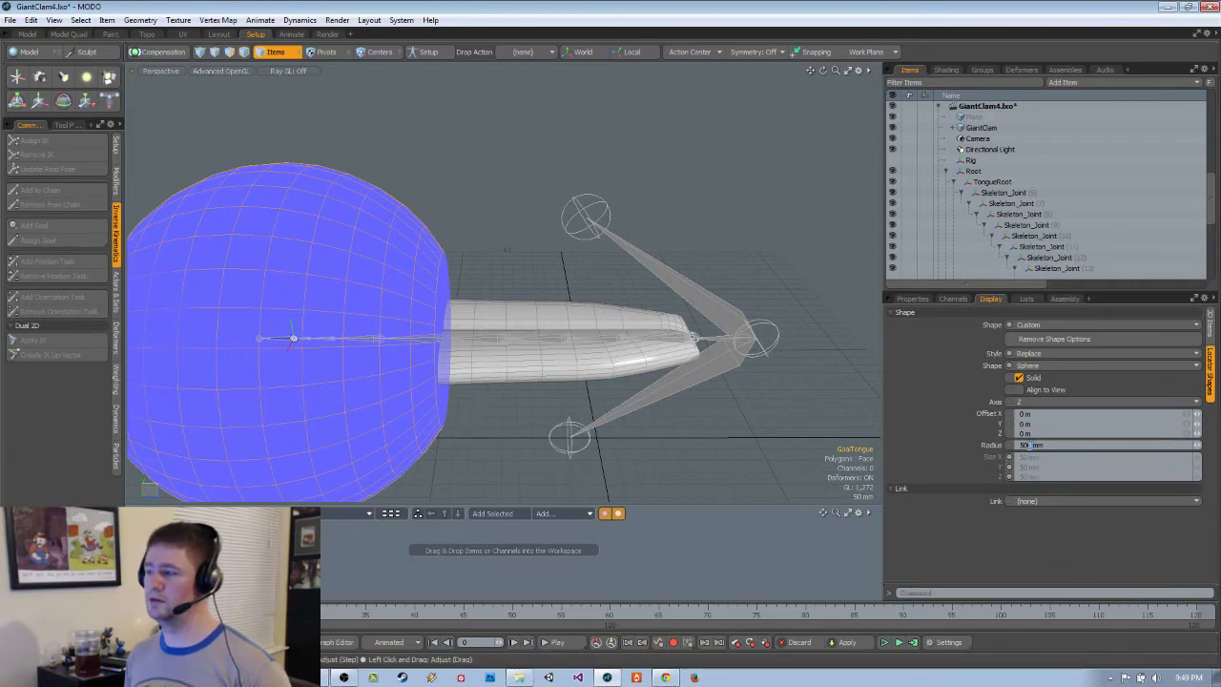
pyautogui.press('Return')
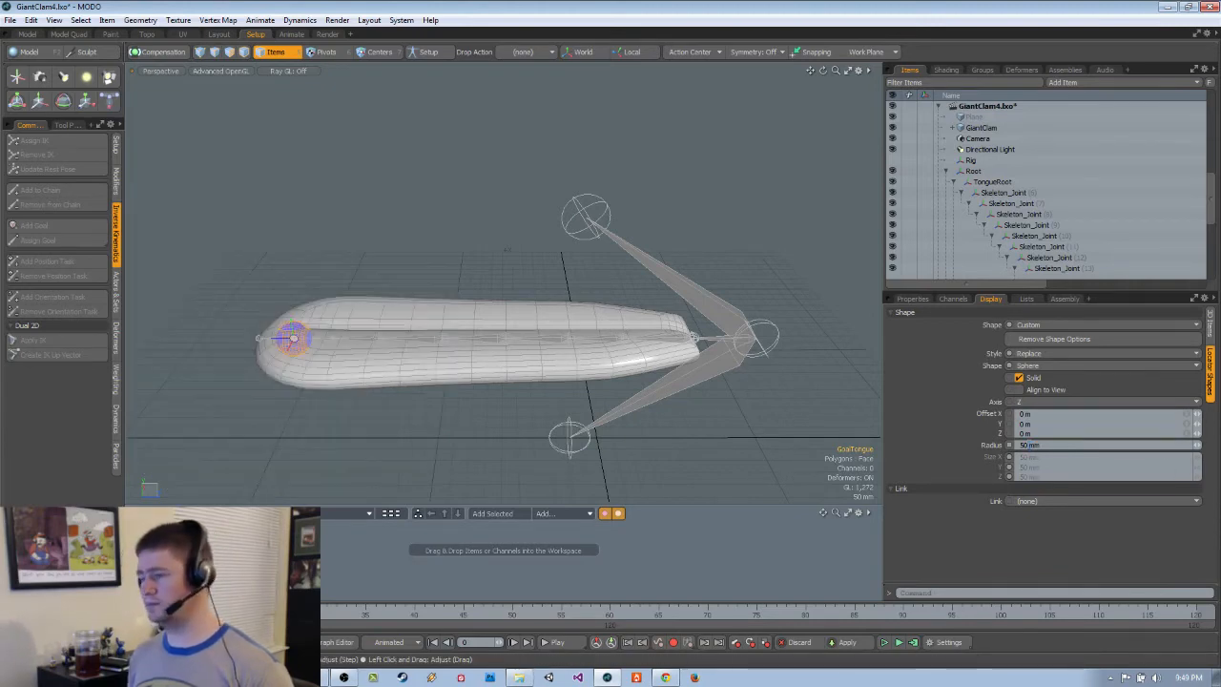
# Move GoalTongue up and toward the root to test how the tongue chain bends
pyautogui.keyDown('alt'); pyautogui.moveTo(725, 419); pyautogui.dragTo(406, 420); pyautogui.keyUp('alt')
pyautogui.click(691, 419)
pyautogui.click(315, 346)
pyautogui.moveTo(353, 293); pyautogui.dragTo(450, 241)
pyautogui.moveTo(427, 291)
pyautogui.keyDown('alt'); pyautogui.mouseDown()
pyautogui.moveTo(654, 299)
pyautogui.moveTo(444, 299)
pyautogui.moveTo(448, 286)
pyautogui.mouseUp(); pyautogui.keyUp('alt')
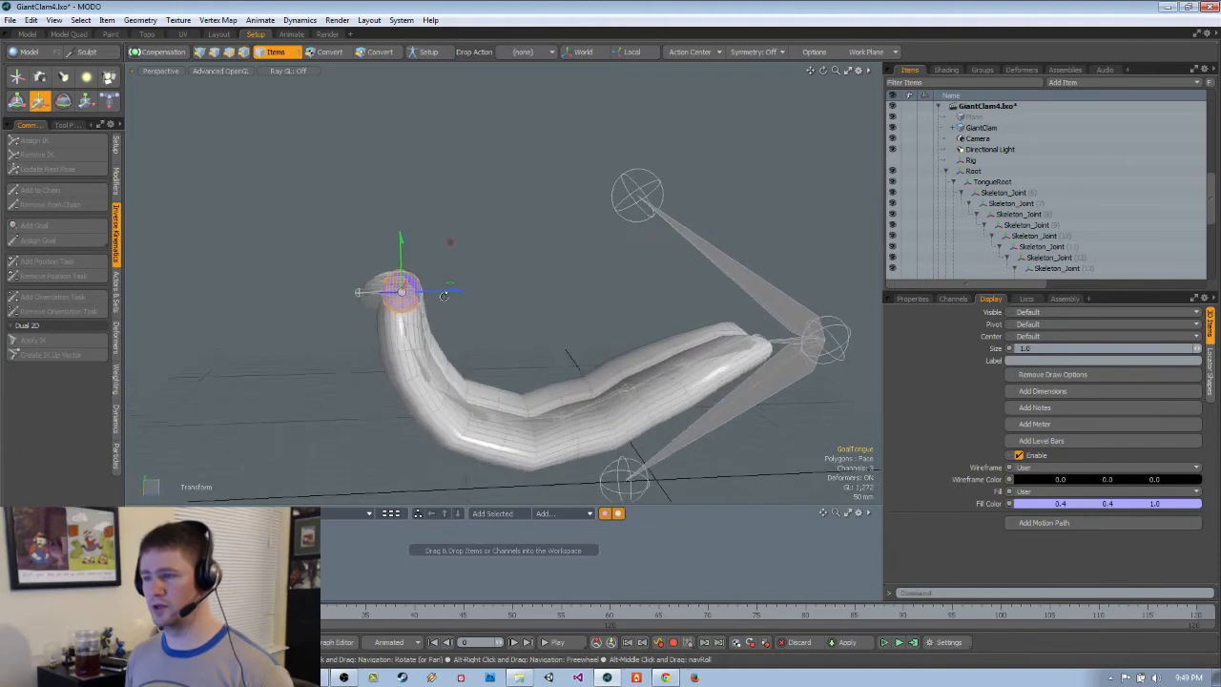
# Try rotating GoalTongue to test the tongue tip's orientation, and return the tongue to its straight pose
pyautogui.press('e')
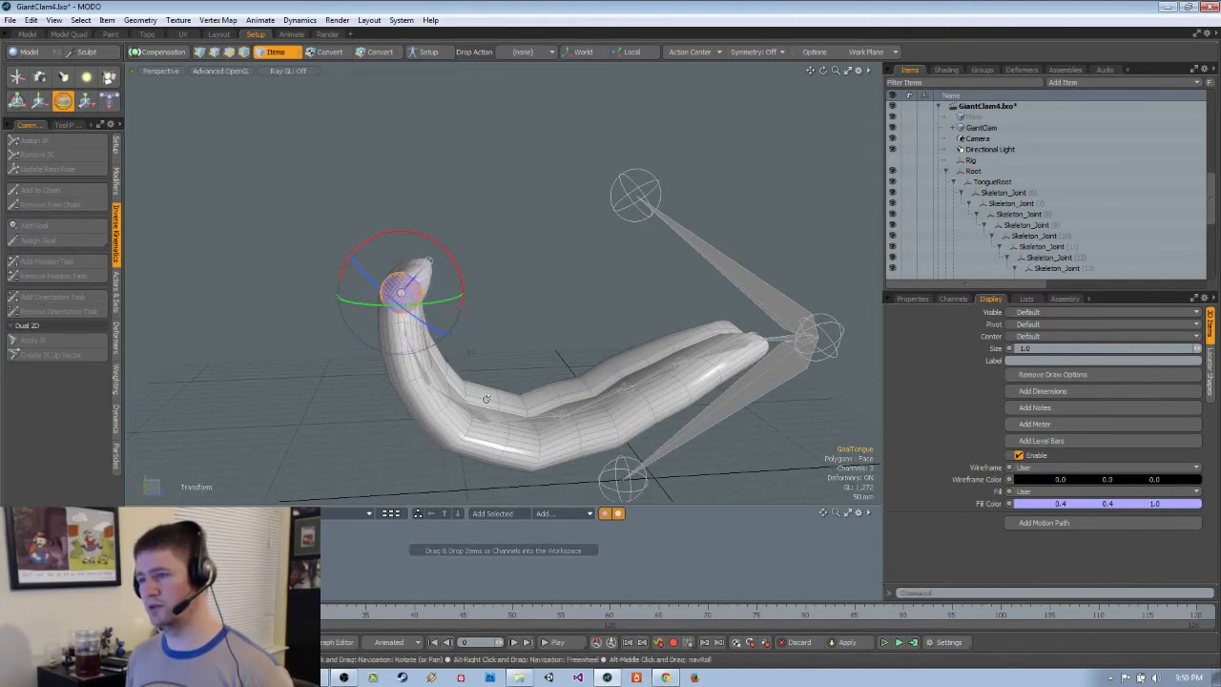
pyautogui.keyDown('alt'); pyautogui.moveTo(417, 437); pyautogui.dragTo(650, 310); pyautogui.keyUp('alt')
pyautogui.scroll(4, 468, 276)
pyautogui.scroll(2, 651, 310)
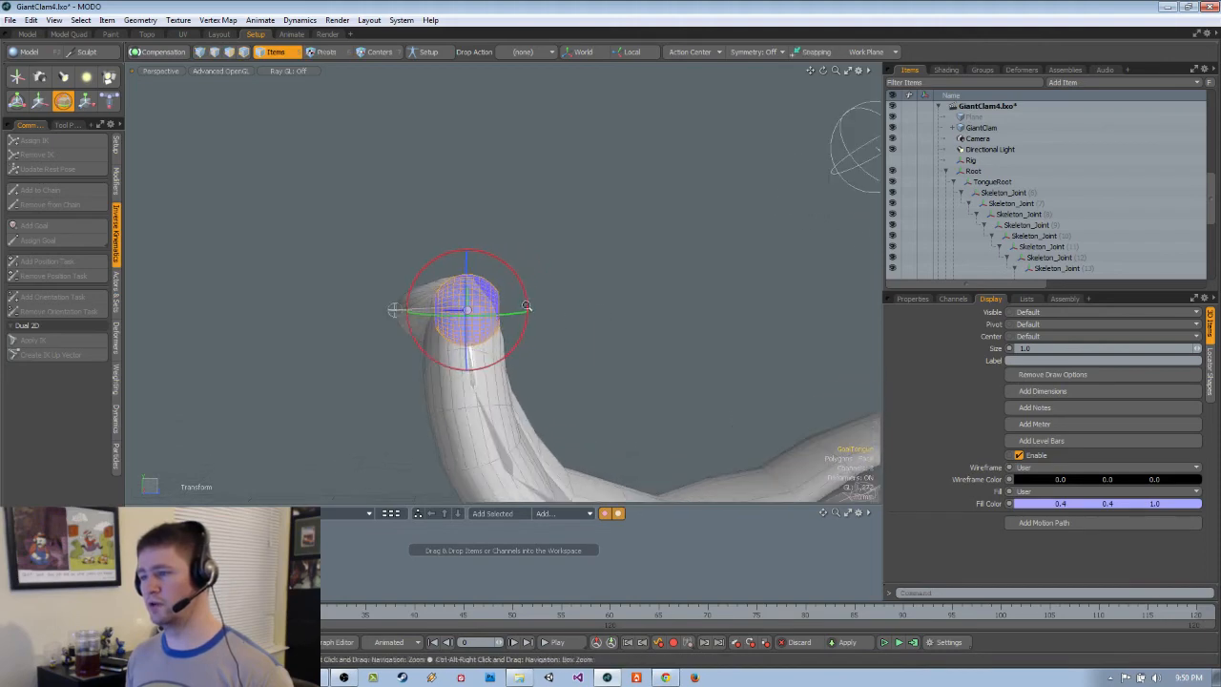
pyautogui.press('w')
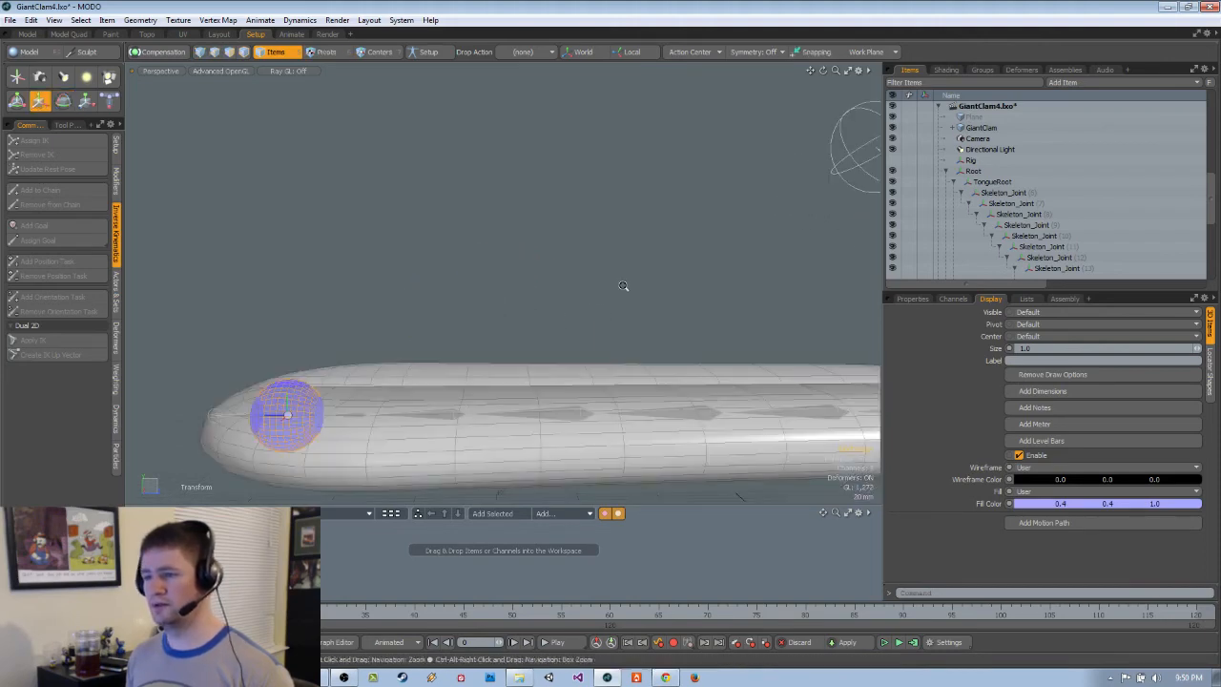
pyautogui.scroll(-3, 435, 309)
pyautogui.press('q')
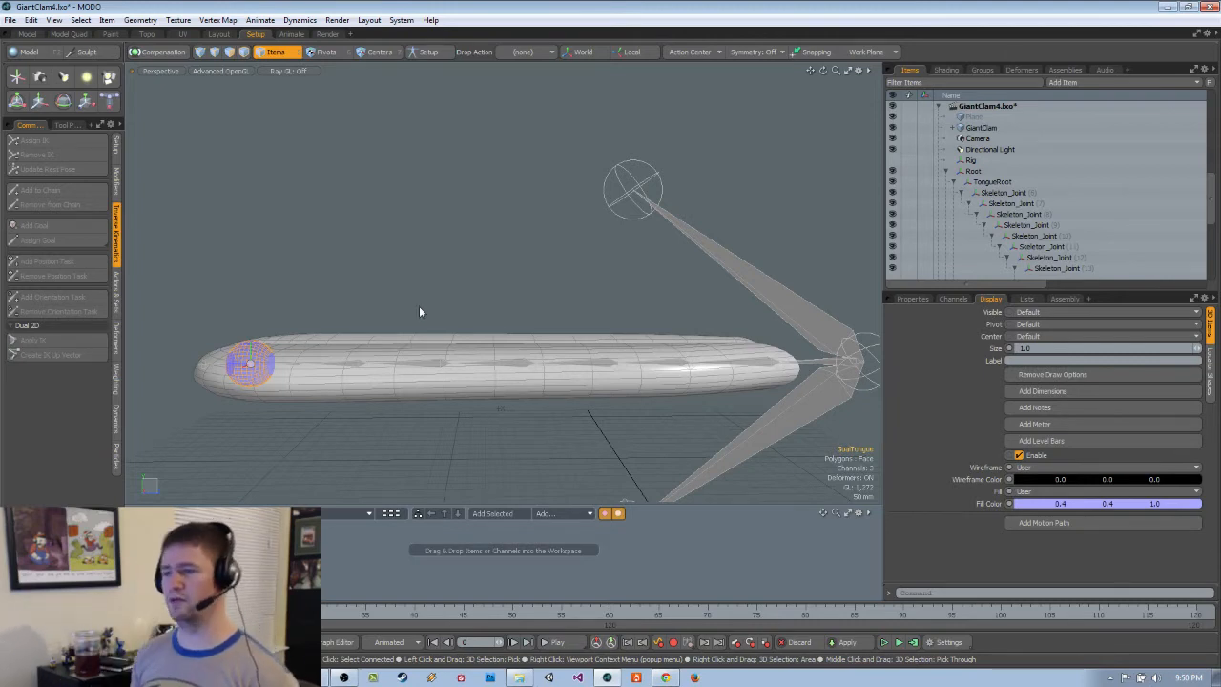
# Undo the goal's shape, its name and the tongue's IK assignment, back to TongueRoot and the end joint being selected
pyautogui.keyDown('ctrl'); pyautogui.keyDown('alt'); pyautogui.moveTo(419, 306); pyautogui.dragTo(388, 305); pyautogui.keyUp('alt'); pyautogui.keyUp('ctrl')
pyautogui.hotkey('ctrl', 'z')
pyautogui.hotkey('ctrl', 'z')
pyautogui.hotkey('ctrl', 'z')
pyautogui.hotkey('ctrl', 'z')
pyautogui.hotkey('ctrl', 'z')
pyautogui.hotkey('ctrl', 'z')
pyautogui.hotkey('ctrl', 'z')
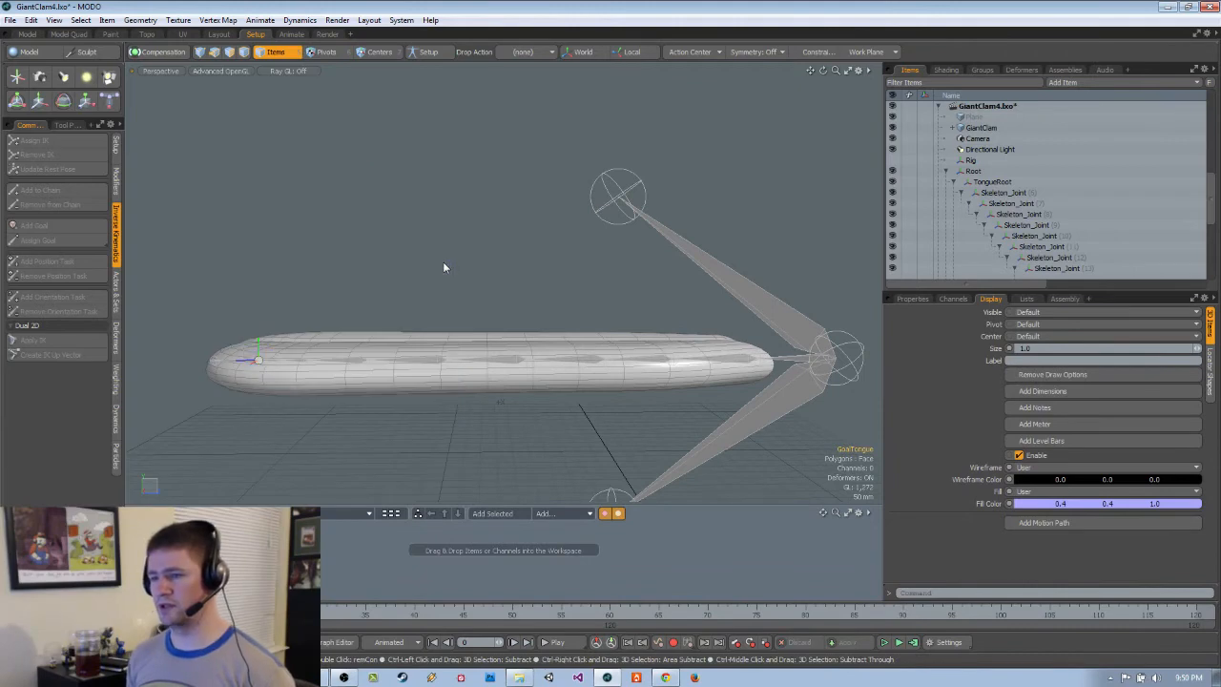
pyautogui.hotkey('ctrl', 'z')
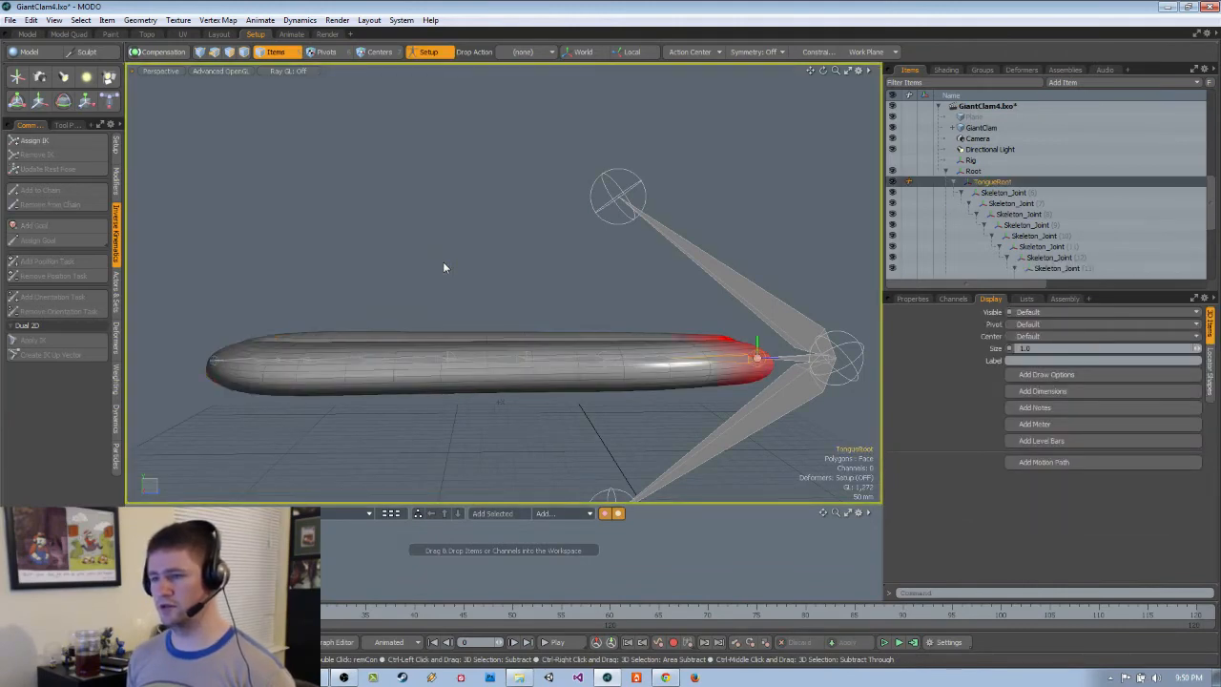
pyautogui.keyDown('alt'); pyautogui.moveTo(304, 343); pyautogui.dragTo(569, 274); pyautogui.keyUp('alt')
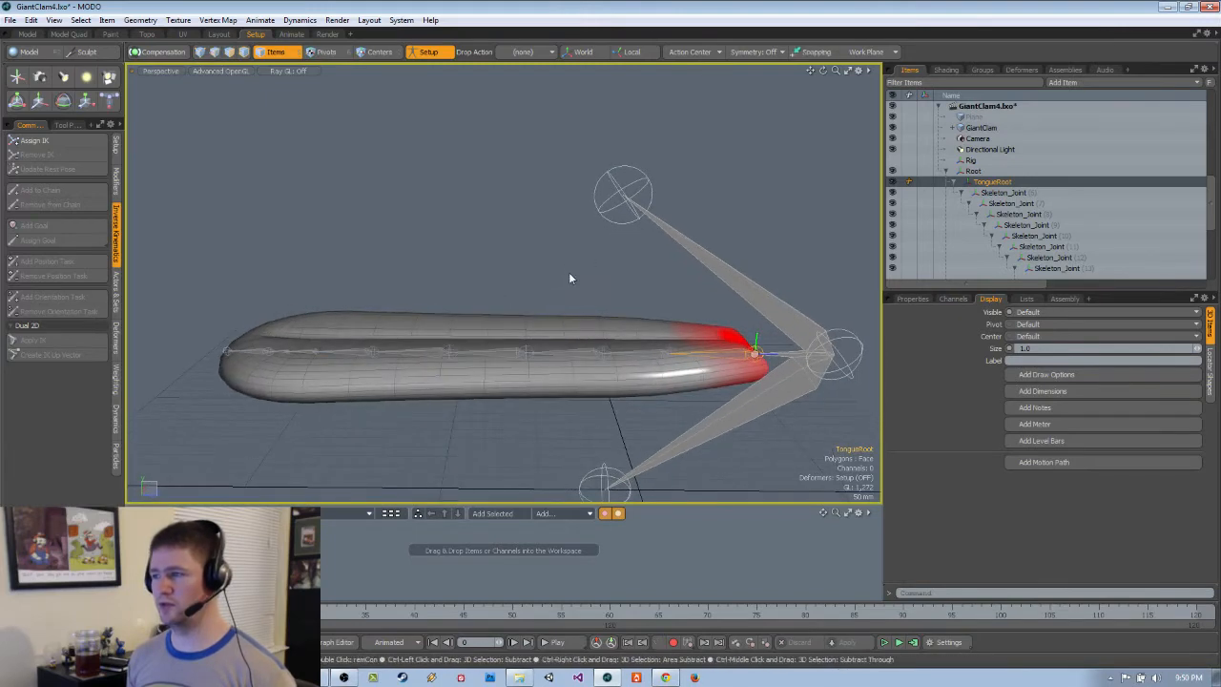
pyautogui.hotkey('ctrl', 'z')
pyautogui.hotkey('ctrl', 'z')
pyautogui.hotkey('ctrl', 'z')
pyautogui.hotkey('ctrl', 'z')
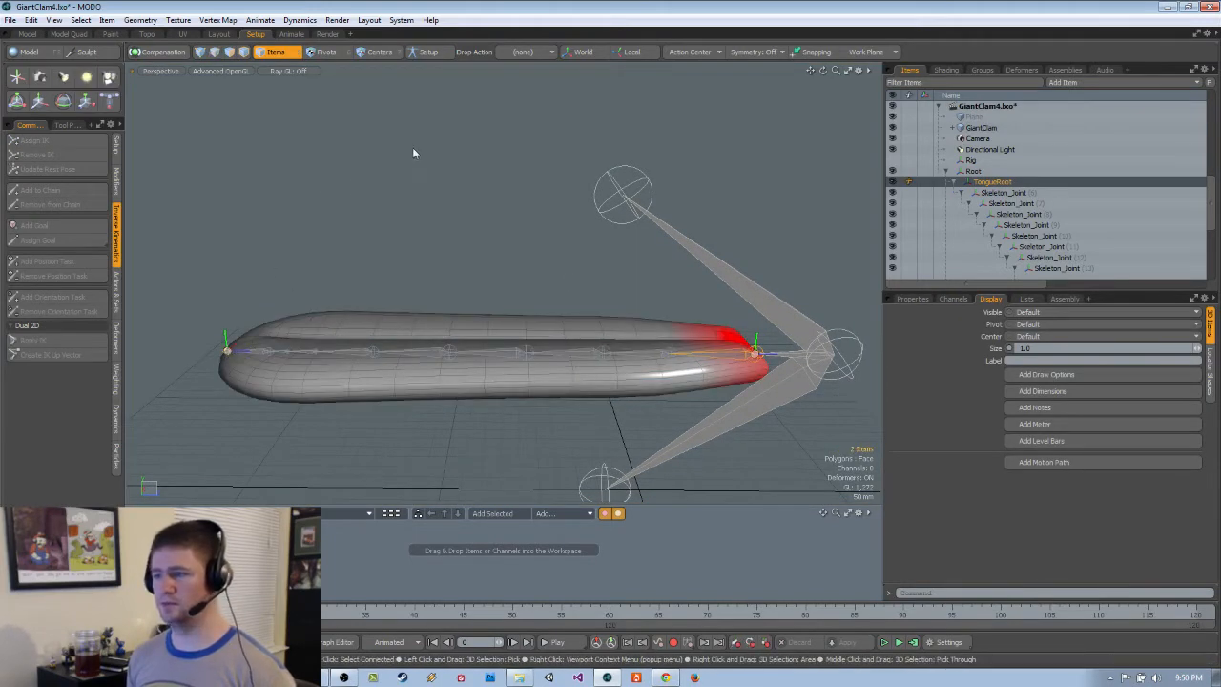
# Turn on Setup mode, assign IK from TongueRoot to the end joint Skeleton_Joint (14), and add a goal there
pyautogui.click(427, 52)
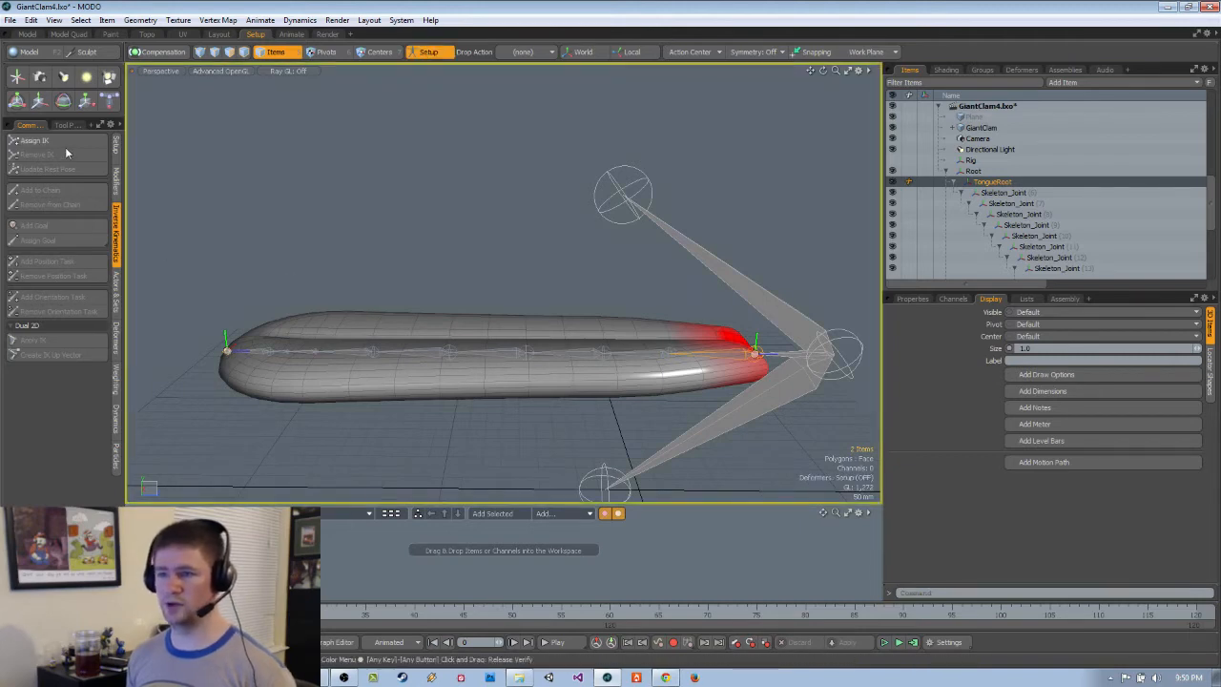
pyautogui.click(65, 143)
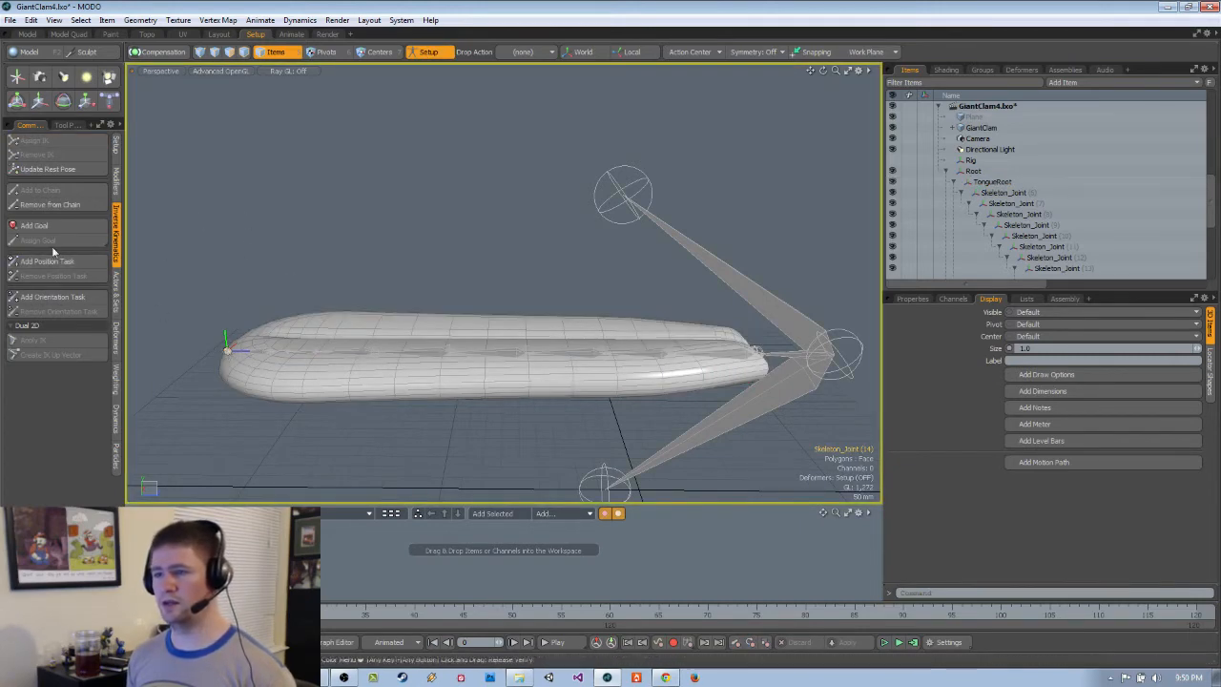
pyautogui.click(127, 251)
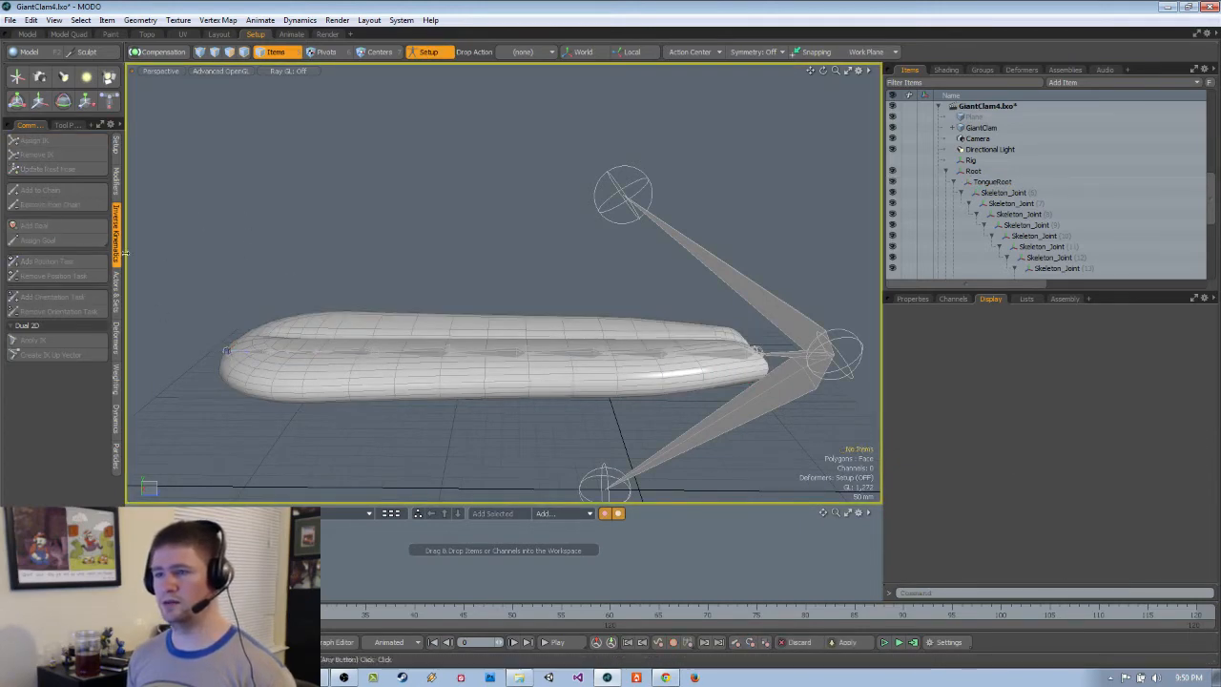
# Move the new goal up and back toward the root to curl the tongue into a spiral
pyautogui.click(224, 350)
pyautogui.moveTo(295, 303); pyautogui.dragTo(518, 123)
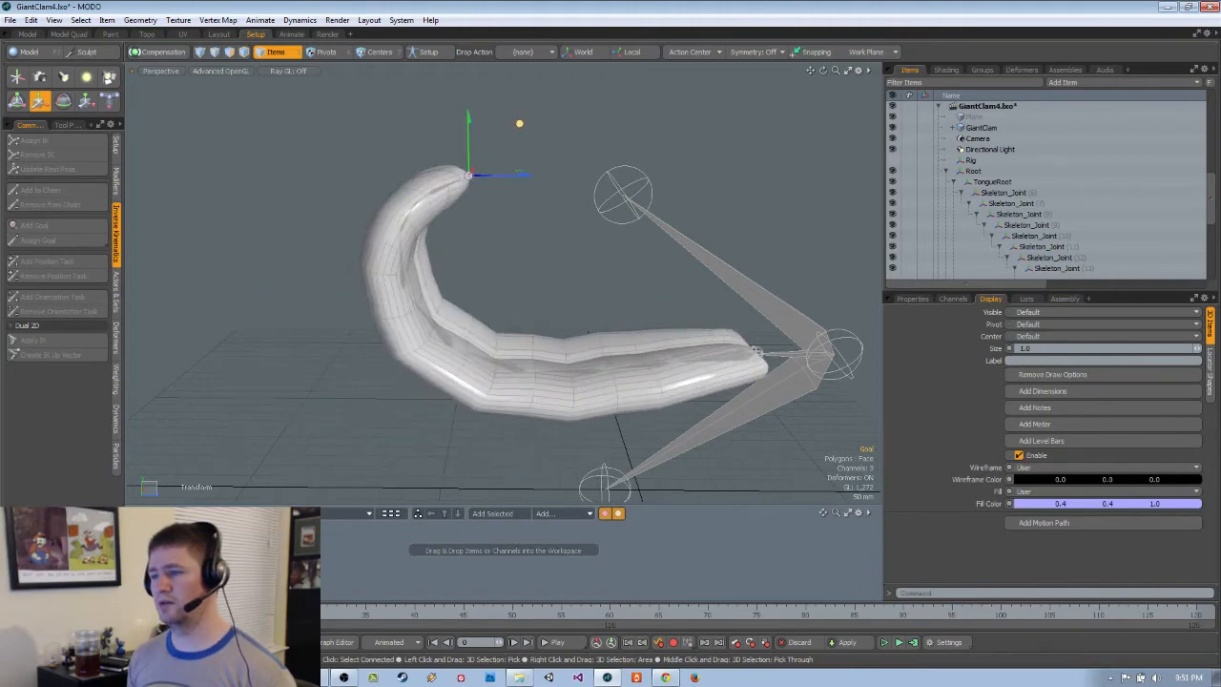
pyautogui.scroll(4, 565, 334)
pyautogui.keyDown('alt'); pyautogui.moveTo(564, 334); pyautogui.dragTo(535, 343); pyautogui.keyUp('alt')
pyautogui.moveTo(465, 163)
pyautogui.mouseDown()
pyautogui.moveTo(654, 163)
pyautogui.moveTo(455, 165)
pyautogui.mouseUp()
pyautogui.hotkey('ctrl', 'z')
pyautogui.moveTo(182, 313); pyautogui.dragTo(593, 286)
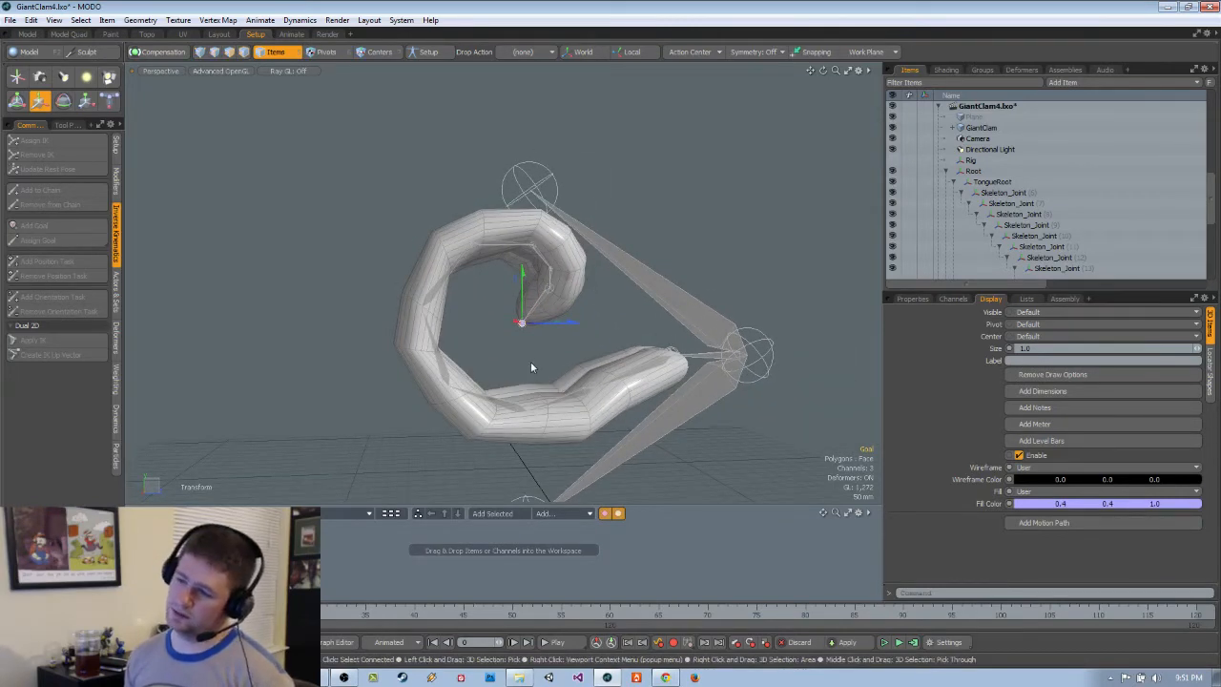
# Undo the goal's spiral move and examine the weight influence of Skeleton_Joint (7) and Skeleton_Joint (6) on the tongue
pyautogui.hotkey('ctrl', 'z')
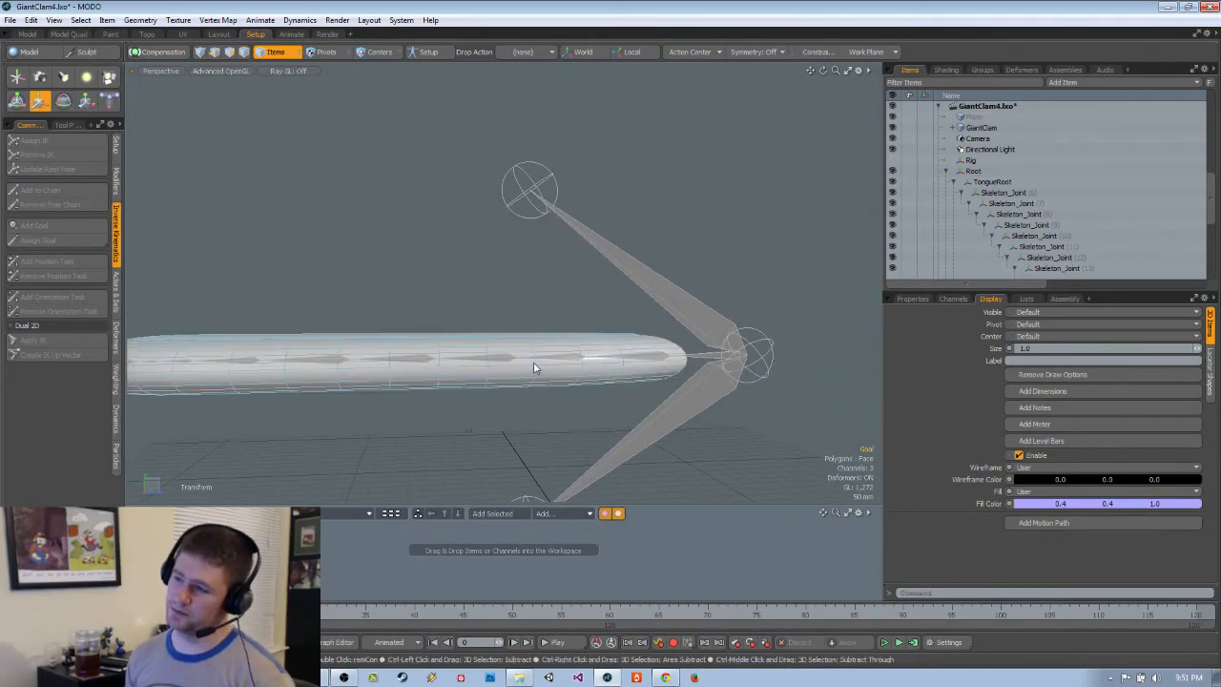
pyautogui.moveTo(611, 300)
pyautogui.keyDown('alt'); pyautogui.mouseDown()
pyautogui.moveTo(568, 403)
pyautogui.moveTo(515, 356)
pyautogui.moveTo(468, 283)
pyautogui.moveTo(526, 330)
pyautogui.mouseUp(); pyautogui.keyUp('alt')
pyautogui.click(530, 326)
pyautogui.scroll(5, 530, 326)
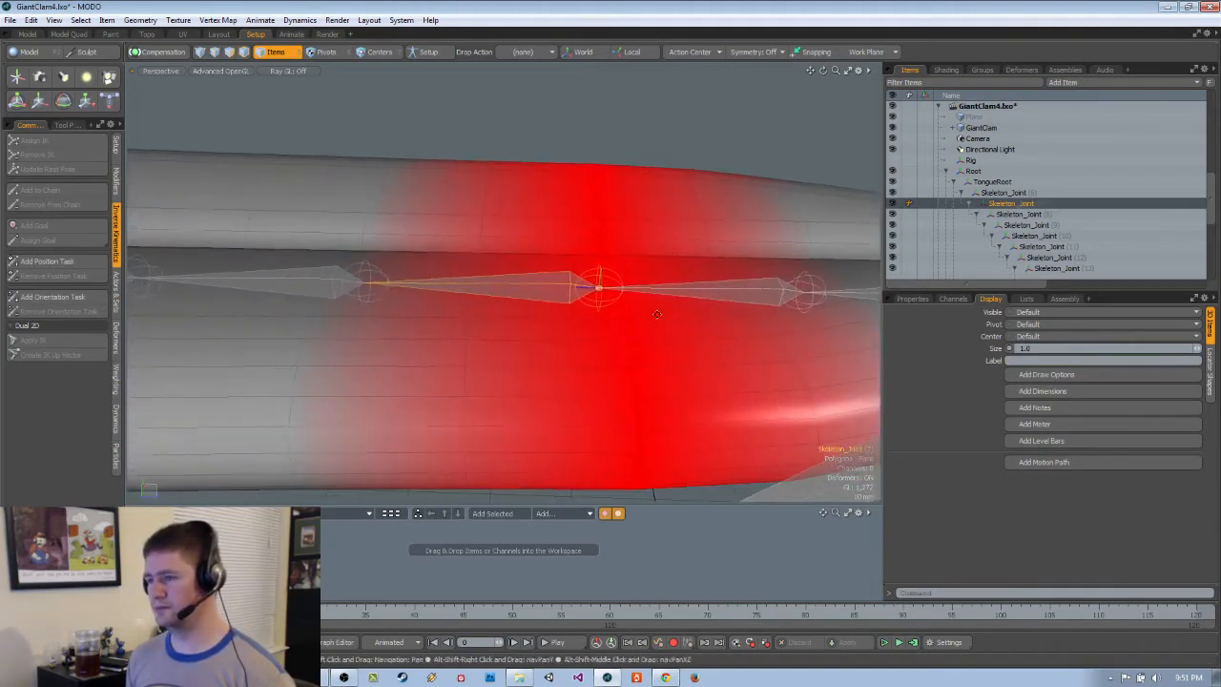
pyautogui.keyDown('alt'); pyautogui.moveTo(570, 328); pyautogui.dragTo(560, 333); pyautogui.keyUp('alt')
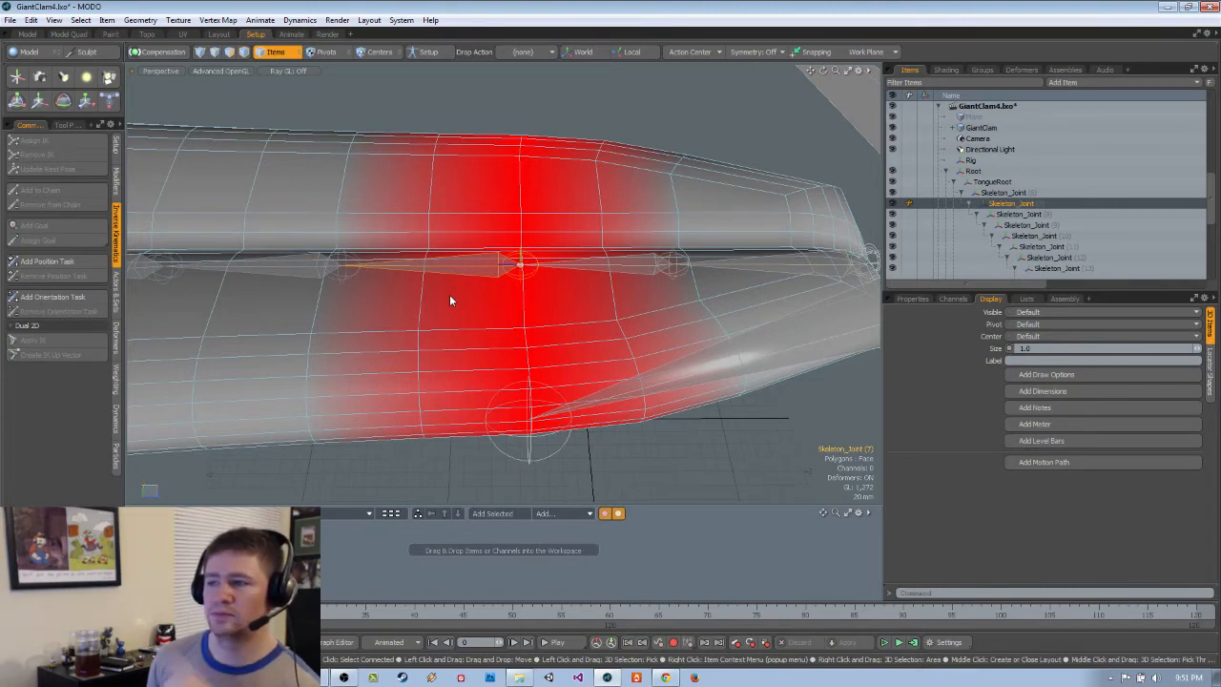
pyautogui.click(753, 271)
pyautogui.moveTo(752, 334)
pyautogui.keyDown('alt'); pyautogui.mouseDown()
pyautogui.moveTo(627, 357)
pyautogui.moveTo(592, 377)
pyautogui.moveTo(699, 363)
pyautogui.moveTo(715, 338)
pyautogui.mouseUp(); pyautogui.keyUp('alt')
pyautogui.click(577, 272)
pyautogui.moveTo(578, 272)
pyautogui.keyDown('alt'); pyautogui.mouseDown()
pyautogui.moveTo(595, 271)
pyautogui.moveTo(574, 289)
pyautogui.mouseUp(); pyautogui.keyUp('alt')
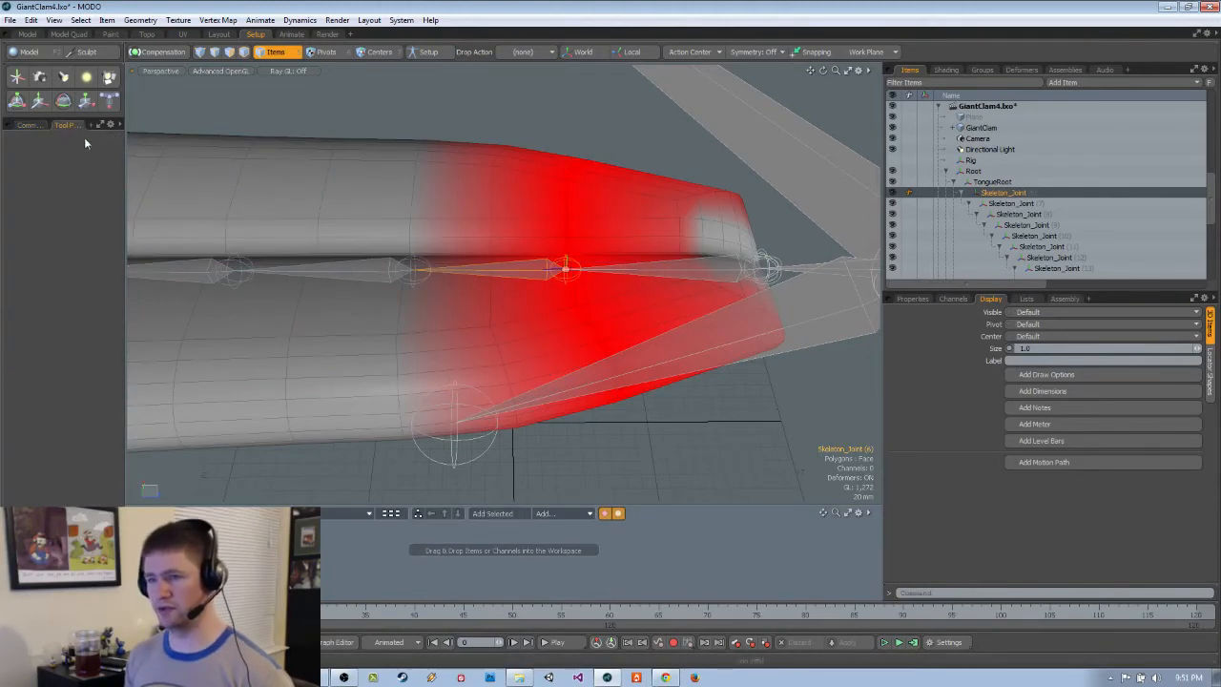
pyautogui.click(117, 154)
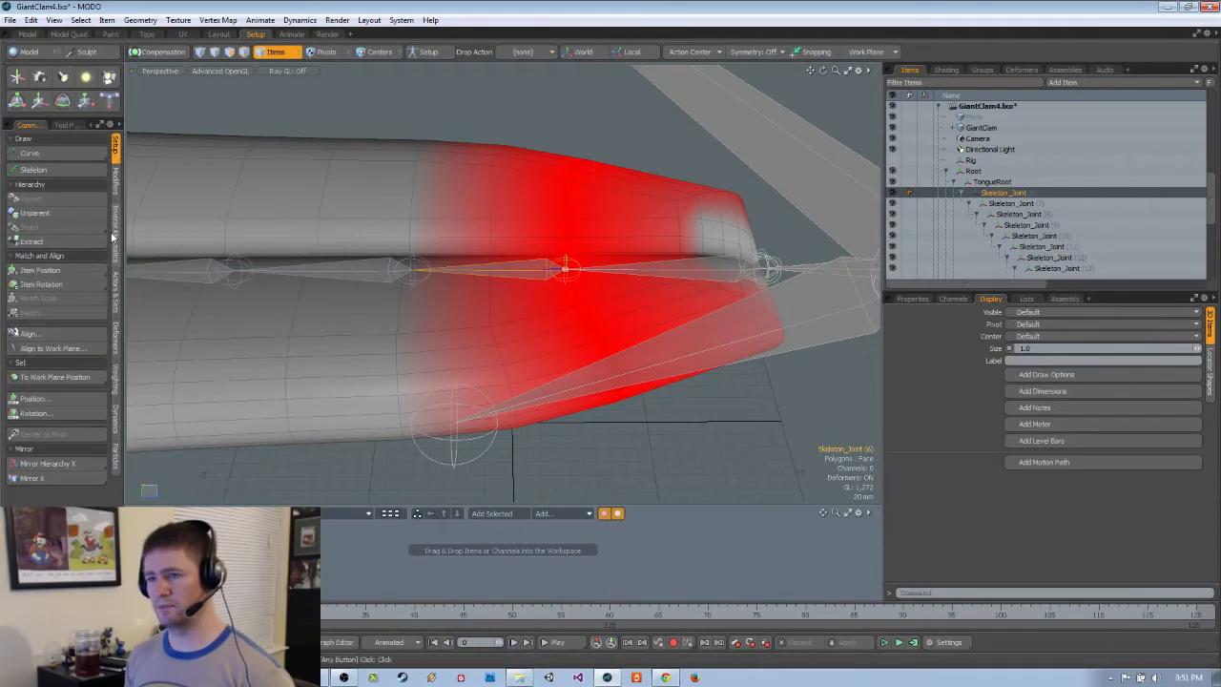
# Curl the tongue with the goal and select edge loops along it to examine how the mesh deforms at the joints
pyautogui.press('a')
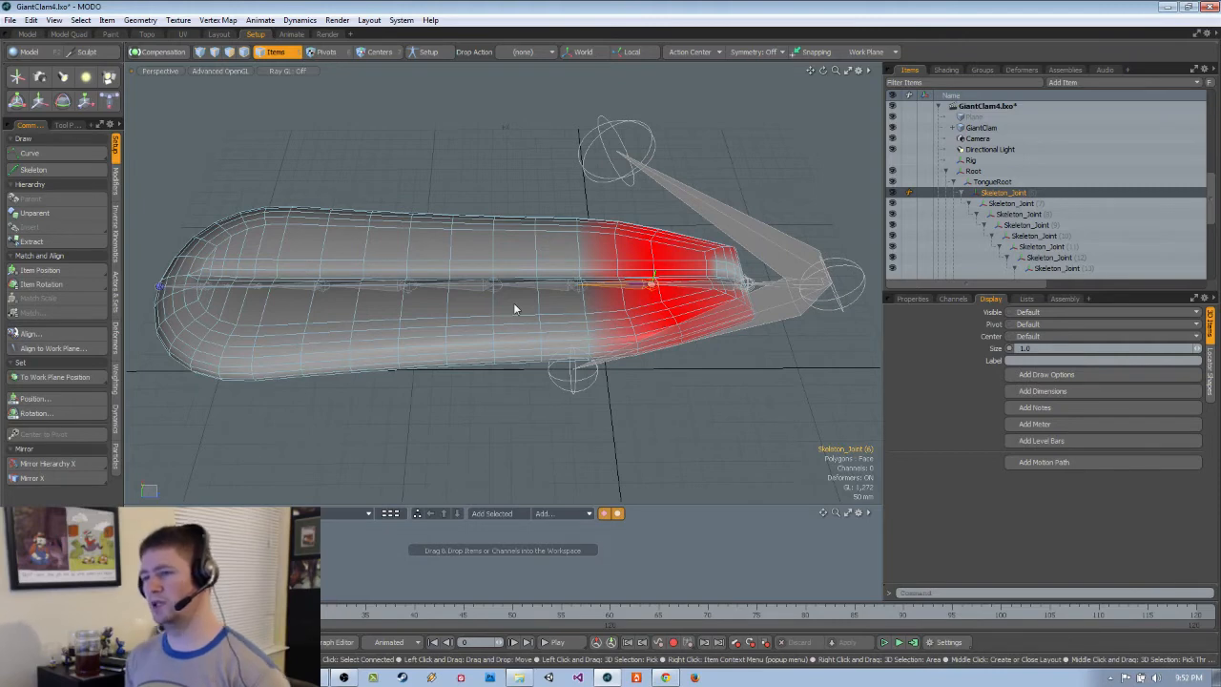
pyautogui.keyDown('alt'); pyautogui.moveTo(379, 311); pyautogui.dragTo(582, 105); pyautogui.keyUp('alt')
pyautogui.click(148, 317)
pyautogui.press('w')
pyautogui.scroll(3, 589, 248)
pyautogui.keyDown('alt'); pyautogui.moveTo(588, 248); pyautogui.dragTo(404, 230); pyautogui.keyUp('alt')
pyautogui.press('q')
pyautogui.press('1')
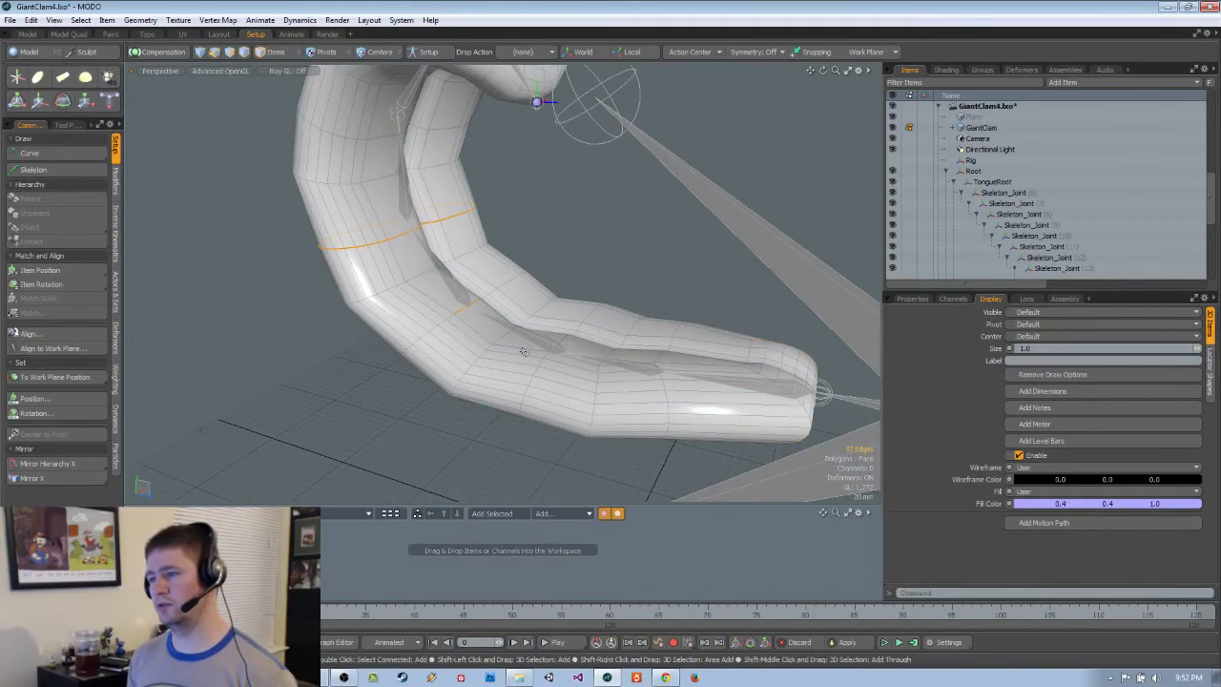
pyautogui.keyDown('alt'); pyautogui.moveTo(497, 345); pyautogui.dragTo(578, 339); pyautogui.keyUp('alt')
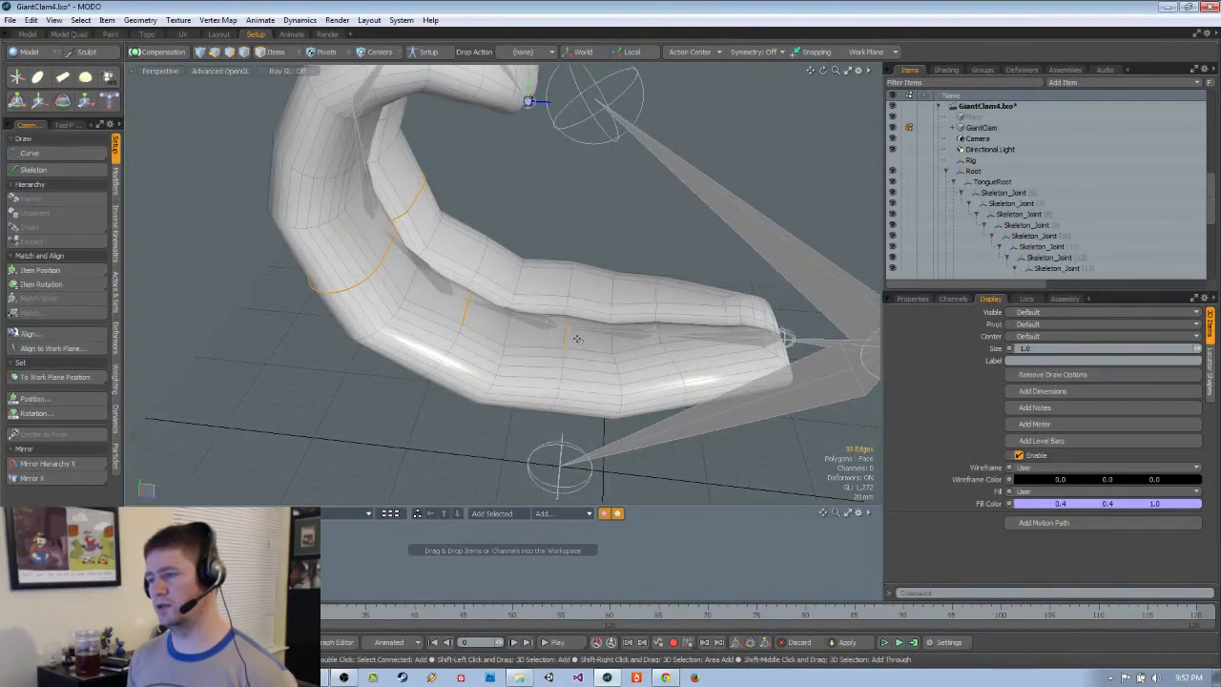
pyautogui.keyDown('alt'); pyautogui.moveTo(666, 366); pyautogui.dragTo(636, 303); pyautogui.keyUp('alt')
pyautogui.click(586, 248)
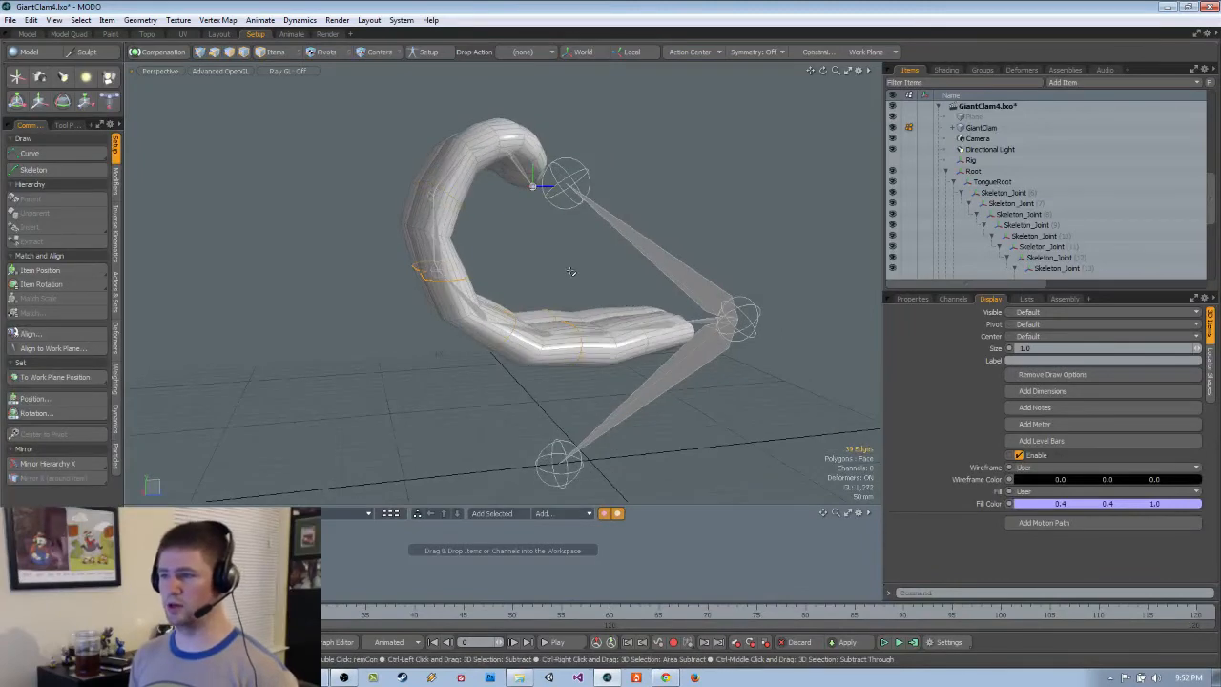
# Undo the edge-loop selections and the goal move, returning the tongue to its straight pose
pyautogui.hotkey('ctrl', 'z')
pyautogui.hotkey('ctrl', 'z')
pyautogui.hotkey('ctrl', 'z')
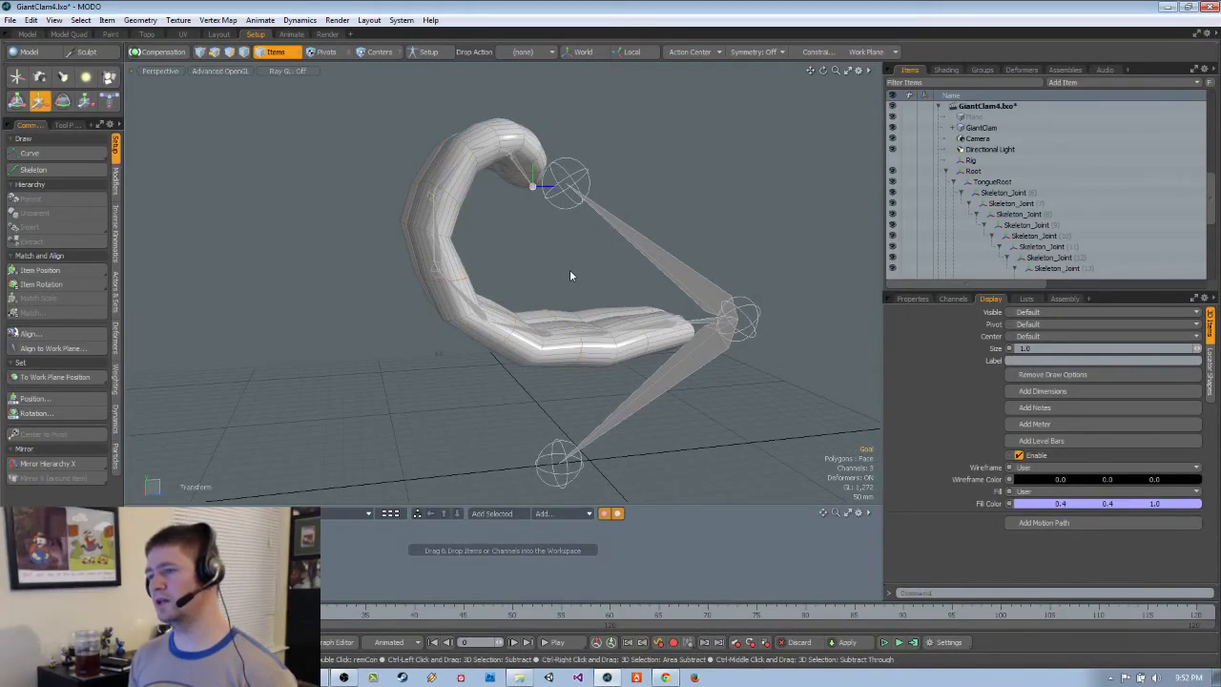
pyautogui.keyDown('alt'); pyautogui.moveTo(571, 271); pyautogui.dragTo(540, 334); pyautogui.keyUp('alt')
pyautogui.scroll(2, 538, 335)
# Compare the joint positions with the edge loops from the Top and Perspective views, and examine the weights of Skeleton_Joint (7) and TongueRoot
pyautogui.hotkey('ctrl', 'space')
pyautogui.click(538, 287)
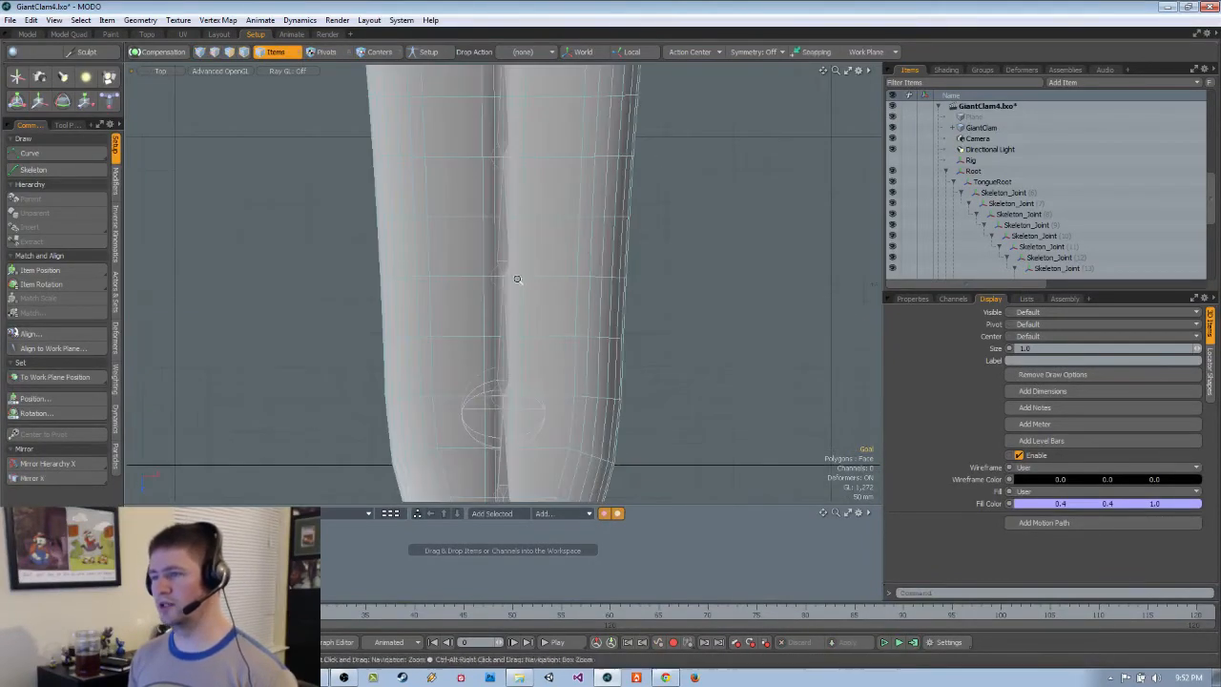
pyautogui.hotkey('ctrl', 'space')
pyautogui.click(555, 329)
pyautogui.keyDown('alt'); pyautogui.moveTo(559, 314); pyautogui.dragTo(518, 362); pyautogui.keyUp('alt')
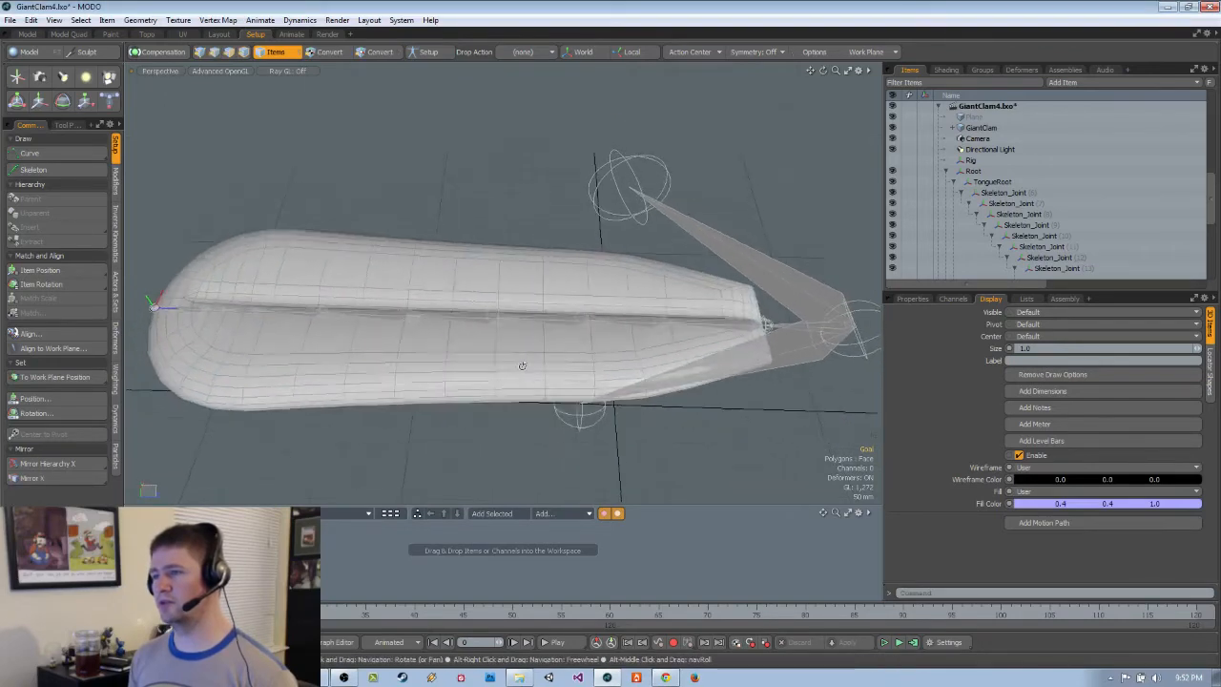
pyautogui.scroll(5, 586, 331)
pyautogui.press('5')
pyautogui.click(481, 291)
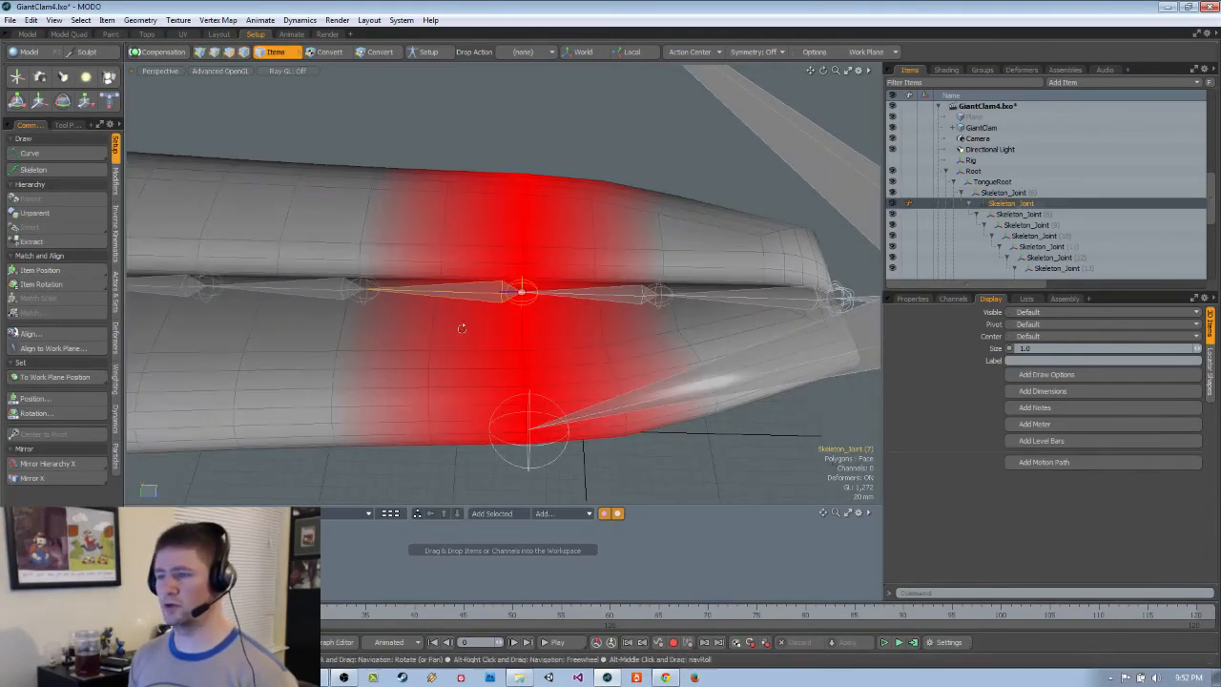
pyautogui.moveTo(481, 291)
pyautogui.keyDown('alt'); pyautogui.mouseDown()
pyautogui.moveTo(464, 272)
pyautogui.moveTo(587, 308)
pyautogui.moveTo(574, 286)
pyautogui.mouseUp(); pyautogui.keyUp('alt')
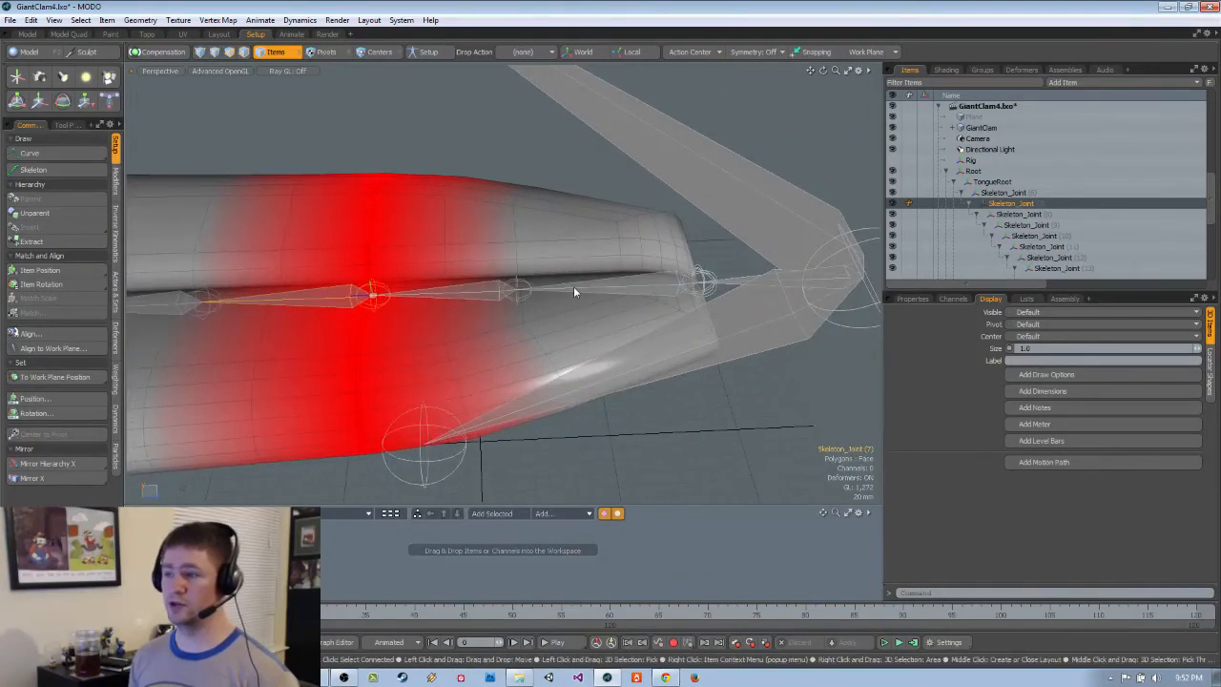
pyautogui.click(573, 286)
pyautogui.keyDown('alt'); pyautogui.moveTo(494, 294); pyautogui.dragTo(505, 291); pyautogui.keyUp('alt')
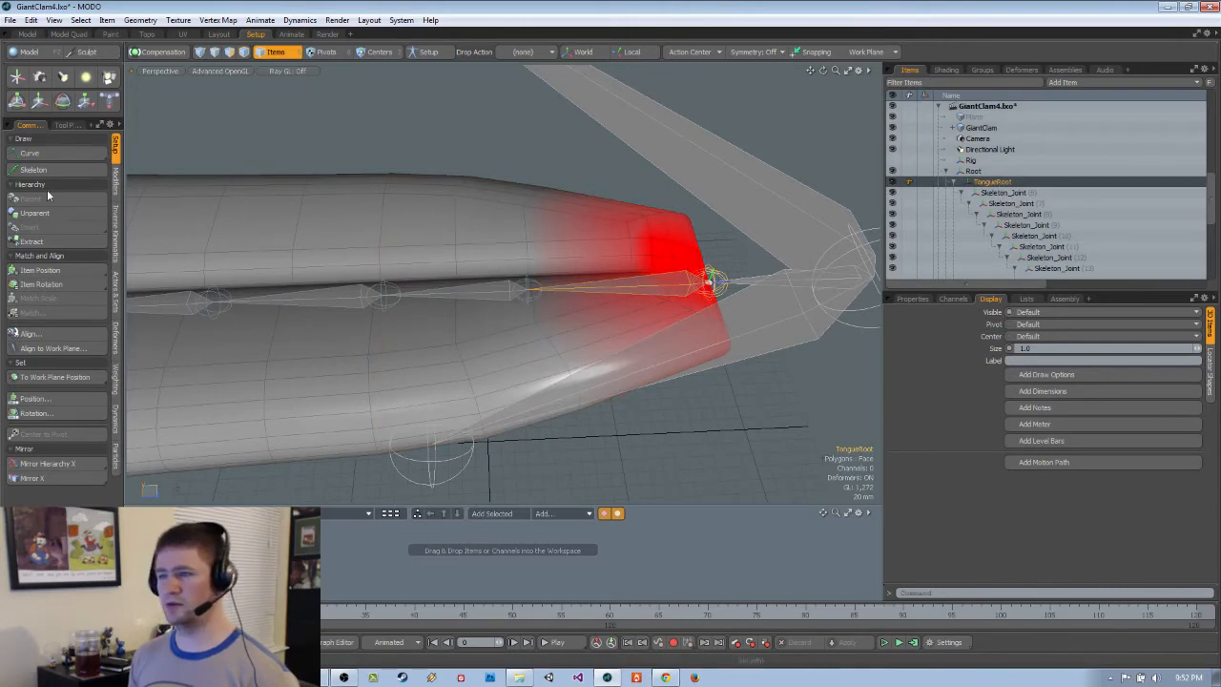
# Select Skeleton_Joint (6) and reduce the tongue's vertex weights to zero with Adjust Weights
pyautogui.click(992, 193)
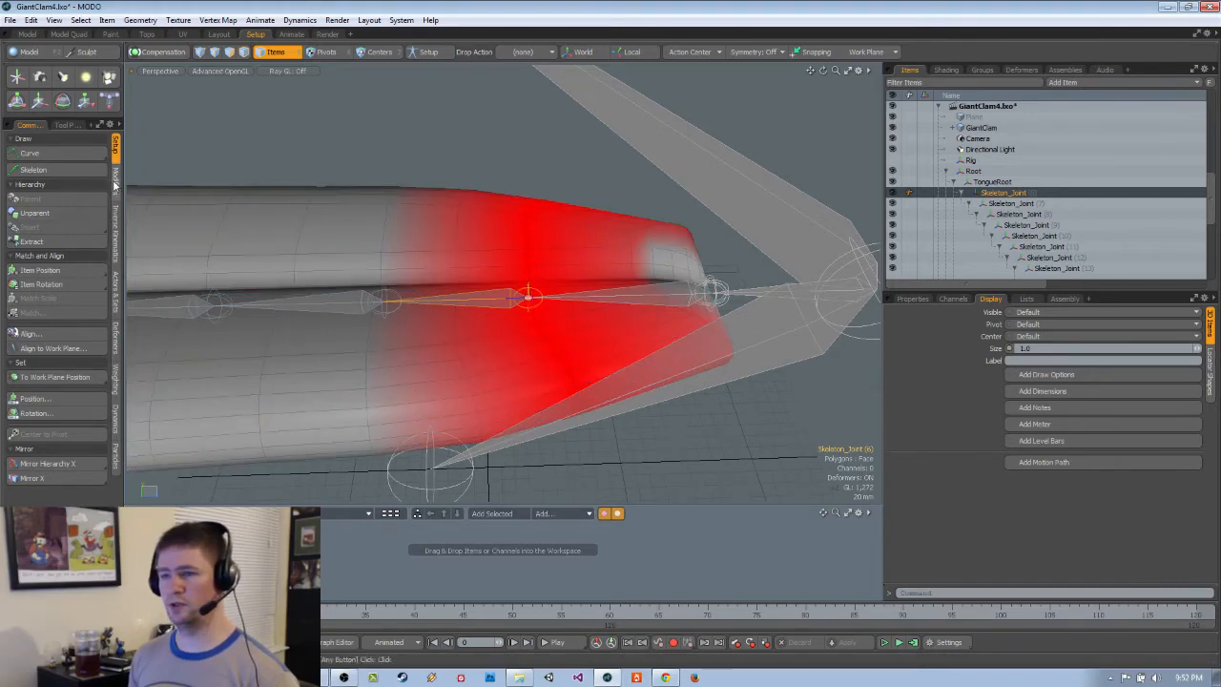
pyautogui.click(116, 375)
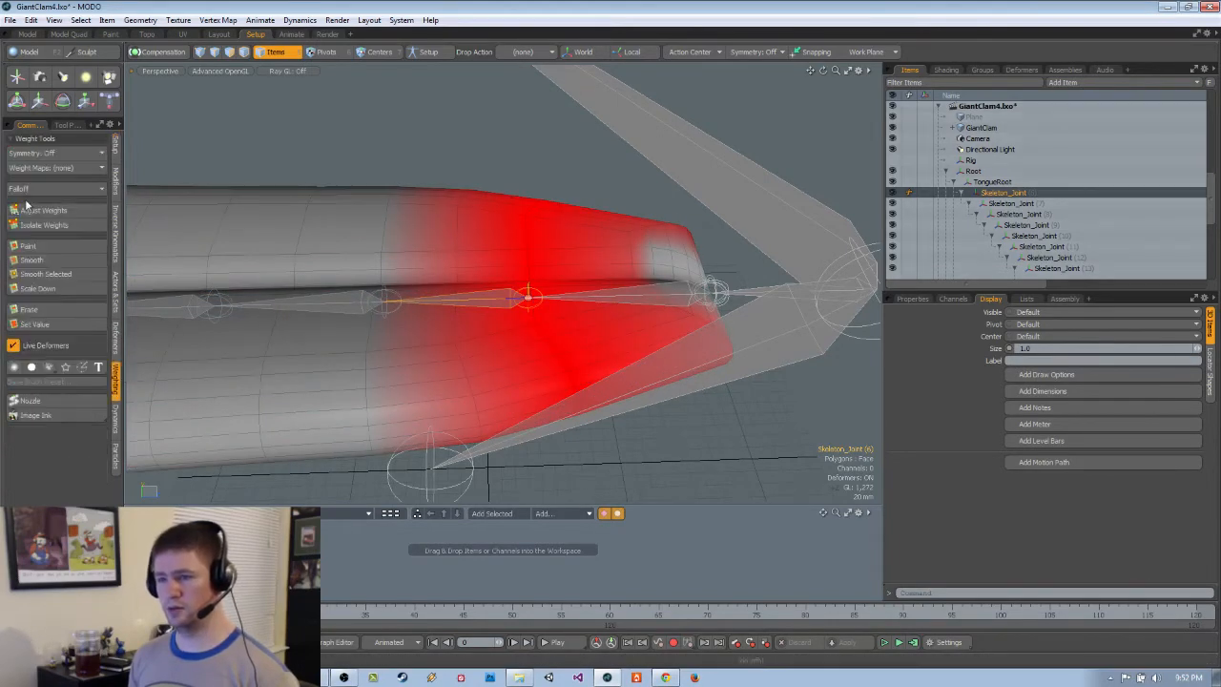
pyautogui.click(36, 211)
pyautogui.click(425, 139)
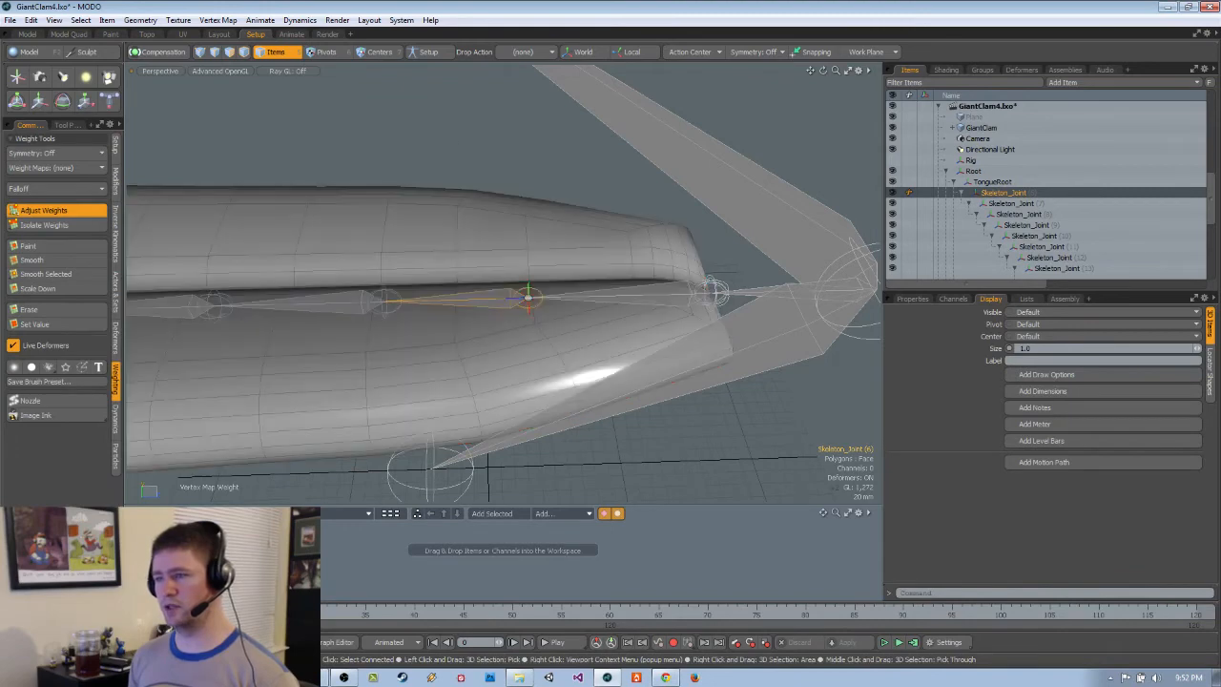
pyautogui.keyDown('ctrl'); pyautogui.keyDown('alt'); pyautogui.moveTo(595, 184); pyautogui.dragTo(563, 186); pyautogui.keyUp('alt'); pyautogui.keyUp('ctrl')
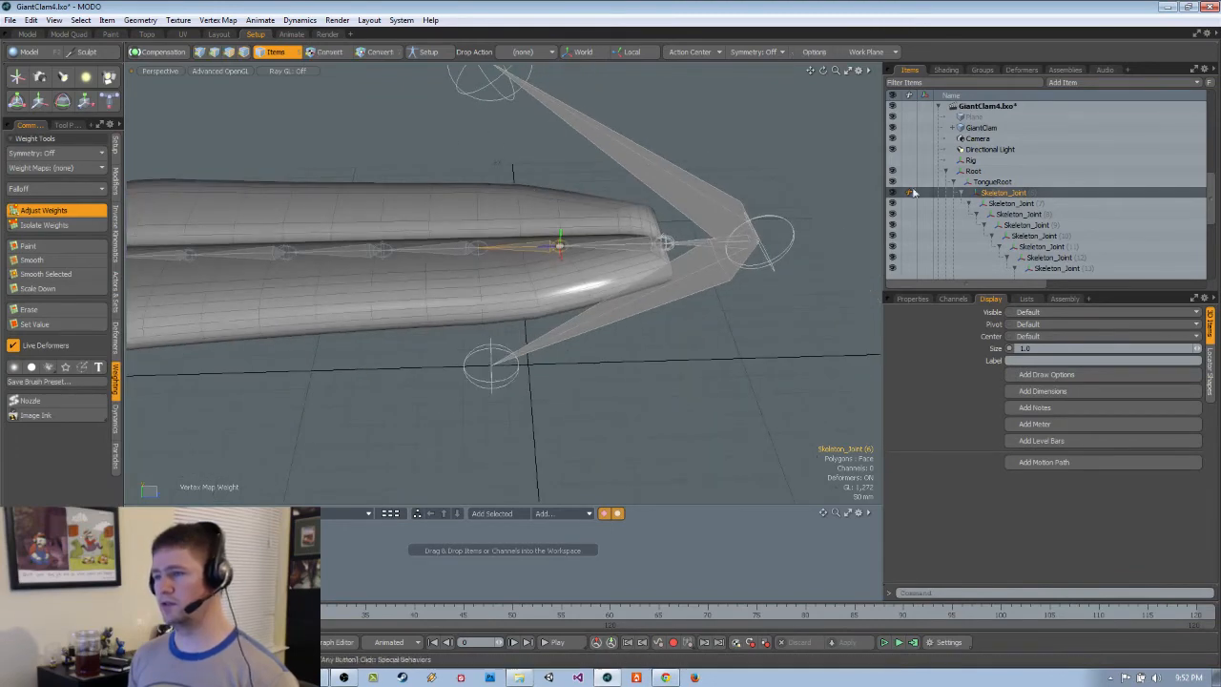
# Examine the weights of each remaining tongue joint, from Skeleton_Joint (7) down the chain
pyautogui.click(994, 204)
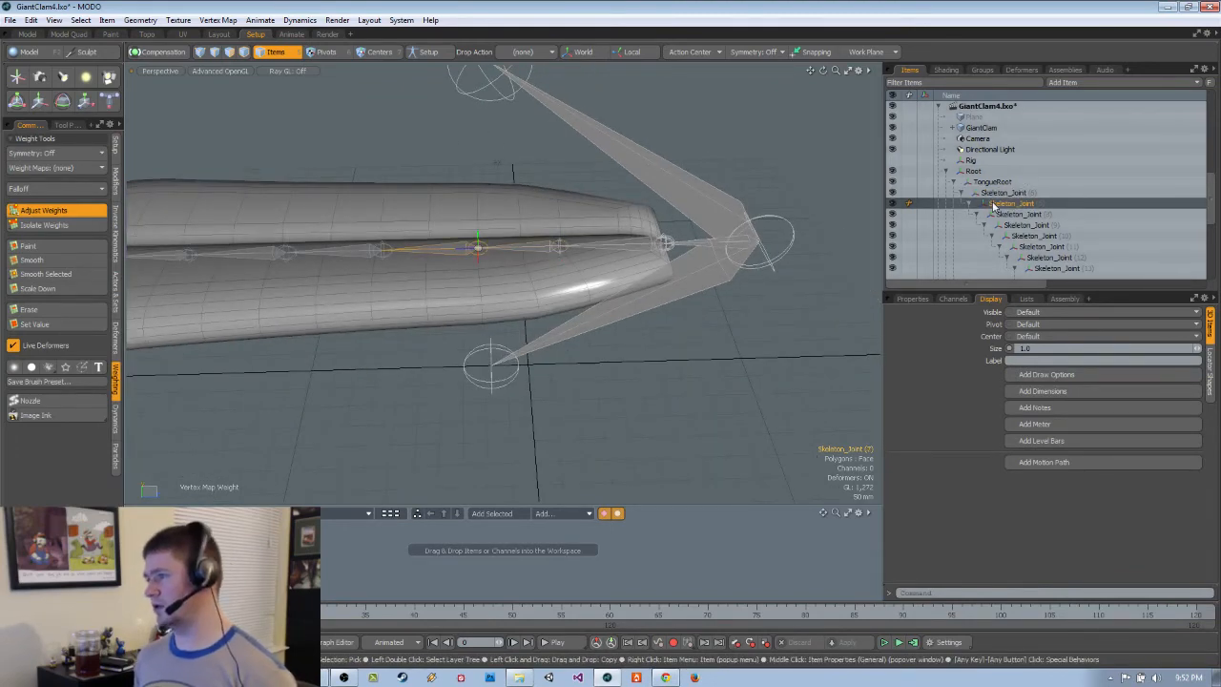
pyautogui.scroll(-2, 1001, 202)
pyautogui.press('Down')
pyautogui.press('Down')
pyautogui.press('Down')
pyautogui.press('Down')
pyautogui.press('Down')
pyautogui.press('Down')
pyautogui.press('Down')
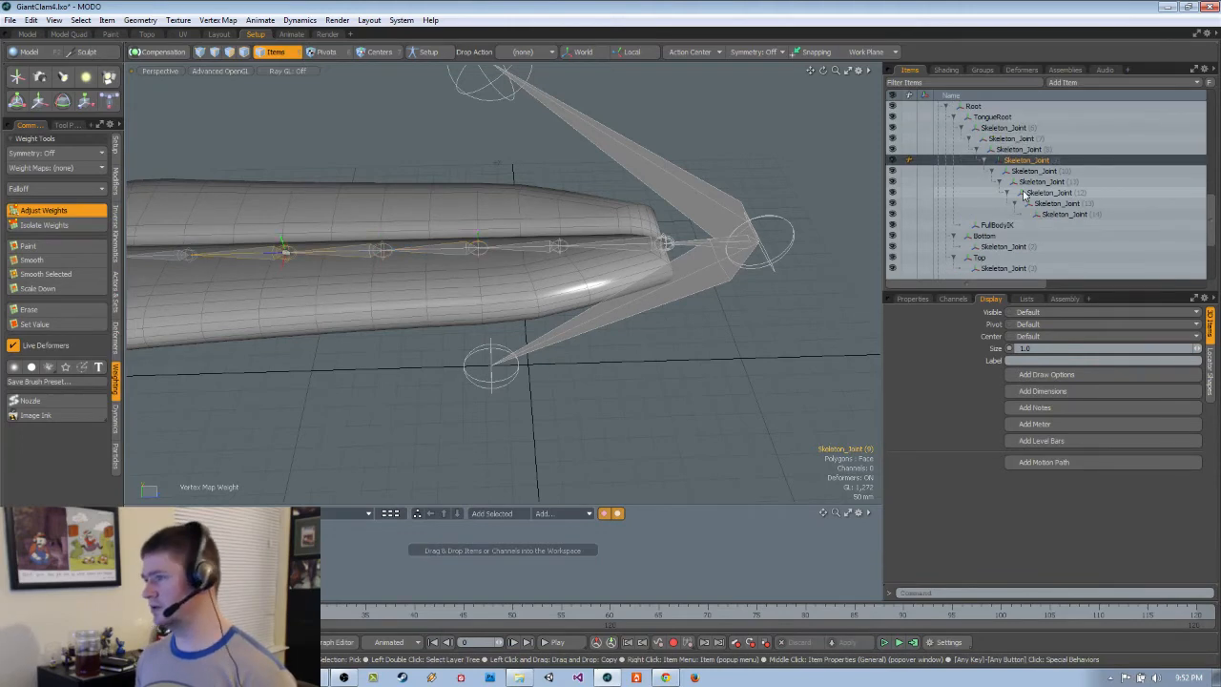
# Select Skeleton_Joint (6) and set the edge loop around the middle of its bone to 100% weight
pyautogui.keyDown('alt'); pyautogui.moveTo(630, 253); pyautogui.dragTo(533, 305); pyautogui.keyUp('alt')
pyautogui.press('space')
pyautogui.click(572, 279)
pyautogui.scroll(2, 572, 278)
pyautogui.press('5')
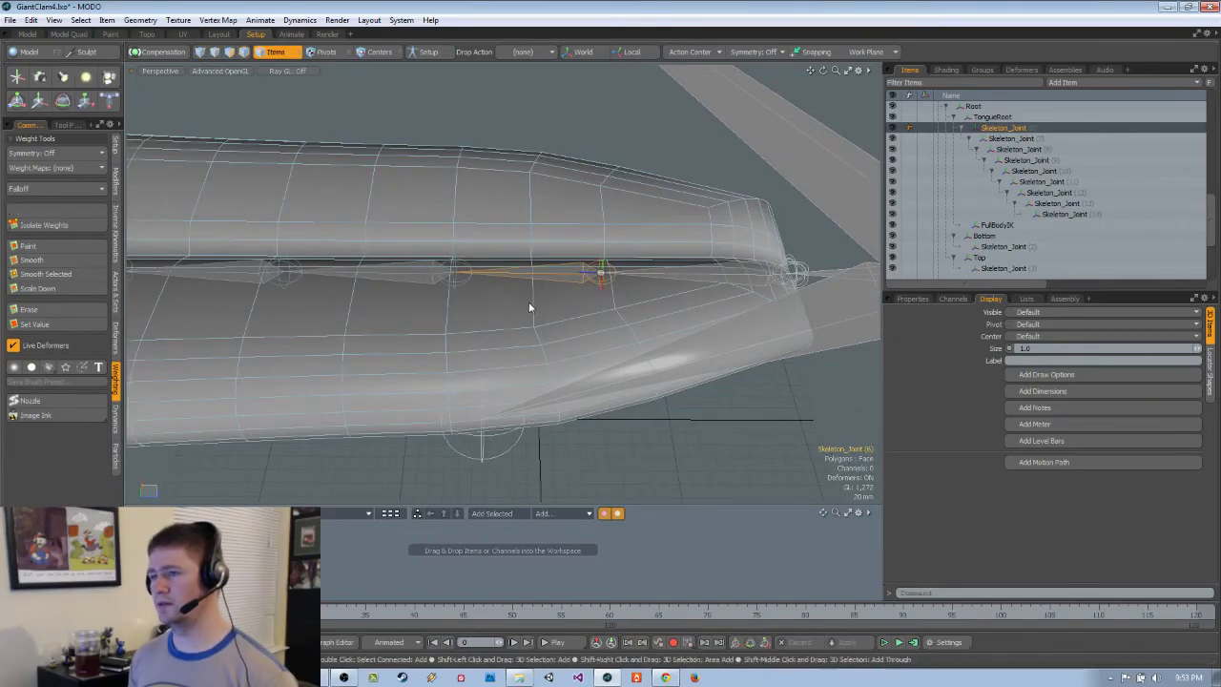
pyautogui.press('2')
pyautogui.click(534, 304)
pyautogui.doubleClick(545, 304)
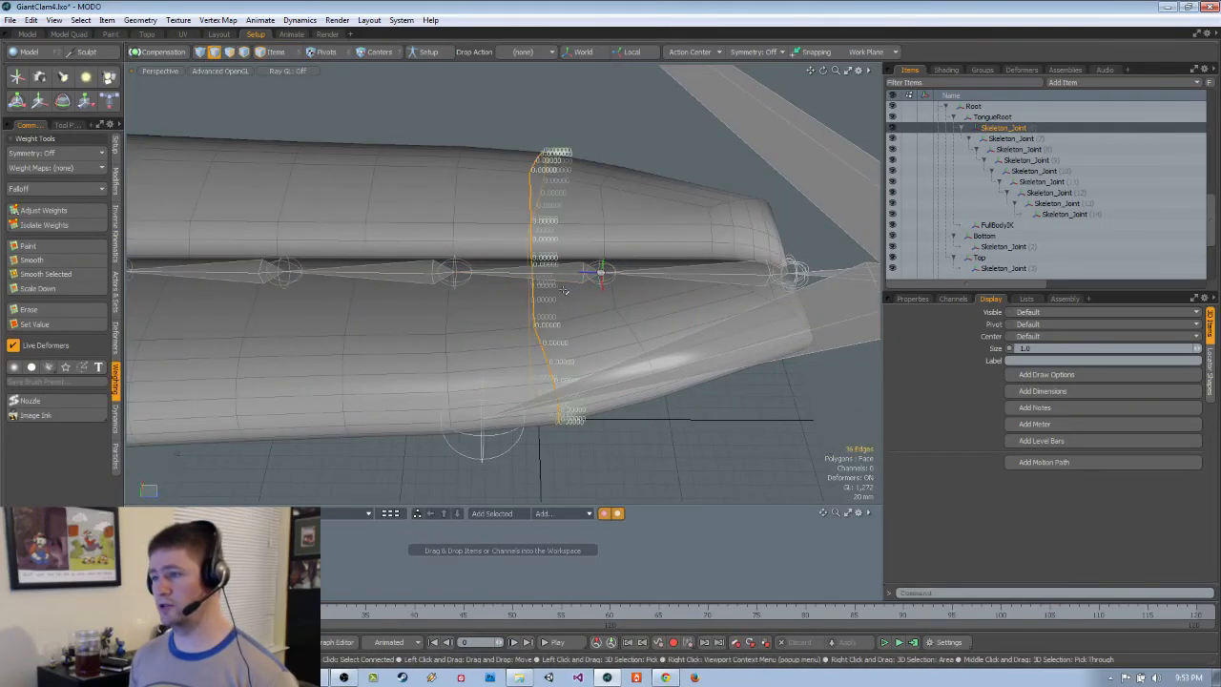
pyautogui.click(43, 210)
pyautogui.moveTo(397, 204); pyautogui.dragTo(432, 207)
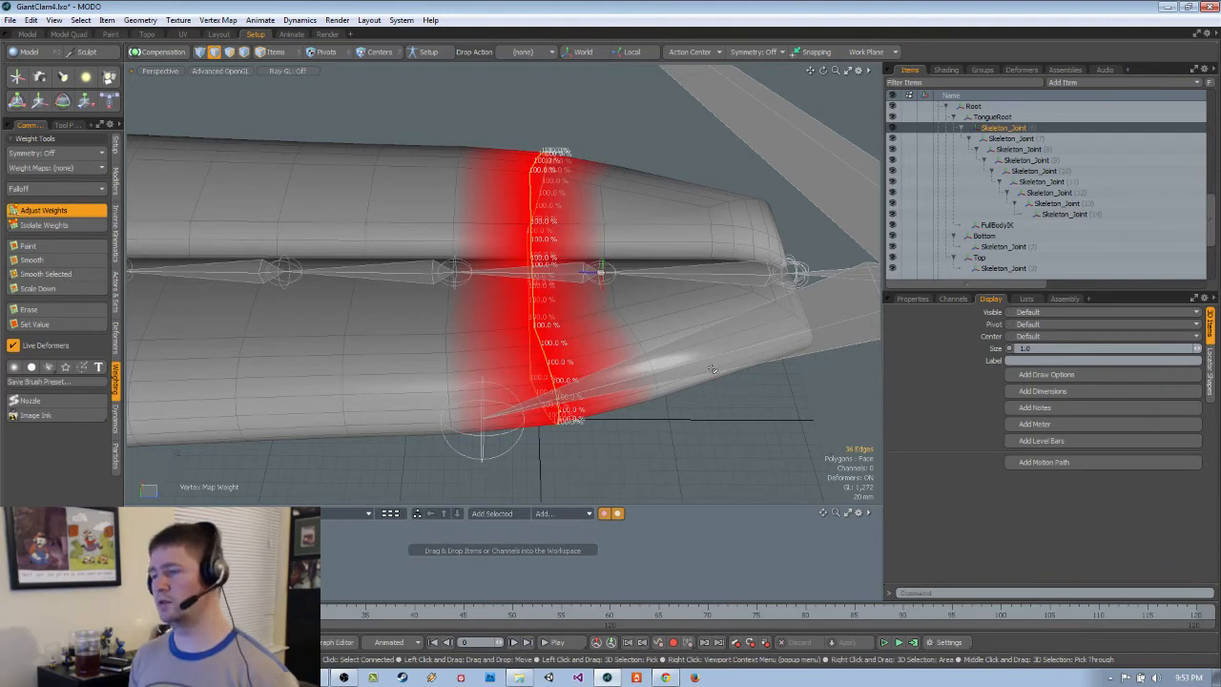
# Set the edge loop at the root end of Skeleton_Joint (6)'s bone to 50% weight
pyautogui.press('q')
pyautogui.doubleClick(601, 296)
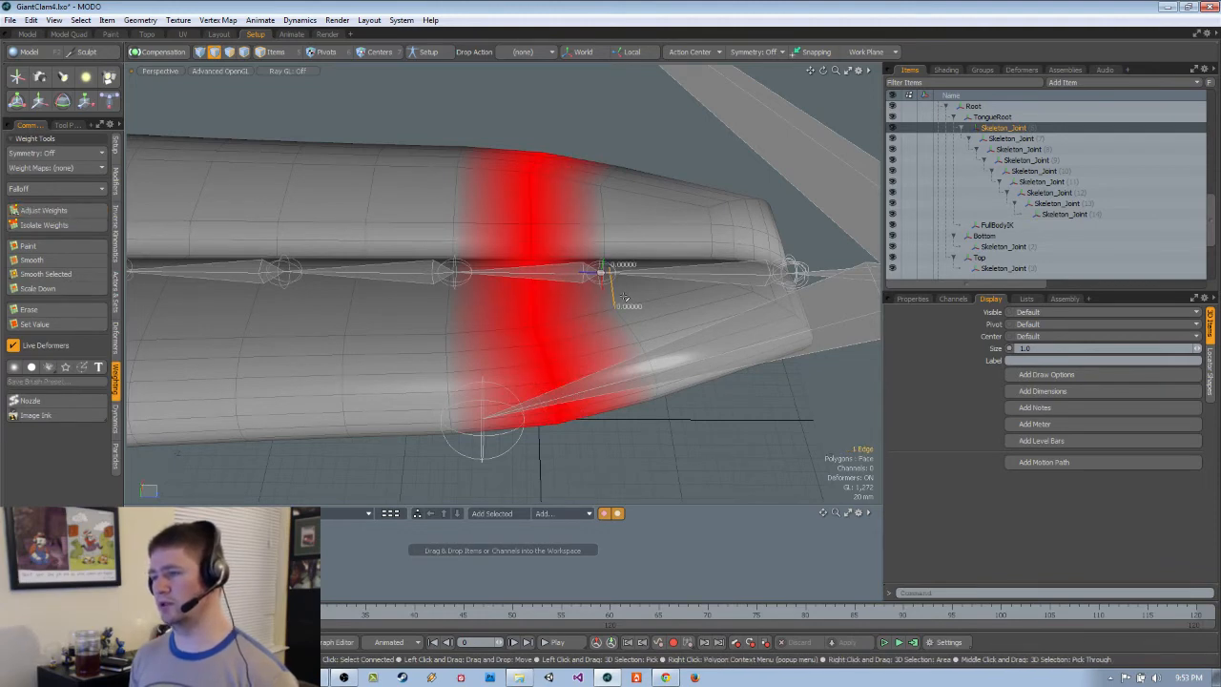
pyautogui.click(82, 211)
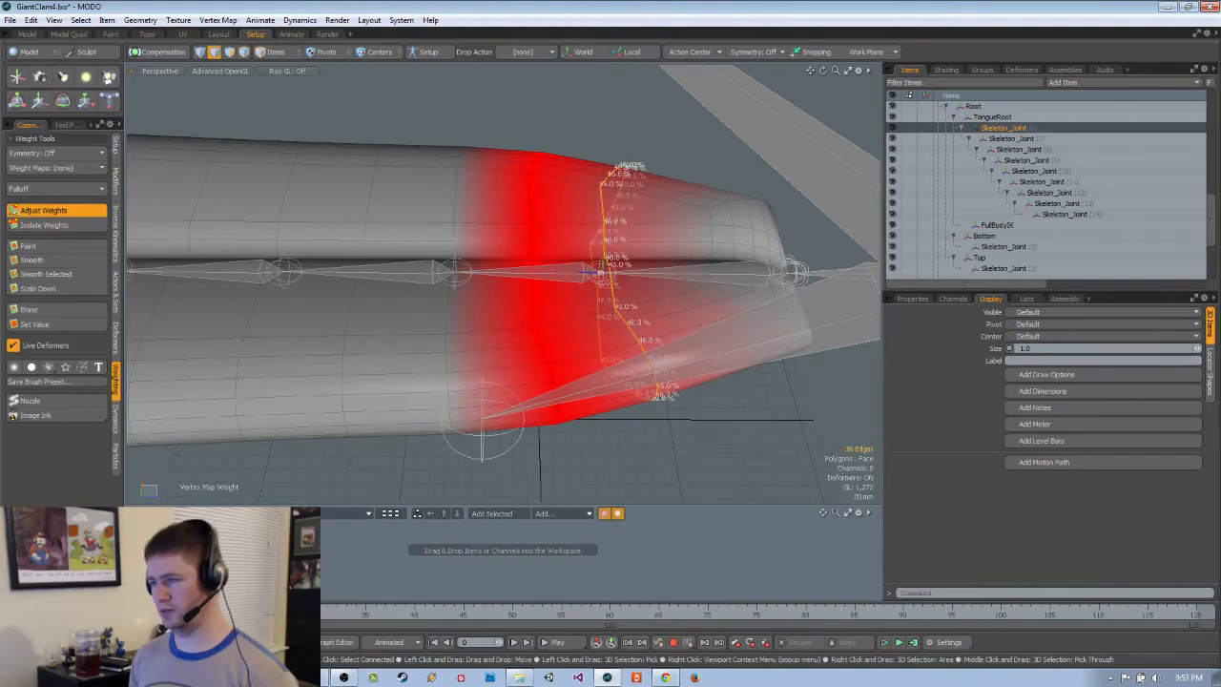
pyautogui.keyDown('alt'); pyautogui.moveTo(464, 193); pyautogui.dragTo(479, 184); pyautogui.keyUp('alt')
pyautogui.press('q')
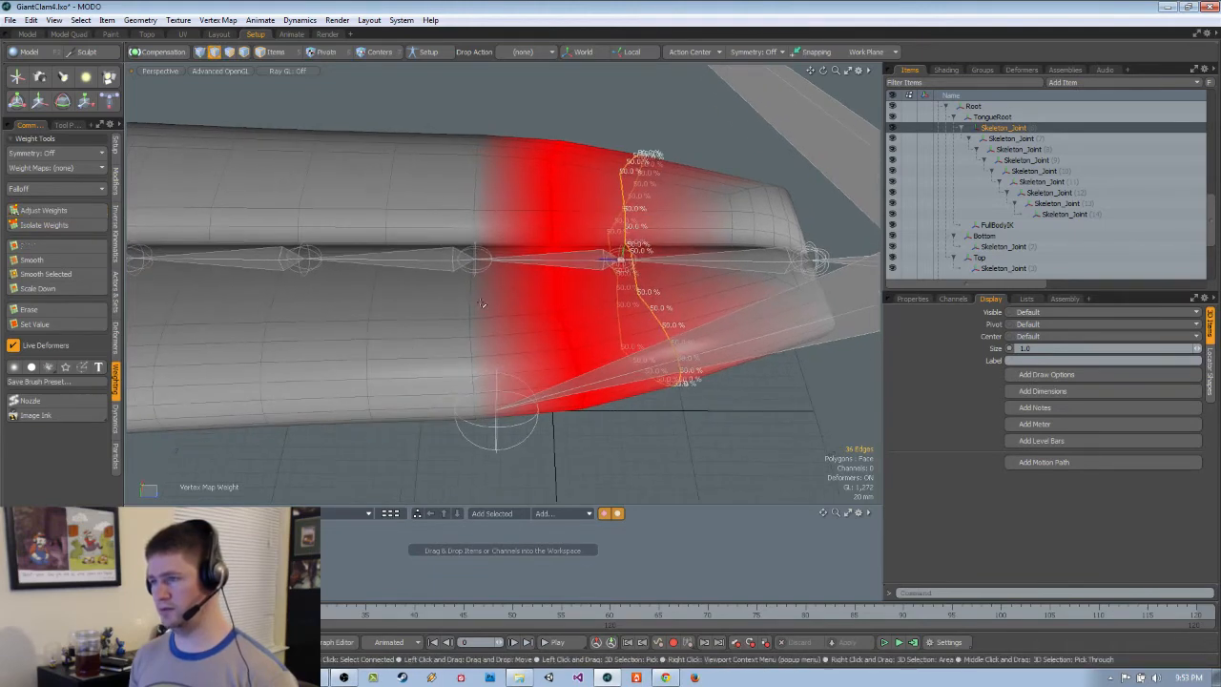
# Set the edge loop at the tip end of Skeleton_Joint (6)'s bone to 50% weight
pyautogui.doubleClick(473, 285)
pyautogui.click(61, 215)
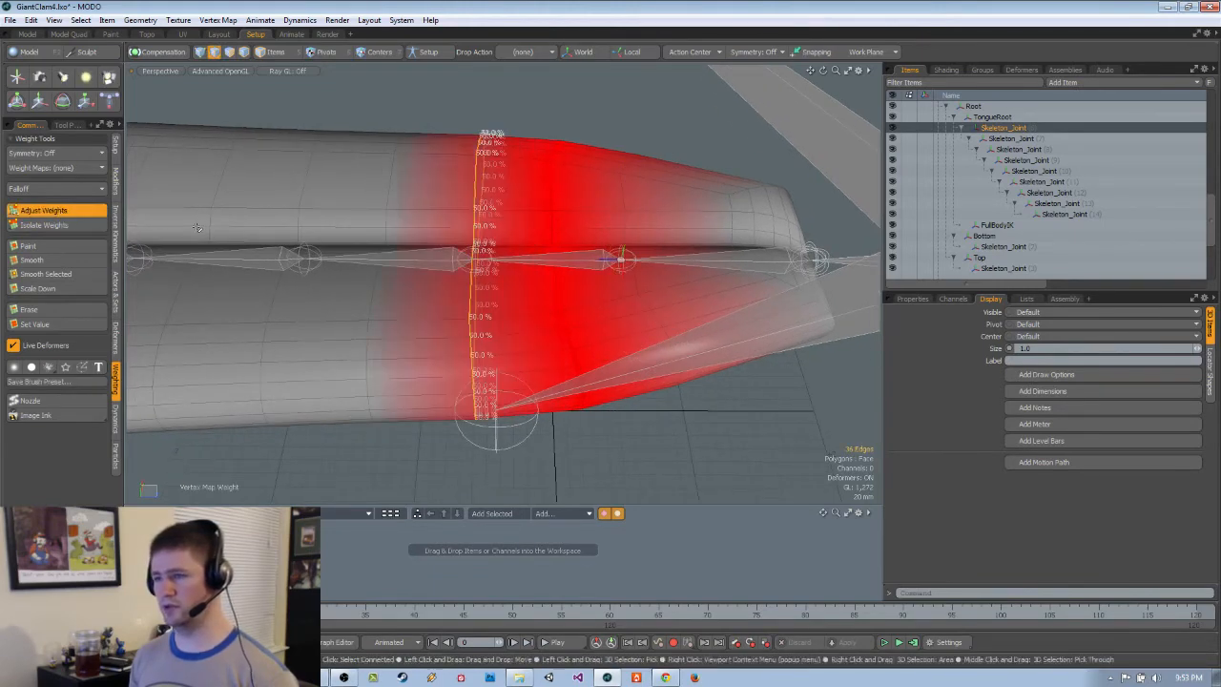
pyautogui.keyDown('alt'); pyautogui.moveTo(465, 243); pyautogui.dragTo(534, 307); pyautogui.keyUp('alt')
pyautogui.press('q')
# Select Skeleton_Joint (7) and give the edge loops at both ends of its bone a partial weight
pyautogui.press('5')
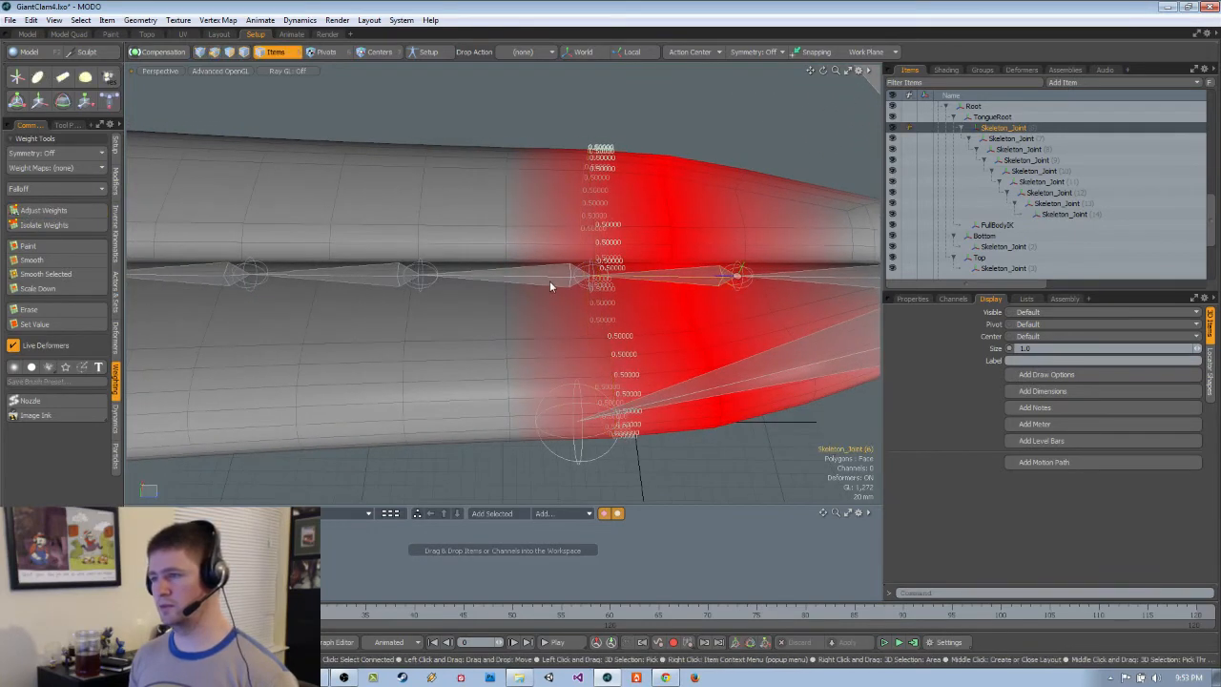
pyautogui.click(551, 278)
pyautogui.press('2')
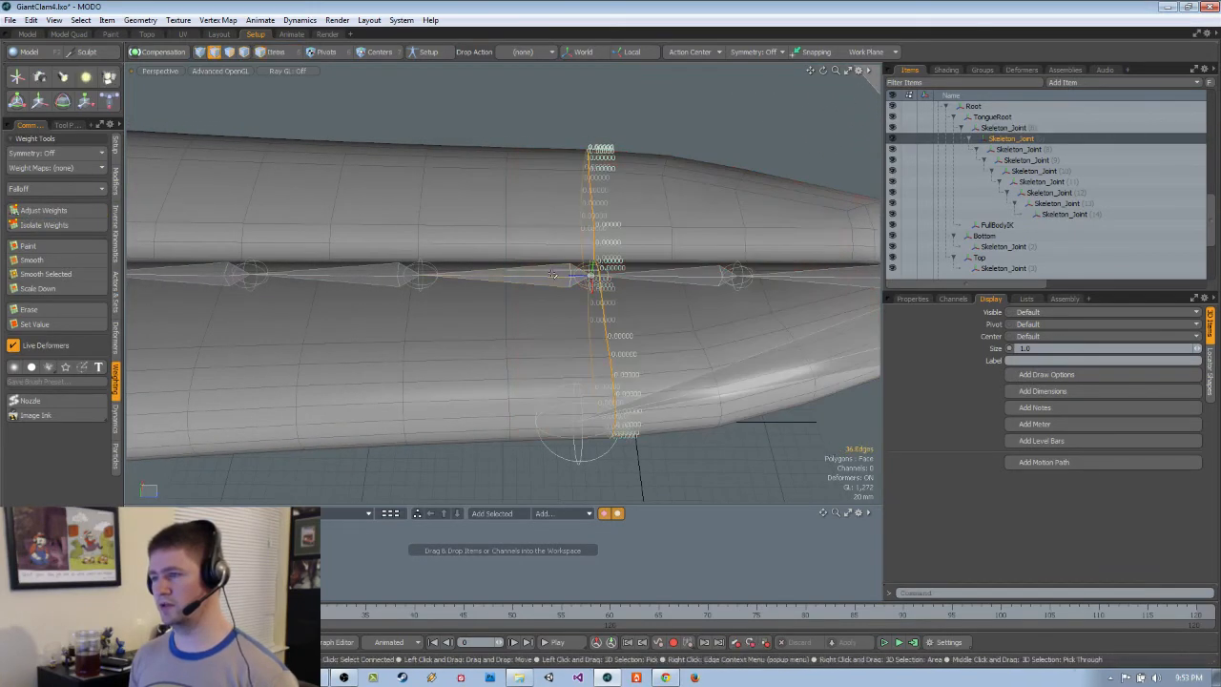
pyautogui.click(76, 209)
pyautogui.press('q')
pyautogui.click(428, 233)
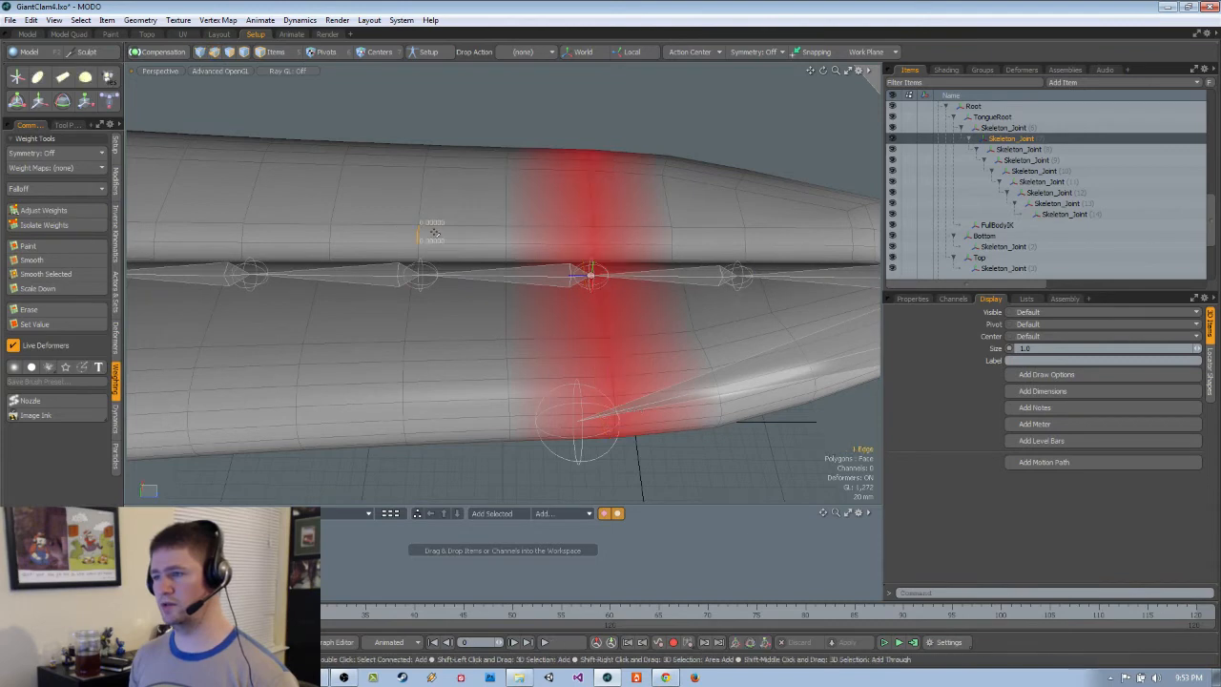
pyautogui.click(76, 210)
pyautogui.press('q')
# Set the edge loop around the middle of Skeleton_Joint (7)'s bone to 100% weight
pyautogui.doubleClick(507, 205)
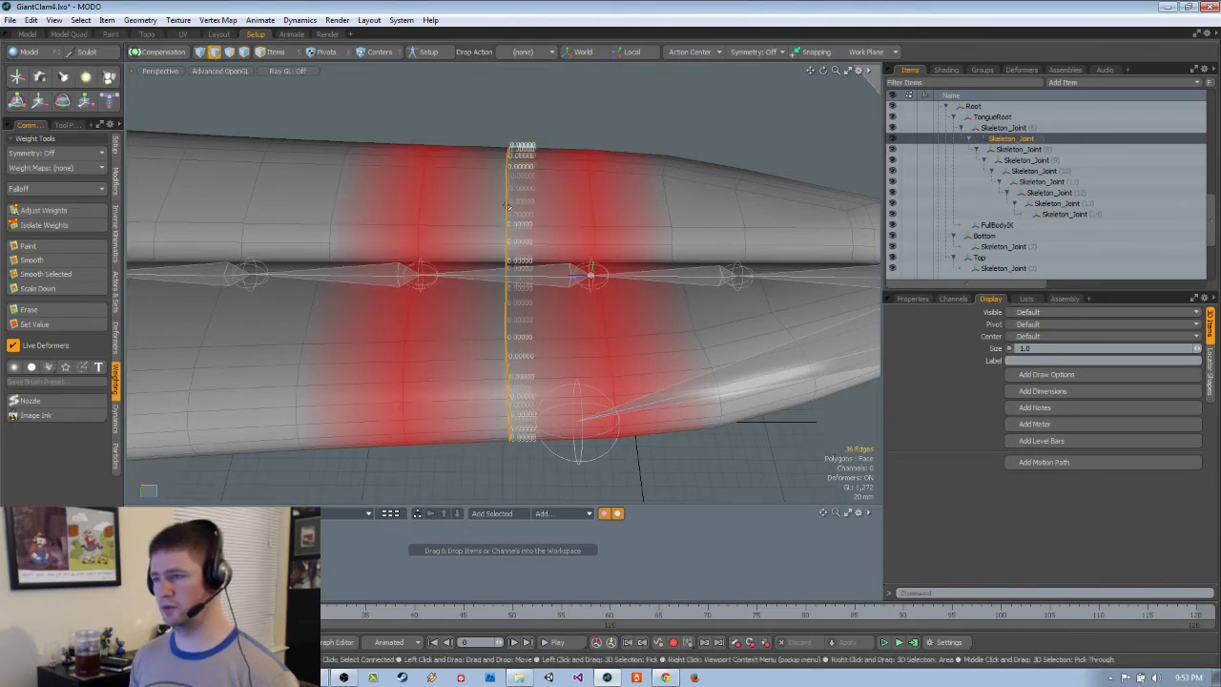
pyautogui.click(95, 212)
pyautogui.keyDown('alt'); pyautogui.keyDown('shift'); pyautogui.moveTo(485, 198); pyautogui.dragTo(597, 188); pyautogui.keyUp('shift'); pyautogui.keyUp('alt')
pyautogui.press('q')
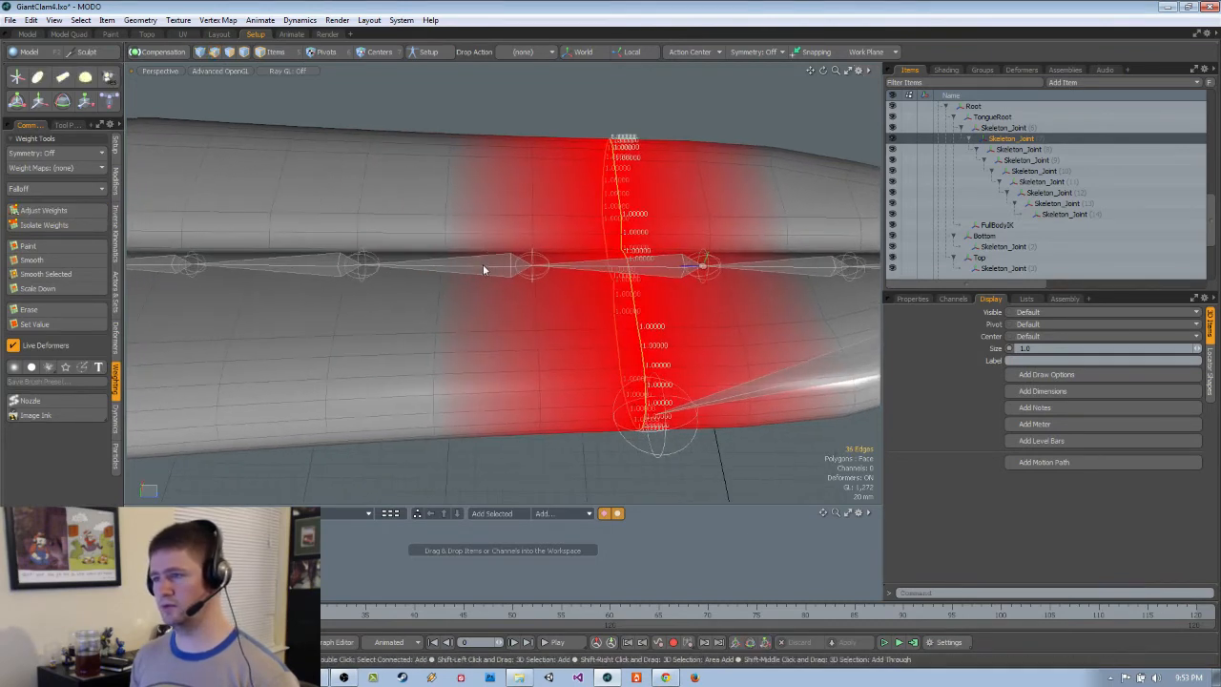
pyautogui.press('5')
pyautogui.keyDown('shift'); pyautogui.click(486, 265); pyautogui.keyUp('shift')
pyautogui.keyDown('alt'); pyautogui.keyDown('shift'); pyautogui.moveTo(487, 264); pyautogui.dragTo(513, 270); pyautogui.keyUp('shift'); pyautogui.keyUp('alt')
pyautogui.press('2')
pyautogui.doubleClick(474, 207)
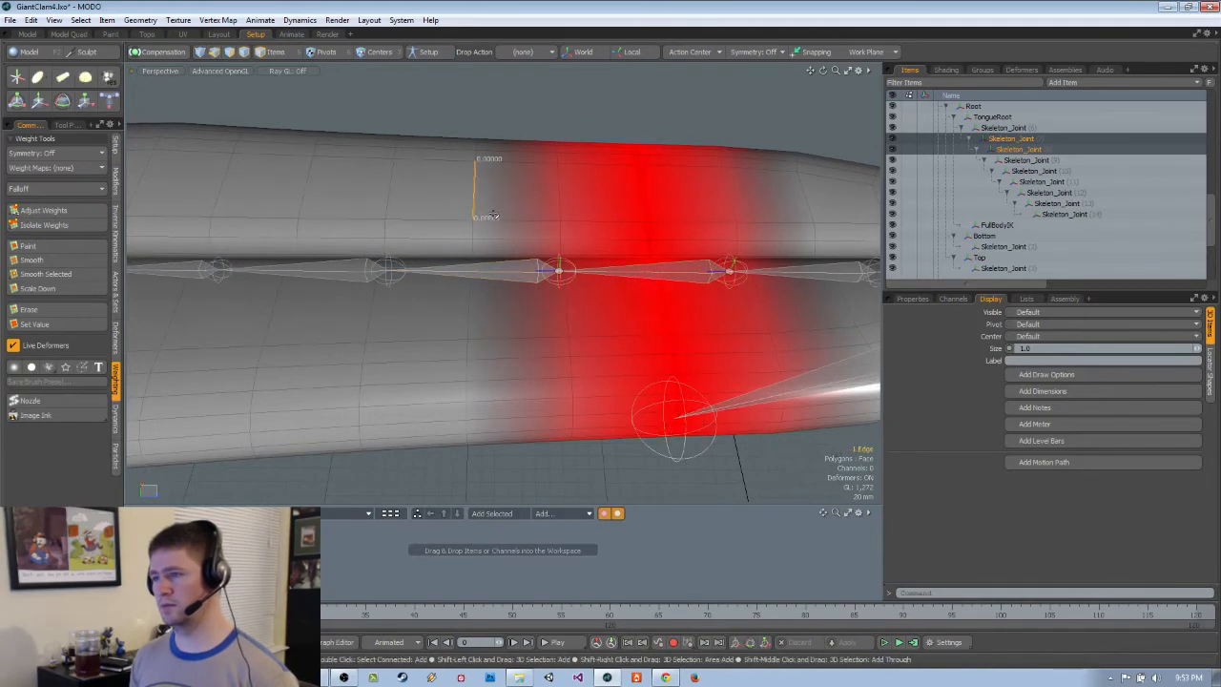
pyautogui.click(96, 212)
pyautogui.press('q')
pyautogui.click(567, 205)
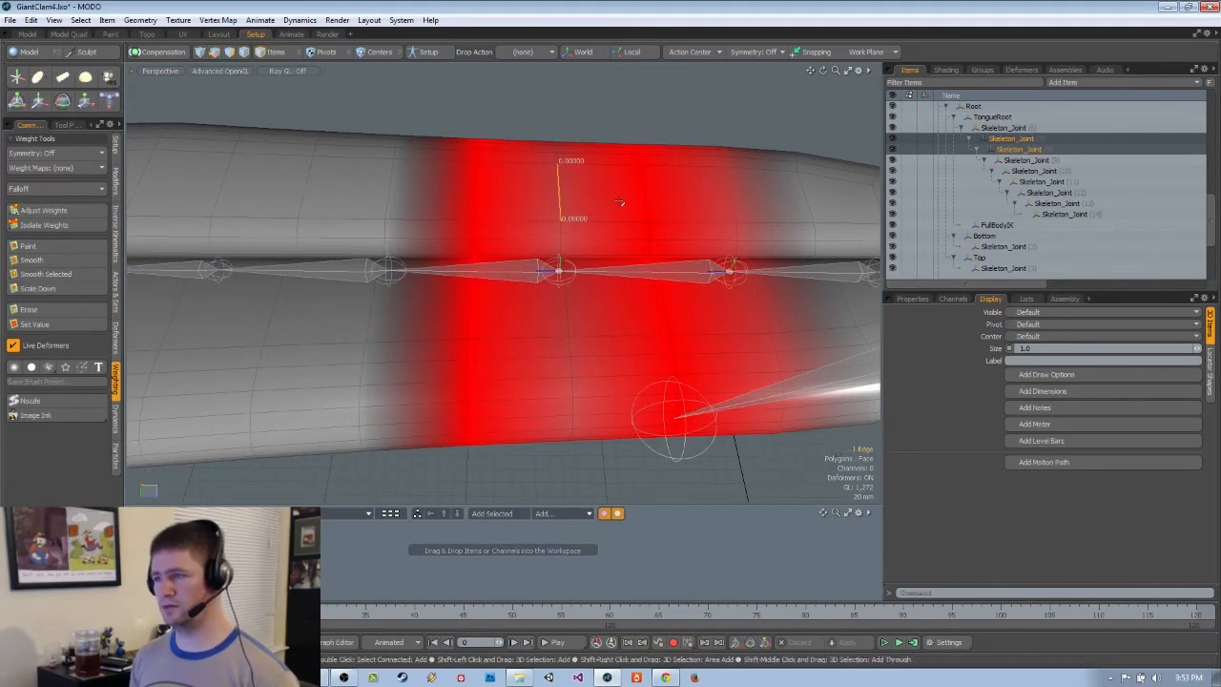
pyautogui.keyDown('alt'); pyautogui.keyDown('shift'); pyautogui.moveTo(660, 248); pyautogui.dragTo(621, 245); pyautogui.keyUp('shift'); pyautogui.keyUp('alt')
pyautogui.doubleClick(439, 196)
pyautogui.click(95, 212)
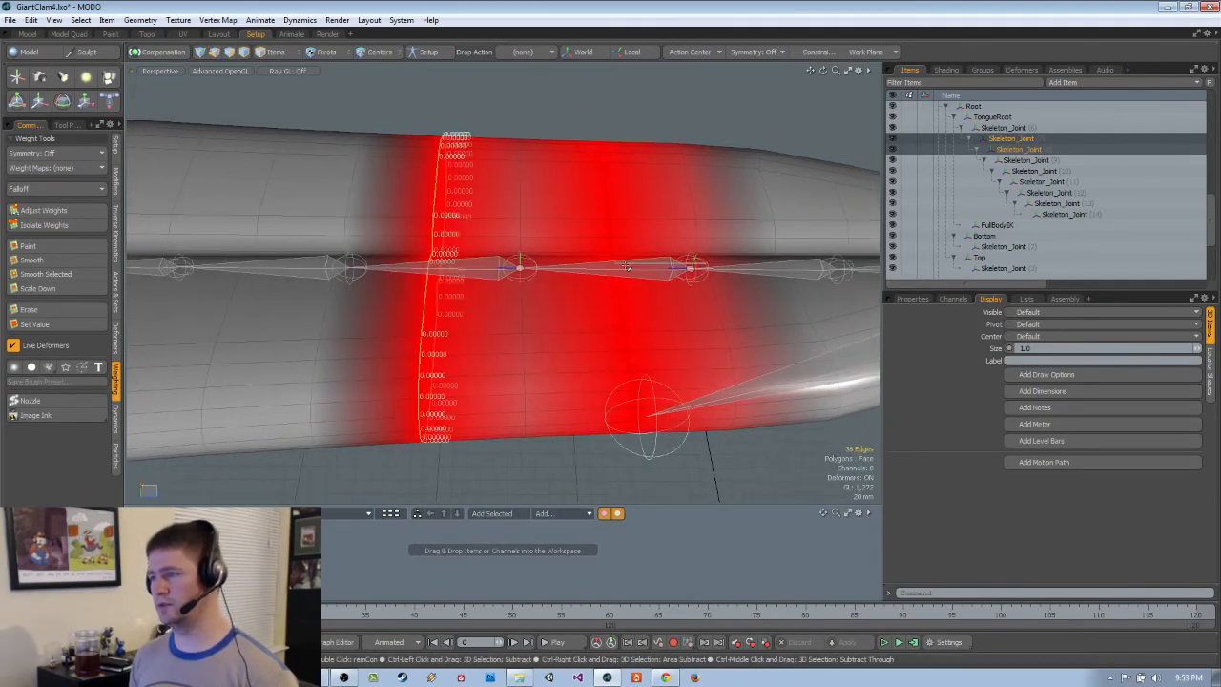
pyautogui.moveTo(704, 261); pyautogui.dragTo(662, 257)
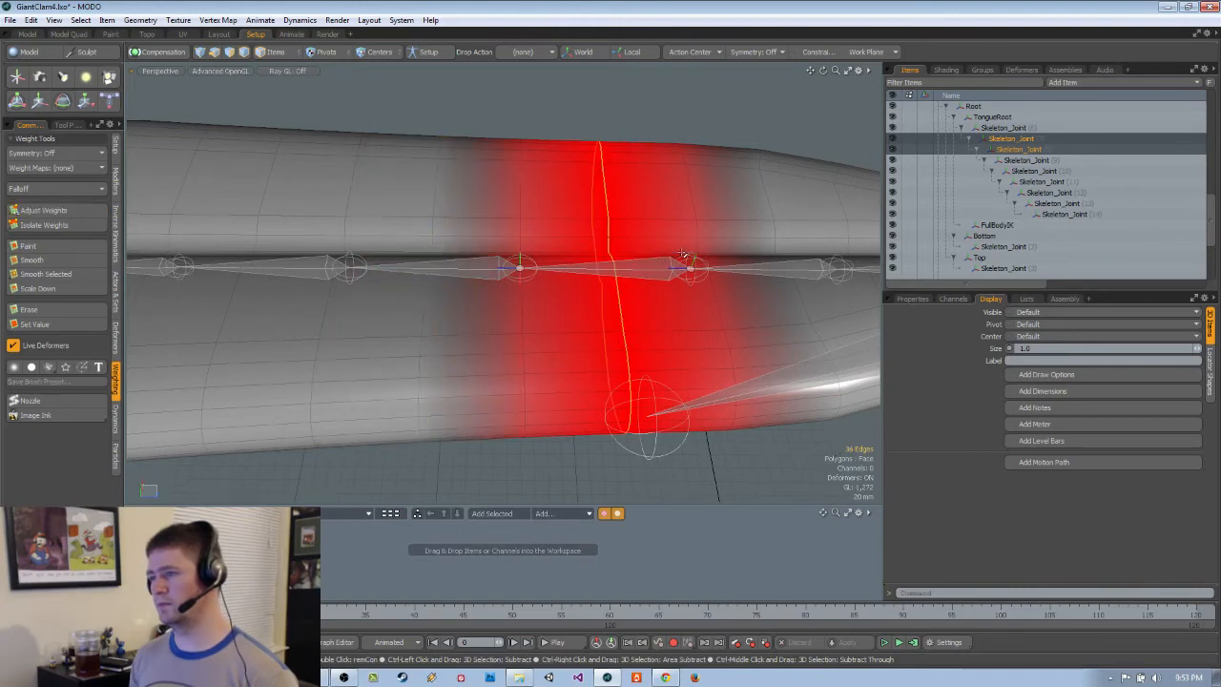
pyautogui.keyDown('alt'); pyautogui.keyDown('shift'); pyautogui.moveTo(670, 290); pyautogui.dragTo(643, 300); pyautogui.keyUp('shift'); pyautogui.keyUp('alt')
pyautogui.press('Escape')
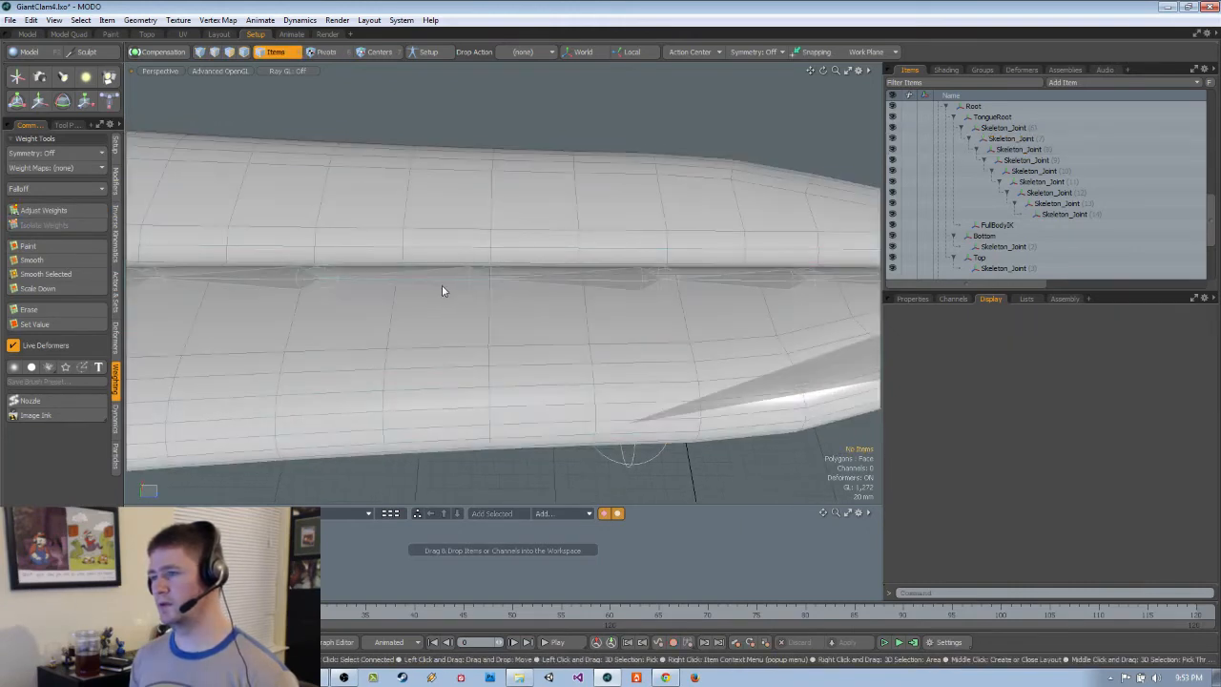
# Select Skeleton_Joint (8) and set the edge loop at the root end of its bone to 50% weight
pyautogui.click(599, 280)
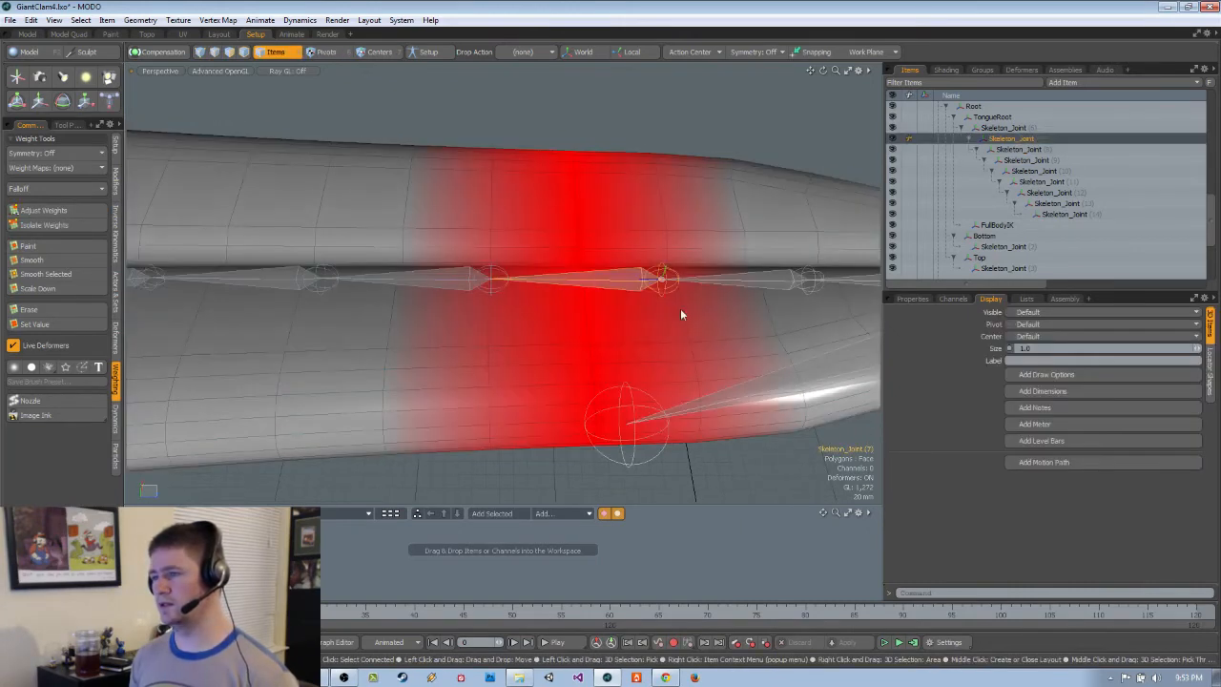
pyautogui.click(491, 279)
pyautogui.press('2')
pyautogui.click(521, 315)
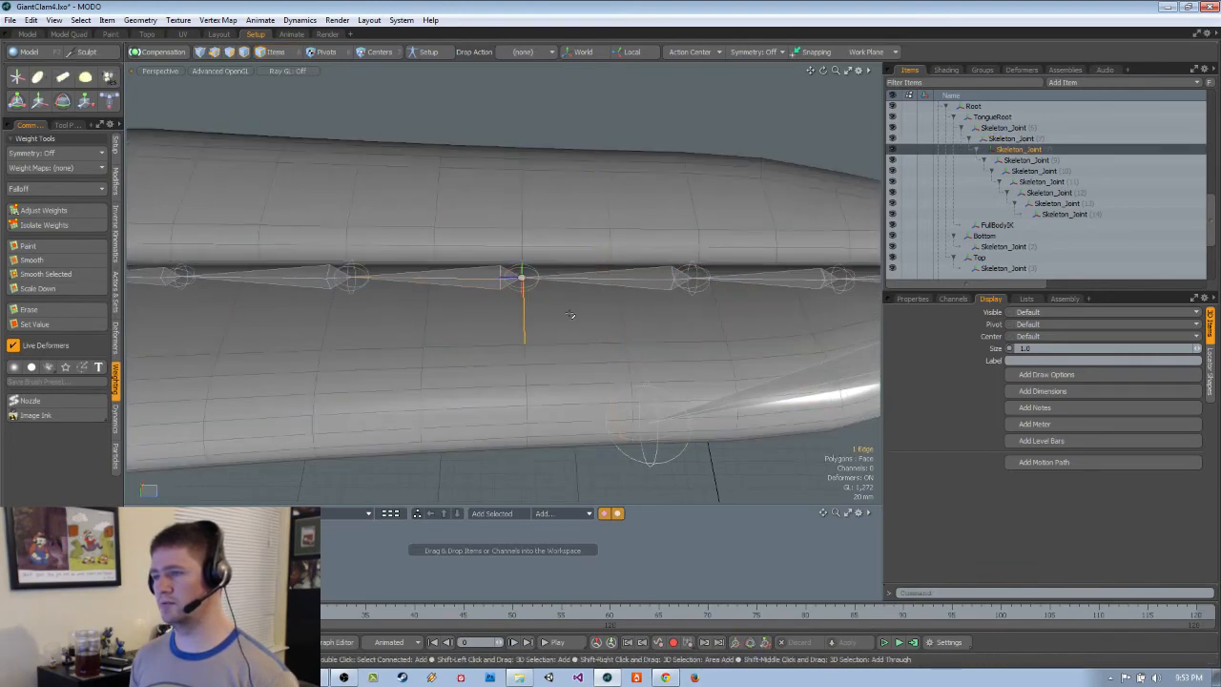
pyautogui.keyDown('alt'); pyautogui.keyDown('shift'); pyautogui.moveTo(570, 314); pyautogui.dragTo(639, 315); pyautogui.keyUp('shift'); pyautogui.keyUp('alt')
pyautogui.click(79, 210)
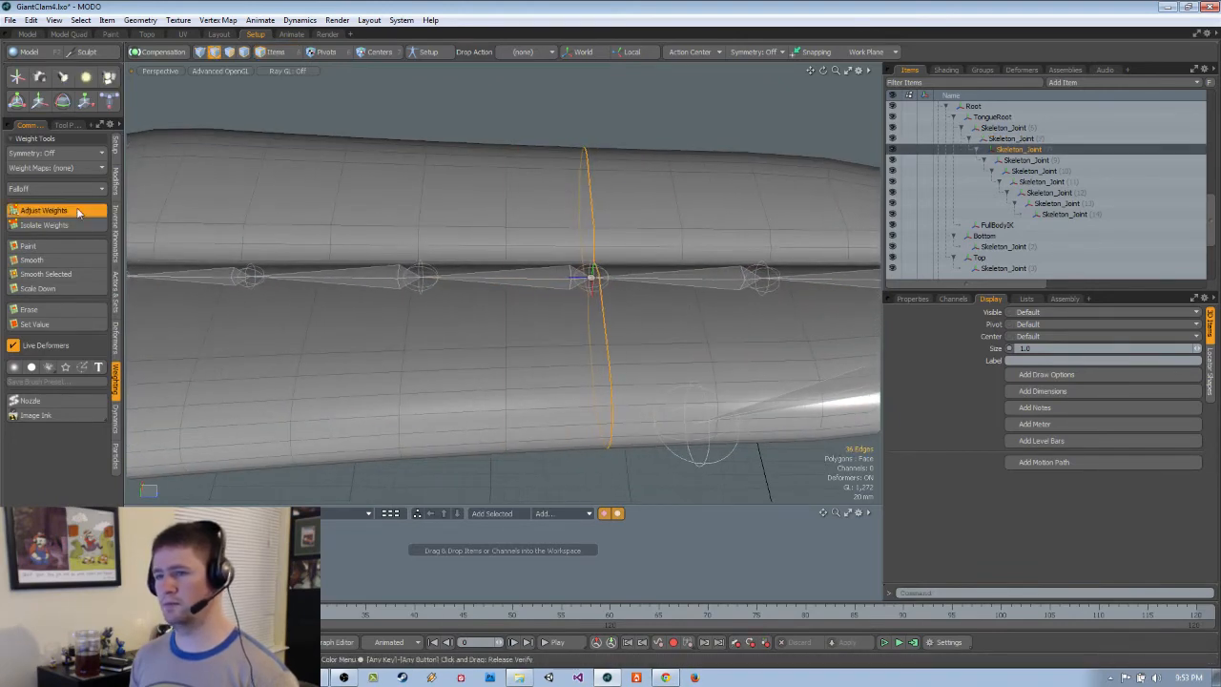
pyautogui.click(599, 264)
pyautogui.moveTo(591, 276); pyautogui.dragTo(577, 278)
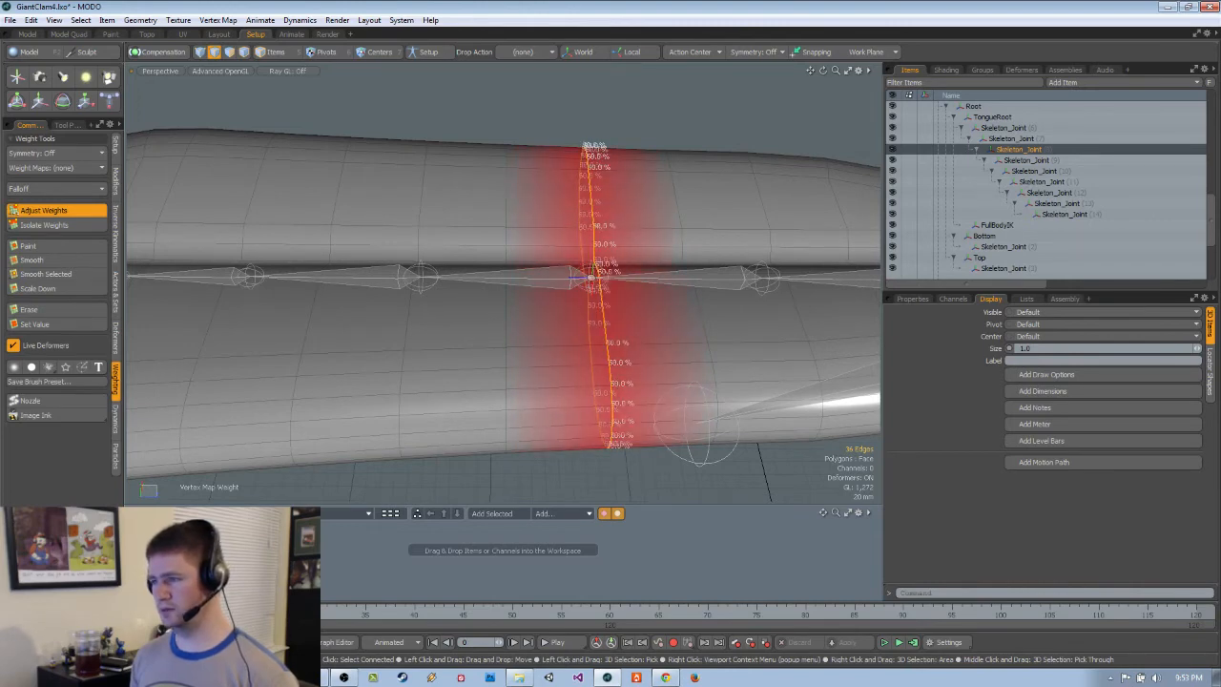
# Set the edge loop at the tip end of Skeleton_Joint (8)'s bone to 50% weight
pyautogui.press('q')
pyautogui.doubleClick(411, 314)
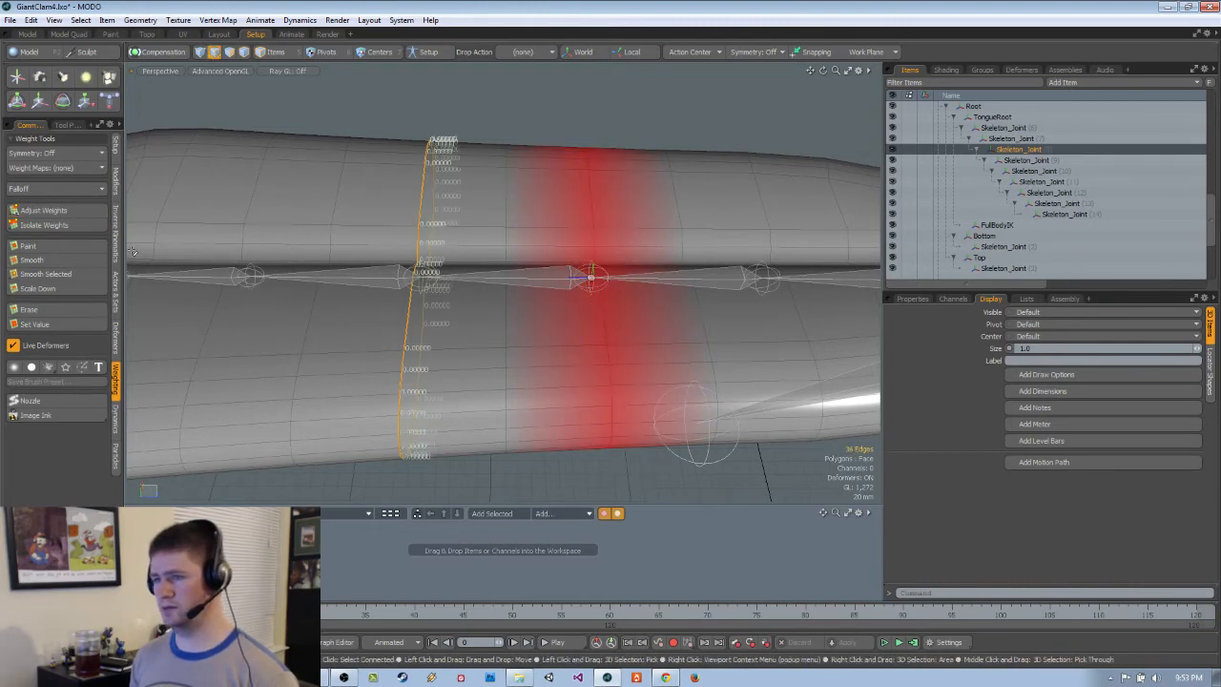
pyautogui.keyDown('shift'); pyautogui.click(89, 211); pyautogui.keyUp('shift')
pyautogui.press('q')
# Set the edge loop around the middle of Skeleton_Joint (8)'s bone to 100% weight
pyautogui.doubleClick(506, 307)
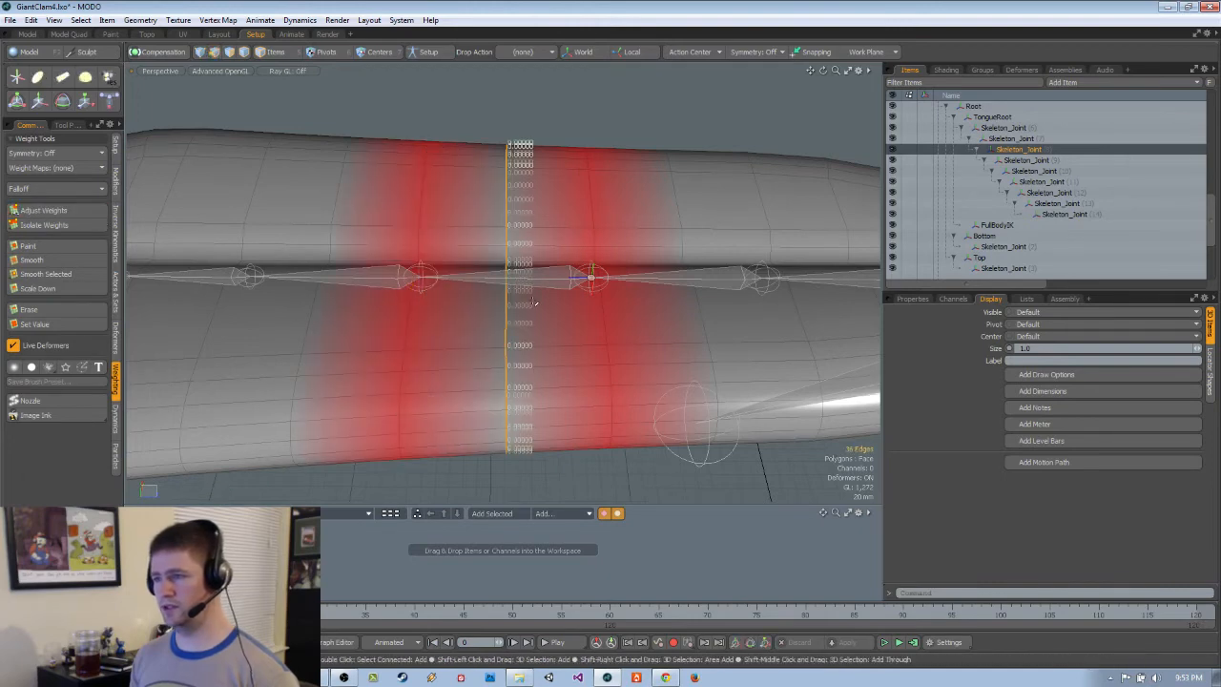
pyautogui.keyDown('shift'); pyautogui.click(70, 212); pyautogui.keyUp('shift')
pyautogui.keyDown('shift'); pyautogui.click(71, 212); pyautogui.keyUp('shift')
pyautogui.keyDown('alt'); pyautogui.keyDown('shift'); pyautogui.moveTo(499, 254); pyautogui.dragTo(601, 251); pyautogui.keyUp('shift'); pyautogui.keyUp('alt')
pyautogui.press('q')
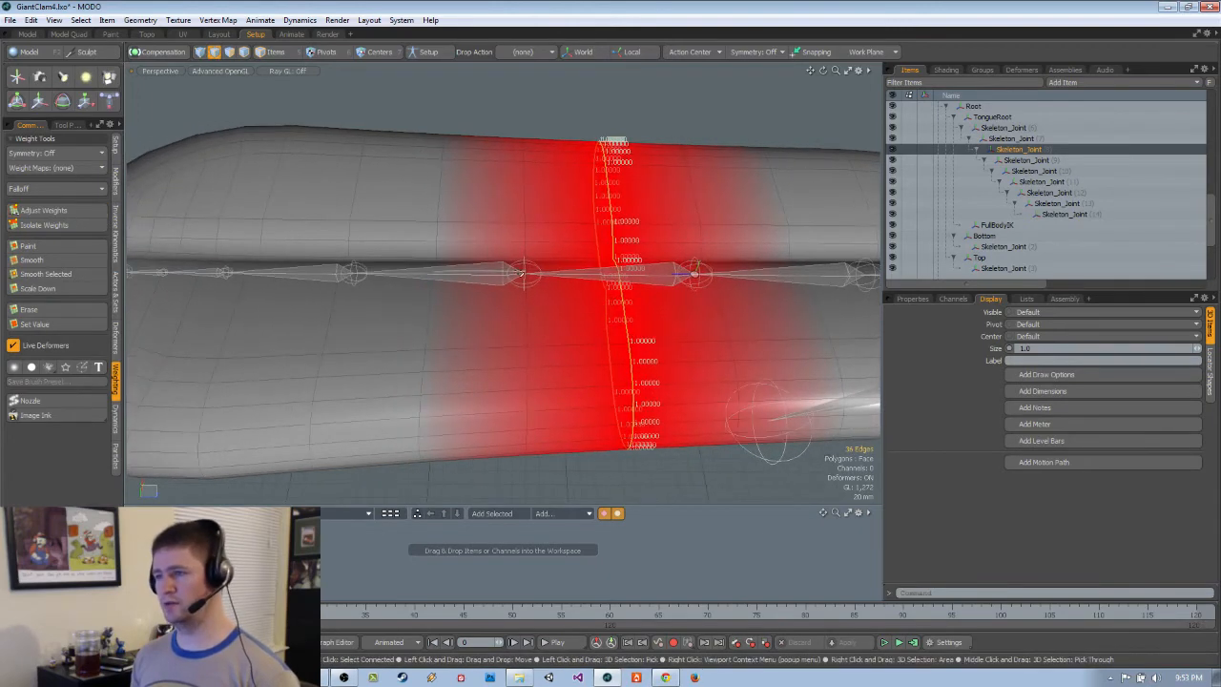
# Select Skeleton_Joint (9) and set the edge loop around the middle of its bone to 100% weight
pyautogui.press('5')
pyautogui.click(491, 280)
pyautogui.keyDown('alt'); pyautogui.keyDown('shift'); pyautogui.moveTo(499, 306); pyautogui.dragTo(524, 305); pyautogui.keyUp('shift'); pyautogui.keyUp('alt')
pyautogui.press('2')
pyautogui.doubleClick(458, 321)
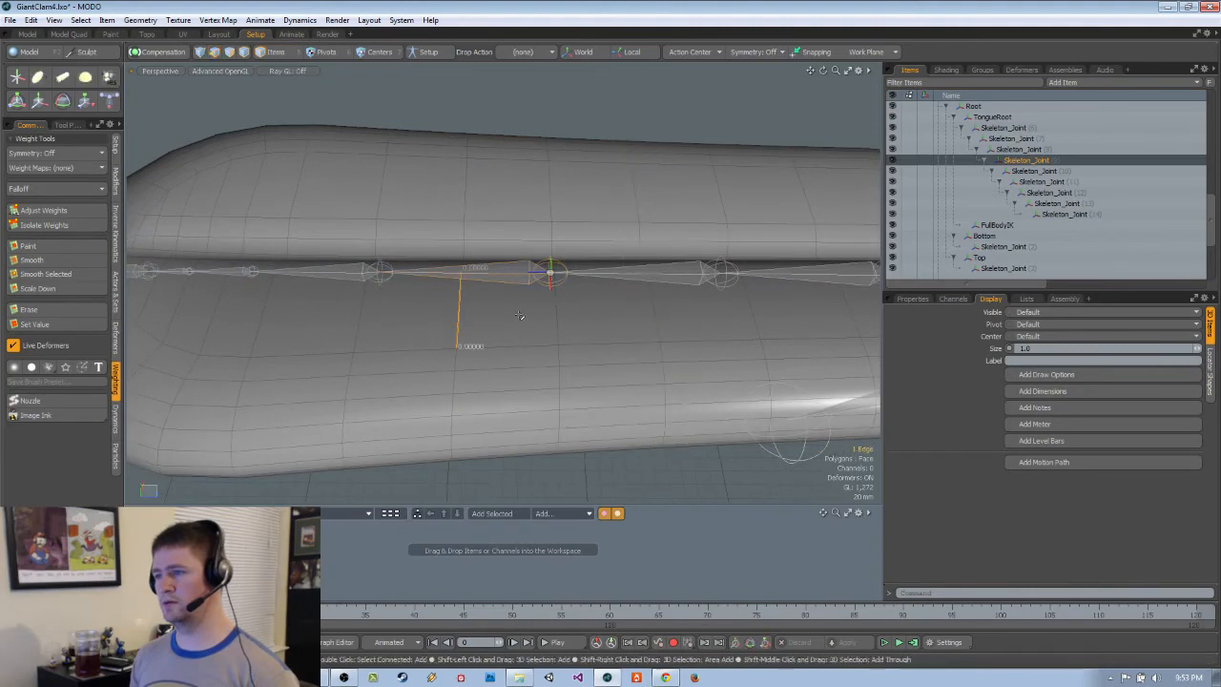
pyautogui.keyDown('shift'); pyautogui.click(78, 210); pyautogui.keyUp('shift')
pyautogui.press('q')
# Set the edge loop at the root end of Skeleton_Joint (9)'s bone to 50% weight
pyautogui.doubleClick(549, 189)
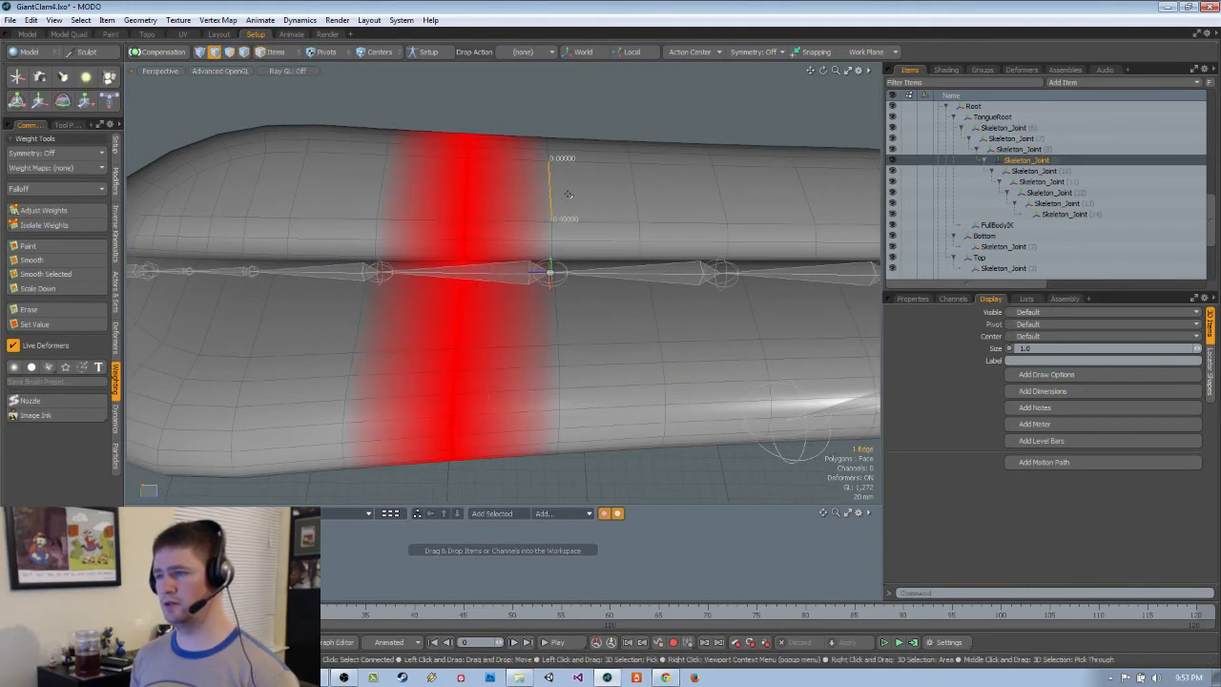
pyautogui.keyDown('shift'); pyautogui.click(94, 212); pyautogui.keyUp('shift')
pyautogui.moveTo(410, 277); pyautogui.dragTo(376, 277)
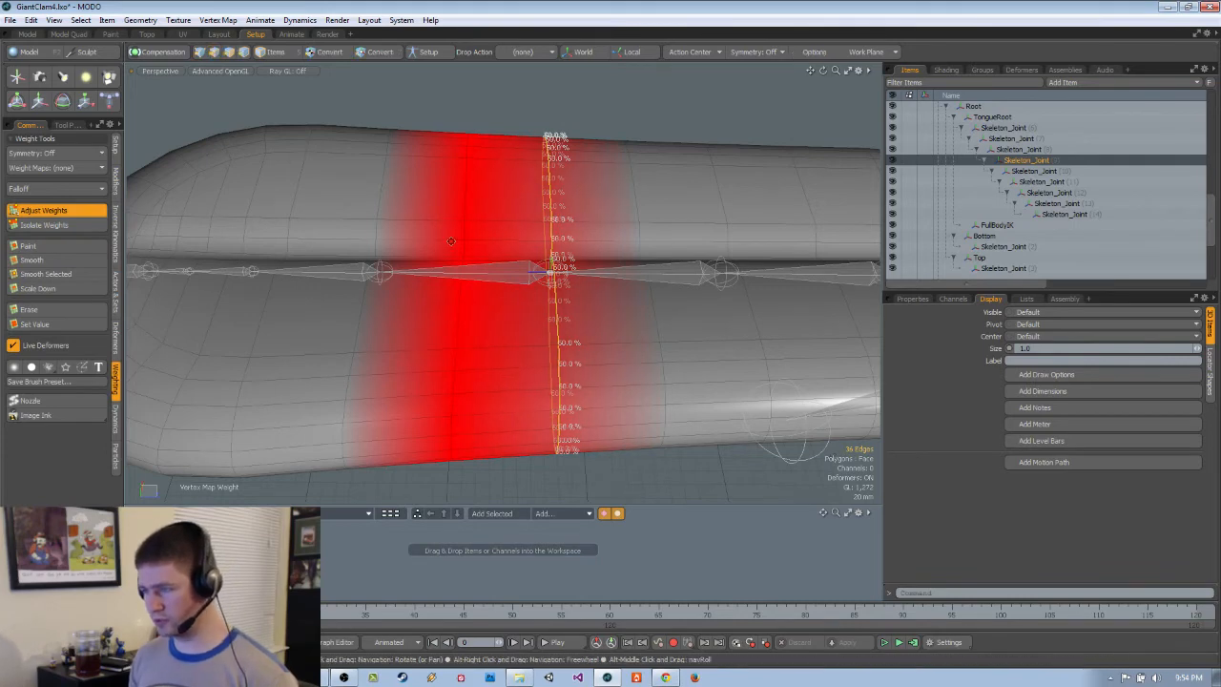
pyautogui.press('q')
# Set the edge loop at the tip end of Skeleton_Joint (9)'s bone to 50% weight
pyautogui.keyDown('alt'); pyautogui.keyDown('shift'); pyautogui.moveTo(431, 236); pyautogui.dragTo(503, 212); pyautogui.keyUp('shift'); pyautogui.keyUp('alt')
pyautogui.doubleClick(402, 203)
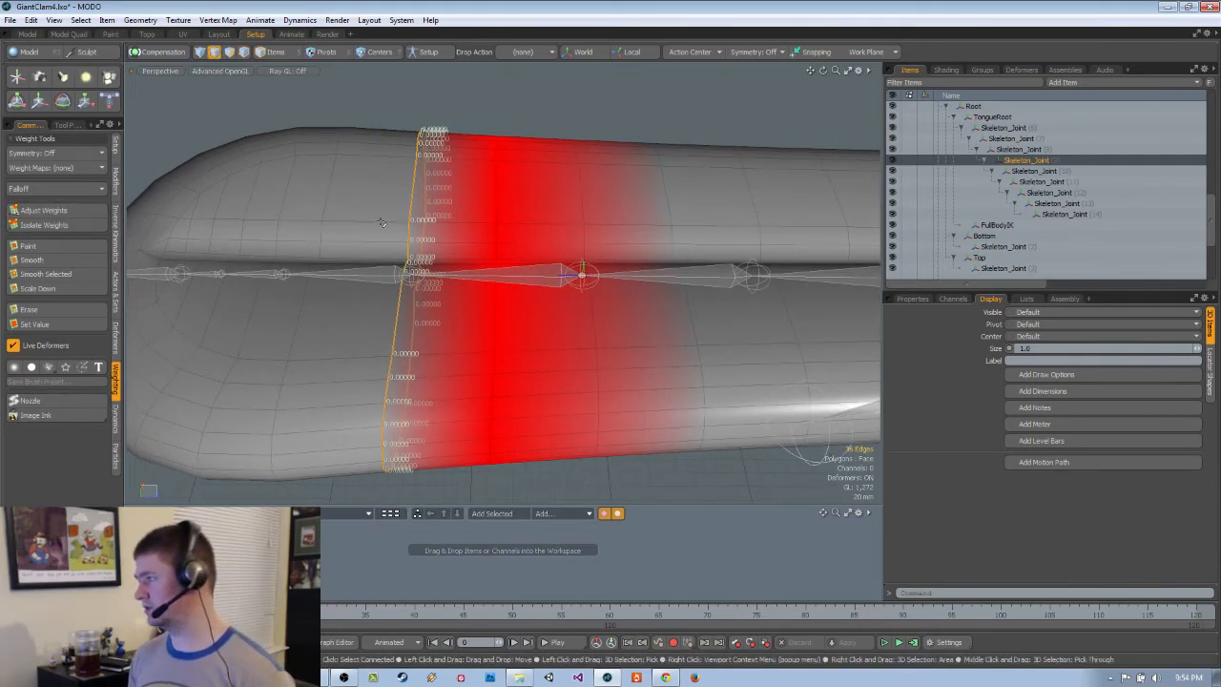
pyautogui.click(45, 210)
pyautogui.keyDown('alt'); pyautogui.keyDown('shift'); pyautogui.moveTo(494, 242); pyautogui.dragTo(581, 243); pyautogui.keyUp('shift'); pyautogui.keyUp('alt')
pyautogui.press('q')
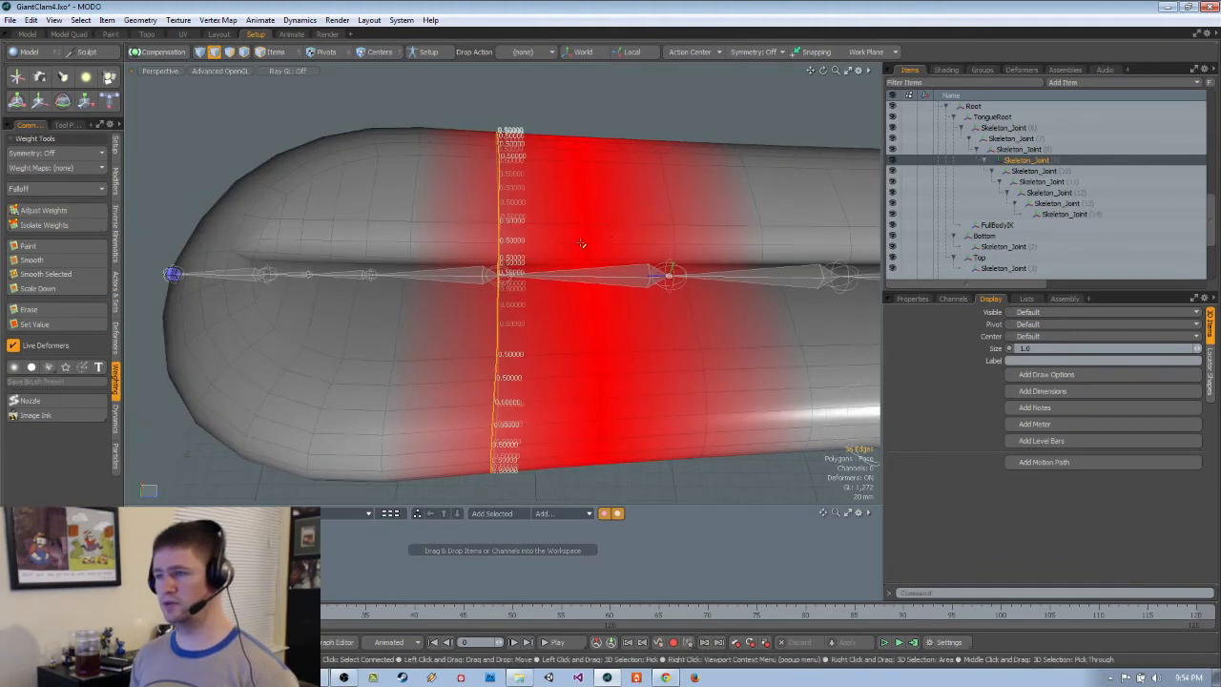
# Select Skeleton_Joint (10) and set the edge loop at the root end of its bone to 50% weight
pyautogui.click(469, 278)
pyautogui.keyDown('alt'); pyautogui.keyDown('shift'); pyautogui.moveTo(469, 277); pyautogui.dragTo(573, 281); pyautogui.keyUp('shift'); pyautogui.keyUp('alt')
pyautogui.click(495, 309)
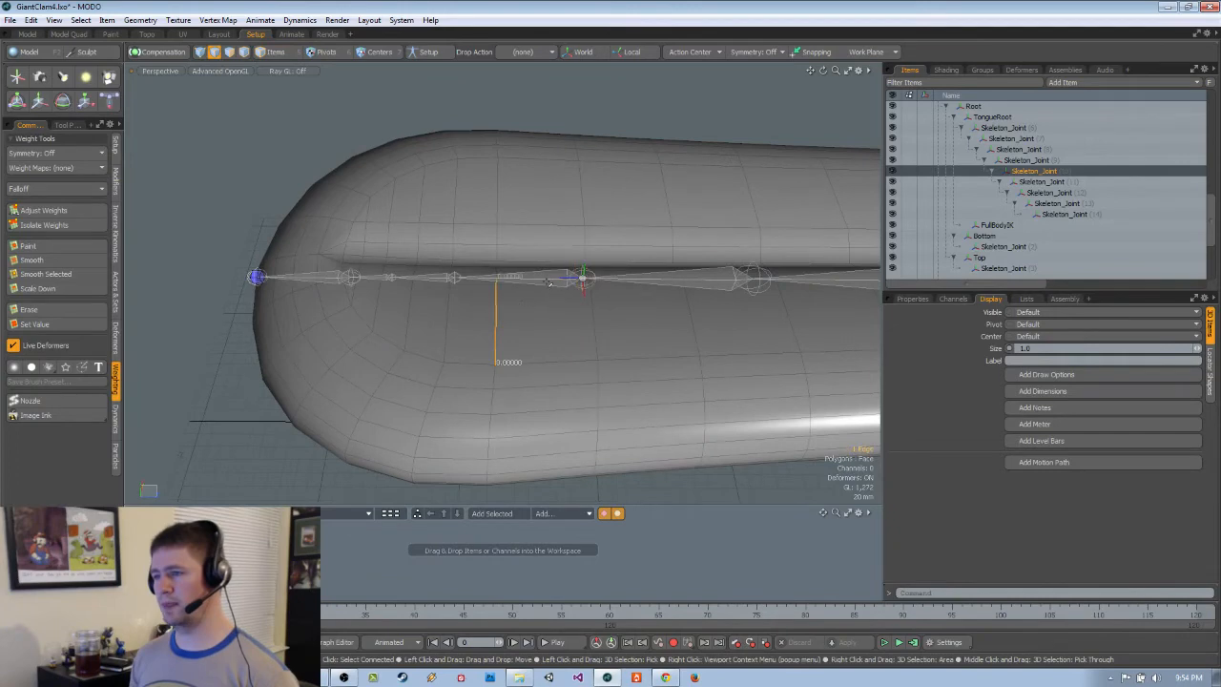
pyautogui.press('5')
pyautogui.press('2')
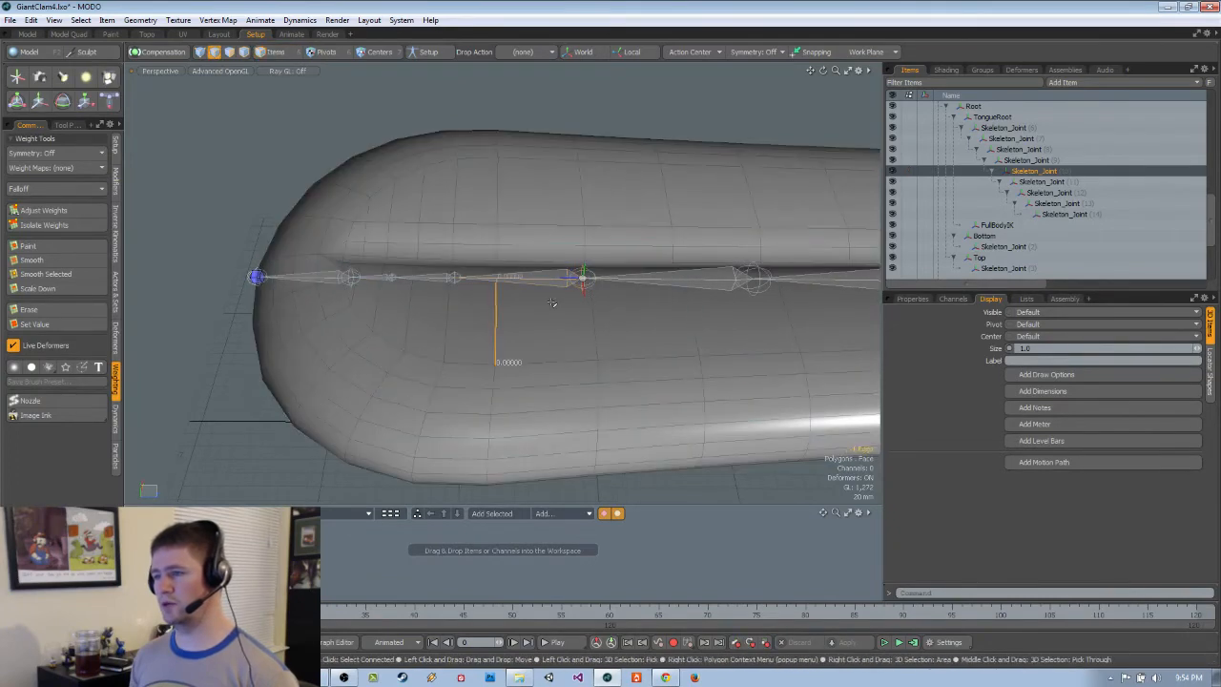
pyautogui.click(593, 313)
pyautogui.press('l')
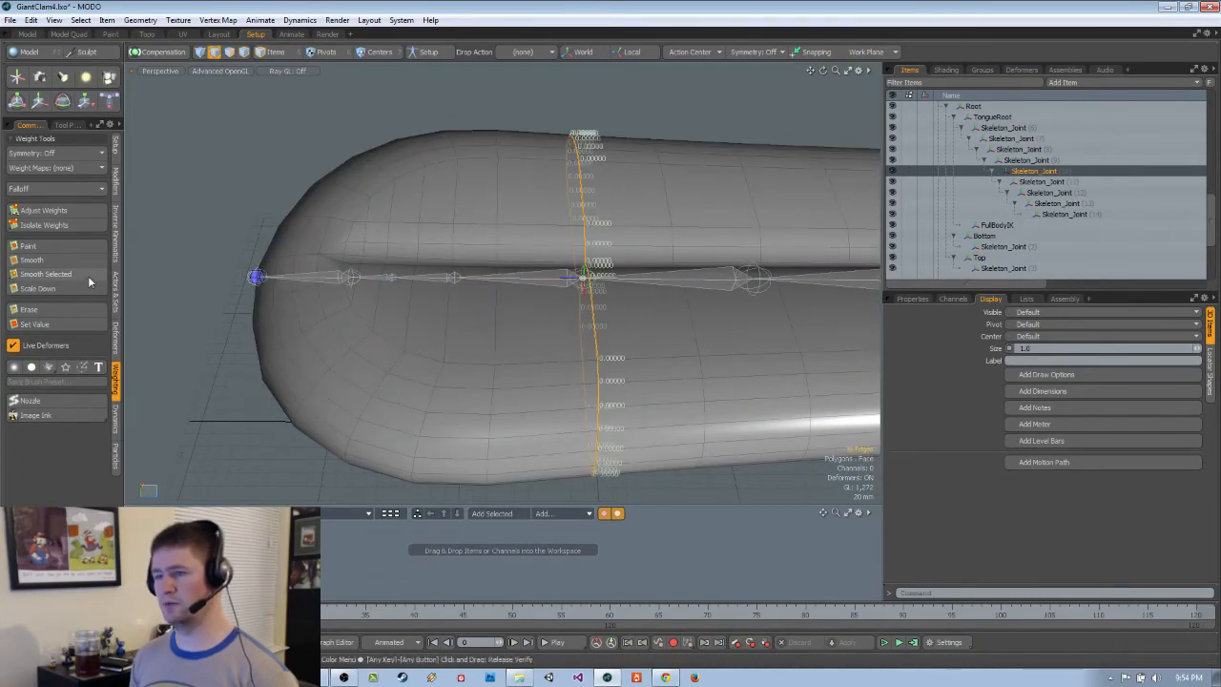
pyautogui.click(77, 212)
pyautogui.press('q')
# Set the edge loop at the tip end of Skeleton_Joint (10)'s bone to 50% weight
pyautogui.doubleClick(462, 306)
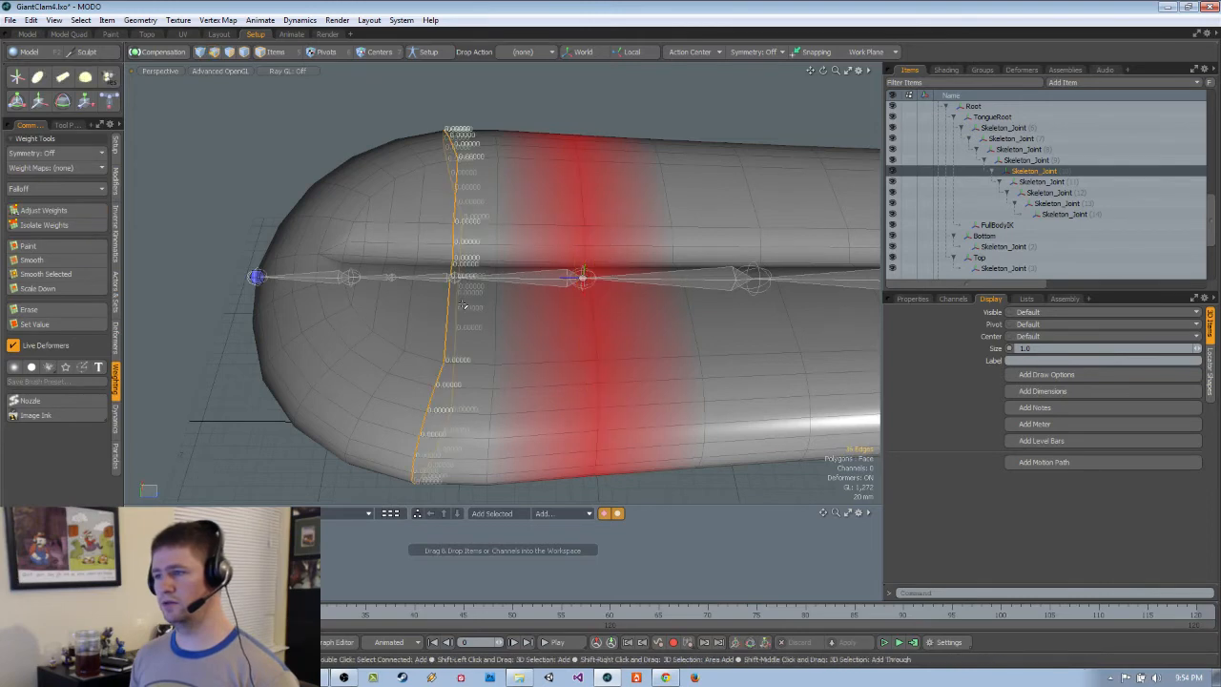
pyautogui.click(78, 212)
pyautogui.press('q')
# Set the edge loop around the middle of Skeleton_Joint (10)'s bone to 100% weight
pyautogui.click(492, 314)
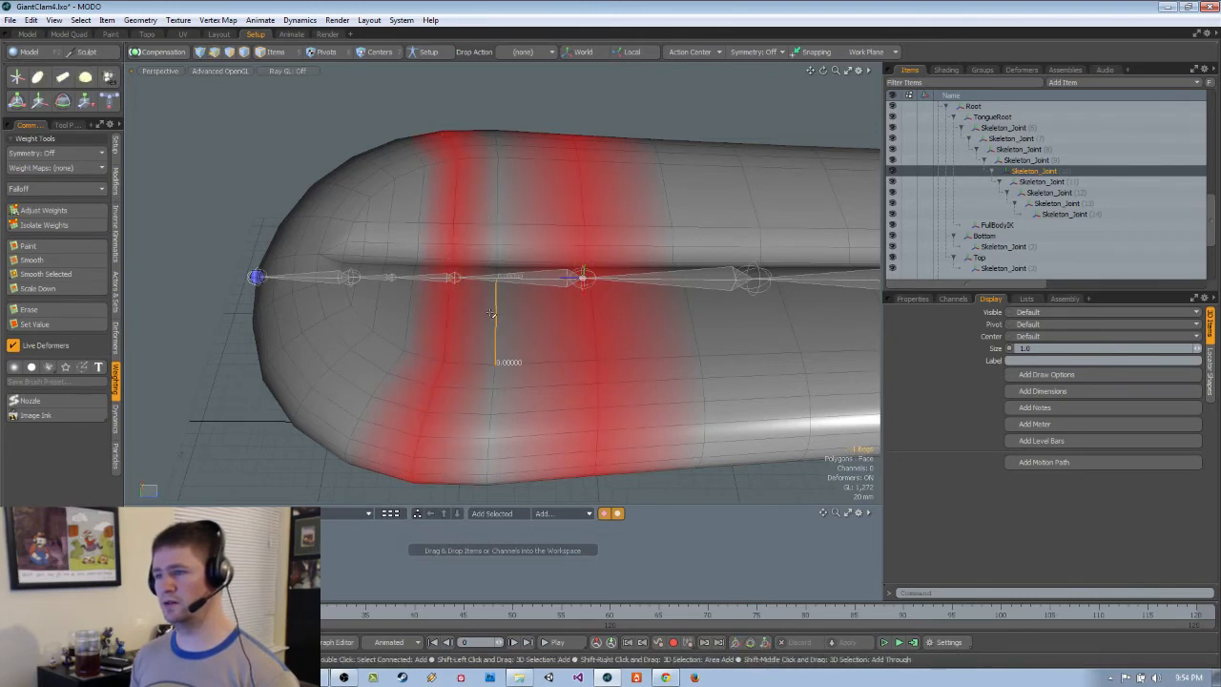
pyautogui.press('Escape')
pyautogui.doubleClick(497, 325)
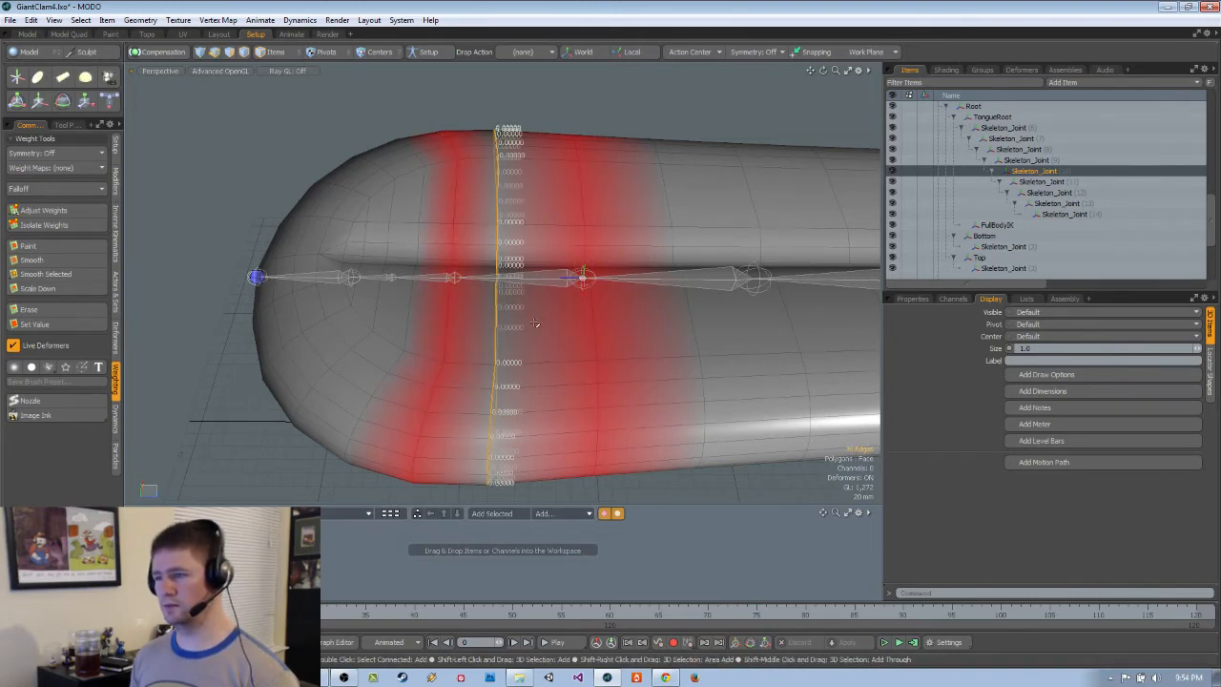
pyautogui.click(77, 211)
pyautogui.moveTo(429, 265)
pyautogui.keyDown('alt'); pyautogui.mouseDown()
pyautogui.moveTo(548, 283)
pyautogui.moveTo(546, 307)
pyautogui.moveTo(573, 302)
pyautogui.mouseUp(); pyautogui.keyUp('alt')
pyautogui.press('q')
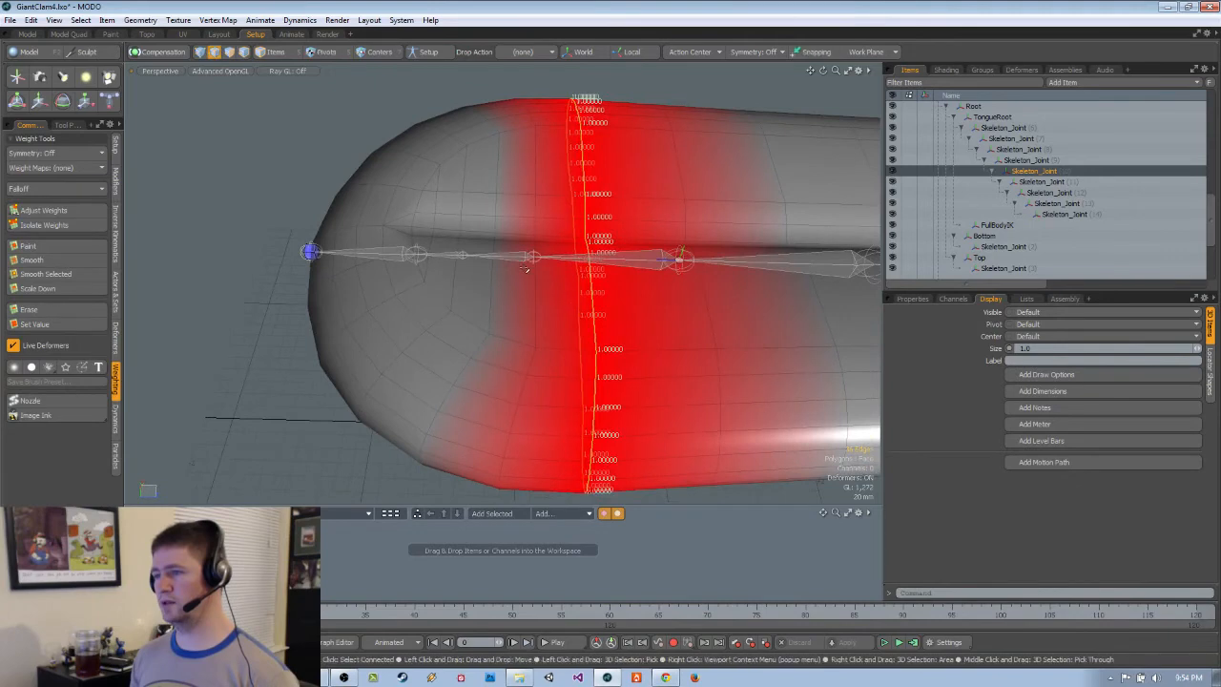
# Select Skeleton_Joint (11) and set the edge loop around the middle of its bone to 100% weight
pyautogui.click(520, 270)
pyautogui.press('2')
pyautogui.click(494, 290)
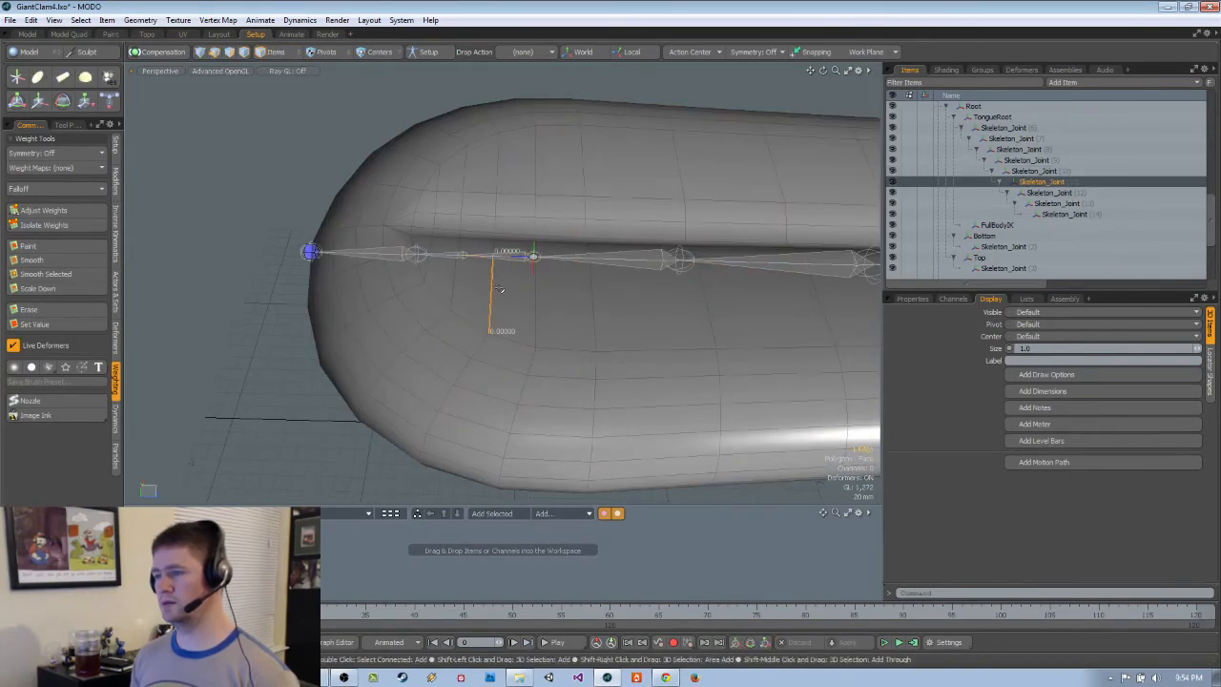
pyautogui.press('l')
pyautogui.click(59, 215)
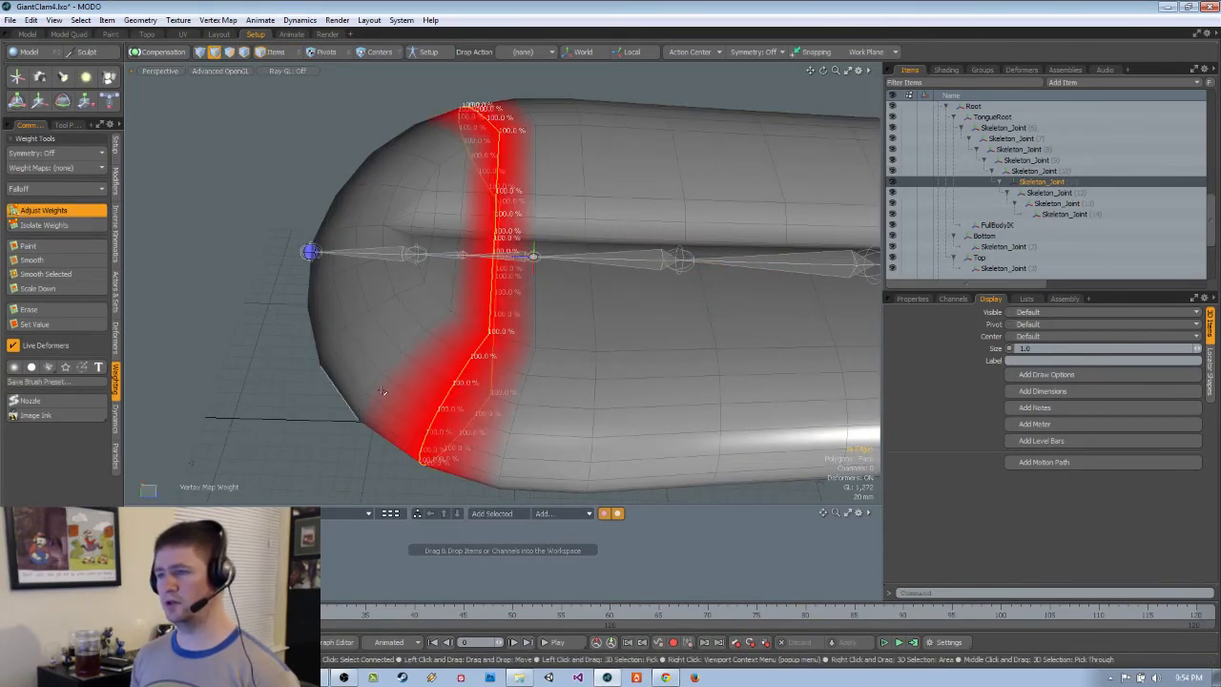
# Set the edge loops at the root and tip ends of Skeleton_Joint (11)'s bone to 50% weight
pyautogui.press('Right')
pyautogui.click(90, 214)
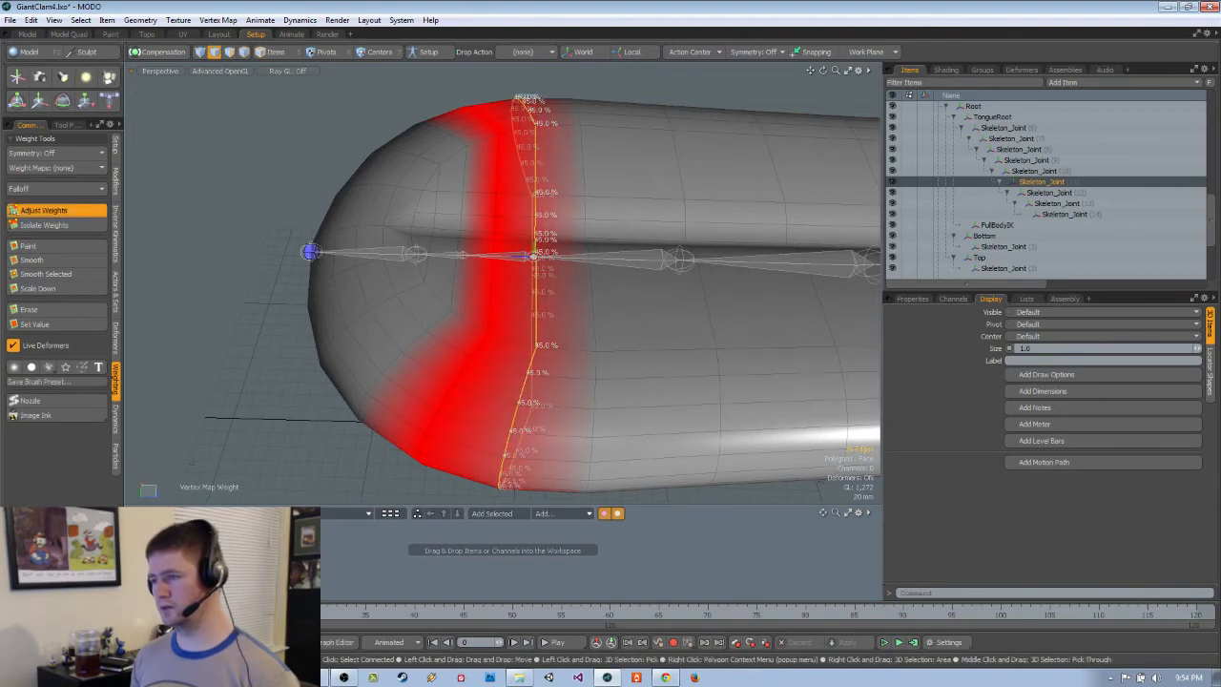
pyautogui.press('q')
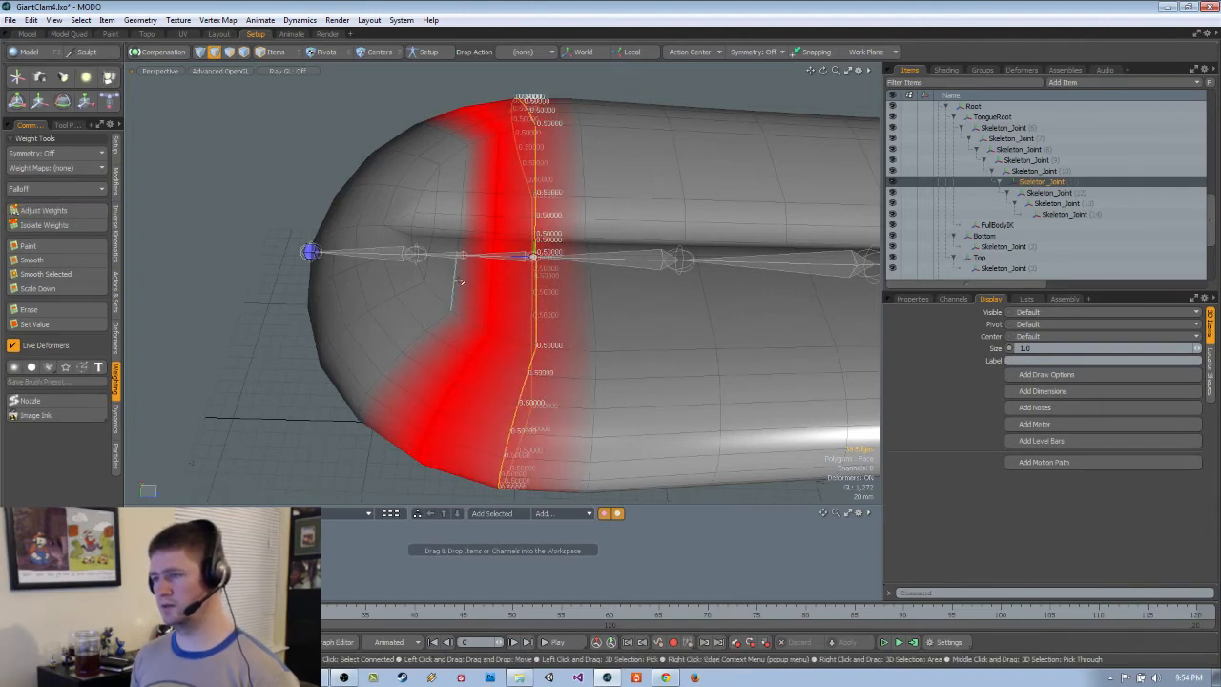
pyautogui.press('Left')
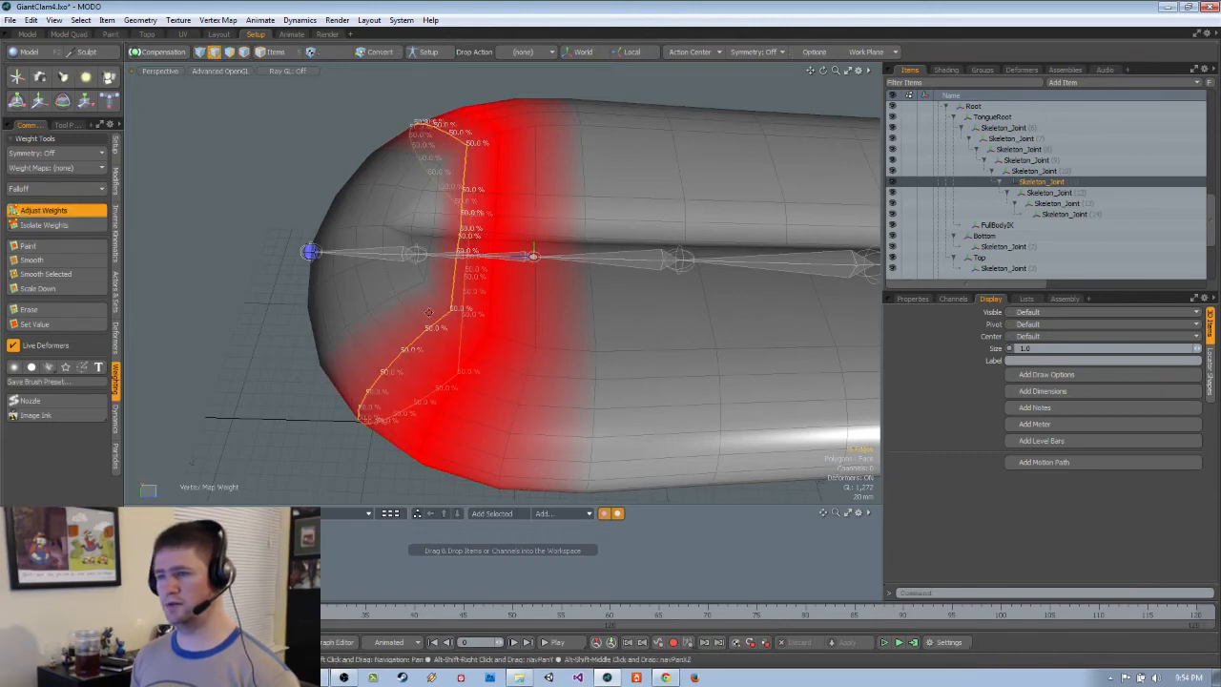
# Select Skeleton_Joint (12) and set the edge loop at the root end of its bone to 50% weight
pyautogui.keyDown('alt'); pyautogui.moveTo(458, 286); pyautogui.dragTo(503, 271); pyautogui.keyUp('alt')
pyautogui.press('5')
pyautogui.click(502, 264)
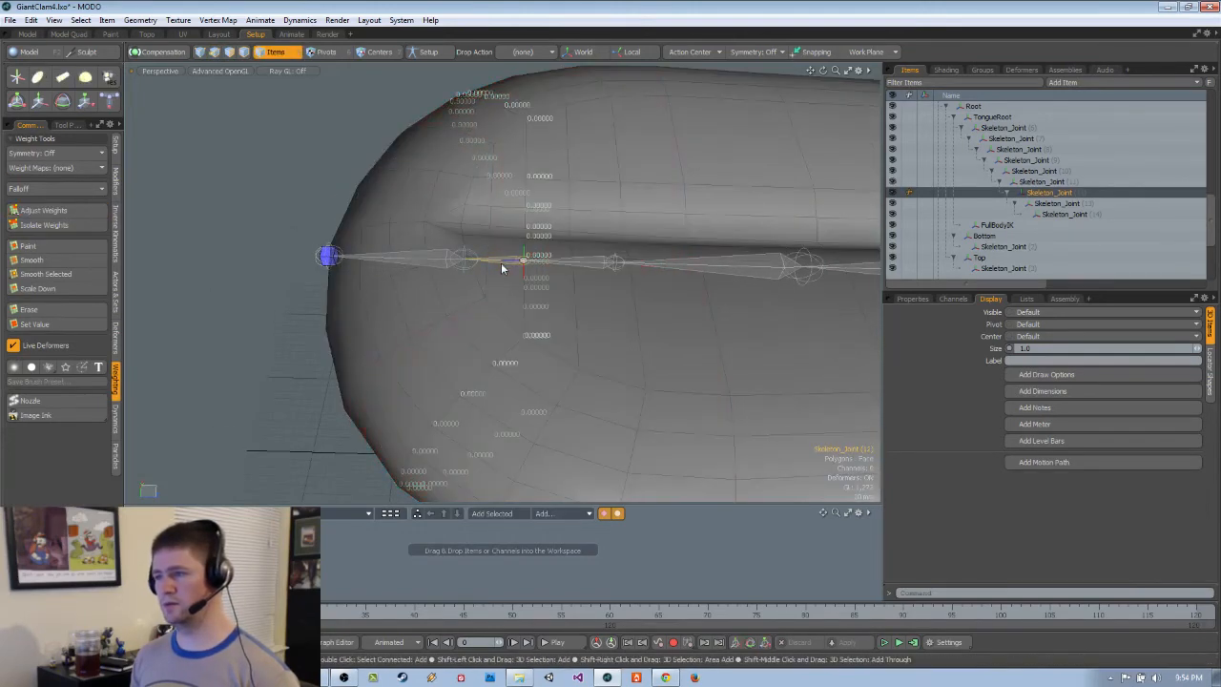
pyautogui.press('2')
pyautogui.doubleClick(524, 286)
pyautogui.click(93, 212)
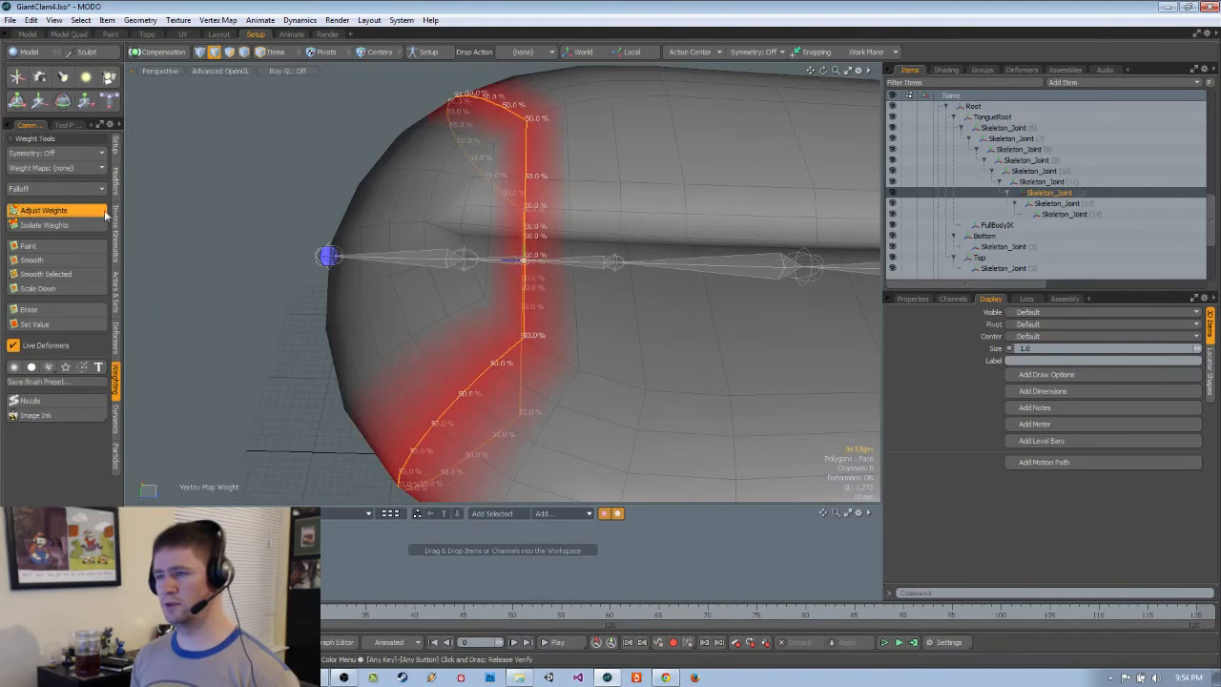
pyautogui.press('q')
# Set the edge loop around the middle of Skeleton_Joint (12)'s bone to 100% weight
pyautogui.doubleClick(488, 274)
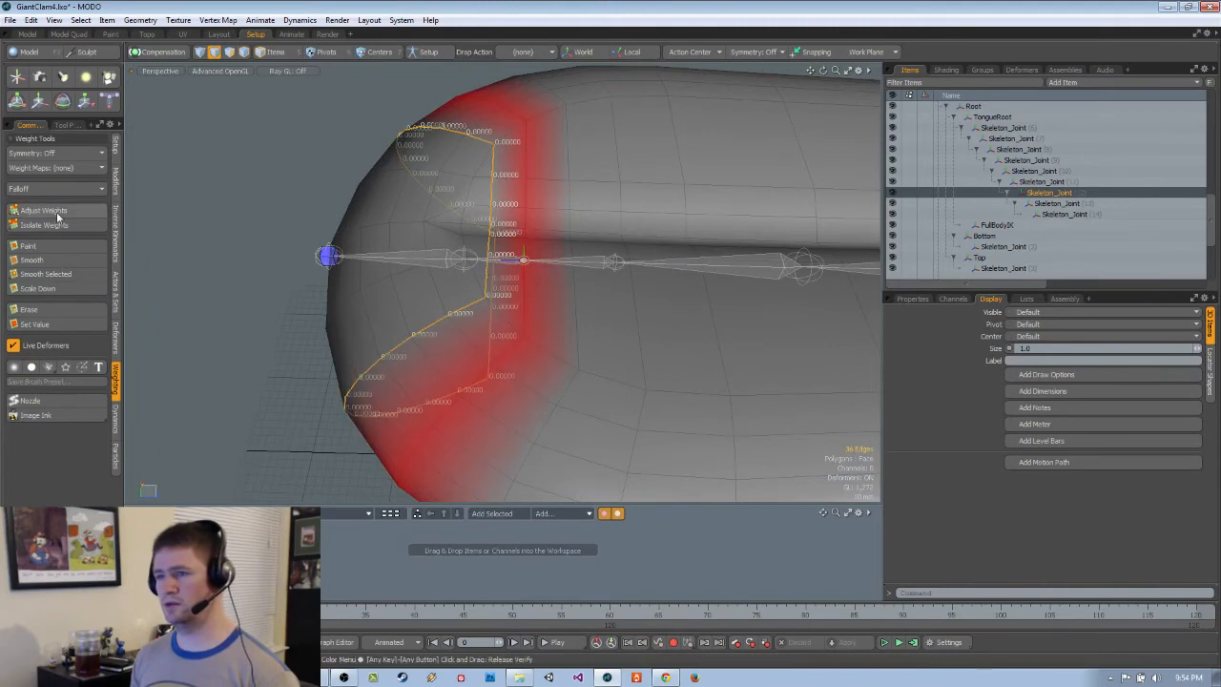
pyautogui.moveTo(503, 284)
pyautogui.keyDown('alt'); pyautogui.mouseDown()
pyautogui.moveTo(520, 286)
pyautogui.moveTo(498, 287)
pyautogui.moveTo(507, 292)
pyautogui.mouseUp(); pyautogui.keyUp('alt')
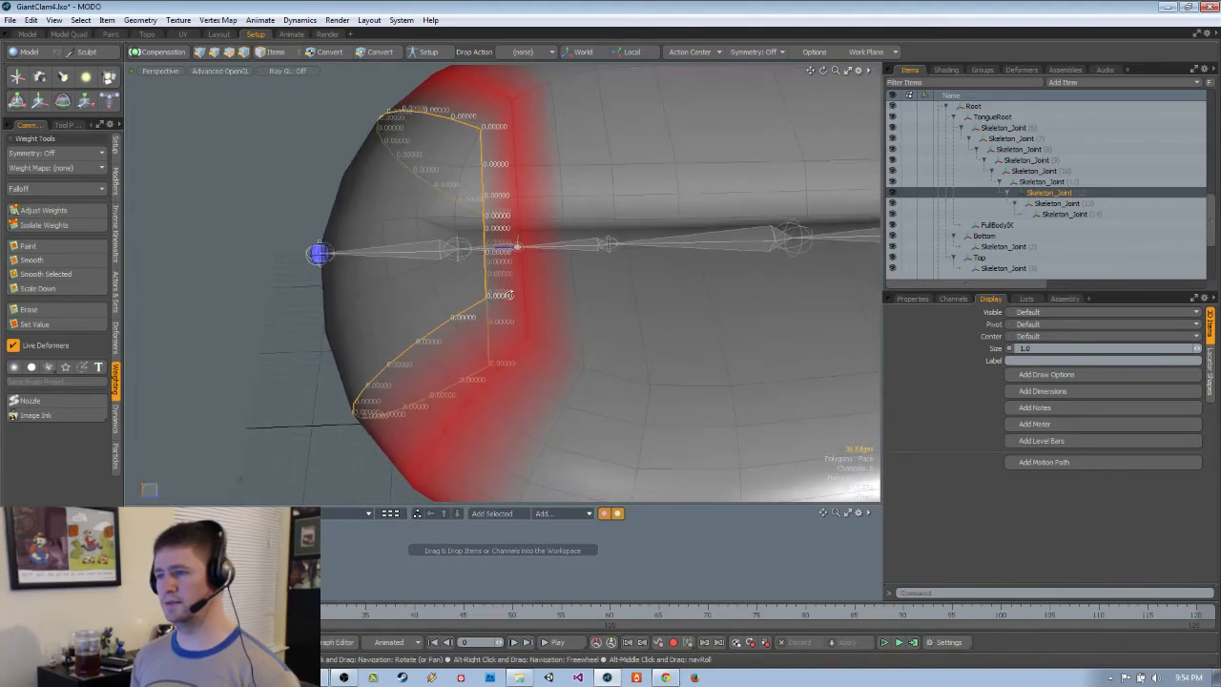
pyautogui.click(48, 209)
pyautogui.press('space')
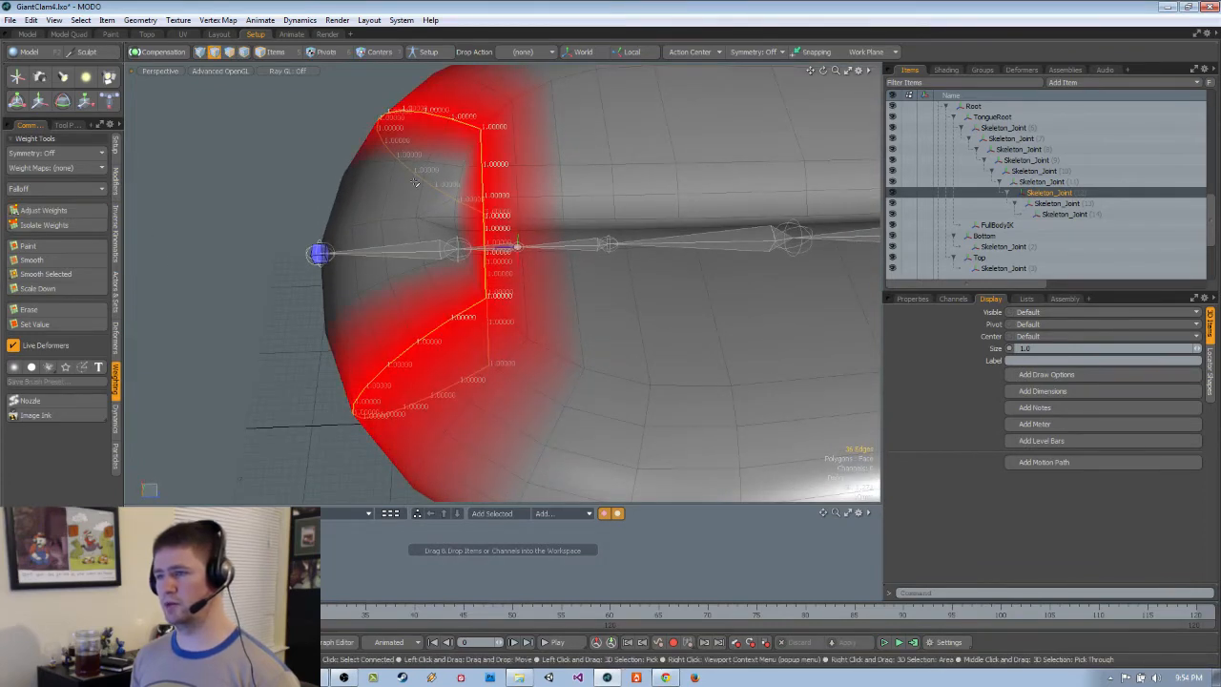
# Select the block of polygons at the centre of the tongue's tip, covering both its top and underside
pyautogui.doubleClick(445, 176)
pyautogui.click(460, 159)
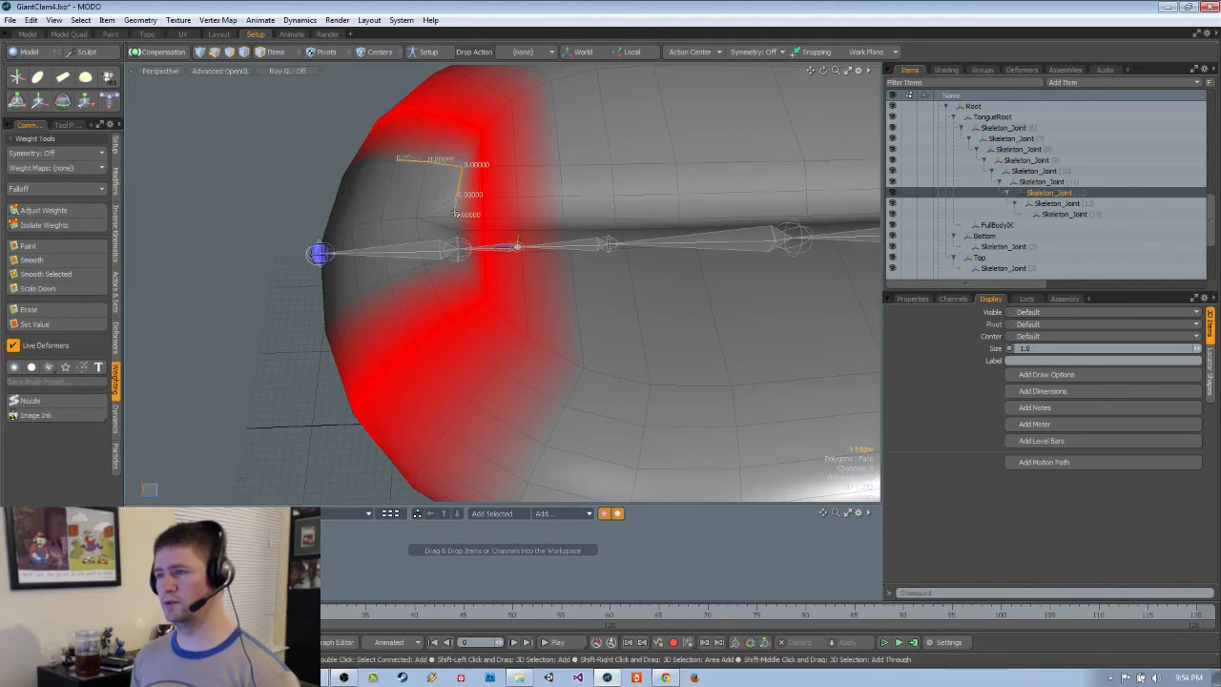
pyautogui.press('3')
pyautogui.click(425, 189)
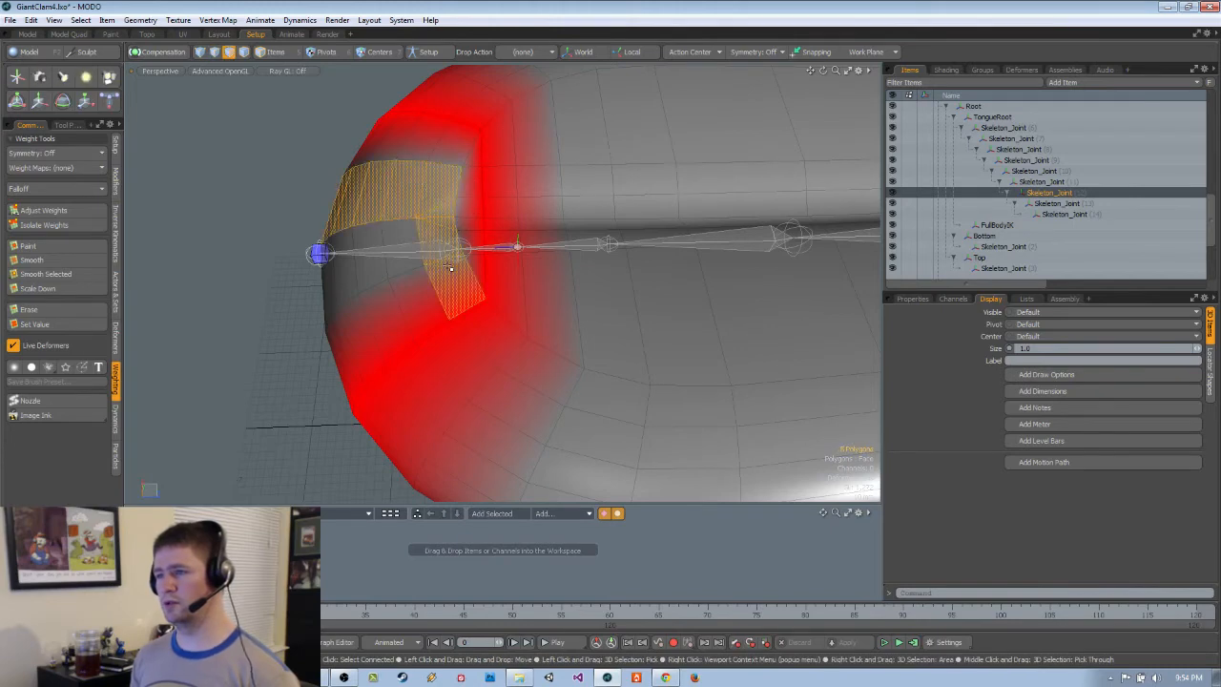
pyautogui.keyDown('alt'); pyautogui.moveTo(449, 268); pyautogui.dragTo(629, 339); pyautogui.keyUp('alt')
pyautogui.keyDown('ctrl'); pyautogui.click(502, 336); pyautogui.keyUp('ctrl')
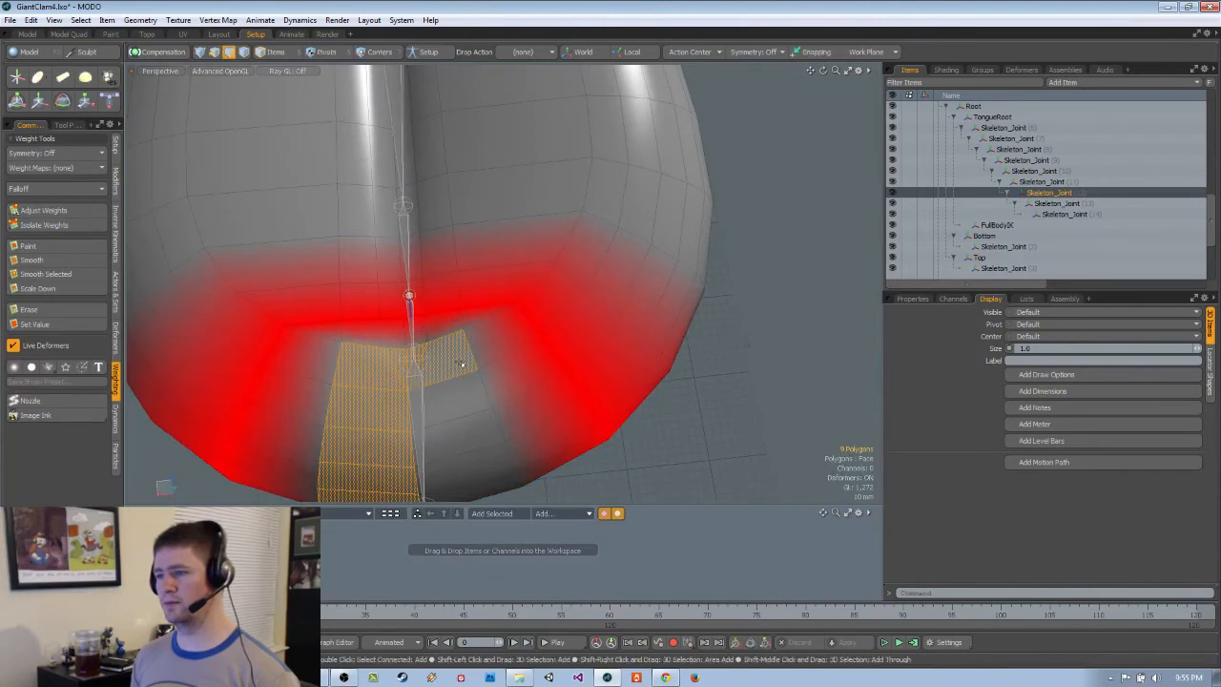
pyautogui.keyDown('alt'); pyautogui.moveTo(447, 402); pyautogui.dragTo(461, 473); pyautogui.keyUp('alt')
pyautogui.keyDown('alt'); pyautogui.moveTo(462, 467); pyautogui.dragTo(417, 340); pyautogui.keyUp('alt')
pyautogui.moveTo(373, 195)
pyautogui.keyDown('shift'); pyautogui.mouseDown()
pyautogui.moveTo(357, 387)
pyautogui.moveTo(349, 235)
pyautogui.moveTo(479, 142)
pyautogui.moveTo(417, 245)
pyautogui.moveTo(426, 411)
pyautogui.moveTo(437, 363)
pyautogui.mouseUp(); pyautogui.keyUp('shift')
pyautogui.keyDown('shift'); pyautogui.moveTo(445, 329); pyautogui.dragTo(283, 160); pyautogui.keyUp('shift')
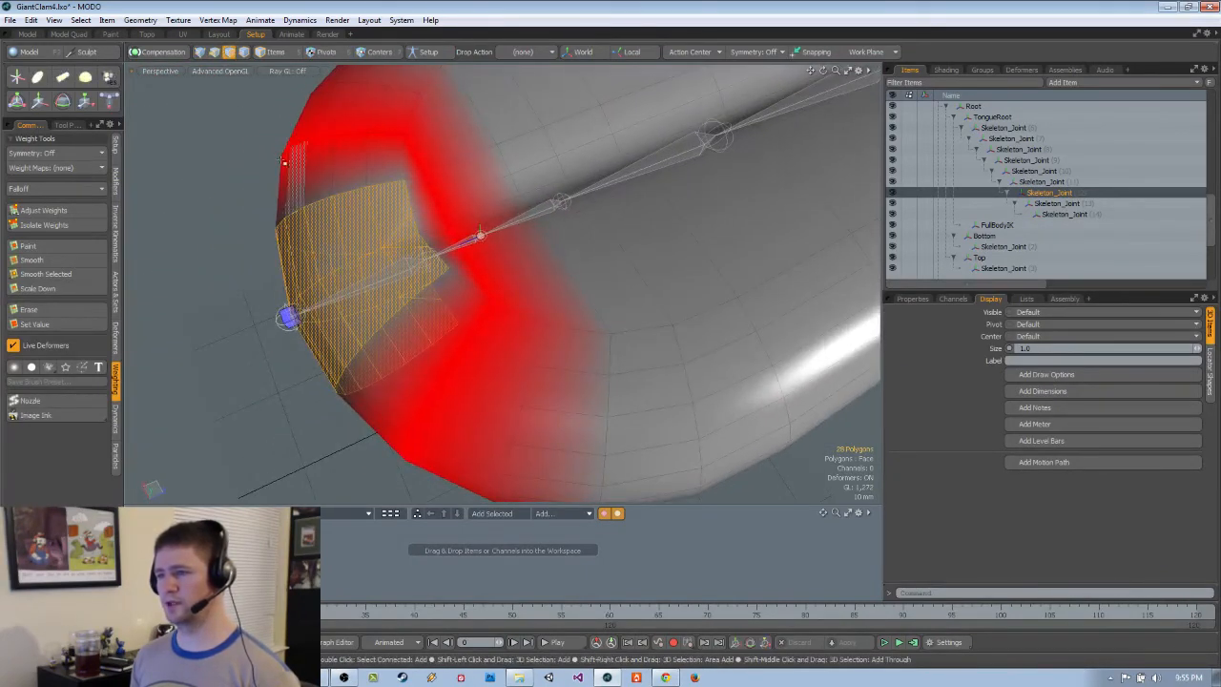
# Convert the tip polygon selection to its boundary edges and set them to about half weight for Skeleton_Joint (12)
pyautogui.click(213, 52)
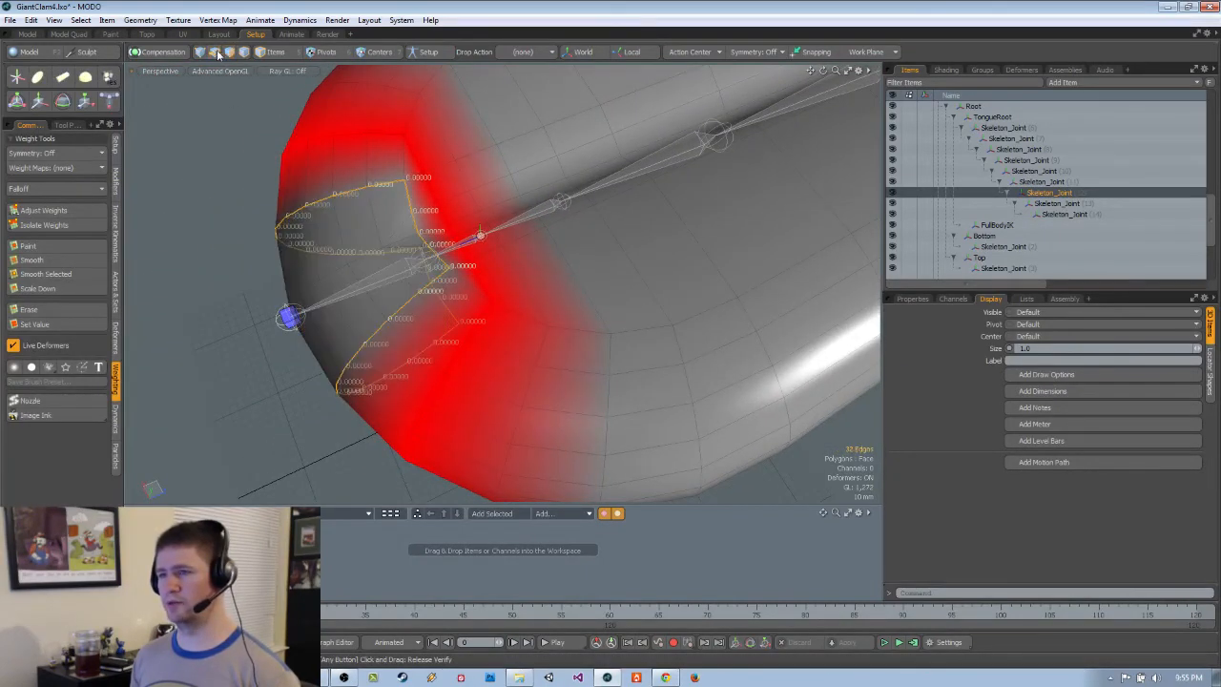
pyautogui.click(41, 211)
pyautogui.moveTo(480, 235); pyautogui.dragTo(456, 235)
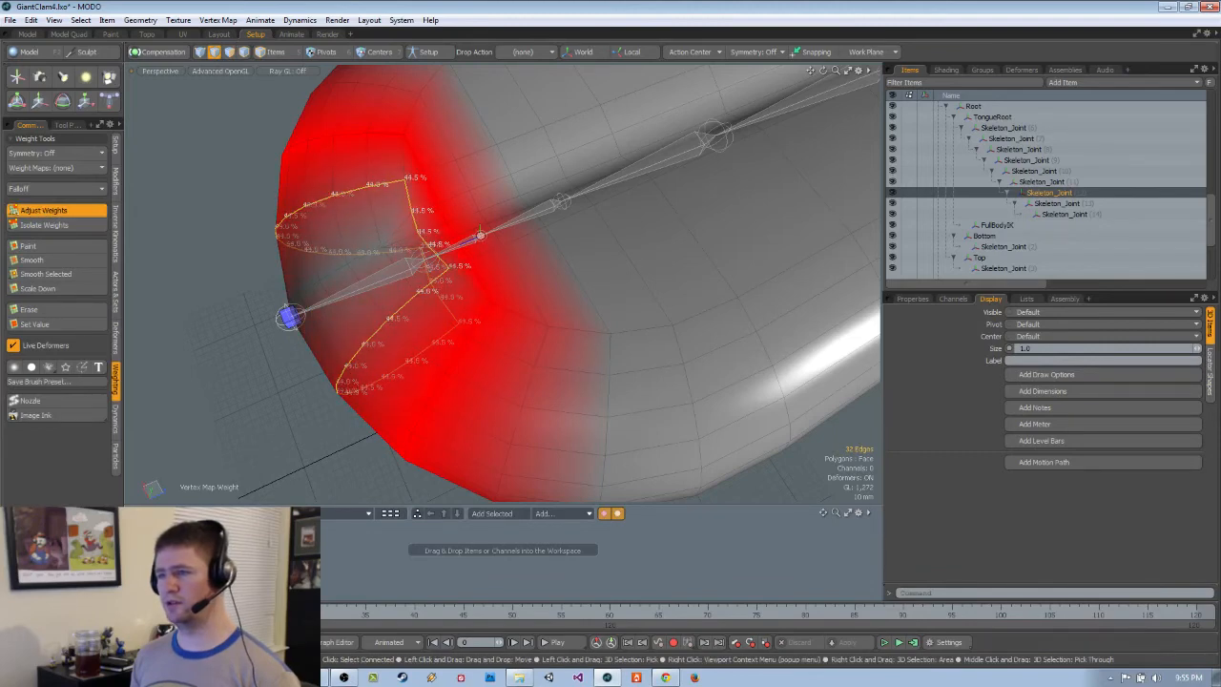
pyautogui.keyDown('alt'); pyautogui.moveTo(256, 393); pyautogui.dragTo(439, 349); pyautogui.keyUp('alt')
pyautogui.press('space')
# Select Skeleton_Joint (13) and set the same boundary edges around the tongue's tip to 100% weight
pyautogui.press('5')
pyautogui.click(384, 357)
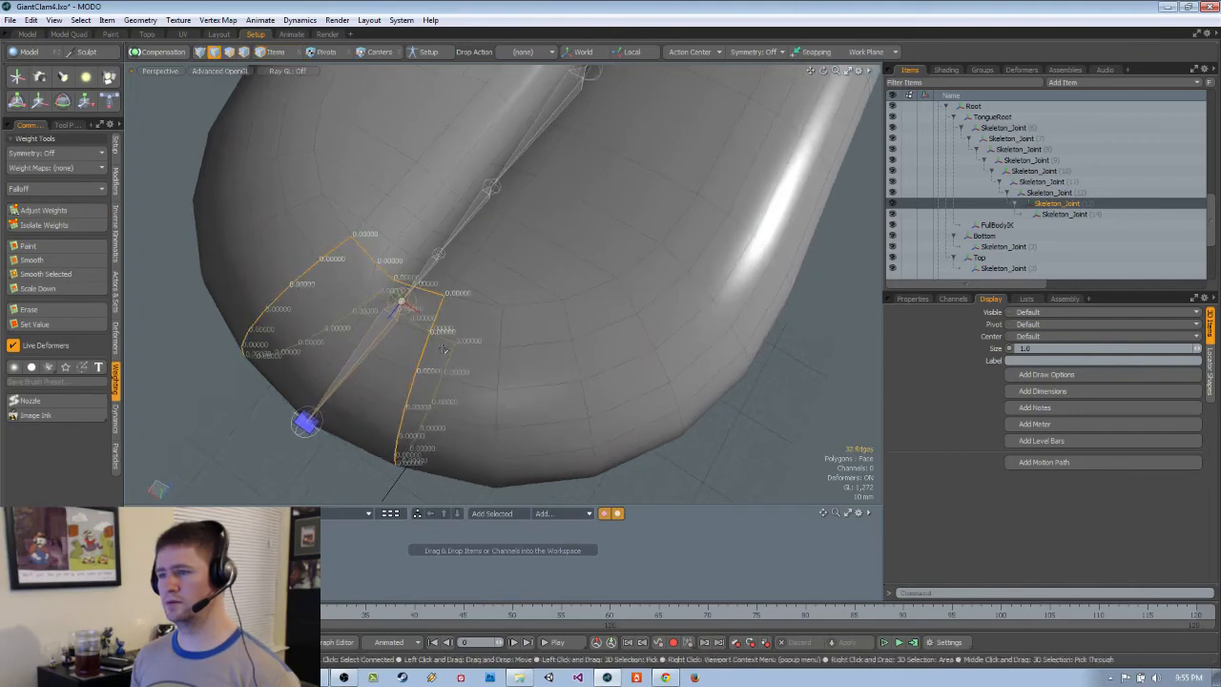
pyautogui.press('2')
pyautogui.click(43, 210)
pyautogui.moveTo(277, 329); pyautogui.dragTo(325, 329)
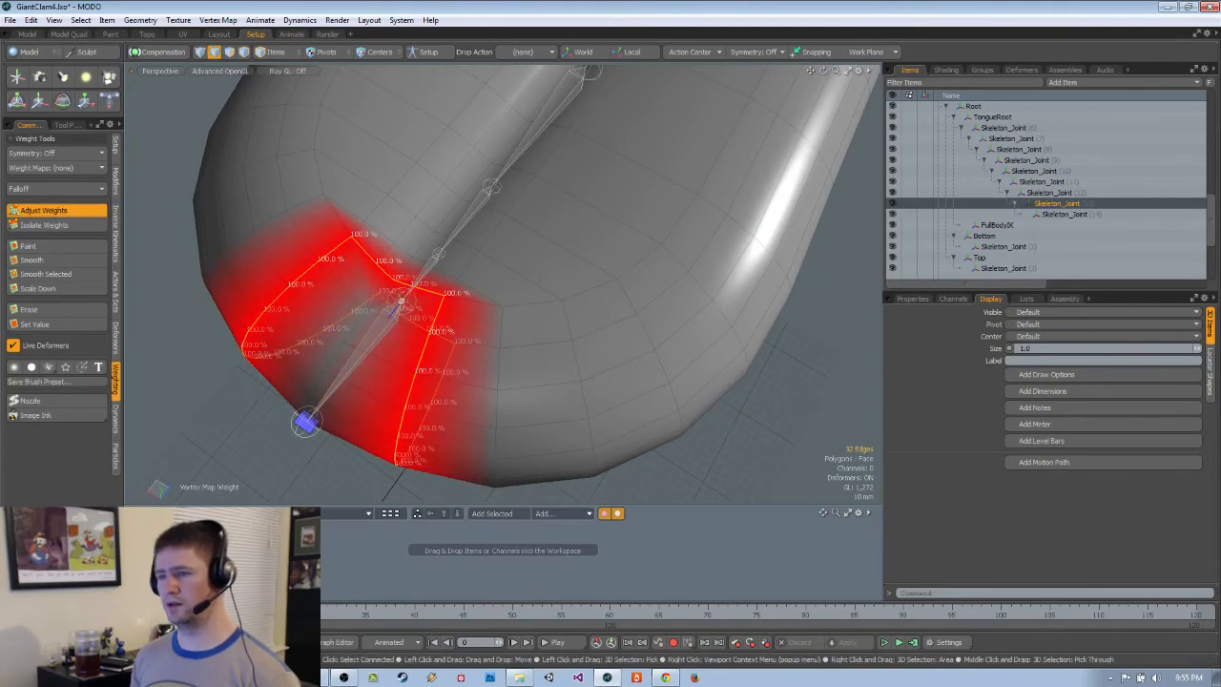
pyautogui.press('space')
# Set the centre line of edges inside the tip patch to 100% weight for Skeleton_Joint (13)
pyautogui.press('5')
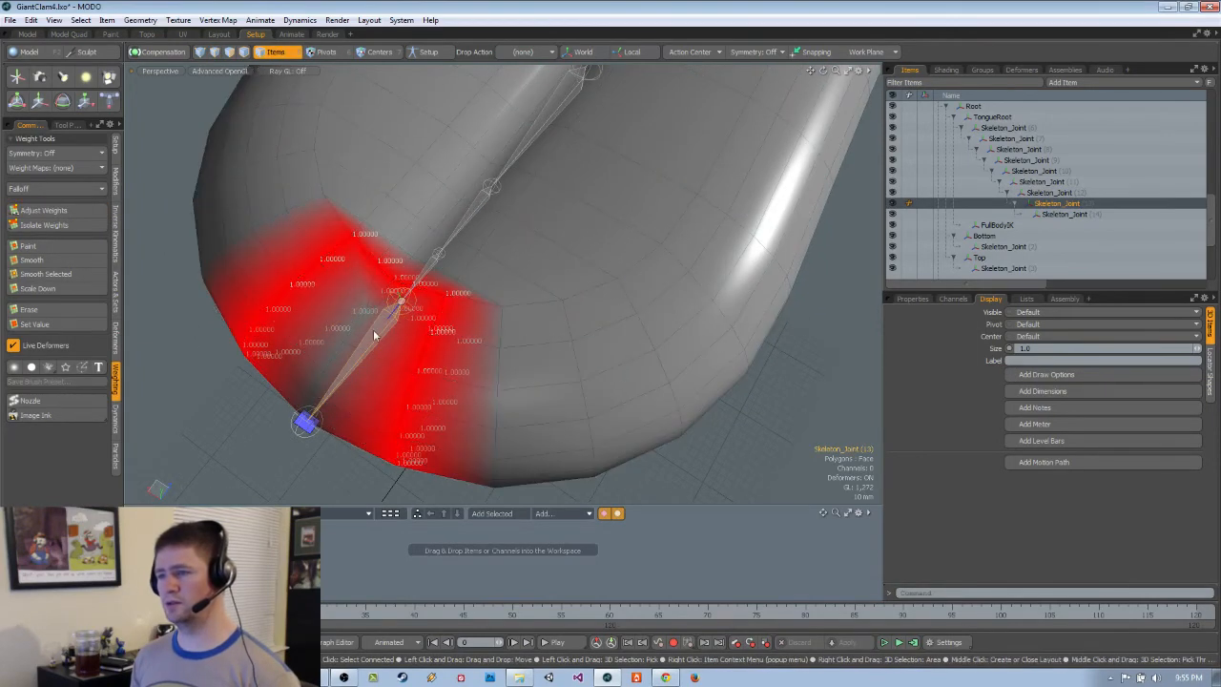
pyautogui.press('2')
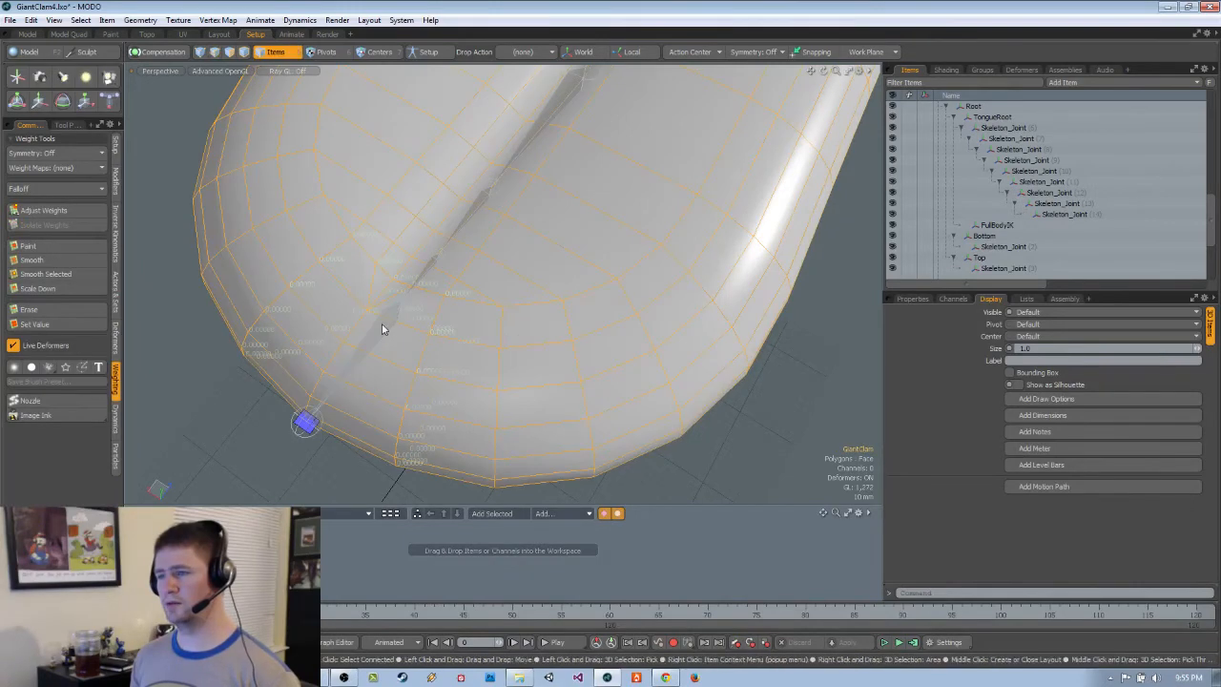
pyautogui.press('5')
pyautogui.click(353, 327)
pyautogui.keyDown('alt'); pyautogui.moveTo(353, 327); pyautogui.dragTo(434, 257); pyautogui.keyUp('alt')
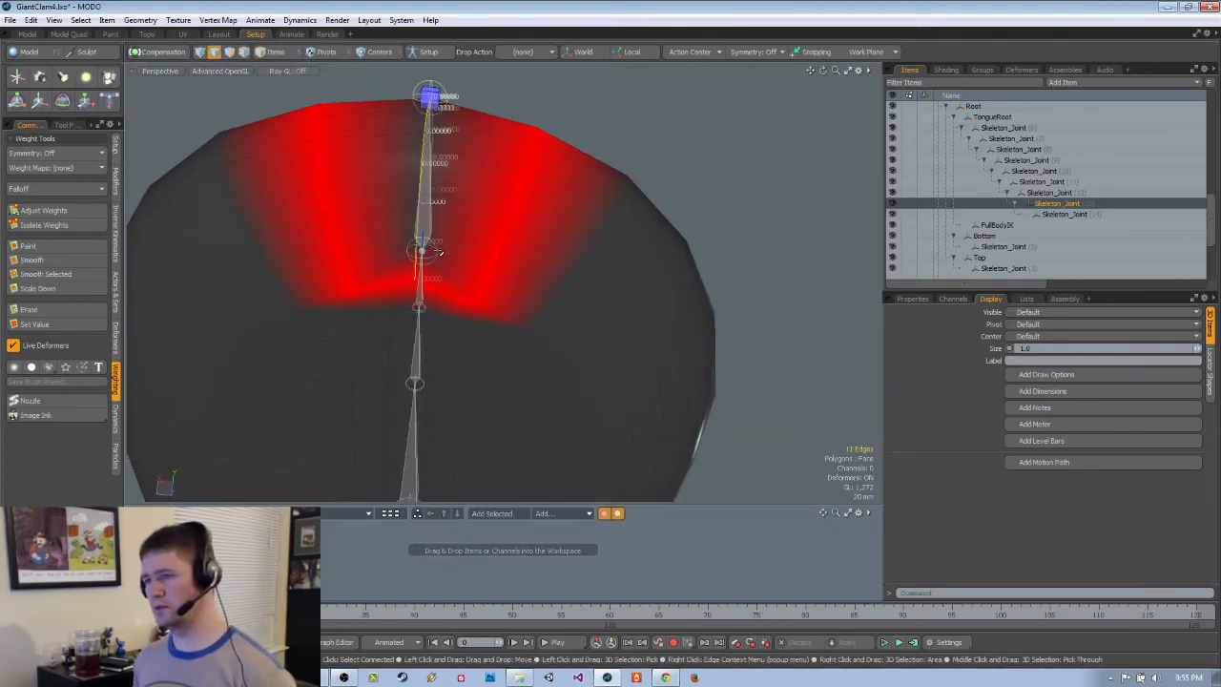
pyautogui.click(46, 211)
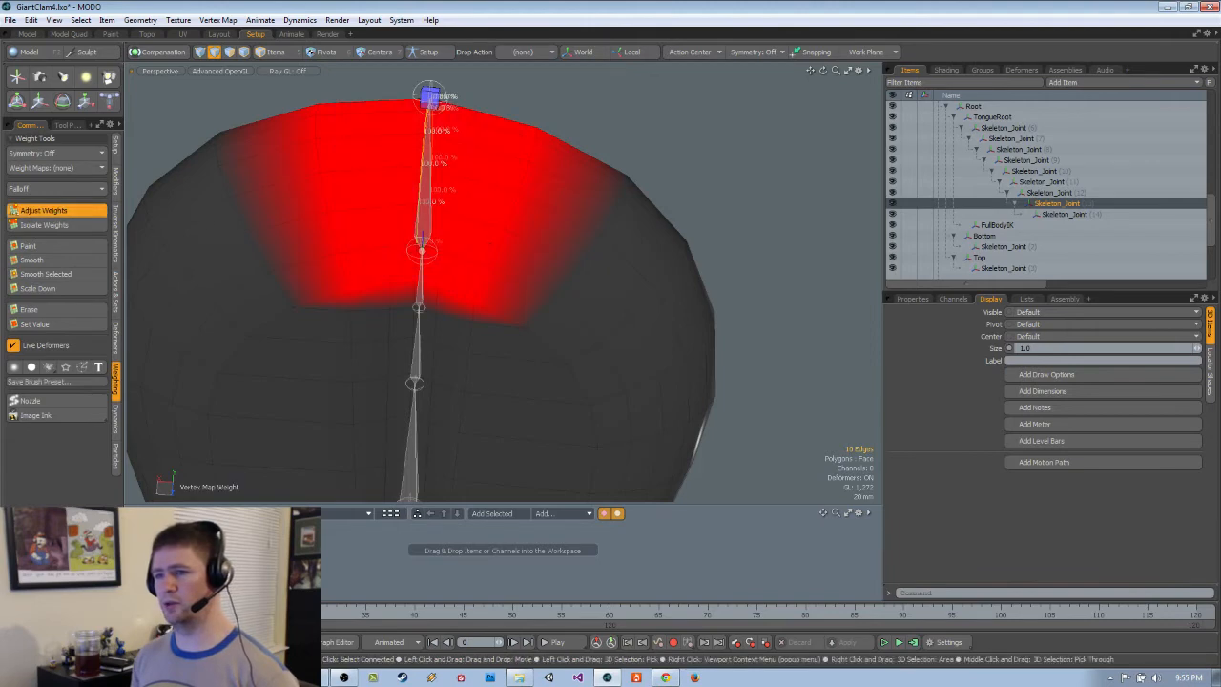
pyautogui.press('space')
# Select TongueRoot and set the edge loop at the tip end of its bone to 50% weight
pyautogui.keyDown('alt'); pyautogui.moveTo(496, 267); pyautogui.dragTo(668, 353); pyautogui.keyUp('alt')
pyautogui.press('5')
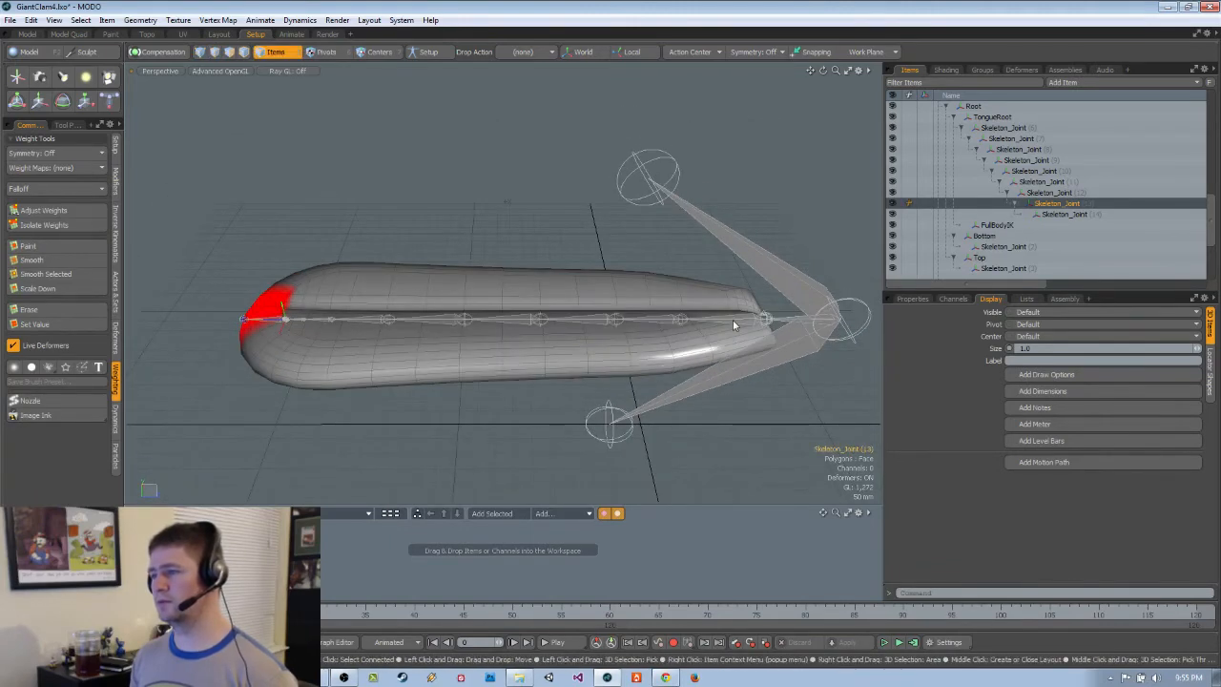
pyautogui.click(666, 319)
pyautogui.hotkey('shift', 'a')
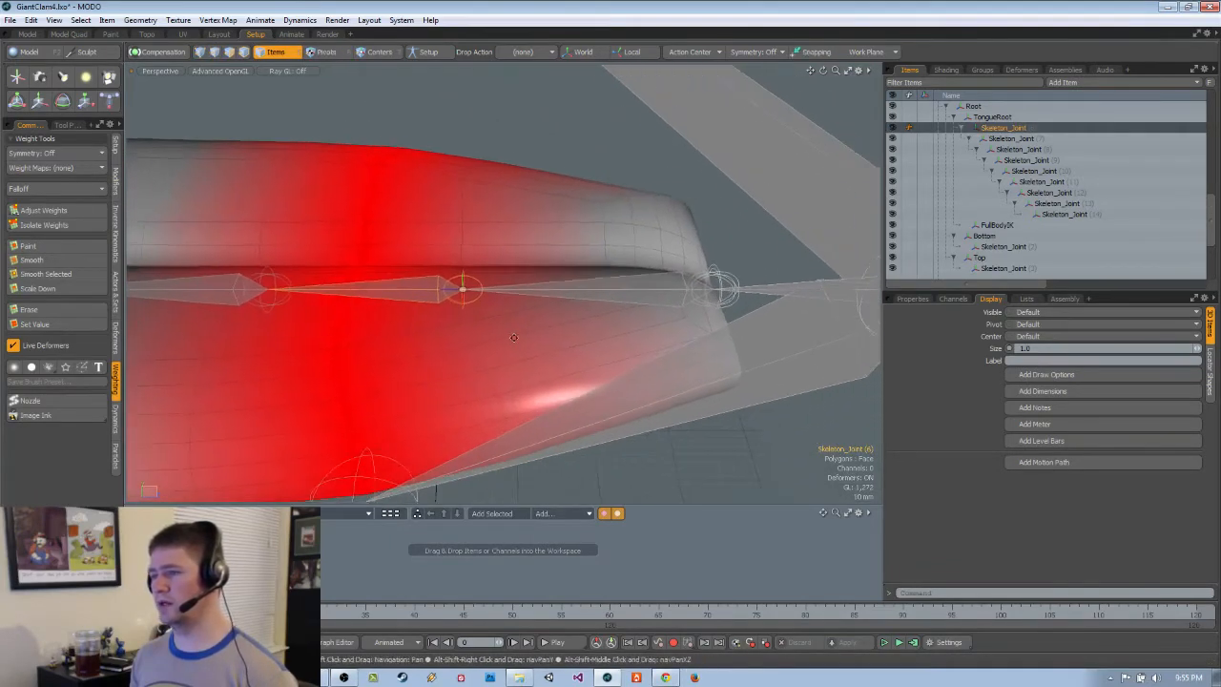
pyautogui.click(575, 297)
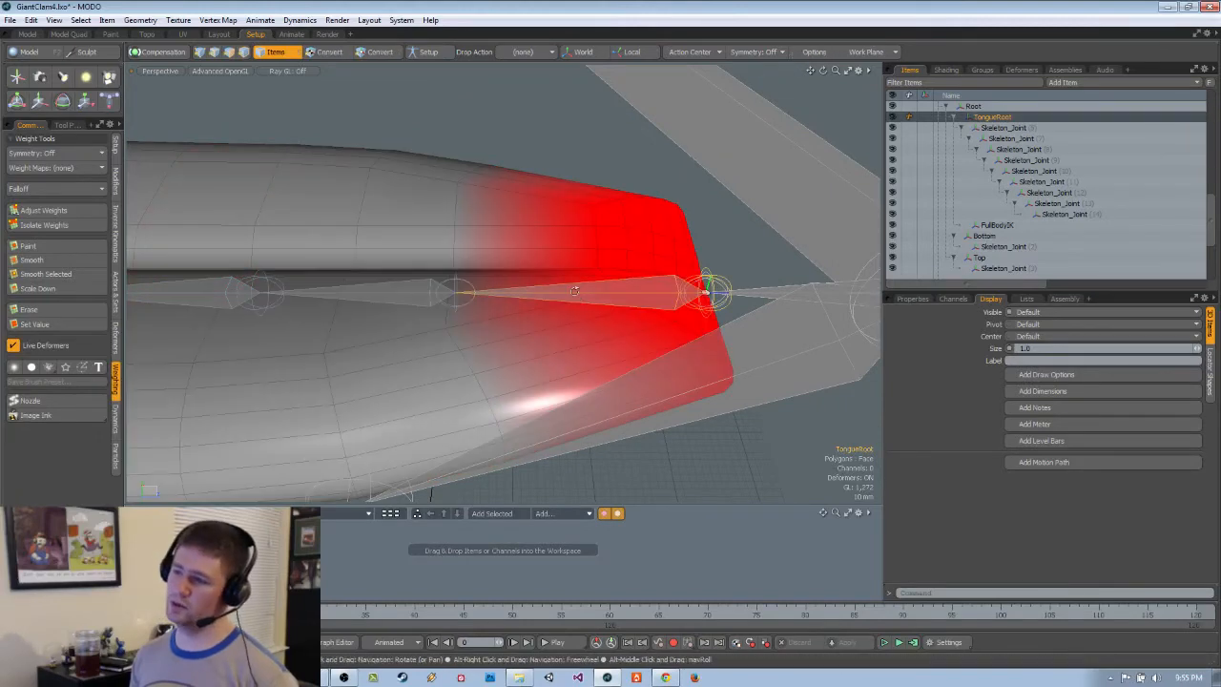
pyautogui.keyDown('alt'); pyautogui.moveTo(575, 297); pyautogui.dragTo(532, 305); pyautogui.keyUp('alt')
pyautogui.doubleClick(424, 260)
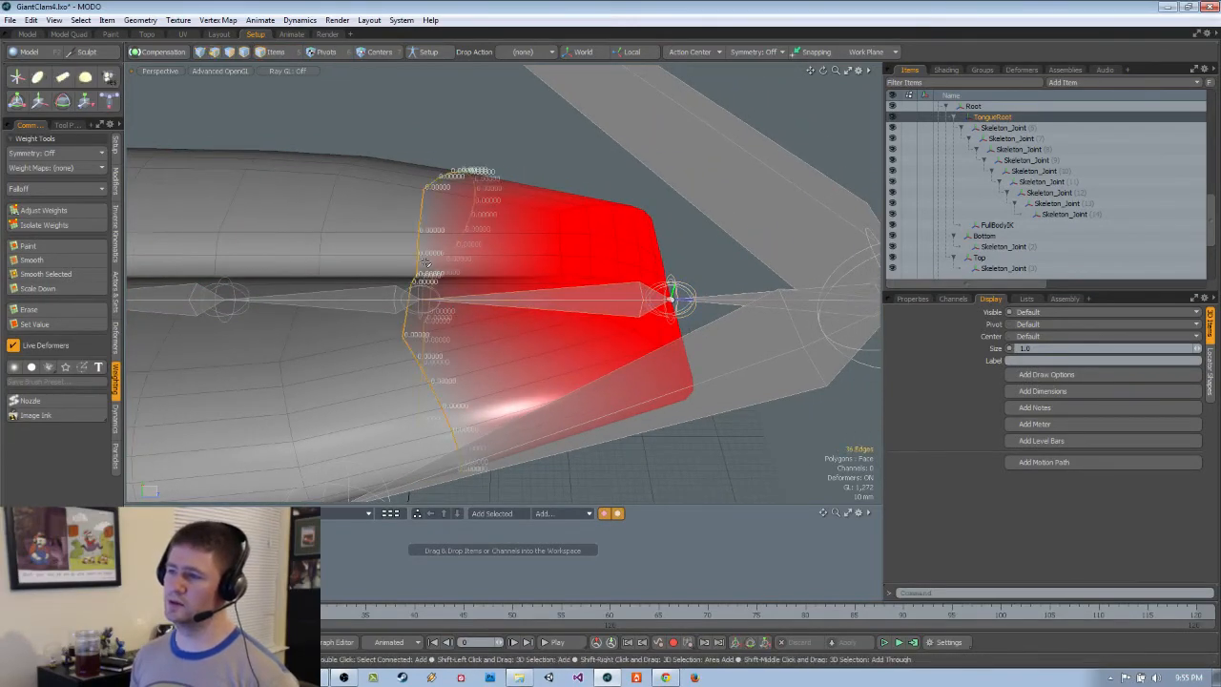
pyautogui.click(43, 210)
pyautogui.moveTo(535, 382); pyautogui.dragTo(477, 381)
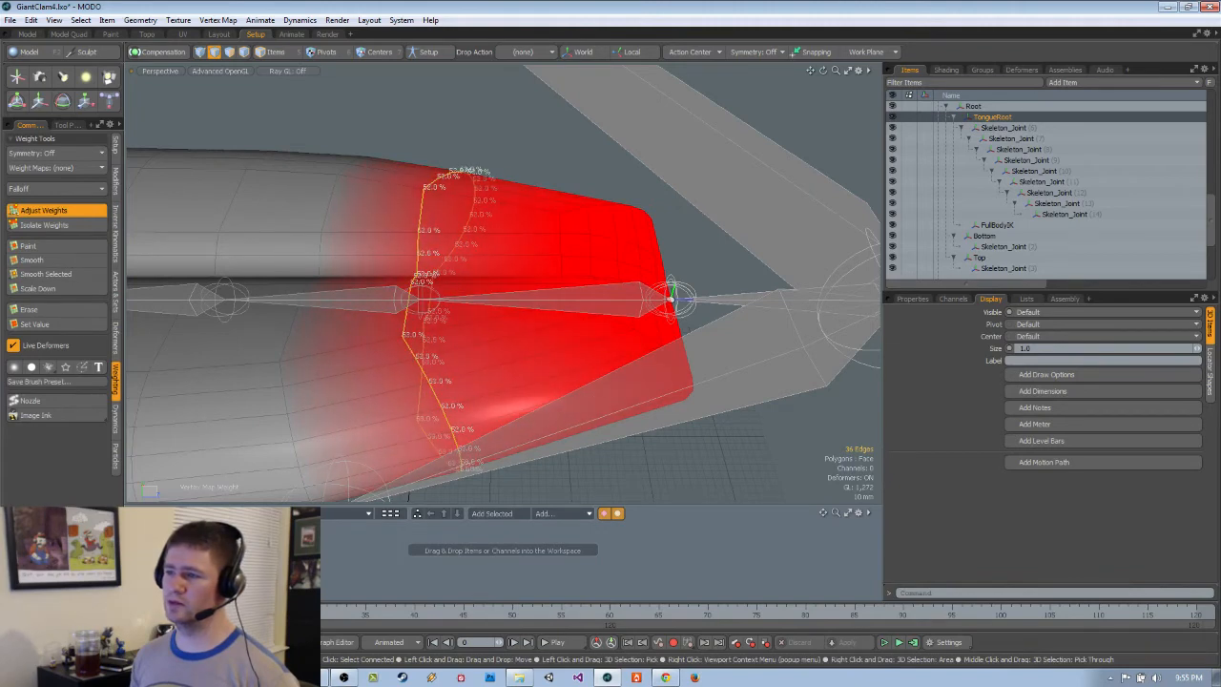
pyautogui.keyDown('alt'); pyautogui.moveTo(477, 210); pyautogui.dragTo(528, 234); pyautogui.keyUp('alt')
pyautogui.press('q')
# In the top view, select the edges at the tongue's root end and set them to 100% weight for TongueRoot
pyautogui.hotkey('ctrl', 'space')
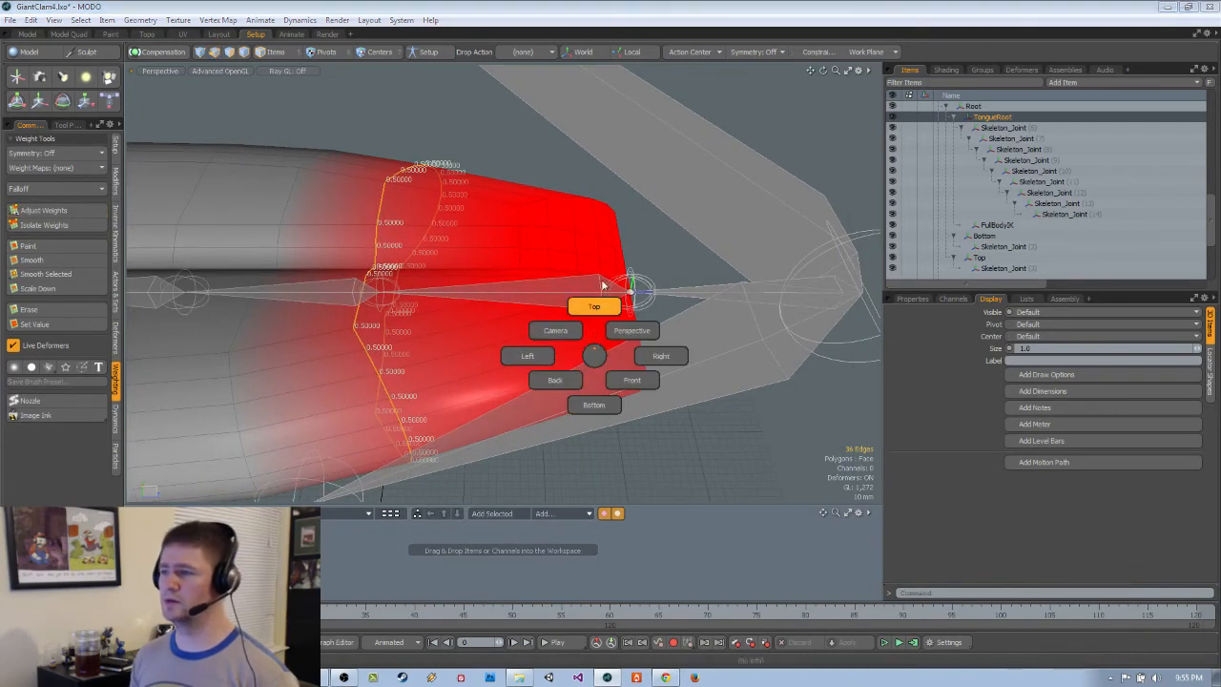
pyautogui.click(601, 281)
pyautogui.scroll(-4, 612, 260)
pyautogui.moveTo(448, 249); pyautogui.dragTo(822, 446)
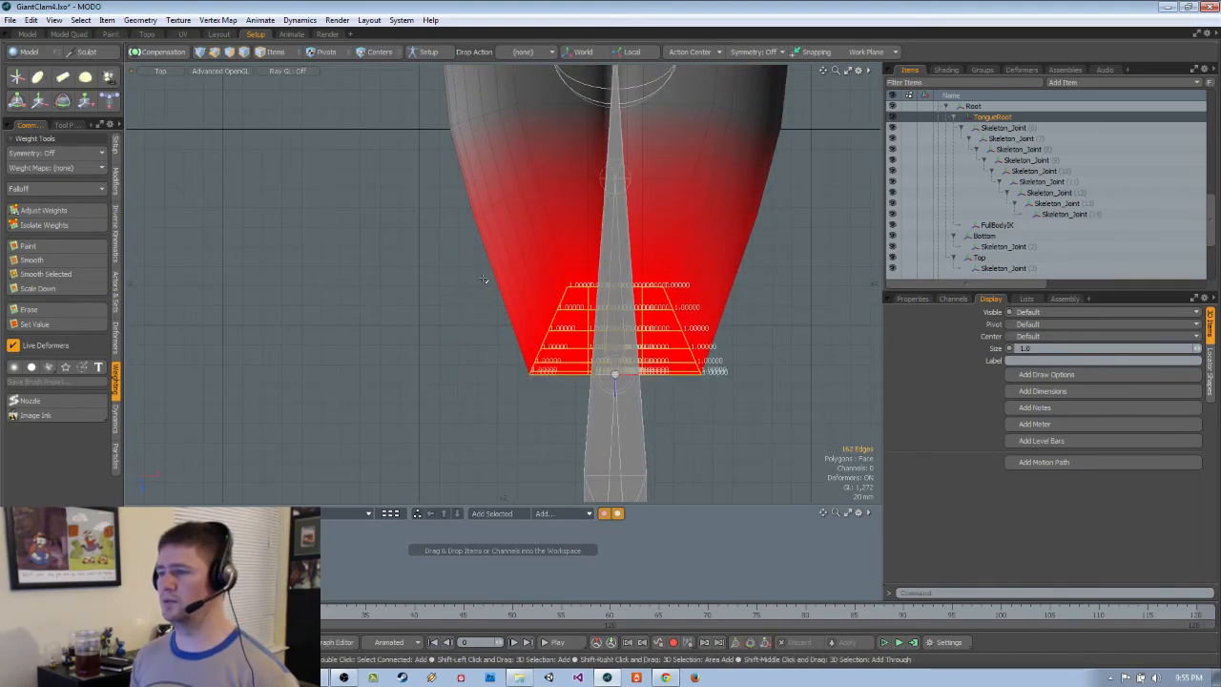
pyautogui.keyDown('shift'); pyautogui.moveTo(468, 262); pyautogui.dragTo(827, 451); pyautogui.keyUp('shift')
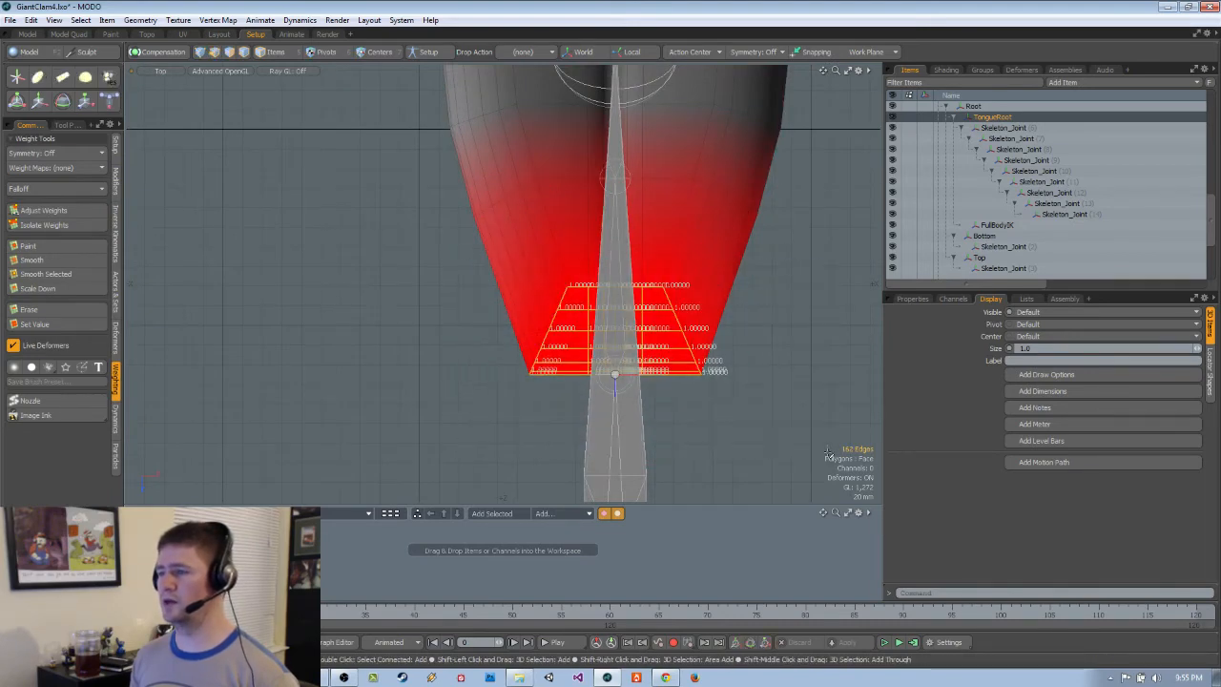
pyautogui.click(55, 215)
pyautogui.click(312, 352)
pyautogui.press('space')
pyautogui.click(423, 401)
pyautogui.hotkey('ctrl', 'space')
pyautogui.click(465, 404)
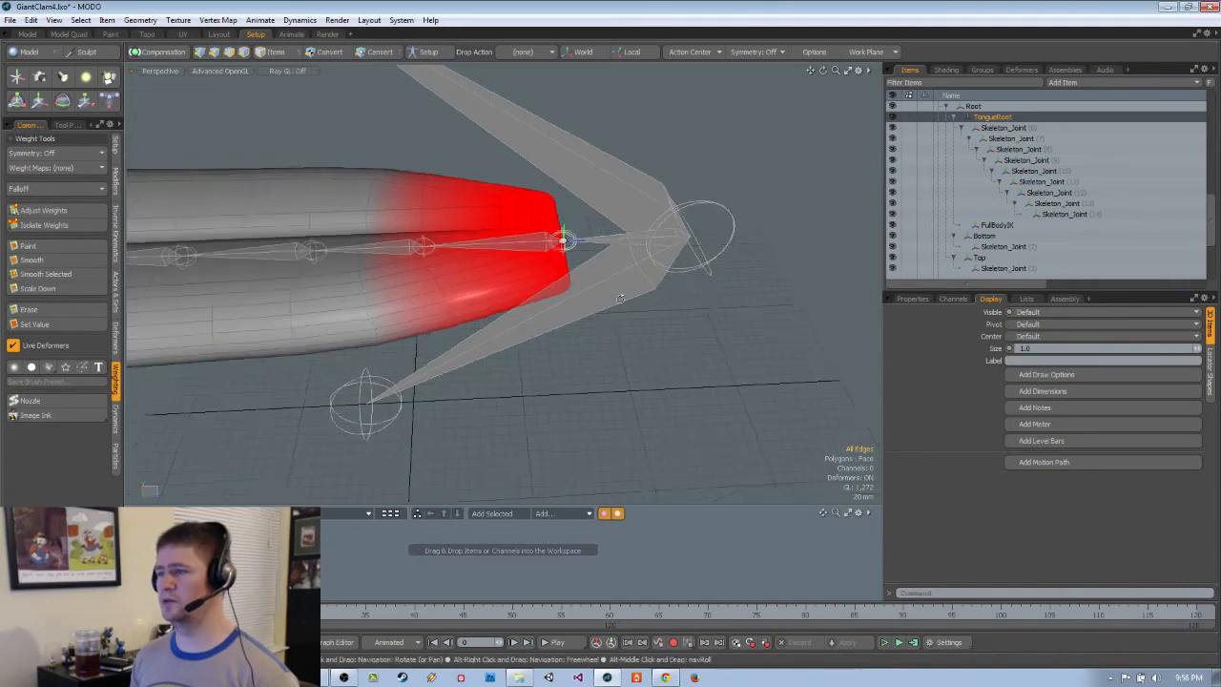
# Save the scene under the new name GiantClam5
pyautogui.scroll(-4, 620, 298)
pyautogui.moveTo(620, 298)
pyautogui.keyDown('alt'); pyautogui.mouseDown()
pyautogui.moveTo(702, 310)
pyautogui.moveTo(611, 286)
pyautogui.mouseUp(); pyautogui.keyUp('alt')
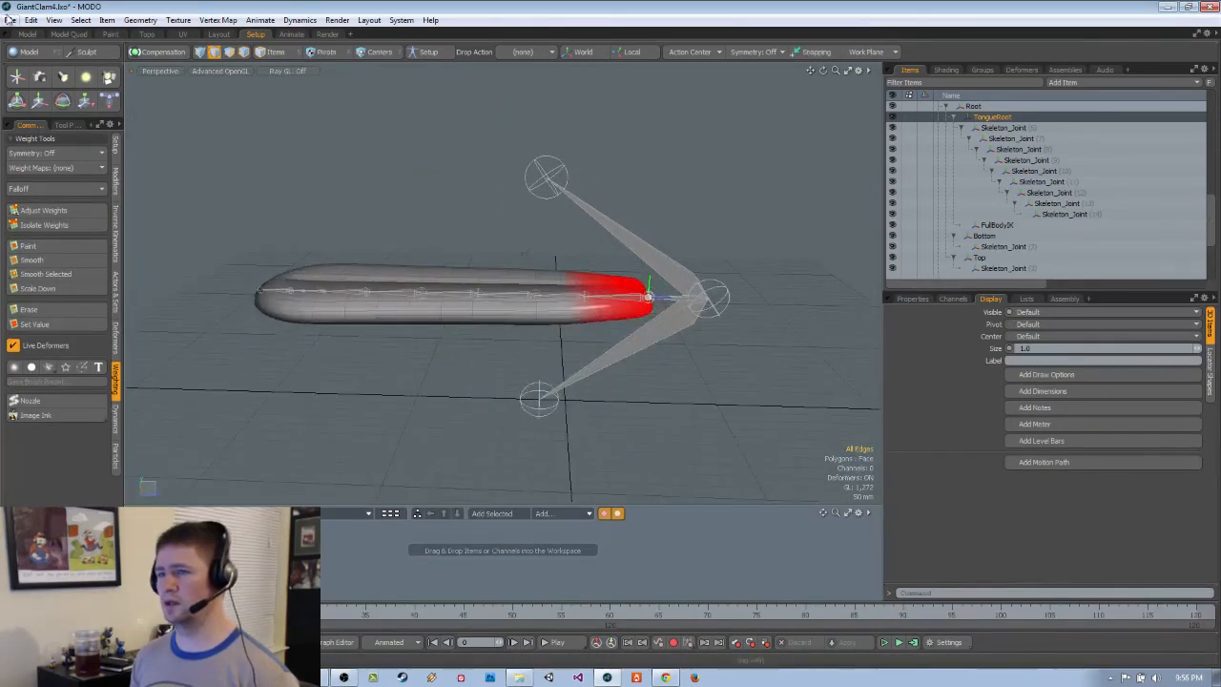
pyautogui.click(10, 19)
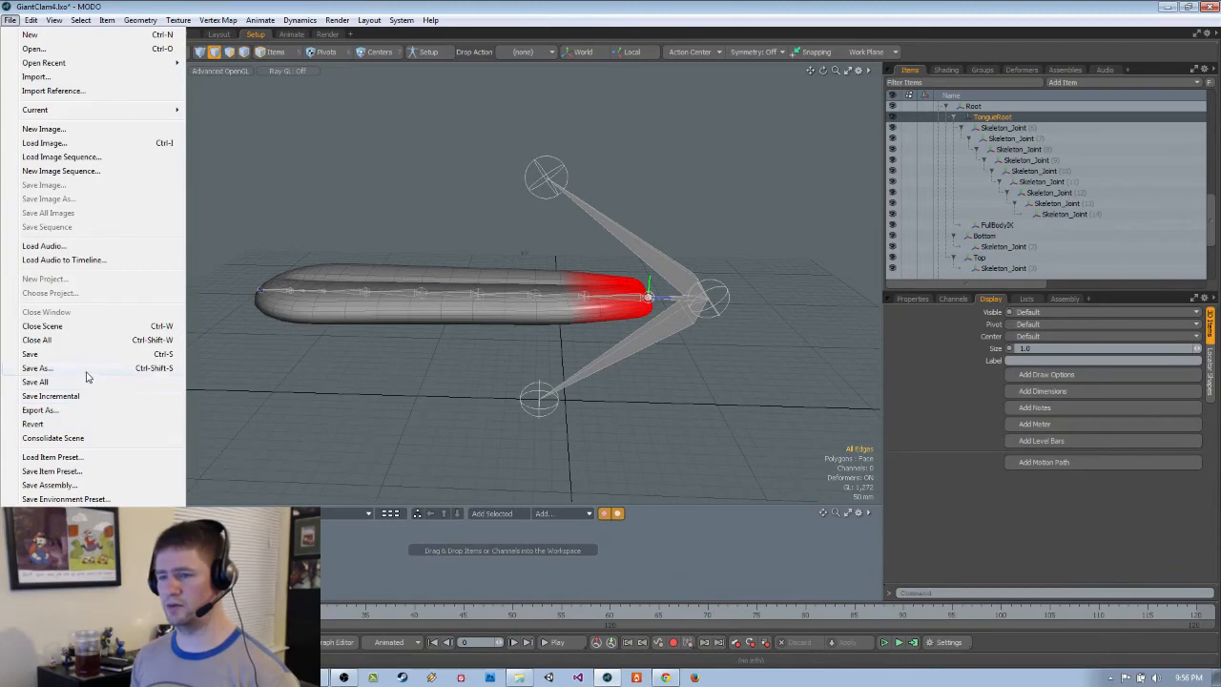
pyautogui.click(84, 369)
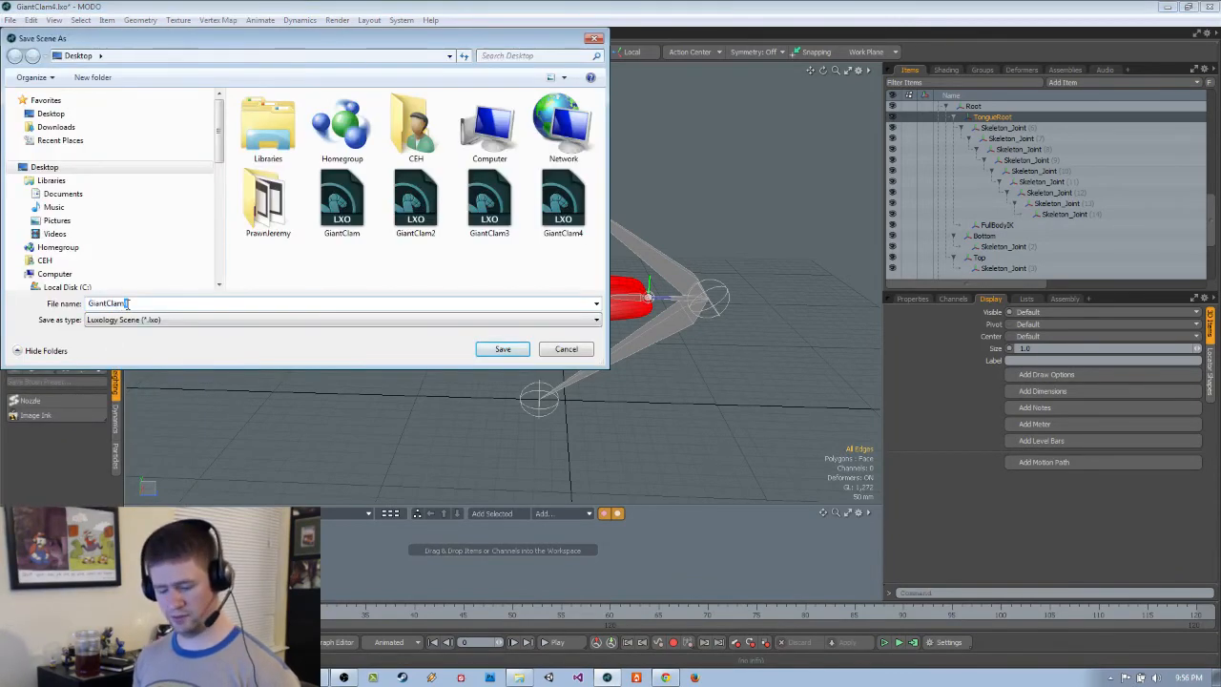
pyautogui.press('Return')
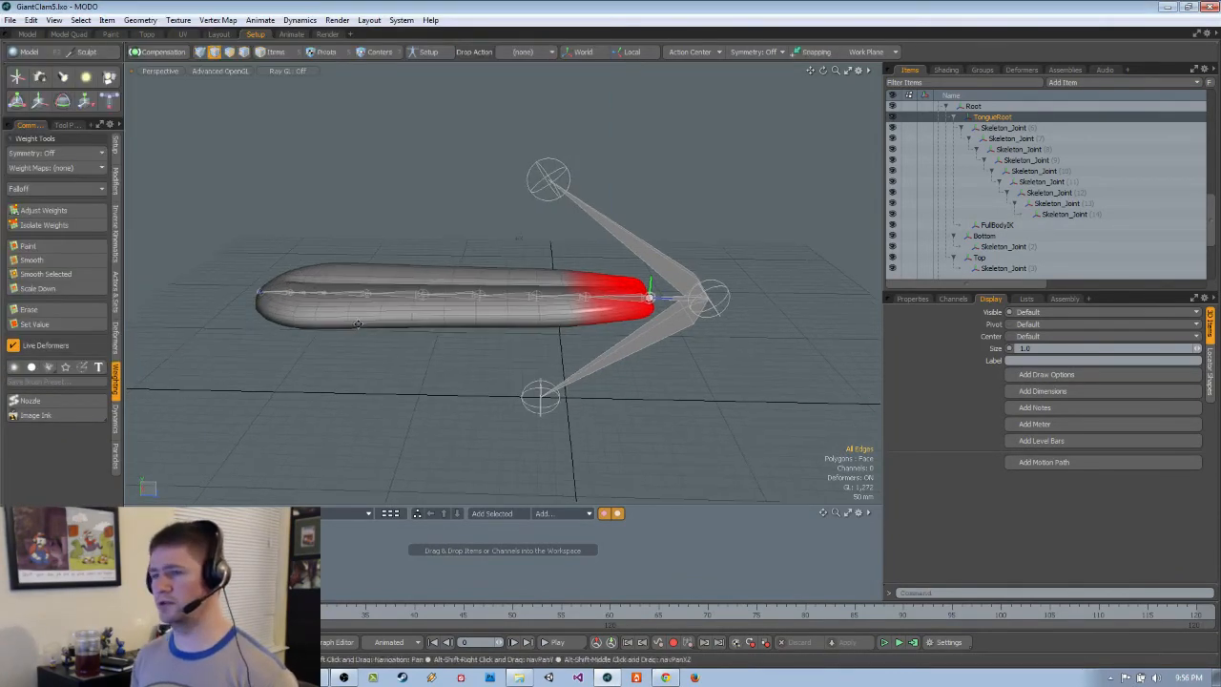
# Move the Goal at the tongue's tip up and over to test how the tongue bends and curls
pyautogui.press('5')
pyautogui.click(287, 293)
pyautogui.keyDown('alt'); pyautogui.moveTo(406, 397); pyautogui.dragTo(395, 362); pyautogui.keyUp('alt')
pyautogui.press('w')
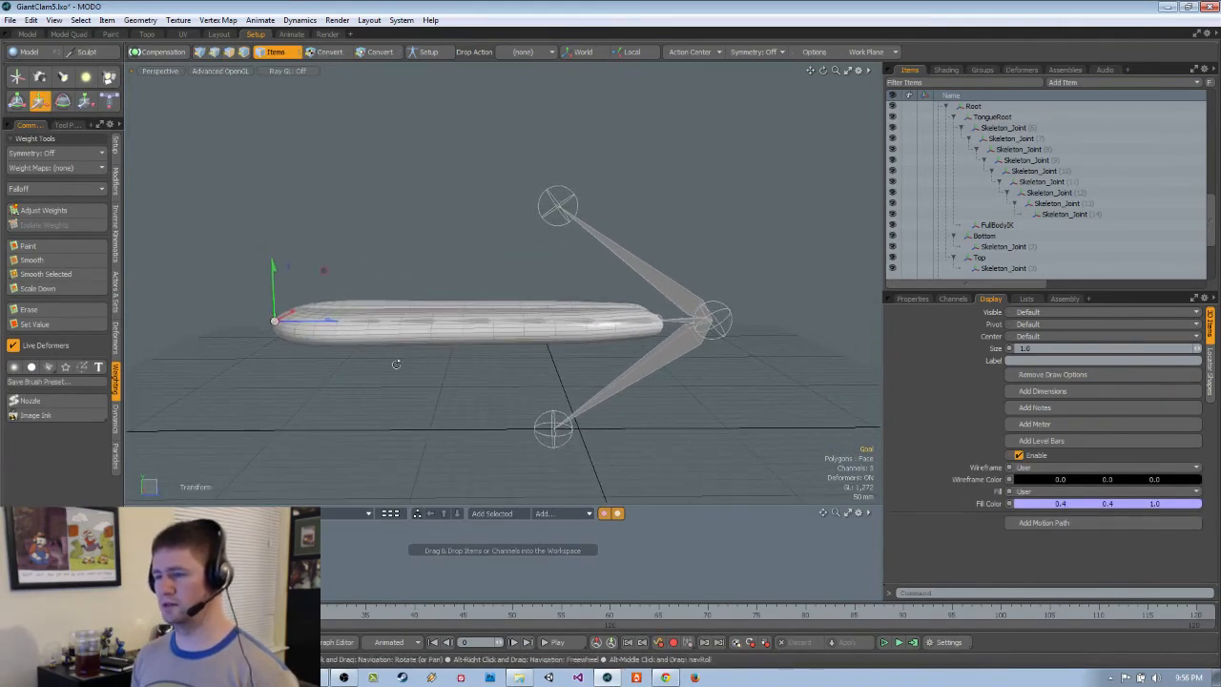
pyautogui.moveTo(328, 280); pyautogui.dragTo(622, 181)
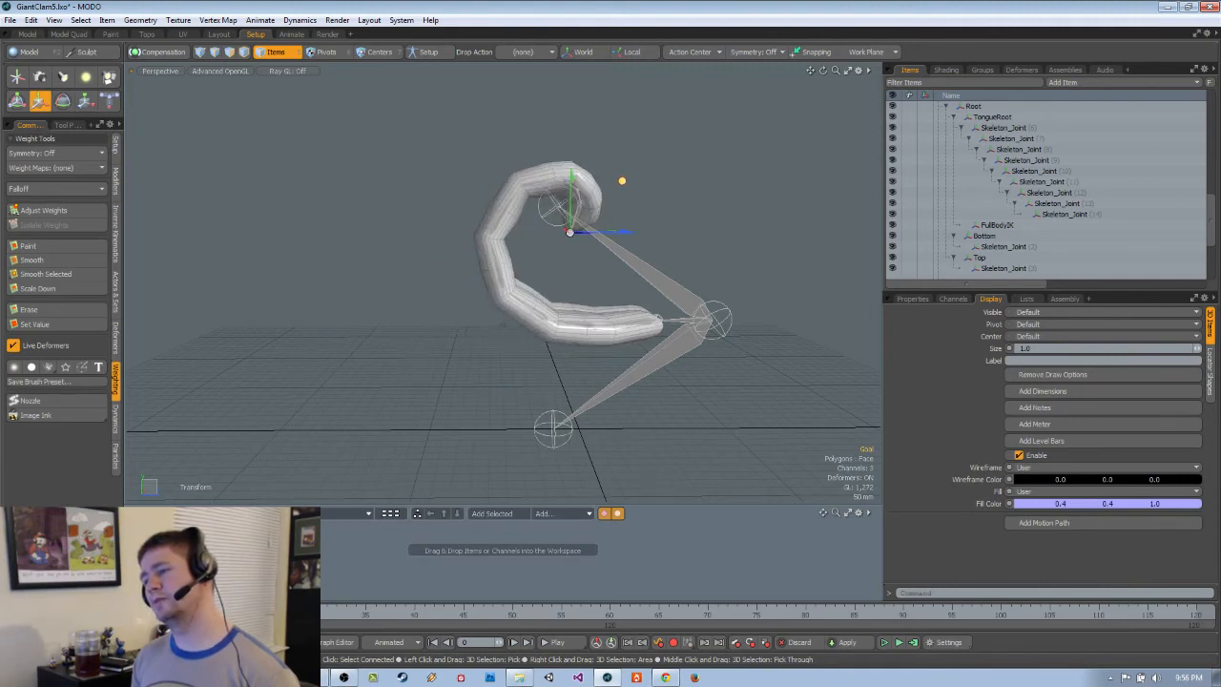
pyautogui.moveTo(622, 181); pyautogui.dragTo(440, 180)
# Examine the tongue mesh from the top and in perspective, leave the transform, and clear the item selection
pyautogui.scroll(3, 524, 330)
pyautogui.hotkey('ctrl', 'space')
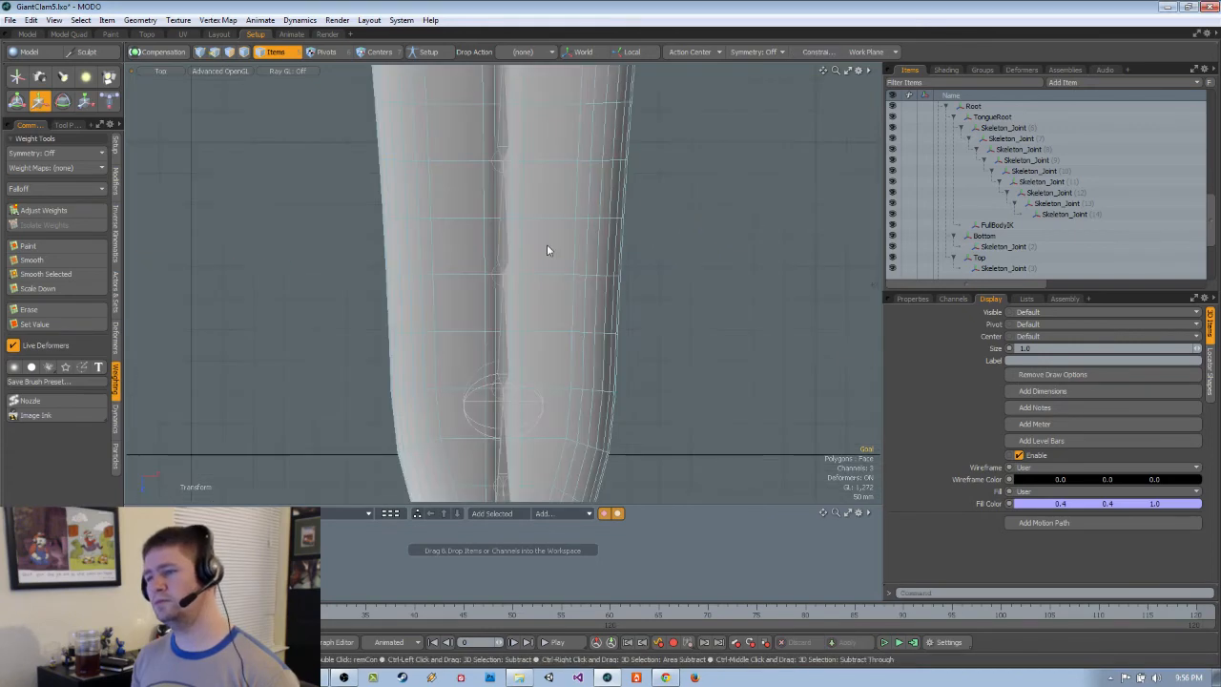
pyautogui.scroll(-2, 546, 286)
pyautogui.hotkey('ctrl', 'space')
pyautogui.keyDown('alt'); pyautogui.moveTo(553, 395); pyautogui.dragTo(575, 343); pyautogui.keyUp('alt')
pyautogui.scroll(4, 579, 360)
pyautogui.press('q')
pyautogui.keyDown('alt'); pyautogui.moveTo(429, 417); pyautogui.dragTo(446, 427); pyautogui.keyUp('alt')
pyautogui.click(446, 427)
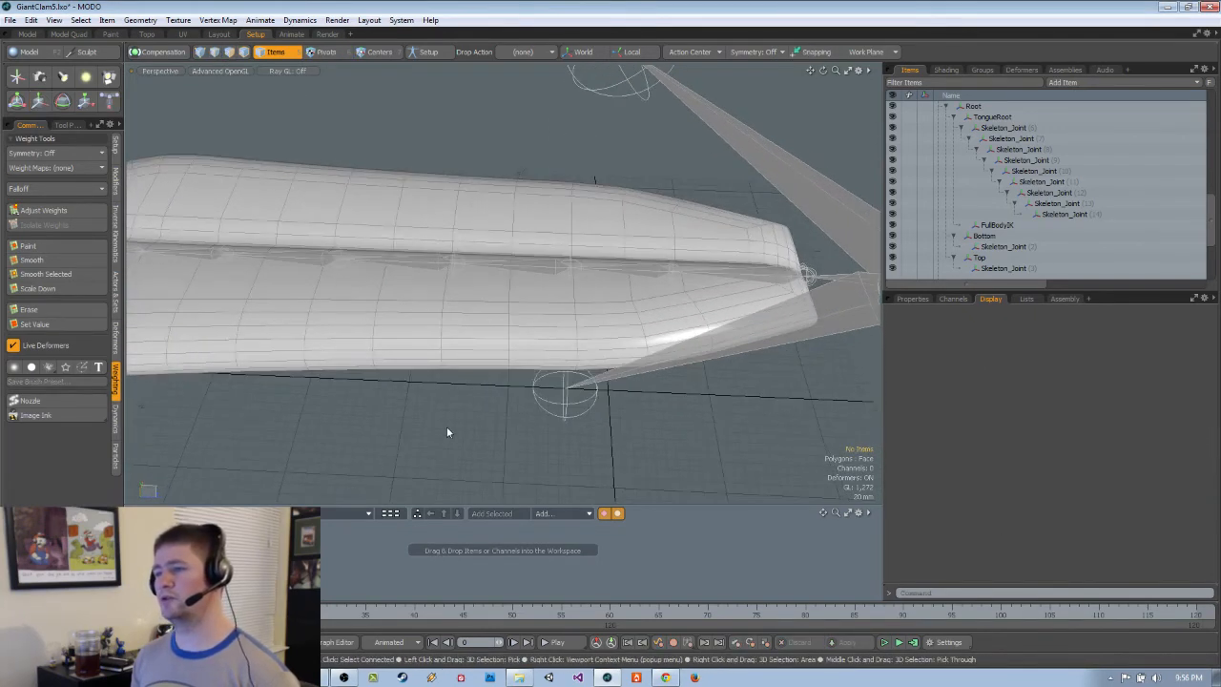
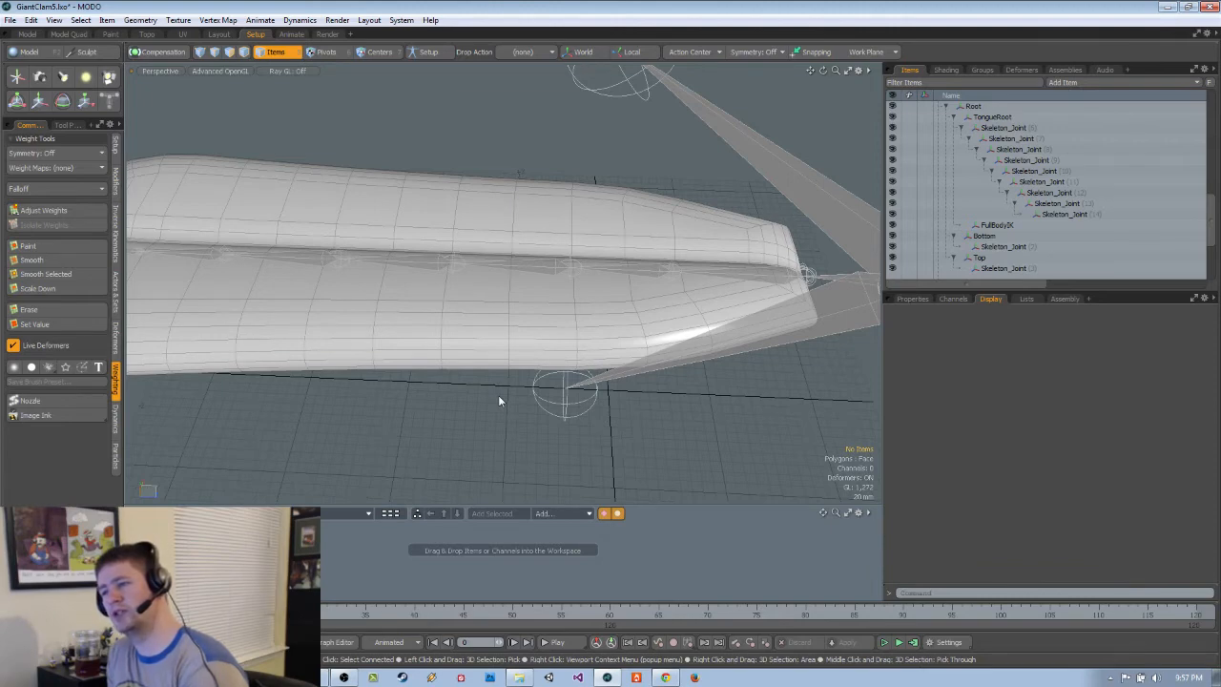
# Select TongueRoot with its whole child hierarchy and enlarge the item list to show more of the rig
pyautogui.doubleClick(753, 273)
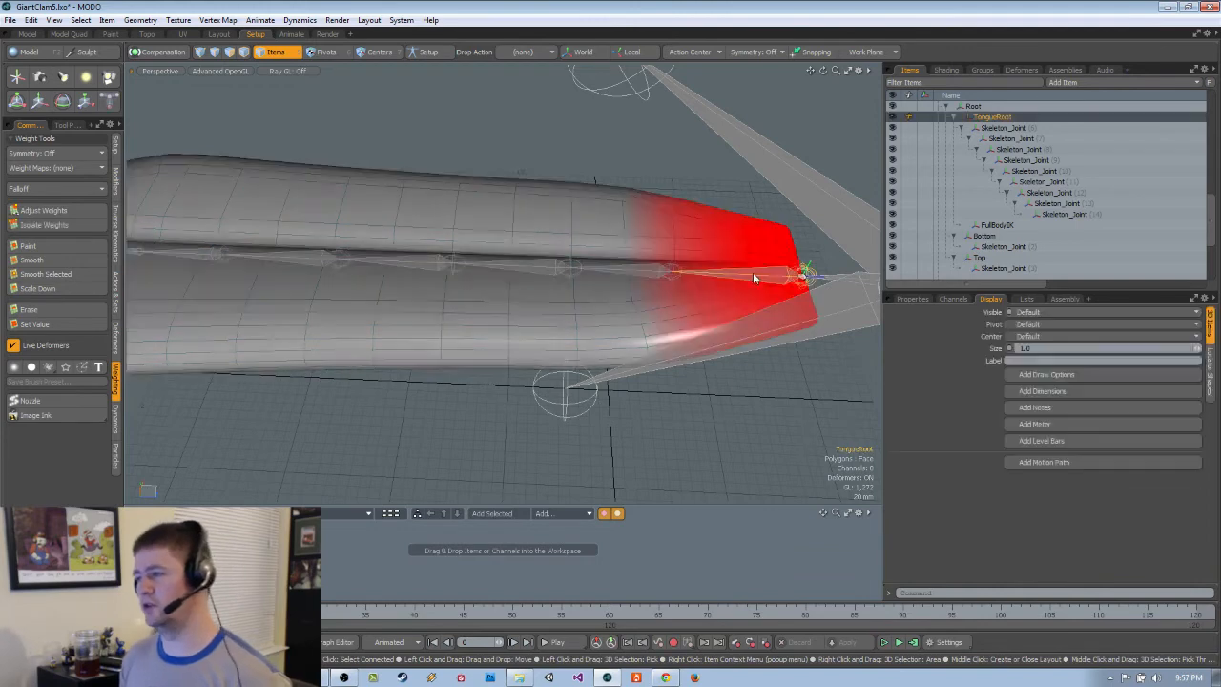
pyautogui.scroll(-1, 716, 315)
pyautogui.keyDown('alt'); pyautogui.moveTo(708, 302); pyautogui.dragTo(751, 315); pyautogui.keyUp('alt')
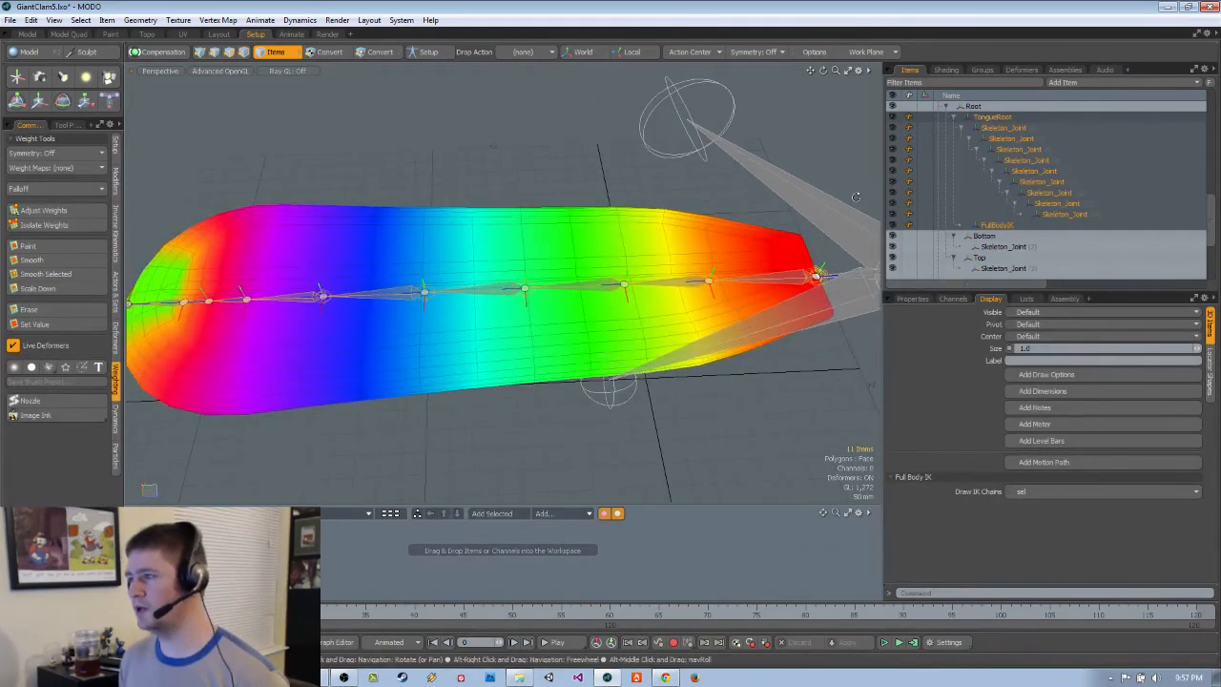
pyautogui.scroll(2, 1053, 196)
pyautogui.moveTo(1063, 291); pyautogui.dragTo(1063, 424)
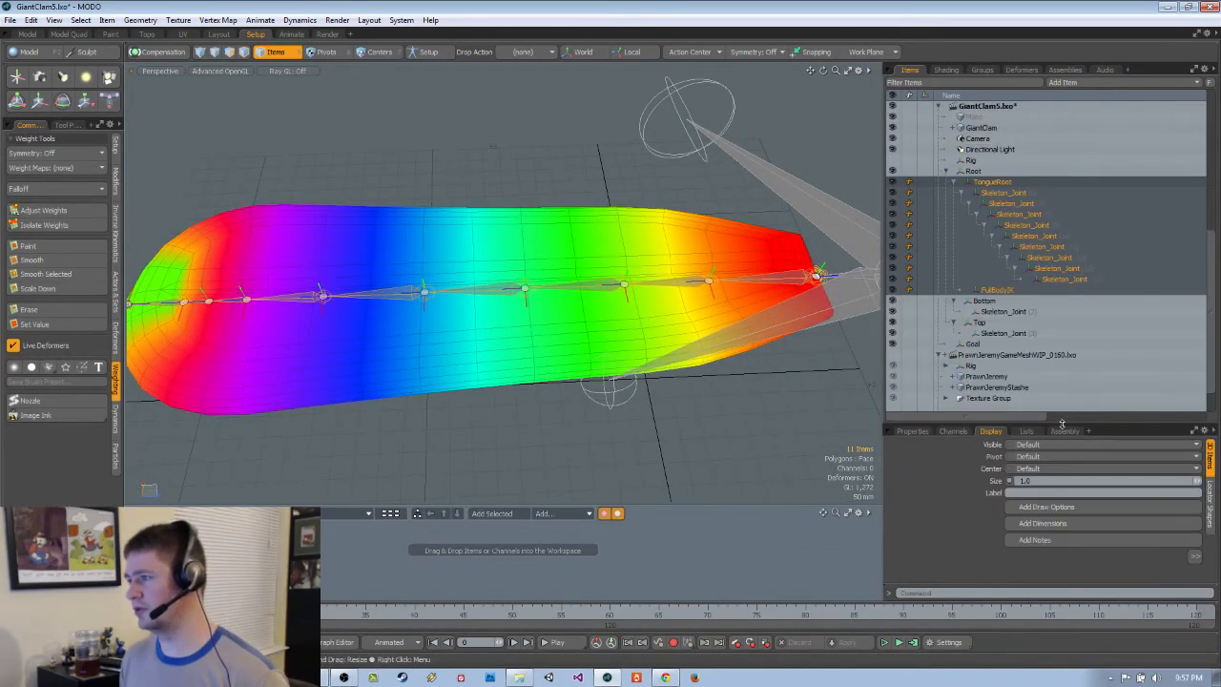
# Limit the selection to the joints from TongueRoot through Skeleton_Joint (14), leaving out FullBodyIK
pyautogui.click(1019, 297)
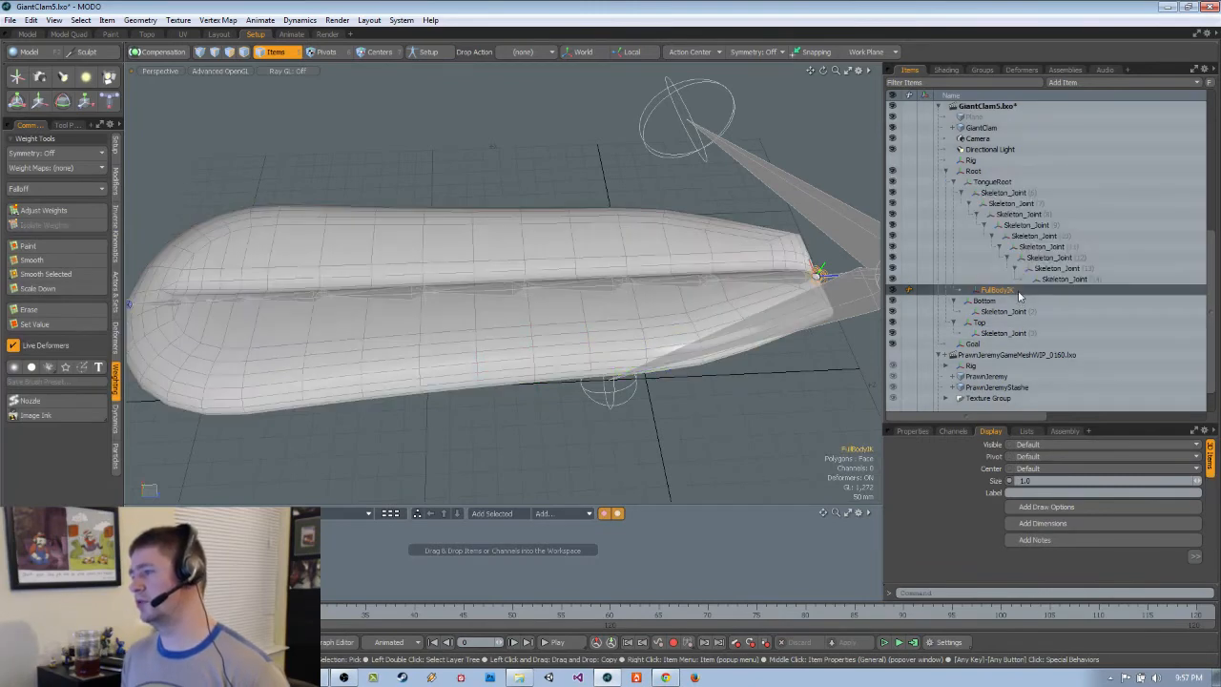
pyautogui.click(997, 183)
pyautogui.moveTo(1009, 284)
pyautogui.keyDown('shift'); pyautogui.mouseDown()
pyautogui.moveTo(1012, 297)
pyautogui.moveTo(1015, 280)
pyautogui.mouseUp(); pyautogui.keyUp('shift')
pyautogui.scroll(2, 1013, 222)
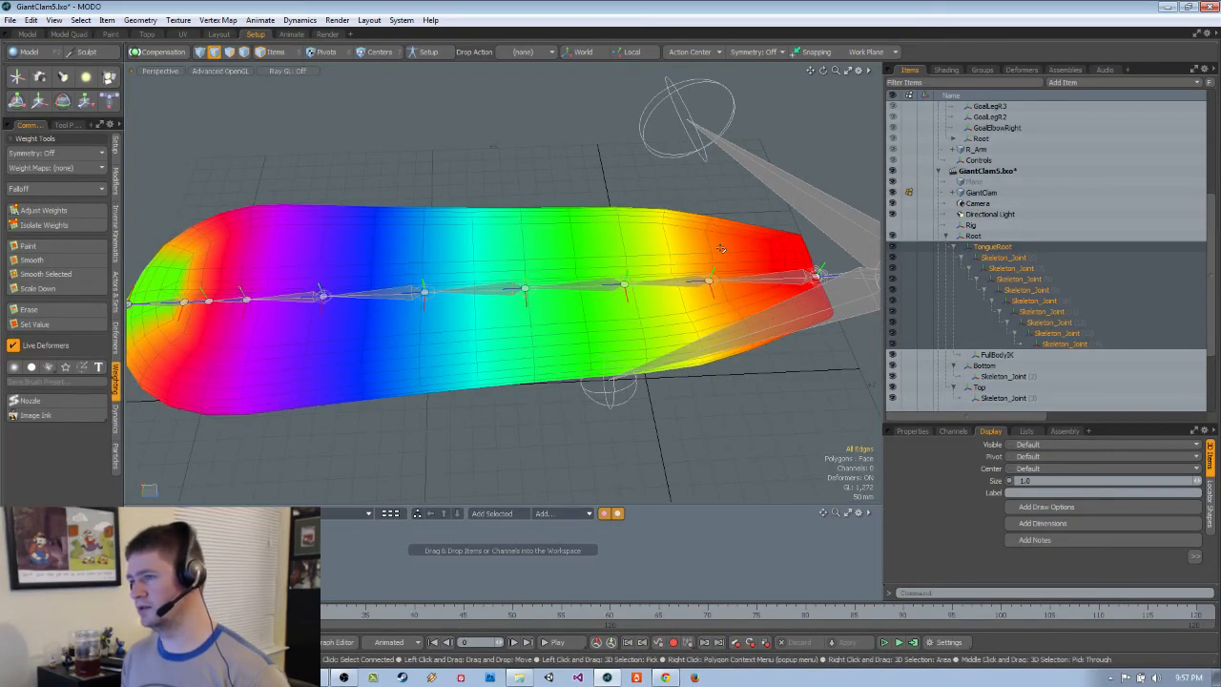
# Hide the Bottom and Top items of the GiantClam rig, display the deformer tools, and select only TongueRoot
pyautogui.press('3')
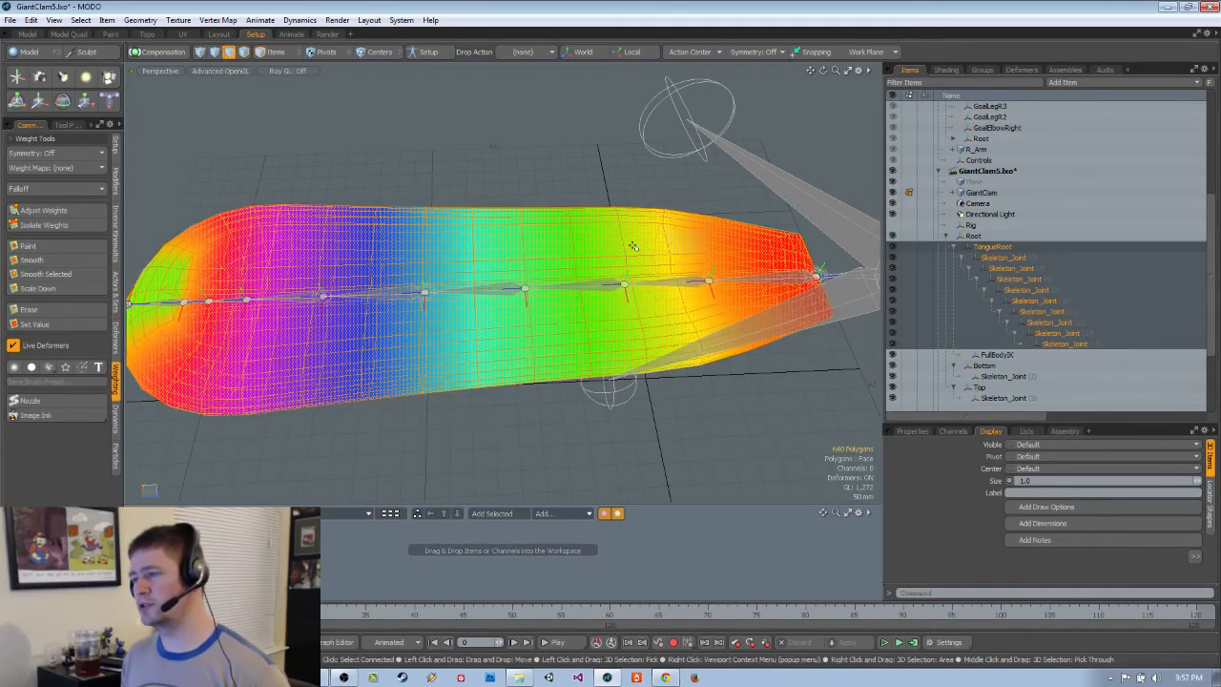
pyautogui.click(115, 150)
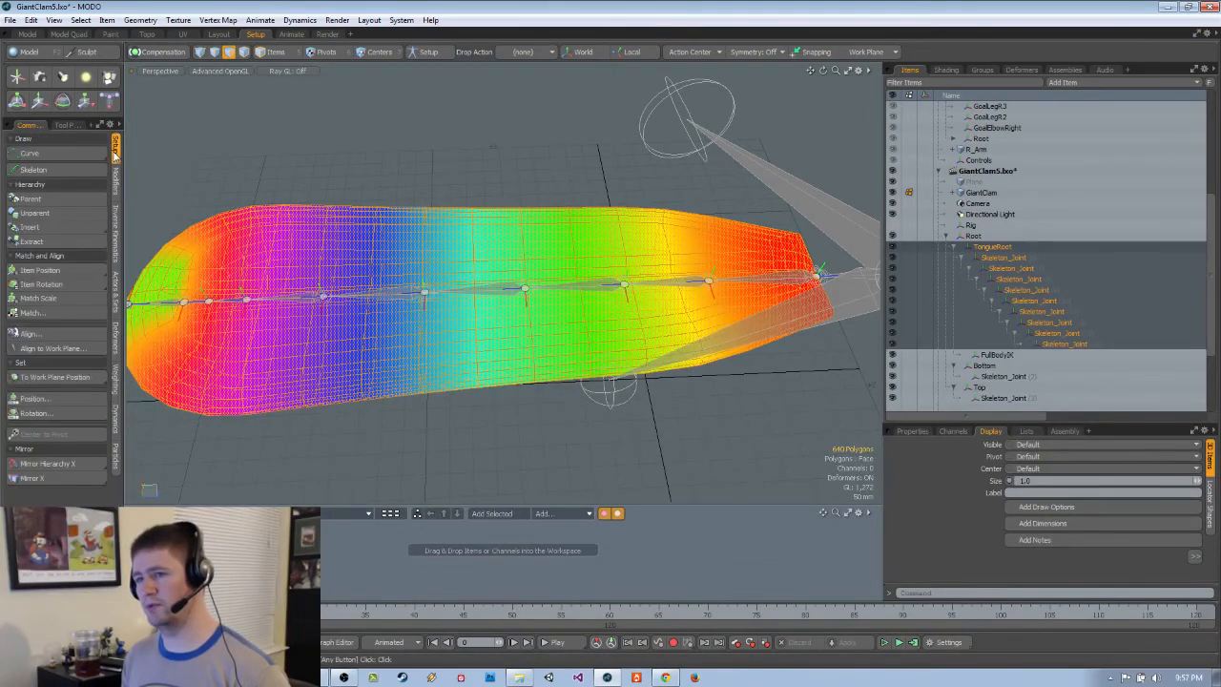
pyautogui.scroll(-2, 1078, 258)
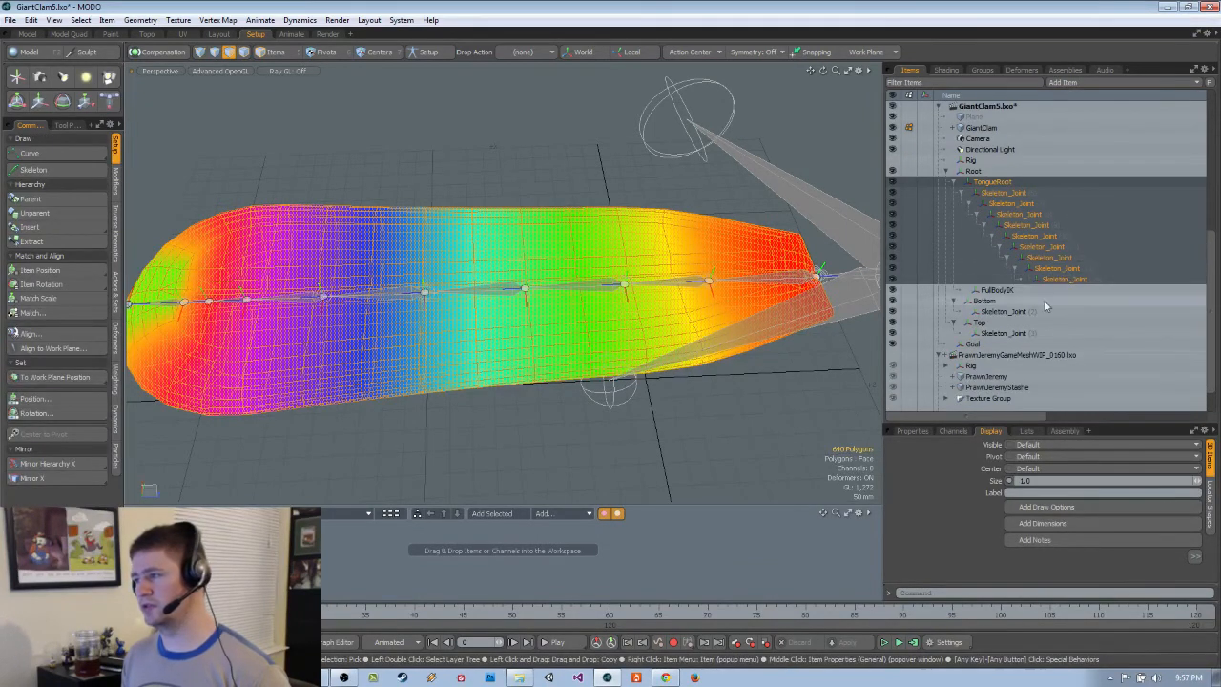
pyautogui.click(893, 301)
pyautogui.click(893, 322)
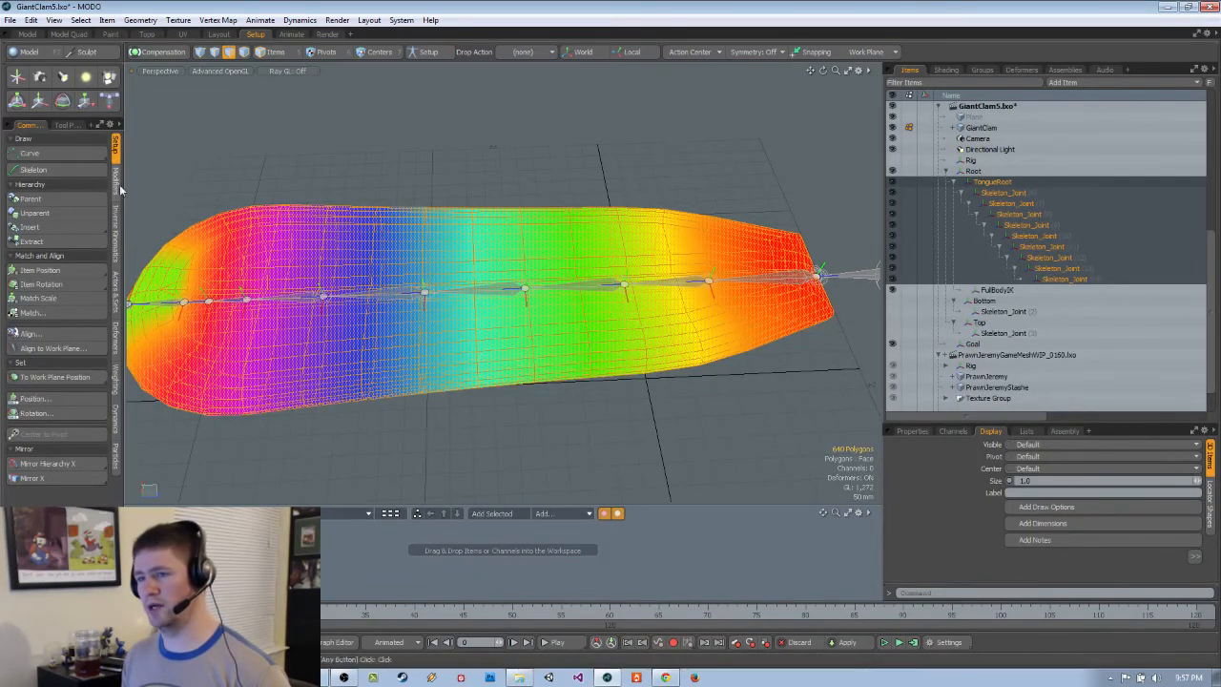
pyautogui.click(115, 336)
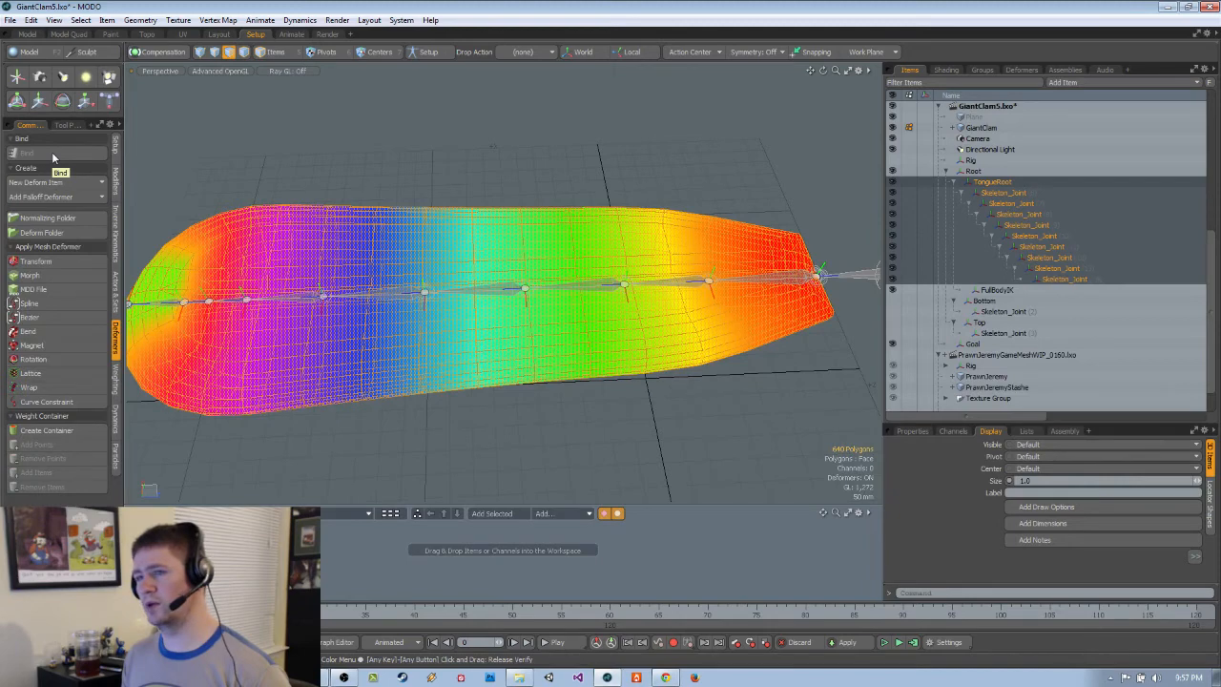
pyautogui.click(992, 182)
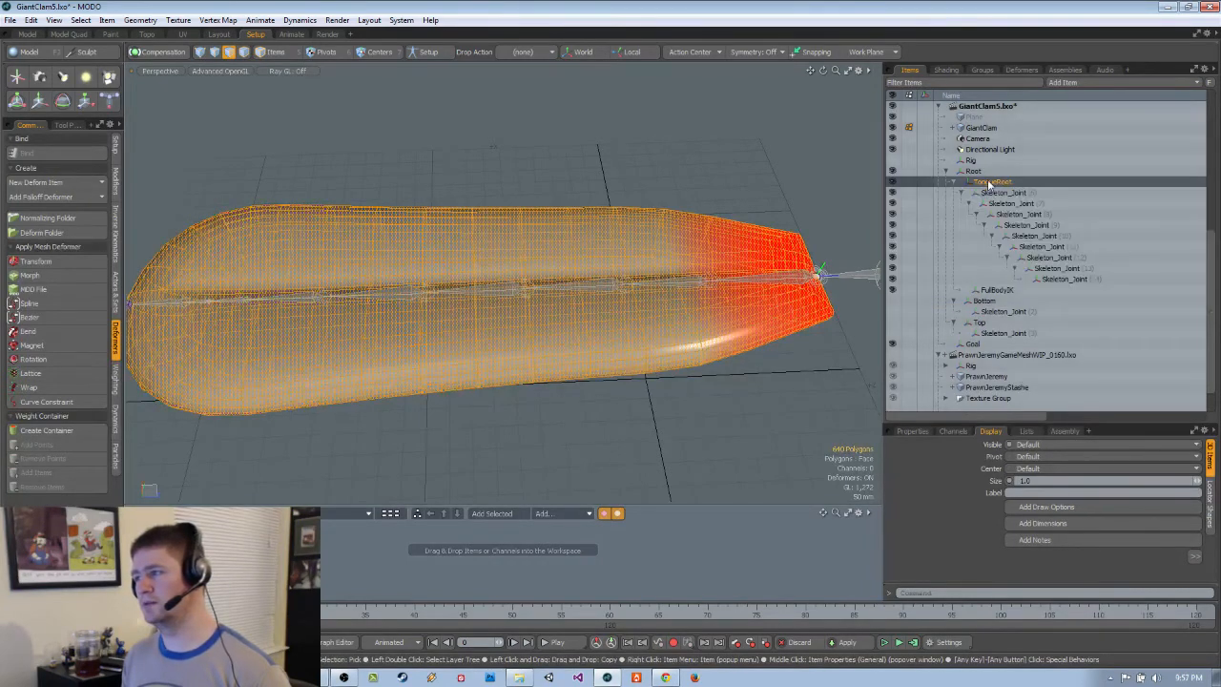
pyautogui.click(429, 53)
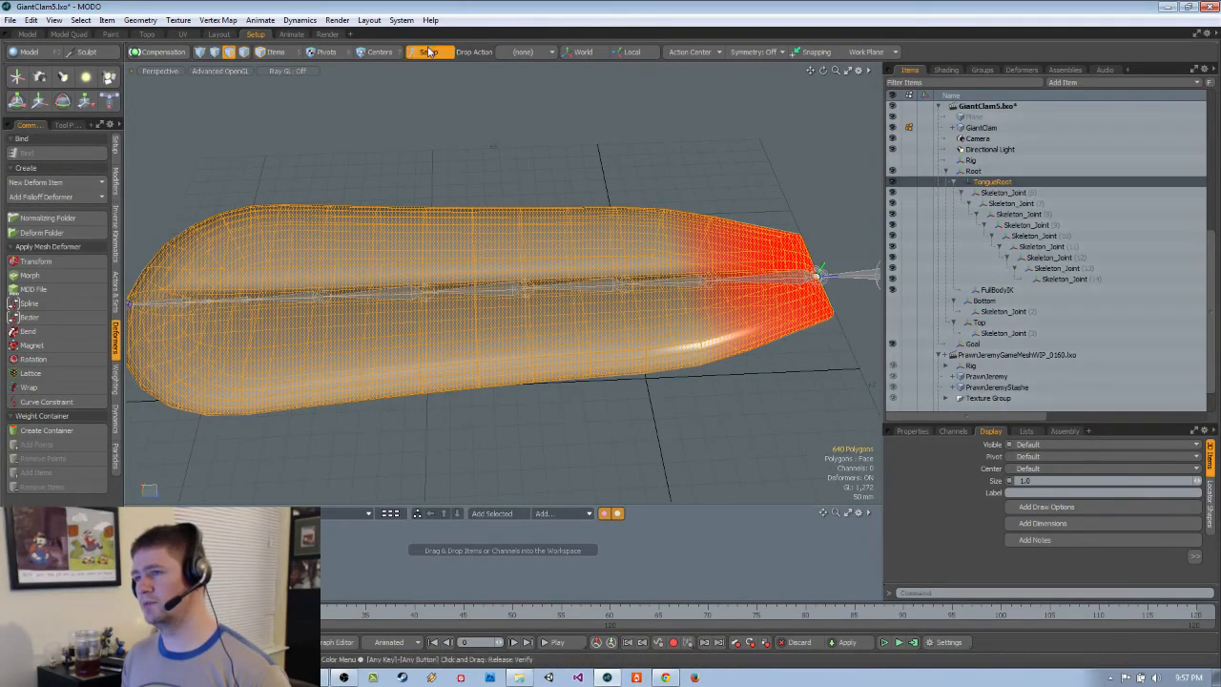
pyautogui.moveTo(990, 179); pyautogui.dragTo(974, 161)
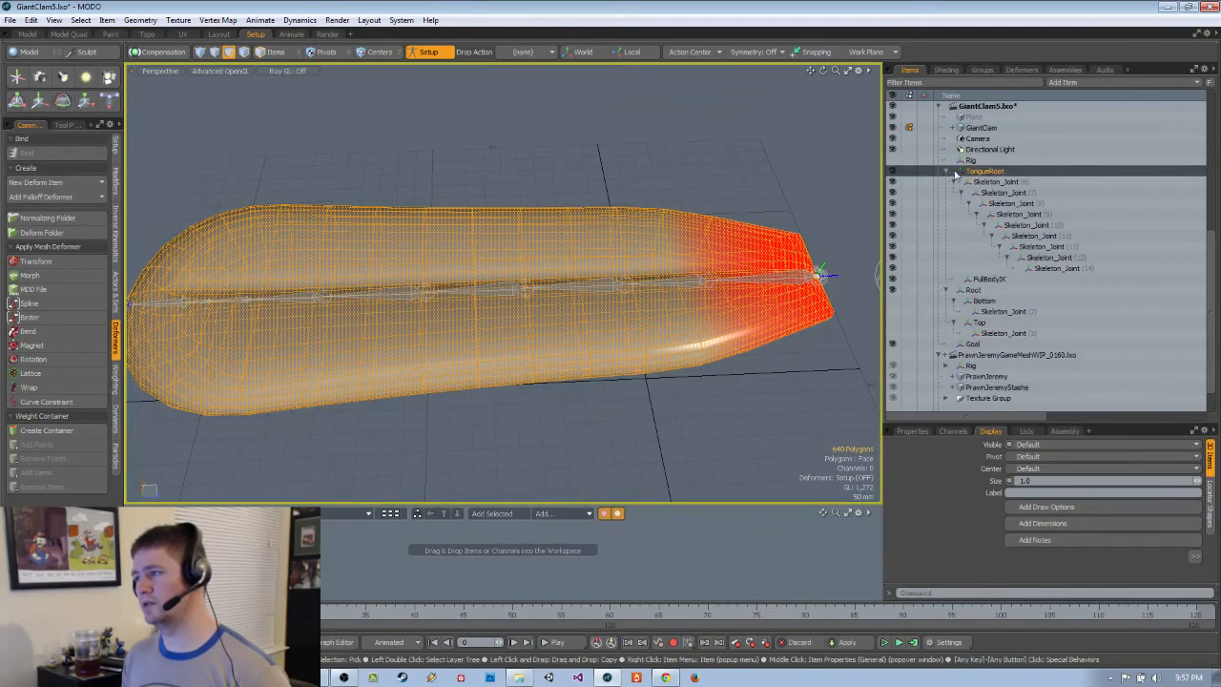
pyautogui.click(429, 52)
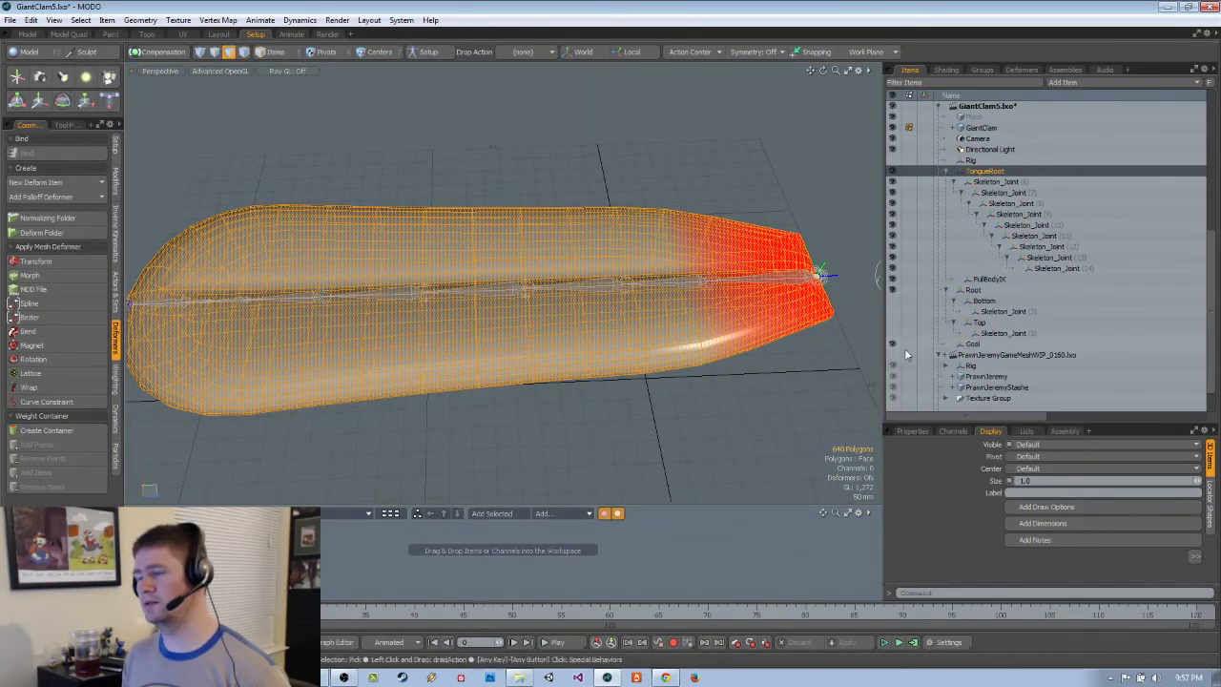
# In Setup mode, bind the GiantClam mesh to the TongueRoot chain using Smooth (Distance), Medium falloff and Bind as Segments
pyautogui.click(439, 53)
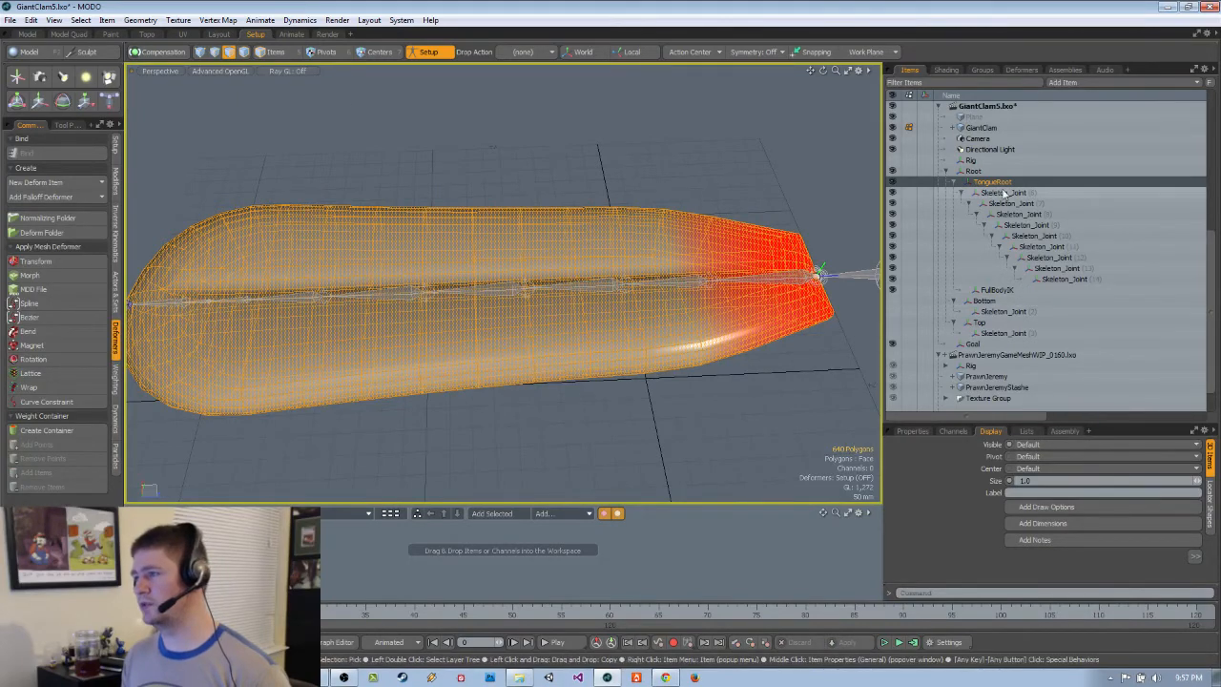
pyautogui.click(980, 127)
pyautogui.press('5')
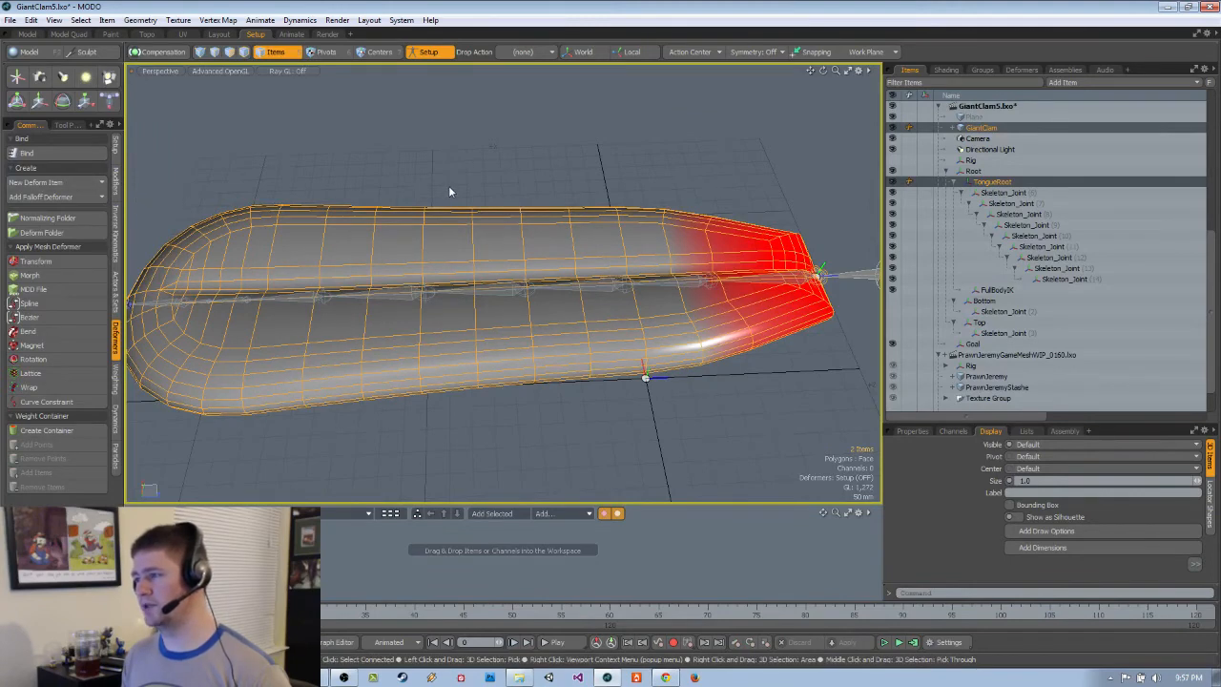
pyautogui.click(76, 153)
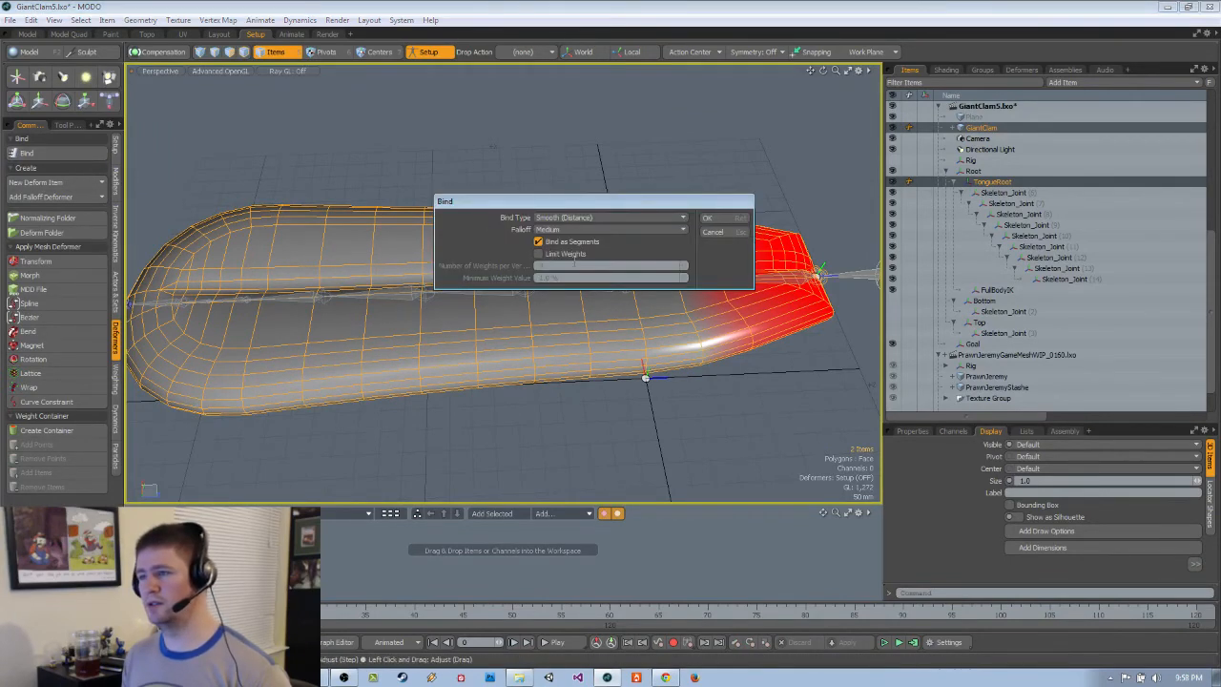
pyautogui.click(719, 226)
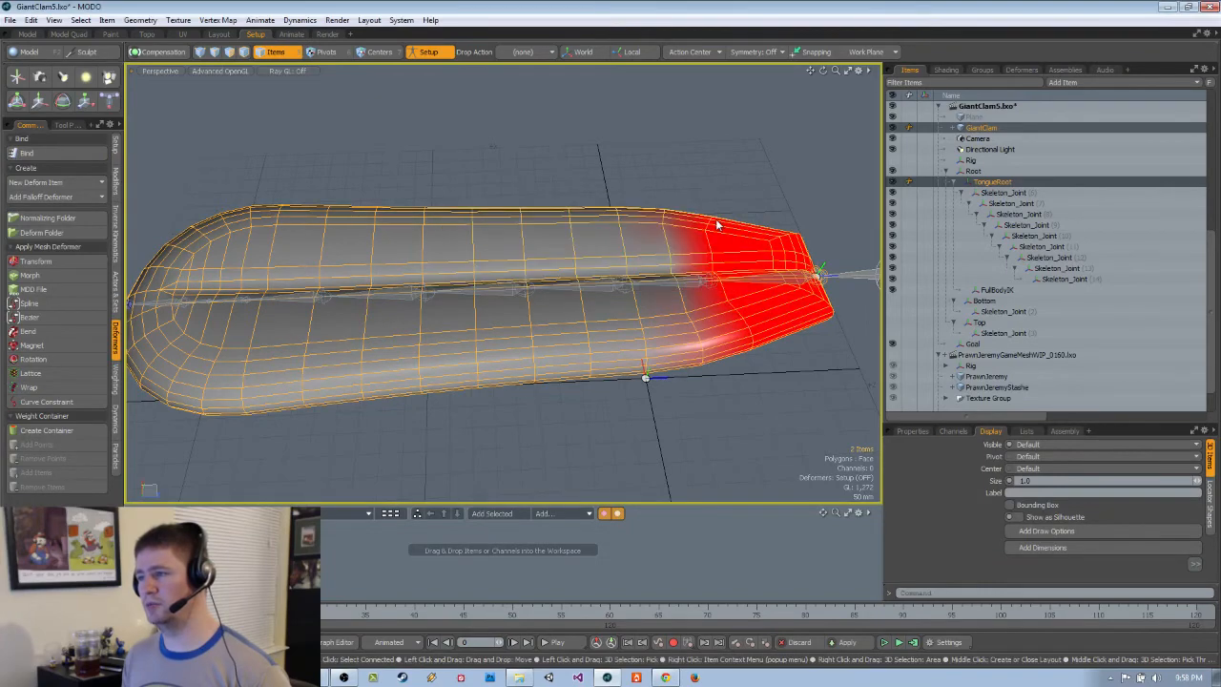
# Examine the weight distribution of successive tongue joints from the base toward the tip
pyautogui.keyDown('alt'); pyautogui.moveTo(720, 226); pyautogui.dragTo(728, 325); pyautogui.keyUp('alt')
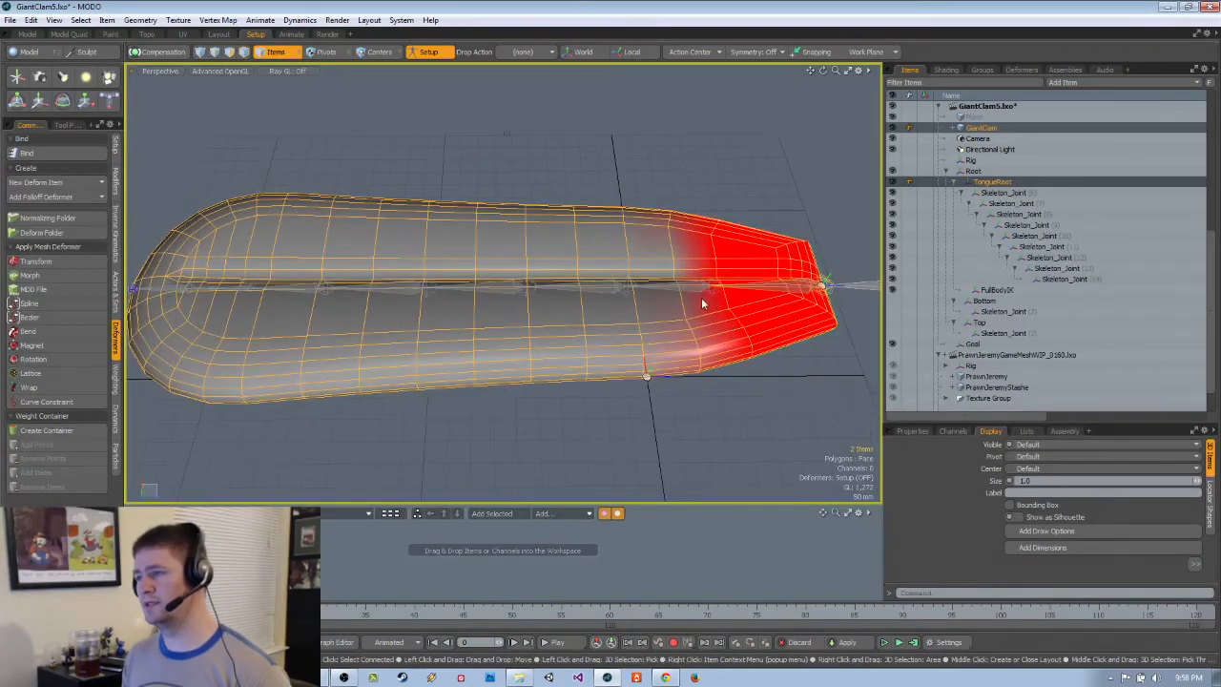
pyautogui.click(682, 305)
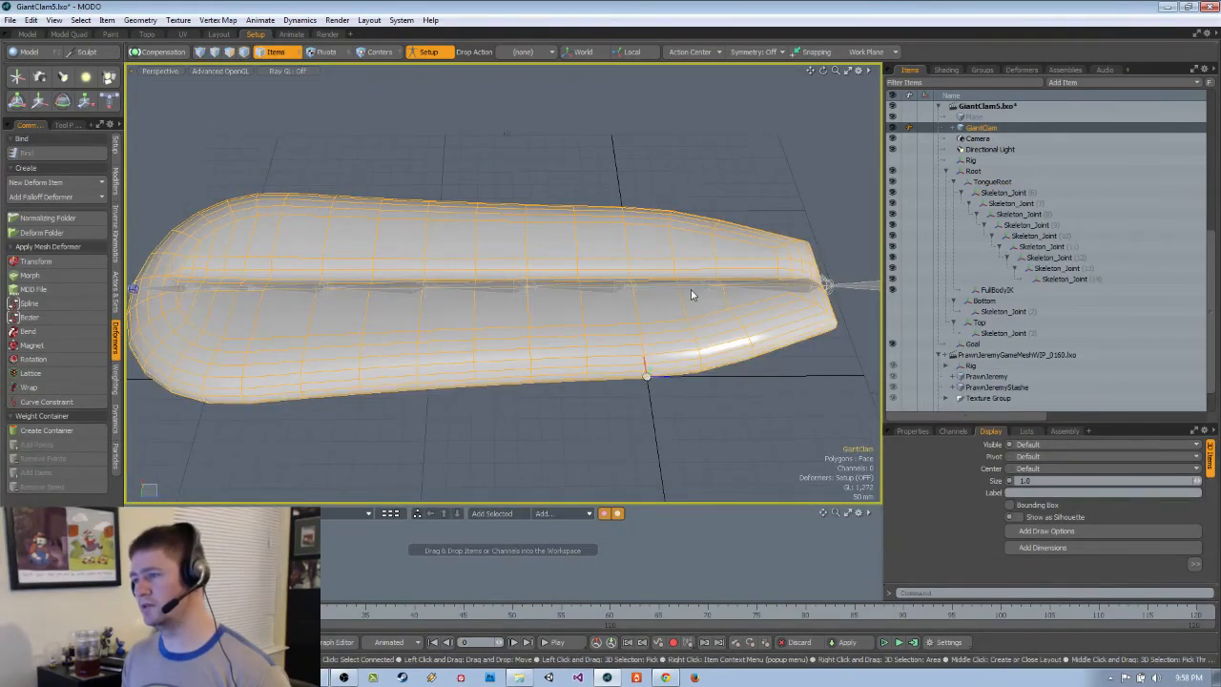
pyautogui.click(691, 289)
pyautogui.click(609, 287)
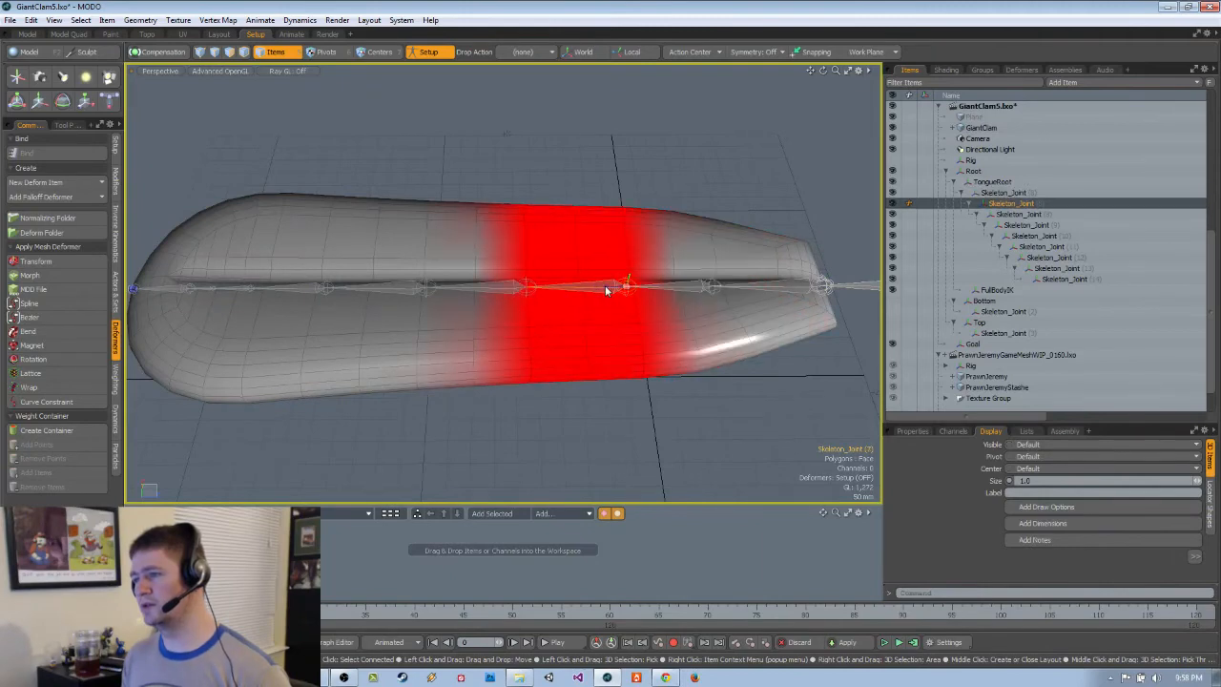
pyautogui.click(512, 289)
pyautogui.click(425, 287)
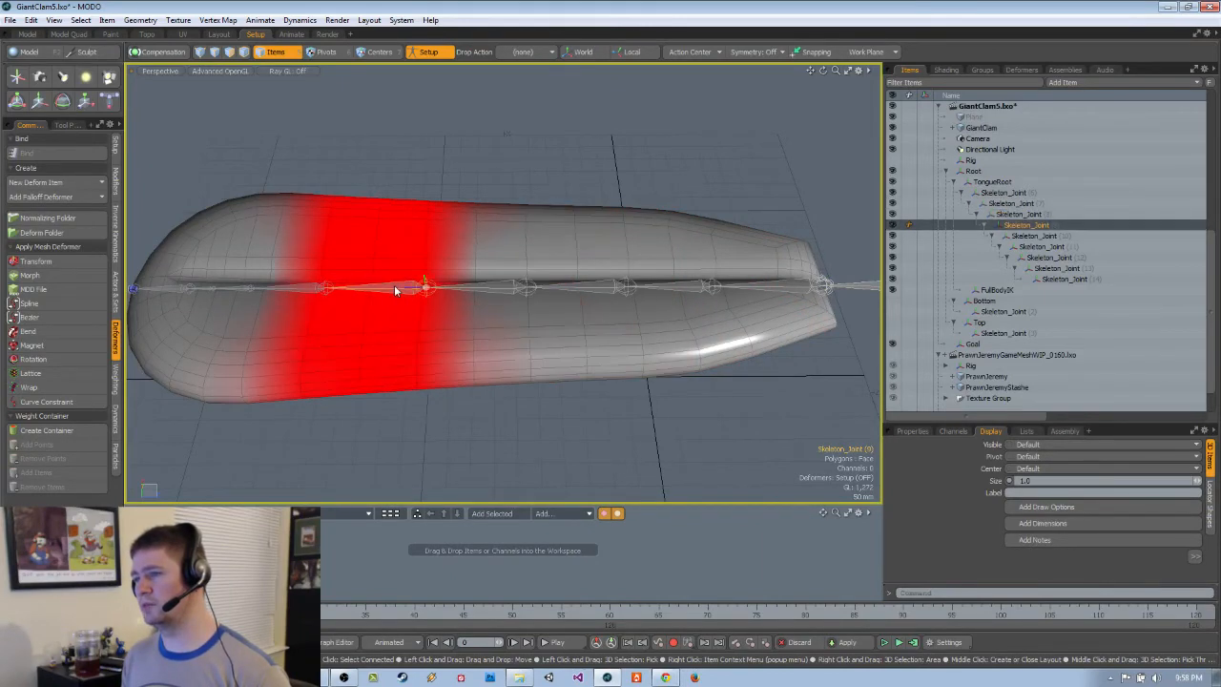
pyautogui.click(320, 288)
pyautogui.keyDown('alt'); pyautogui.moveTo(321, 288); pyautogui.dragTo(400, 315); pyautogui.keyUp('alt')
pyautogui.keyDown('ctrl'); pyautogui.keyDown('alt'); pyautogui.moveTo(821, 301); pyautogui.dragTo(753, 286); pyautogui.keyUp('alt'); pyautogui.keyUp('ctrl')
# Leave Setup mode, move the tip Goal up and over the tongue to test the bend, and undo the move
pyautogui.click(428, 51)
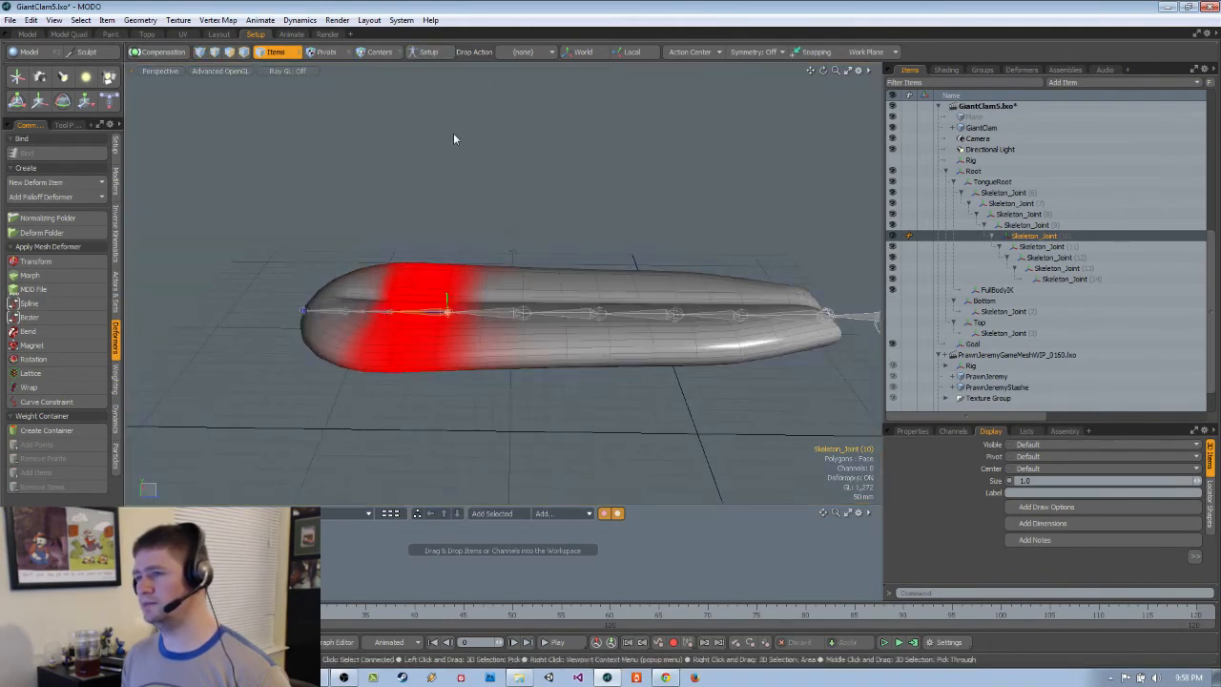
pyautogui.click(348, 323)
pyautogui.keyDown('alt'); pyautogui.moveTo(347, 324); pyautogui.dragTo(448, 334); pyautogui.keyUp('alt')
pyautogui.press('y')
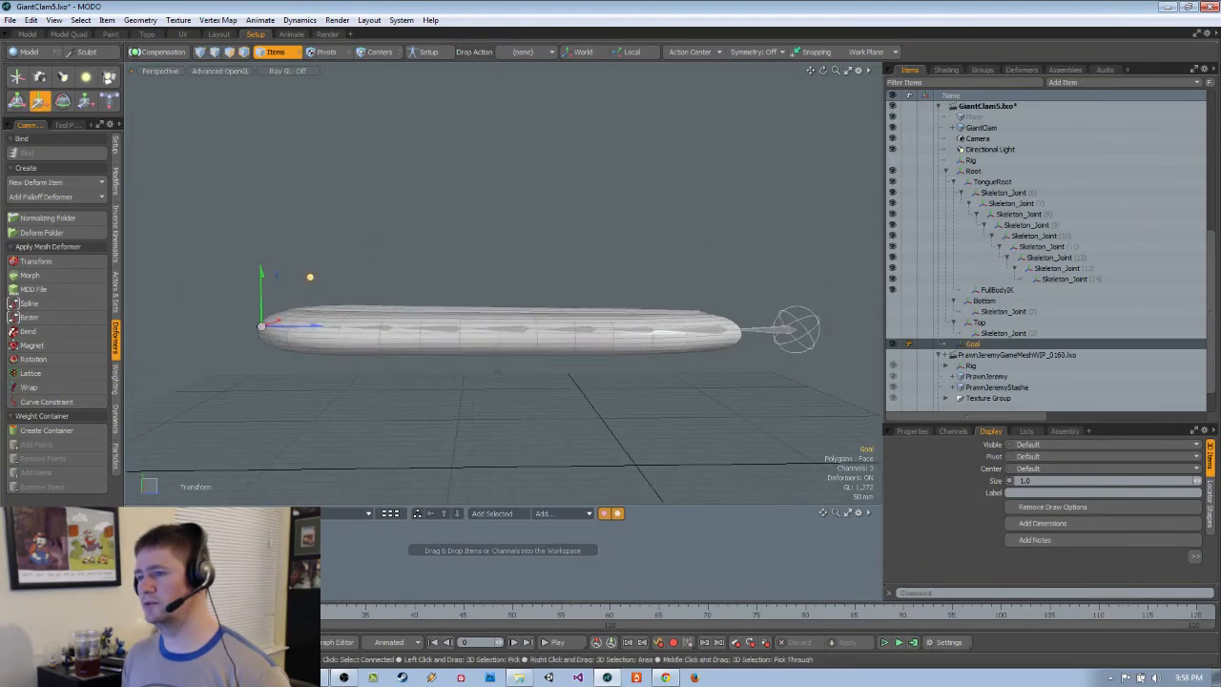
pyautogui.moveTo(310, 276); pyautogui.dragTo(655, 172)
pyautogui.hotkey('ctrl', 'z')
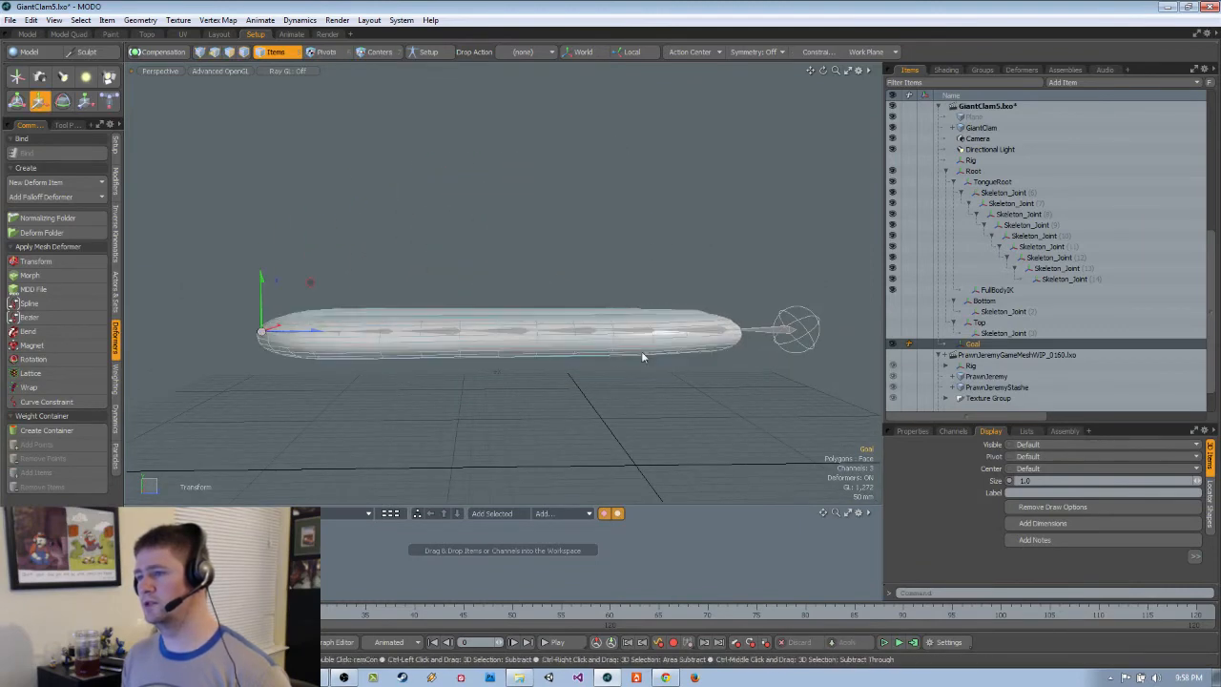
pyautogui.keyDown('alt'); pyautogui.moveTo(642, 357); pyautogui.dragTo(735, 322); pyautogui.keyUp('alt')
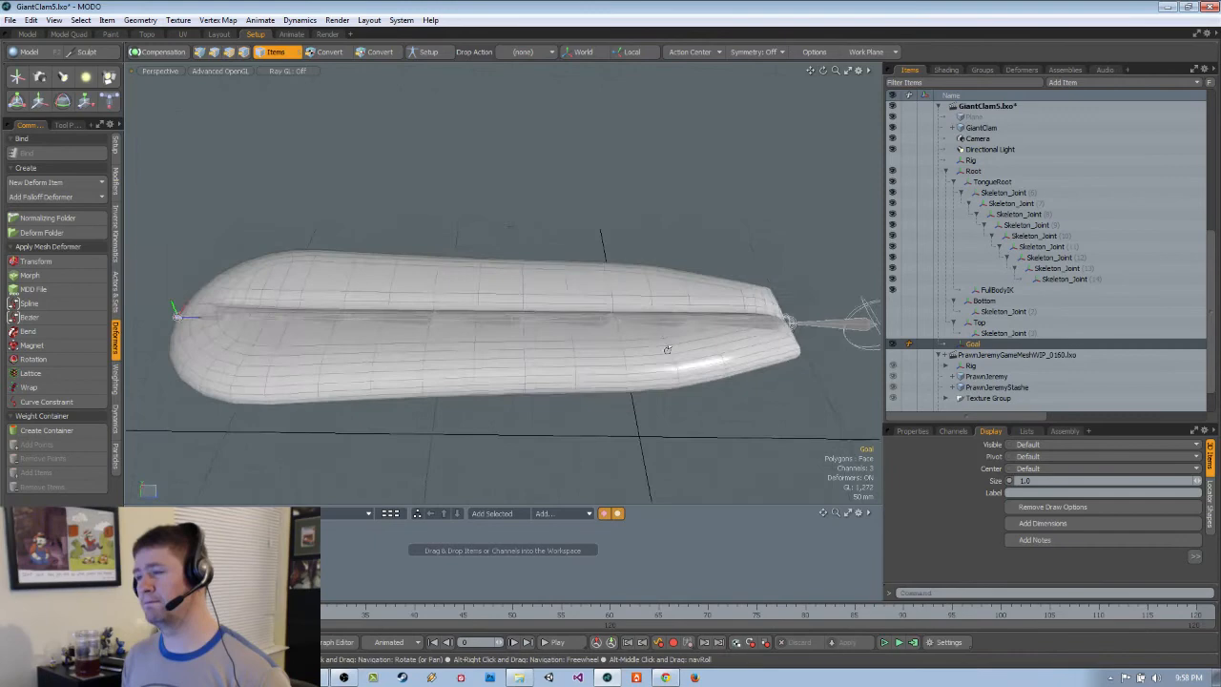
# In Setup mode, rebind GiantClam to TongueRoot with Smooth (Distance), High falloff, Bind as Segments, and weights limited to 3 per vertex
pyautogui.click(735, 321)
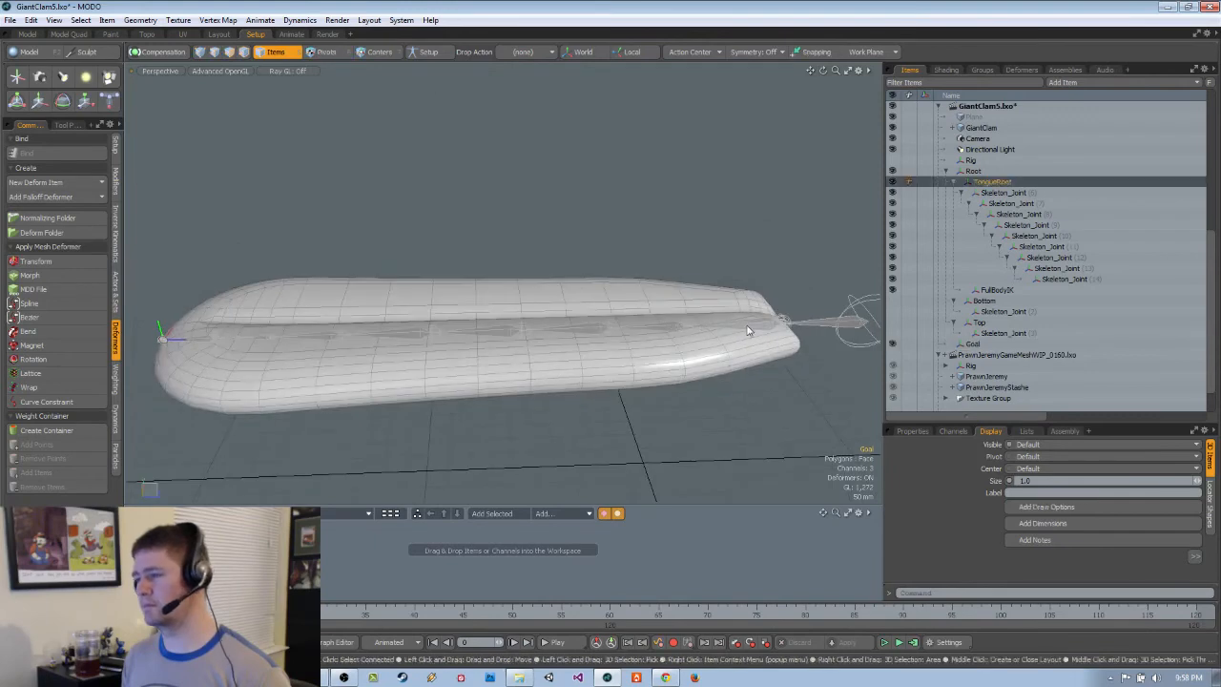
pyautogui.click(428, 53)
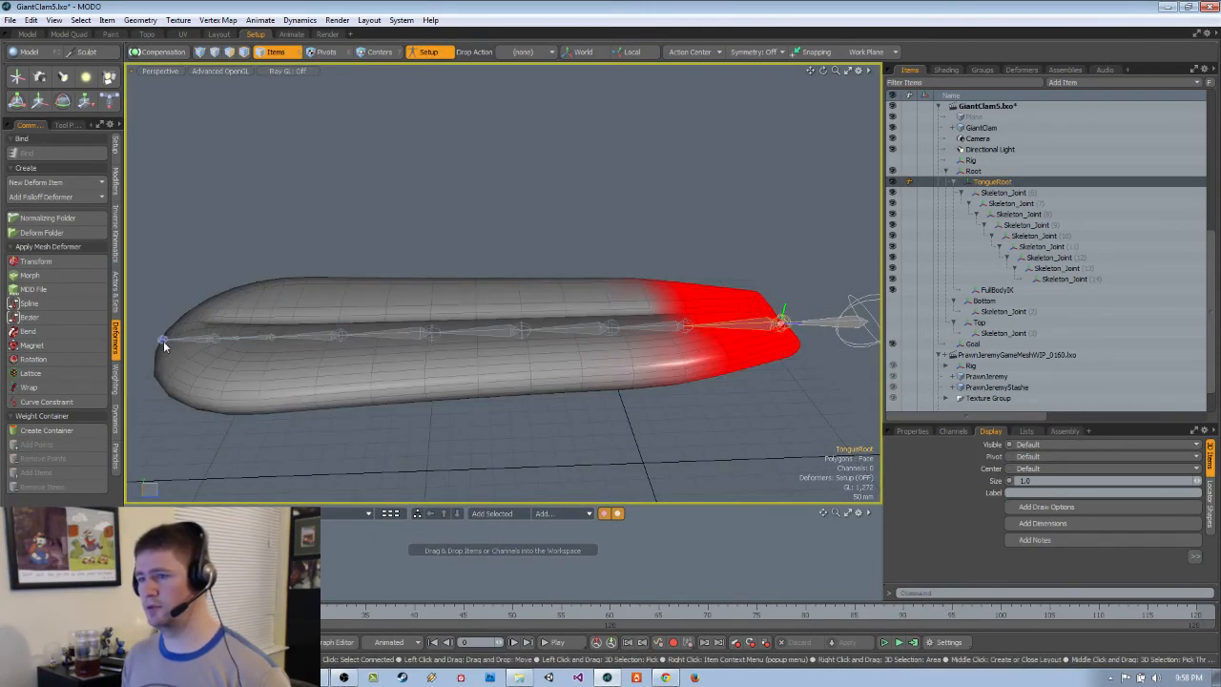
pyautogui.keyDown('alt'); pyautogui.moveTo(163, 341); pyautogui.dragTo(172, 315); pyautogui.keyUp('alt')
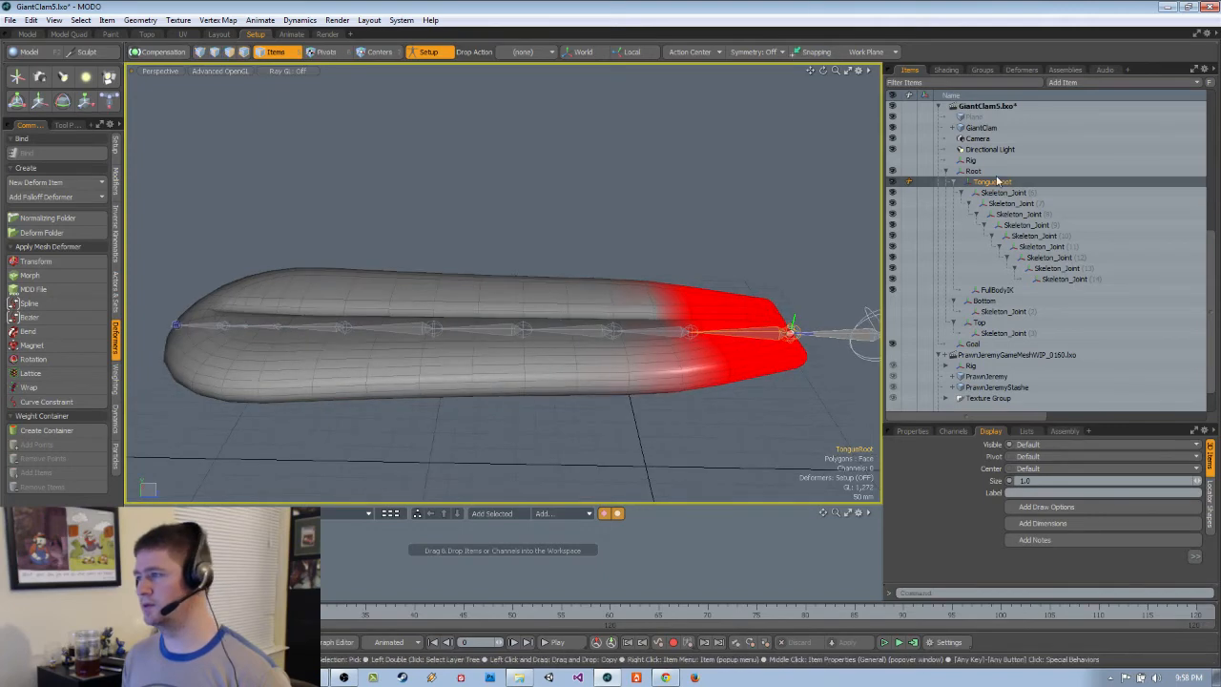
pyautogui.keyDown('ctrl'); pyautogui.click(983, 128); pyautogui.keyUp('ctrl')
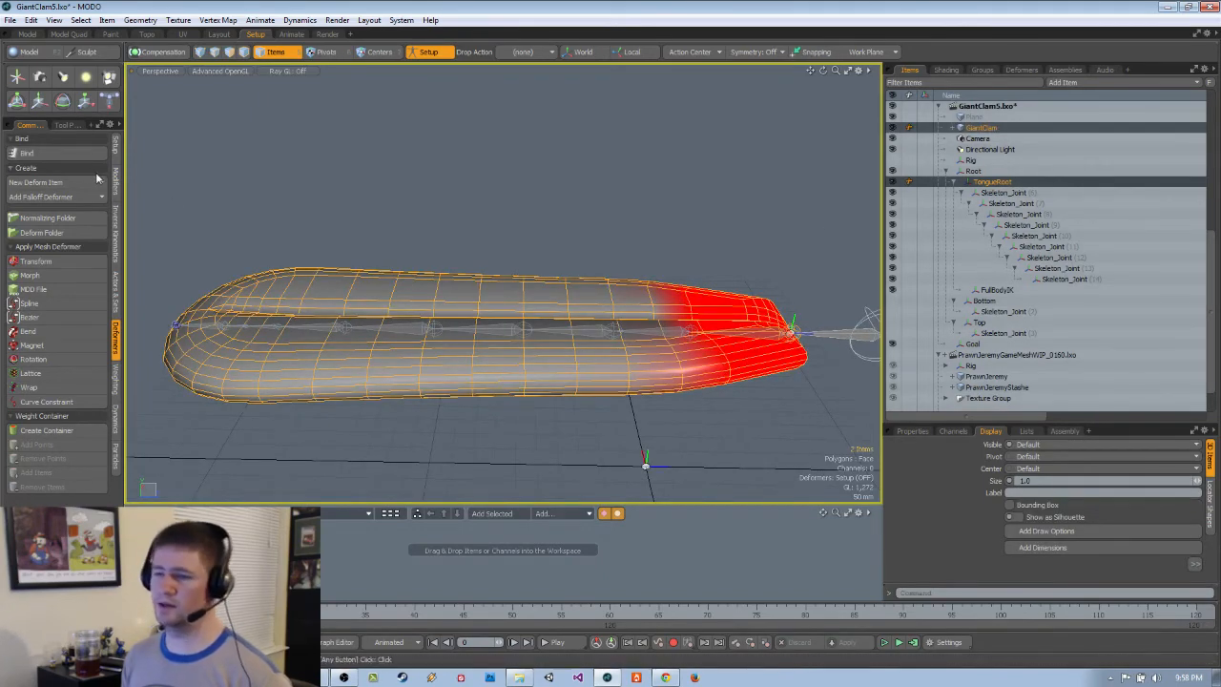
pyautogui.click(72, 154)
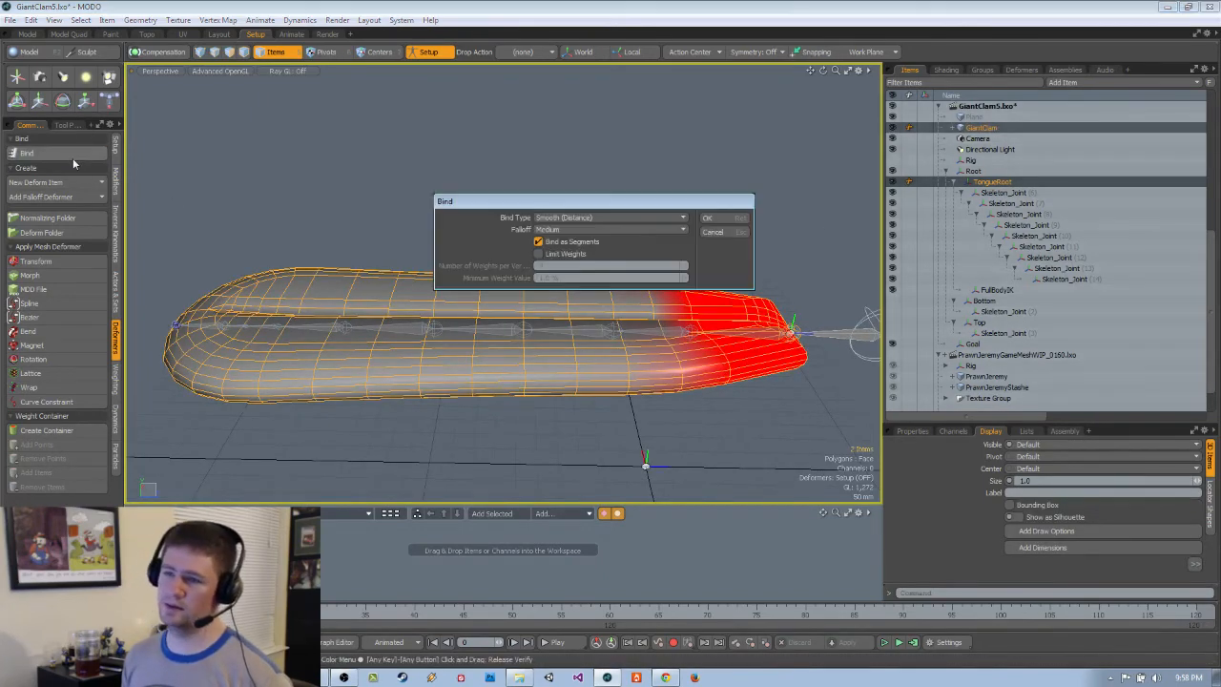
pyautogui.click(638, 231)
pyautogui.click(643, 245)
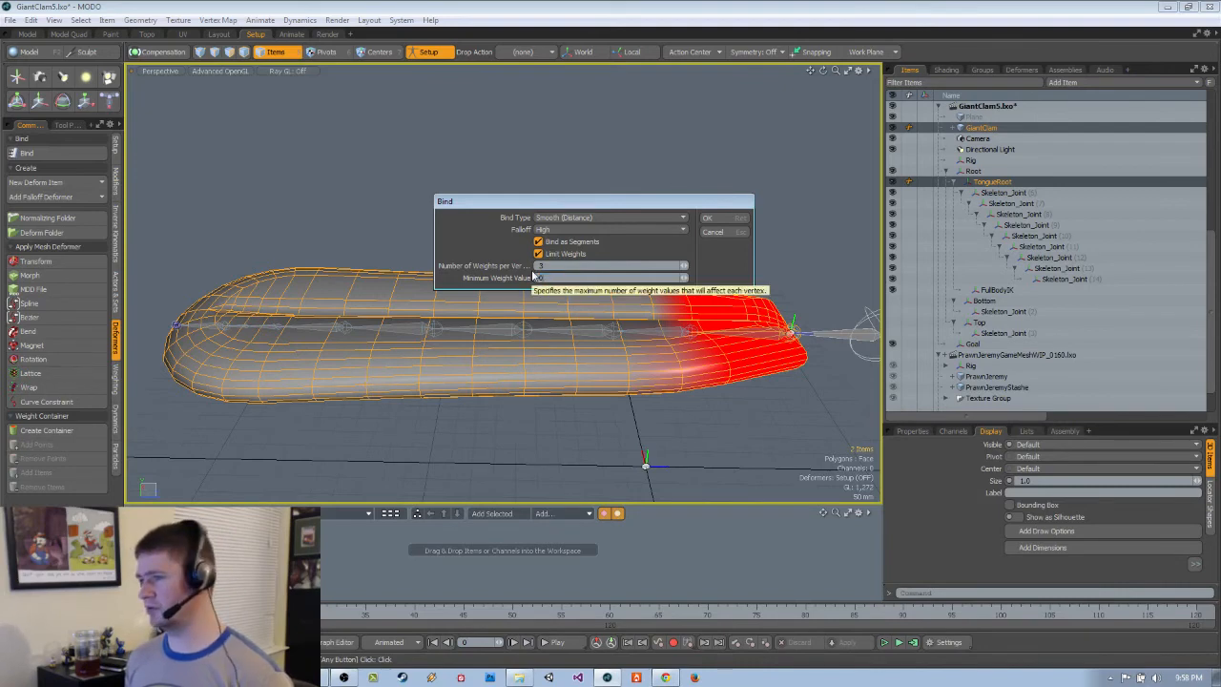
pyautogui.press('Return')
# Inspect the rebound tongue's weighting from above, picking along the joint chain
pyautogui.keyDown('alt'); pyautogui.moveTo(534, 276); pyautogui.dragTo(606, 291); pyautogui.keyUp('alt')
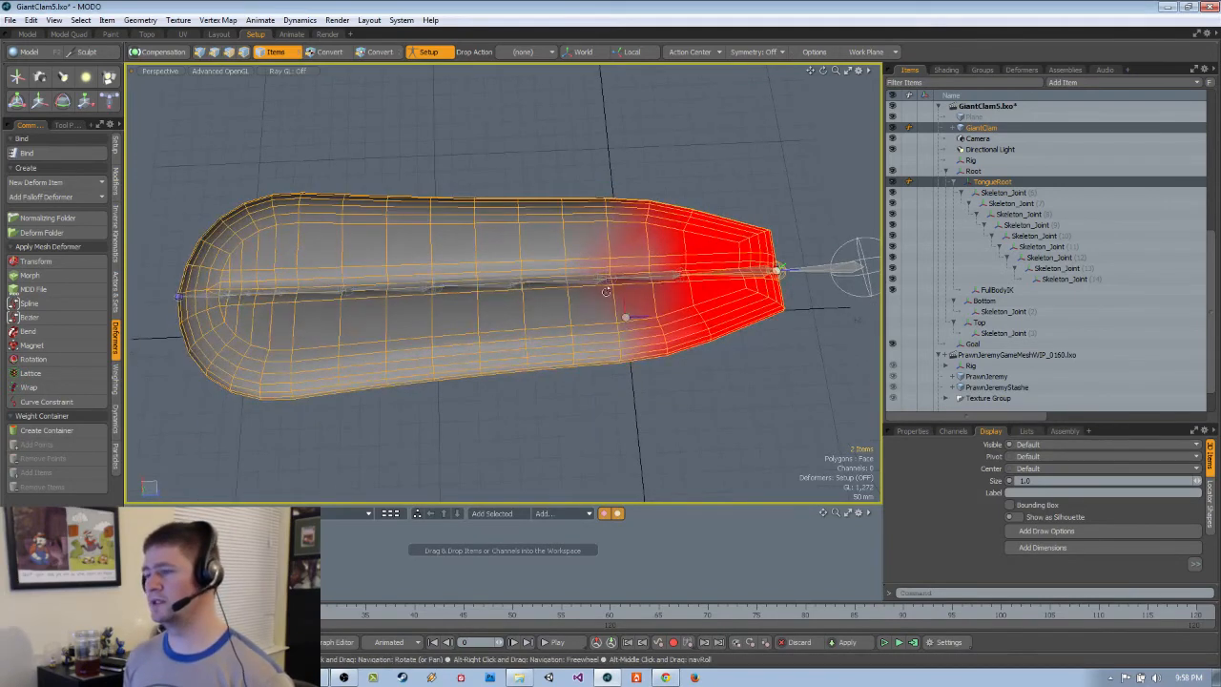
pyautogui.click(620, 279)
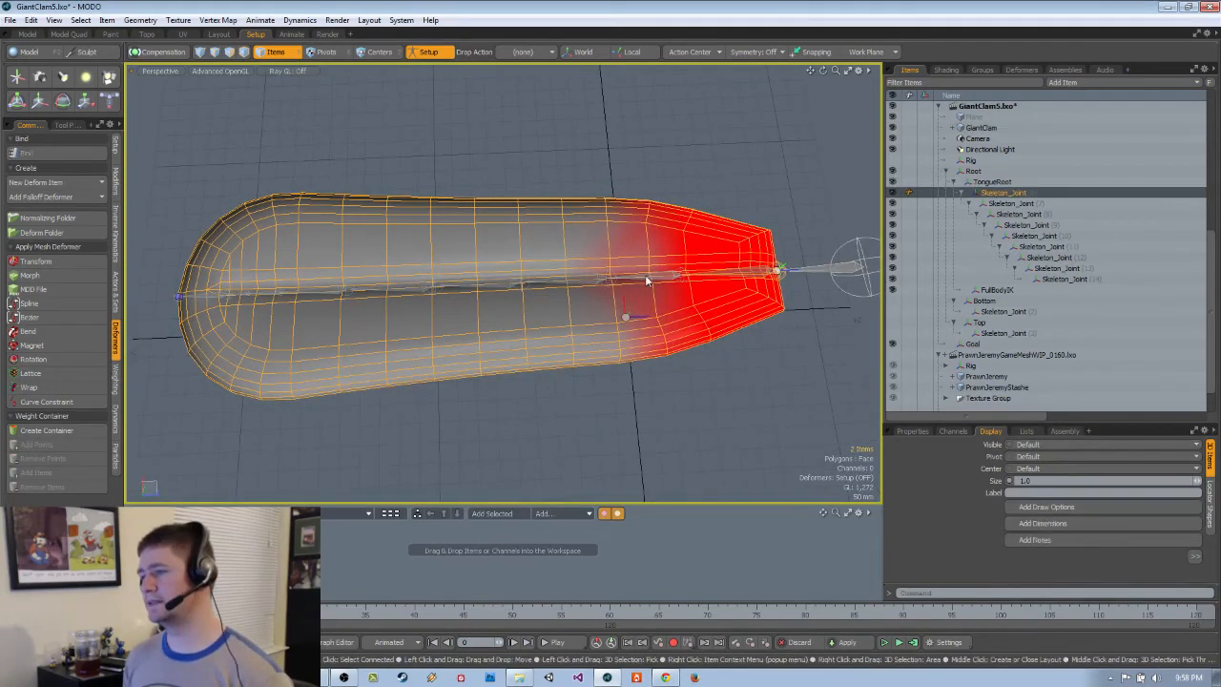
pyautogui.click(590, 278)
pyautogui.click(498, 287)
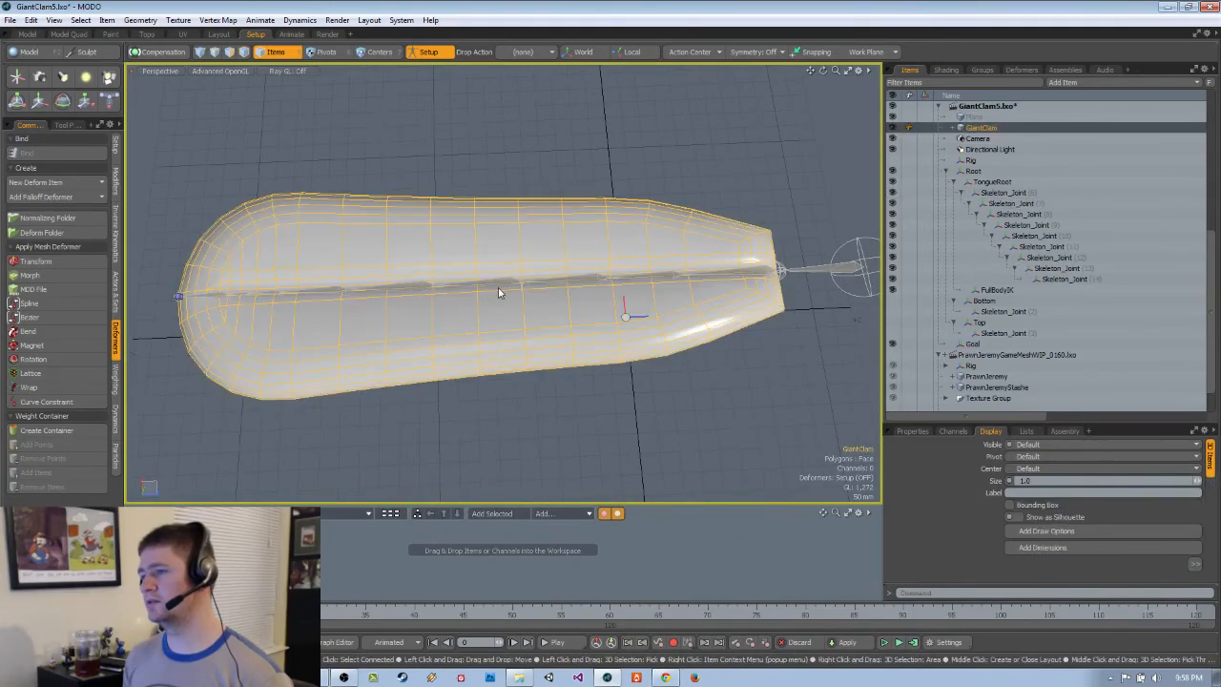
# Leave Setup mode, curl the rebound tongue by moving its Goal up and over, and undo the move in the Left view
pyautogui.click(429, 53)
pyautogui.keyDown('alt'); pyautogui.moveTo(409, 246); pyautogui.dragTo(401, 153); pyautogui.keyUp('alt')
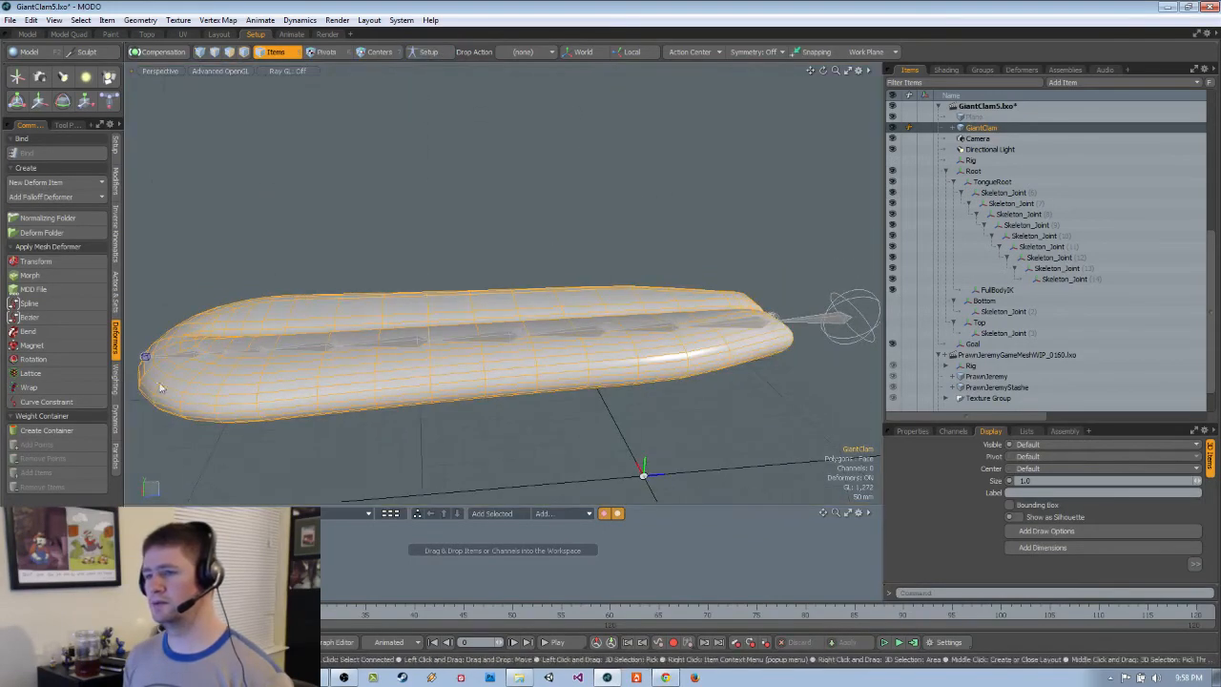
pyautogui.click(144, 360)
pyautogui.press('w')
pyautogui.keyDown('alt'); pyautogui.moveTo(315, 324); pyautogui.dragTo(348, 274); pyautogui.keyUp('alt')
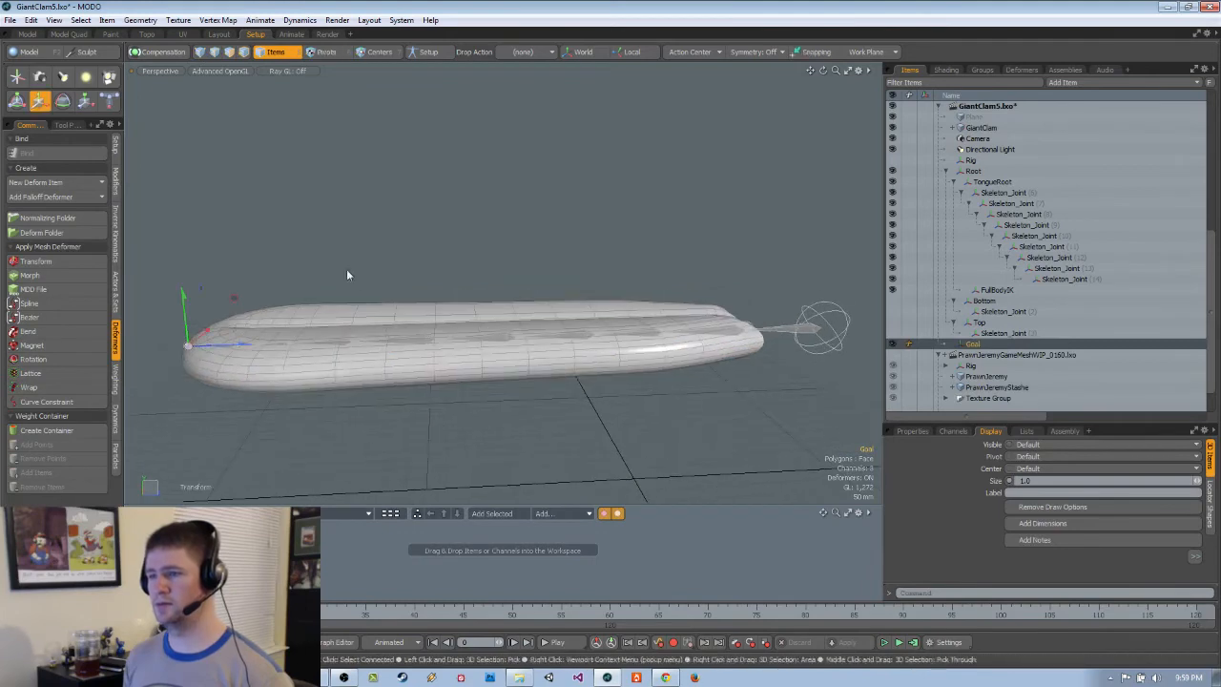
pyautogui.moveTo(245, 303); pyautogui.dragTo(574, 147)
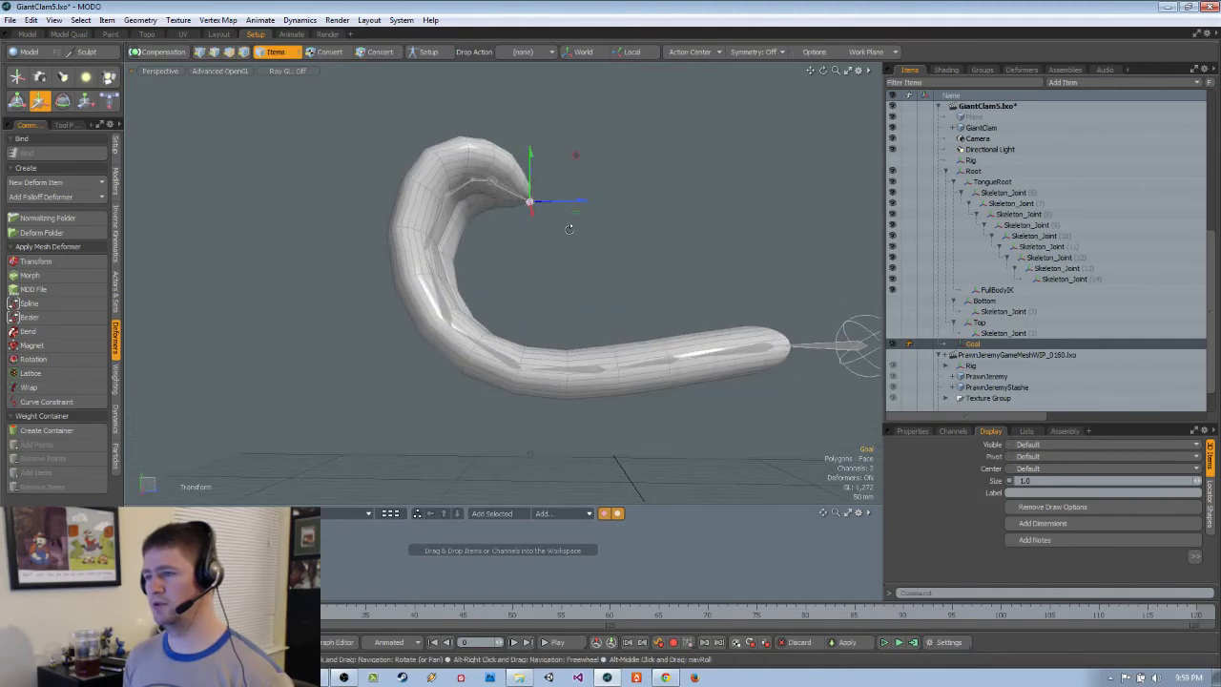
pyautogui.hotkey('ctrl', 'space')
pyautogui.click(522, 265)
pyautogui.scroll(-2, 523, 267)
pyautogui.hotkey('ctrl', 'z')
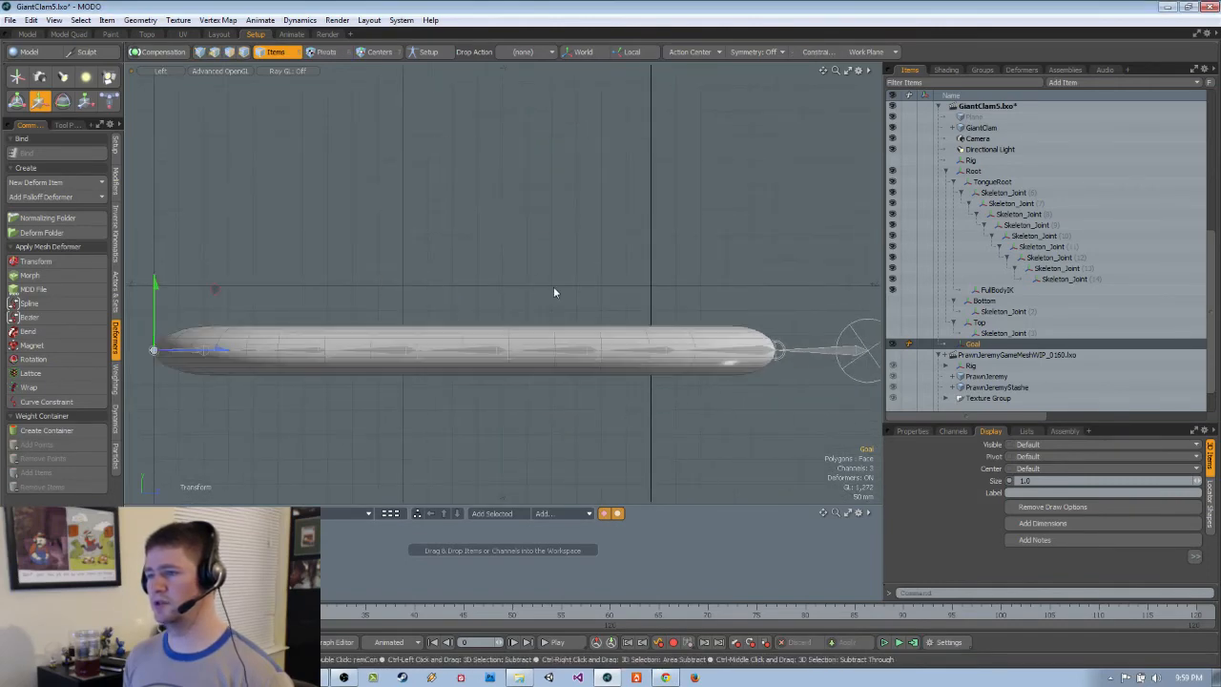
# Test the tongue's bend in the Left view by moving the Goal slightly down and toward the tongue's root
pyautogui.scroll(-2, 554, 289)
pyautogui.moveTo(314, 272); pyautogui.dragTo(421, 333)
pyautogui.hotkey('ctrl', 'space')
pyautogui.click(752, 296)
pyautogui.hotkey('ctrl', 'space')
pyautogui.click(589, 322)
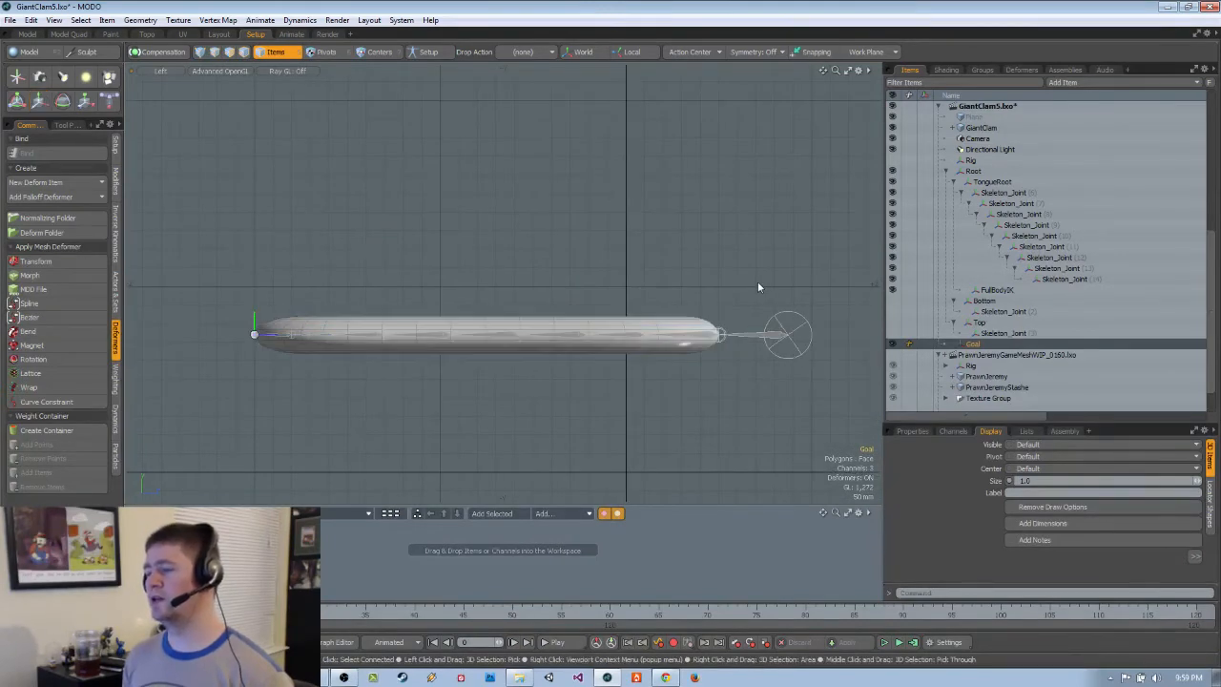
# Switch to the CucumberWIP_0013alt_0025 scene and inspect the SeaCucumber mesh's weighting at a lower spine joint
pyautogui.scroll(8, 1050, 250)
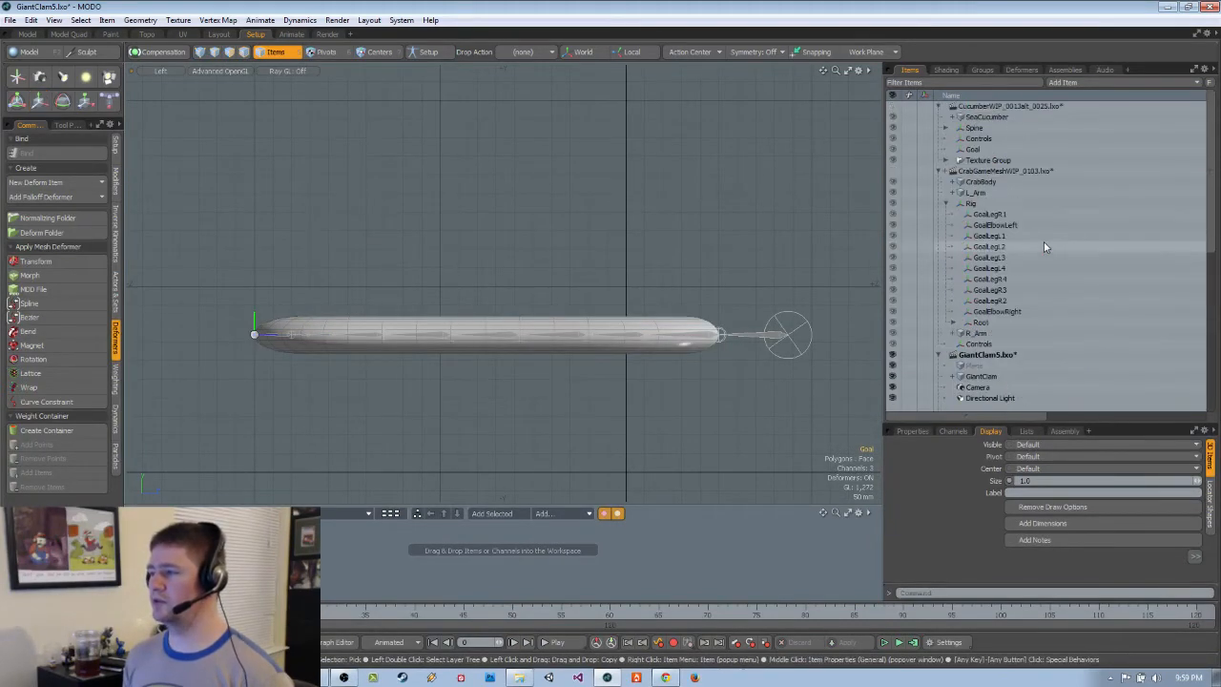
pyautogui.click(985, 118)
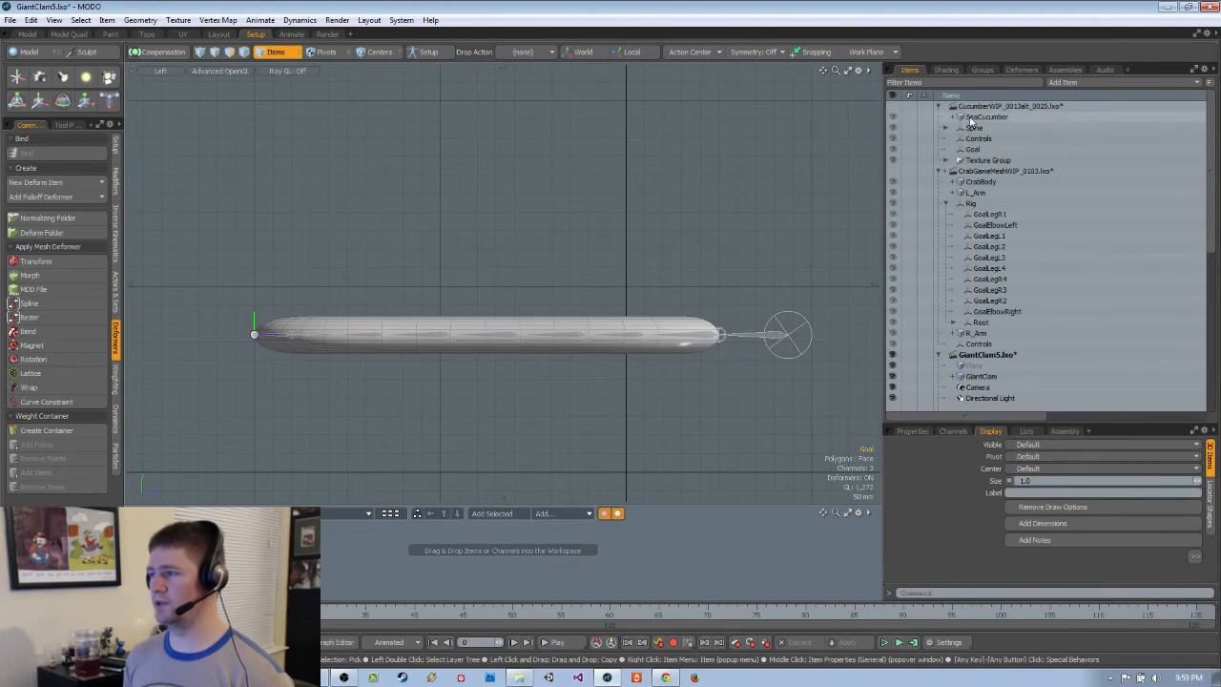
pyautogui.scroll(-3, 575, 290)
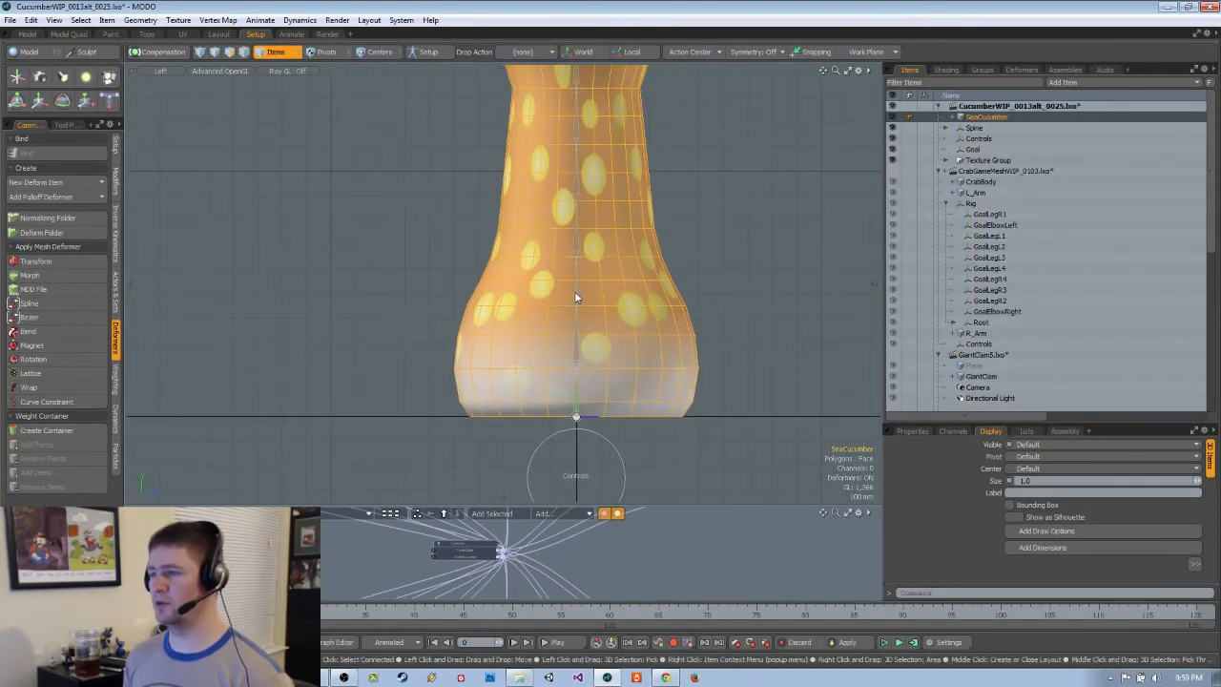
pyautogui.click(574, 291)
pyautogui.scroll(-3, 665, 272)
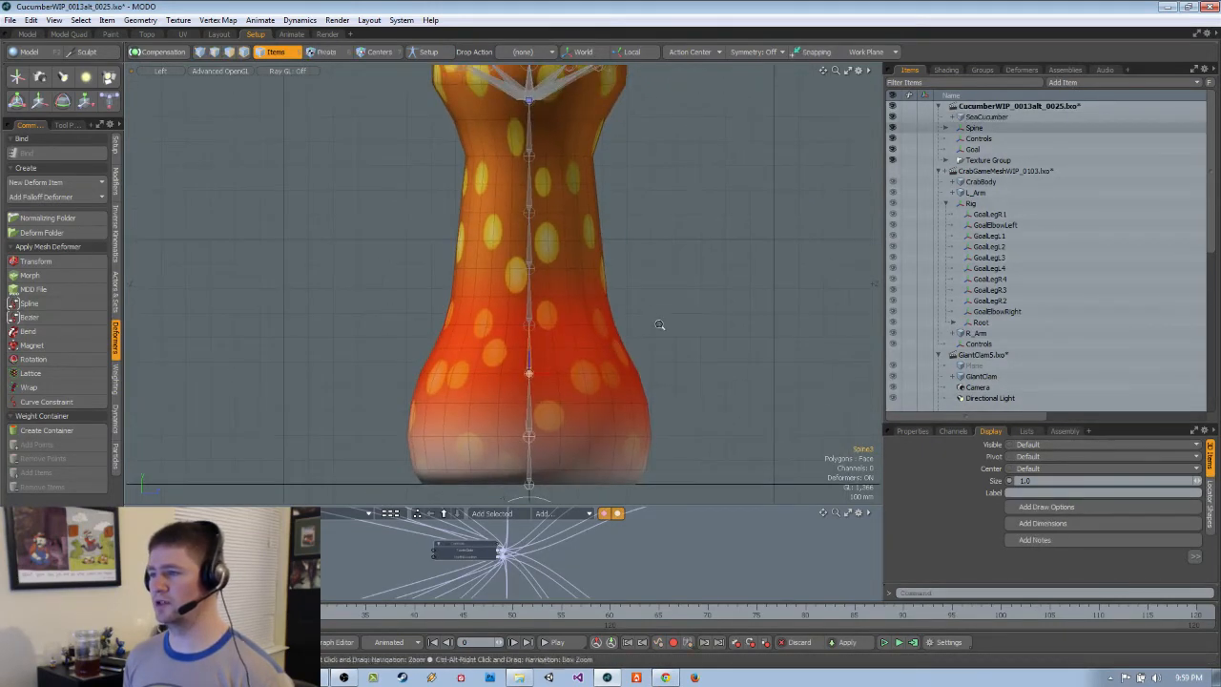
# Highlight the vertex rows of the sea cucumber's lower body for comparison with its spine joints, and clear the selection
pyautogui.click(200, 55)
pyautogui.moveTo(311, 172); pyautogui.dragTo(725, 447)
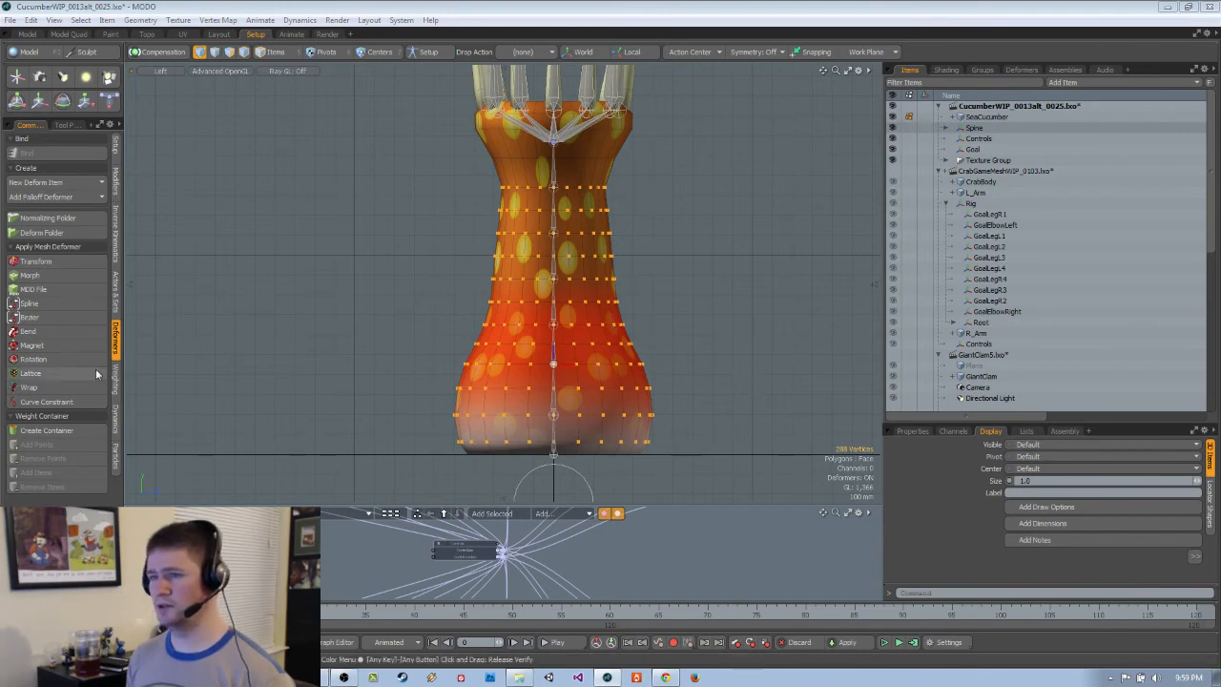
pyautogui.click(484, 313)
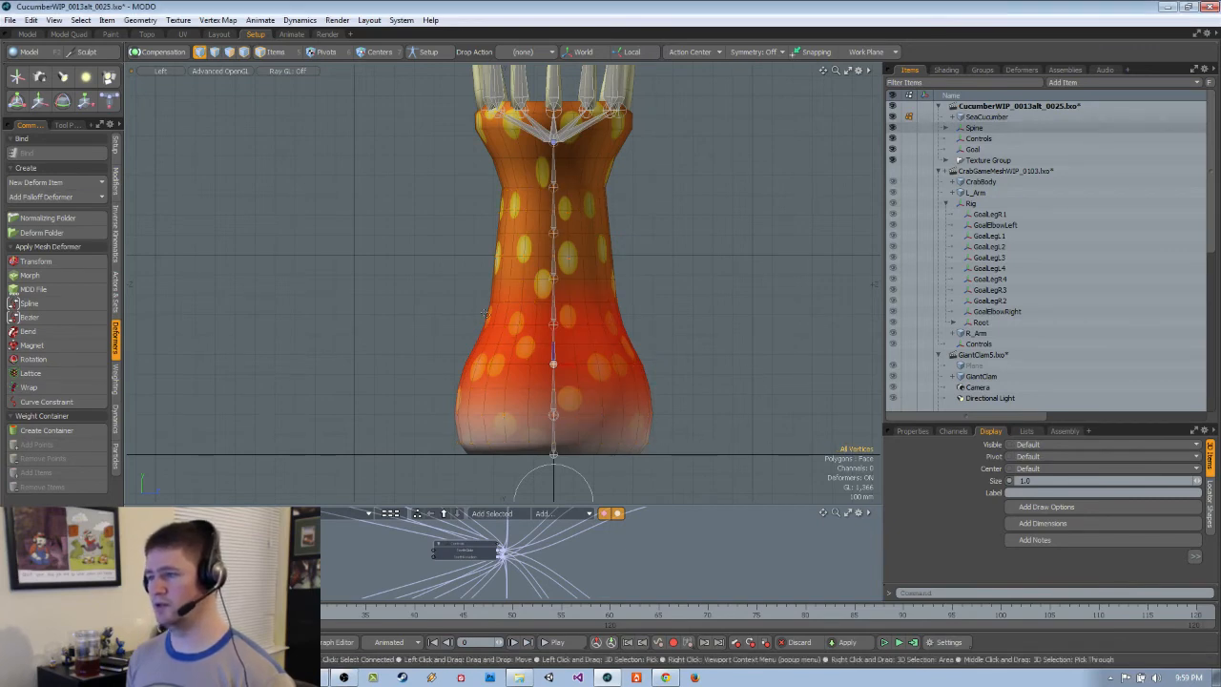
# Reselect the lower spine joint and examine its weighting against all connected SeaCucumber vertices, and clear the vertex selection
pyautogui.press('5')
pyautogui.click(563, 364)
pyautogui.scroll(3, 572, 358)
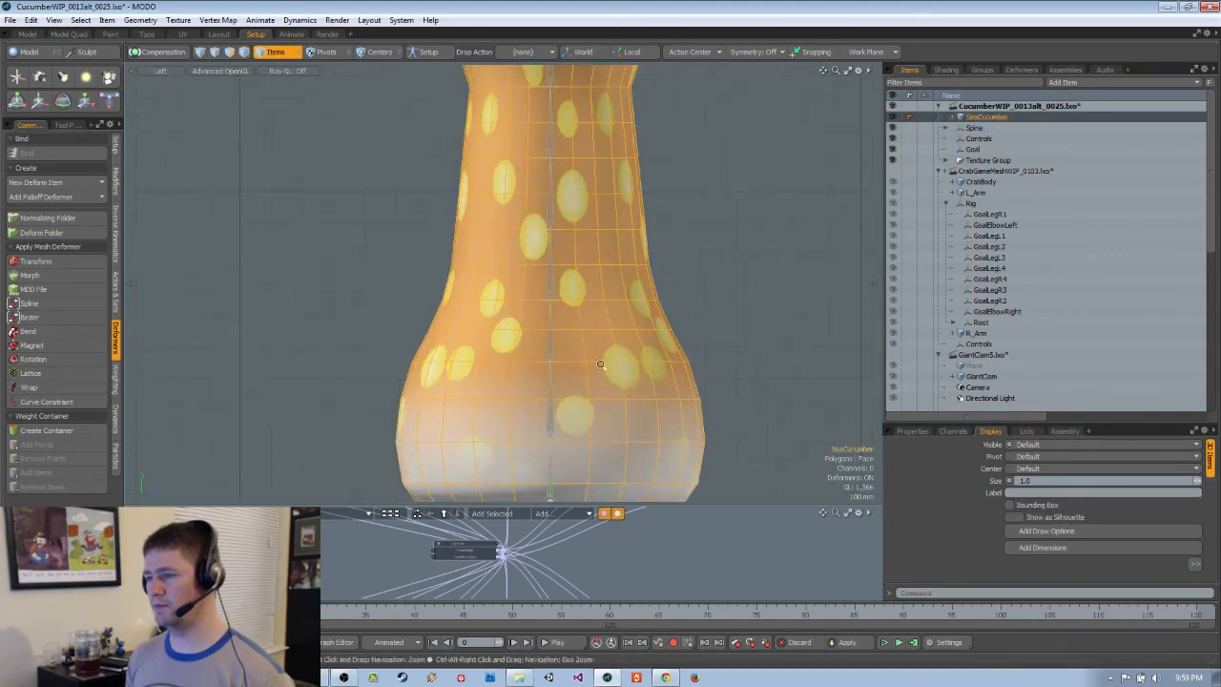
pyautogui.click(551, 355)
pyautogui.press('1')
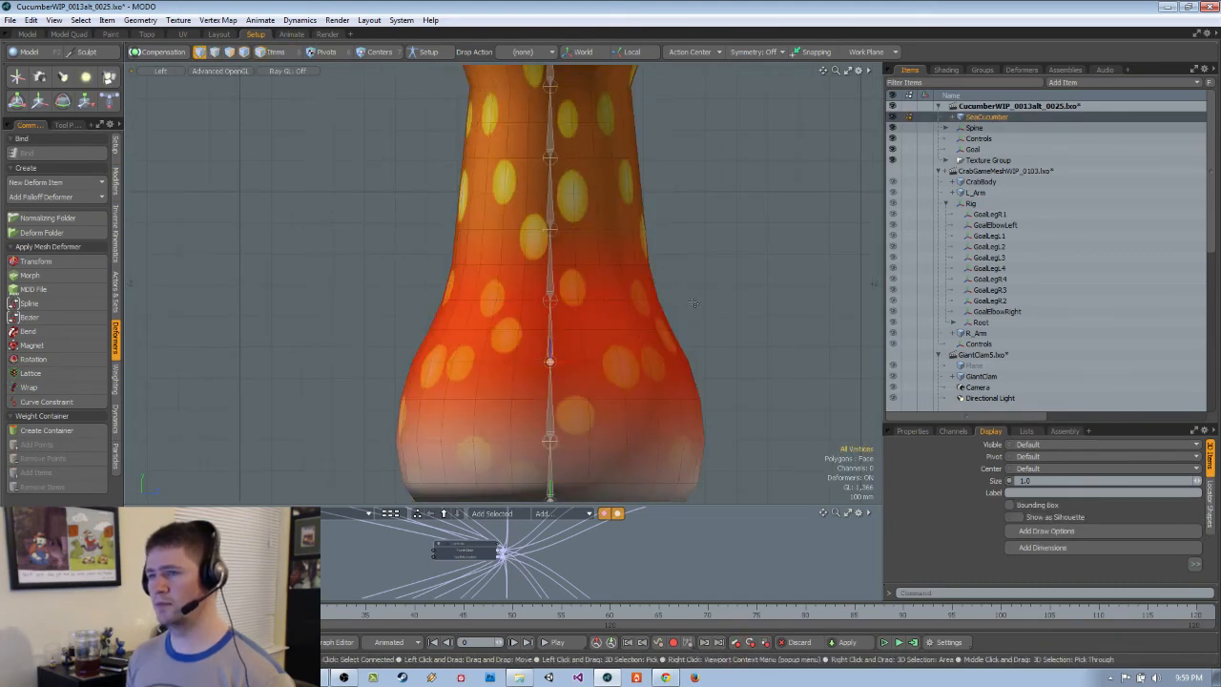
pyautogui.press('[')
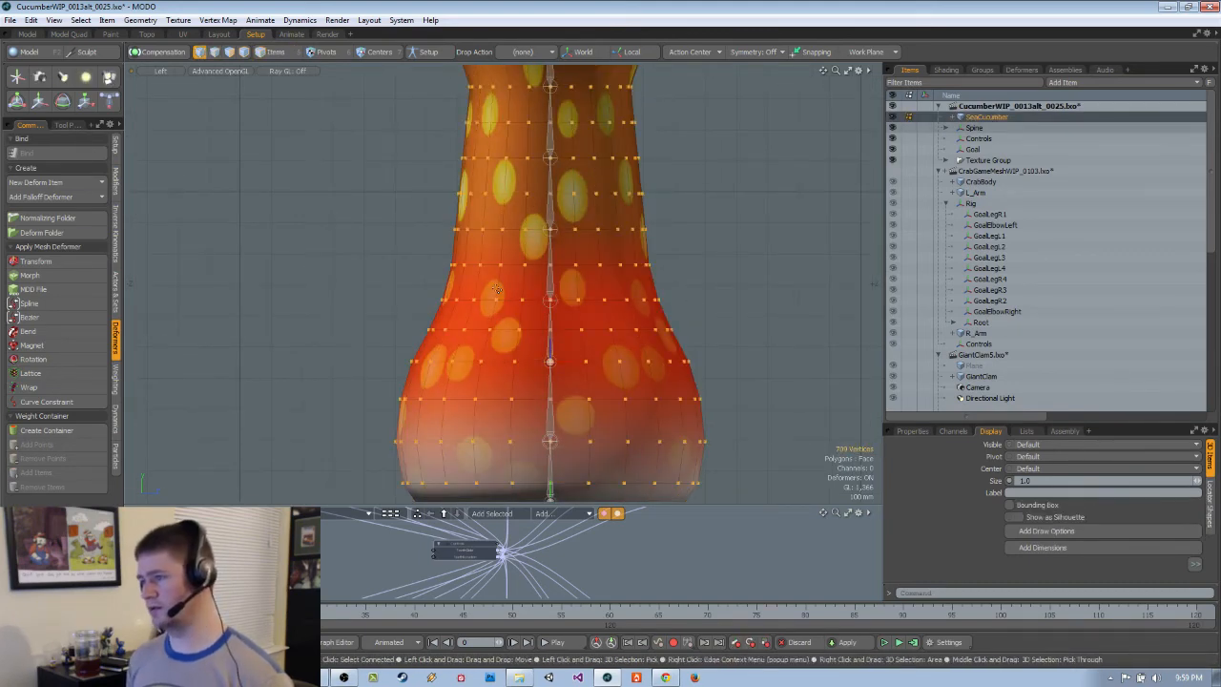
pyautogui.scroll(-1, 497, 288)
pyautogui.scroll(1, 620, 280)
pyautogui.click(692, 283)
pyautogui.scroll(-1, 288, 153)
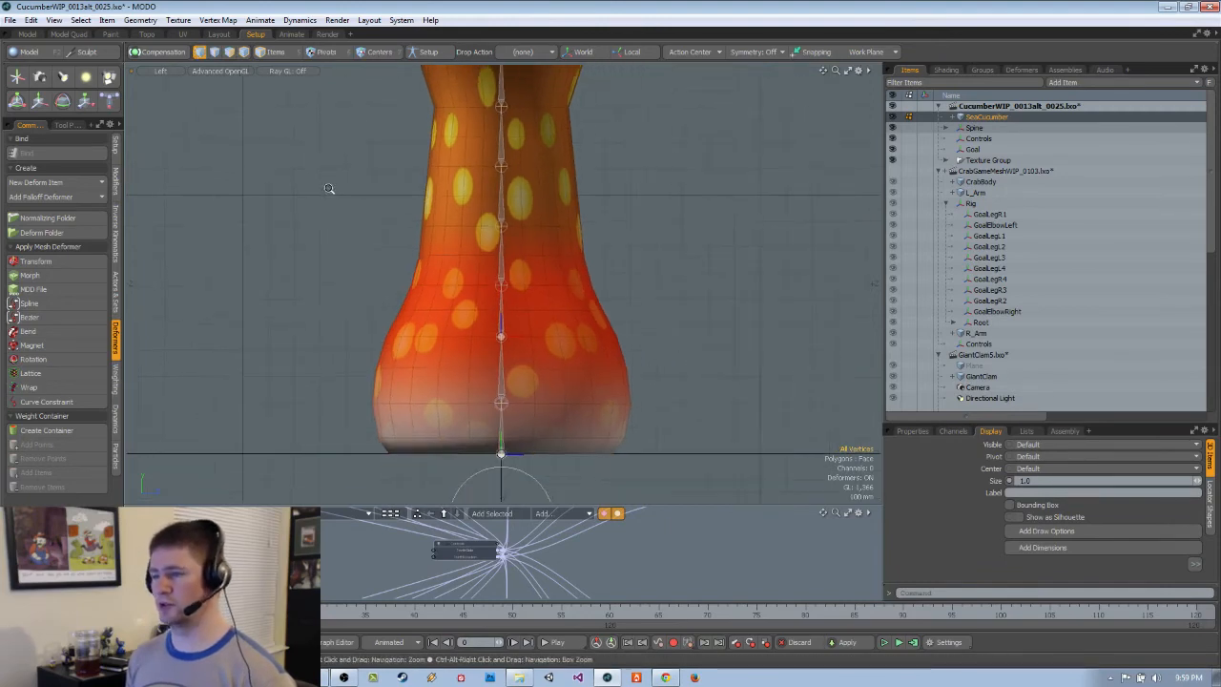
# Set the viewport to Shaded display, inspect the weights of successive joints up the sea cucumber's spine, and clear the selection
pyautogui.click(246, 101)
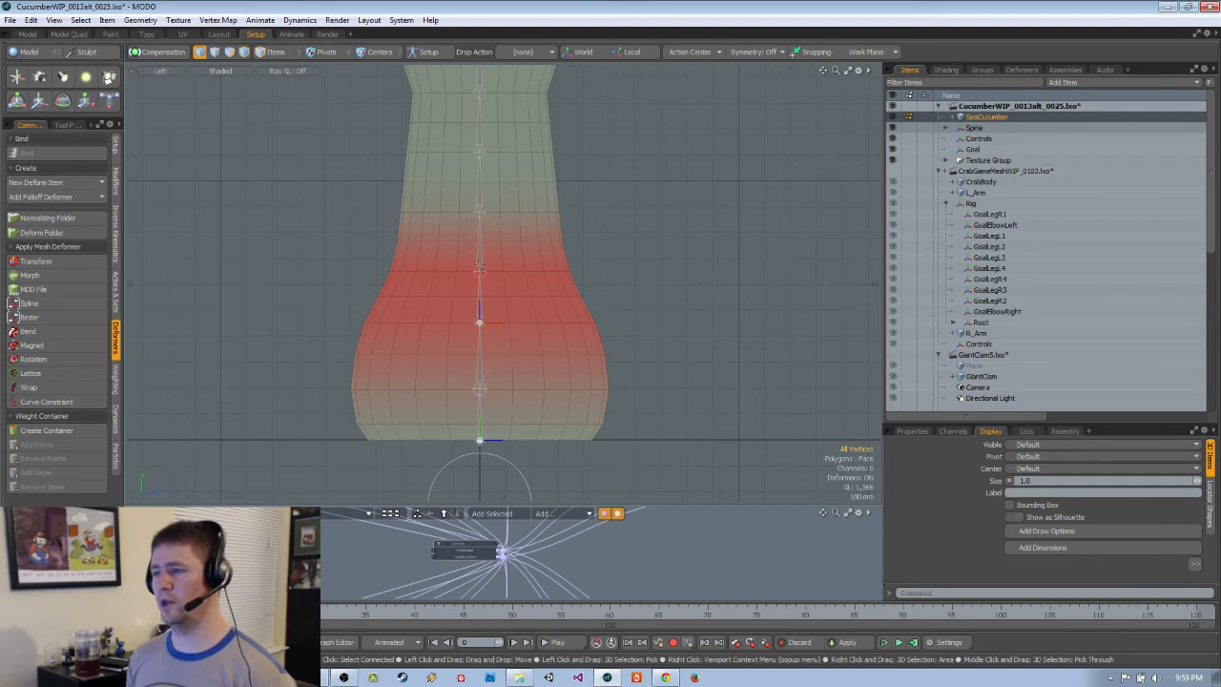
pyautogui.keyDown('alt'); pyautogui.keyDown('shift'); pyautogui.moveTo(479, 268); pyautogui.dragTo(526, 305); pyautogui.keyUp('shift'); pyautogui.keyUp('alt')
pyautogui.press('5')
pyautogui.click(526, 280)
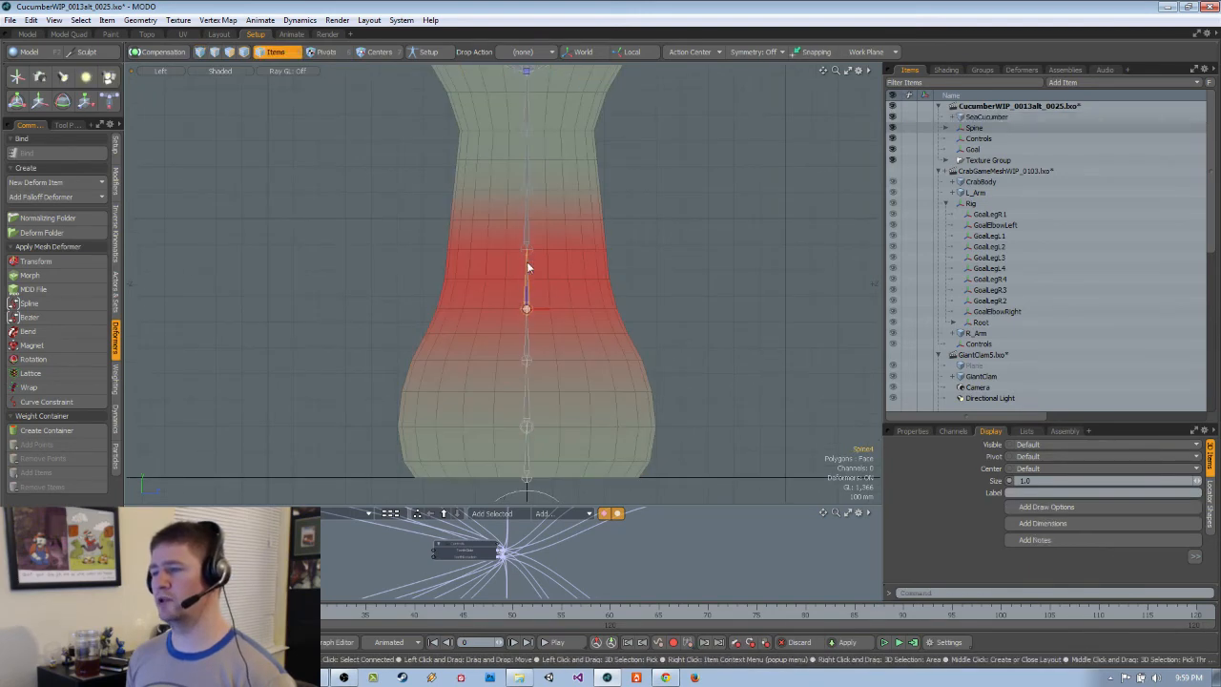
pyautogui.click(526, 237)
pyautogui.click(740, 227)
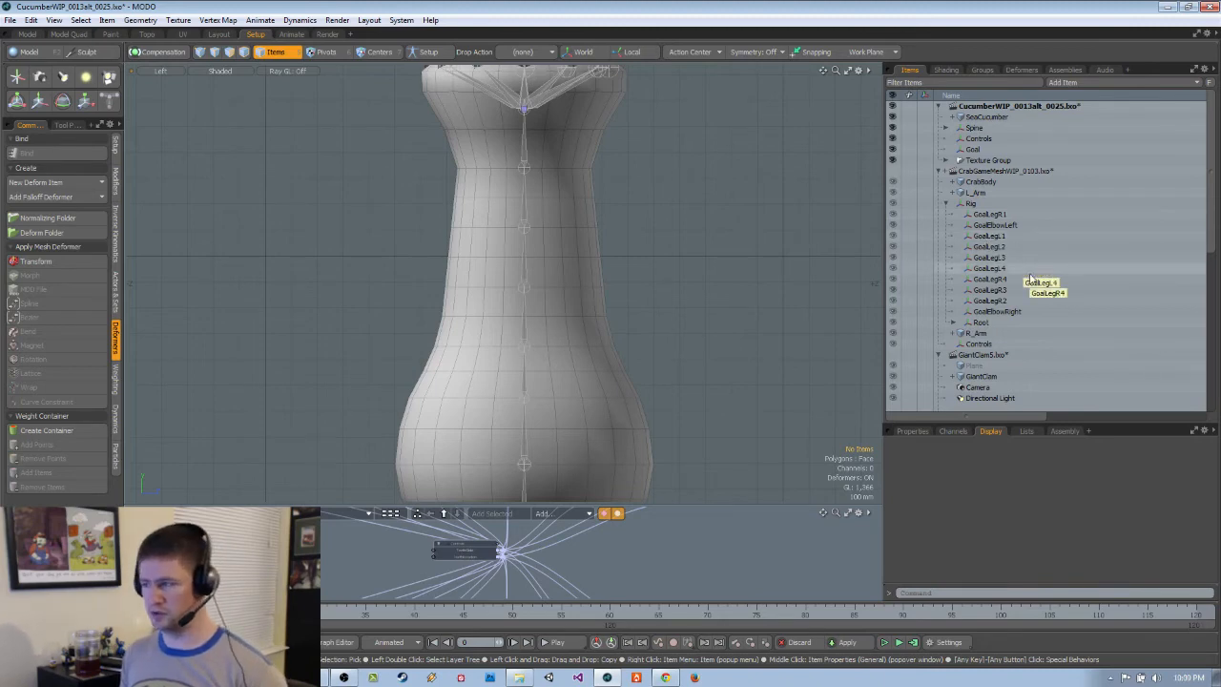
# Return to the GiantClam5 scene and show the tongue in the Perspective view
pyautogui.scroll(-6, 1040, 293)
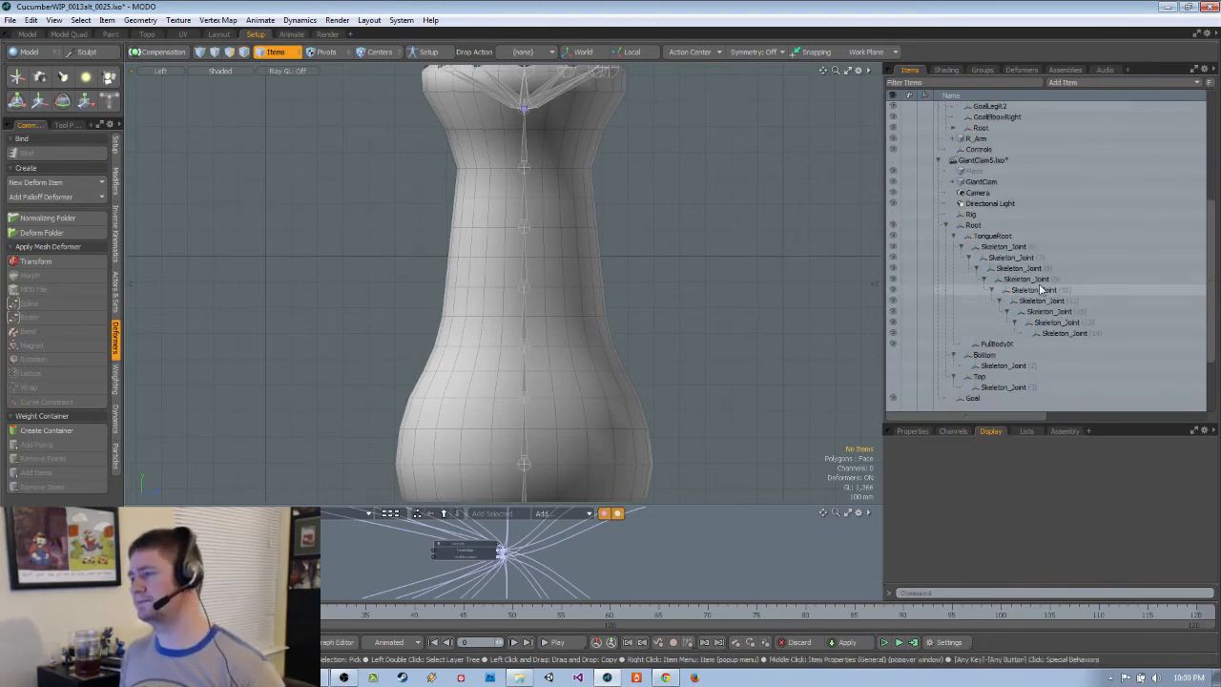
pyautogui.click(993, 159)
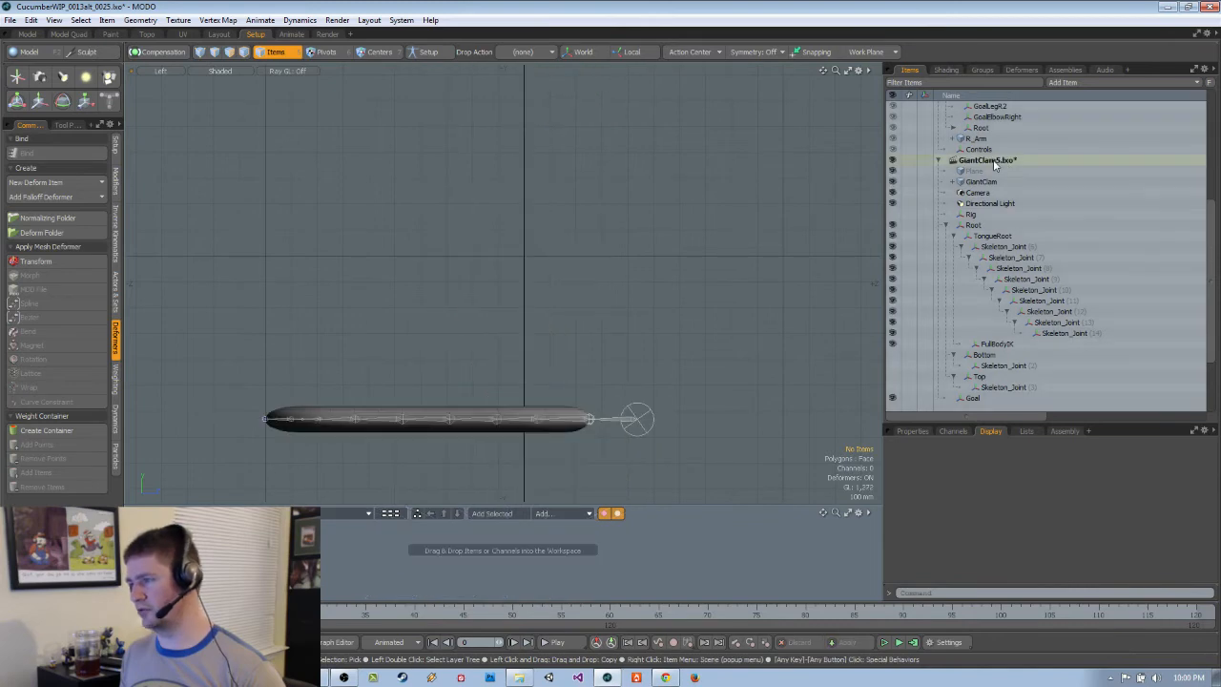
pyautogui.scroll(2, 434, 368)
pyautogui.keyDown('alt'); pyautogui.moveTo(426, 427); pyautogui.dragTo(485, 404); pyautogui.keyUp('alt')
pyautogui.hotkey('ctrl', 'space')
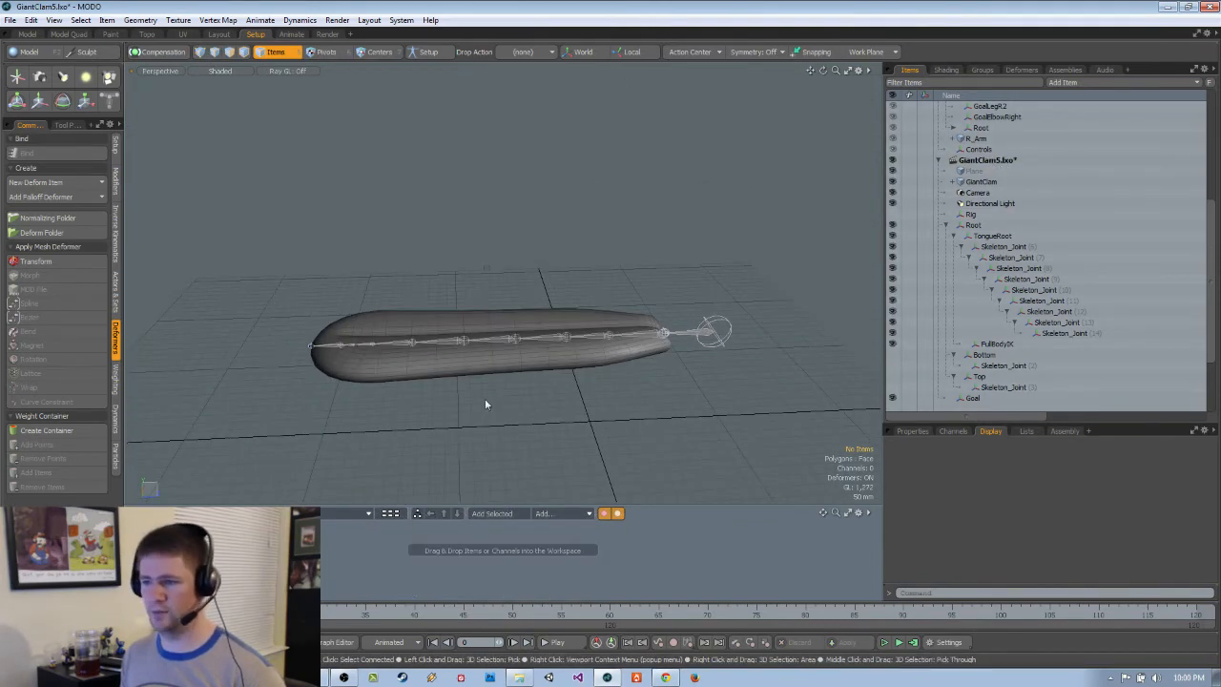
# Try to transform the joint at the tongue's tip, undo it, and clear the joint selection
pyautogui.click(310, 346)
pyautogui.press('y')
pyautogui.keyDown('alt'); pyautogui.moveTo(310, 346); pyautogui.dragTo(349, 203); pyautogui.keyUp('alt')
pyautogui.hotkey('ctrl', 'z')
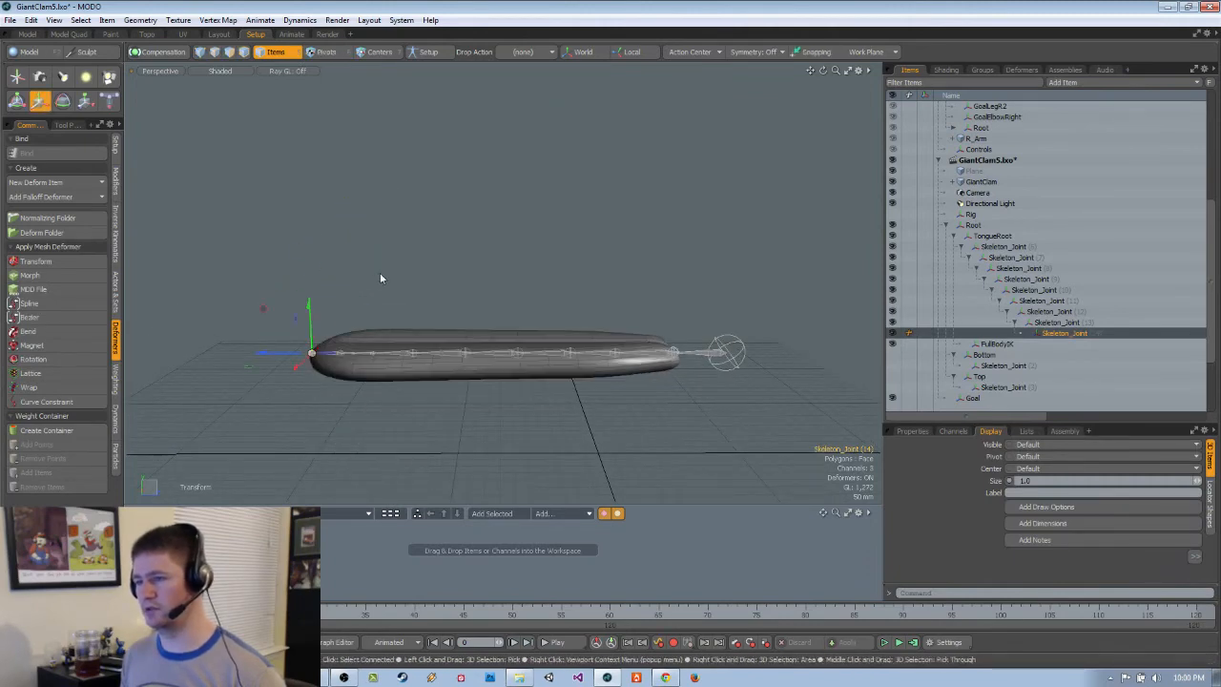
pyautogui.press('space')
pyautogui.click(384, 288)
# Curl the tongue up and back over itself by moving its Goal, and undo the move
pyautogui.click(312, 357)
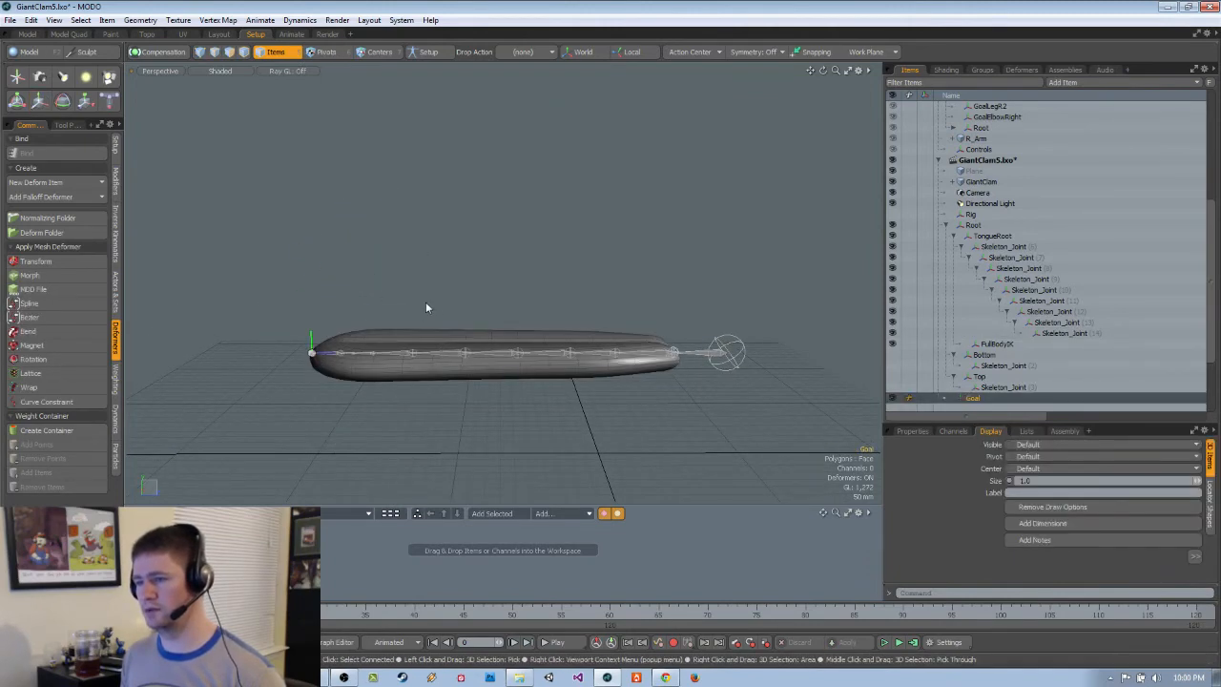
pyautogui.press('y')
pyautogui.moveTo(356, 308); pyautogui.dragTo(417, 308)
pyautogui.moveTo(637, 253); pyautogui.dragTo(591, 224)
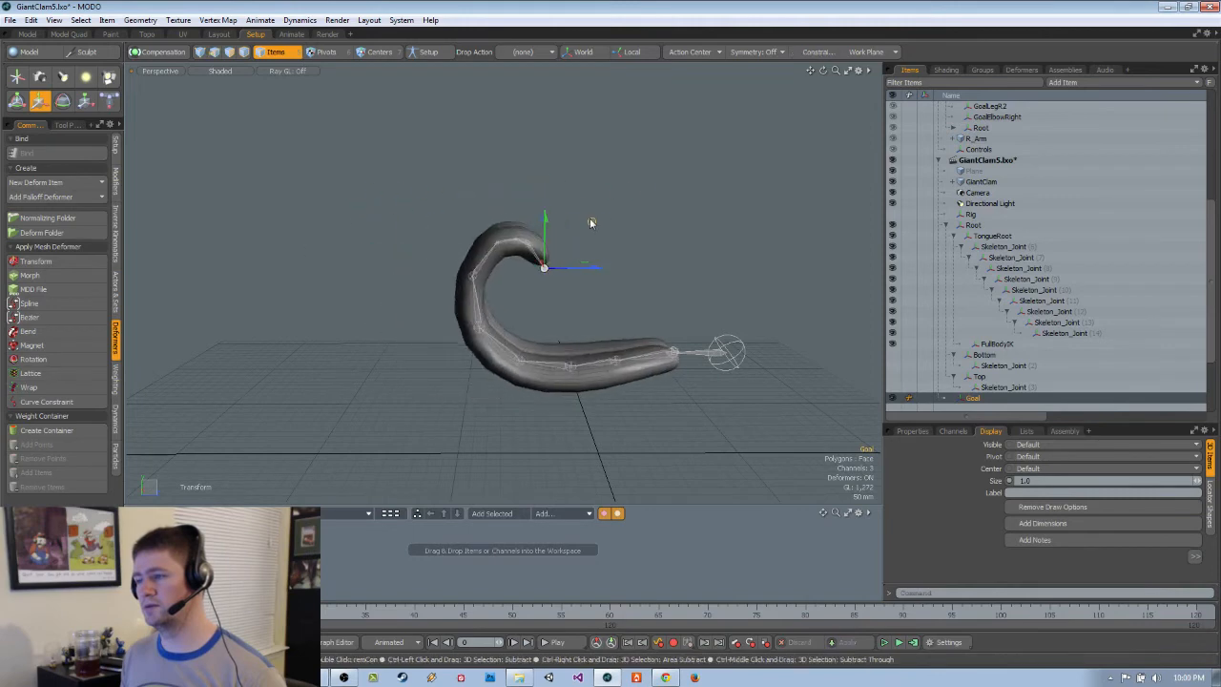
pyautogui.hotkey('ctrl', 'z')
pyautogui.keyDown('alt'); pyautogui.moveTo(631, 310); pyautogui.dragTo(684, 373); pyautogui.keyUp('alt')
pyautogui.press('space')
pyautogui.click(680, 351)
pyautogui.press('y')
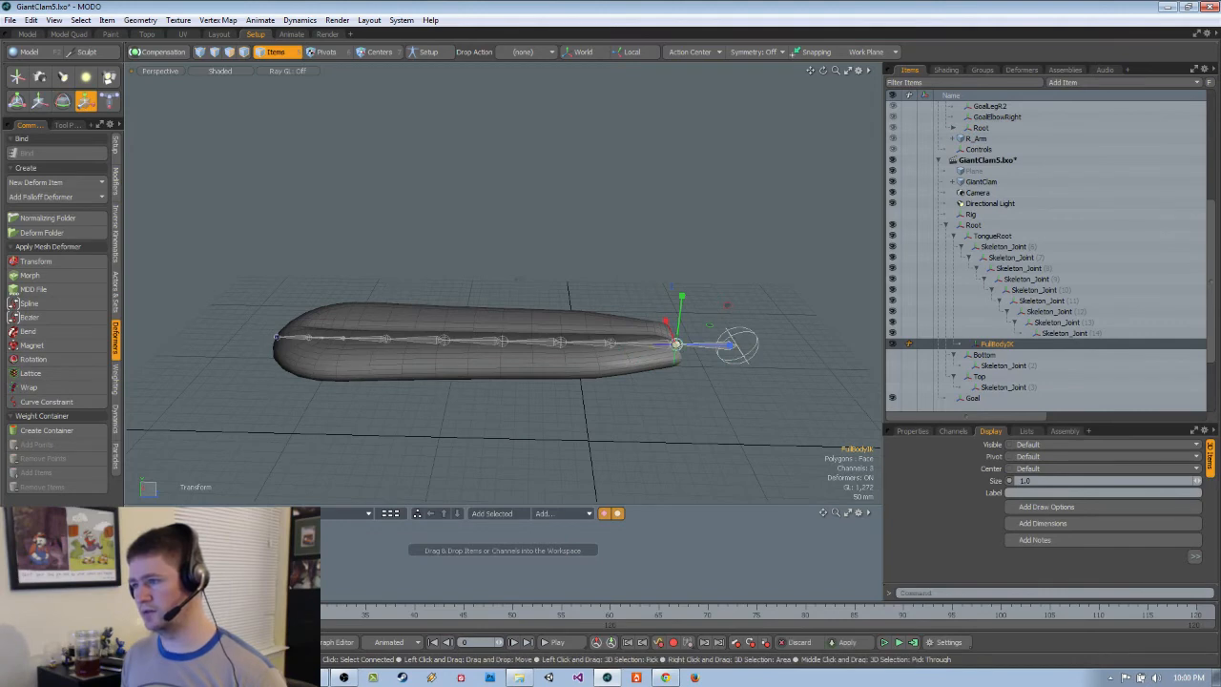
pyautogui.keyDown('ctrl'); pyautogui.keyDown('alt'); pyautogui.moveTo(535, 415); pyautogui.dragTo(627, 417); pyautogui.keyUp('alt'); pyautogui.keyUp('ctrl')
pyautogui.press('space')
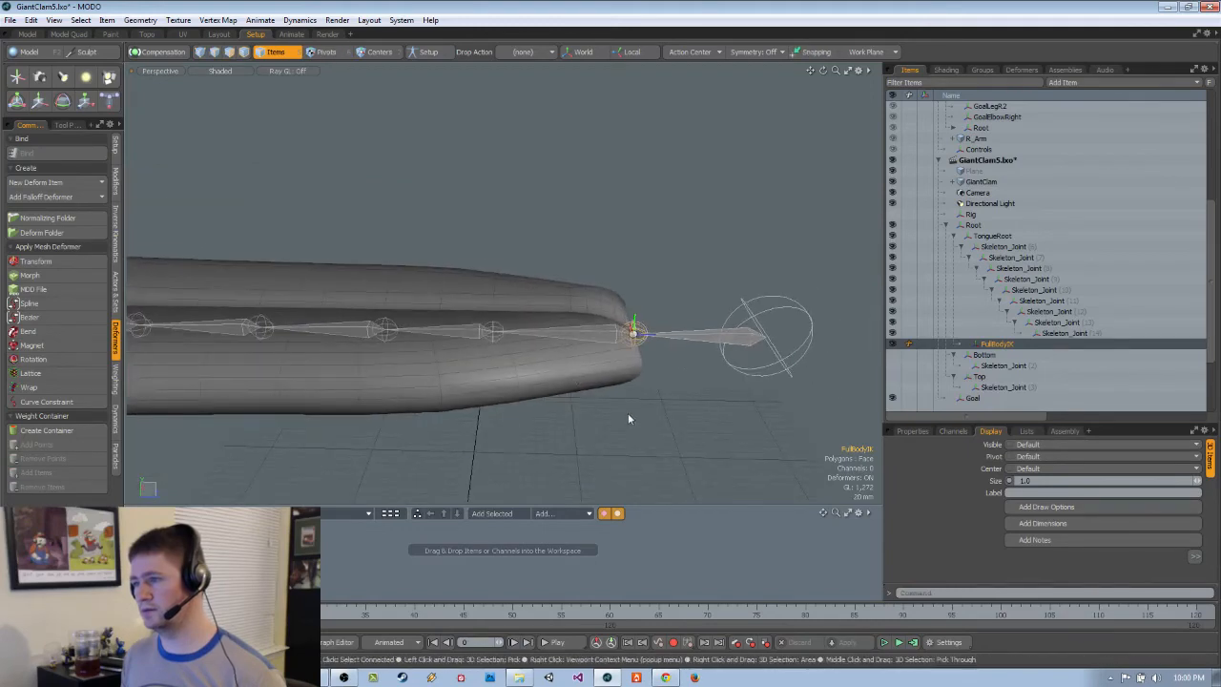
pyautogui.press('y')
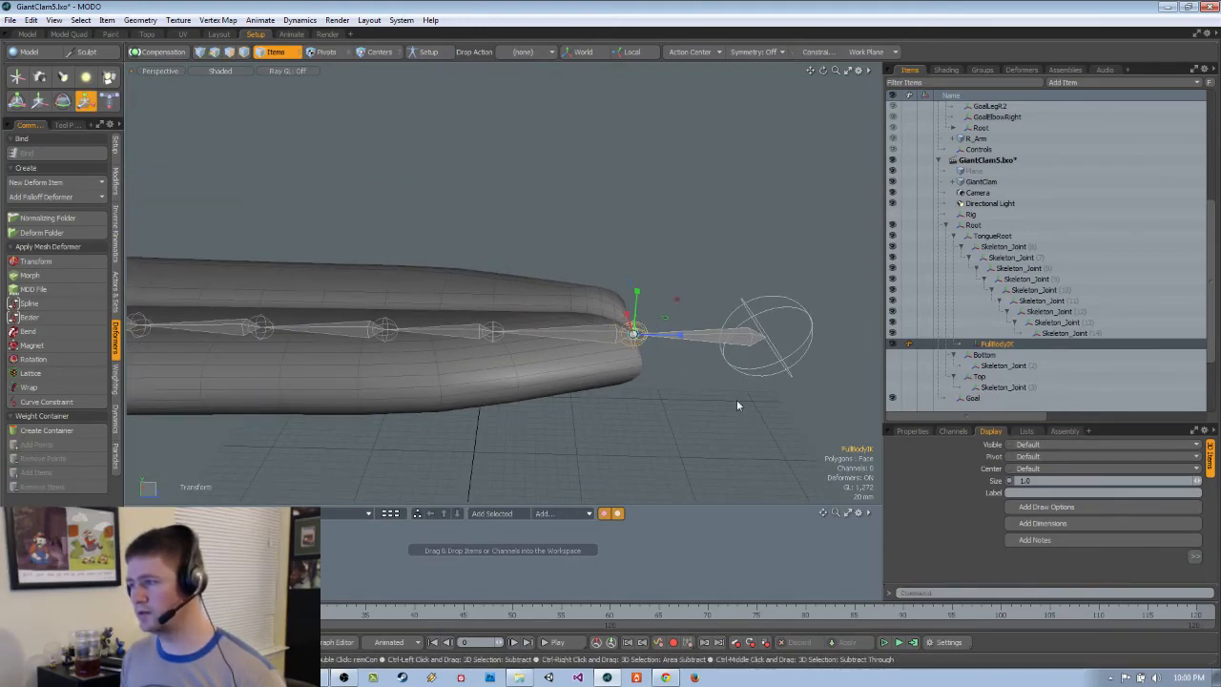
pyautogui.press('space')
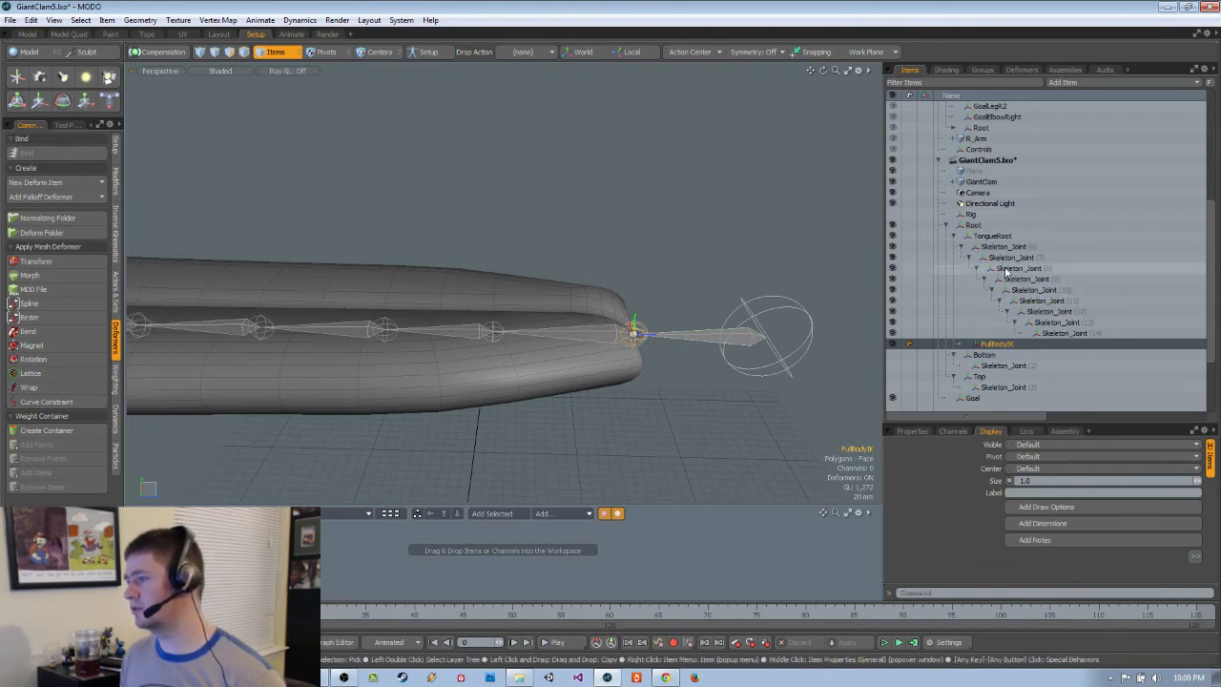
# Try to transform TongueRoot at the base of the tongue, and undo it
pyautogui.click(1031, 236)
pyautogui.keyDown('ctrl'); pyautogui.keyDown('alt'); pyautogui.moveTo(674, 354); pyautogui.dragTo(705, 408); pyautogui.keyUp('alt'); pyautogui.keyUp('ctrl')
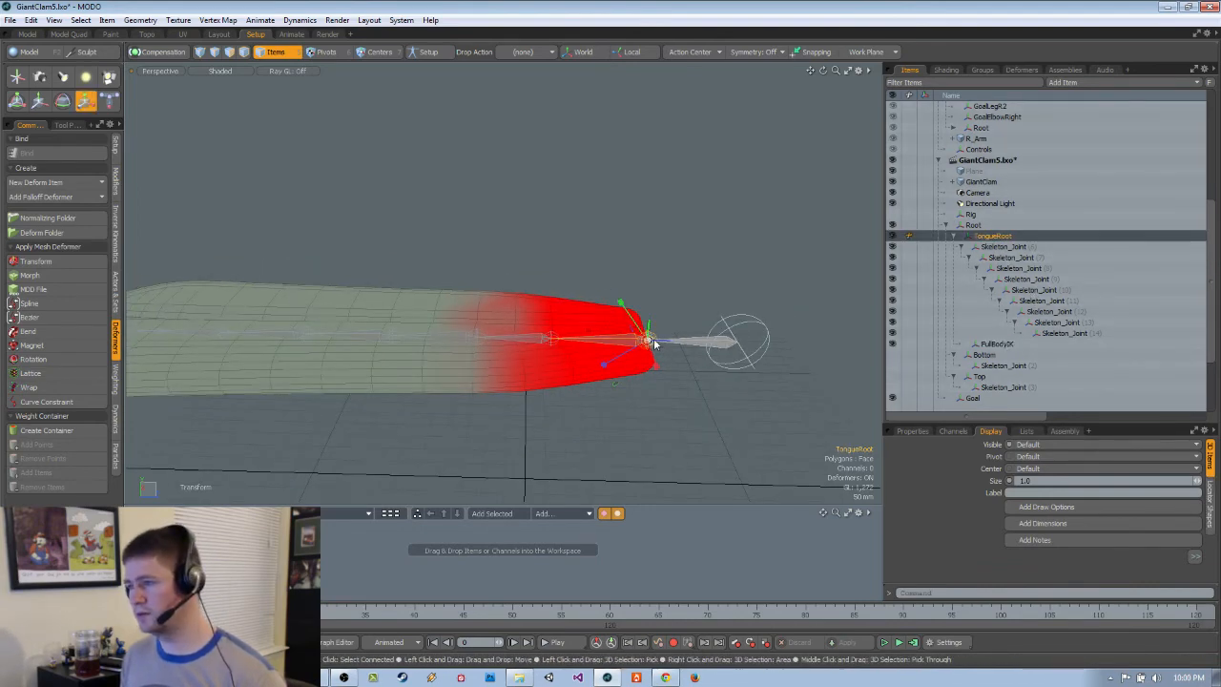
pyautogui.hotkey('ctrl', 'z')
pyautogui.press('space')
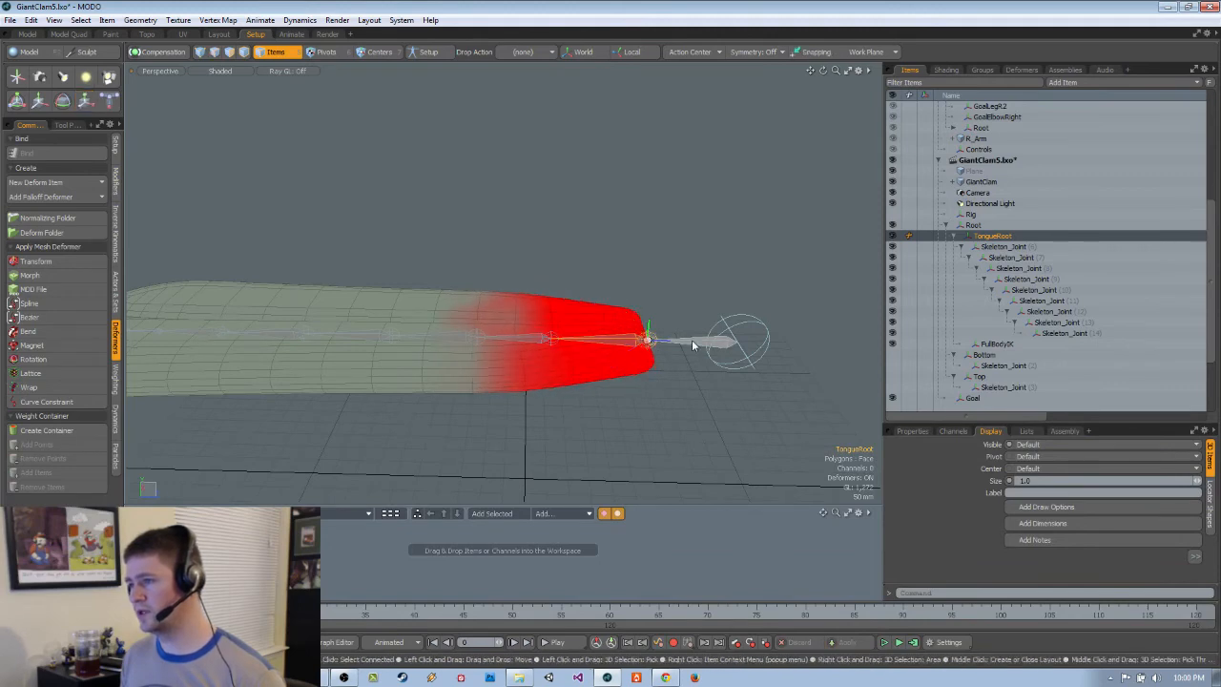
# Test how the tongue follows its Root by moving the Root, undo the moves, and clear the selection
pyautogui.click(697, 344)
pyautogui.keyDown('ctrl'); pyautogui.keyDown('alt'); pyautogui.moveTo(698, 343); pyautogui.dragTo(717, 385); pyautogui.keyUp('alt'); pyautogui.keyUp('ctrl')
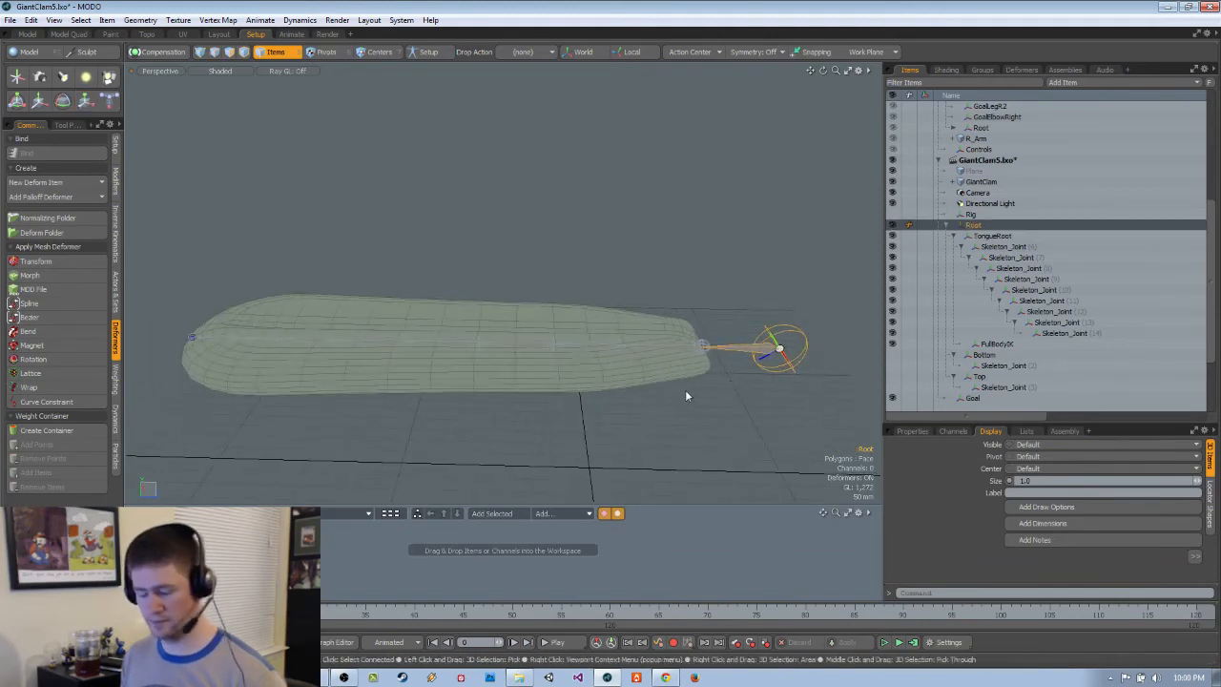
pyautogui.press('y')
pyautogui.moveTo(780, 349); pyautogui.dragTo(756, 349)
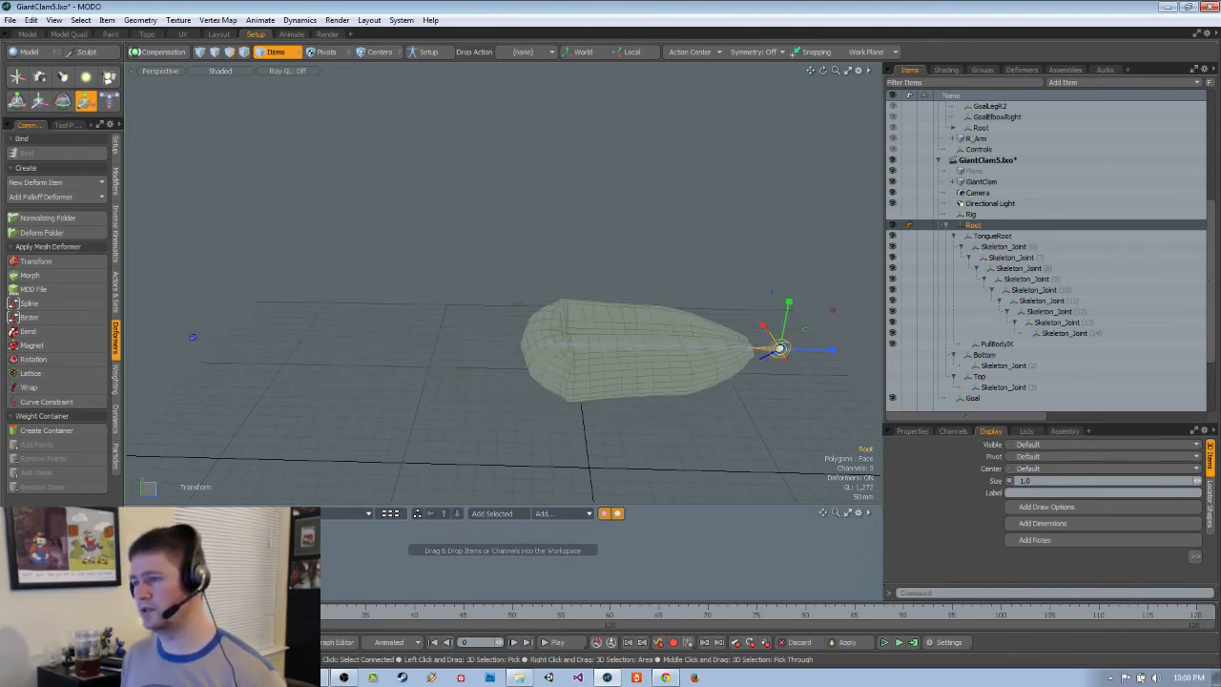
pyautogui.hotkey('ctrl', 'z')
pyautogui.hotkey('ctrl', 'z')
pyautogui.hotkey('ctrl', 'z')
pyautogui.hotkey('ctrl', 'z')
pyautogui.keyDown('alt'); pyautogui.moveTo(681, 323); pyautogui.dragTo(773, 311); pyautogui.keyUp('alt')
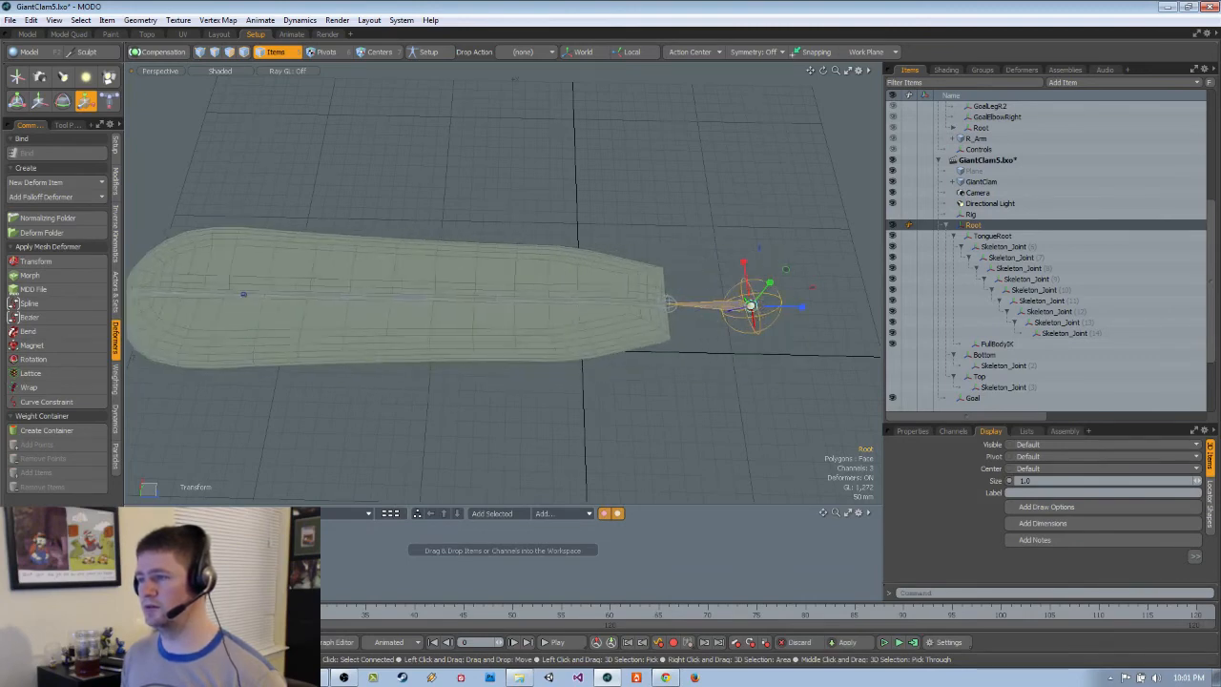
pyautogui.hotkey('ctrl', 'z')
pyautogui.keyDown('alt'); pyautogui.moveTo(731, 387); pyautogui.dragTo(723, 375); pyautogui.keyUp('alt')
pyautogui.press('q')
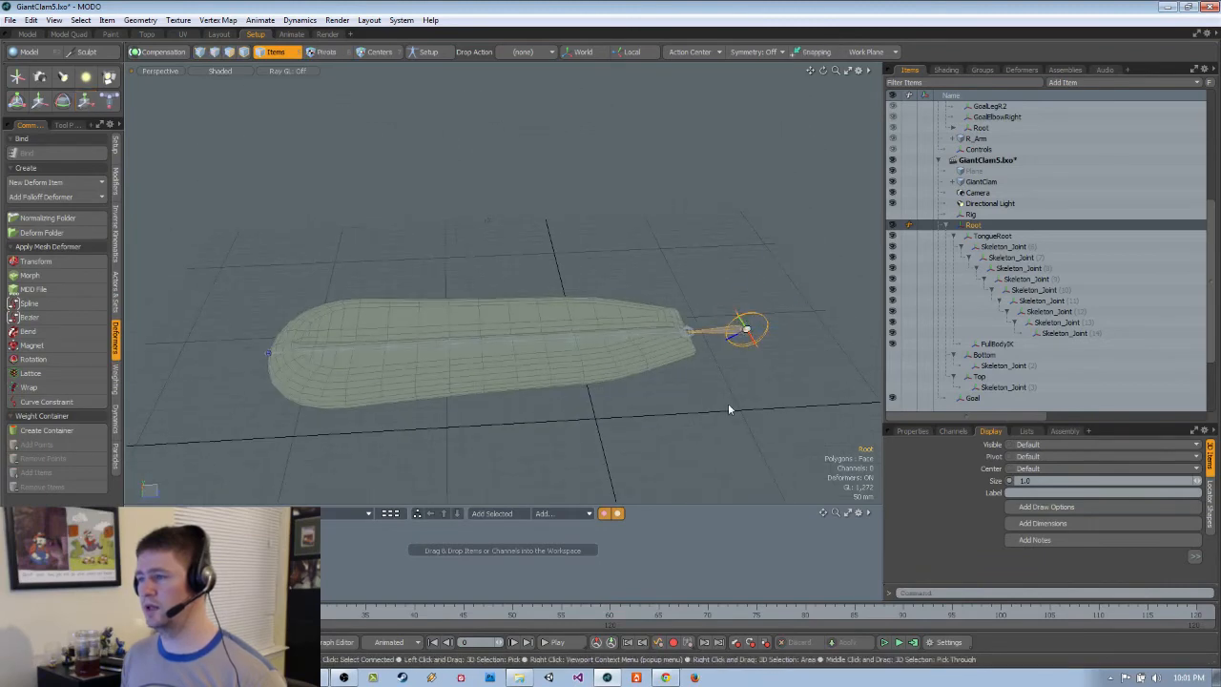
pyautogui.click(731, 409)
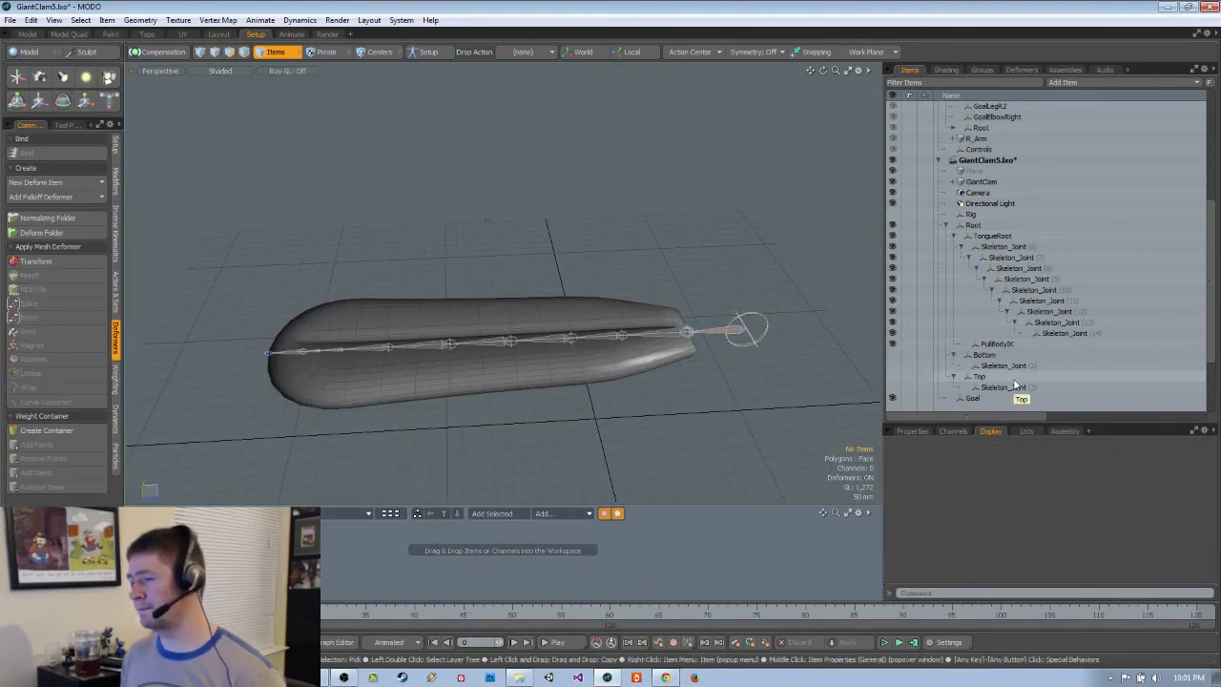
# Enter Setup mode and delete the FullBodyIK item from under the clam's Root
pyautogui.keyDown('alt'); pyautogui.moveTo(656, 423); pyautogui.dragTo(637, 413); pyautogui.keyUp('alt')
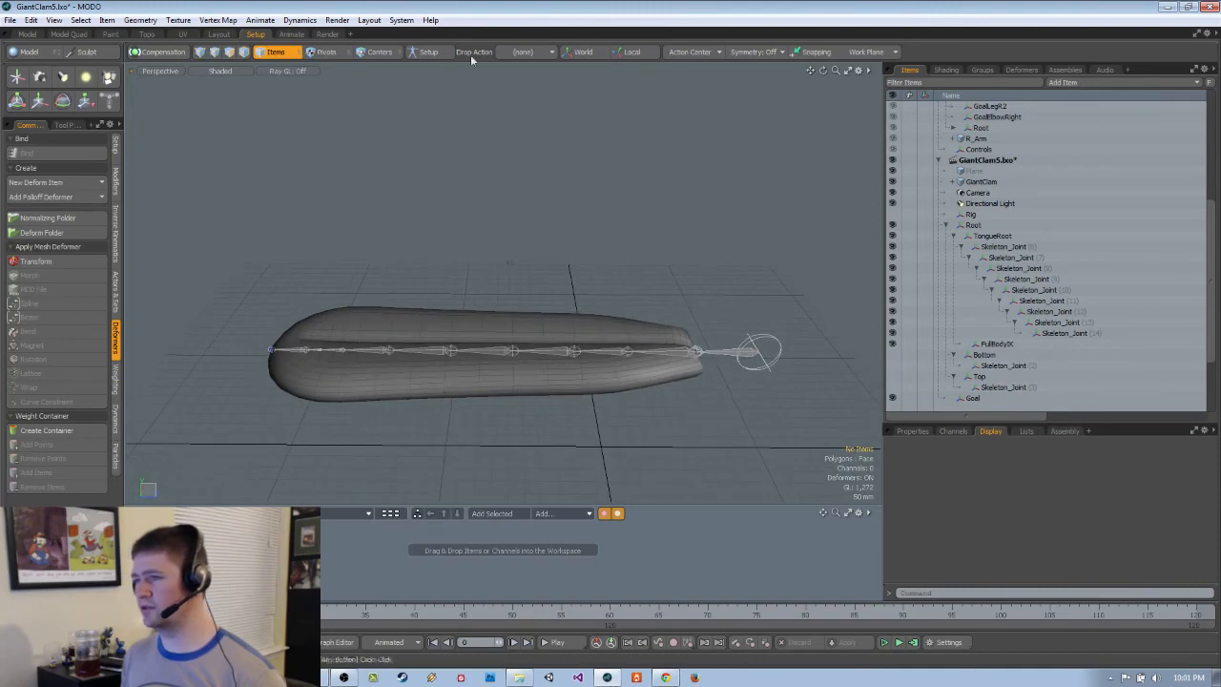
pyautogui.click(431, 53)
pyautogui.click(997, 343)
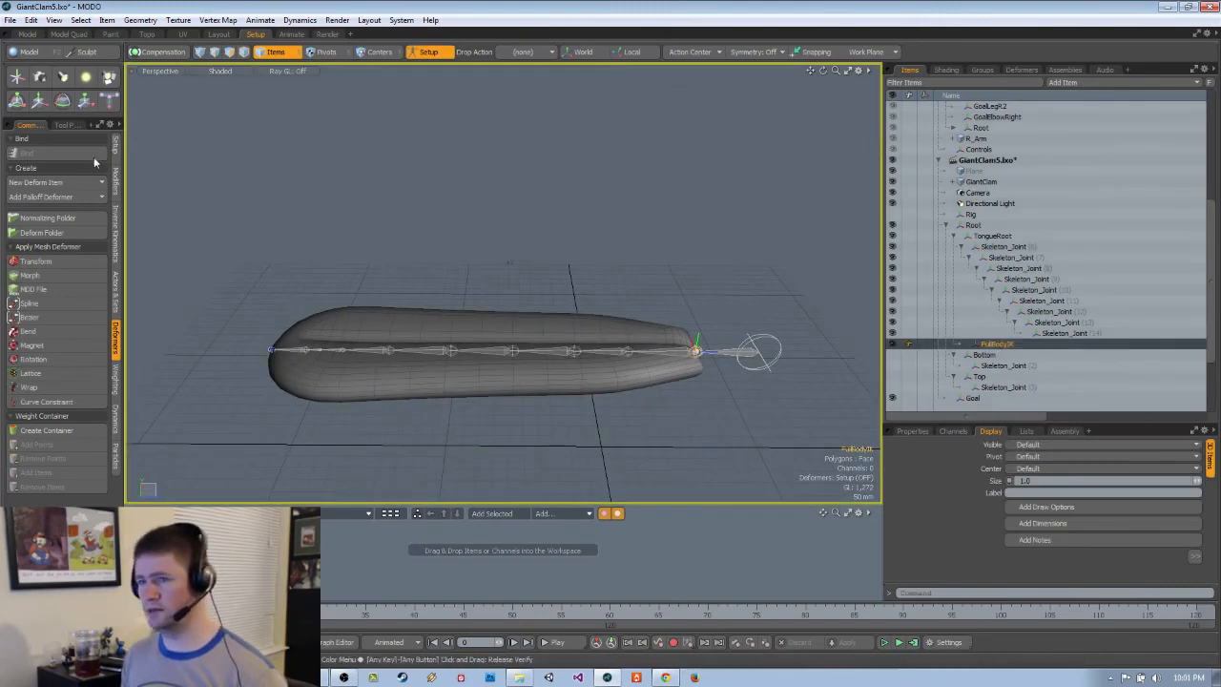
pyautogui.click(115, 146)
pyautogui.click(116, 223)
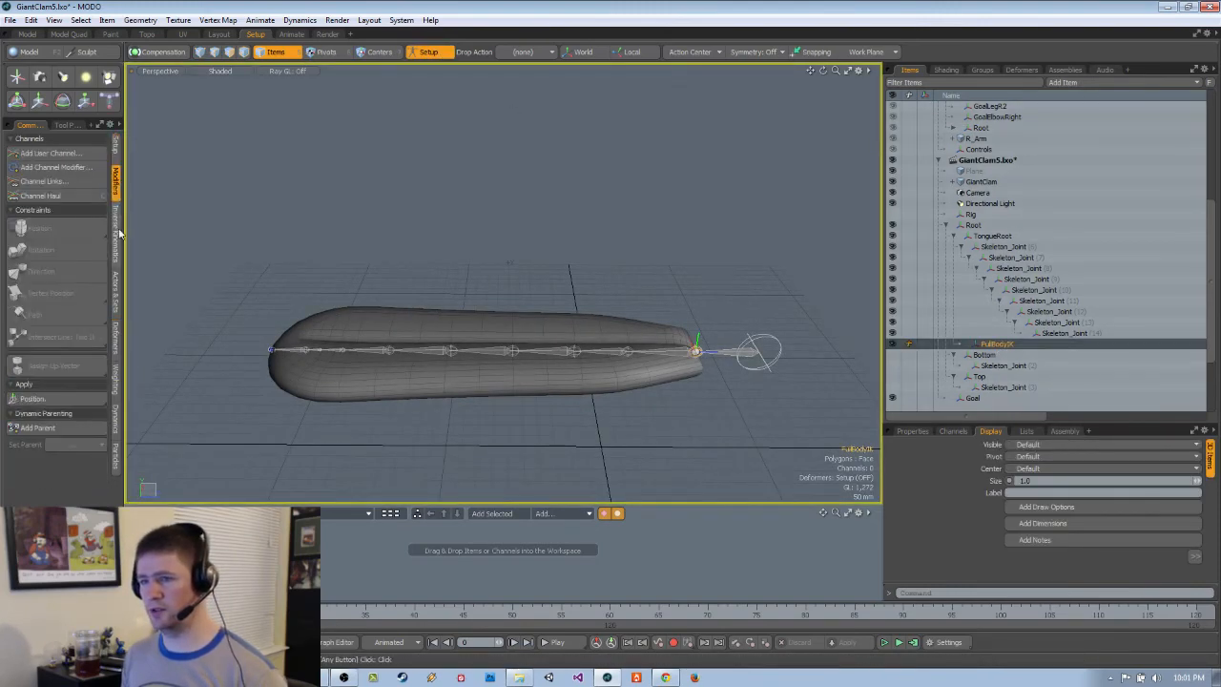
pyautogui.press('Delete')
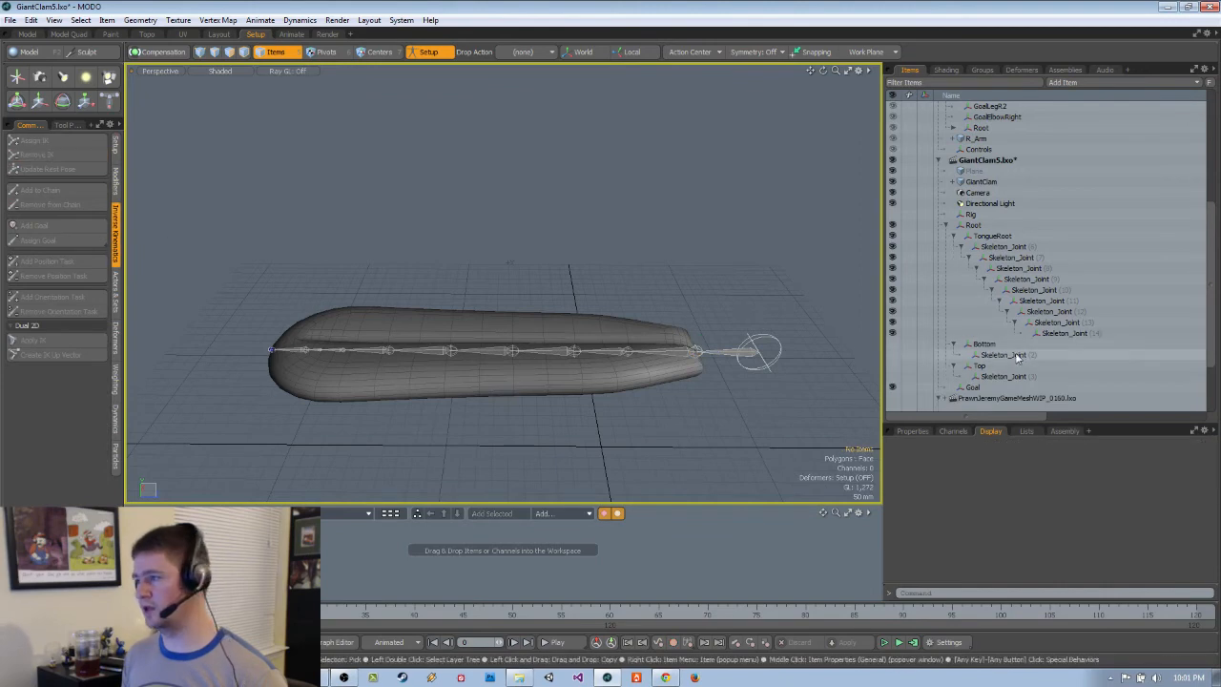
# Undo the deletion of the FullBodyIK item under the clam's Root
pyautogui.click(989, 390)
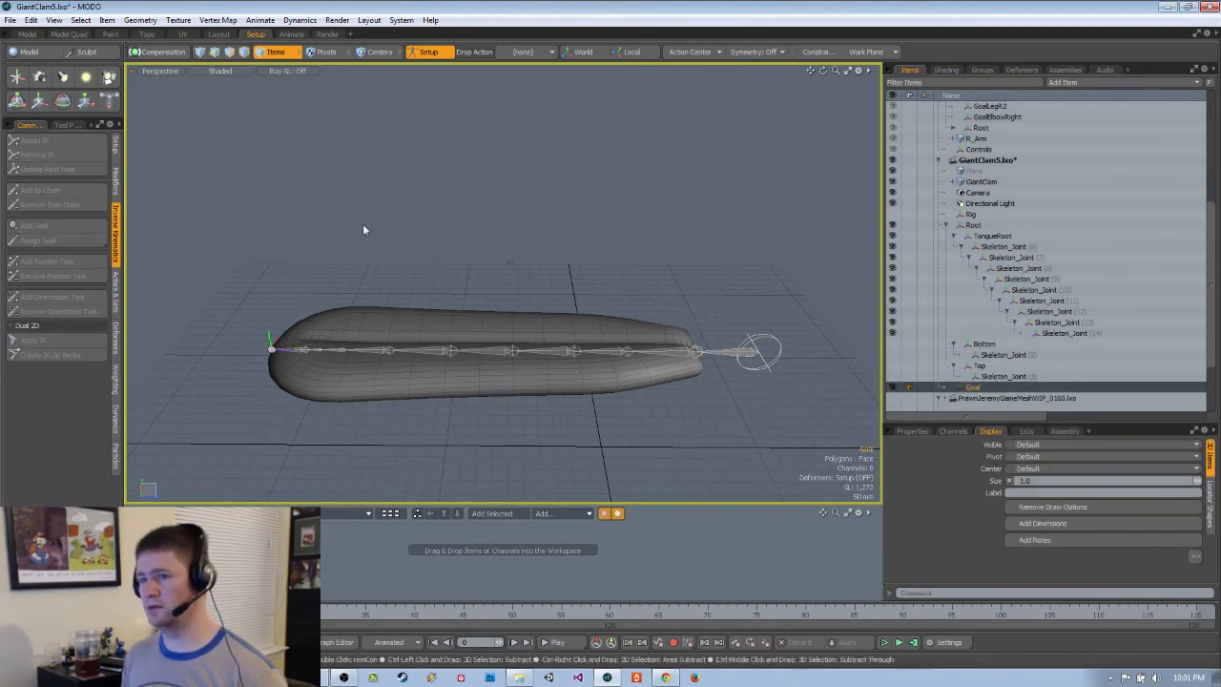
pyautogui.hotkey('ctrl', 'z')
pyautogui.hotkey('ctrl', 'z')
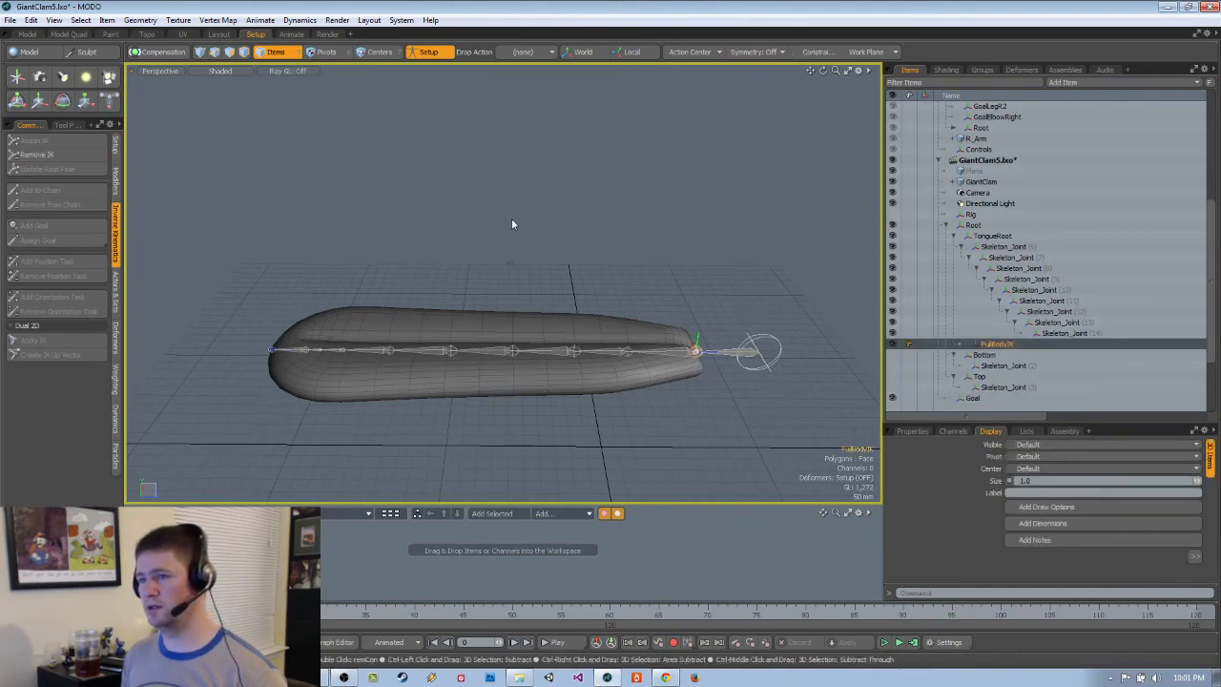
# Select FullBodyIK together with the clam's Goal and remove the IK from the tongue chain
pyautogui.click(997, 398)
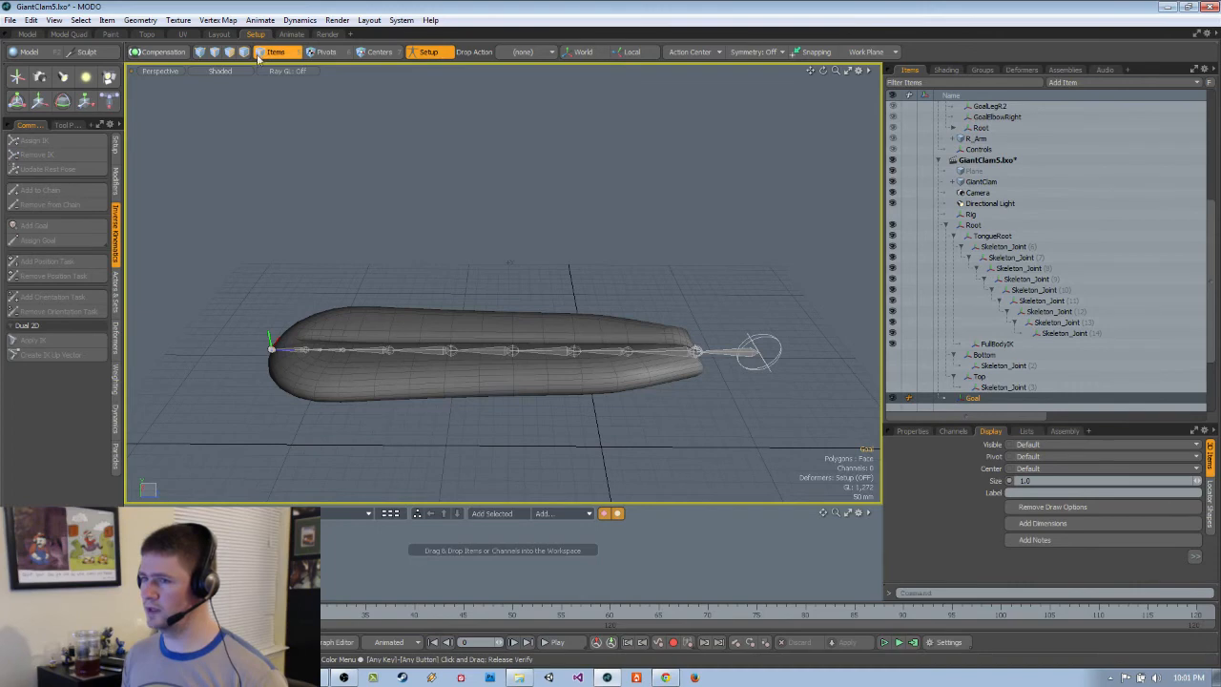
pyautogui.click(299, 349)
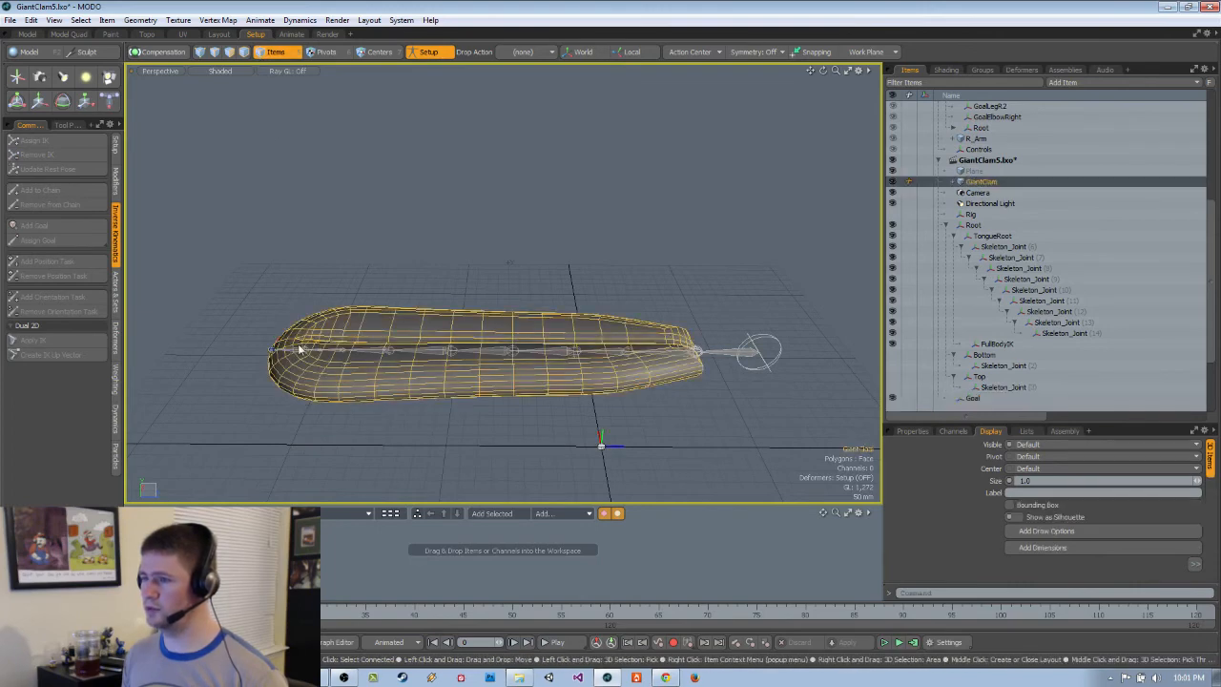
pyautogui.click(490, 425)
pyautogui.click(730, 351)
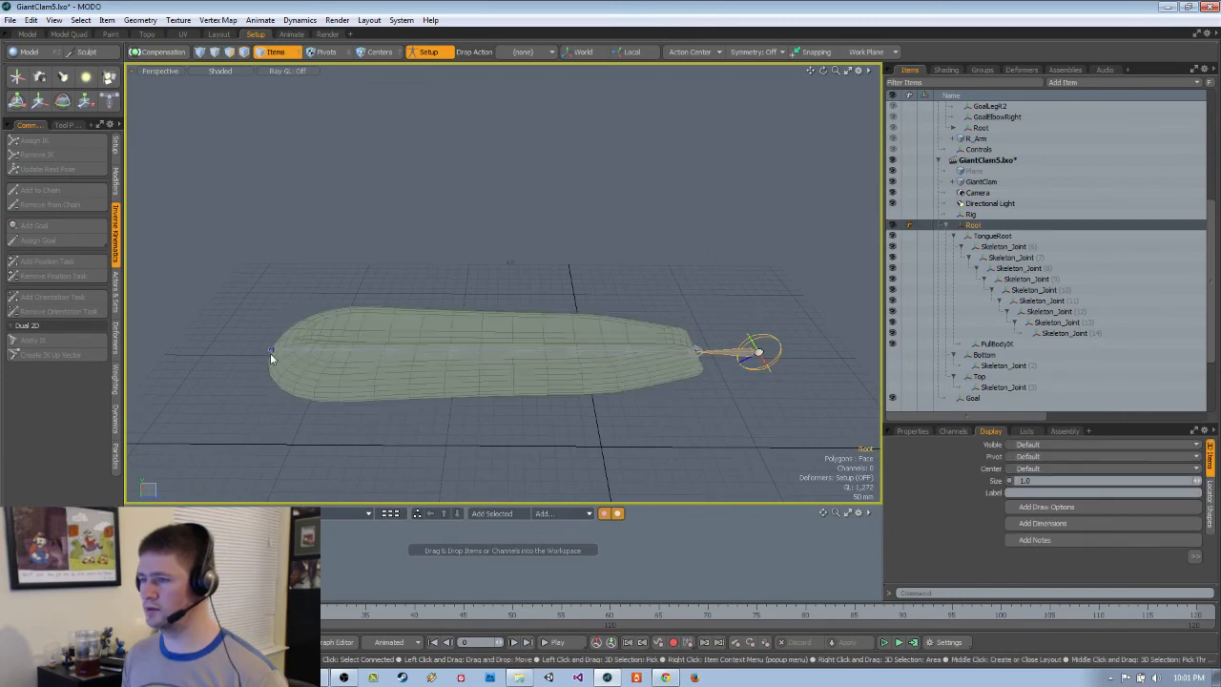
pyautogui.keyDown('shift'); pyautogui.click(271, 349); pyautogui.keyUp('shift')
pyautogui.click(343, 440)
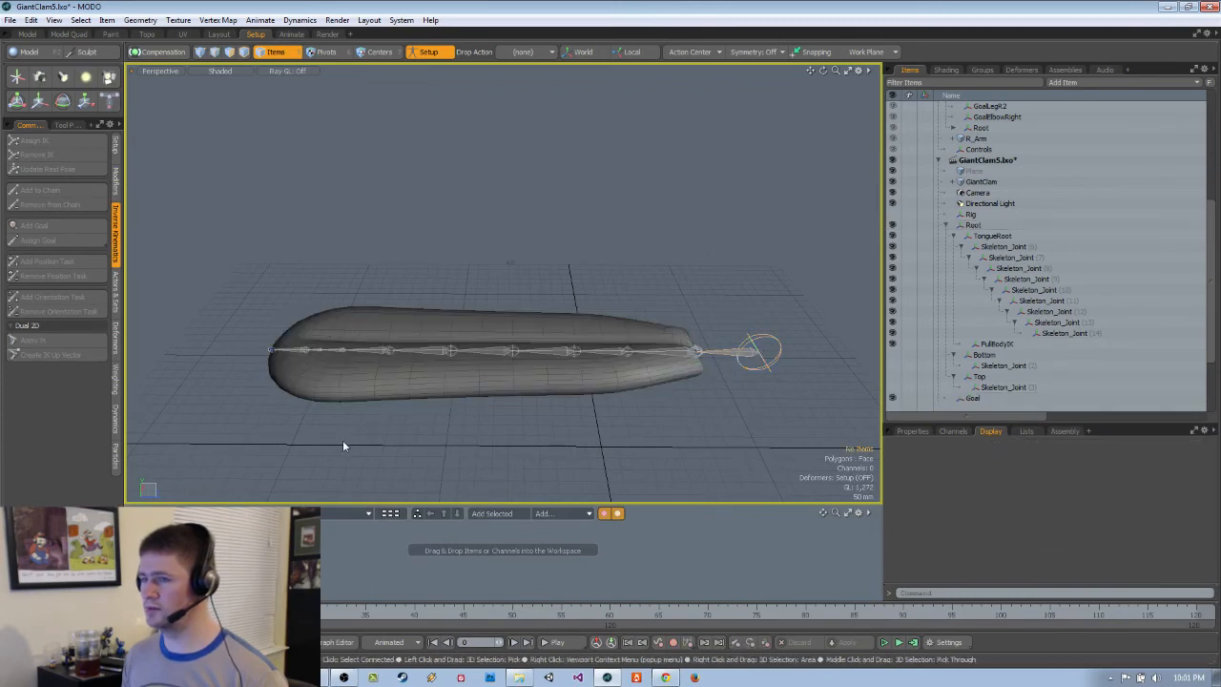
pyautogui.click(1039, 344)
pyautogui.keyDown('ctrl'); pyautogui.click(983, 395); pyautogui.keyUp('ctrl')
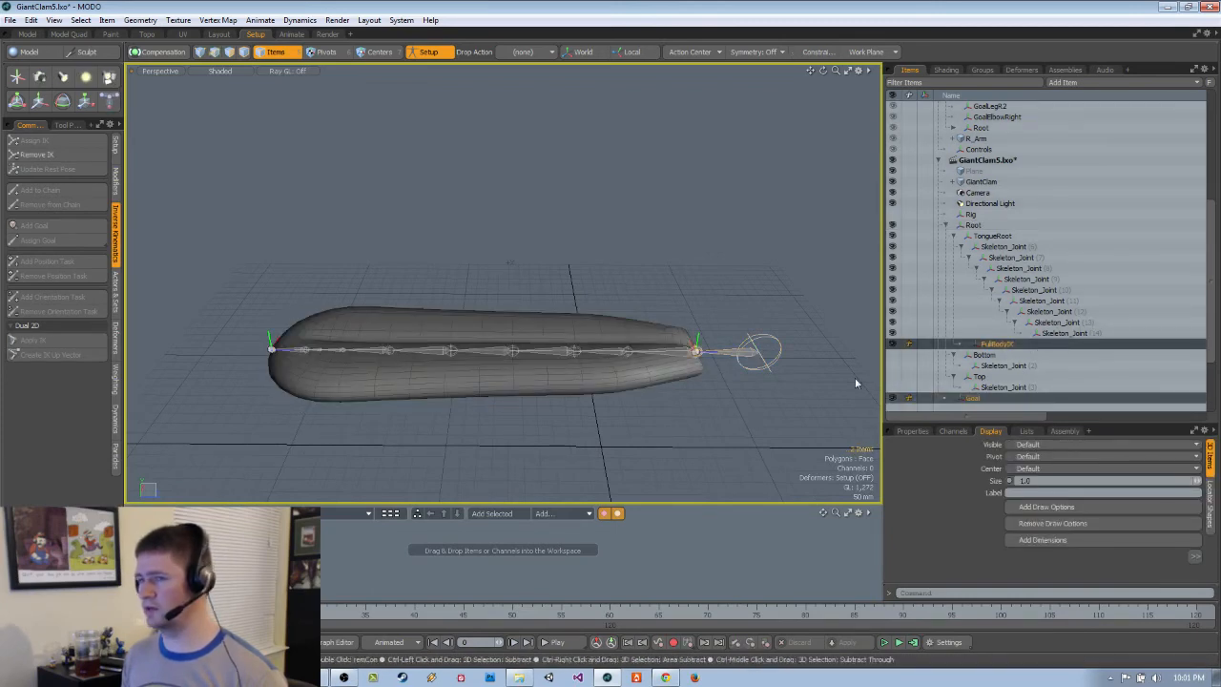
pyautogui.click(44, 159)
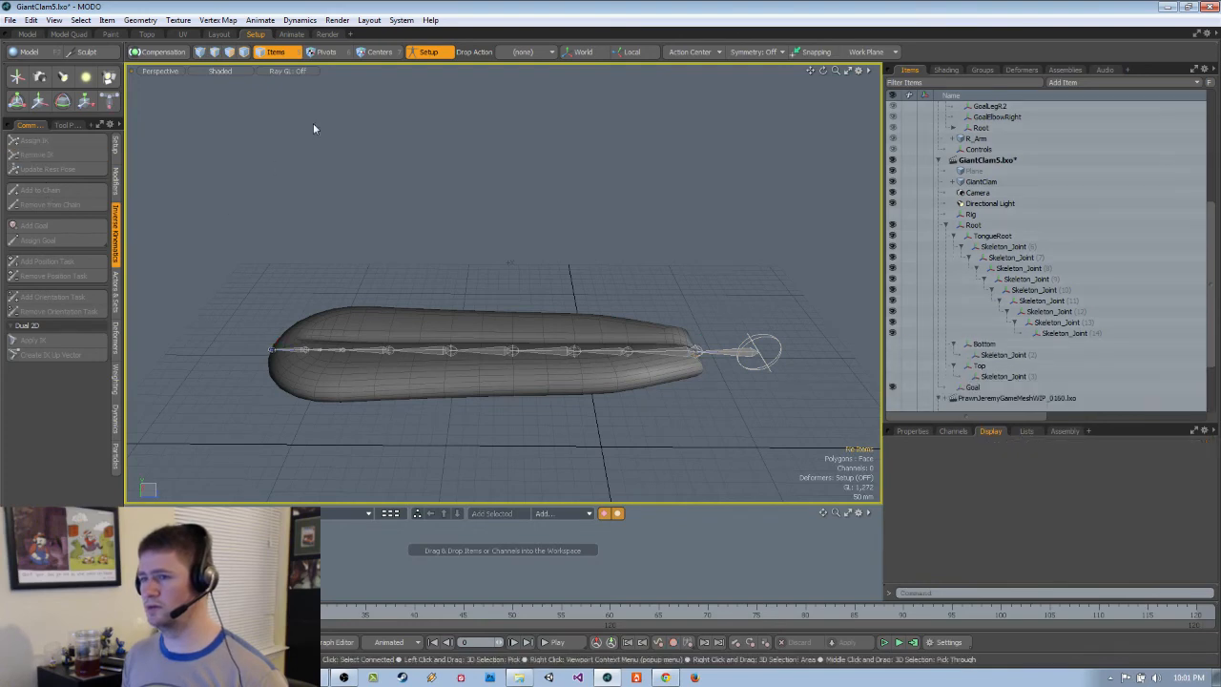
# Leave Setup mode, test moving the Goal up above the tongue, and delete the Goal item
pyautogui.click(428, 52)
pyautogui.click(986, 387)
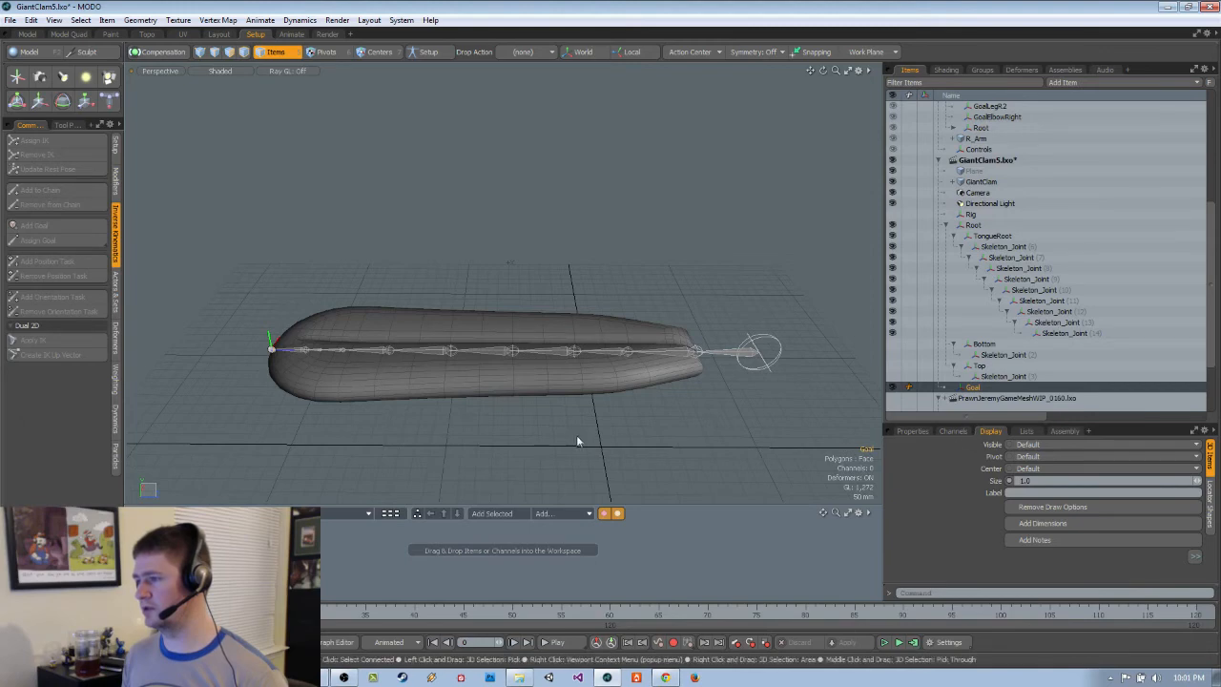
pyautogui.keyDown('alt'); pyautogui.moveTo(813, 407); pyautogui.dragTo(646, 409); pyautogui.keyUp('alt')
pyautogui.press('y')
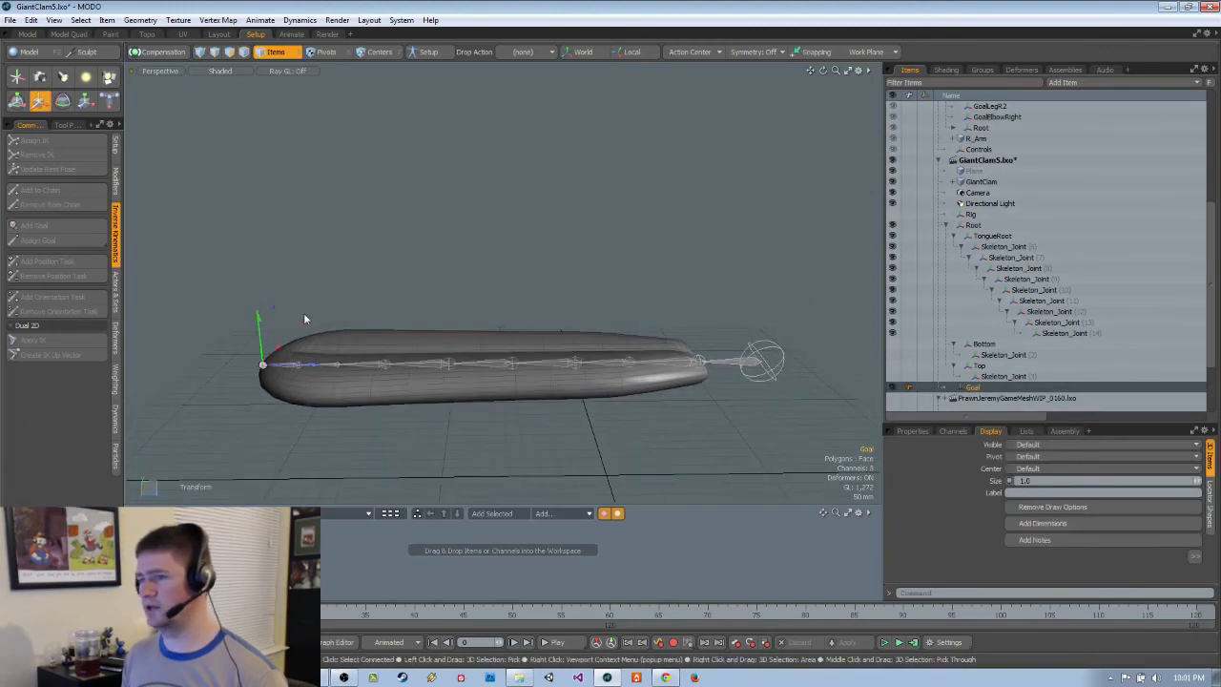
pyautogui.click(982, 390)
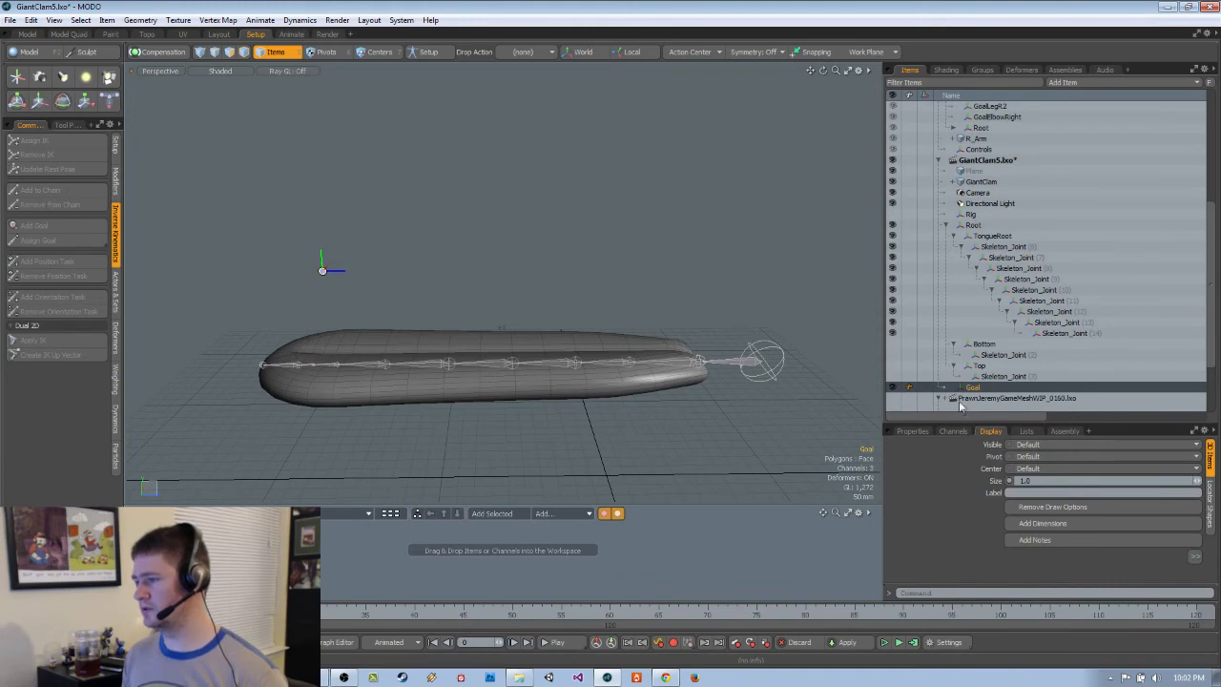
pyautogui.press('Delete')
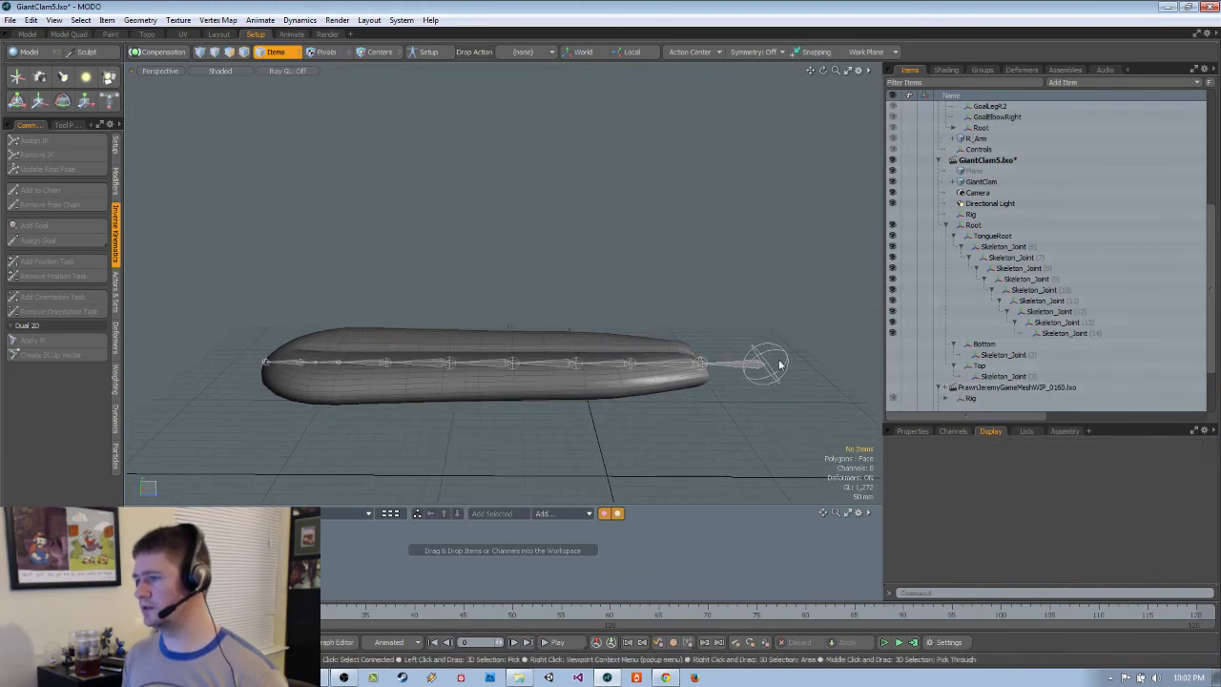
# Test how the tongue follows its Root by scaling the Root down, and undo the changes
pyautogui.click(785, 356)
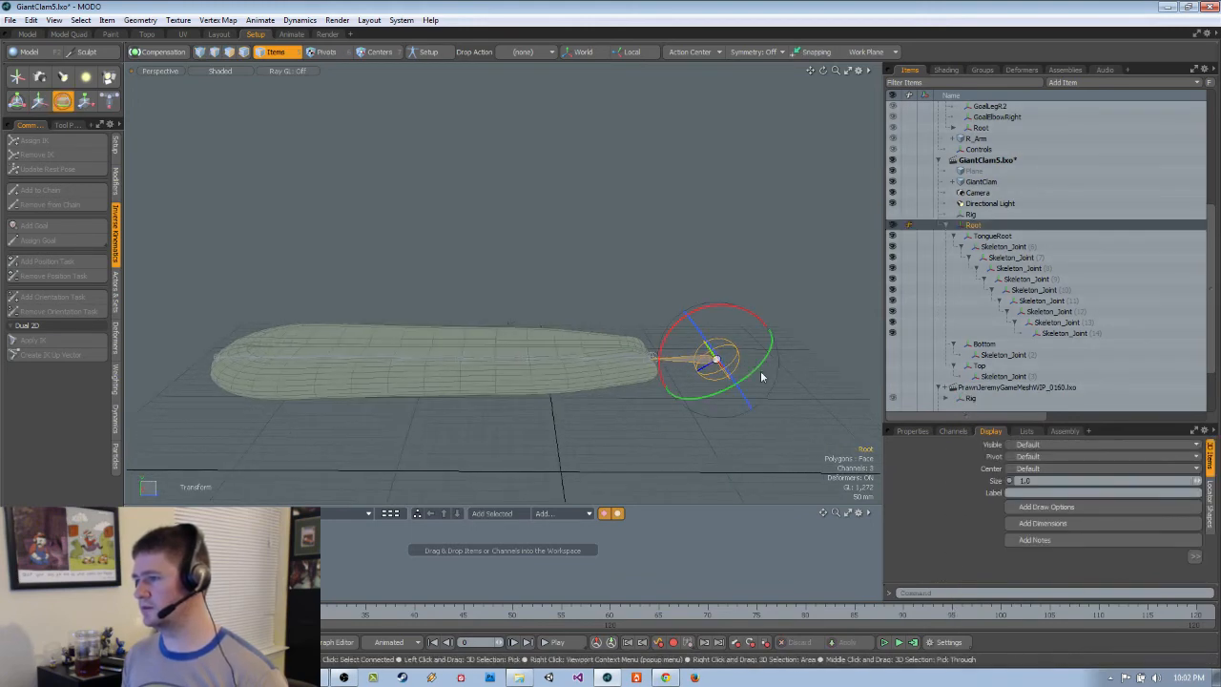
pyautogui.scroll(-8, 717, 359)
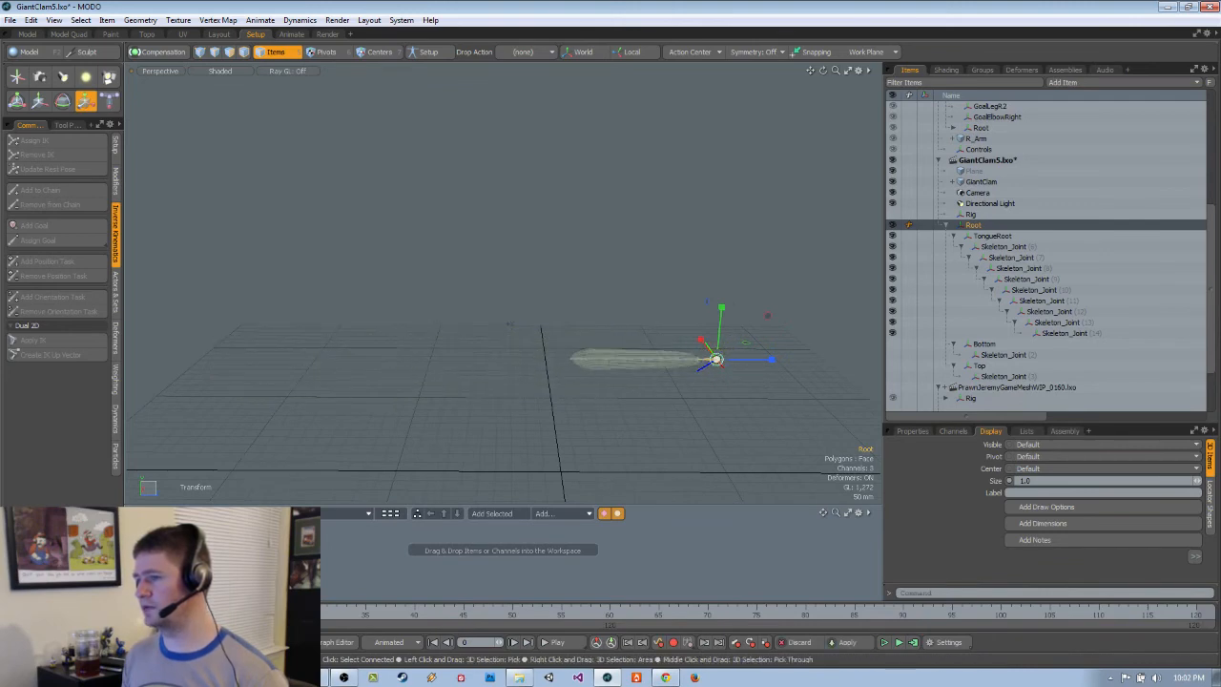
pyautogui.moveTo(672, 360); pyautogui.dragTo(630, 359)
pyautogui.hotkey('ctrl', 'z')
pyautogui.hotkey('ctrl', 'z')
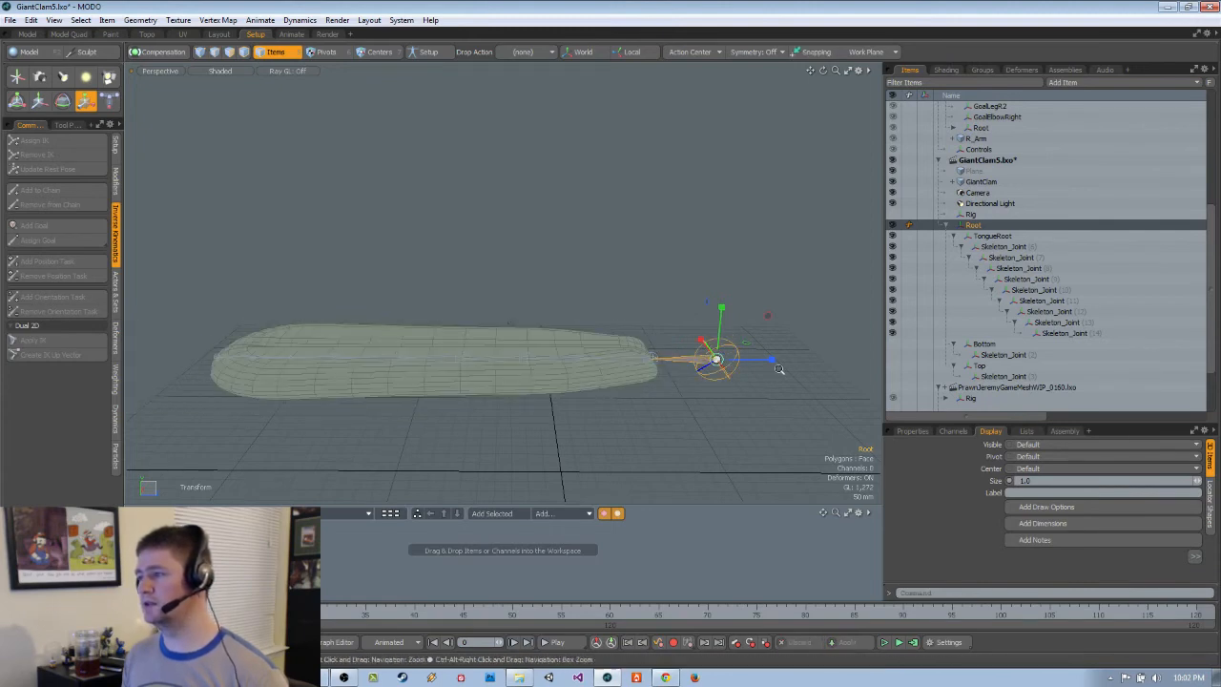
pyautogui.keyDown('alt'); pyautogui.moveTo(778, 368); pyautogui.dragTo(769, 343); pyautogui.keyUp('alt')
pyautogui.press('space')
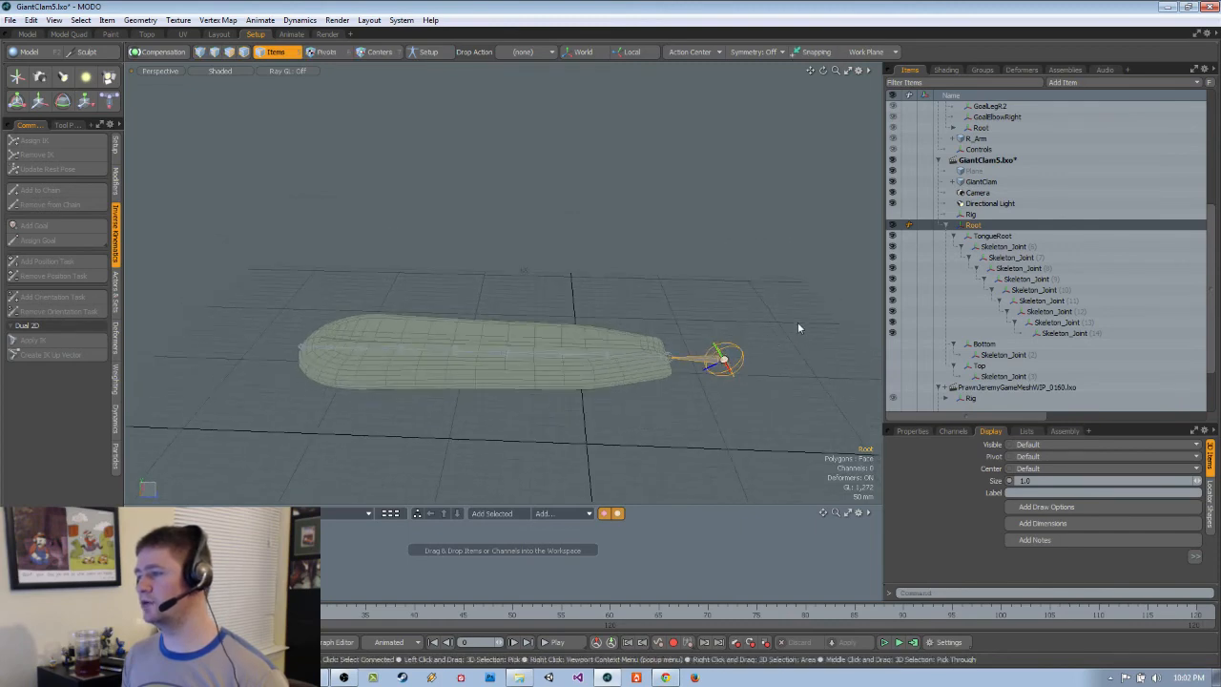
# Compare which areas of the tongue mesh are influenced by Root, TongueRoot and the first joint below TongueRoot
pyautogui.click(992, 236)
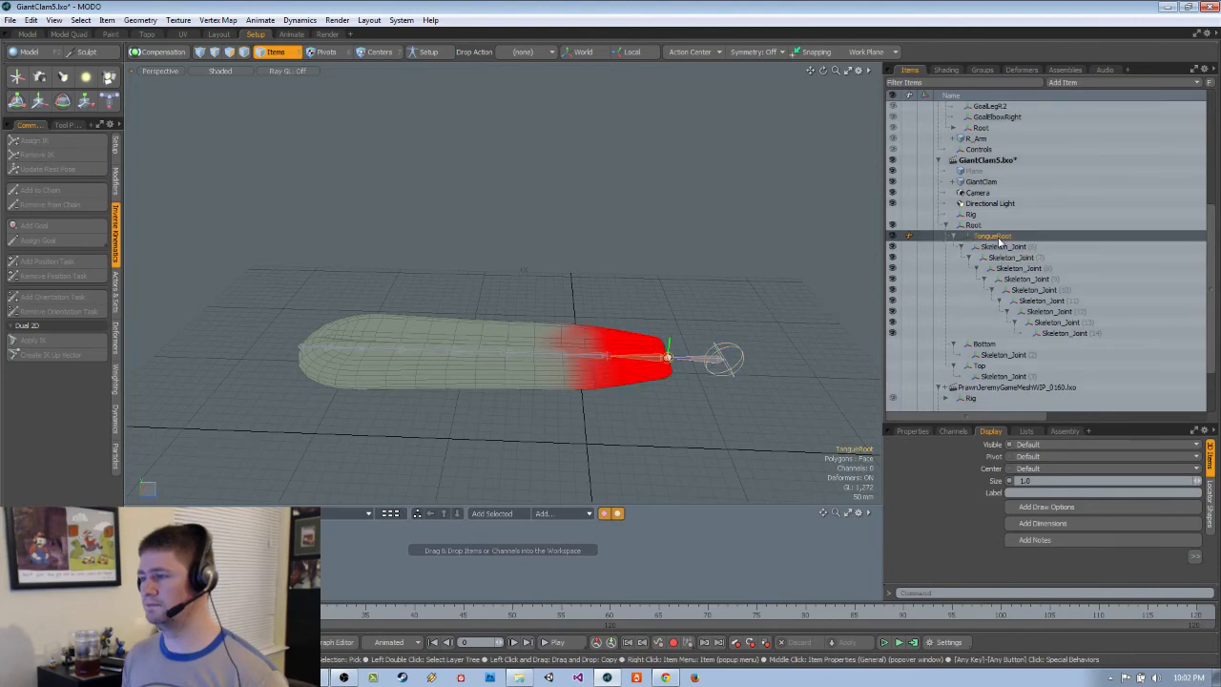
pyautogui.click(997, 227)
pyautogui.click(998, 237)
pyautogui.click(999, 227)
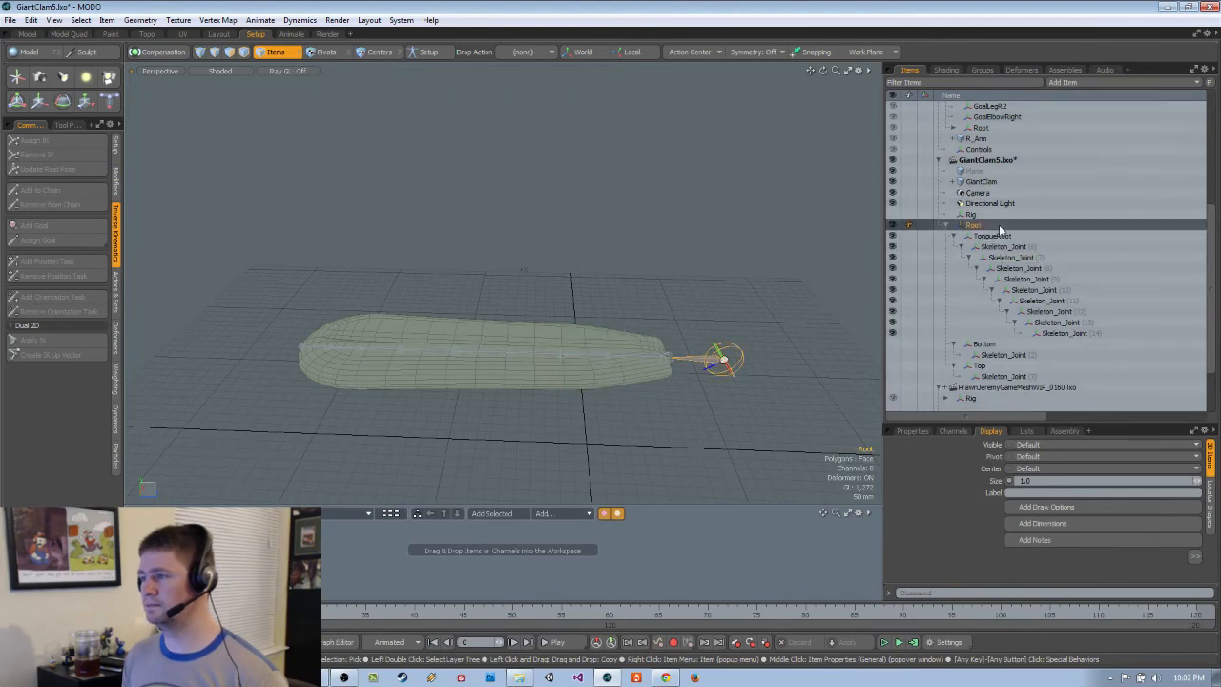
pyautogui.click(998, 236)
pyautogui.click(998, 227)
pyautogui.click(998, 236)
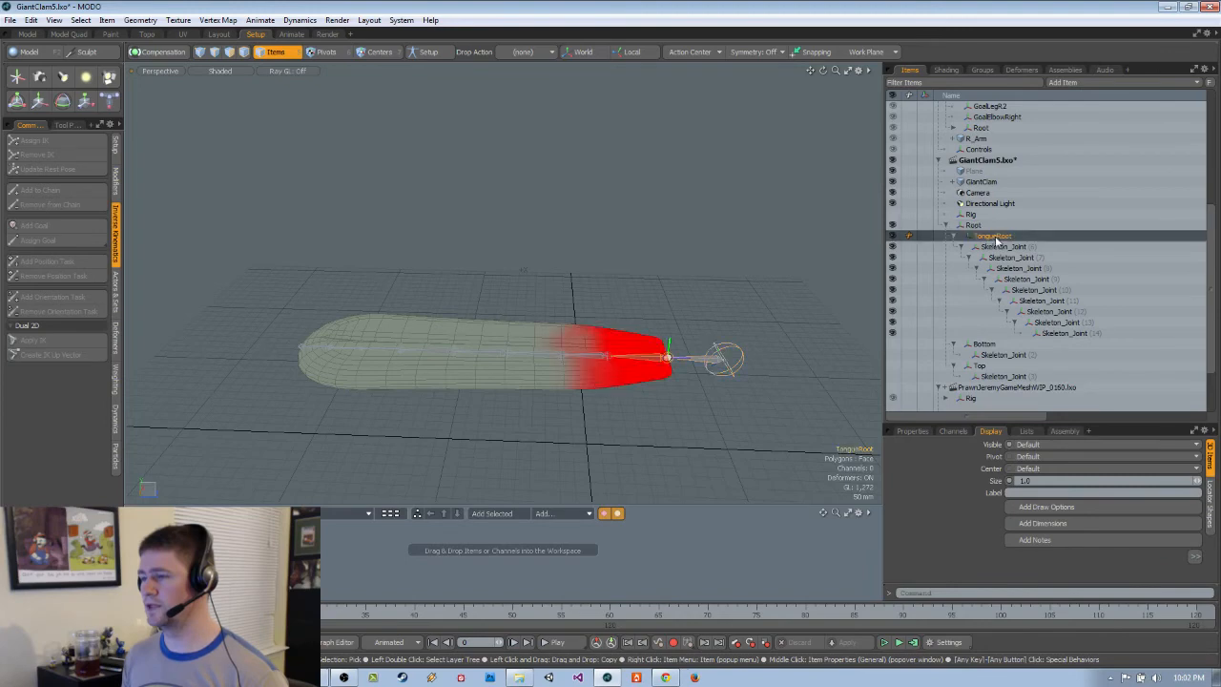
pyautogui.click(994, 227)
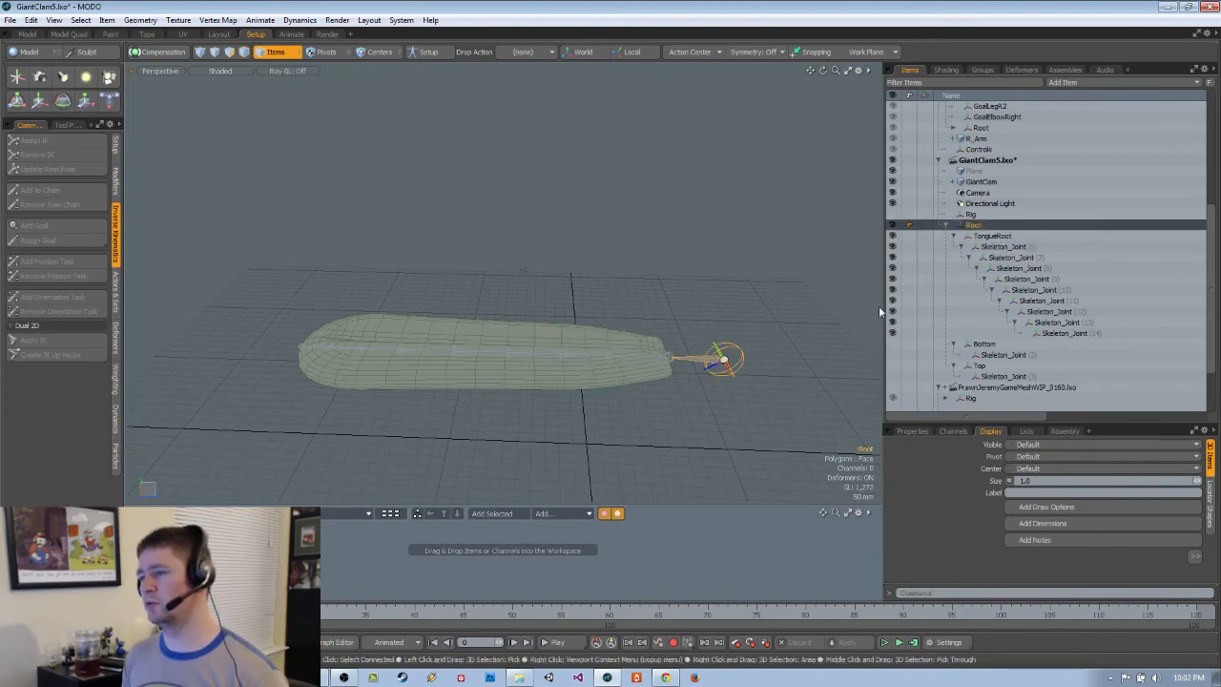
pyautogui.click(997, 247)
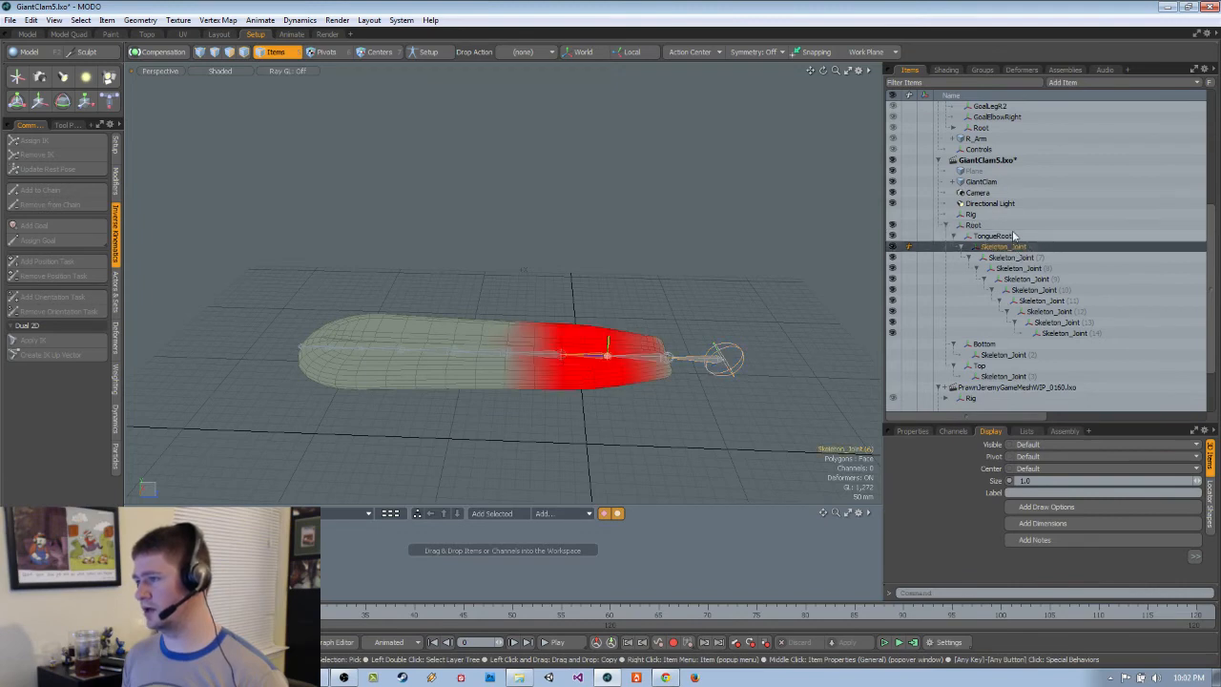
pyautogui.click(997, 236)
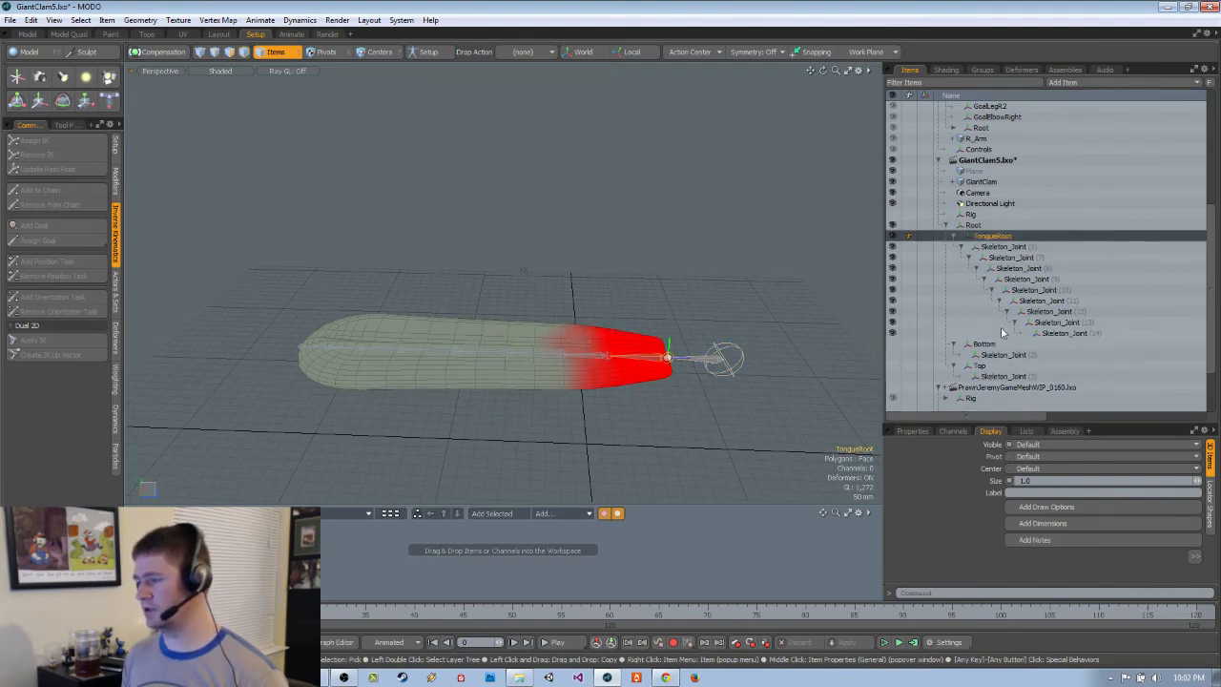
pyautogui.press('Up')
pyautogui.press('Down')
pyautogui.press('Up')
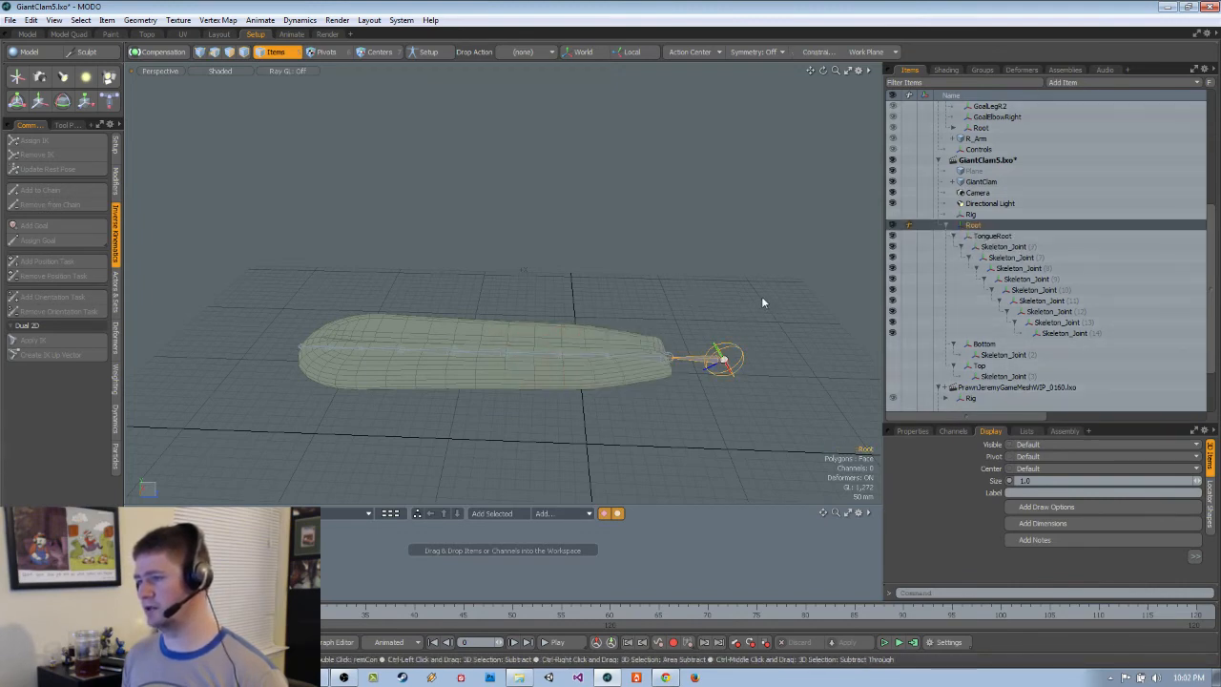
# Undo the Goal deletion and the IK removal, back to the rig with FullBodyIK, and clear the selection
pyautogui.press('space')
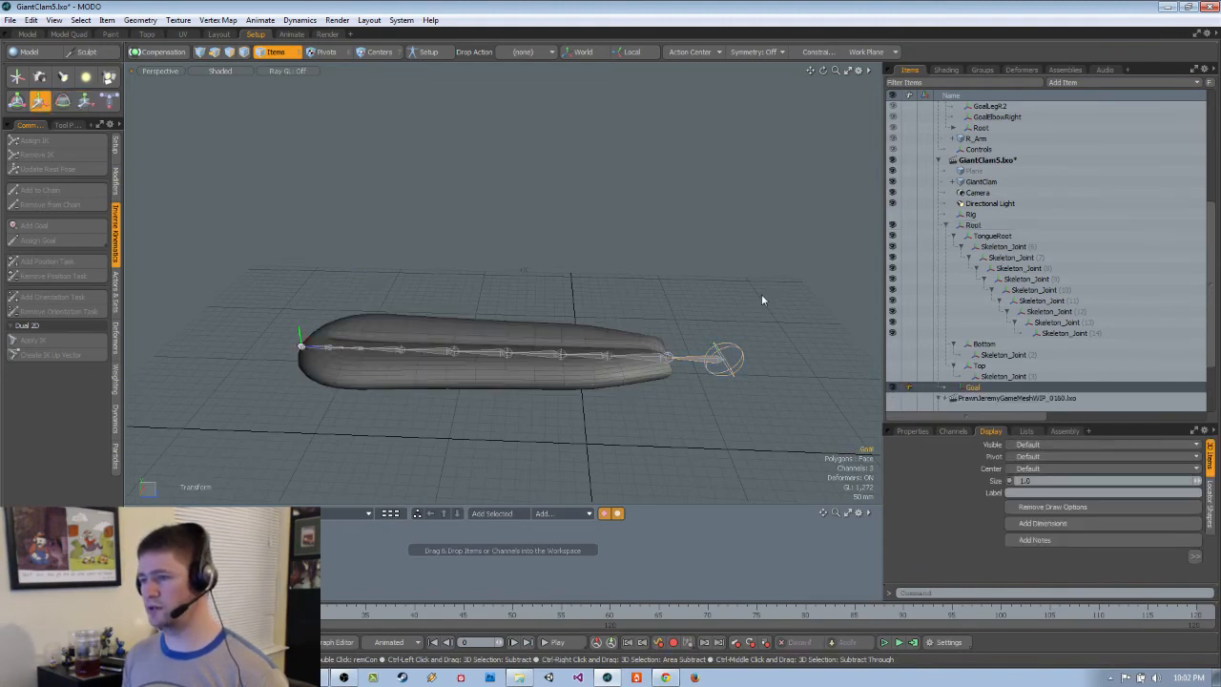
pyautogui.hotkey('ctrl', 'z')
pyautogui.hotkey('ctrl', 'z')
pyautogui.hotkey('ctrl', 'z')
pyautogui.hotkey('ctrl', 'z')
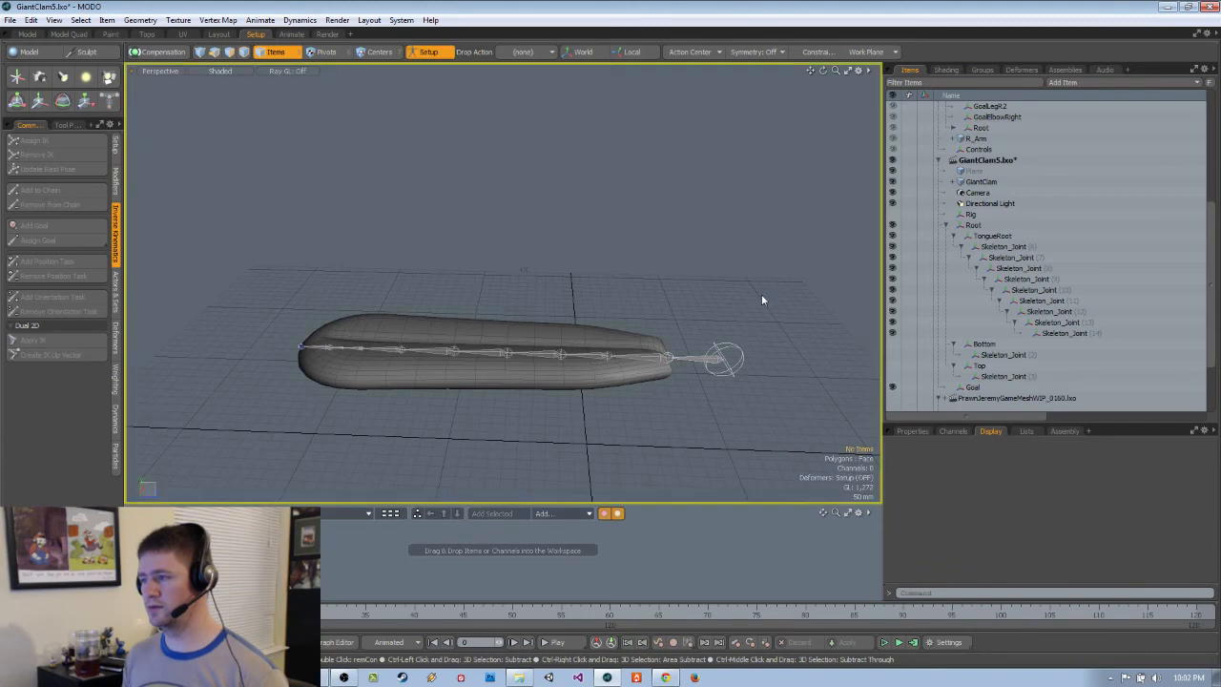
pyautogui.hotkey('ctrl', 'z')
pyautogui.click(763, 300)
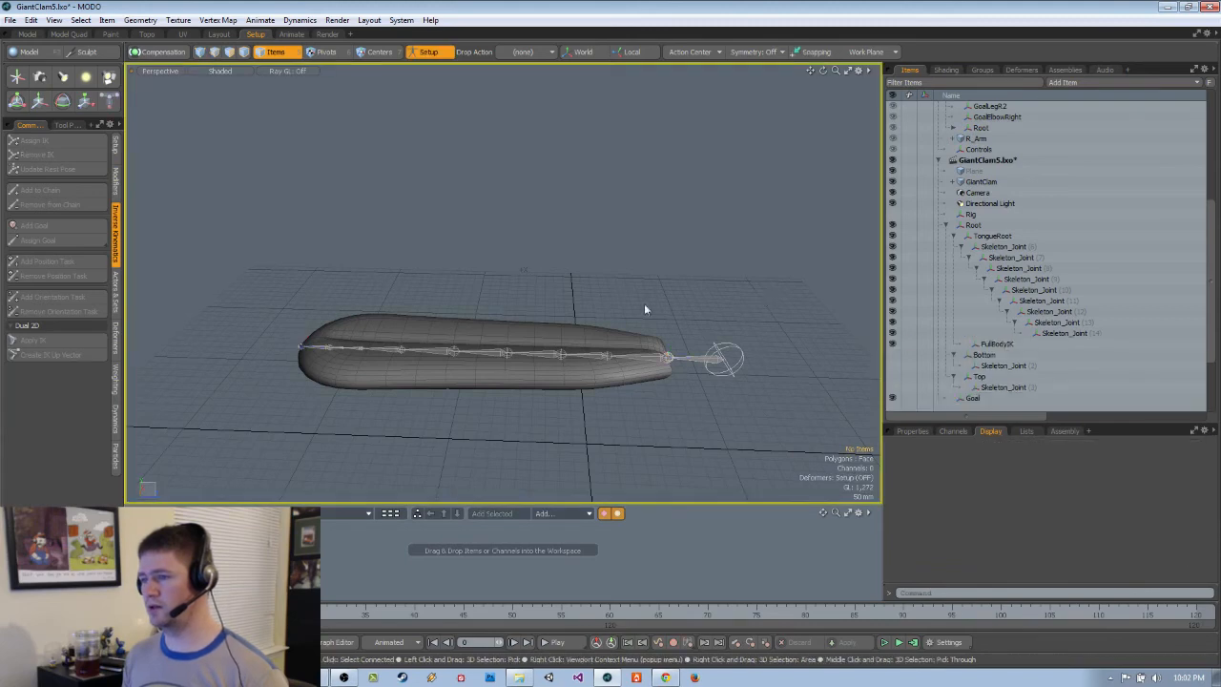
# Leave Setup mode, test the tongue's bending by moving the Goal, and undo the move
pyautogui.click(426, 54)
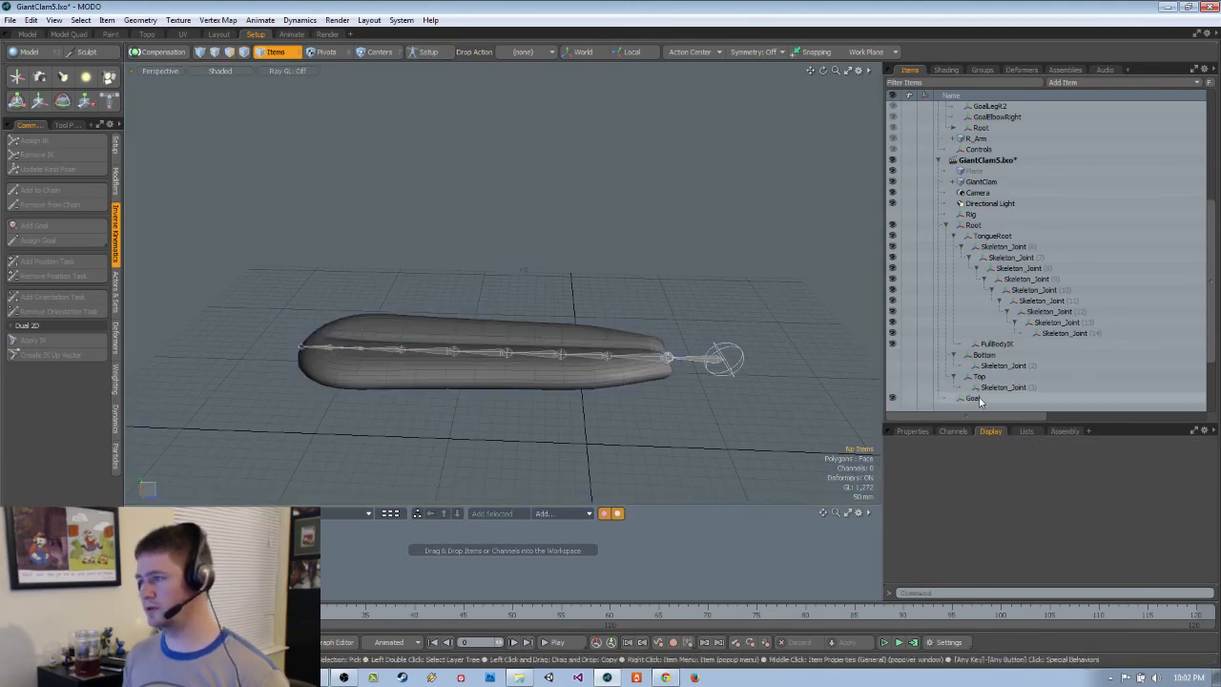
pyautogui.click(979, 397)
pyautogui.moveTo(346, 307); pyautogui.dragTo(491, 181)
pyautogui.hotkey('ctrl', 'z')
pyautogui.hotkey('ctrl', 'z')
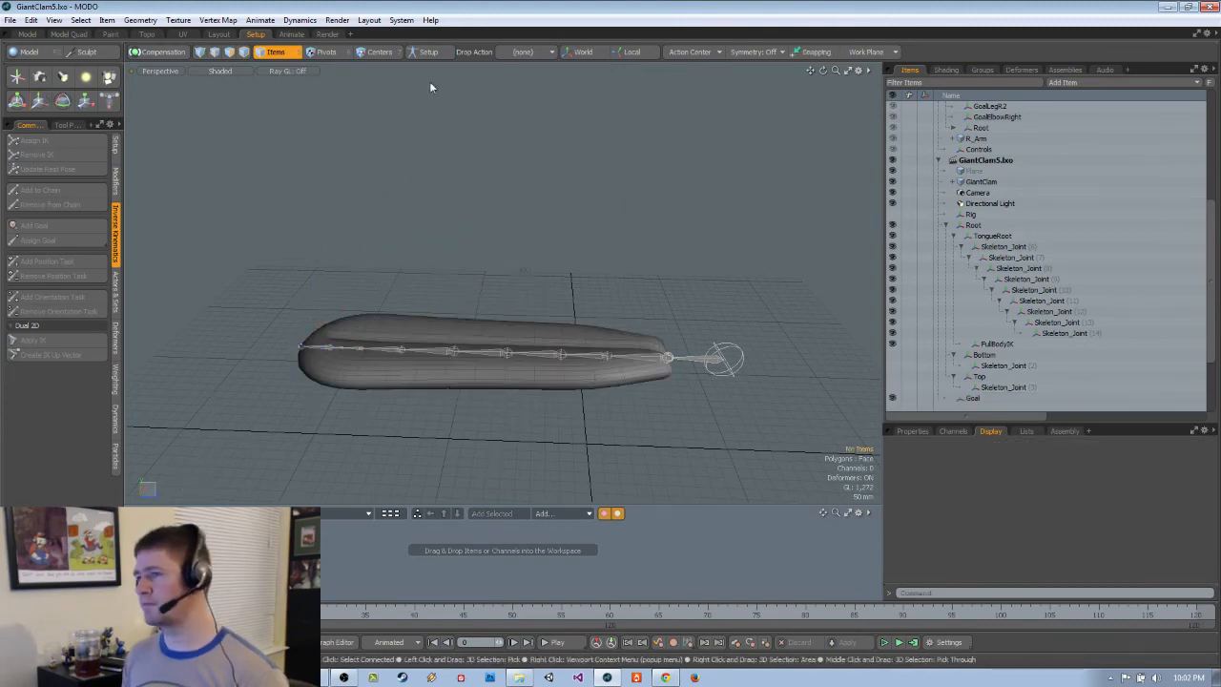
# Enter Setup mode and add a new locator to the clam scene
pyautogui.click(428, 51)
pyautogui.click(951, 226)
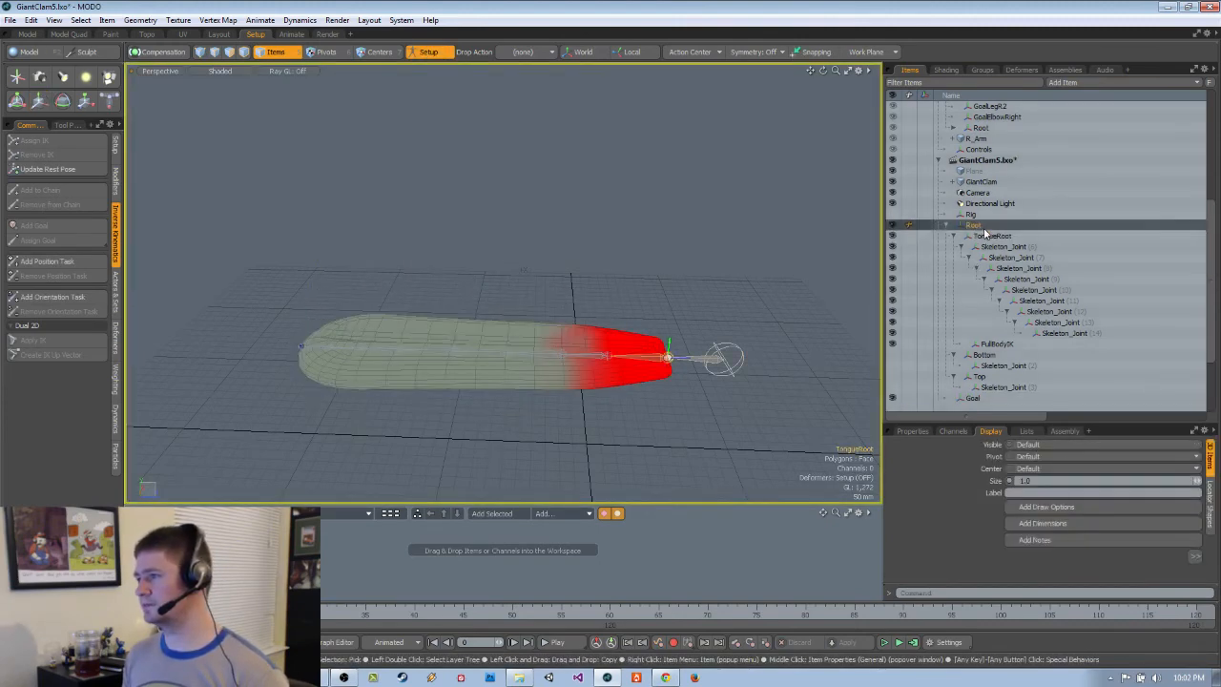
pyautogui.click(16, 78)
pyautogui.click(605, 263)
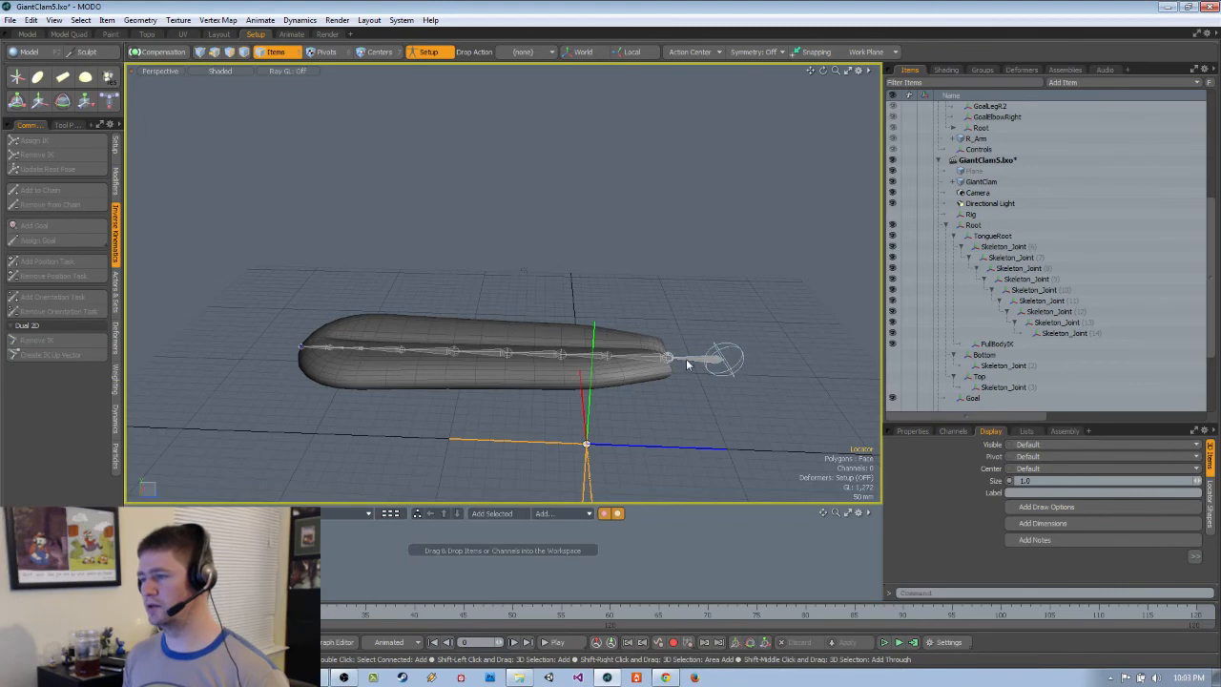
# Match the new locator's position and rotation to TongueRoot at the base of the tongue
pyautogui.keyDown('alt'); pyautogui.moveTo(670, 358); pyautogui.dragTo(668, 404); pyautogui.keyUp('alt')
pyautogui.scroll(5, 667, 403)
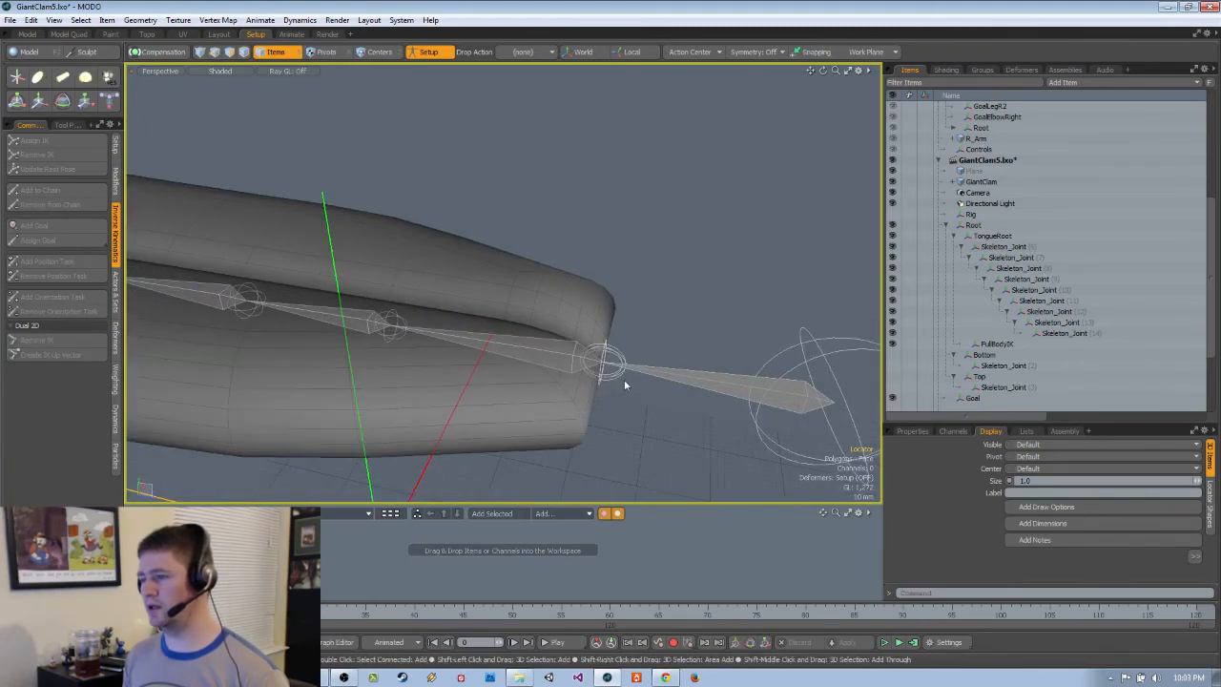
pyautogui.scroll(-5, 709, 398)
pyautogui.keyDown('alt'); pyautogui.moveTo(708, 399); pyautogui.dragTo(682, 403); pyautogui.keyUp('alt')
pyautogui.keyDown('shift'); pyautogui.click(671, 371); pyautogui.keyUp('shift')
pyautogui.keyDown('ctrl'); pyautogui.keyDown('alt'); pyautogui.moveTo(646, 364); pyautogui.dragTo(617, 385); pyautogui.keyUp('alt'); pyautogui.keyUp('ctrl')
pyautogui.click(599, 384)
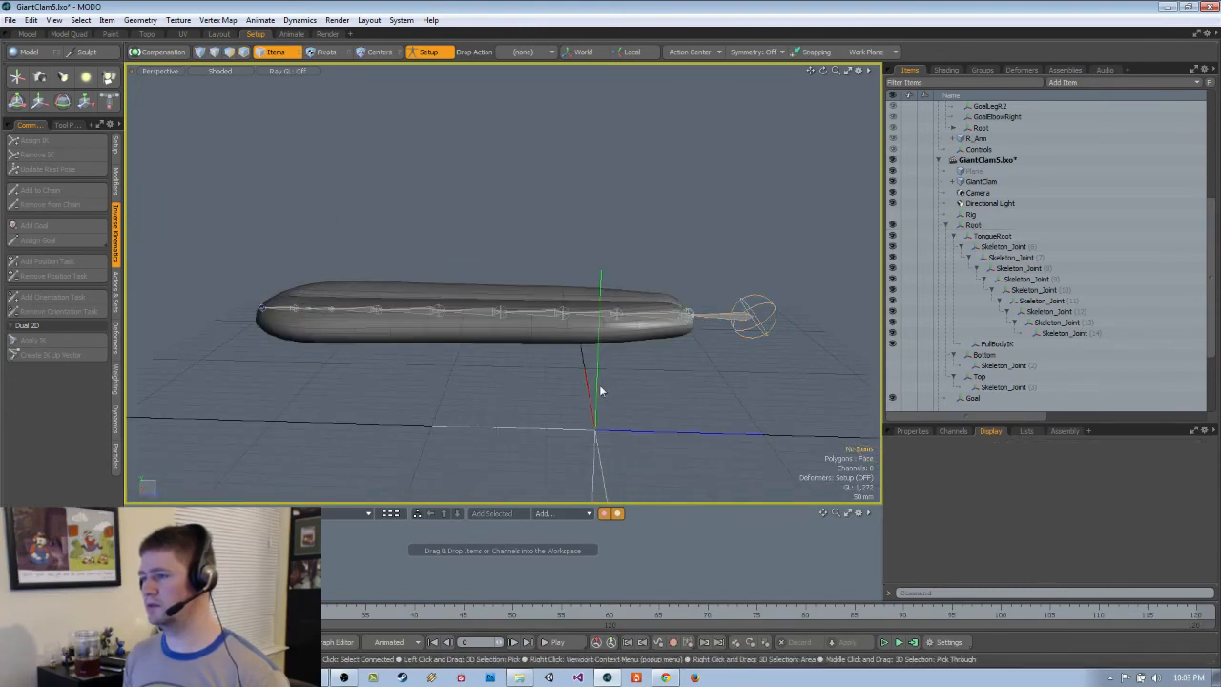
pyautogui.click(992, 236)
pyautogui.click(115, 148)
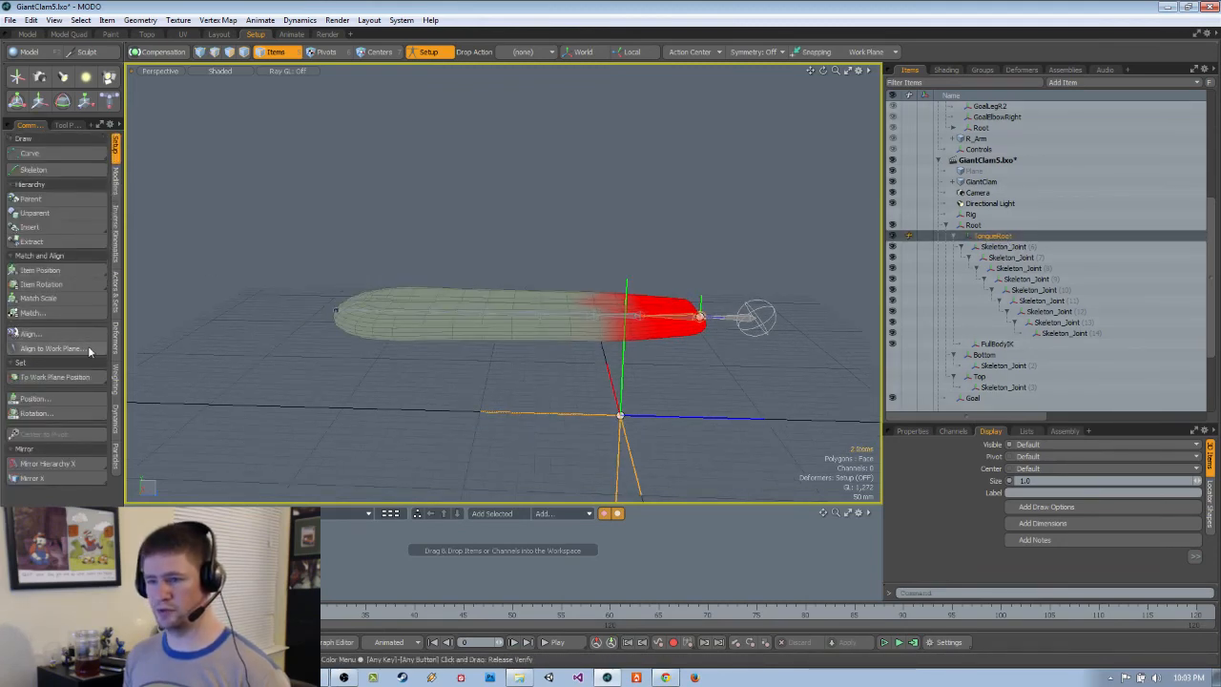
pyautogui.click(79, 271)
pyautogui.click(91, 282)
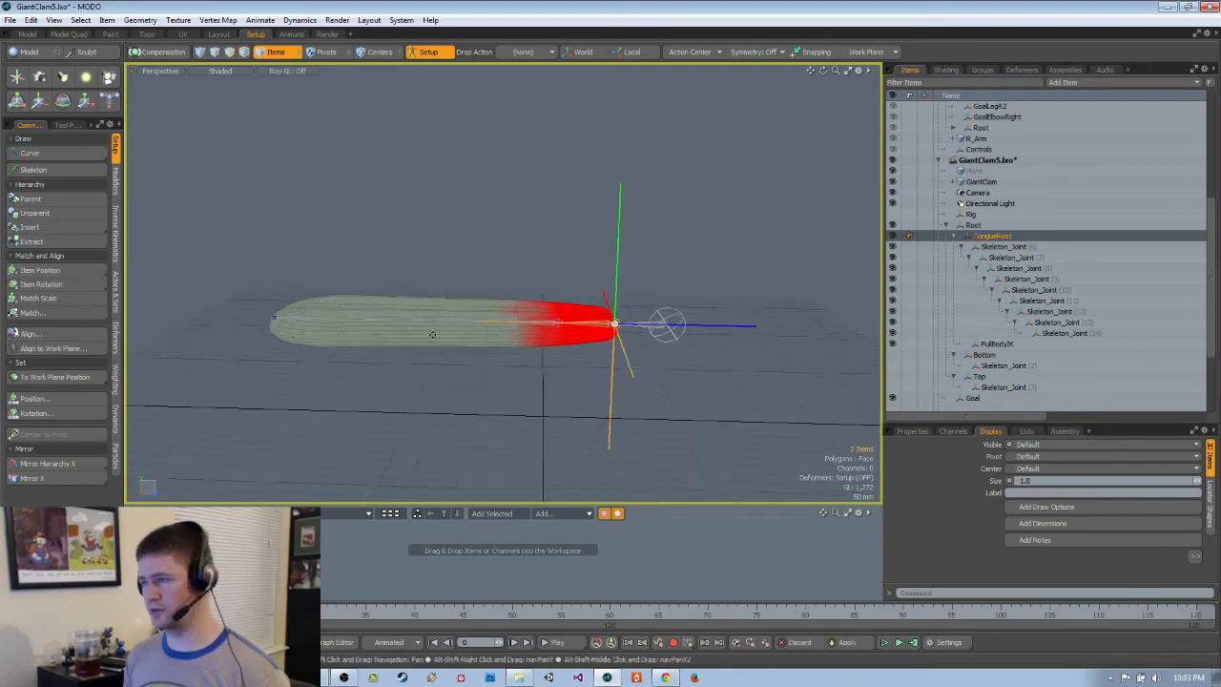
# Rename the tongue's TongueRoot joint as Tongue and rename the new locator as TongueRoot
pyautogui.click(1002, 247)
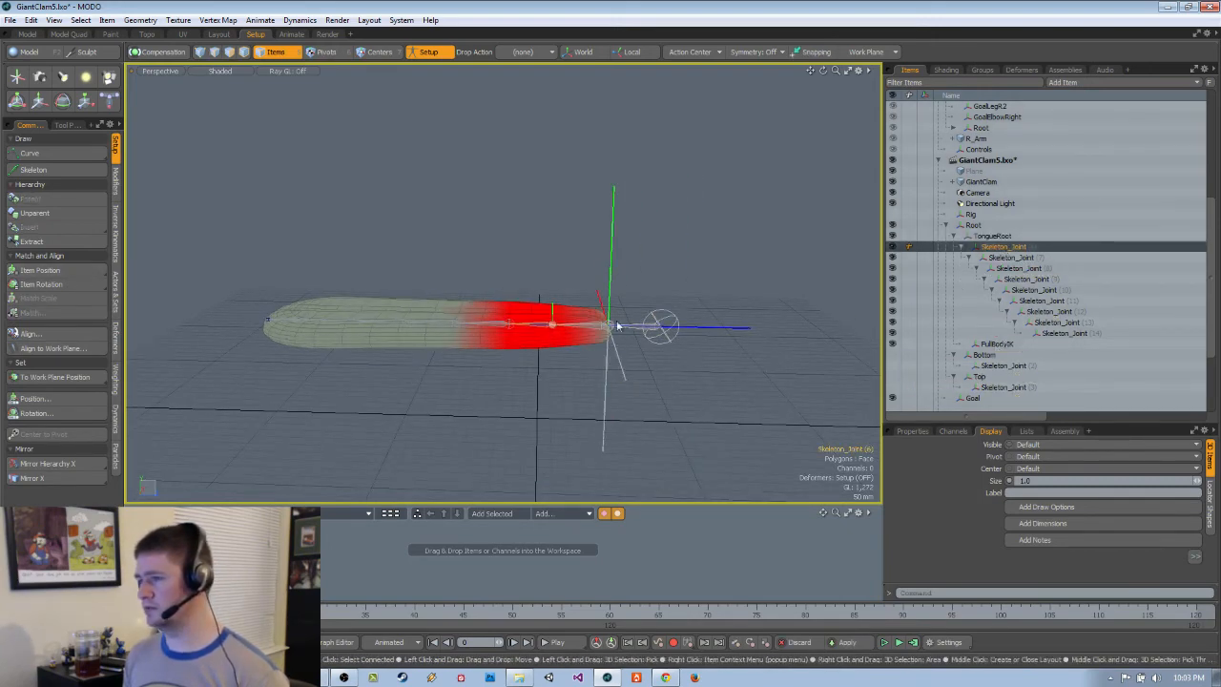
pyautogui.click(717, 328)
pyautogui.scroll(-3, 1062, 374)
pyautogui.scroll(1, 1007, 321)
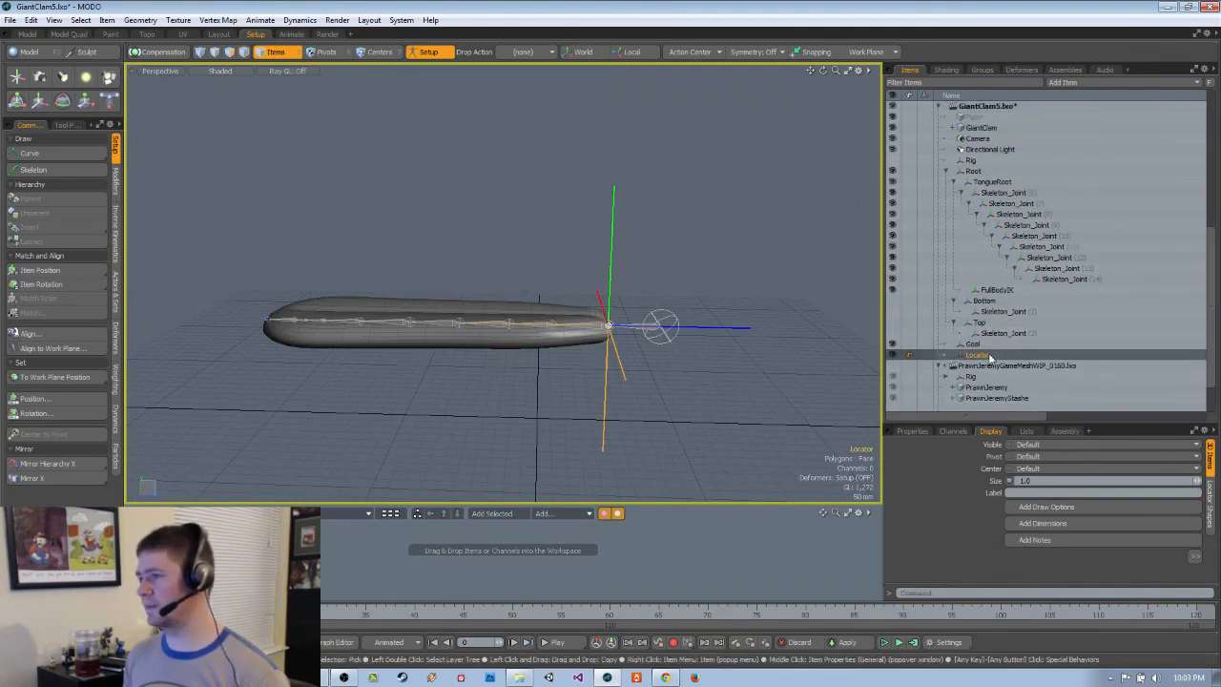
pyautogui.click(1000, 183)
pyautogui.click(1000, 183)
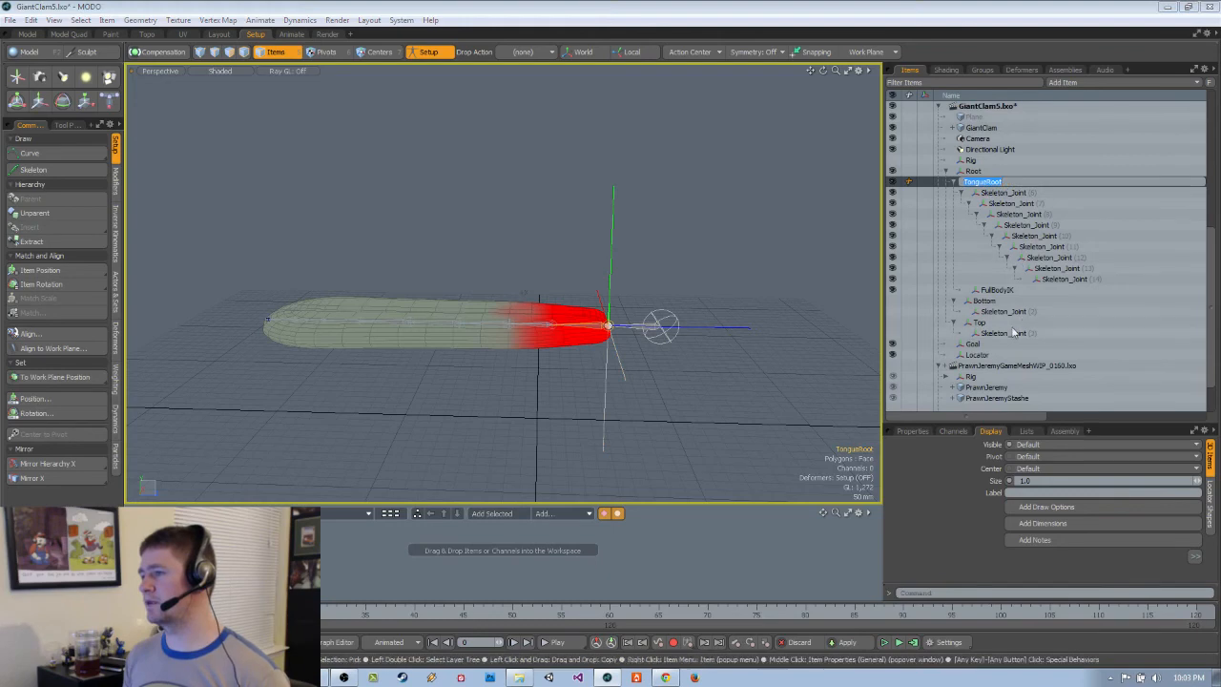
pyautogui.click(993, 353)
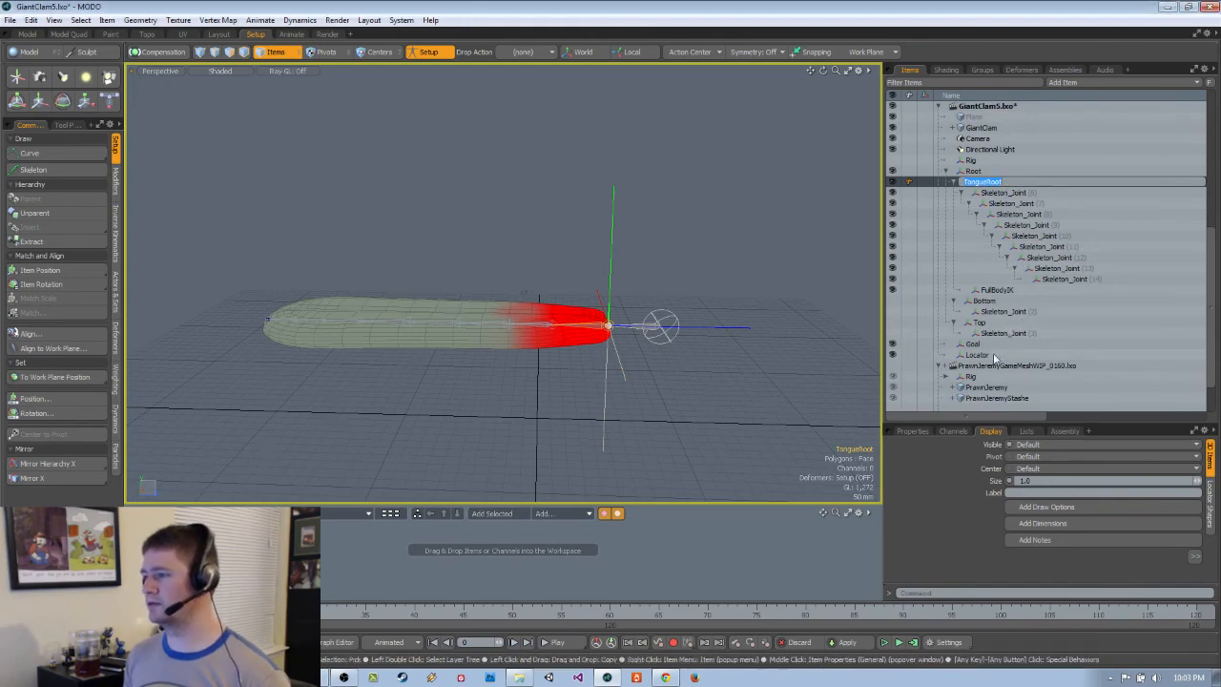
pyautogui.click(989, 354)
pyautogui.click(990, 182)
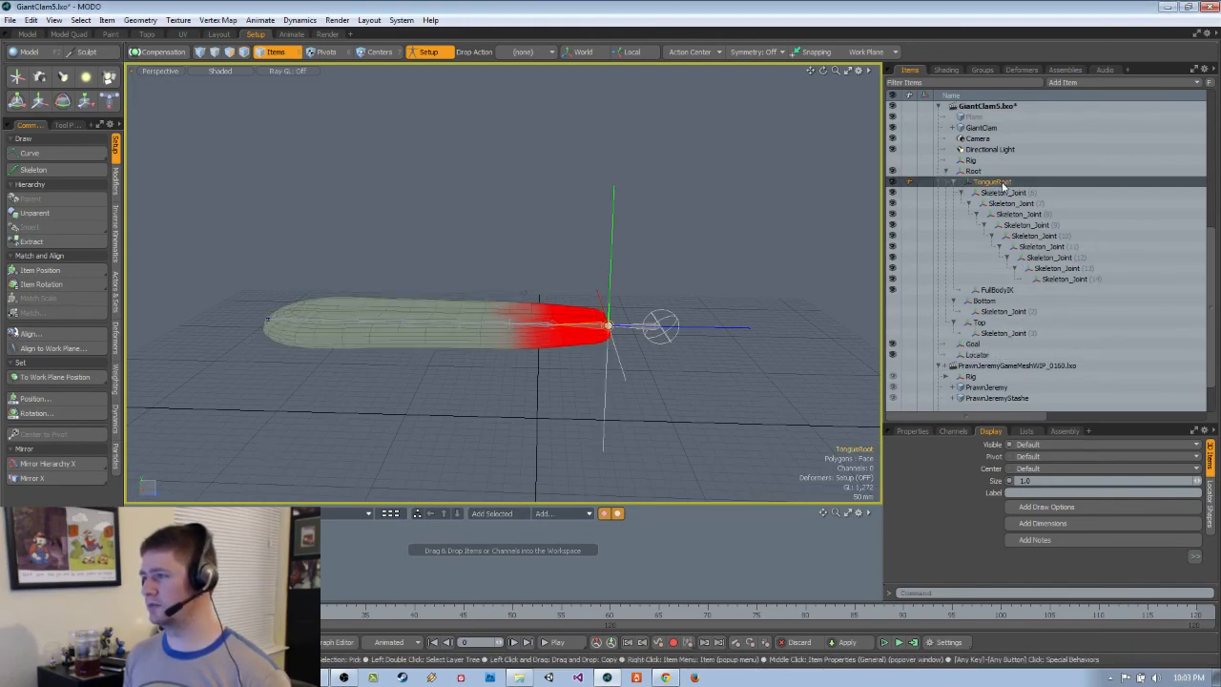
pyautogui.click(992, 181)
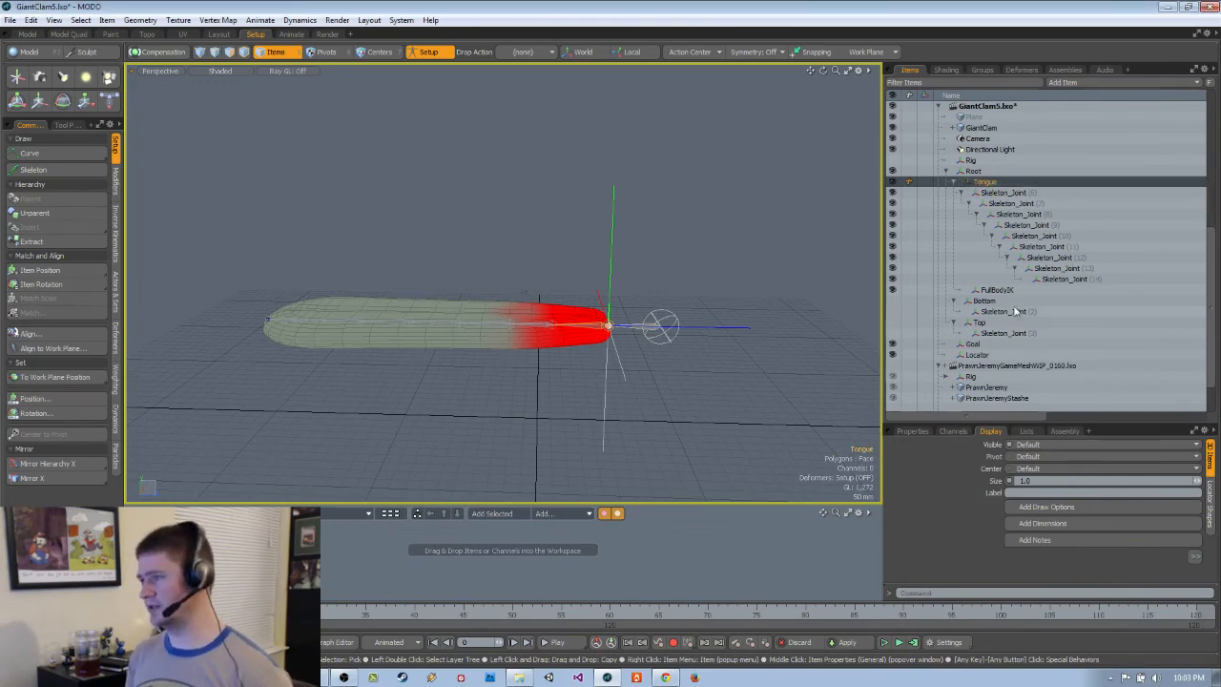
pyautogui.click(983, 355)
pyautogui.write('TongueRoot')
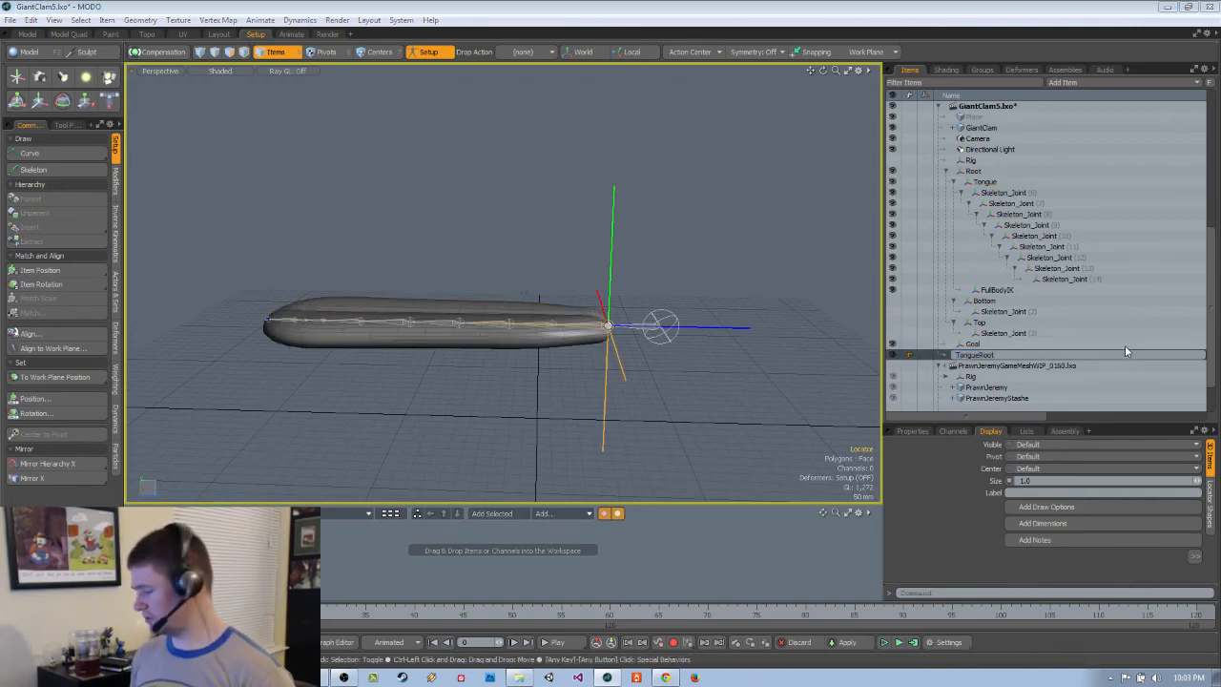
pyautogui.press('Return')
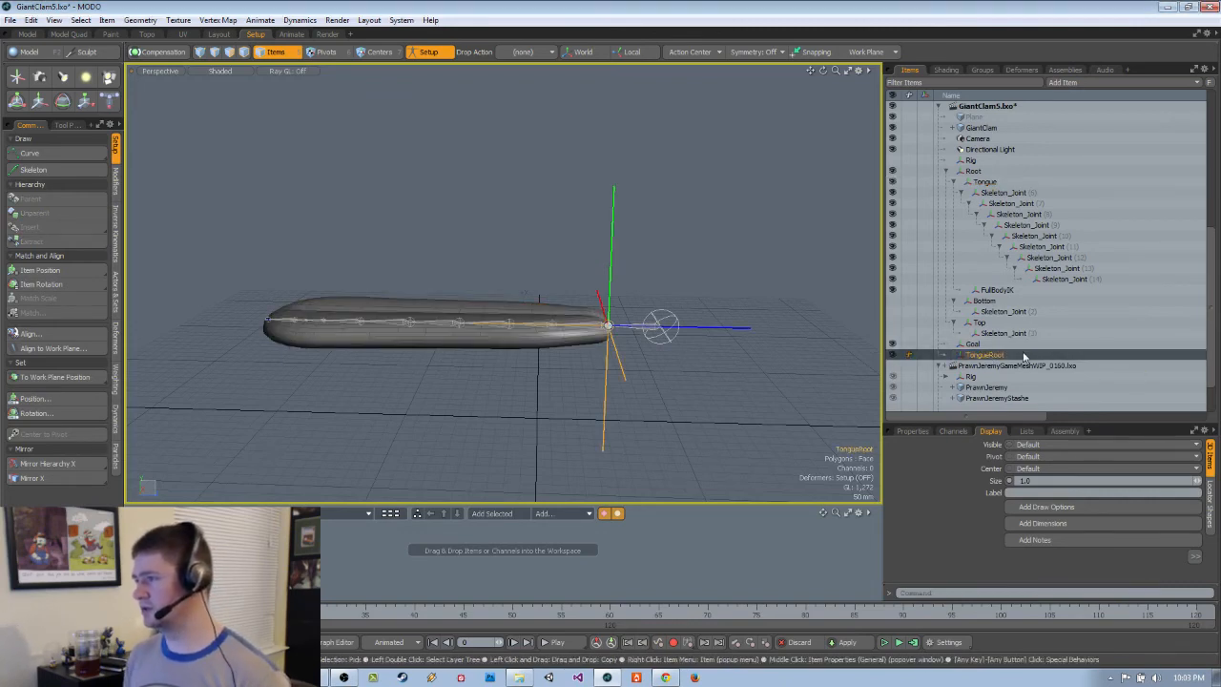
# Parent the TongueRoot locator under Root with the Tongue joint chain beneath it, and leave Setup mode
pyautogui.moveTo(1024, 355); pyautogui.dragTo(989, 183)
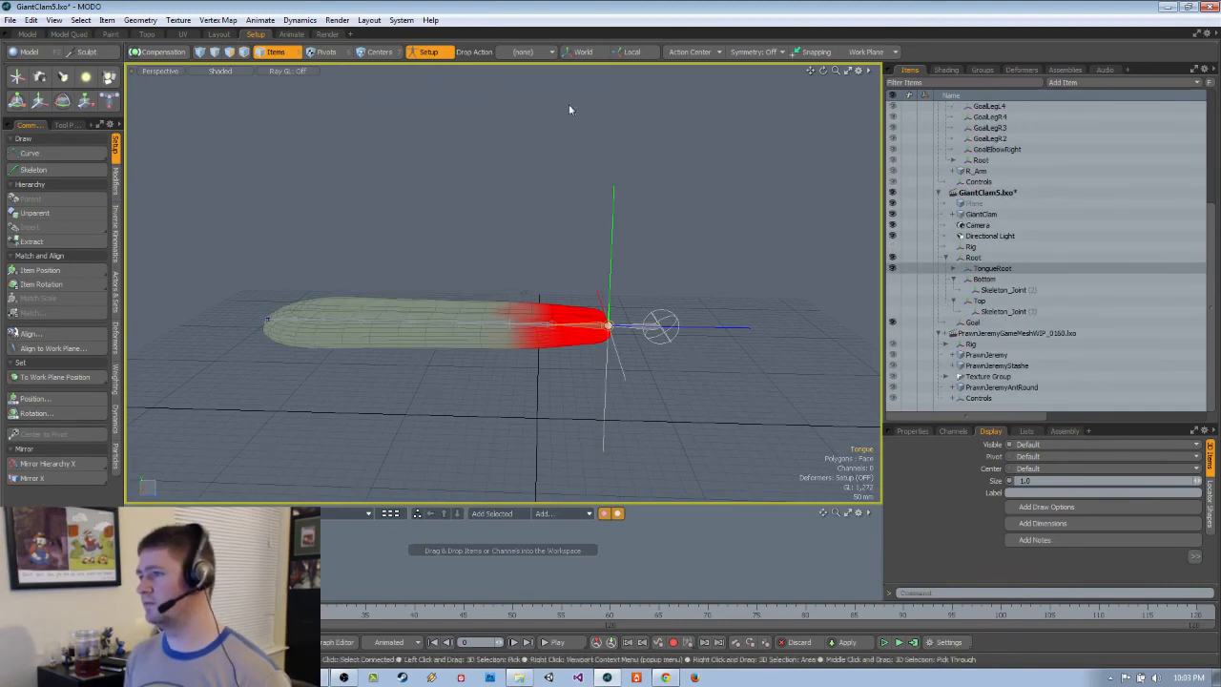
pyautogui.click(443, 52)
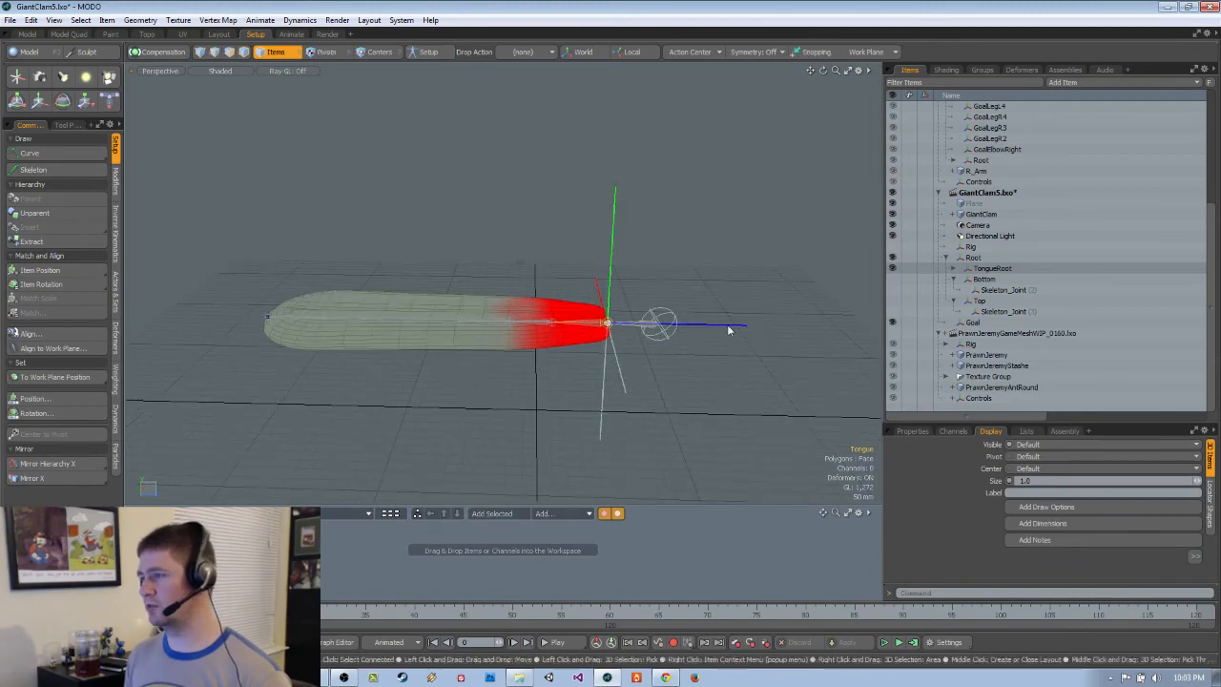
pyautogui.click(981, 215)
pyautogui.press('1')
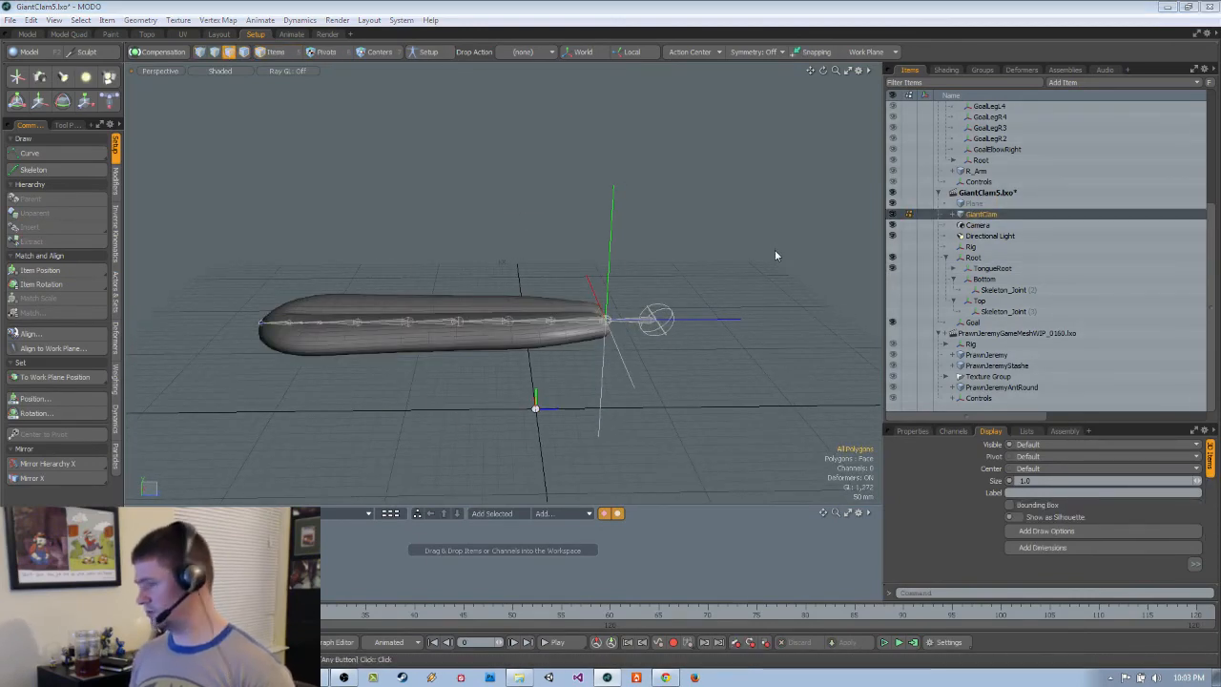
pyautogui.press('u')
pyautogui.keyDown('alt'); pyautogui.moveTo(529, 178); pyautogui.dragTo(556, 183); pyautogui.keyUp('alt')
pyautogui.hotkey('ctrl', 'z')
pyautogui.keyDown('ctrl'); pyautogui.keyDown('alt'); pyautogui.moveTo(679, 301); pyautogui.dragTo(658, 305); pyautogui.keyUp('alt'); pyautogui.keyUp('ctrl')
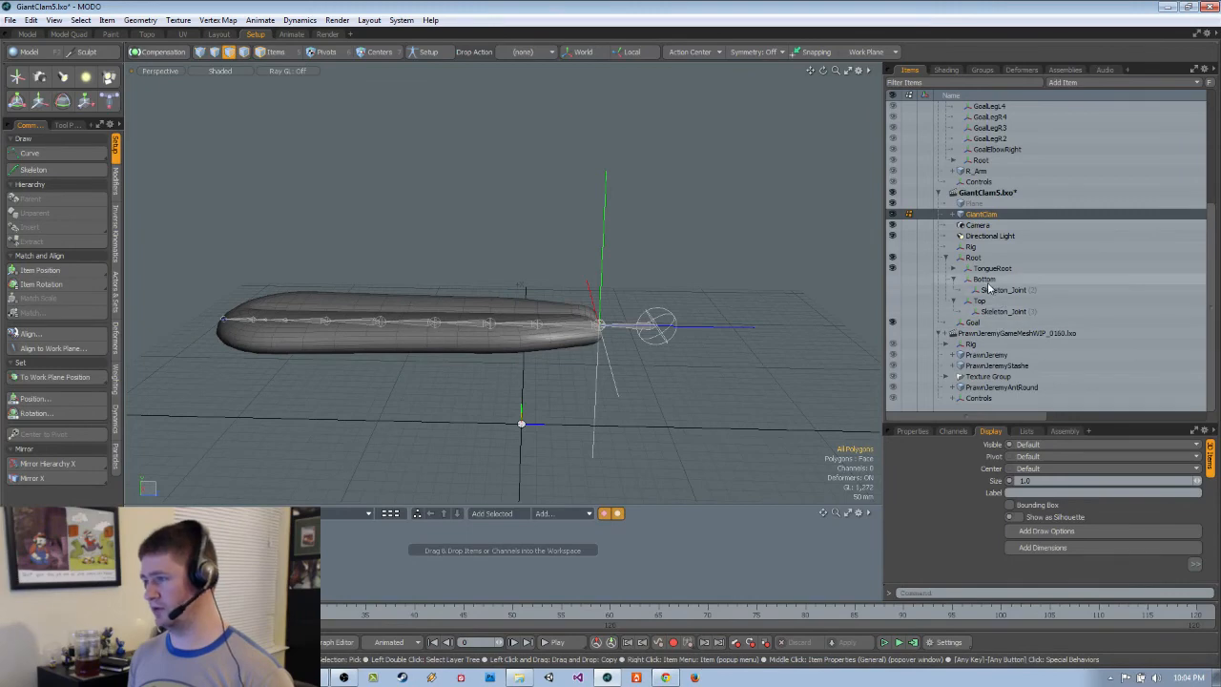
# Expand the TongueRoot hierarchy, test scaling the TongueRoot locator, undo the scaling, and clear the selection
pyautogui.click(954, 270)
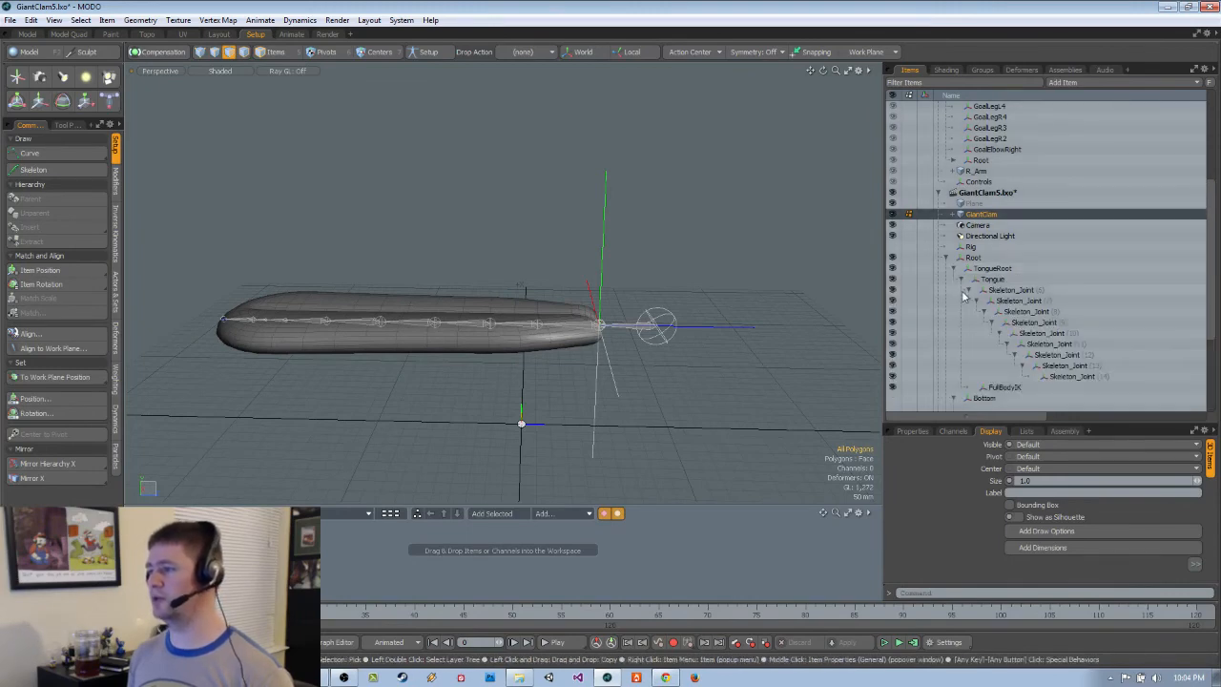
pyautogui.scroll(-2, 973, 321)
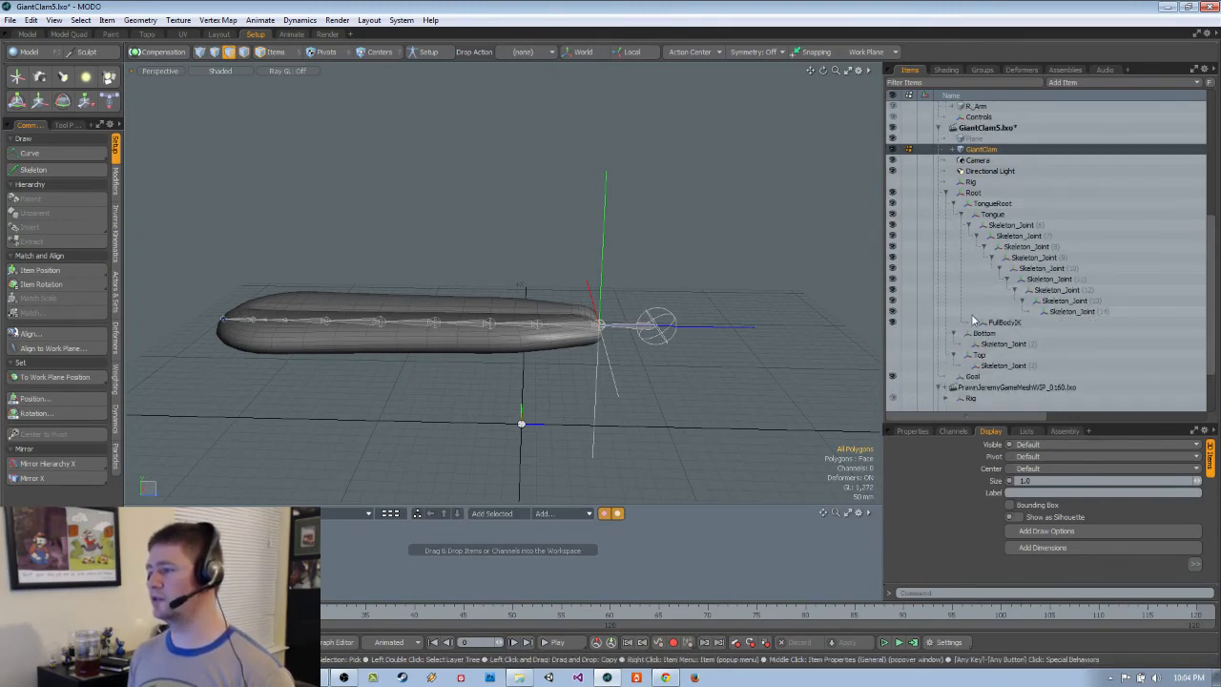
pyautogui.click(994, 204)
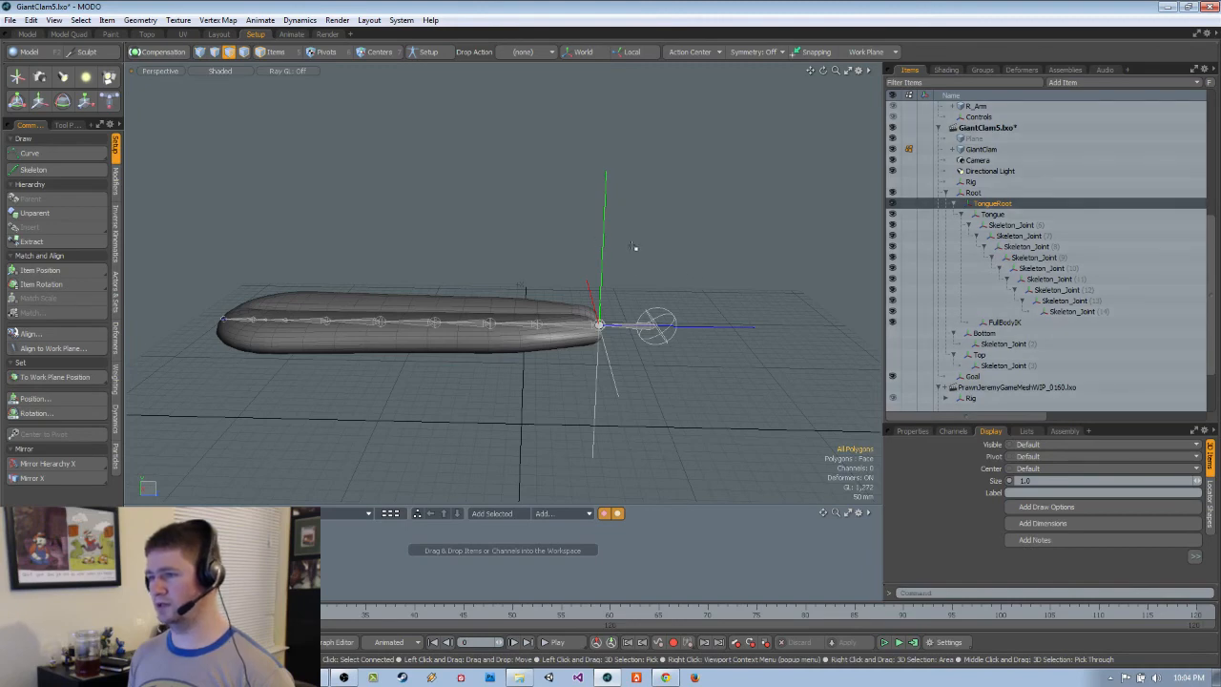
pyautogui.press('5')
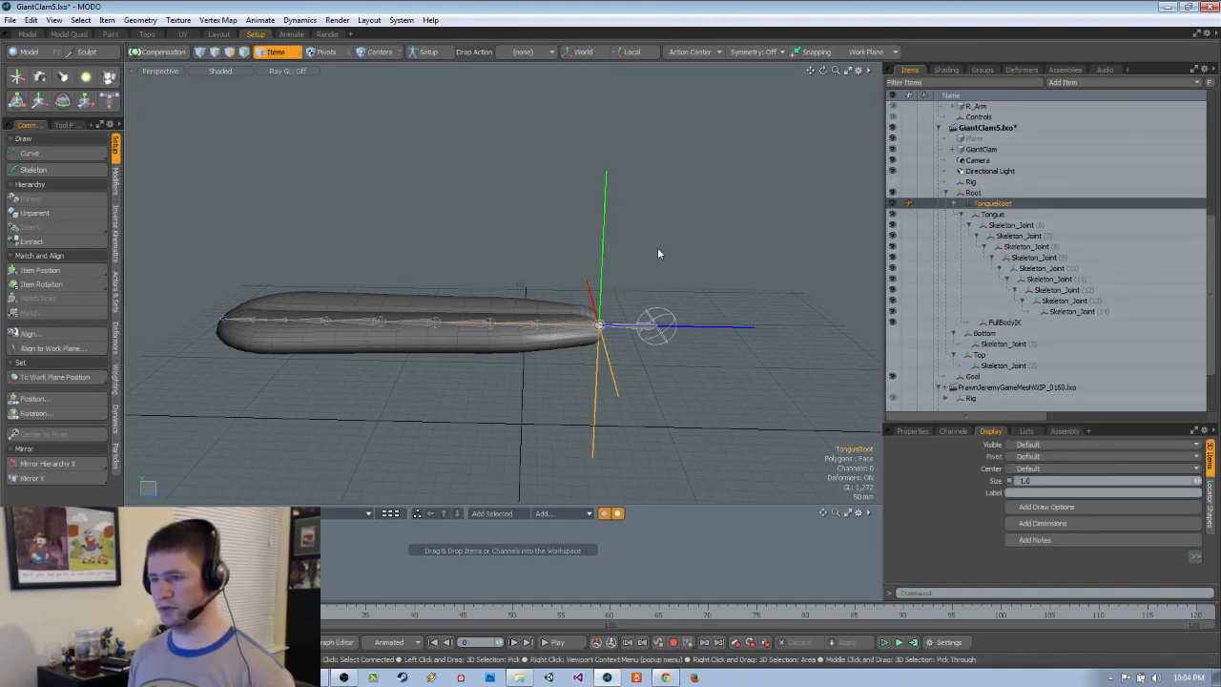
pyautogui.press('y')
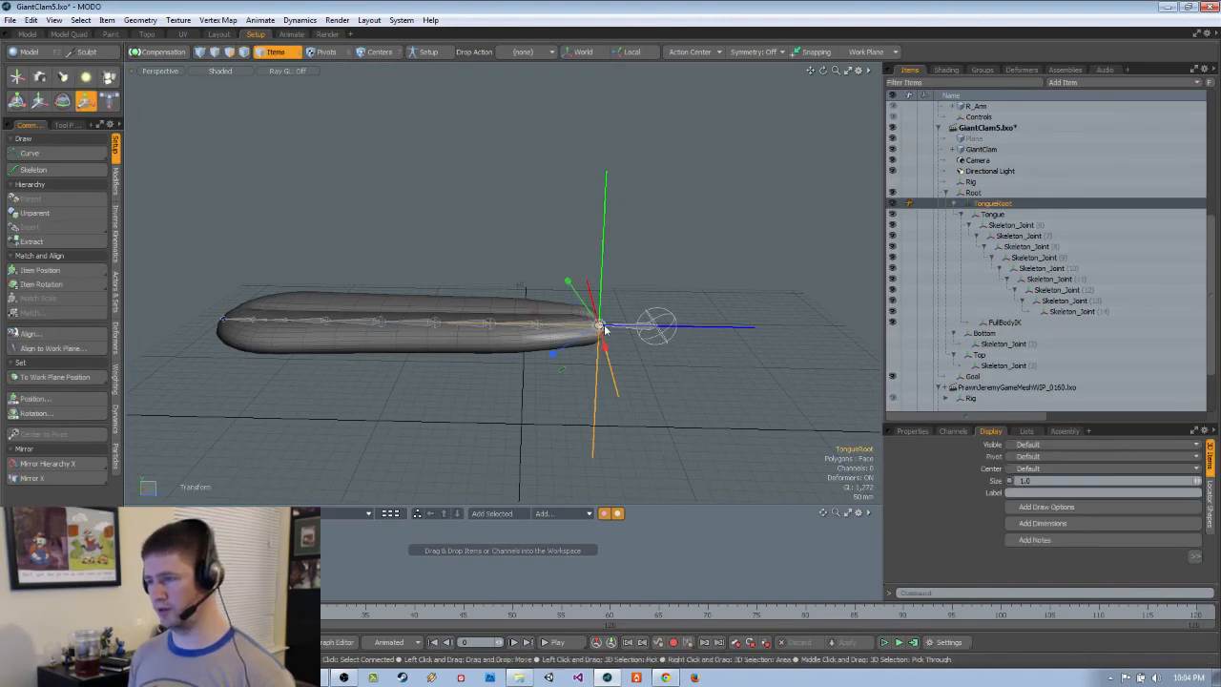
pyautogui.moveTo(599, 325); pyautogui.dragTo(571, 326)
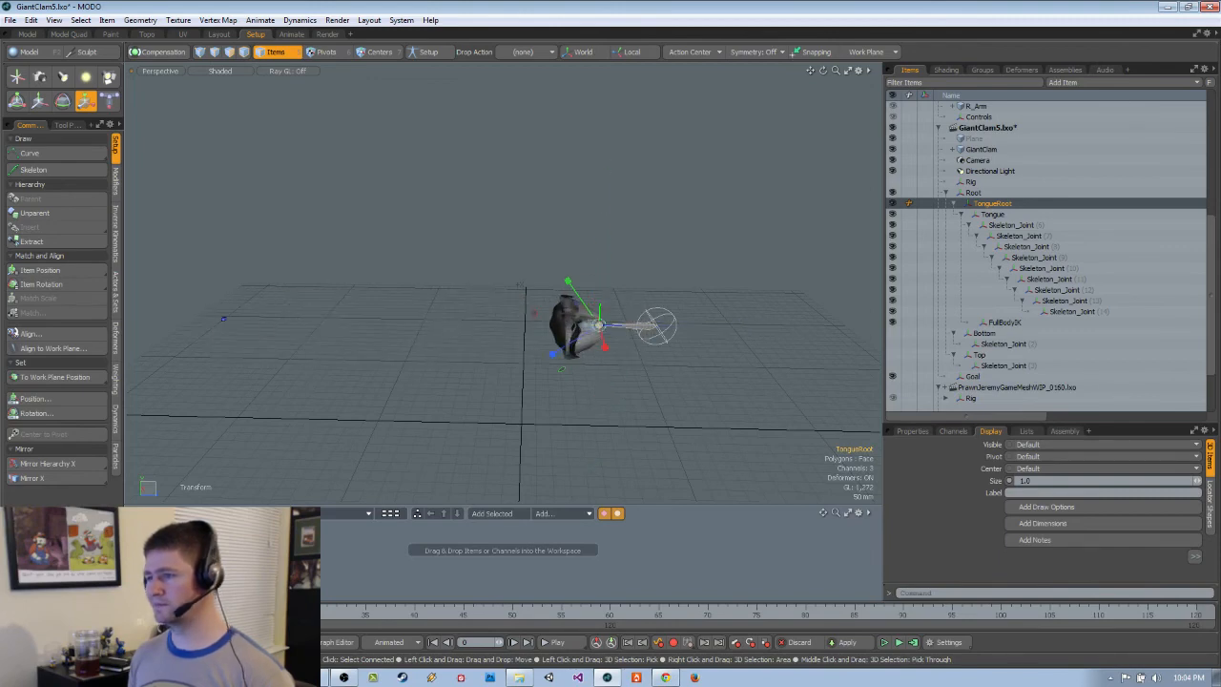
pyautogui.hotkey('ctrl', 'z')
pyautogui.keyDown('alt'); pyautogui.moveTo(684, 297); pyautogui.dragTo(670, 338); pyautogui.keyUp('alt')
pyautogui.press('space')
pyautogui.click(726, 346)
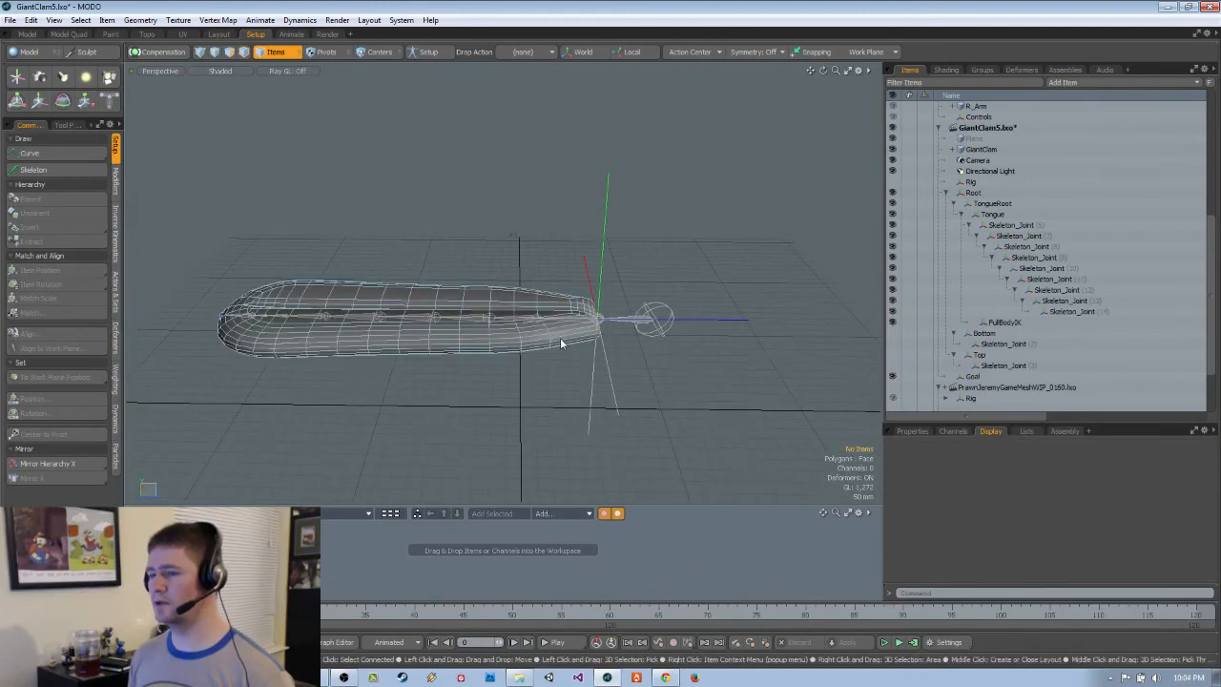
# Enlarge the Goal's locator shape at the tongue's tip and clear the selection
pyautogui.click(223, 317)
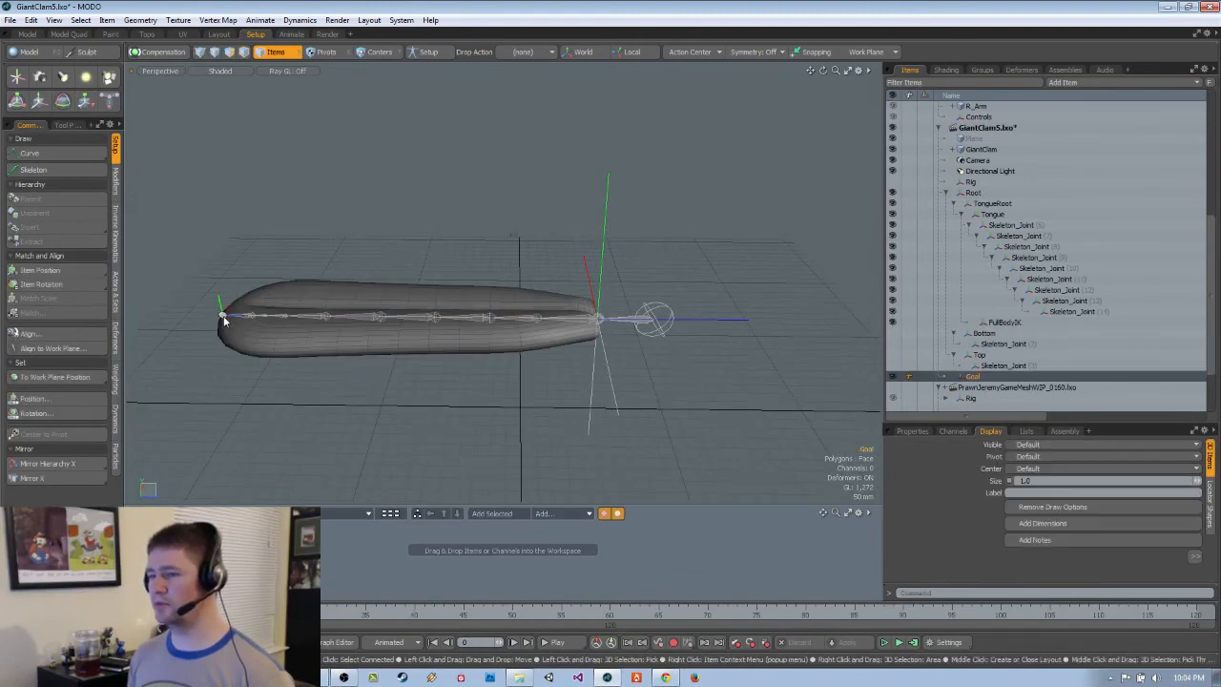
pyautogui.click(398, 435)
pyautogui.scroll(-2, 1044, 362)
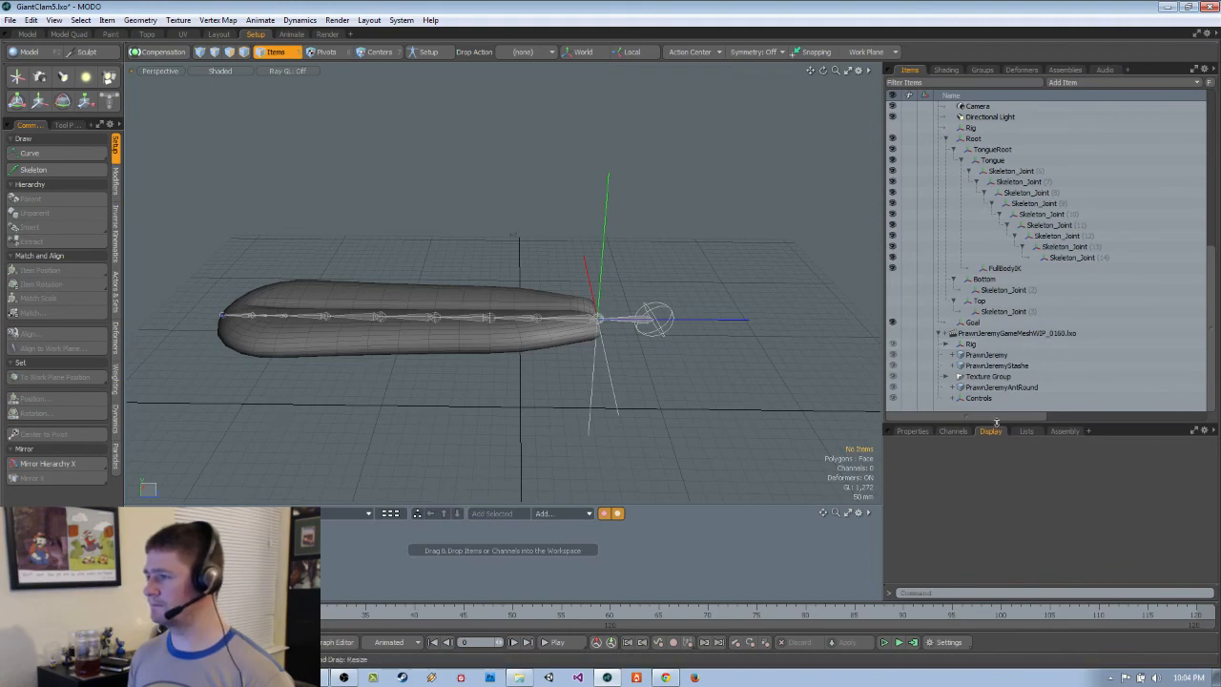
pyautogui.moveTo(1000, 452); pyautogui.dragTo(1001, 488)
pyautogui.click(980, 388)
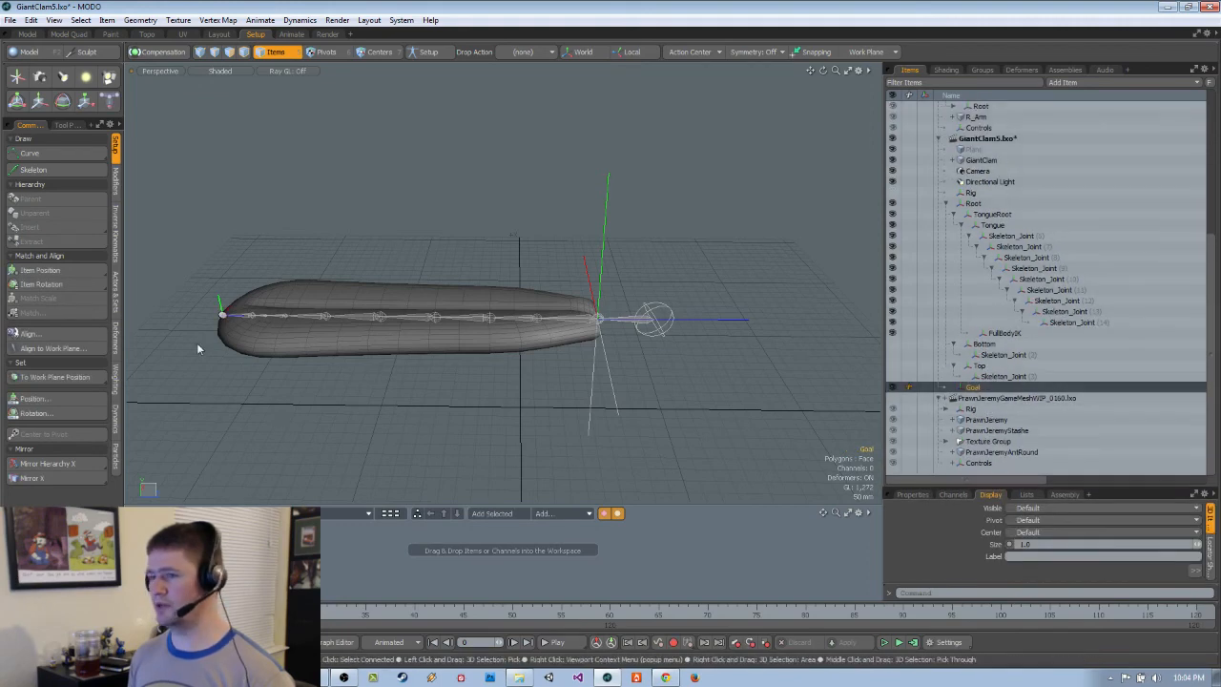
pyautogui.moveTo(1090, 487); pyautogui.dragTo(1068, 295)
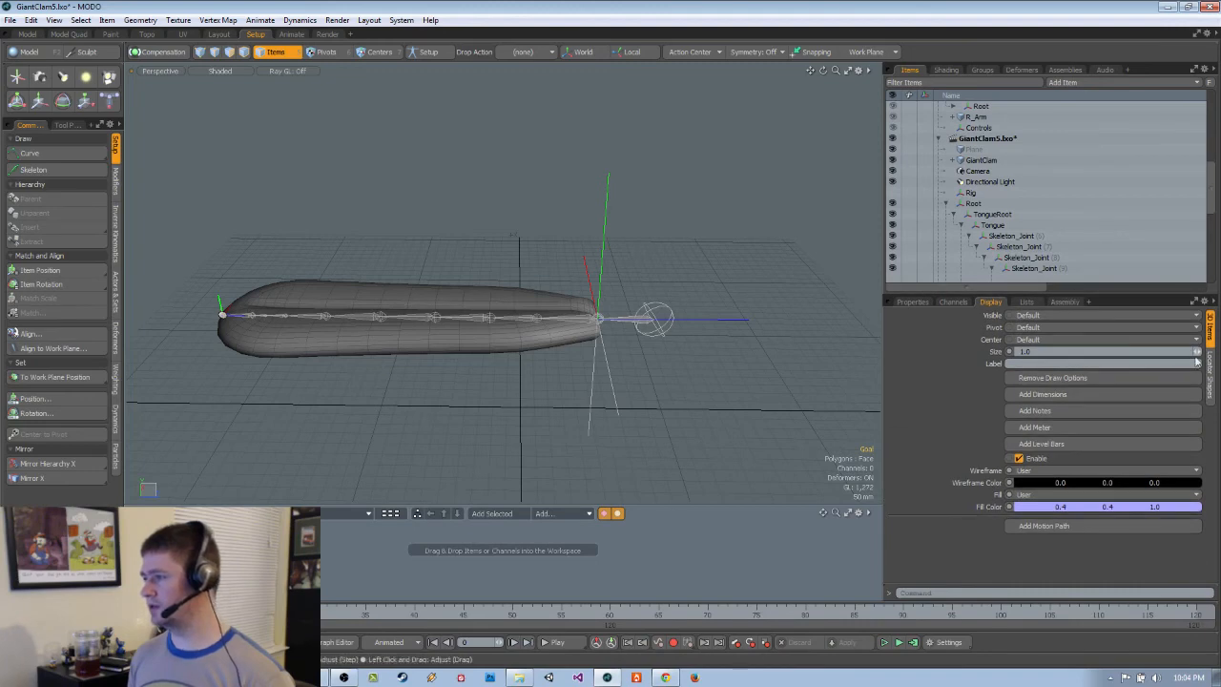
pyautogui.click(1210, 369)
pyautogui.moveTo(1187, 461); pyautogui.dragTo(1204, 461)
pyautogui.click(688, 468)
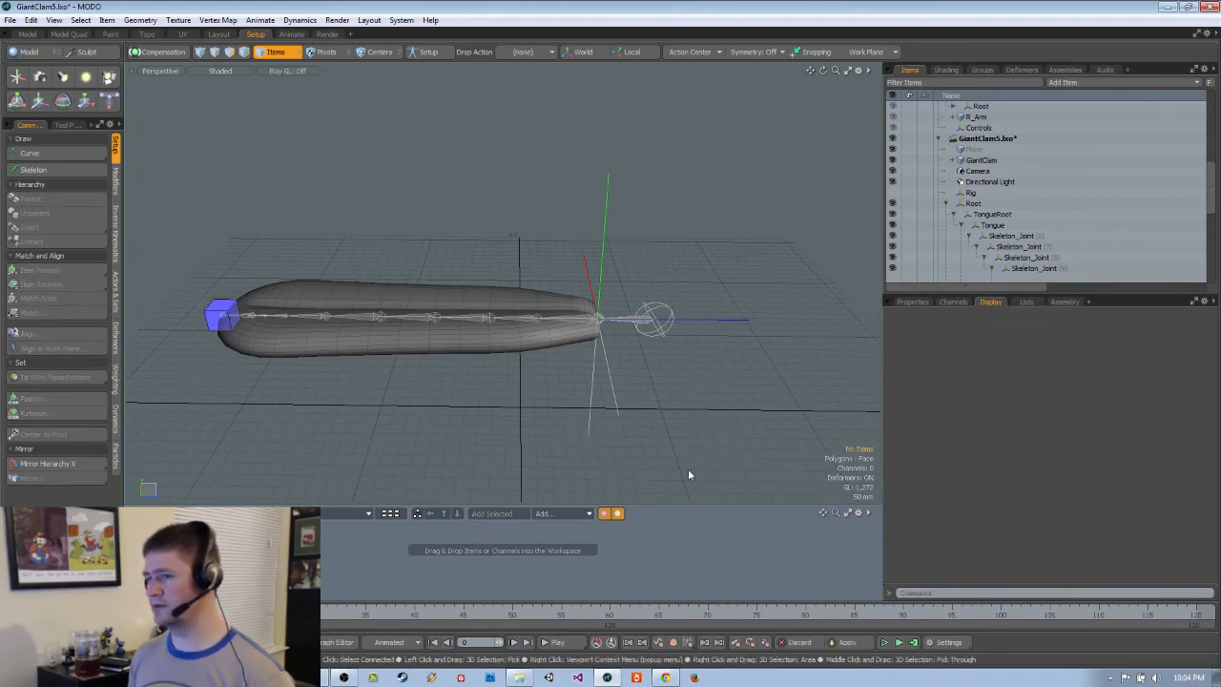
pyautogui.keyDown('alt'); pyautogui.moveTo(627, 353); pyautogui.dragTo(630, 387); pyautogui.keyUp('alt')
pyautogui.click(581, 306)
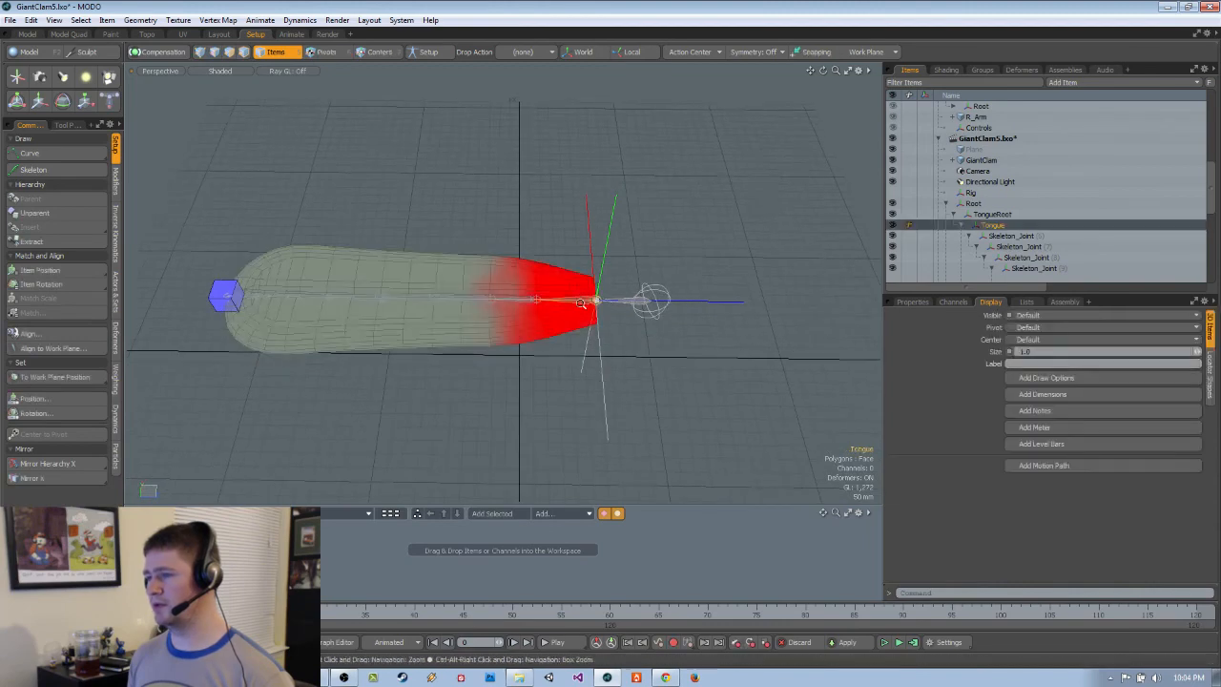
pyautogui.press('y')
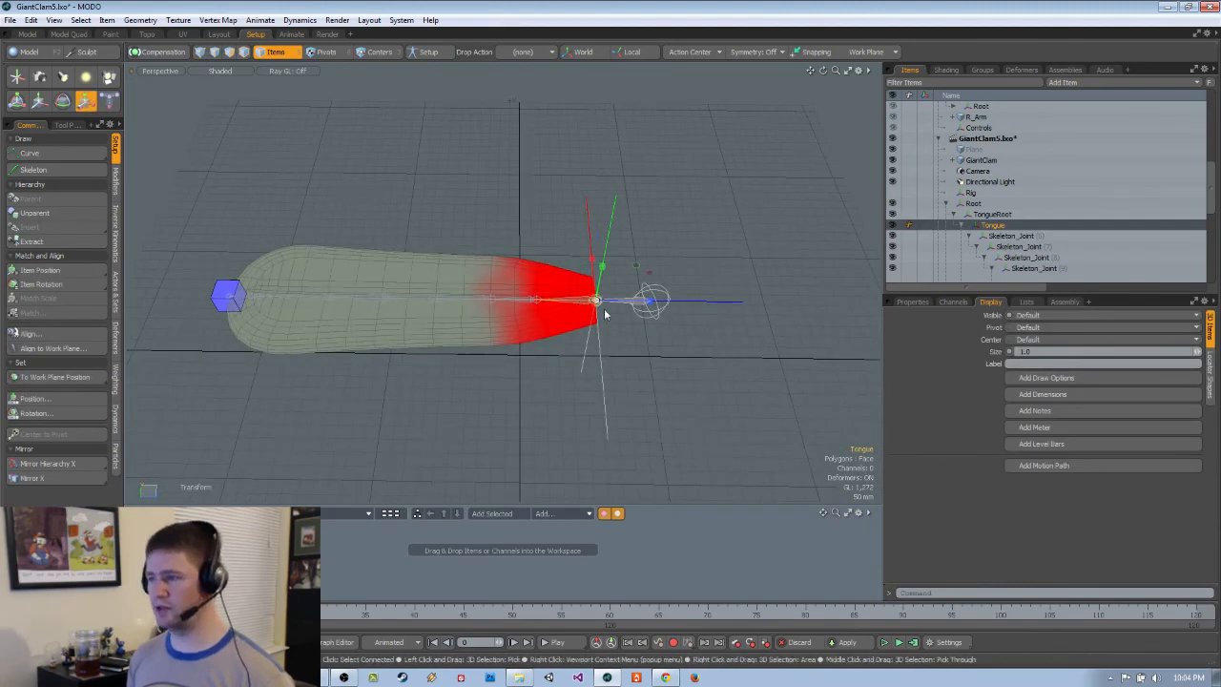
pyautogui.keyDown('alt'); pyautogui.moveTo(605, 314); pyautogui.dragTo(612, 298); pyautogui.keyUp('alt')
pyautogui.scroll(3, 613, 329)
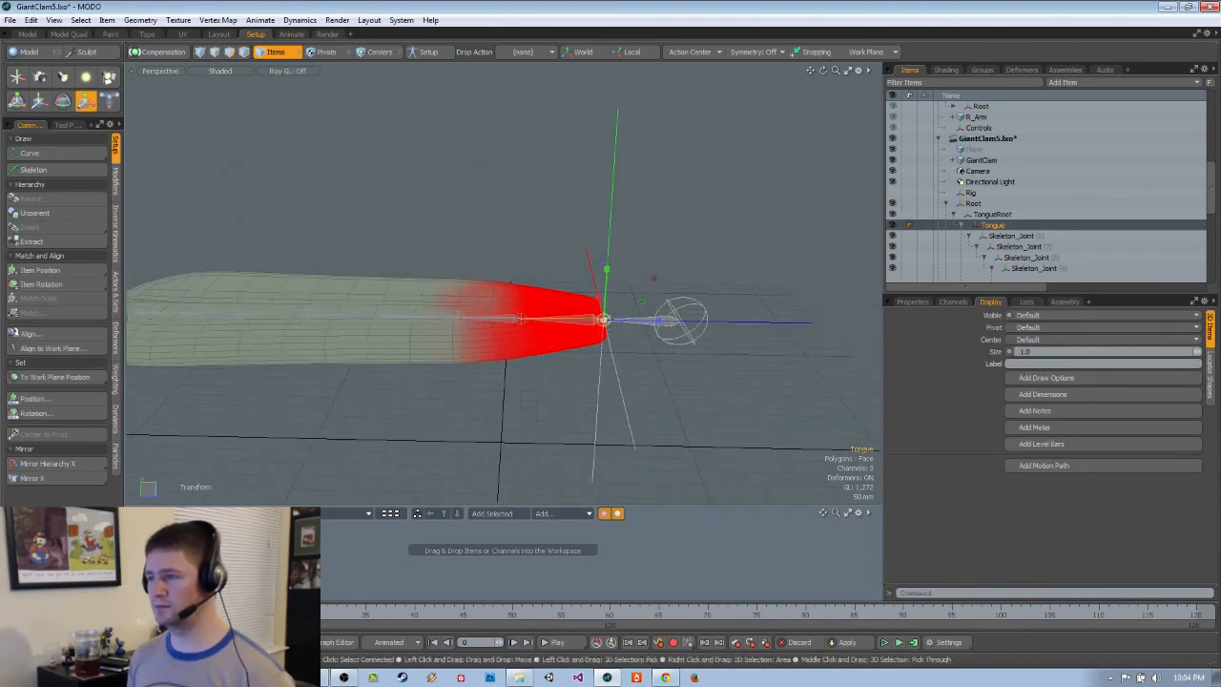
pyautogui.press('space')
pyautogui.scroll(-3, 639, 335)
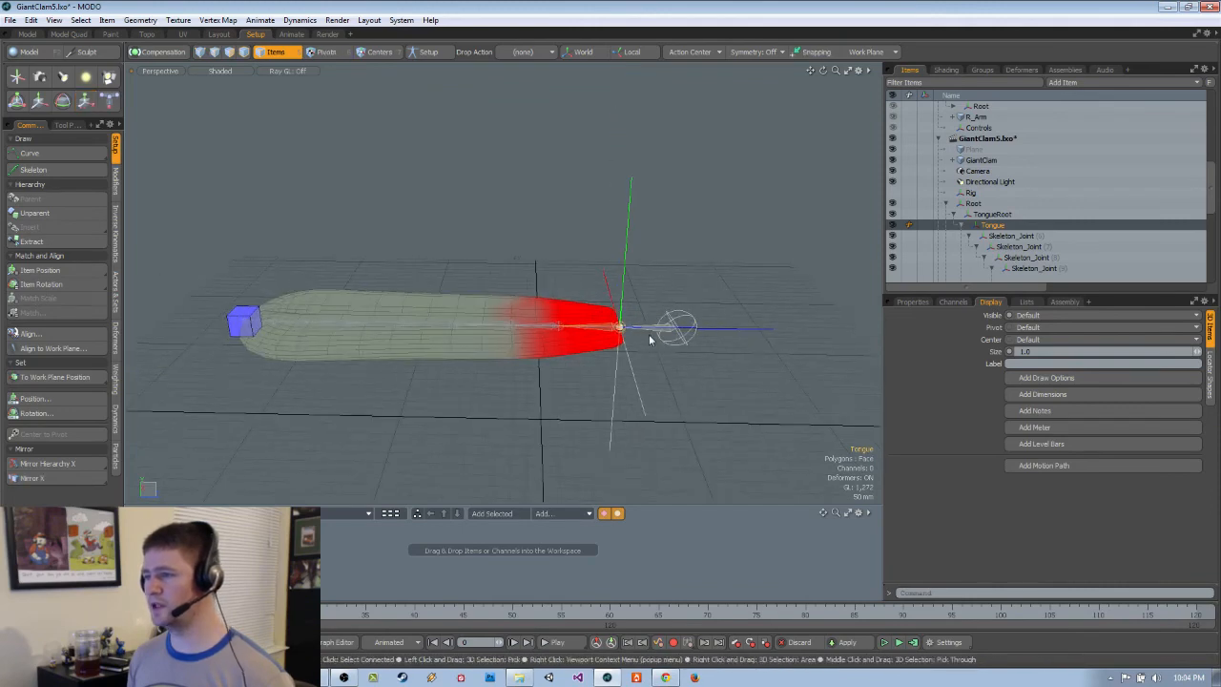
# Select the TongueRoot locator, test rotating and scaling it with the tongue, and undo the transforms
pyautogui.click(653, 336)
pyautogui.click(658, 334)
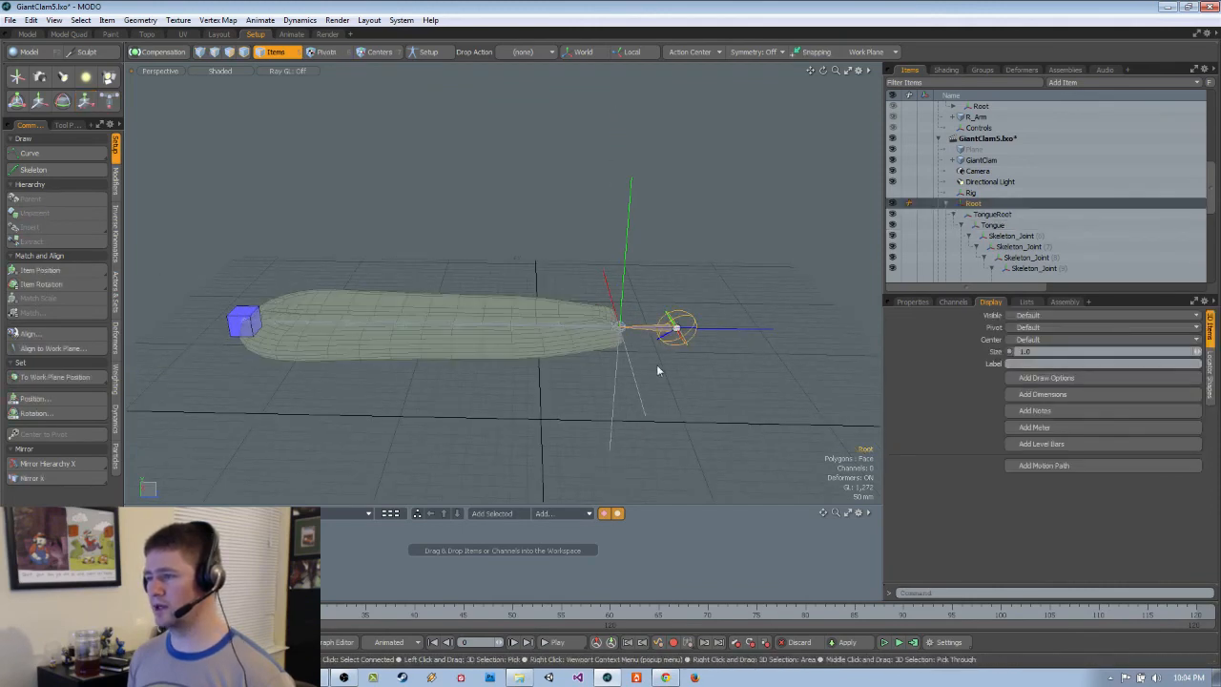
pyautogui.press('Down')
pyautogui.press('e')
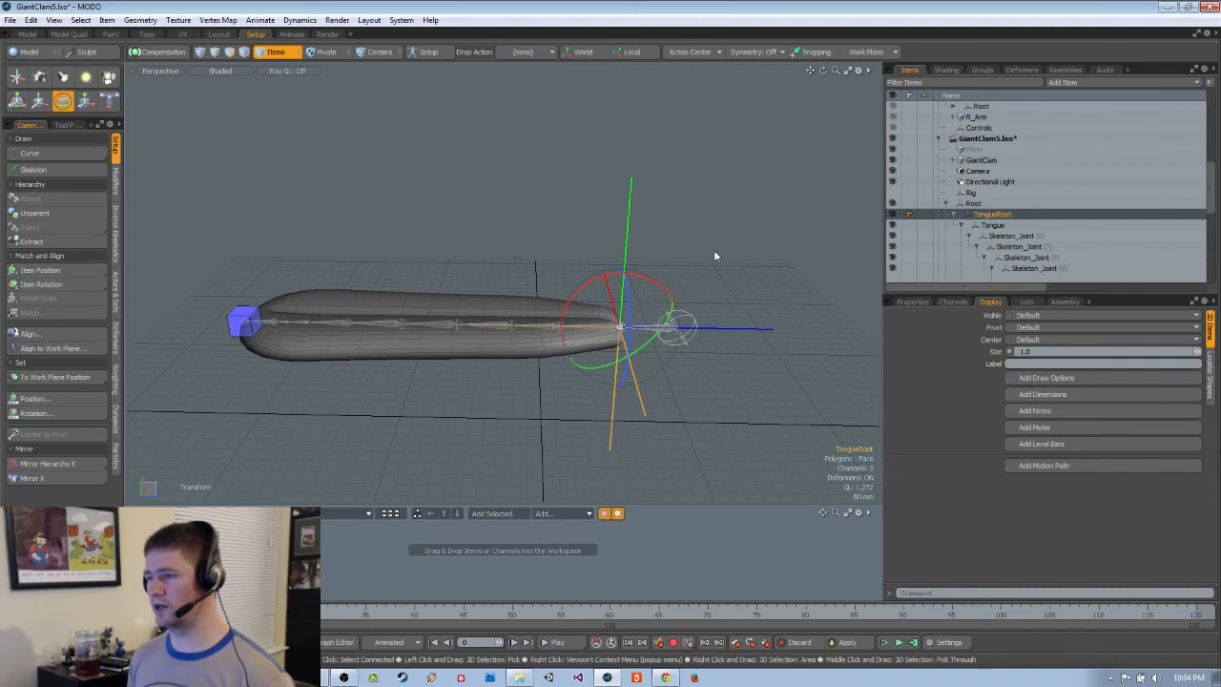
pyautogui.moveTo(654, 283); pyautogui.dragTo(611, 277)
pyautogui.press('r')
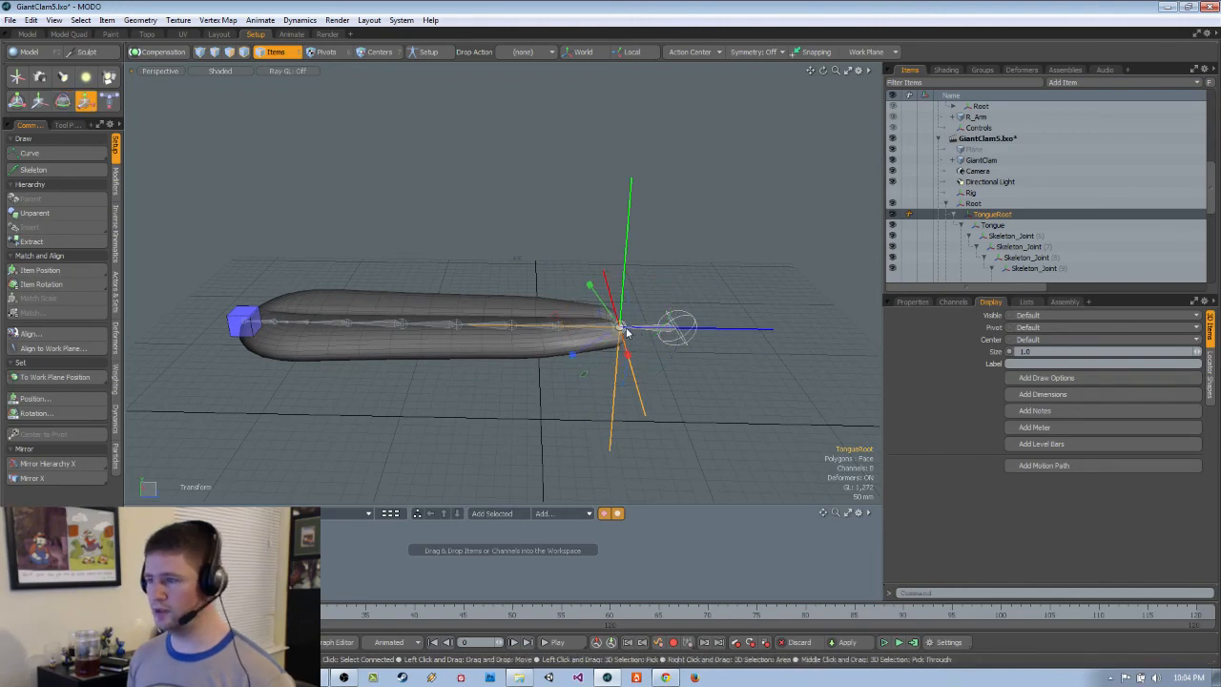
pyautogui.moveTo(770, 329); pyautogui.dragTo(710, 329)
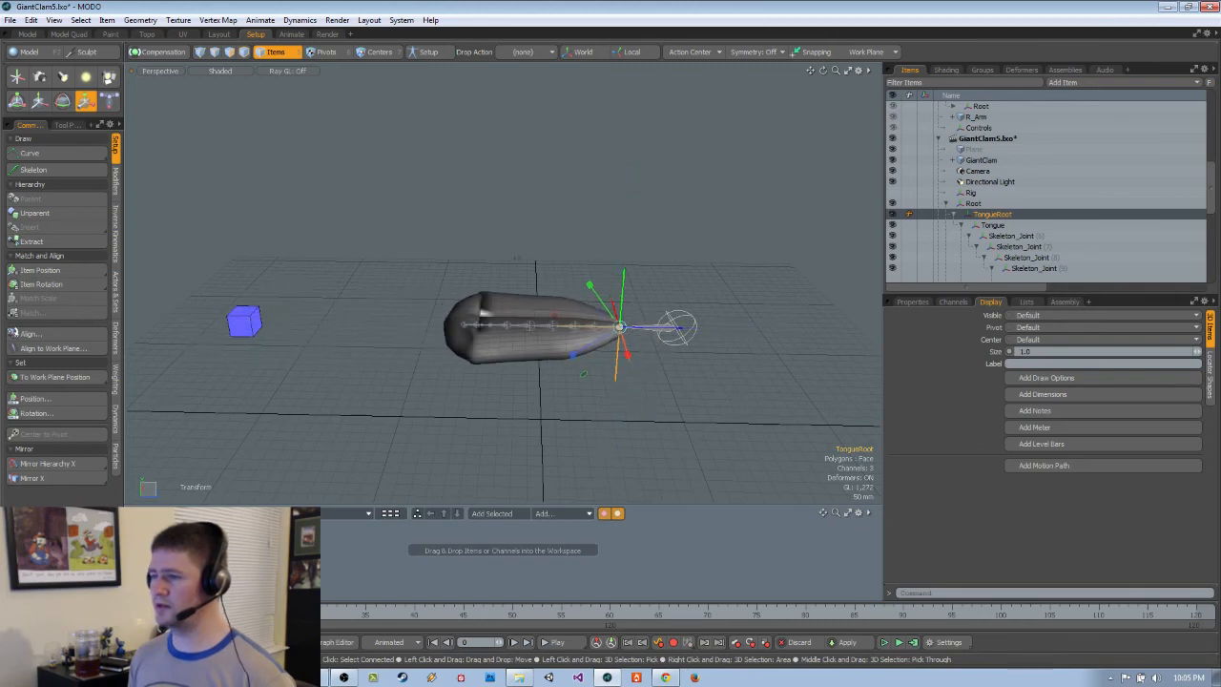
pyautogui.keyDown('alt'); pyautogui.moveTo(503, 238); pyautogui.dragTo(507, 330); pyautogui.keyUp('alt')
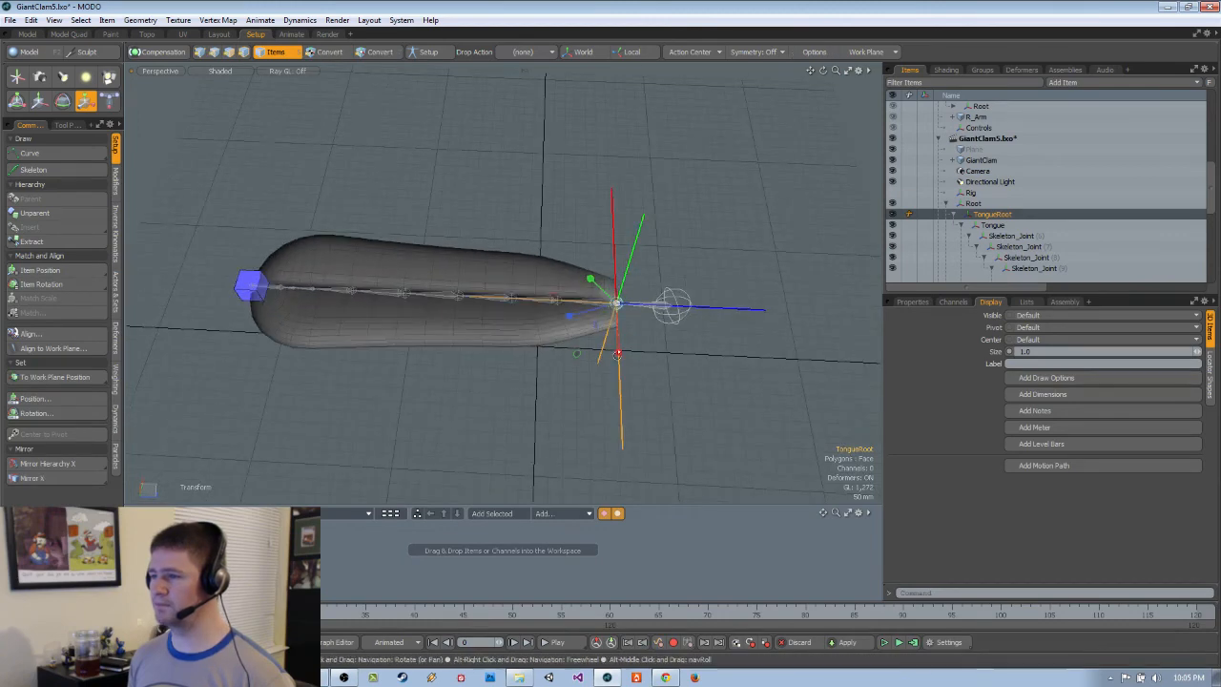
pyautogui.press('space')
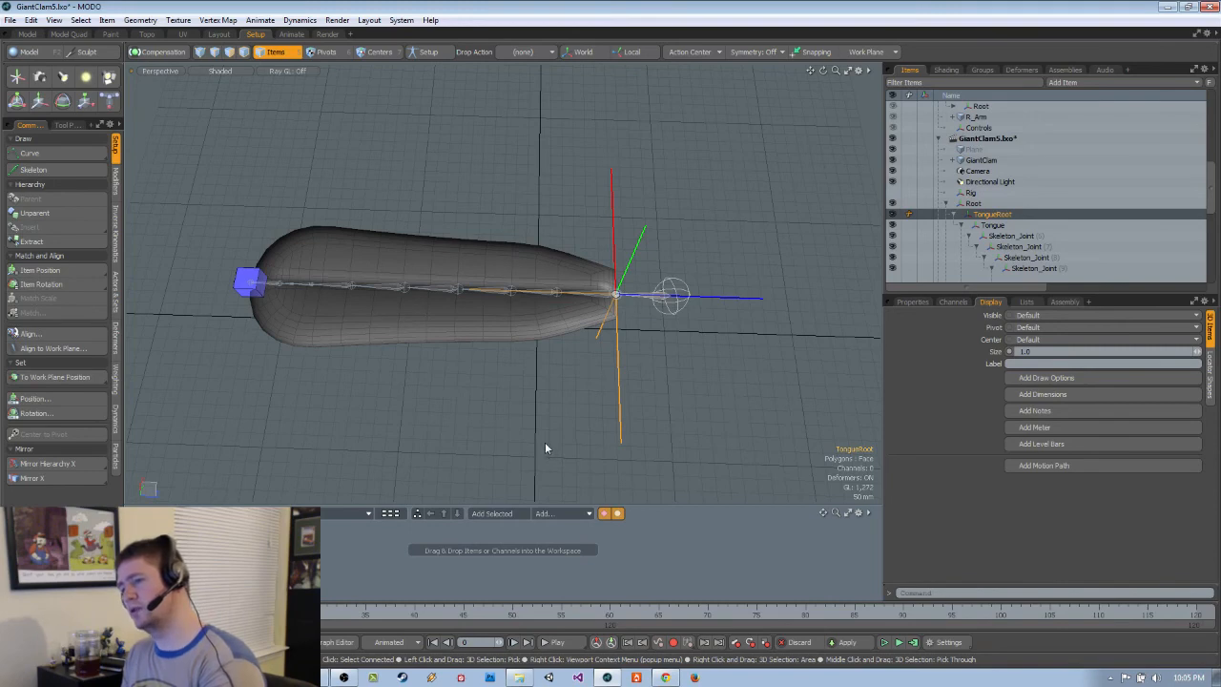
# Test scaling the TongueRoot locator down uniformly in the top view to see how the tongue shrinks
pyautogui.hotkey('ctrl', 'space')
pyautogui.click(517, 350)
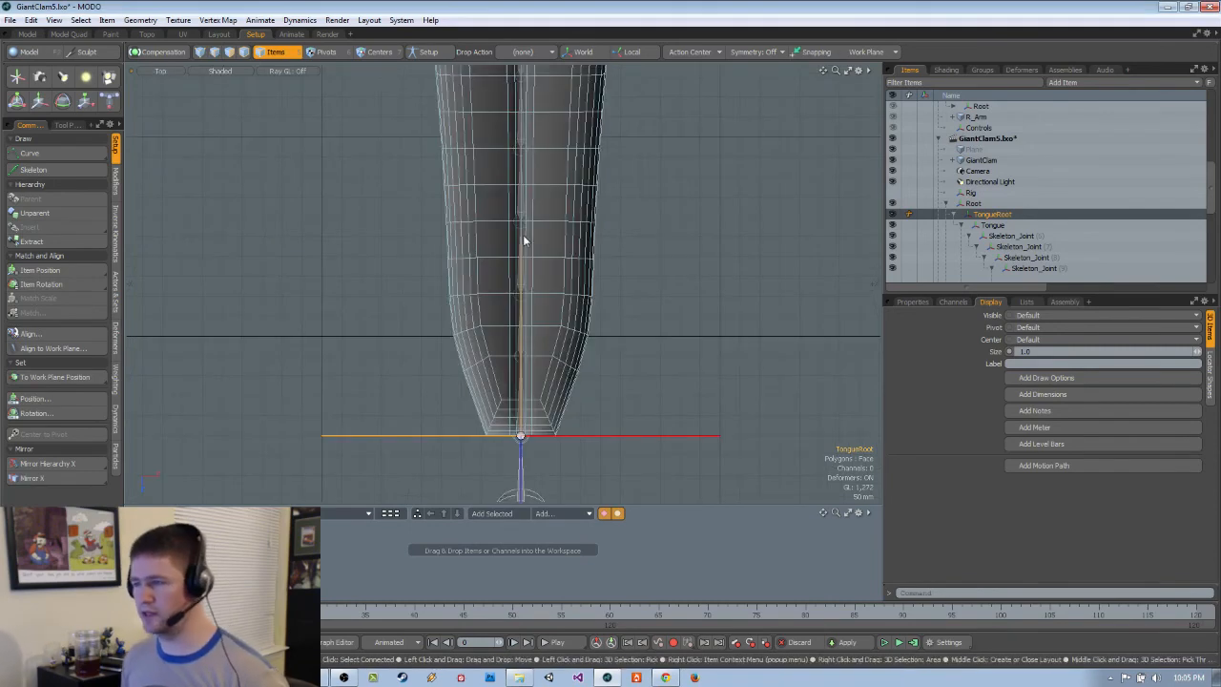
pyautogui.press('y')
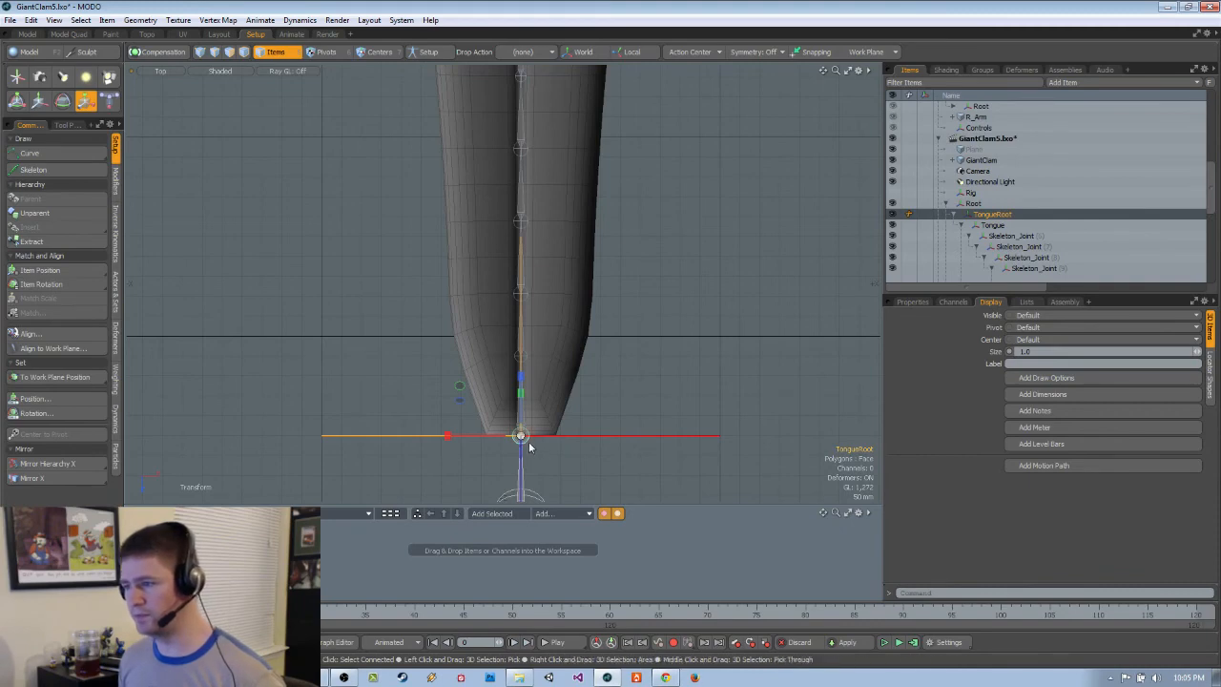
pyautogui.moveTo(610, 436); pyautogui.dragTo(475, 436)
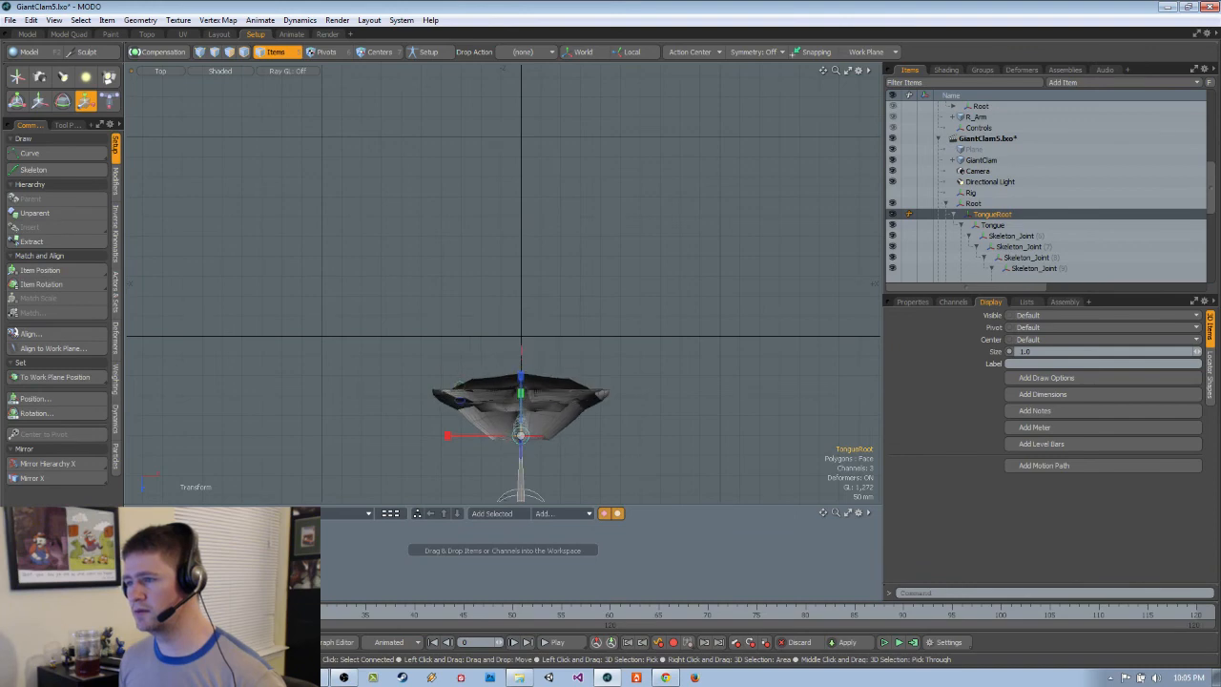
# Select the Goal control in the perspective view and test moving it relative to the shrunken tongue
pyautogui.hotkey('ctrl', 'space')
pyautogui.click(627, 401)
pyautogui.keyDown('alt'); pyautogui.moveTo(627, 400); pyautogui.dragTo(668, 315); pyautogui.keyUp('alt')
pyautogui.press('space')
pyautogui.click(300, 331)
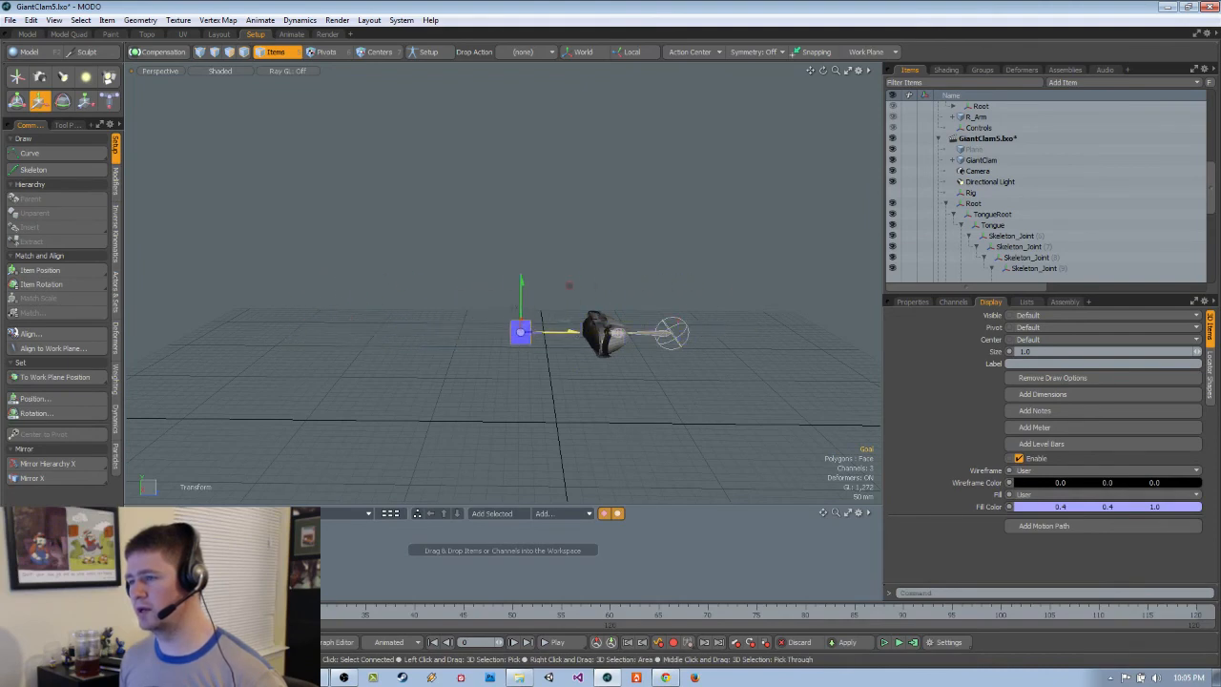
pyautogui.moveTo(563, 300); pyautogui.dragTo(664, 390)
# Undo the Goal movement and the TongueRoot scaling, and clear the selection
pyautogui.hotkey('ctrl', 'z')
pyautogui.hotkey('ctrl', 'z')
pyautogui.hotkey('ctrl', 'z')
pyautogui.hotkey('ctrl', 'z')
pyautogui.hotkey('ctrl', 'z')
pyautogui.hotkey('ctrl', 'z')
pyautogui.click(676, 366)
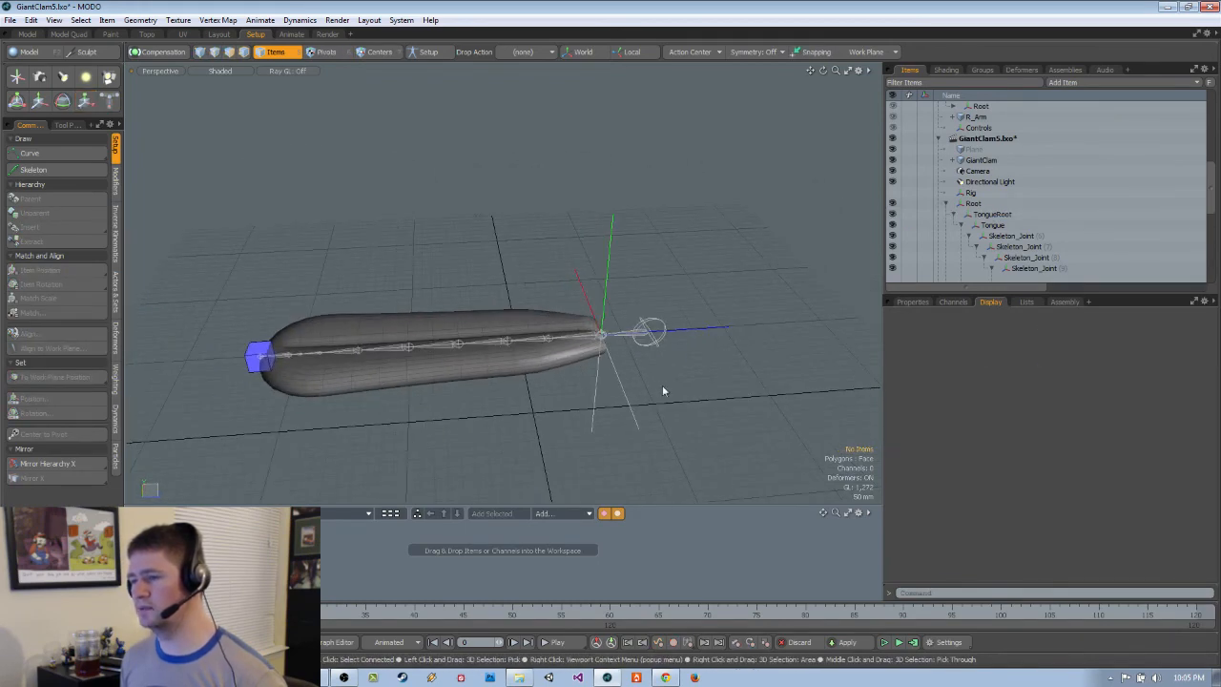
# Select the Goal, switch to the Tongue joint, test scaling that joint, and undo the scaling
pyautogui.click(260, 358)
pyautogui.press('y')
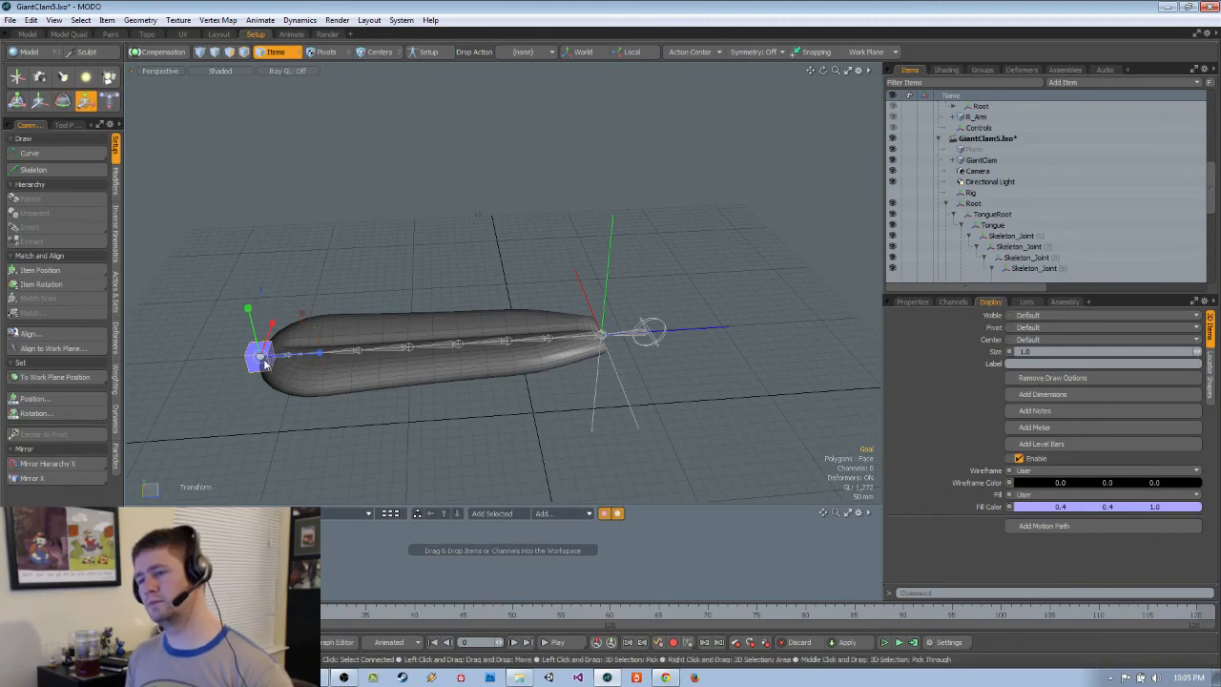
pyautogui.press('q')
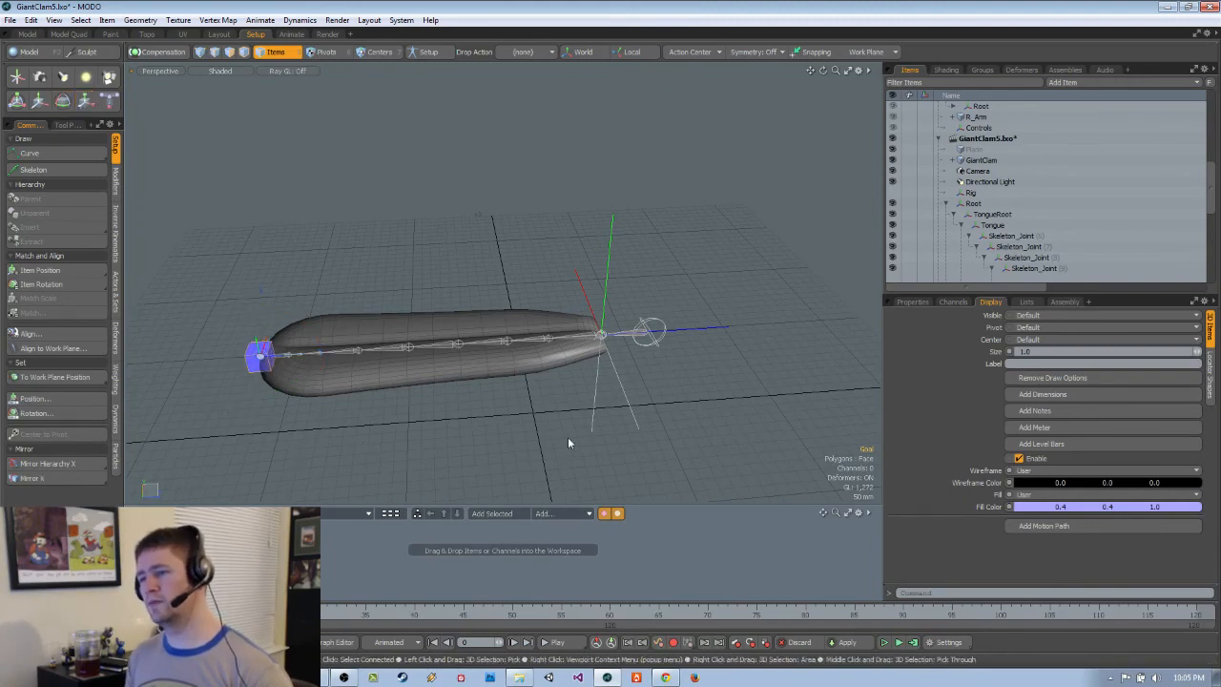
pyautogui.click(601, 329)
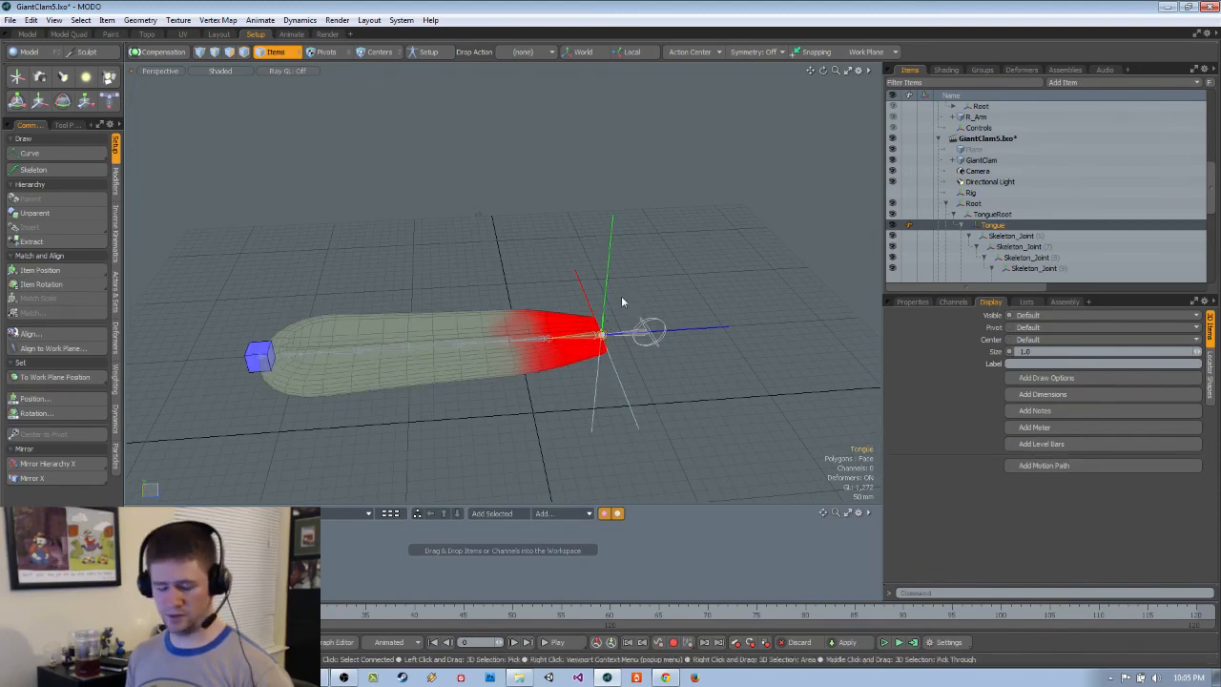
pyautogui.press('y')
pyautogui.moveTo(601, 335); pyautogui.dragTo(568, 334)
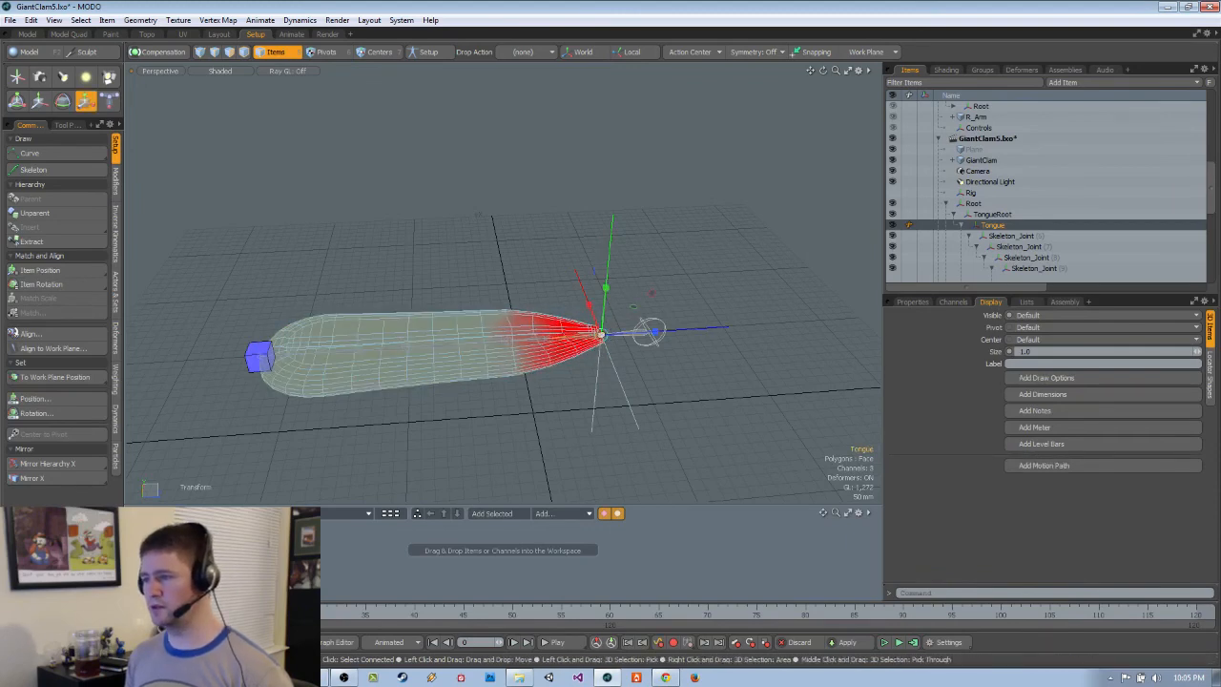
pyautogui.hotkey('ctrl', 'z')
# Test scaling the TongueRoot locator uniformly to 62.5% and show its transform properties
pyautogui.press('Up')
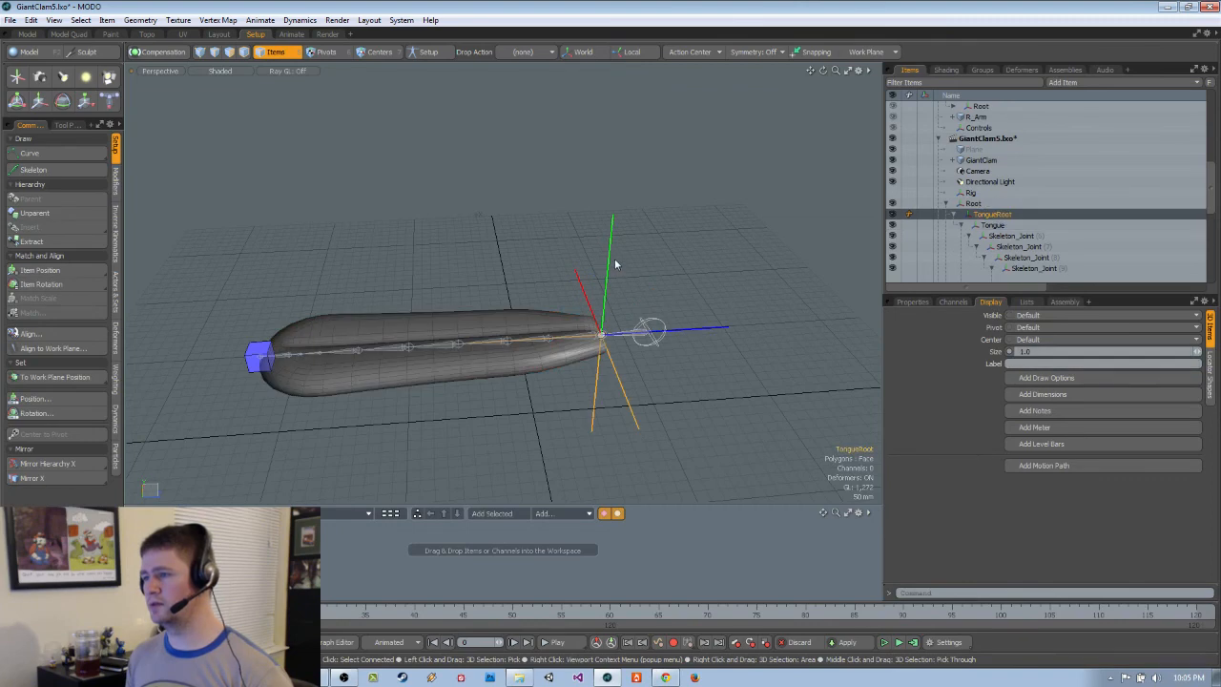
pyautogui.press('y')
pyautogui.moveTo(610, 286)
pyautogui.mouseDown()
pyautogui.moveTo(544, 294)
pyautogui.moveTo(629, 286)
pyautogui.mouseUp()
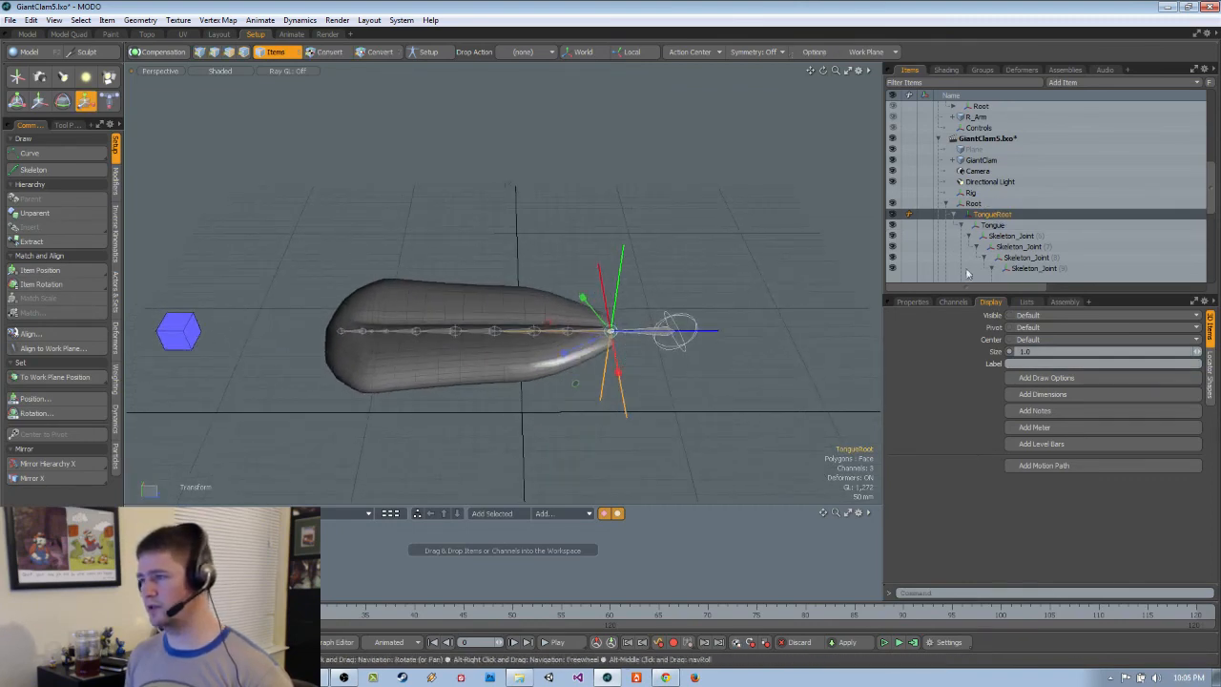
pyautogui.click(911, 302)
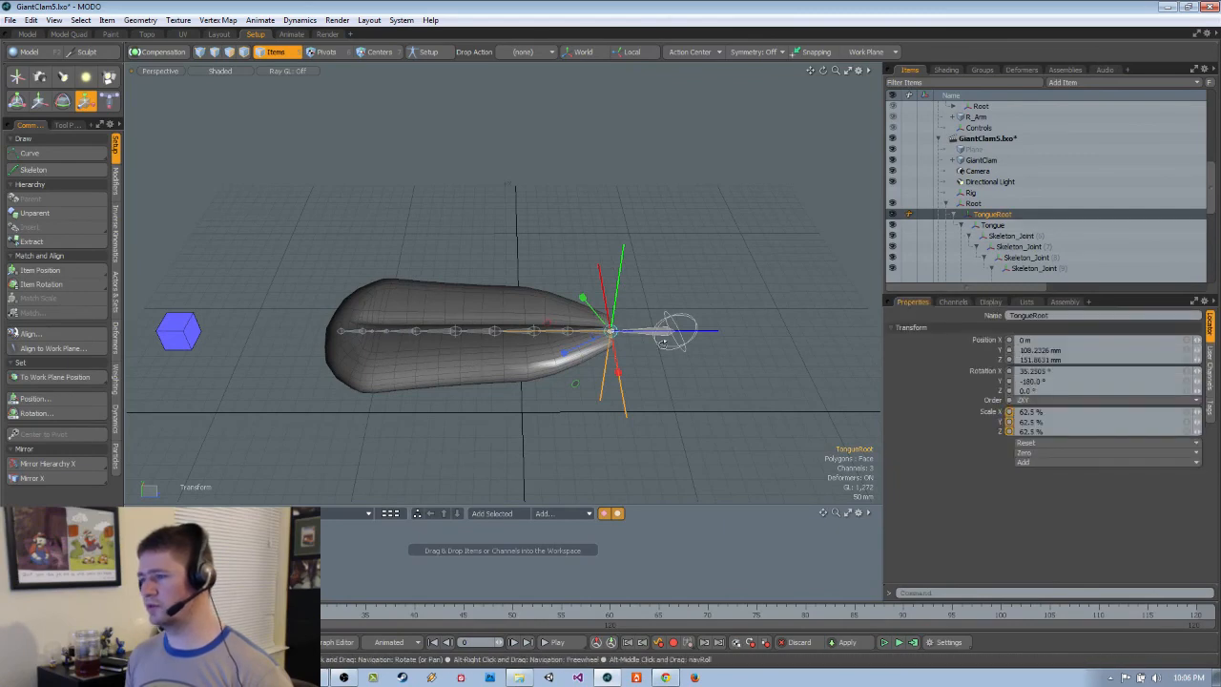
pyautogui.scroll(5, 683, 304)
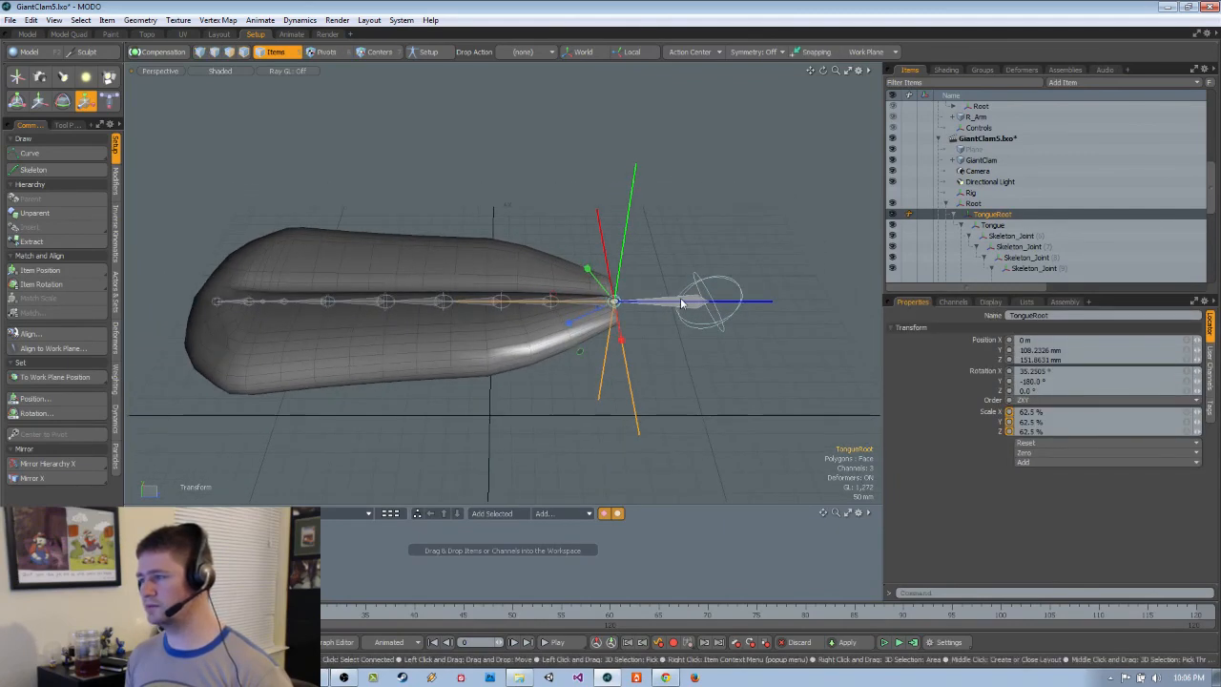
pyautogui.press('space')
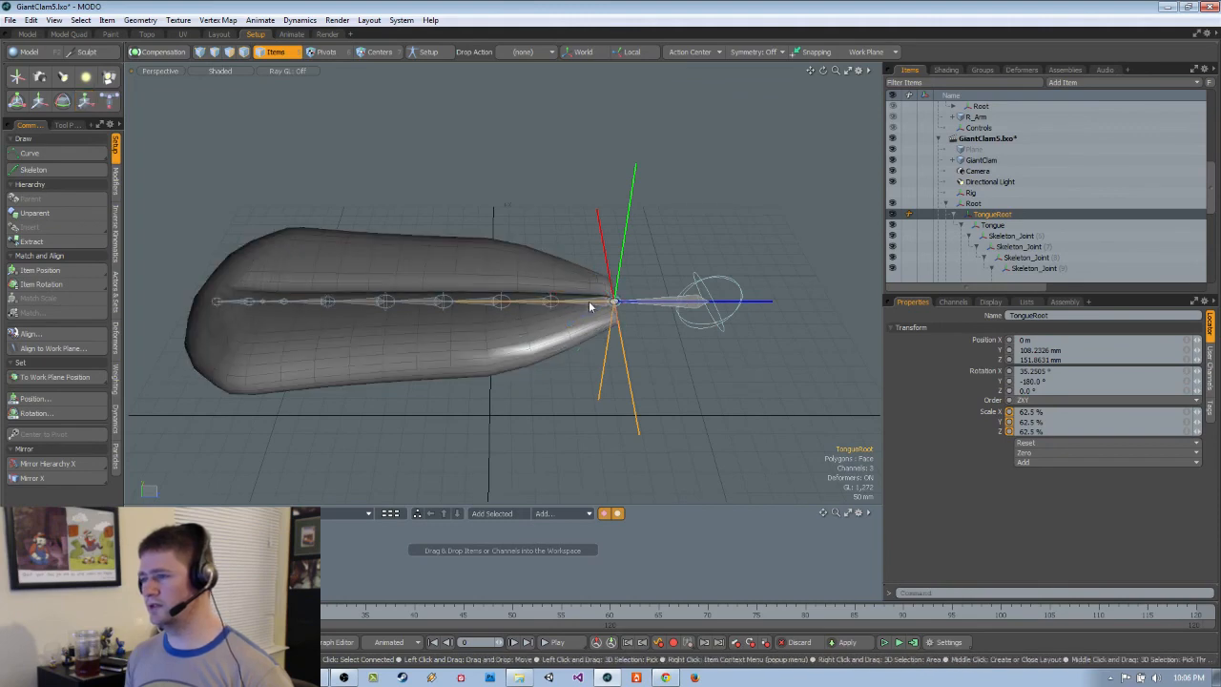
# Inspect the Tongue joint, and test extreme uniform scaling on Skeleton_Joint (6) down to about -386%
pyautogui.click(588, 300)
pyautogui.press('y')
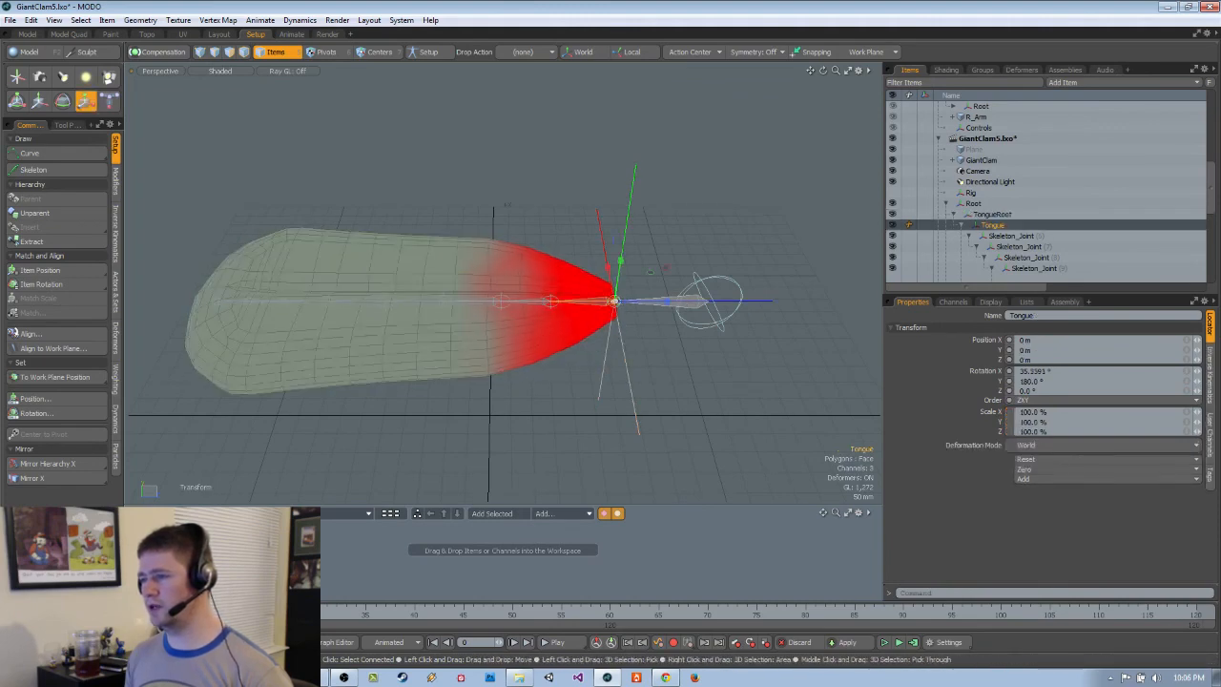
pyautogui.click(539, 303)
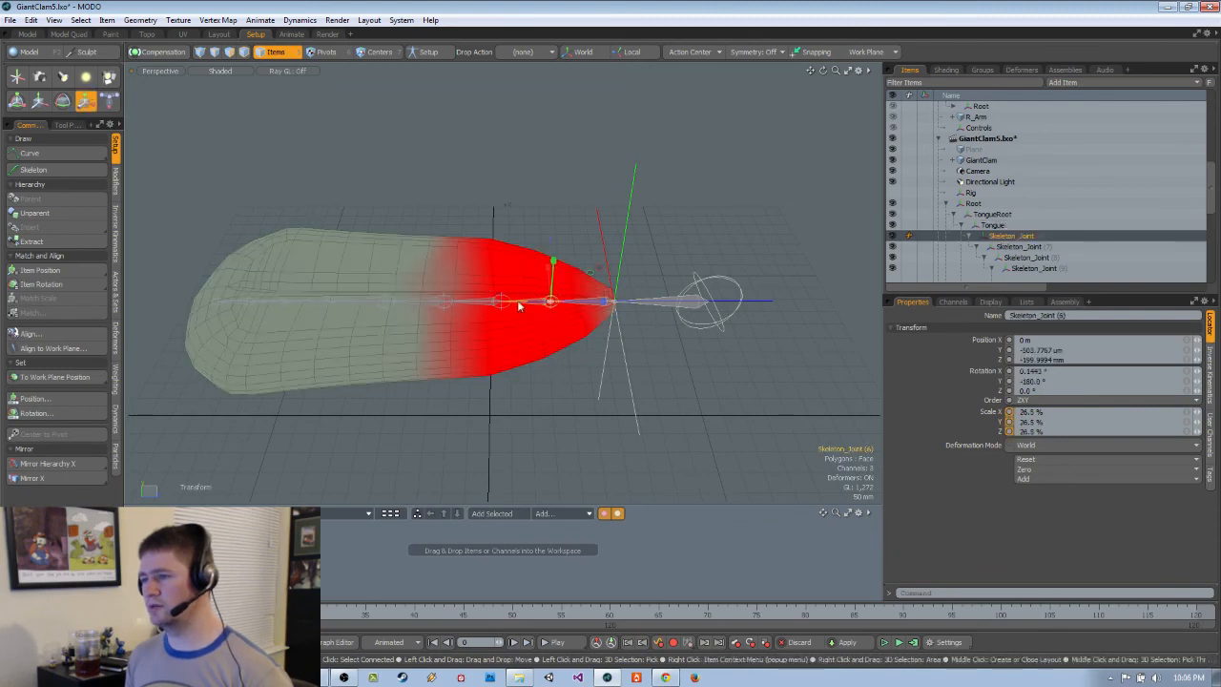
pyautogui.keyDown('ctrl'); pyautogui.keyDown('alt'); pyautogui.moveTo(550, 301); pyautogui.dragTo(569, 368); pyautogui.keyUp('alt'); pyautogui.keyUp('ctrl')
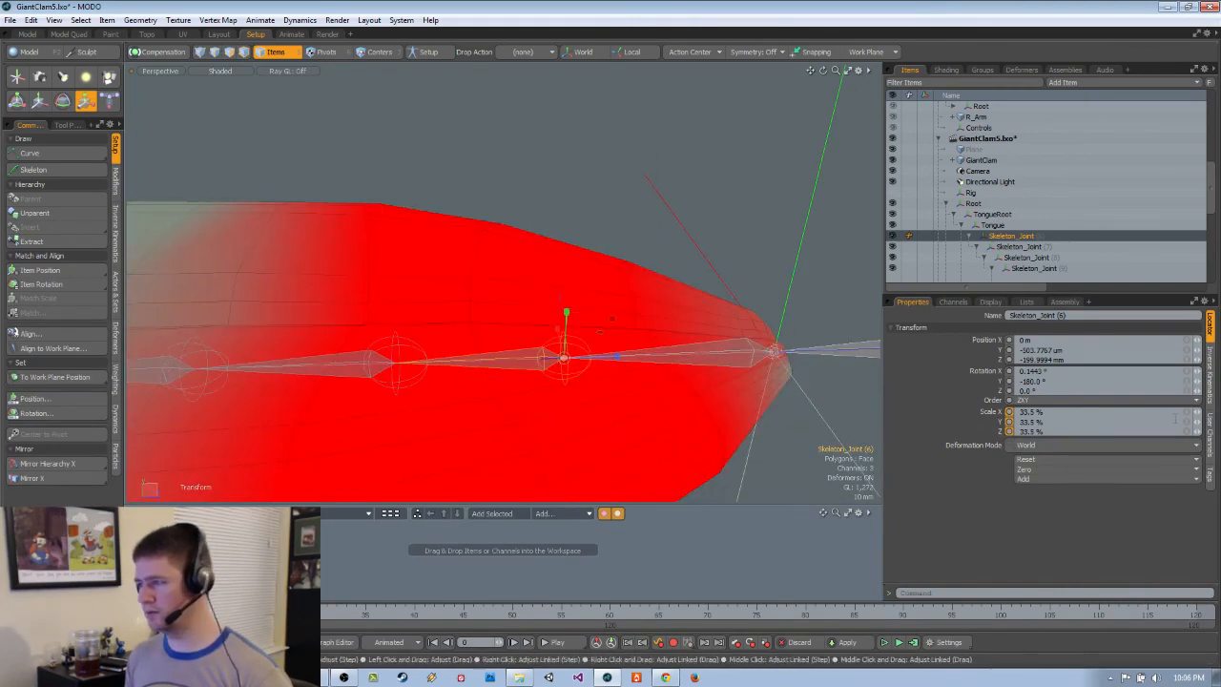
pyautogui.click(1186, 412)
pyautogui.moveTo(1197, 413)
pyautogui.mouseDown()
pyautogui.moveTo(1212, 412)
pyautogui.moveTo(1197, 412)
pyautogui.mouseUp()
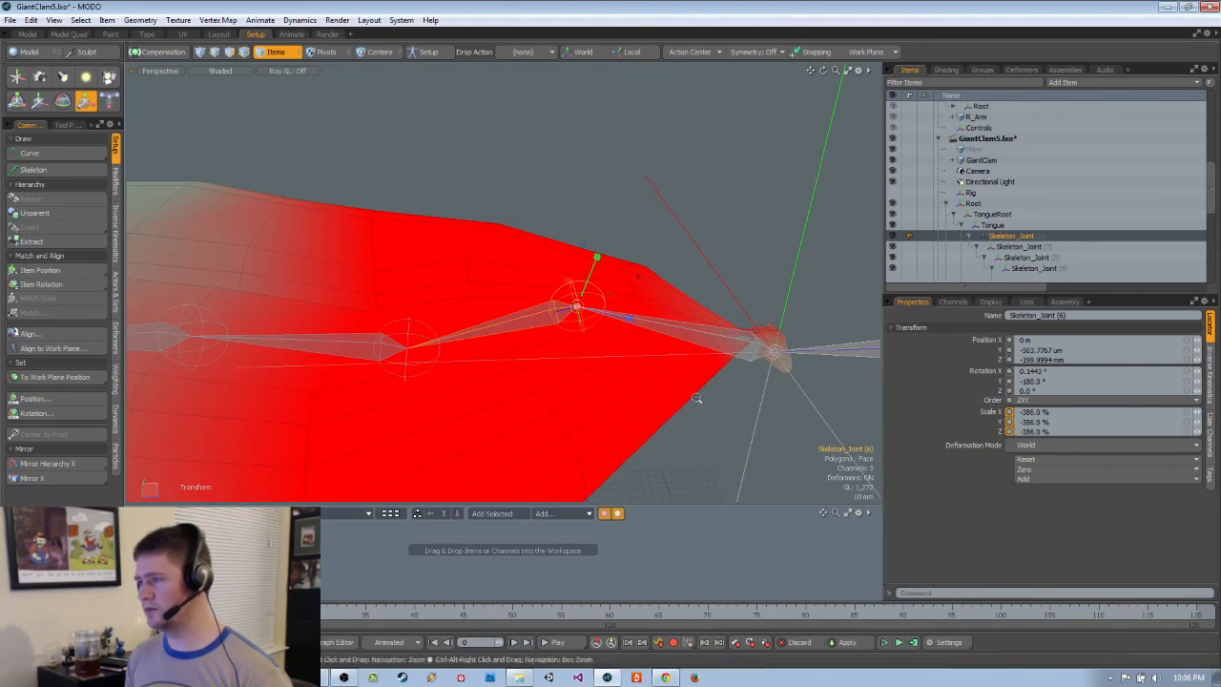
# Select the parent Tongue joint, undo the joint and TongueRoot scaling, and clear the selection
pyautogui.scroll(-2, 651, 411)
pyautogui.press('Up')
pyautogui.press('Up')
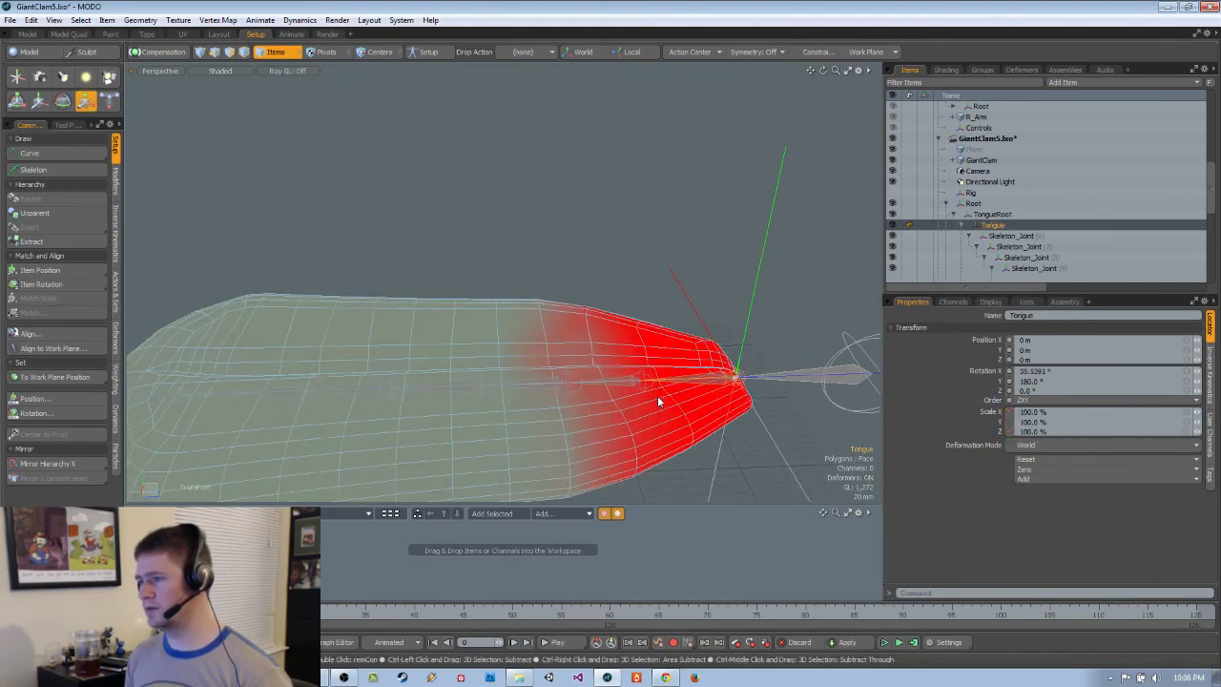
pyautogui.keyDown('alt'); pyautogui.moveTo(701, 381); pyautogui.dragTo(650, 334); pyautogui.keyUp('alt')
pyautogui.hotkey('ctrl', 'z')
pyautogui.hotkey('ctrl', 'z')
pyautogui.hotkey('ctrl', 'z')
pyautogui.scroll(-3, 756, 419)
pyautogui.scroll(1, 618, 378)
pyautogui.click(616, 408)
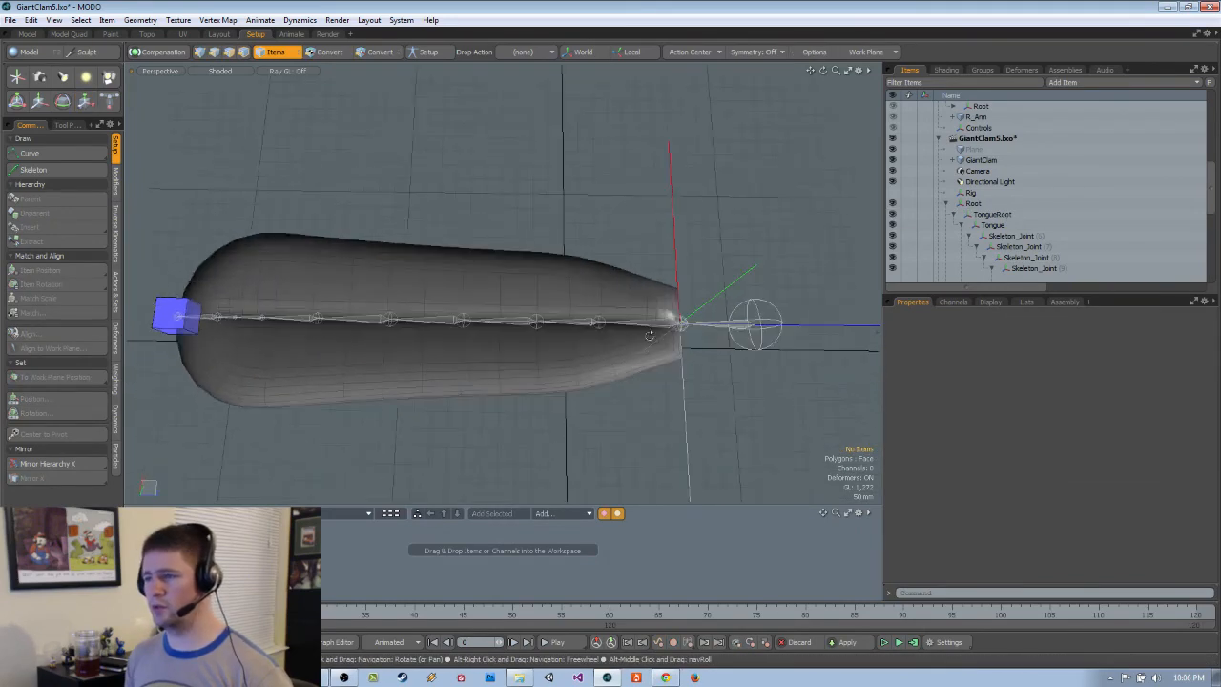
# Test scaling Skeleton_Joint (6) near the tongue's base uniformly down to 0%
pyautogui.click(582, 323)
pyautogui.press('y')
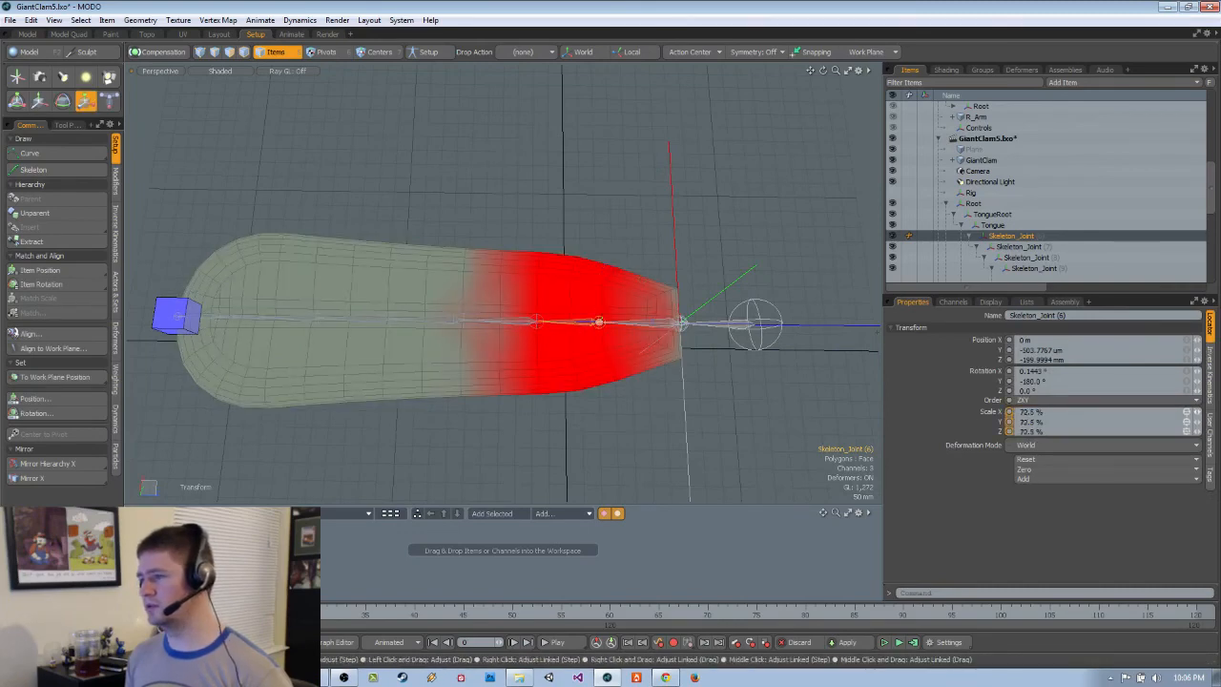
pyautogui.moveTo(1187, 417); pyautogui.dragTo(1185, 417)
pyautogui.moveTo(615, 420)
pyautogui.keyDown('alt'); pyautogui.mouseDown()
pyautogui.moveTo(608, 358)
pyautogui.moveTo(593, 421)
pyautogui.mouseUp(); pyautogui.keyUp('alt')
# Test scaling Skeleton_Joint (7) uniformly to about -38.5% and clear the selection
pyautogui.click(527, 336)
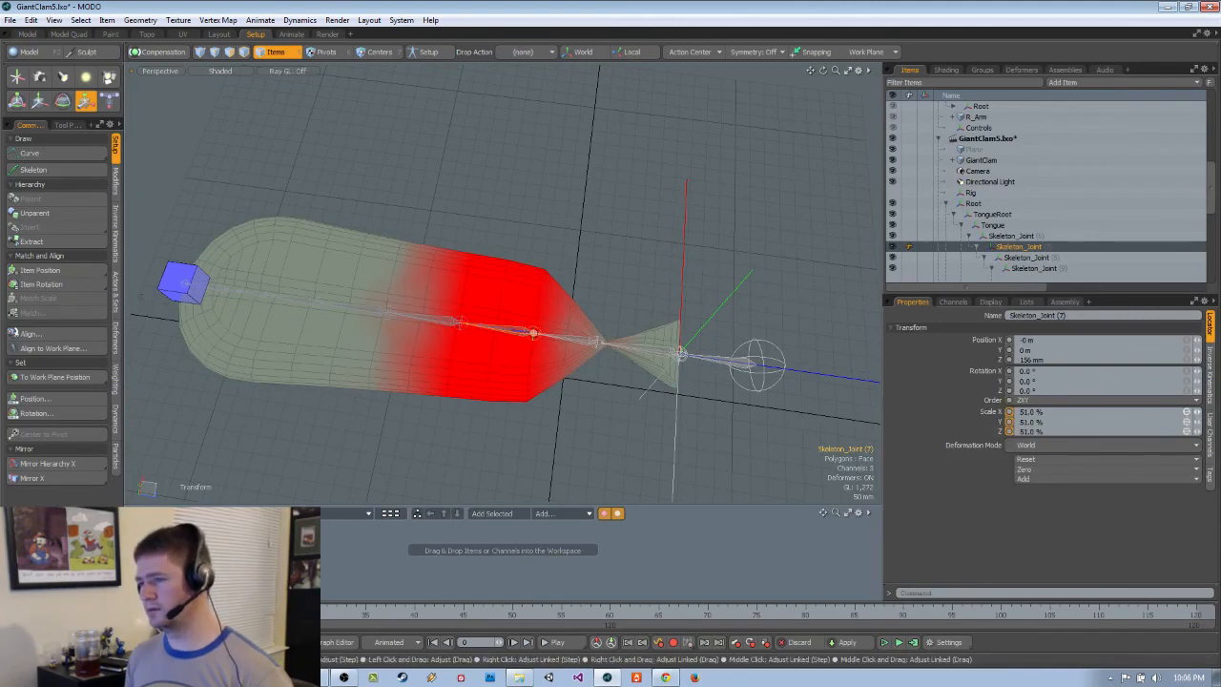
pyautogui.moveTo(1187, 417); pyautogui.dragTo(1185, 417)
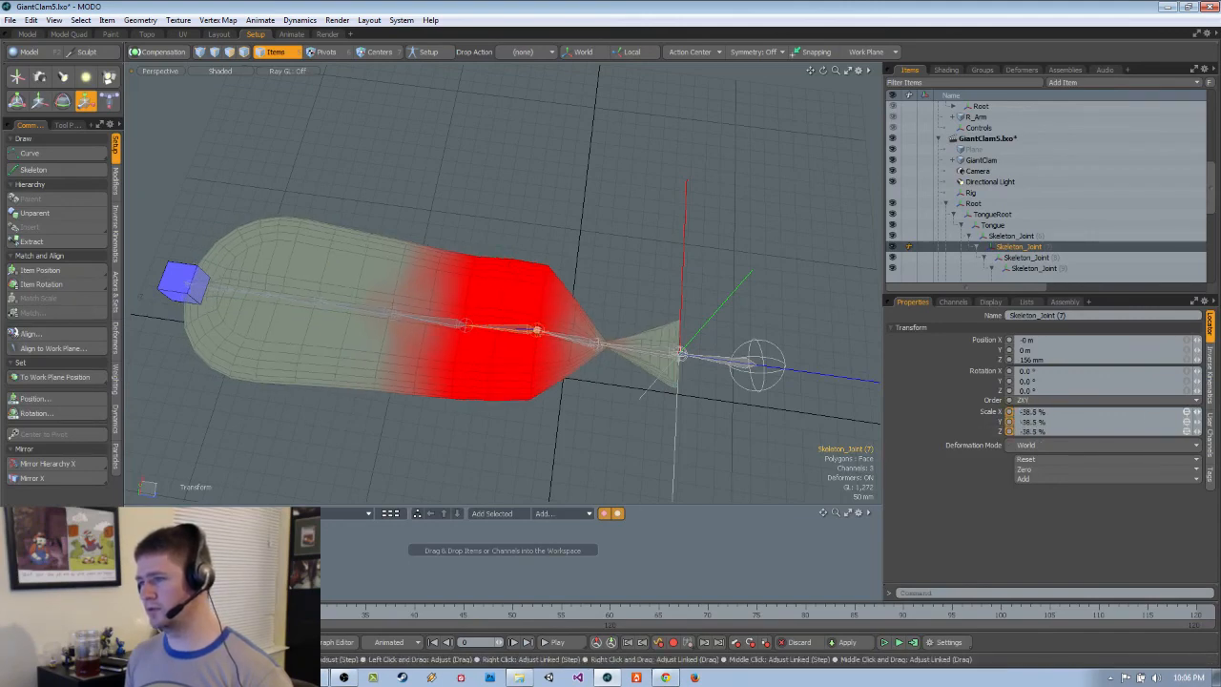
pyautogui.keyDown('alt'); pyautogui.moveTo(599, 410); pyautogui.dragTo(621, 306); pyautogui.keyUp('alt')
pyautogui.press('q')
pyautogui.click(645, 436)
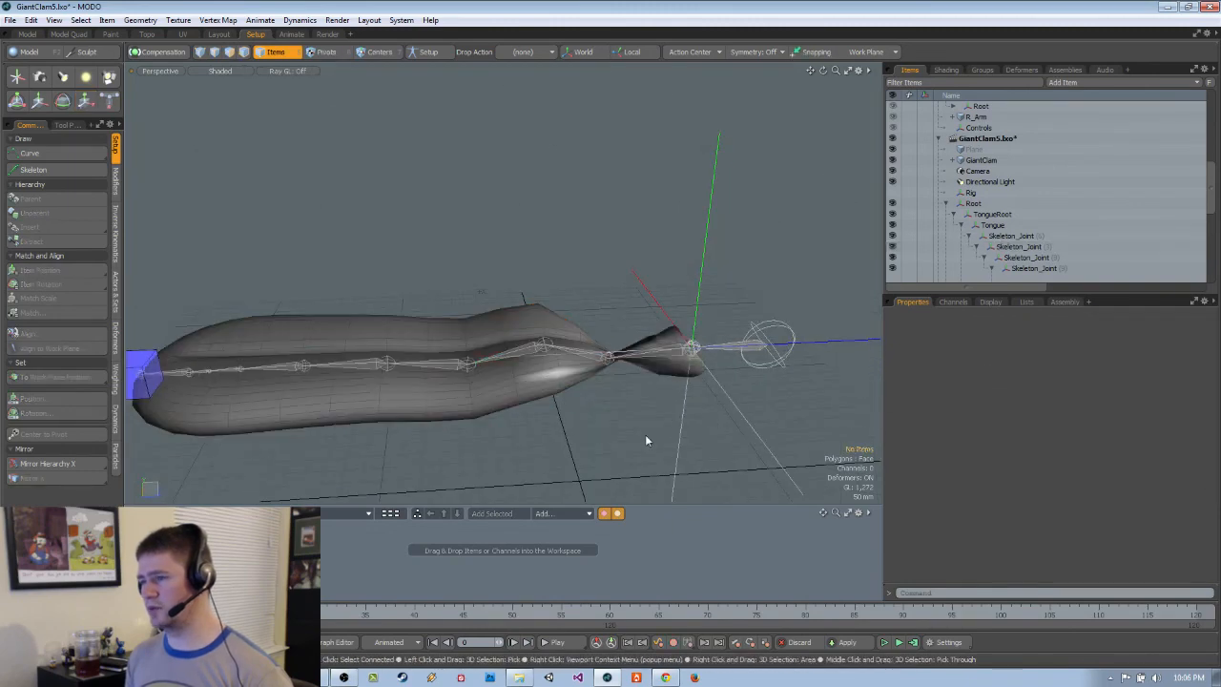
# Undo the scaling of both skeleton joints
pyautogui.hotkey('ctrl', 'z')
pyautogui.hotkey('ctrl', 'z')
pyautogui.hotkey('ctrl', 'z')
pyautogui.hotkey('ctrl', 'z')
pyautogui.hotkey('ctrl', 'z')
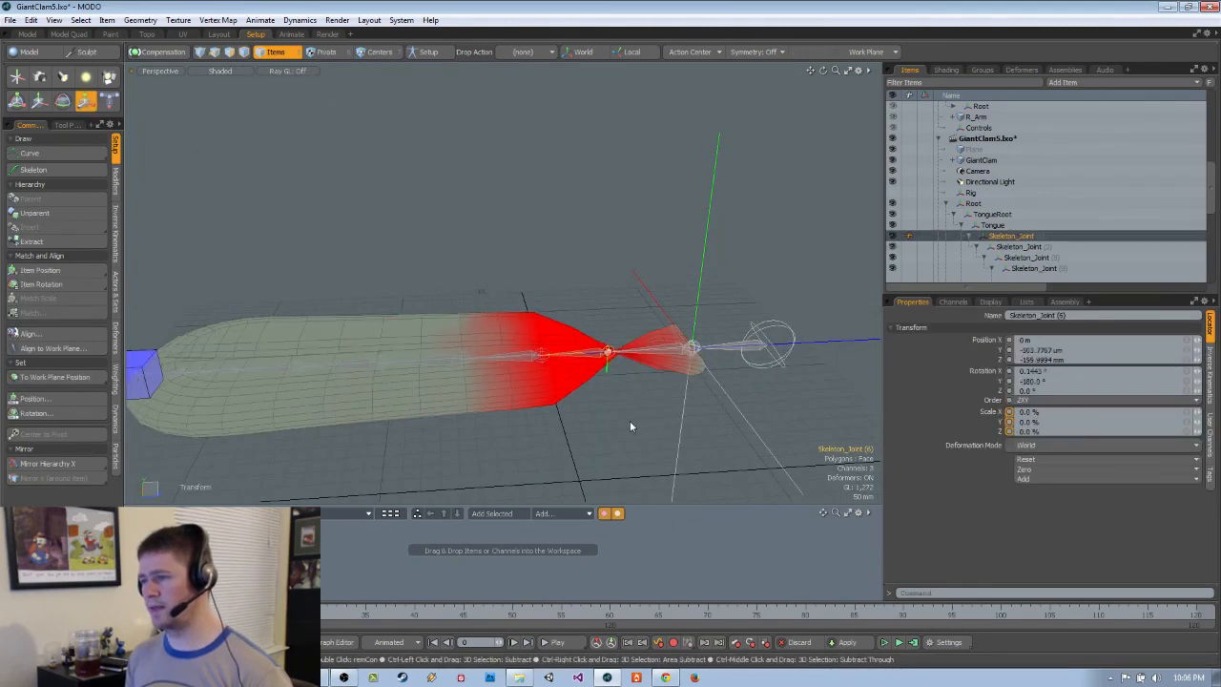
pyautogui.hotkey('ctrl', 'z')
pyautogui.keyDown('alt'); pyautogui.moveTo(629, 420); pyautogui.dragTo(617, 426); pyautogui.keyUp('alt')
pyautogui.keyDown('alt'); pyautogui.moveTo(626, 454); pyautogui.dragTo(592, 422); pyautogui.keyUp('alt')
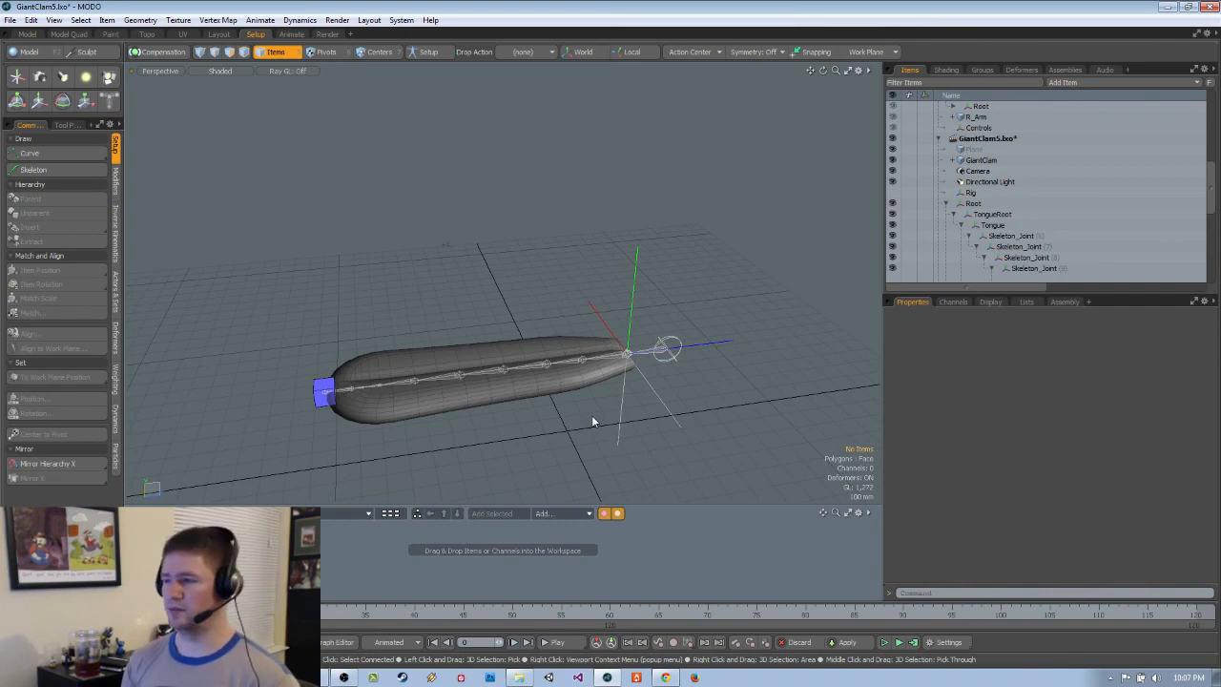
pyautogui.keyDown('alt'); pyautogui.moveTo(640, 422); pyautogui.dragTo(528, 331); pyautogui.keyUp('alt')
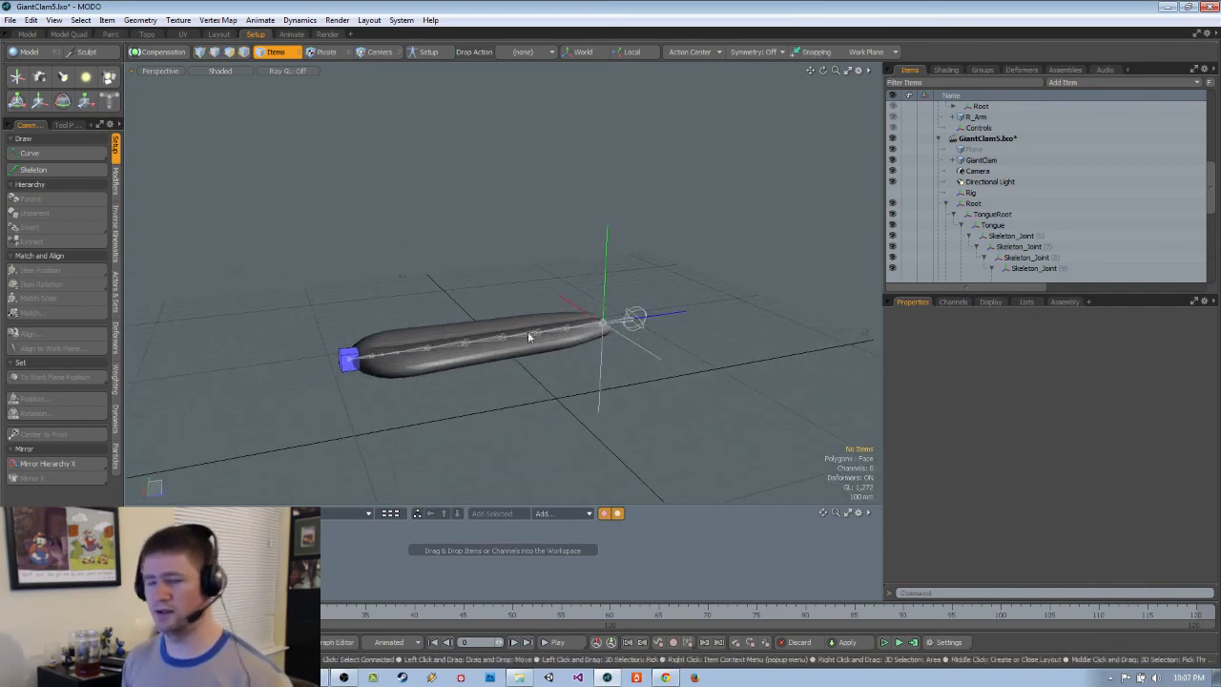